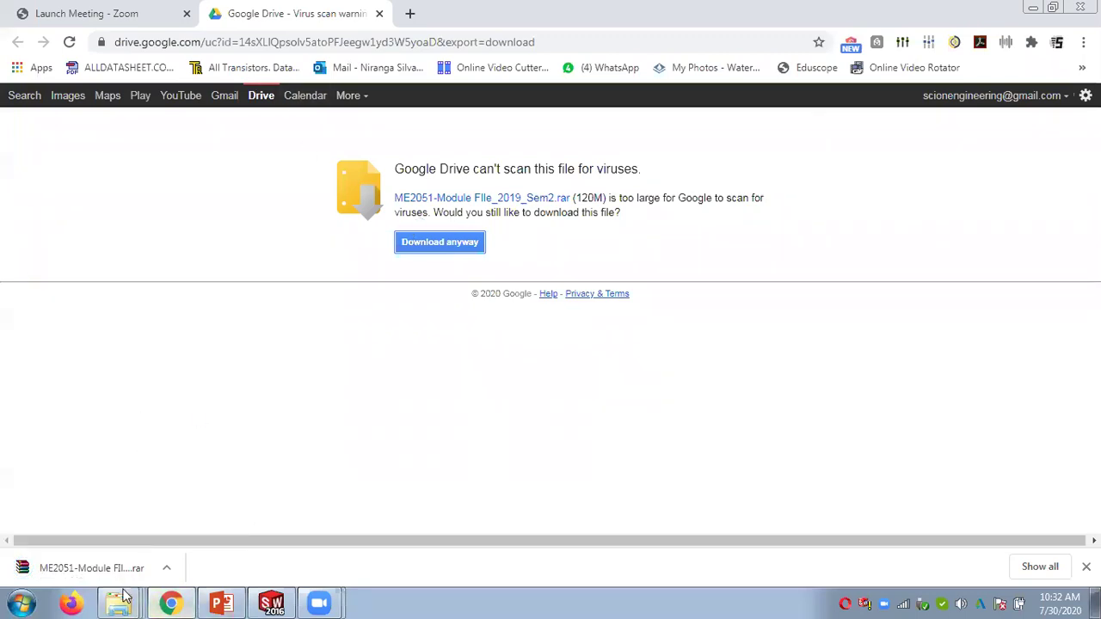
Step: Select the Chapter 14 and 15 slide files in the SLIIT slides folder
mouse_move(120, 592)
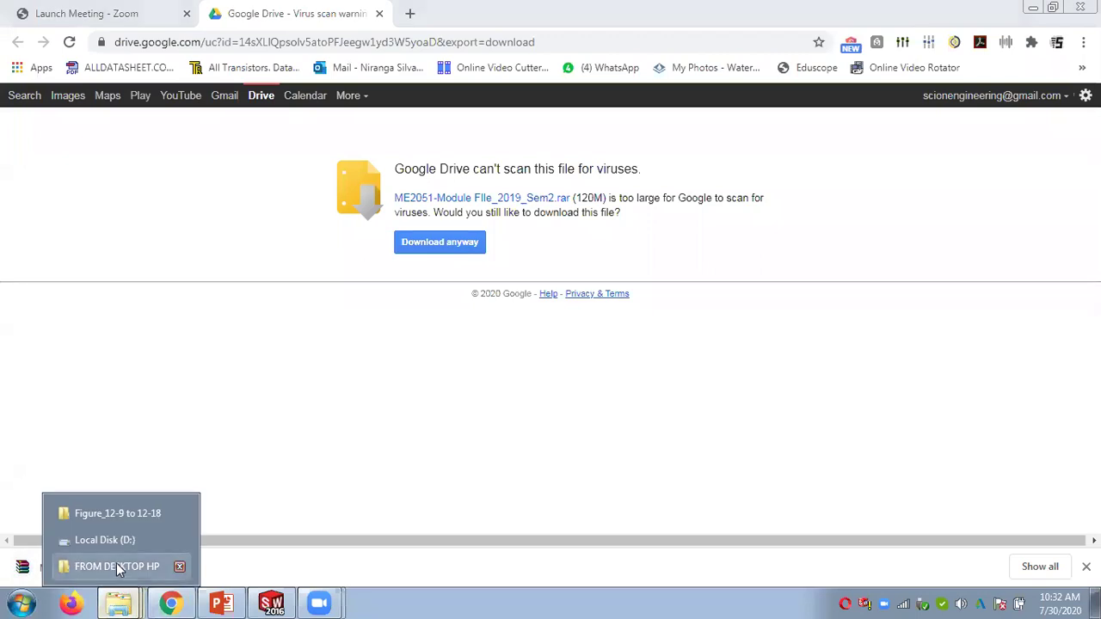
left_click(112, 517)
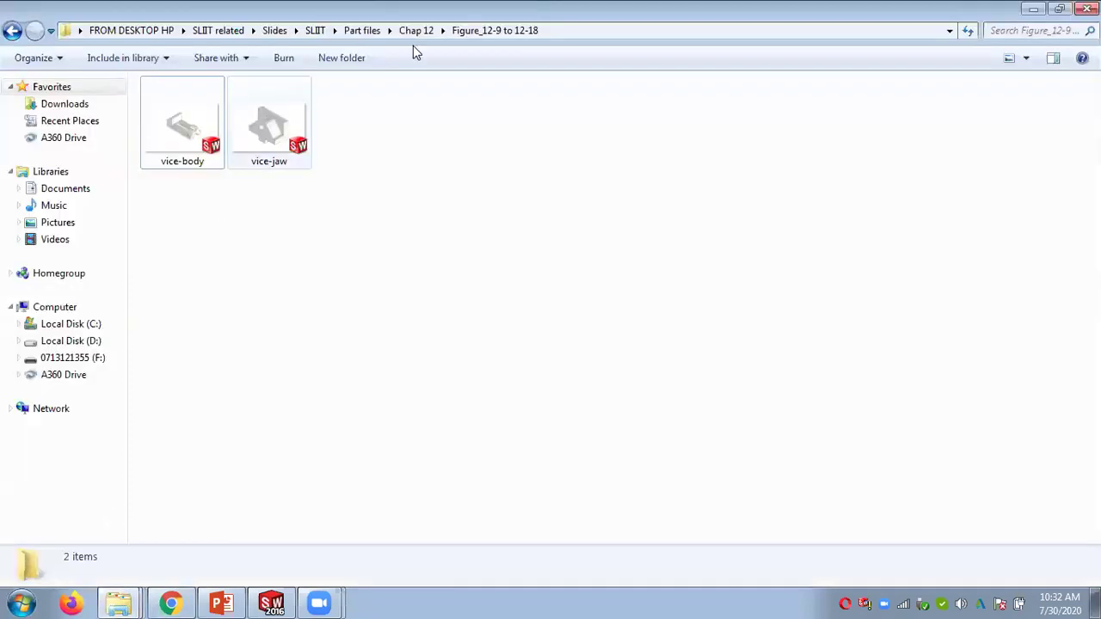
left_click(316, 30)
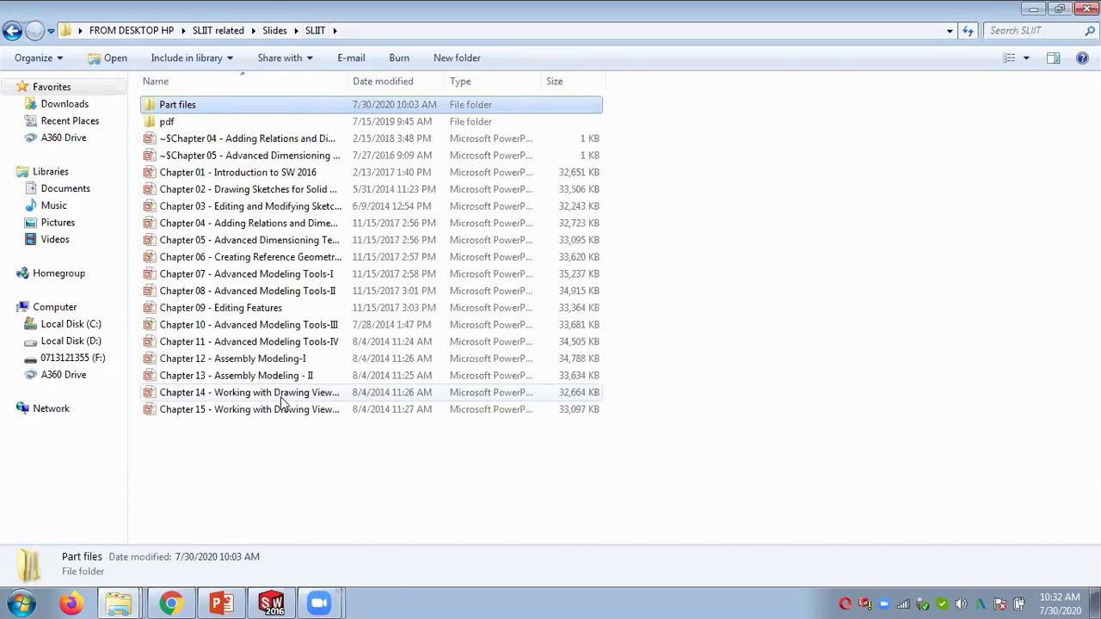
left_click_drag(262, 439, 179, 354)
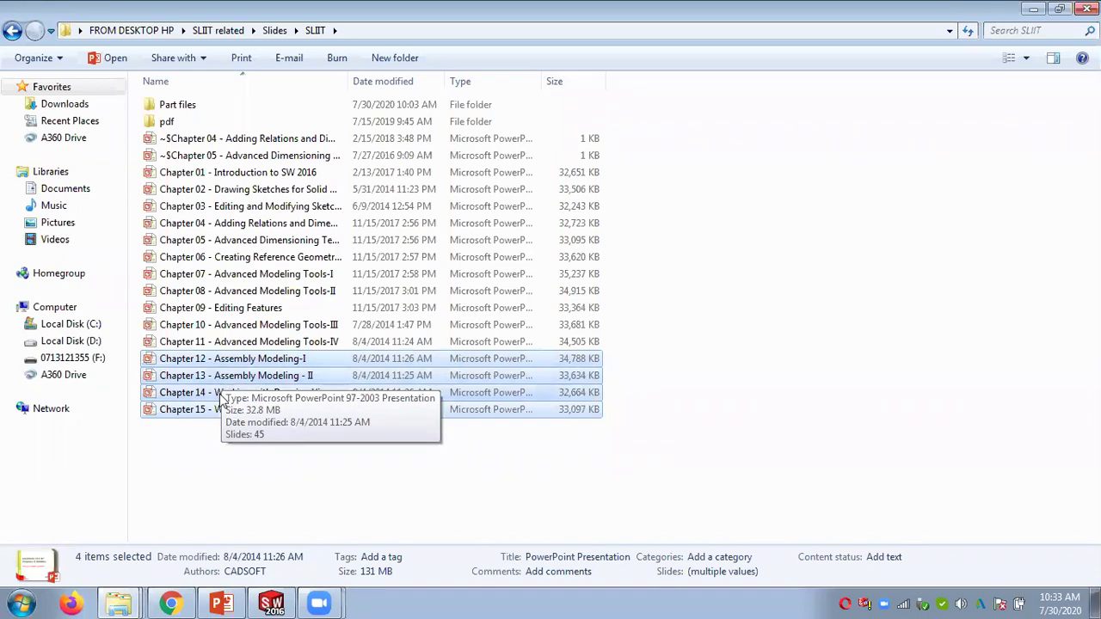
left_click(240, 441)
left_click_drag(282, 429, 221, 388)
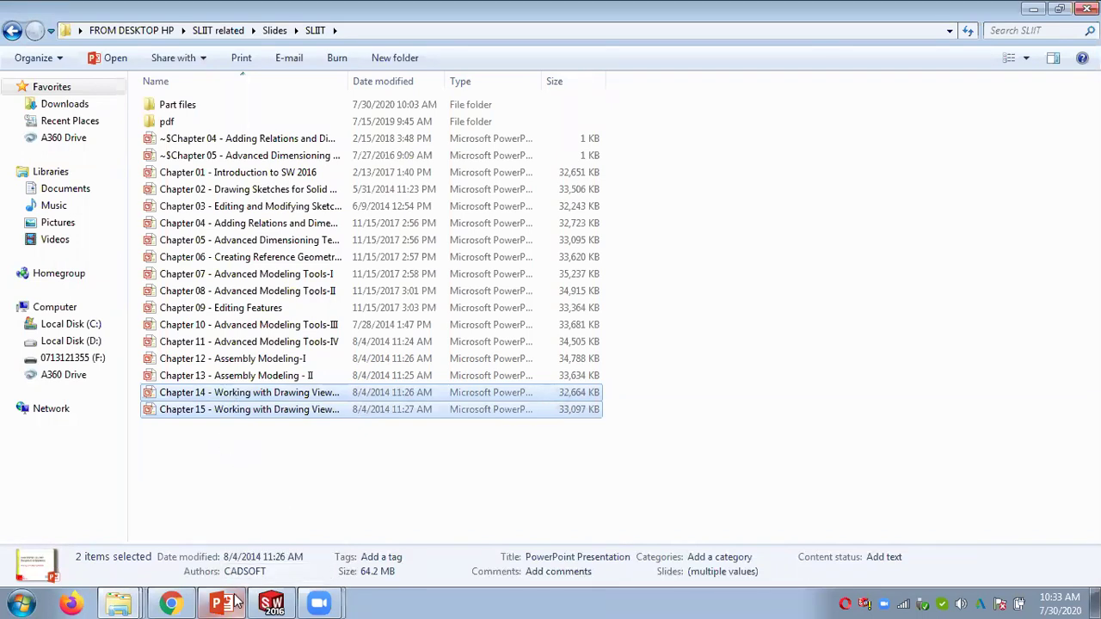
Step: Extract the downloaded ME2051 .rar archive into an ME2051-Module FIle_2019_Sem2 folder in Downloads
left_click(172, 602)
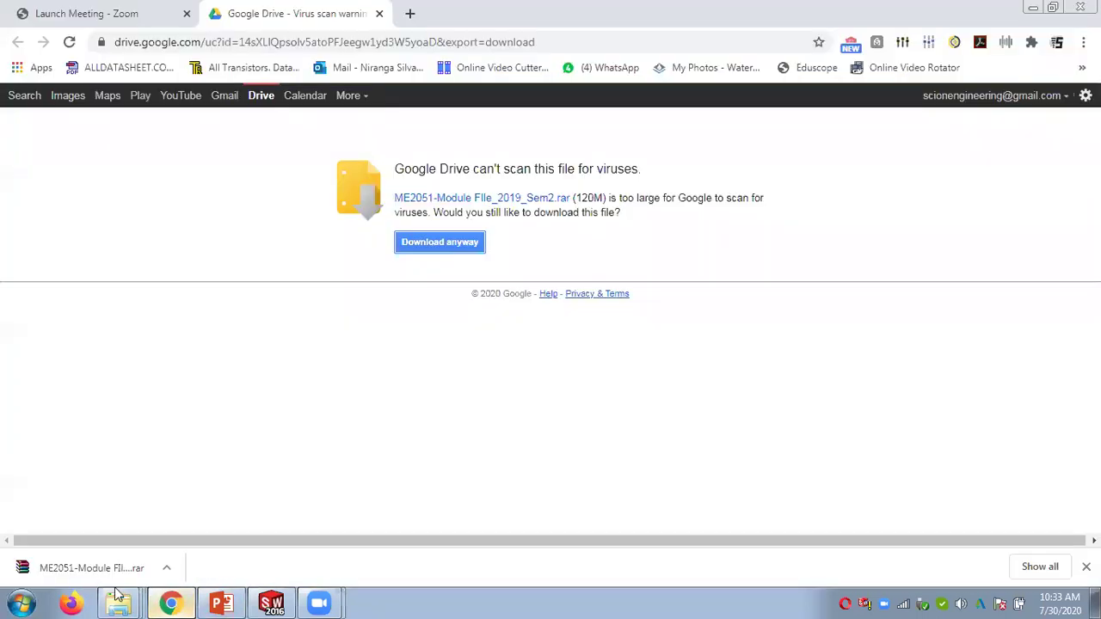
right_click(96, 569)
left_click(142, 525)
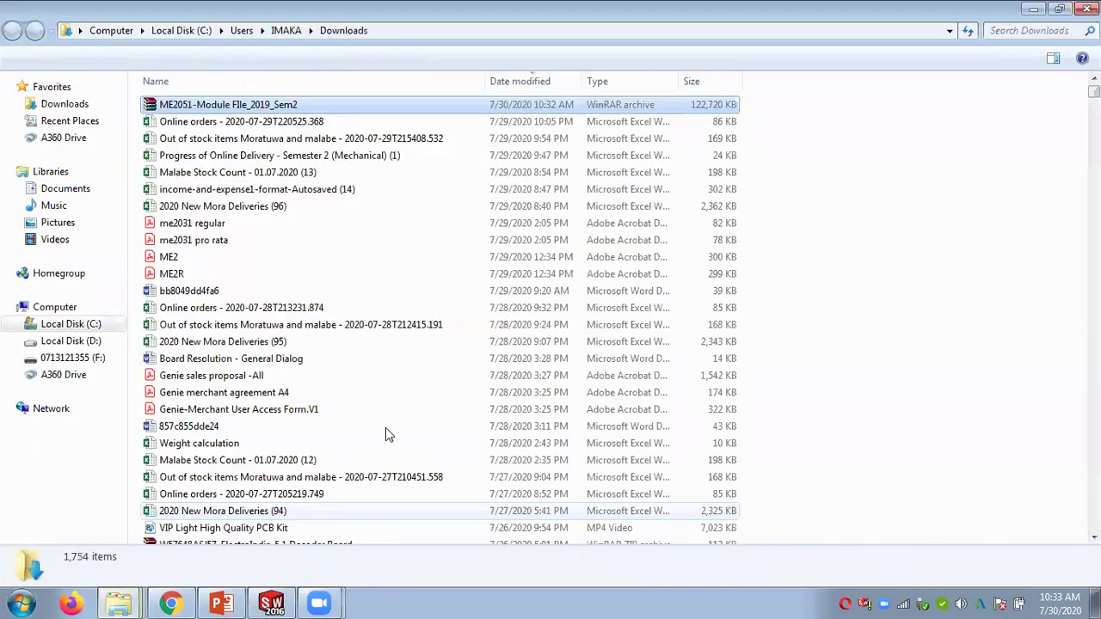
right_click(239, 110)
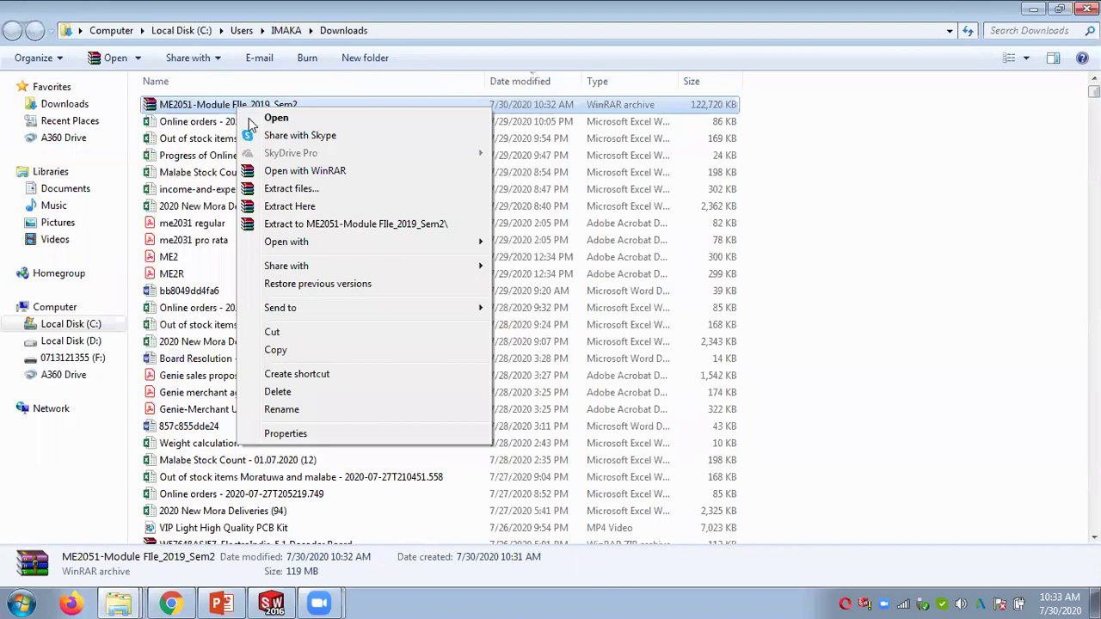
left_click(332, 224)
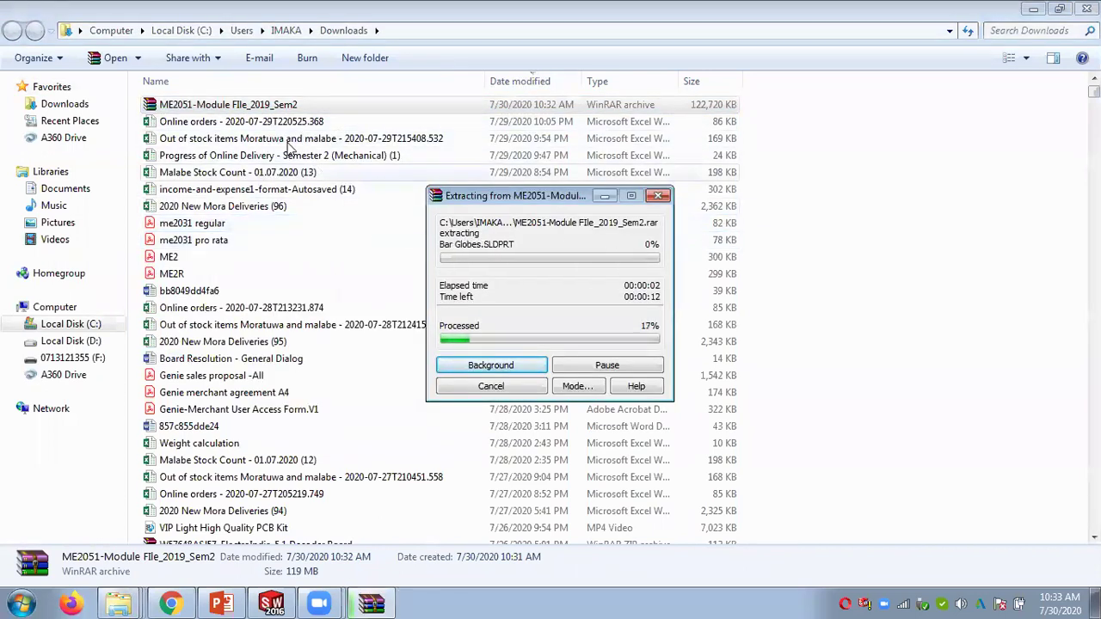
left_click(222, 604)
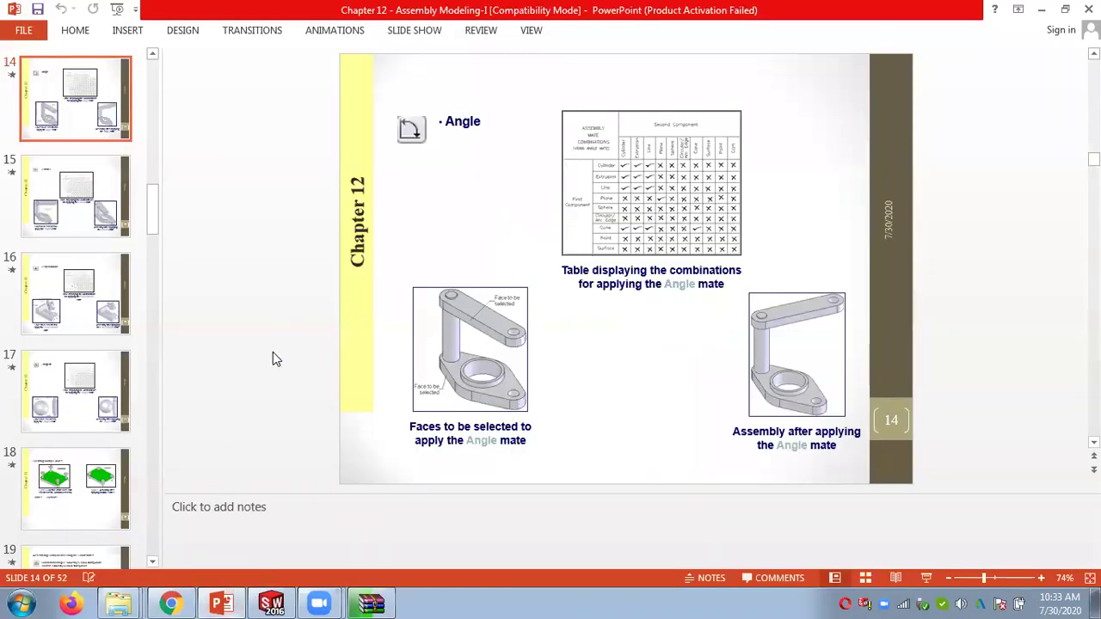
Step: Scroll the Chapter 12 slide pane from slide 14 back up to title slide 1
scroll(277, 358, "up", 4)
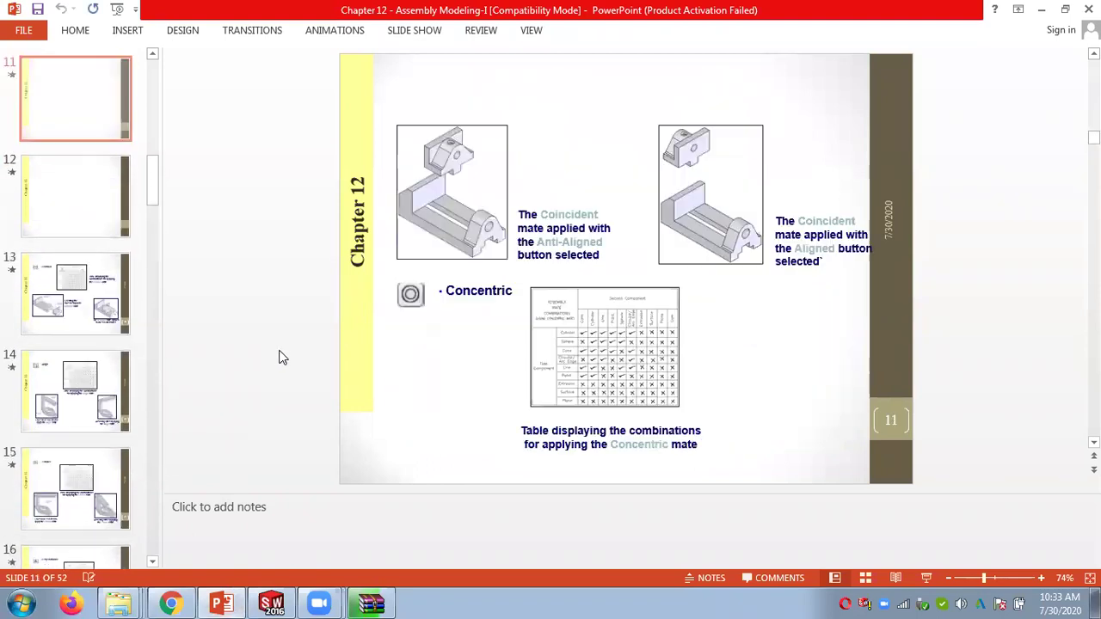
scroll(284, 350, "up", 5)
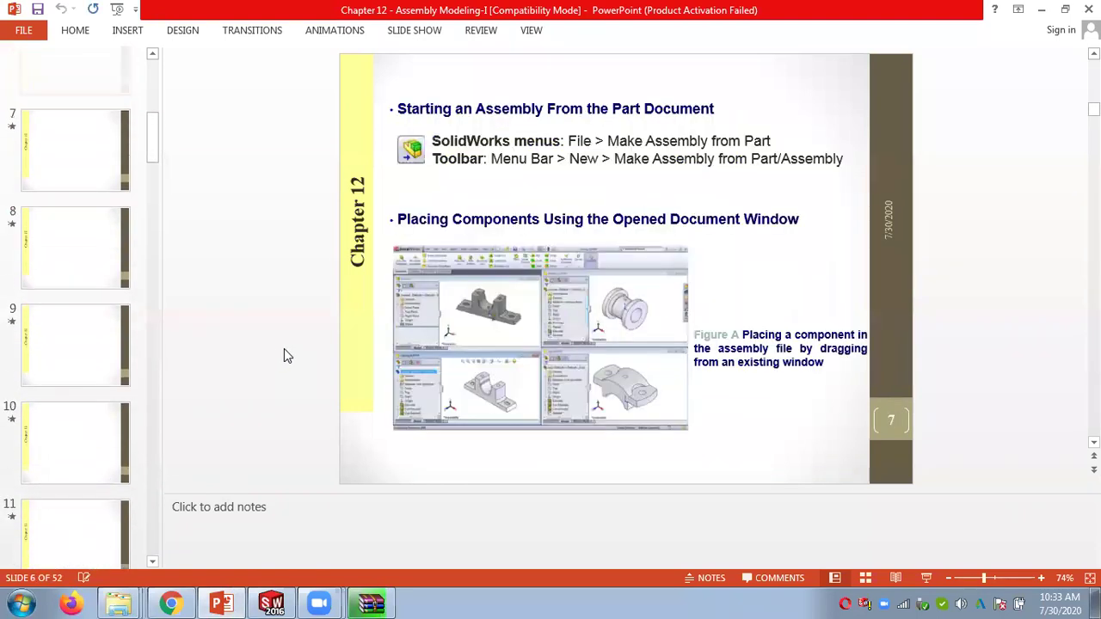
scroll(285, 351, "up", 3)
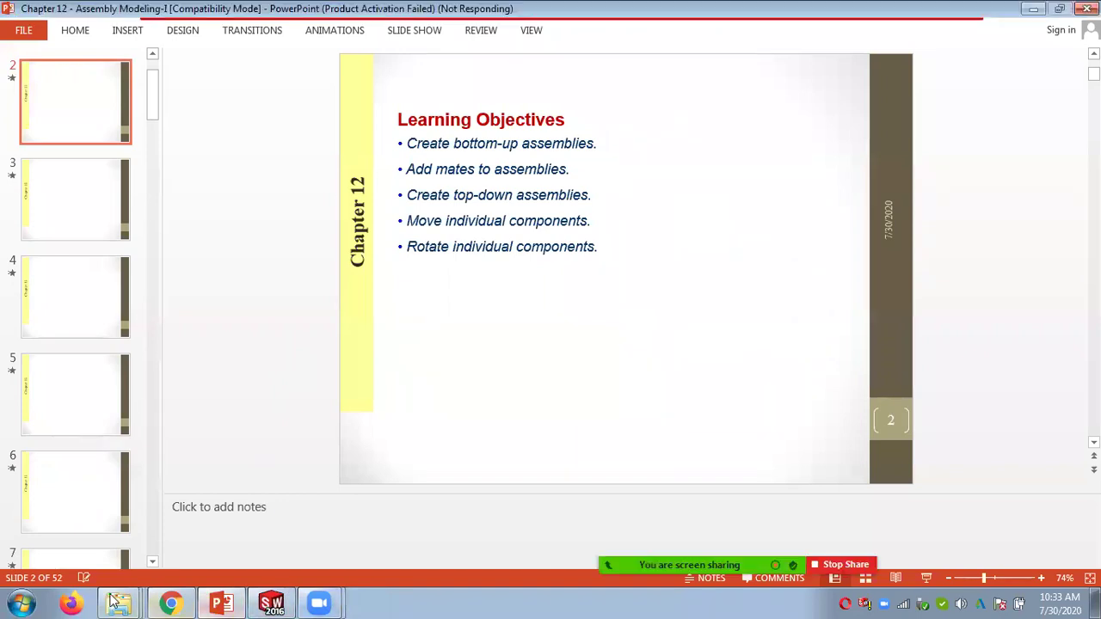
mouse_move(169, 604)
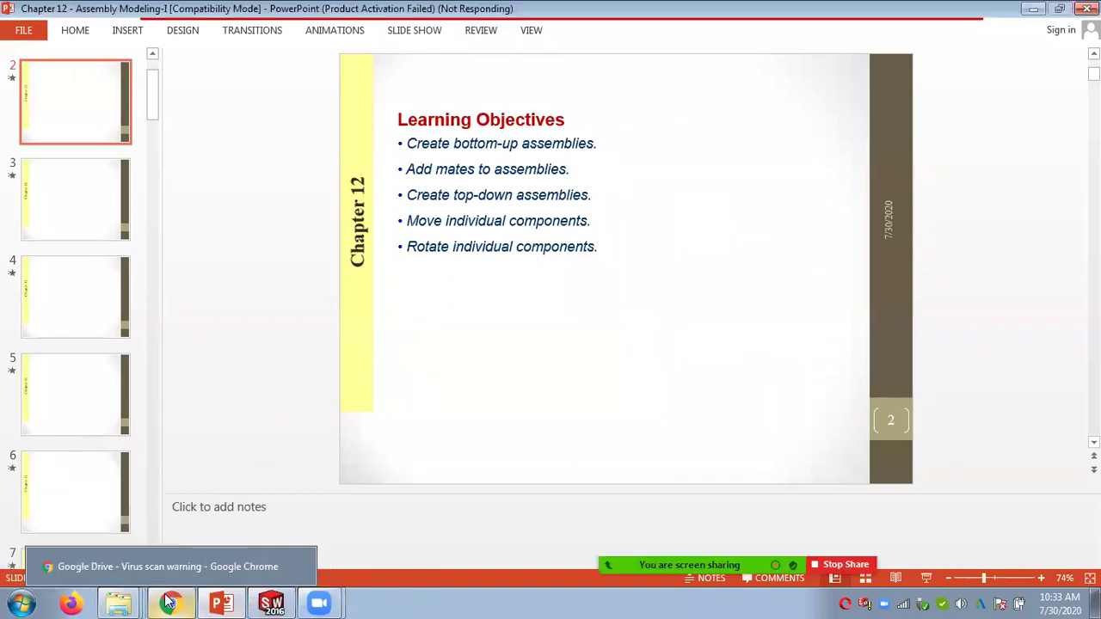
right_click(118, 603)
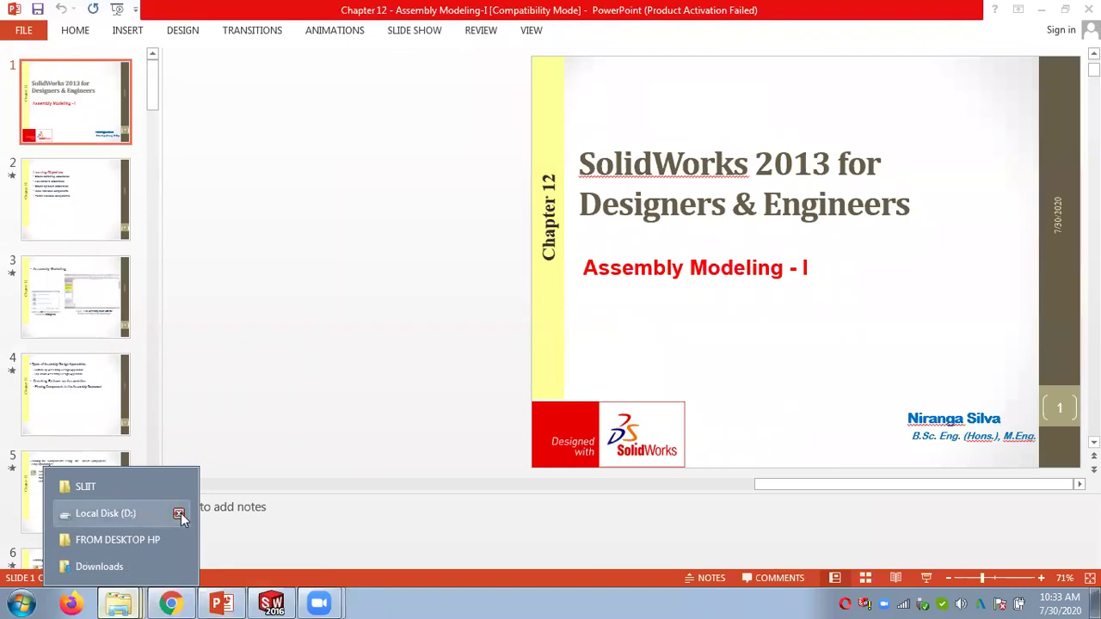
Step: Minimize PowerPoint, the browser and all Explorer windows to reveal the desktop
left_click(1046, 10)
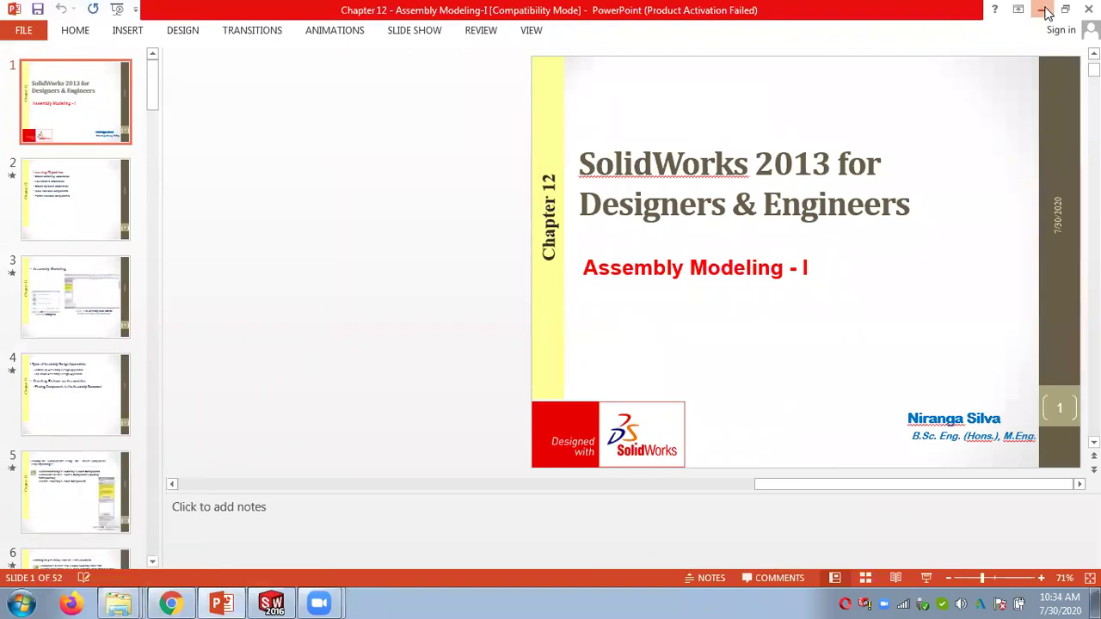
left_click(1046, 11)
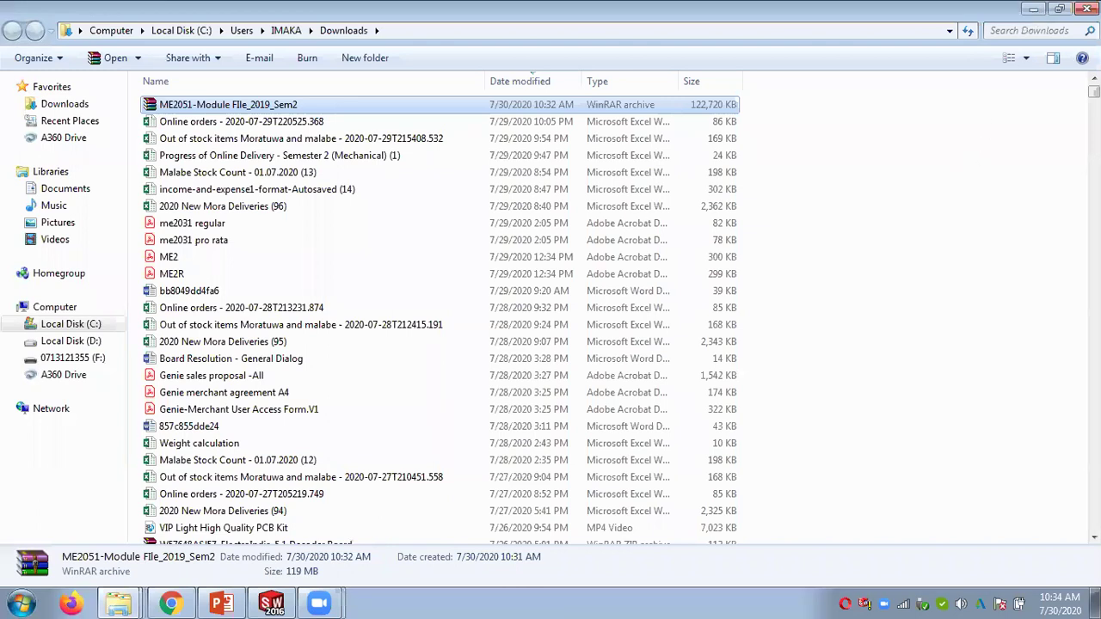
left_click(1033, 9)
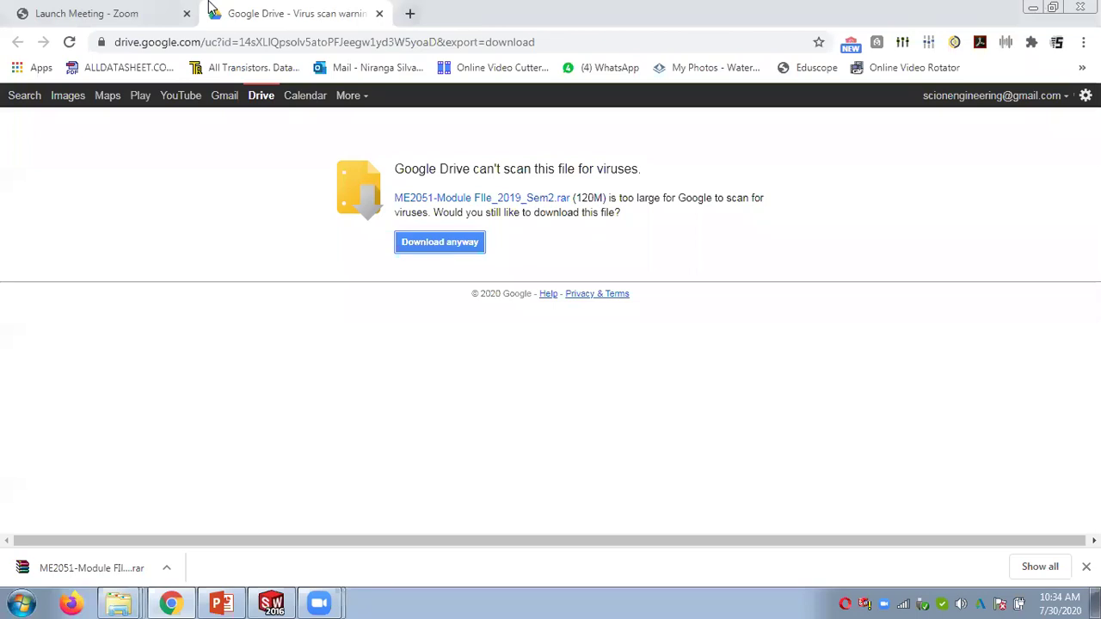
left_click(379, 13)
left_click(1033, 9)
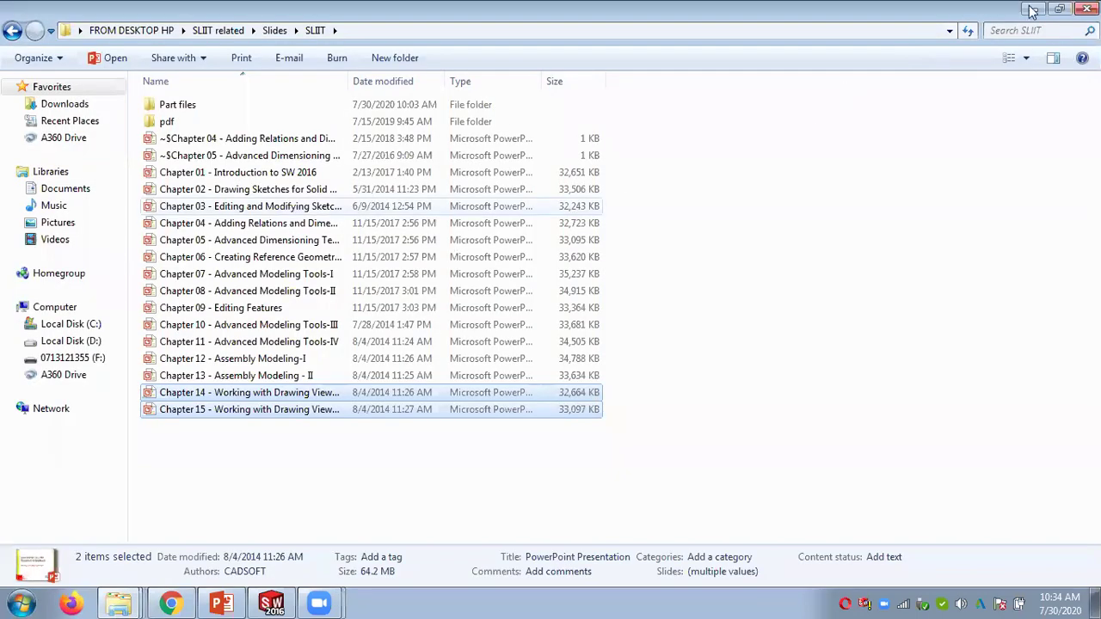
left_click(1033, 9)
left_click(1034, 10)
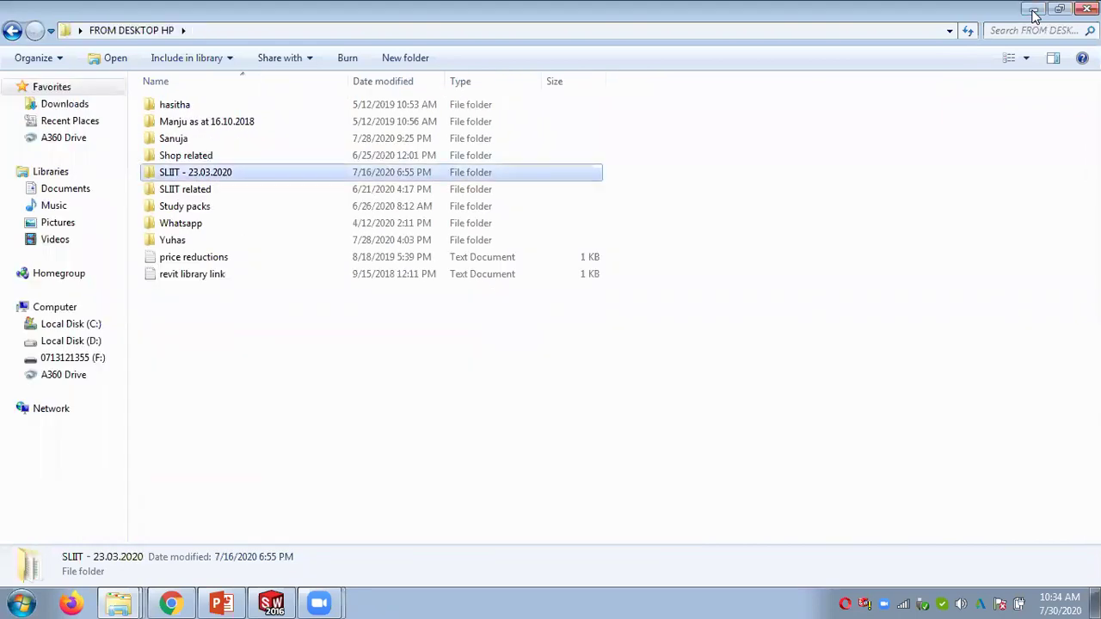
left_click(1035, 11)
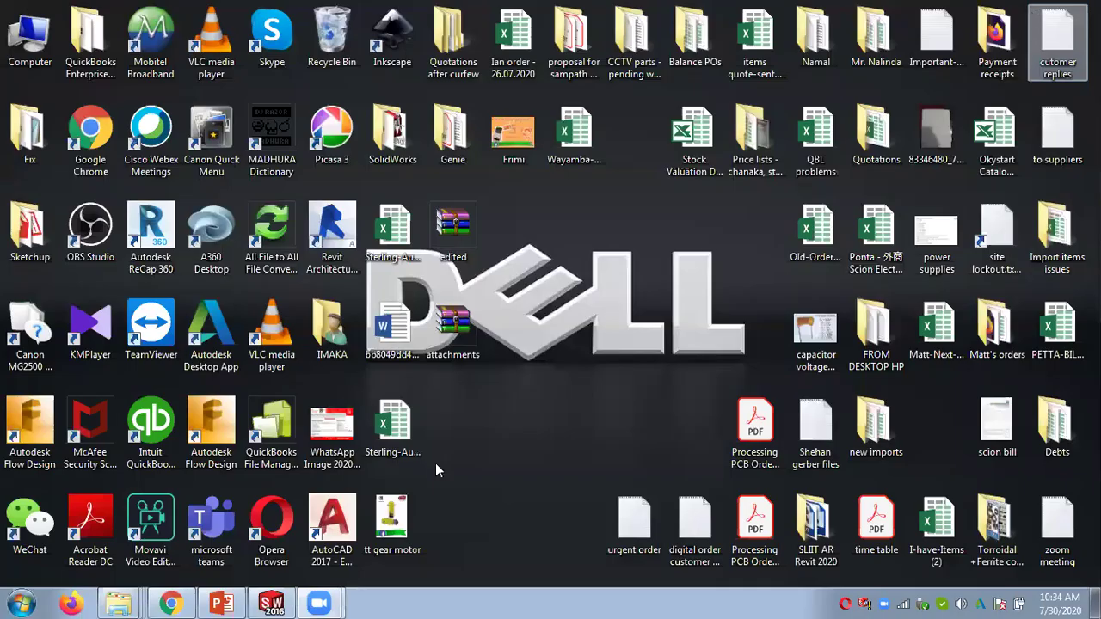
Step: Open Downloads and sort it by modification date, newest first
mouse_move(121, 600)
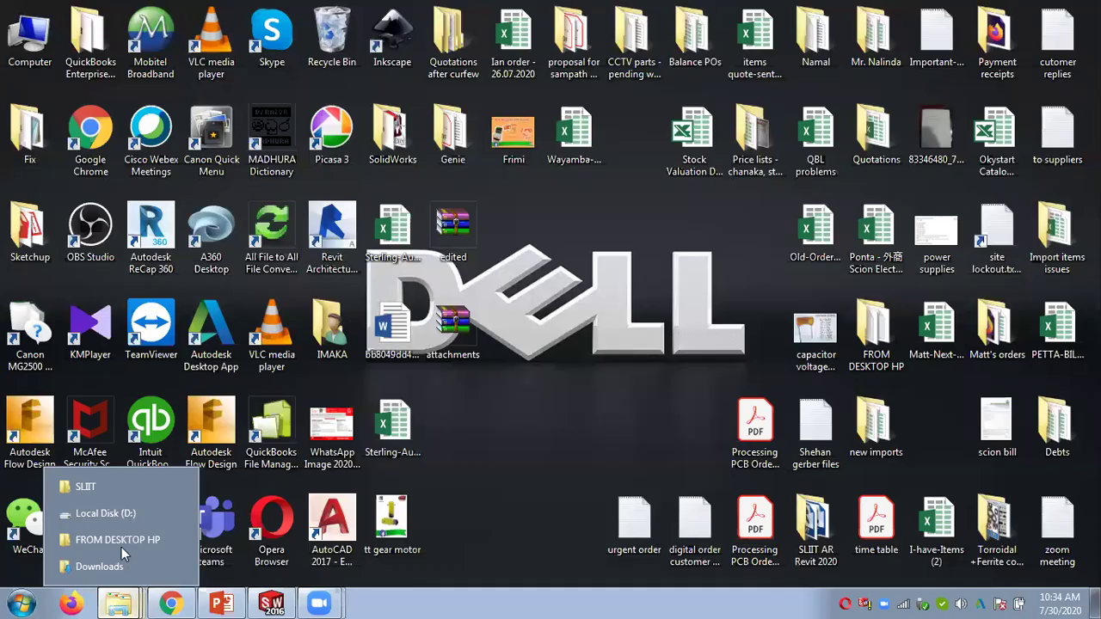
left_click(118, 564)
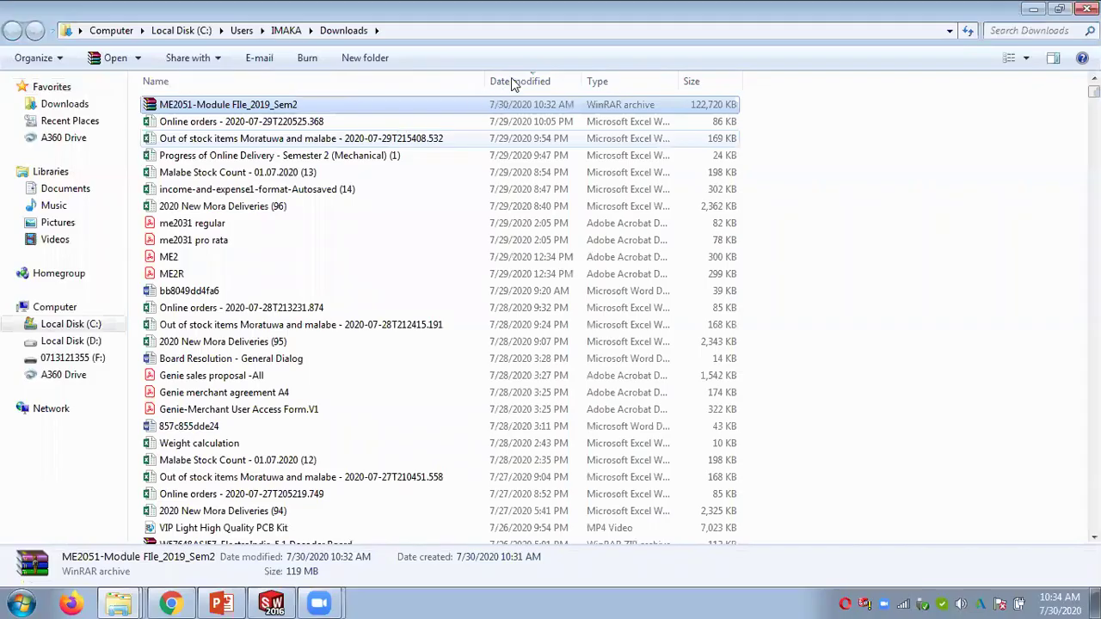
left_click(514, 81)
left_click(514, 82)
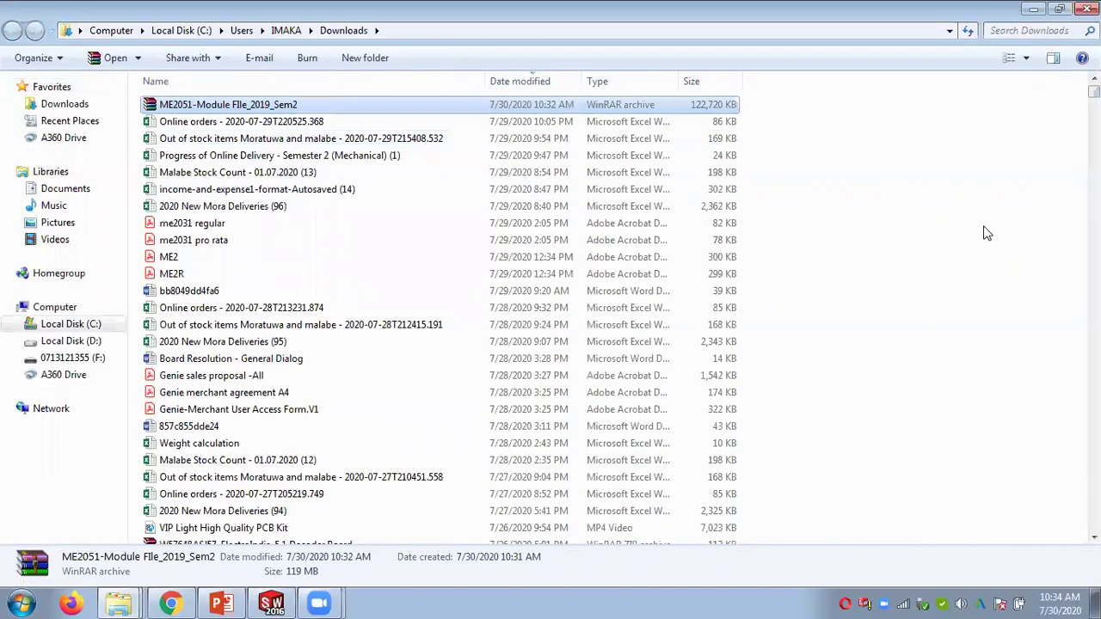
left_click(1073, 132)
left_click_drag(1094, 91, 1093, 529)
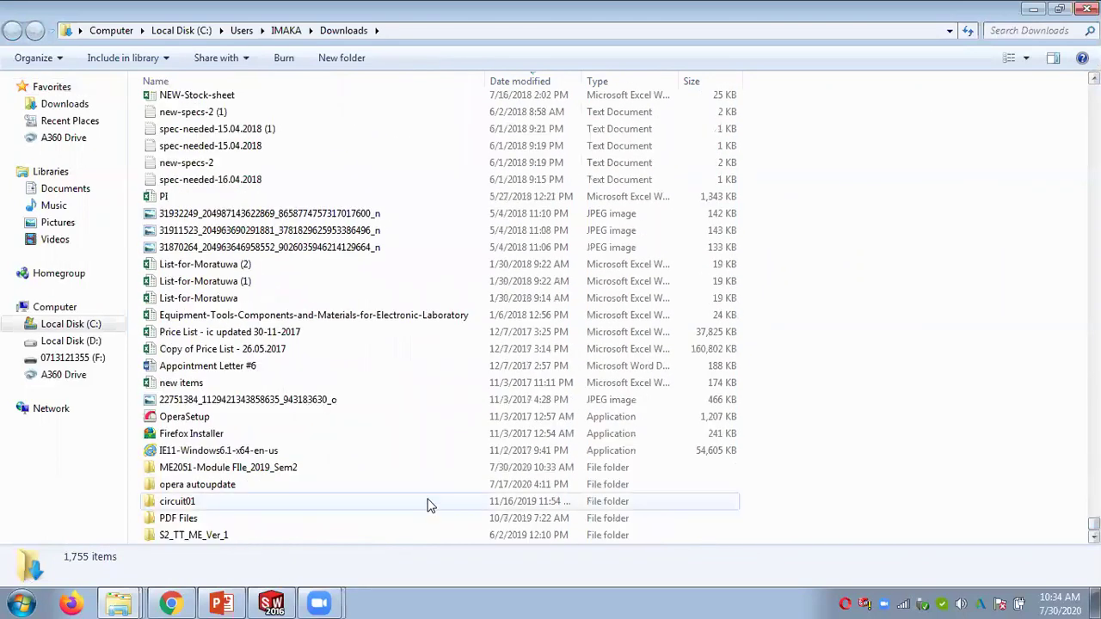
Step: Browse into ME2051-Module FIle_2019_Sem2 > Assignments > Final Assignment > Examination Paper and widen the Name column
double_click(287, 476)
double_click(238, 104)
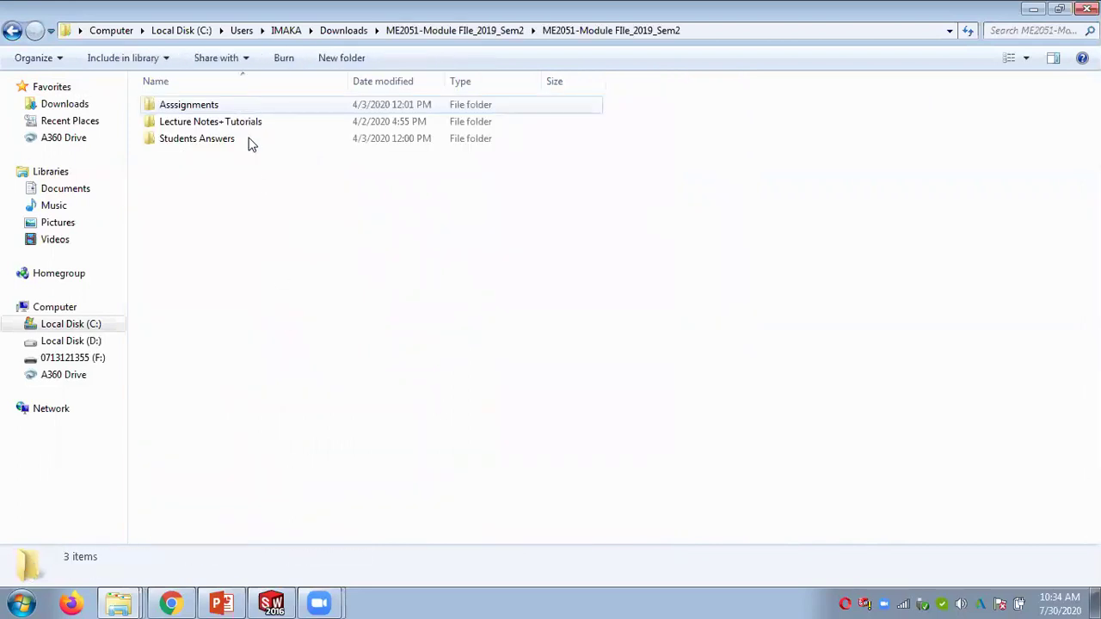
double_click(207, 106)
double_click(206, 106)
double_click(206, 106)
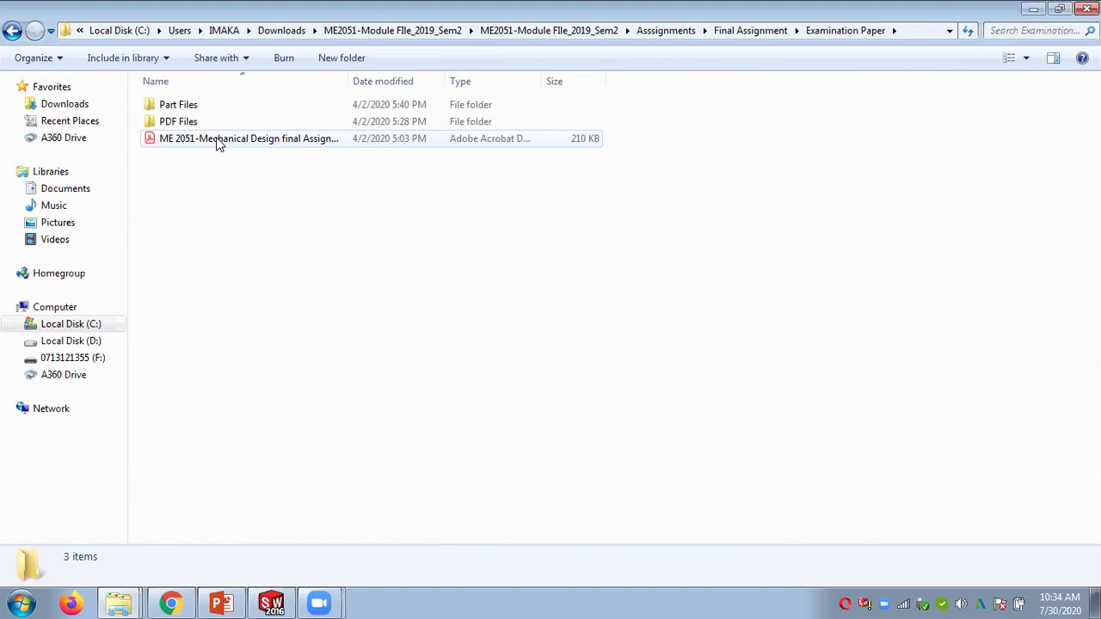
double_click(347, 82)
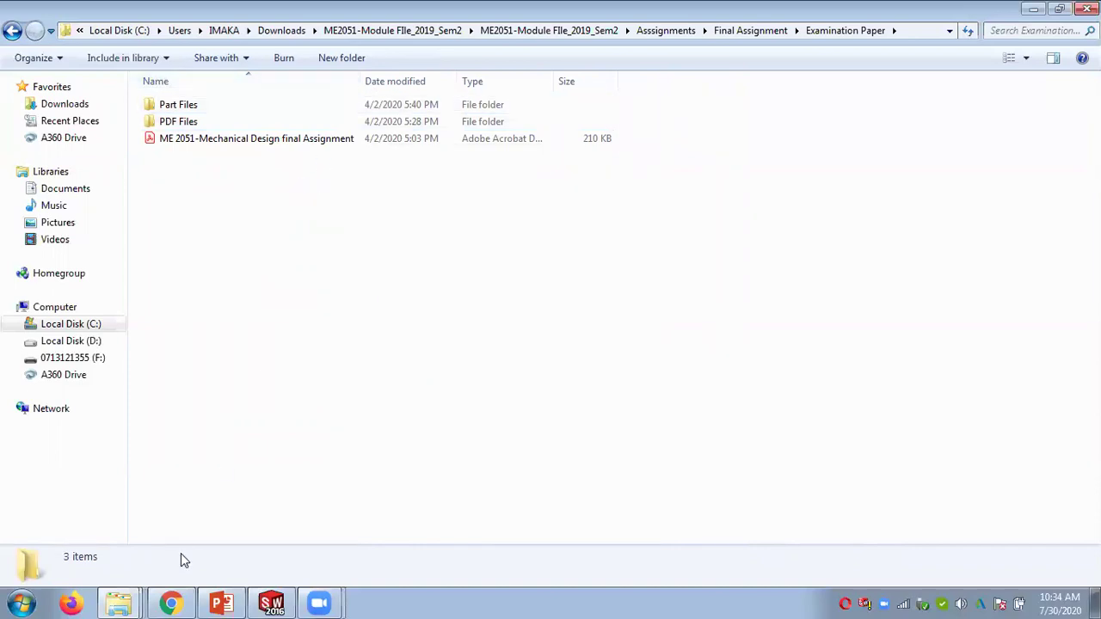
left_click(22, 604)
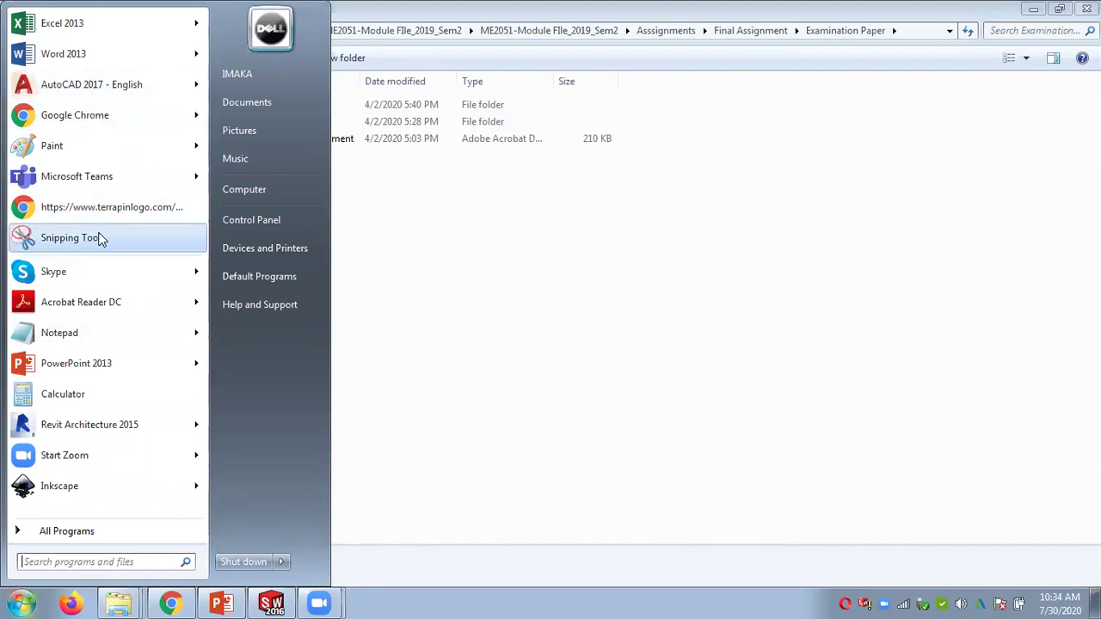
Step: Launch Word 2013 with a blank document, dismissing the activation prompt
left_click(72, 53)
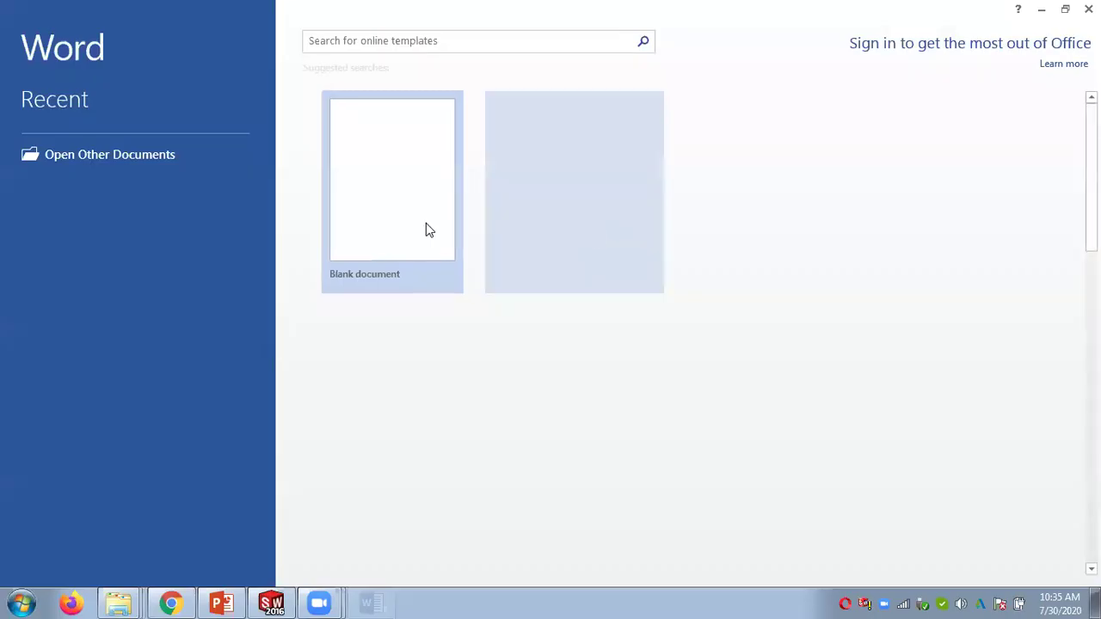
left_click(398, 203)
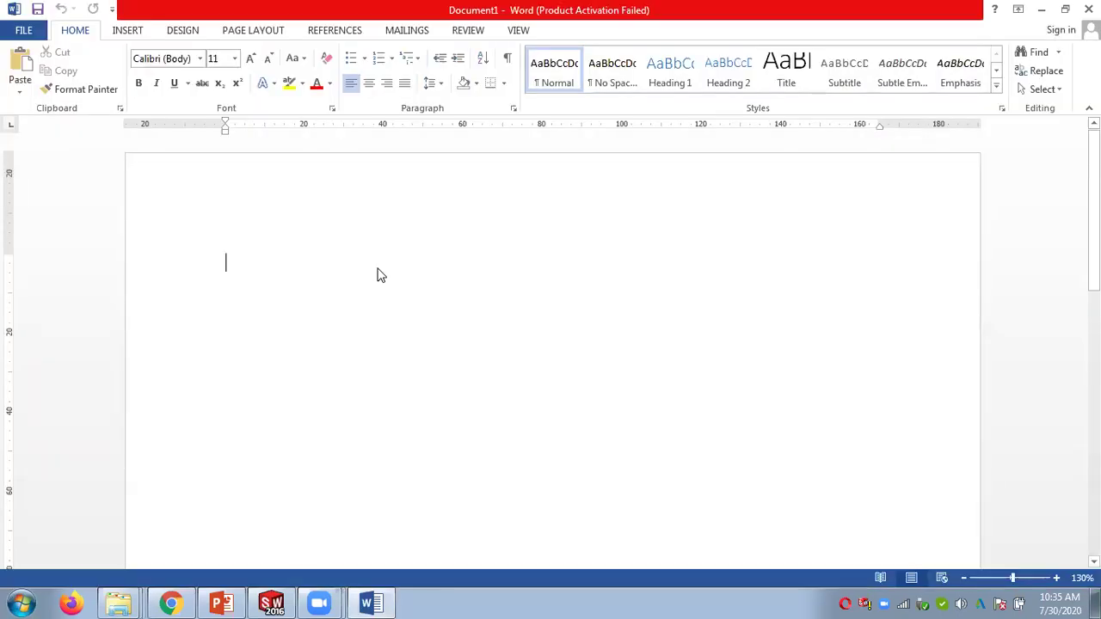
left_click(720, 459)
Step: Type 'ME2051' and 'SW - CA, 15%' on two lines, then select '15%'
type("ME")
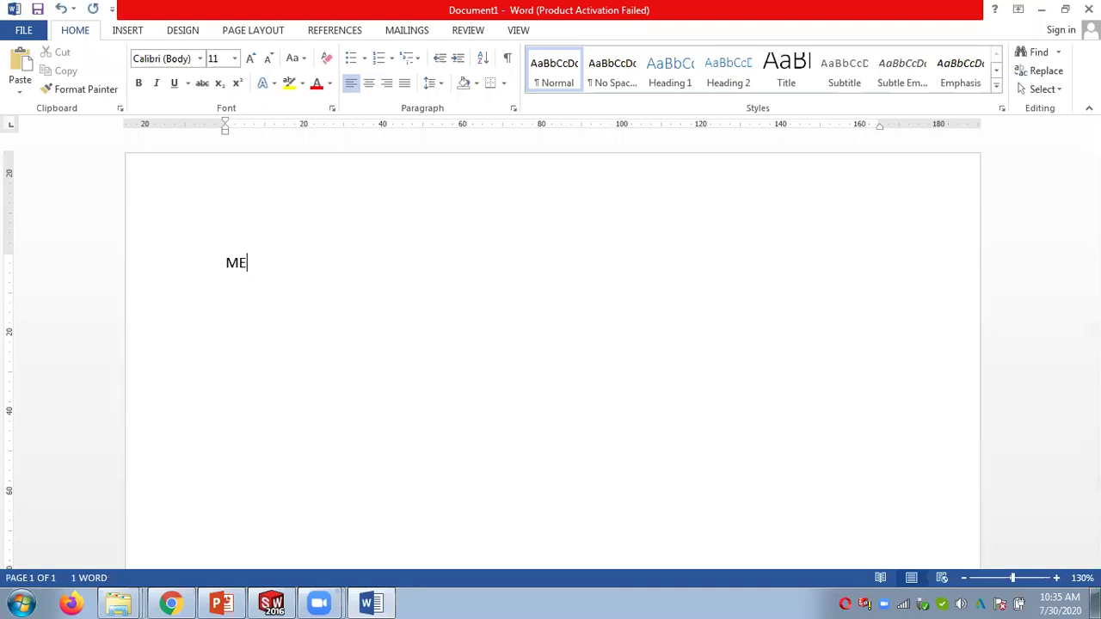
type("2051")
key("Return")
type("SW - CA")
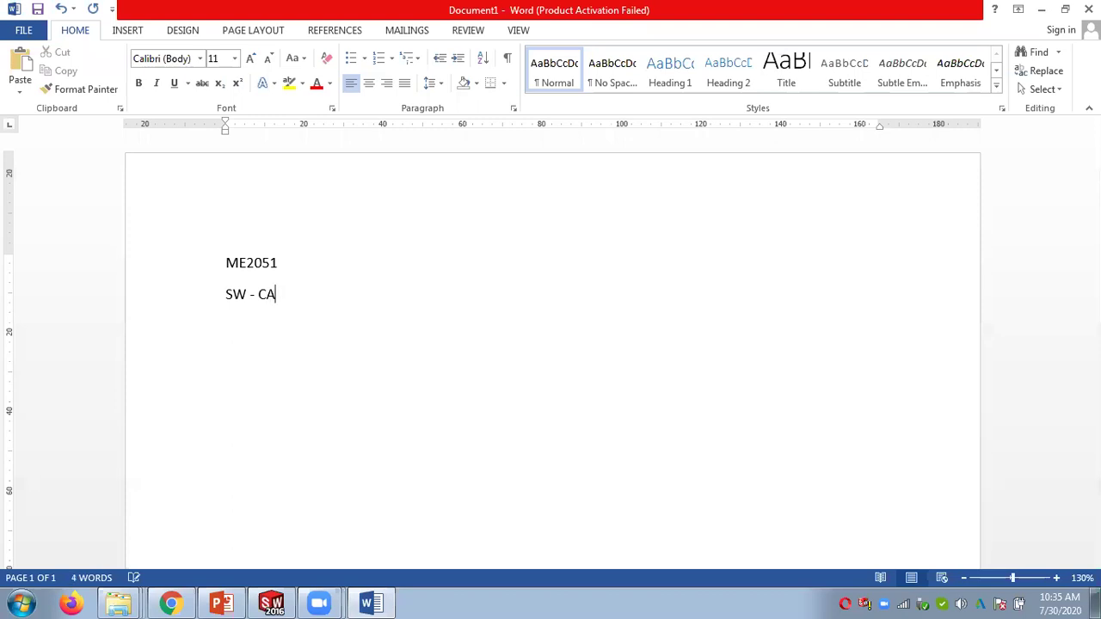
type(", 15%")
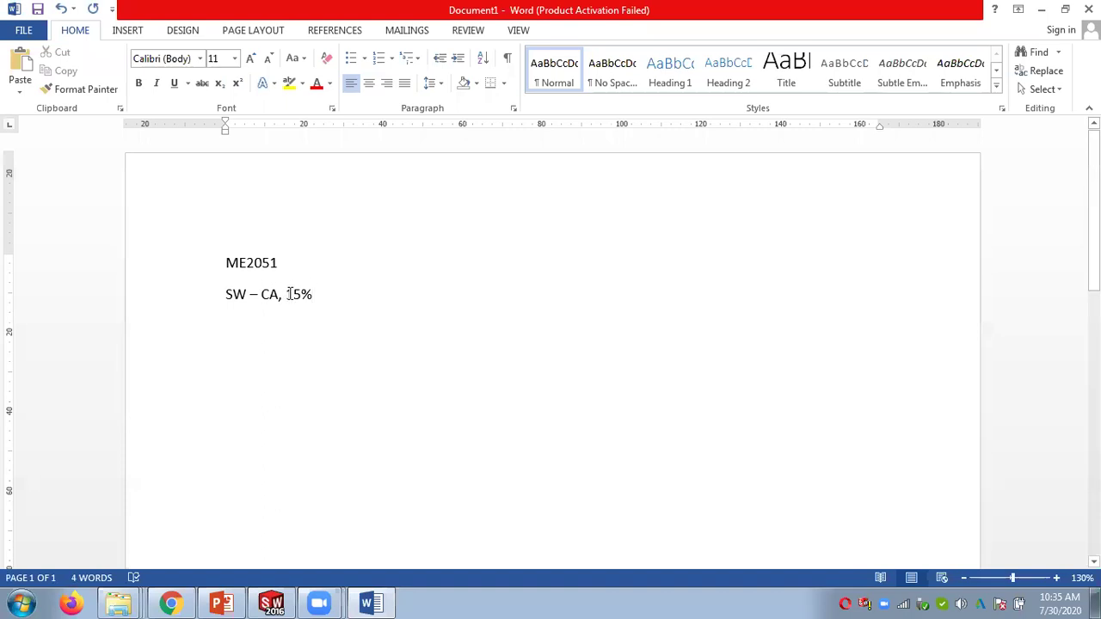
left_click_drag(287, 294, 314, 295)
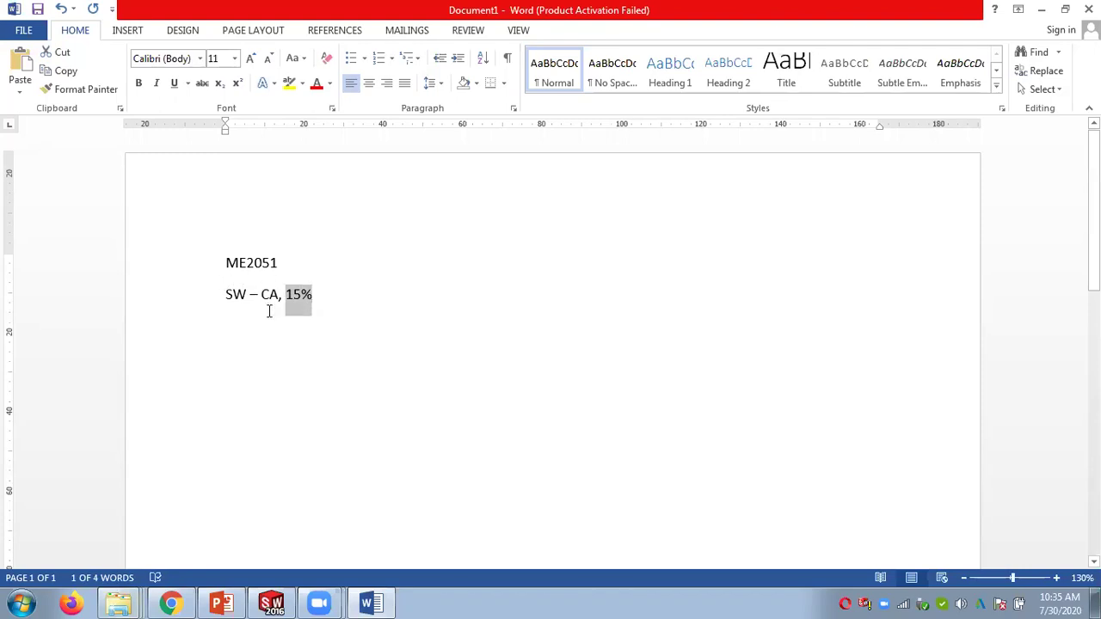
mouse_move(253, 312)
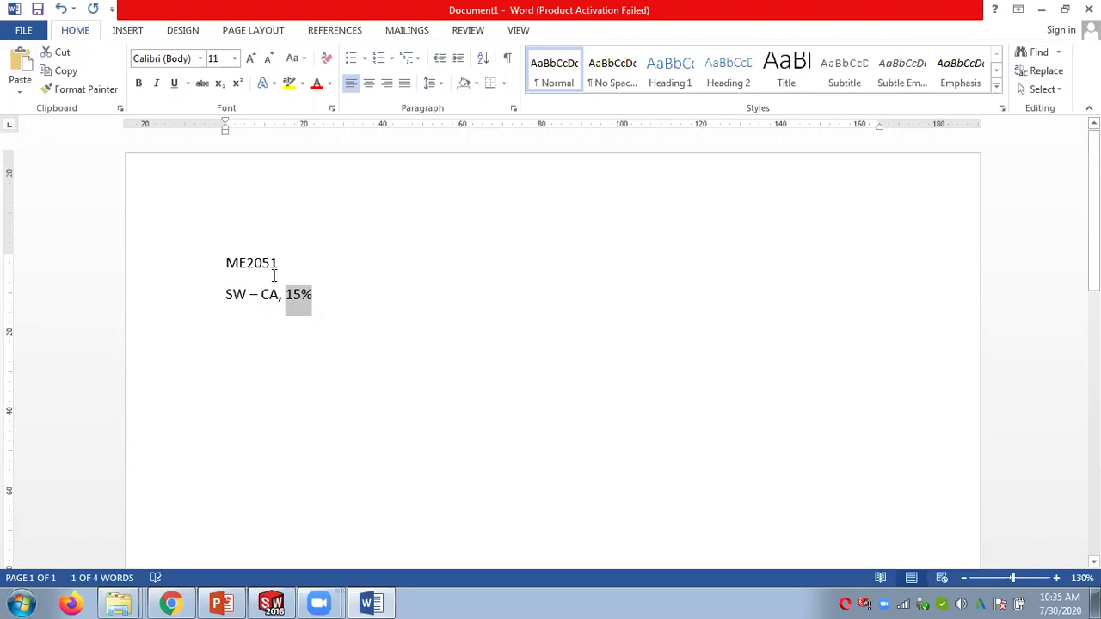
left_click(274, 602)
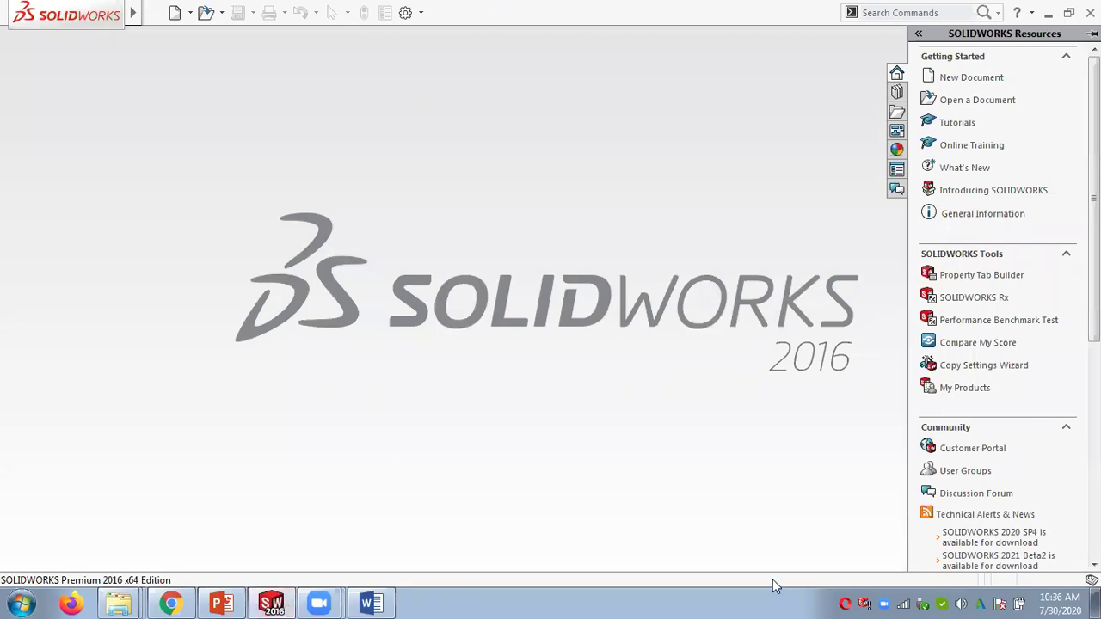
left_click(370, 603)
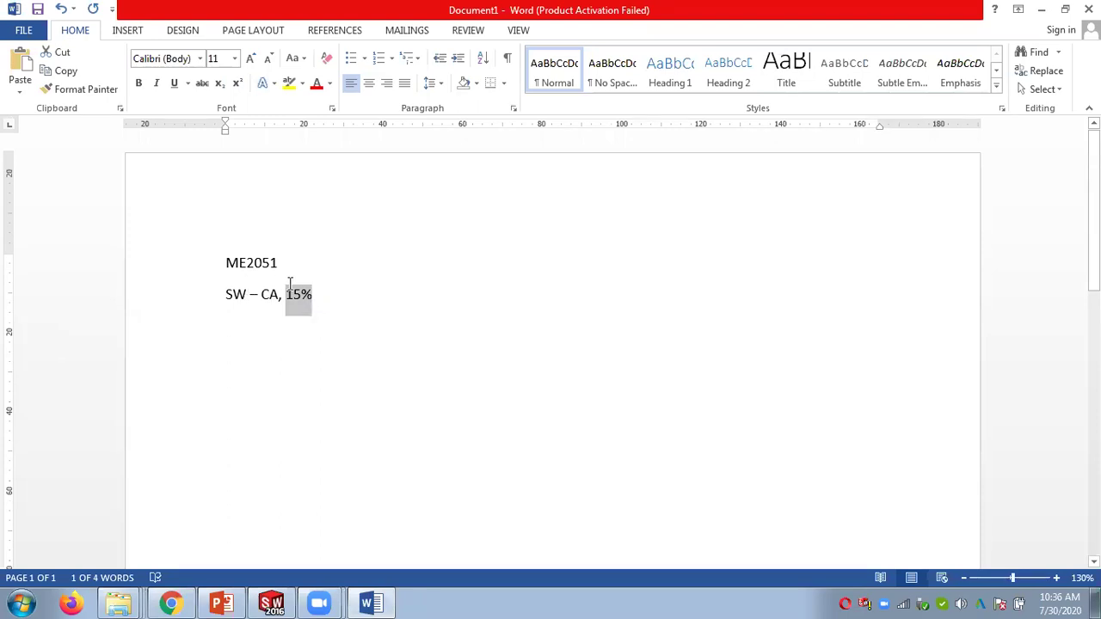
left_click(125, 603)
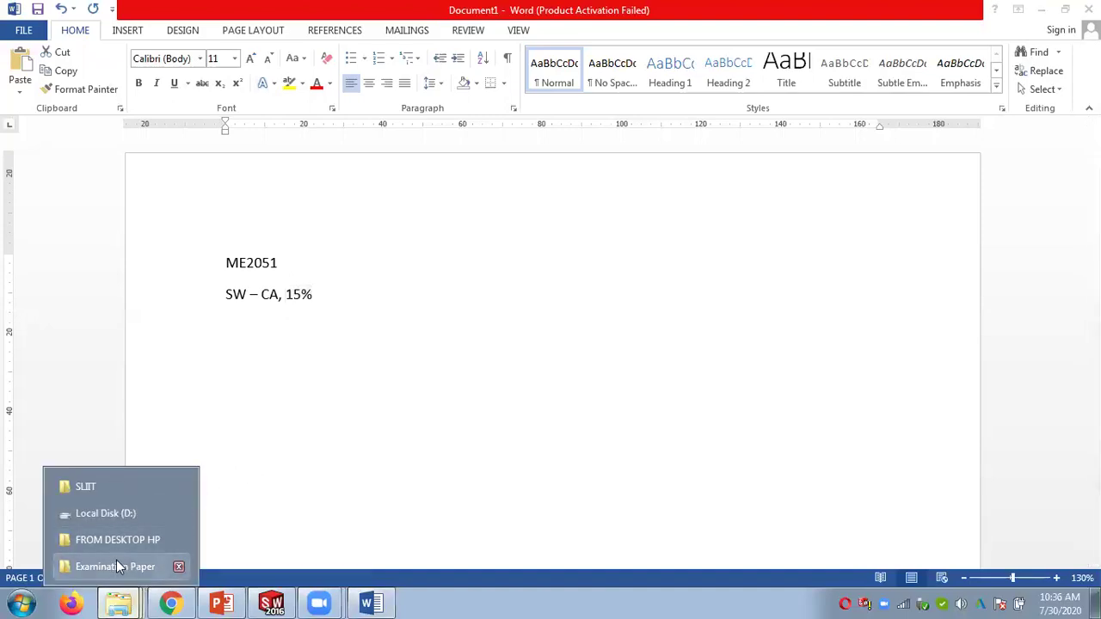
left_click(116, 564)
double_click(221, 140)
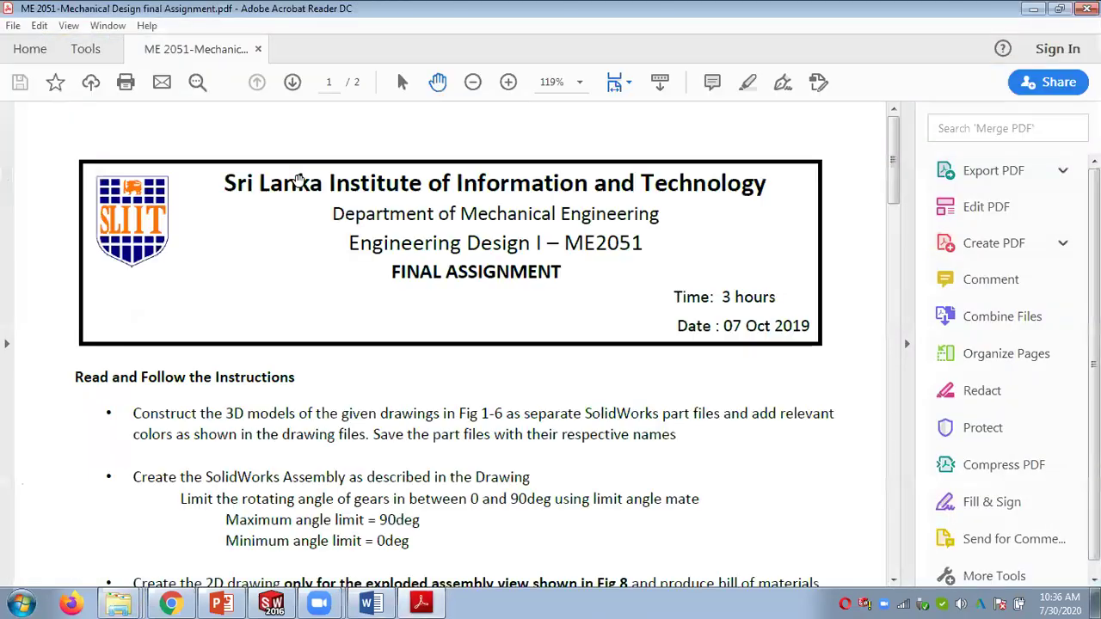
left_click(907, 344)
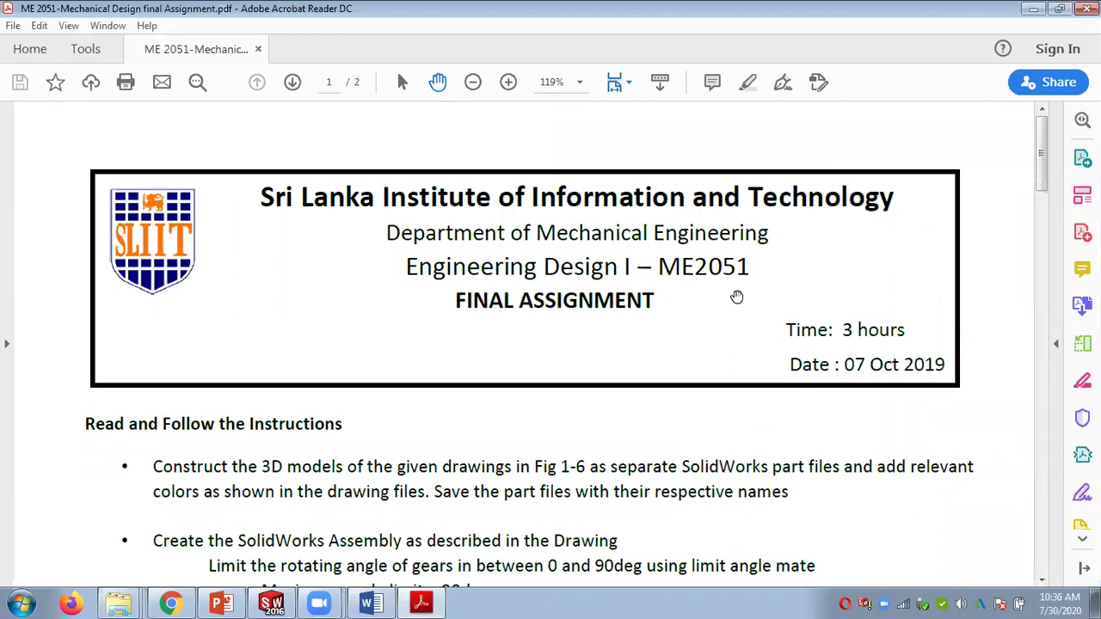
scroll(833, 344, "up", 1, "ctrl")
scroll(654, 306, "down", 3)
scroll(654, 307, "down", 2)
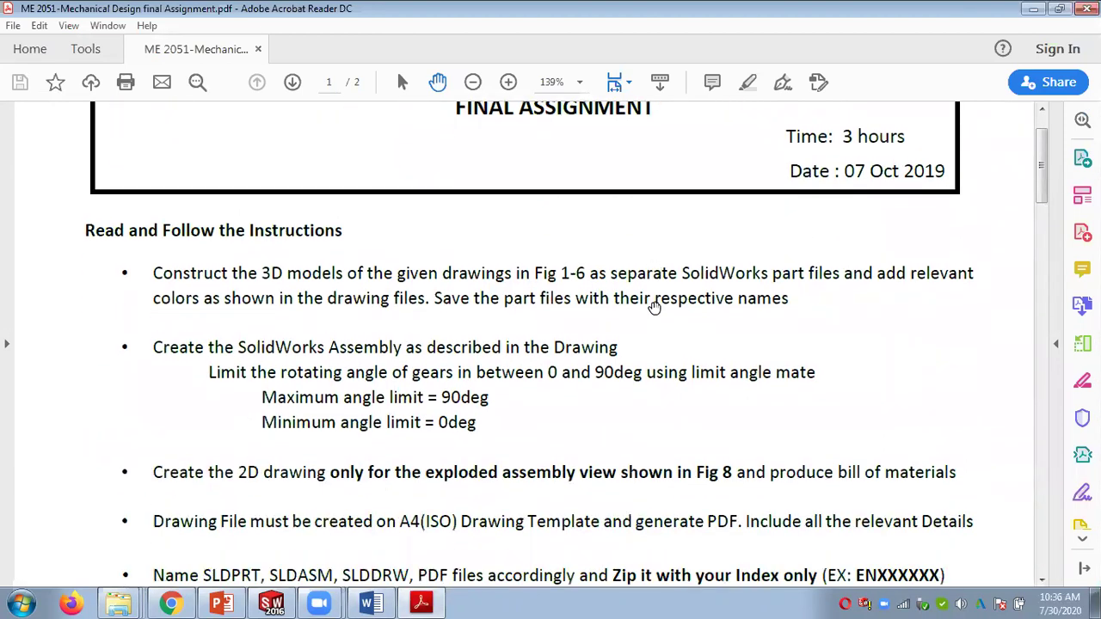
scroll(654, 306, "down", 2)
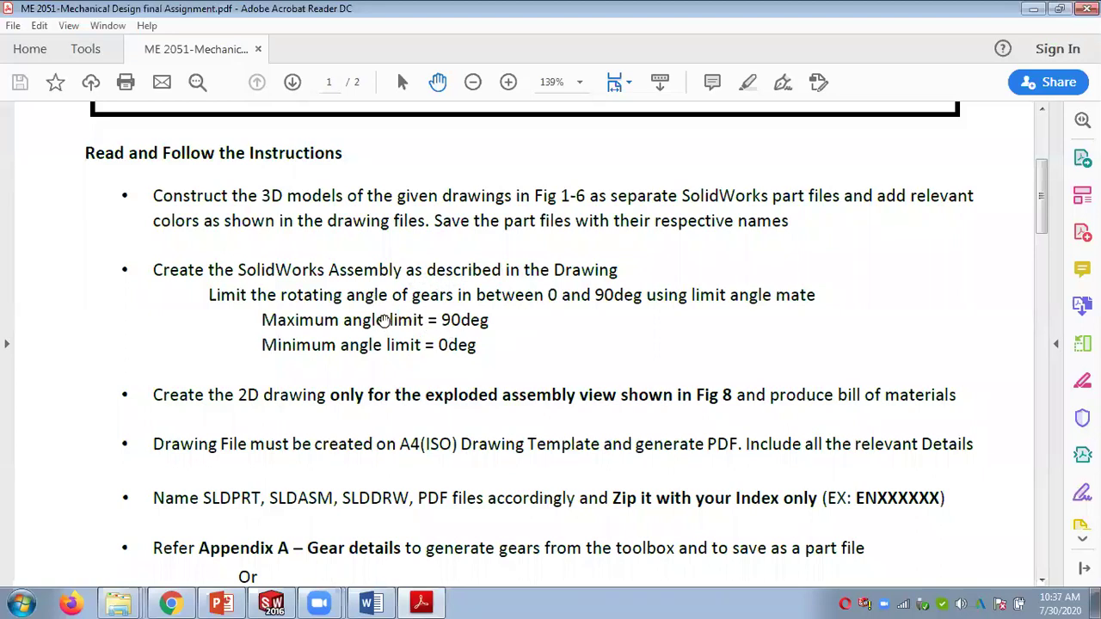
scroll(438, 361, "down", 2)
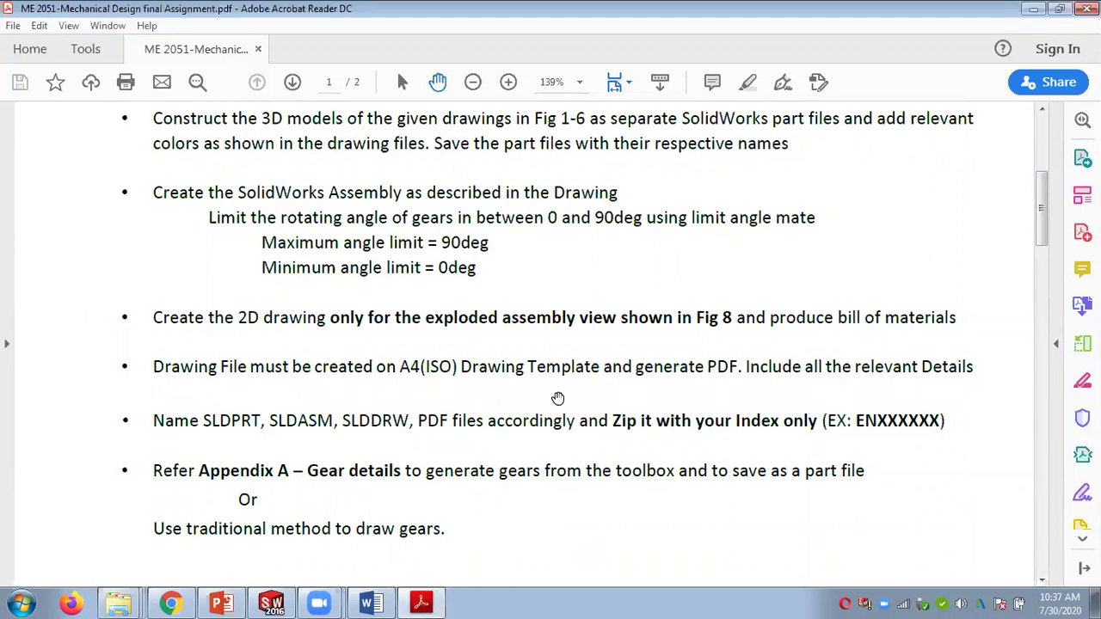
scroll(535, 379, "down", 3)
scroll(534, 380, "down", 4)
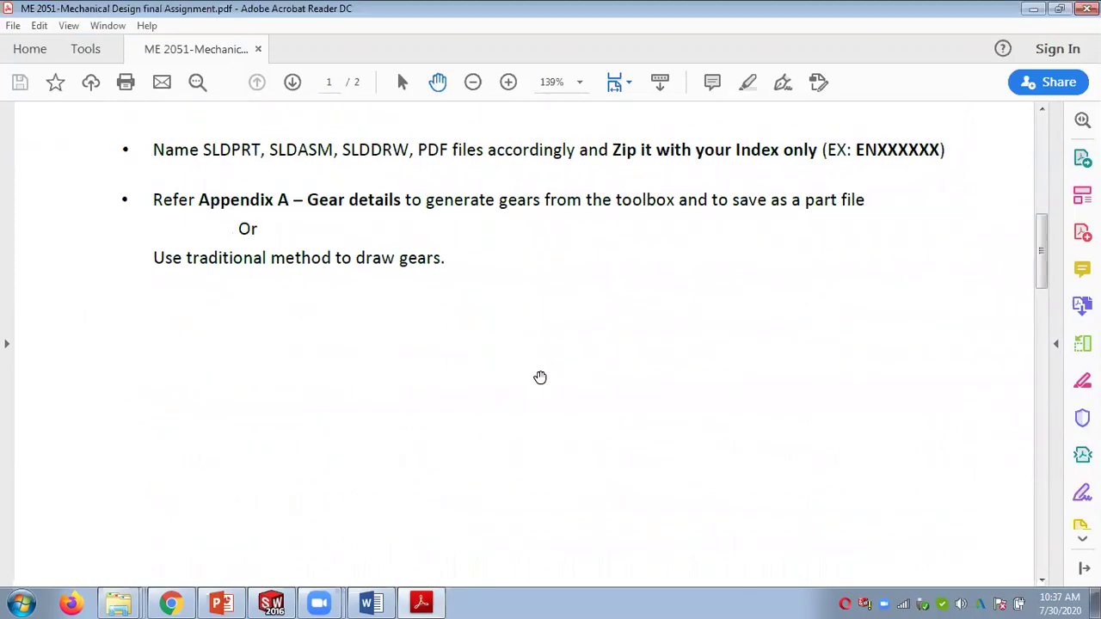
scroll(540, 378, "down", 15)
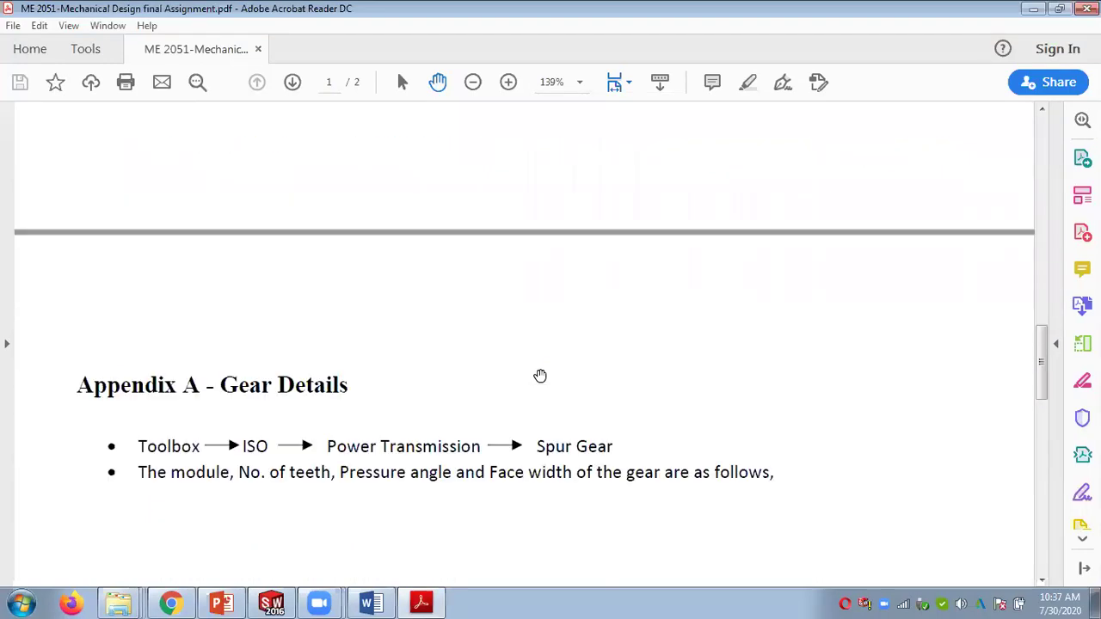
scroll(540, 376, "down", 20)
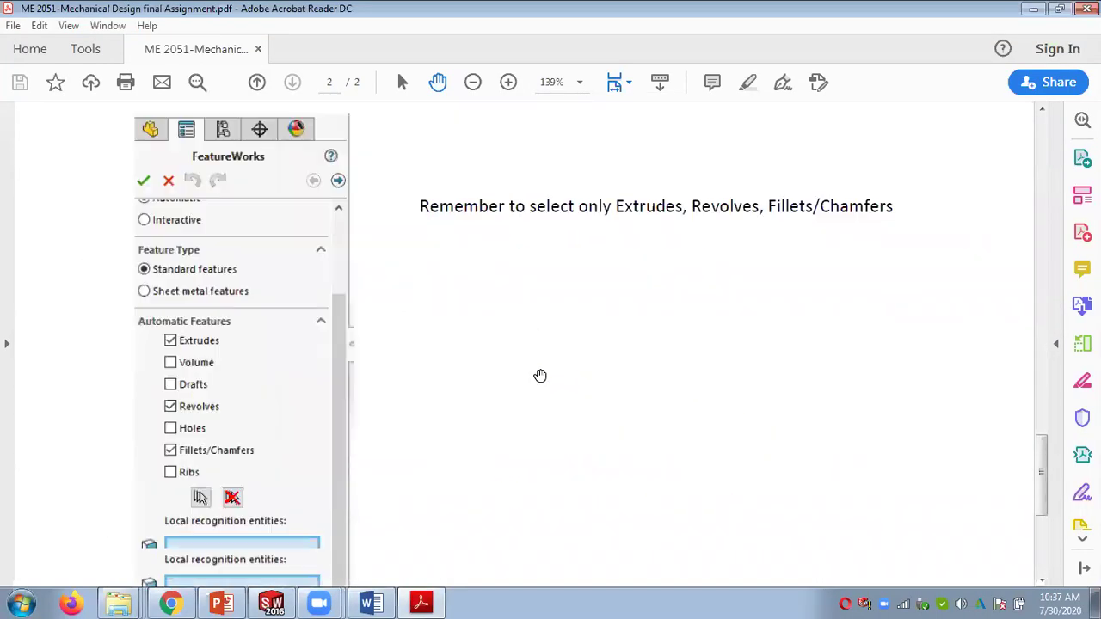
scroll(542, 376, "down", 3)
scroll(540, 375, "up", 11)
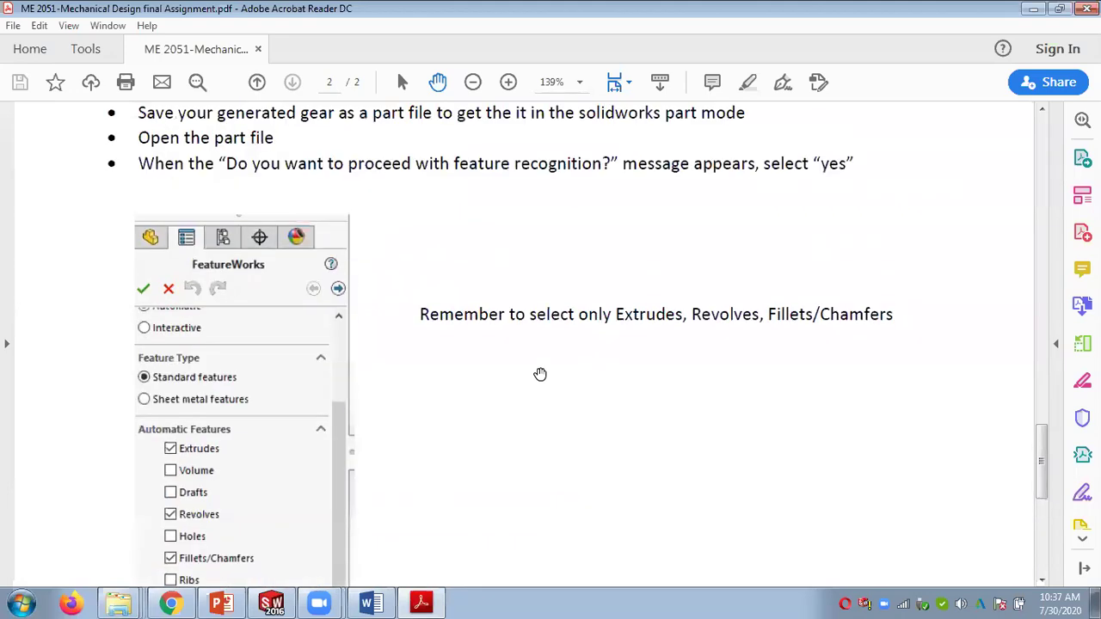
scroll(541, 372, "up", 6)
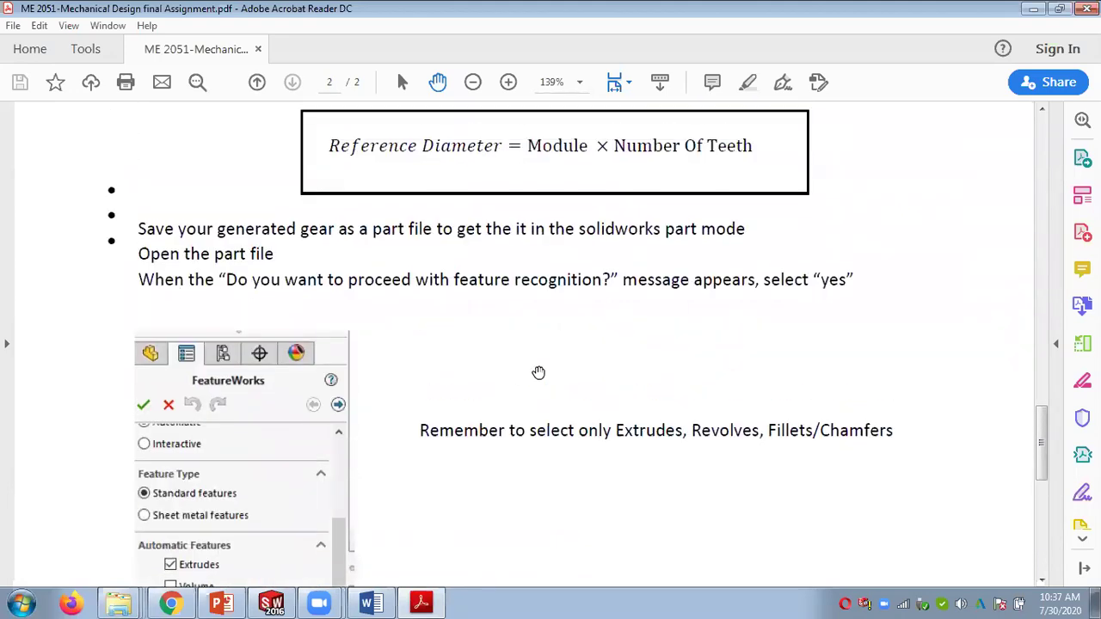
scroll(539, 373, "up", 5)
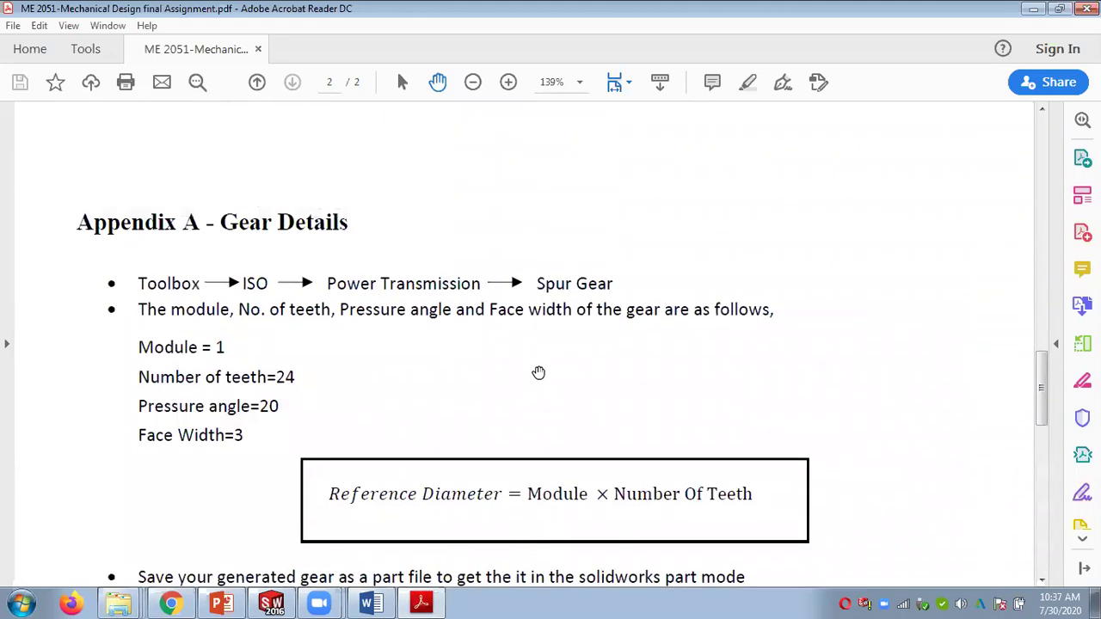
scroll(529, 376, "down", 13)
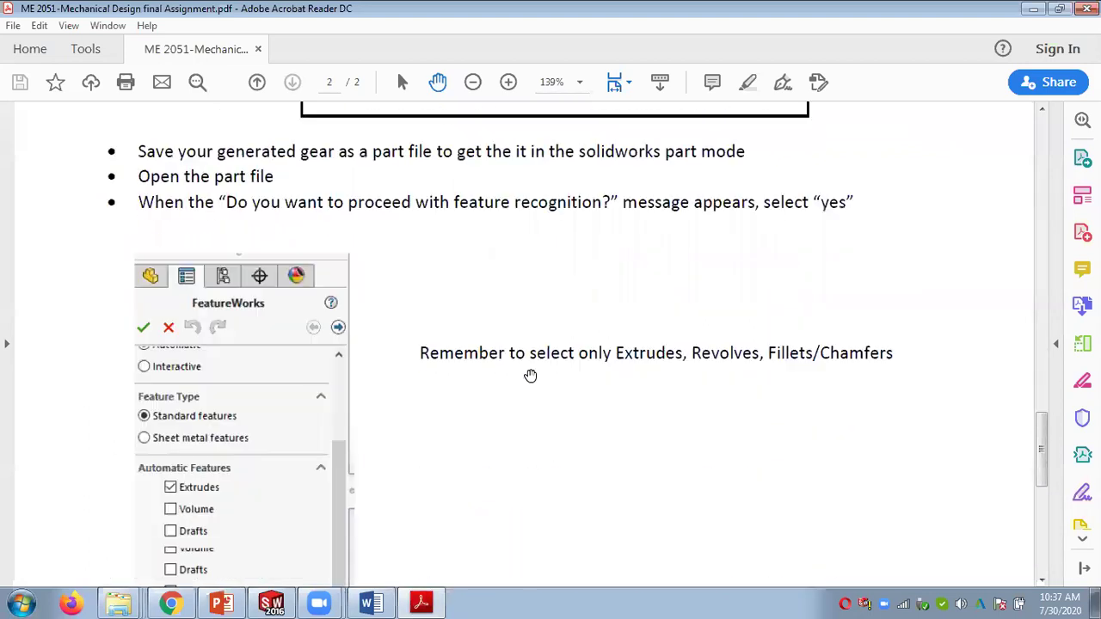
left_click(1031, 10)
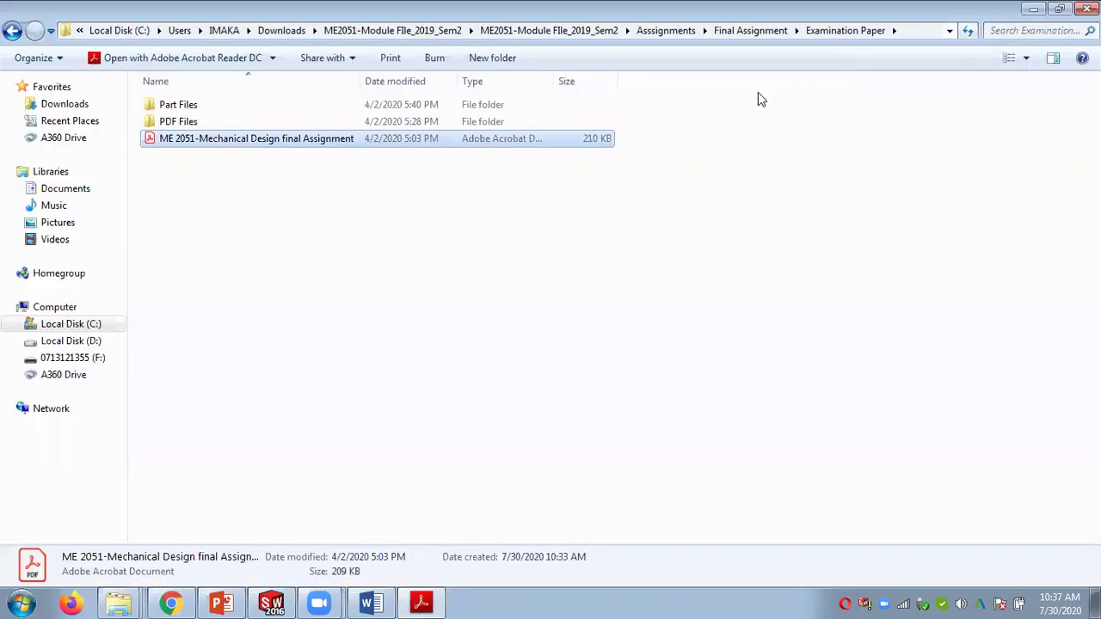
double_click(187, 125)
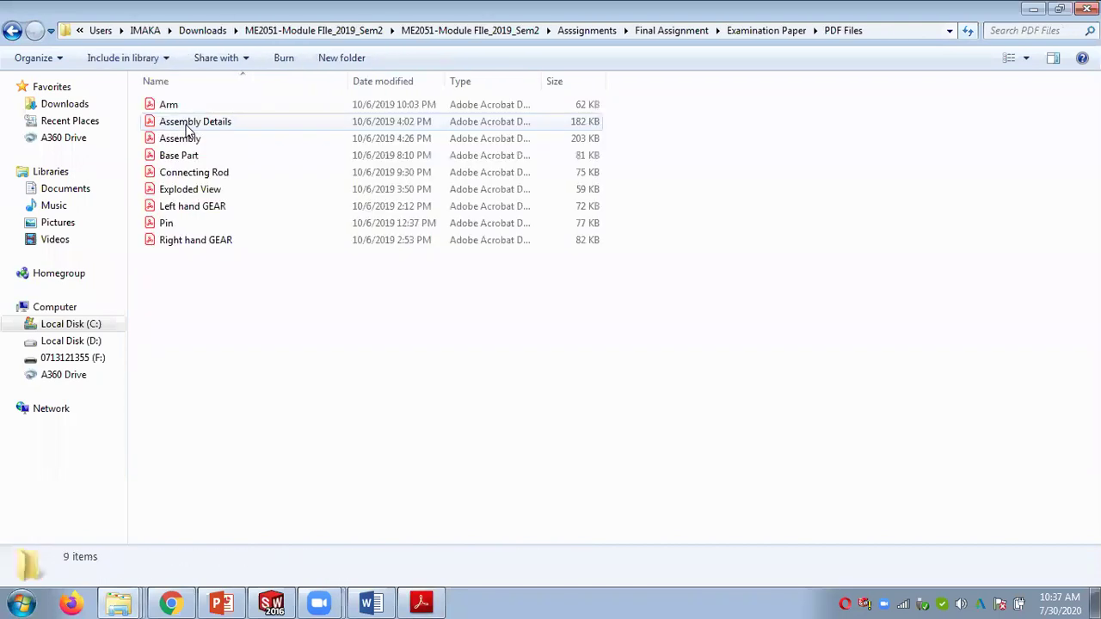
left_click(768, 31)
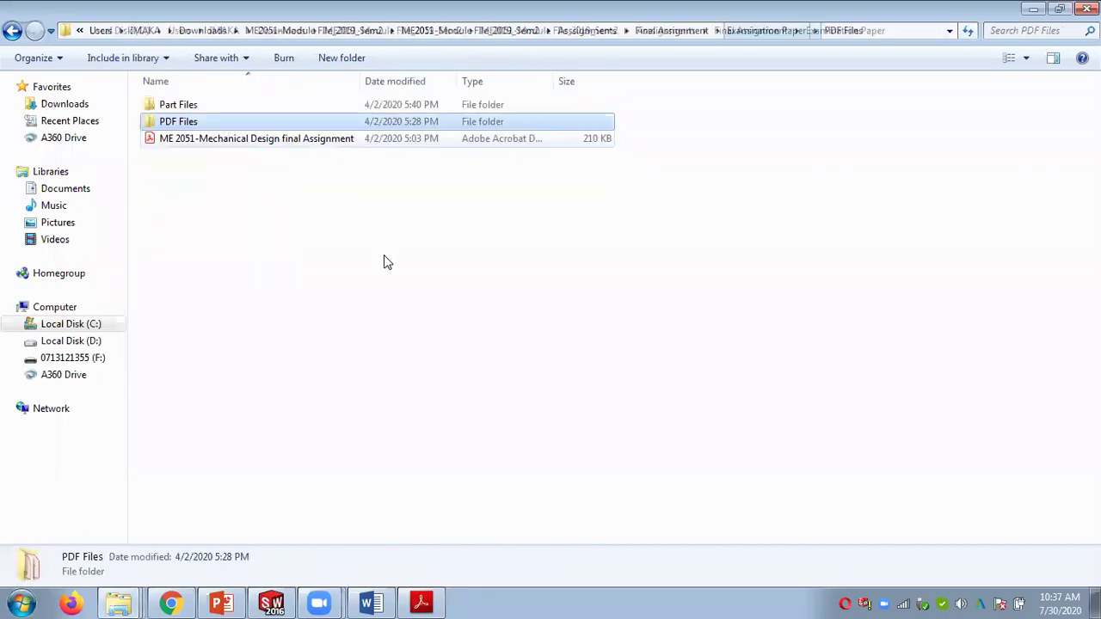
left_click(434, 602)
scroll(529, 379, "down", 3)
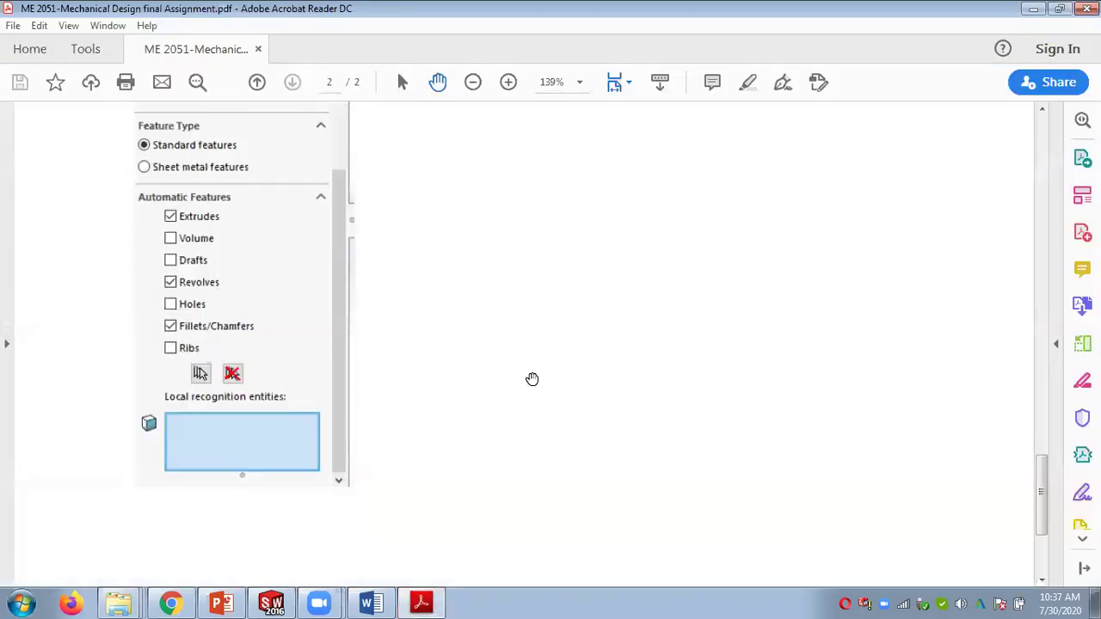
scroll(528, 376, "up", 4)
scroll(529, 376, "up", 6)
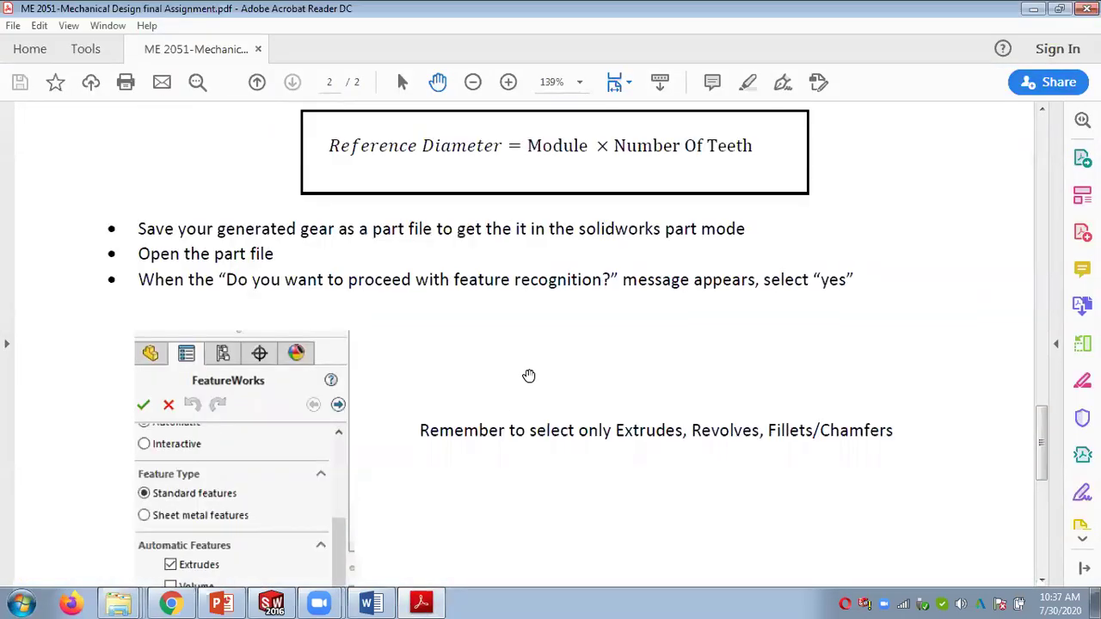
scroll(529, 376, "up", 1)
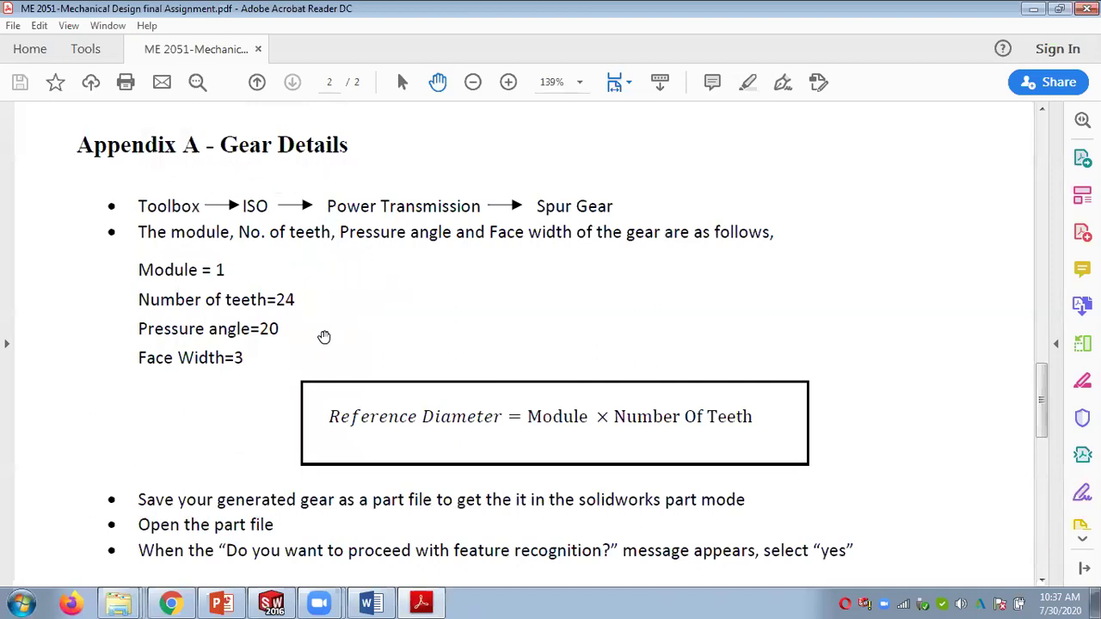
scroll(397, 300, "down", 4)
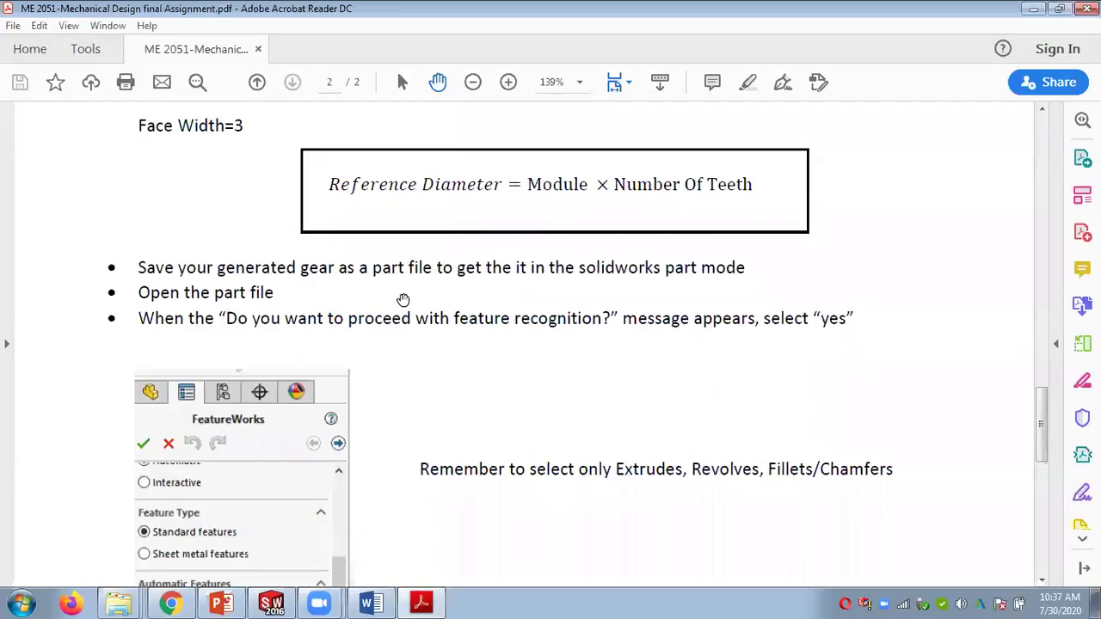
scroll(403, 299, "down", 6)
scroll(408, 297, "up", 3)
scroll(408, 297, "up", 3)
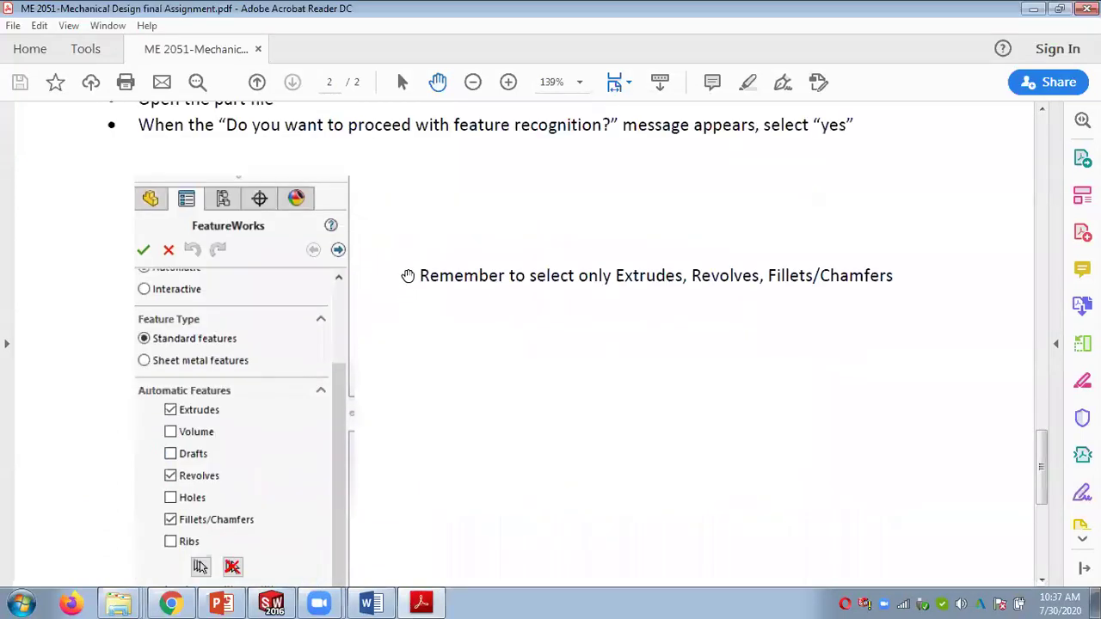
scroll(400, 293, "up", 2)
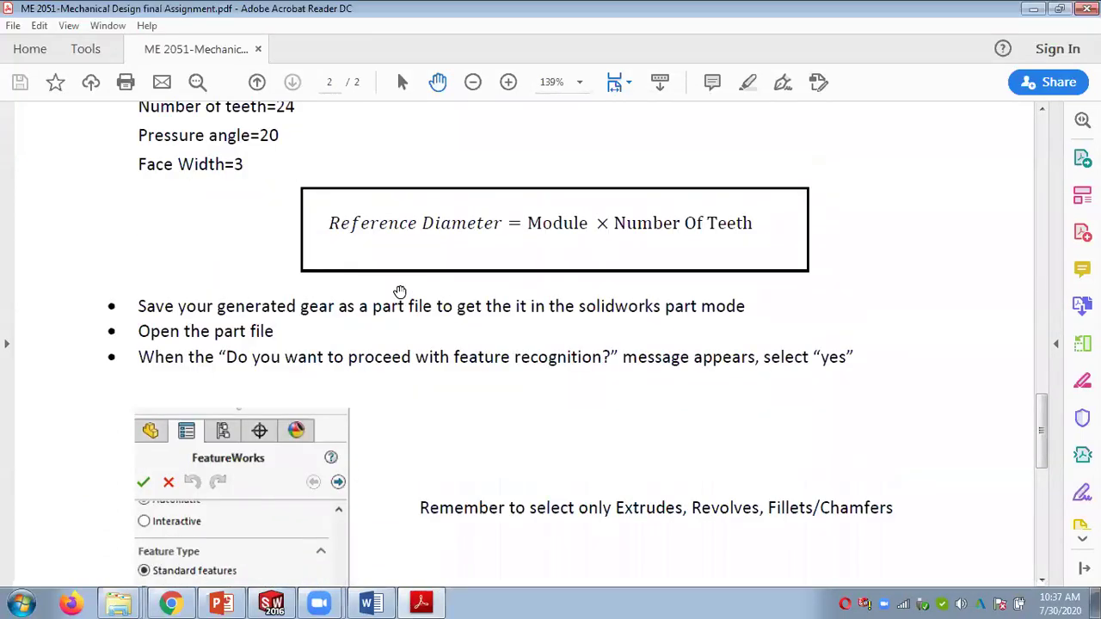
scroll(400, 292, "up", 1)
Step: Open the Exploded View PDF with both side panes hidden, then reopen the PDF Files folder
left_click(1032, 9)
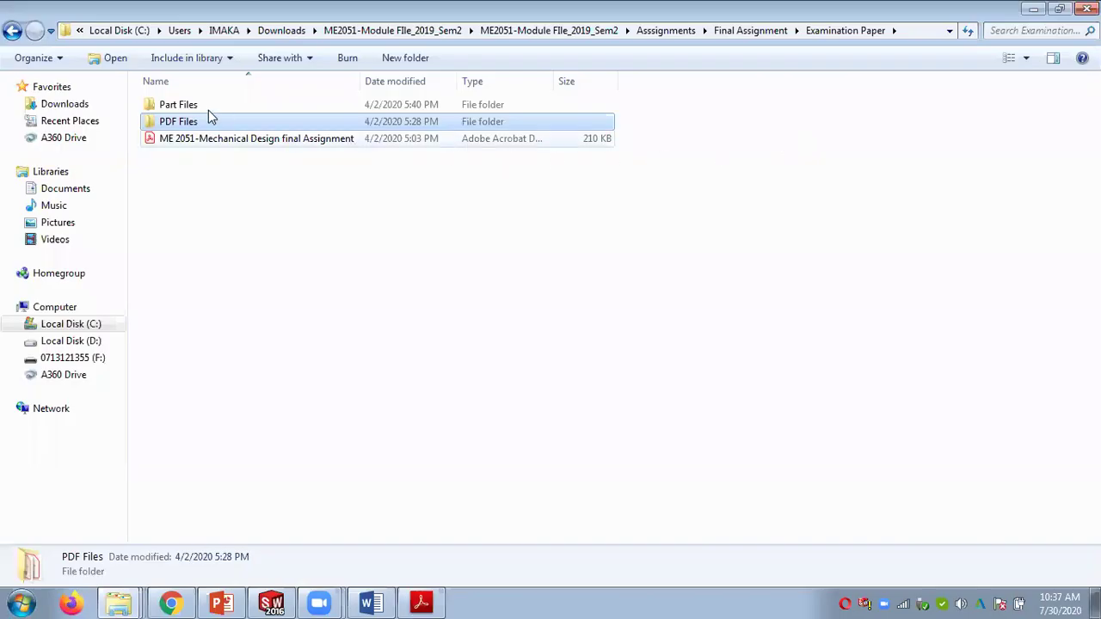
double_click(187, 125)
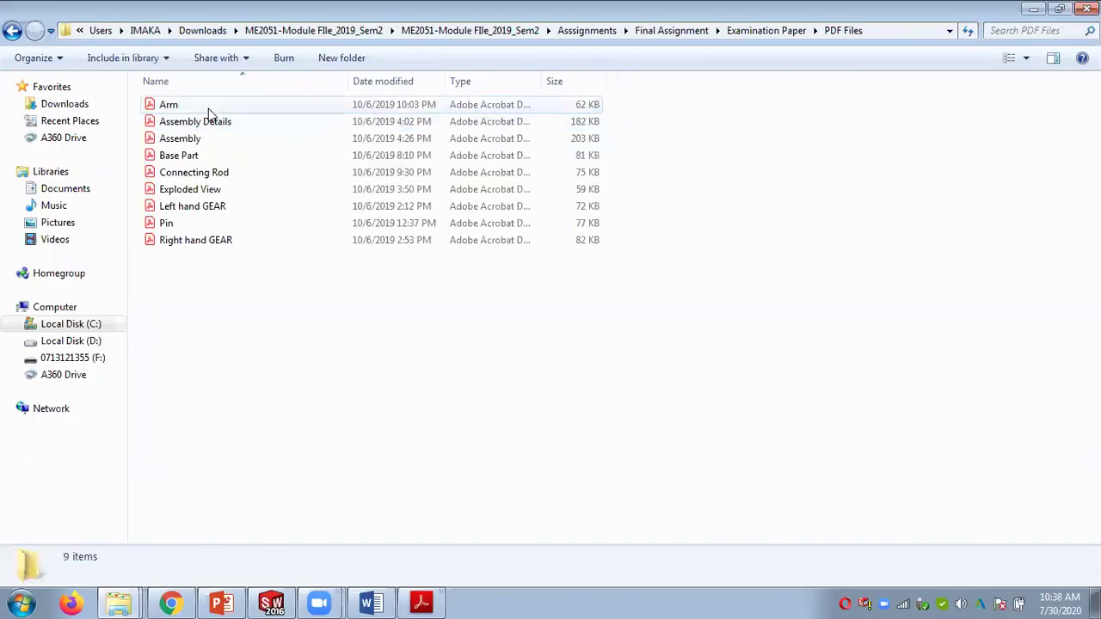
left_click(221, 190)
double_click(221, 190)
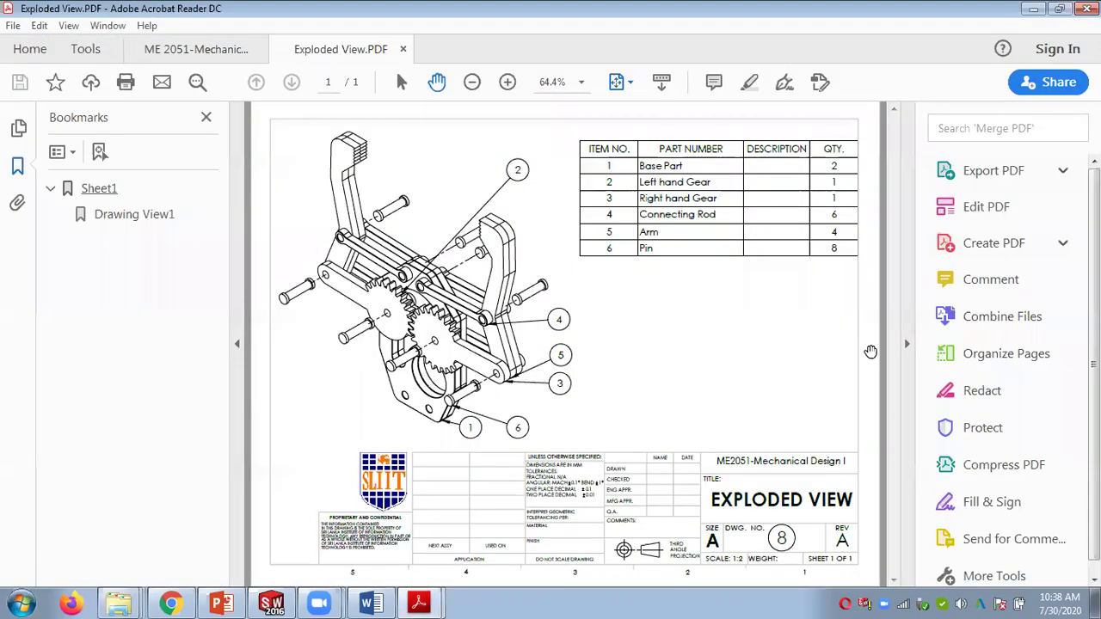
left_click(908, 343)
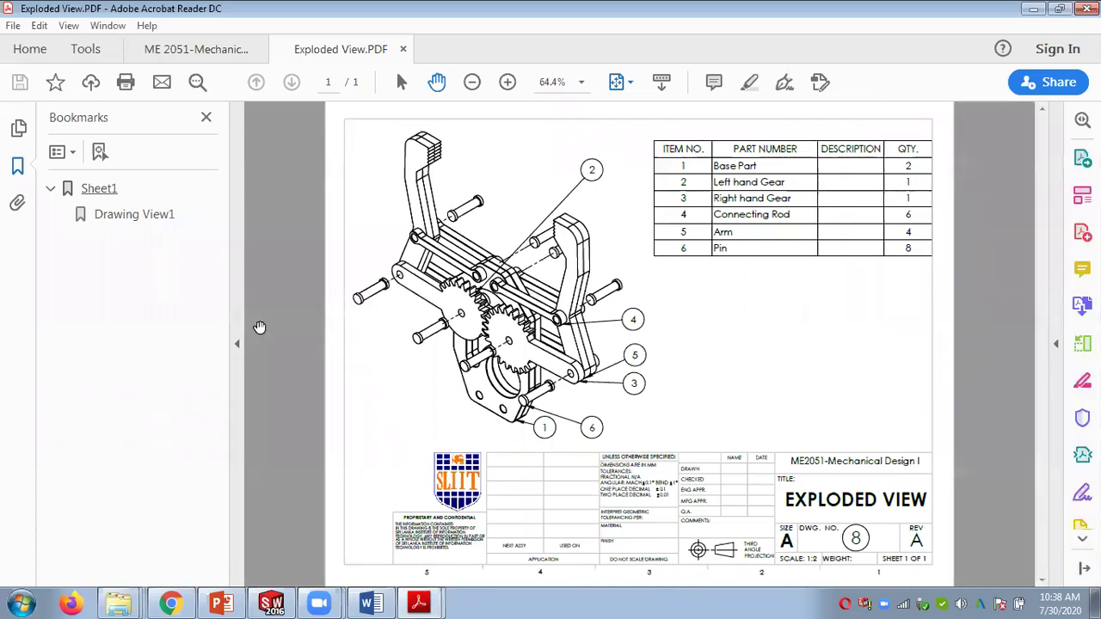
left_click(233, 342)
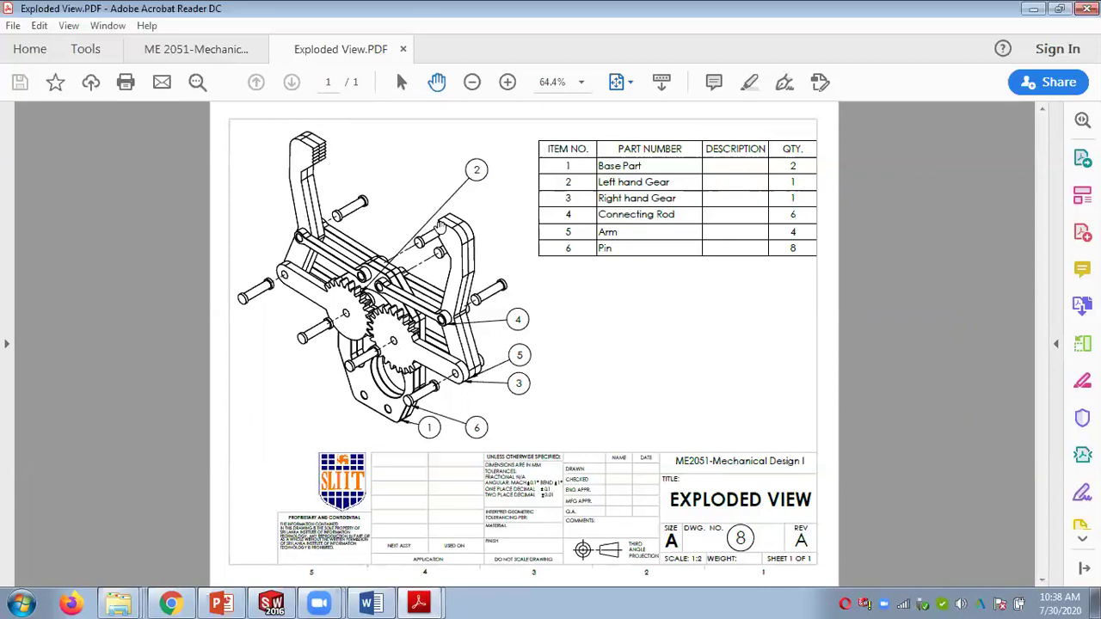
right_click(119, 604)
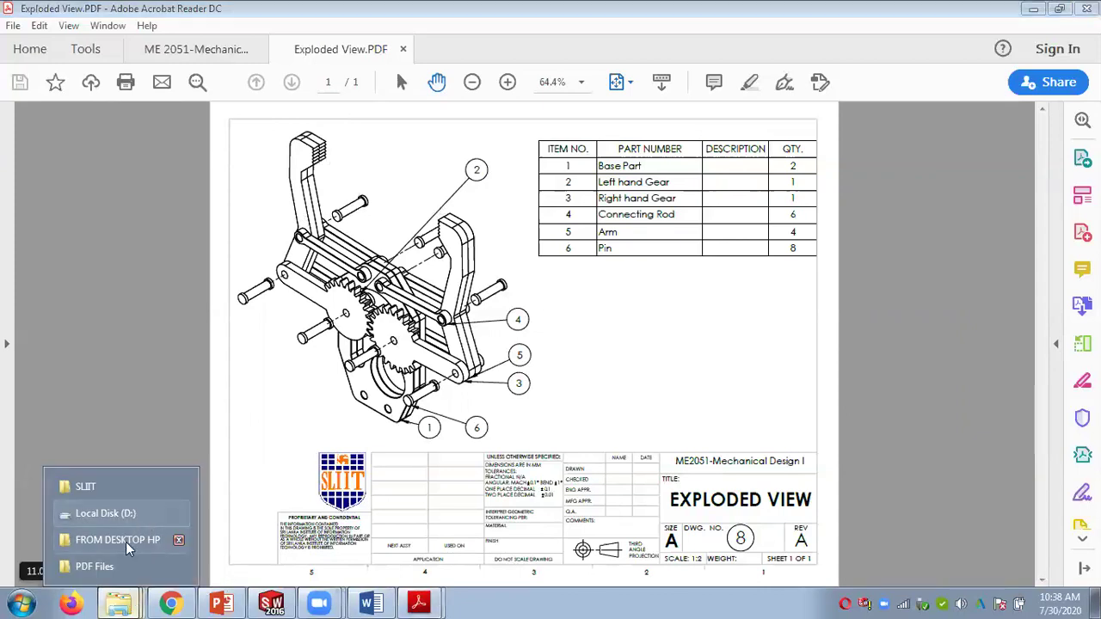
left_click(138, 567)
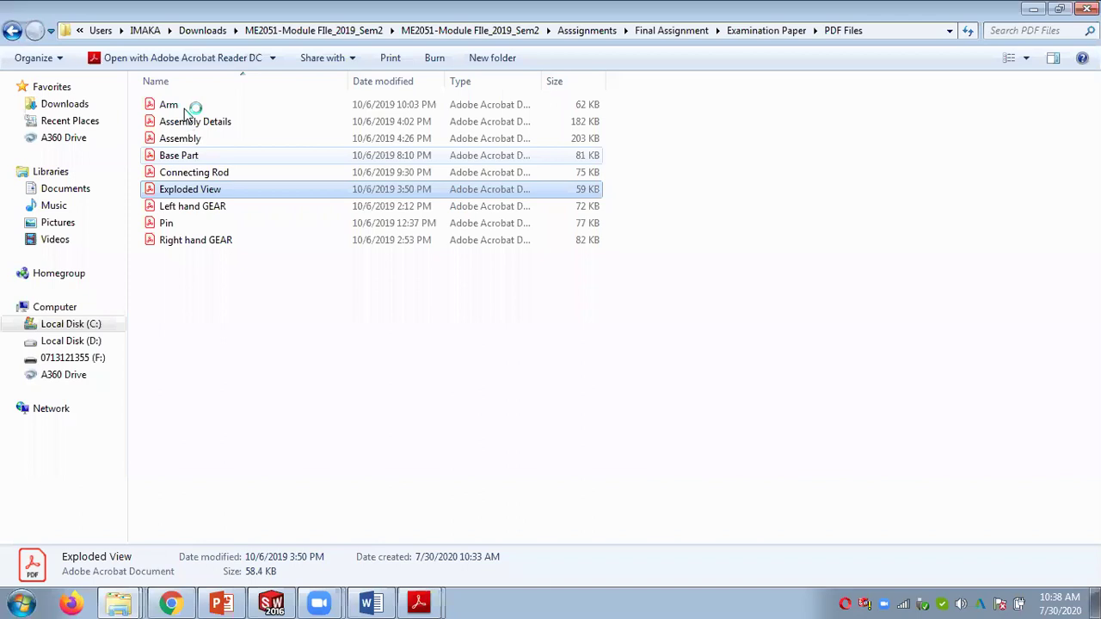
Step: Open the Arm drawing with its bookmarks and tools panes hidden
double_click(184, 108)
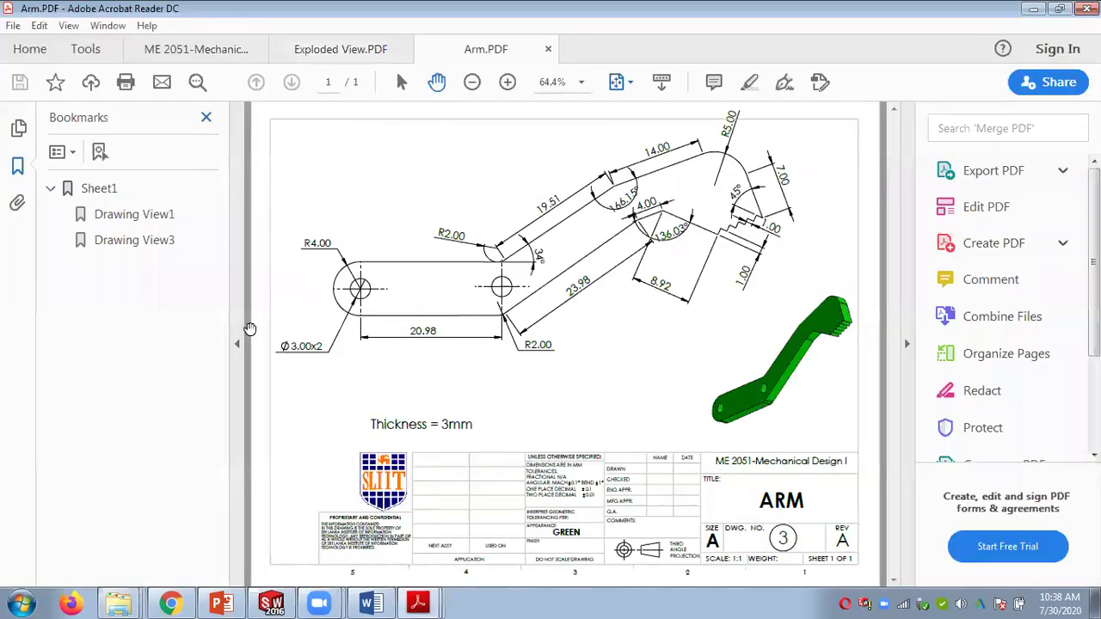
left_click(238, 343)
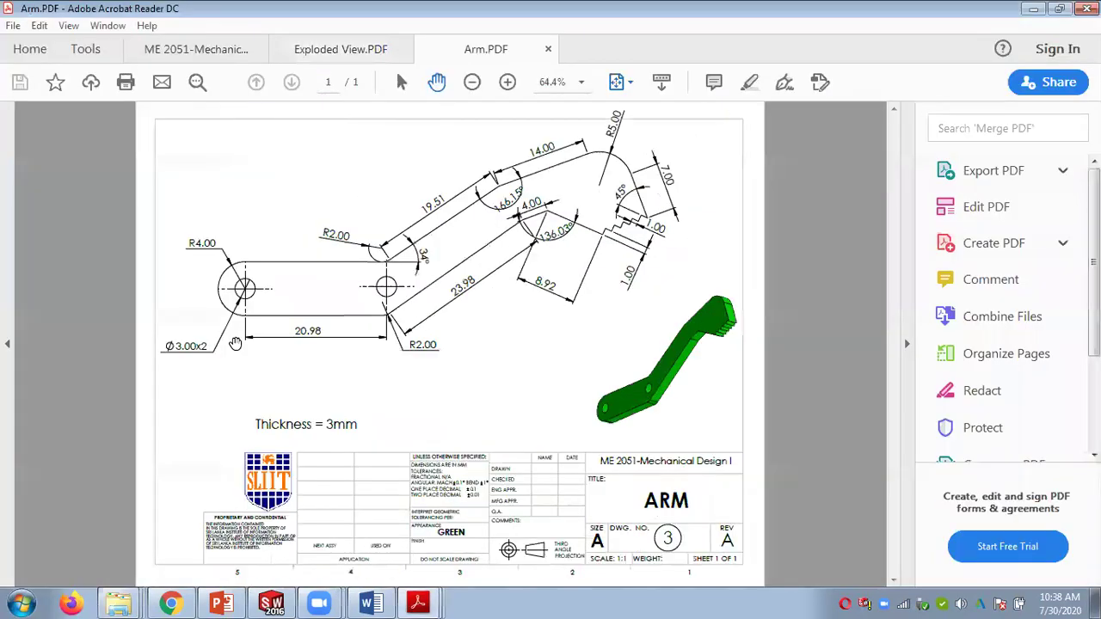
left_click(906, 344)
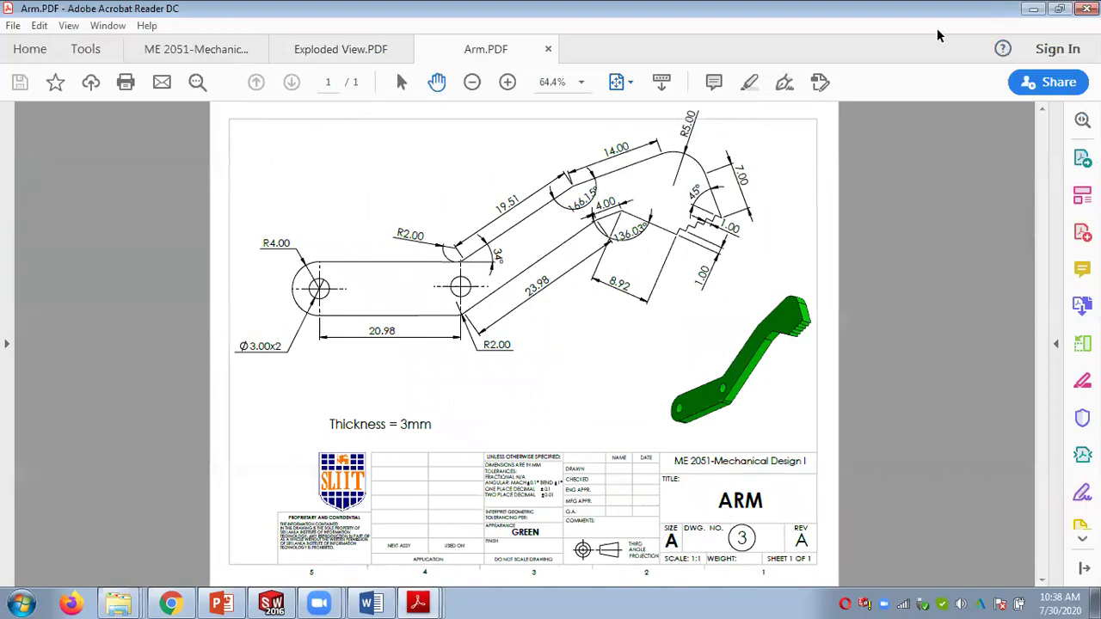
left_click(1034, 8)
Step: Open the Base Part, Connecting Rod and Left hand GEAR drawings in turn
left_click(194, 123)
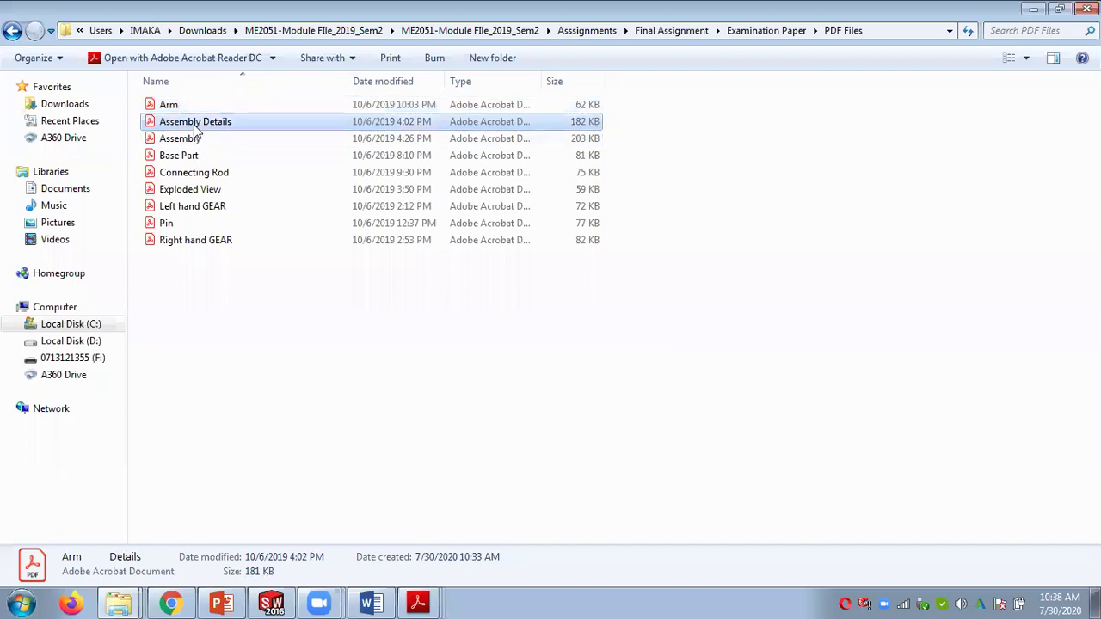
left_click(182, 158)
double_click(182, 158)
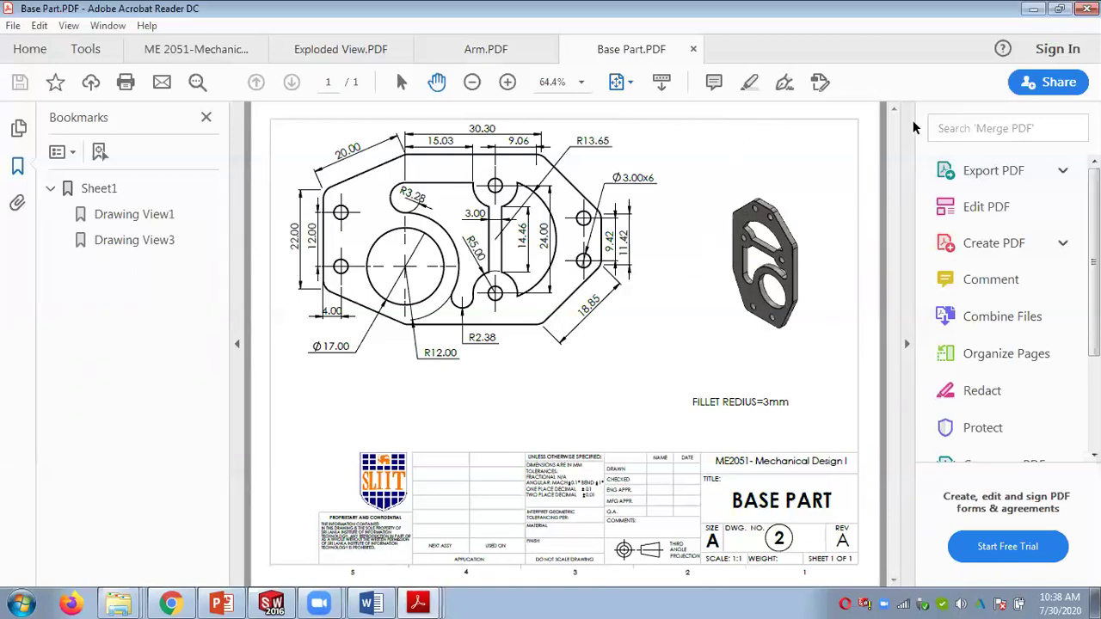
left_click(1034, 9)
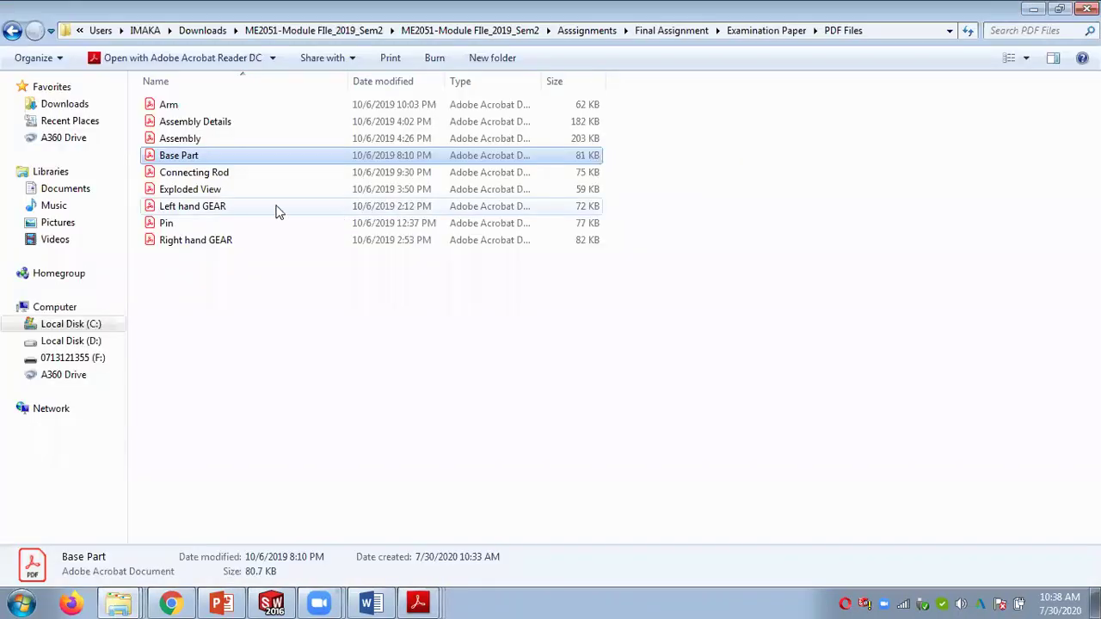
double_click(211, 176)
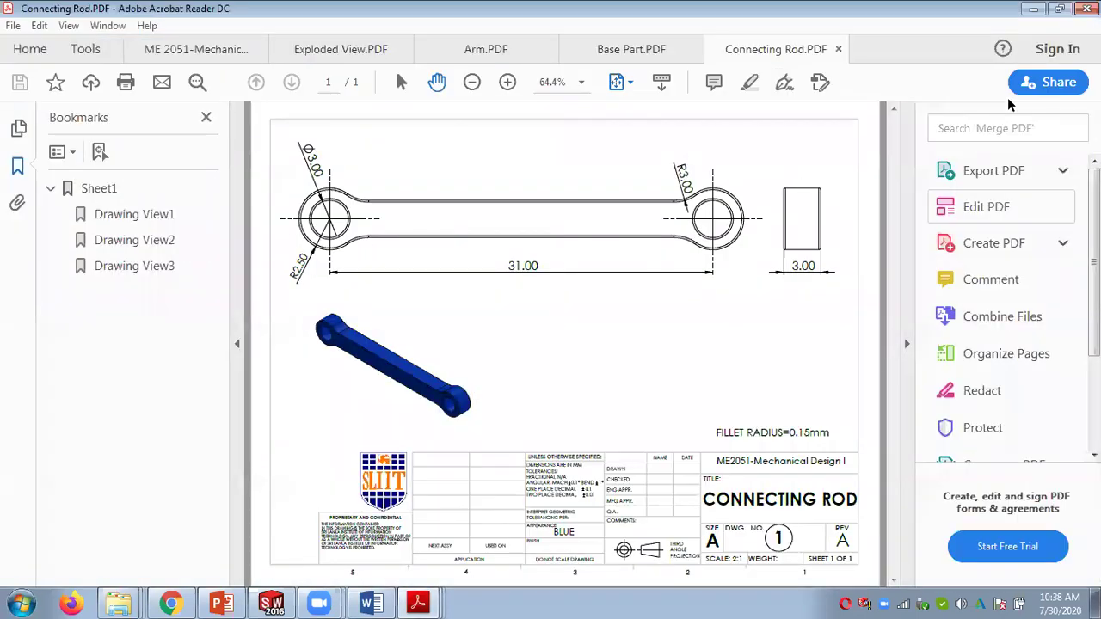
left_click(1035, 12)
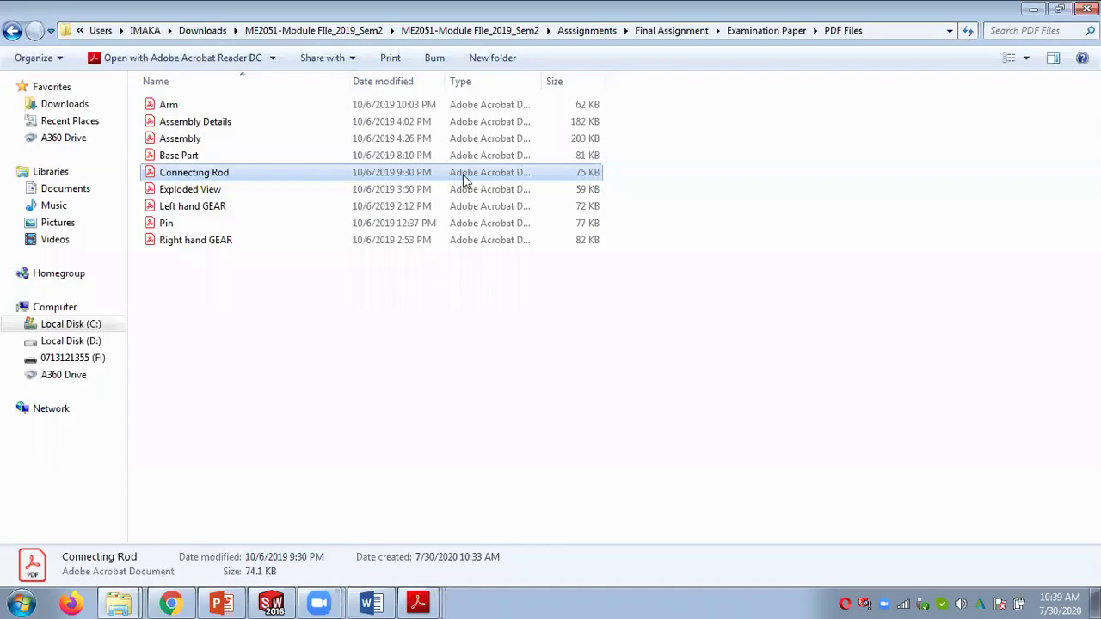
double_click(198, 209)
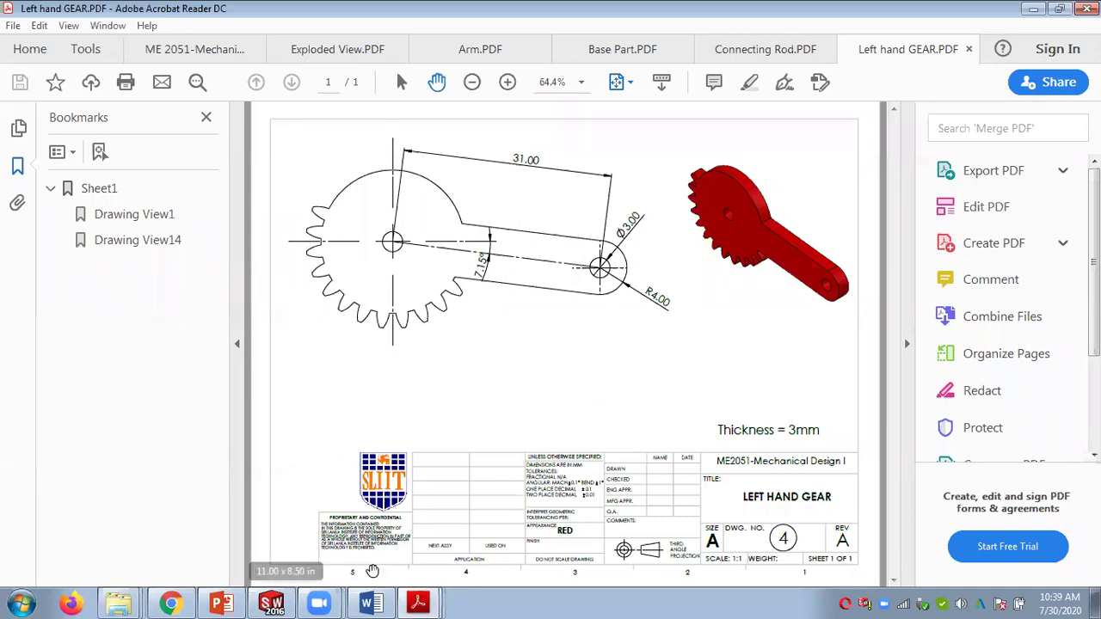
mouse_move(367, 602)
left_click(344, 573)
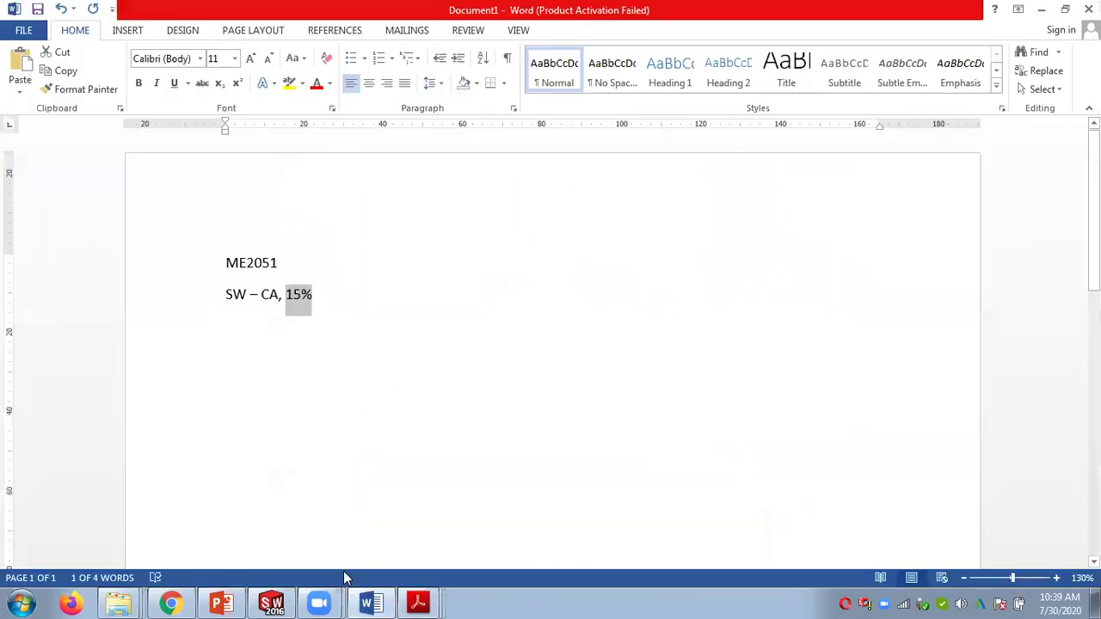
mouse_move(418, 602)
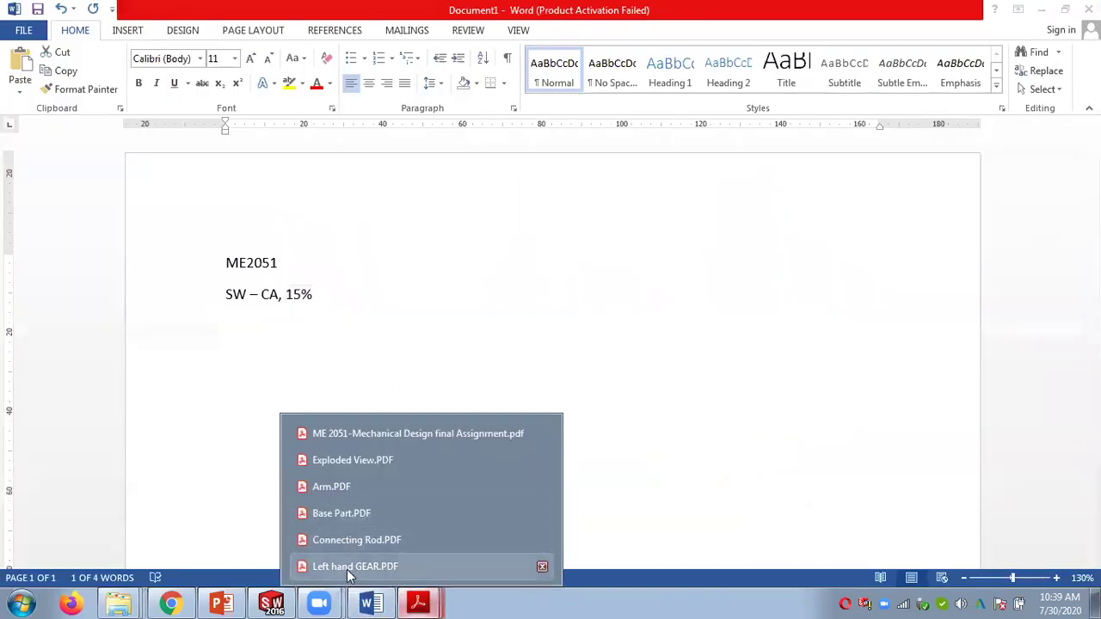
left_click(344, 435)
scroll(364, 345, "down", 5)
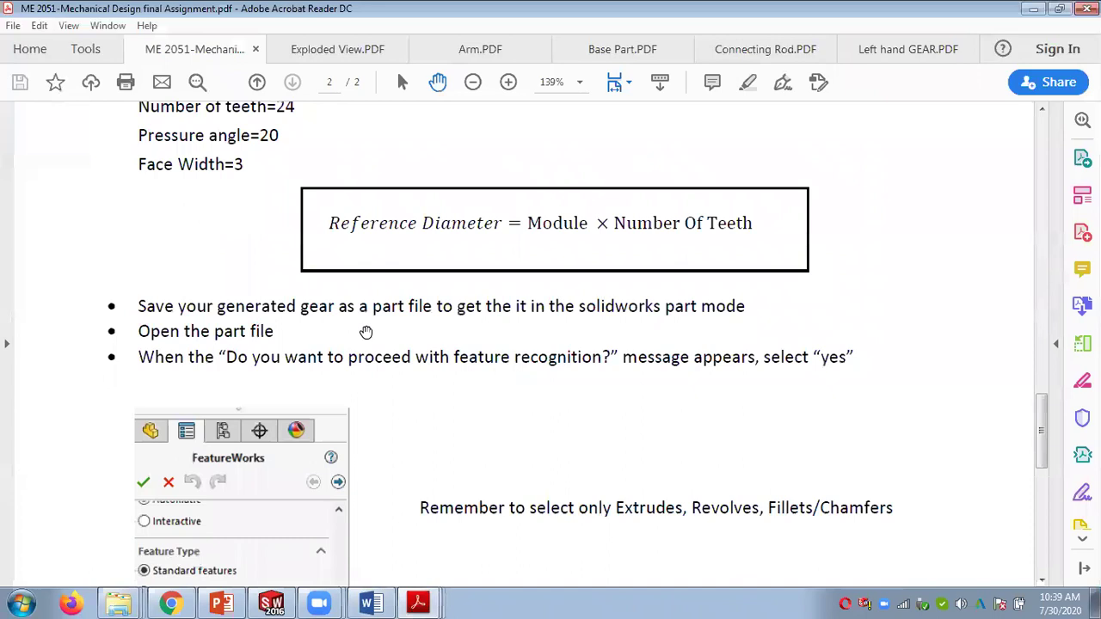
scroll(363, 332, "down", 2)
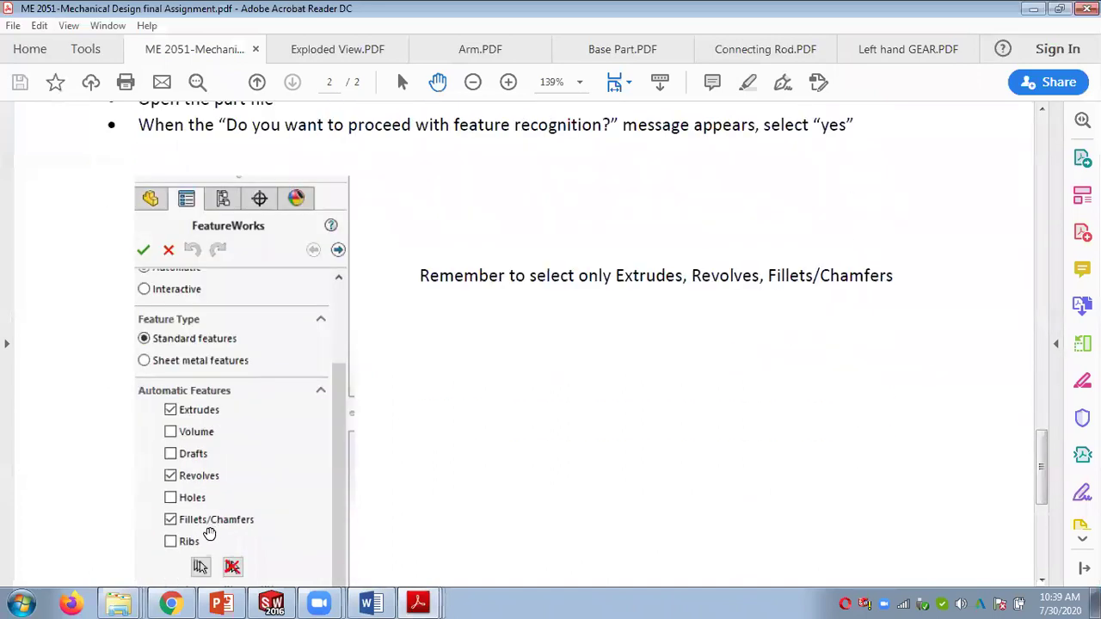
scroll(319, 451, "up", 7)
scroll(331, 267, "up", 1)
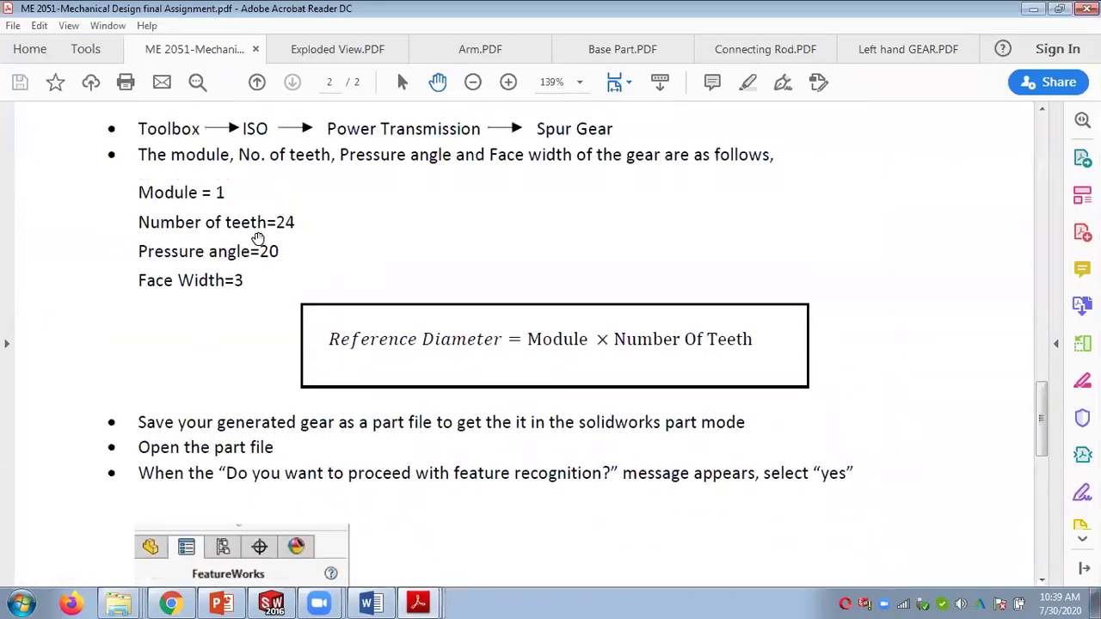
scroll(222, 258, "up", 1)
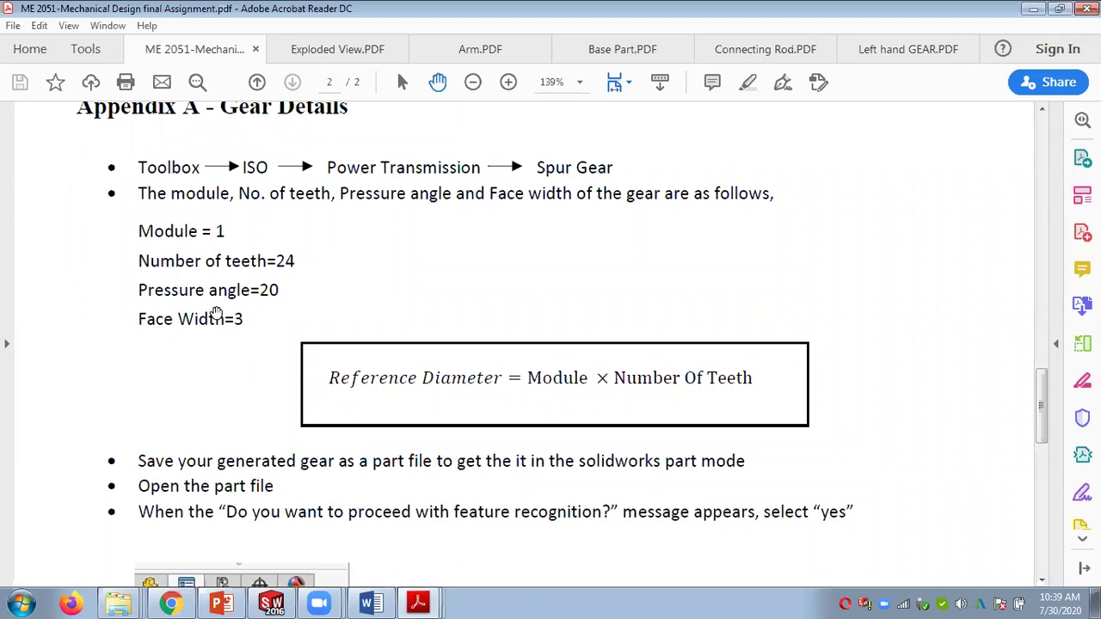
scroll(370, 303, "down", 3)
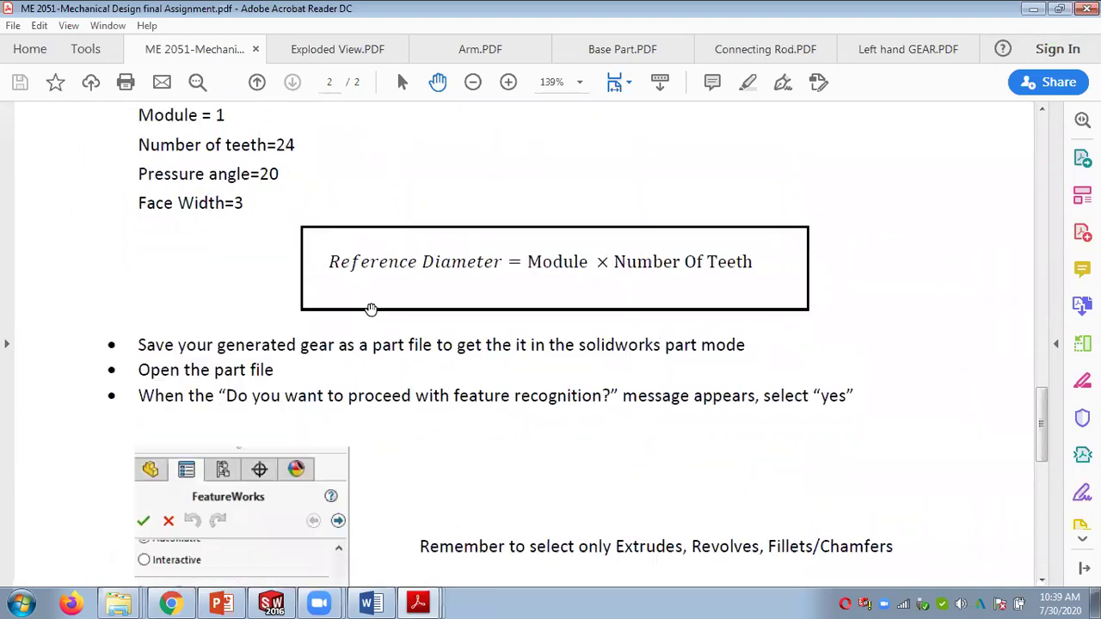
scroll(370, 308, "down", 5)
left_click(901, 51)
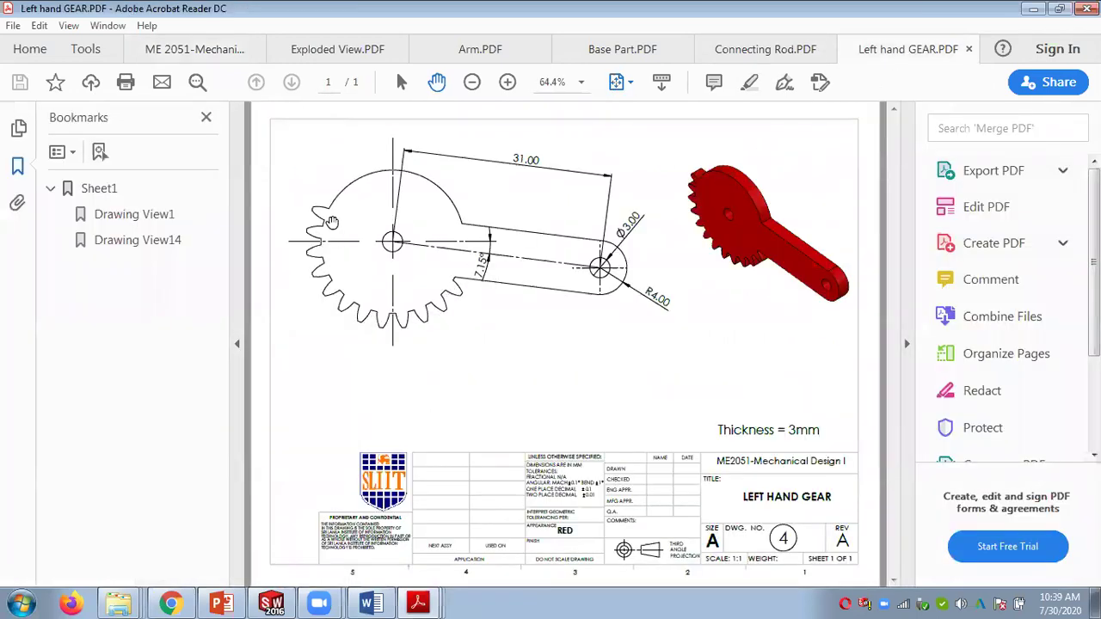
Step: Reopen PDF Files and open Right hand GEAR, Pin, then Assembly Details drawings
right_click(121, 603)
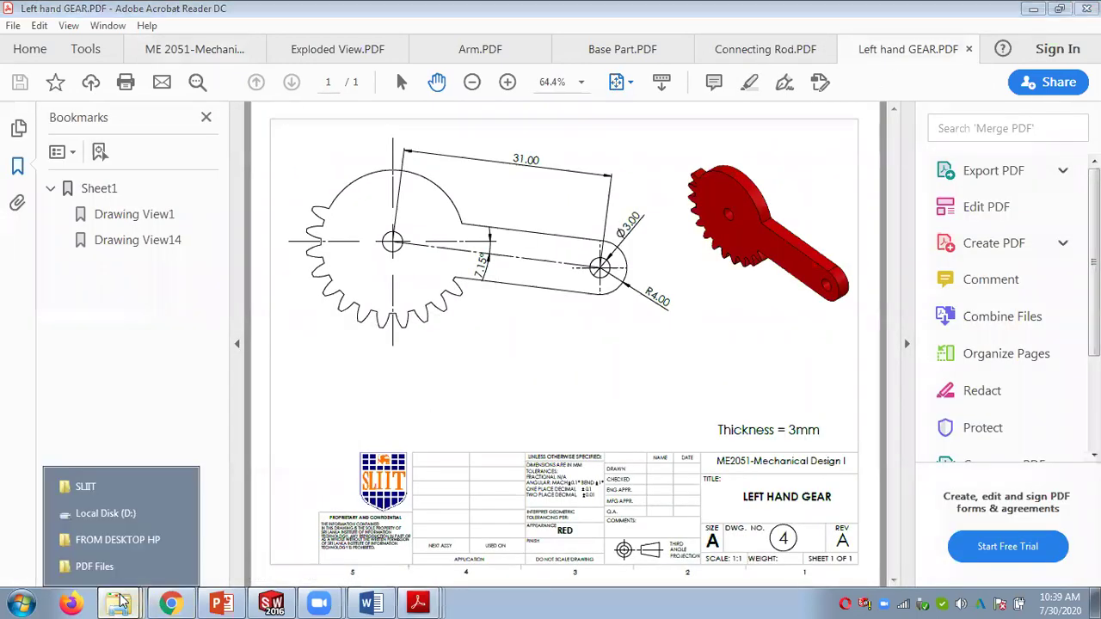
left_click(122, 568)
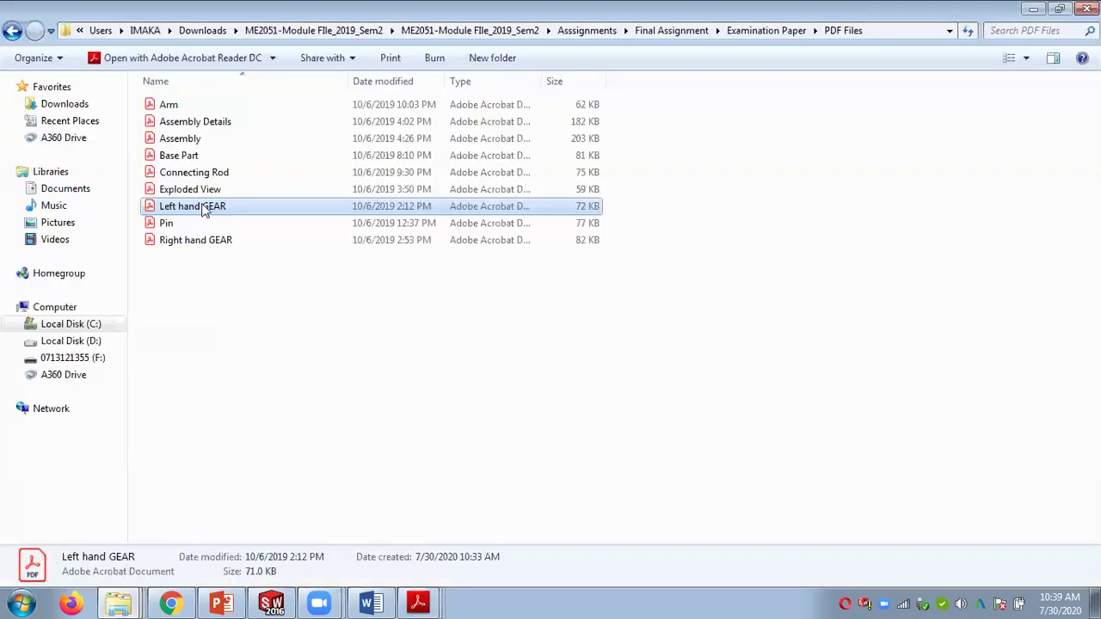
left_click(198, 245)
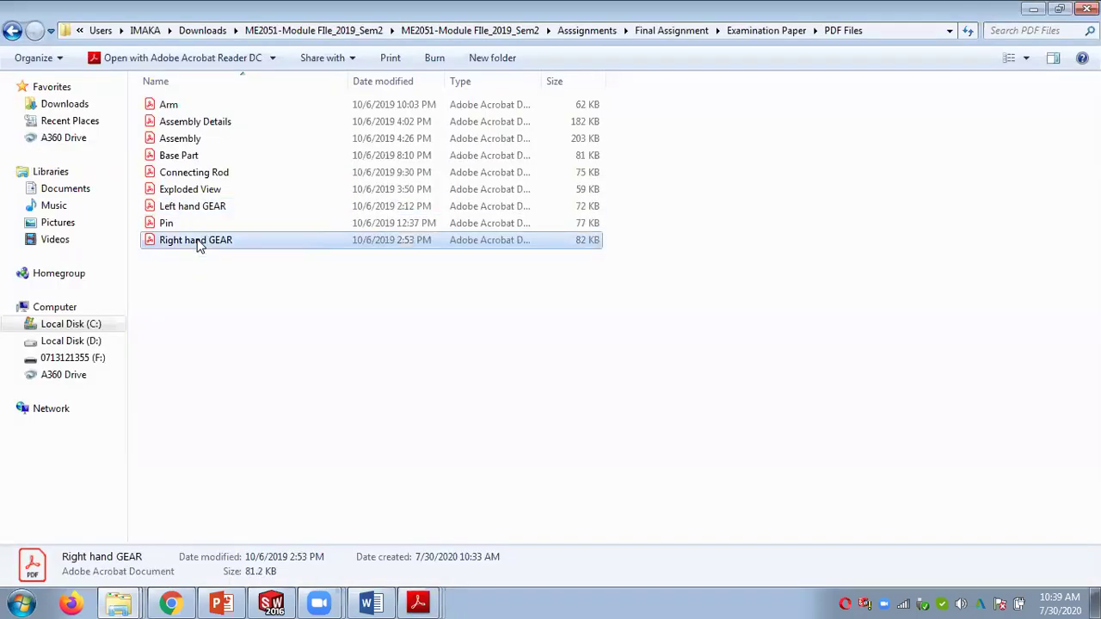
double_click(198, 242)
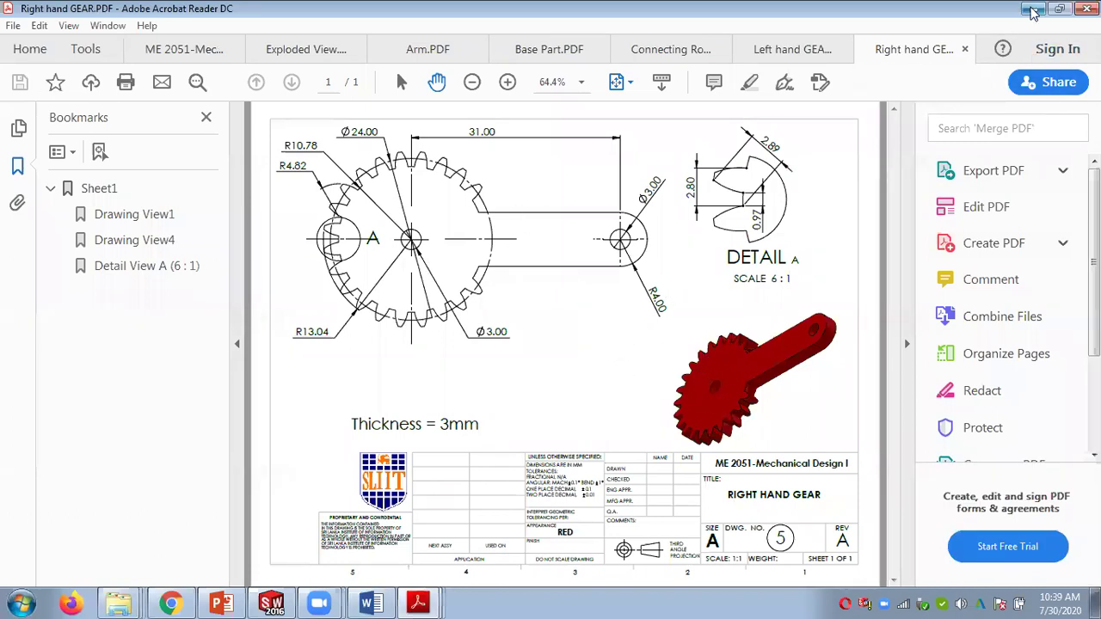
left_click(1036, 10)
double_click(168, 225)
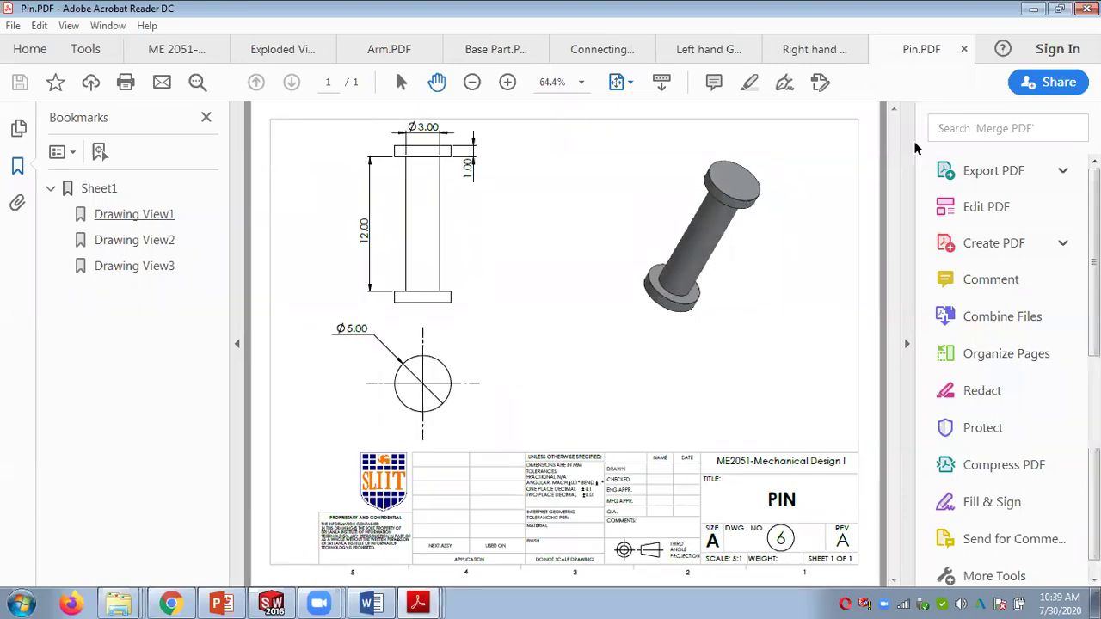
left_click(1033, 9)
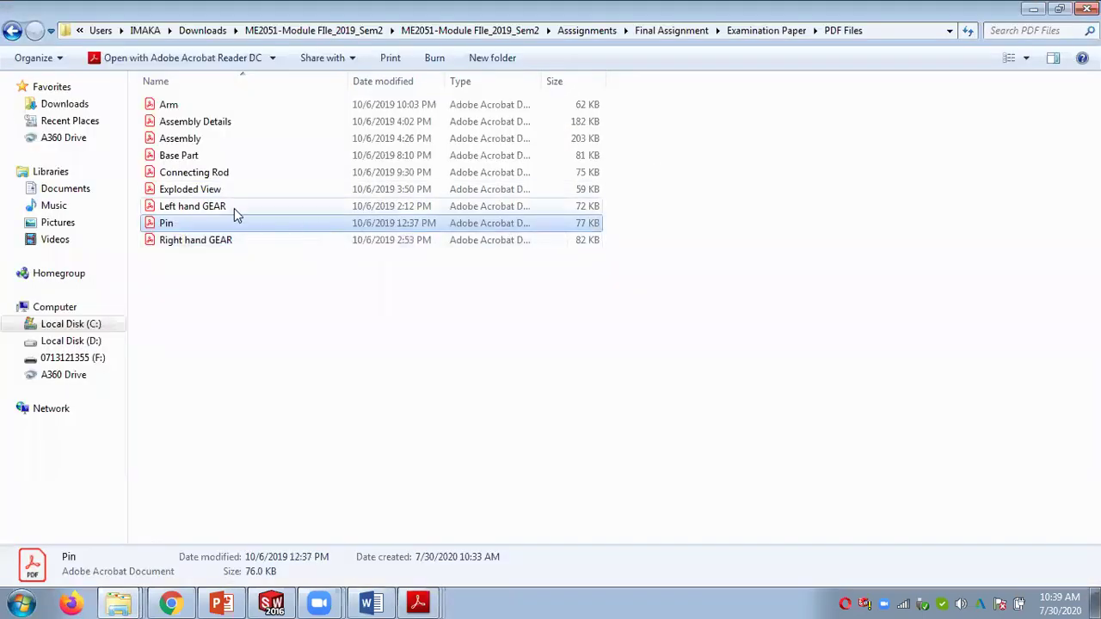
left_click(198, 129)
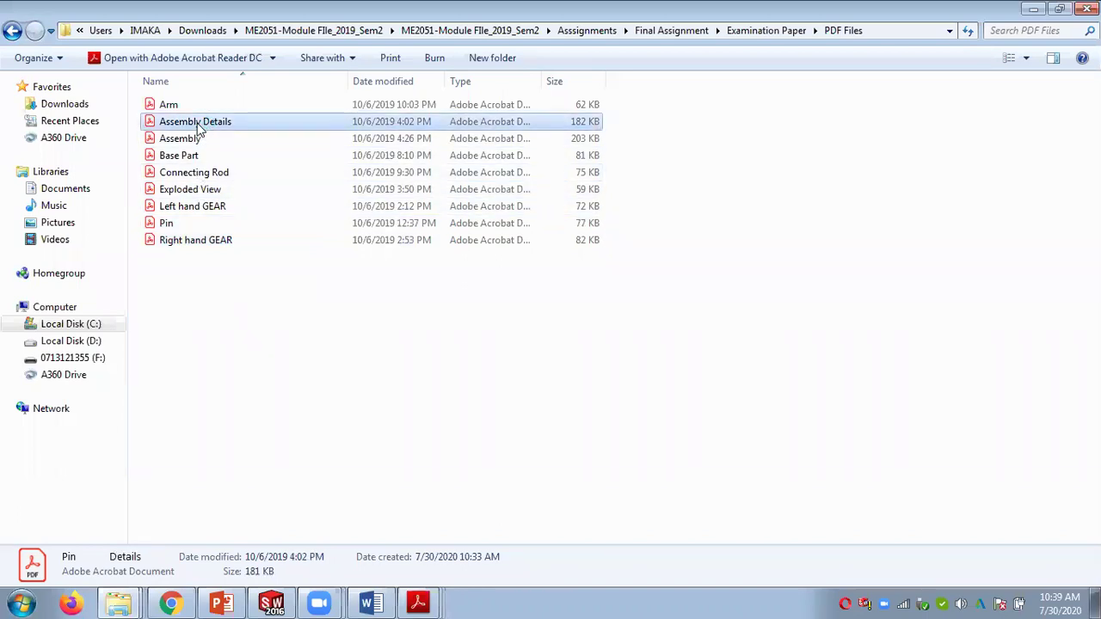
double_click(197, 128)
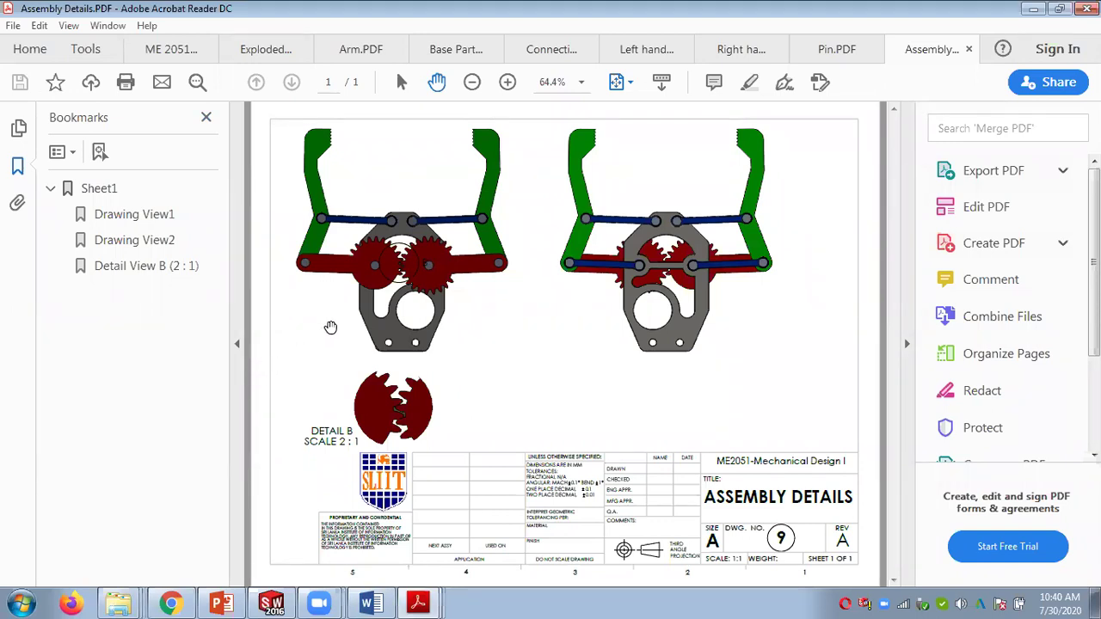
Step: Collapse the Bookmarks and Tools panes around the Assembly Details sheet
left_click(238, 346)
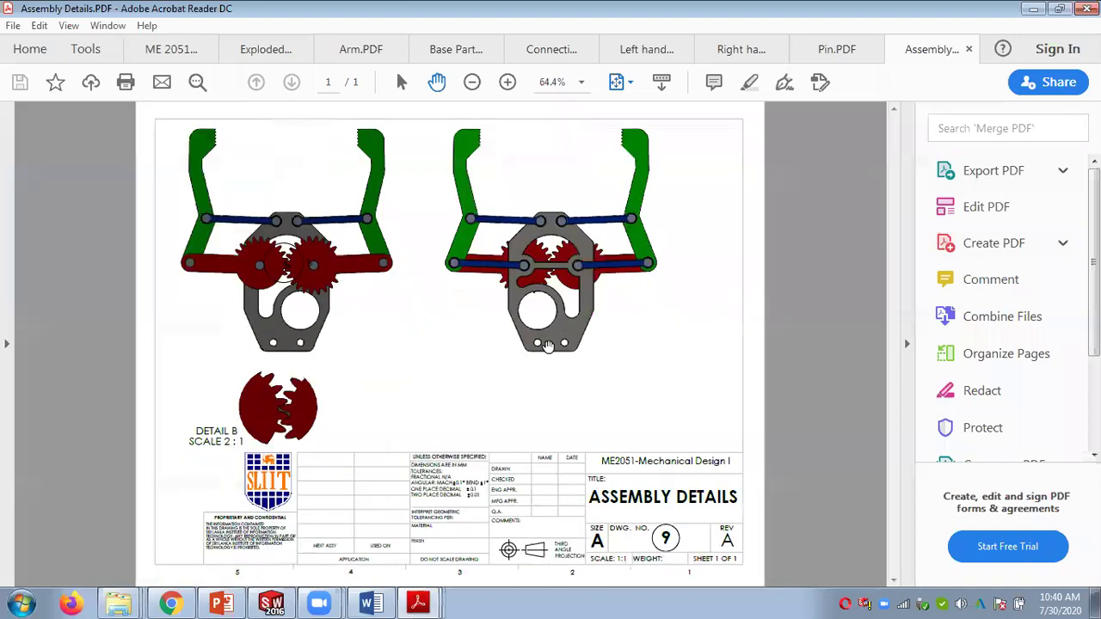
left_click(907, 345)
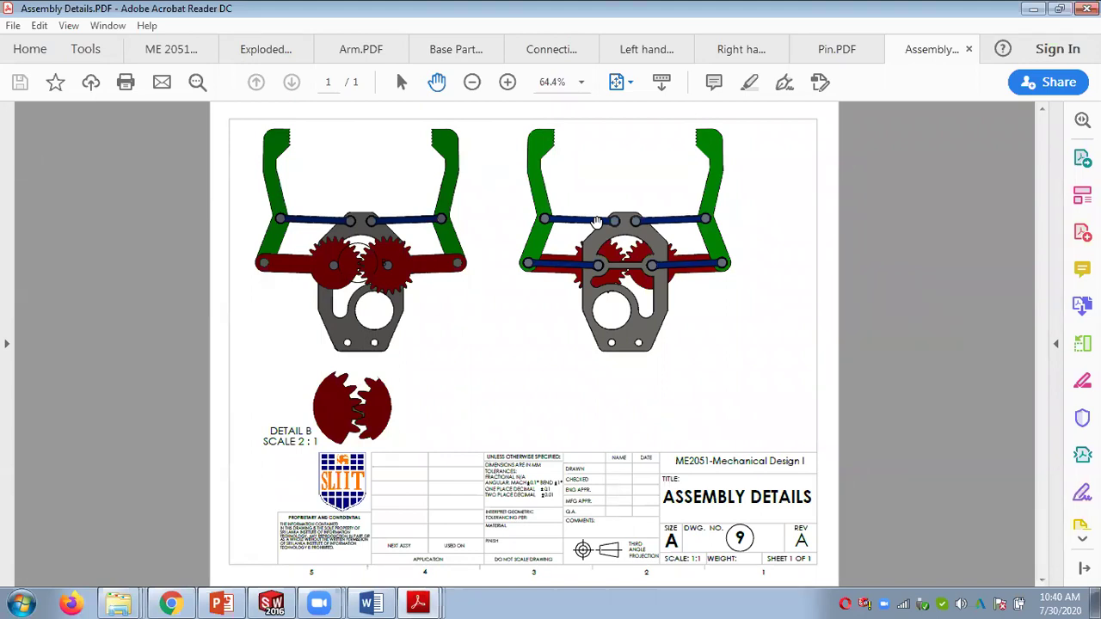
right_click(124, 599)
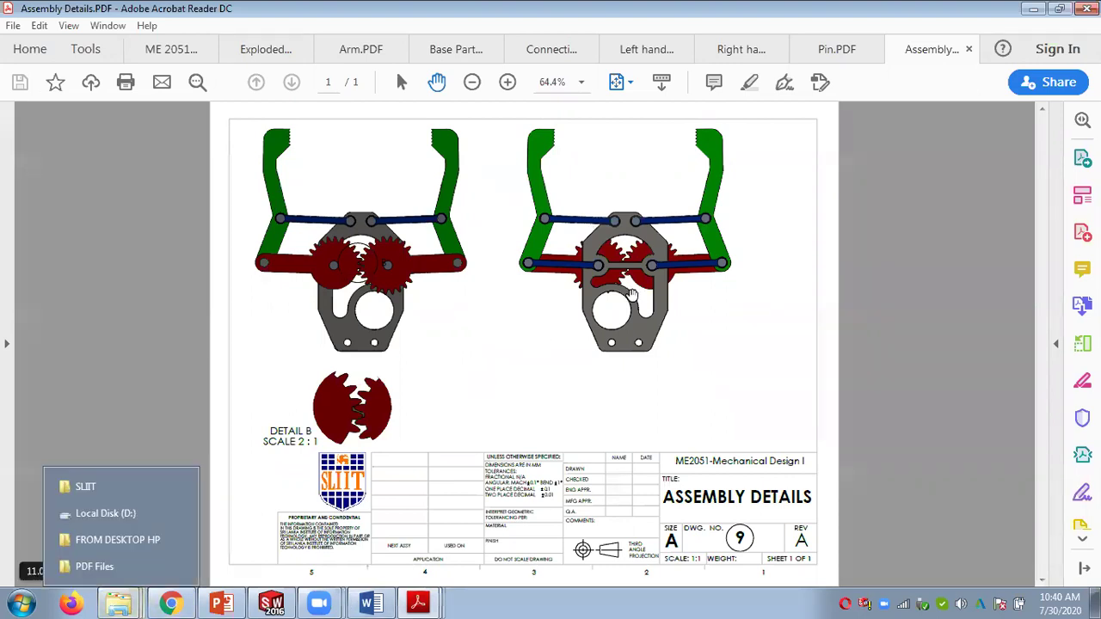
left_click(640, 284)
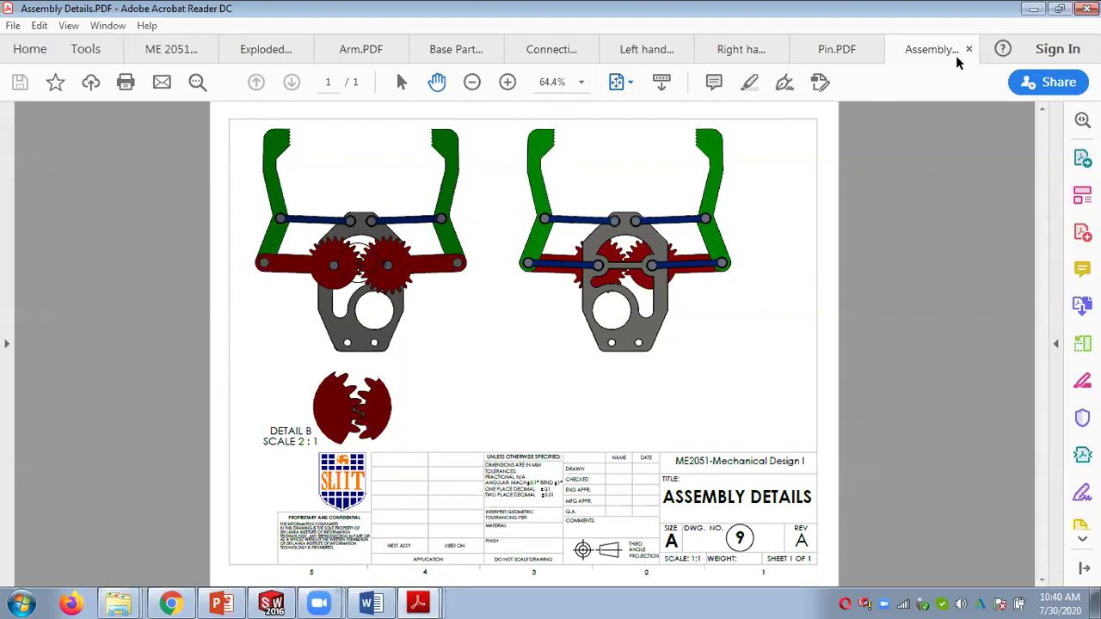
Step: Close every open PDF tab, from the ME 2051 assignment to Assembly Details, then minimize Acrobat and Explorer
left_click(184, 50)
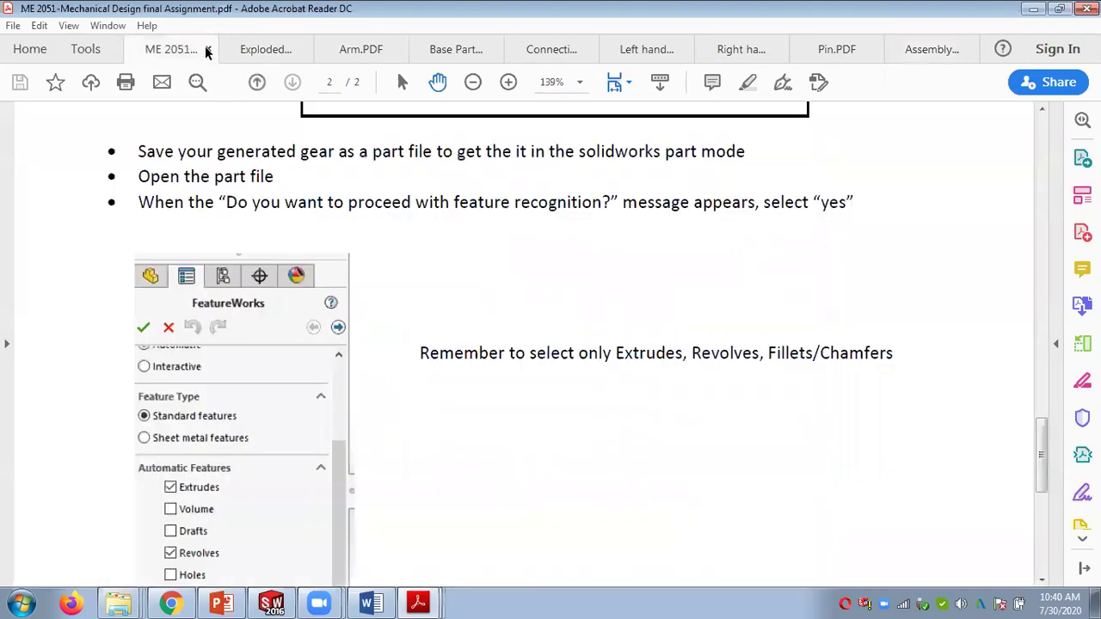
left_click(208, 49)
left_click(219, 49)
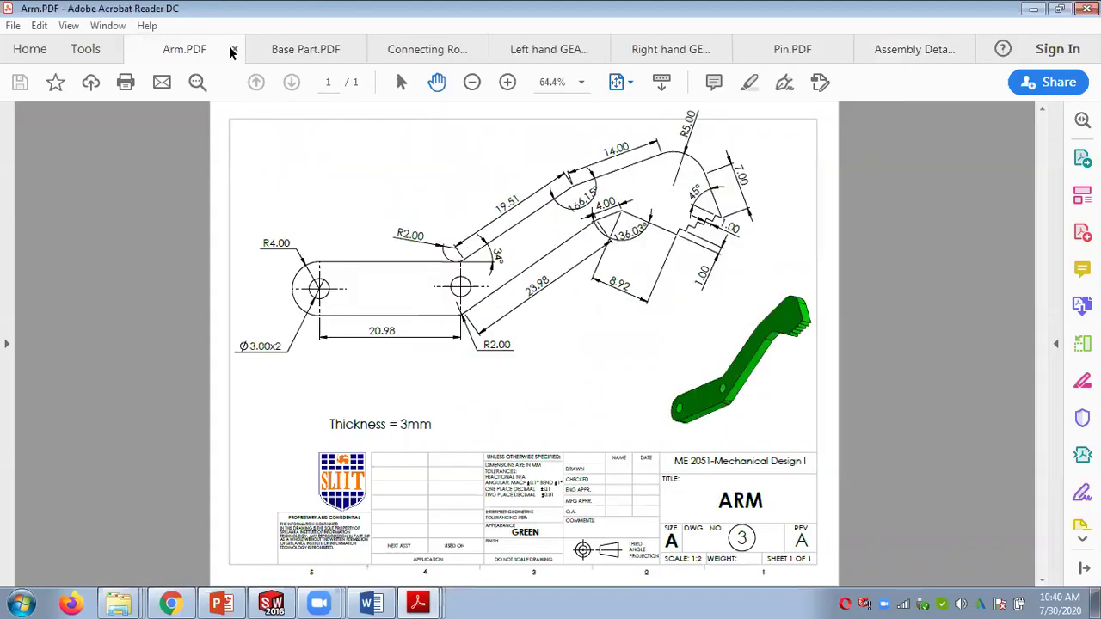
left_click(233, 49)
left_click(254, 49)
left_click(257, 49)
left_click(256, 49)
left_click(256, 49)
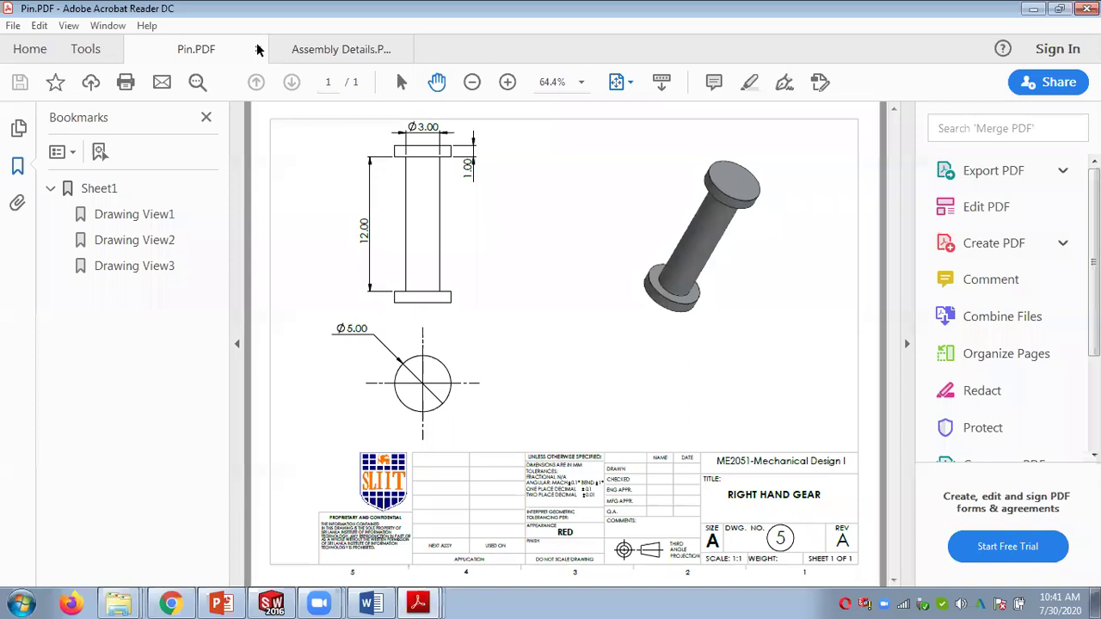
left_click(257, 49)
left_click(258, 49)
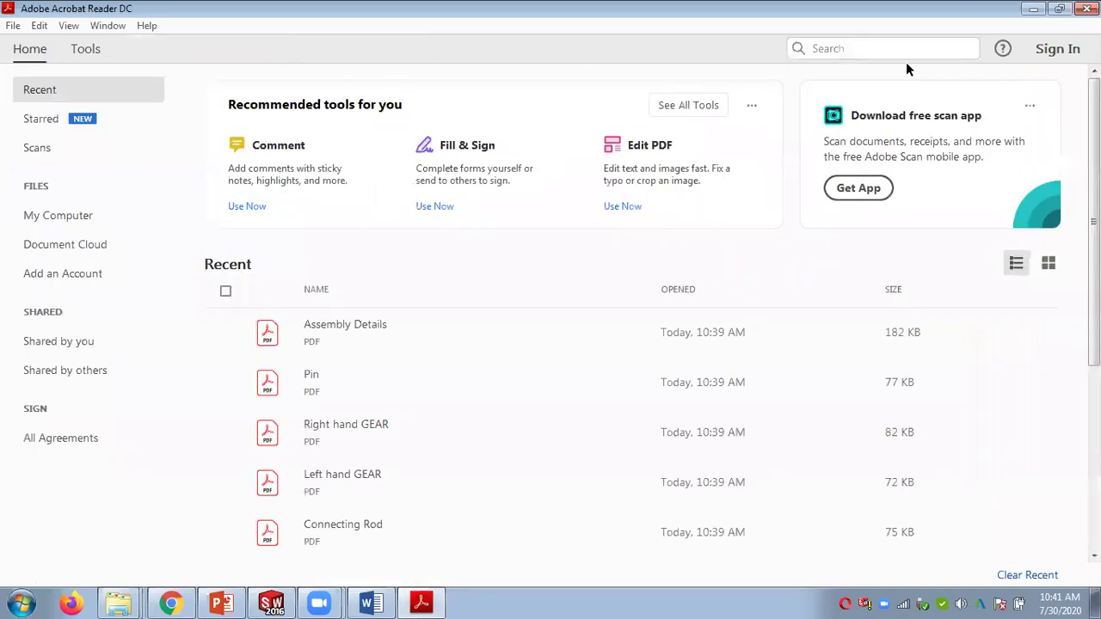
left_click(1034, 9)
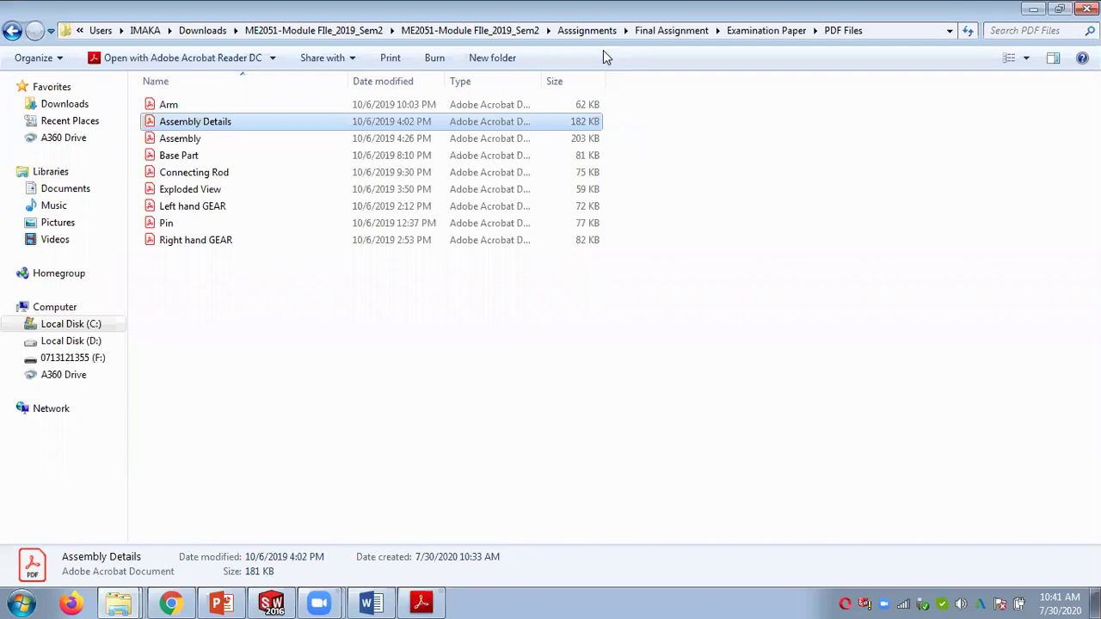
left_click(1034, 9)
Step: Close Document1 in Word and choose Don't Save in the save prompt
left_click(1088, 8)
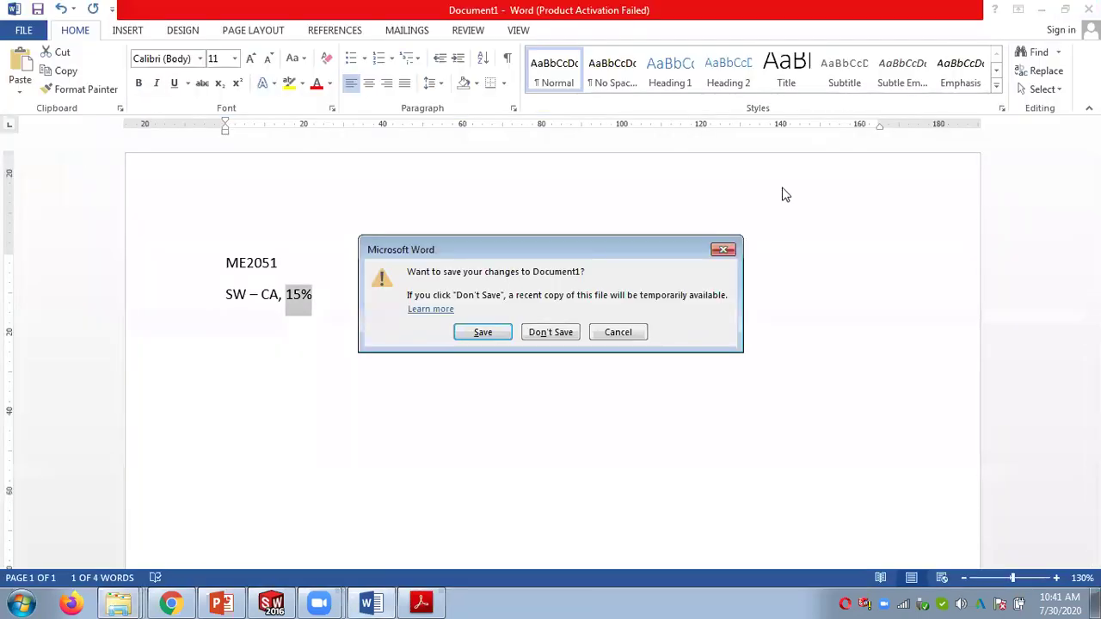
left_click_drag(539, 252, 657, 217)
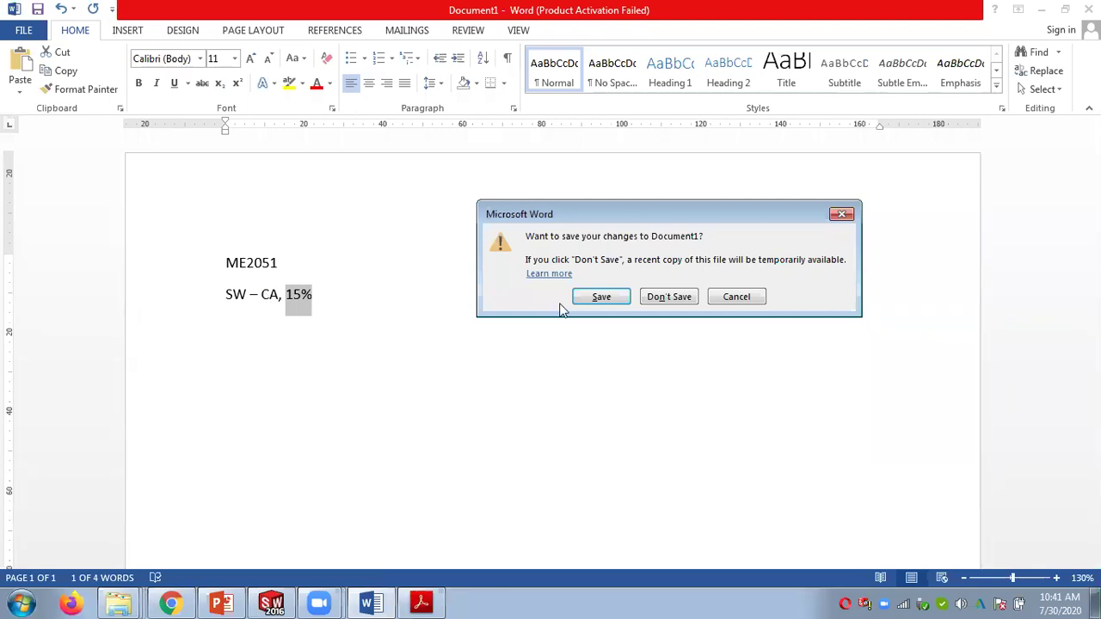
left_click(682, 297)
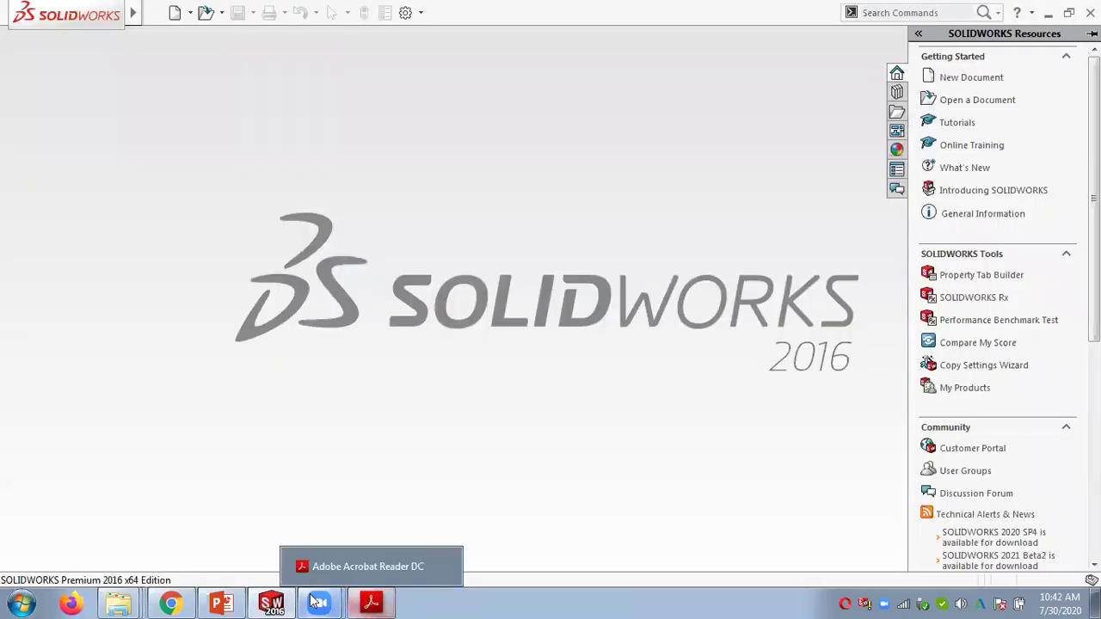
Step: Bring up the Zoom Cloud Meetings window from the taskbar, then minimize it again
mouse_move(319, 603)
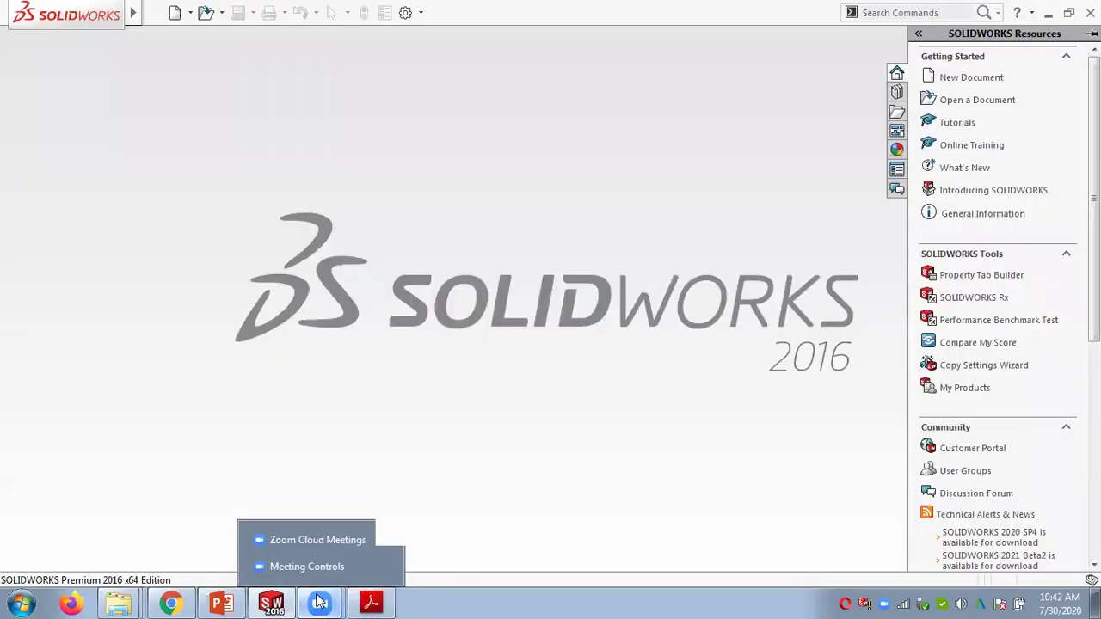
left_click(324, 539)
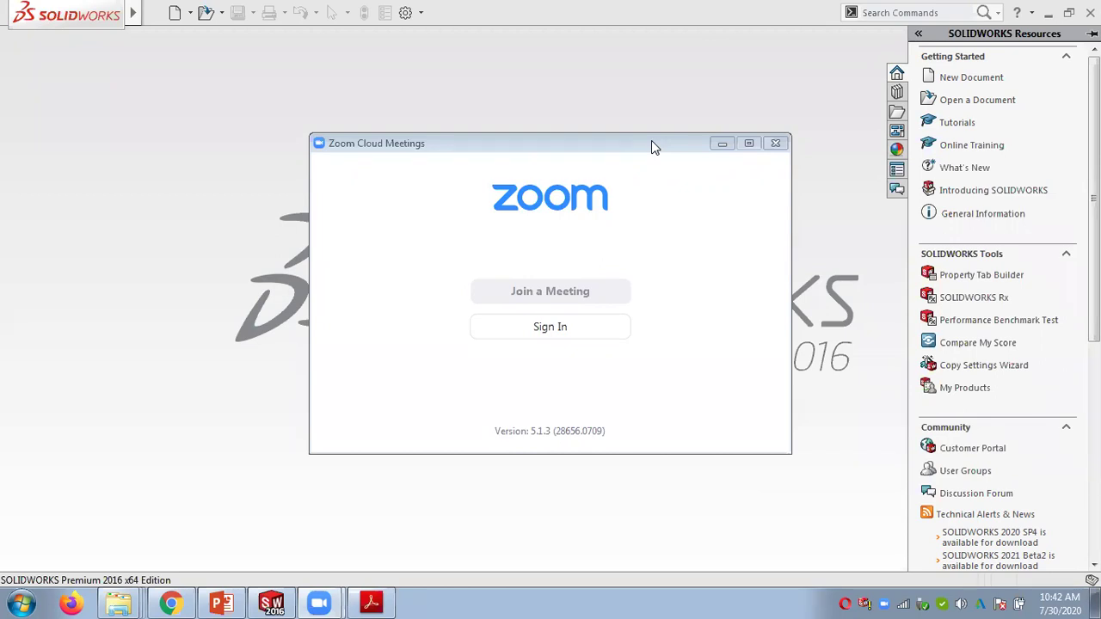
left_click(725, 144)
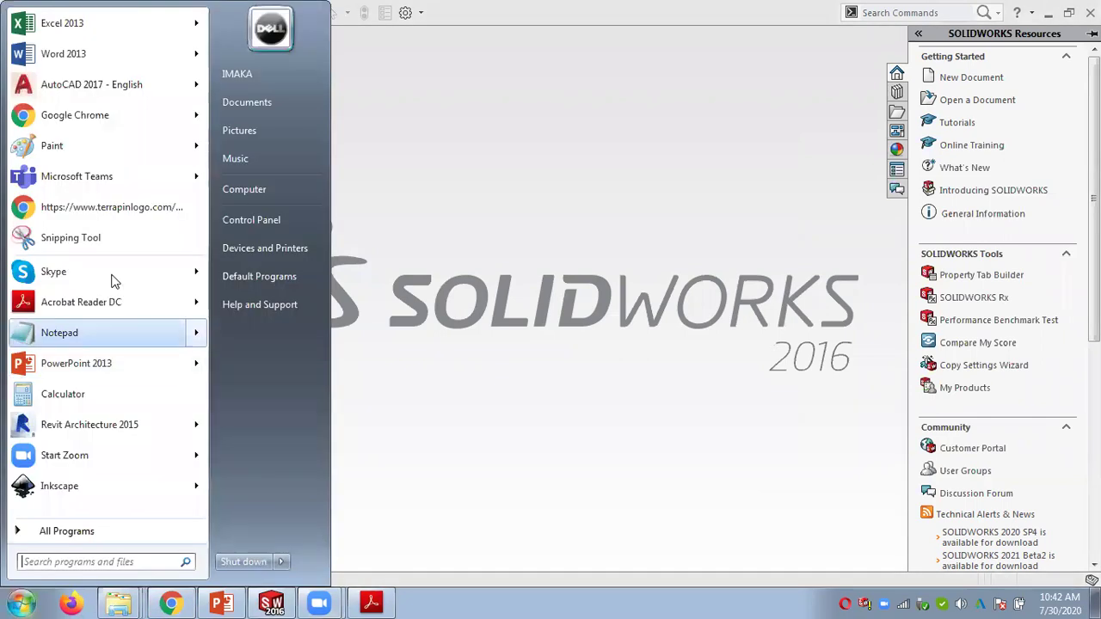
Step: Start a blank Word 2013 document, type a 'Mr.' line with a person's name, then close without saving
left_click(105, 62)
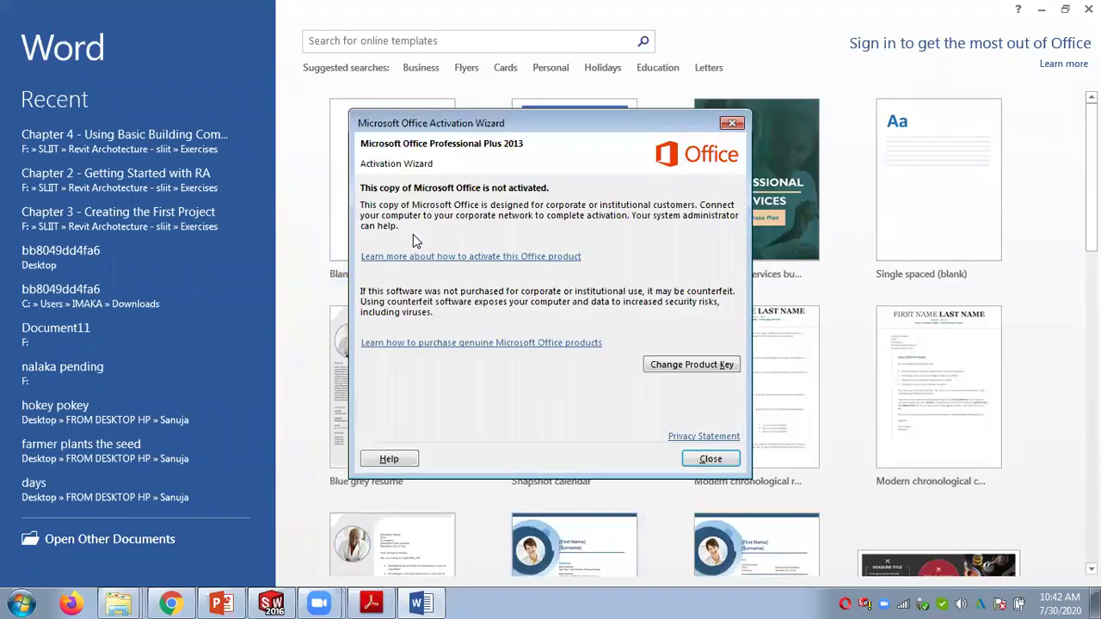
left_click(705, 458)
left_click(357, 200)
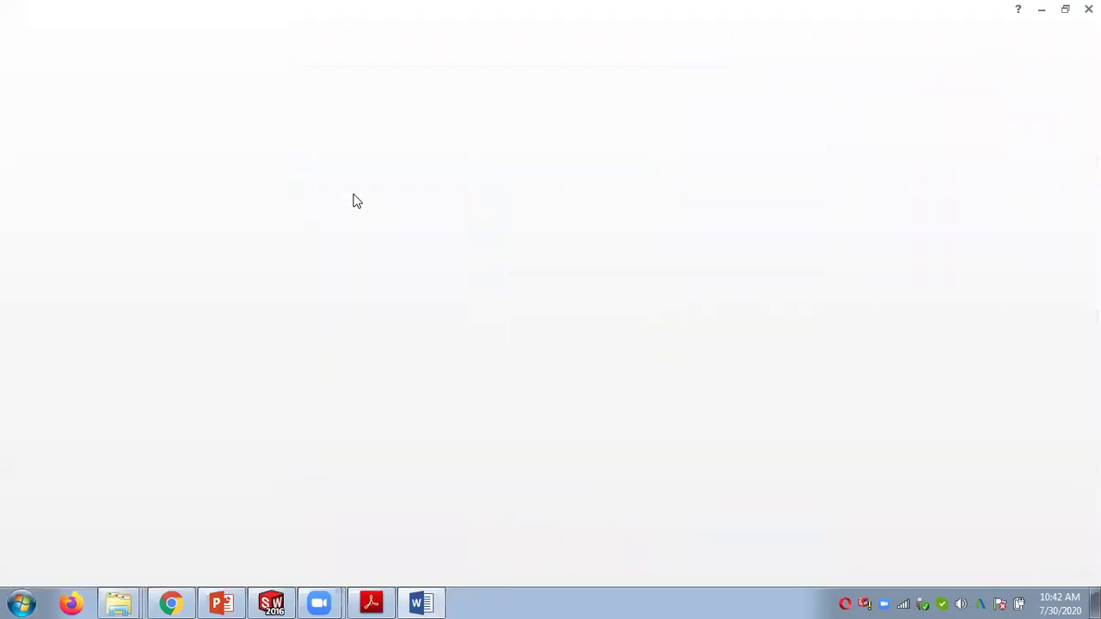
type("S")
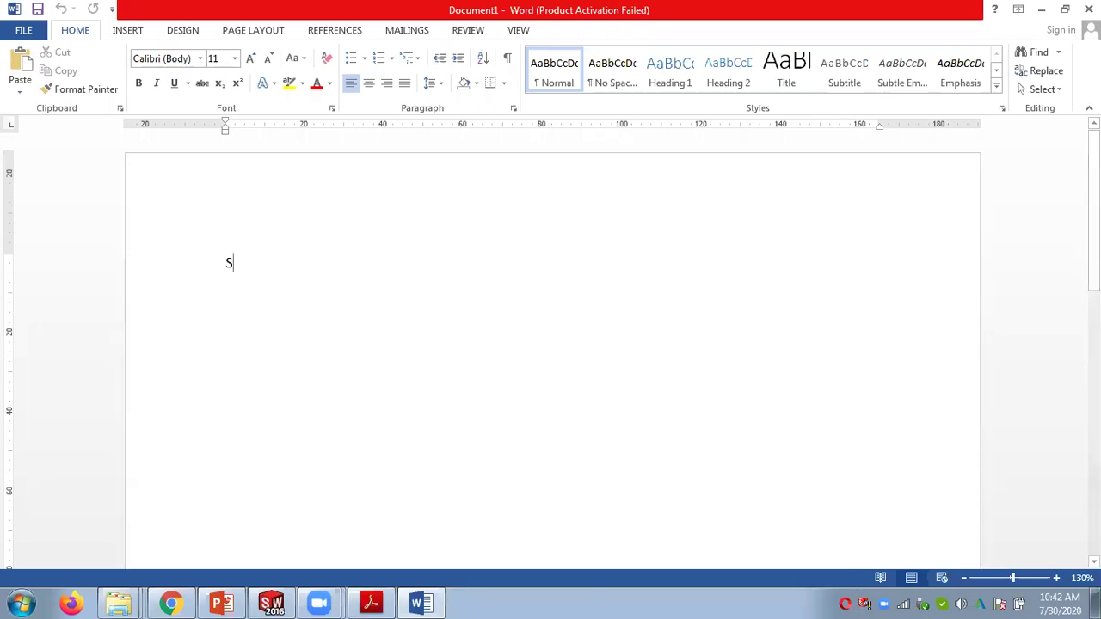
type("wM")
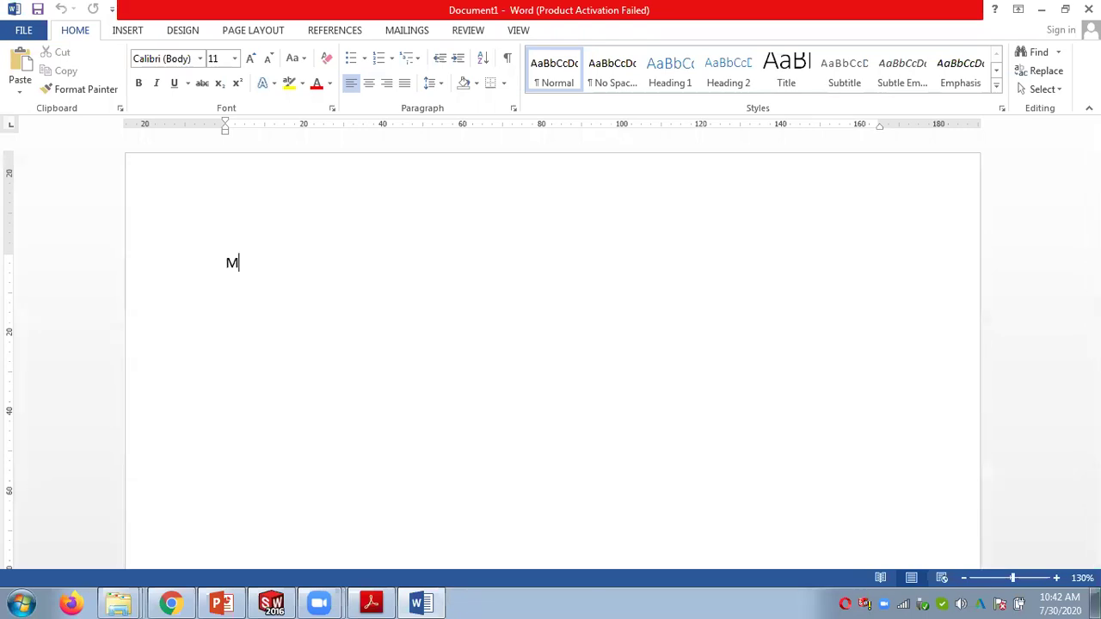
type("r. Sa")
type("an")
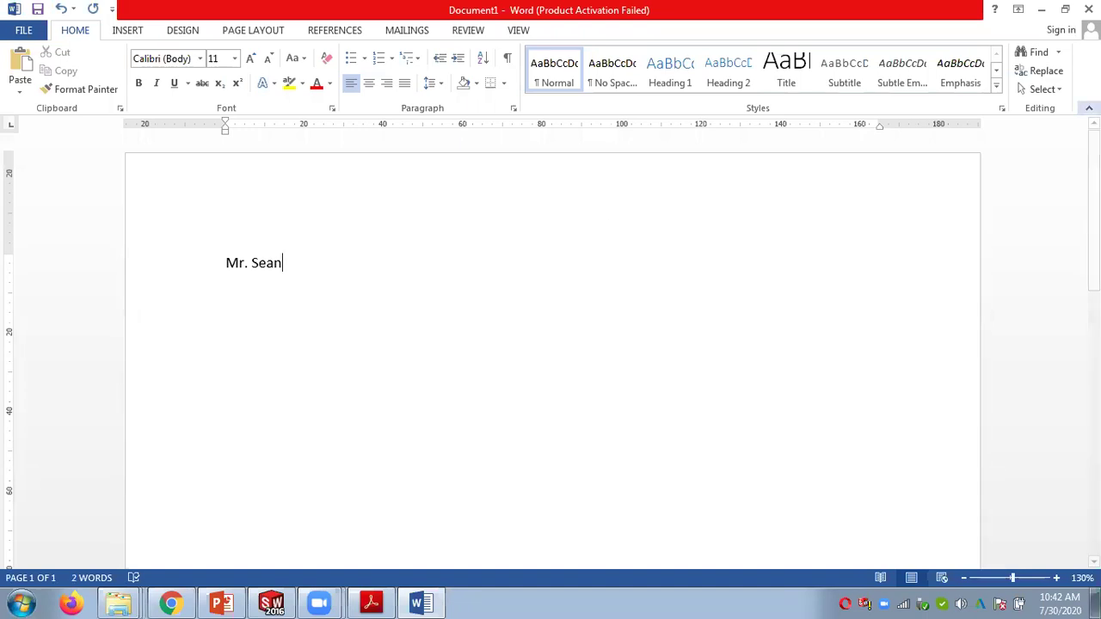
left_click(1088, 9)
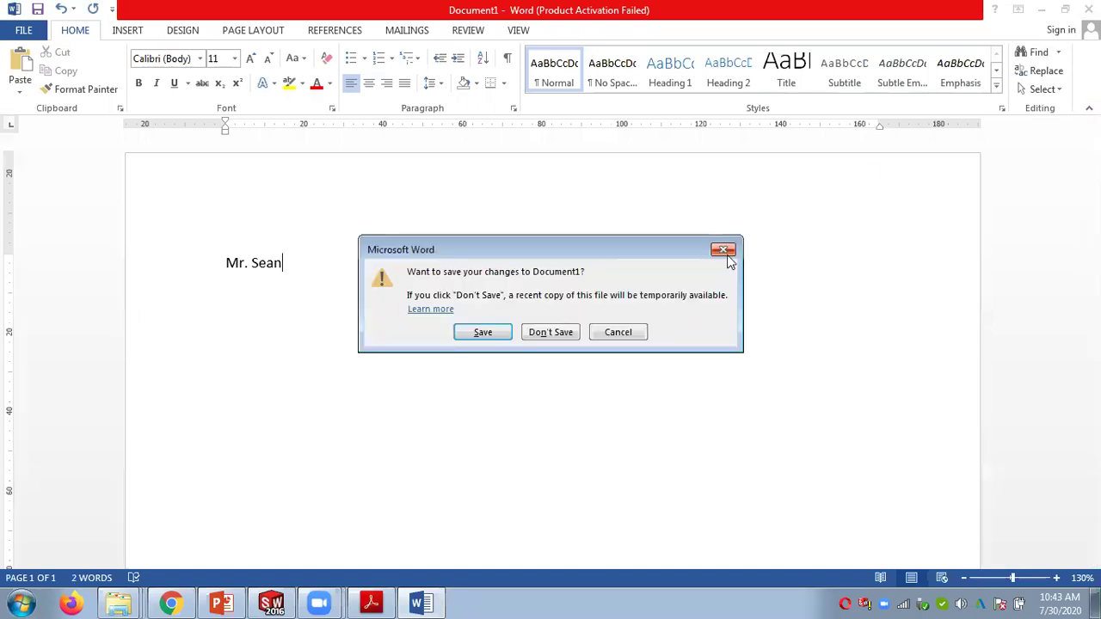
left_click(551, 334)
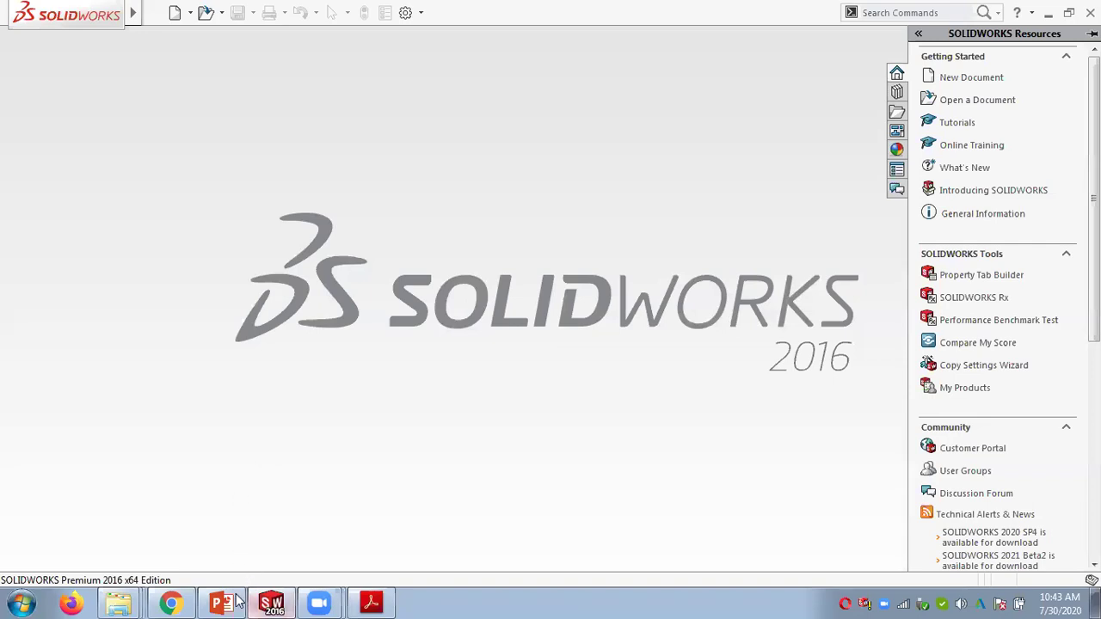
Step: Switch between the SLIIT slides and PDF Files Explorer windows from the taskbar
mouse_move(258, 602)
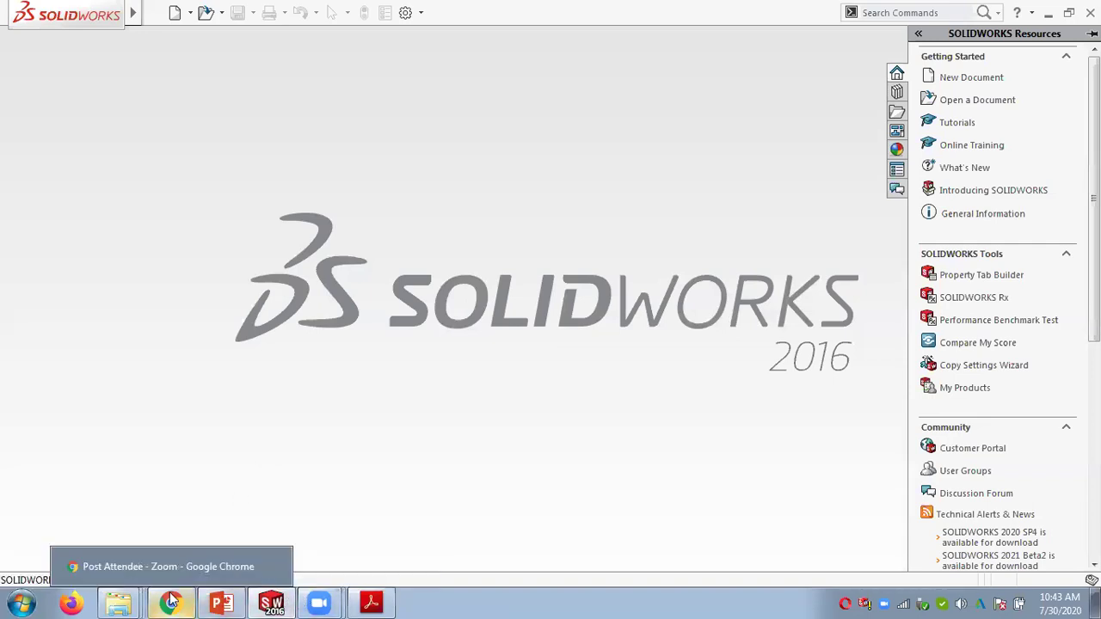
mouse_move(131, 602)
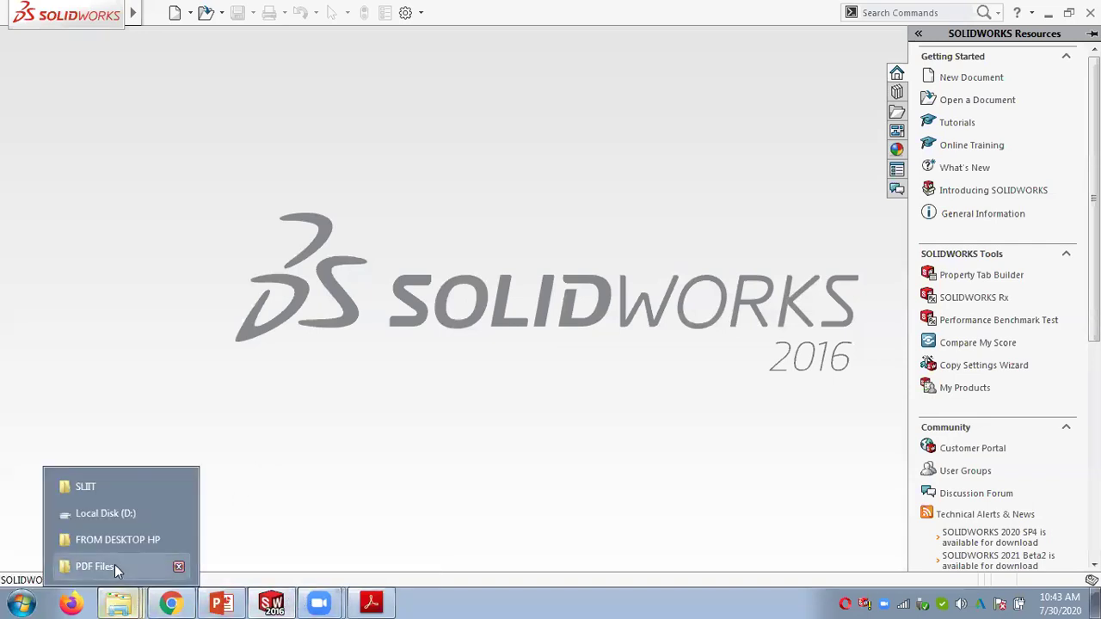
left_click(86, 487)
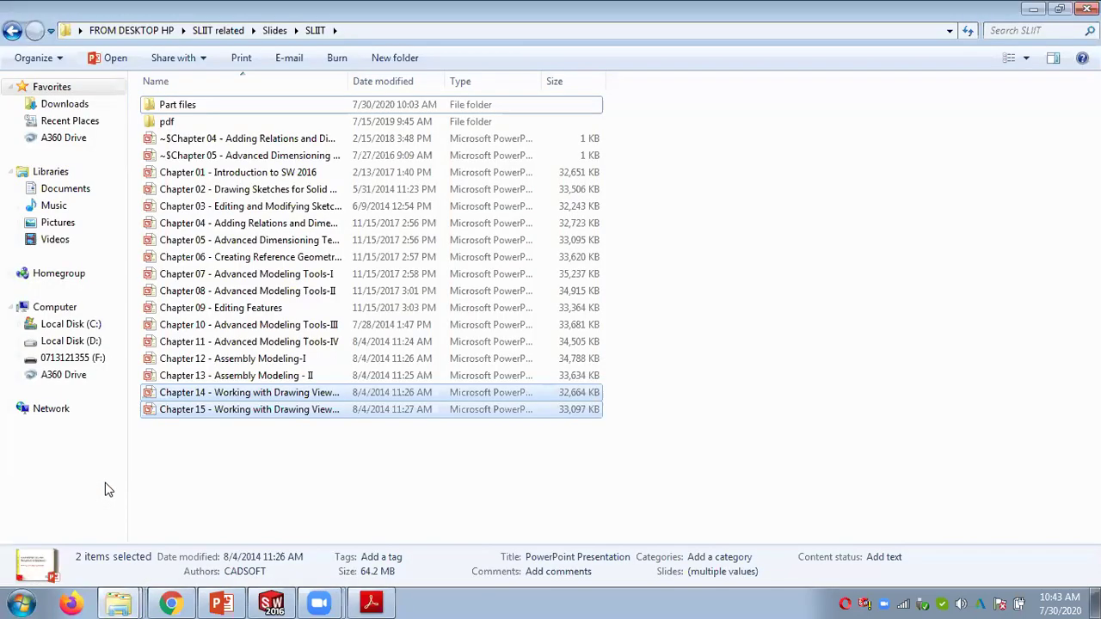
mouse_move(120, 602)
left_click(86, 497)
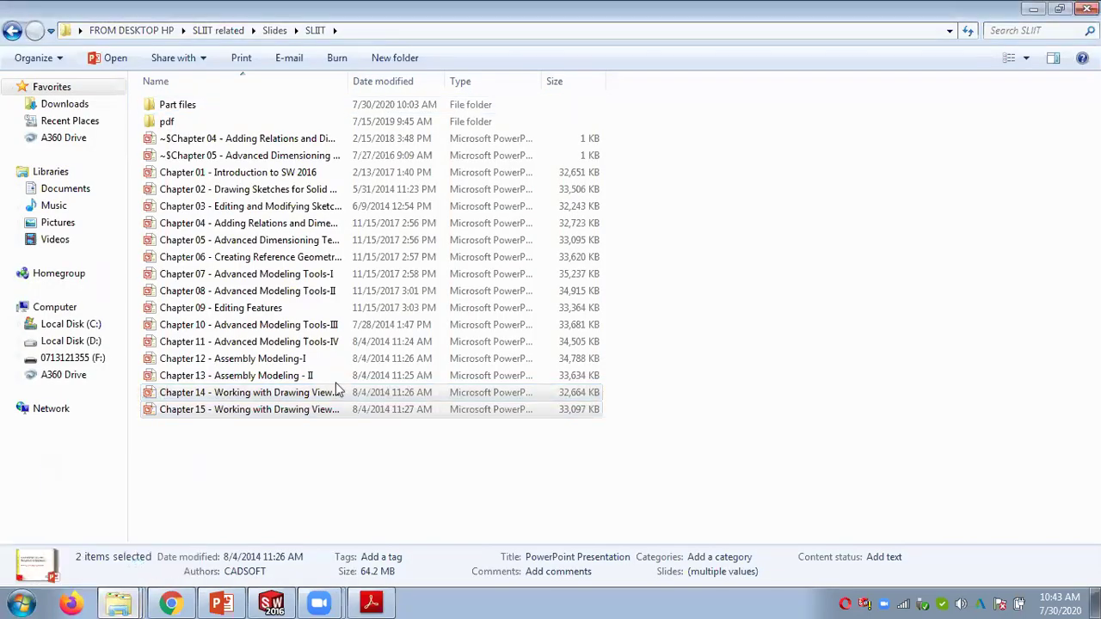
Step: Go up to the ME2051 module folder, peek at Lecture Notes+Tutorials, then open a Students Answers submission
left_click(780, 35)
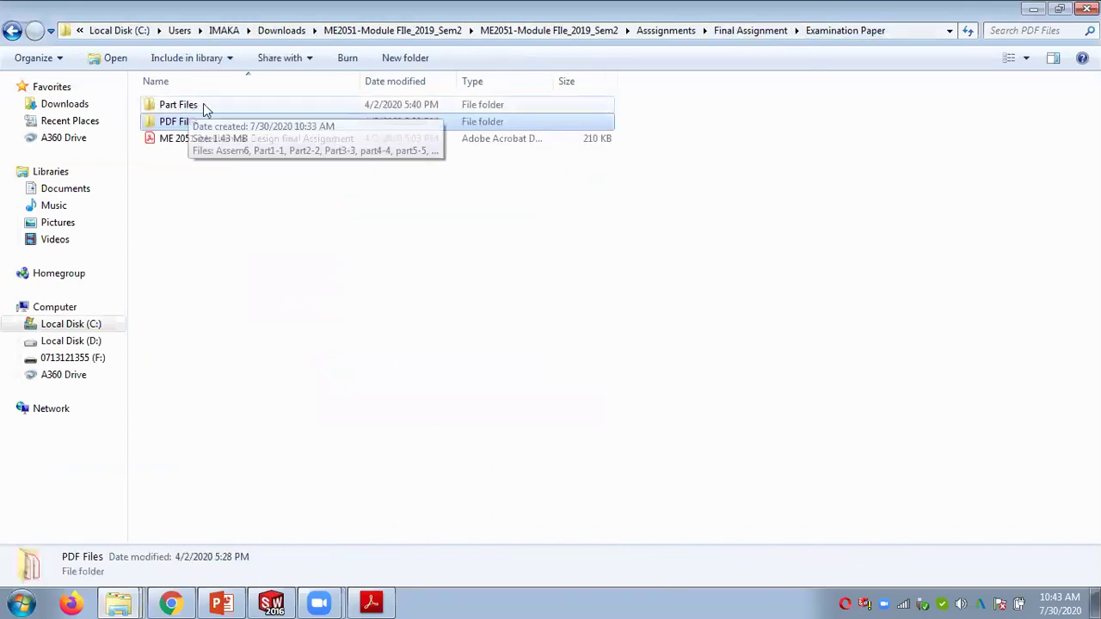
left_click(754, 35)
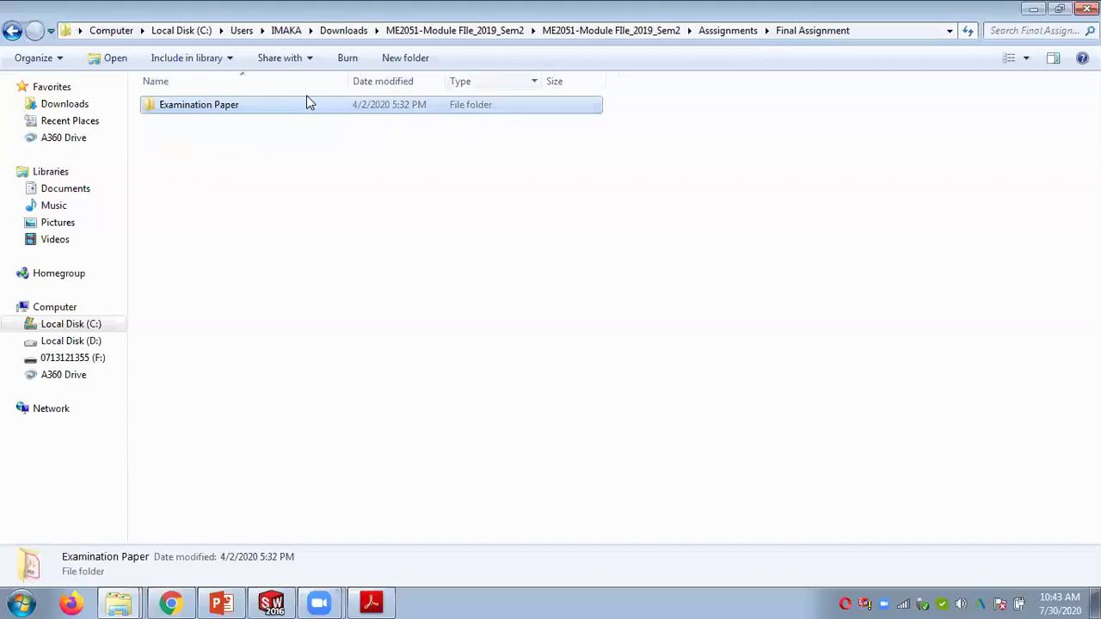
left_click(638, 33)
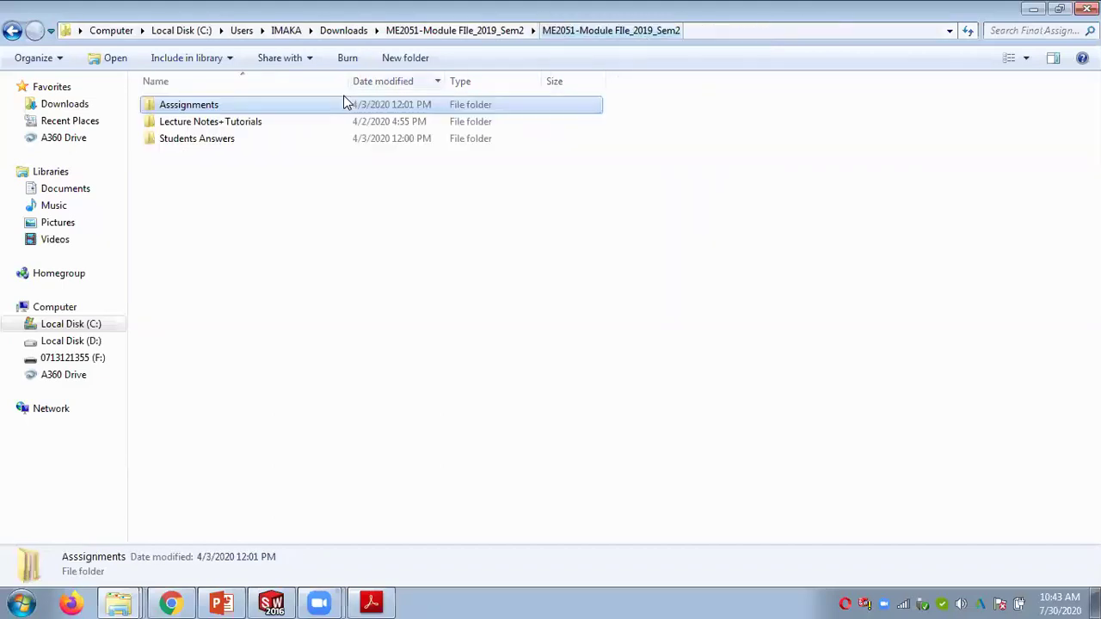
double_click(210, 126)
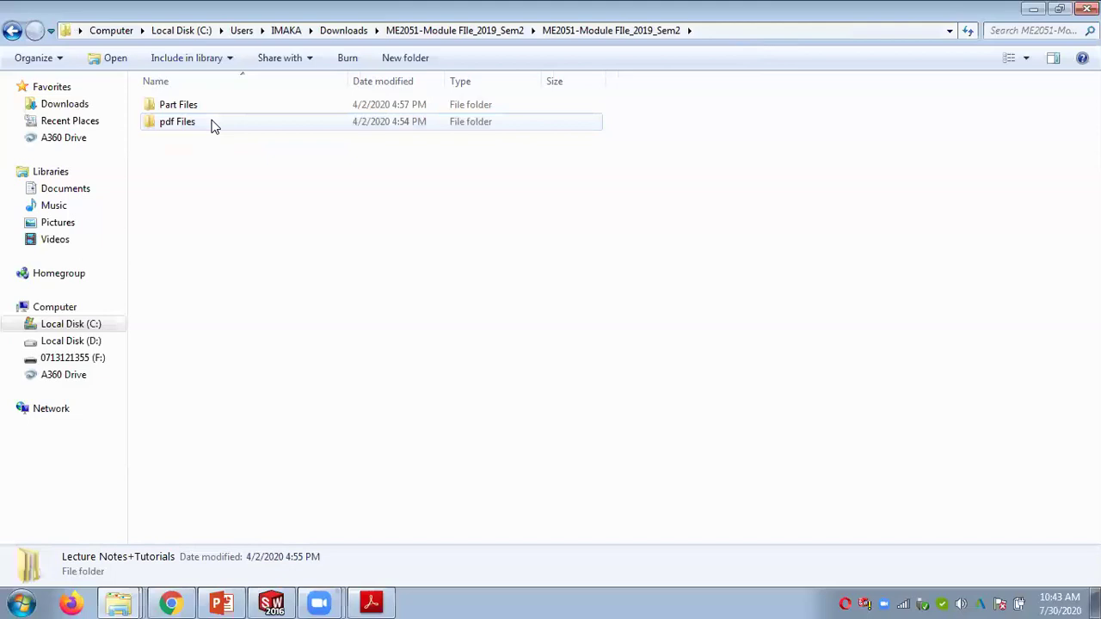
left_click(617, 32)
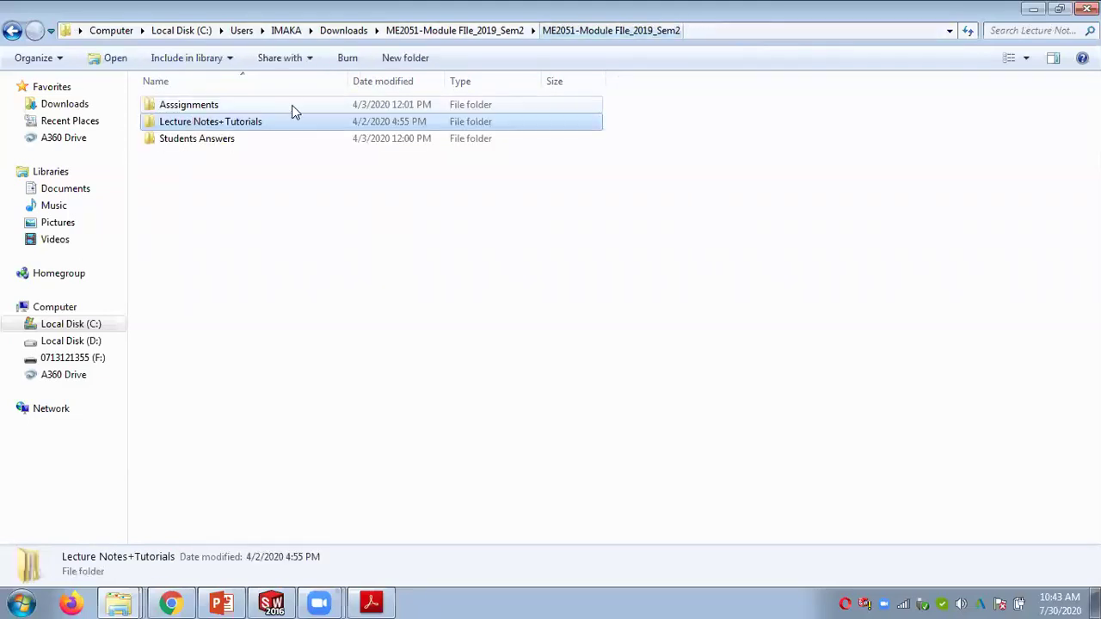
double_click(181, 139)
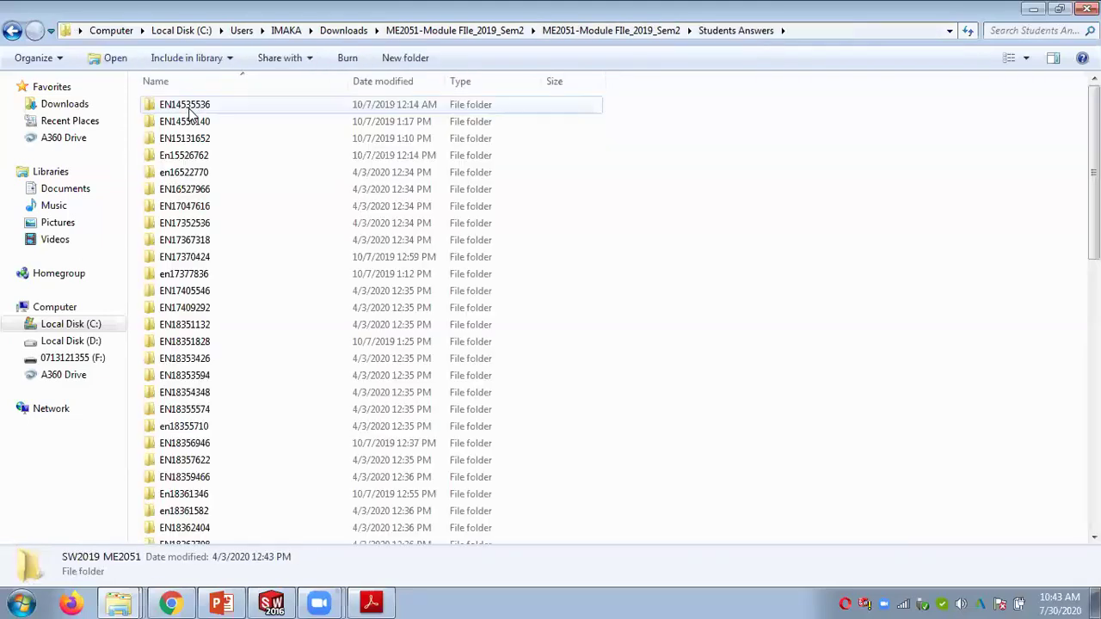
double_click(216, 139)
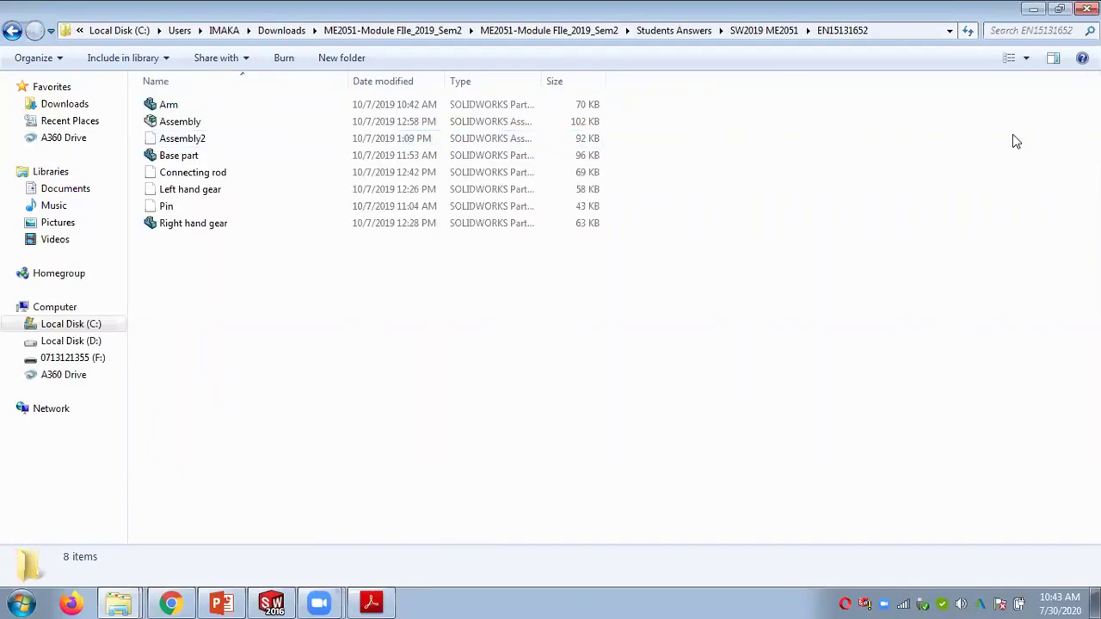
Step: Show files as Large Icons and open another student's solid final test folder
left_click(1026, 58)
left_click(1027, 45)
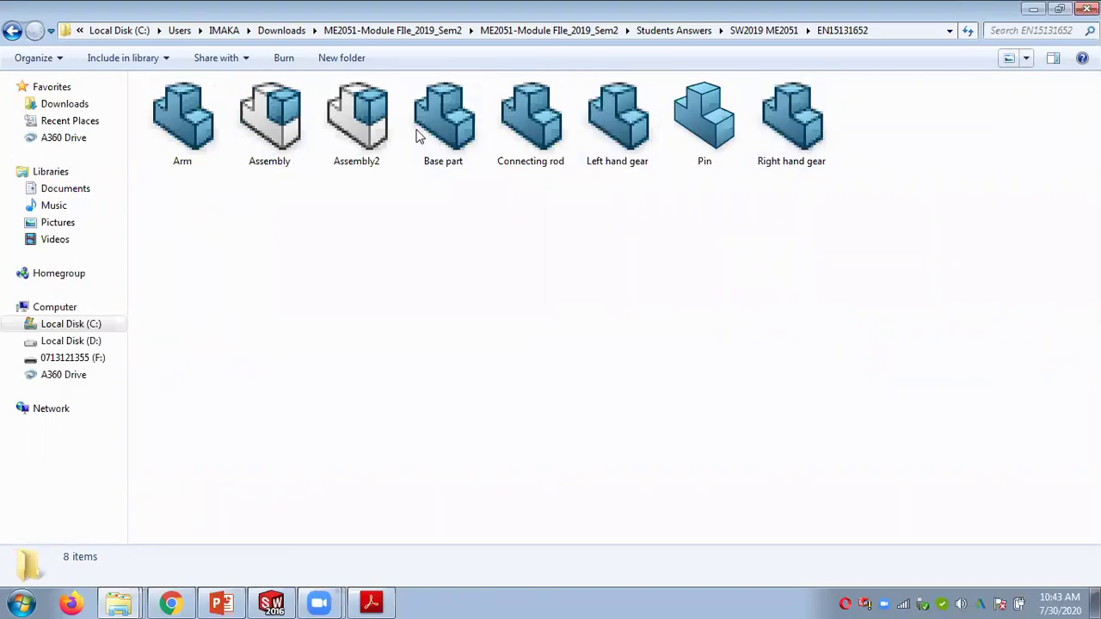
left_click(761, 32)
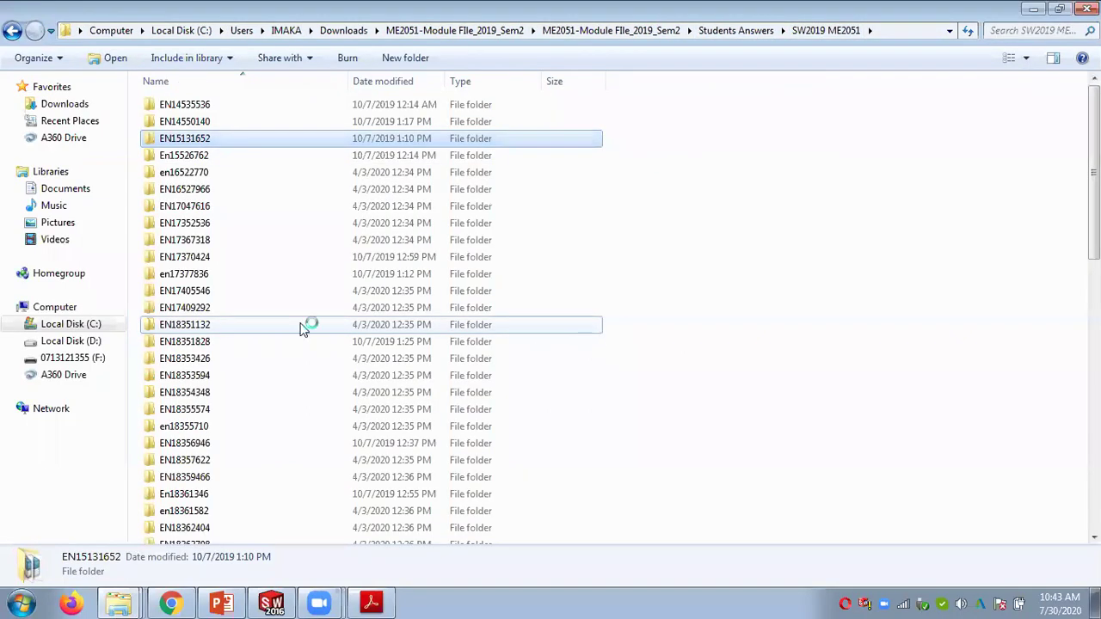
left_click(307, 325)
scroll(307, 328, "down", 15)
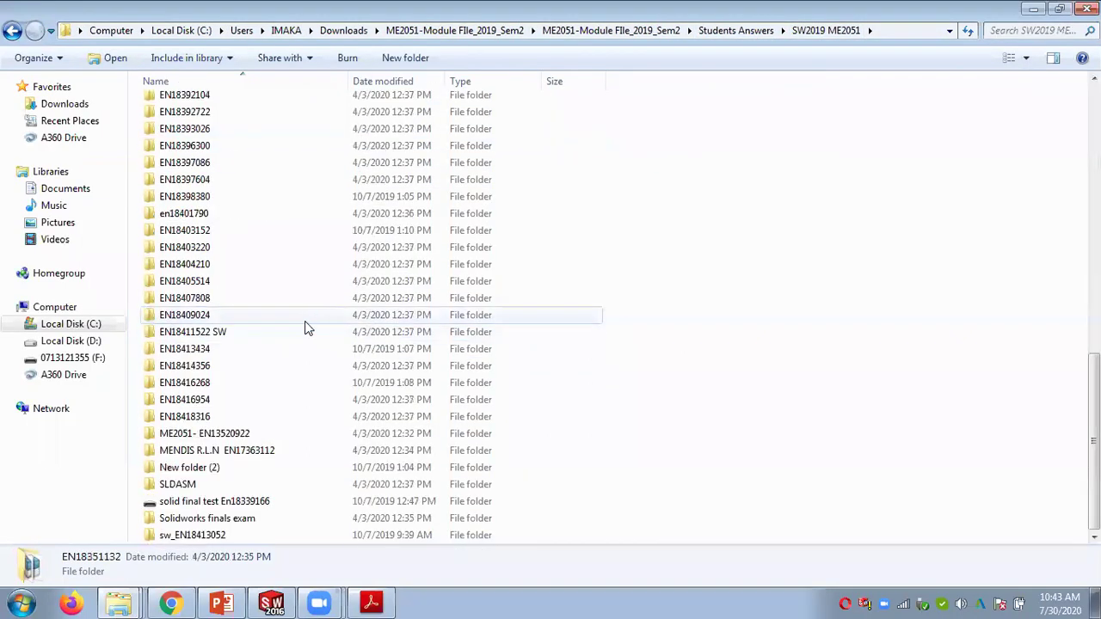
double_click(241, 502)
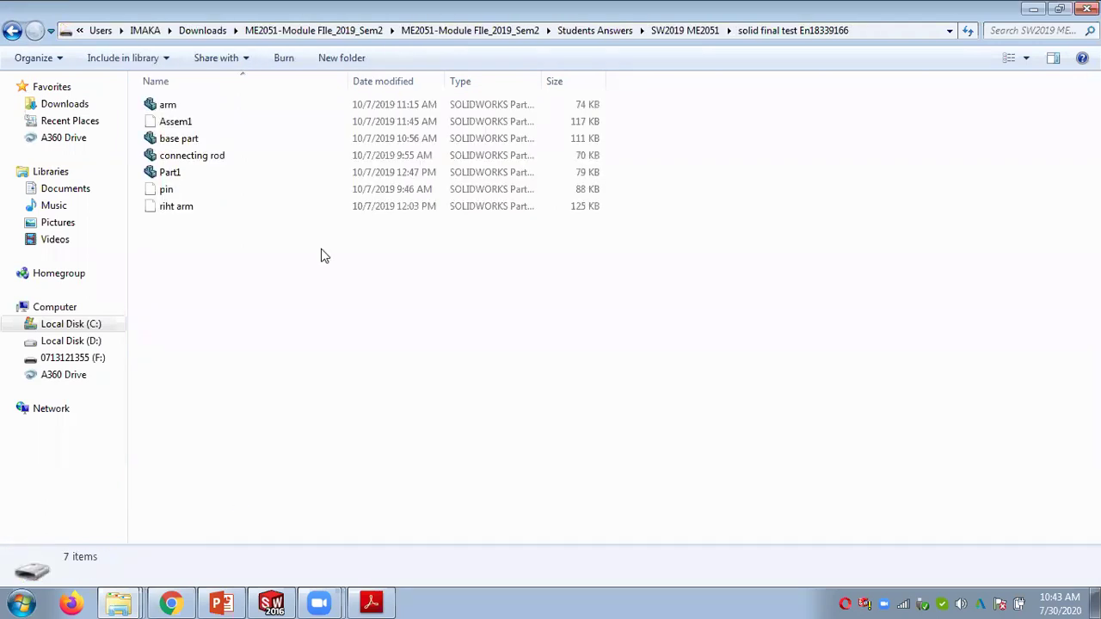
Step: Return to the top ME2051 folder and minimize Explorer and SOLIDWORKS to reveal the desktop
left_click(326, 32)
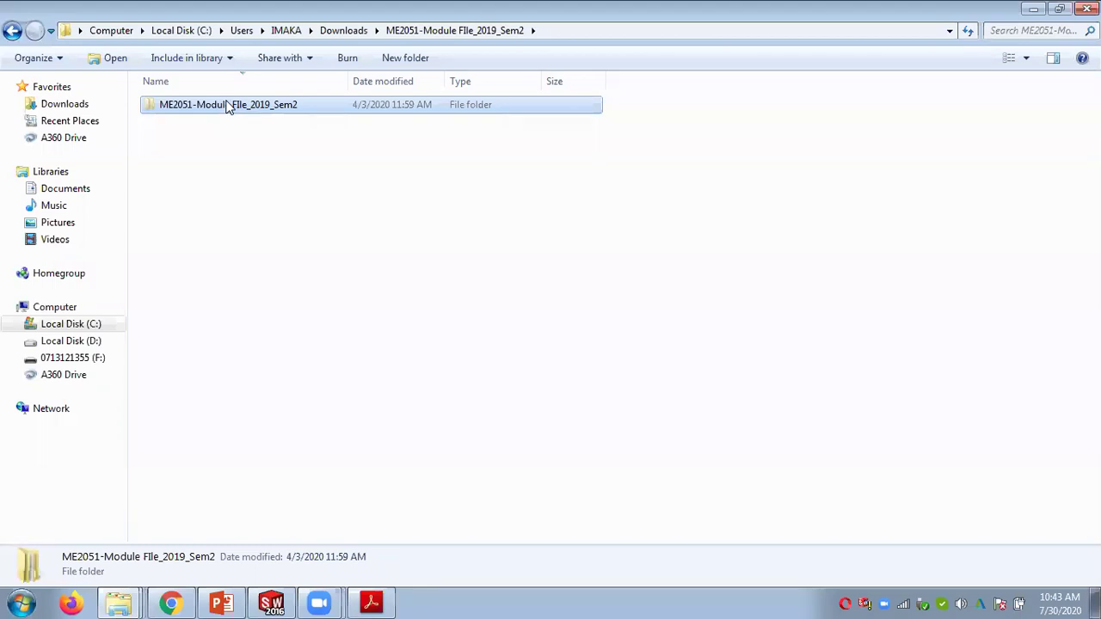
left_click(1033, 8)
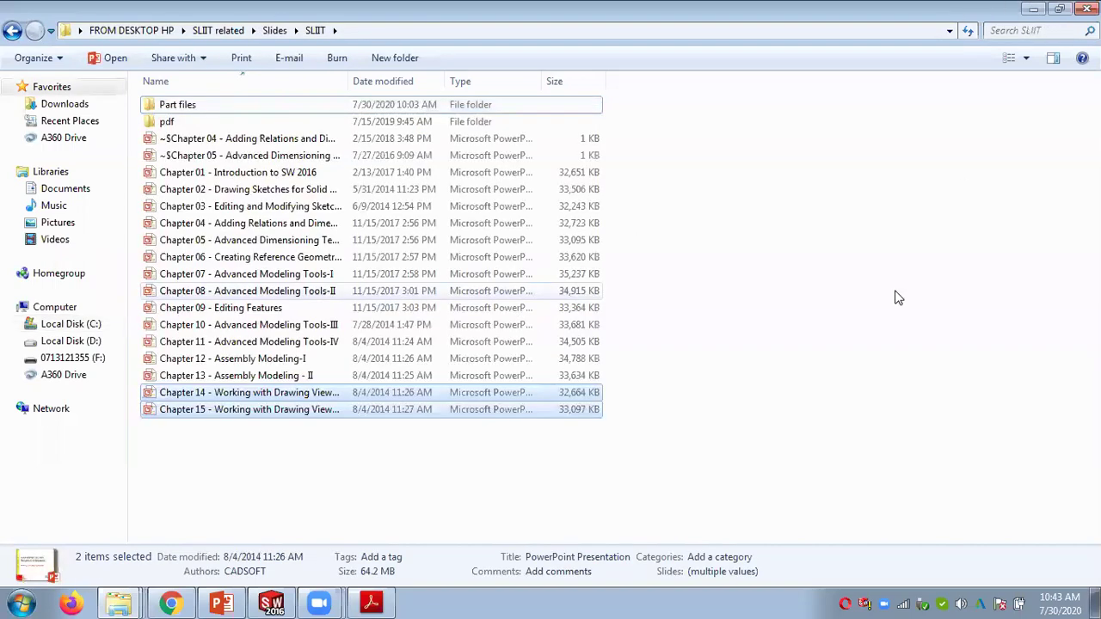
left_click(1034, 8)
left_click(1049, 14)
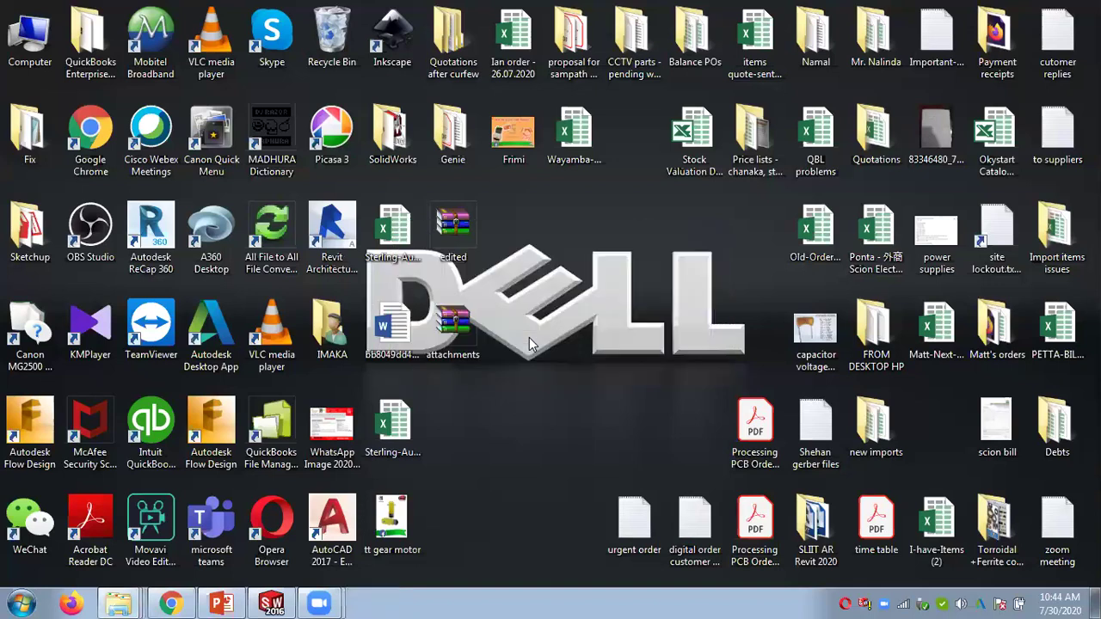
Step: Paste the ME2051-Module FIle_2019_Sem2 folder into Local Disk (D:)
mouse_move(138, 604)
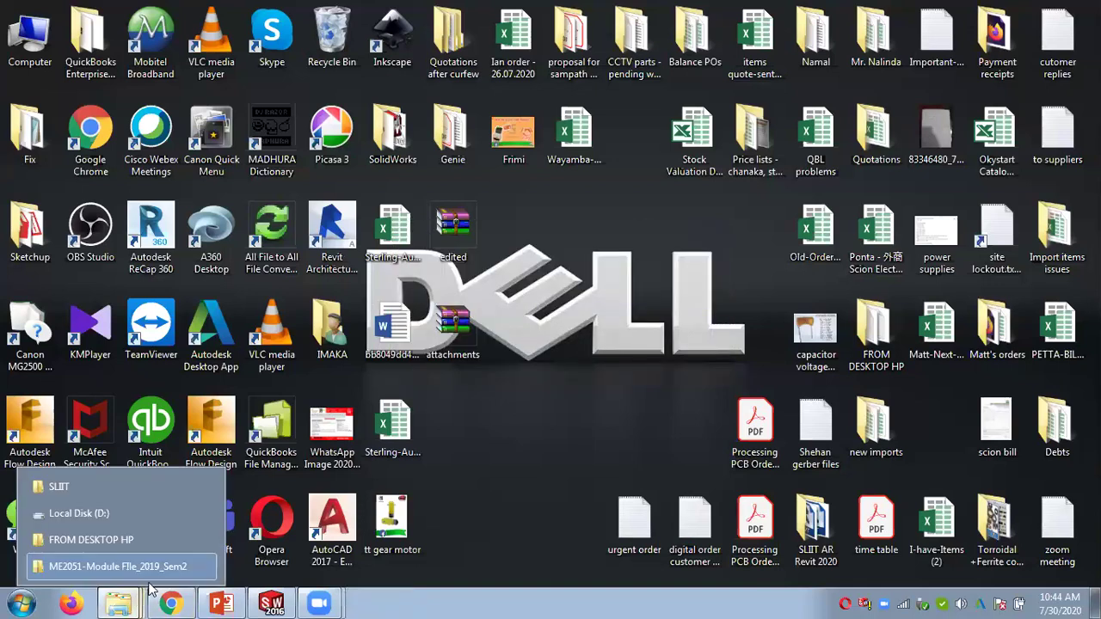
left_click(136, 570)
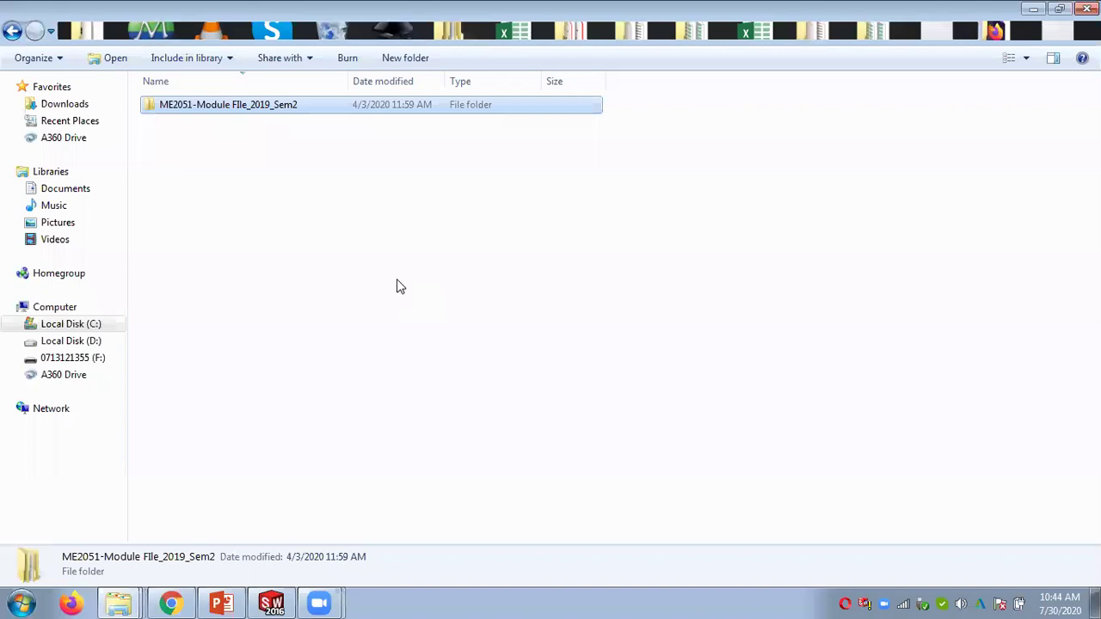
left_click(69, 341)
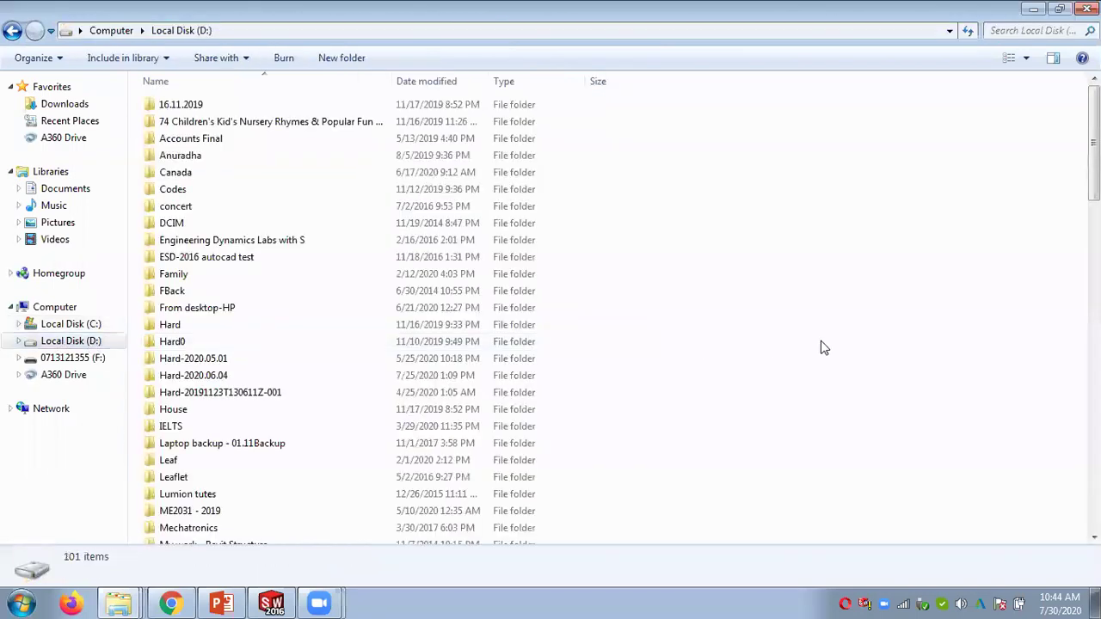
key("ctrl+v")
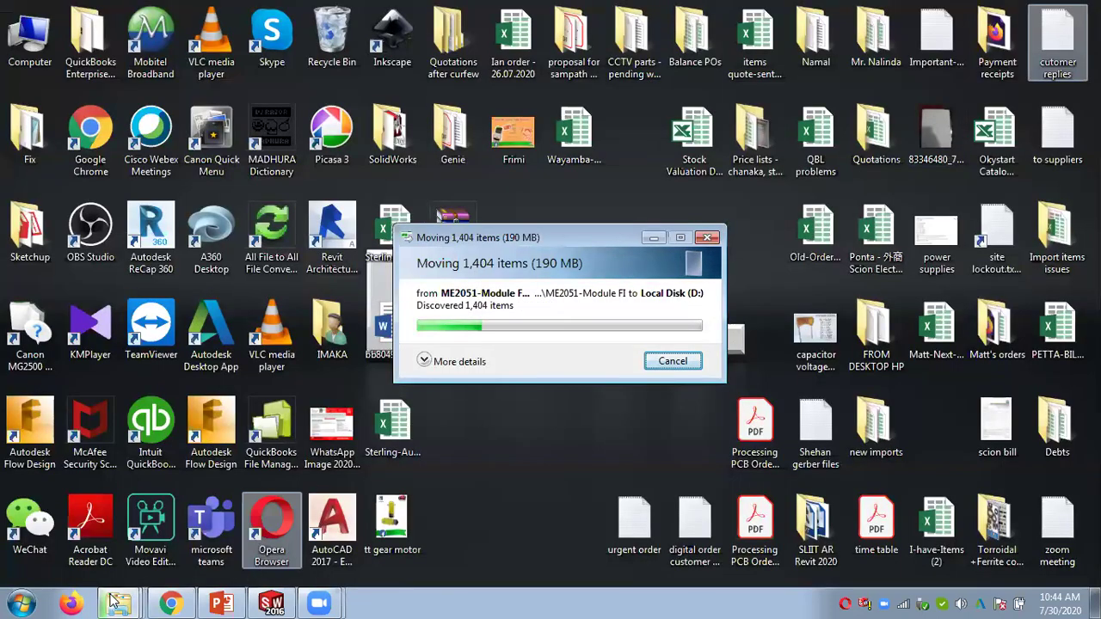
Step: Close the D: window and open the Chapter 12 Assembly Modeling-I slides from the SLIIT folder
mouse_move(118, 604)
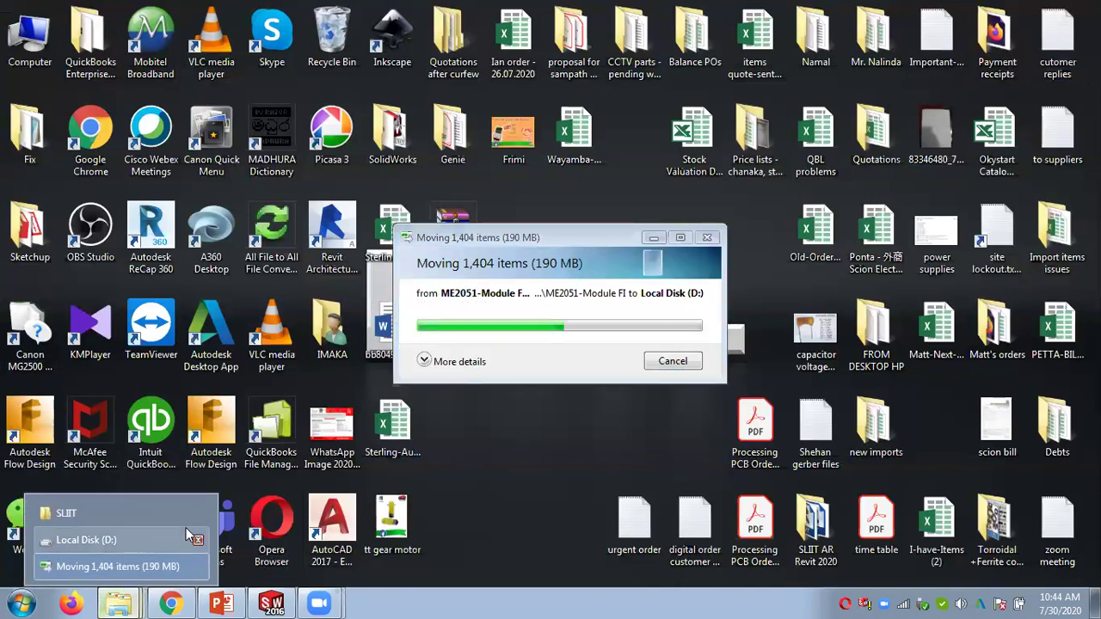
left_click(199, 540)
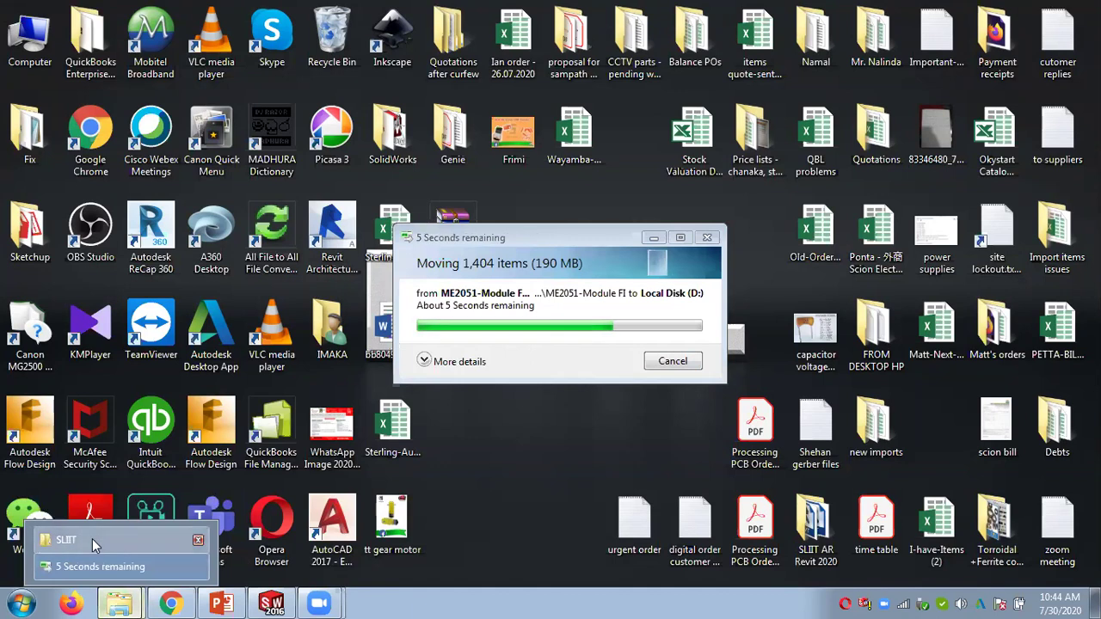
left_click(92, 538)
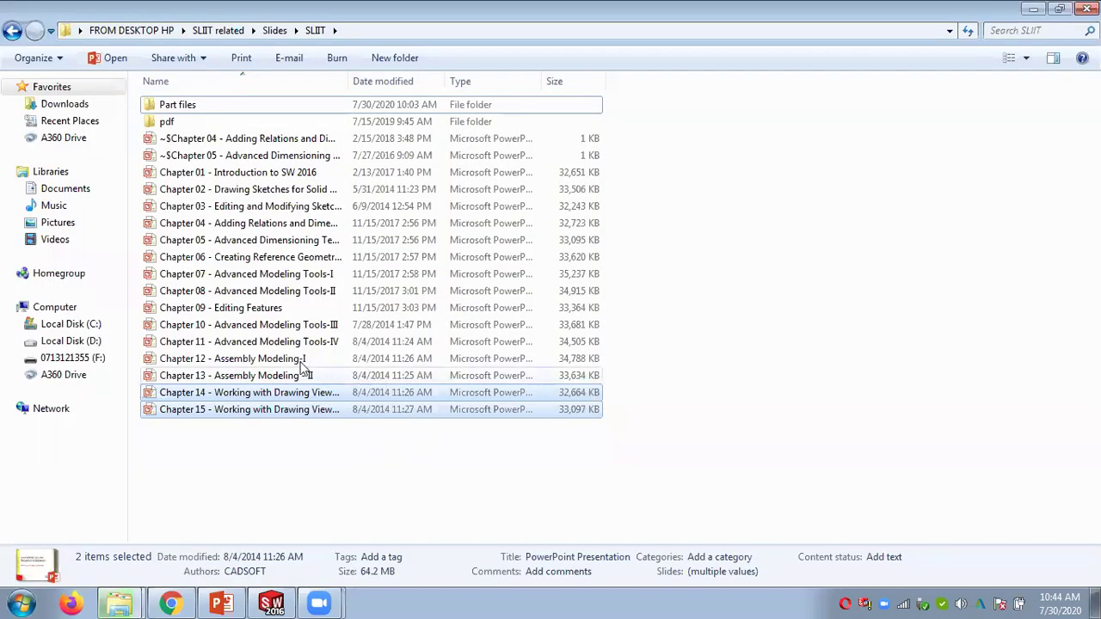
left_click(220, 603)
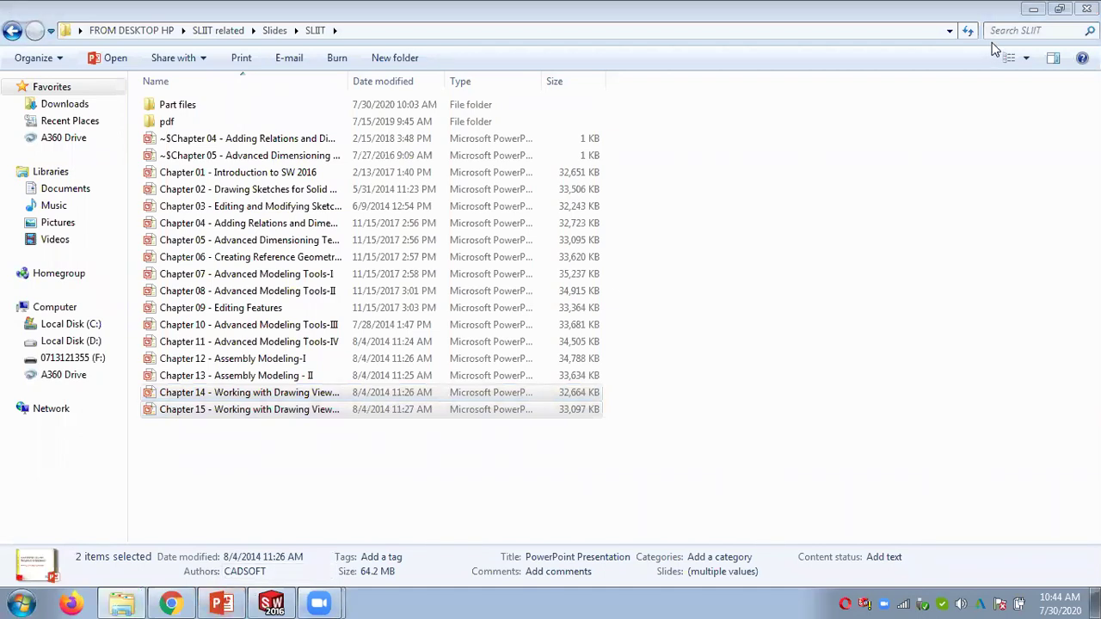
key("super+d")
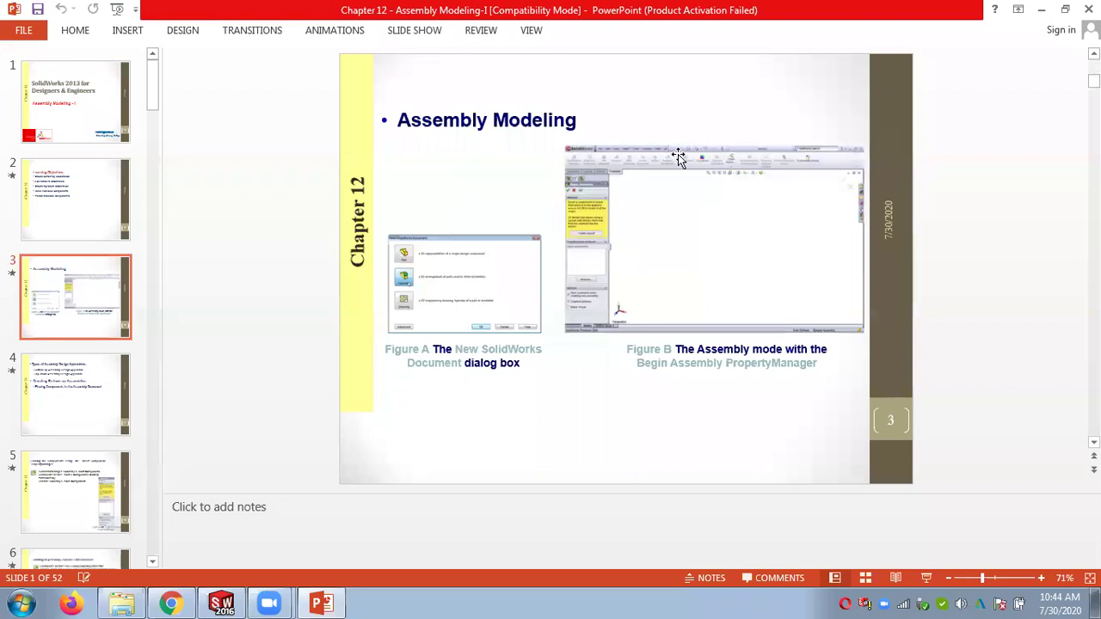
scroll(226, 169, "down", 1)
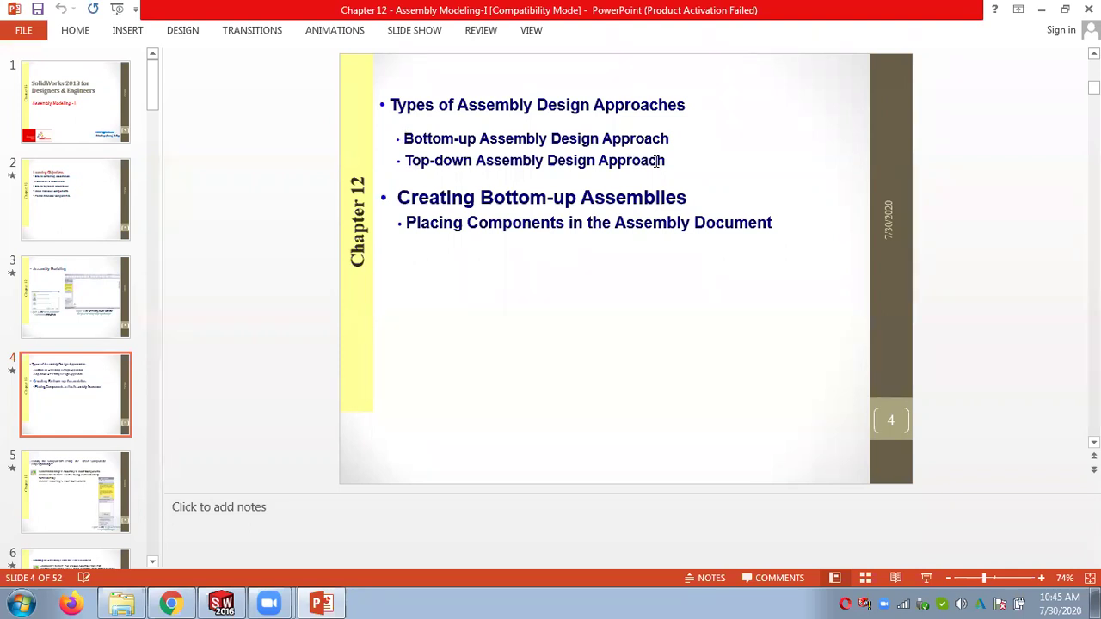
left_click_drag(406, 160, 675, 171)
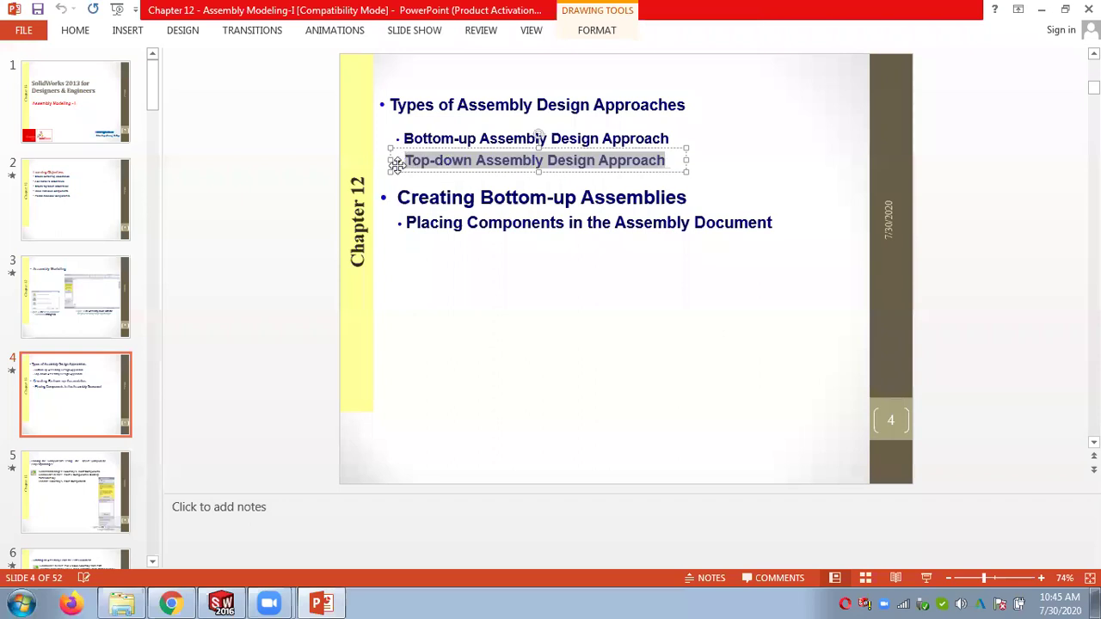
left_click(432, 139)
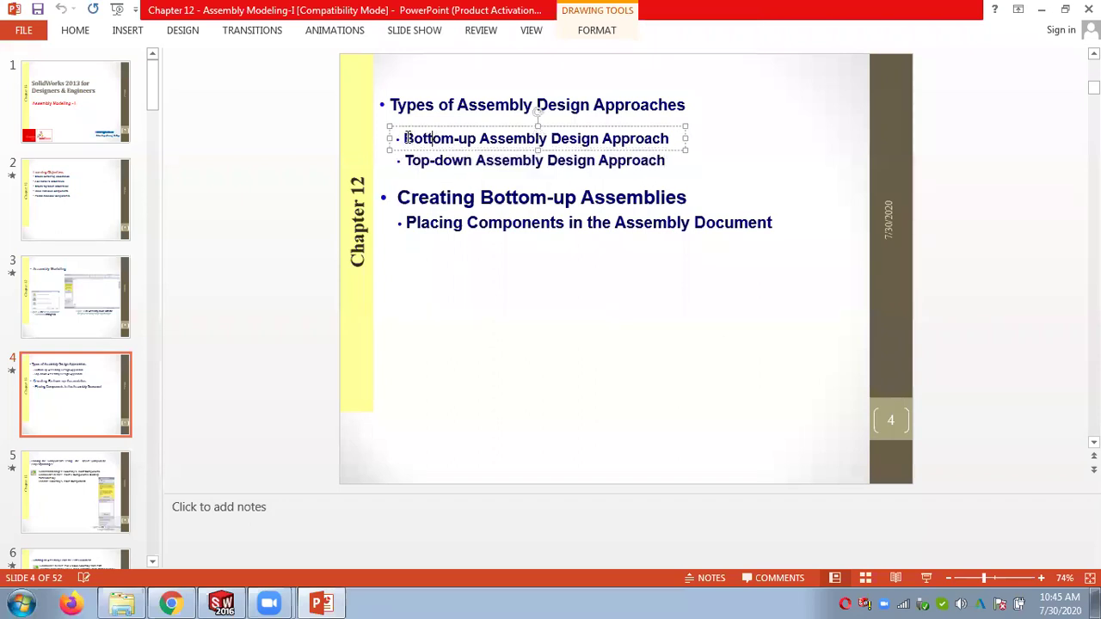
triple_click(406, 138)
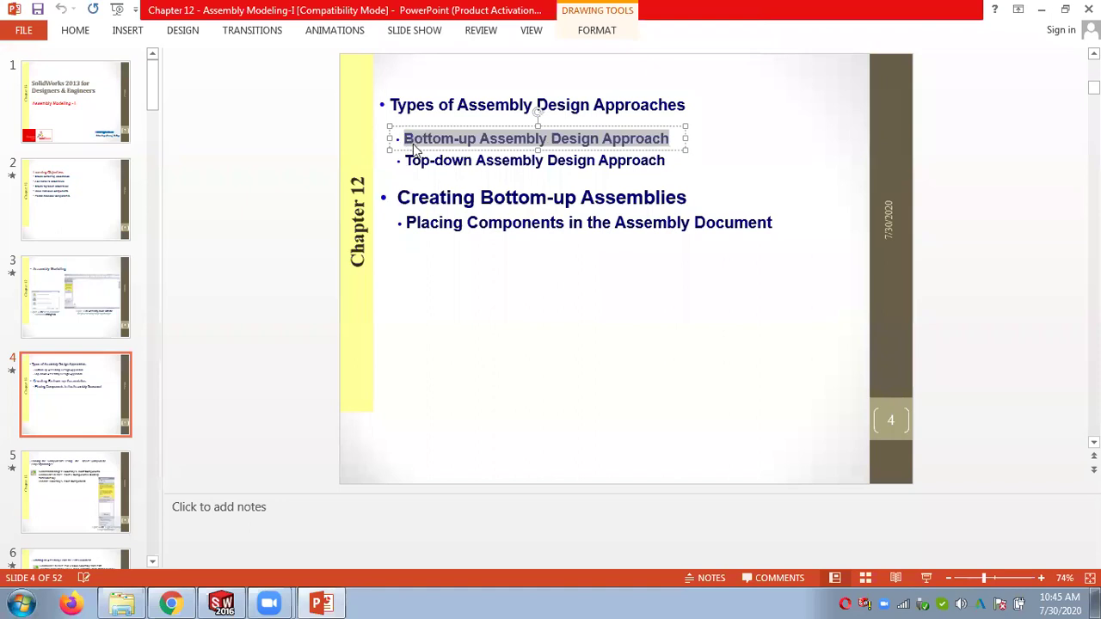
left_click(446, 161)
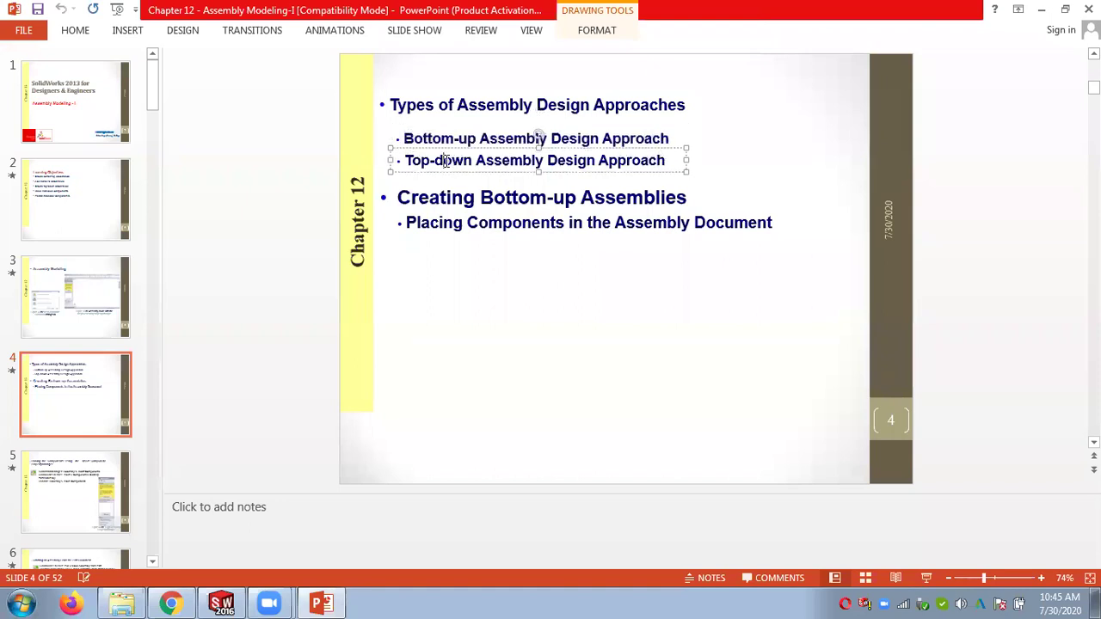
left_click_drag(408, 161, 666, 162)
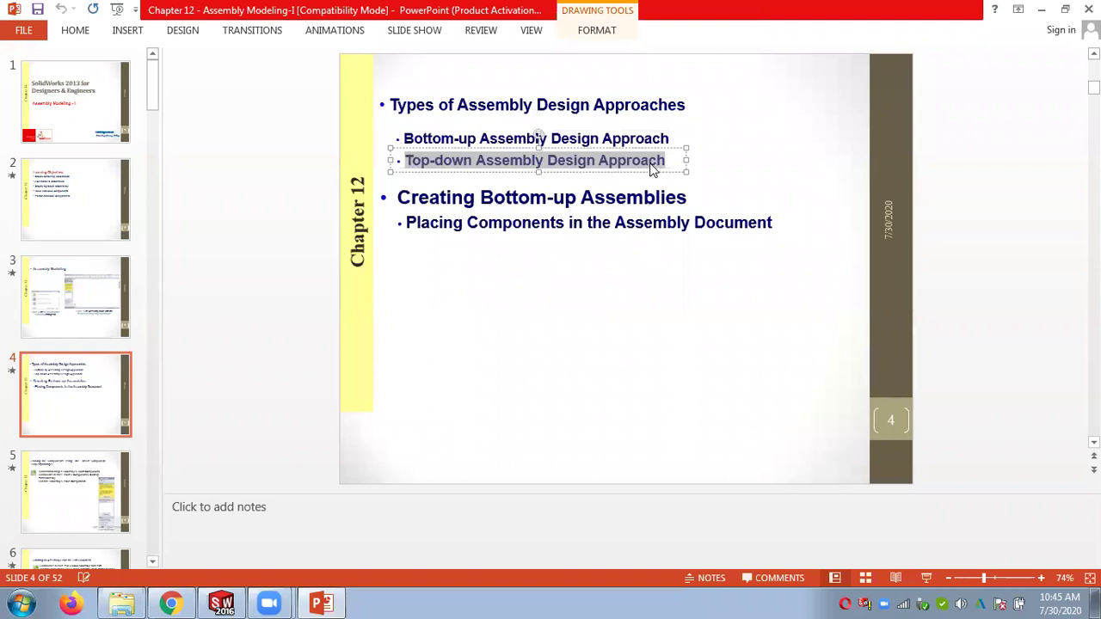
left_click(471, 138)
double_click(411, 138)
left_click_drag(626, 132, 674, 139)
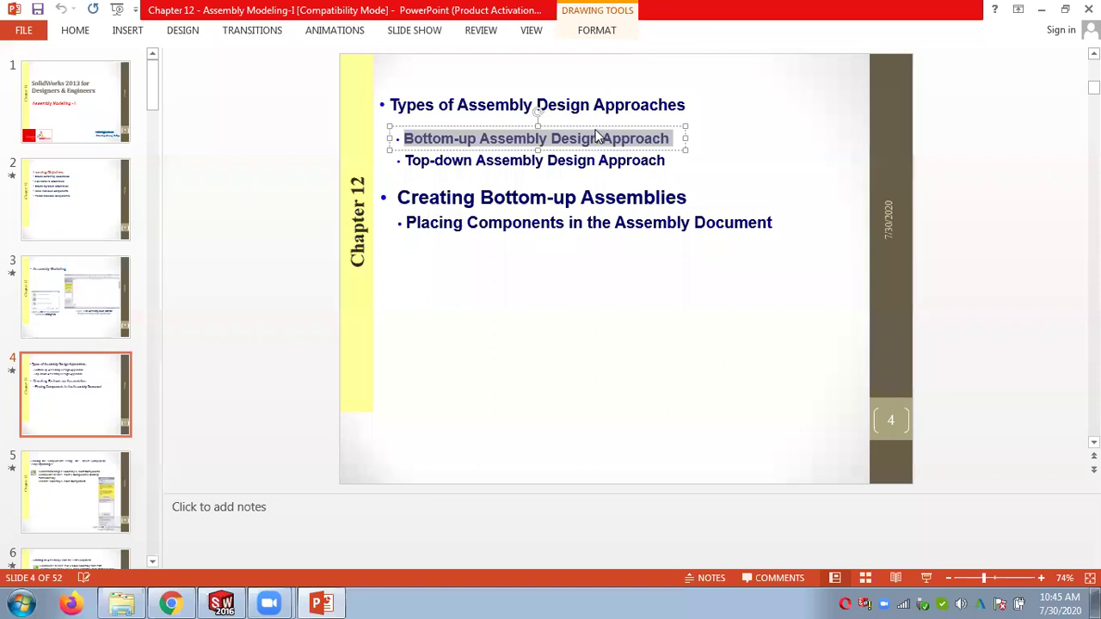
left_click(441, 141)
left_click_drag(411, 140, 649, 138)
left_click(453, 161)
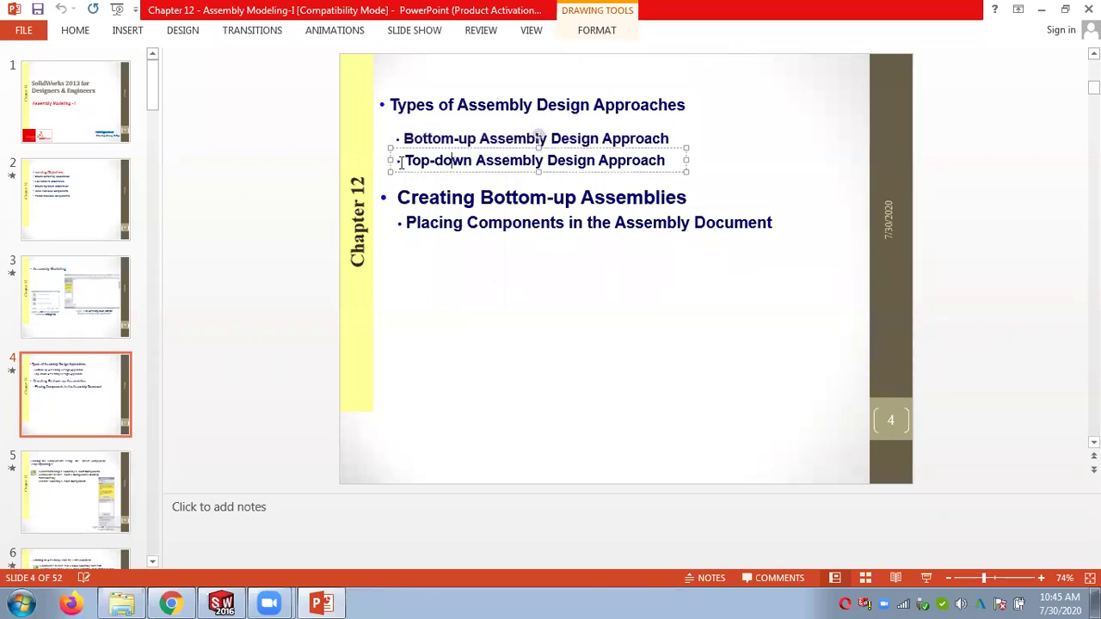
left_click_drag(404, 162, 584, 161)
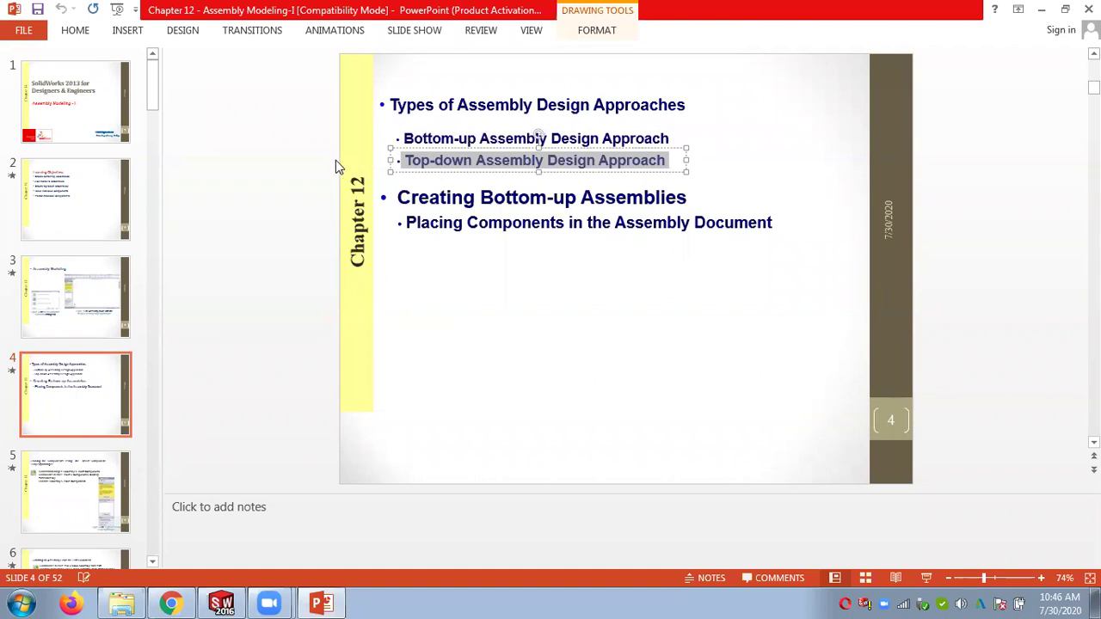
left_click(447, 142)
left_click_drag(404, 138, 658, 139)
left_click(252, 144)
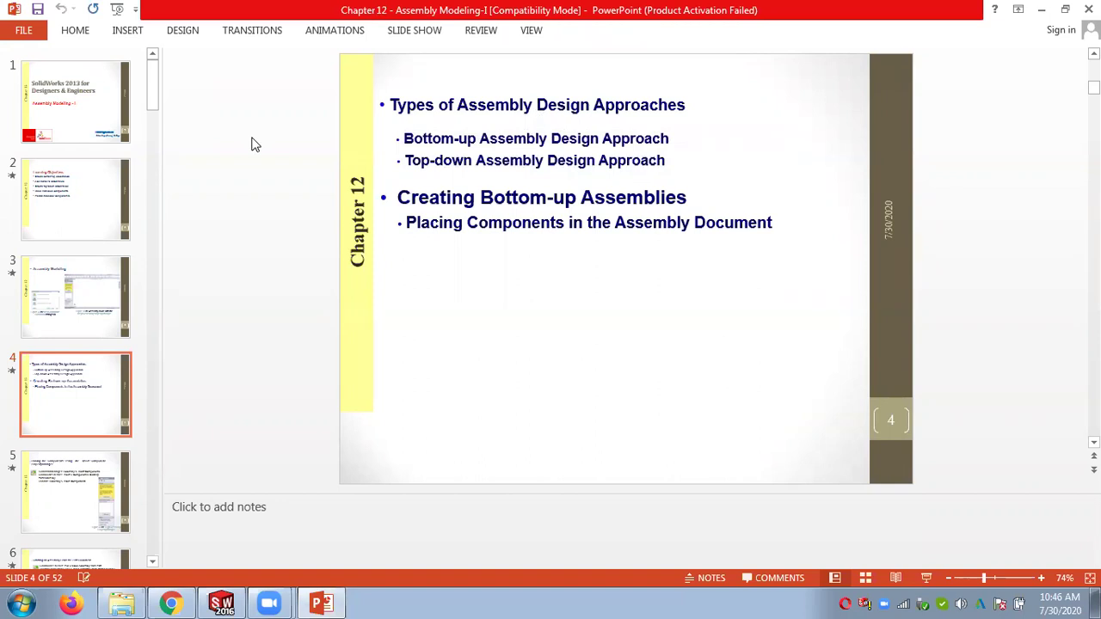
Step: Scroll the presentation from slide 4 to slide 12 on concentric mate alignment
scroll(252, 145, "down", 1)
scroll(253, 145, "down", 1)
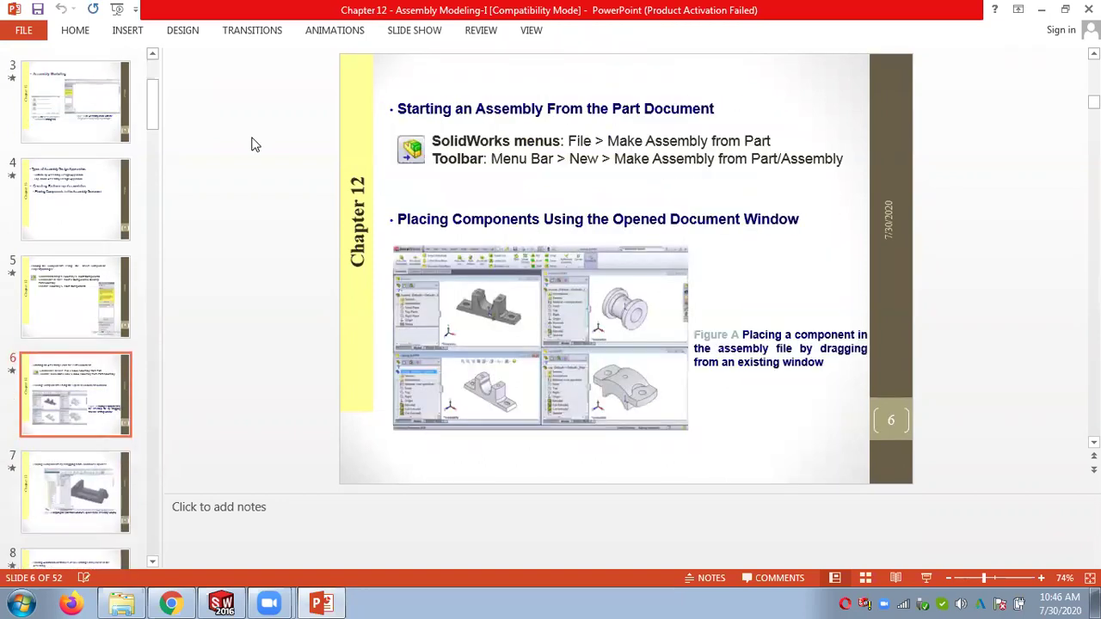
scroll(253, 144, "down", 4)
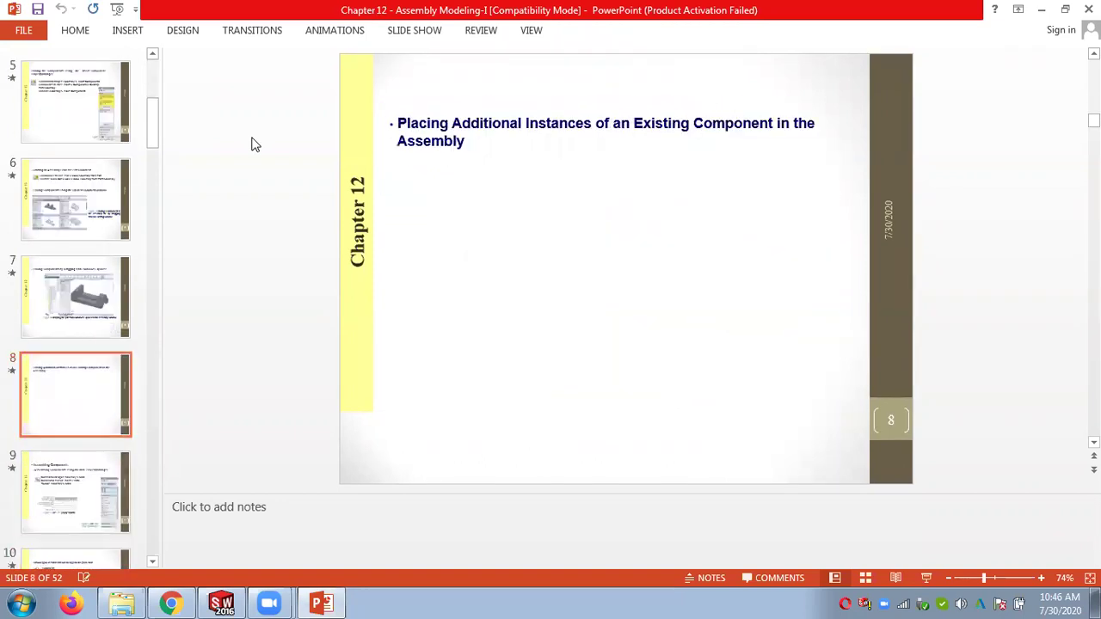
scroll(252, 145, "down", 1)
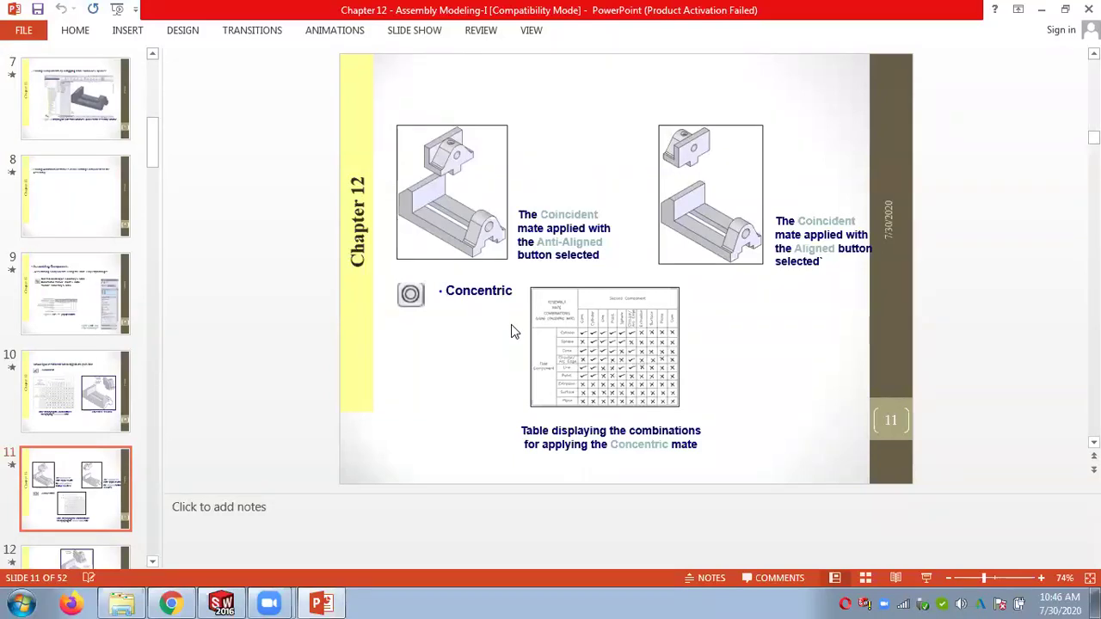
scroll(511, 330, "down", 1)
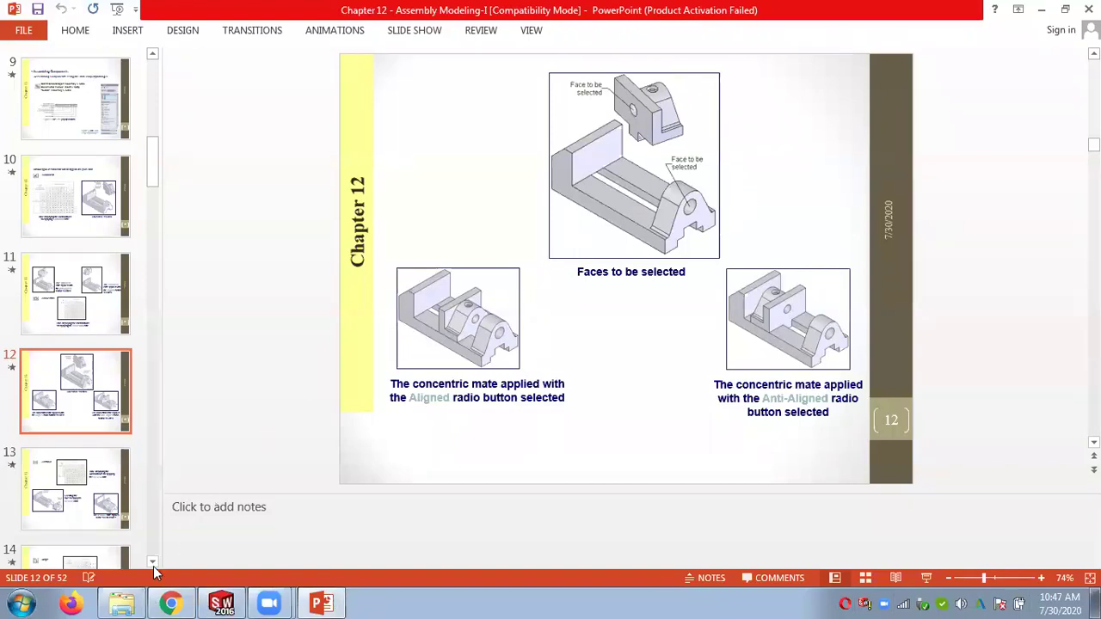
Step: Open Local Disk (D:) in a new, maximized Explorer window
left_click(121, 604)
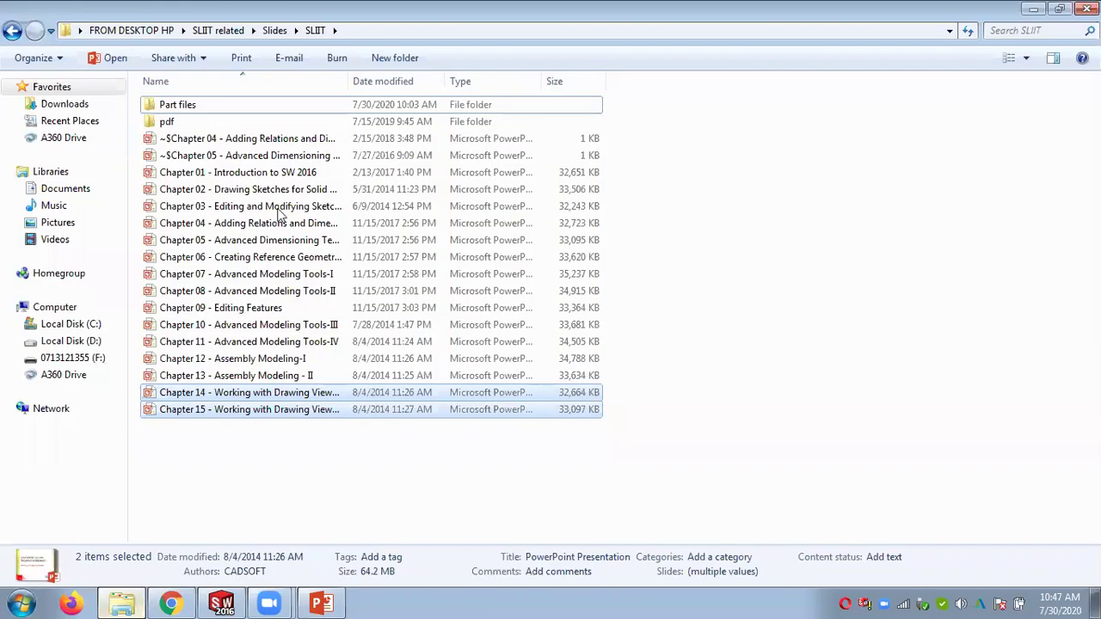
right_click(86, 344)
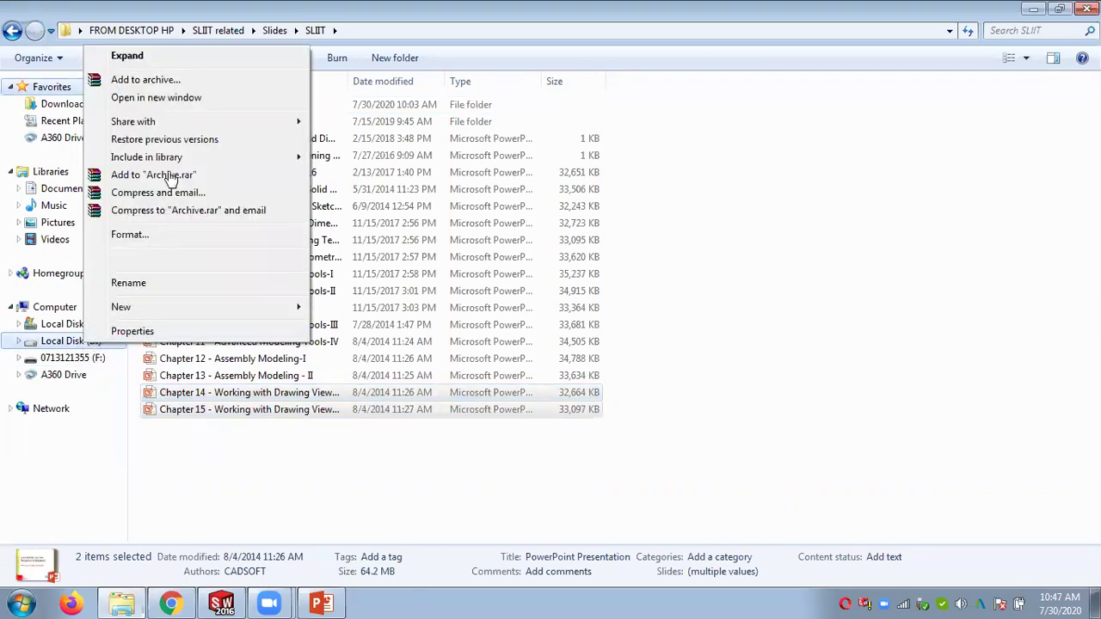
left_click(185, 100)
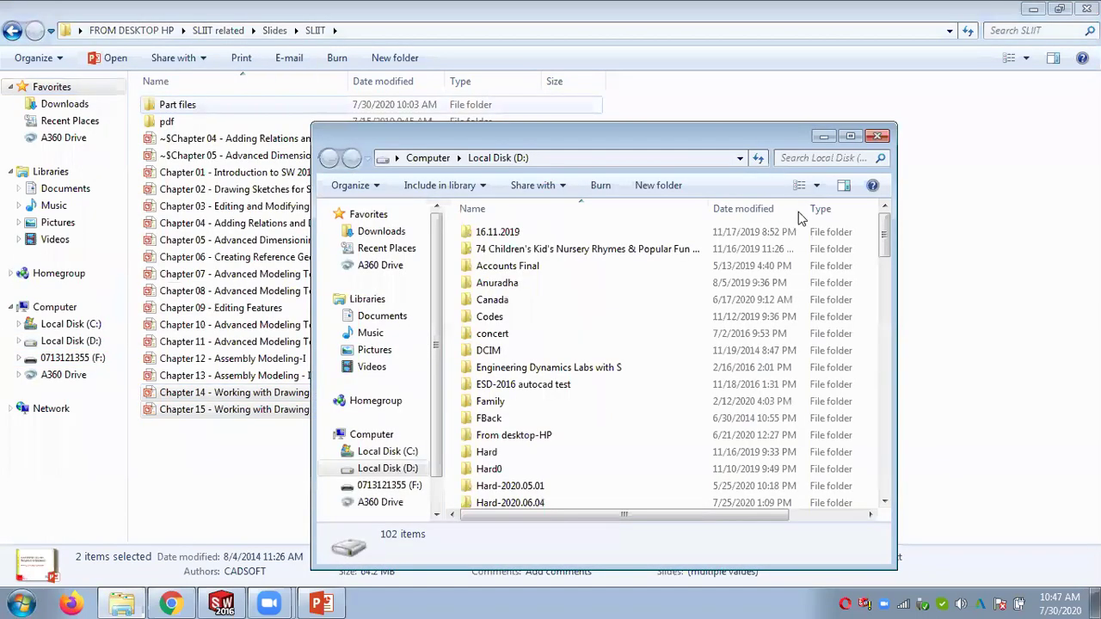
left_click(849, 137)
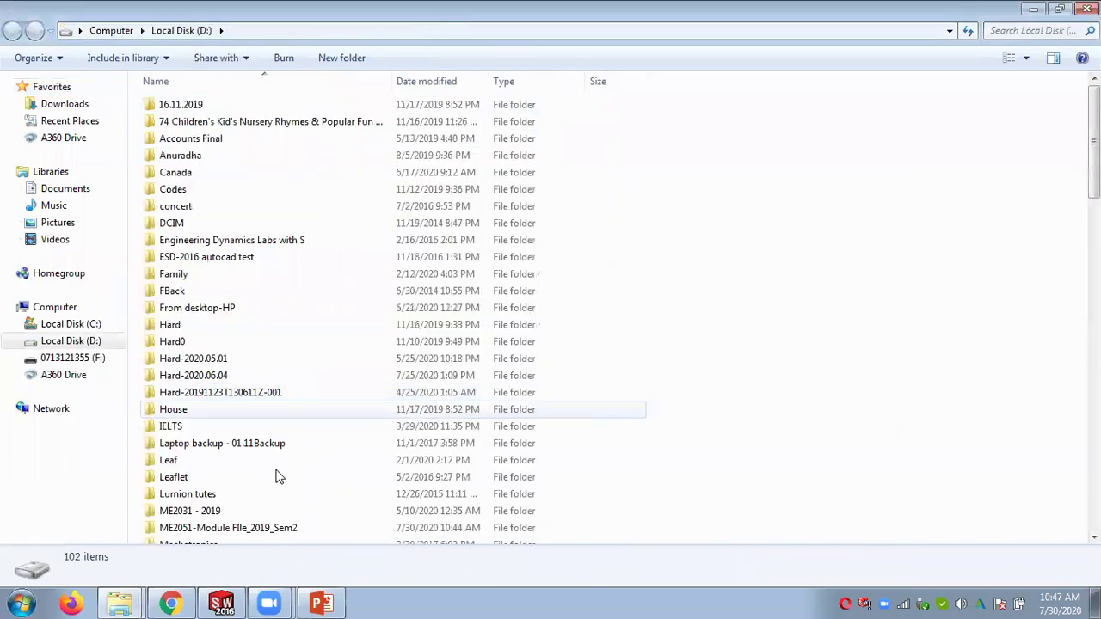
Step: Drill into ME2051 module > Assignments > Final Assignment > Examination Paper > PDF Files
double_click(263, 528)
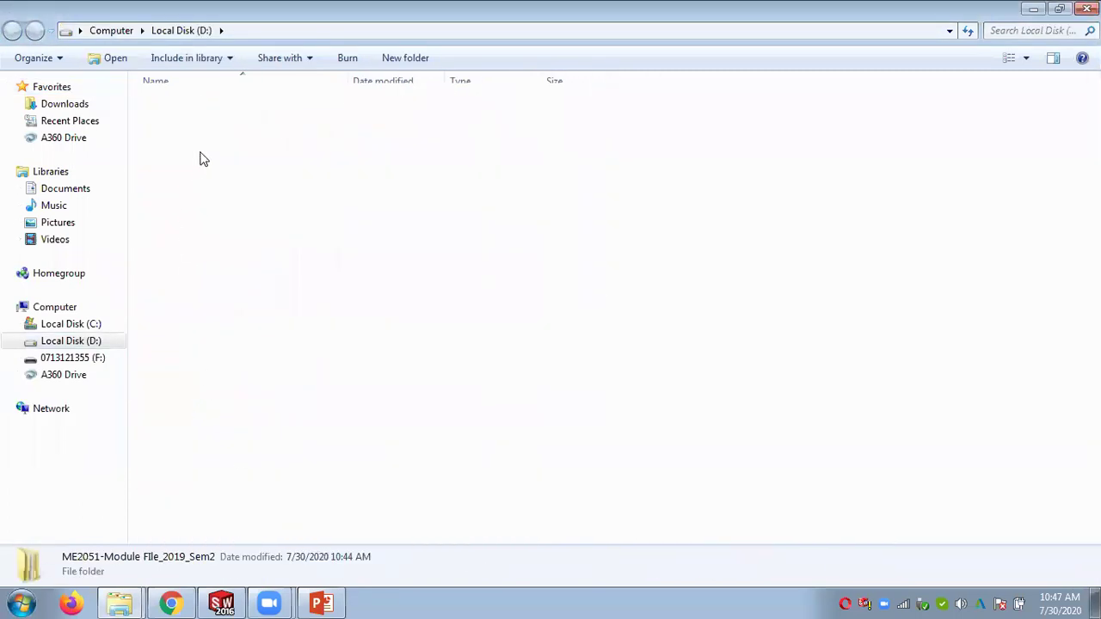
double_click(199, 107)
double_click(199, 106)
double_click(199, 106)
double_click(194, 123)
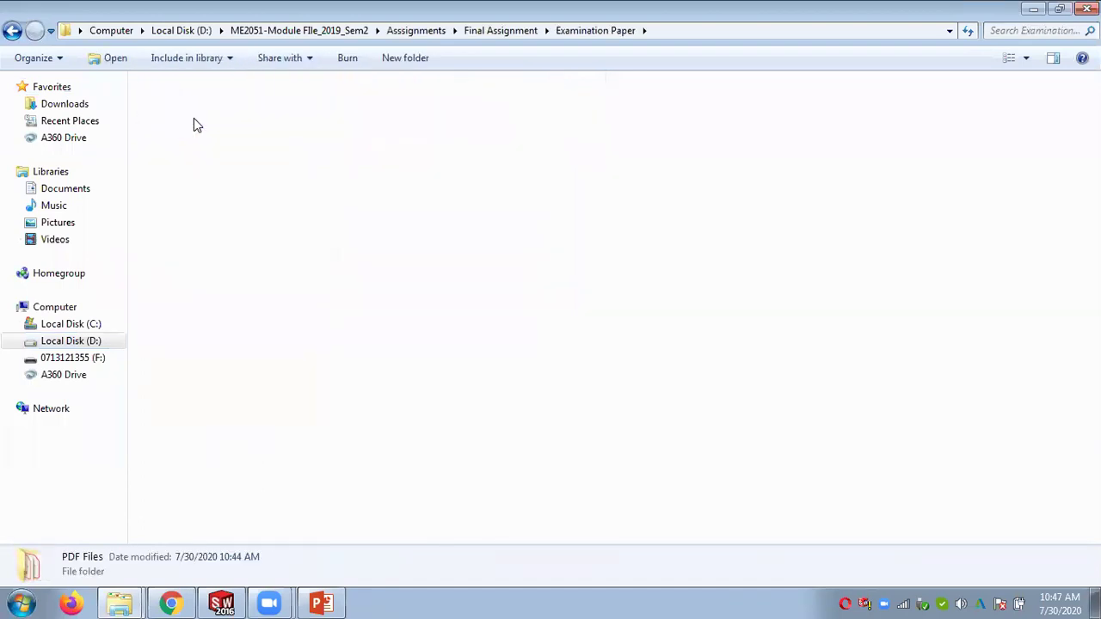
Step: Open the Assembly Details PDF in Acrobat Reader DC
double_click(204, 125)
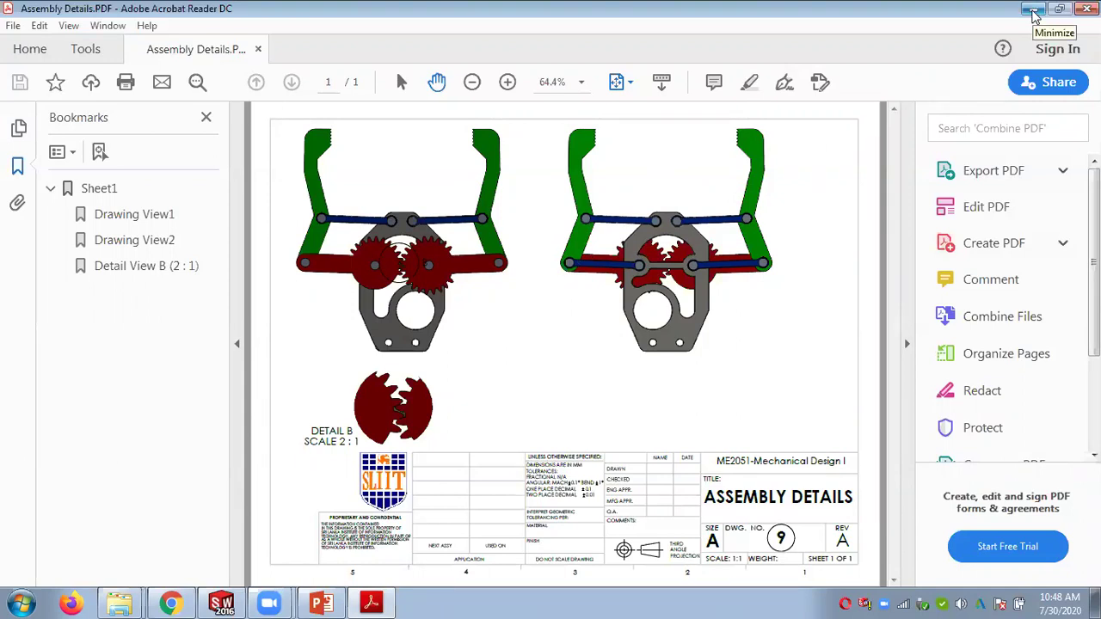
Step: Minimize Acrobat and cycle through SOLIDWORKS and PowerPoint to the SLIIT slides Explorer window
left_click(1035, 16)
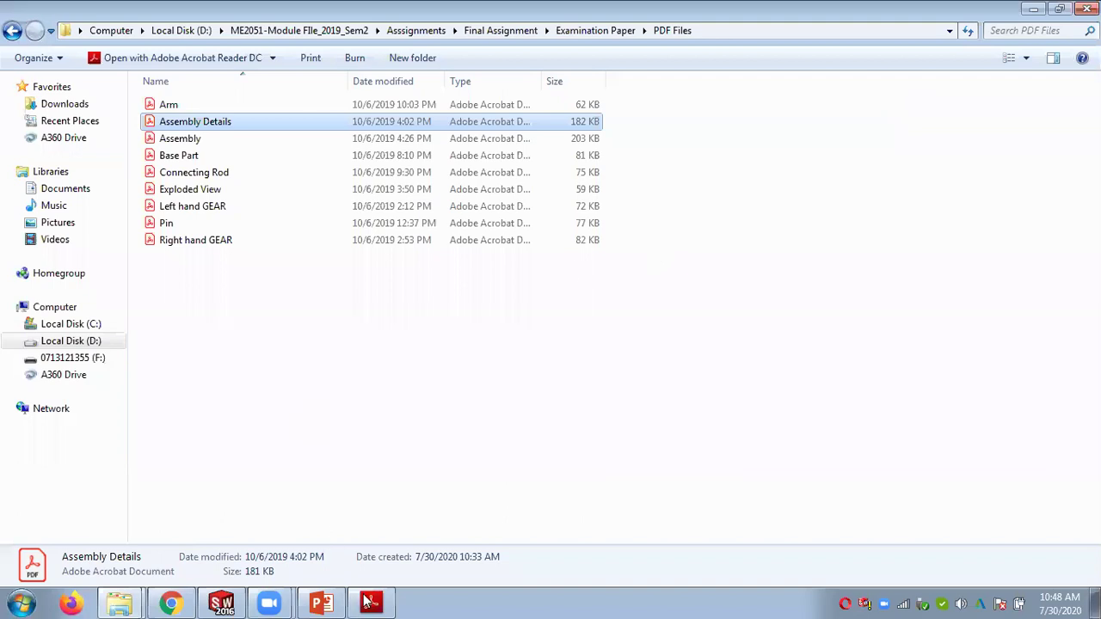
left_click(221, 602)
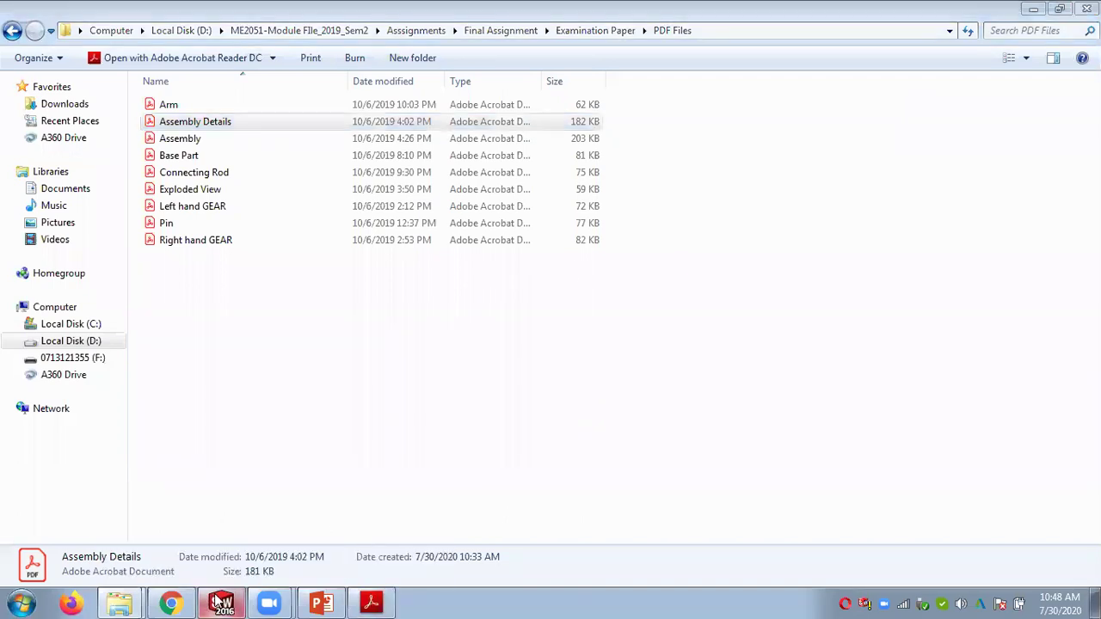
left_click(321, 602)
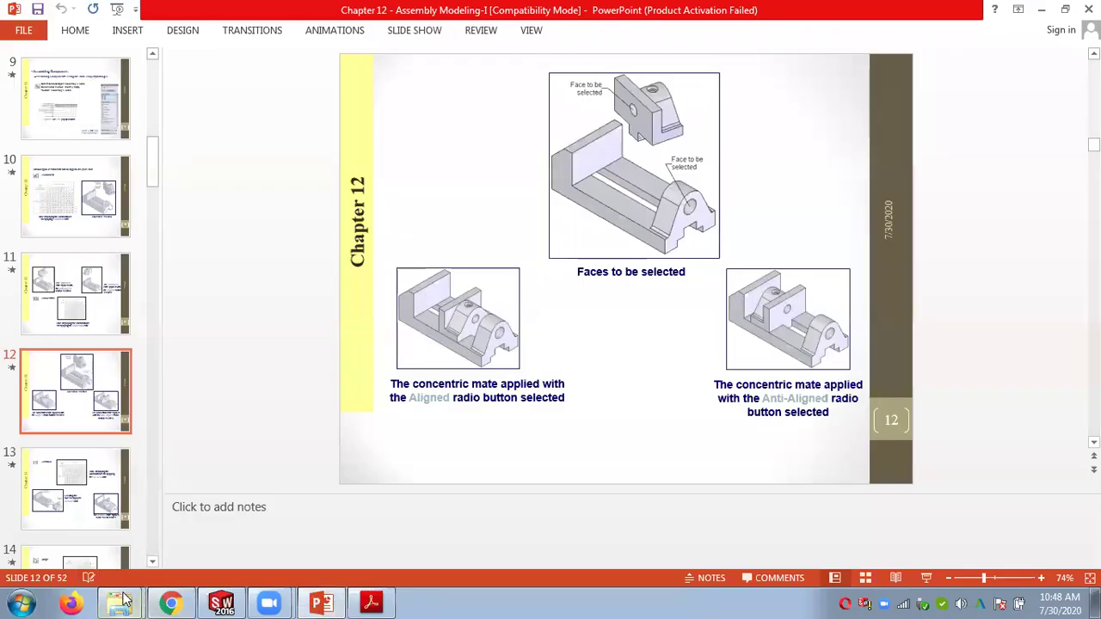
mouse_move(121, 602)
left_click(118, 536)
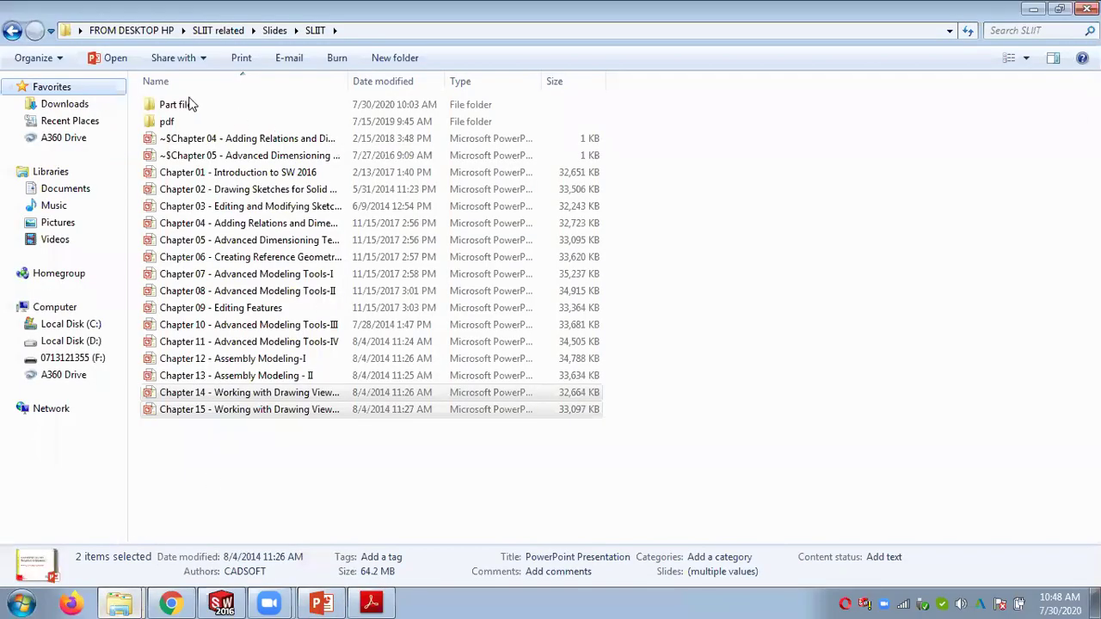
Step: Navigate Part files > Chap 12 into the Figure_12-9 to 12-18 folder
left_click(183, 107)
double_click(183, 106)
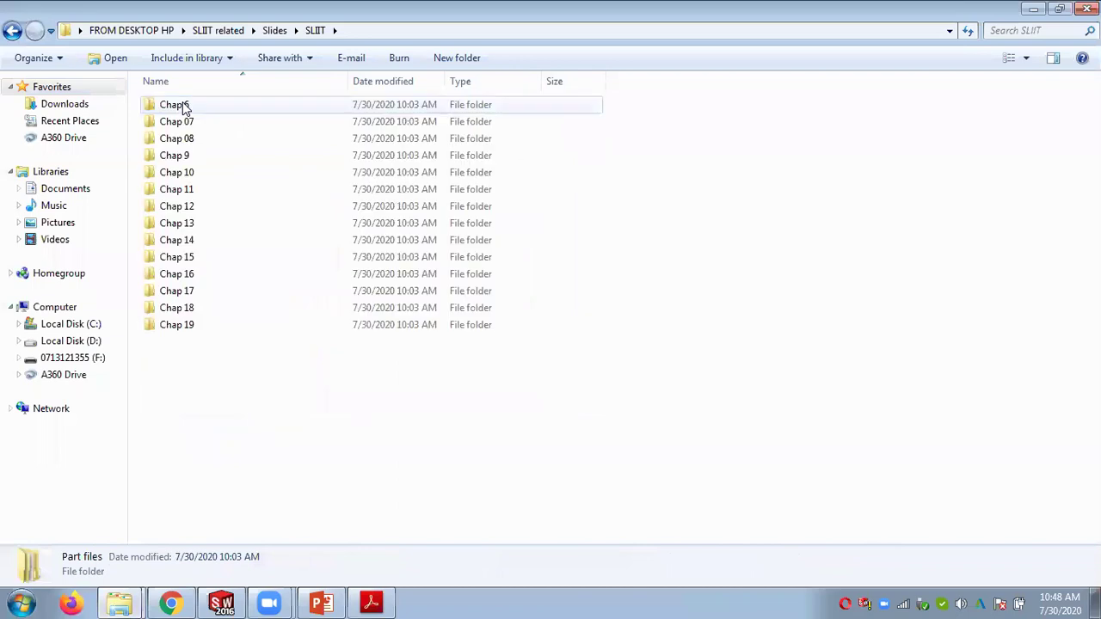
double_click(205, 224)
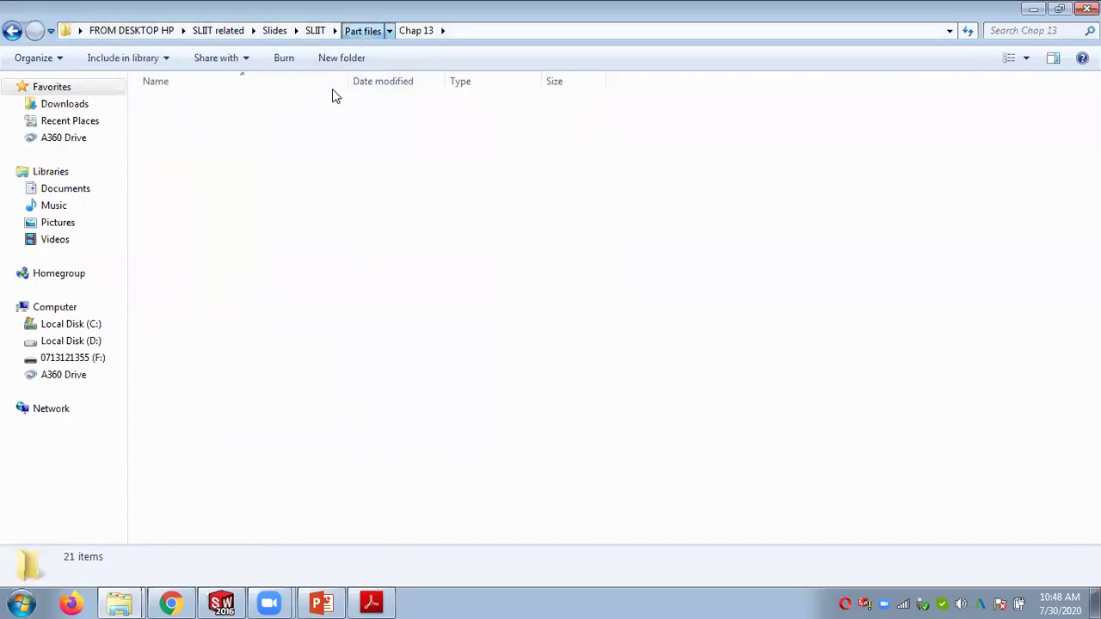
double_click(204, 210)
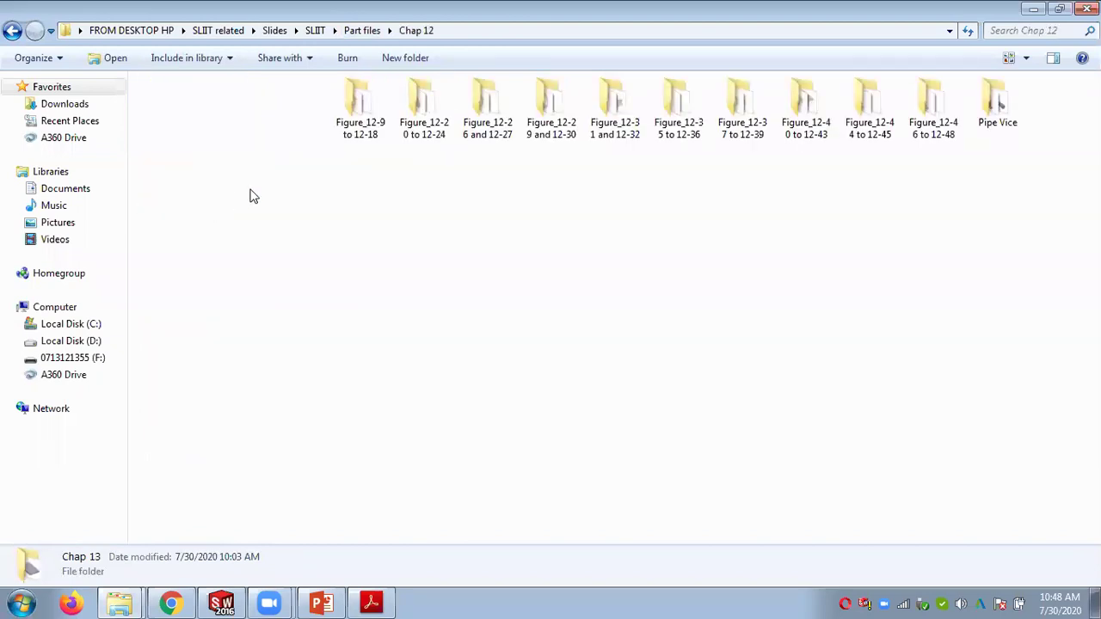
double_click(298, 118)
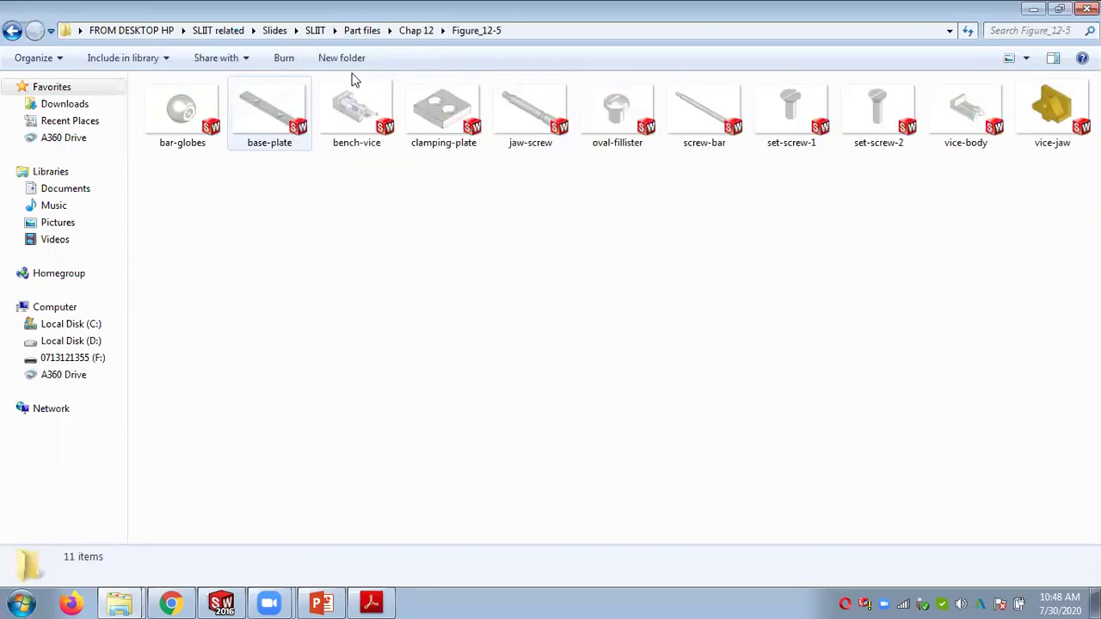
key("BackSpace")
double_click(362, 113)
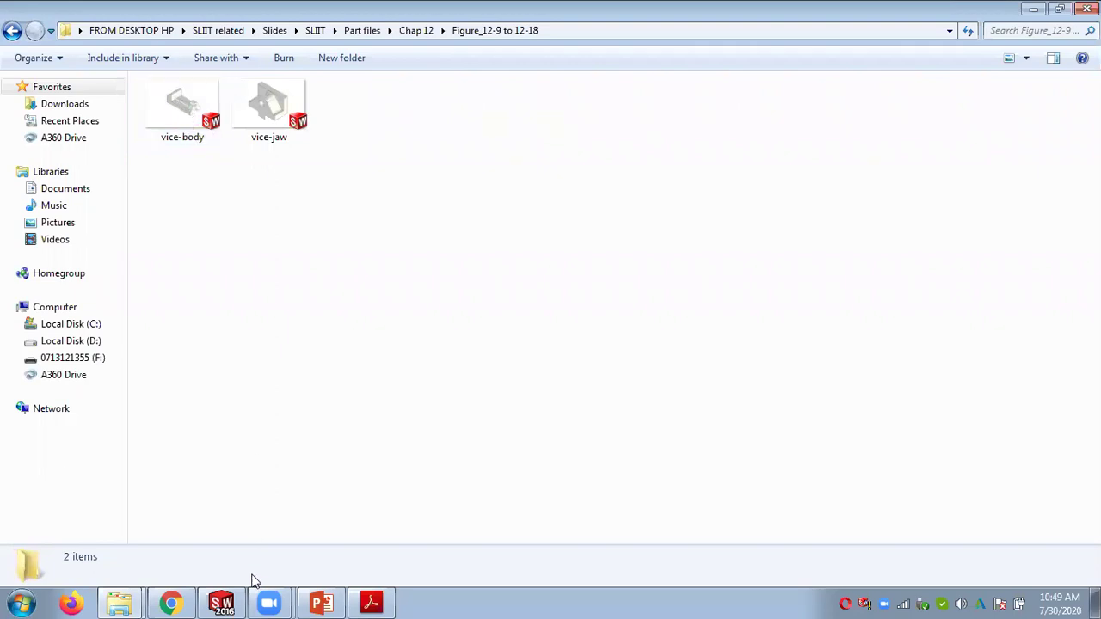
Step: Create a new SOLIDWORKS assembly document, Assem1
left_click(215, 602)
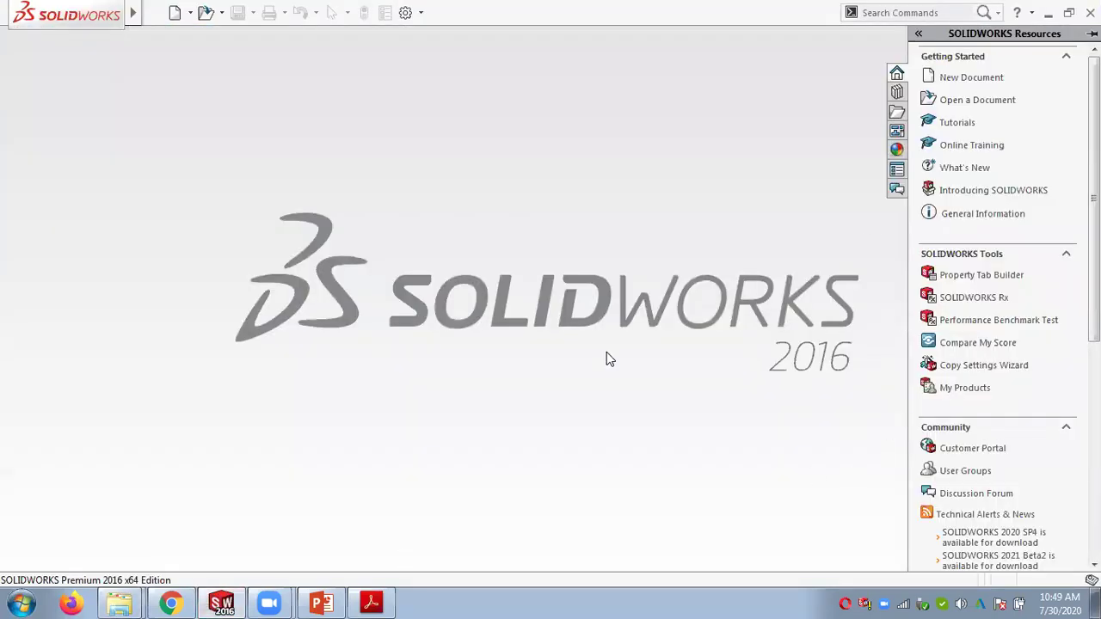
left_click(191, 15)
left_click(192, 34)
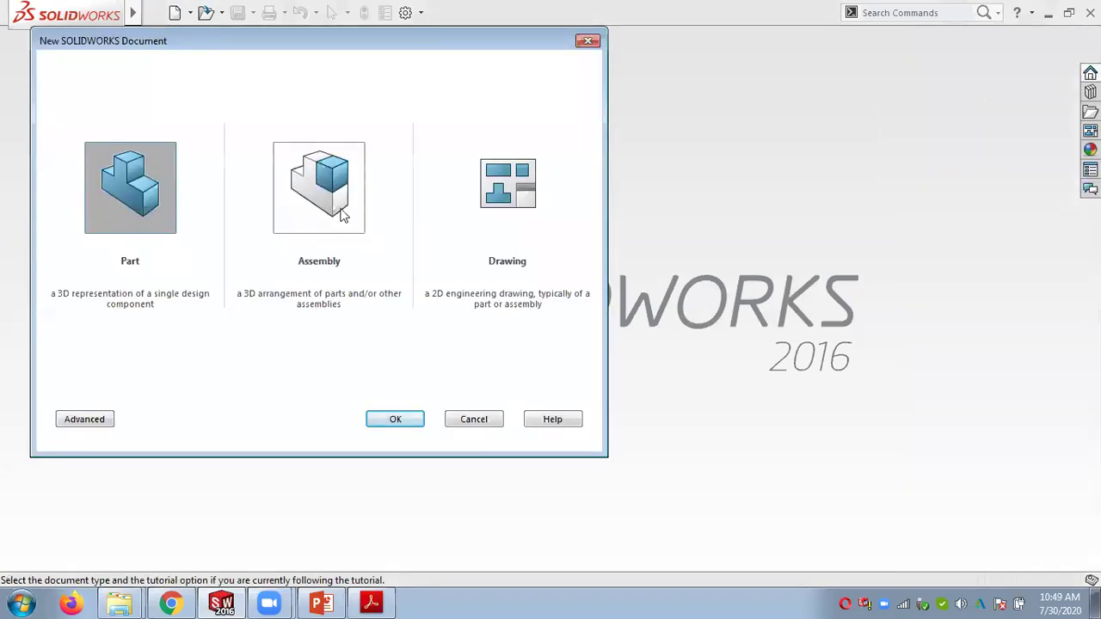
double_click(330, 187)
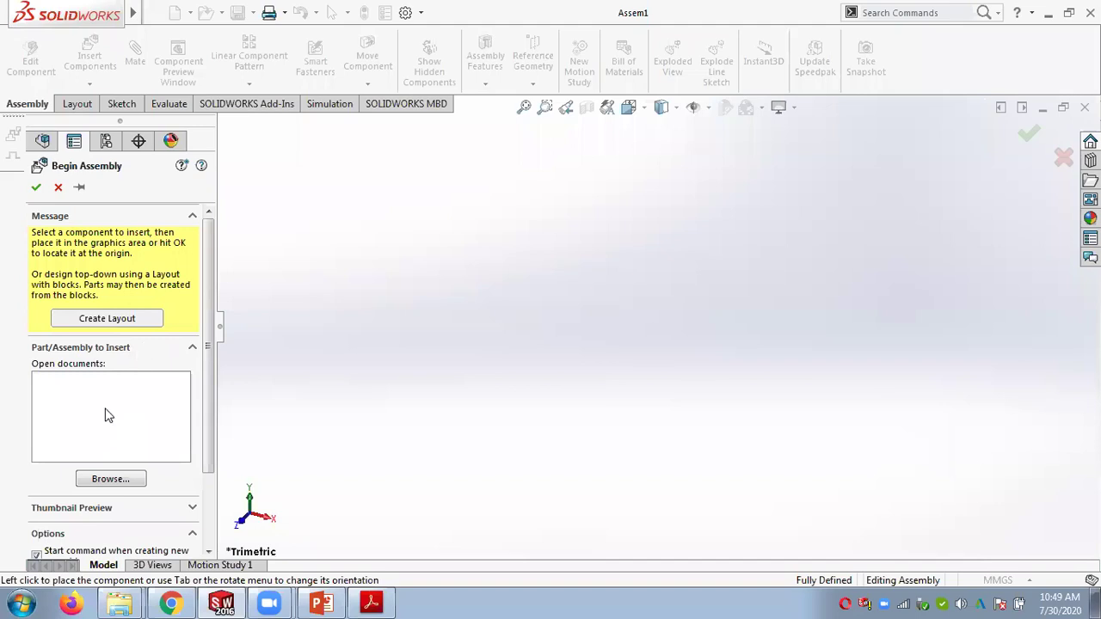
Step: Check the vice parts folder in Explorer, then return to the new assembly
mouse_move(121, 604)
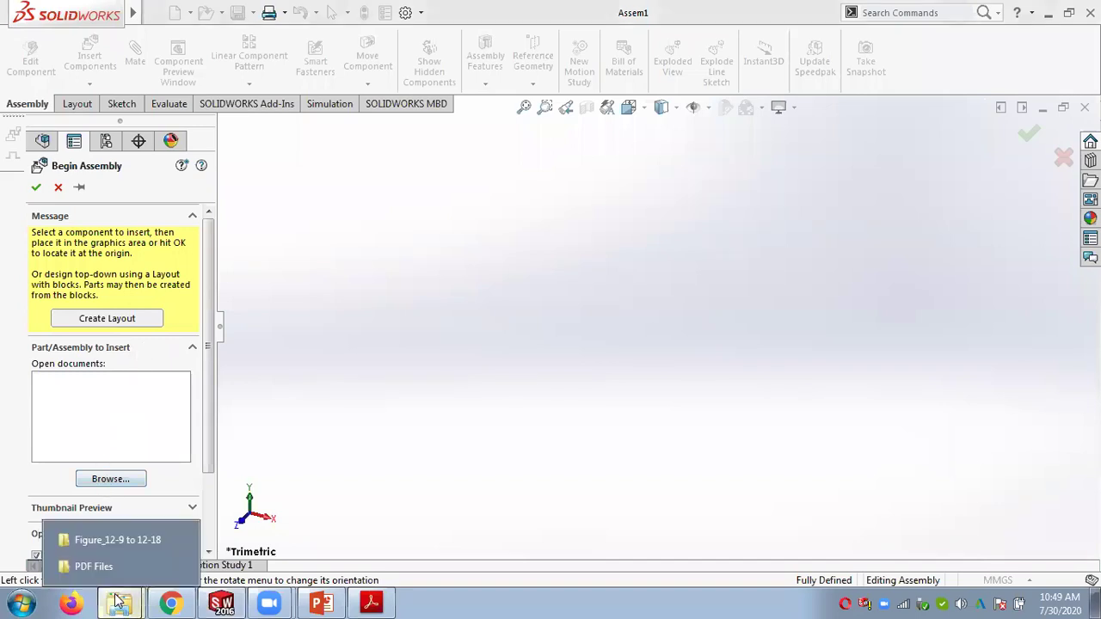
left_click(135, 538)
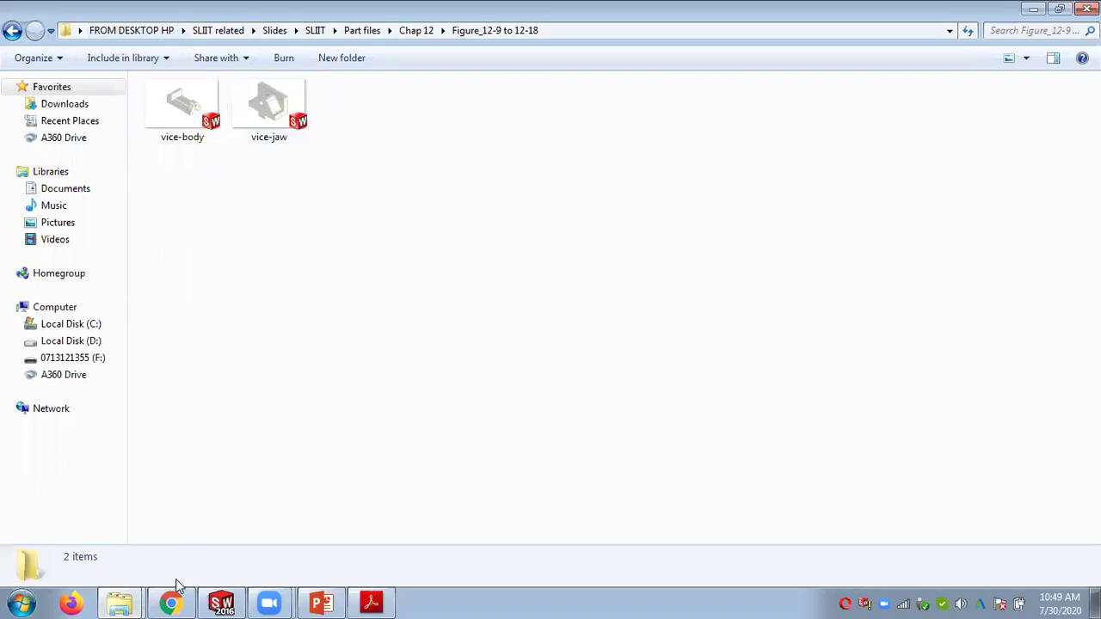
left_click(216, 604)
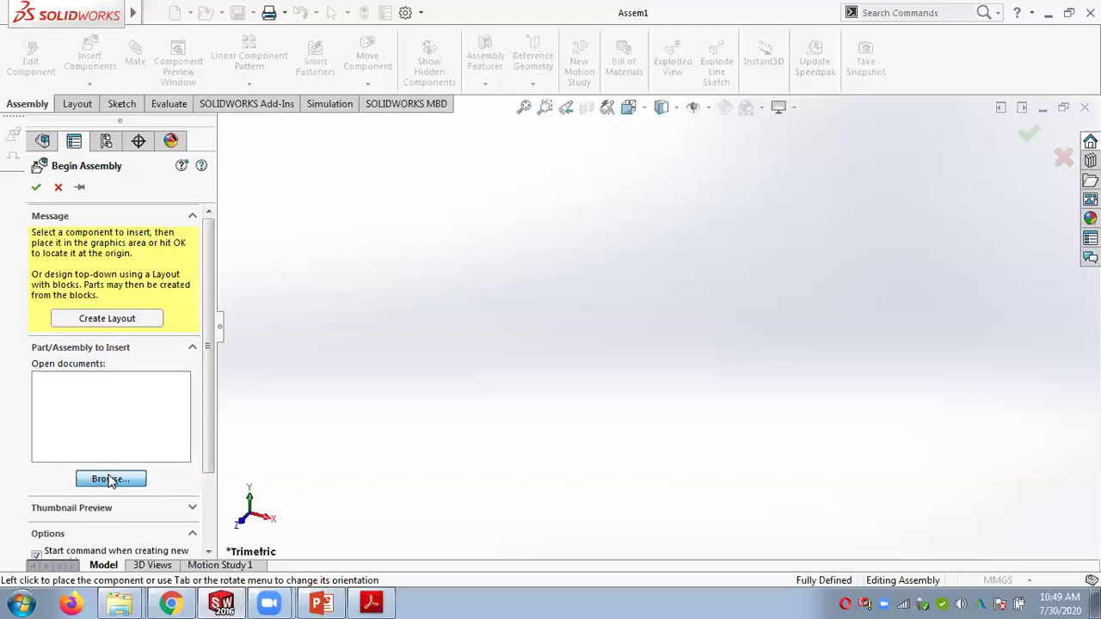
Step: Browse to Chap 12 > Figure_12-9 to 12-18 and place vice-body at the assembly origin
left_click(110, 479)
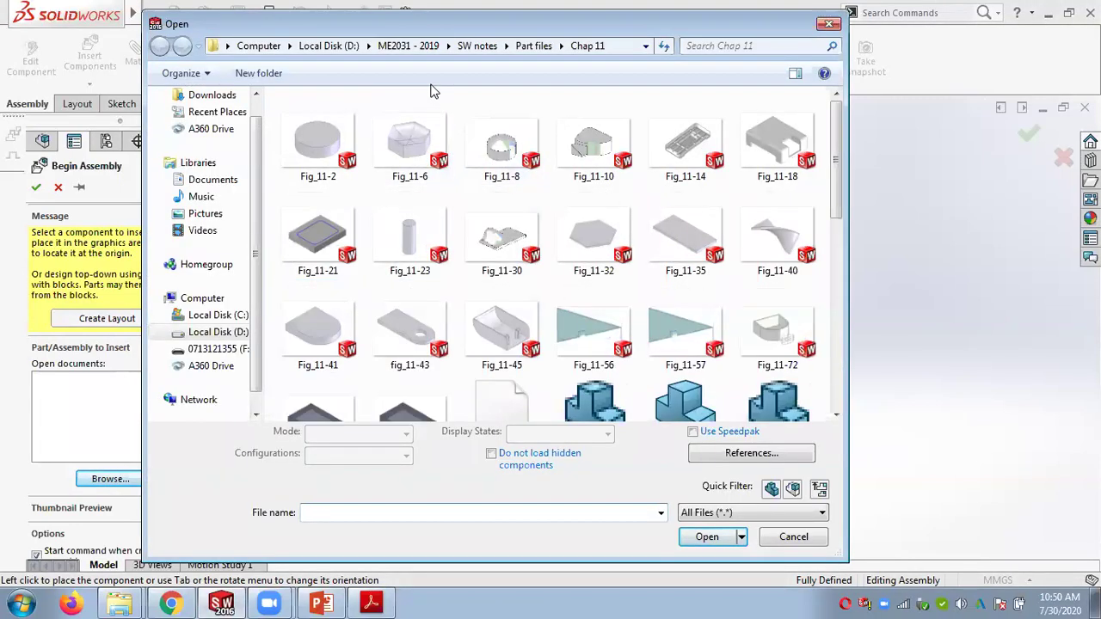
left_click(533, 45)
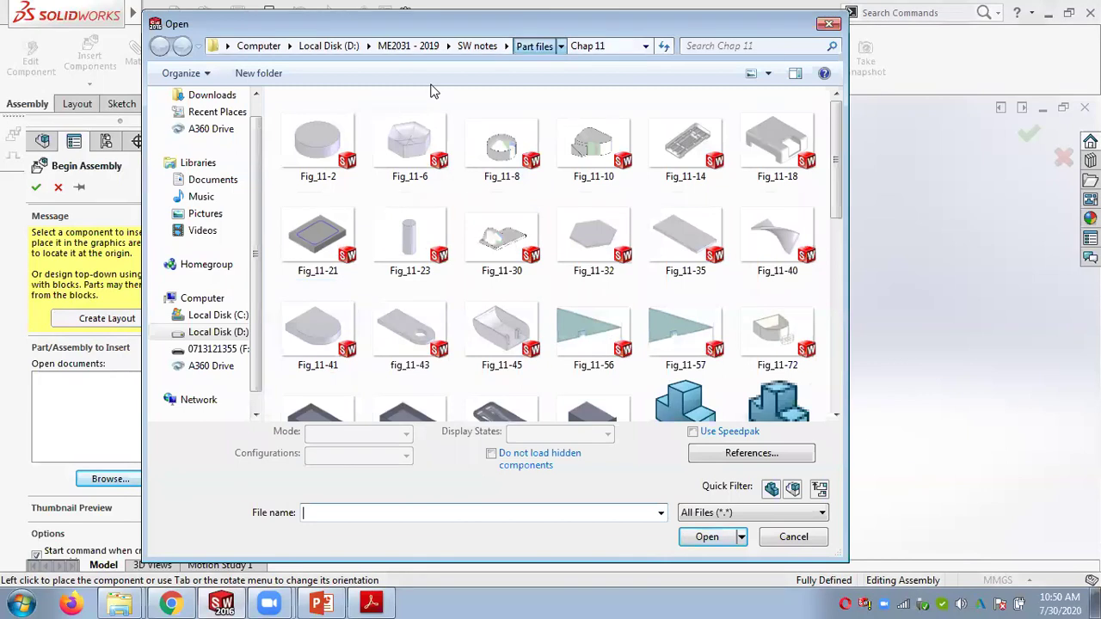
left_click(331, 225)
left_click(332, 225)
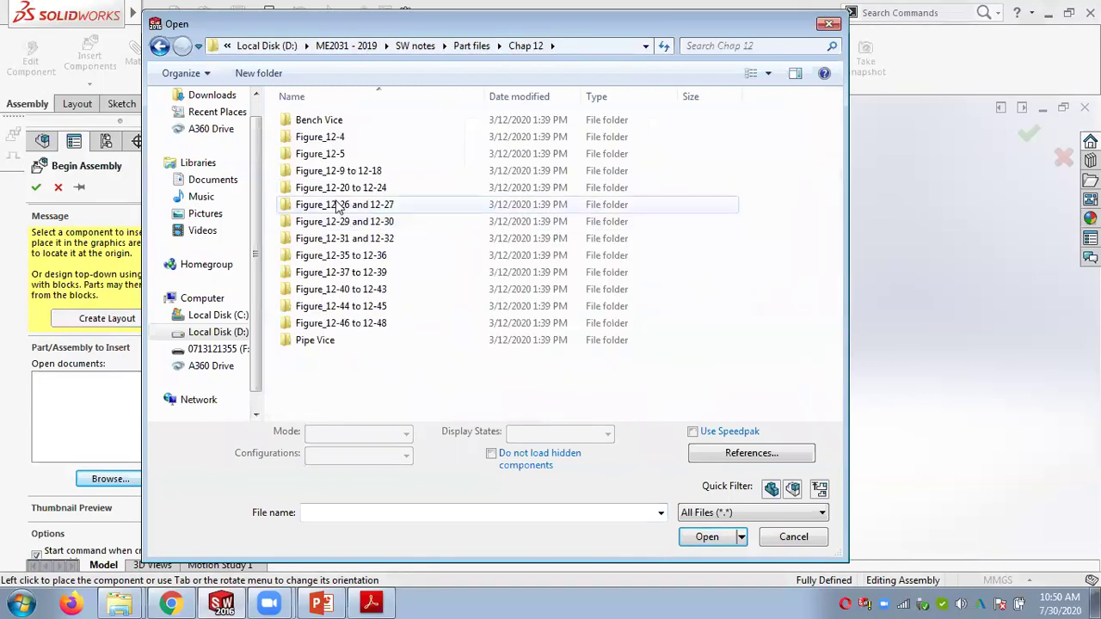
double_click(341, 172)
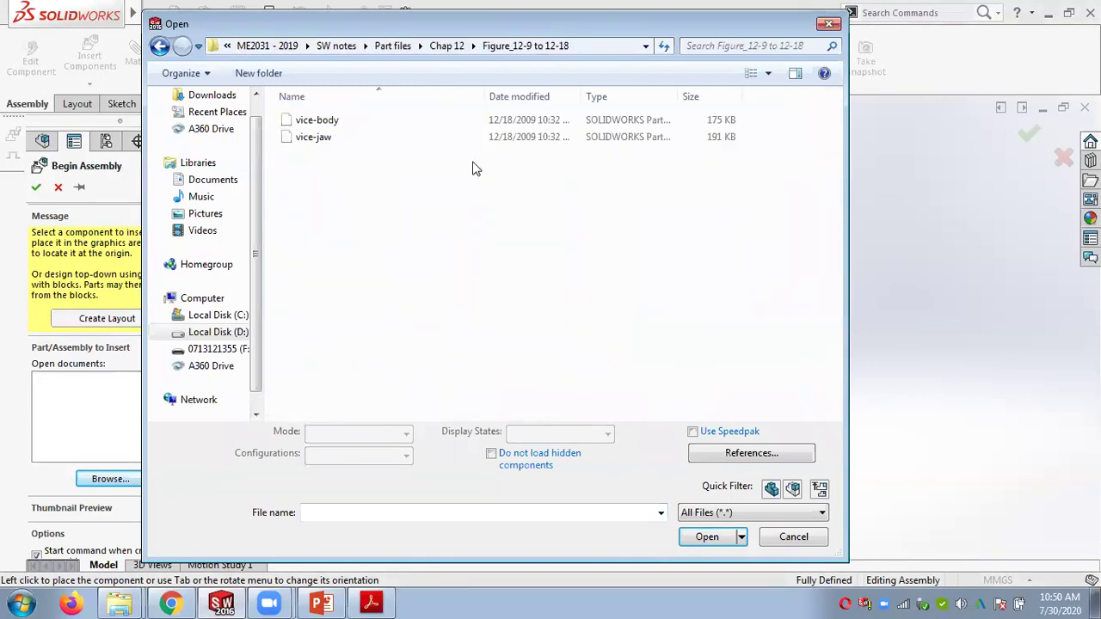
left_click(338, 122)
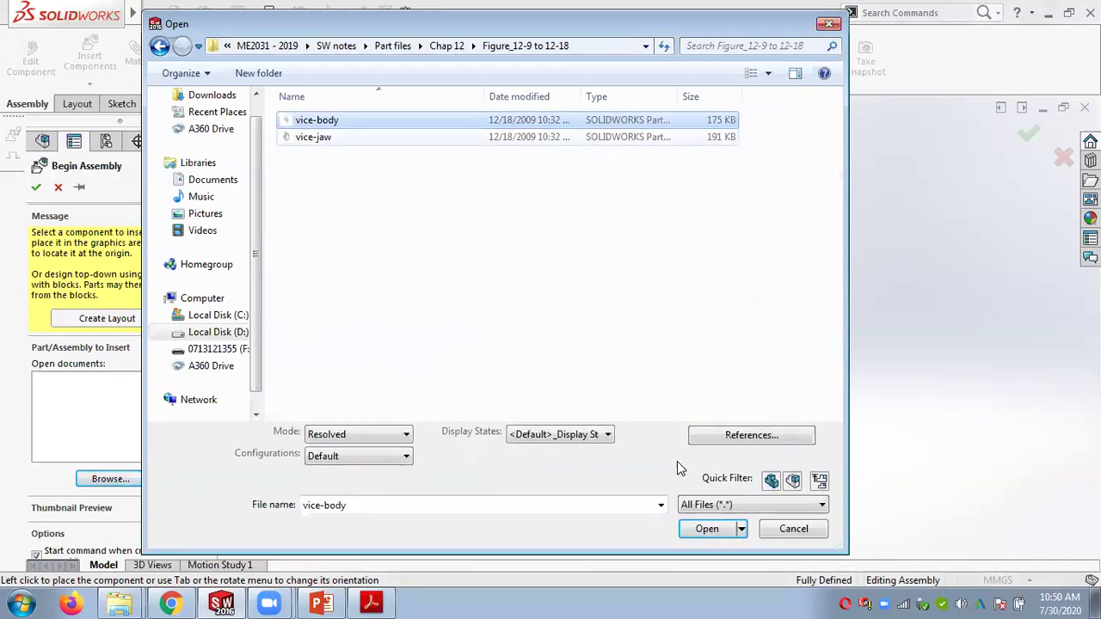
left_click(707, 529)
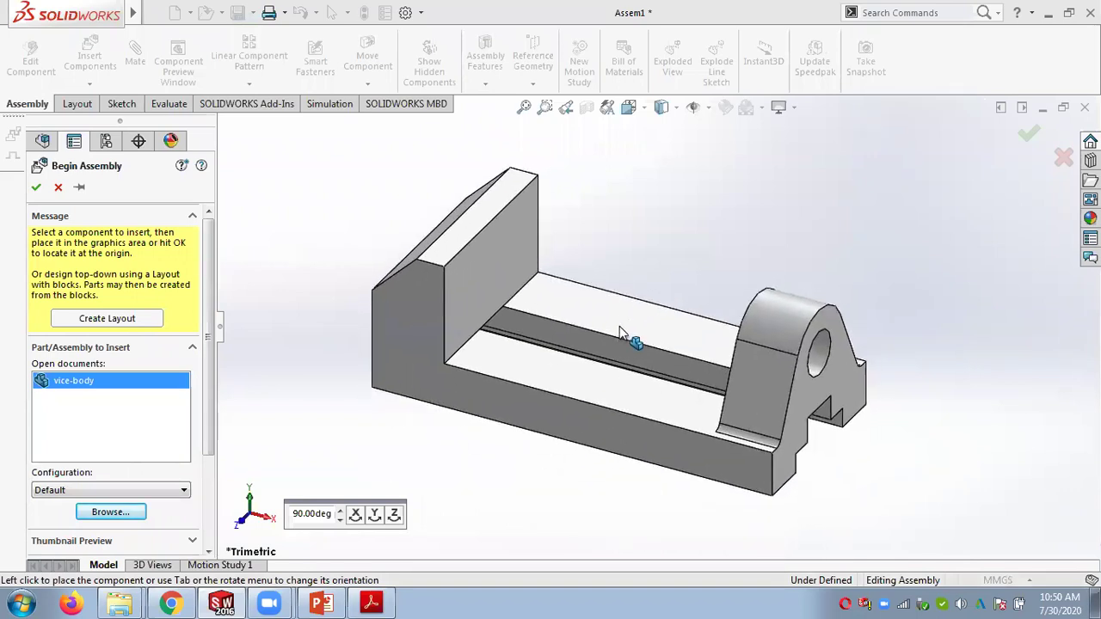
left_click(619, 326)
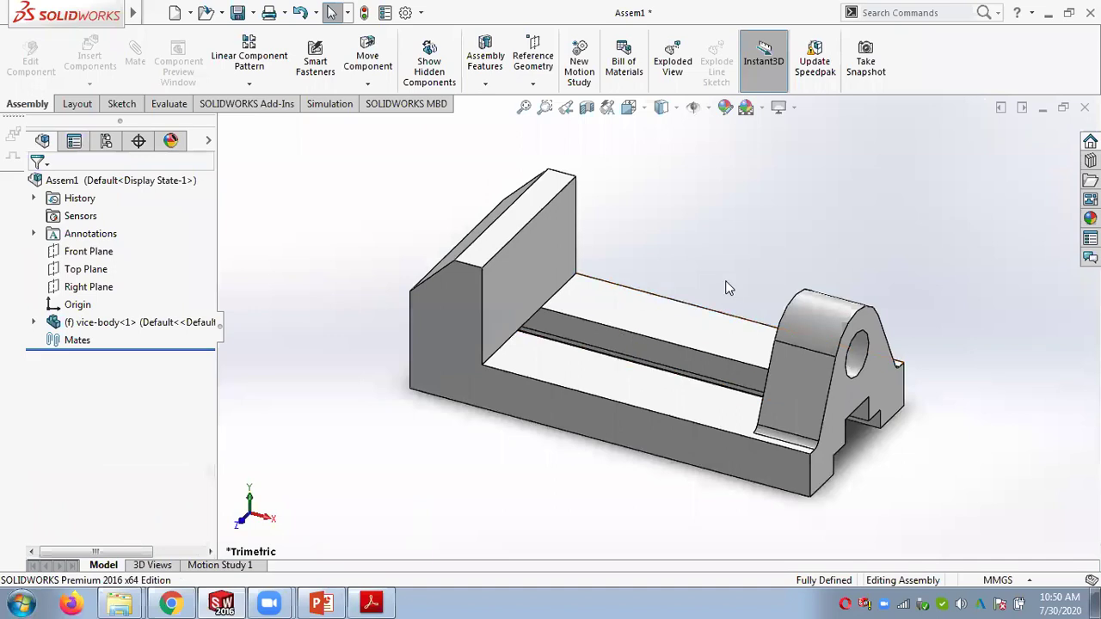
scroll(658, 328, "up", 2)
scroll(748, 273, "down", 2)
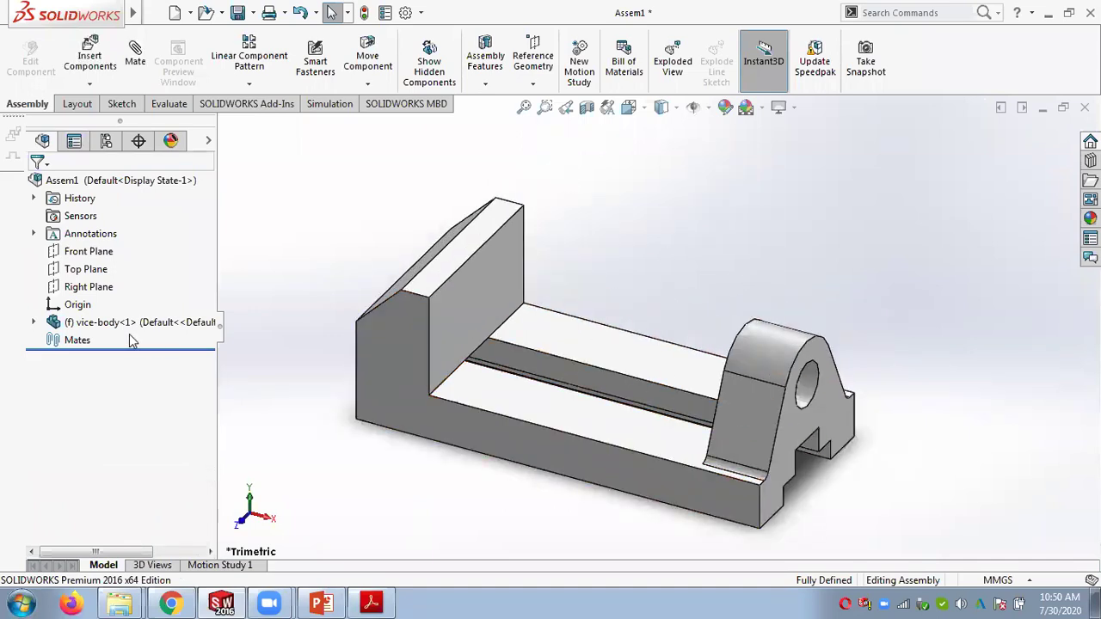
left_click(33, 320)
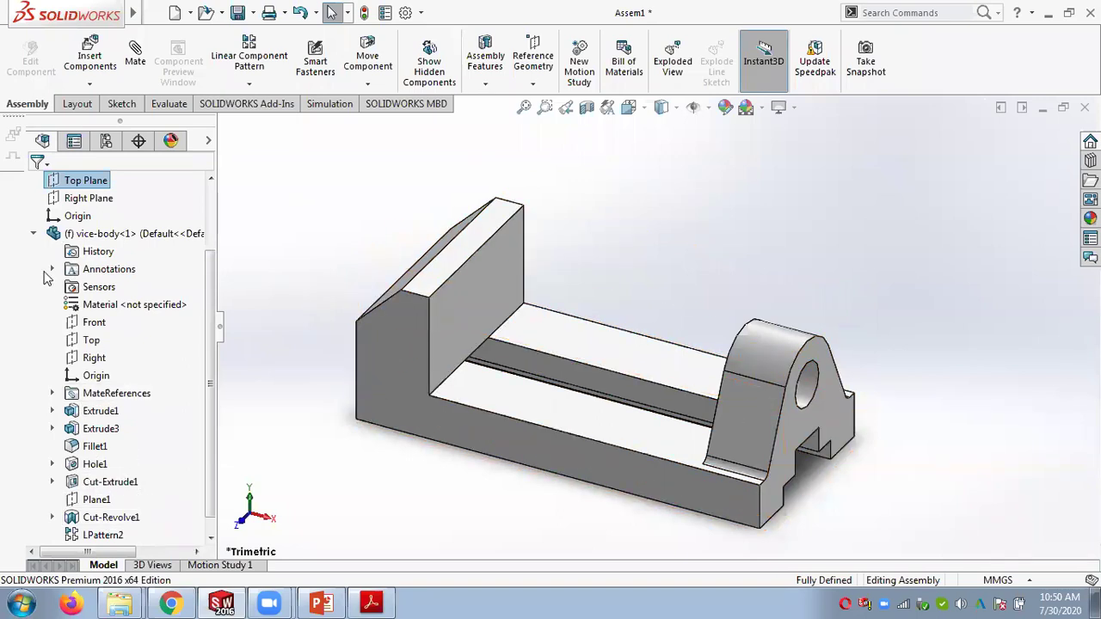
left_click(35, 235)
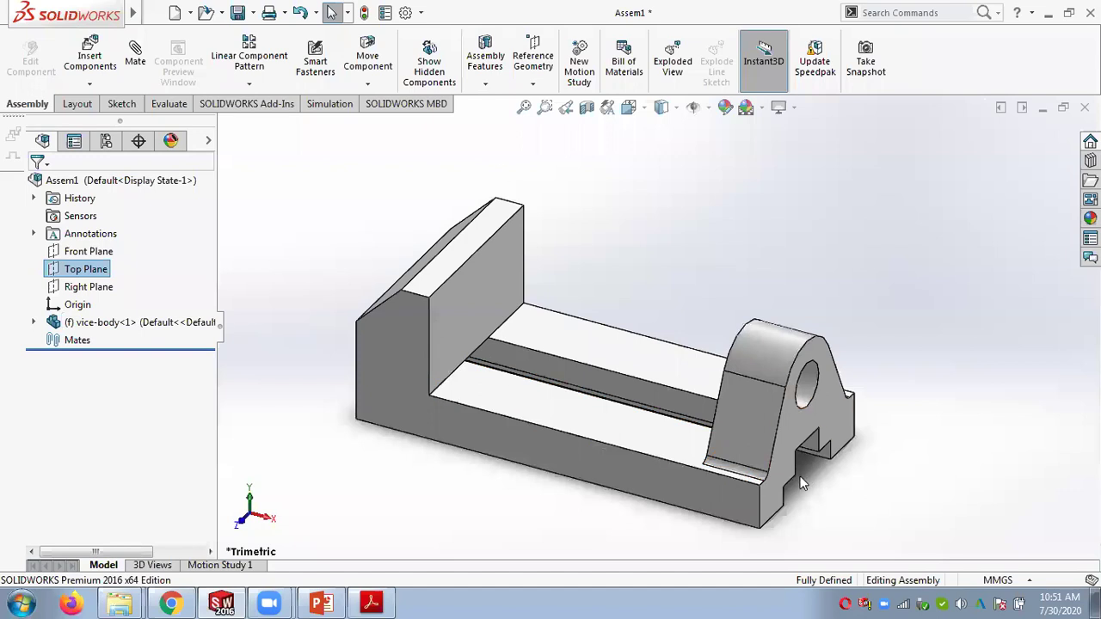
middle_click_drag(548, 423, 393, 398)
middle_click_drag(583, 424, 537, 450)
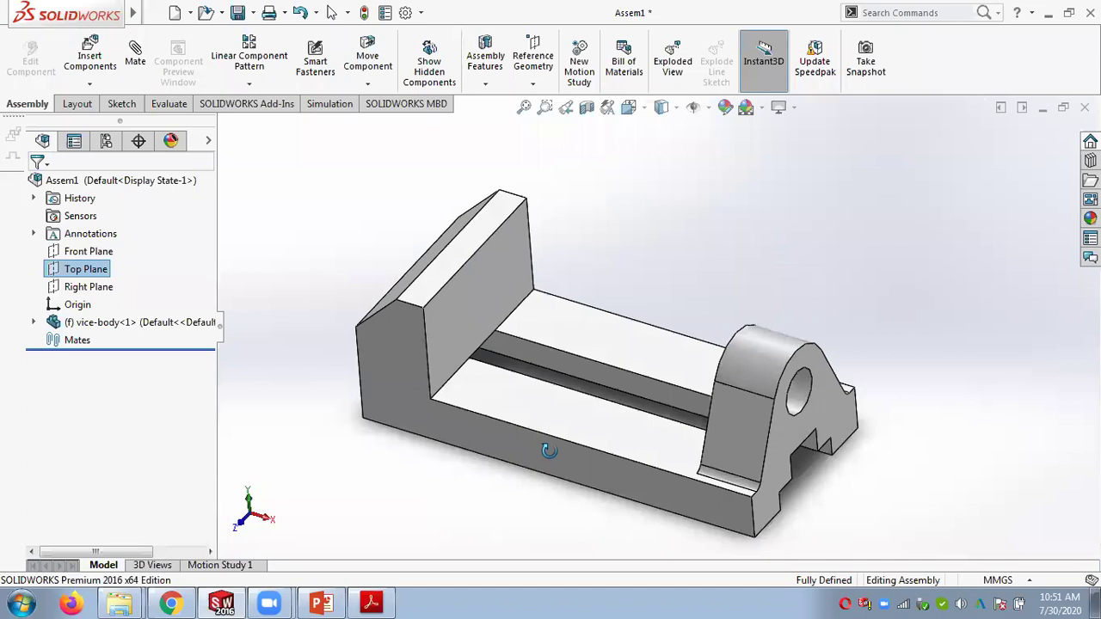
middle_click_drag(683, 312, 719, 277)
middle_click_drag(618, 361, 332, 286)
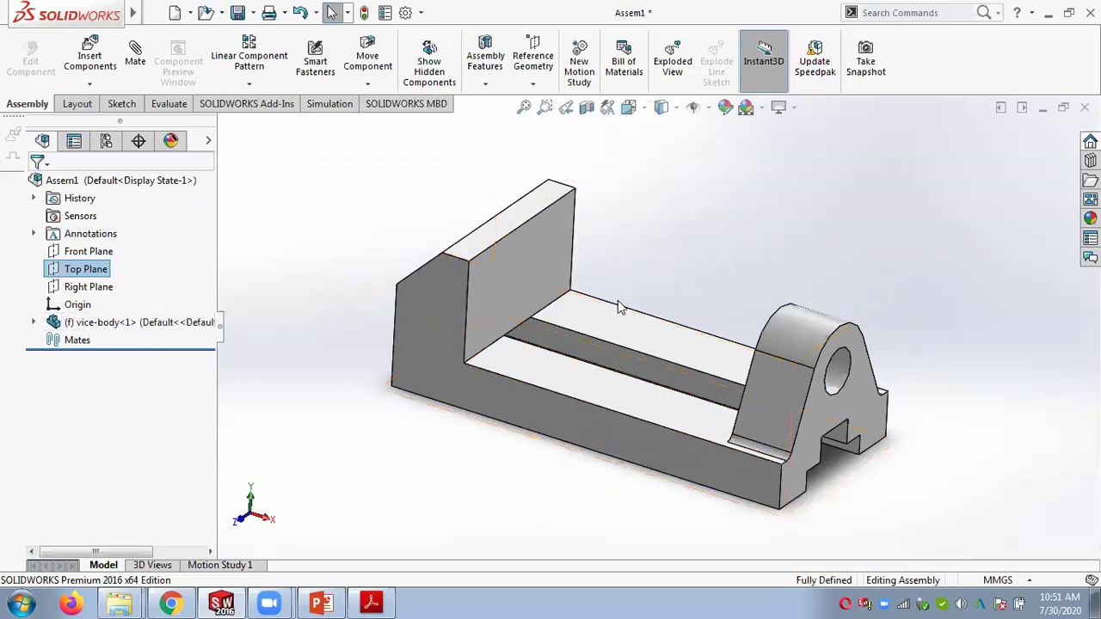
mouse_move(492, 396)
middle_mouse_down()
mouse_move(503, 312)
mouse_move(485, 373)
mouse_move(495, 381)
middle_mouse_up()
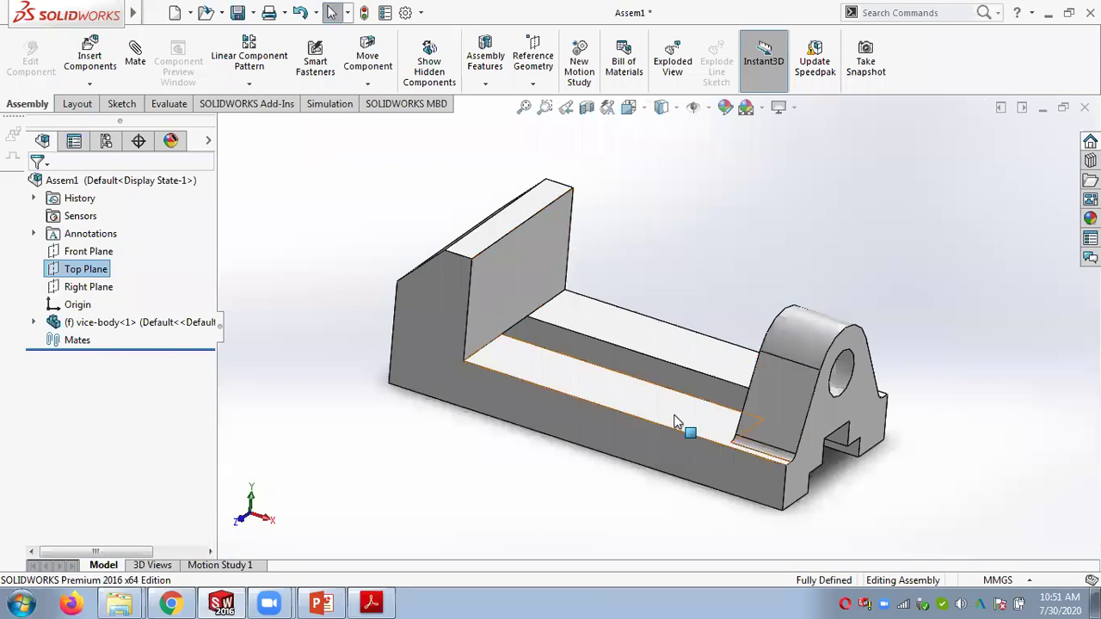
middle_click_drag(676, 424, 525, 437)
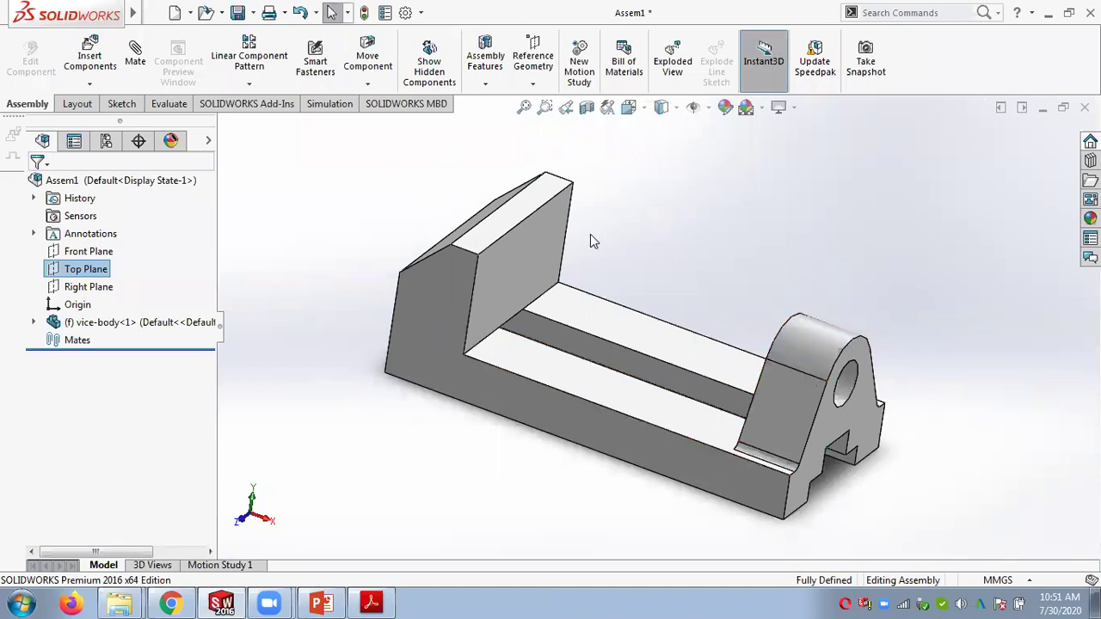
middle_click_drag(619, 310, 628, 274)
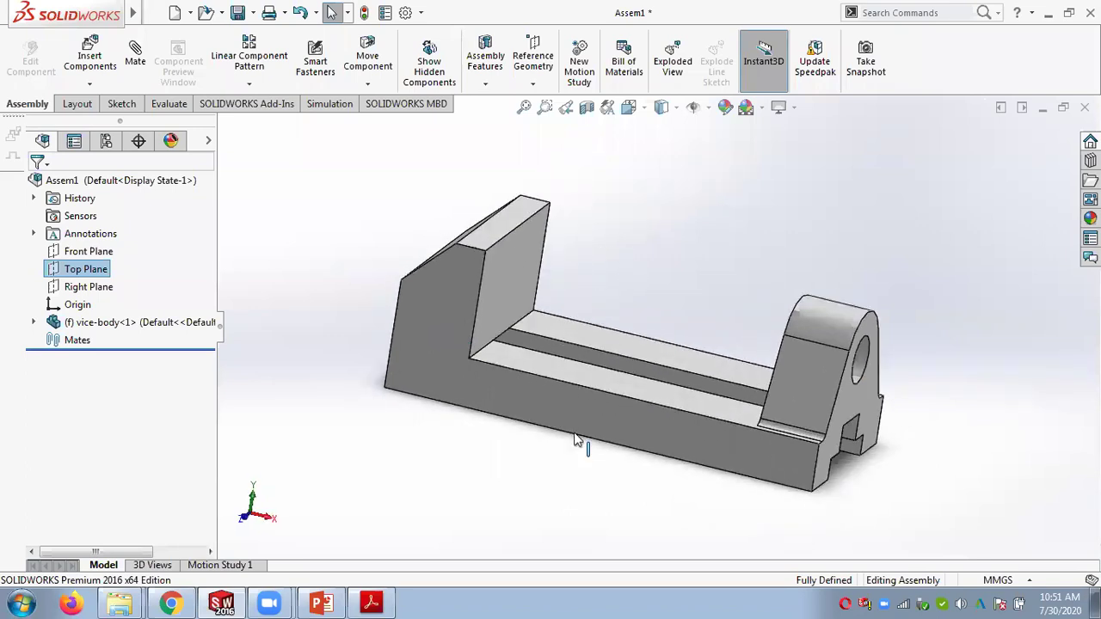
middle_click_drag(577, 441, 578, 472)
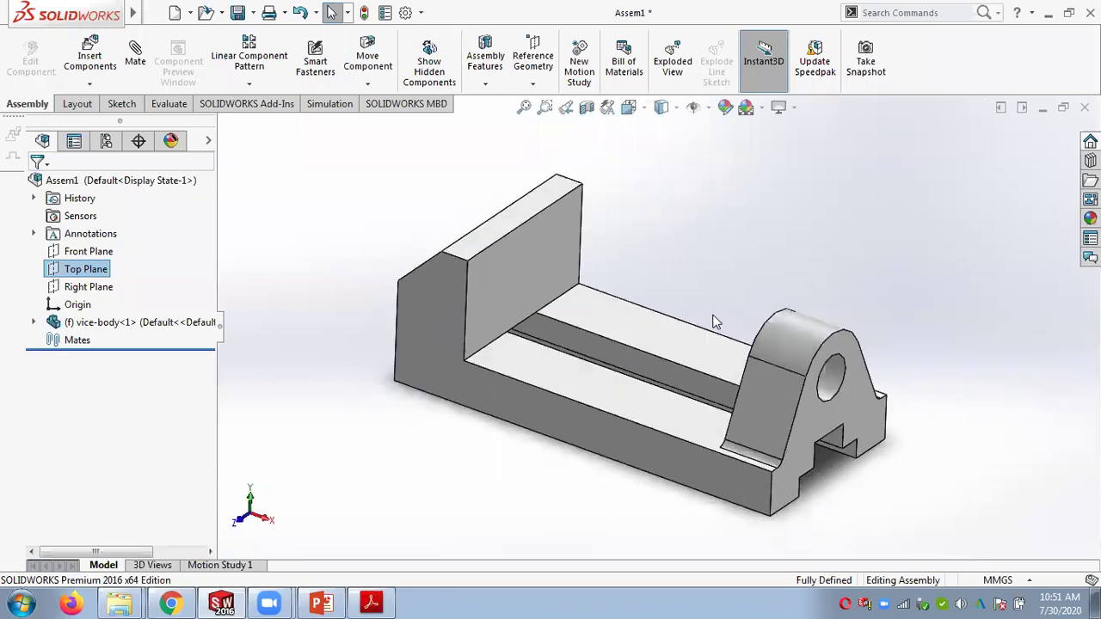
right_click(72, 323)
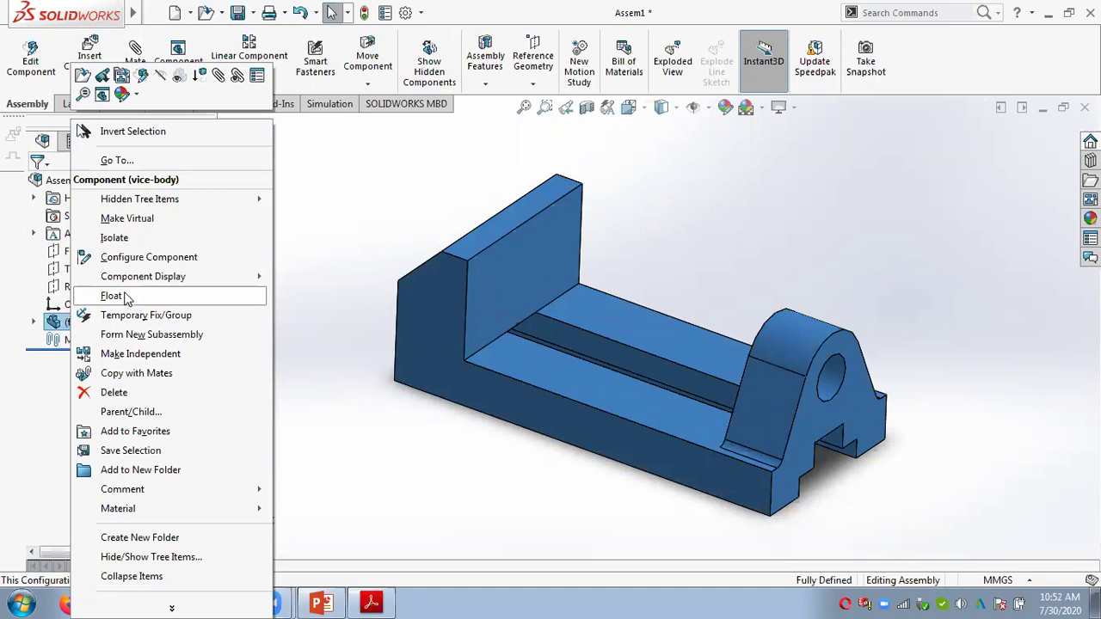
left_click(359, 253)
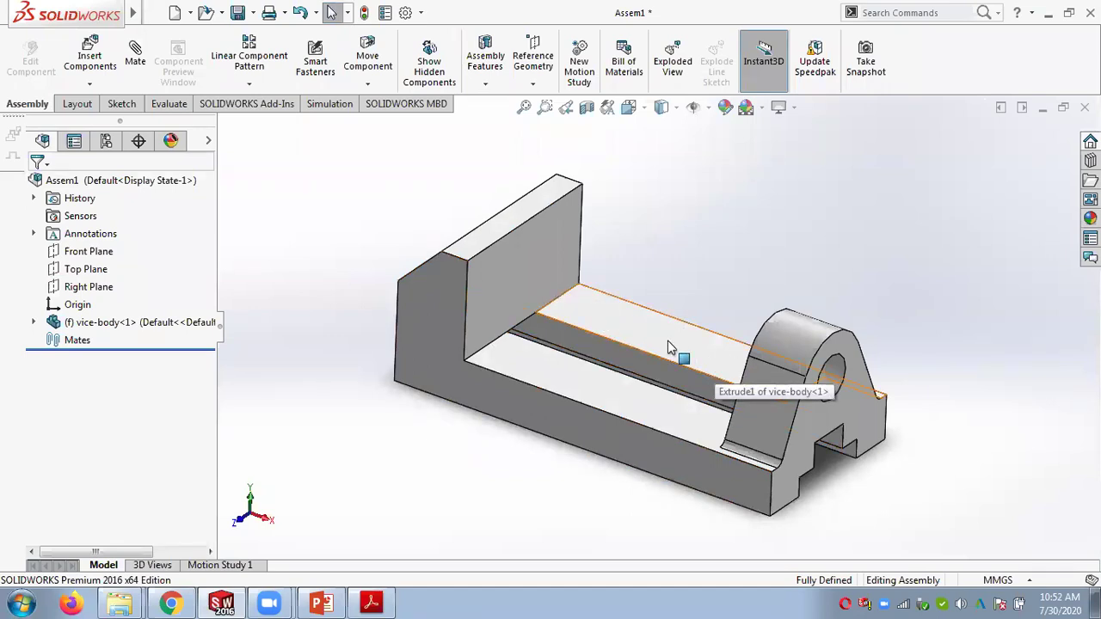
Step: Check slide 12 on concentric mate face selection and aligned/anti-aligned results, then return to SOLIDWORKS
left_click(320, 603)
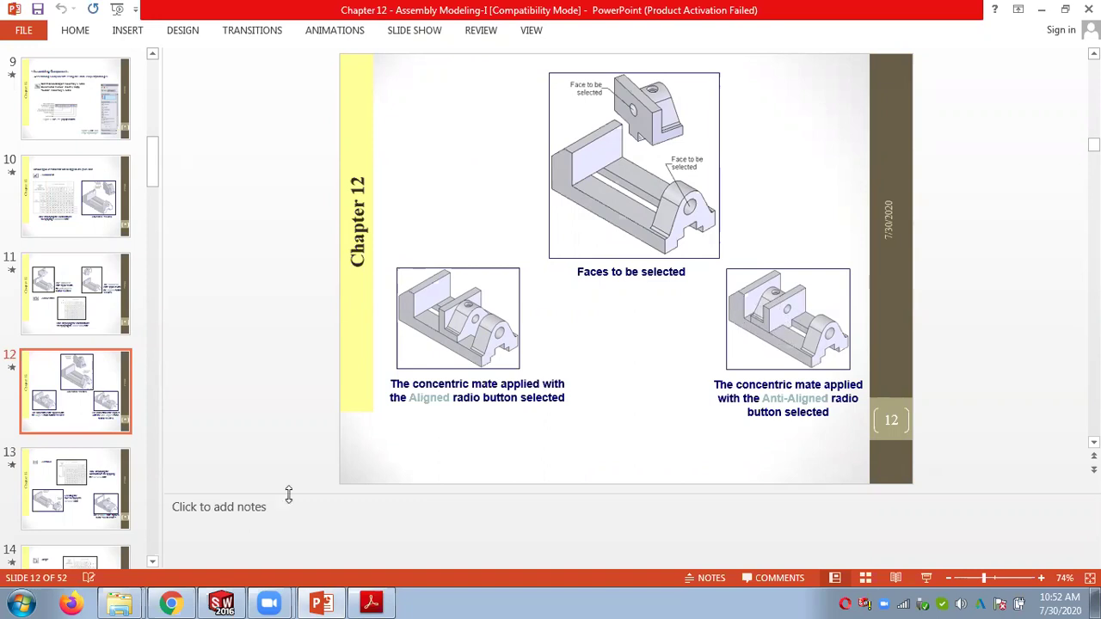
left_click(222, 602)
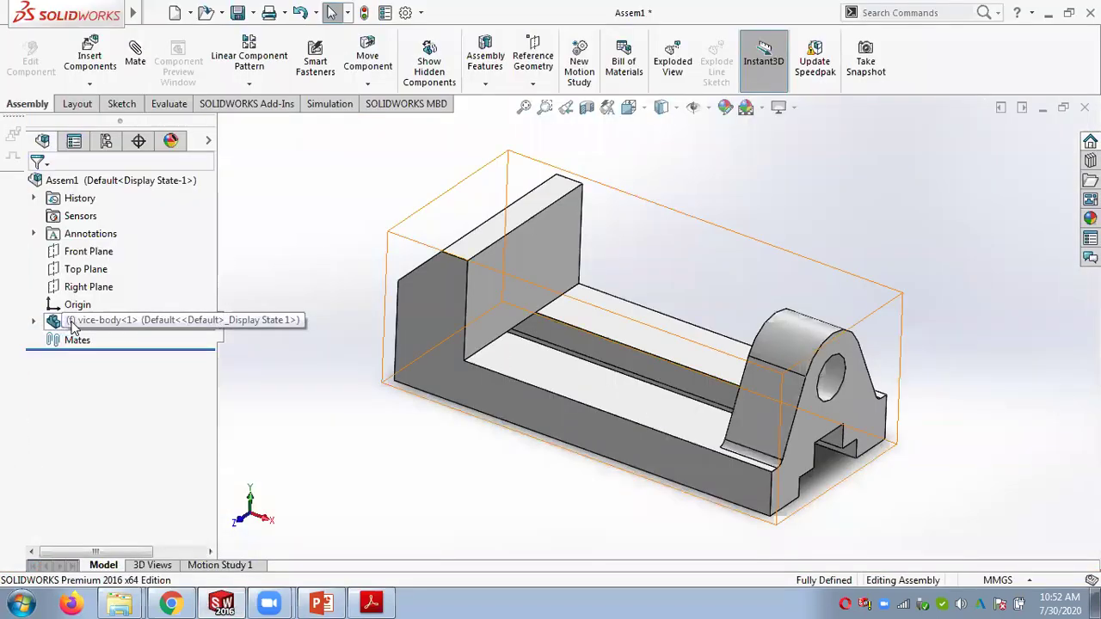
Step: Close the current assembly without saving and start a new assembly document
scroll(348, 182, "down", 3)
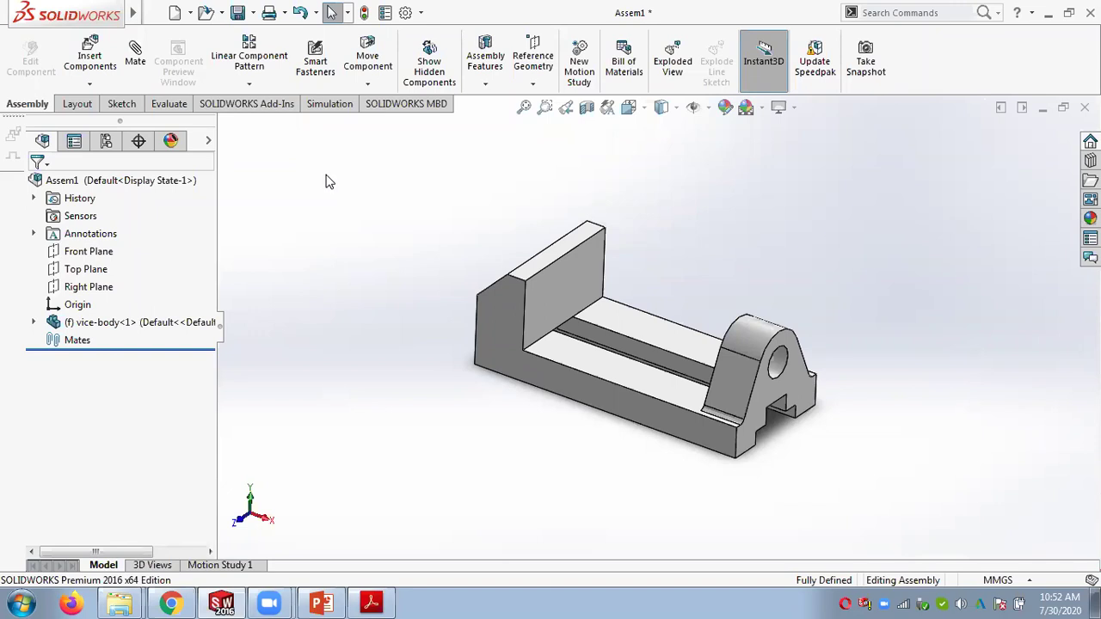
left_click(1082, 107)
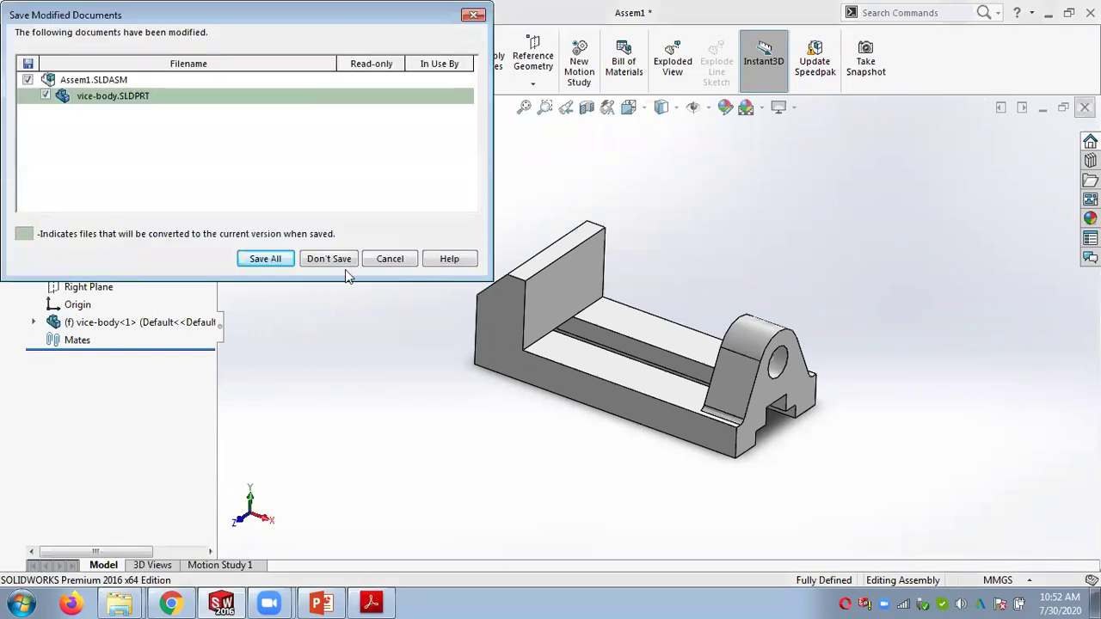
left_click(329, 256)
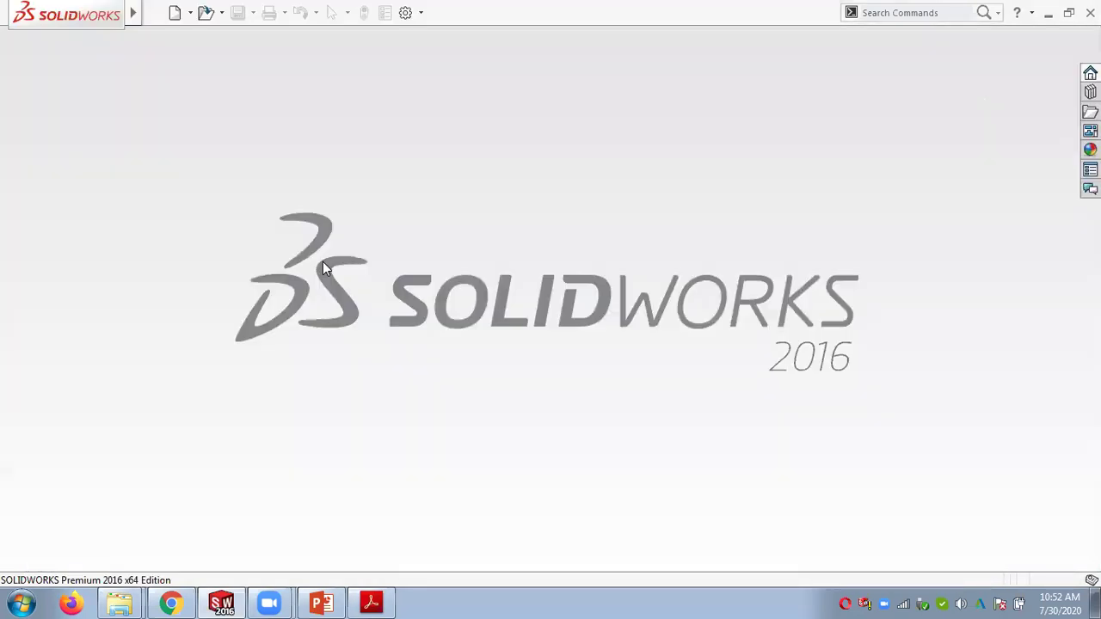
left_click(191, 12)
left_click(198, 33)
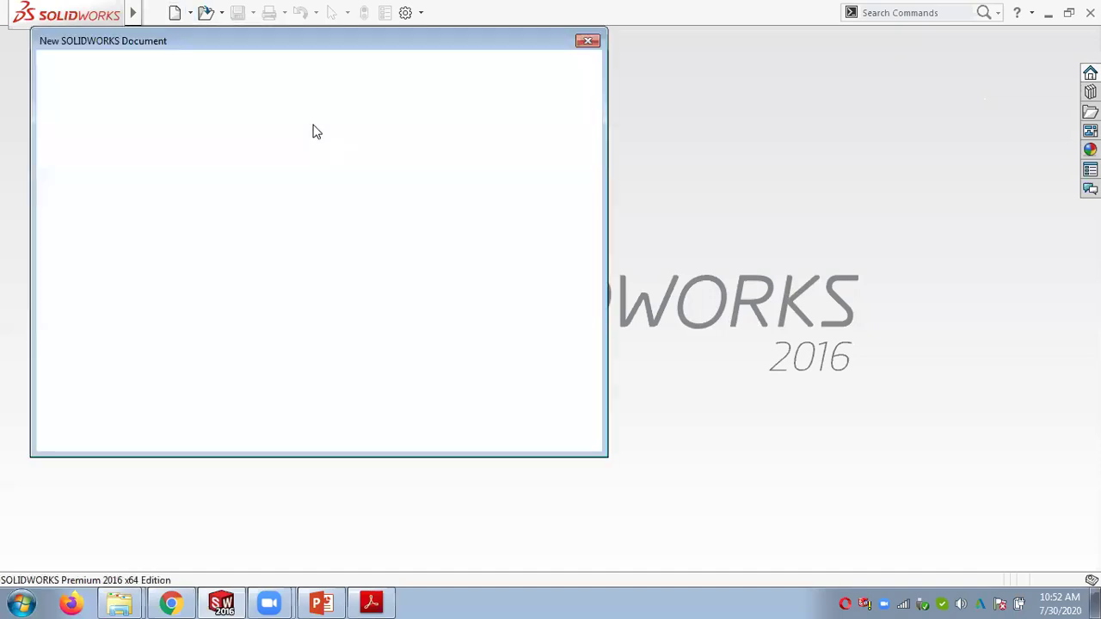
double_click(317, 219)
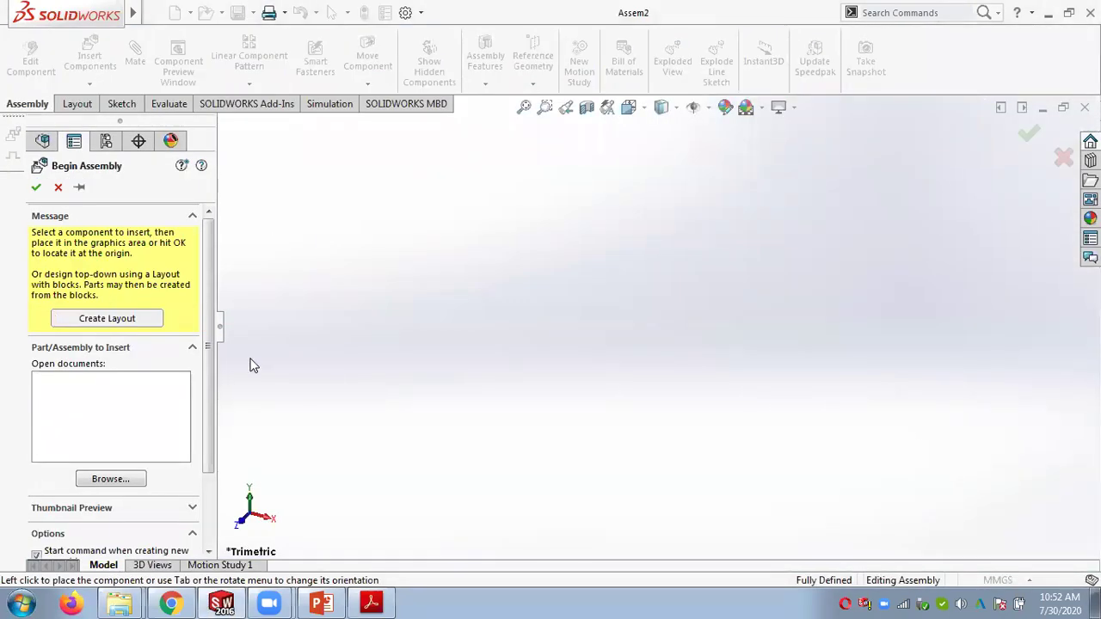
Step: Insert the vice-body part and place it at the assembly origin
left_click(120, 479)
left_click(344, 121)
left_click(703, 530)
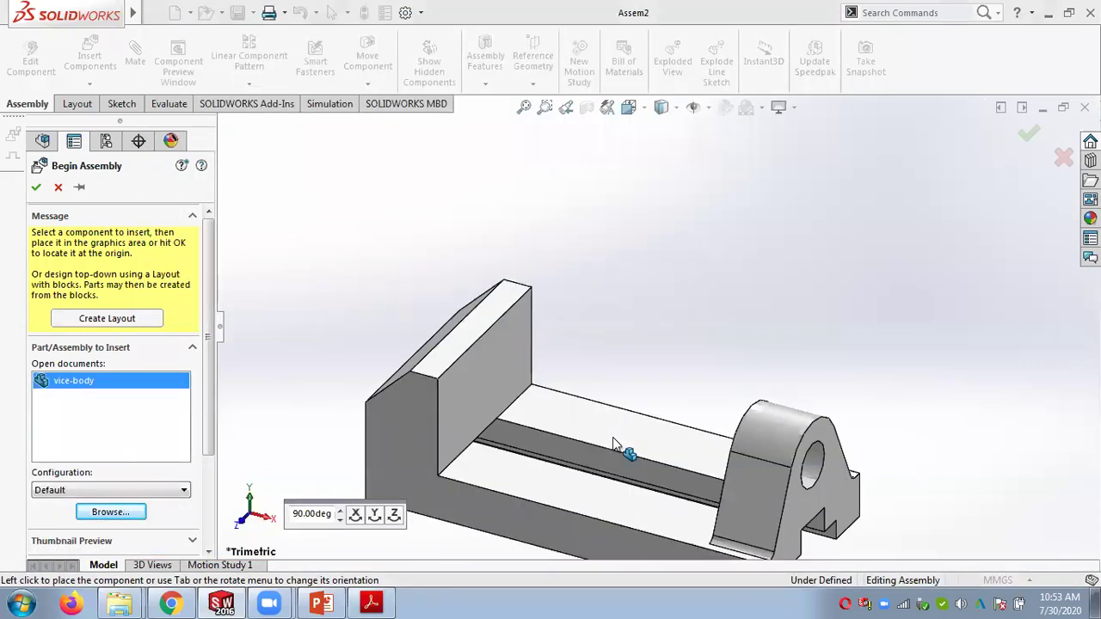
left_click(612, 439)
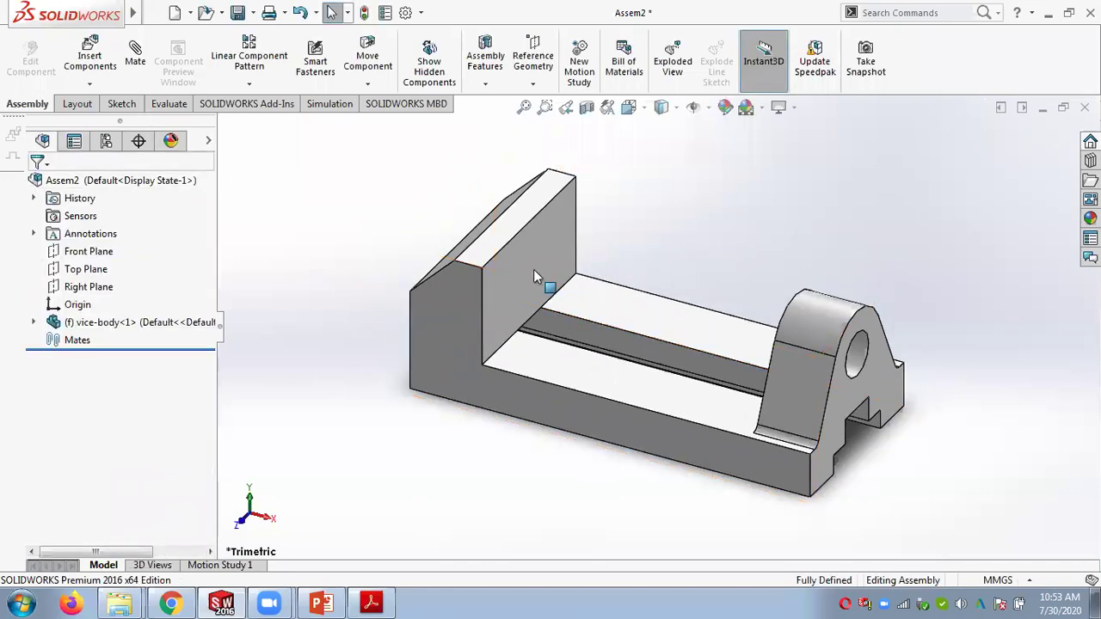
left_click(91, 85)
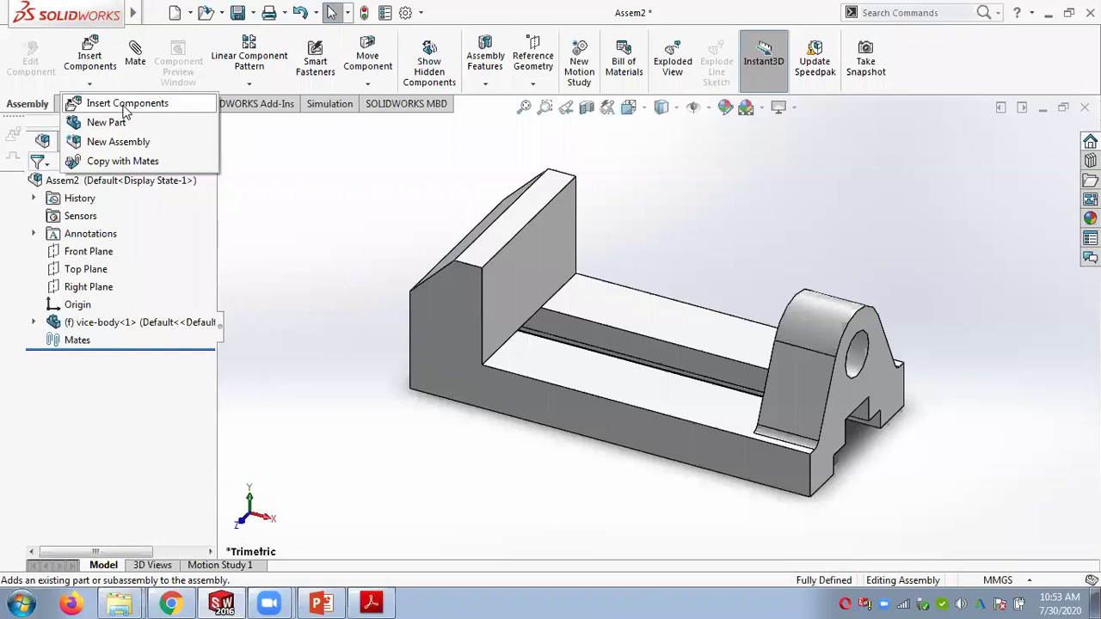
Step: Insert the vice-jaw part from disk and drop it into the vice-body's slot
left_click(126, 105)
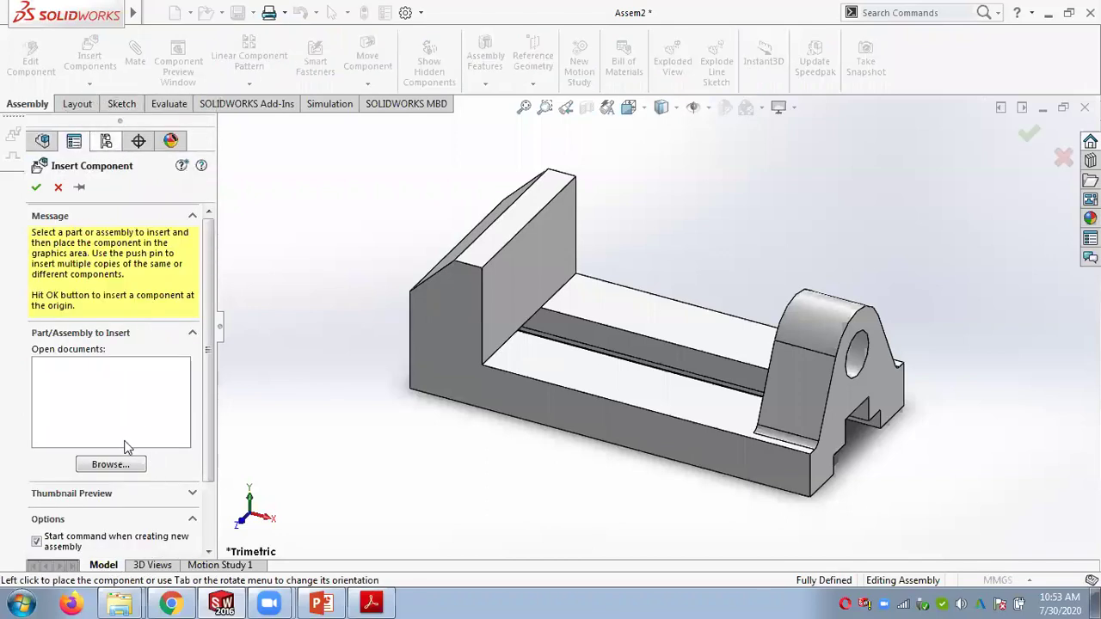
left_click(138, 469)
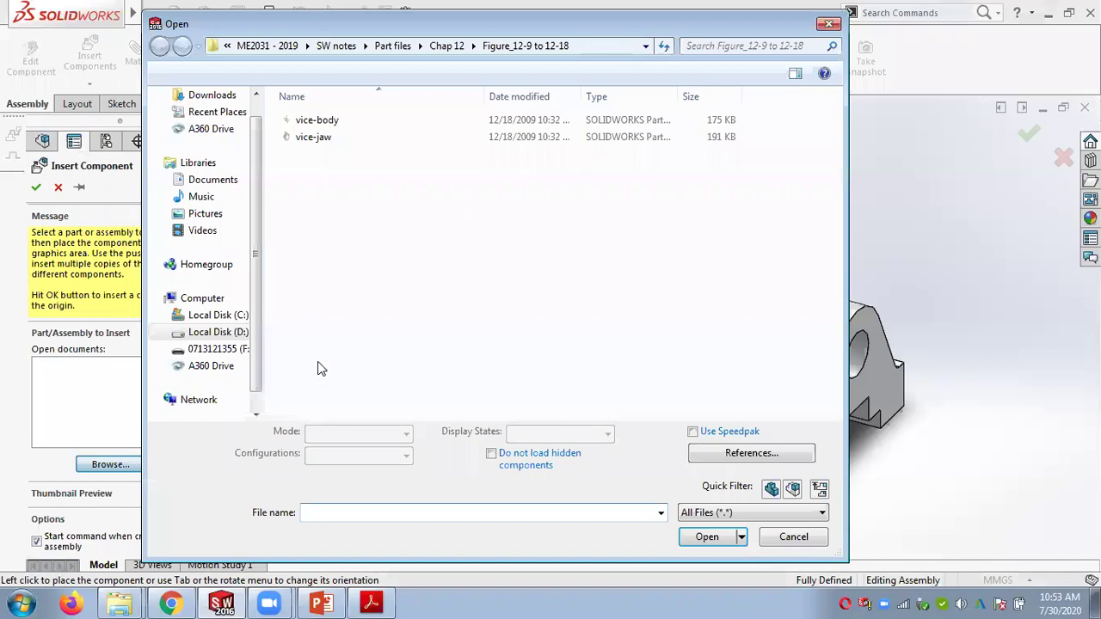
left_click(314, 137)
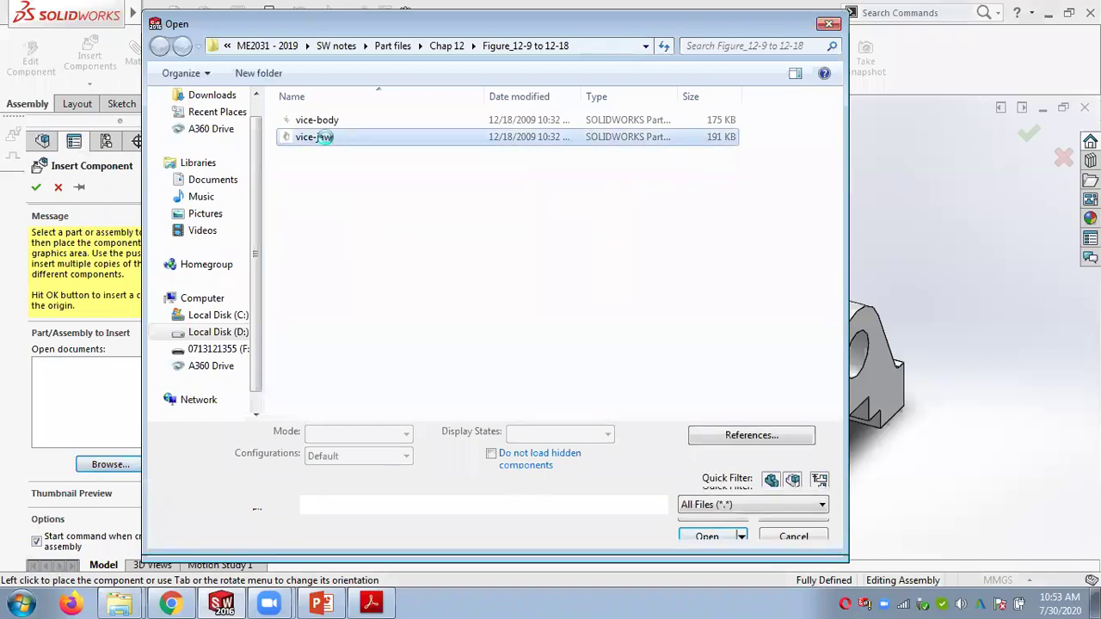
double_click(325, 140)
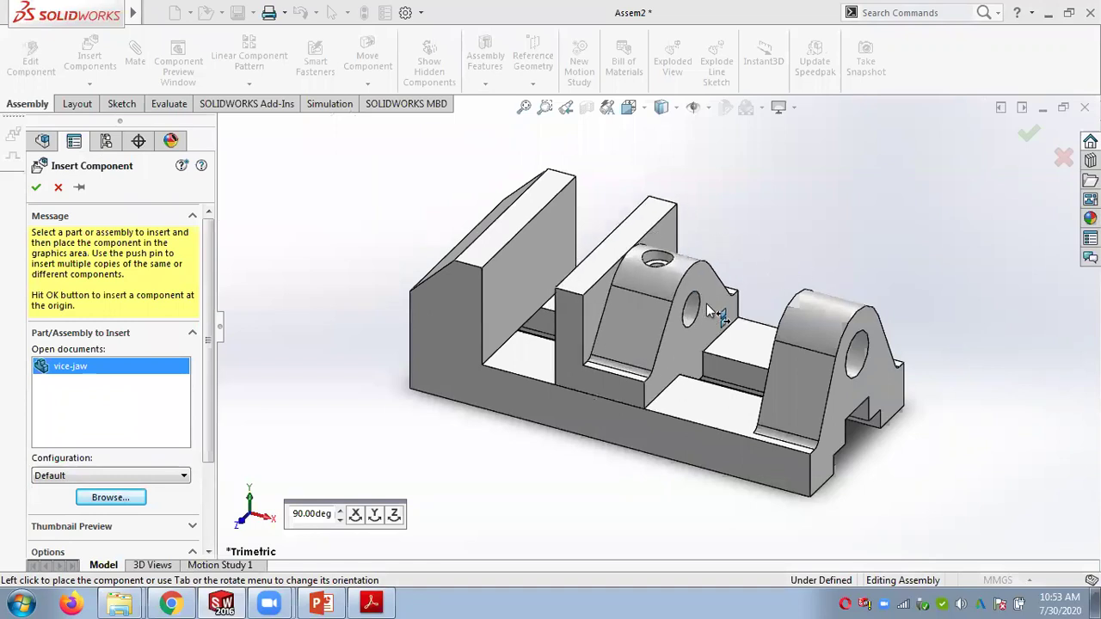
left_click(686, 350)
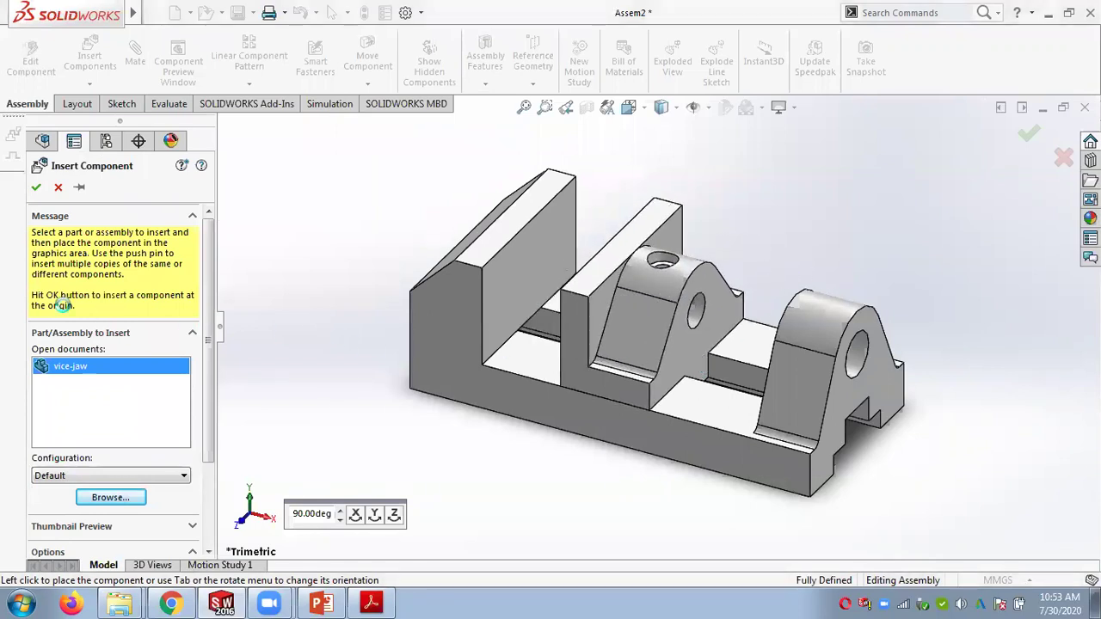
Step: Drag the vice-jaw along the vice-body's slot to test its movement
key("f")
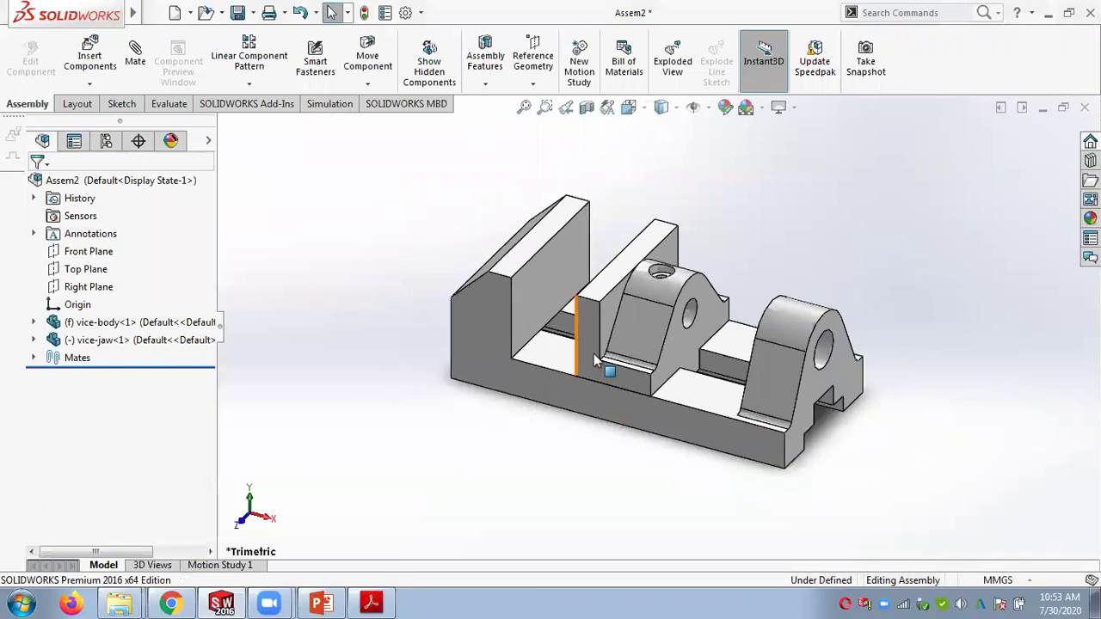
left_click_drag(597, 372, 677, 358)
key("Escape")
scroll(677, 357, "down", 2)
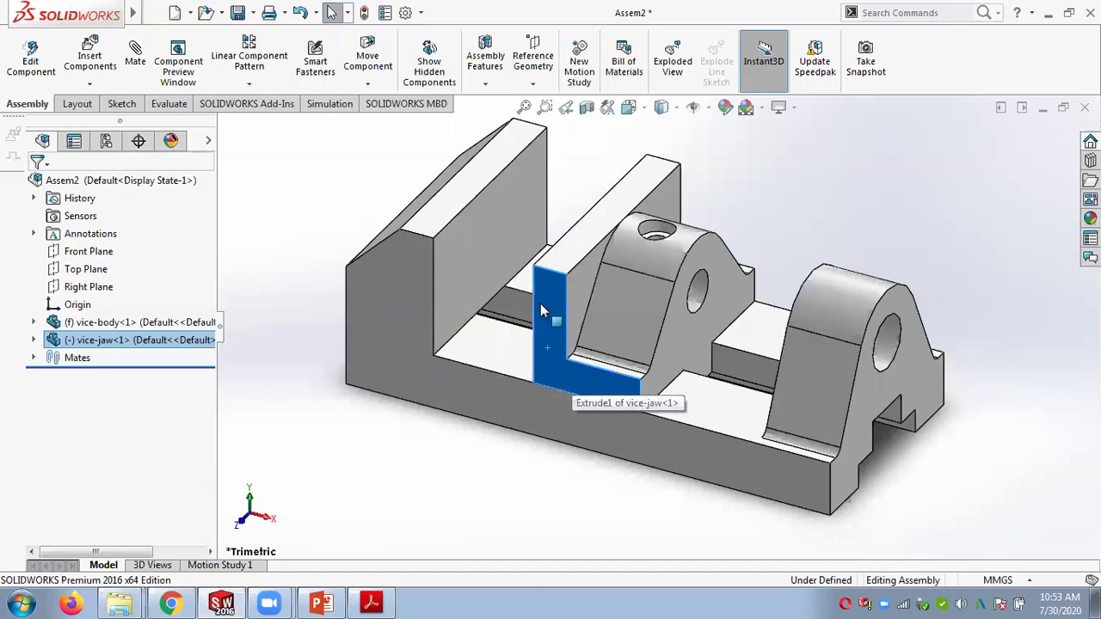
left_click(319, 210)
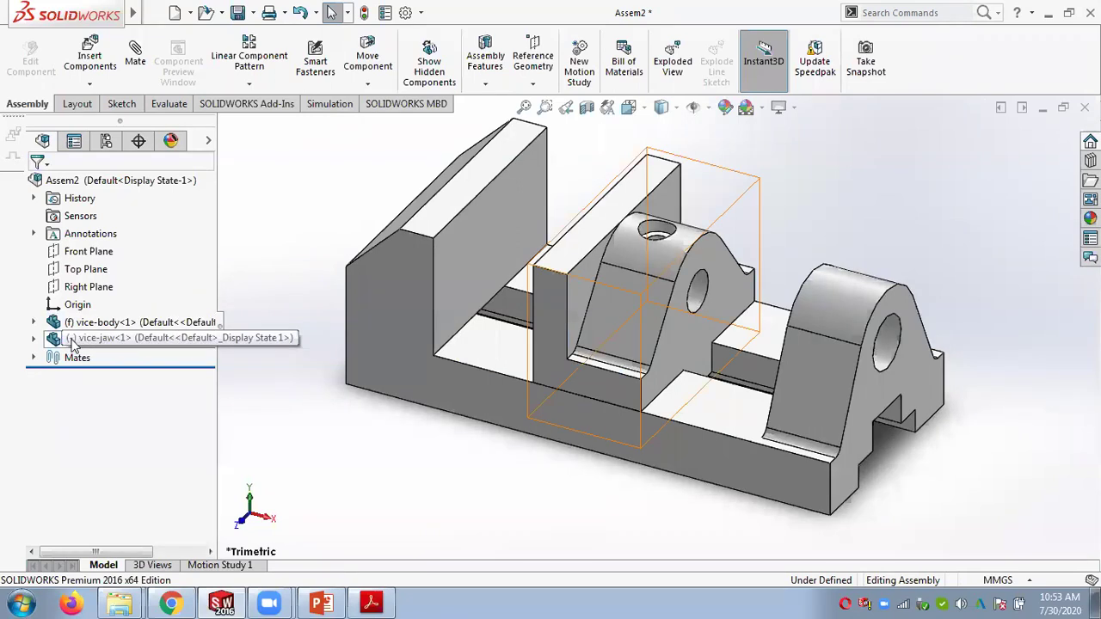
mouse_move(551, 339)
left_mouse_down()
mouse_move(528, 344)
mouse_move(585, 351)
mouse_move(770, 415)
mouse_move(478, 317)
mouse_move(646, 386)
mouse_move(570, 357)
mouse_move(555, 340)
left_mouse_up()
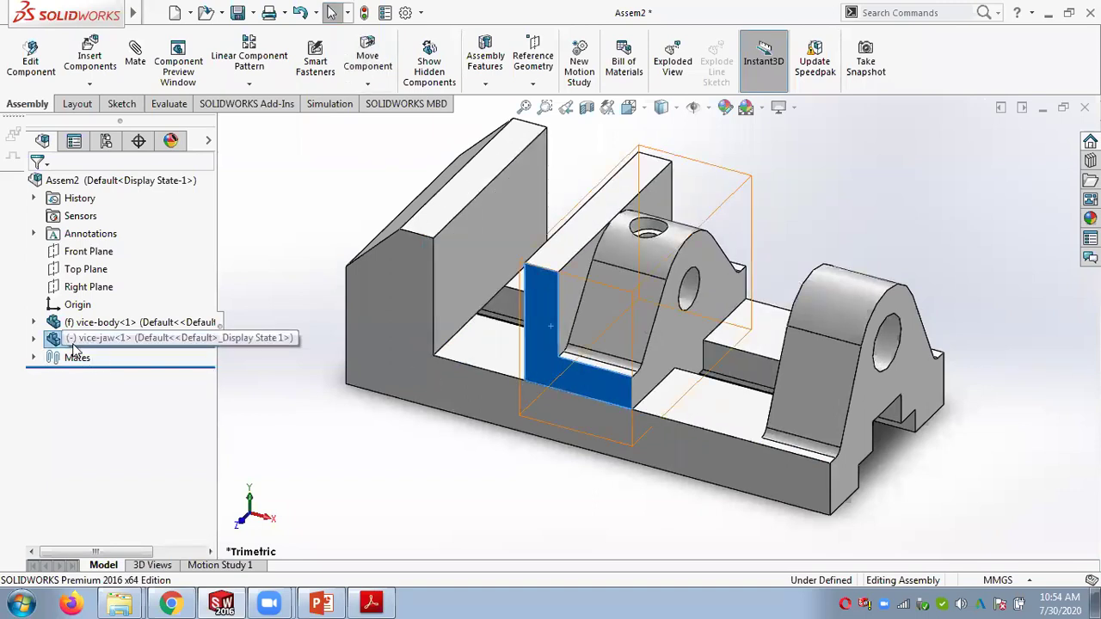
Step: Fix the vice-jaw and try moving it, then set both vice-jaw and vice-body to float
right_click(77, 340)
left_click(110, 296)
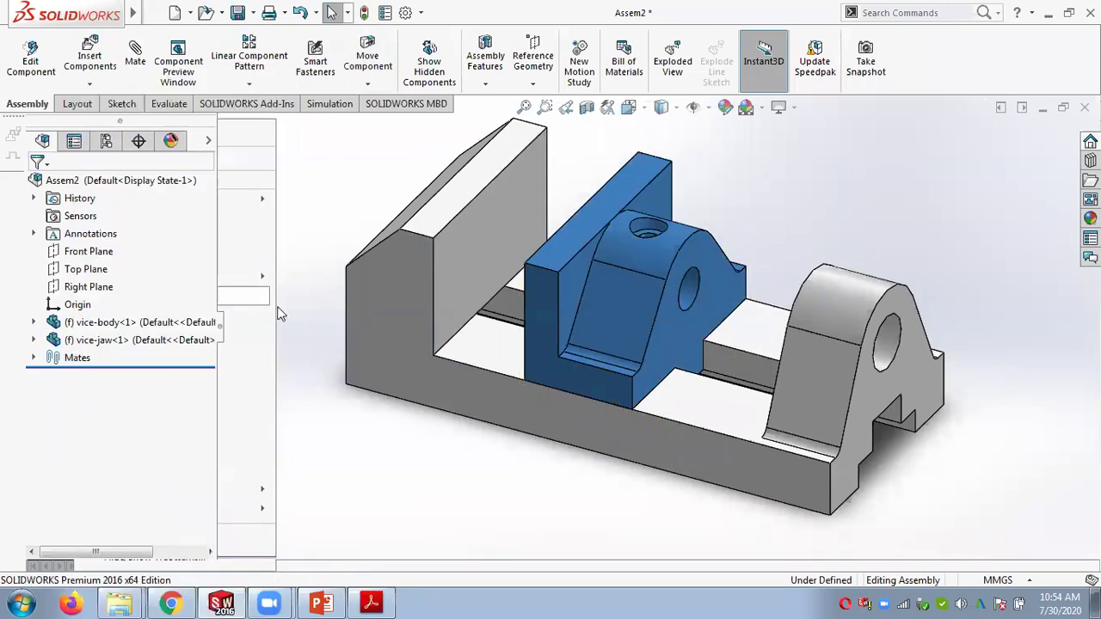
left_click_drag(544, 338, 555, 327)
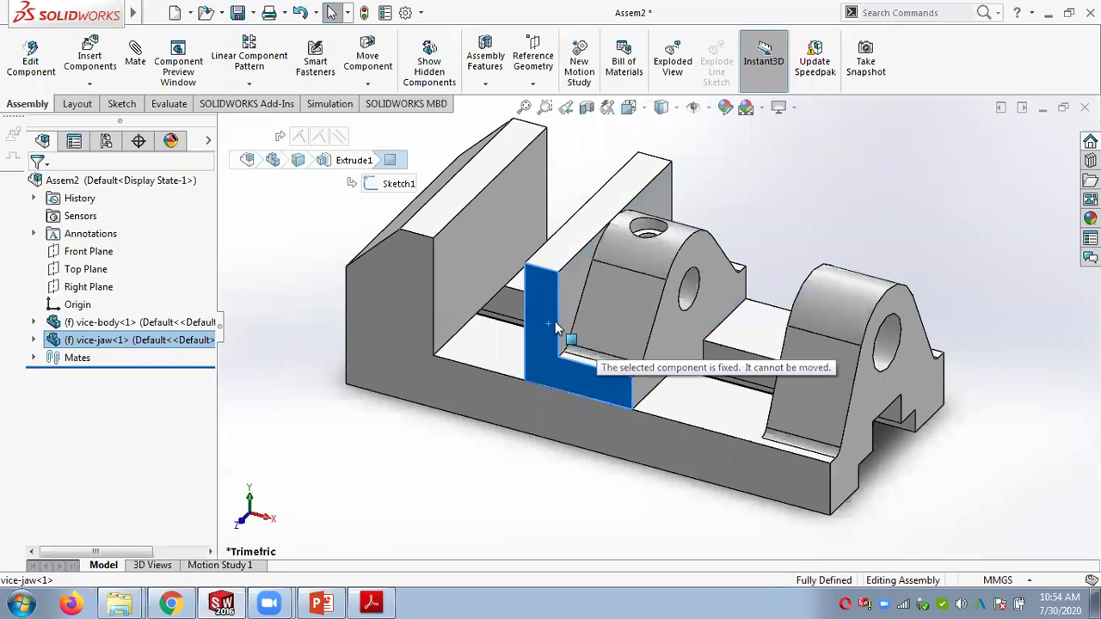
right_click(79, 343)
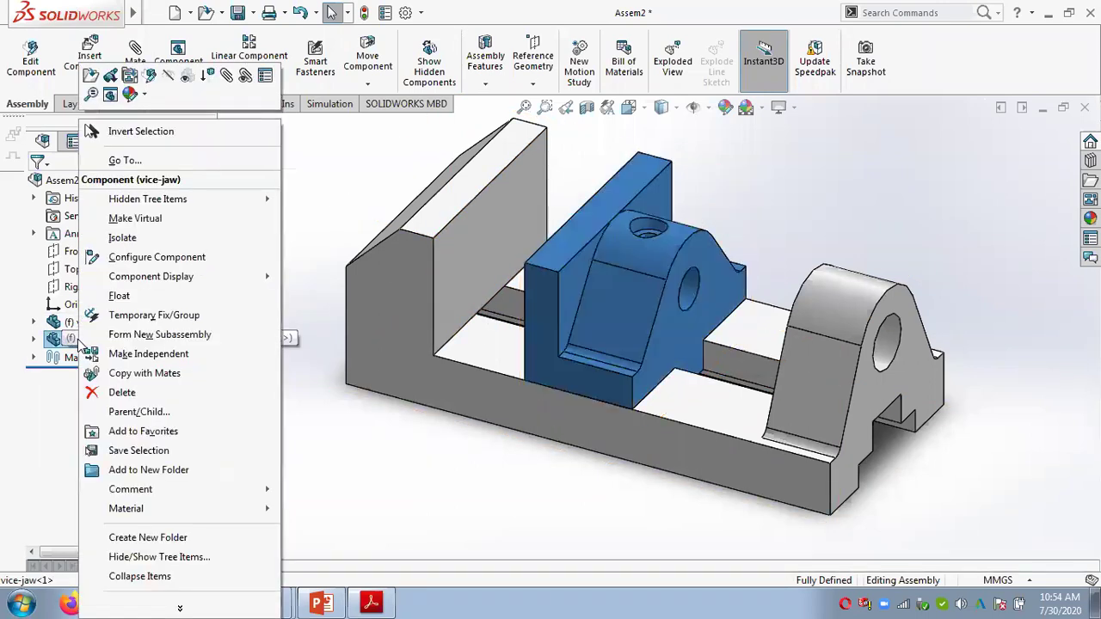
left_click(129, 301)
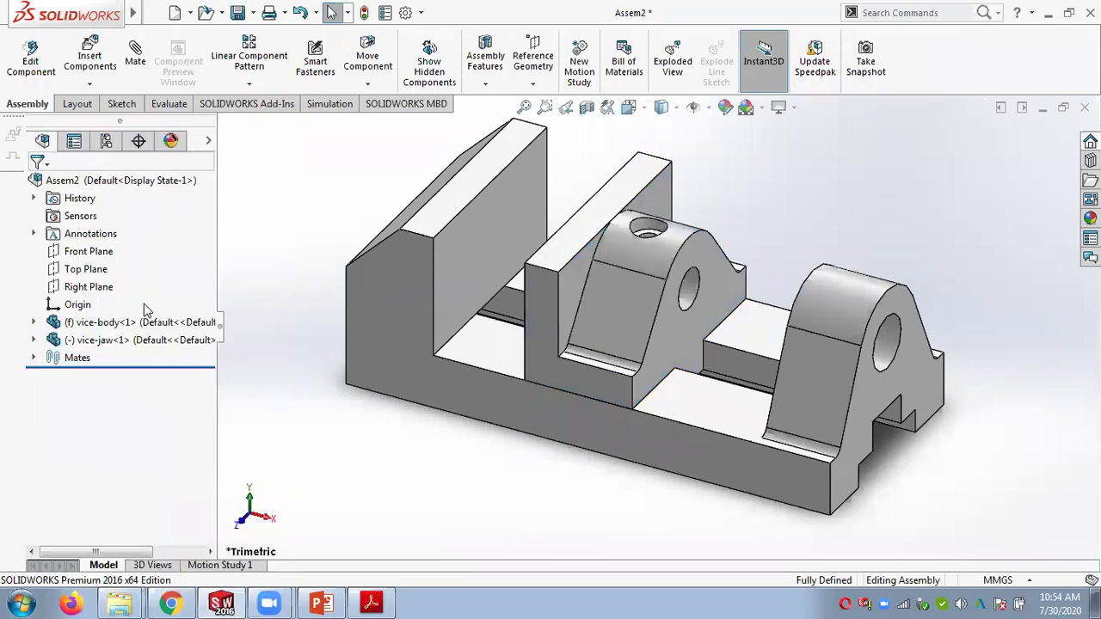
right_click(86, 325)
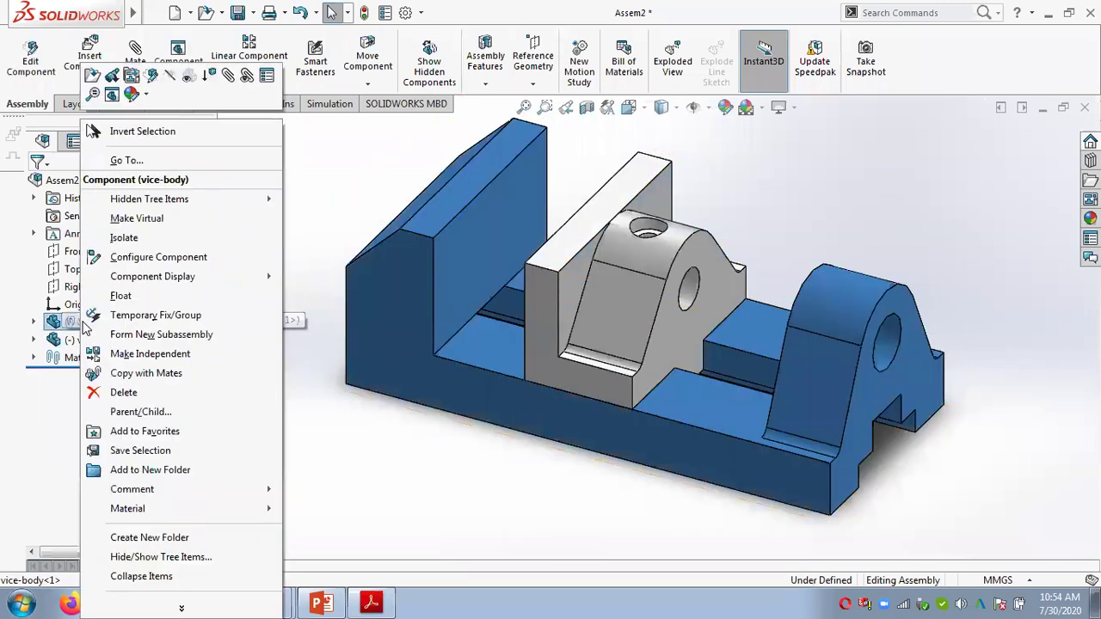
left_click(127, 297)
Step: Slide the vice-jaw to the slot's right end, then fix the vice-body again
left_click_drag(565, 379, 618, 384)
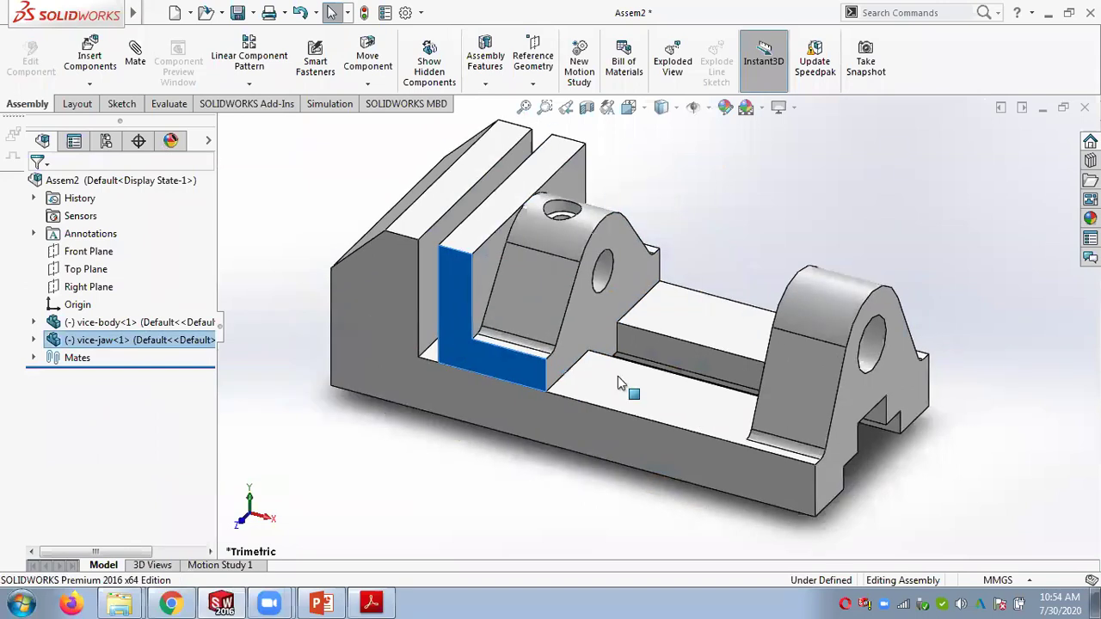
left_click_drag(608, 312, 418, 364)
key("Escape")
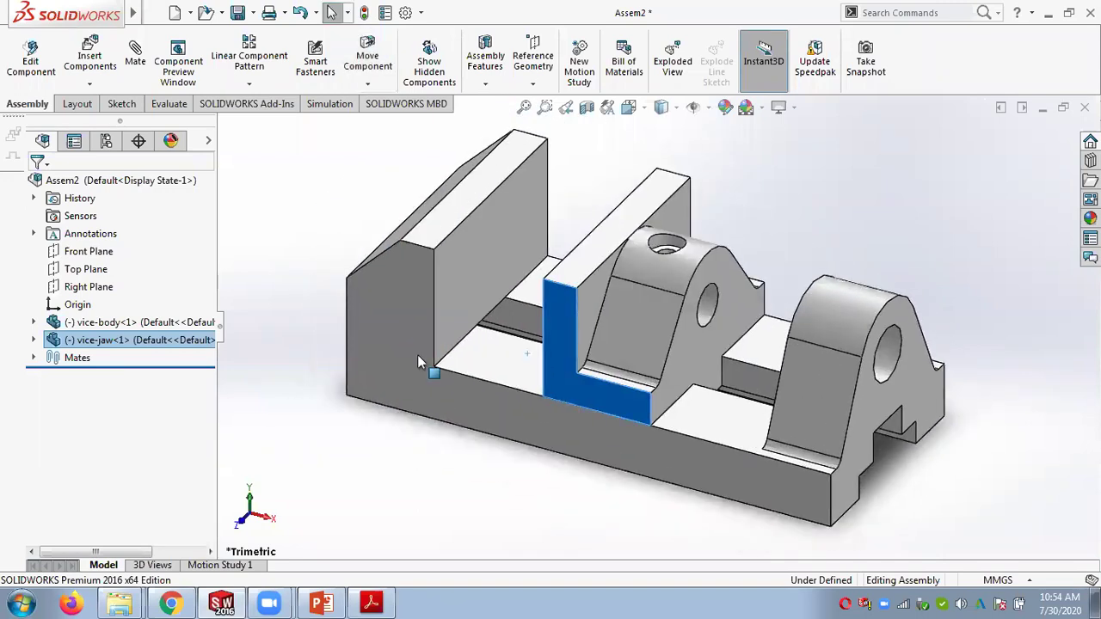
left_click(112, 326)
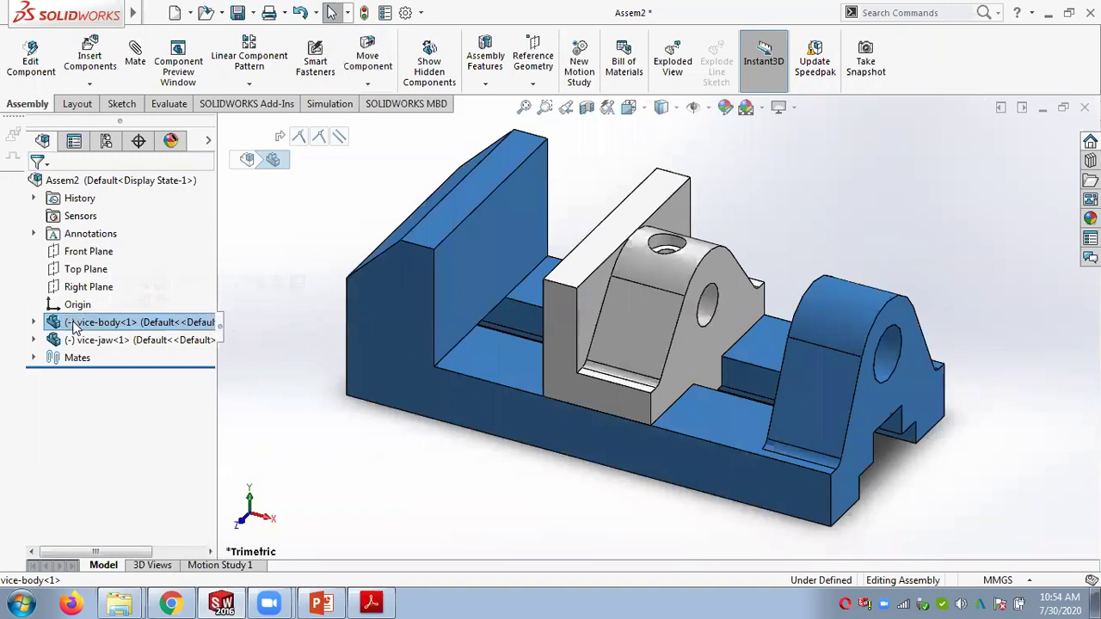
right_click(76, 324)
left_click(143, 313)
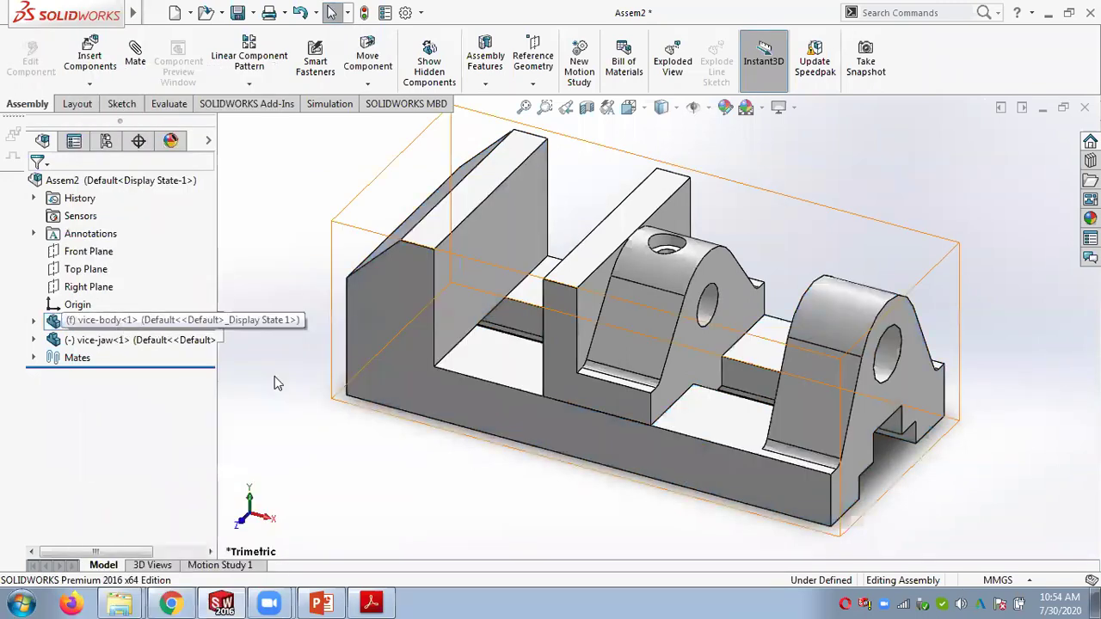
Step: Slide the vice-jaw right and list the mates Coincident11, Coincident21 and Parallel11
left_click_drag(561, 356, 693, 428)
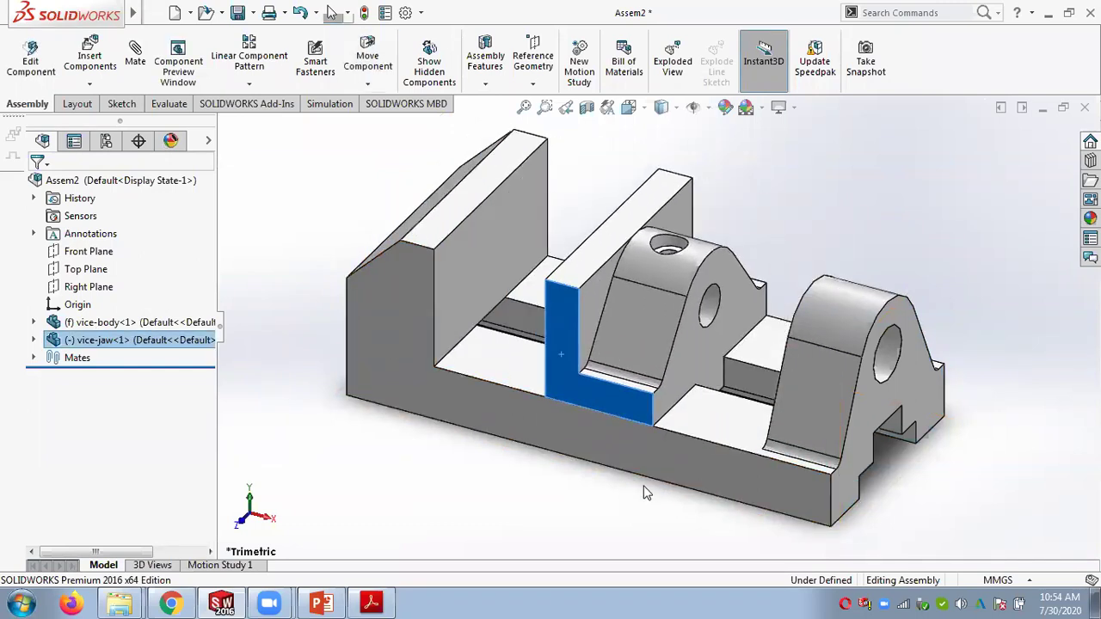
left_click(636, 487)
key("f")
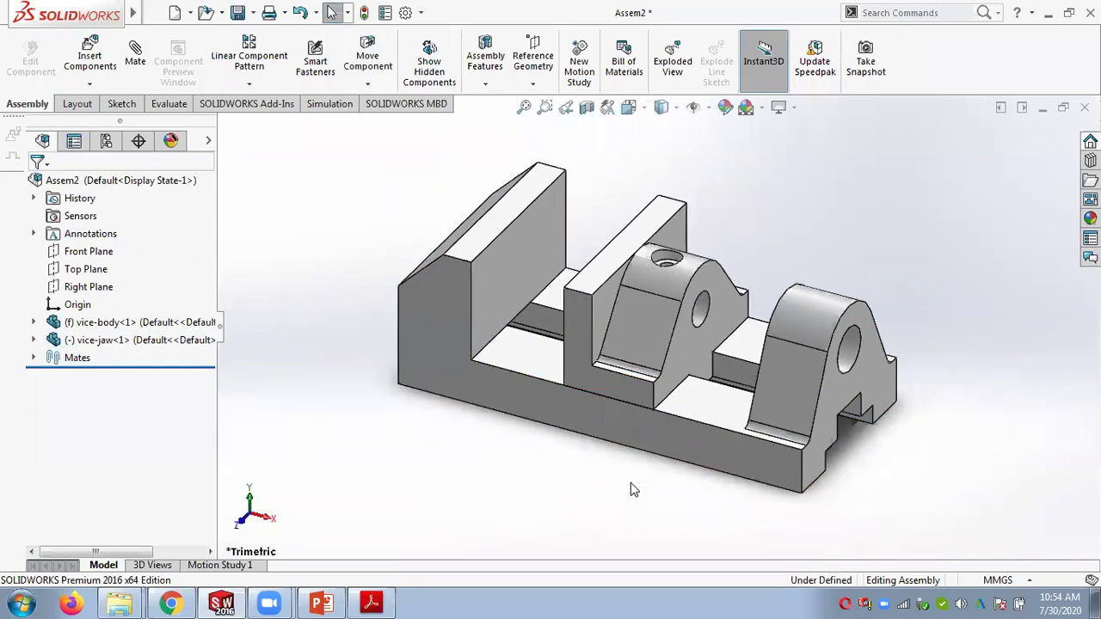
left_click(33, 358)
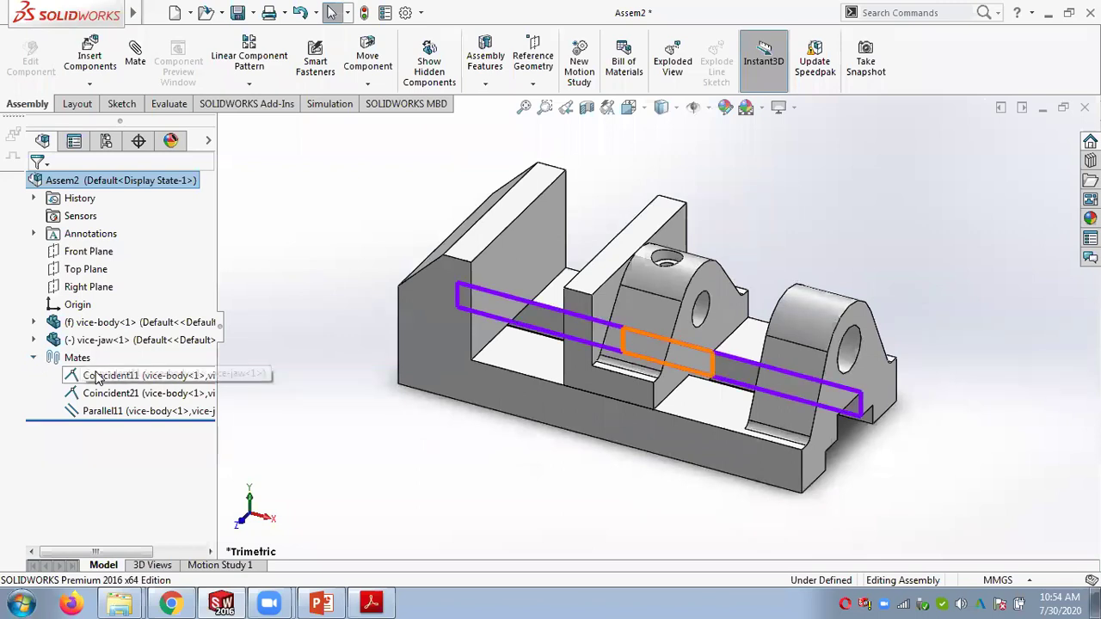
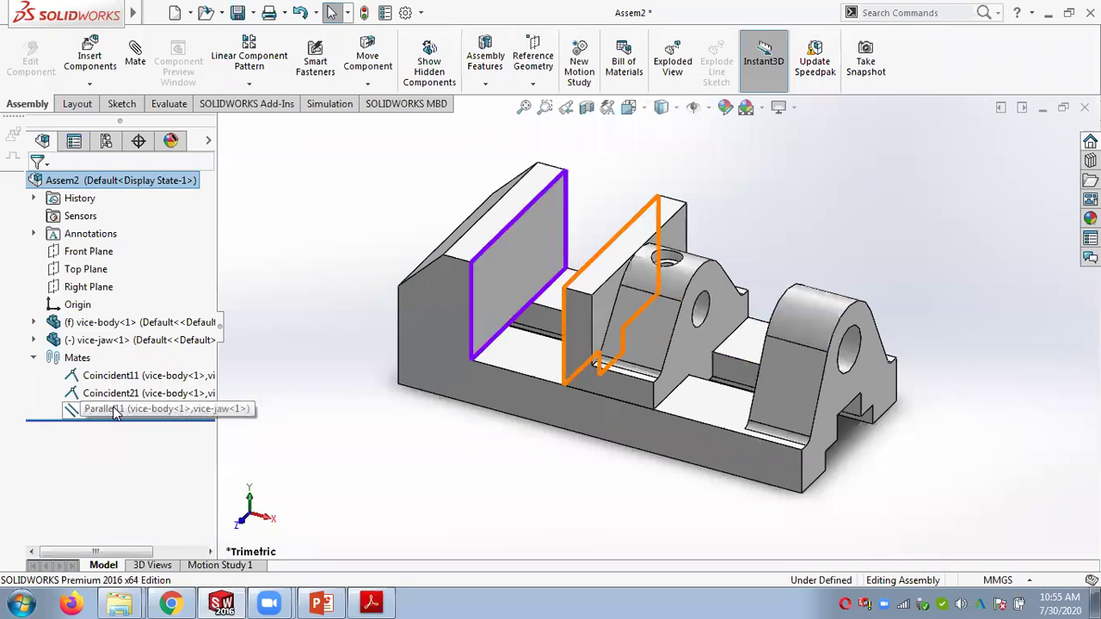
Step: Delete the Parallel11, Coincident11 and Coincident21 mates, confirming with Yes to All
left_click(130, 411)
left_click(97, 376, "shift")
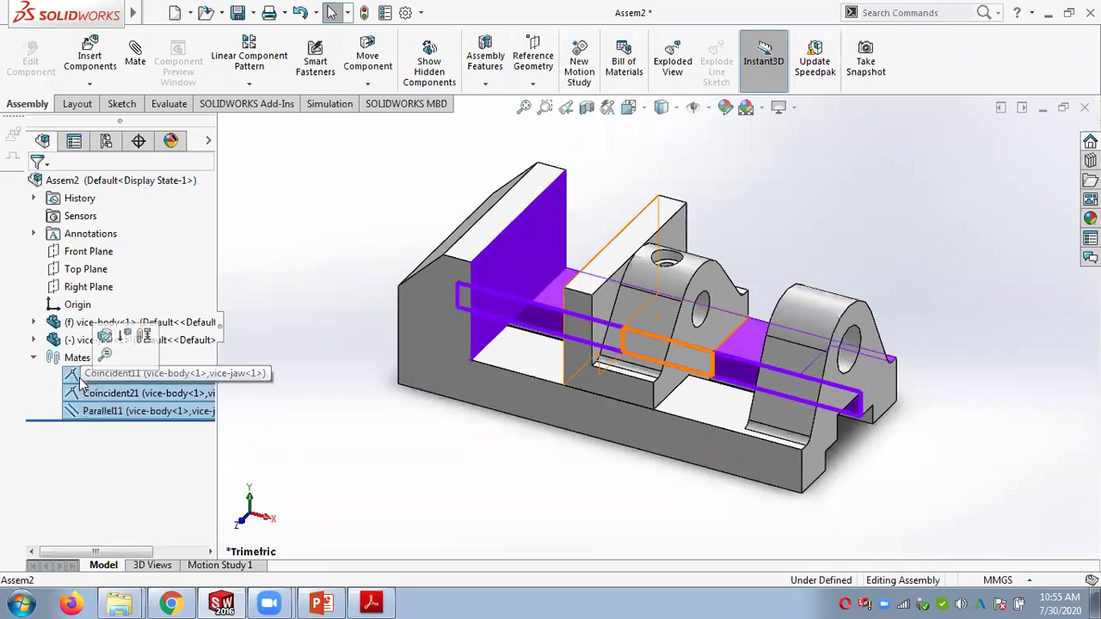
right_click(77, 379)
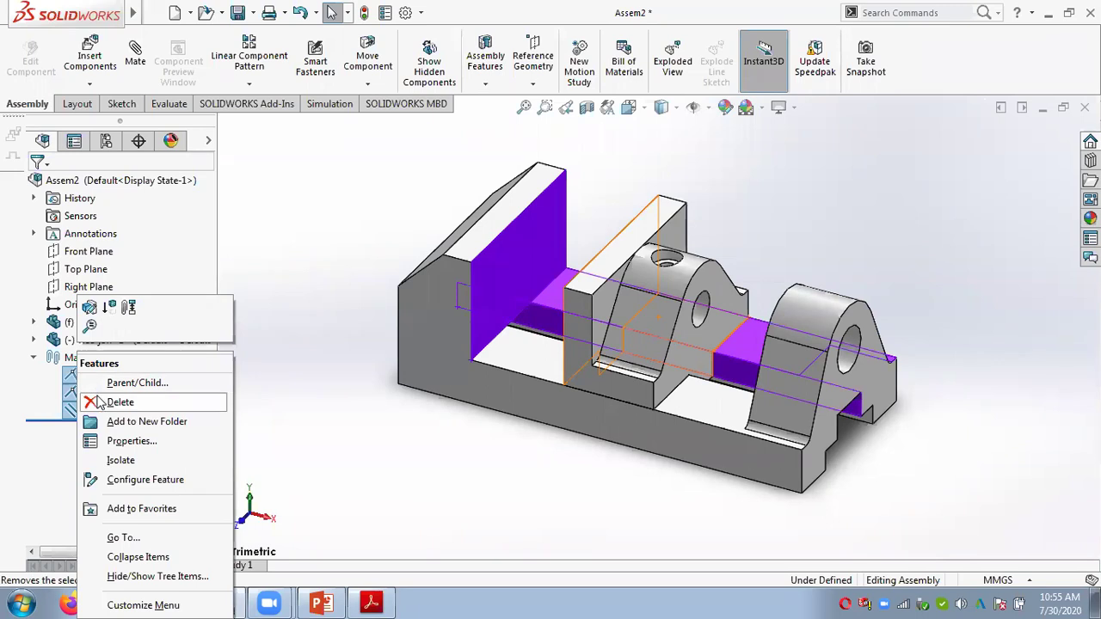
left_click(100, 404)
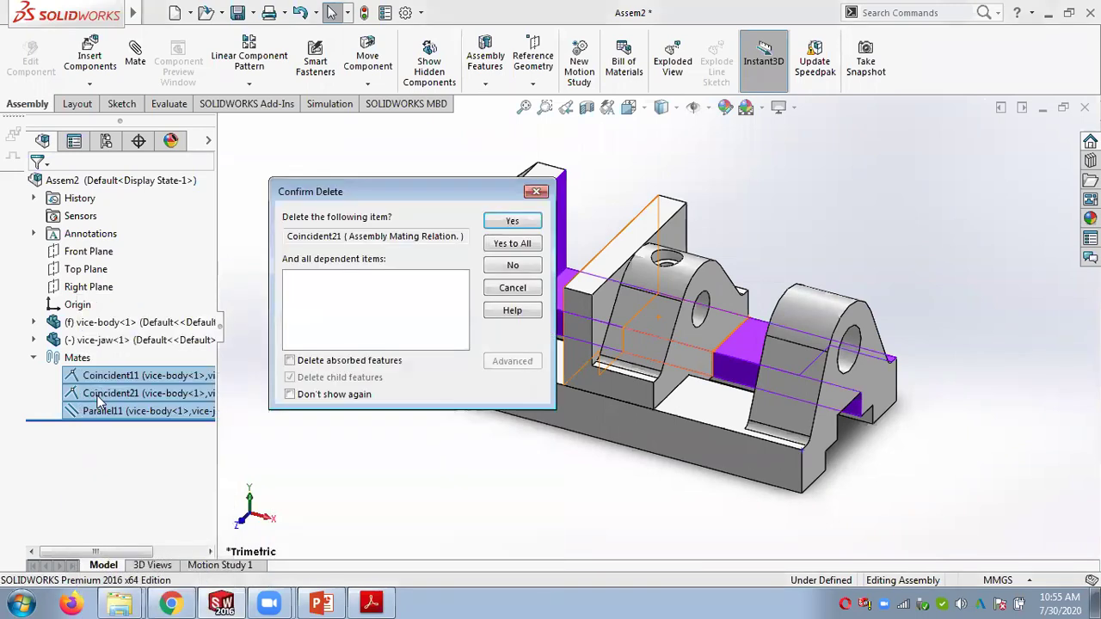
left_click(511, 244)
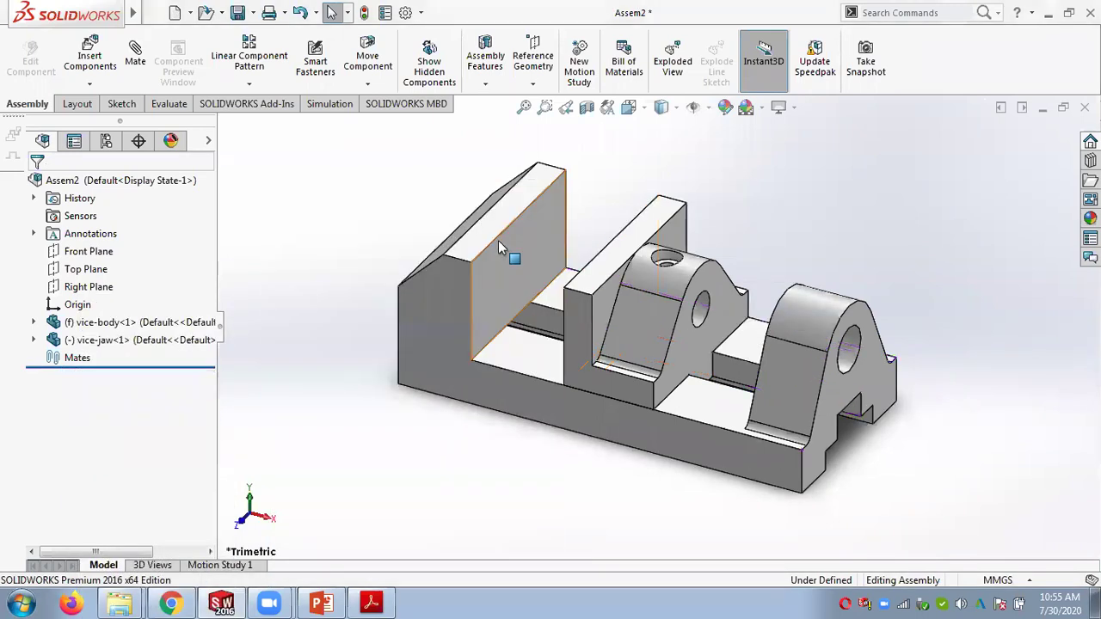
Step: Drag the vice-jaw up and away from the vice-body, then zoom to fit in isometric view
left_click(606, 311)
left_click_drag(607, 311, 815, 189)
left_click(703, 211)
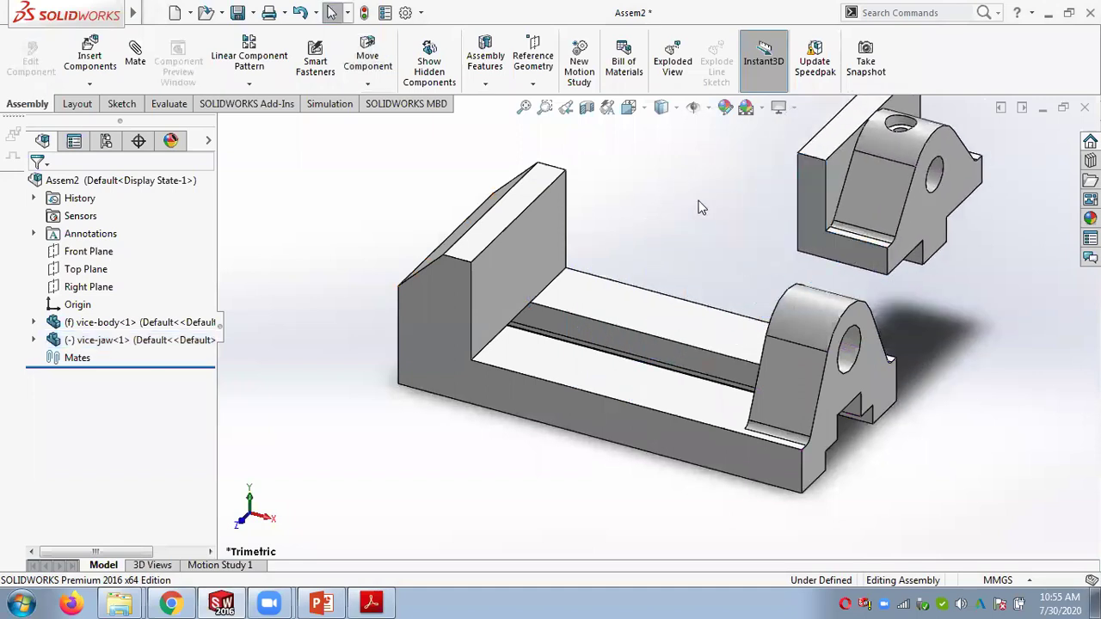
key("f")
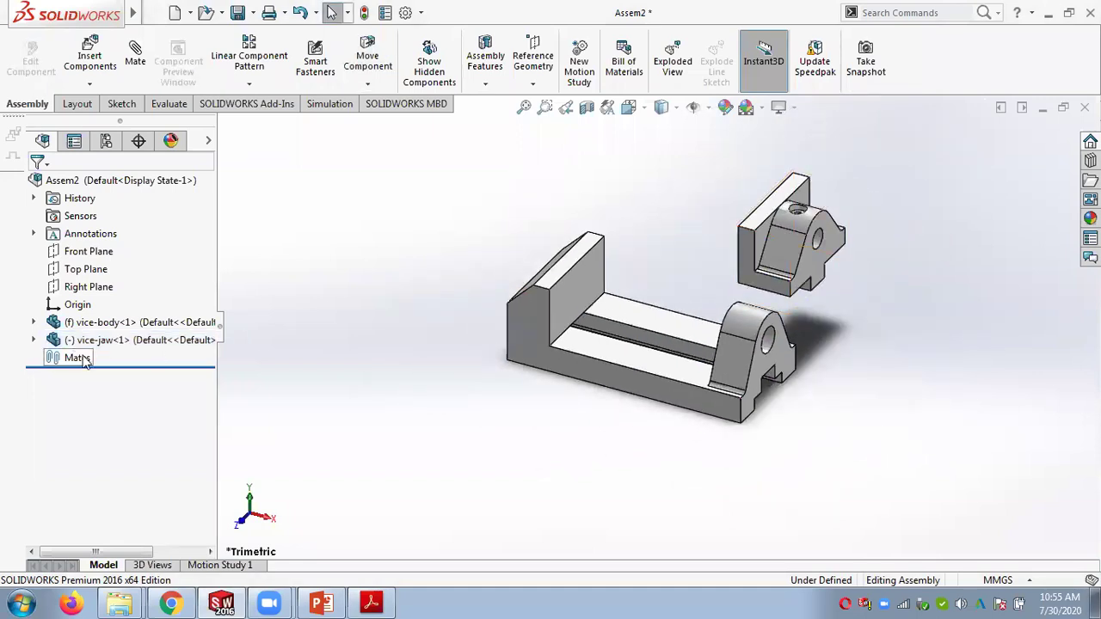
scroll(686, 264, "down", 2)
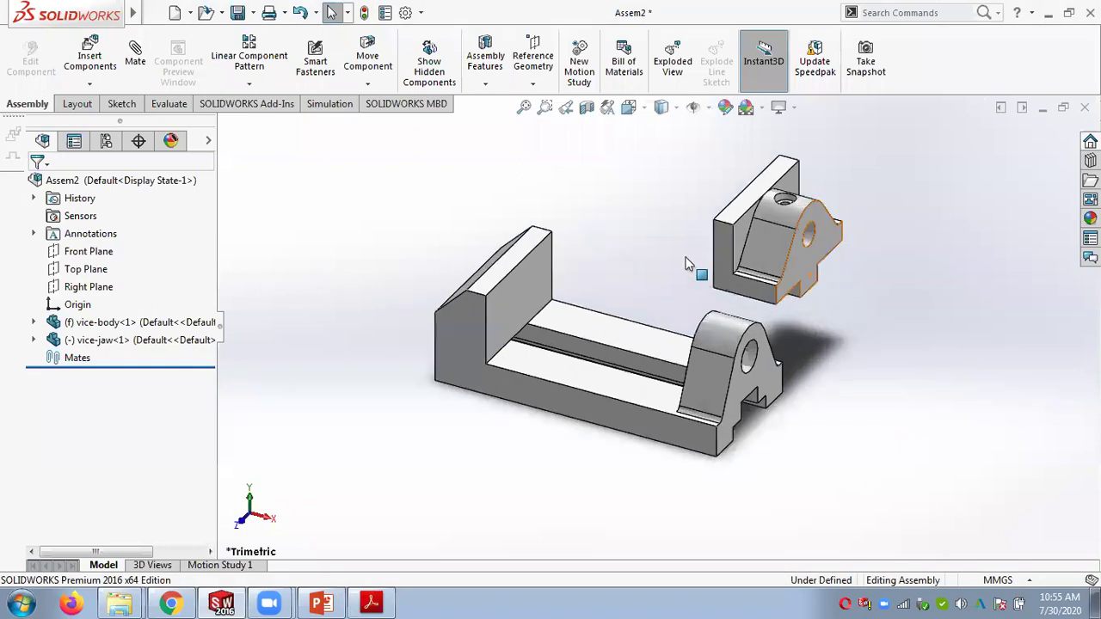
scroll(686, 263, "down", 1)
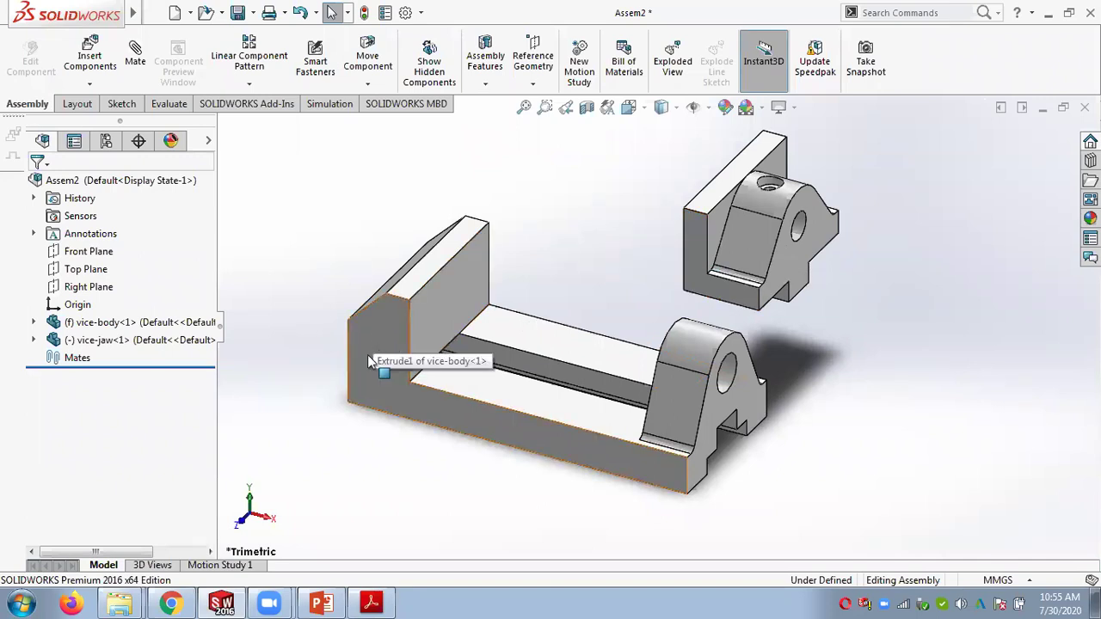
middle_click_drag(602, 242, 619, 222)
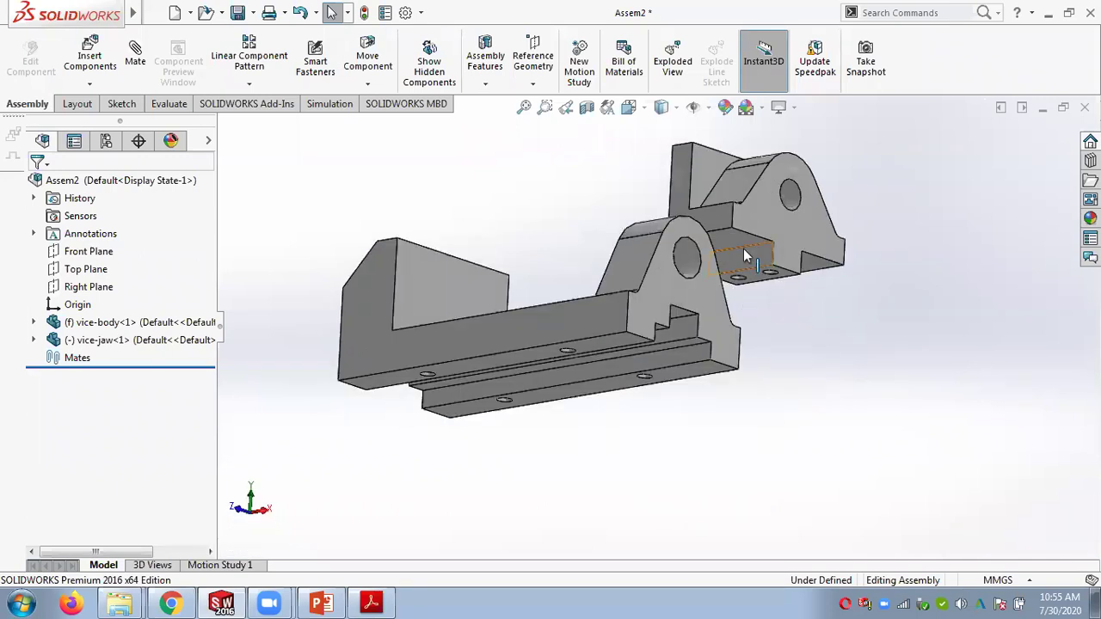
key("ctrl+7")
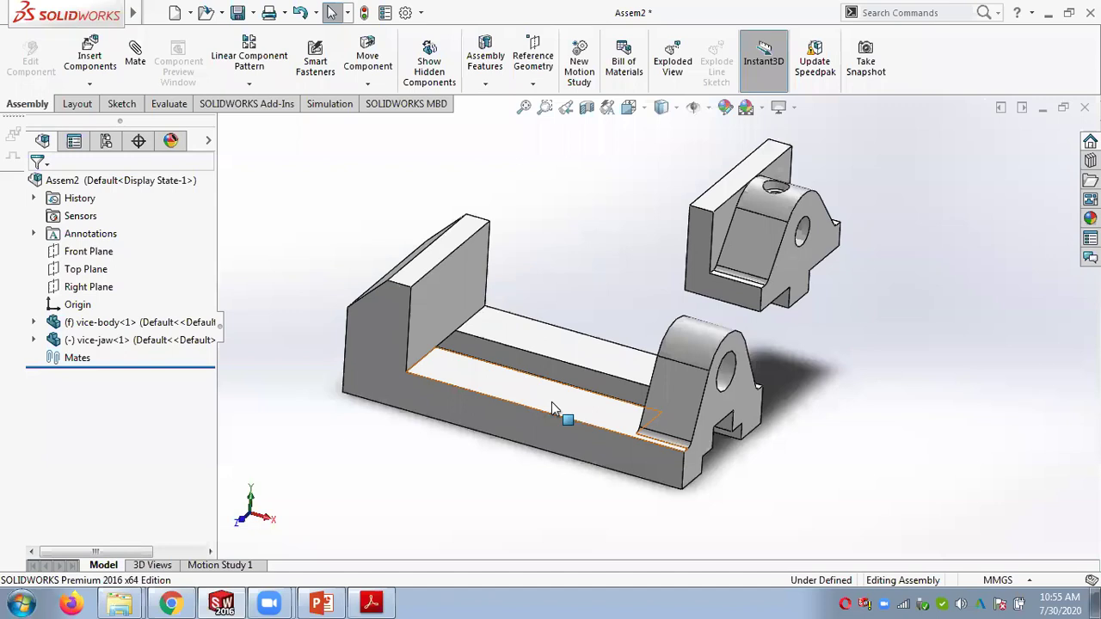
key("Left")
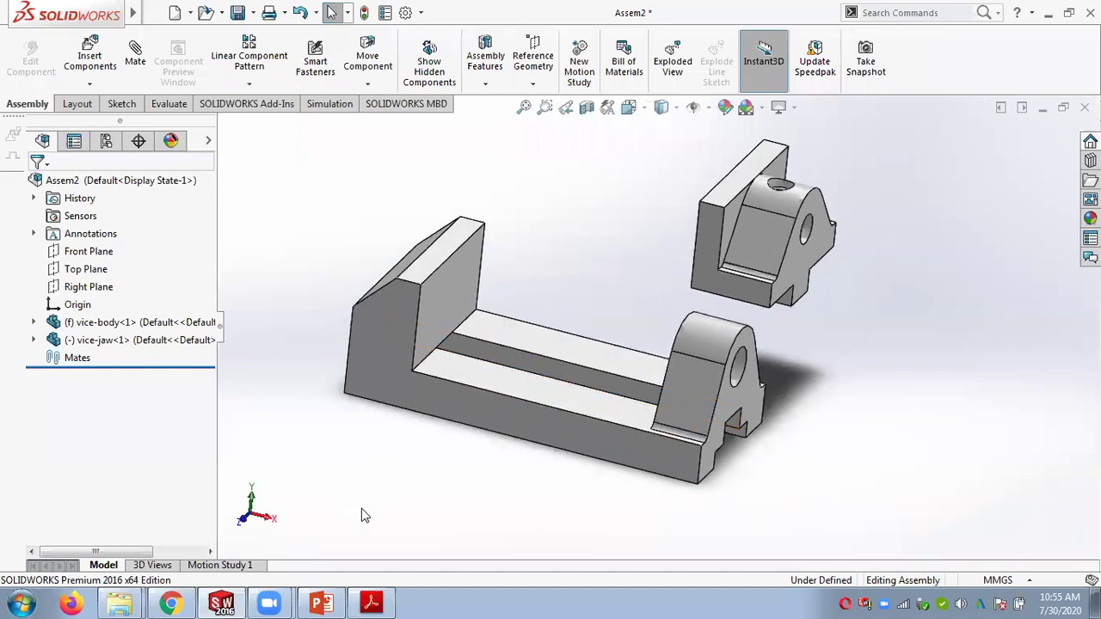
Step: Switch to the PowerPoint chapter deck and read through the mate-type slides starting at Coincident
left_click(323, 603)
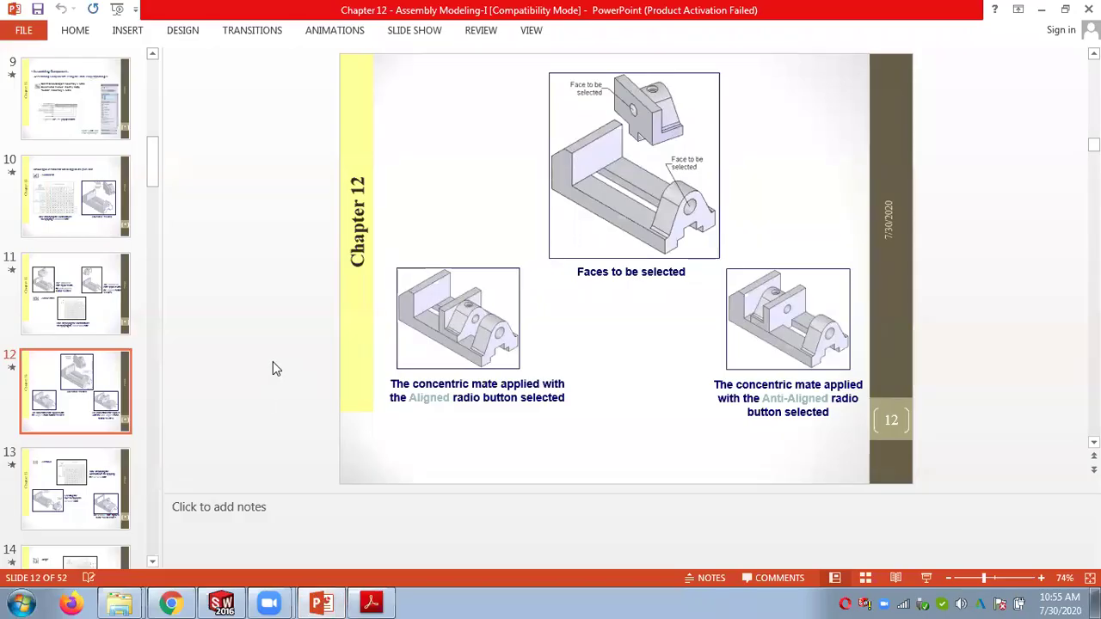
scroll(277, 367, "up", 3)
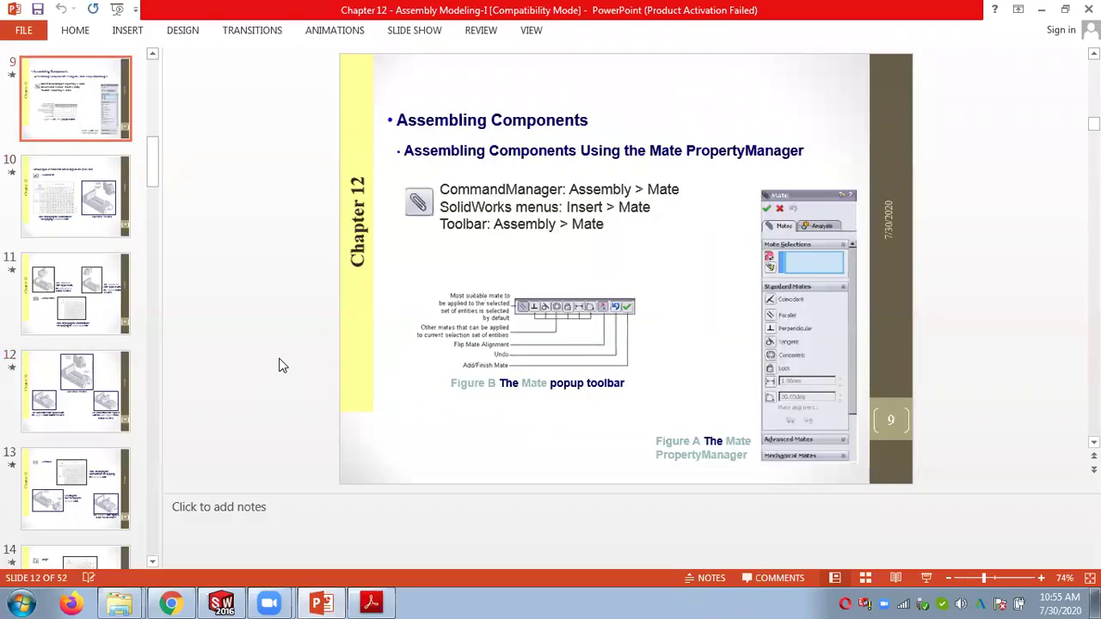
scroll(279, 365, "up", 1)
scroll(279, 366, "down", 2)
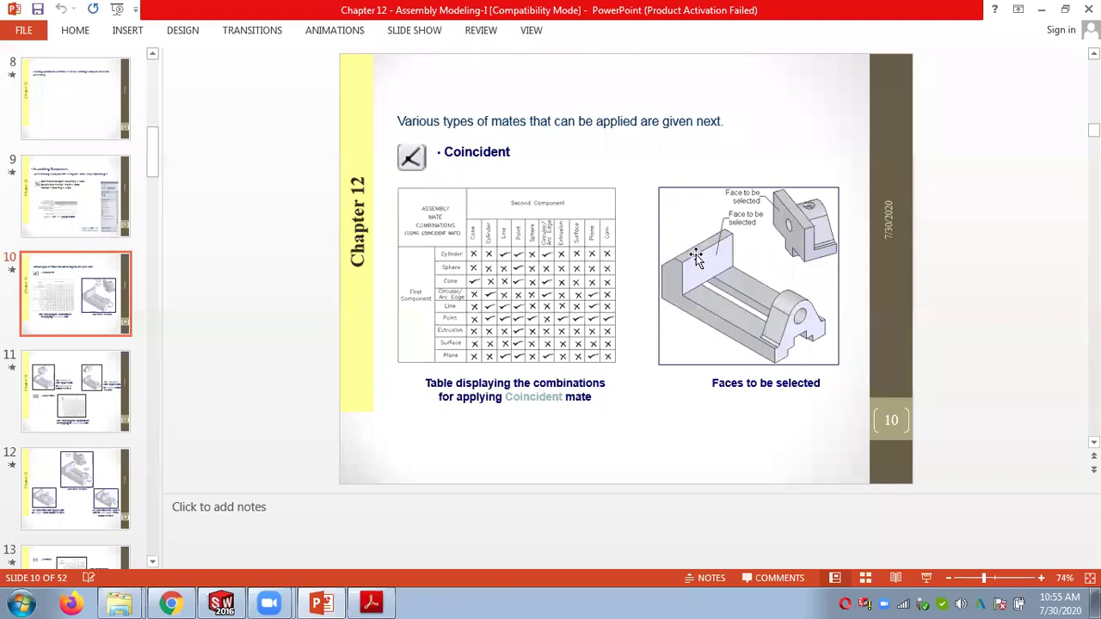
scroll(609, 172, "down", 1)
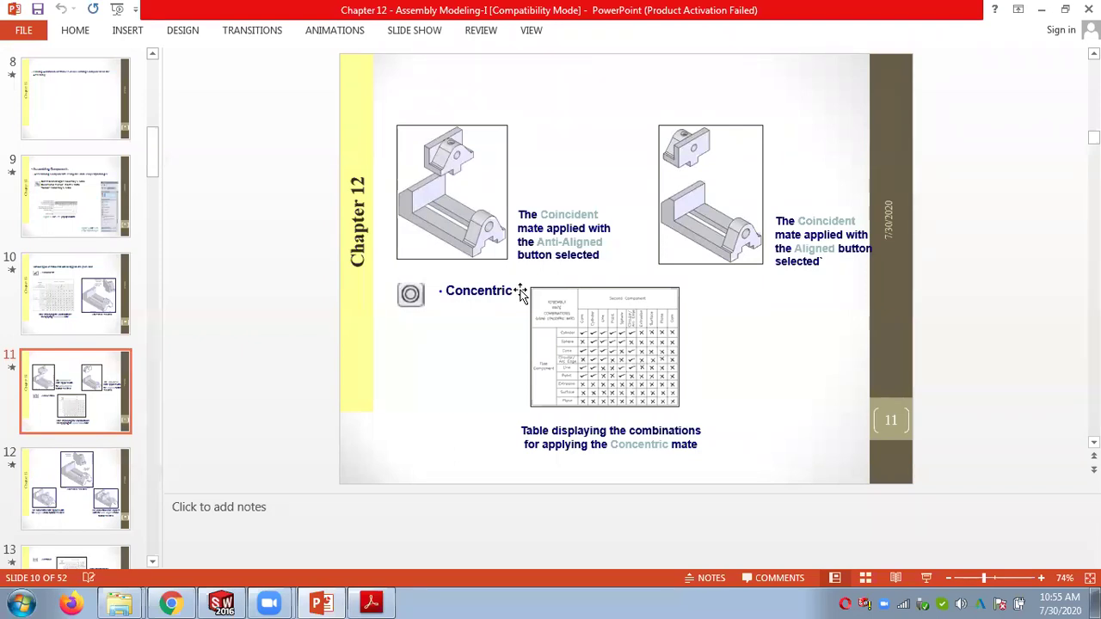
scroll(521, 293, "down", 1)
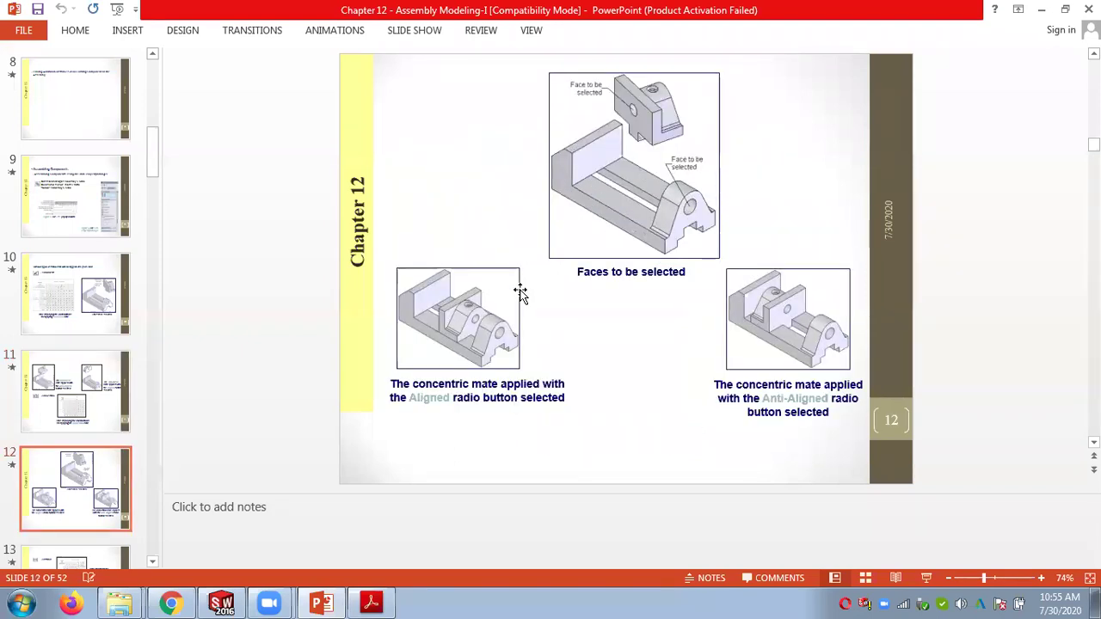
scroll(520, 293, "down", 1)
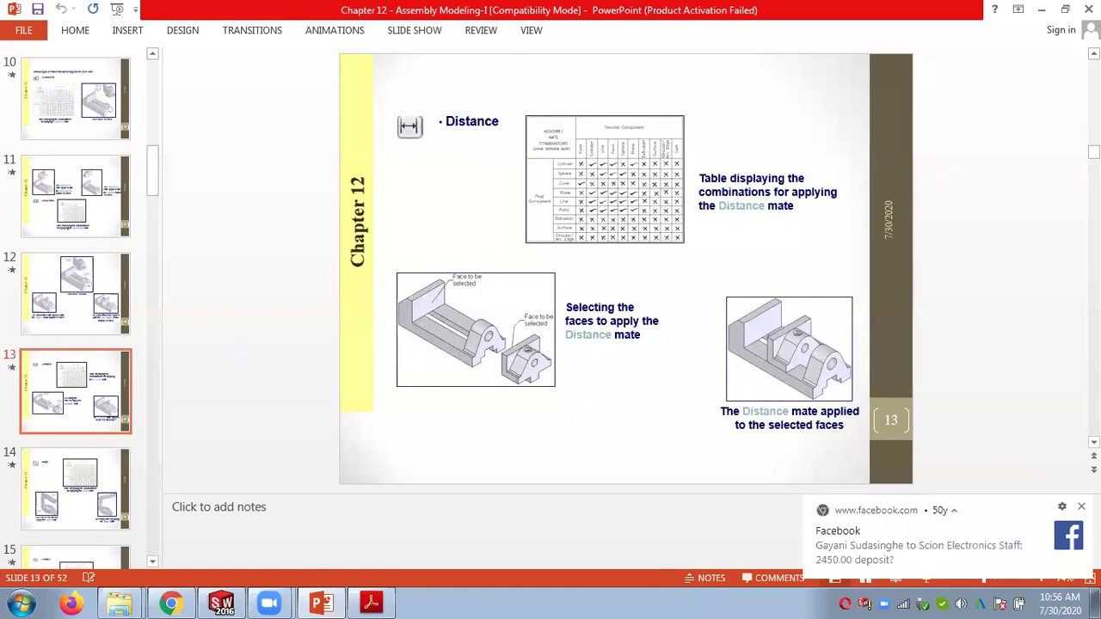
scroll(1020, 413, "down", 1)
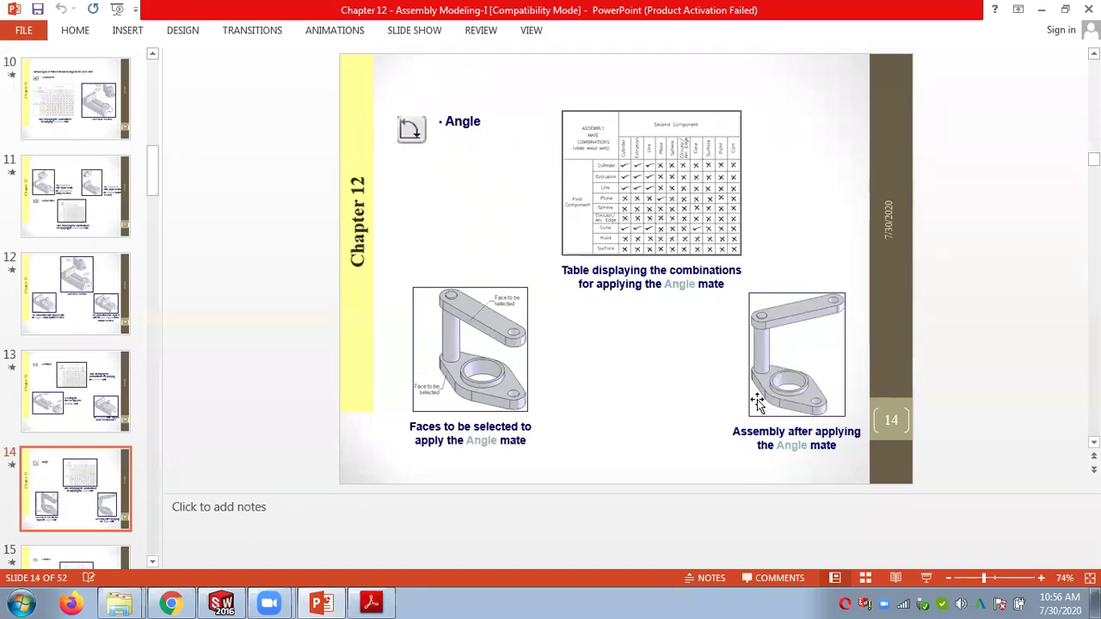
scroll(258, 250, "down", 1)
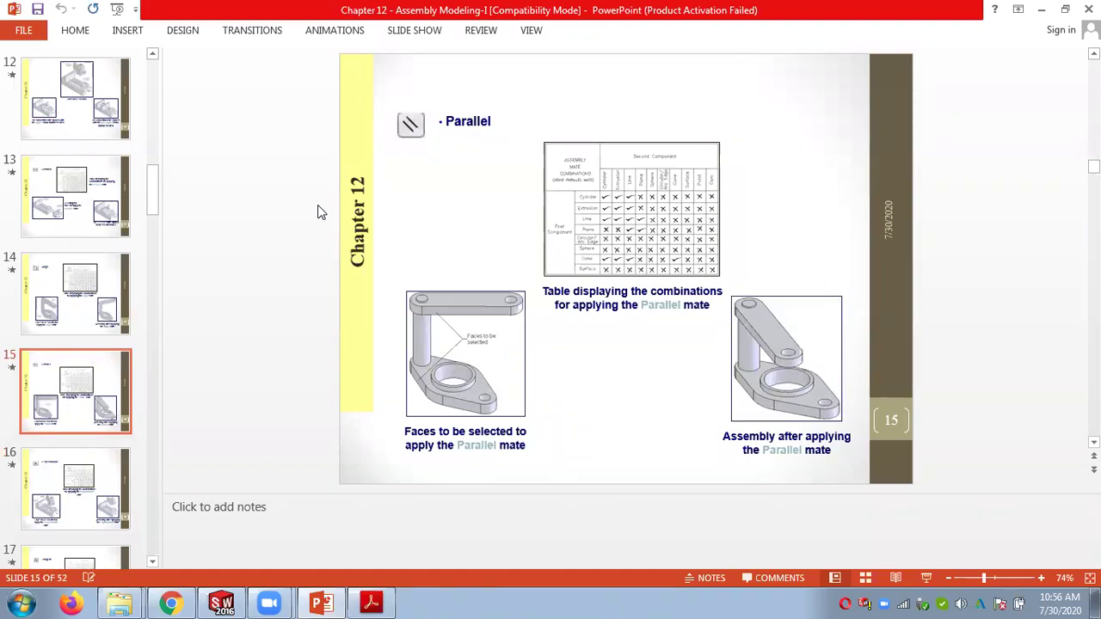
Step: Continue to the Creating Multiple Mates slide, then scroll back to slide 10
scroll(318, 212, "down", 1)
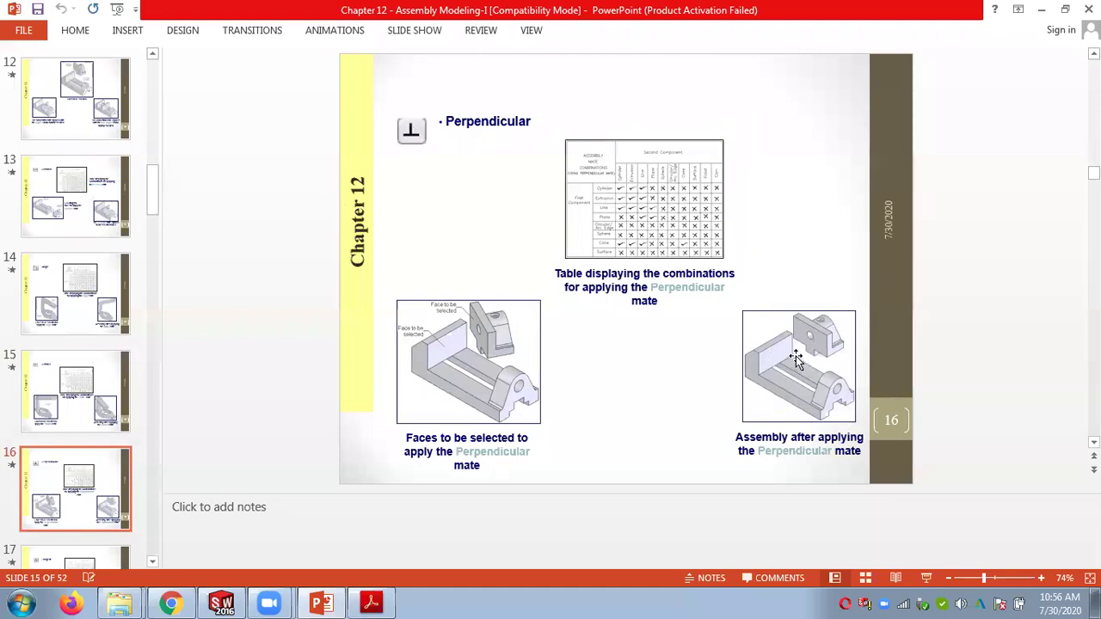
scroll(255, 281, "down", 1)
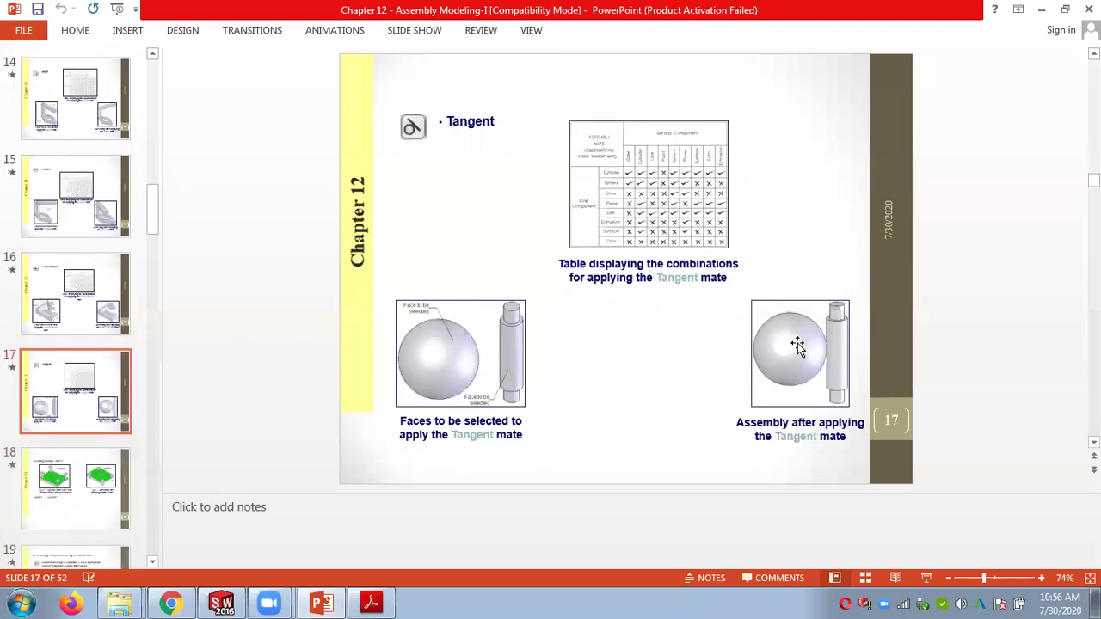
scroll(800, 365, "down", 1)
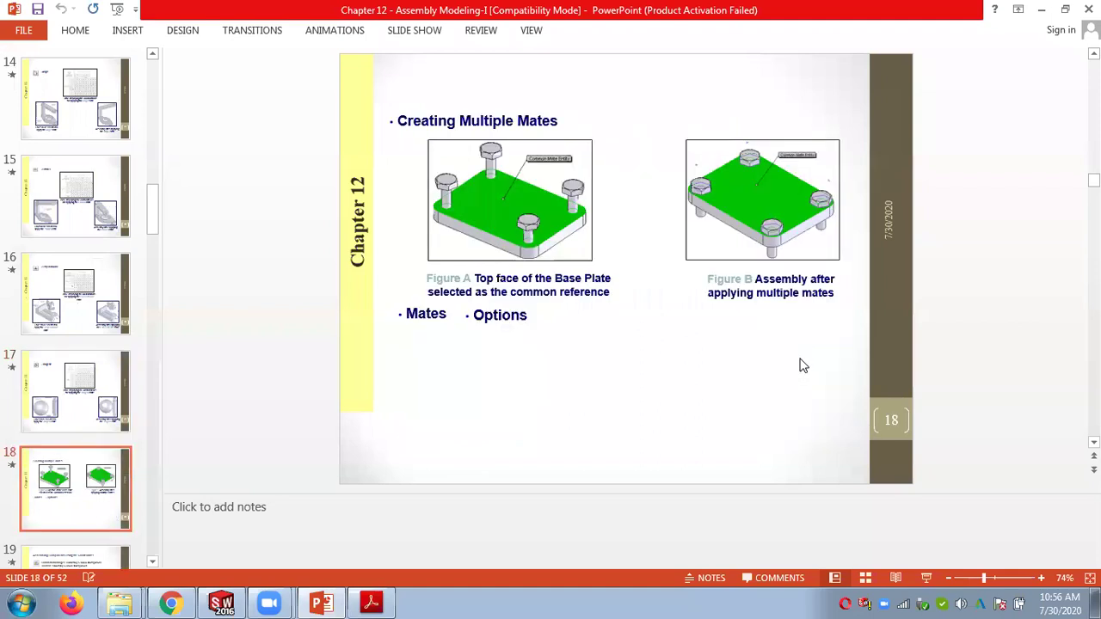
scroll(800, 365, "up", 1)
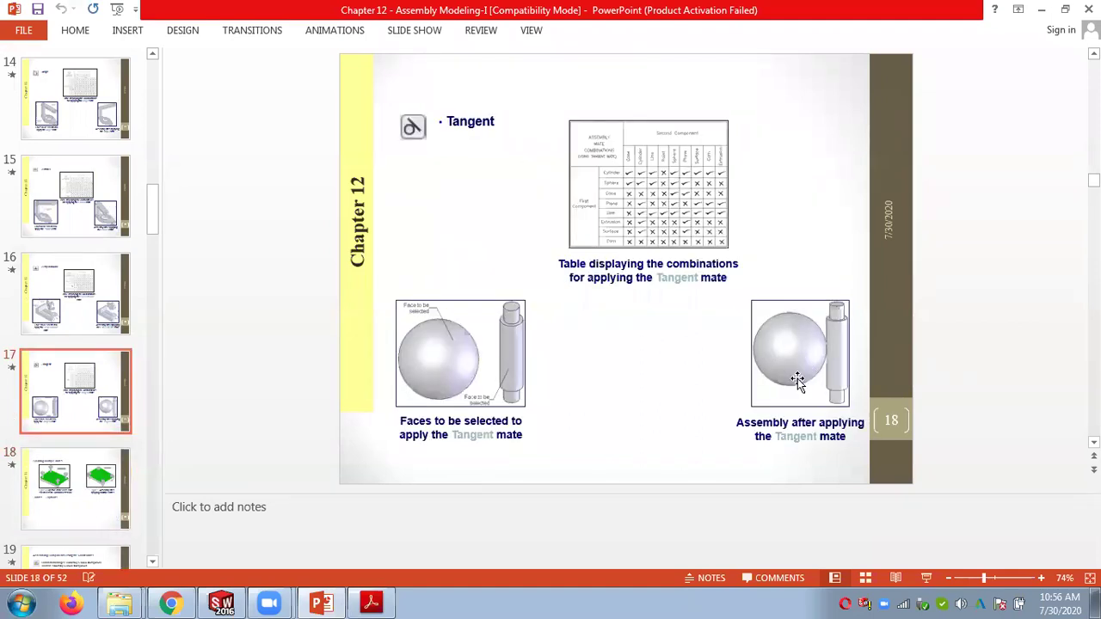
scroll(642, 376, "up", 3)
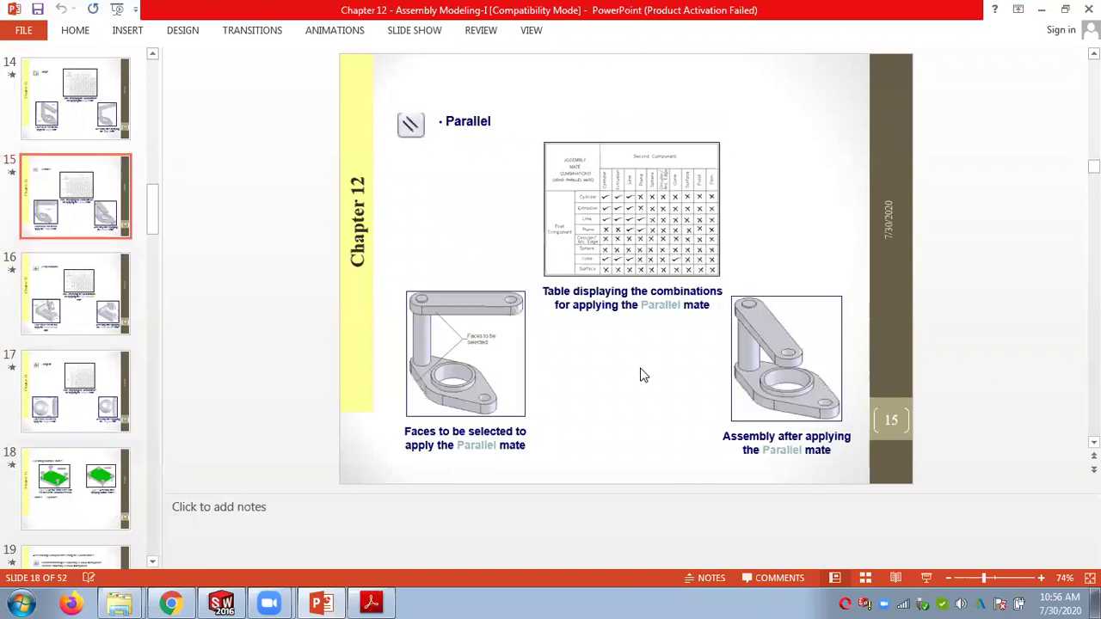
scroll(642, 375, "up", 4)
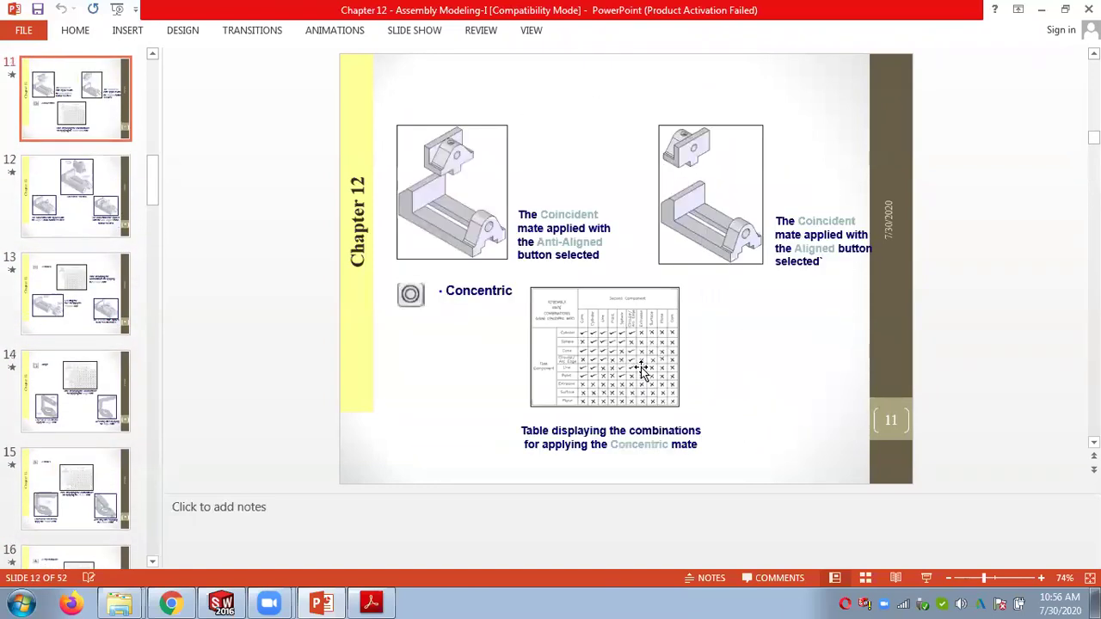
scroll(642, 375, "up", 1)
scroll(639, 368, "down", 1)
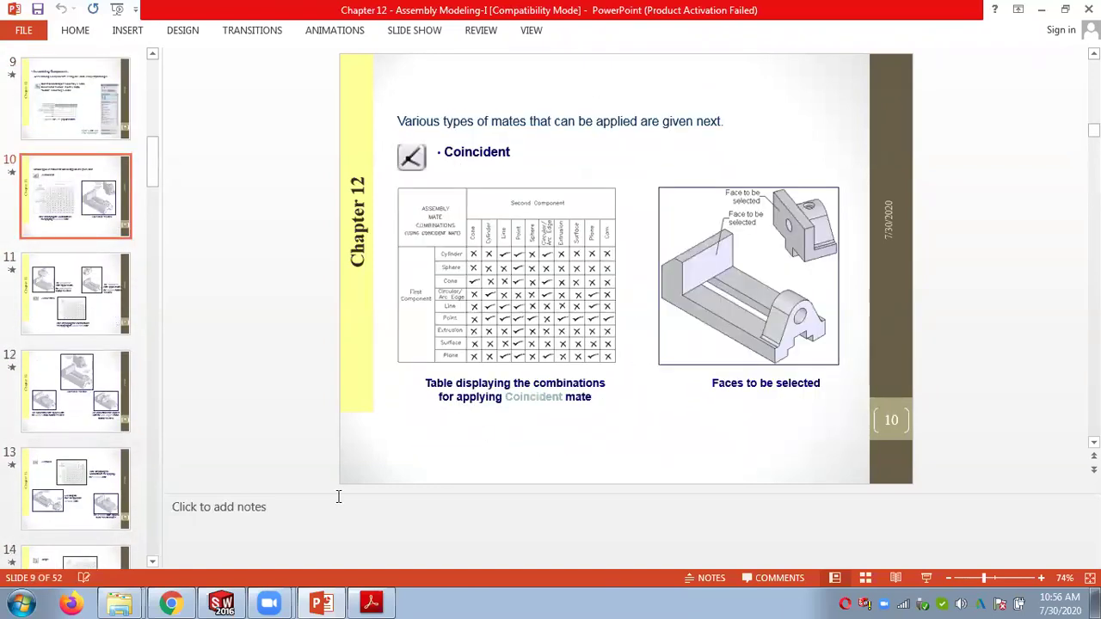
mouse_move(280, 602)
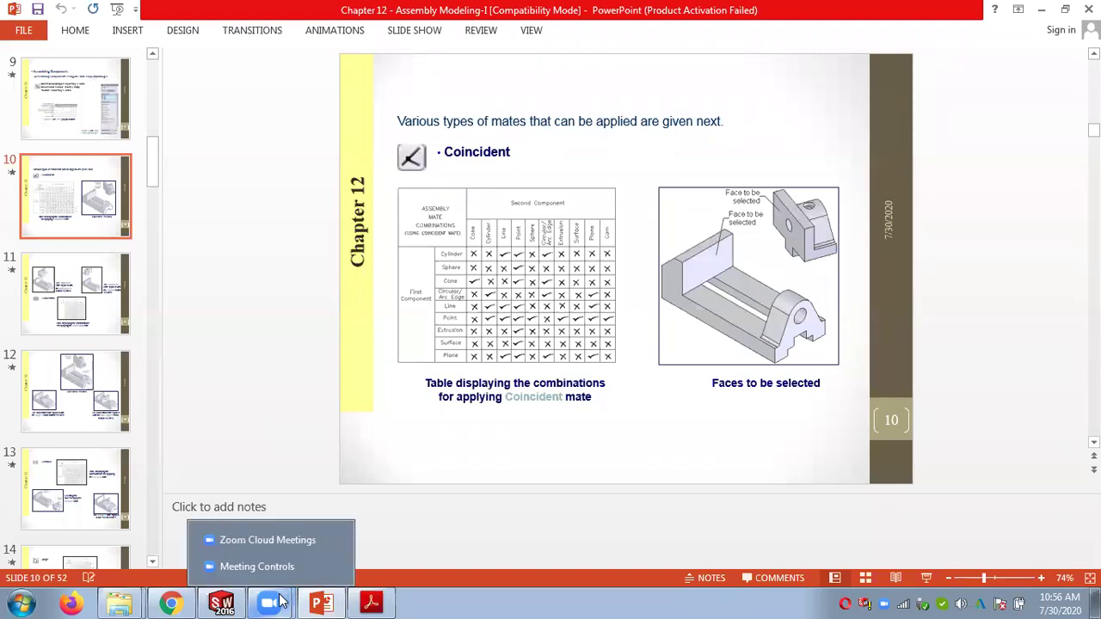
left_click(223, 602)
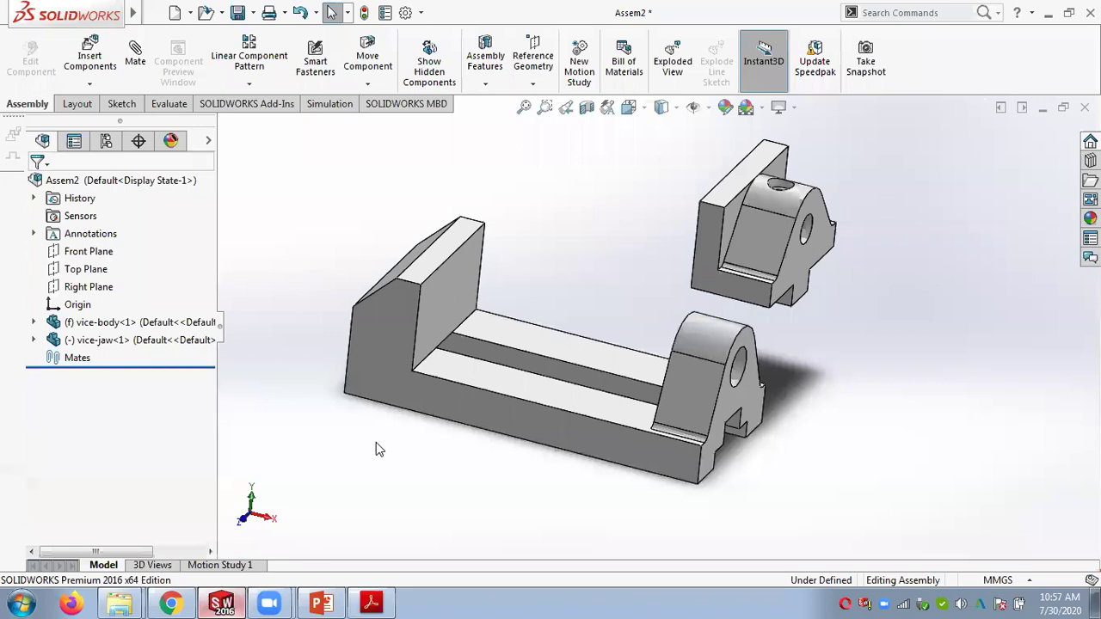
middle_click_drag(643, 293, 578, 348)
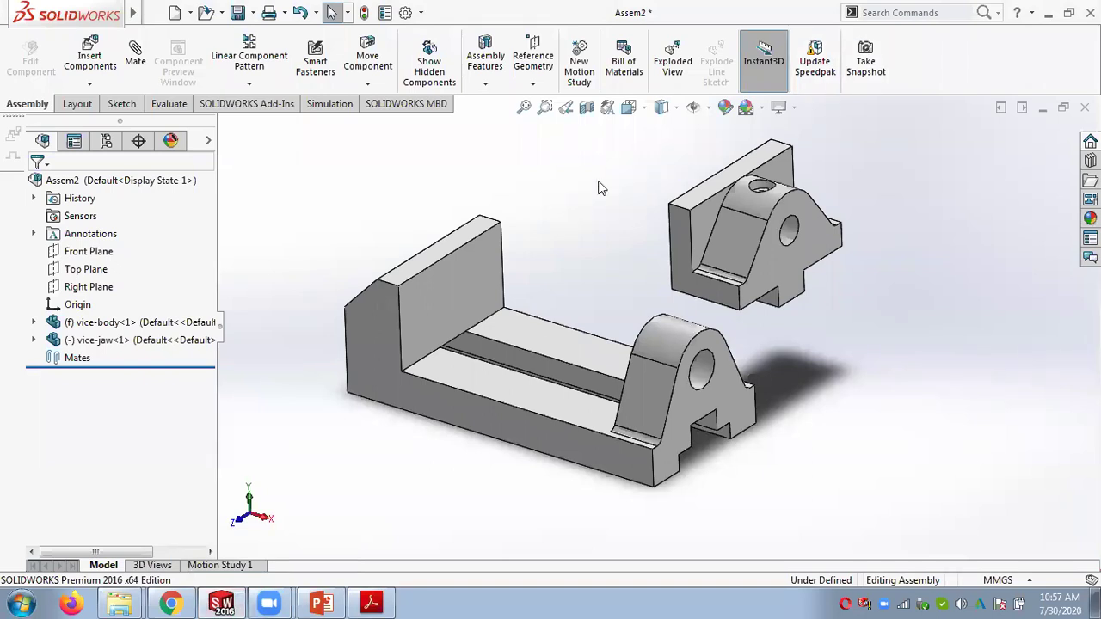
mouse_move(560, 189)
middle_mouse_down()
mouse_move(568, 180)
mouse_move(597, 212)
mouse_move(568, 182)
mouse_move(550, 184)
middle_mouse_up()
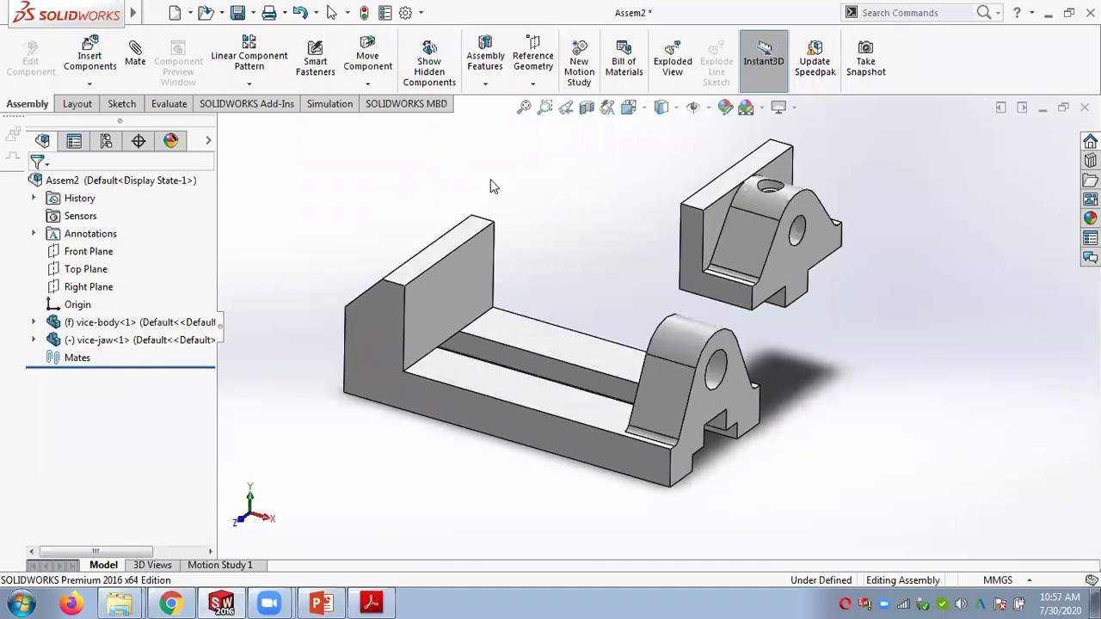
Step: Make the first coincident mate between the vice-body's inner face and the jaw face
left_click(139, 74)
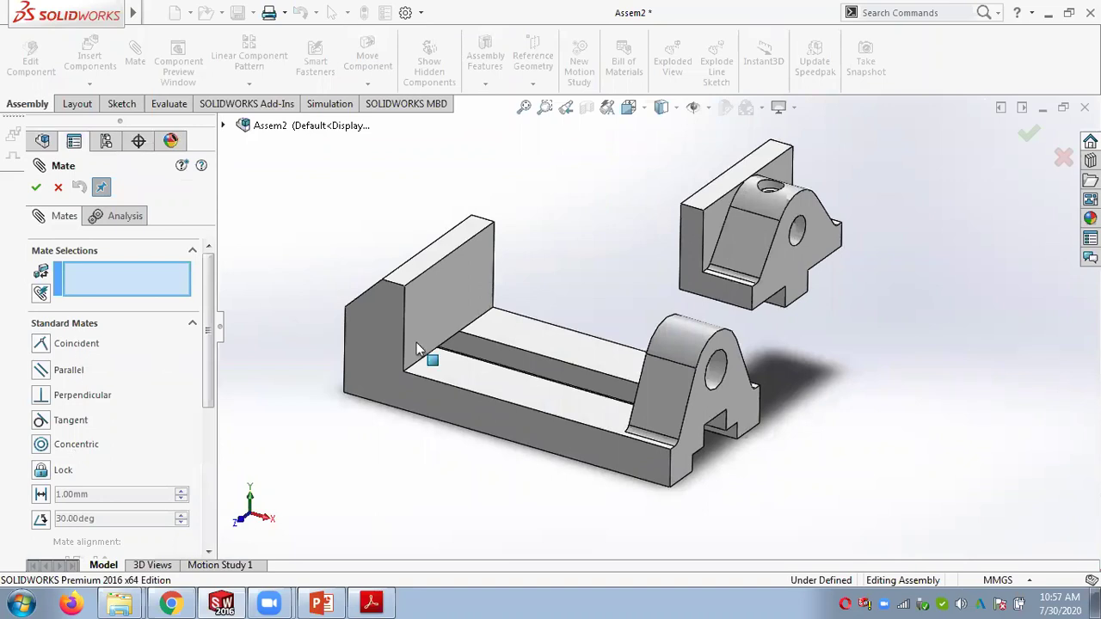
left_click(456, 299)
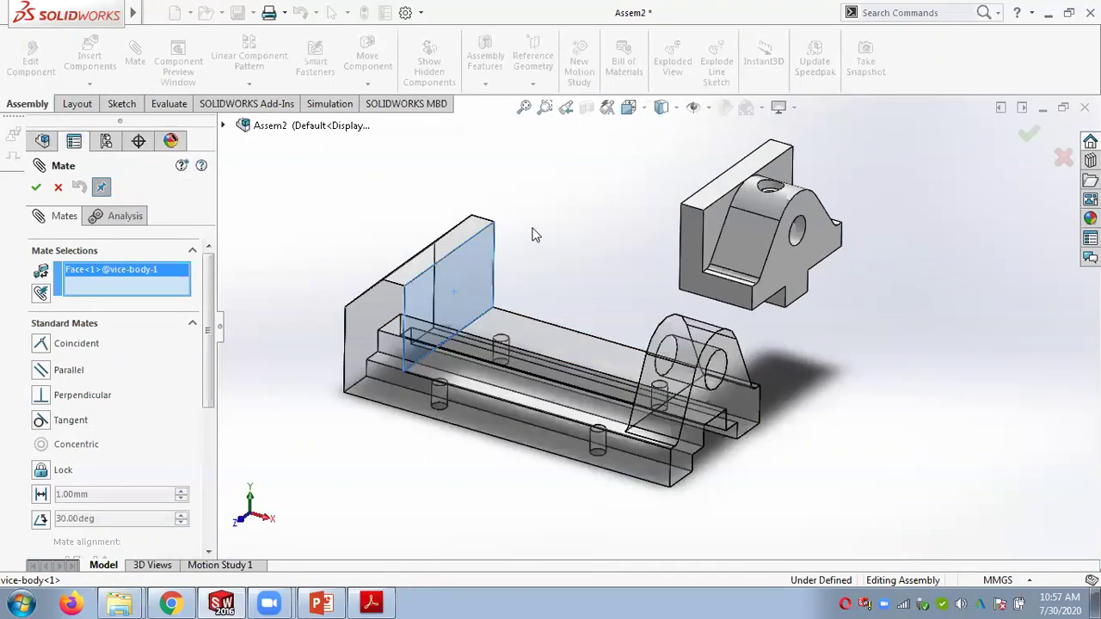
middle_click_drag(551, 225, 691, 253)
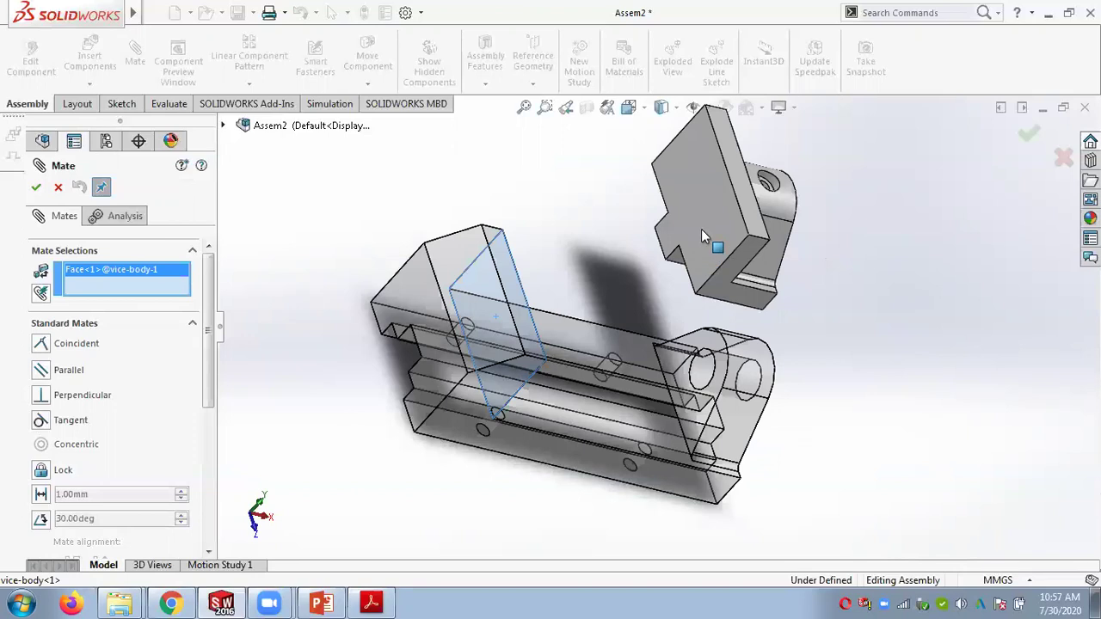
left_click(702, 230)
middle_click_drag(624, 293, 561, 209)
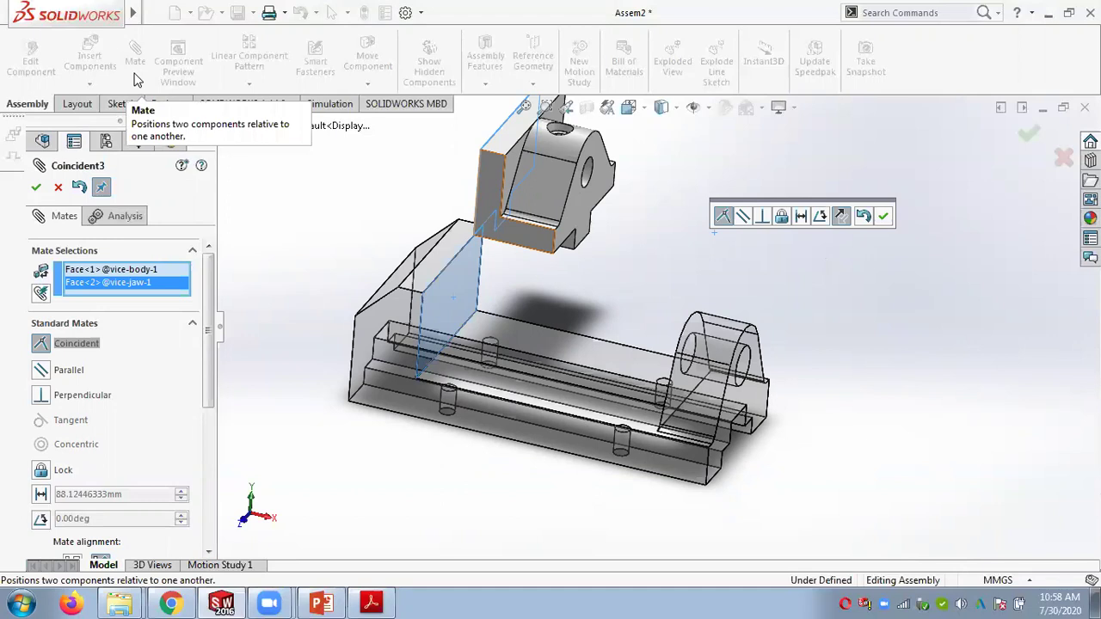
left_click(883, 217)
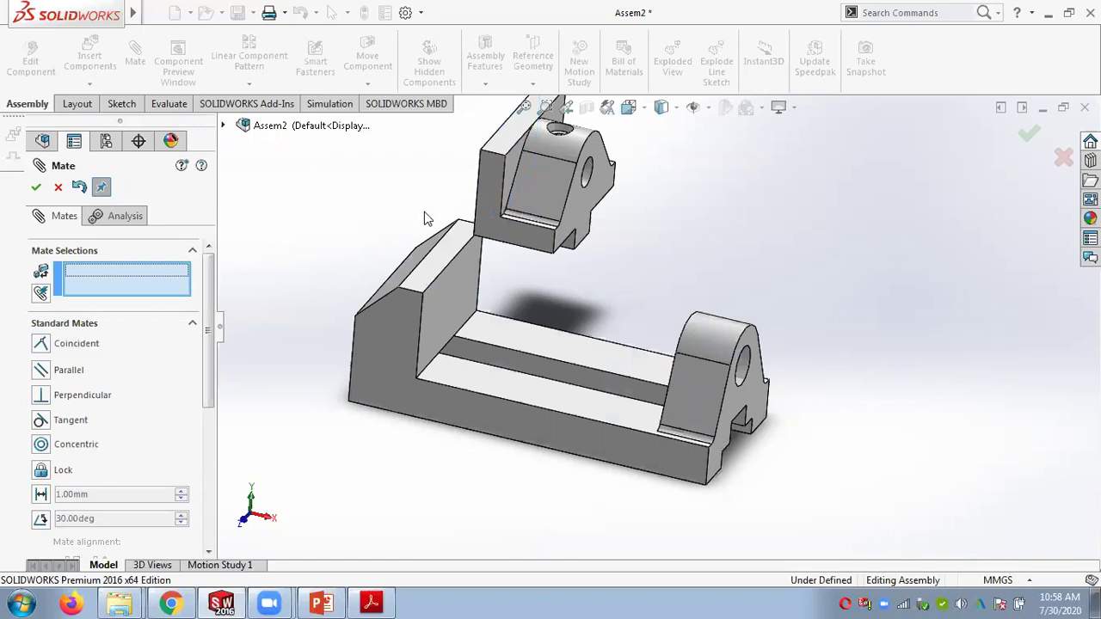
Step: Add a second coincident mate between another vice-jaw face and the body face
scroll(487, 239, "down", 2)
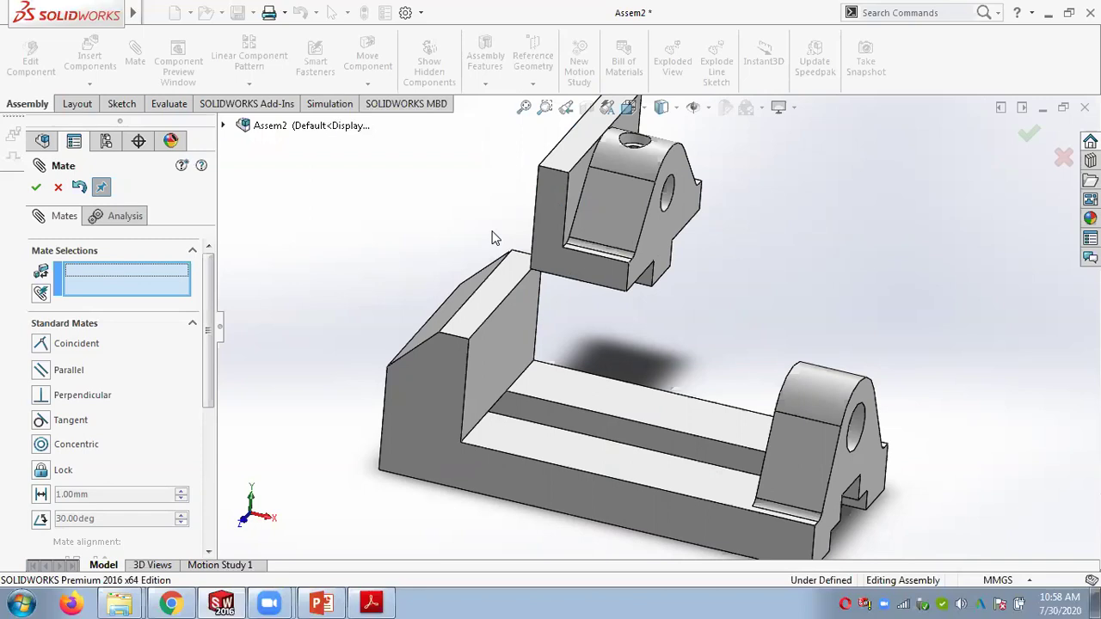
left_click(551, 228)
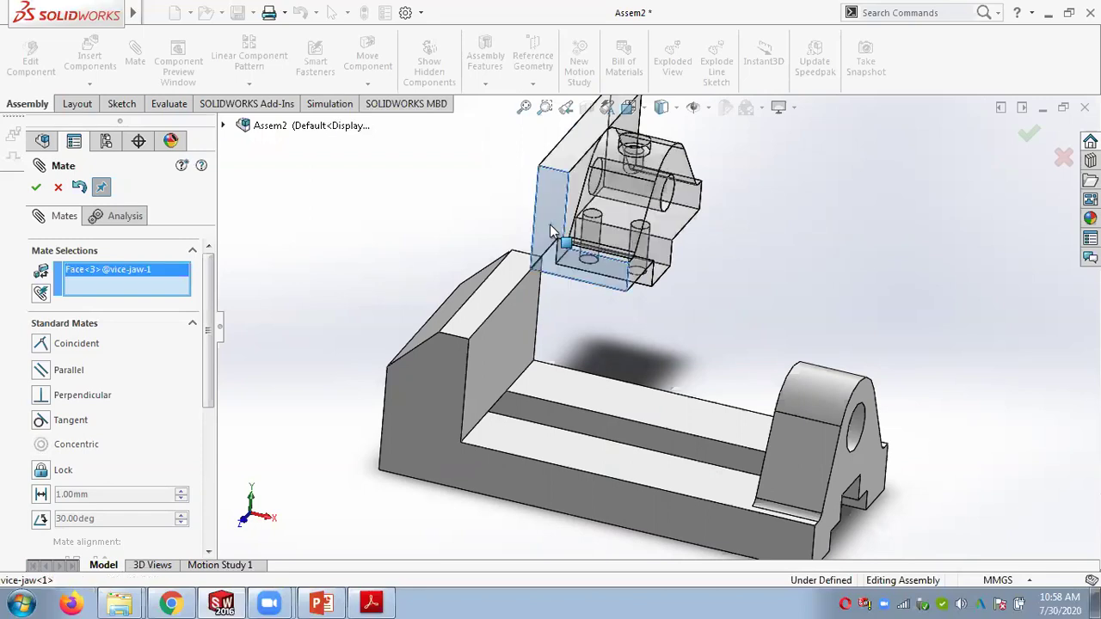
left_click(424, 395)
middle_click_drag(361, 272, 352, 361)
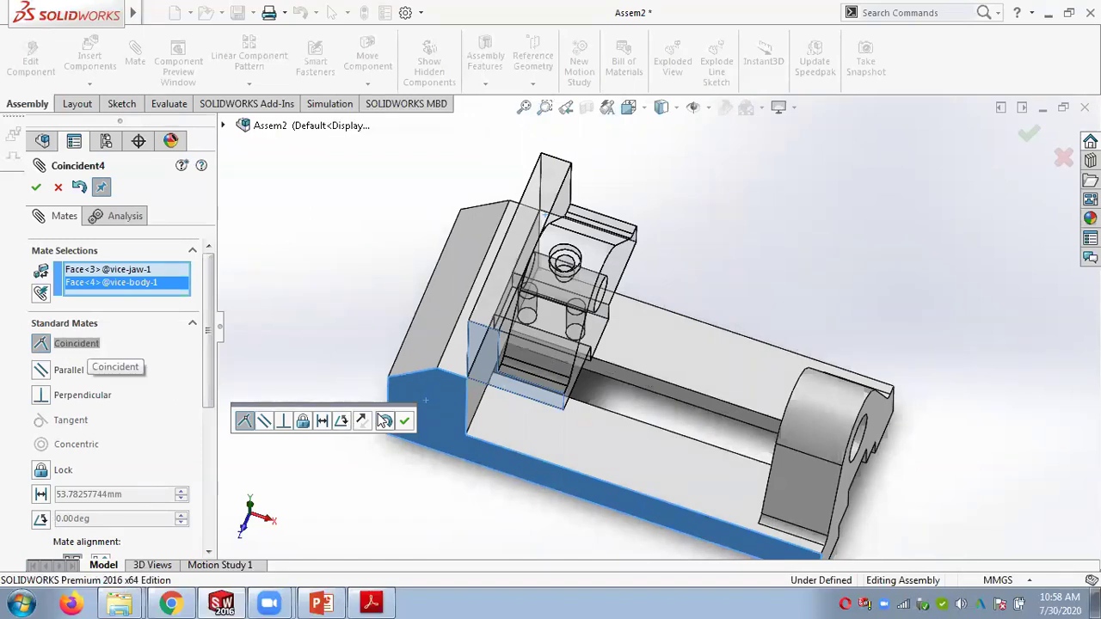
left_click(405, 422)
Step: Mate a jaw face coincident to the body's slot face, fully defining the assembly
middle_click_drag(424, 465, 484, 371)
left_click(509, 353)
middle_click_drag(405, 295, 450, 422)
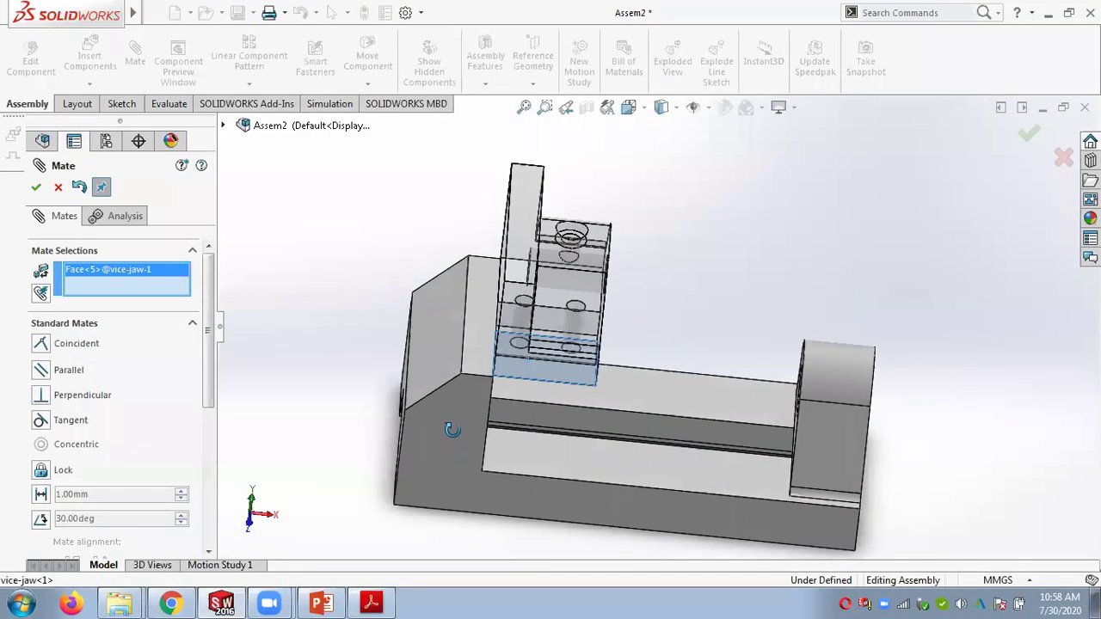
left_click(559, 465)
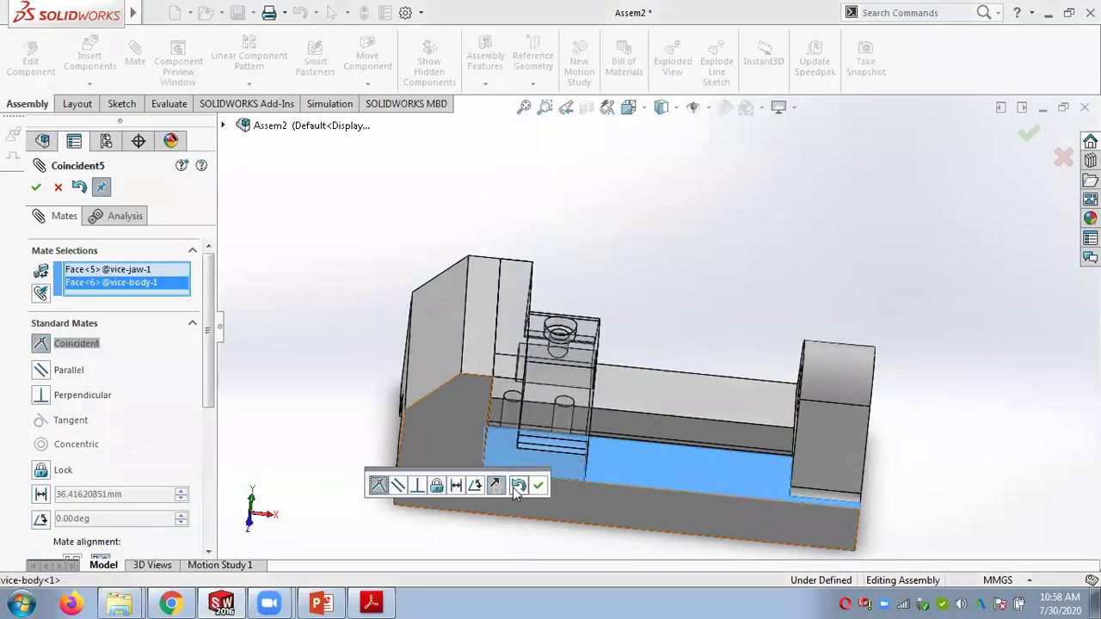
left_click(539, 487)
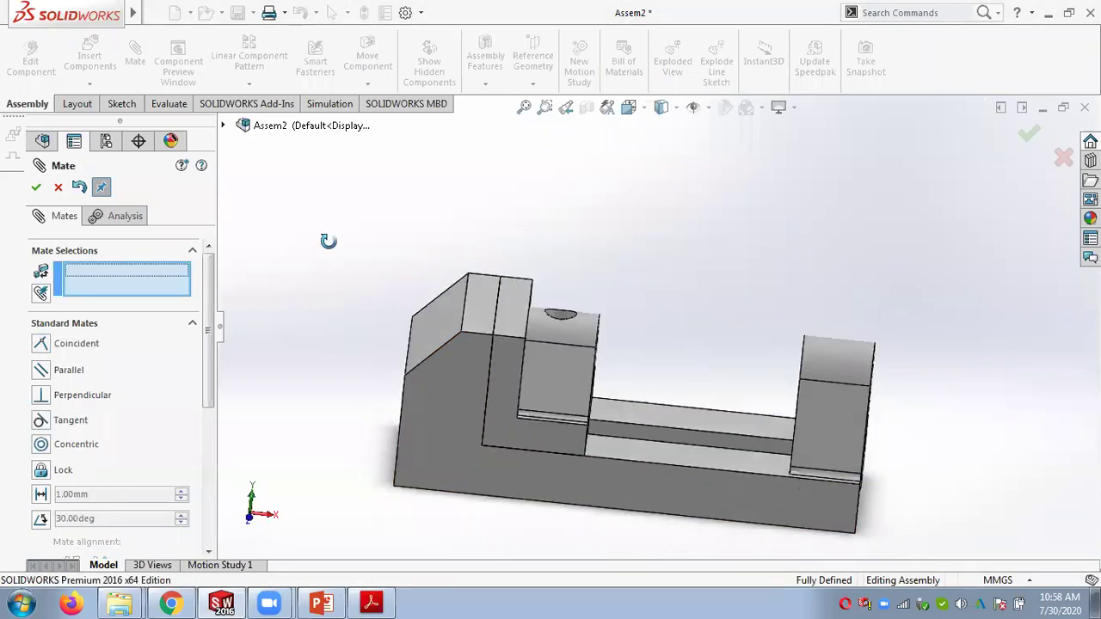
middle_click_drag(301, 265, 295, 287)
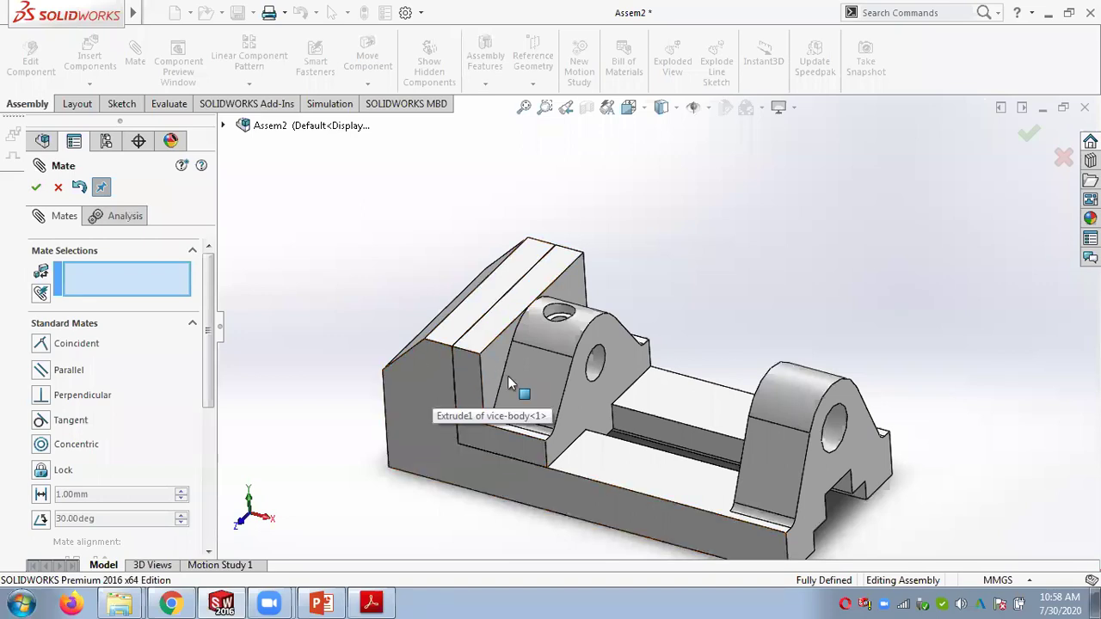
Step: Close the Mate PropertyManager and delete the Coincident3 mate from the Mates folder
left_click(36, 189)
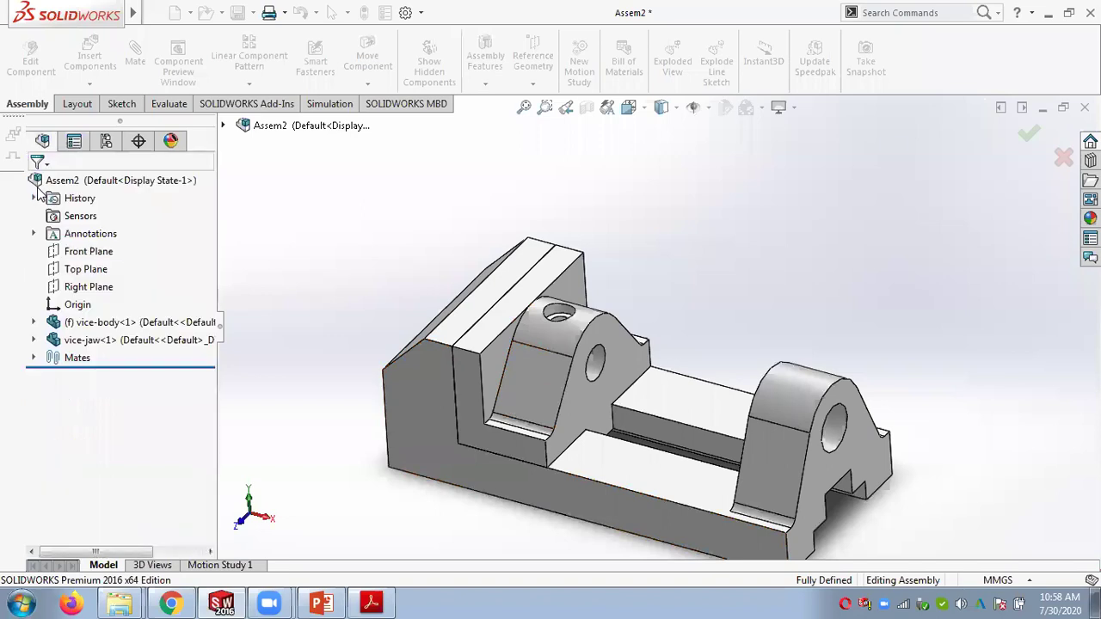
left_click(34, 358)
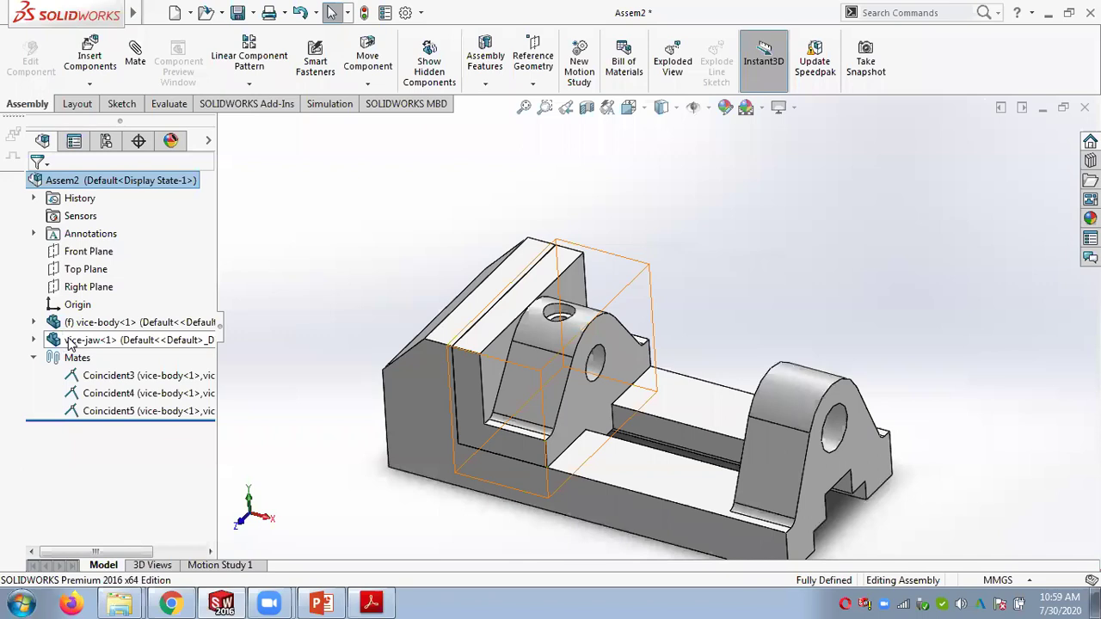
left_click(123, 378)
right_click(124, 381)
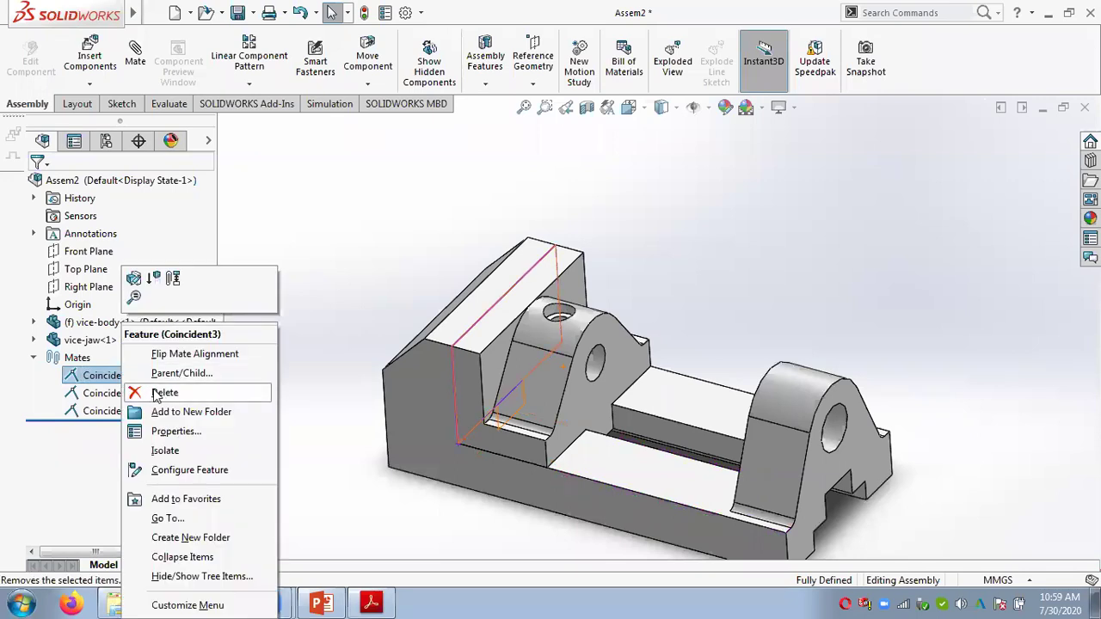
left_click(162, 394)
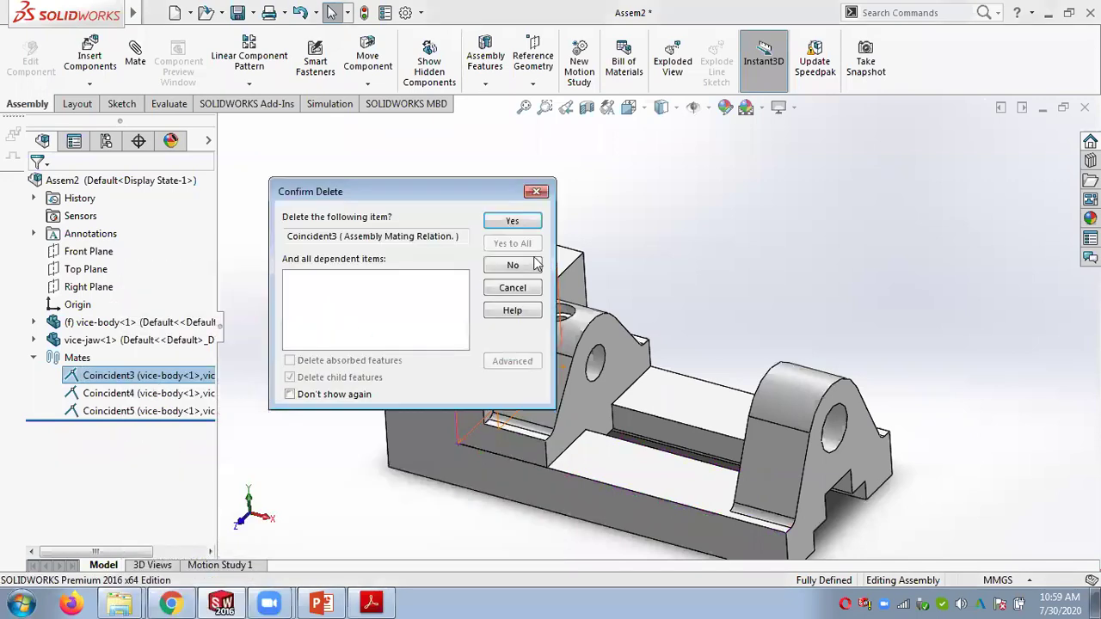
left_click(524, 223)
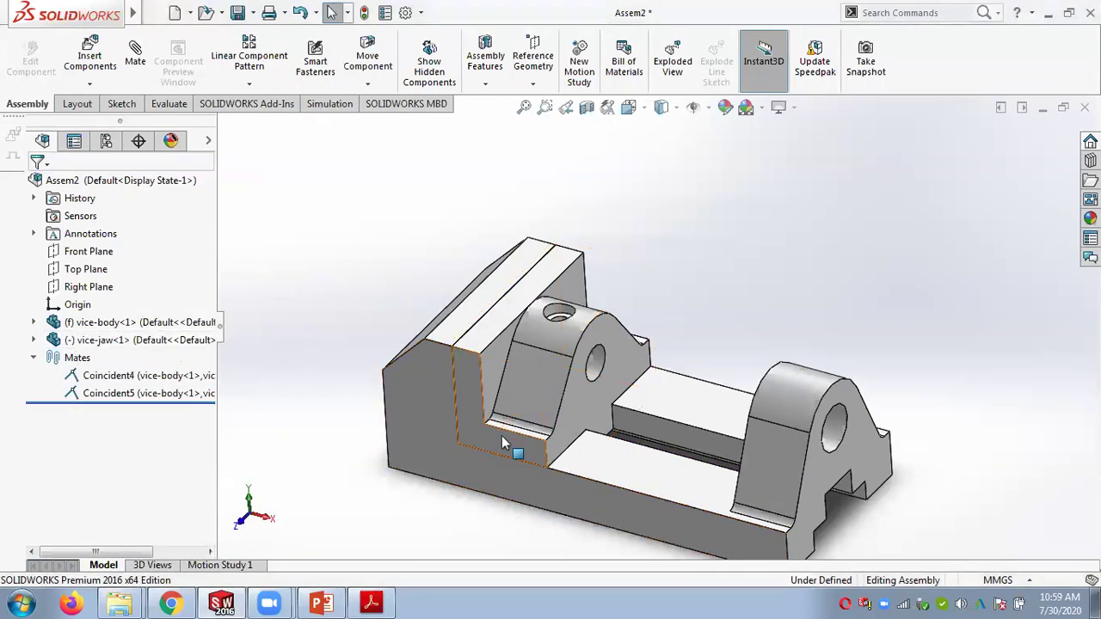
Step: Slide the vice-jaw right along the slot, bring it back to the middle, and end the move
left_click_drag(472, 417, 947, 482)
left_click_drag(588, 401, 518, 423)
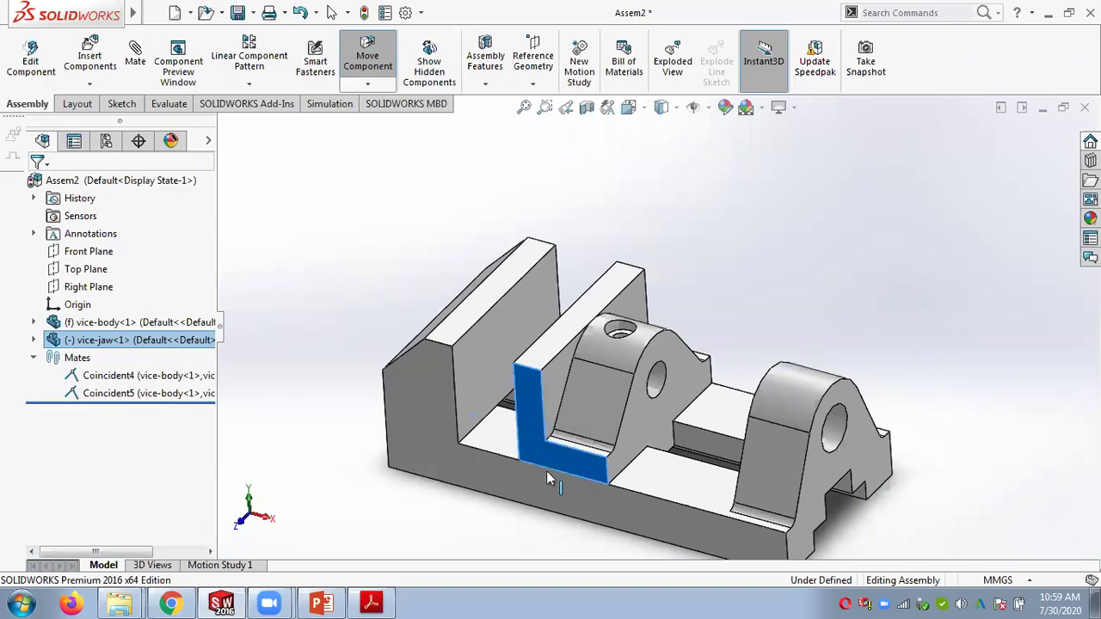
scroll(548, 478, "up", 2)
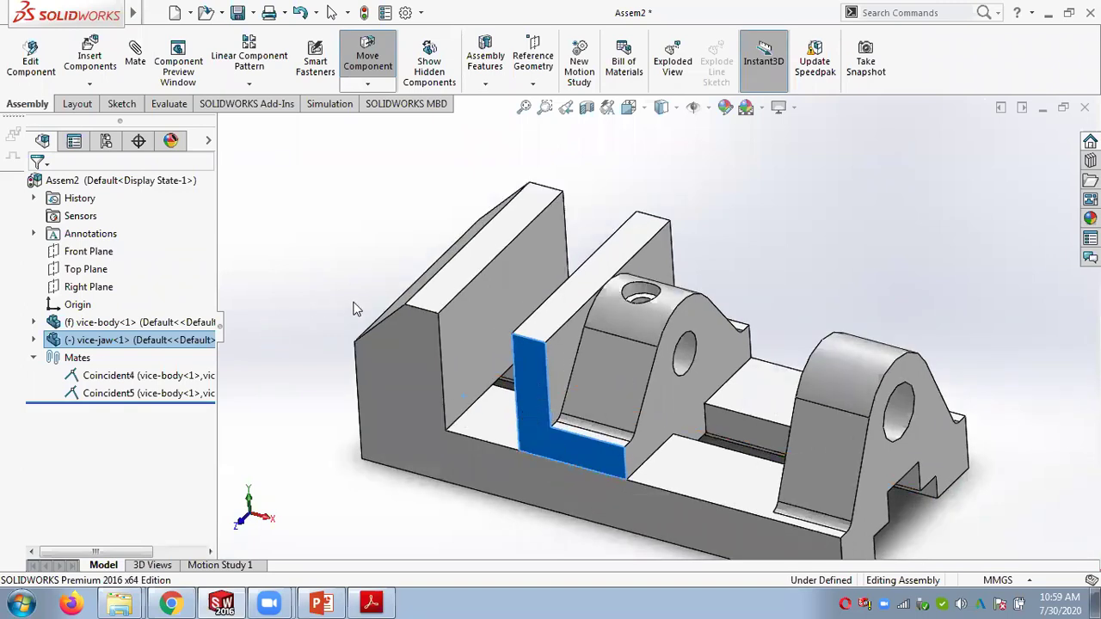
scroll(356, 308, "down", 1)
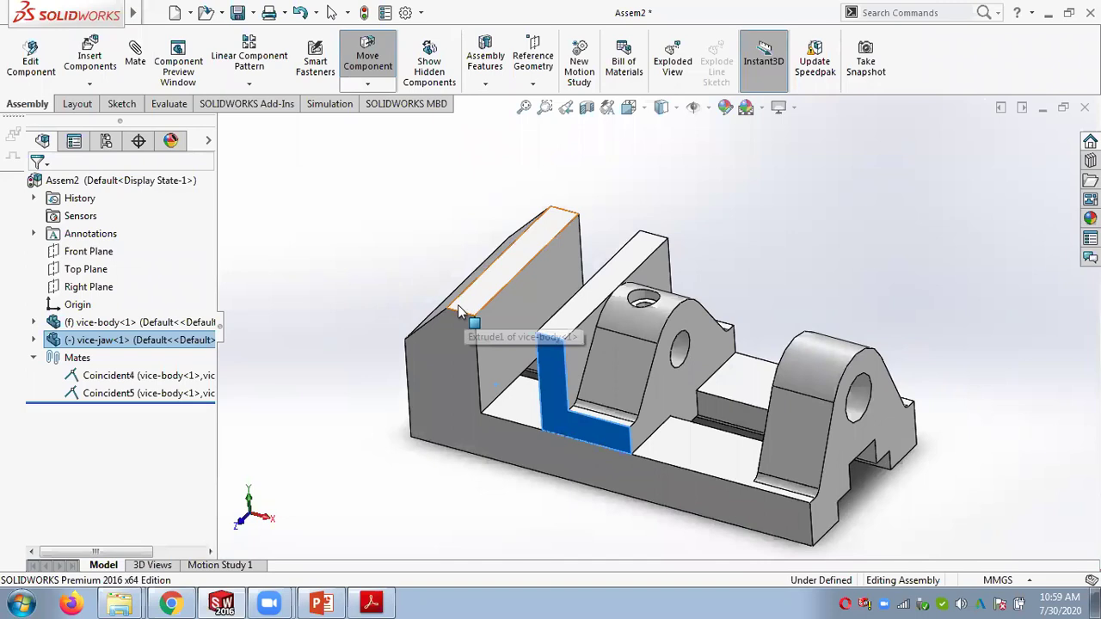
key("Escape")
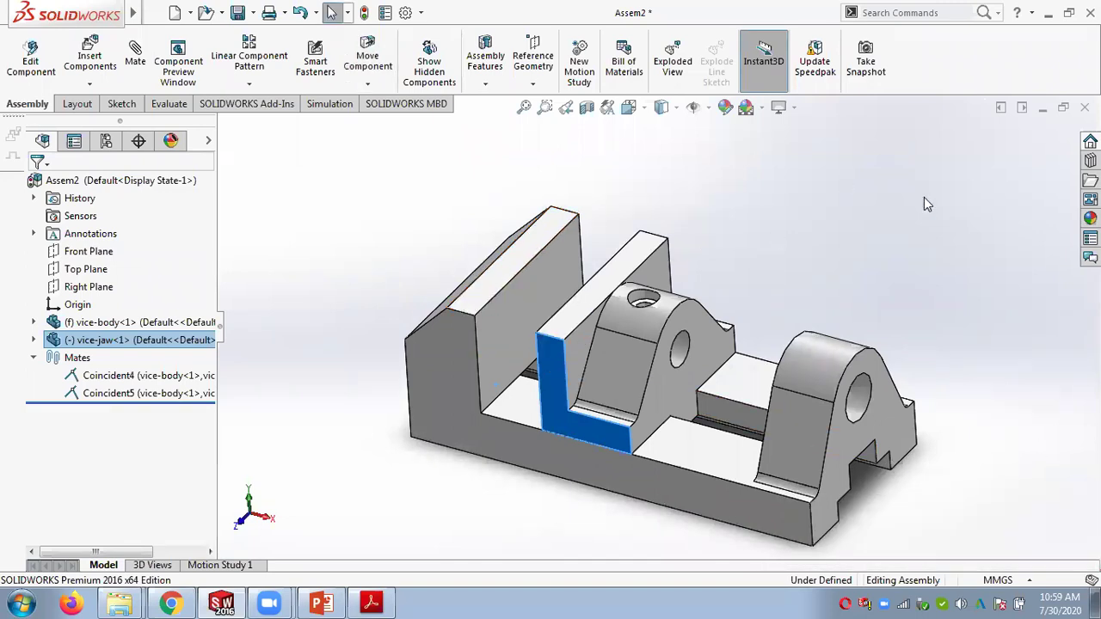
Step: Close Assem2 without saving and create a new assembly document
left_click(1085, 106)
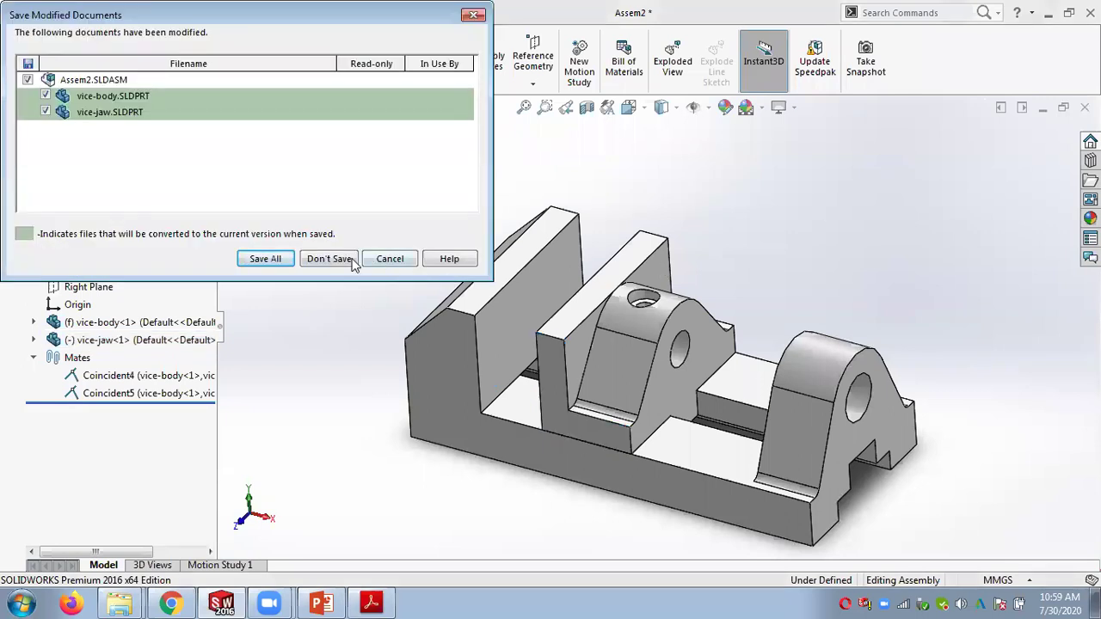
left_click(327, 259)
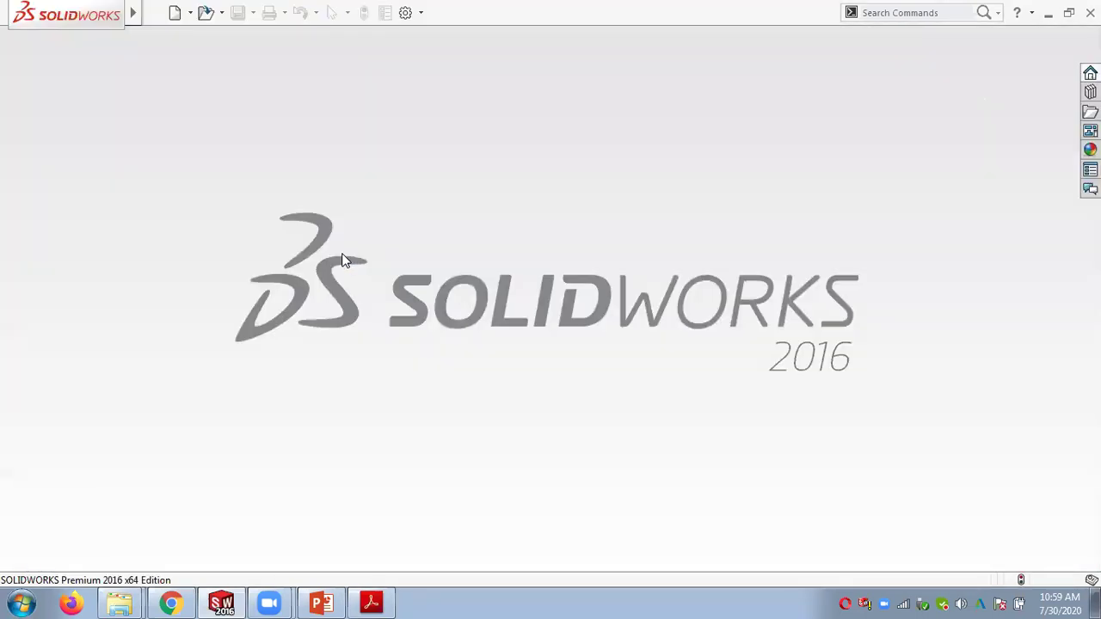
left_click(190, 13)
left_click(193, 39)
double_click(310, 215)
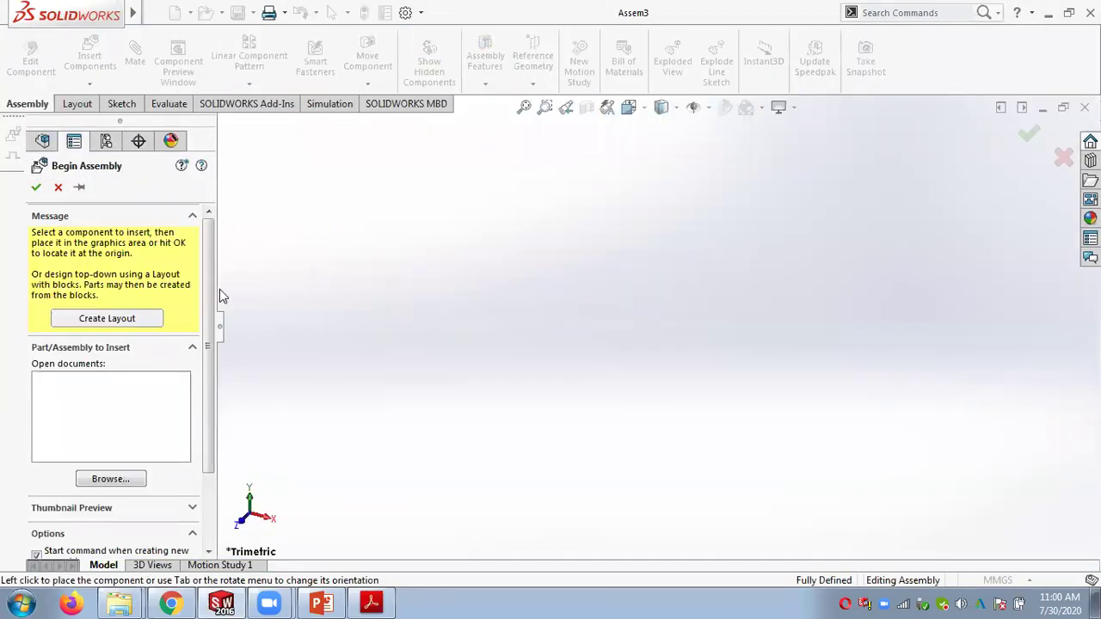
Step: Insert the vice-body part as the first component of the new assembly
left_click(116, 479)
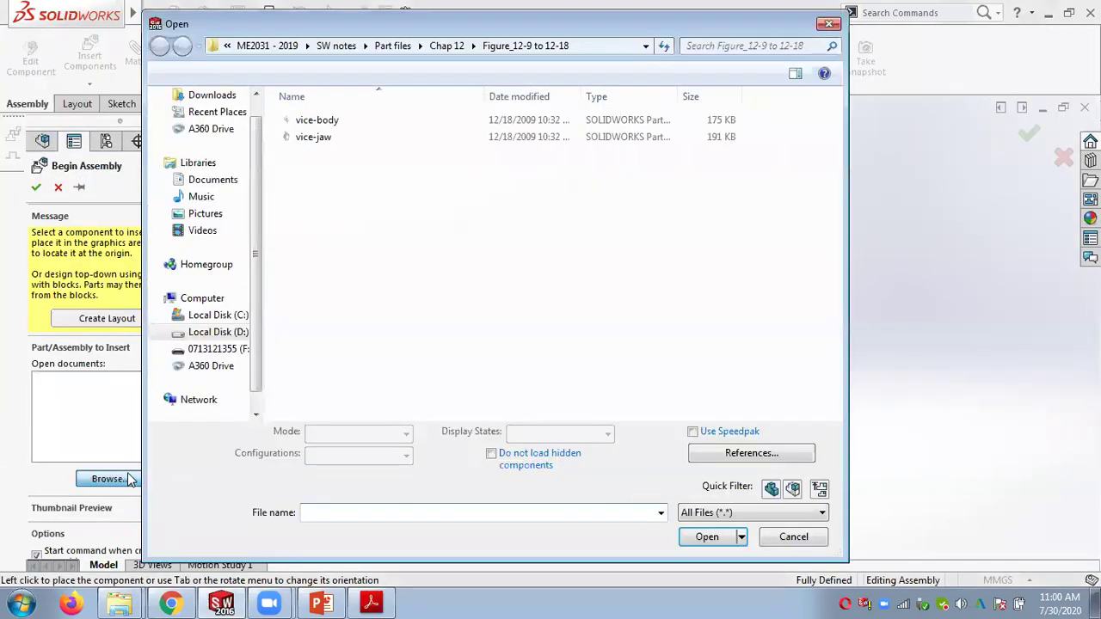
double_click(335, 121)
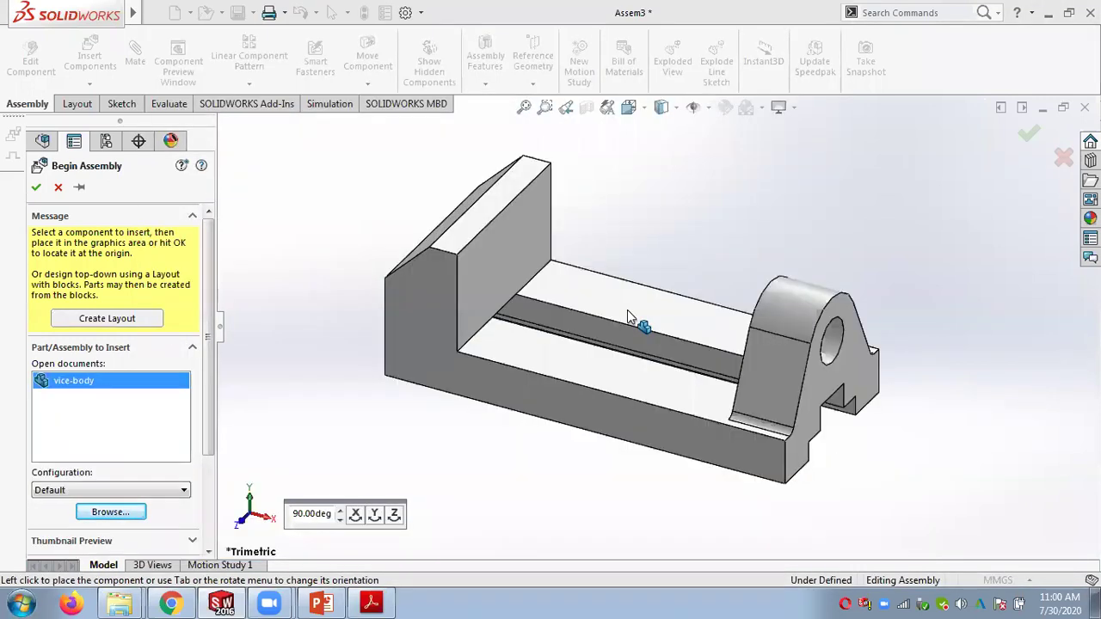
left_click(410, 276)
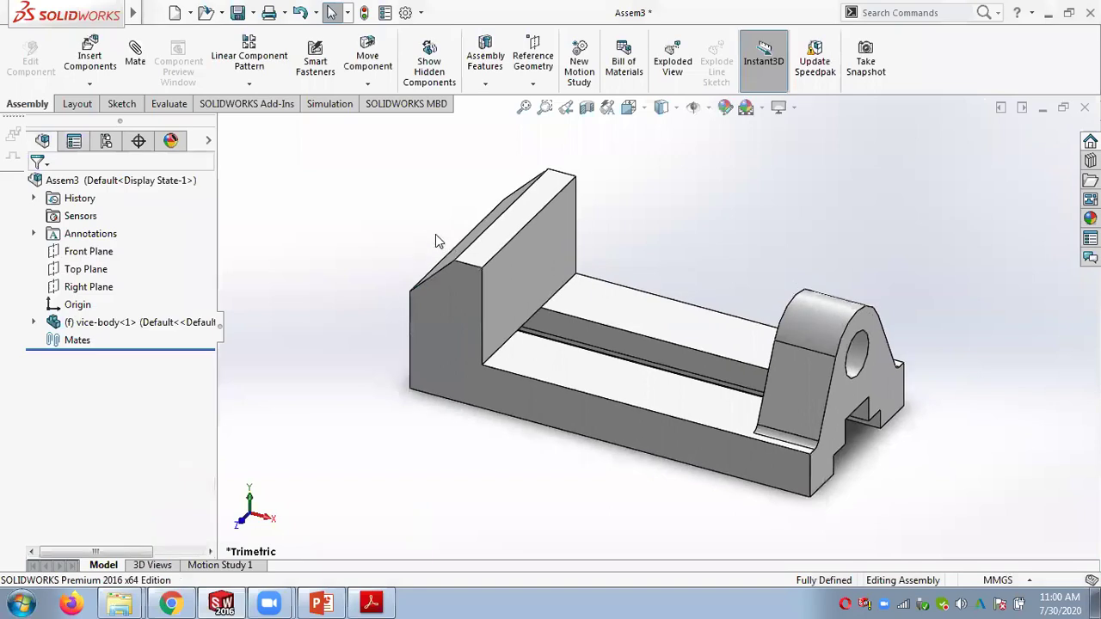
Step: Insert the vice-jaw part and place it seated in the vice-body's slot
left_click(90, 85)
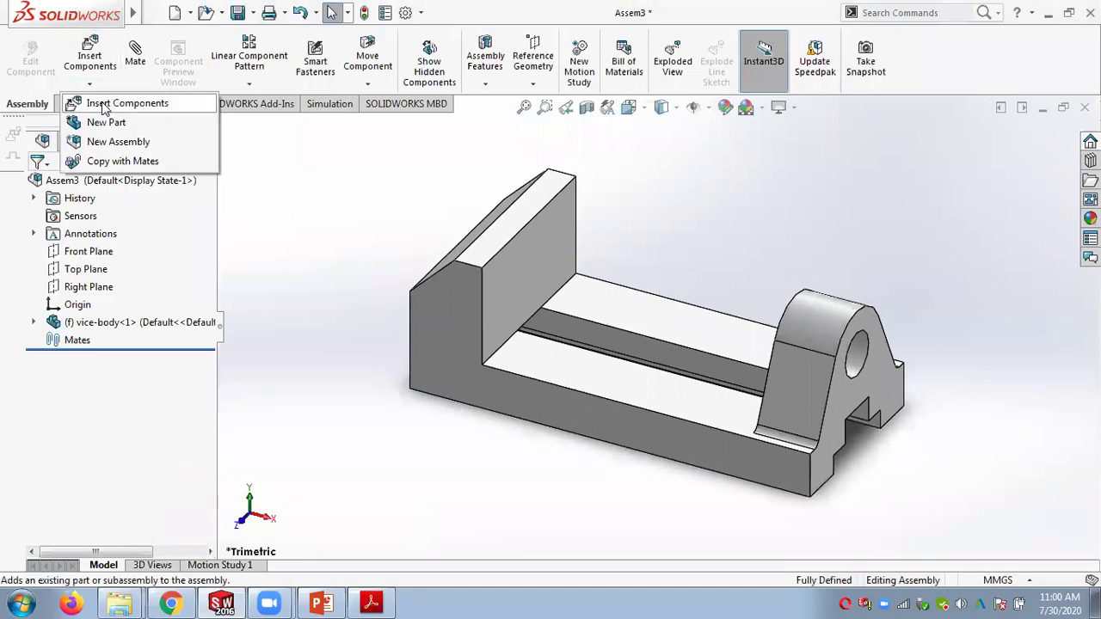
left_click(120, 103)
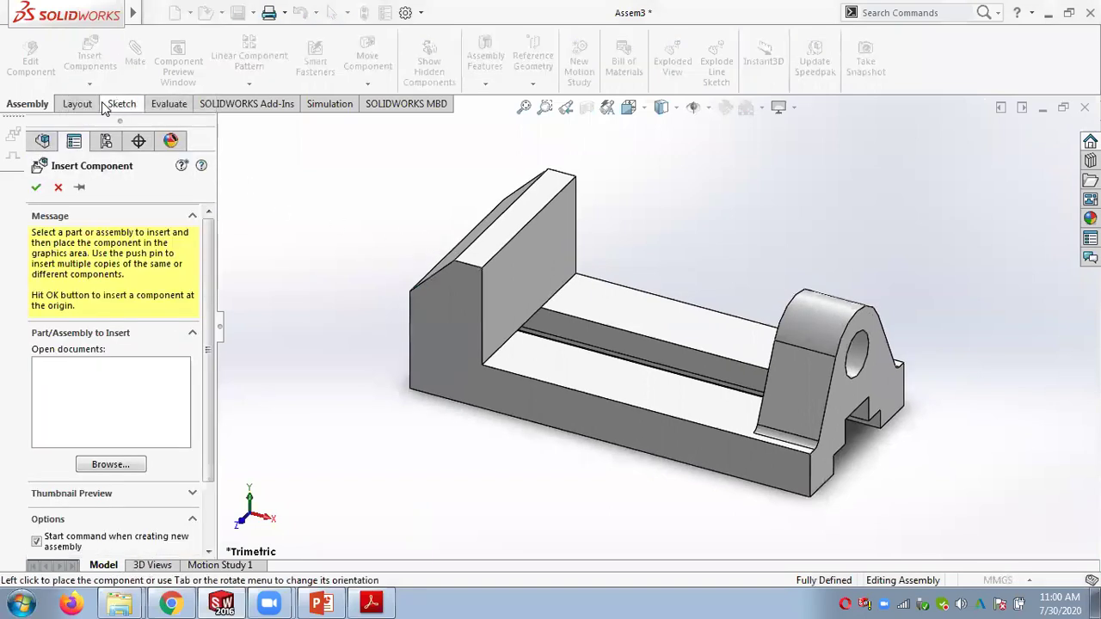
left_click(110, 465)
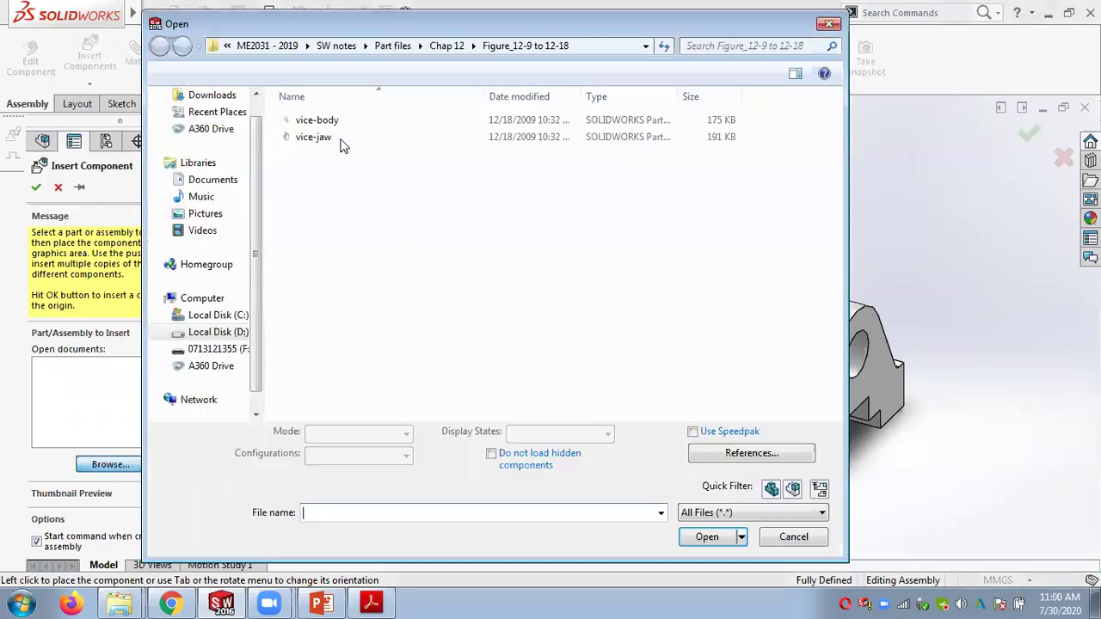
double_click(344, 141)
left_click(343, 143)
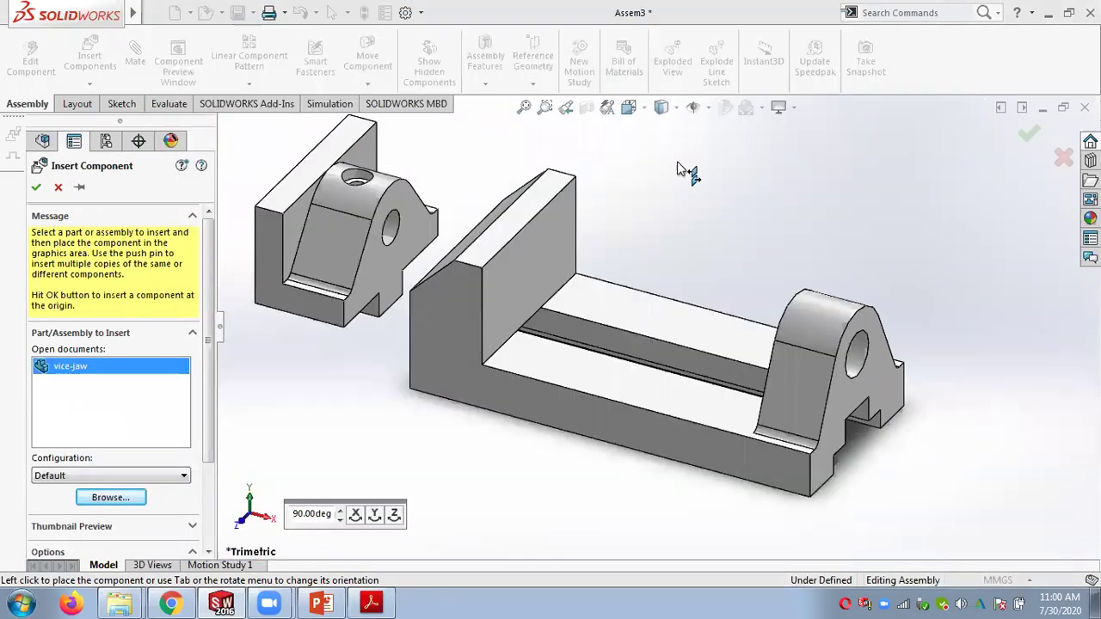
left_click(741, 177)
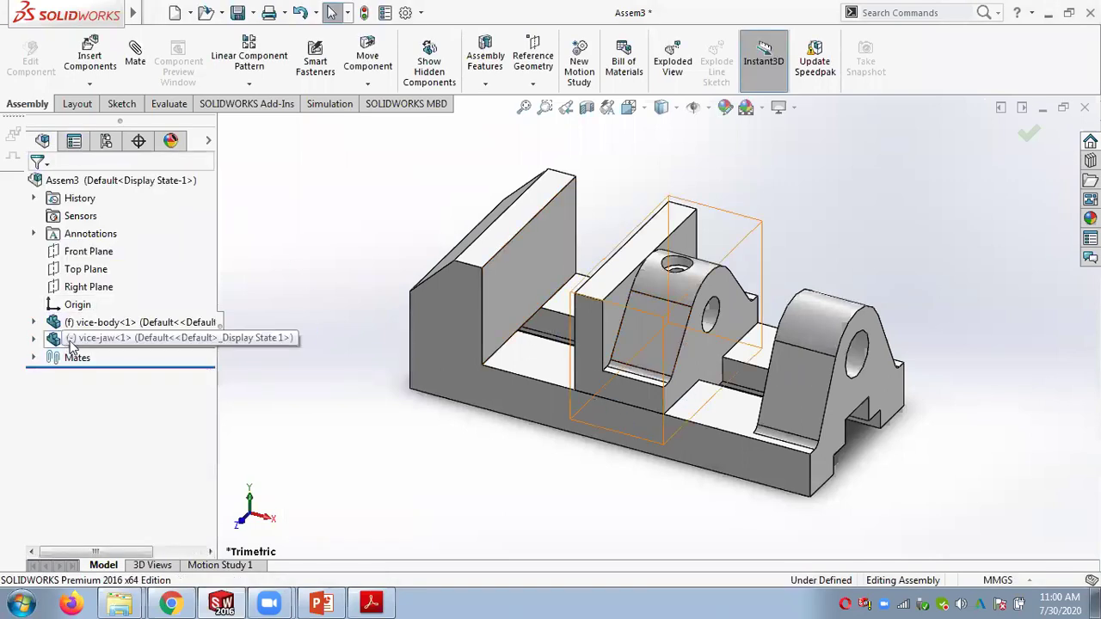
Step: Delete the Parallel11, Coincident11 and Coincident21 mates with Yes to All
left_click(34, 357)
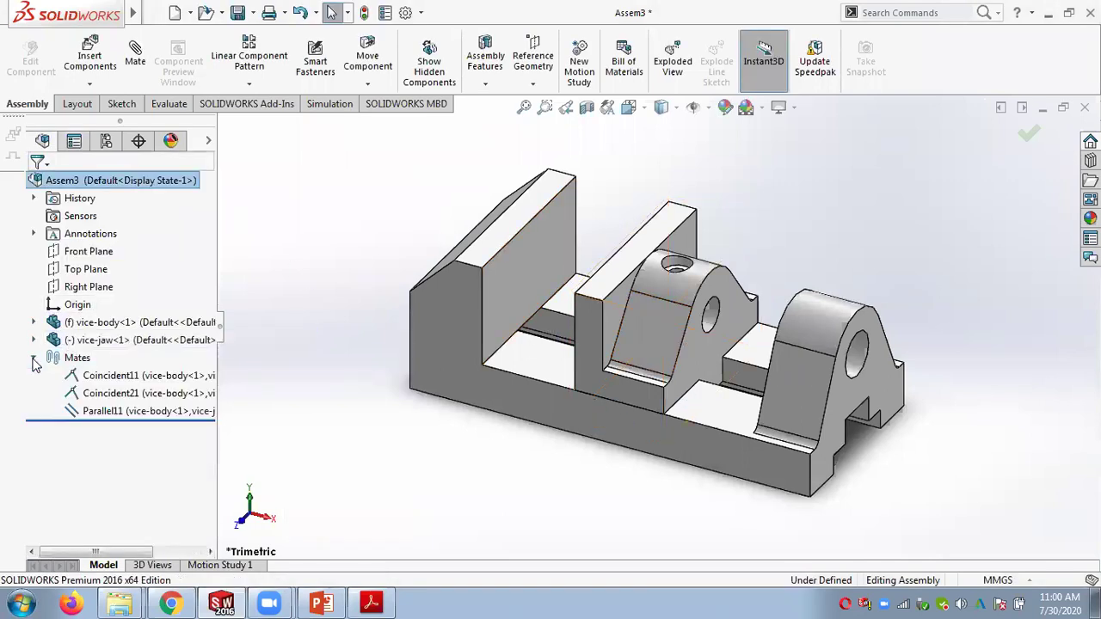
left_click(118, 415)
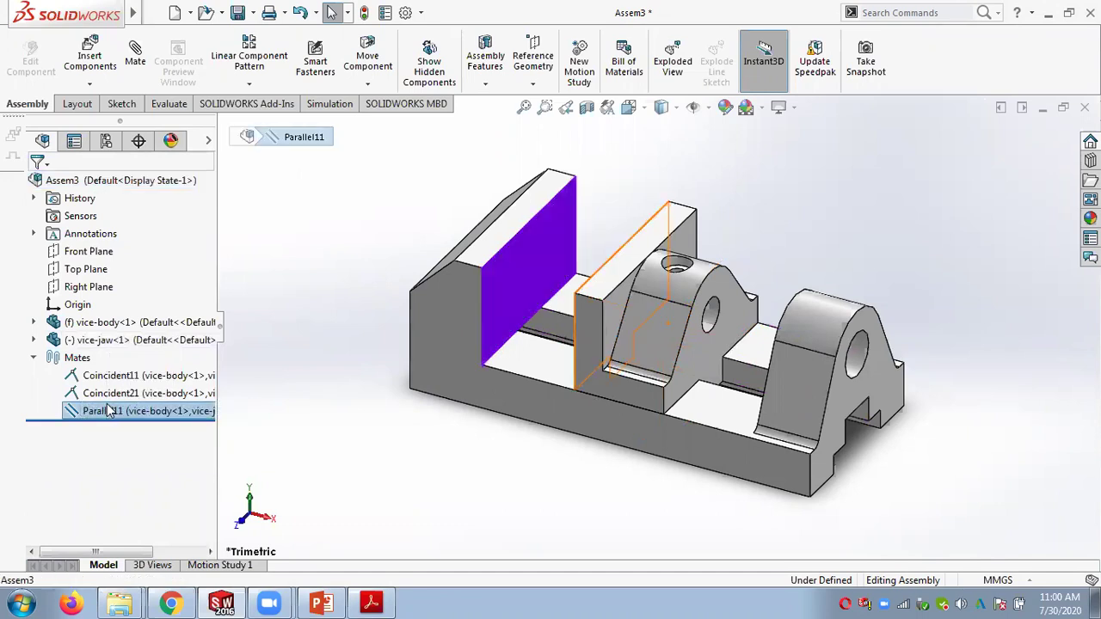
left_click(97, 376, "shift")
right_click(97, 376)
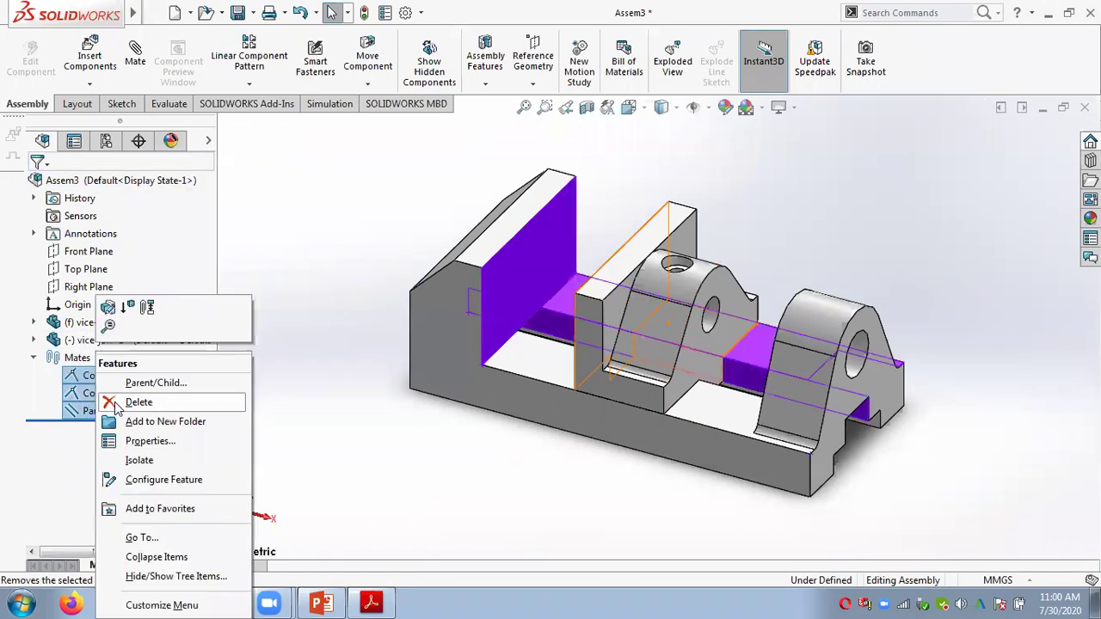
left_click(140, 401)
left_click(512, 244)
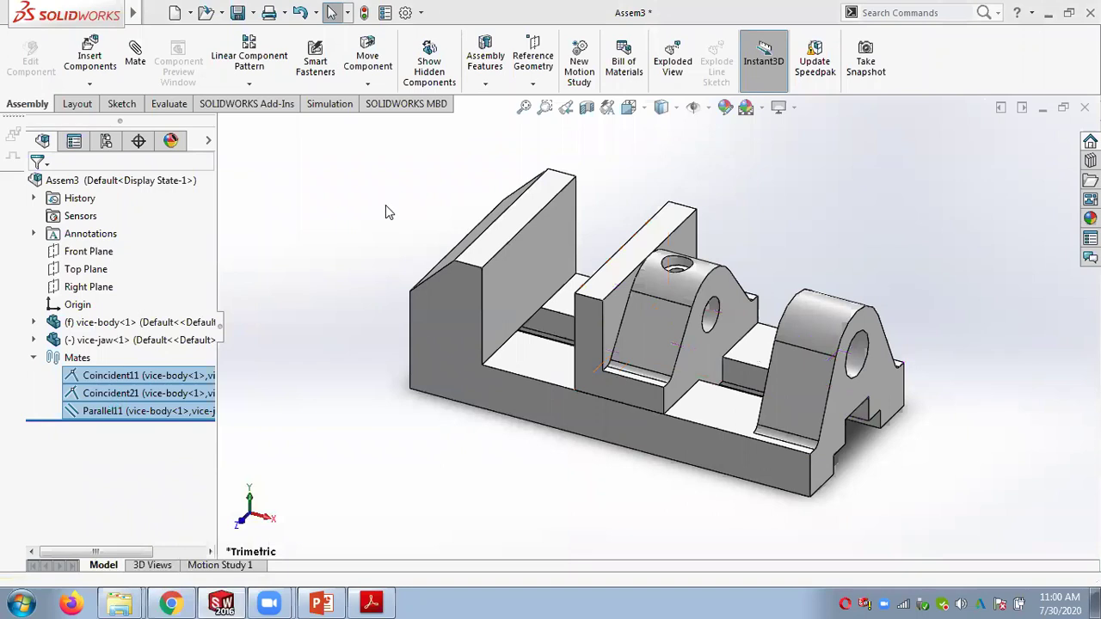
Step: Drag the vice-jaw clear of the vice-body and inspect the body's channel faces
left_click_drag(630, 307, 848, 172)
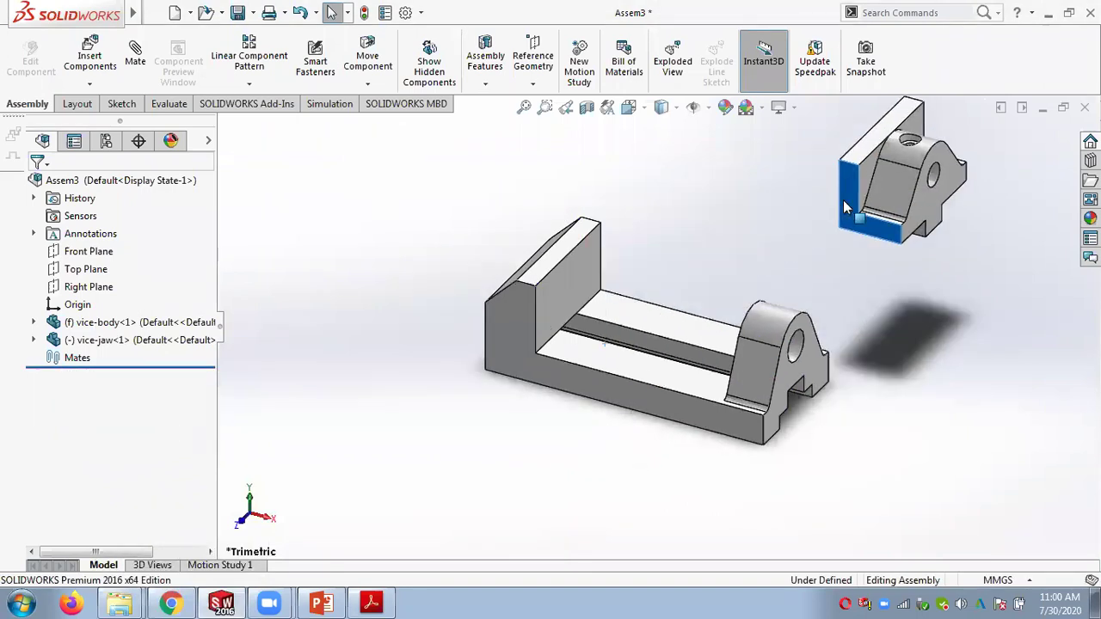
scroll(916, 298, "down", 3)
scroll(917, 299, "up", 2)
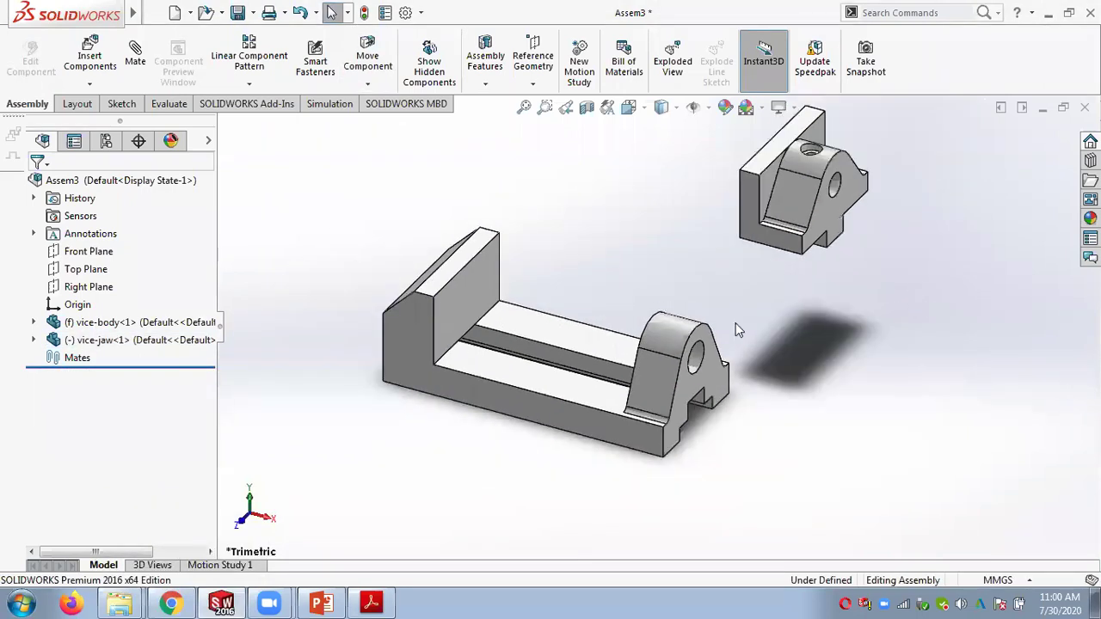
left_click(568, 309)
left_click(458, 367)
middle_click_drag(451, 318, 516, 310)
scroll(810, 349, "up", 2)
middle_click_drag(810, 348, 797, 305)
scroll(834, 282, "down", 2)
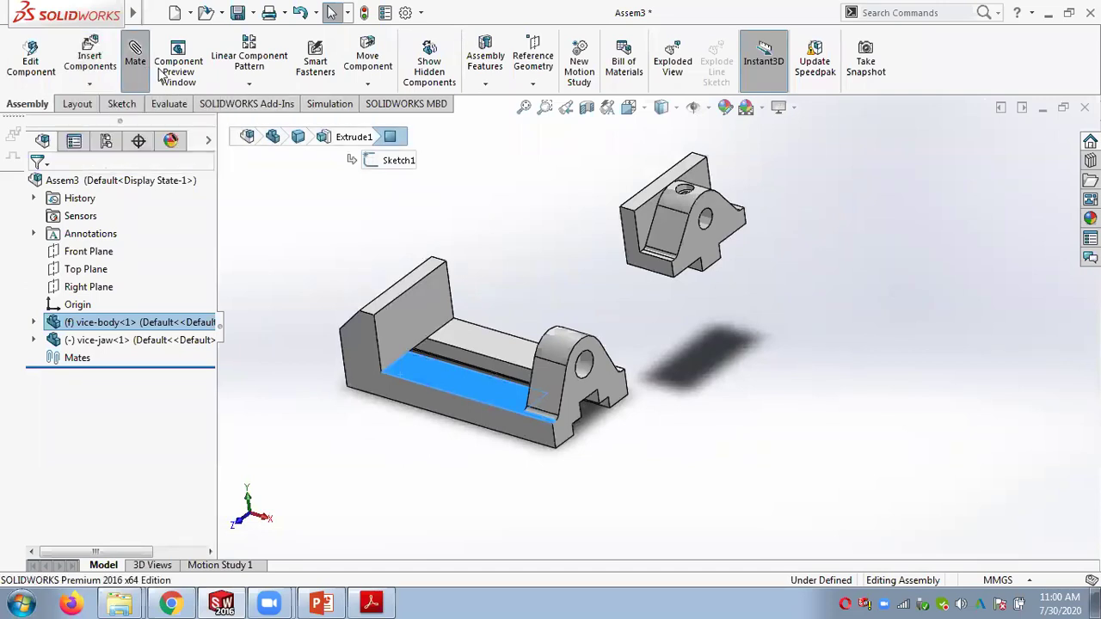
Step: Start a mate, clear the wrongly picked faces, and move the jaw away from the body
left_click(635, 247)
left_click(370, 344)
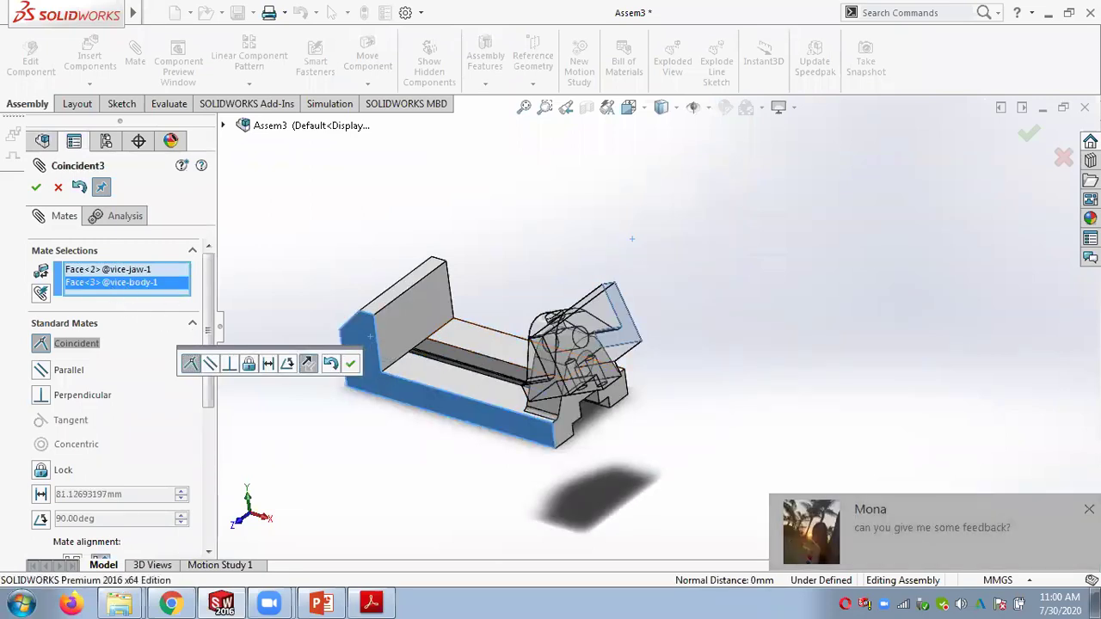
right_click(158, 282)
left_click(215, 287)
left_click_drag(542, 340, 604, 265)
mouse_move(525, 260)
middle_mouse_down()
mouse_move(548, 248)
mouse_move(517, 241)
middle_mouse_up()
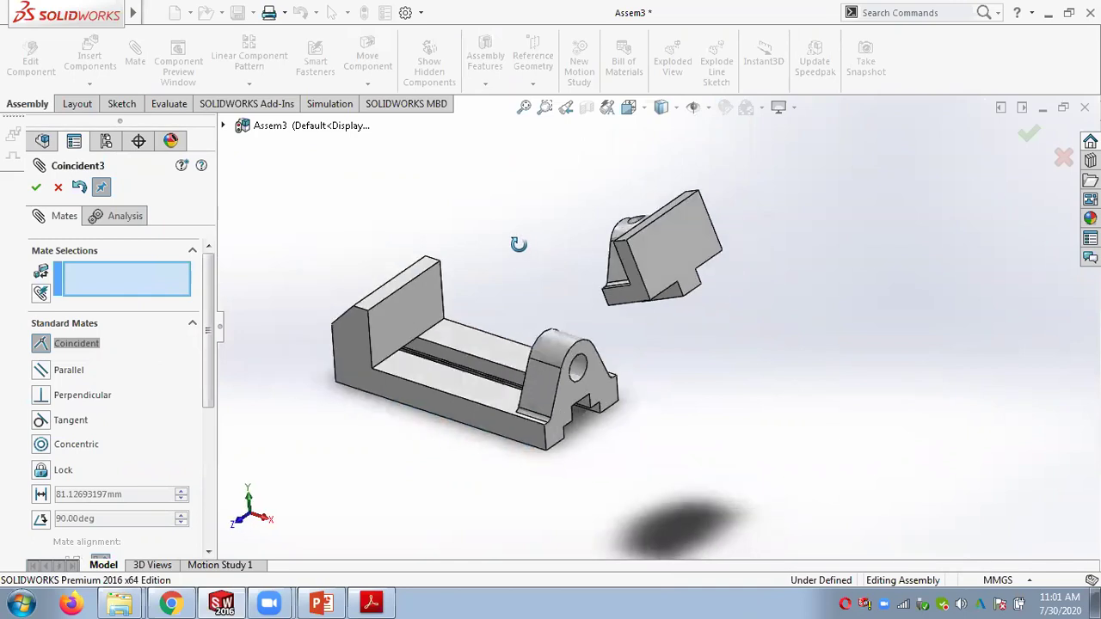
Step: Add coincident mates for a jaw face and the jaw's side face against the body
left_click(650, 247)
left_click(404, 304)
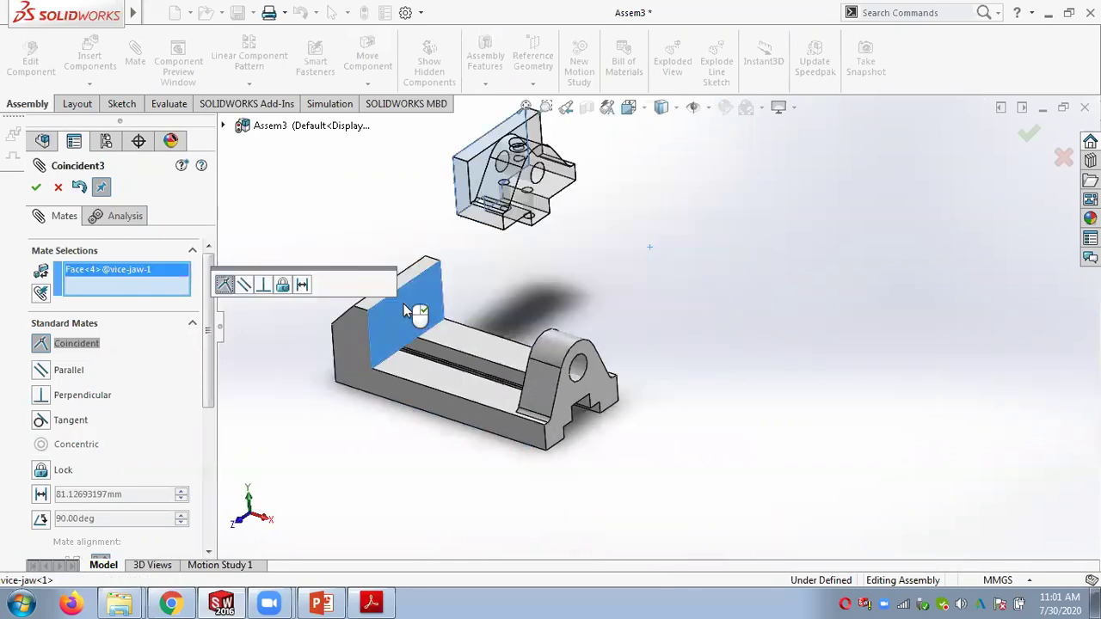
left_click(385, 286)
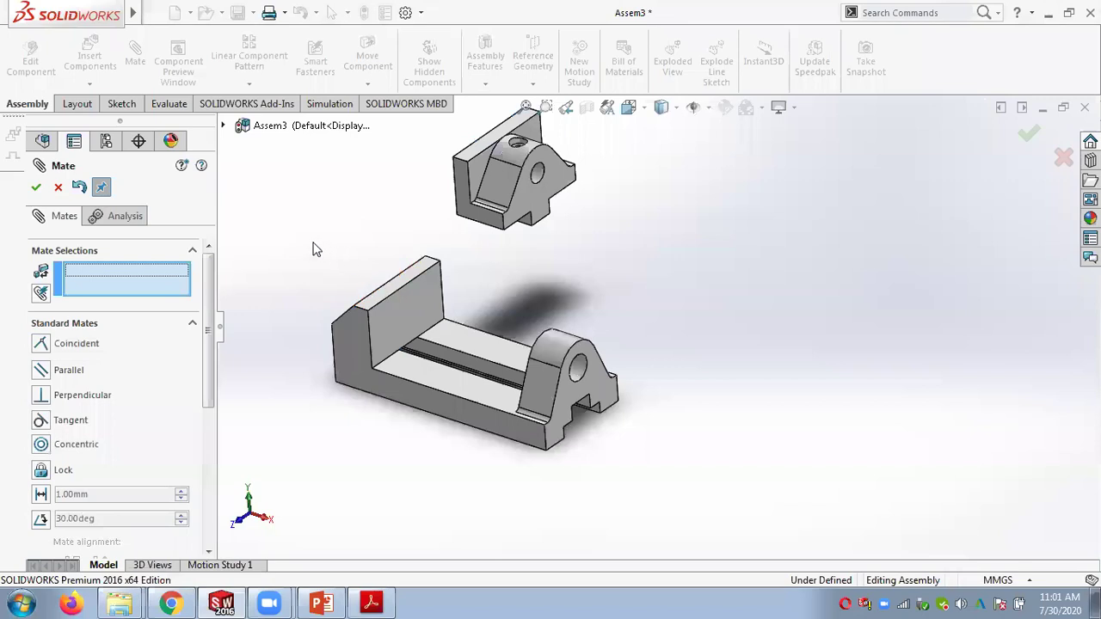
left_click(458, 207)
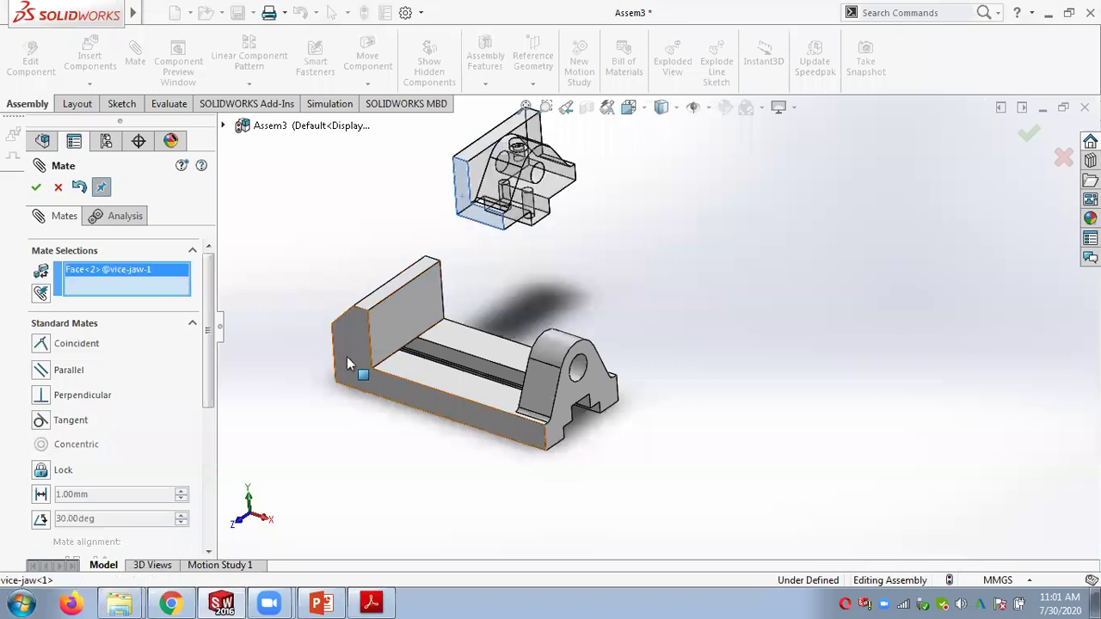
left_click(347, 357)
left_click(330, 385)
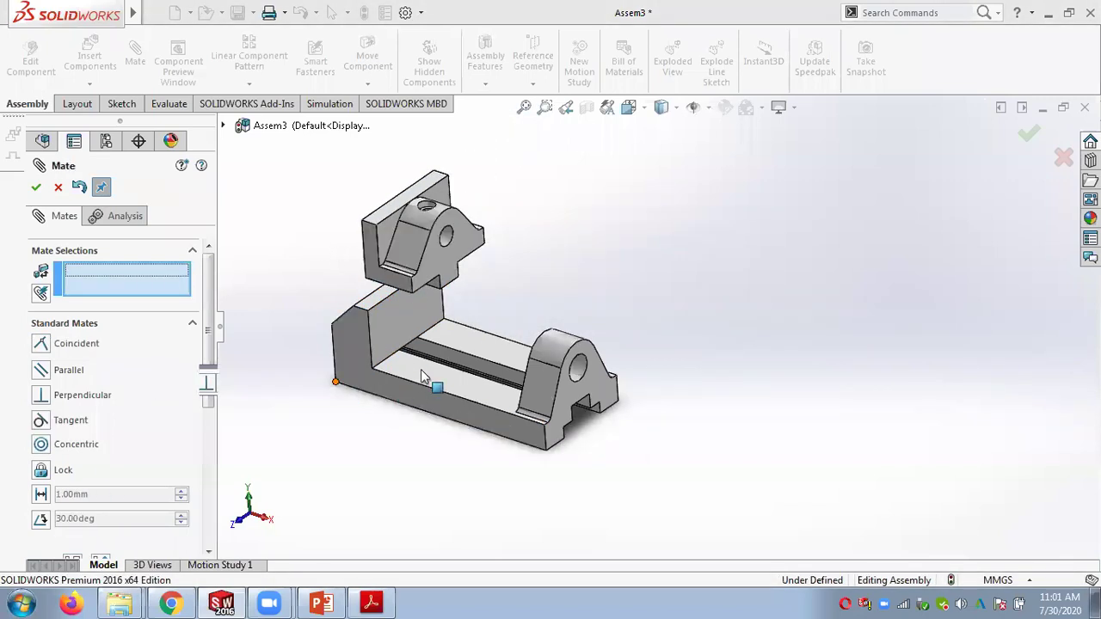
Step: Mate the jaw's bottom face coincident to the slot bottom and close the Mate PropertyManager
middle_click_drag(435, 281, 435, 204)
left_click(402, 280)
middle_click_drag(402, 280, 464, 379)
left_click(465, 379)
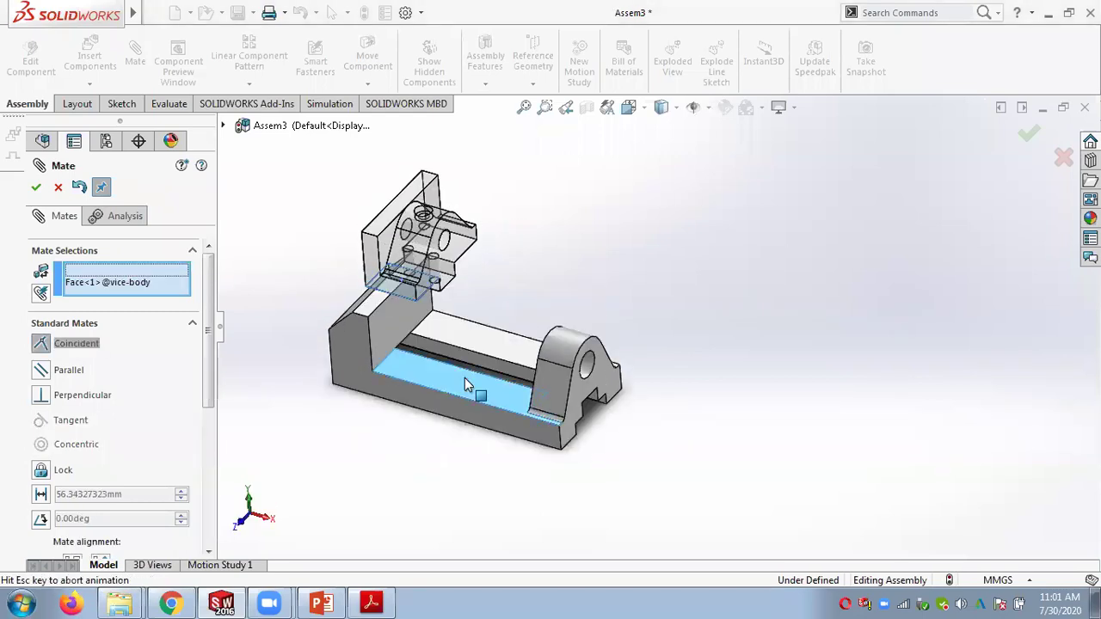
left_click(433, 405)
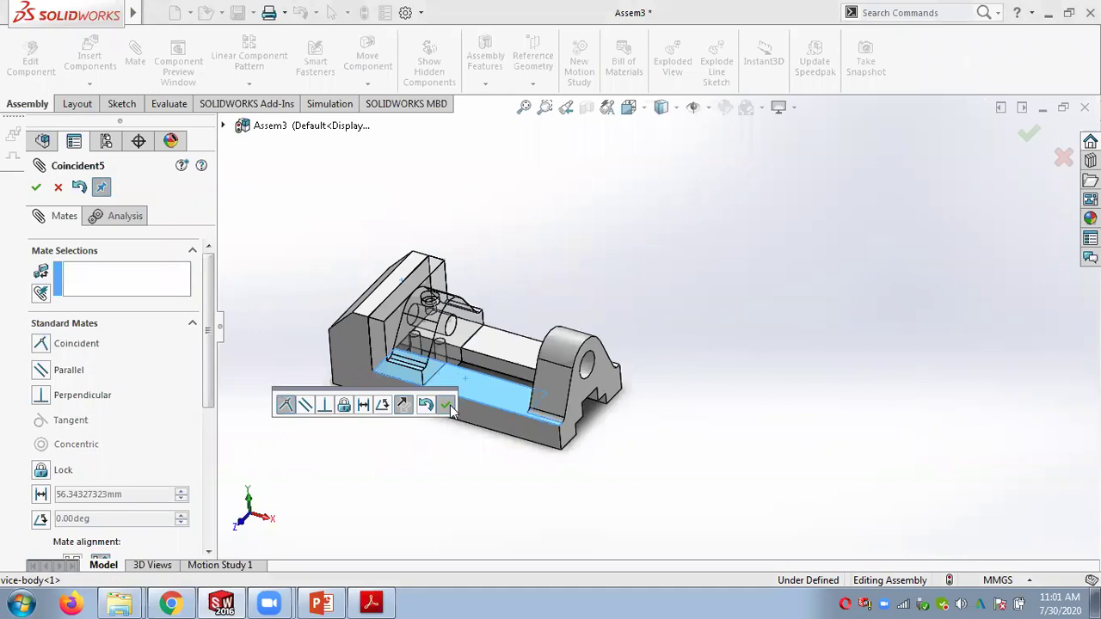
left_click(35, 187)
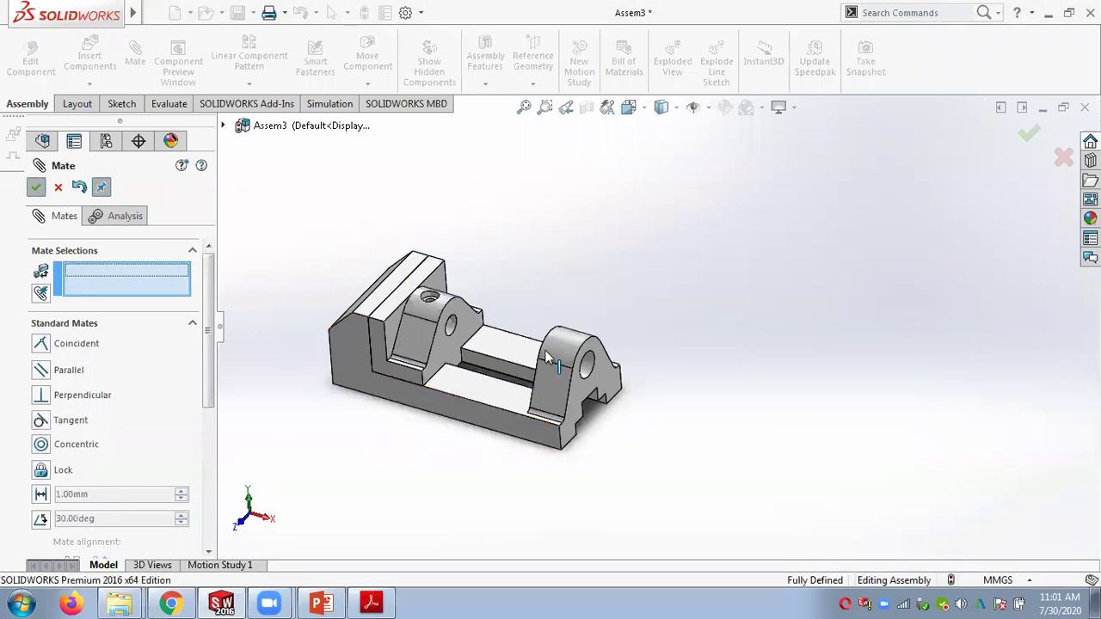
scroll(444, 395, "up", 2)
scroll(463, 354, "down", 5)
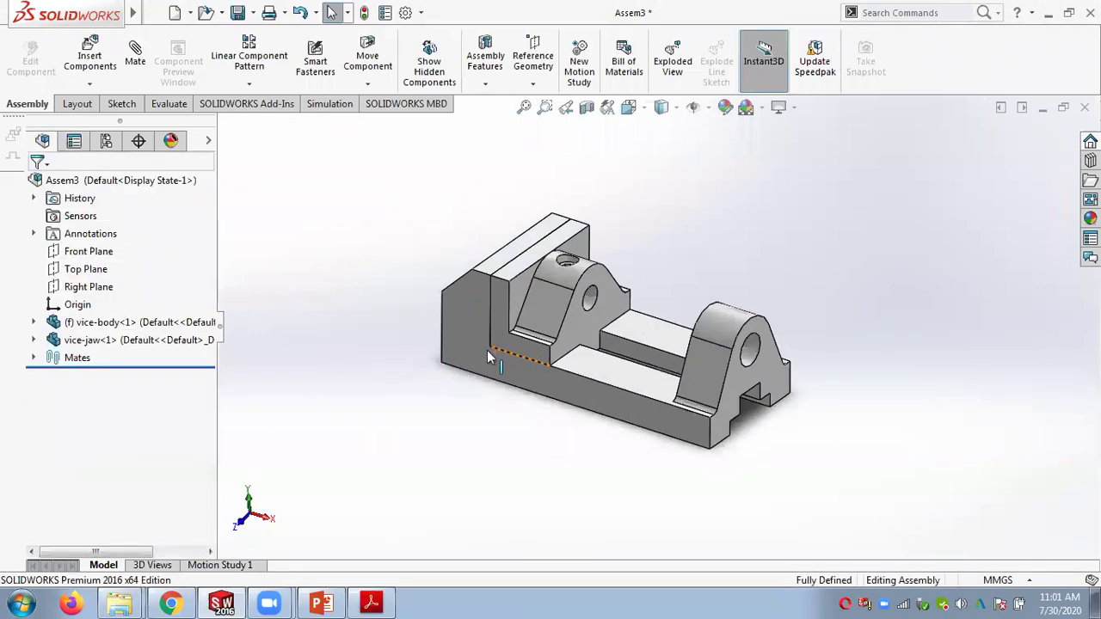
Step: Suppress the Coincident3 mate in the Mates folder
left_click(517, 329)
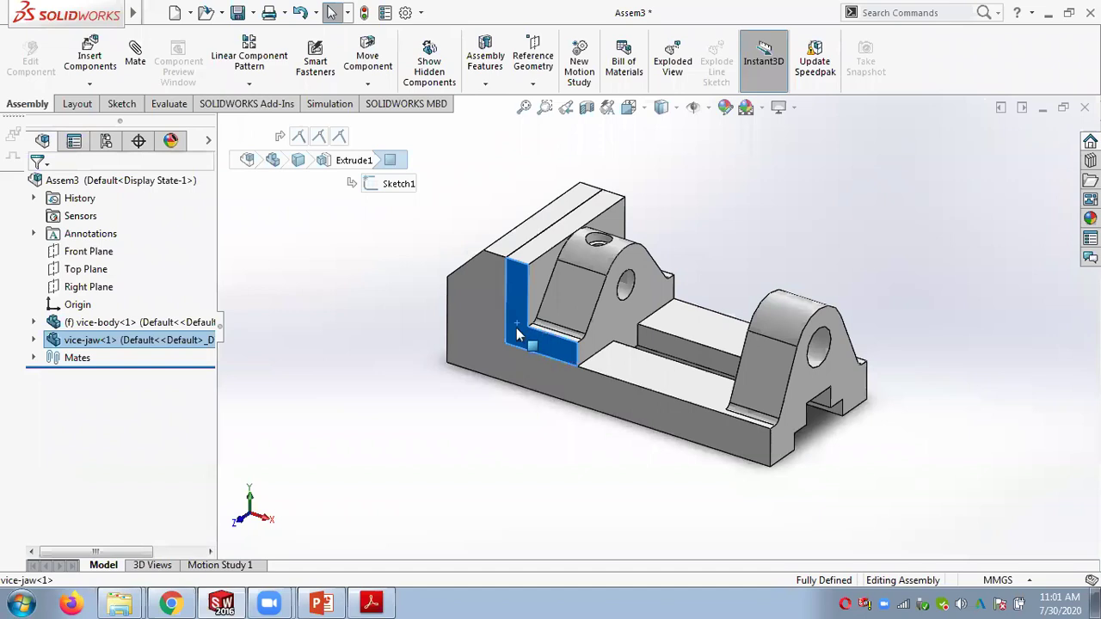
left_click(33, 359)
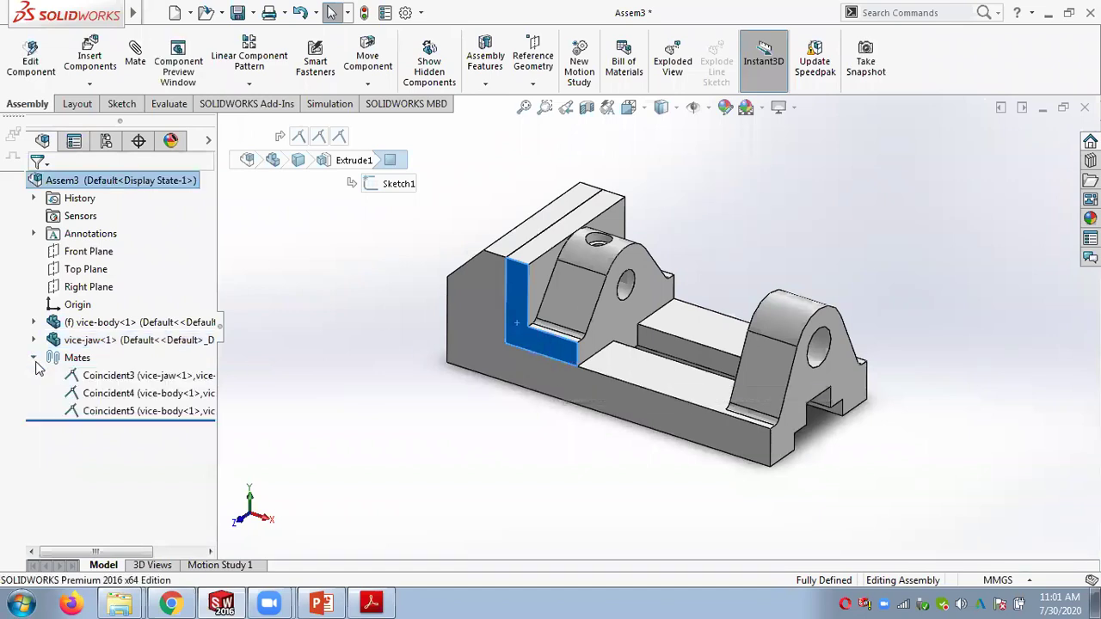
left_click(103, 377)
right_click(103, 377)
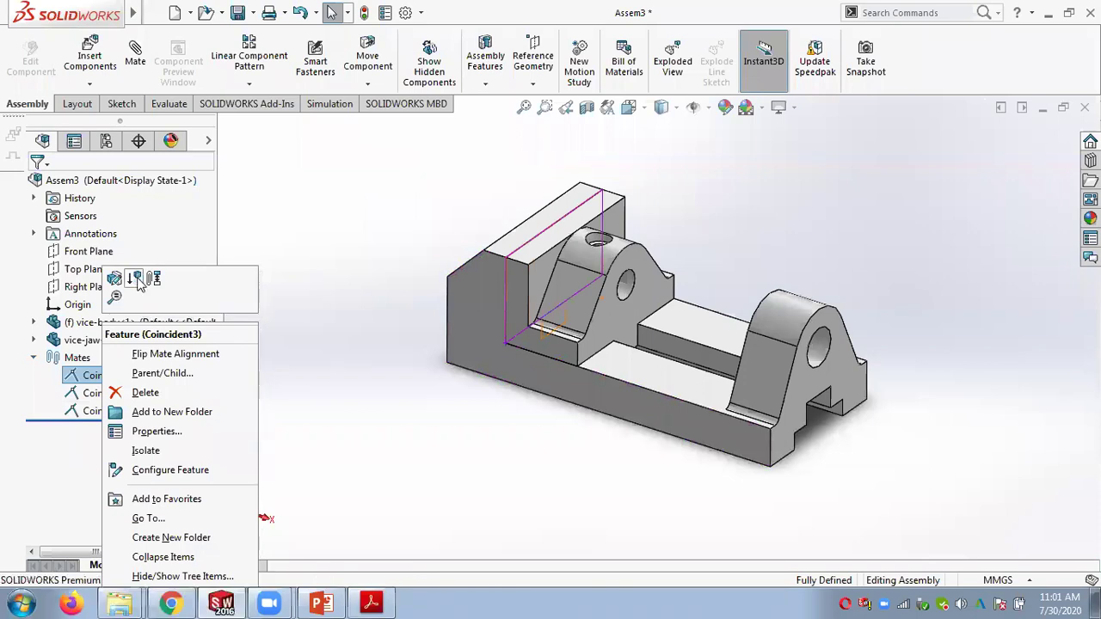
left_click(138, 284)
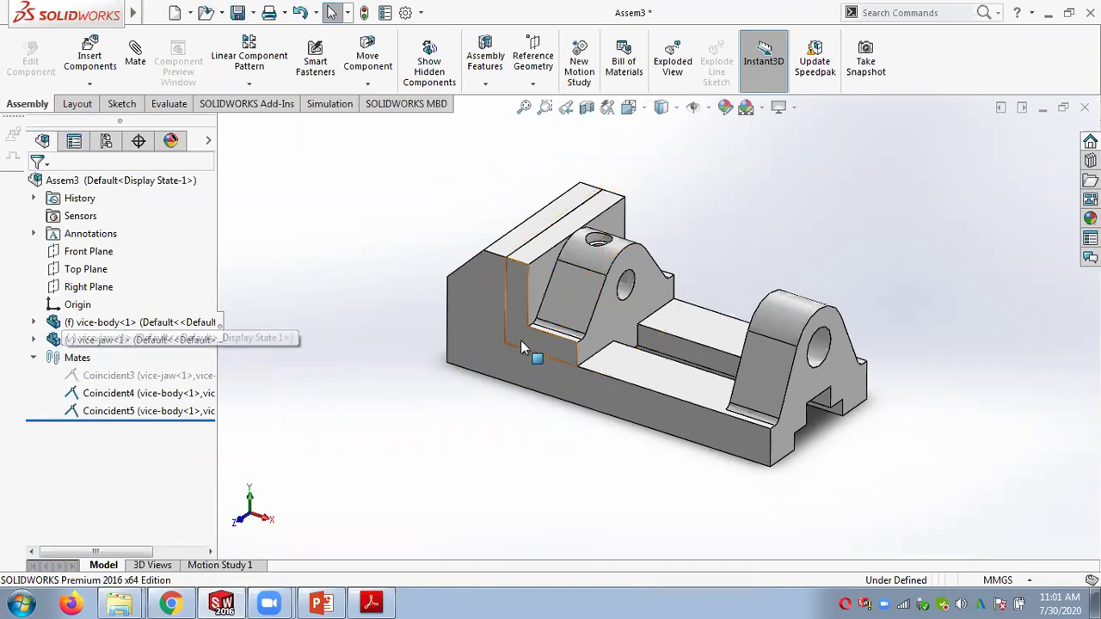
Step: Drag the freed vice-jaw partway along the body's slot
left_click_drag(526, 334, 643, 386)
mouse_move(738, 236)
middle_mouse_down()
mouse_move(754, 190)
mouse_move(752, 216)
mouse_move(738, 223)
middle_mouse_up()
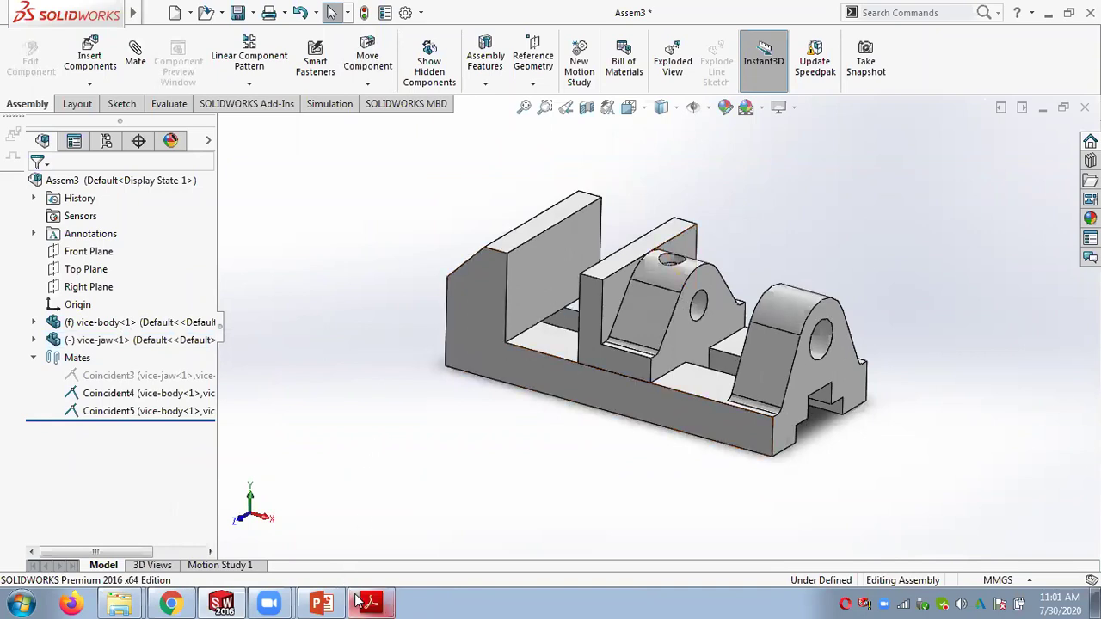
mouse_move(371, 602)
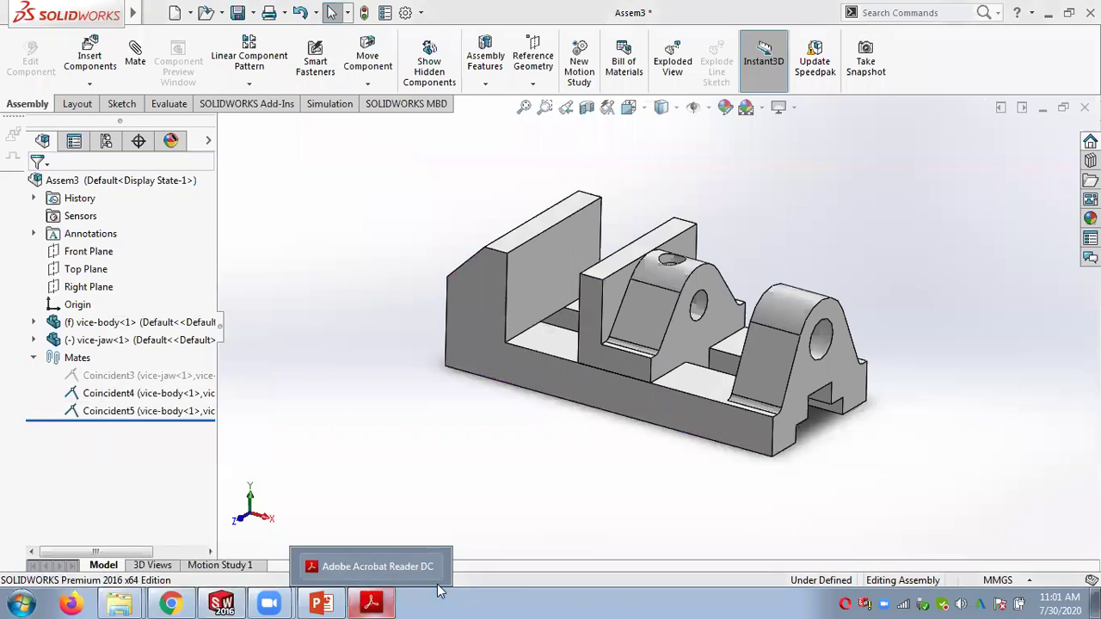
Step: Bring Adobe Acrobat Reader DC forward and close it, returning to the SOLIDWORKS assembly
left_click(371, 602)
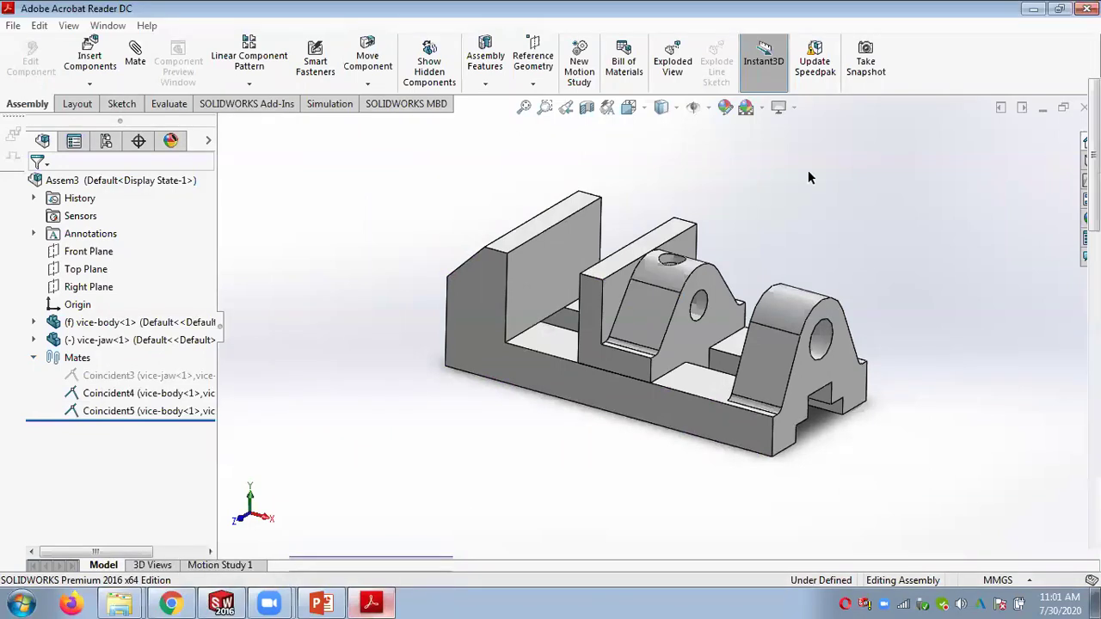
left_click(1033, 8)
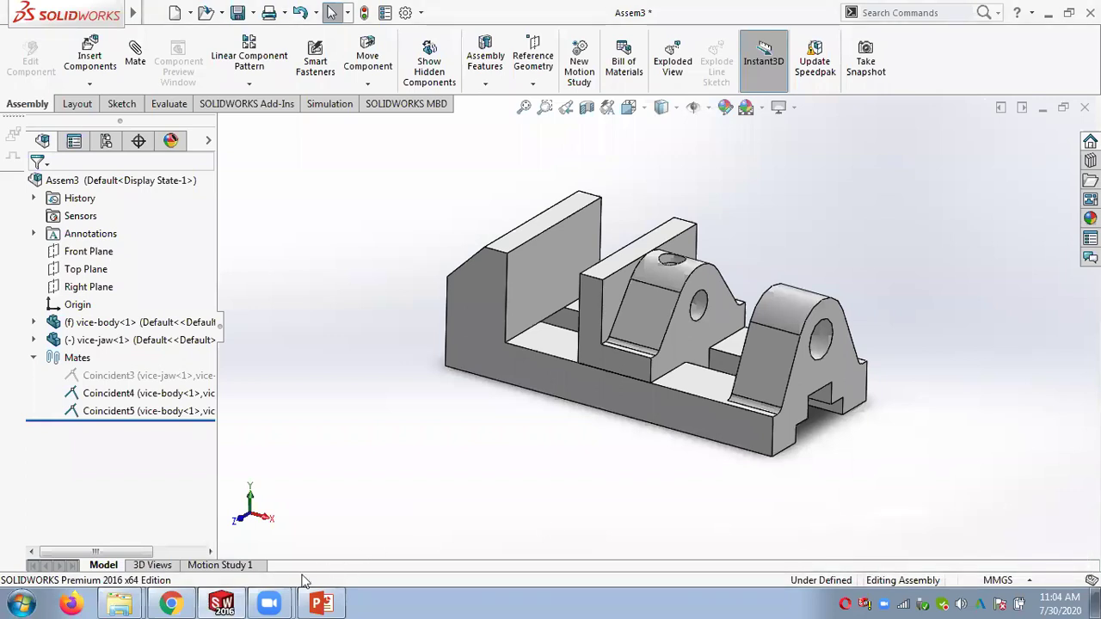
Step: Bring up the Chapter 12 PowerPoint deck, browse mate-type slides 10–17, and return to slide 11
left_click(308, 603)
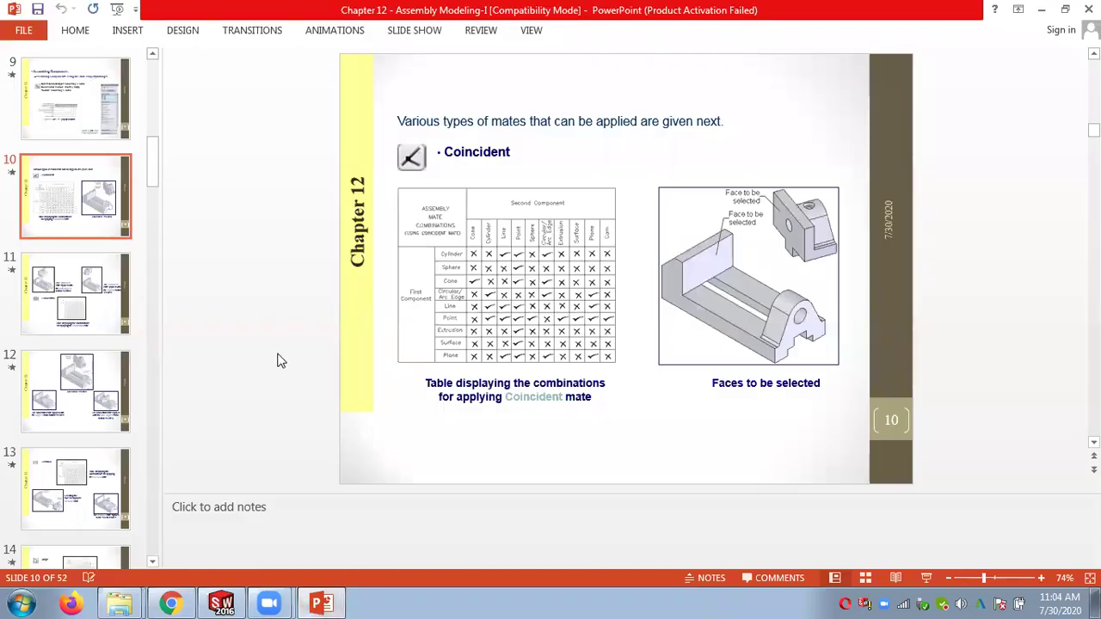
scroll(425, 318, "down", 1)
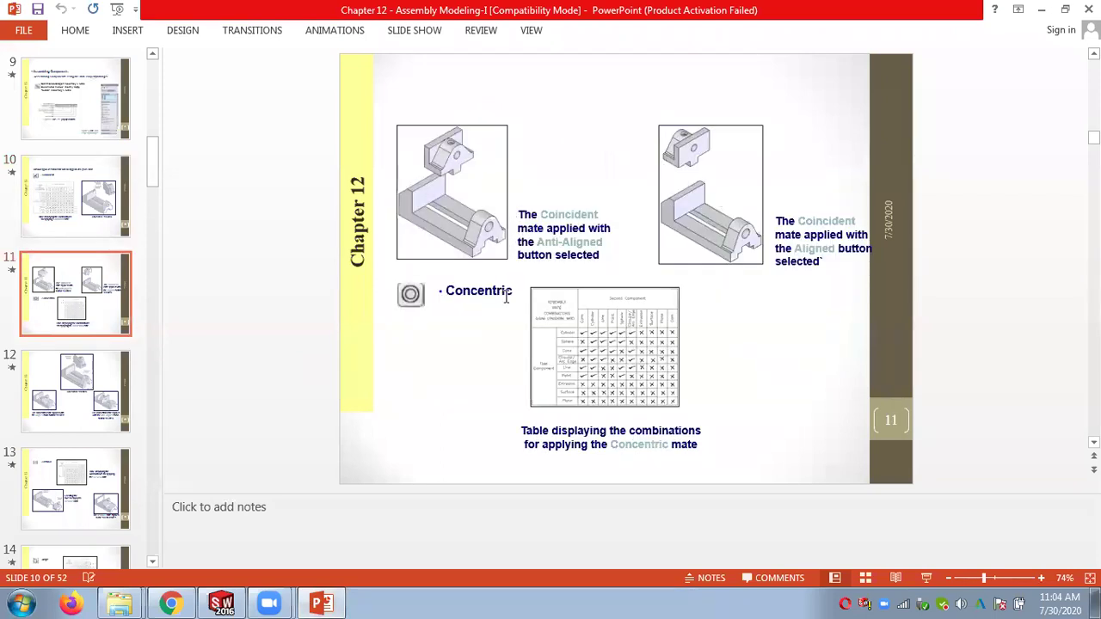
scroll(231, 212, "down", 1)
scroll(230, 213, "down", 1)
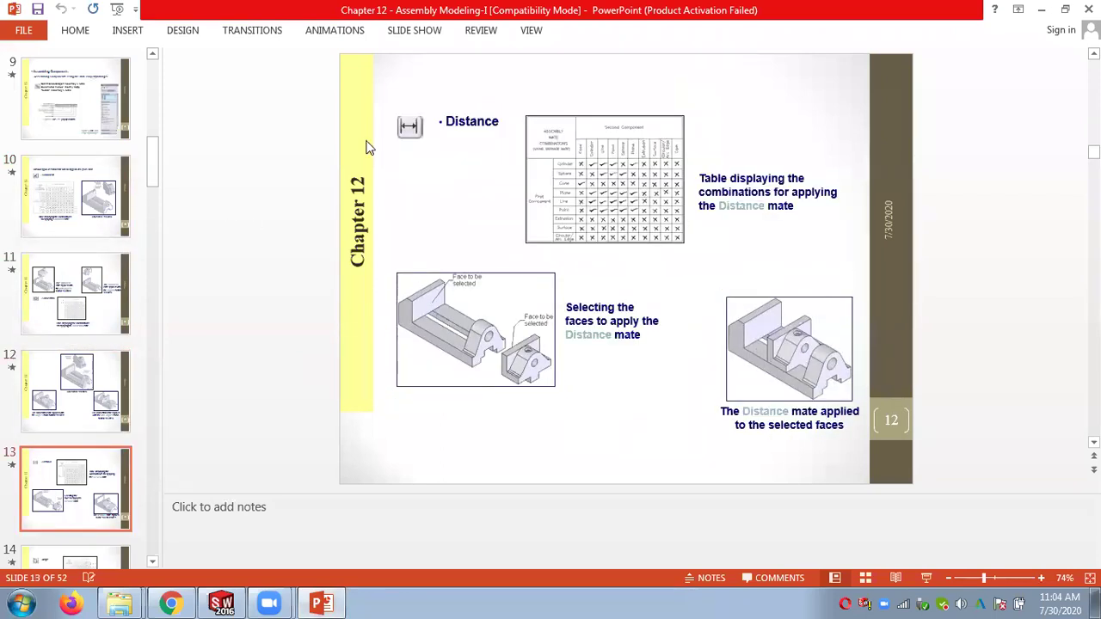
scroll(393, 191, "down", 1)
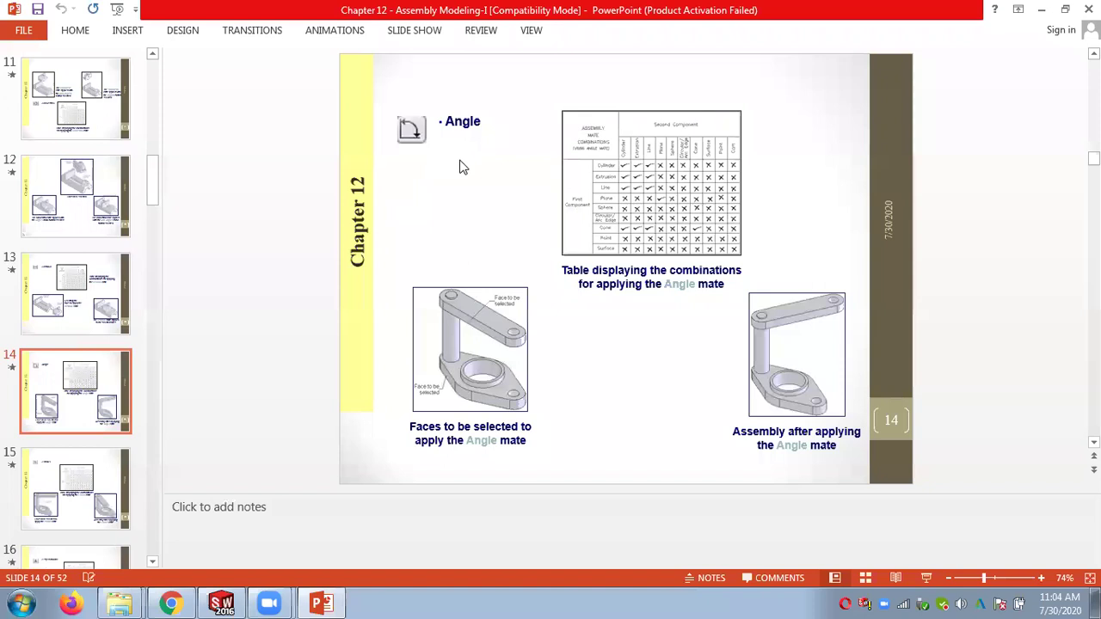
scroll(457, 172, "down", 1)
scroll(457, 172, "down", 1)
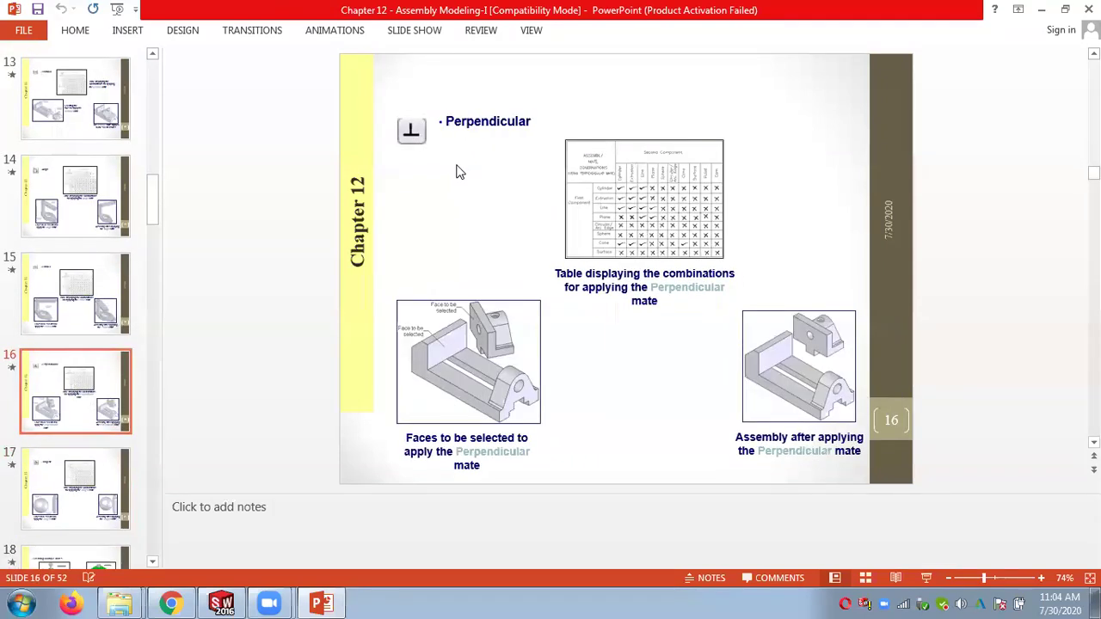
scroll(457, 172, "down", 1)
scroll(457, 172, "up", 3)
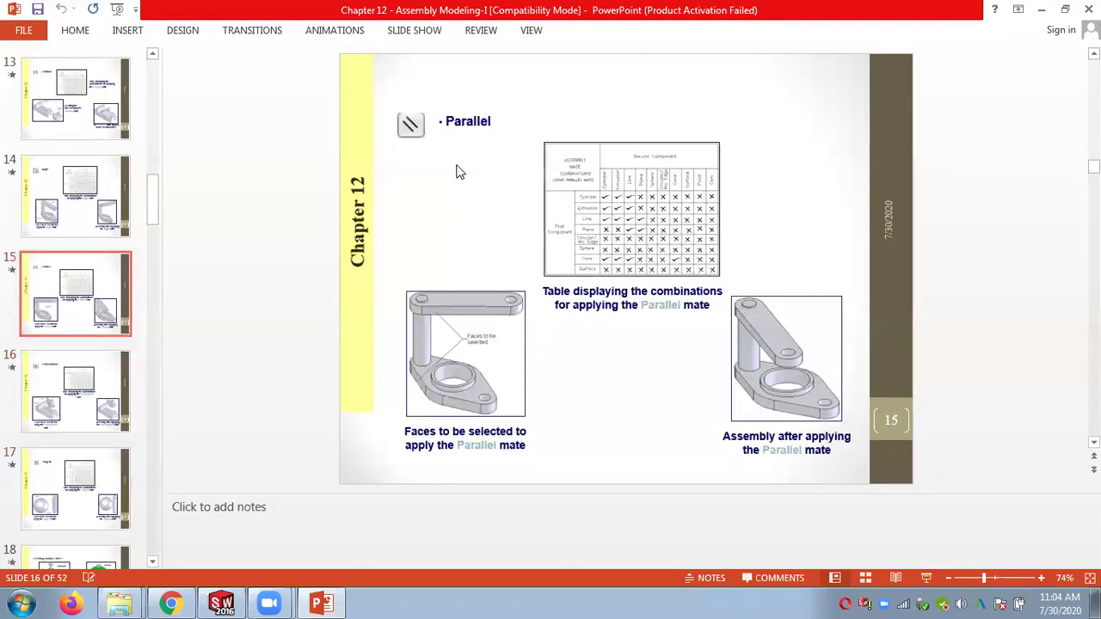
scroll(457, 172, "up", 2)
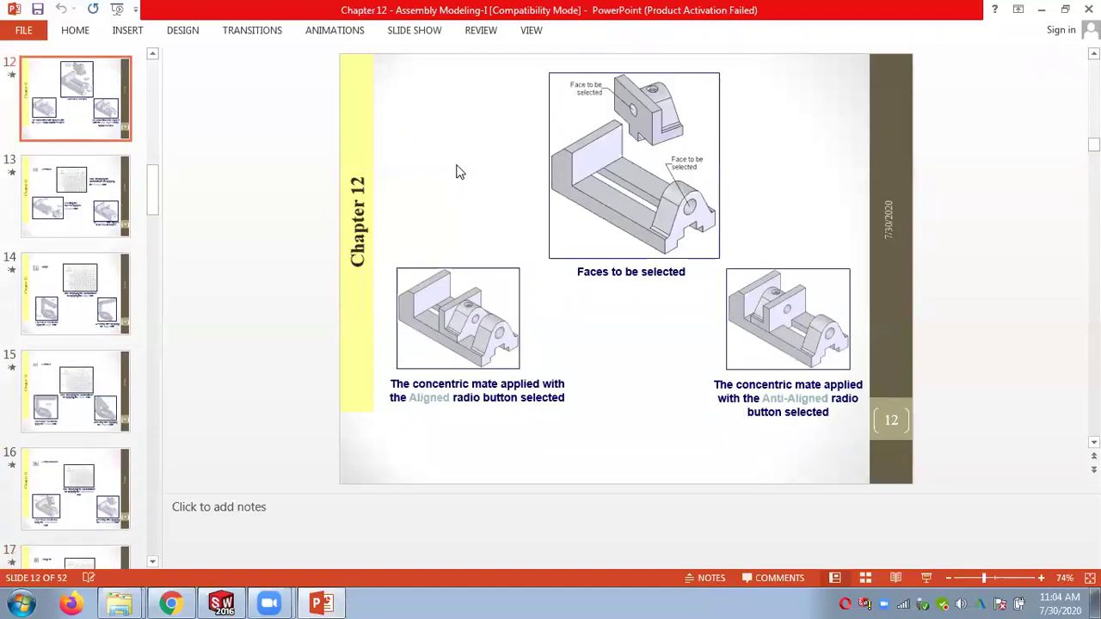
scroll(457, 172, "up", 1)
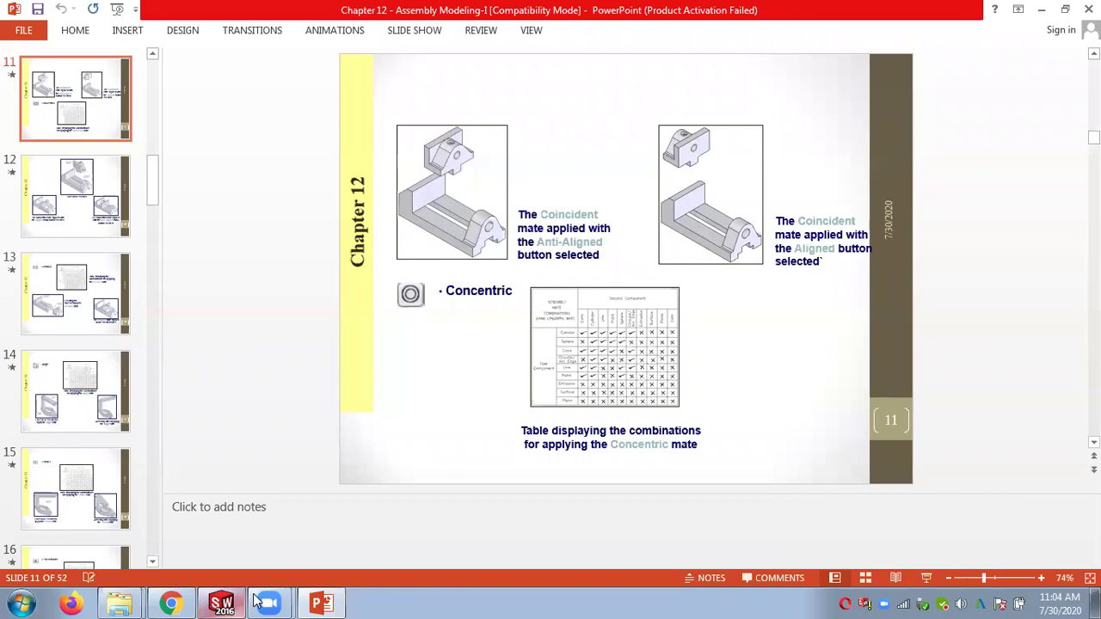
Step: Delete mates Coincident3–Coincident5 with Yes to All and drag the vice-jaw clear of the vice-body
left_click(325, 602)
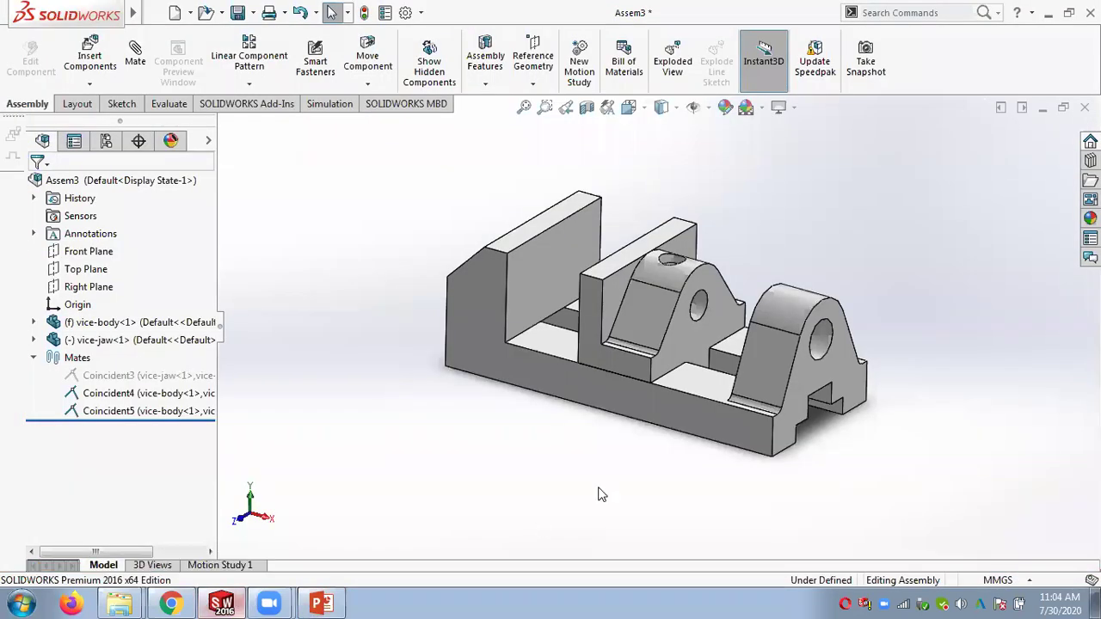
mouse_move(498, 388)
middle_mouse_down()
mouse_move(491, 424)
mouse_move(490, 405)
middle_mouse_up()
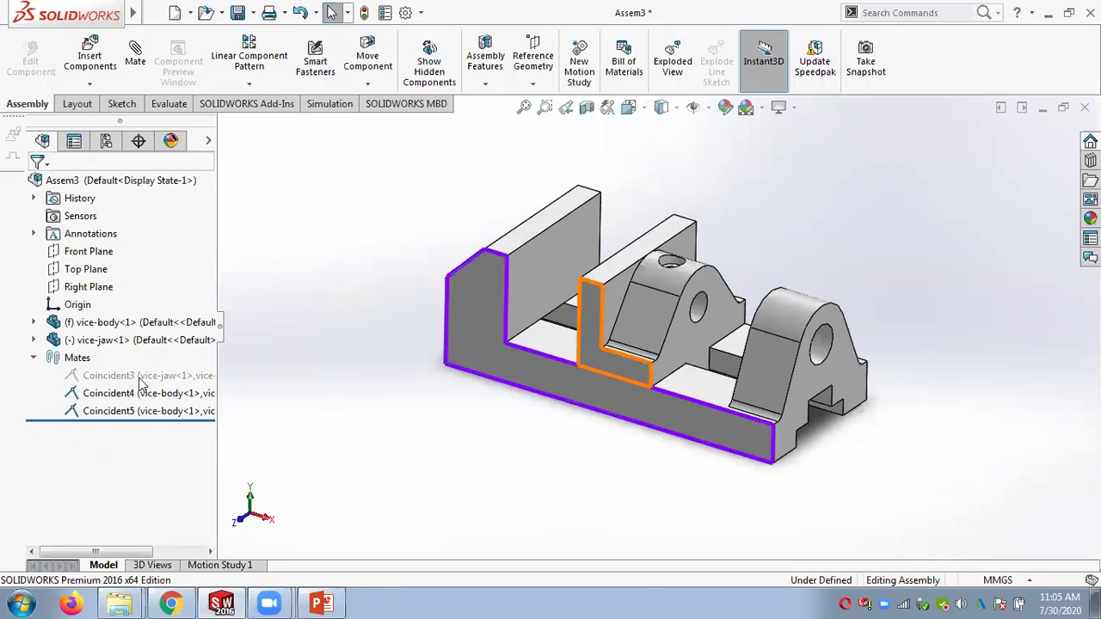
left_click(105, 376)
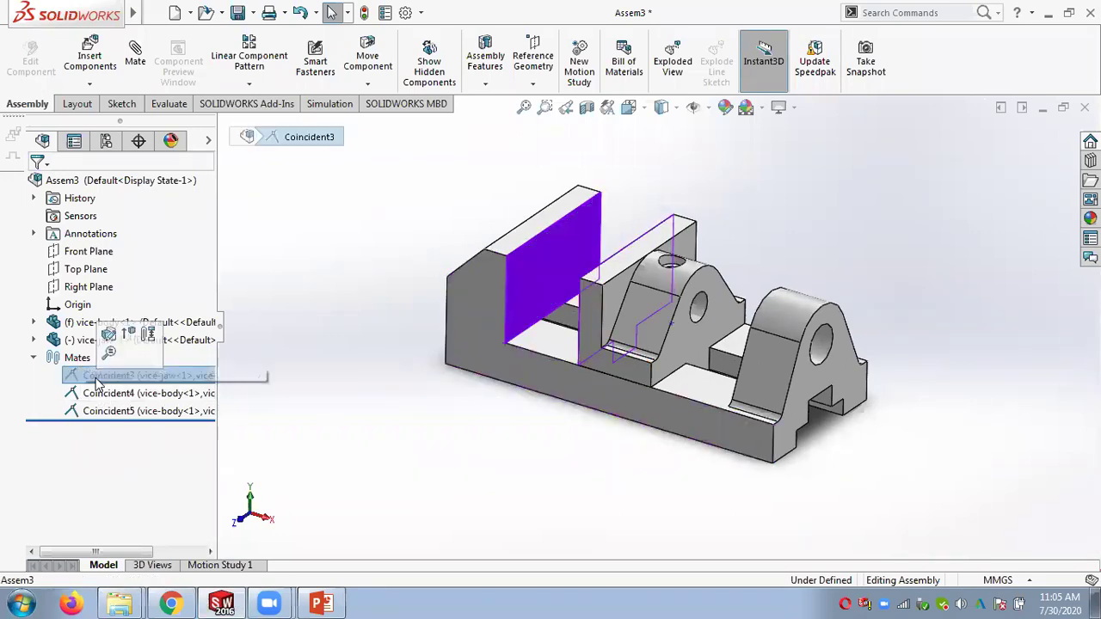
left_click(102, 411, "shift")
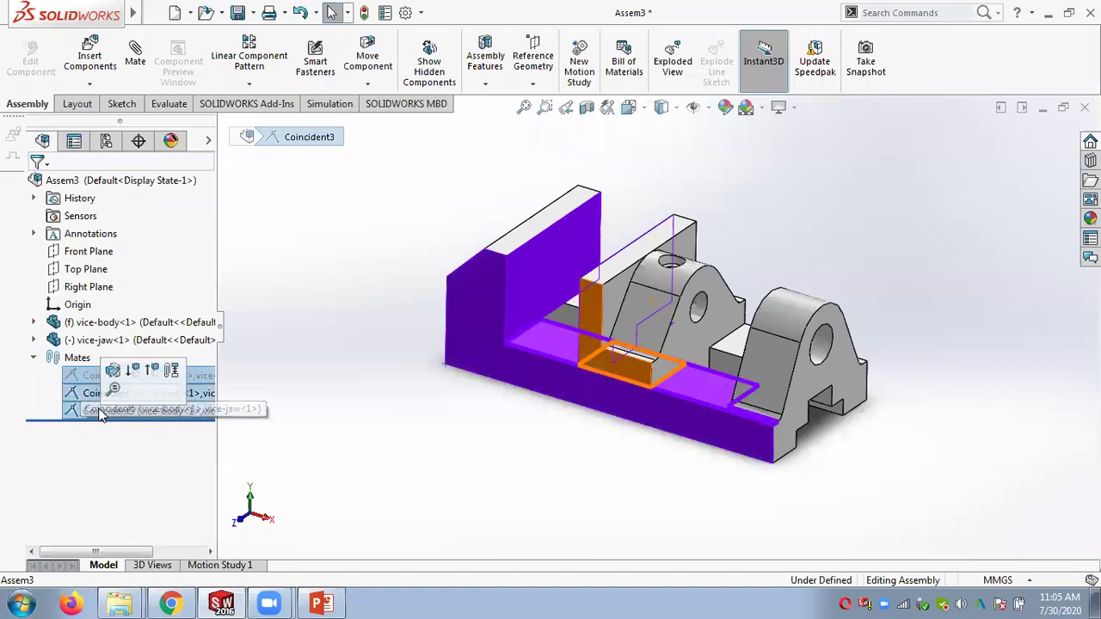
right_click(102, 411)
left_click(142, 403)
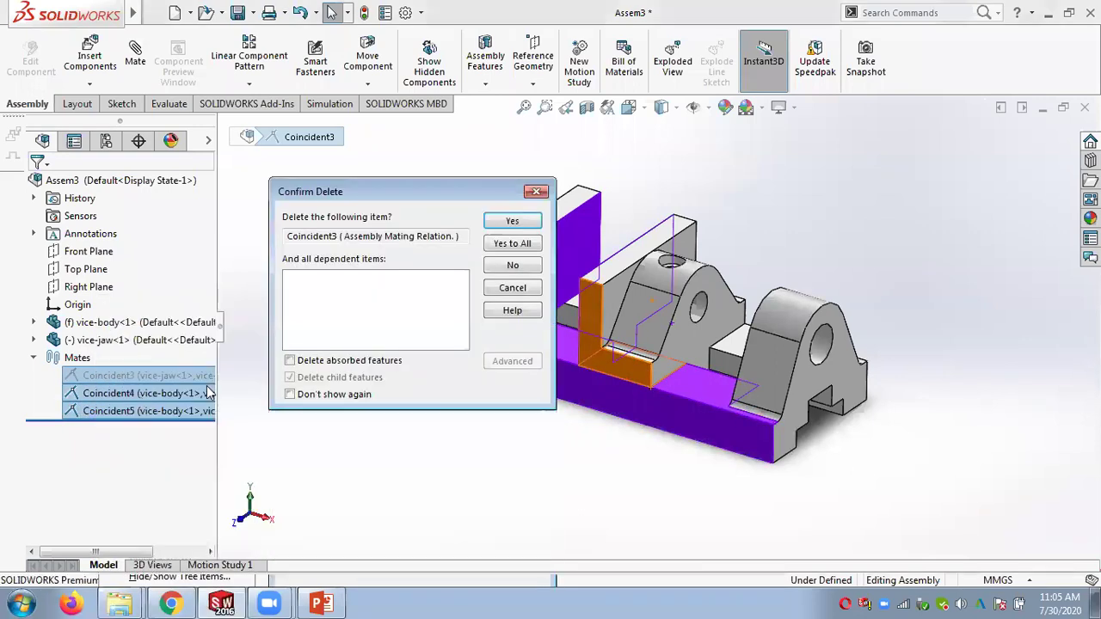
left_click(513, 243)
left_click_drag(594, 323, 845, 150)
left_click(954, 262)
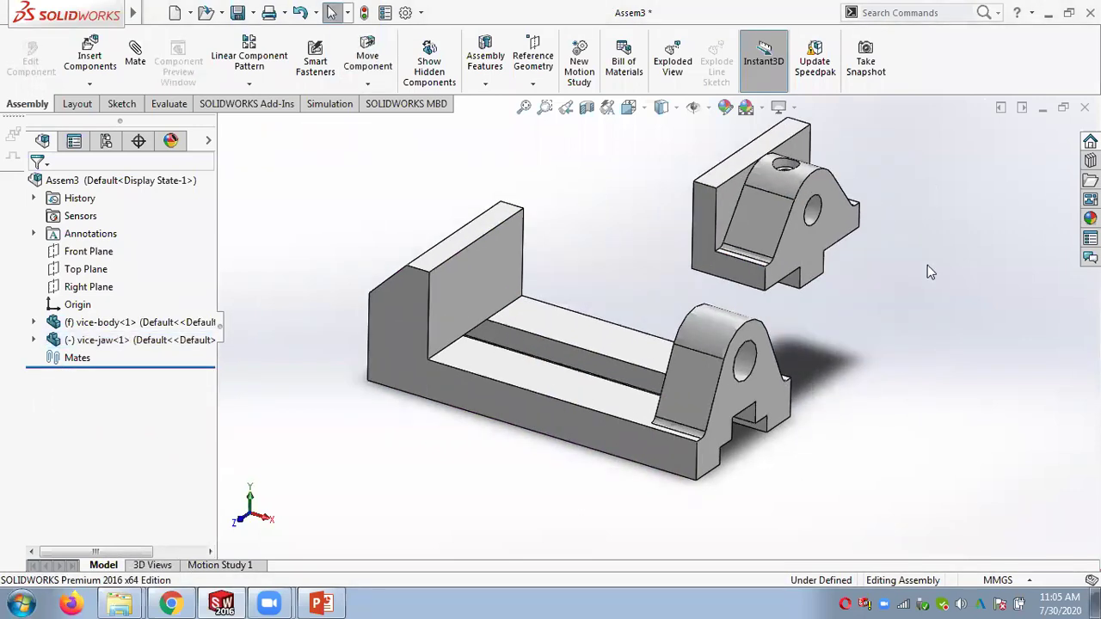
Step: Add a concentric mate between the vice-jaw hole and the vice-body hole
left_click(136, 57)
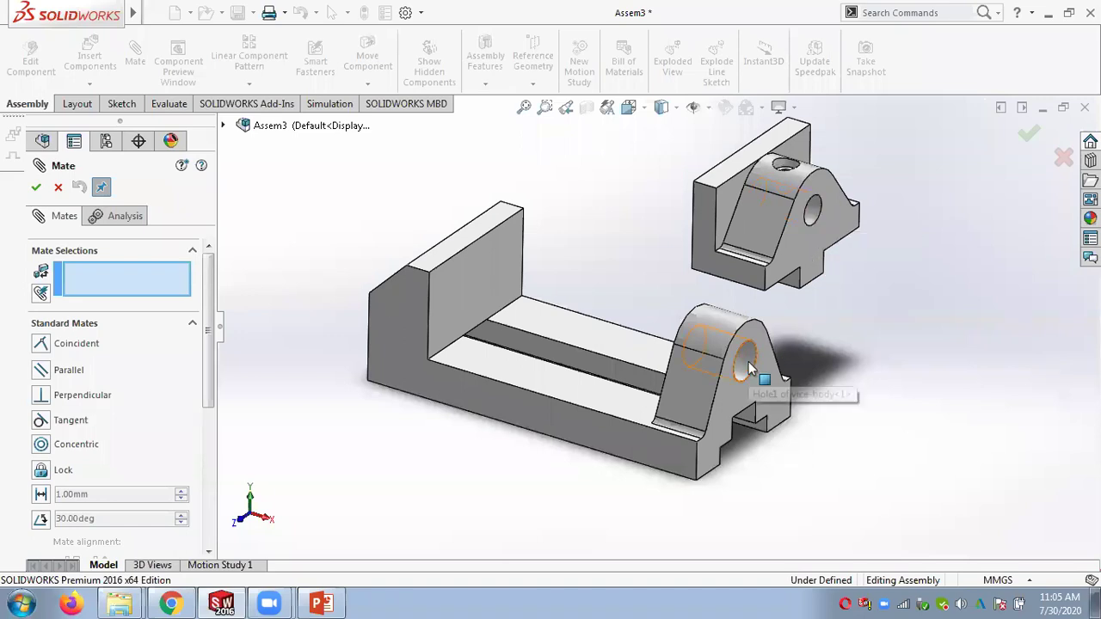
left_click(813, 214)
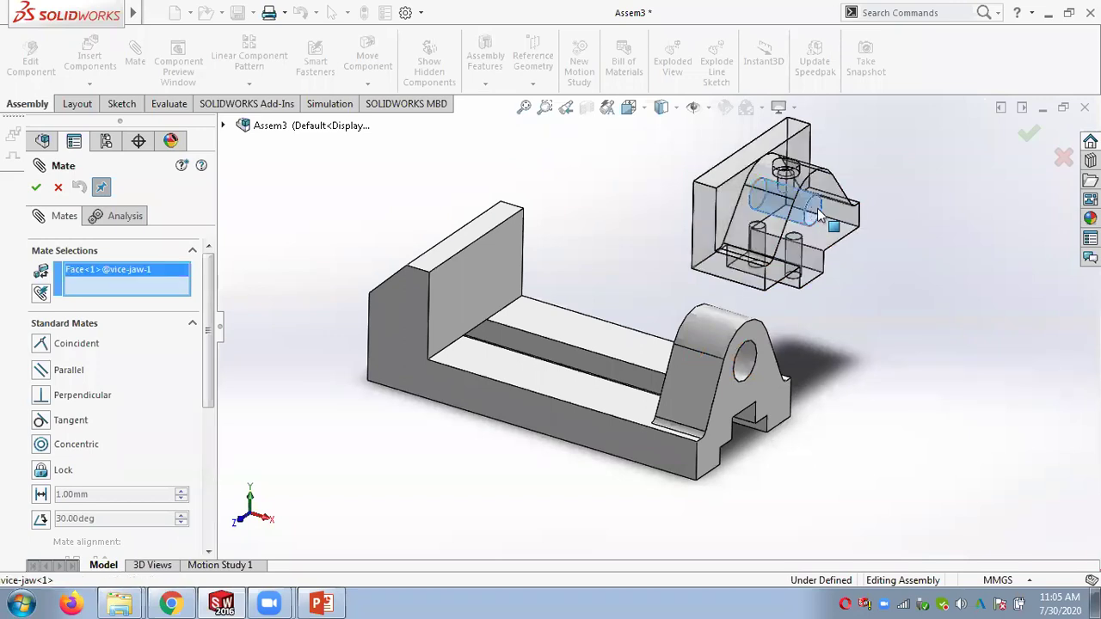
left_click(745, 369)
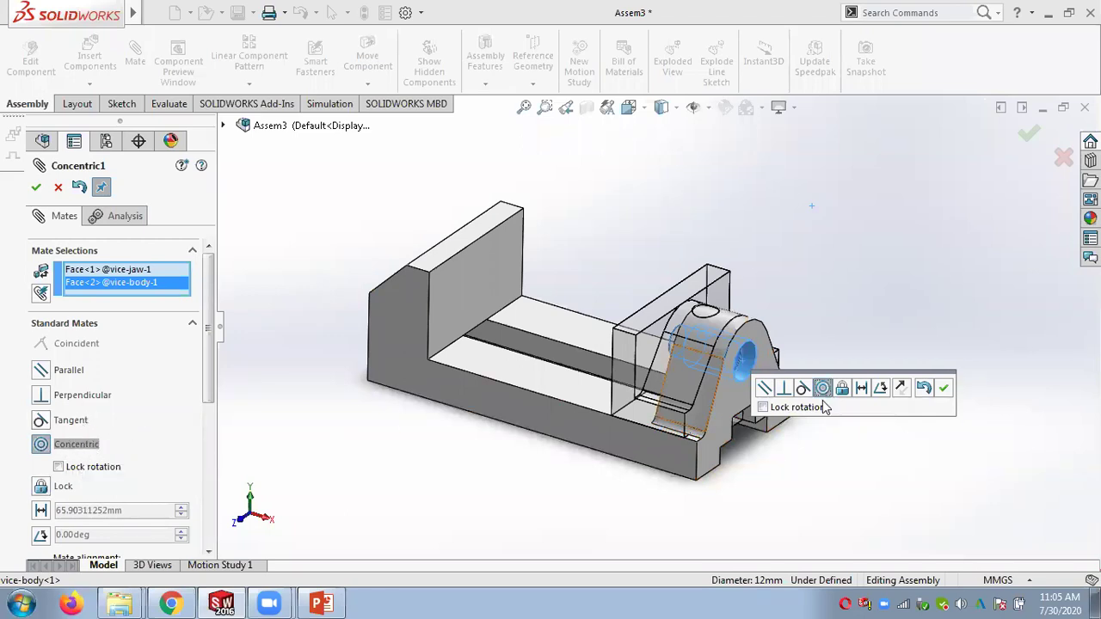
left_click(944, 389)
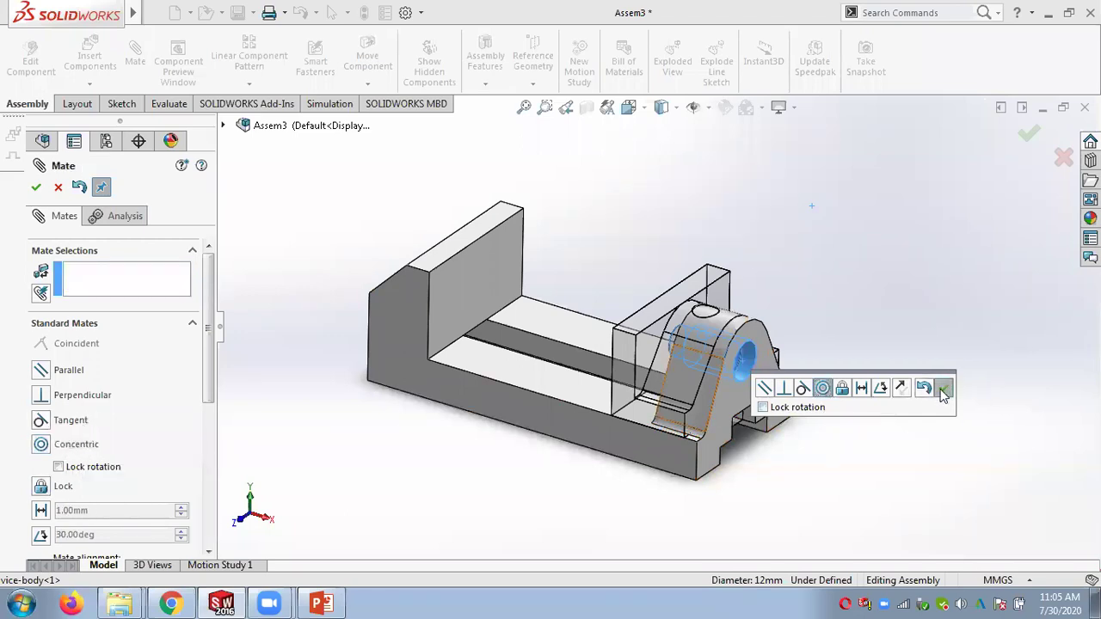
left_click_drag(661, 320, 626, 280)
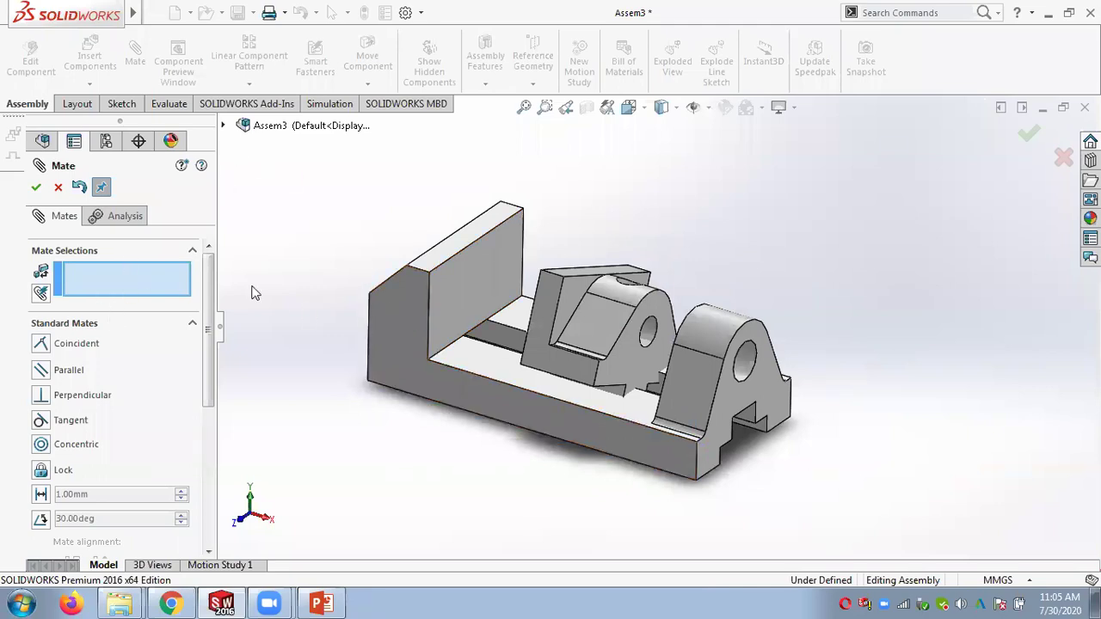
Step: Add a coincident mate between the body and jaw flat faces, then slide the jaw along the slot
left_click(406, 326)
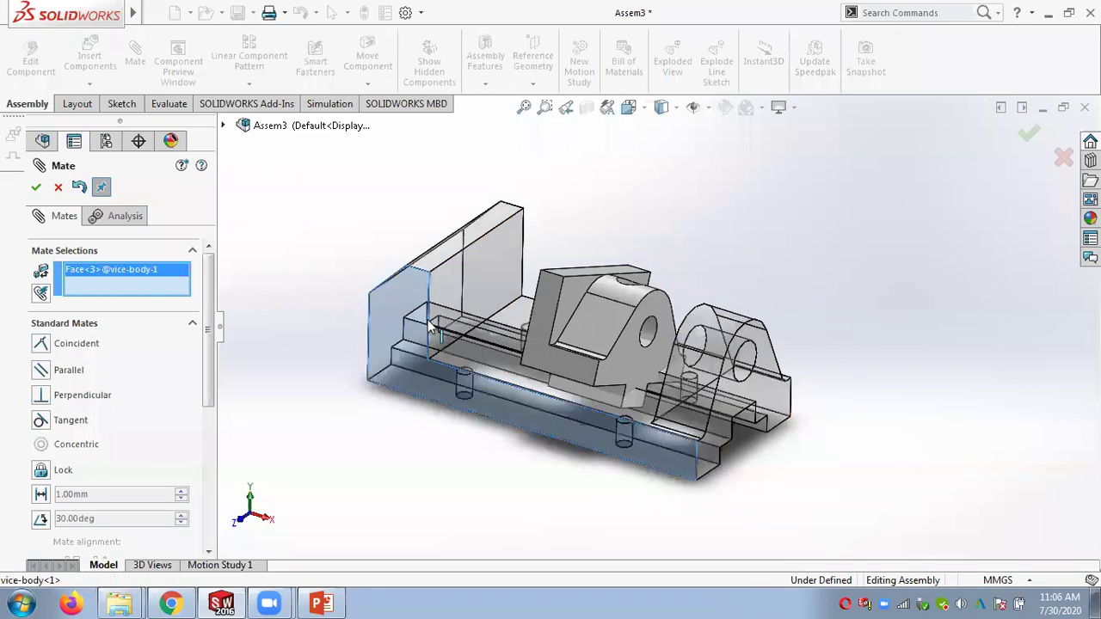
left_click(548, 322)
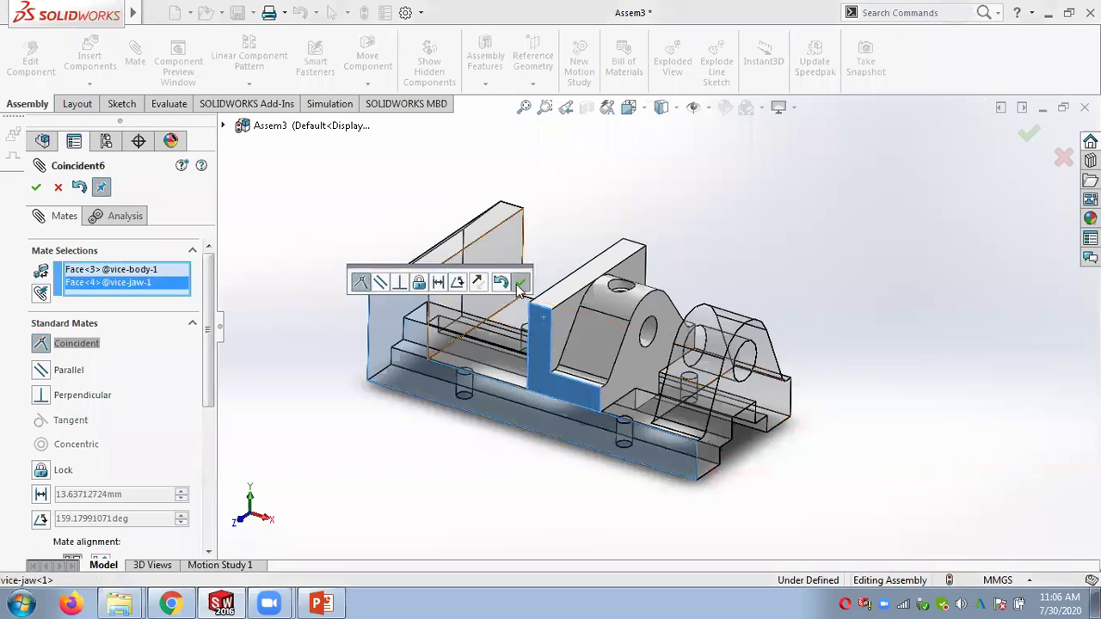
left_click(521, 282)
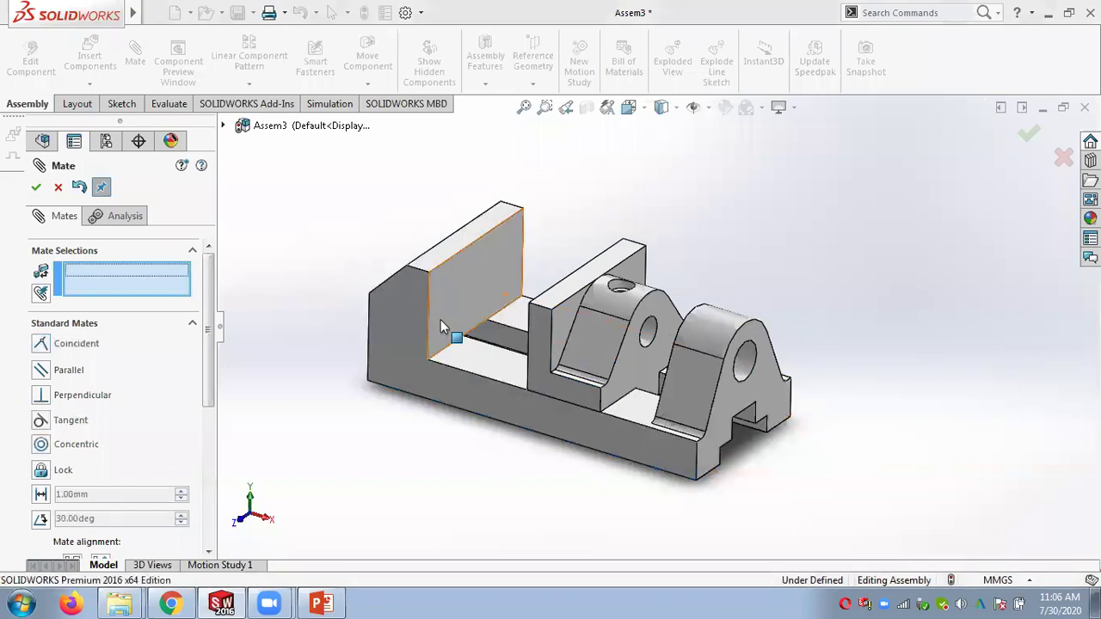
left_click(36, 187)
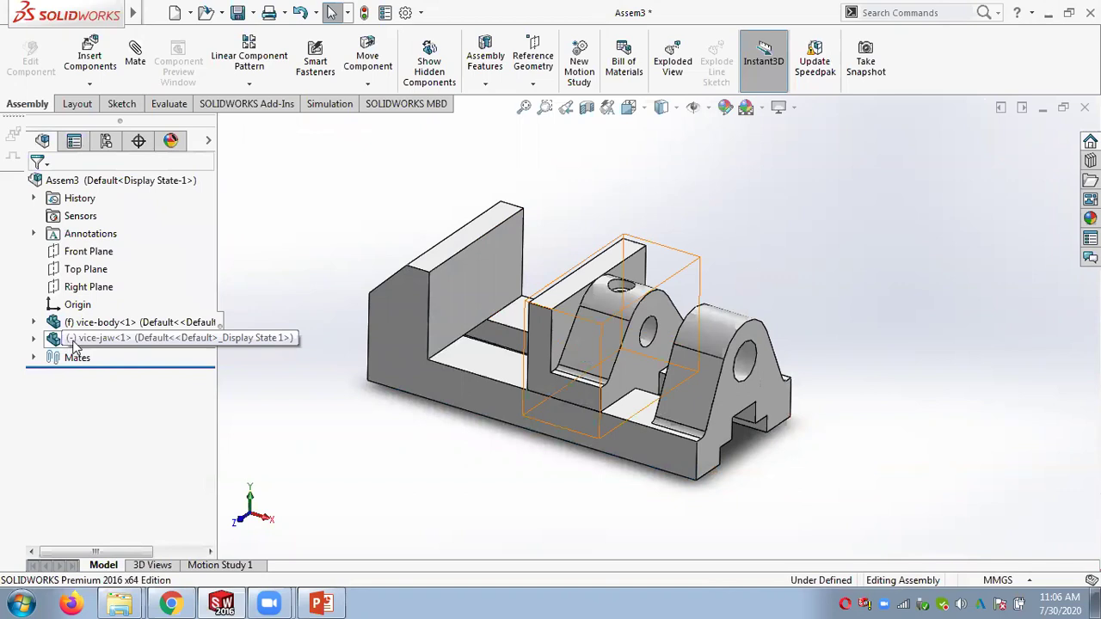
left_click_drag(574, 385, 479, 366)
Step: Delete the Concentric1 and Coincident6 mates and lift the vice-jaw off the vice-body
key("Escape")
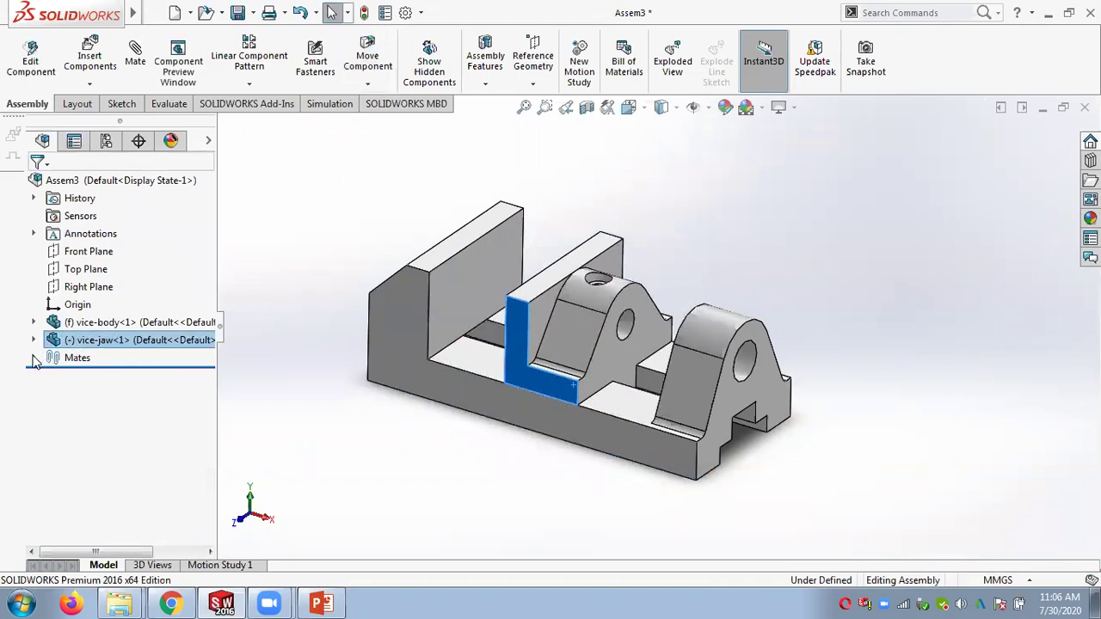
left_click(34, 358)
left_click(101, 377)
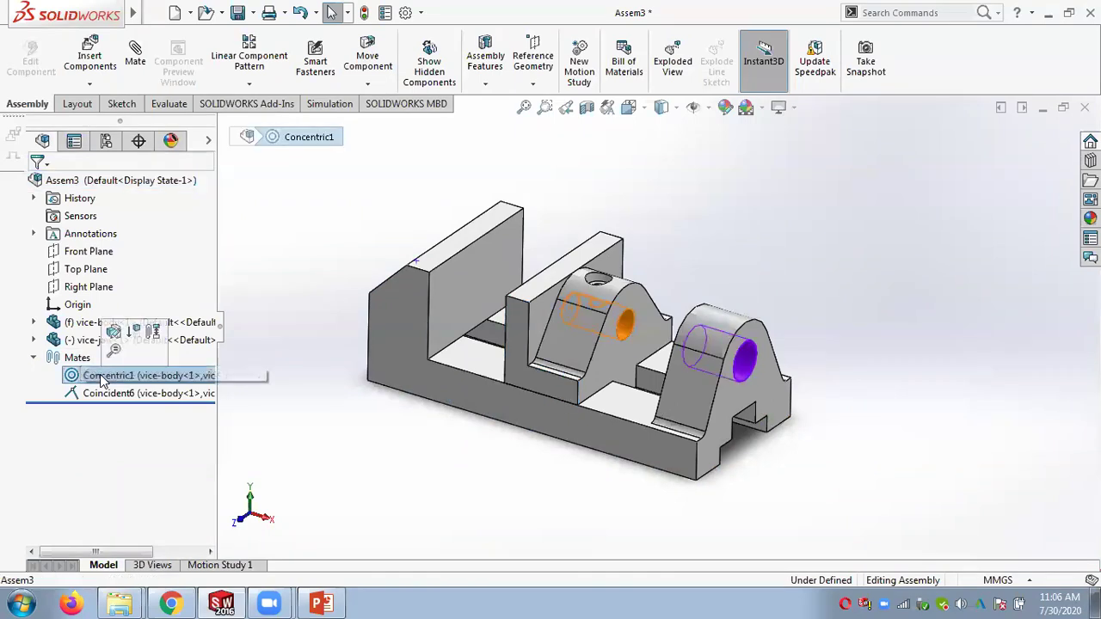
left_click(108, 394)
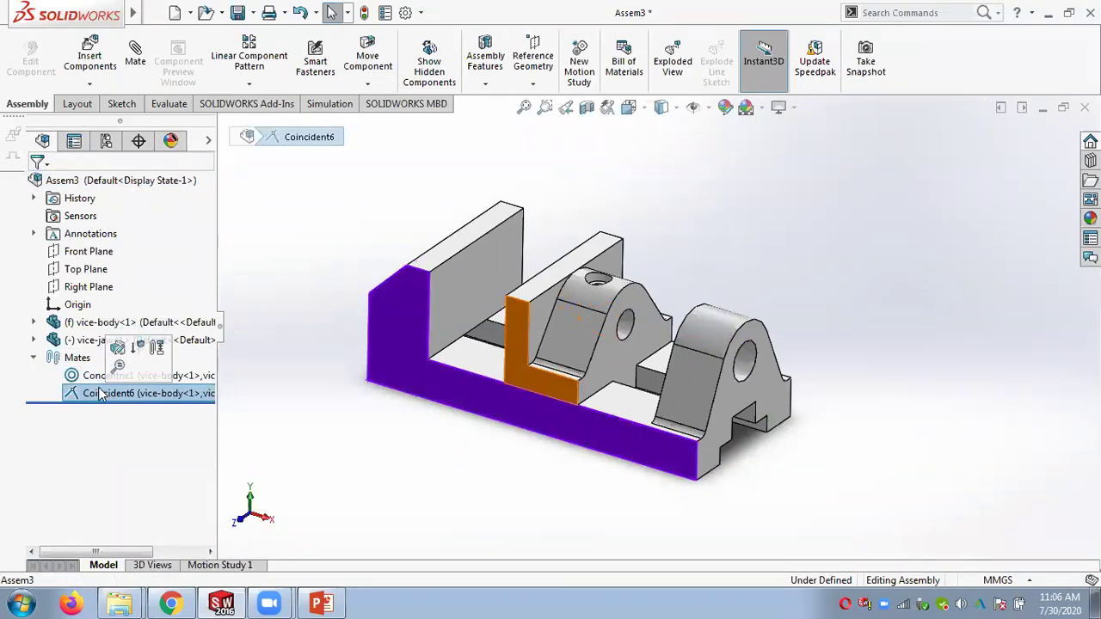
left_click(328, 435)
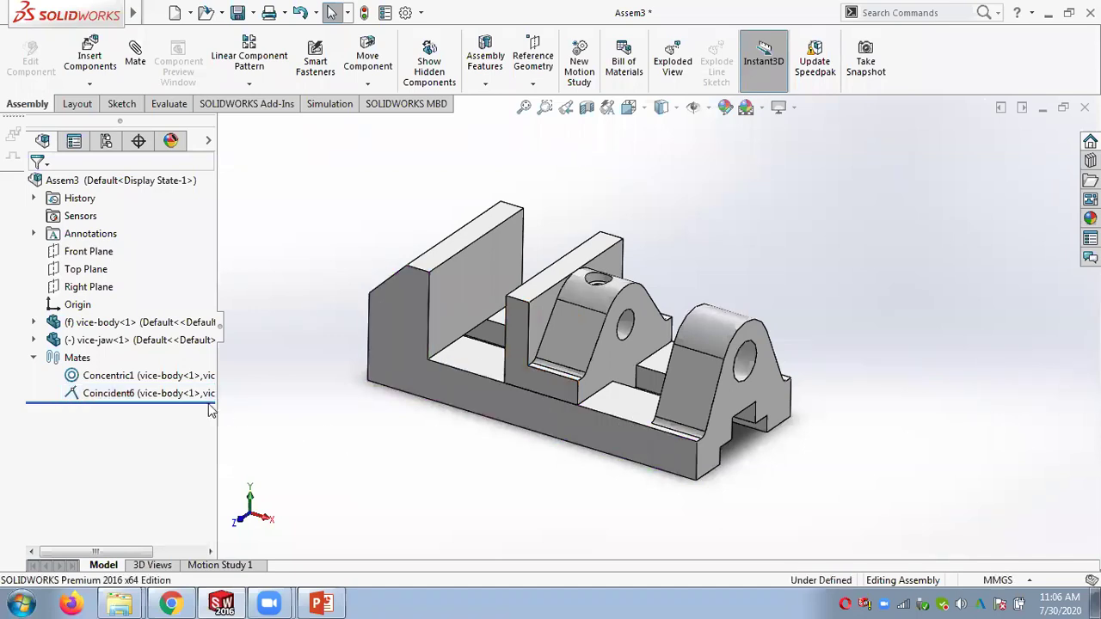
left_click(127, 379)
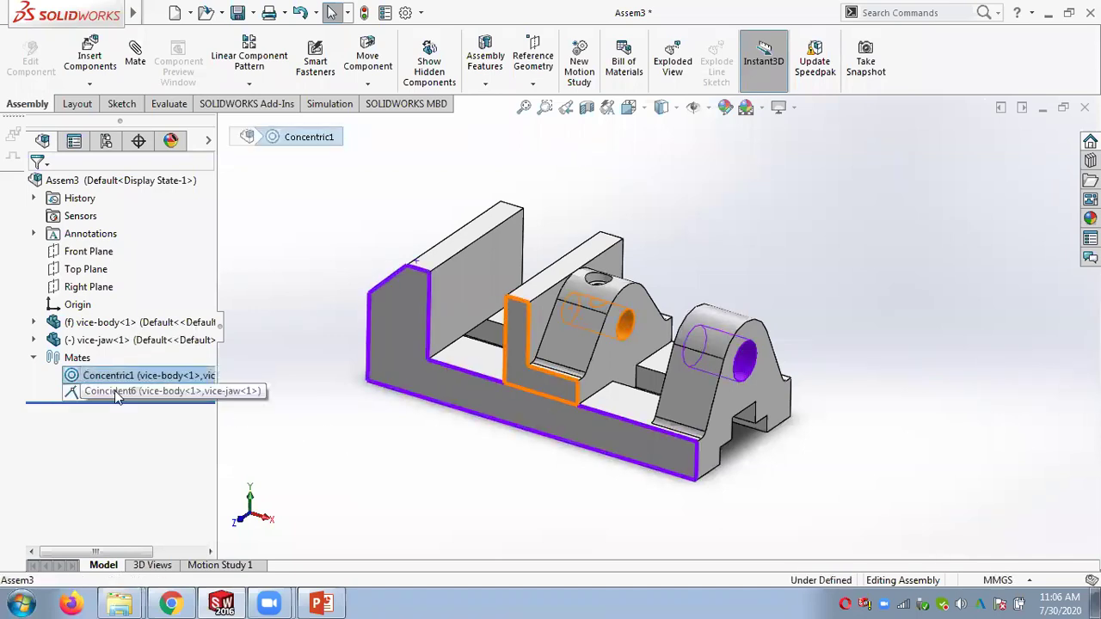
left_click(128, 393, "ctrl")
right_click(125, 397)
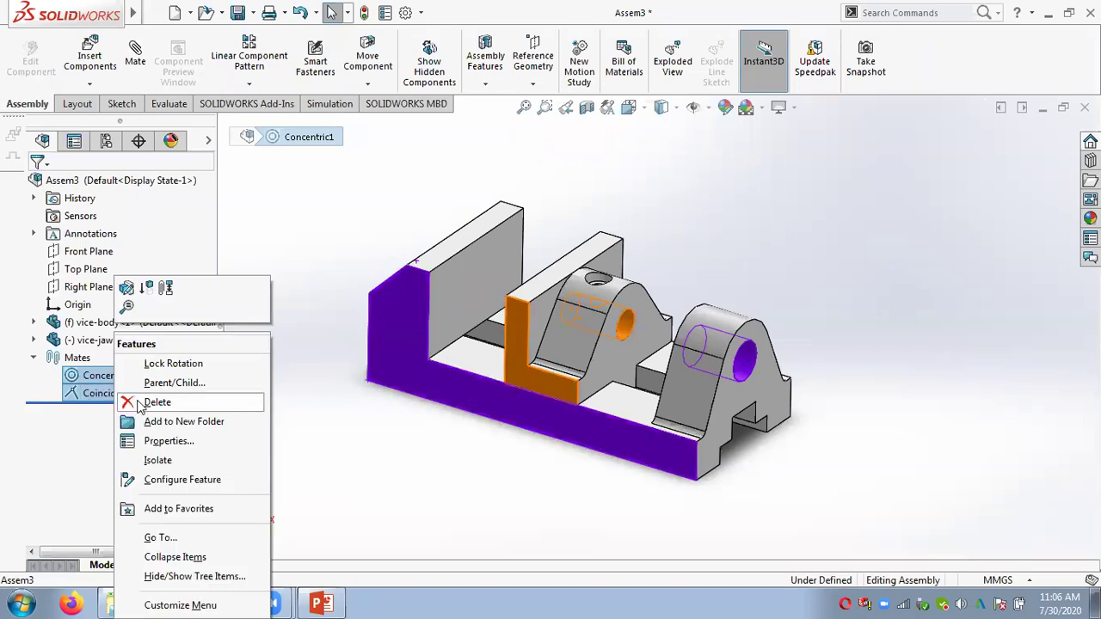
left_click(150, 401)
left_click(521, 259)
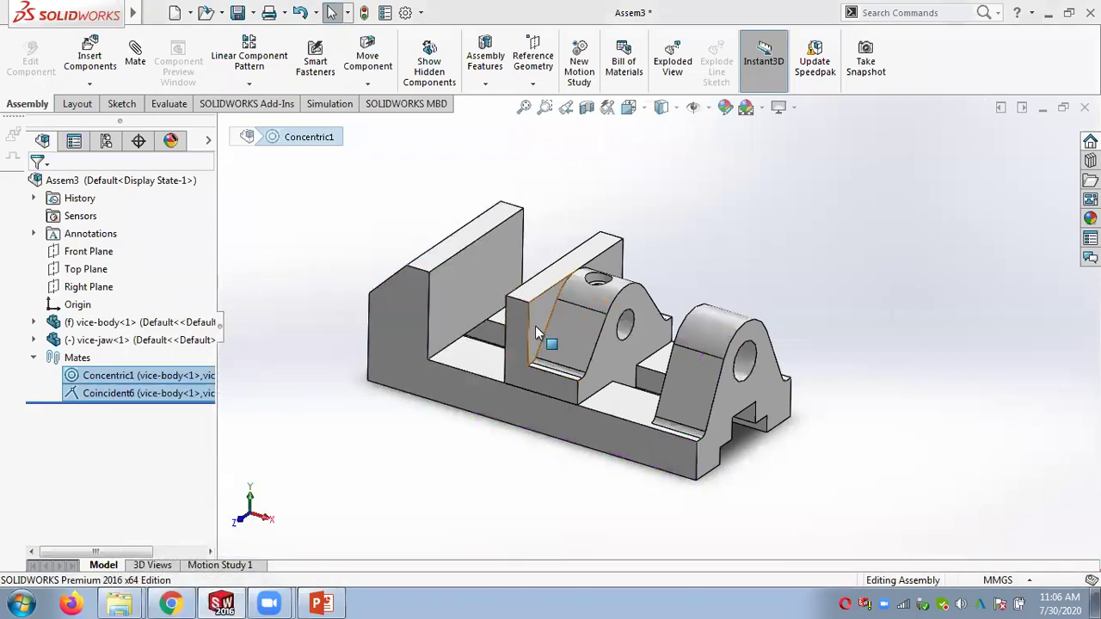
left_click_drag(533, 329, 833, 166)
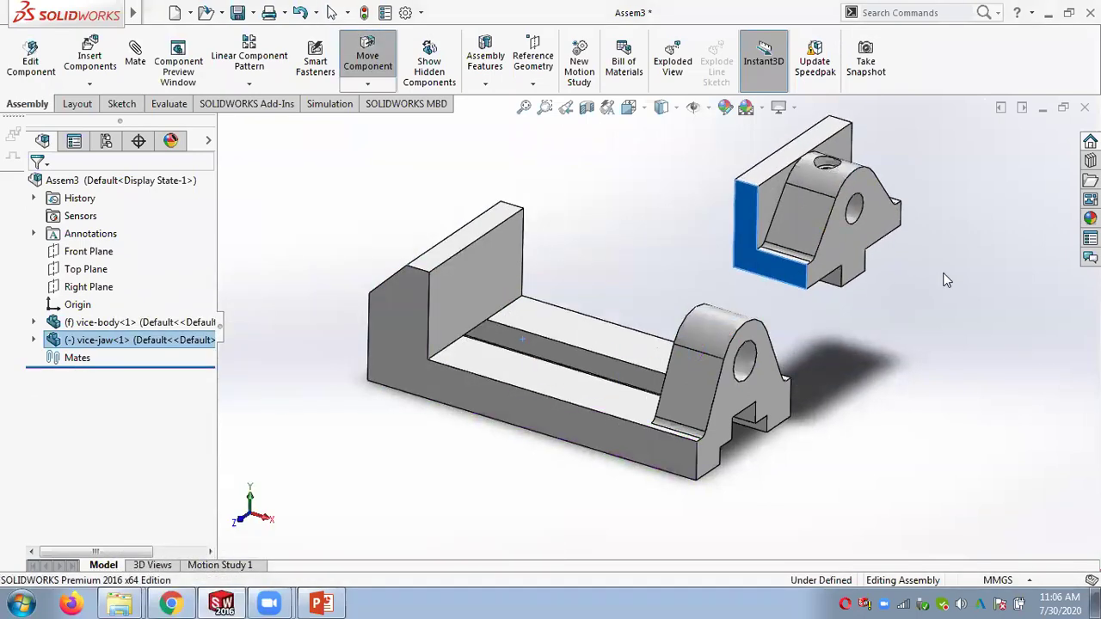
Step: Add a concentric mate aligning the vice-jaw hole with the vice-body hole
key("f")
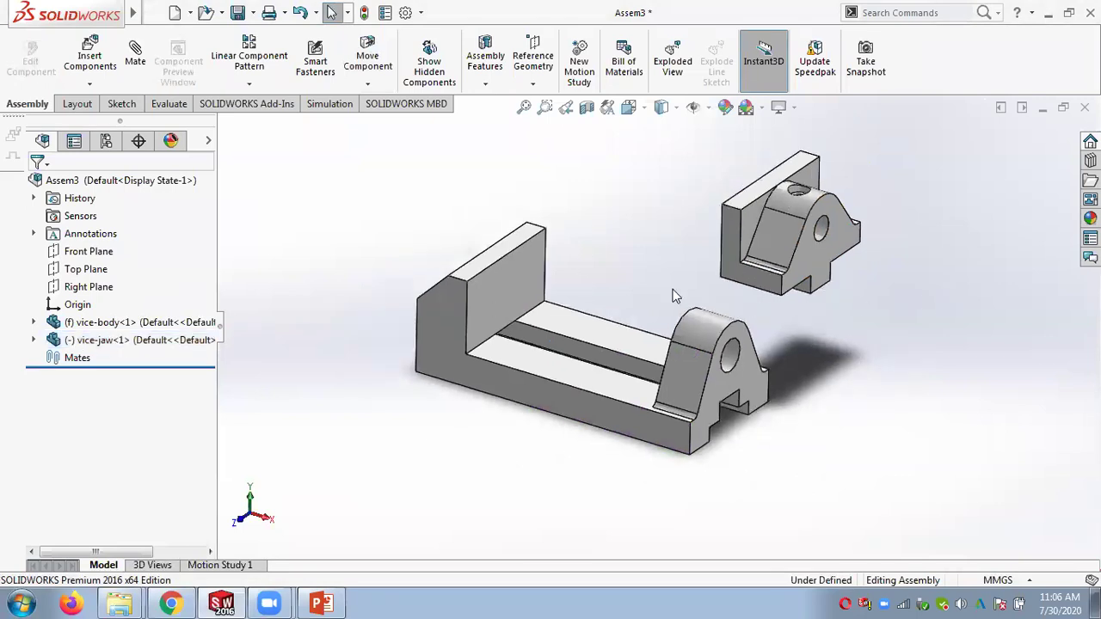
left_click(139, 65)
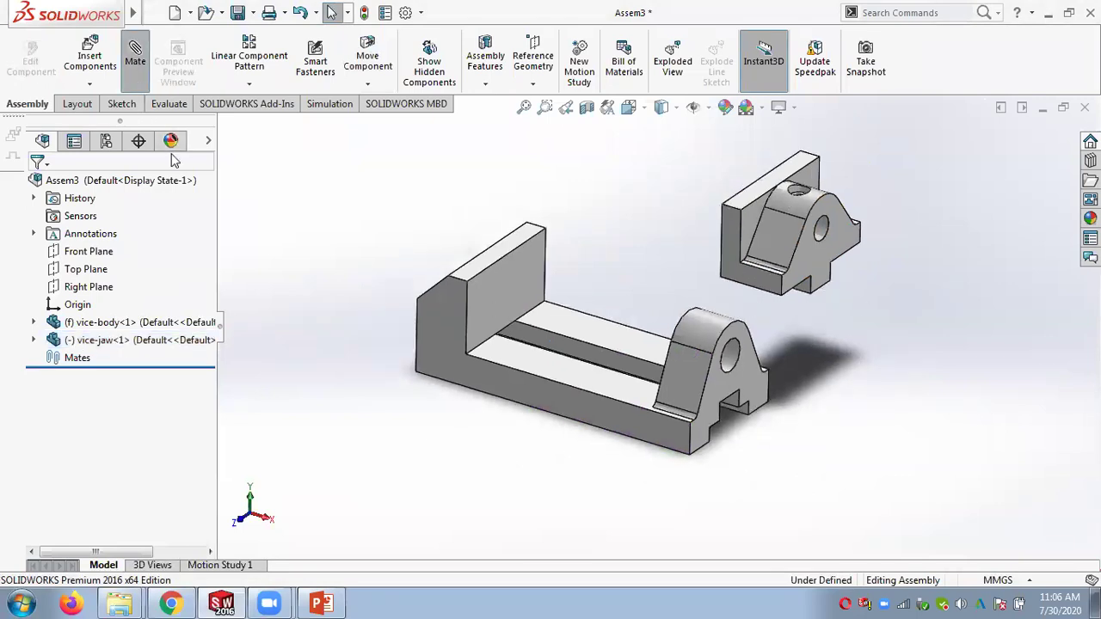
left_click(820, 237)
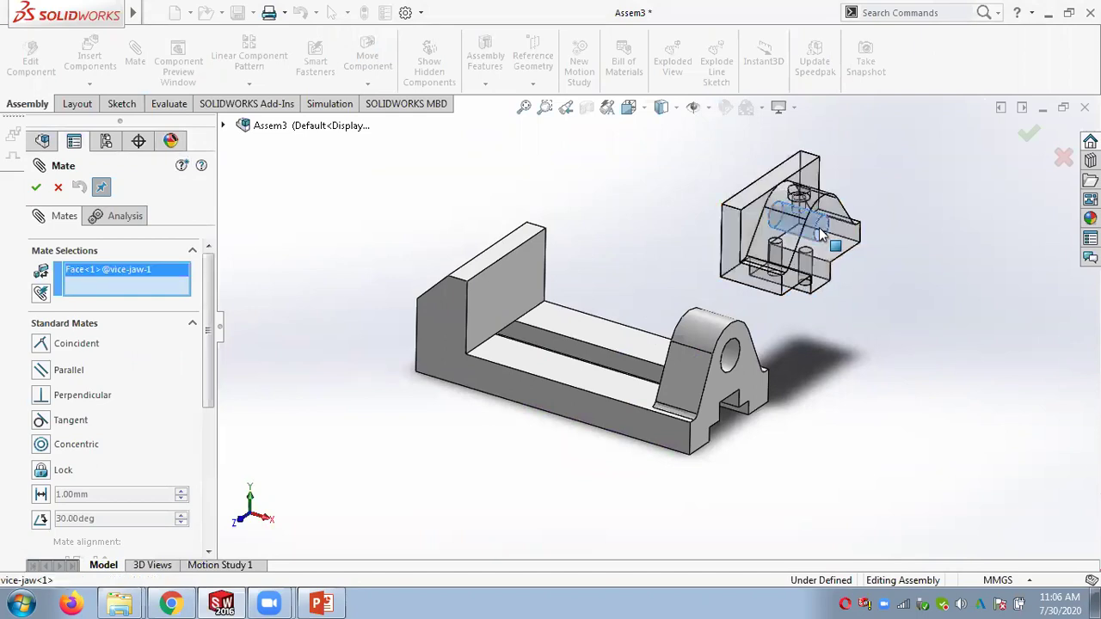
left_click(731, 351)
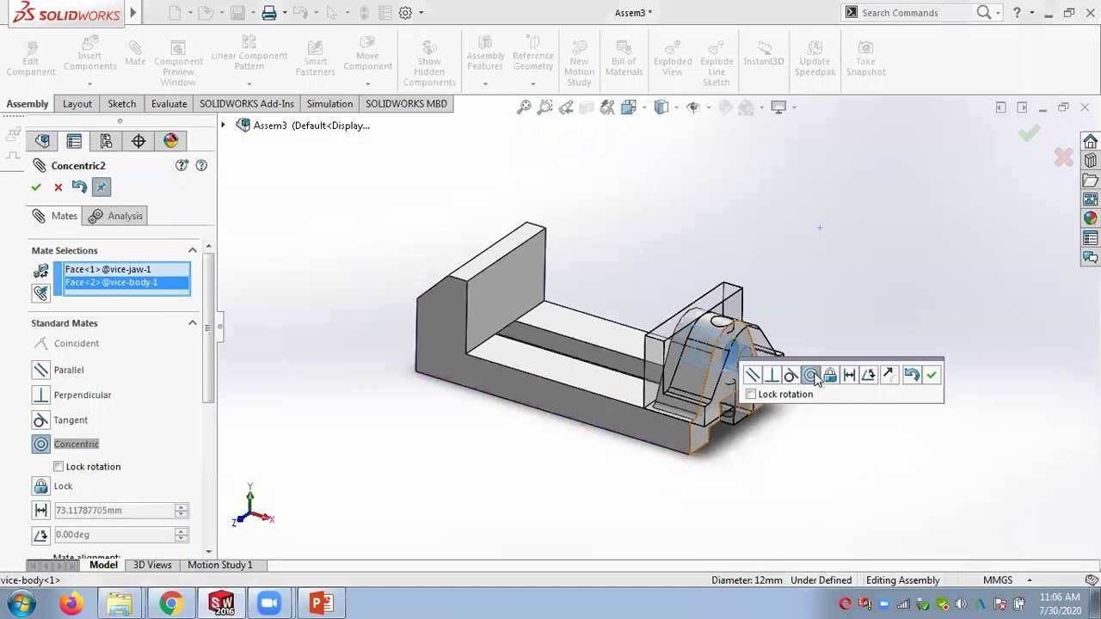
left_click(931, 375)
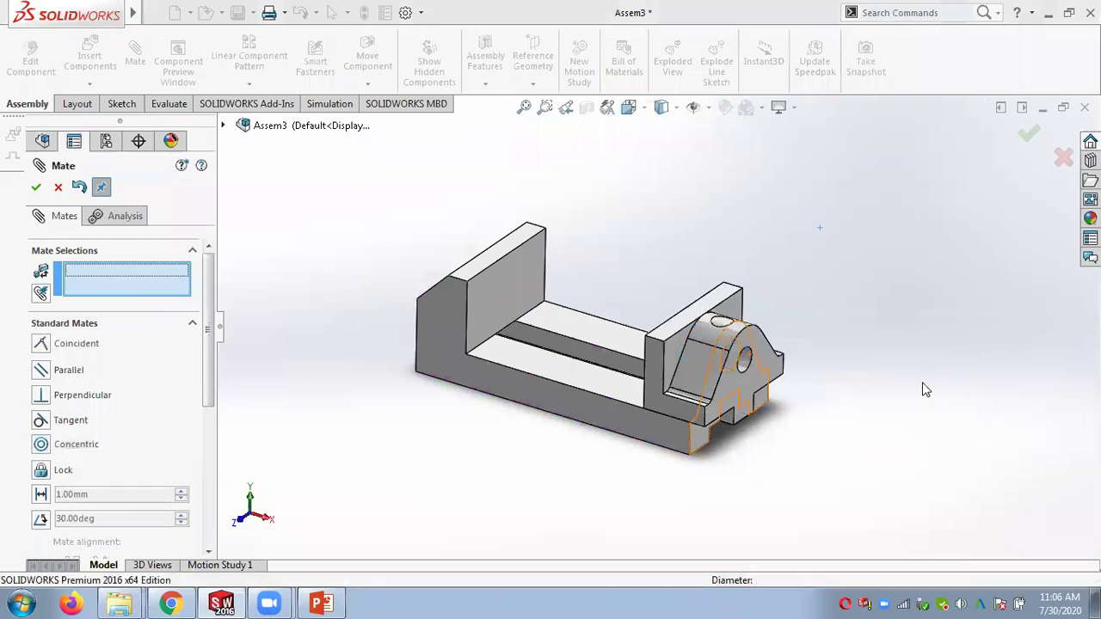
left_click_drag(648, 377, 561, 275)
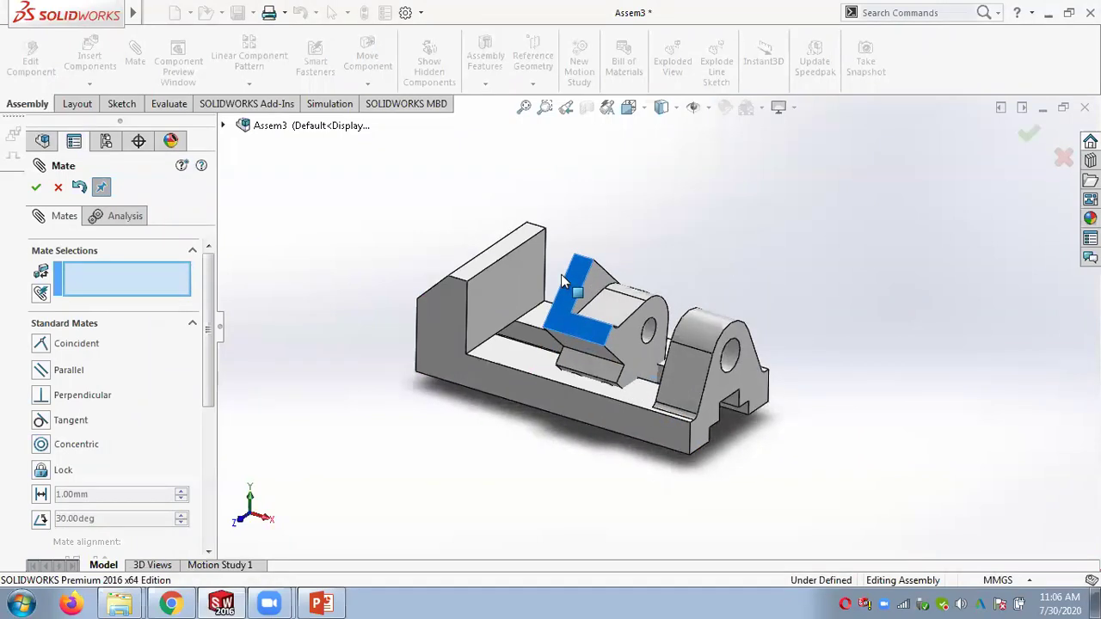
Step: Add a coincident mate between the jaw's underside and the body's sliding floor face
scroll(580, 364, "down", 5)
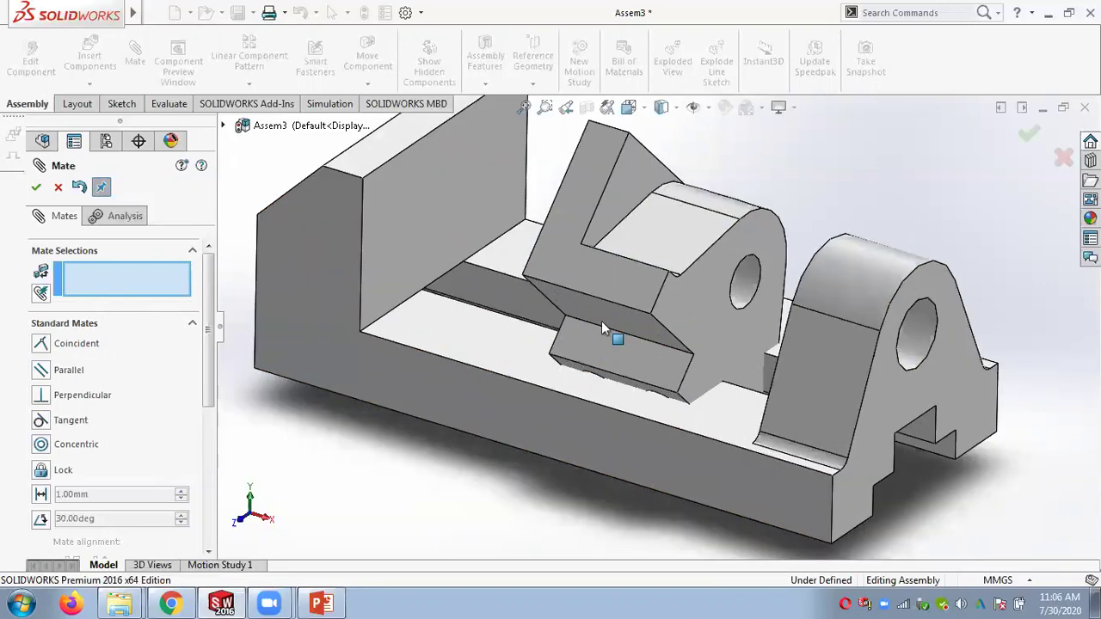
left_click(603, 315)
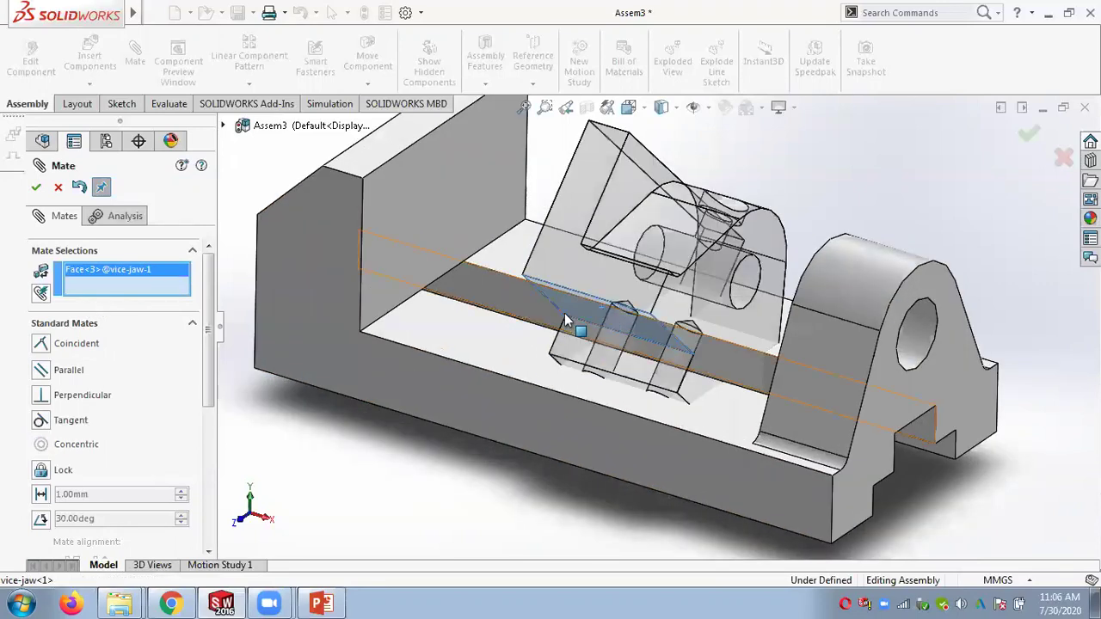
left_click(469, 346)
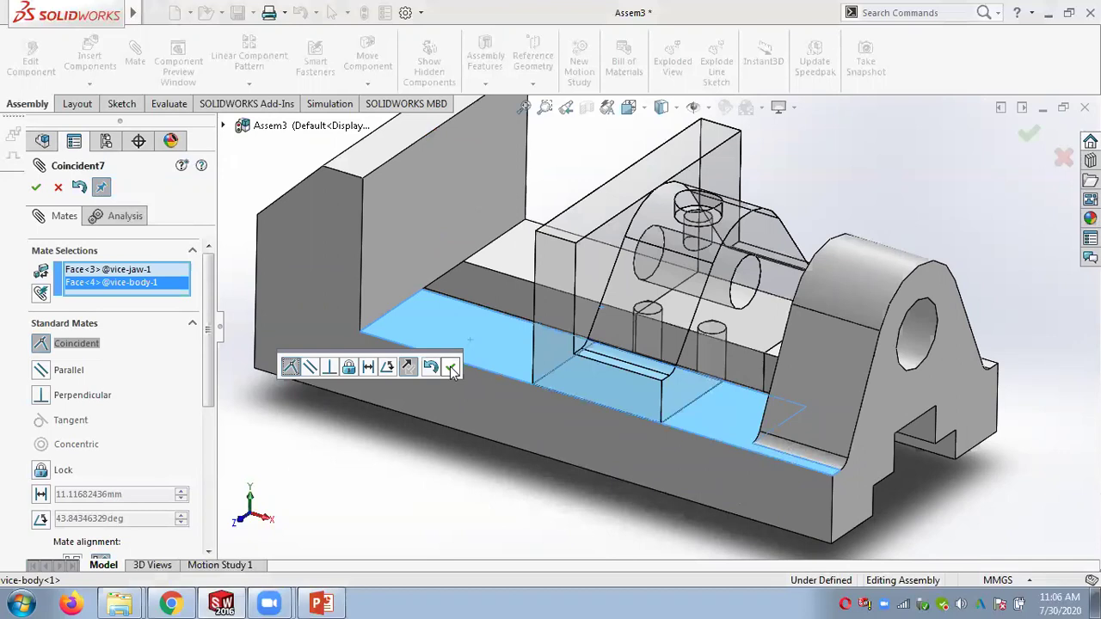
left_click(451, 368)
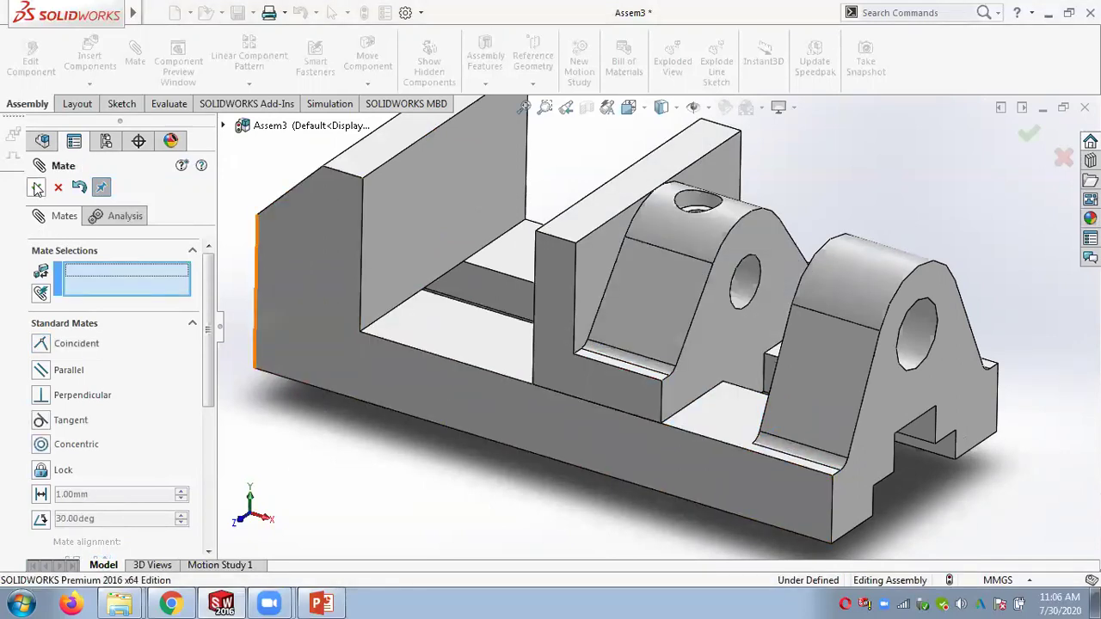
key("Escape")
Step: Slide the vice-jaw along the body to test it, then list Concentric2 and Coincident7 under Mates
key("f")
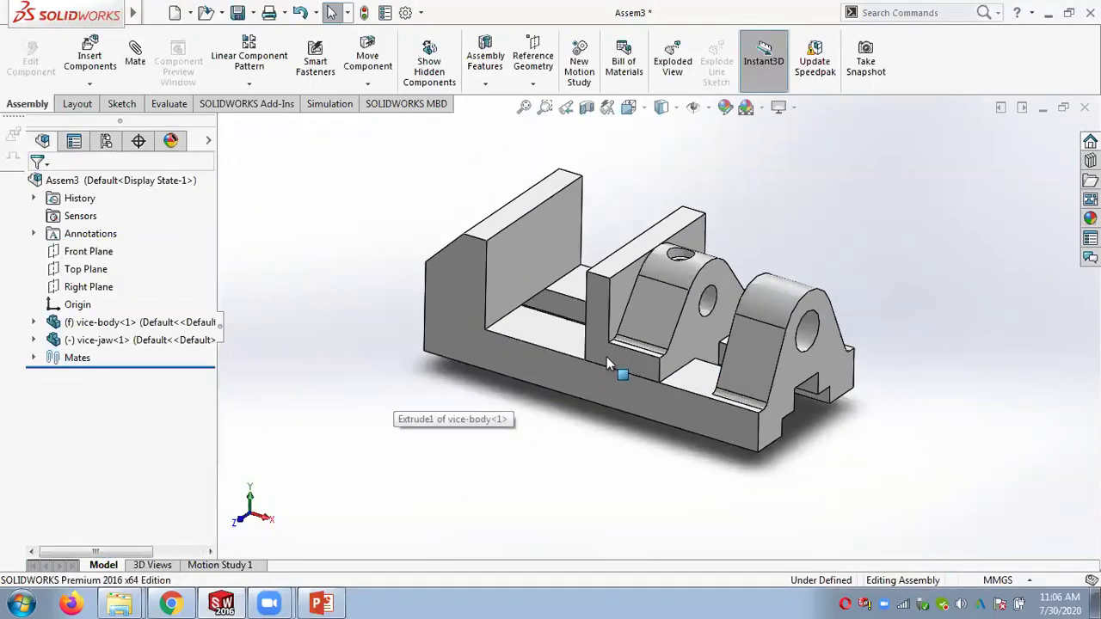
left_click_drag(608, 352, 535, 325)
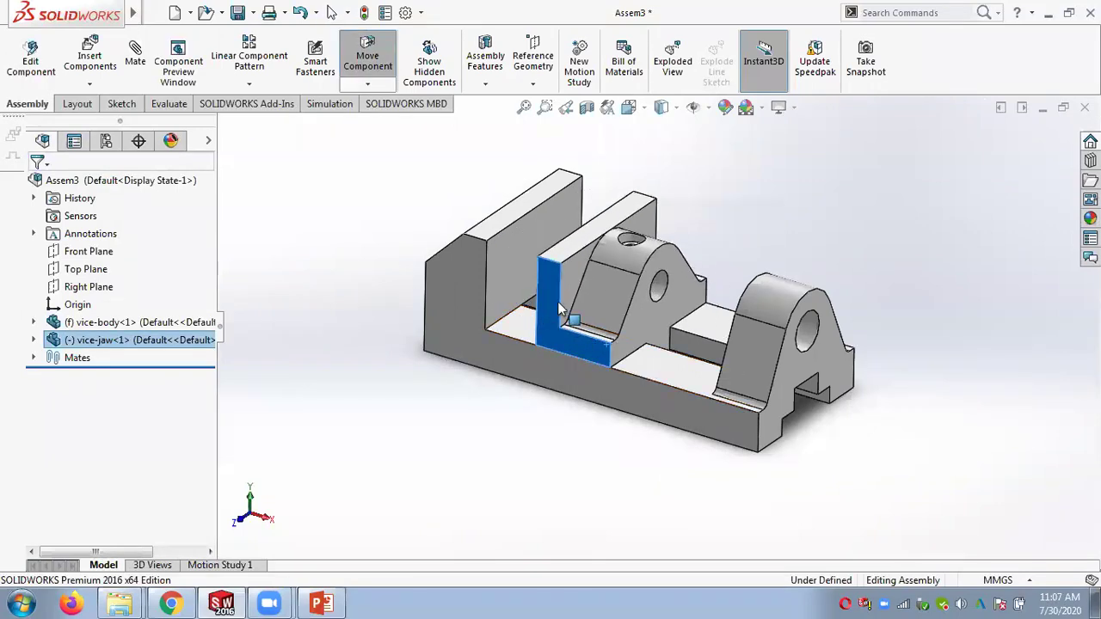
key("Escape")
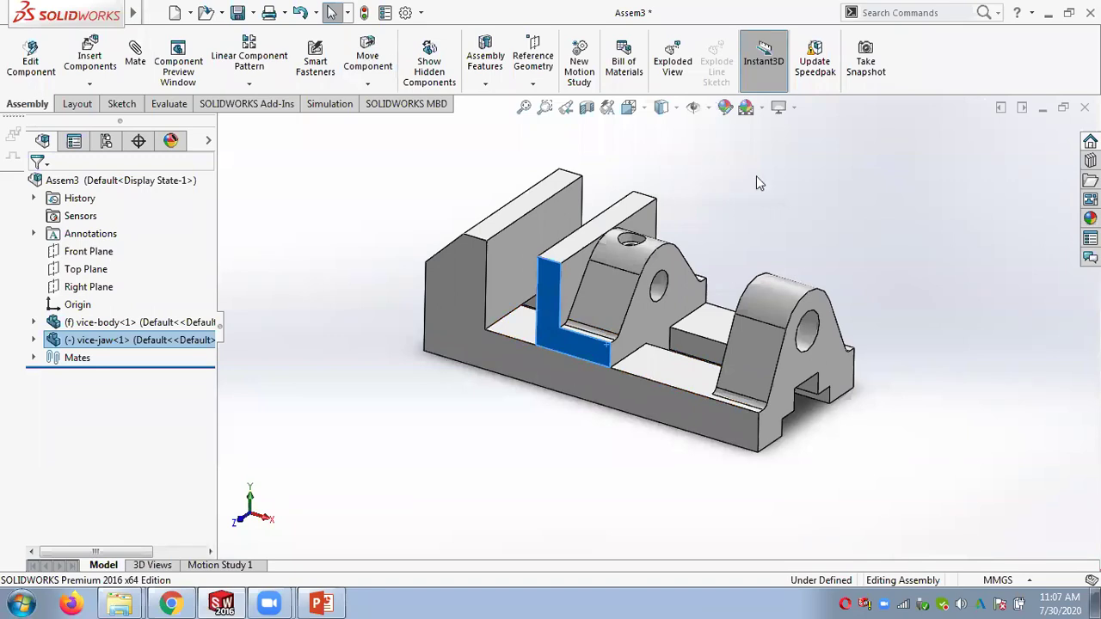
left_click(835, 177)
middle_click_drag(835, 177, 445, 246)
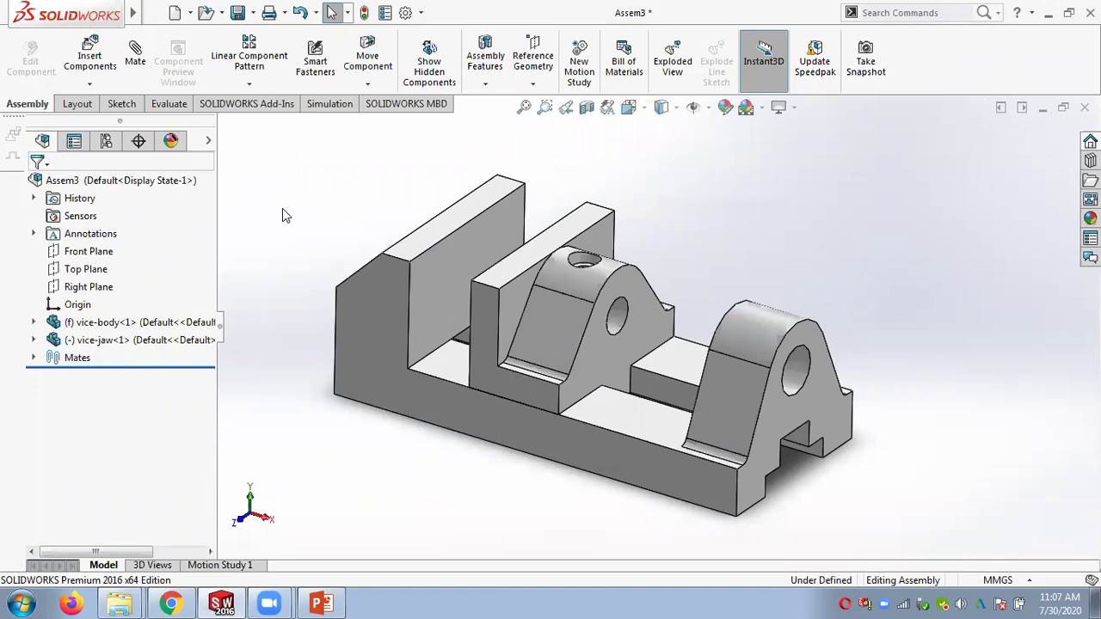
left_click(34, 358)
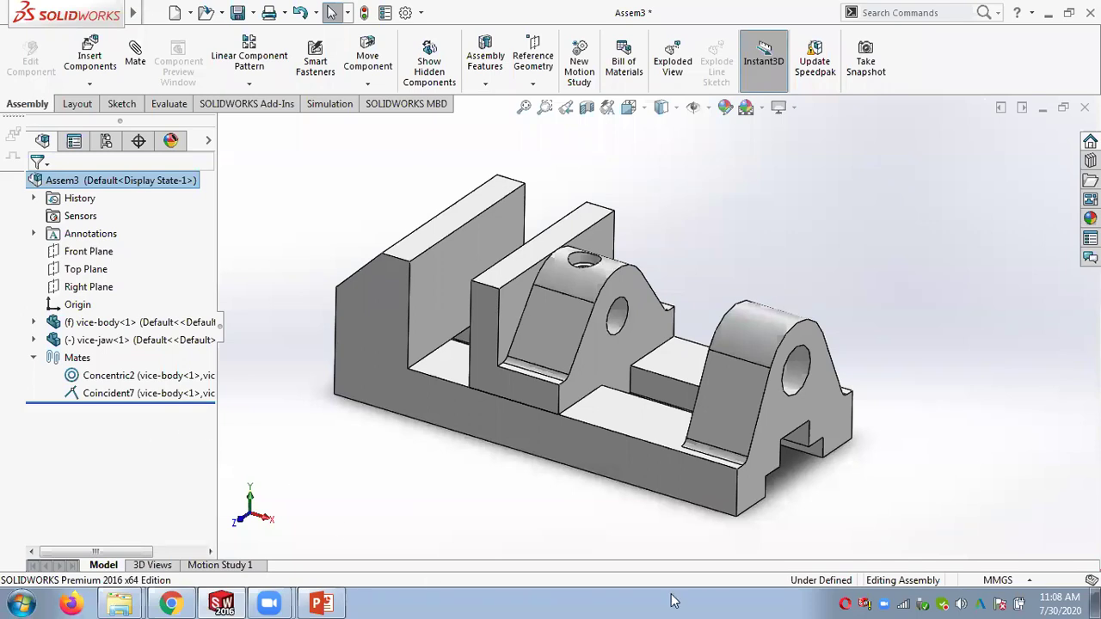
Step: Delete Concentric2 and Coincident7 with Yes to All, pull the vice-jaw free, and fit the view
left_click(965, 602)
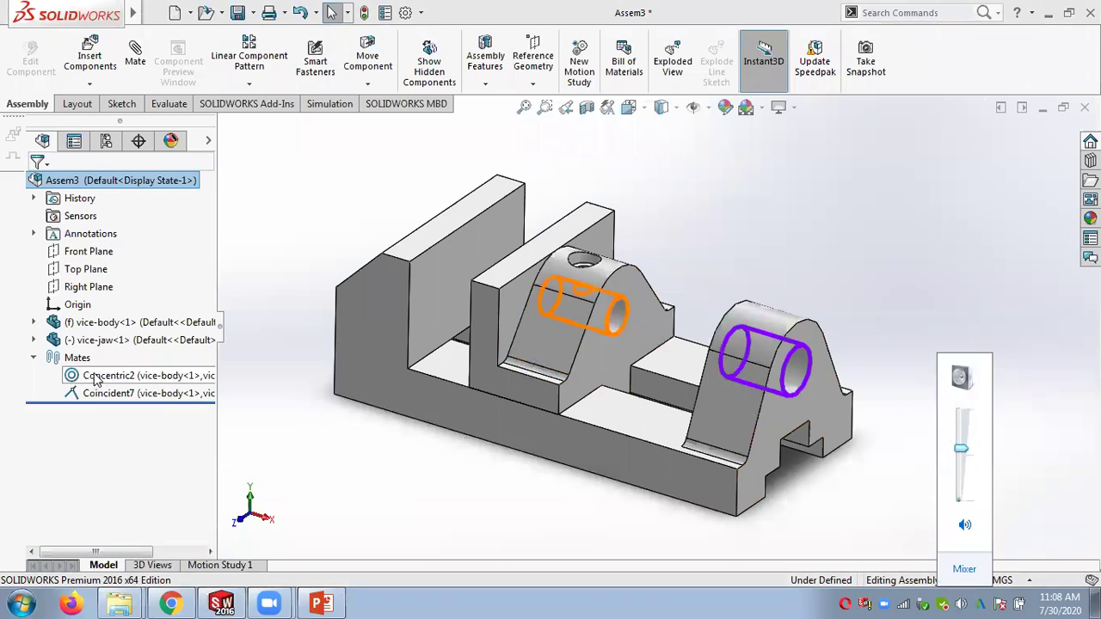
left_click(269, 439)
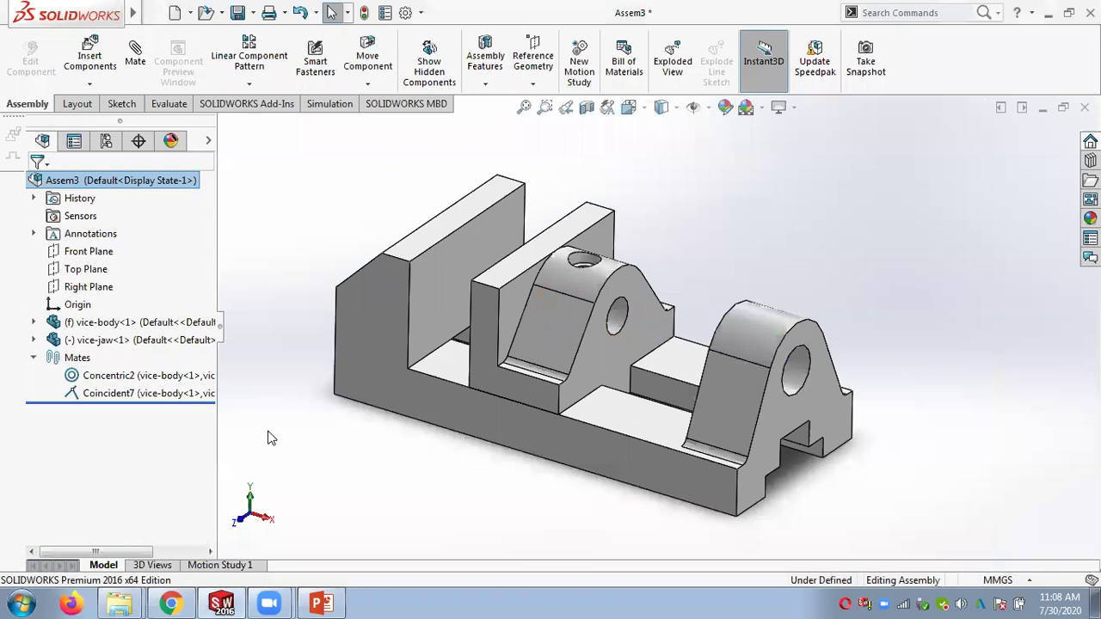
left_click(101, 376)
left_click(103, 394, "ctrl")
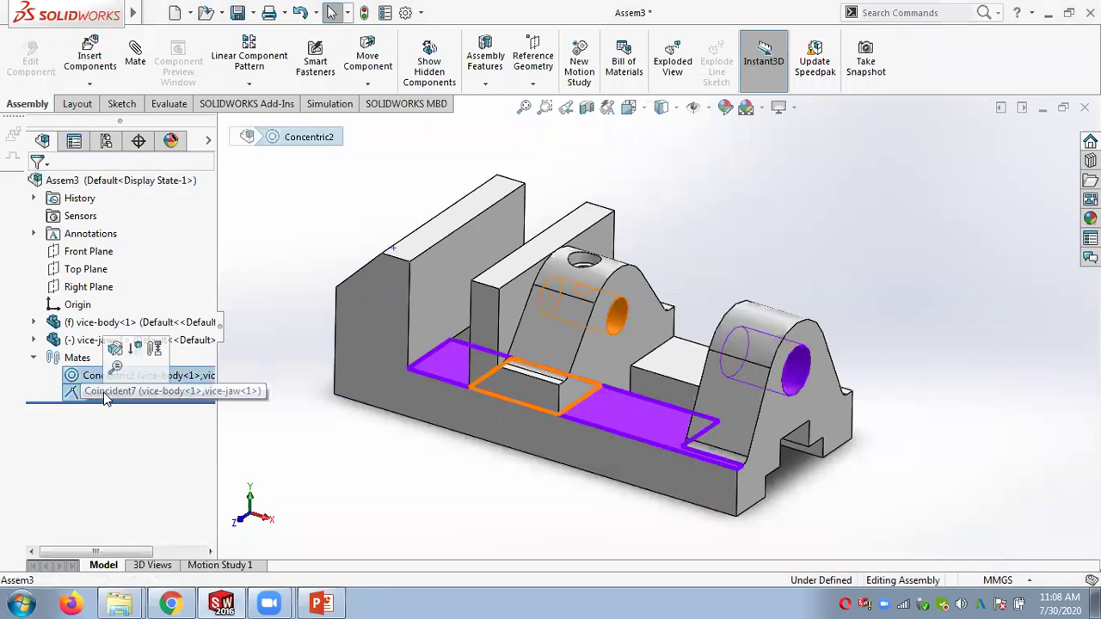
right_click(105, 395)
left_click(142, 404)
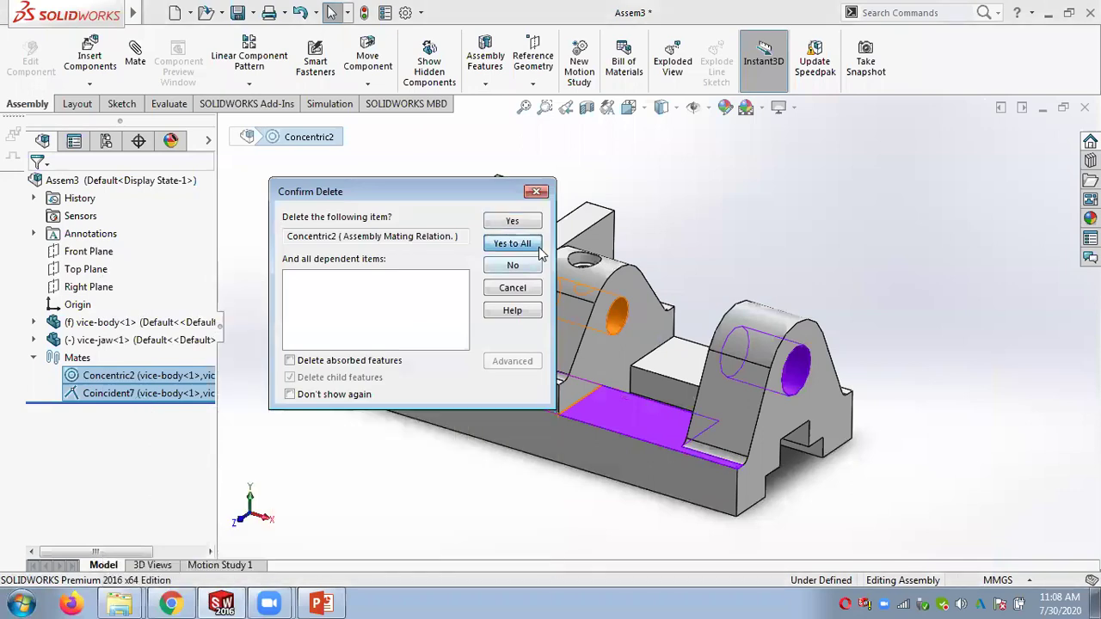
left_click(512, 243)
left_click_drag(534, 331, 808, 202)
key("Escape")
key("f")
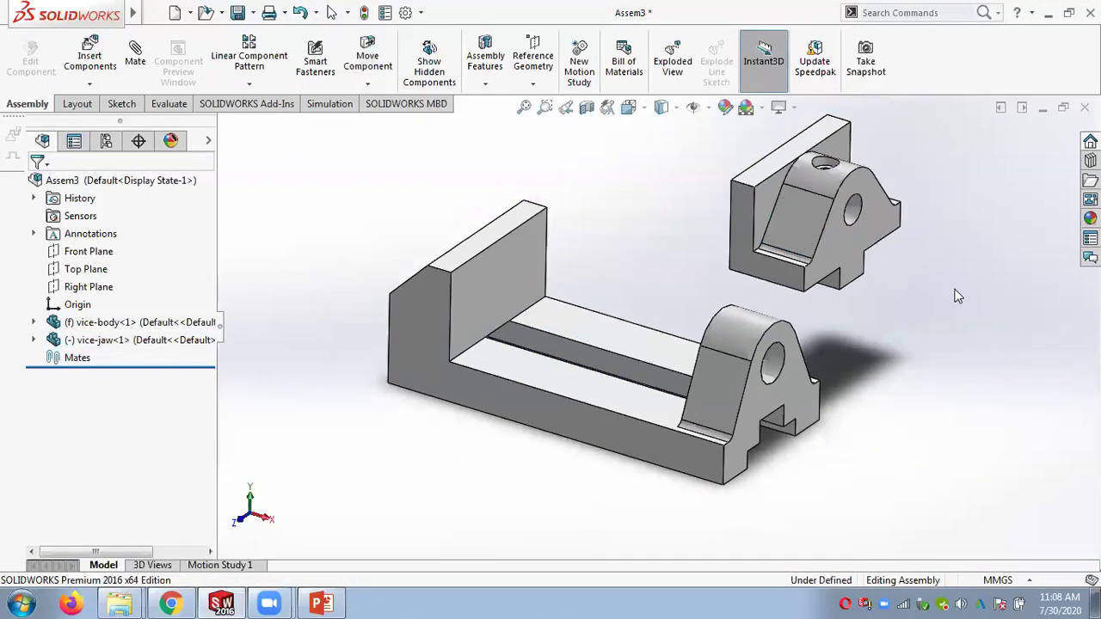
Step: Add a concentric mate between the vice-jaw and vice-body hole faces
left_click(135, 56)
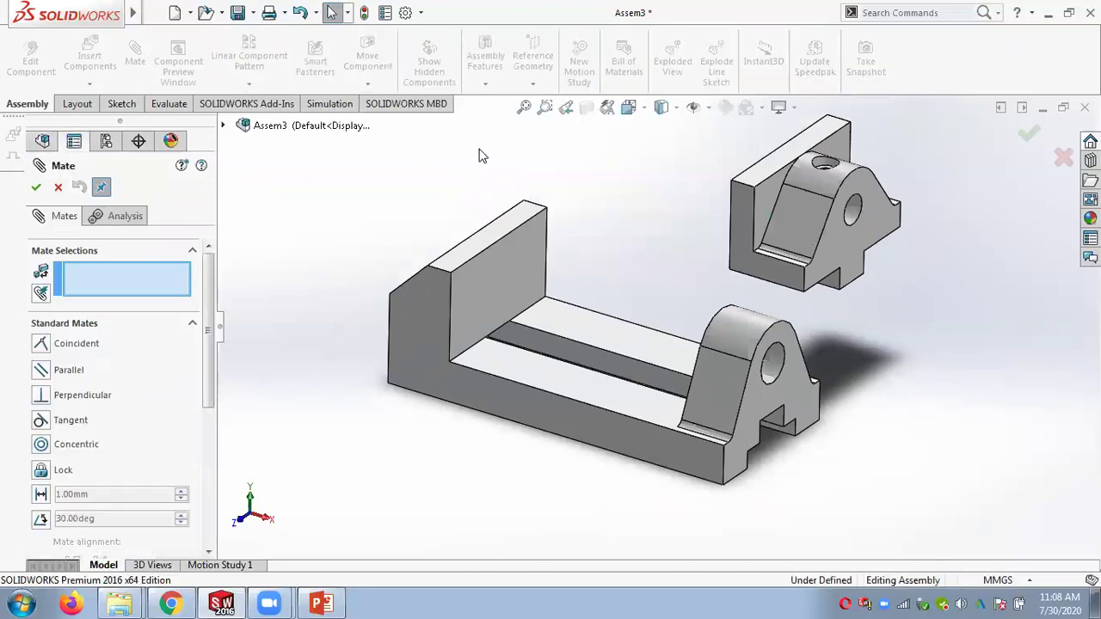
left_click(856, 211)
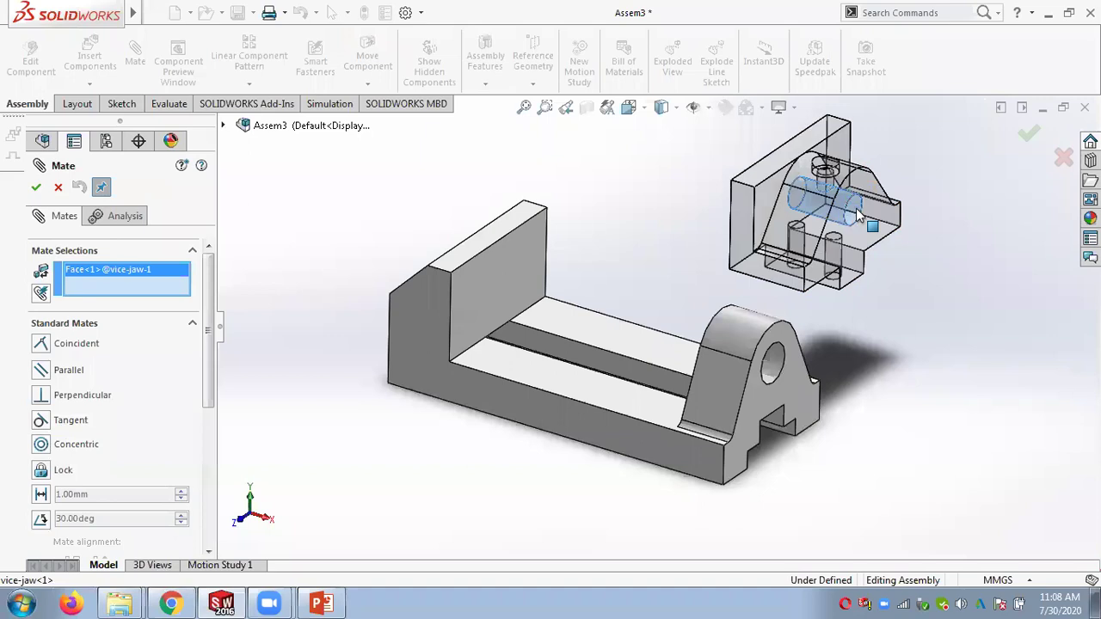
left_click(771, 368)
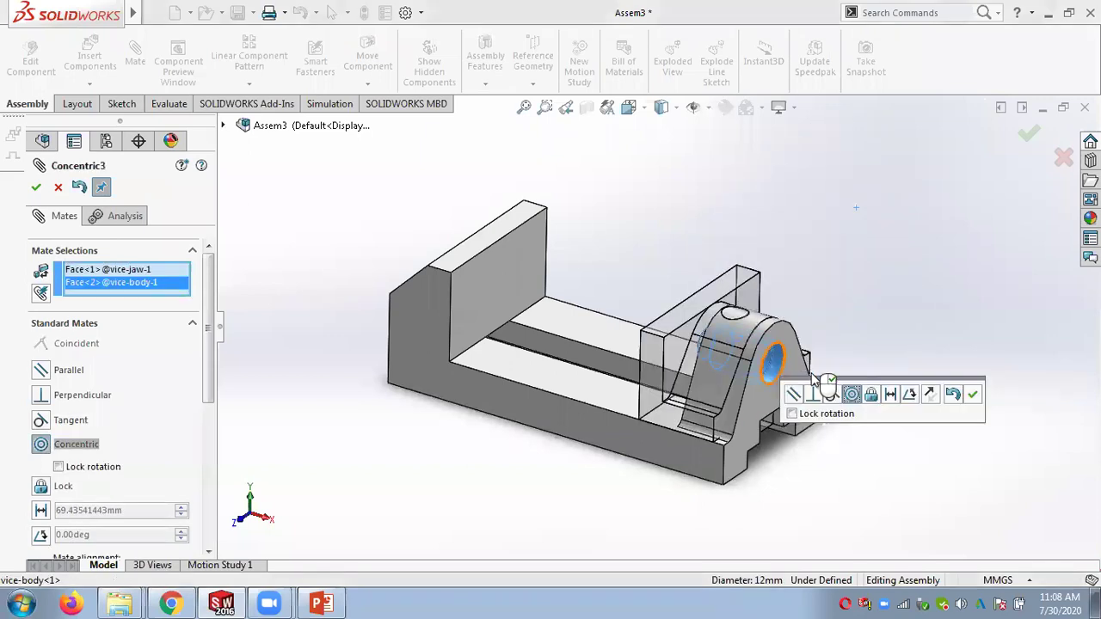
left_click(972, 394)
left_click_drag(697, 276, 383, 308)
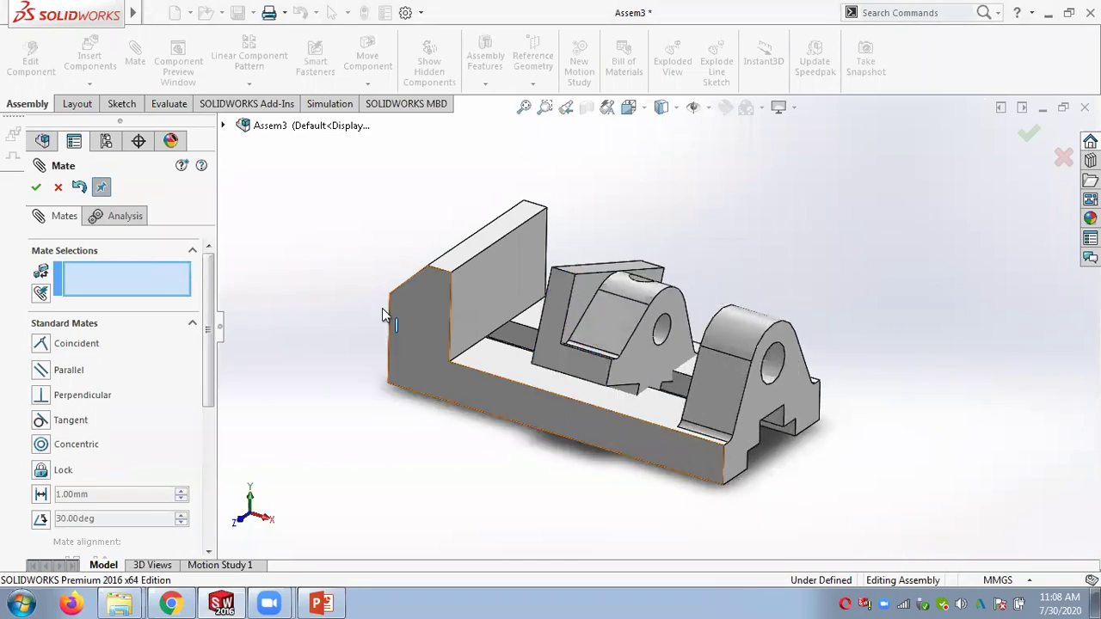
Step: Add a coincident mate between the vice-jaw's left face and the vice-body face
left_click(538, 330)
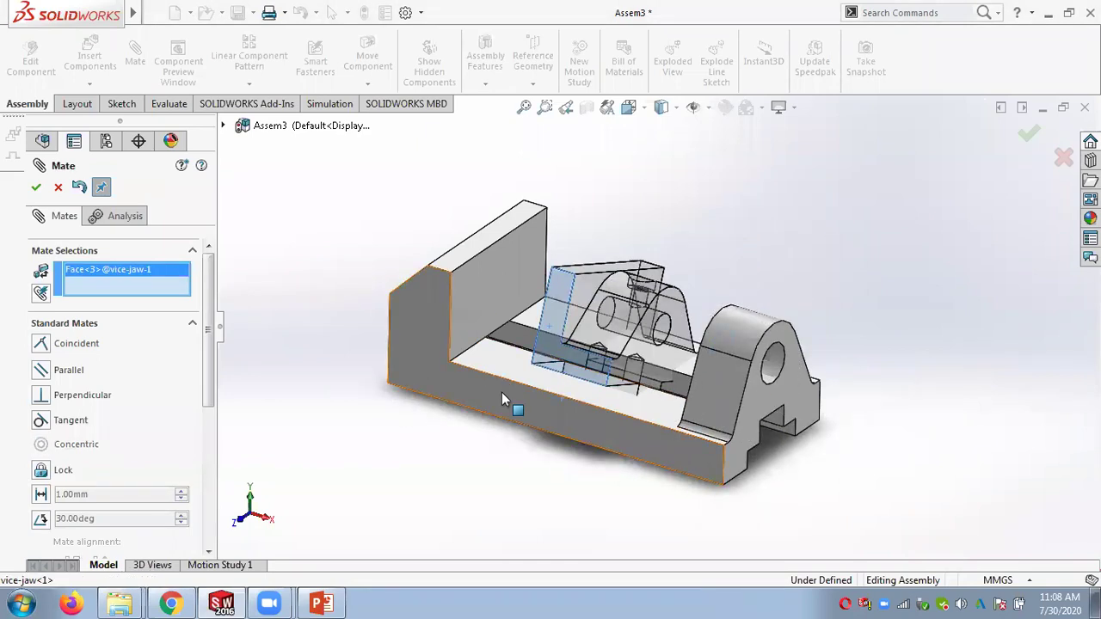
left_click(501, 393)
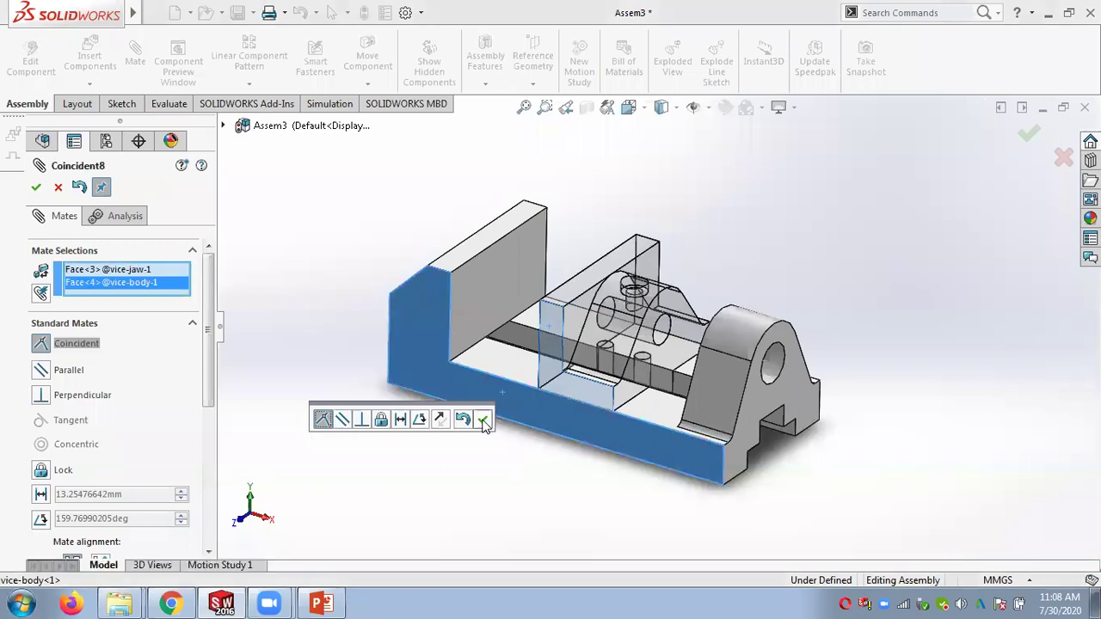
left_click(483, 419)
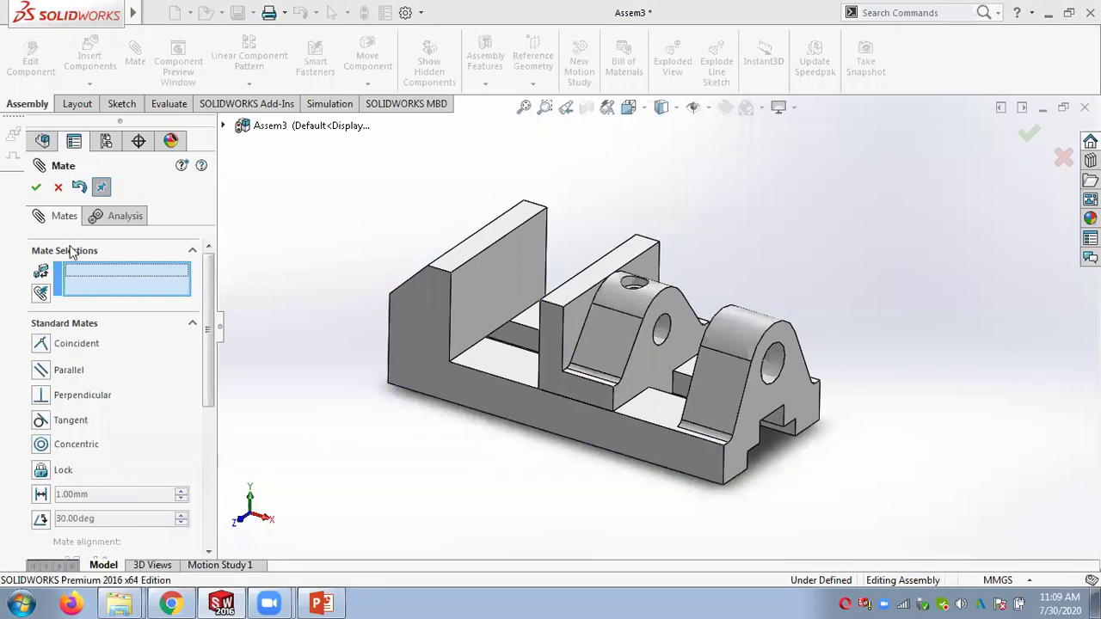
key("Escape")
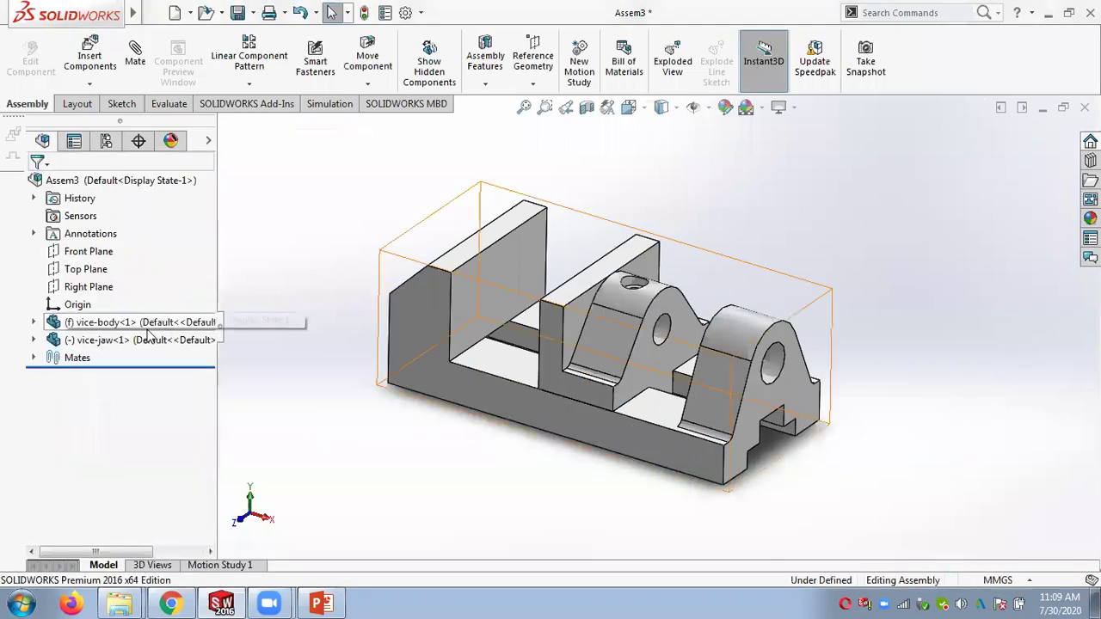
Step: Expand the Mates folder to list Concentric3 and Coincident8
left_click(34, 357)
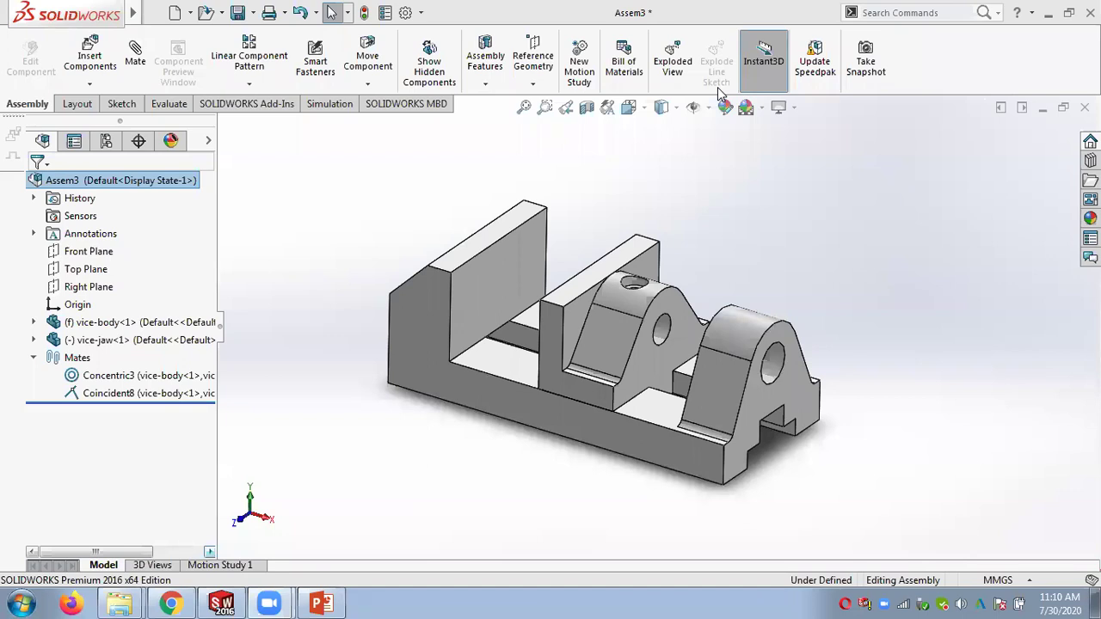
right_click(865, 604)
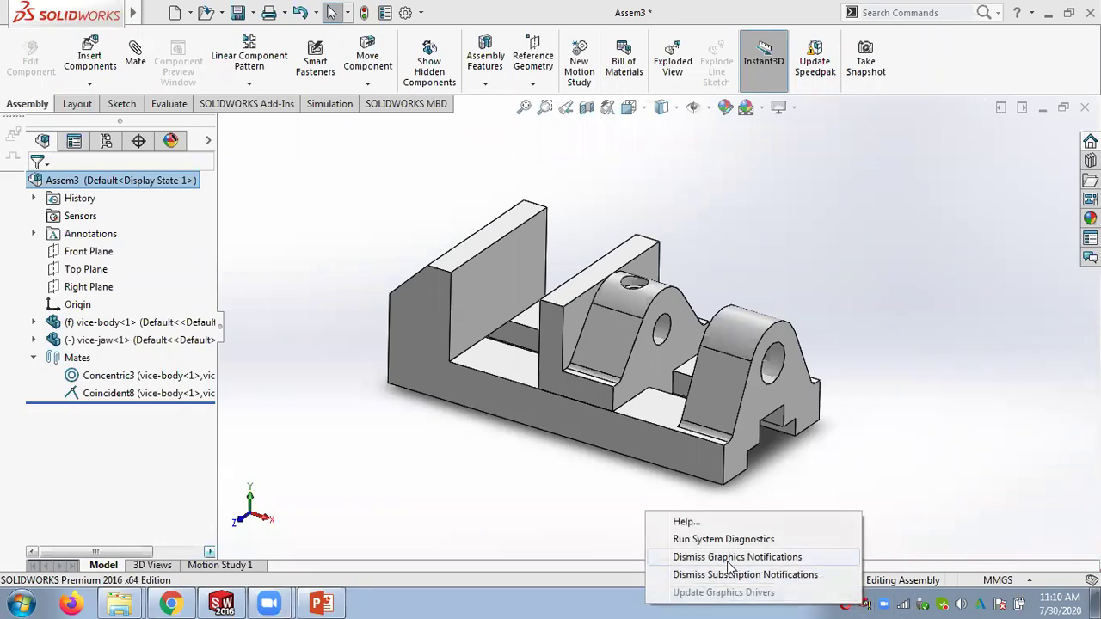
left_click(915, 425)
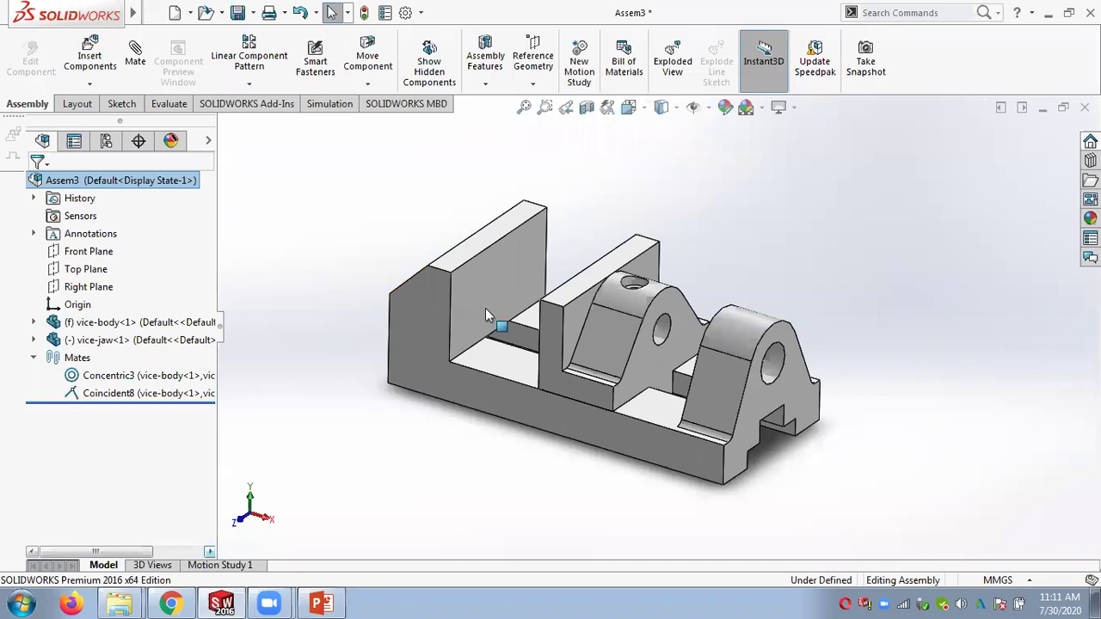
Step: Slide the vice-jaw back and forth along the slot to test the mates, then open Motion Study 1
left_click_drag(551, 346, 505, 325)
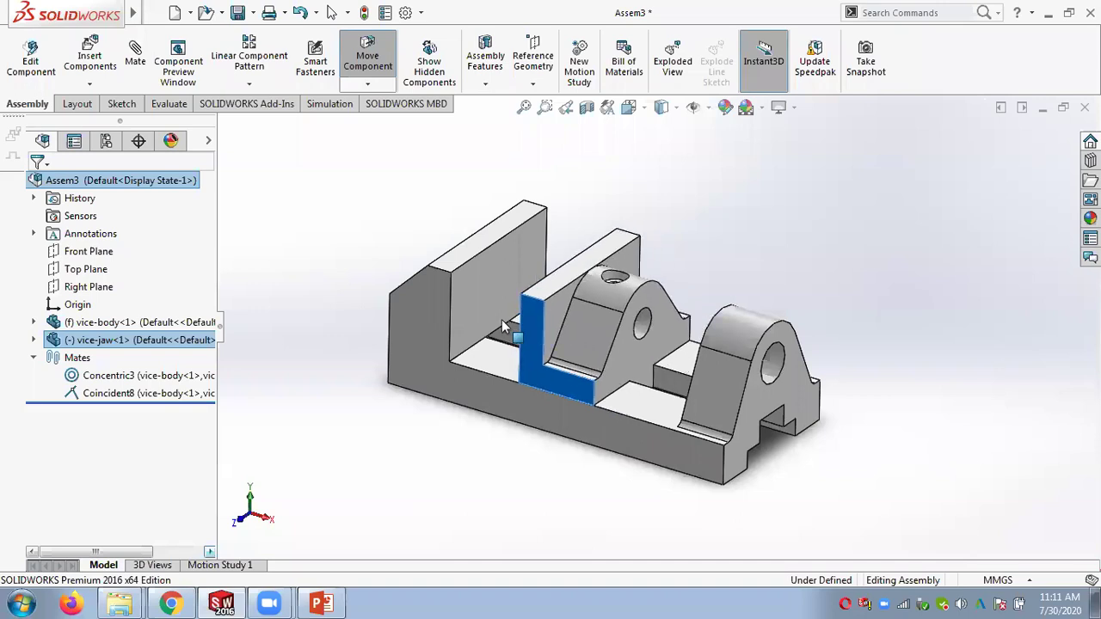
left_click(385, 197)
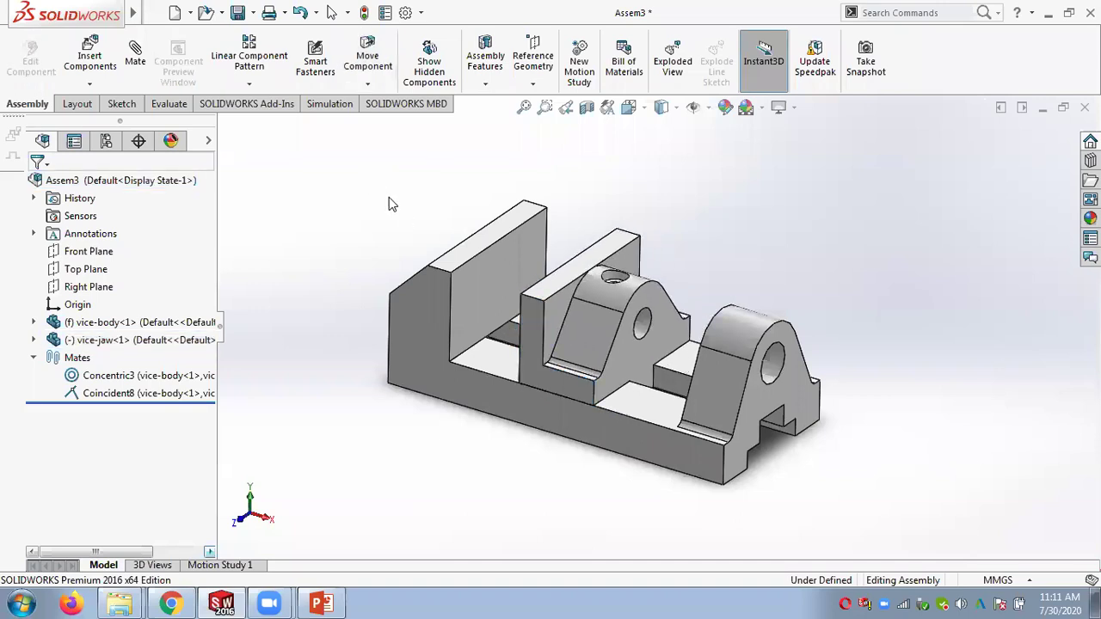
scroll(499, 264, "down", 2)
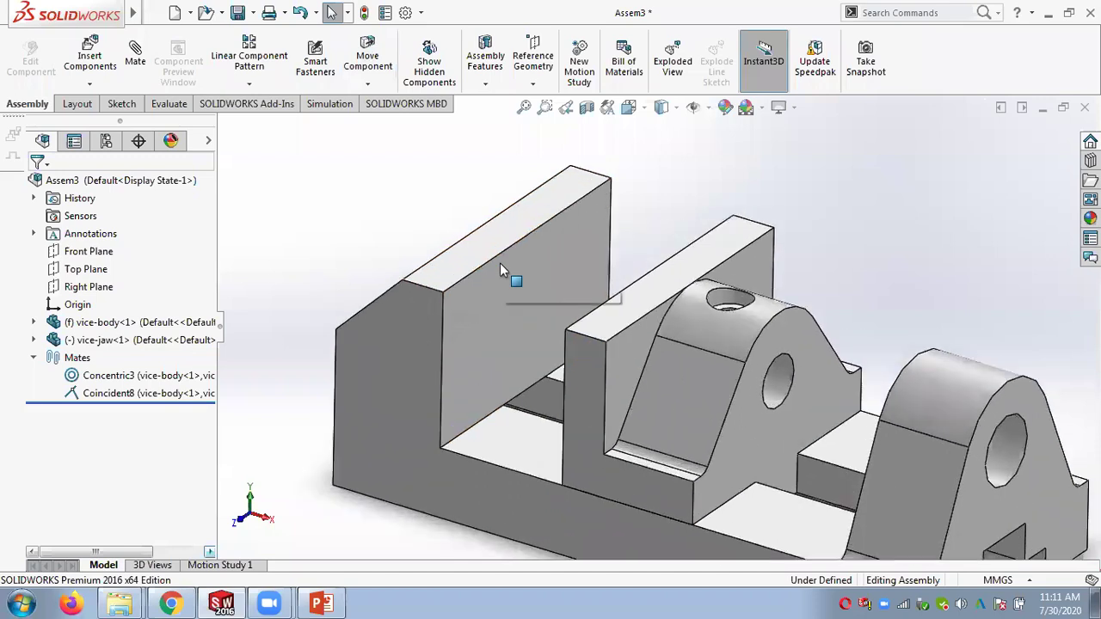
scroll(490, 261, "down", 2)
left_click_drag(594, 397, 507, 352)
key("z")
scroll(682, 425, "down", 2)
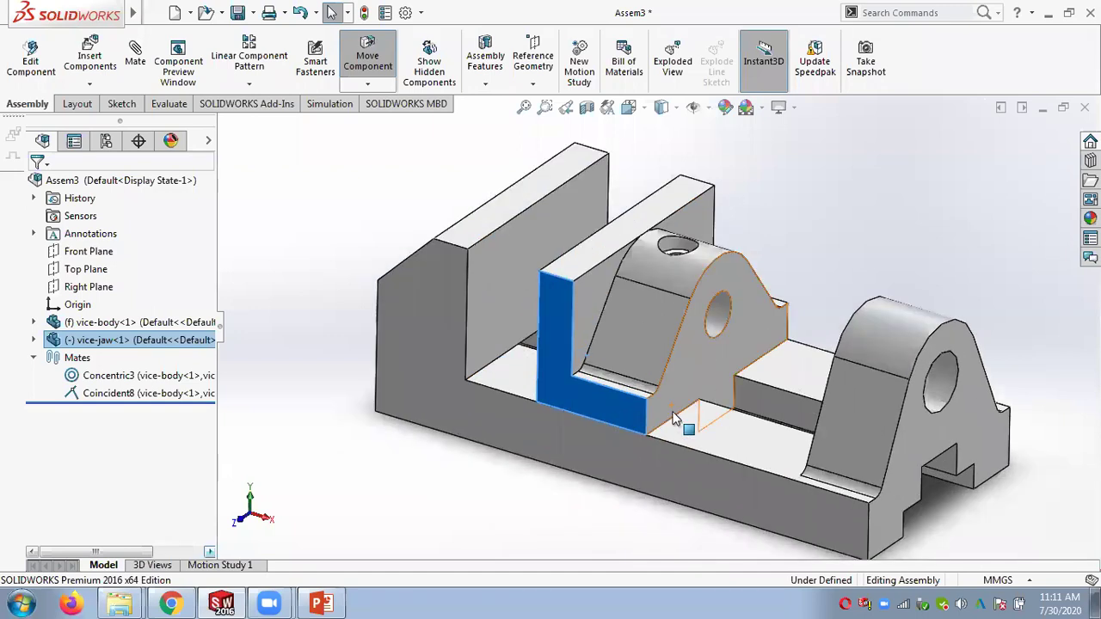
left_click(407, 215)
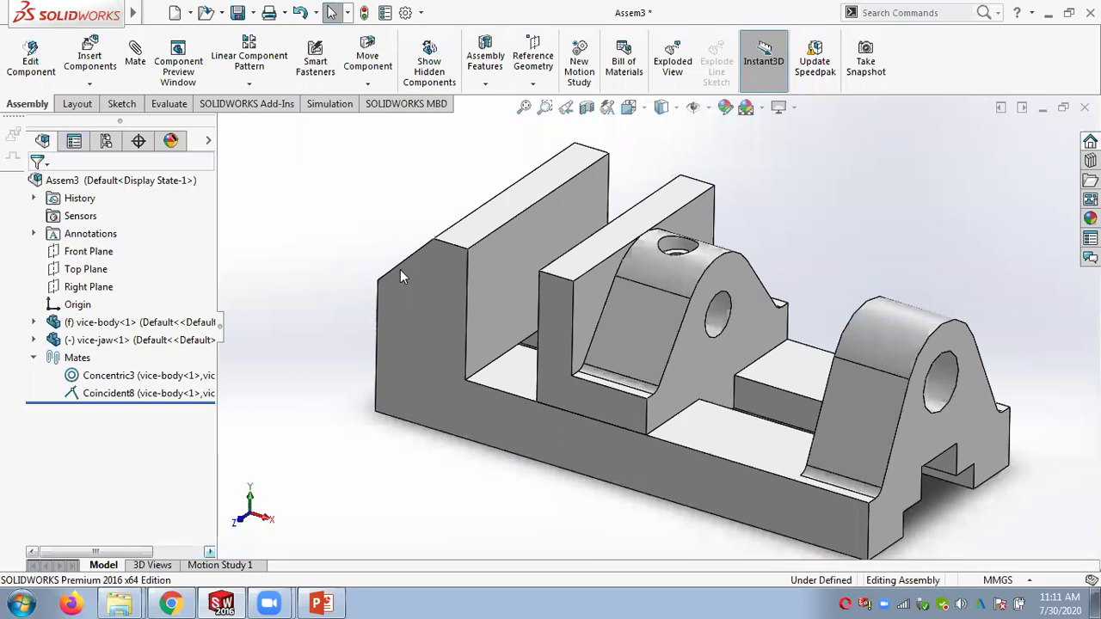
left_click_drag(548, 347, 647, 339)
left_click_drag(432, 258, 521, 331)
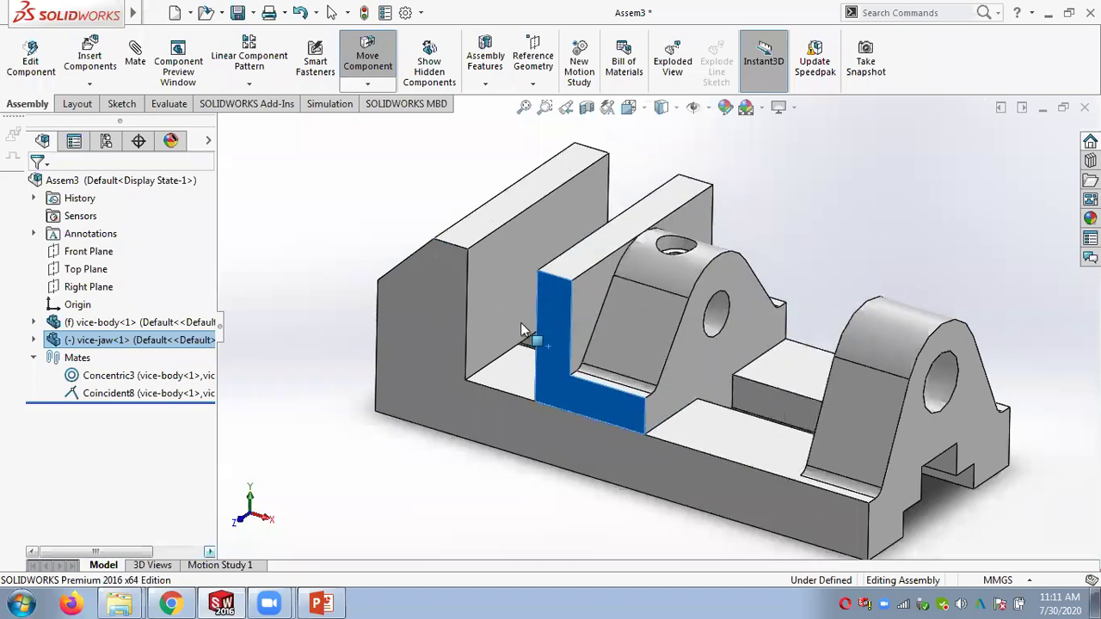
left_click(396, 177)
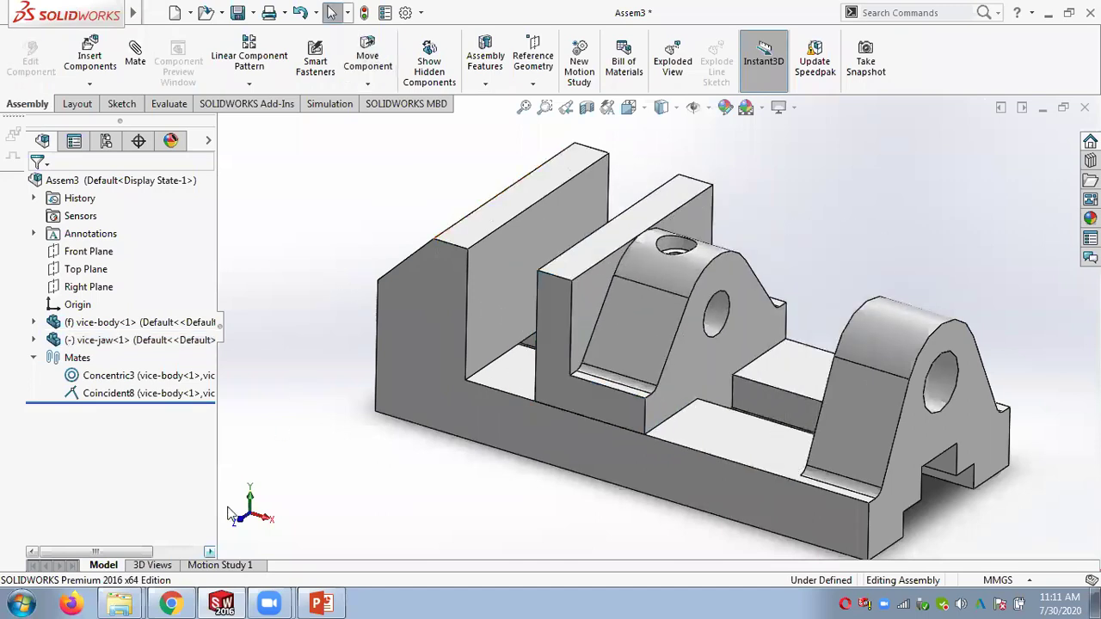
left_click(220, 566)
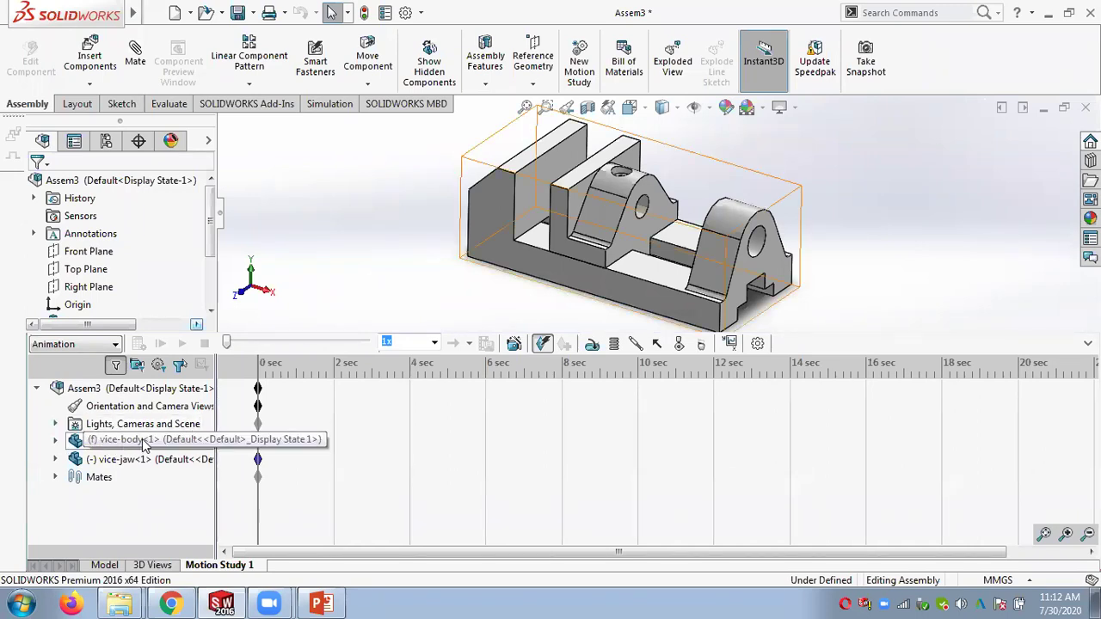
Step: Expand and collapse the mates, then list the Animation, Basic Motion and Motion Analysis study types
left_click(55, 477)
left_click(55, 478)
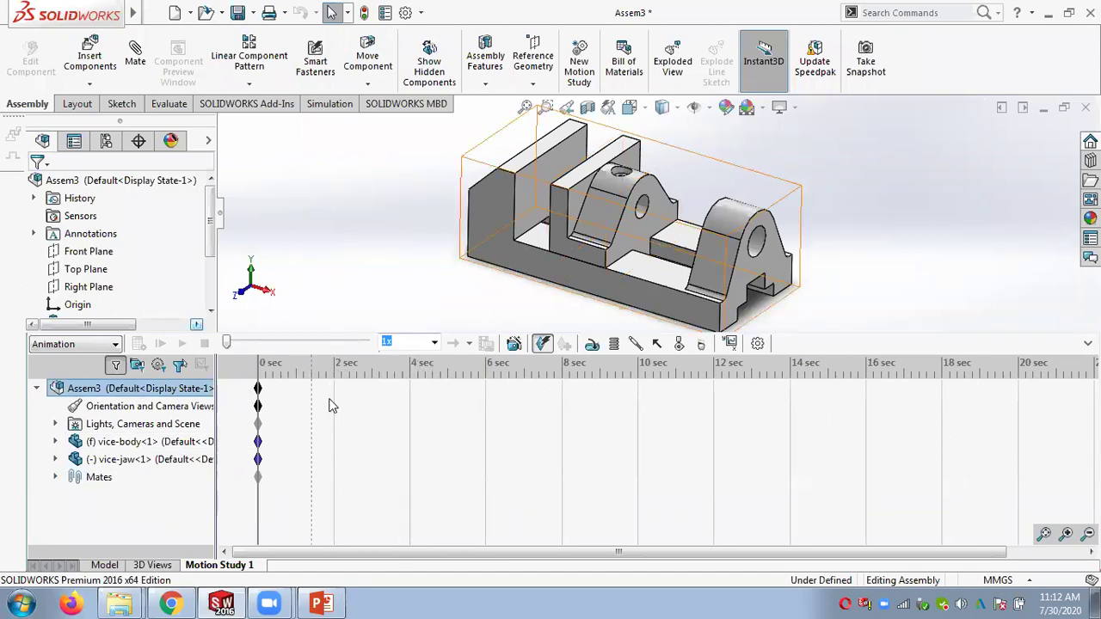
left_click(80, 345)
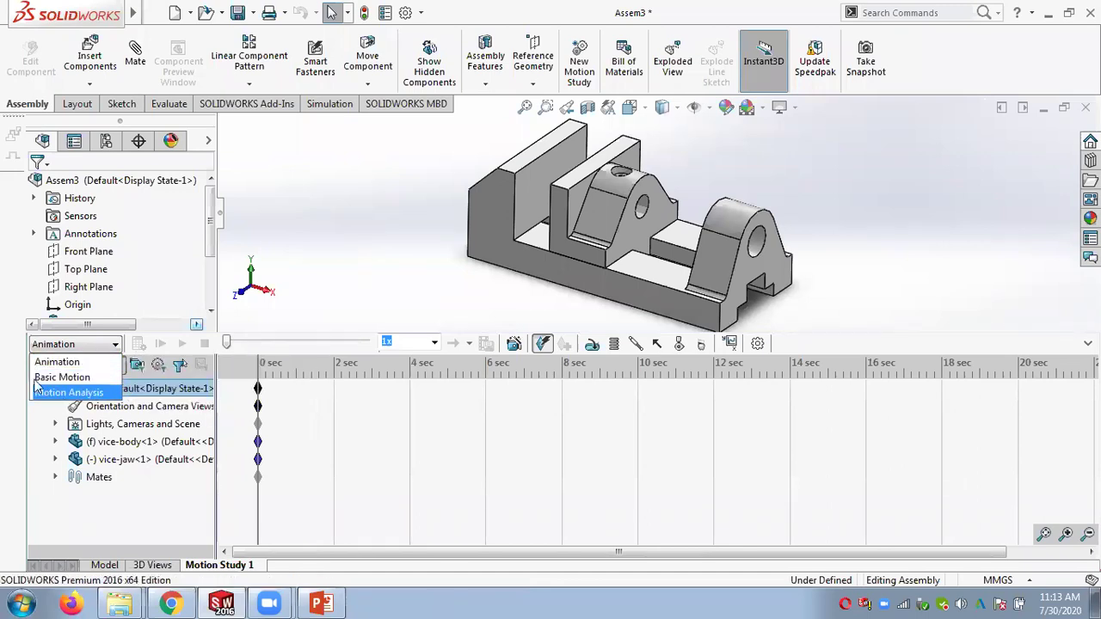
left_click(373, 275)
mouse_move(136, 19)
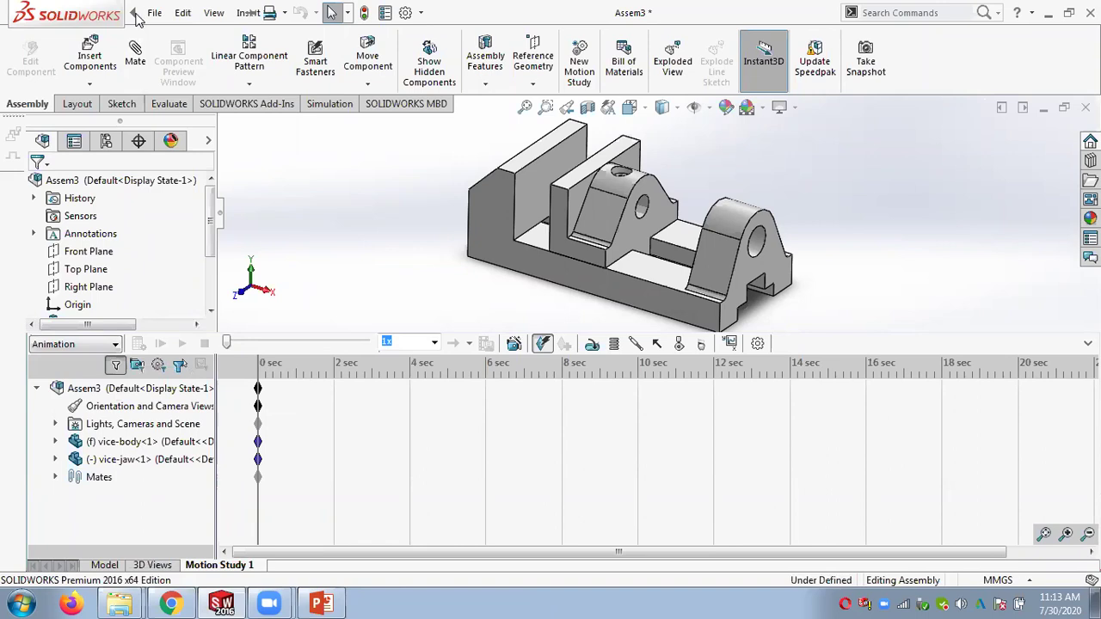
left_click(285, 15)
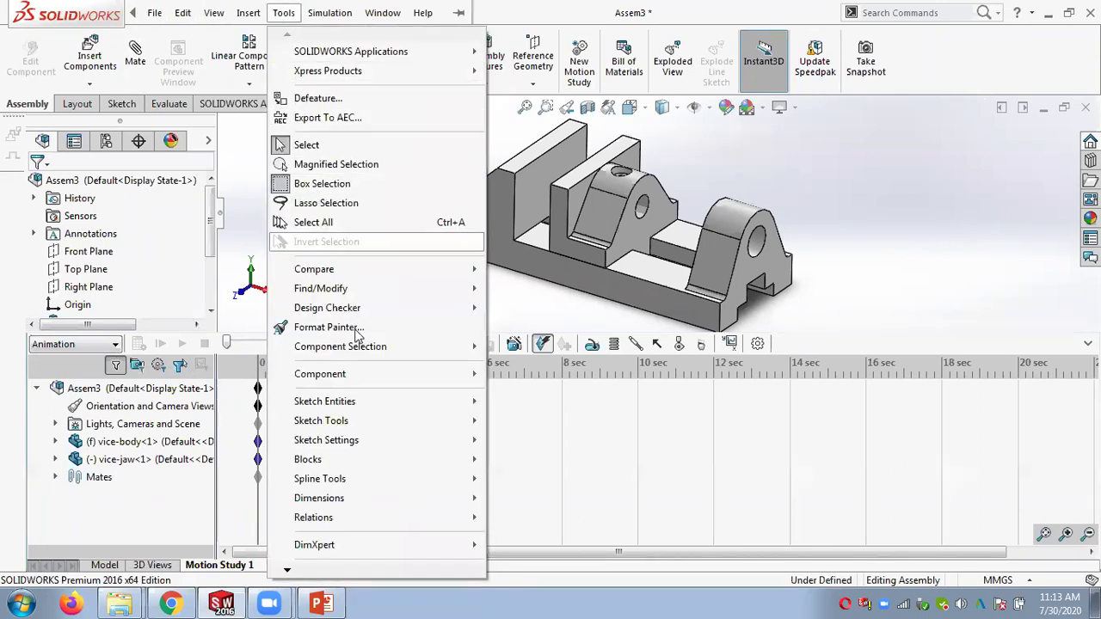
mouse_move(289, 573)
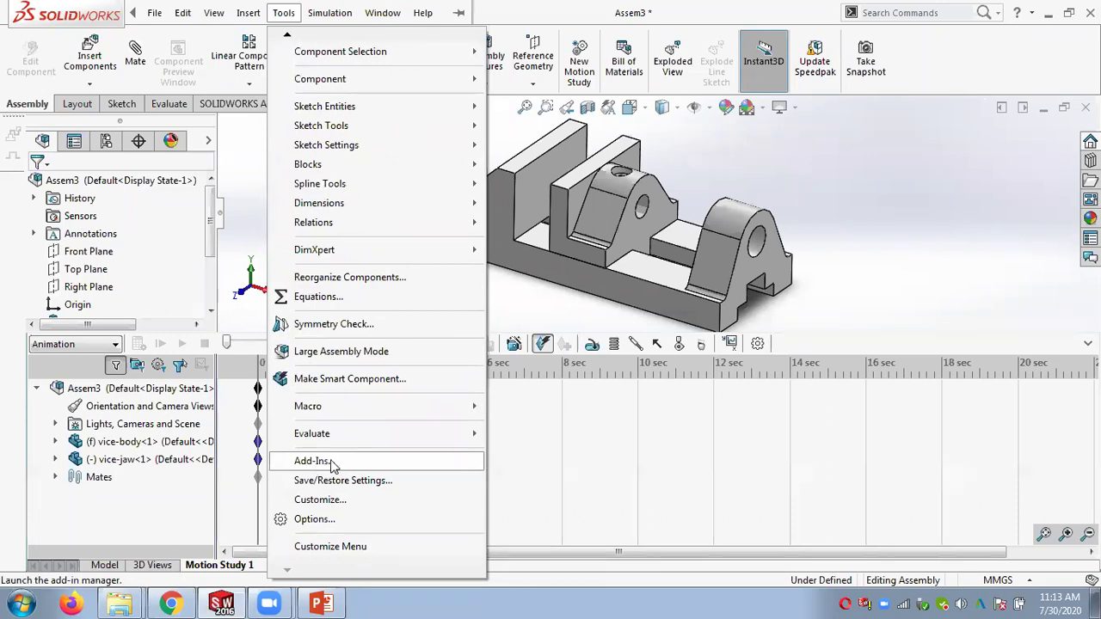
left_click(298, 462)
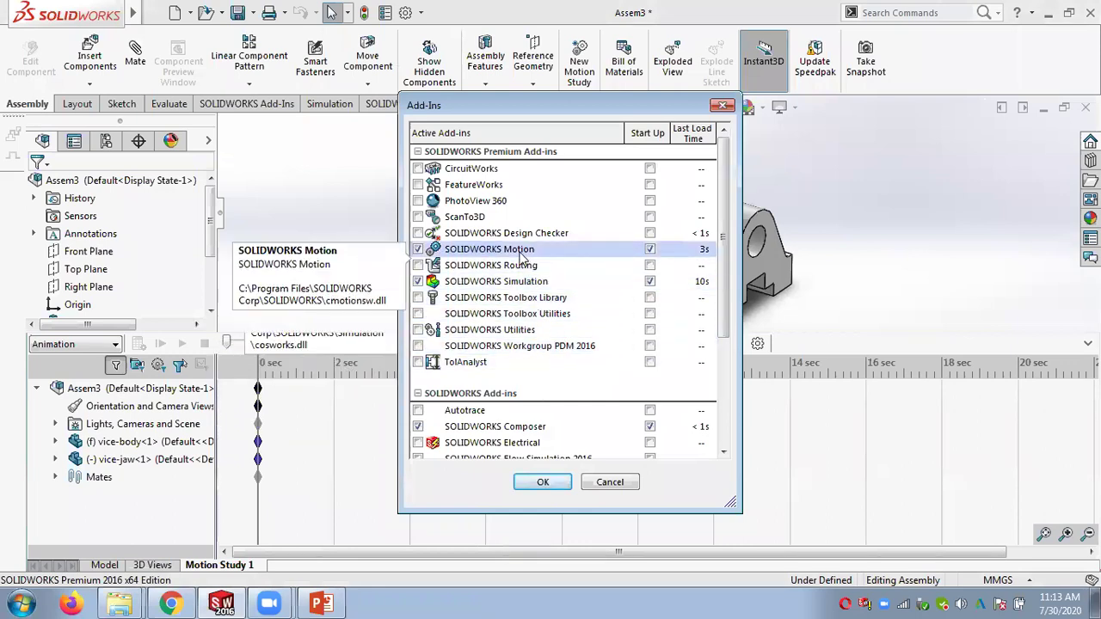
left_click(418, 249)
left_click(418, 248)
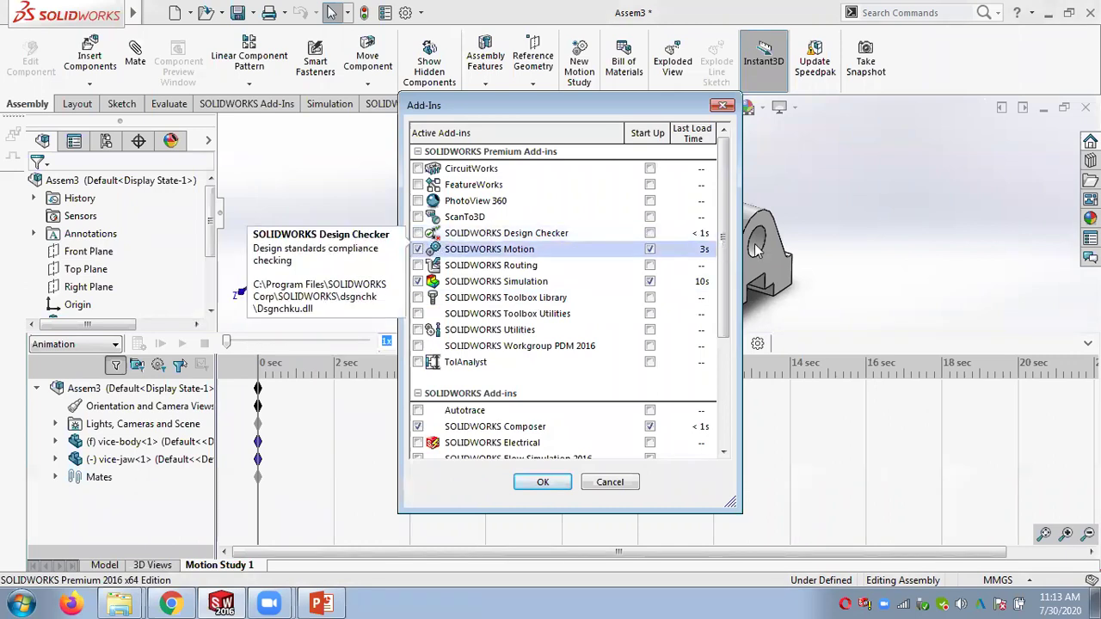
left_click(651, 250)
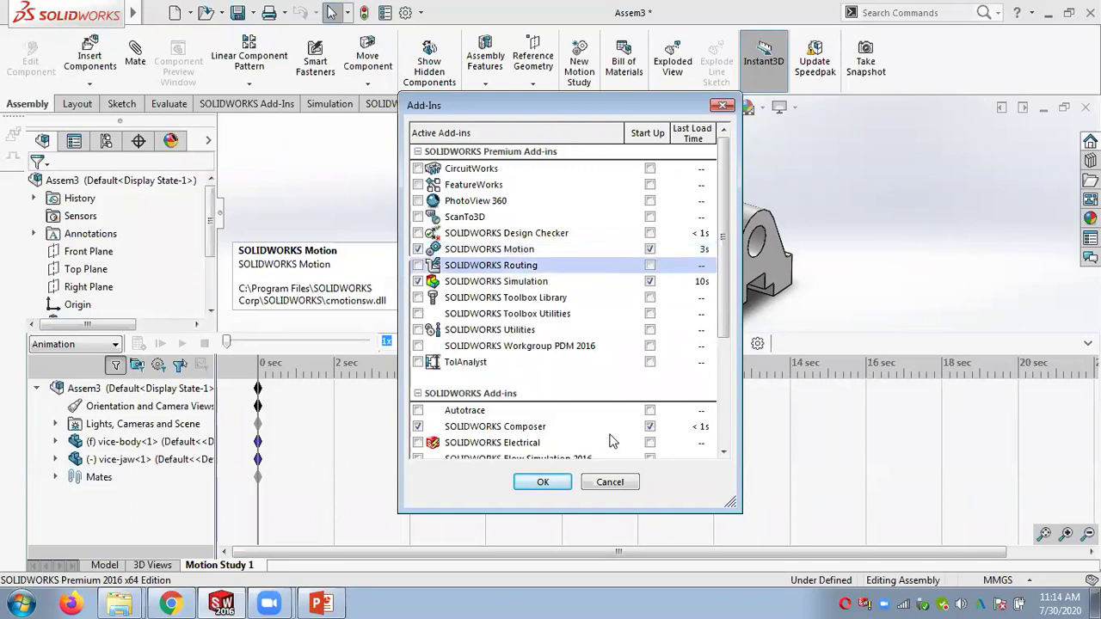
left_click(610, 483)
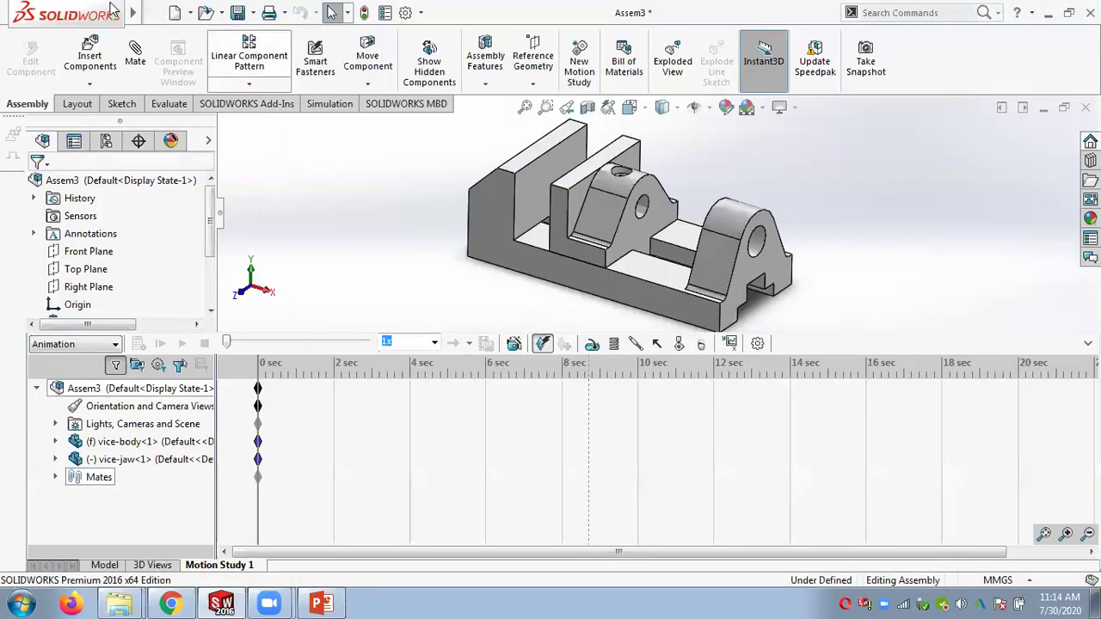
mouse_move(159, 15)
left_click(284, 13)
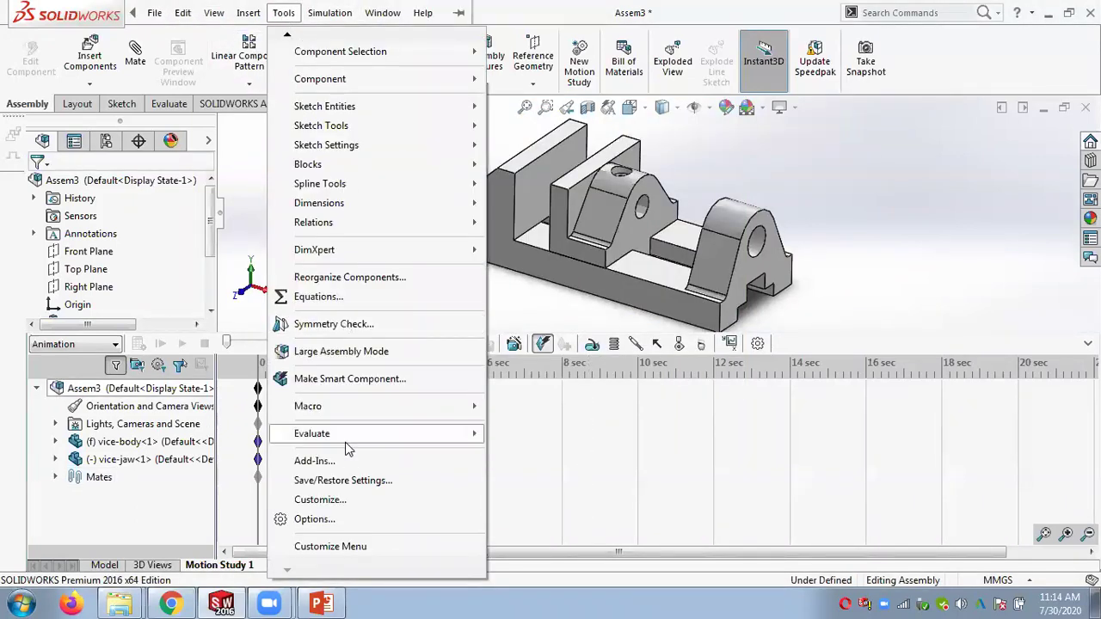
left_click(315, 461)
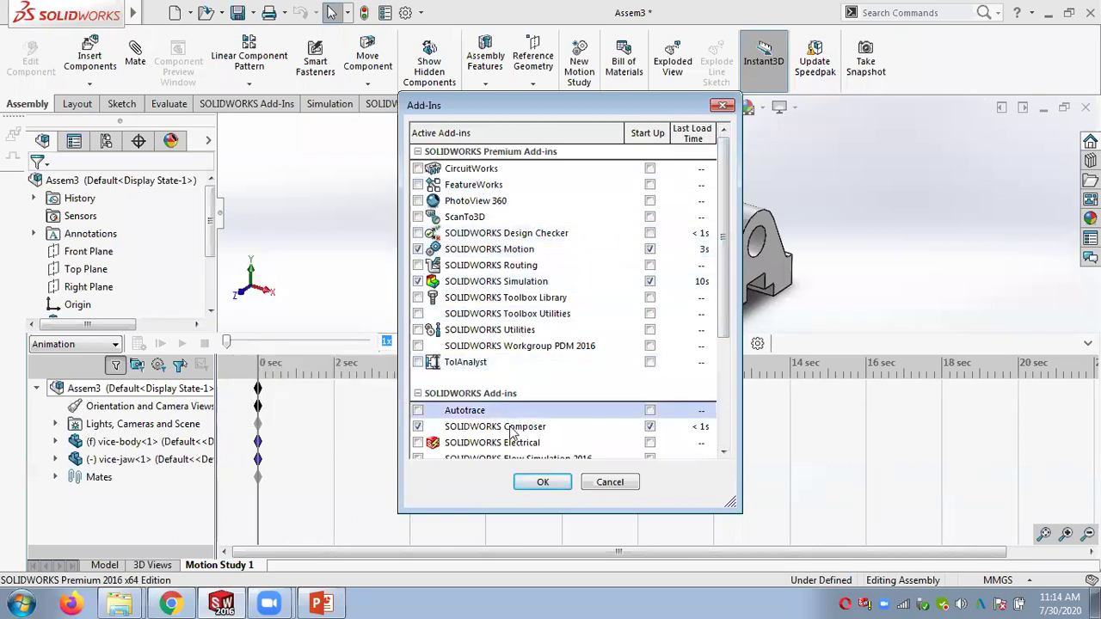
left_click_drag(724, 323, 714, 430)
scroll(712, 391, "up", 1)
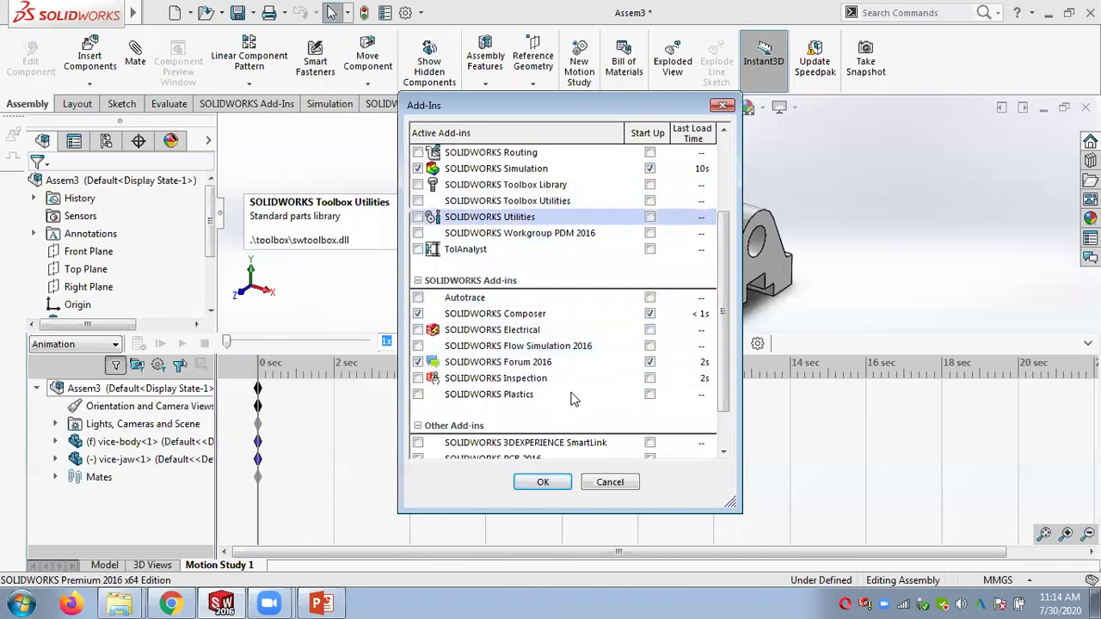
left_click(605, 483)
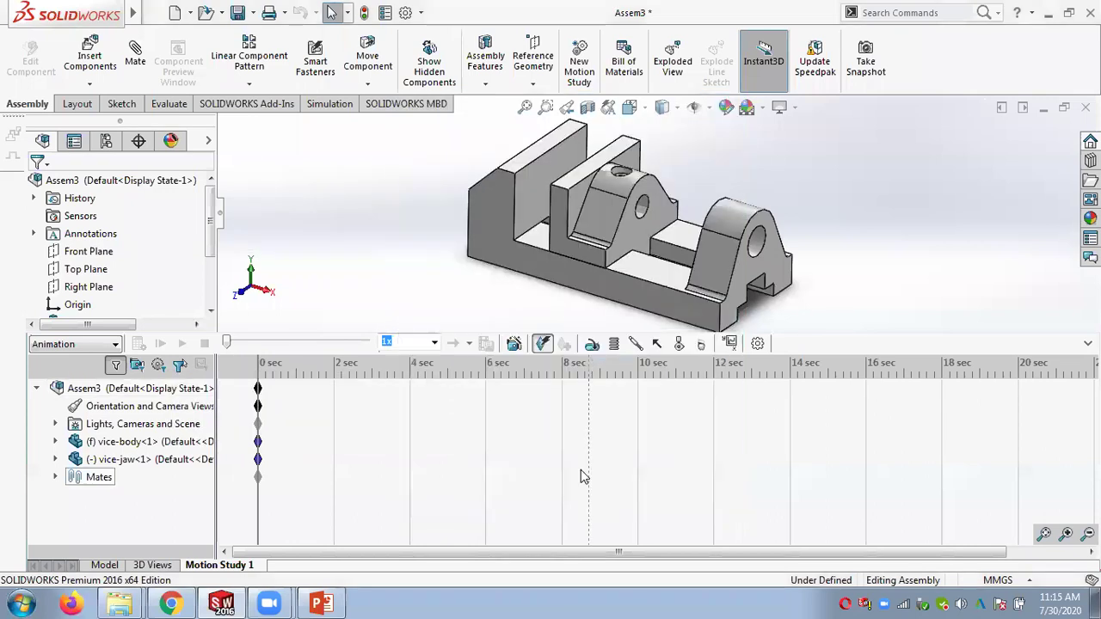
Step: Keep Motion Study 1 as an Animation and bring up the Motor property panel
left_click(108, 344)
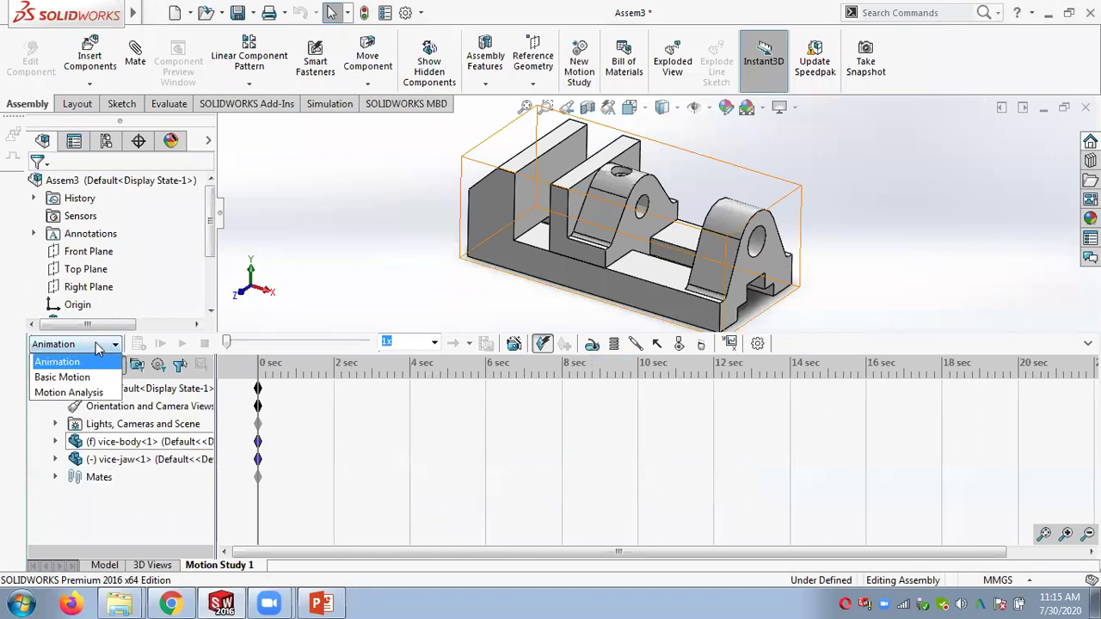
left_click(94, 361)
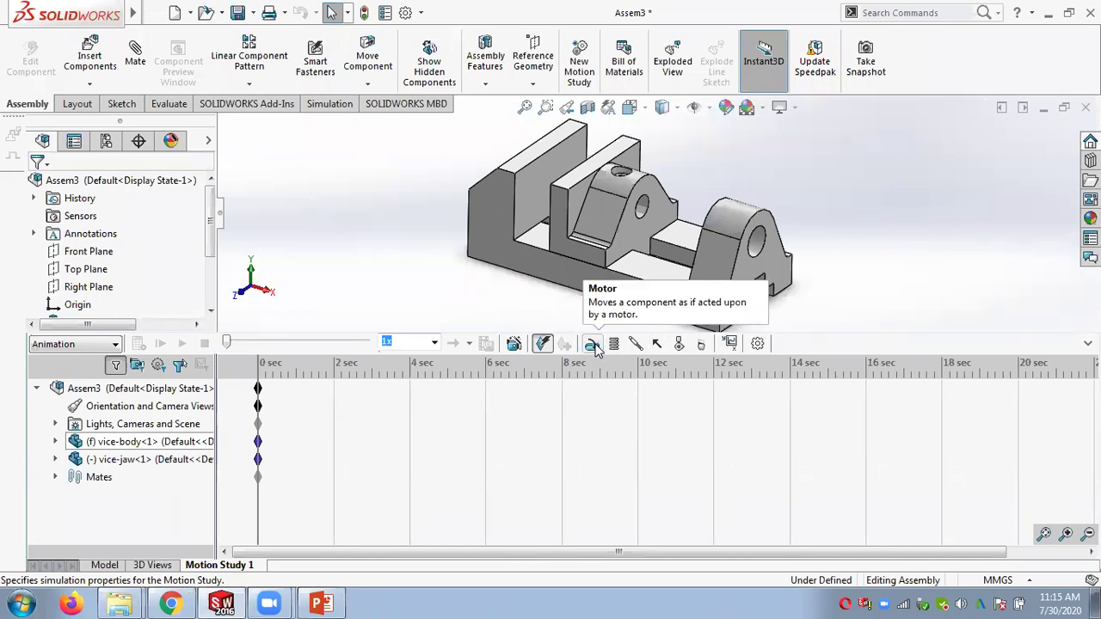
left_click(594, 344)
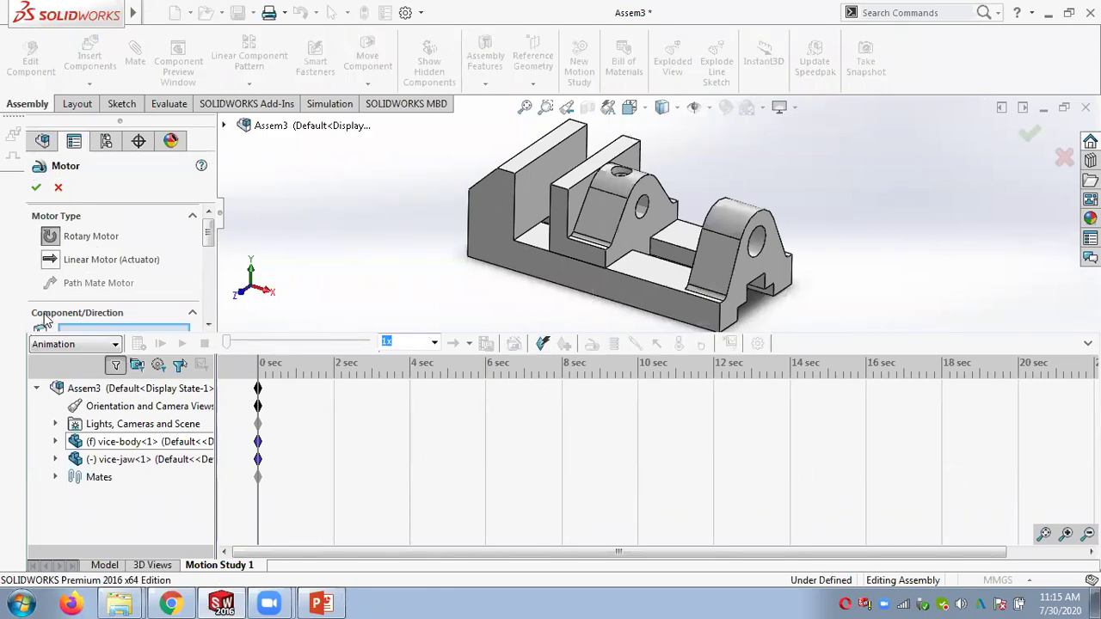
Step: Drag the Motor PropertyManager out of the left pane to float beside the model view
left_click_drag(101, 168, 911, 141)
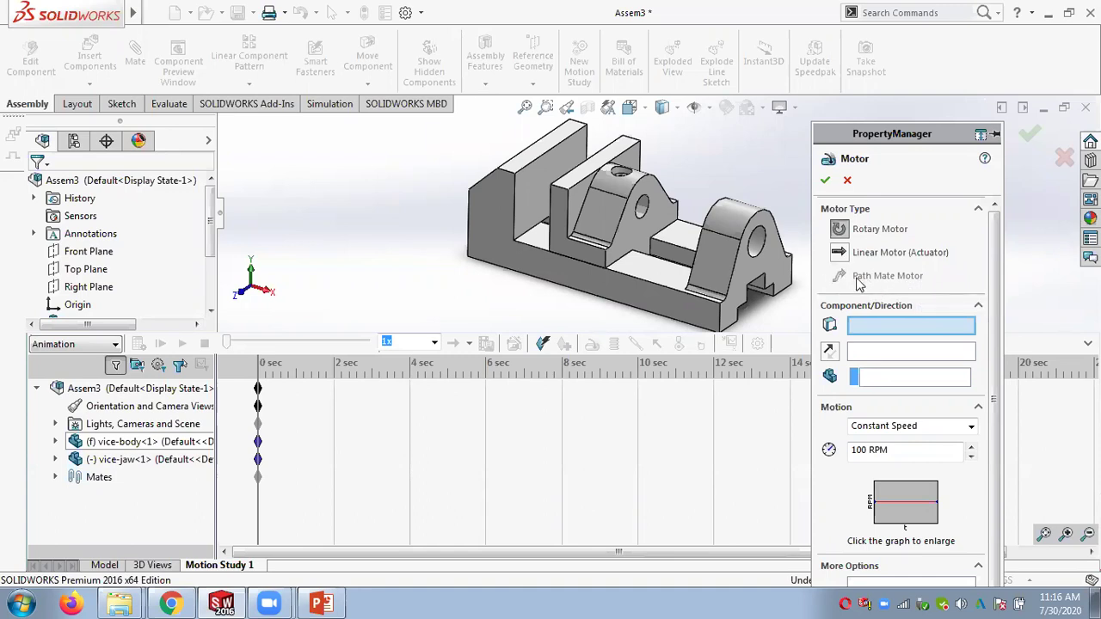
Step: Make the motor a reversed linear actuator on a vice-jaw edge at Constant Speed 10mm/s
left_click(839, 252)
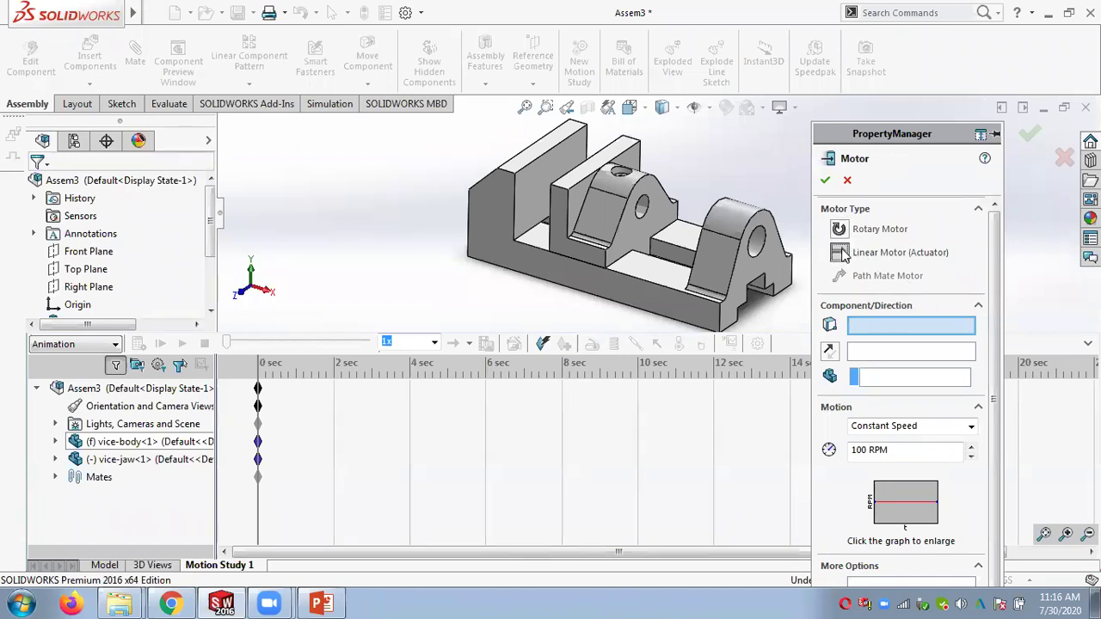
scroll(663, 275, "down", 3)
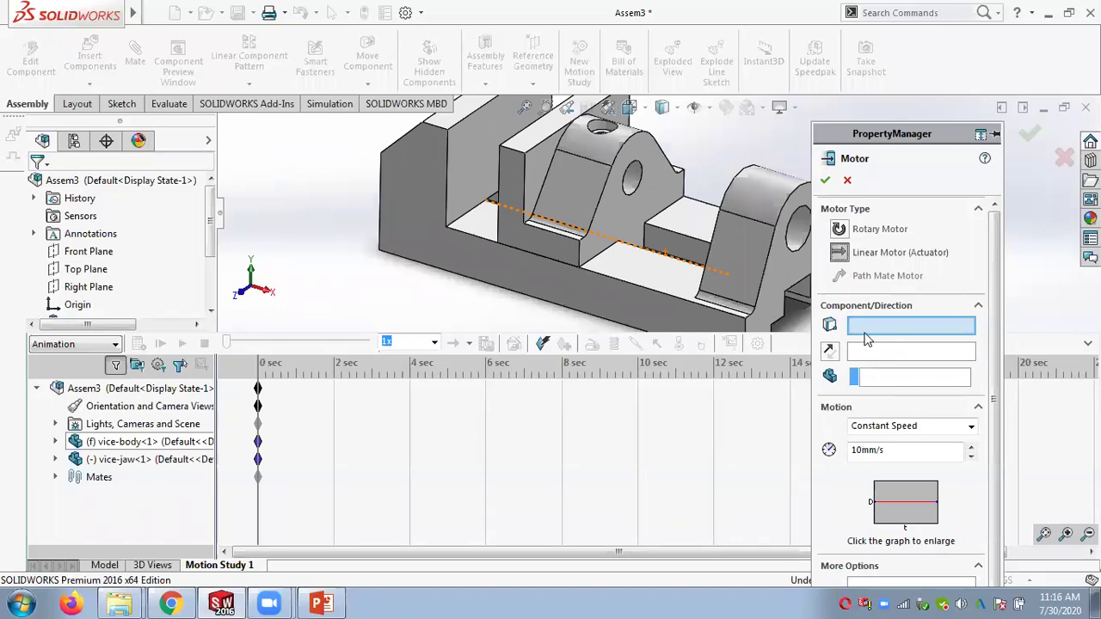
left_click(560, 241)
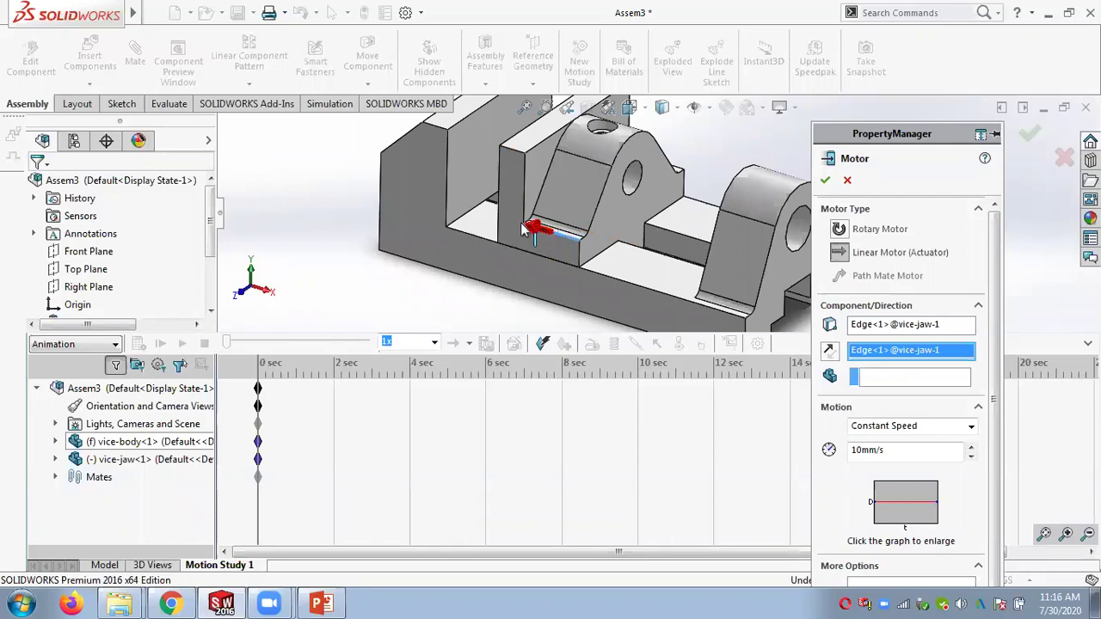
left_click(830, 351)
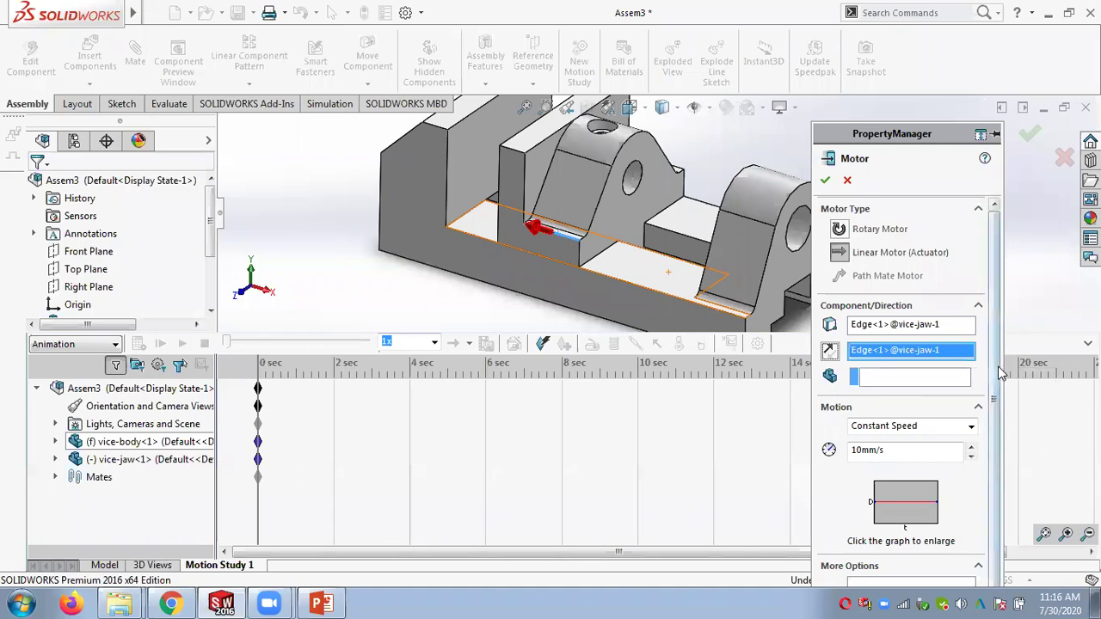
scroll(859, 420, "down", 1)
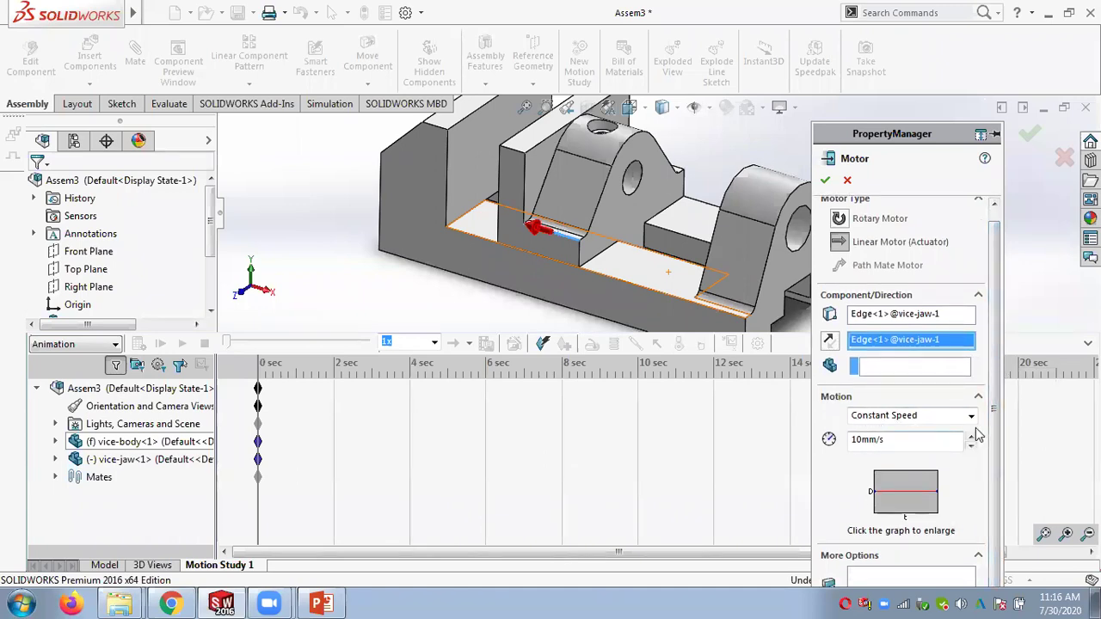
left_click(971, 417)
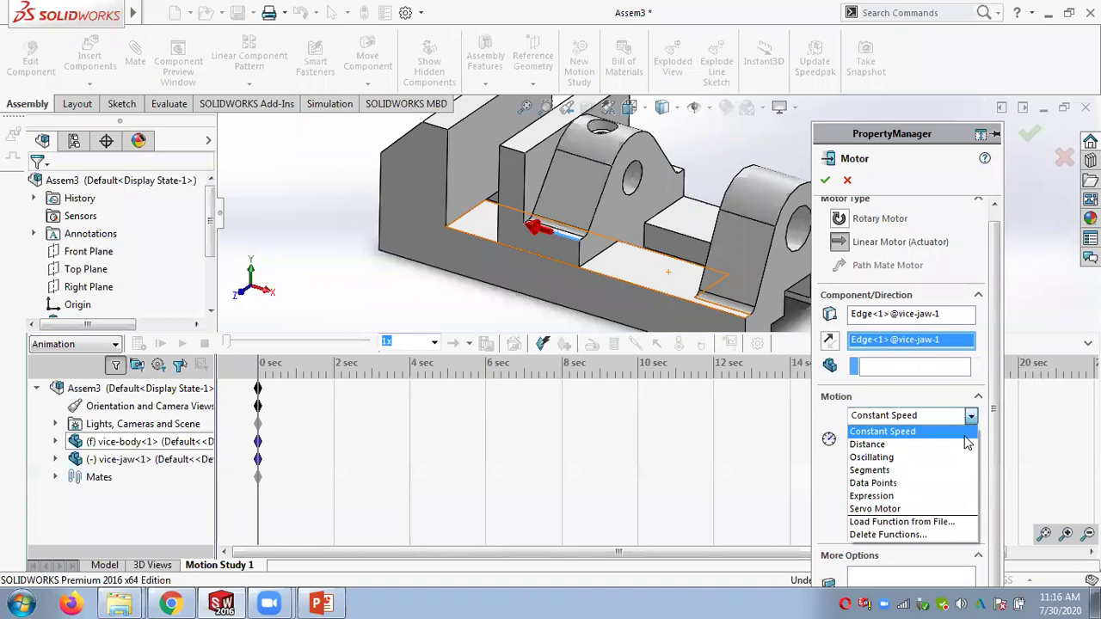
left_click(955, 410)
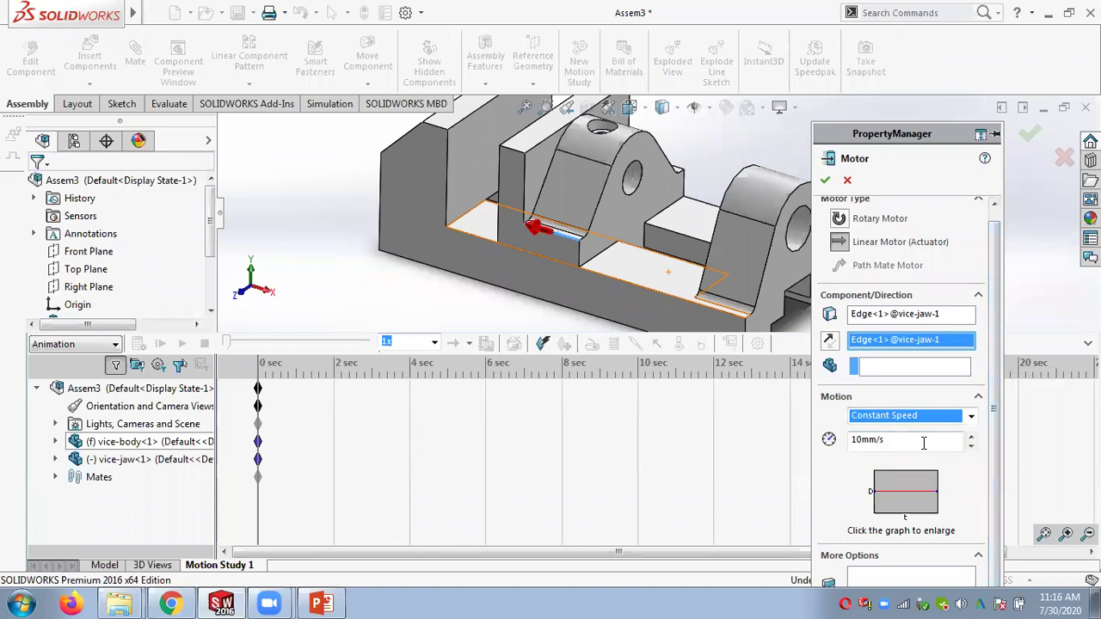
left_click(879, 440)
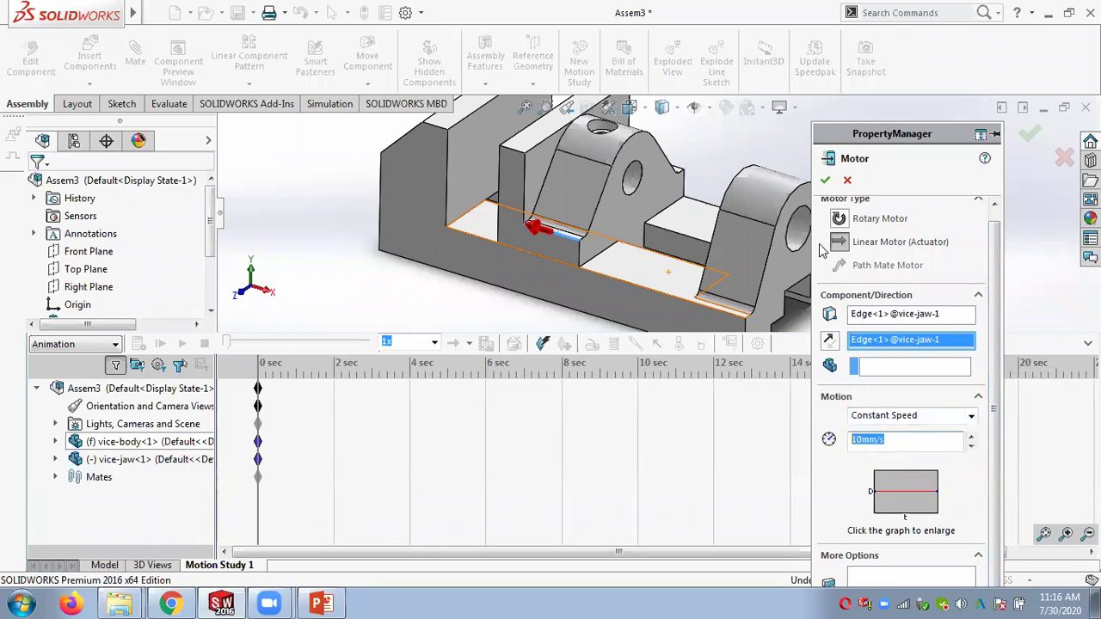
Step: Create LinearMotor1, play the jaw sliding from about 1.4 sec, and return to the Model tab
left_click(825, 180)
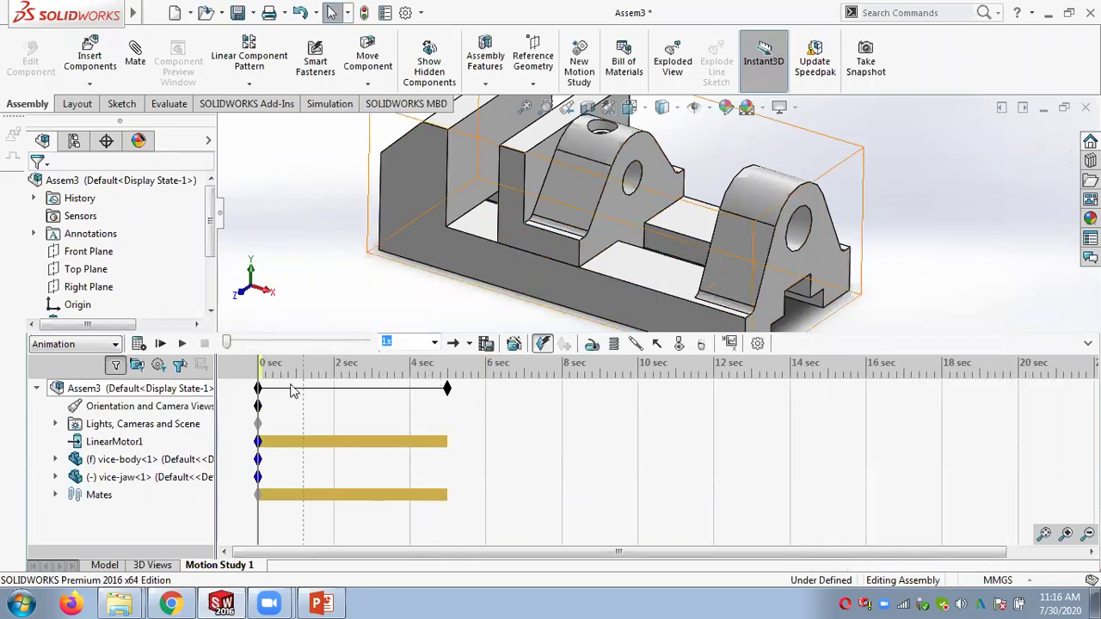
left_click(316, 377)
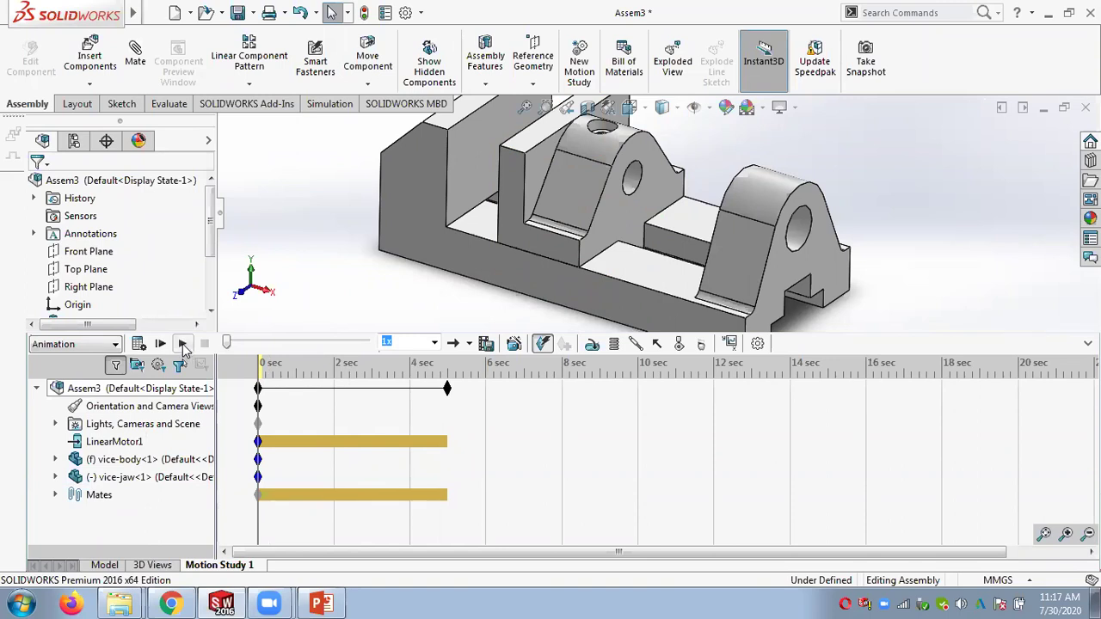
left_click(182, 343)
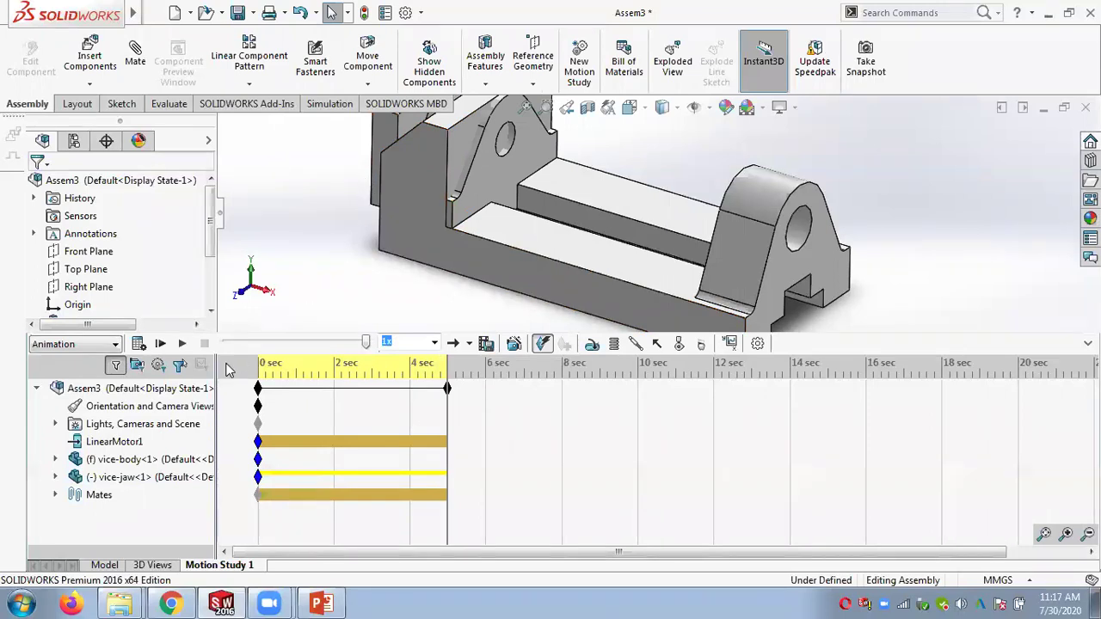
left_click(182, 344)
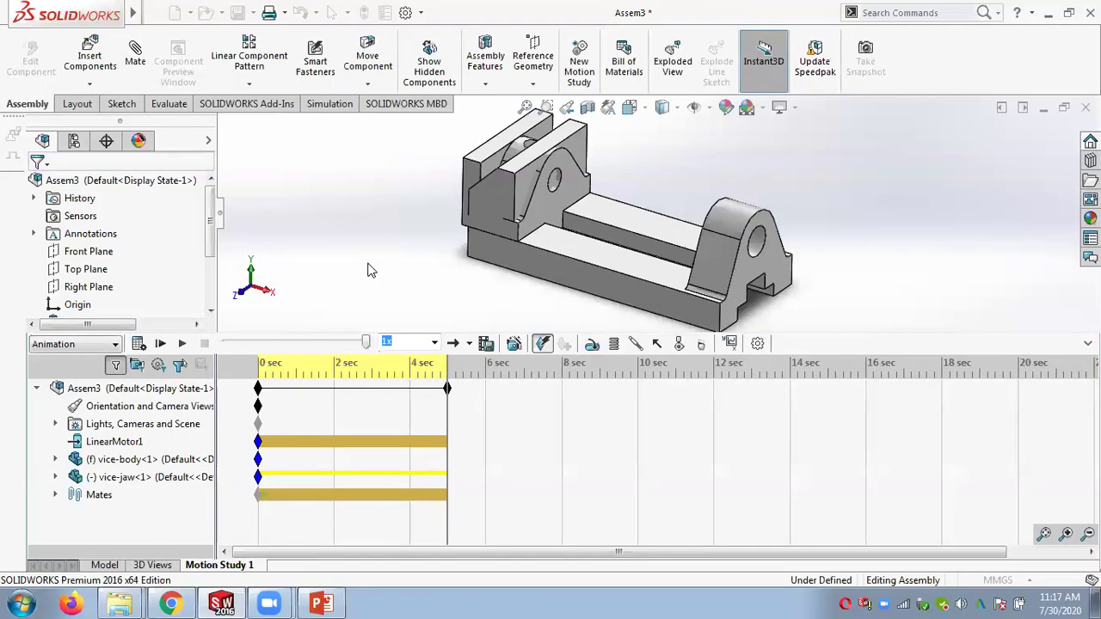
left_click(103, 561)
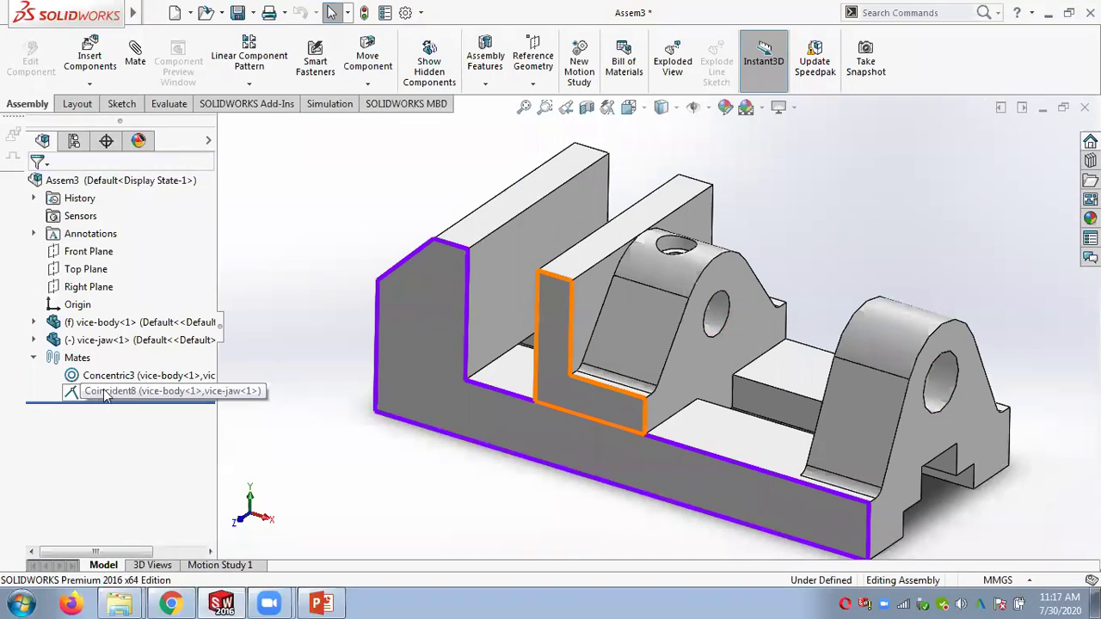
Step: Drag the vice-jaw back and forth along the vice-body slot, then return to Motion Study 1
left_click(568, 392)
left_click_drag(568, 392, 511, 373)
left_click(361, 197)
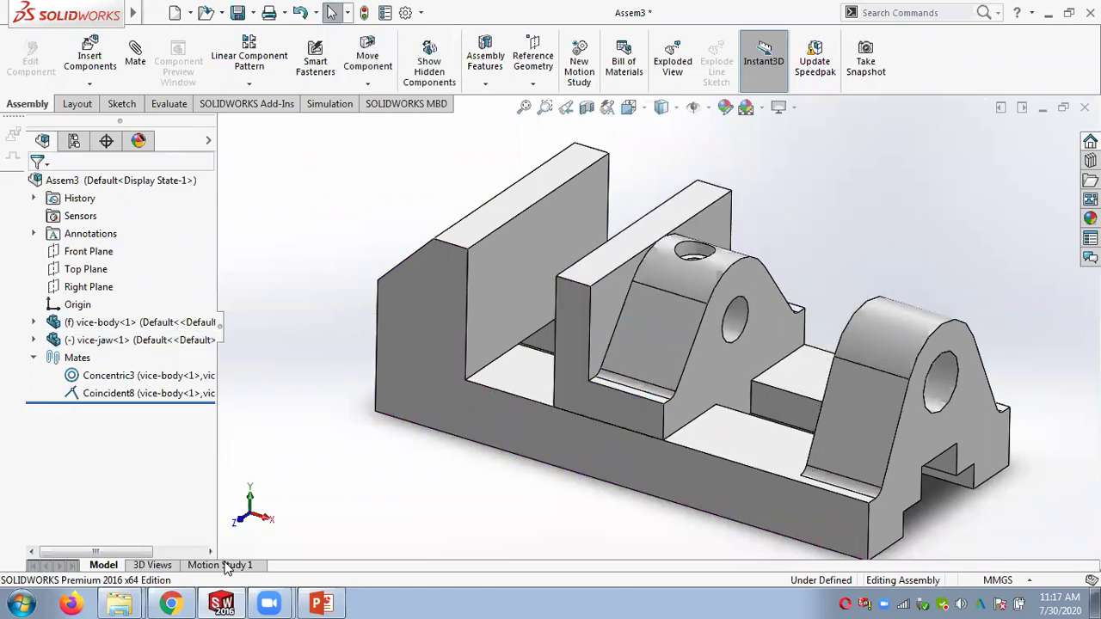
left_click(226, 565)
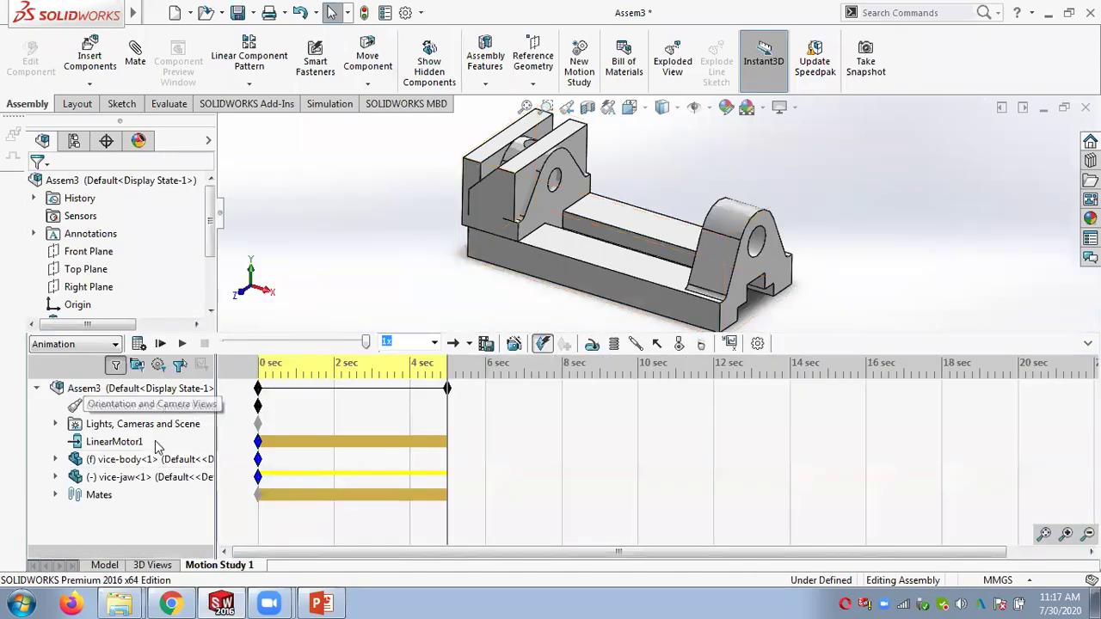
Step: Create Motion Study 2 and begin a linear actuator motor along a vice-jaw edge
right_click(219, 566)
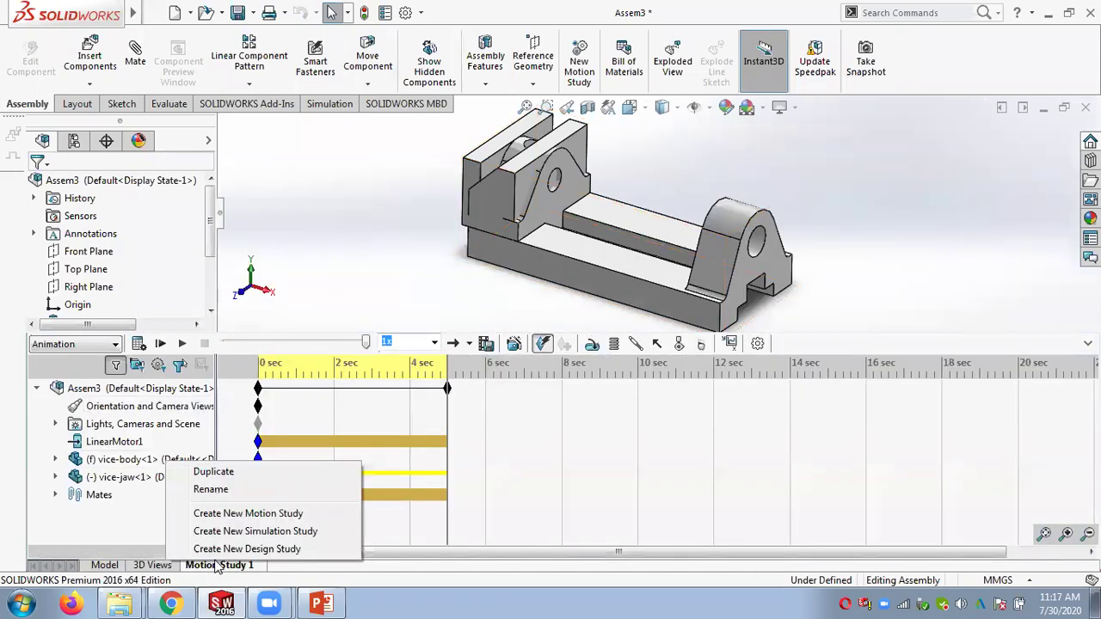
left_click(243, 516)
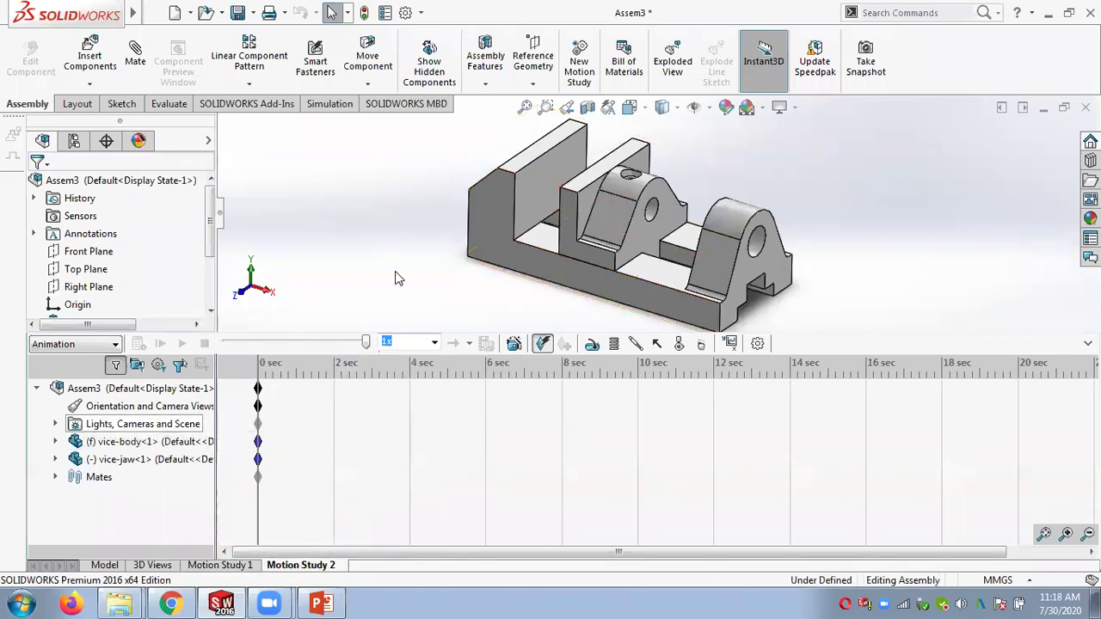
left_click(598, 347)
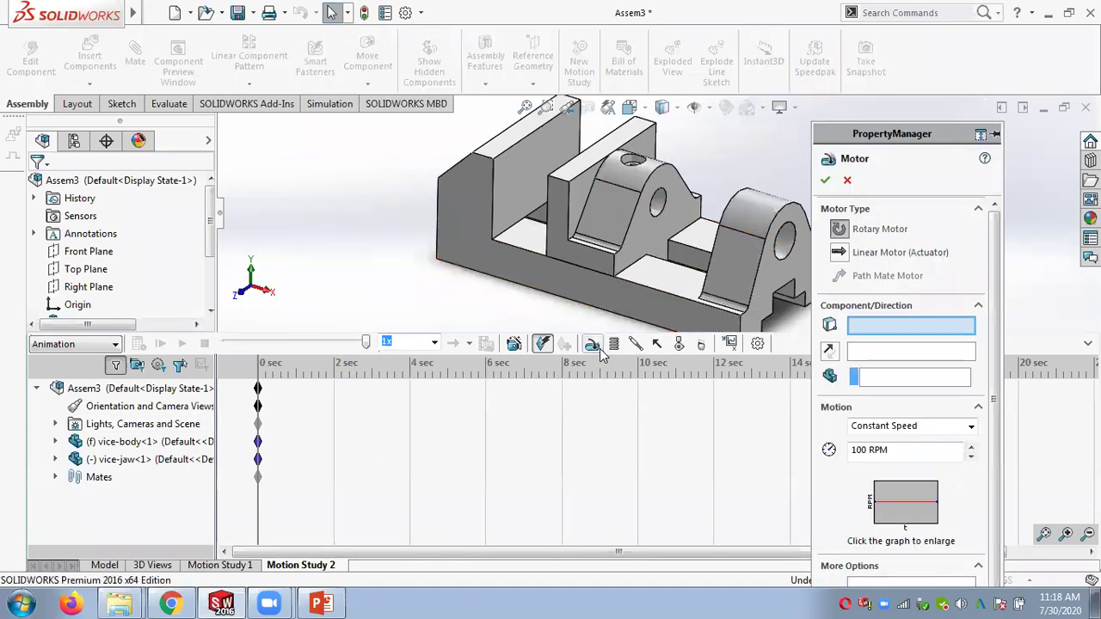
left_click(840, 253)
left_click(594, 255)
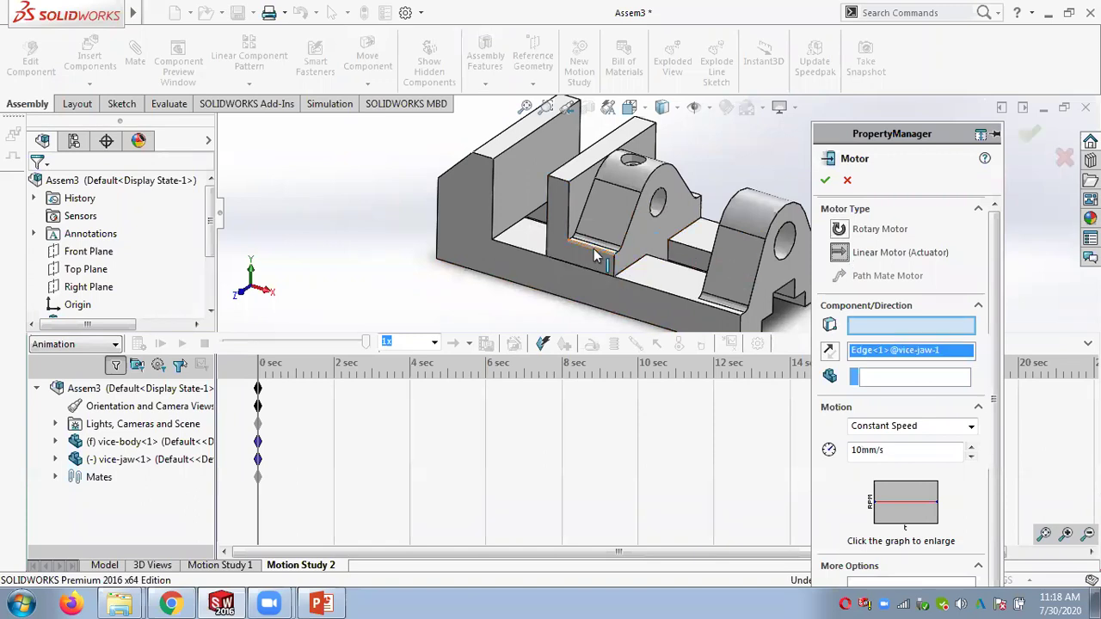
left_click(830, 351)
left_click(831, 352)
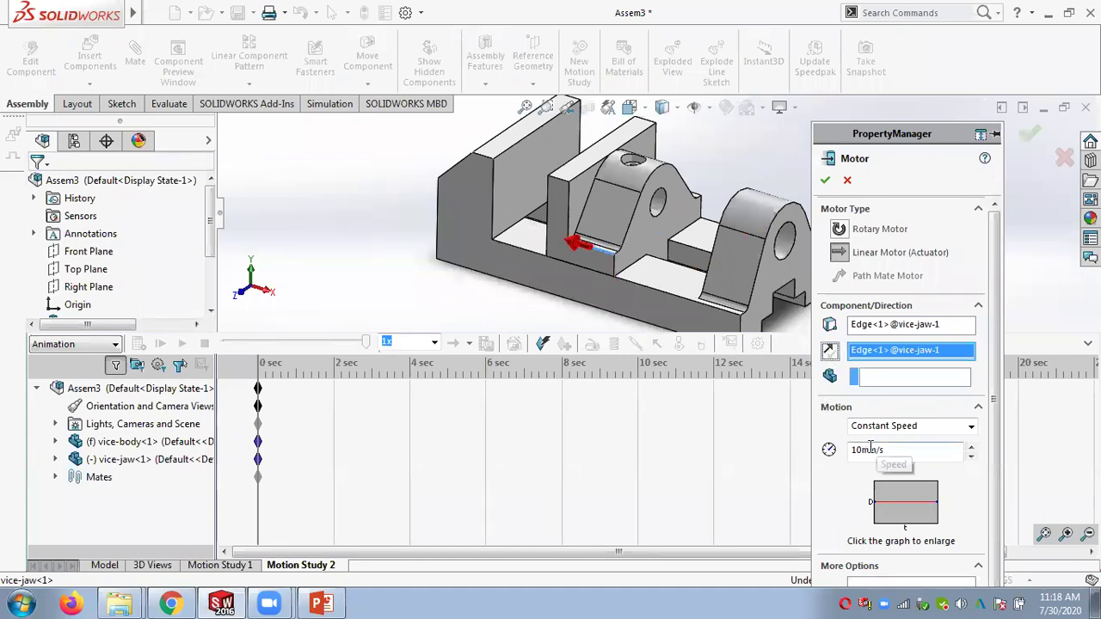
left_click(971, 426)
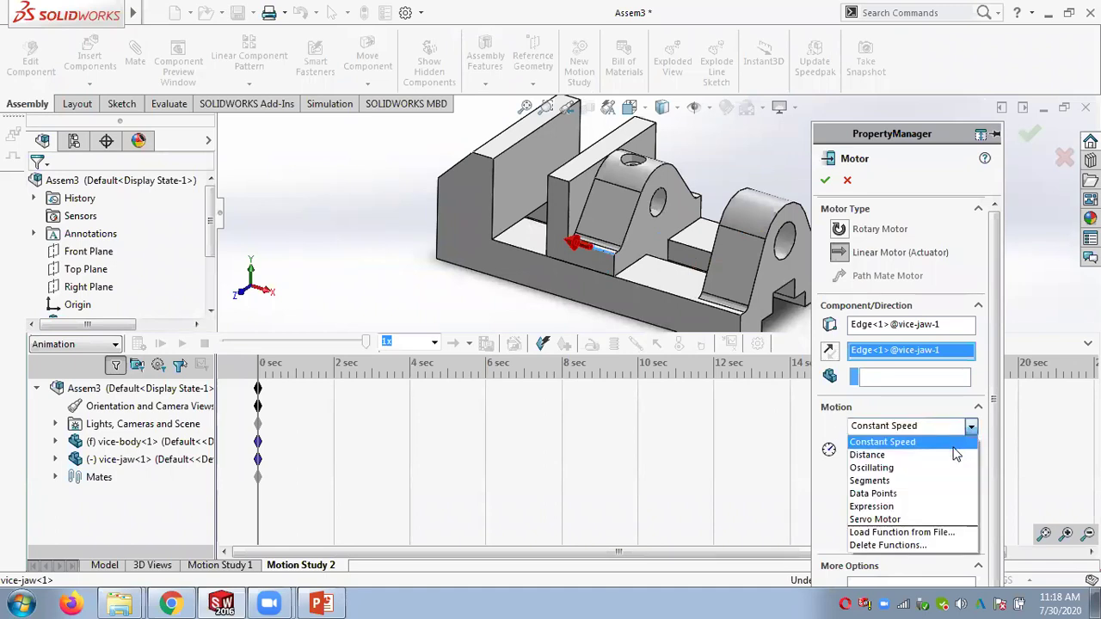
Step: Try Distance, Oscillating and Segments profiles, then confirm LinearMotor2 at Constant Speed 10mm/s
left_click(953, 453)
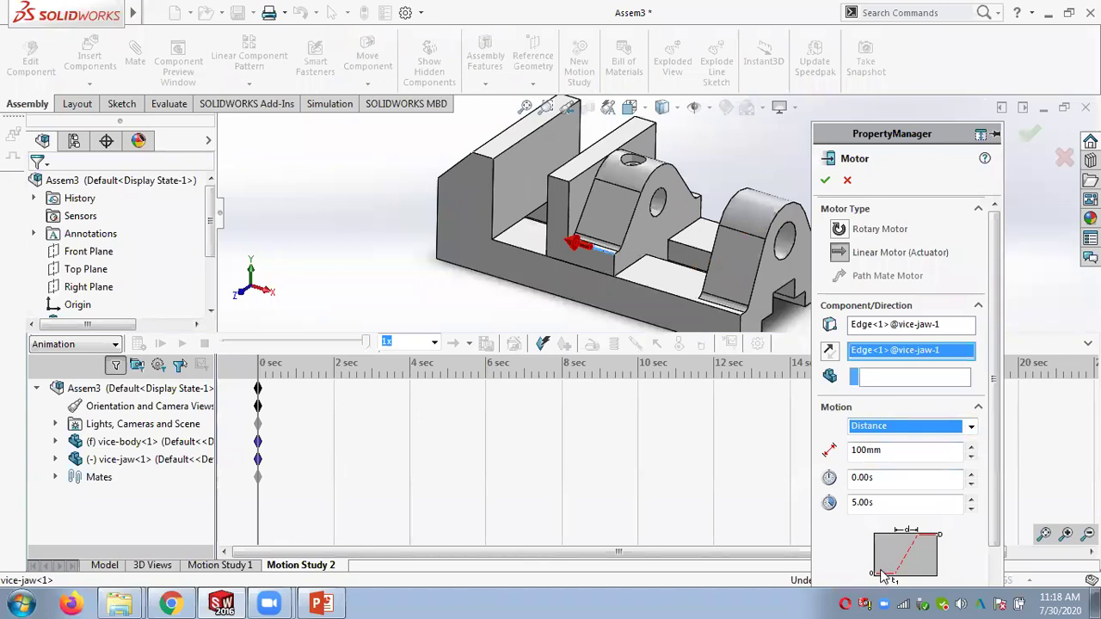
left_click(970, 427)
left_click(908, 467)
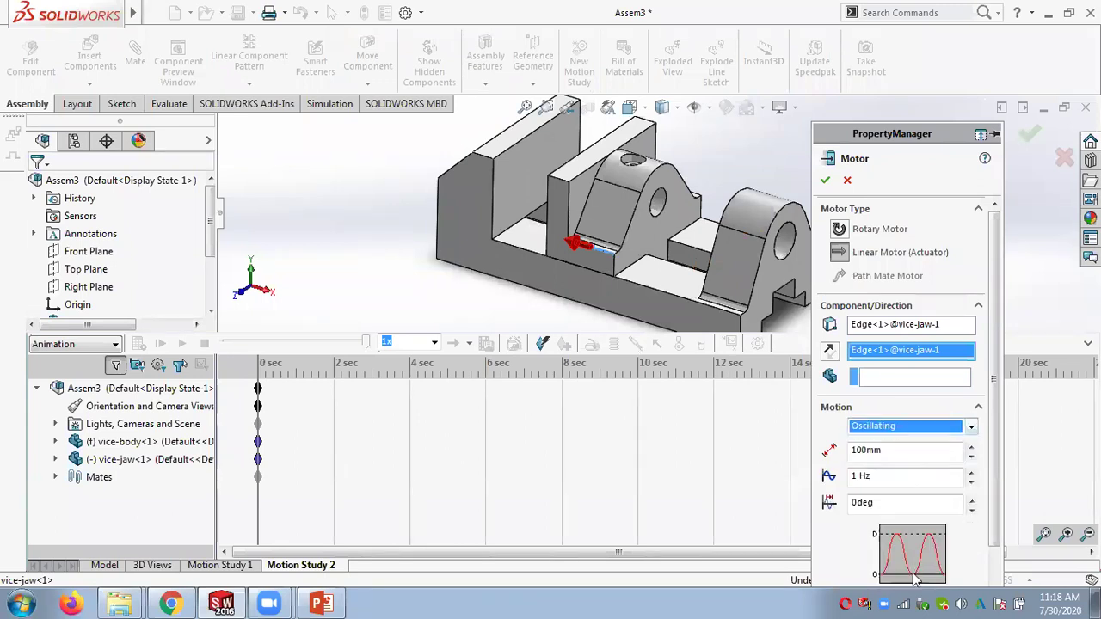
left_click(971, 428)
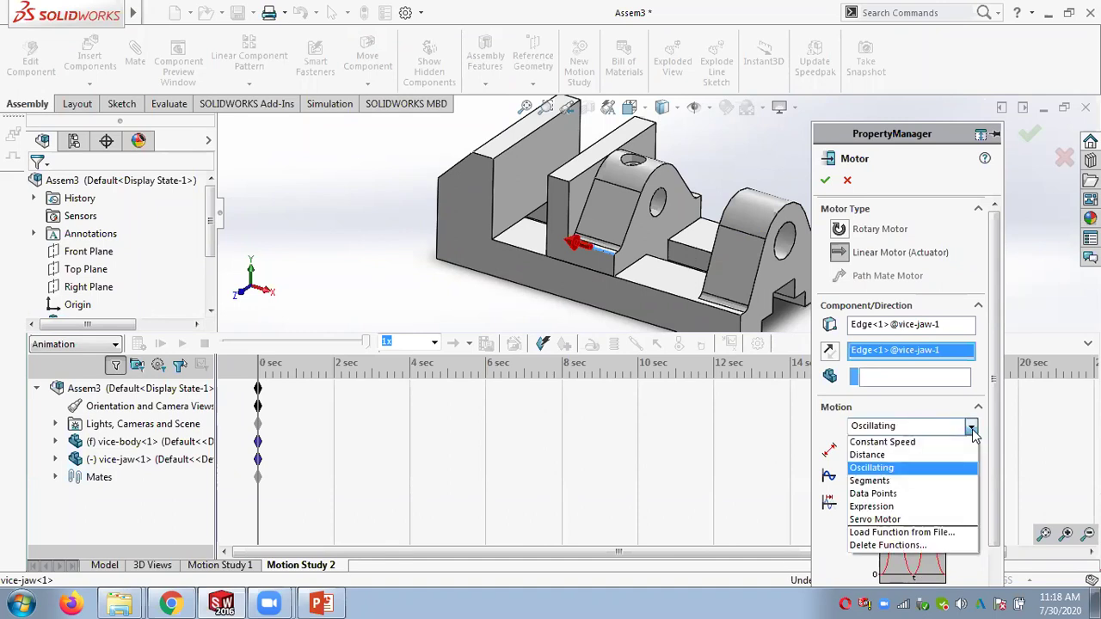
left_click(926, 480)
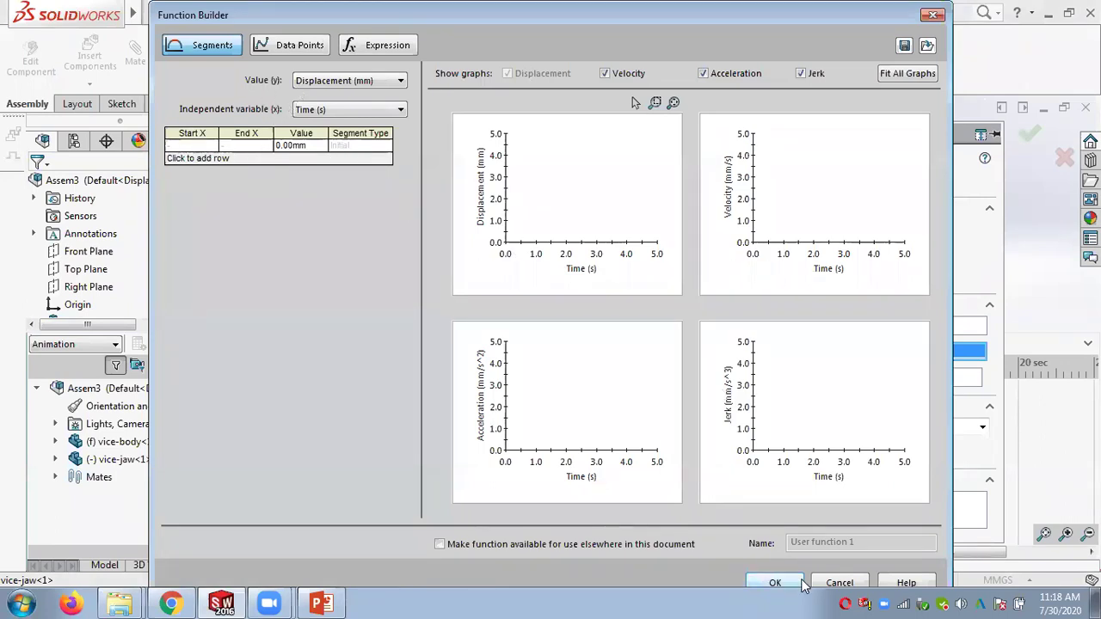
left_click(831, 583)
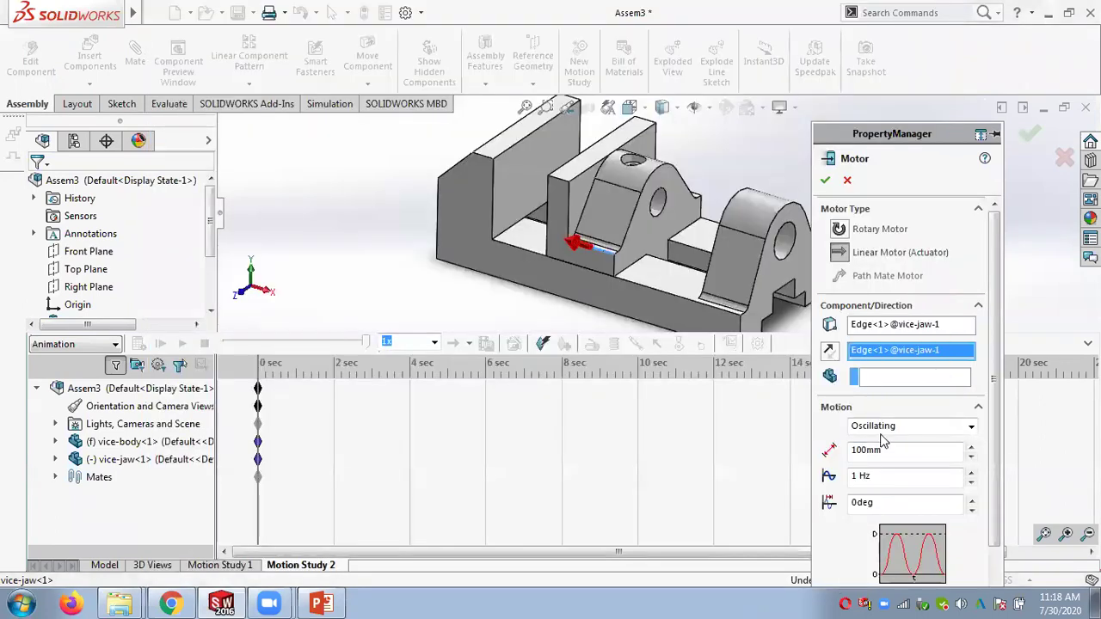
left_click(886, 427)
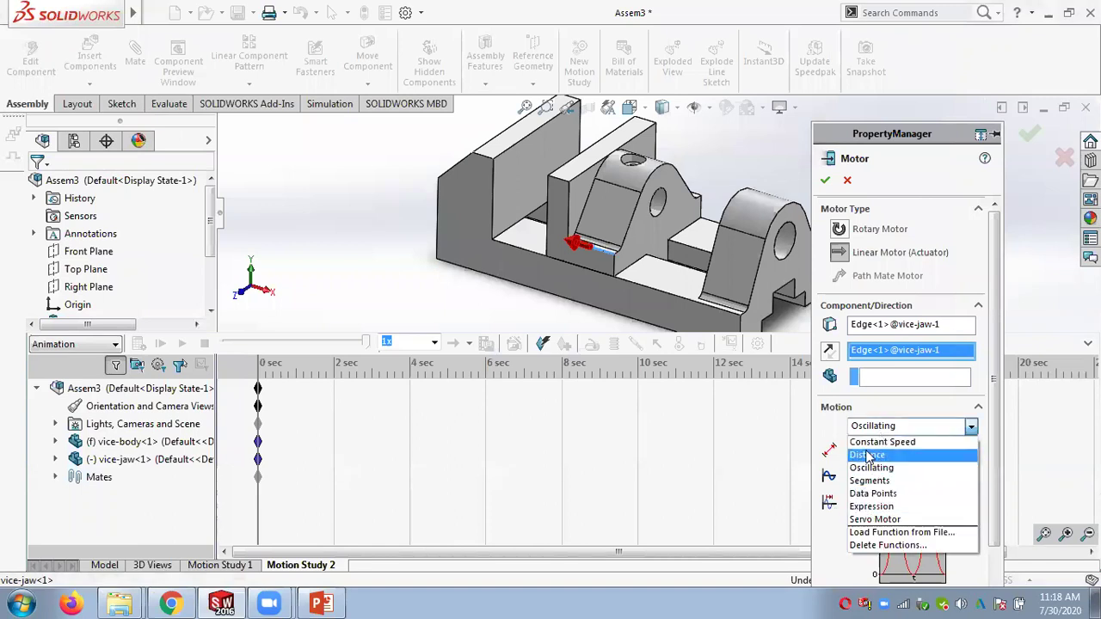
left_click(882, 441)
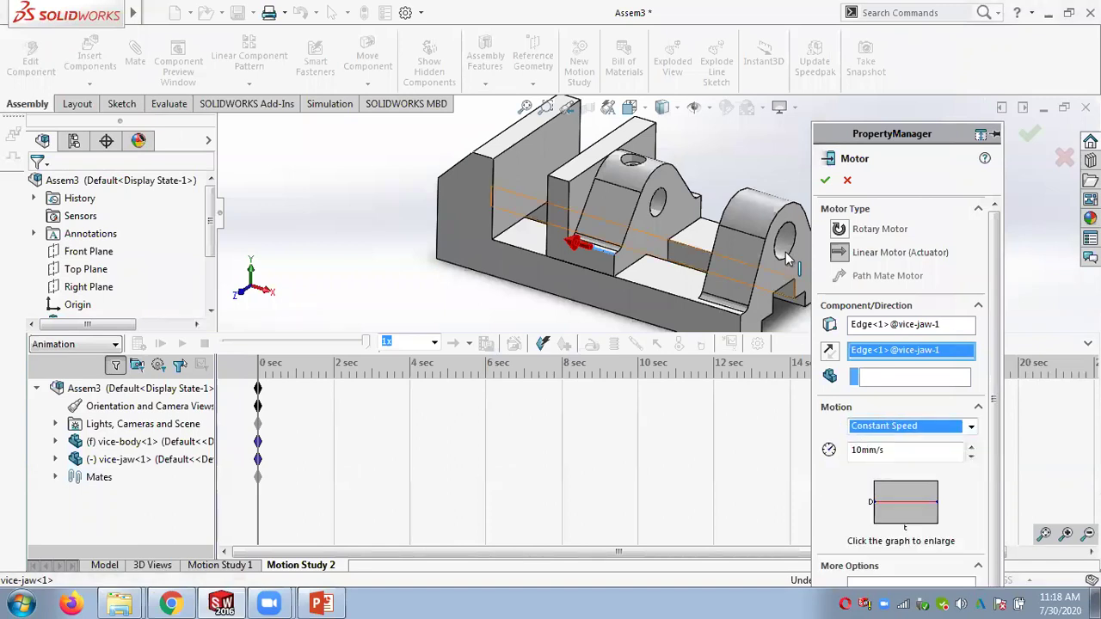
left_click(825, 180)
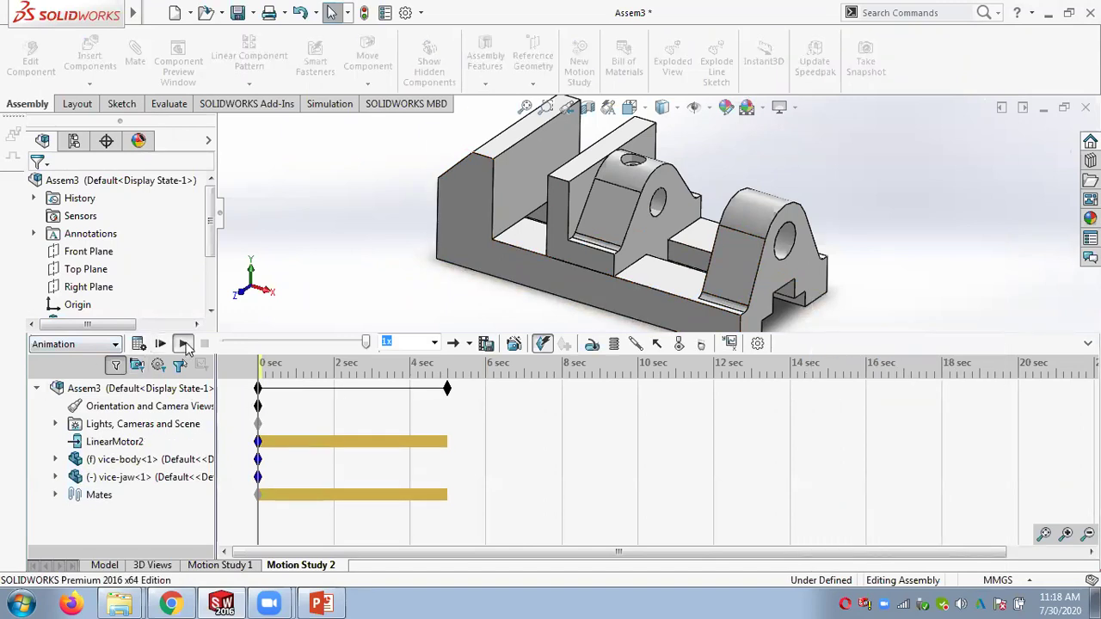
Step: Play Motion Study 2 to watch LinearMotor2 slide the vice-jaw over 0 to 5 sec
left_click(185, 345)
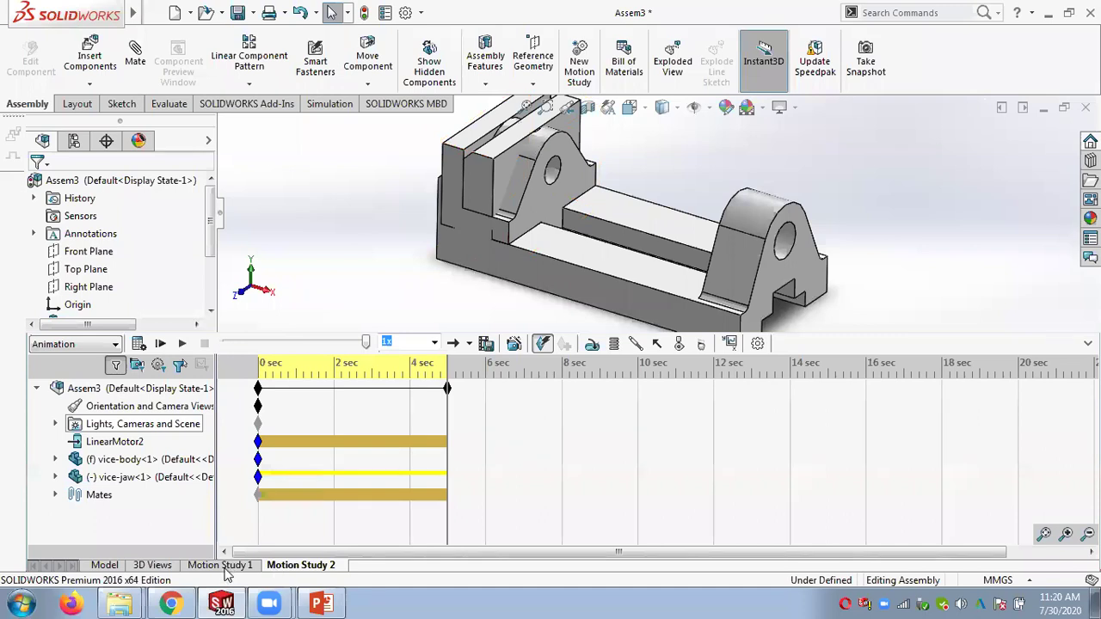
Step: Delete the old Motion Study 2 and create a new one from the Motion Study 1 tab
right_click(303, 570)
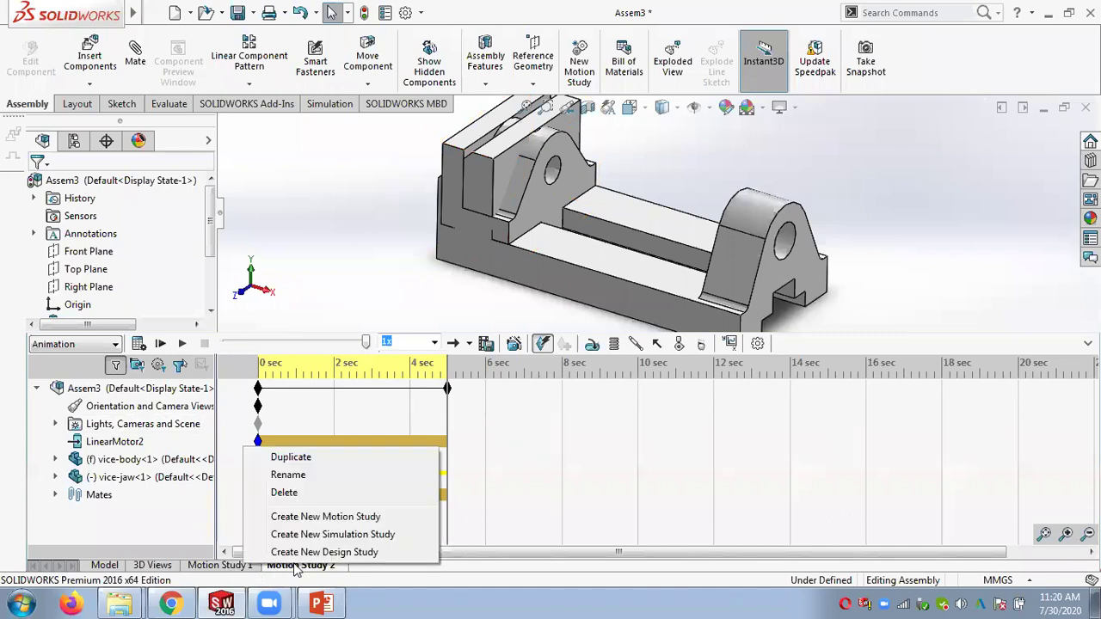
left_click(290, 495)
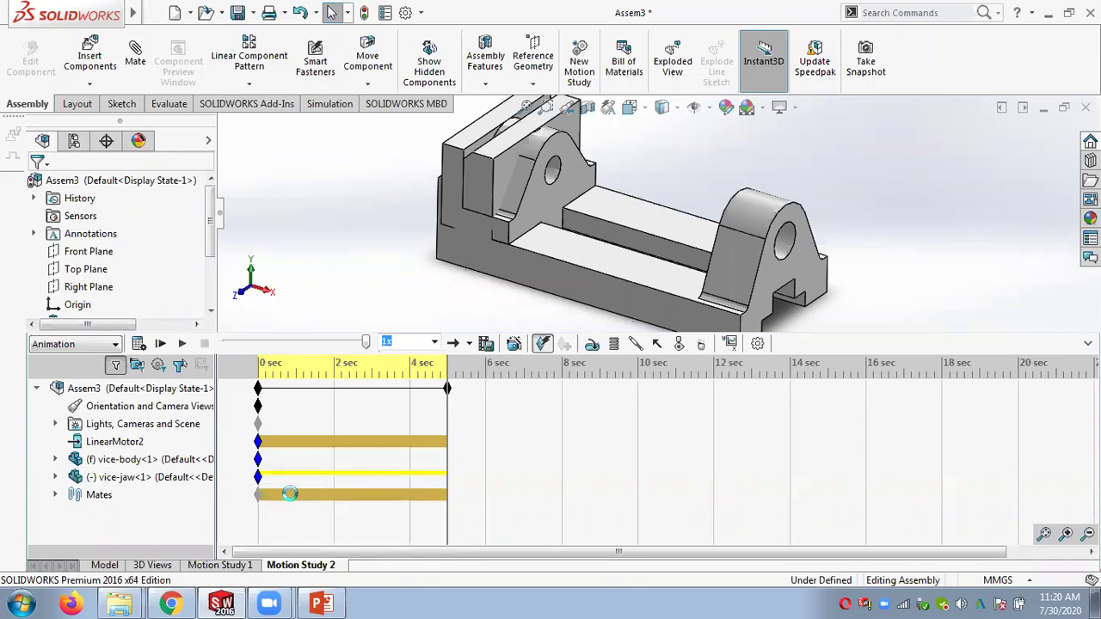
right_click(209, 566)
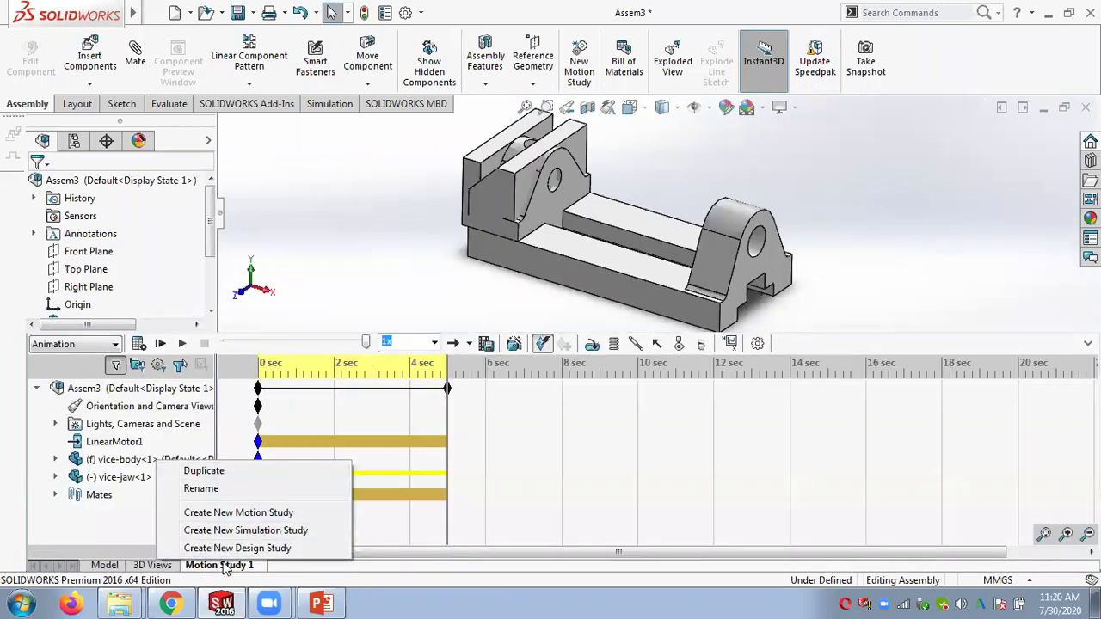
left_click(244, 517)
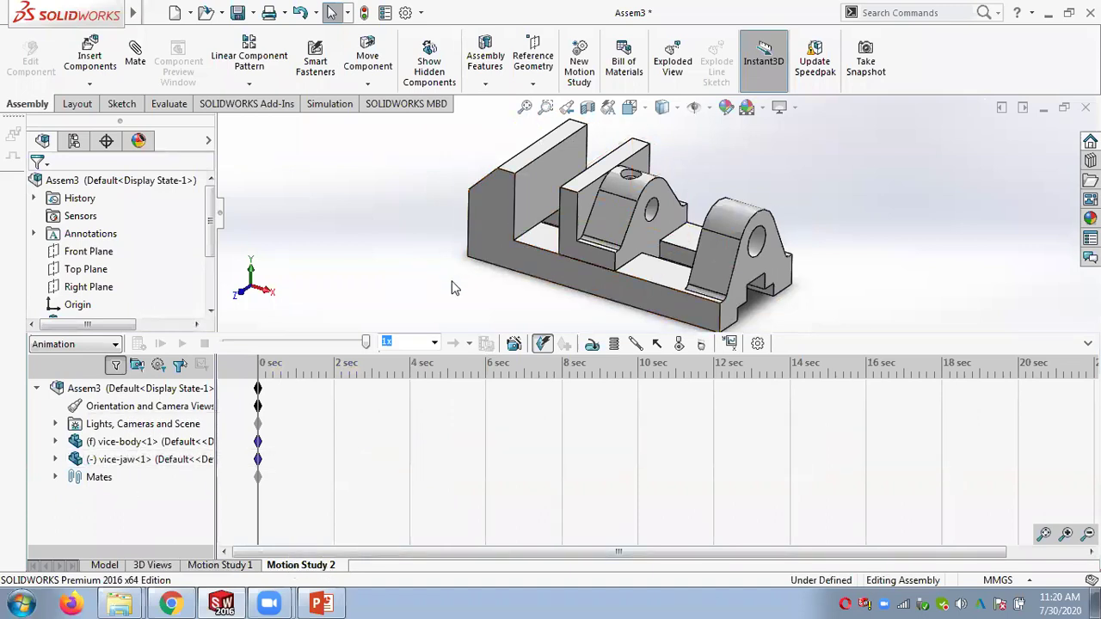
Step: Add a reversed linear motor on the vice-jaw edge at constant speed 10mm/s
left_click(592, 344)
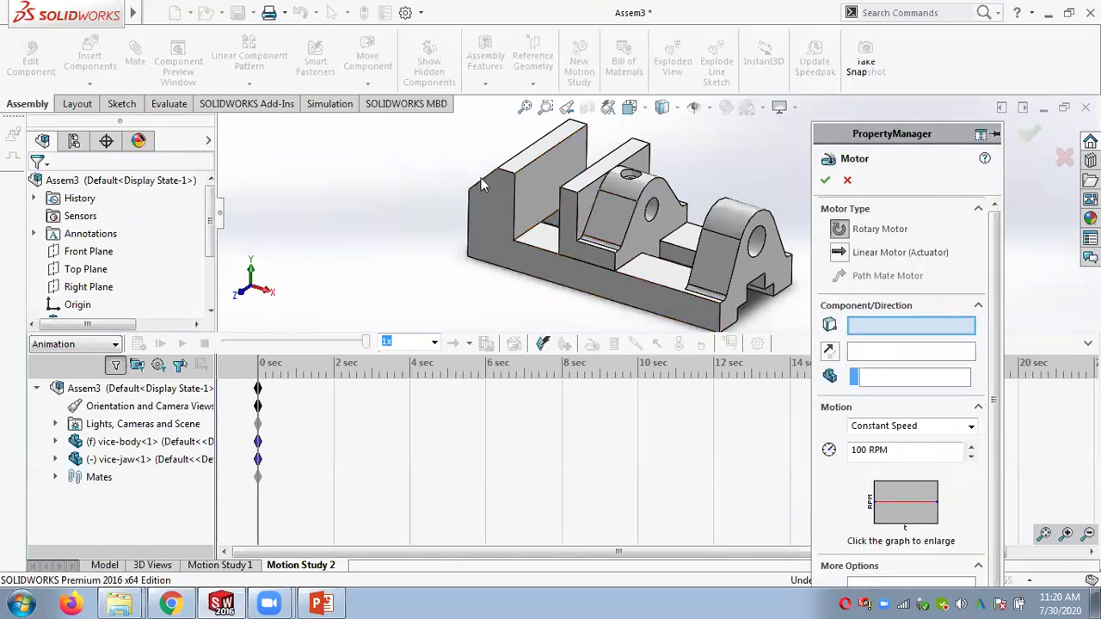
left_click(839, 255)
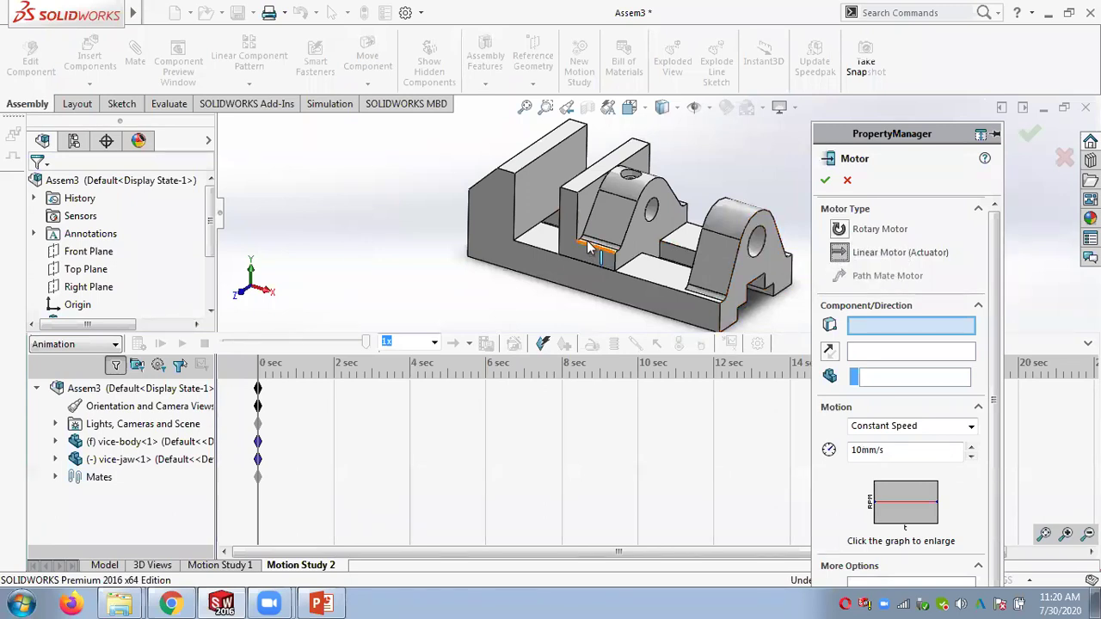
scroll(603, 267, "down", 2)
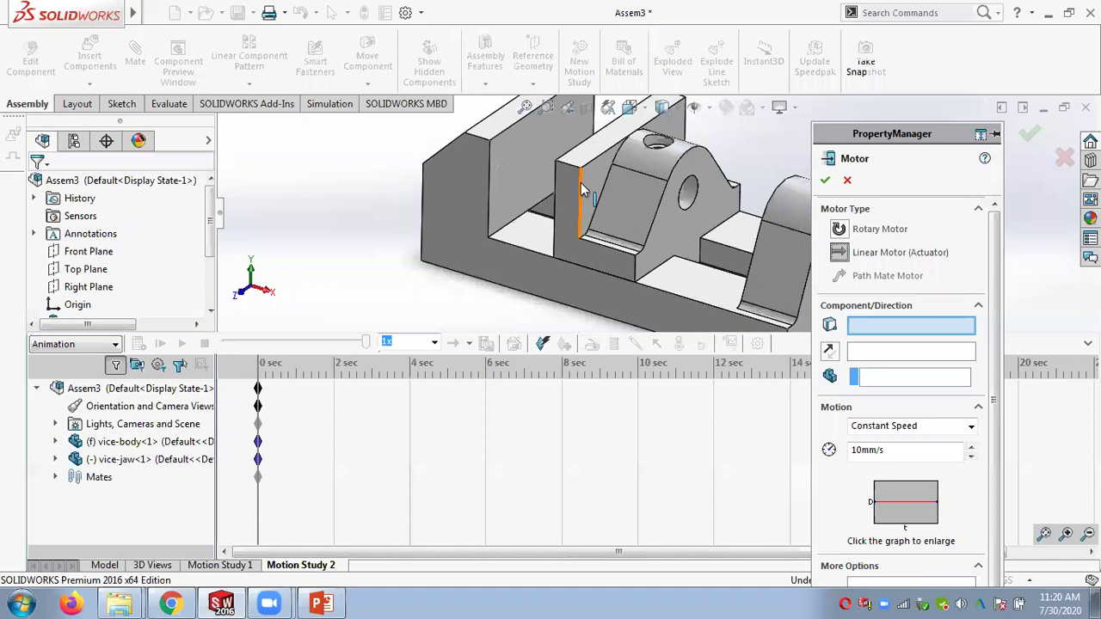
left_click(605, 247)
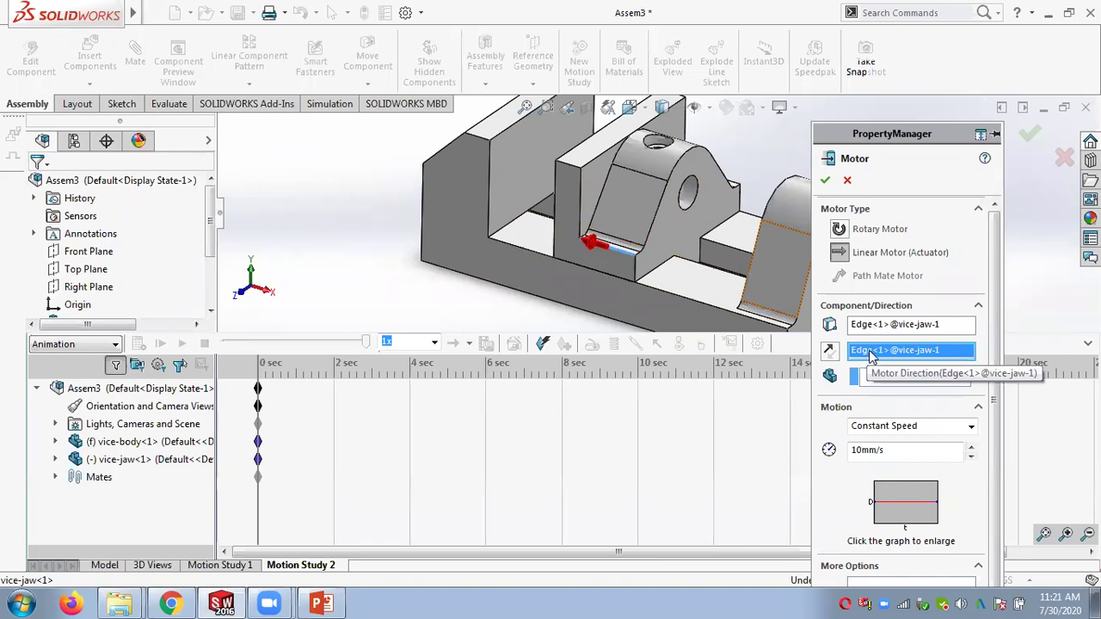
left_click(830, 351)
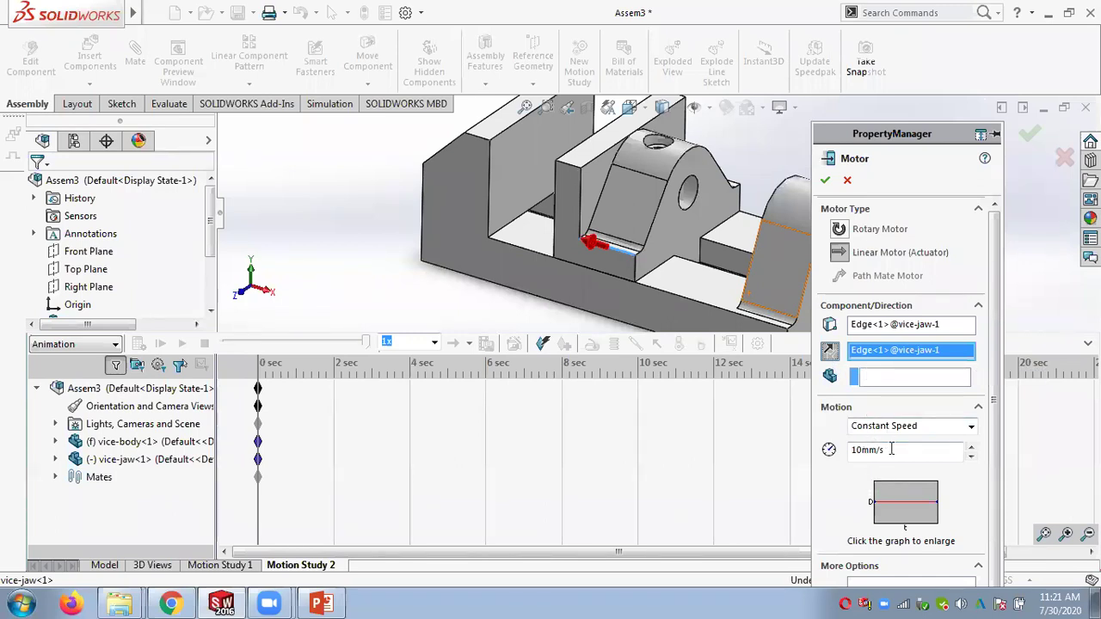
left_click(825, 180)
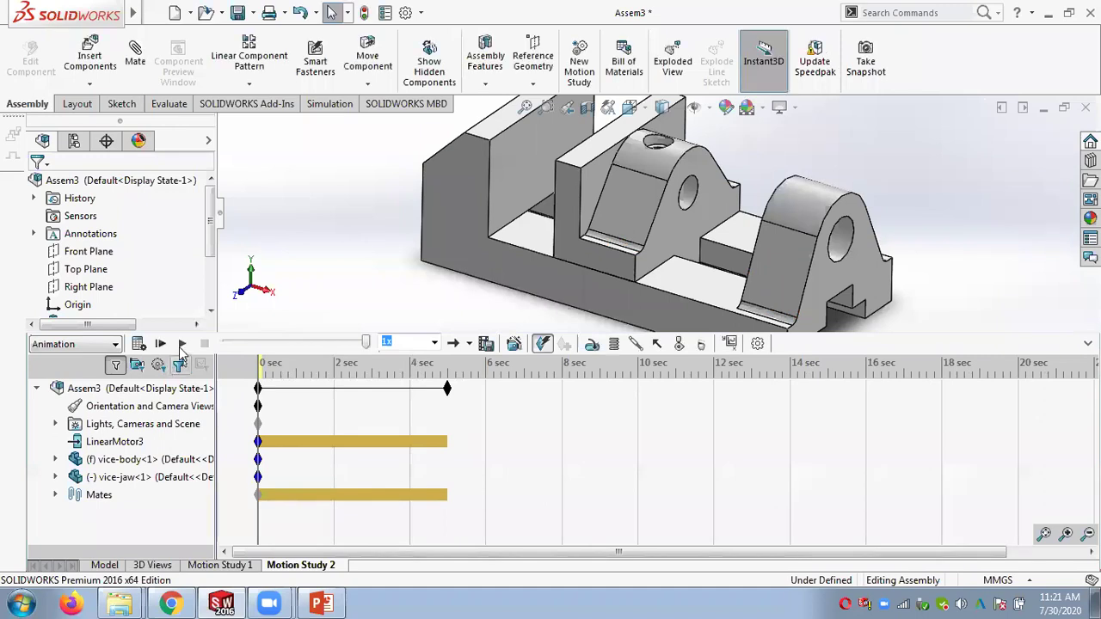
Step: Play and calculate Motion Study 2, then move the time bar back near the start
left_click(182, 344)
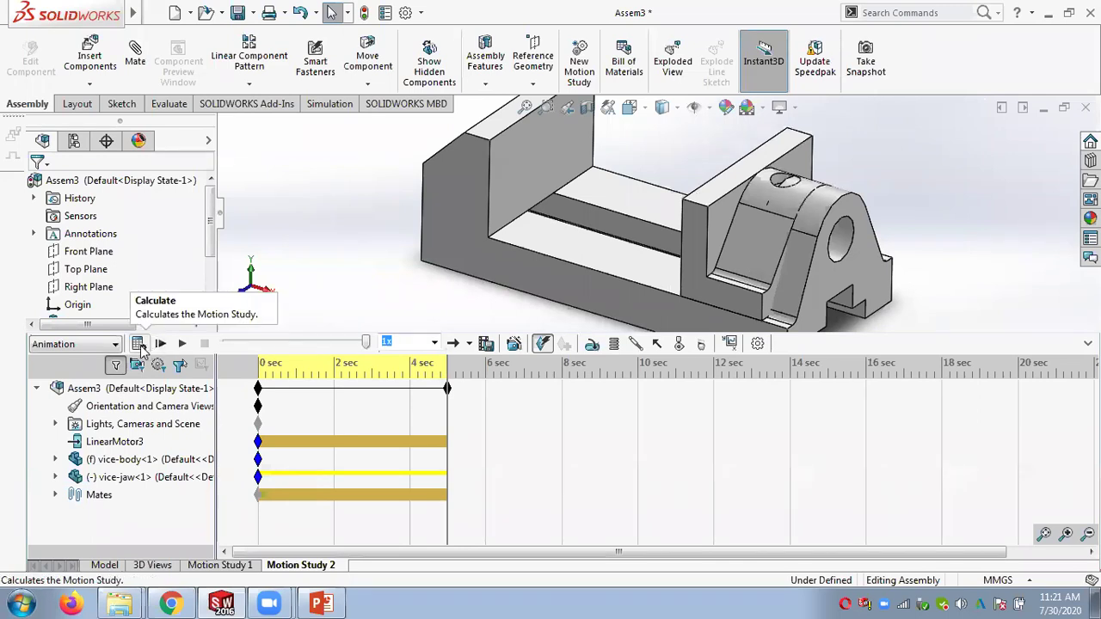
left_click(140, 344)
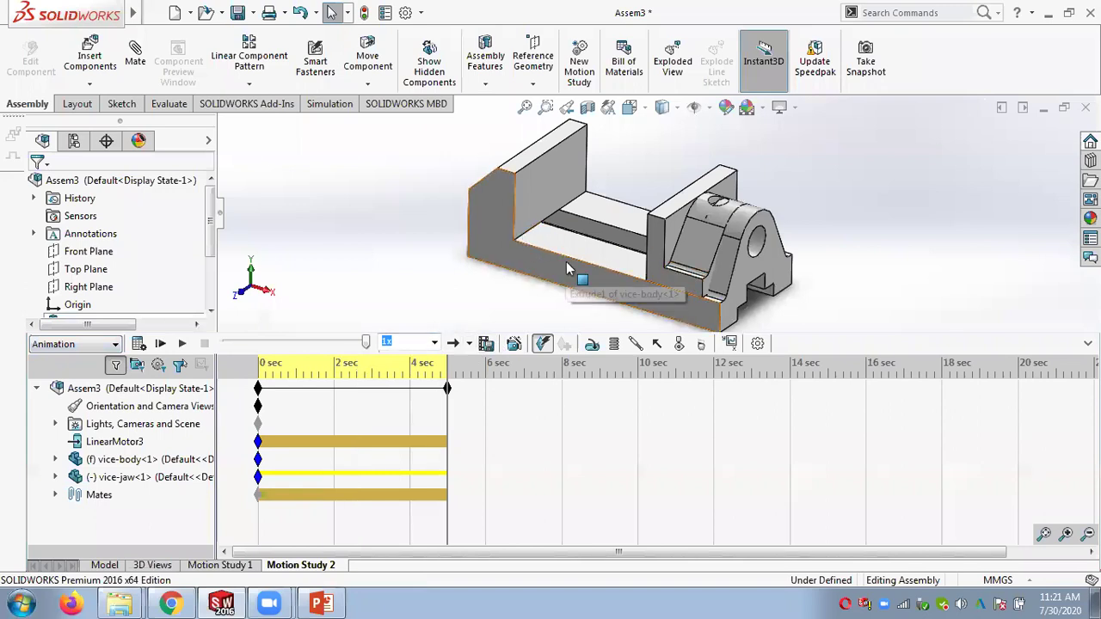
left_click(453, 392)
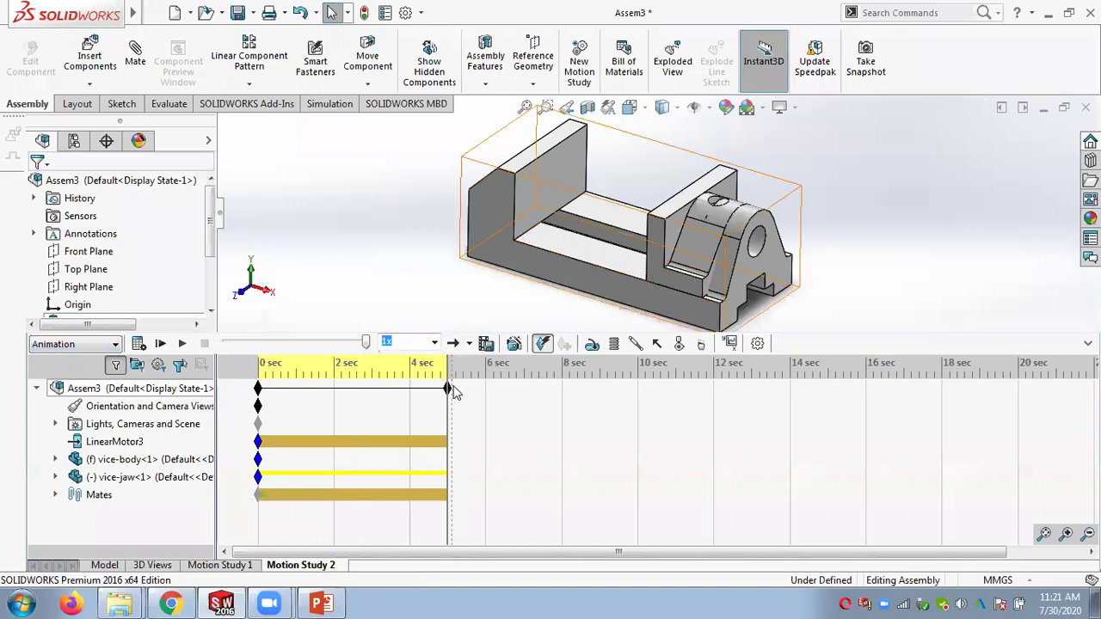
left_click(278, 389)
Step: Lower the system sound volume and pan the vice to the right
left_click(683, 435)
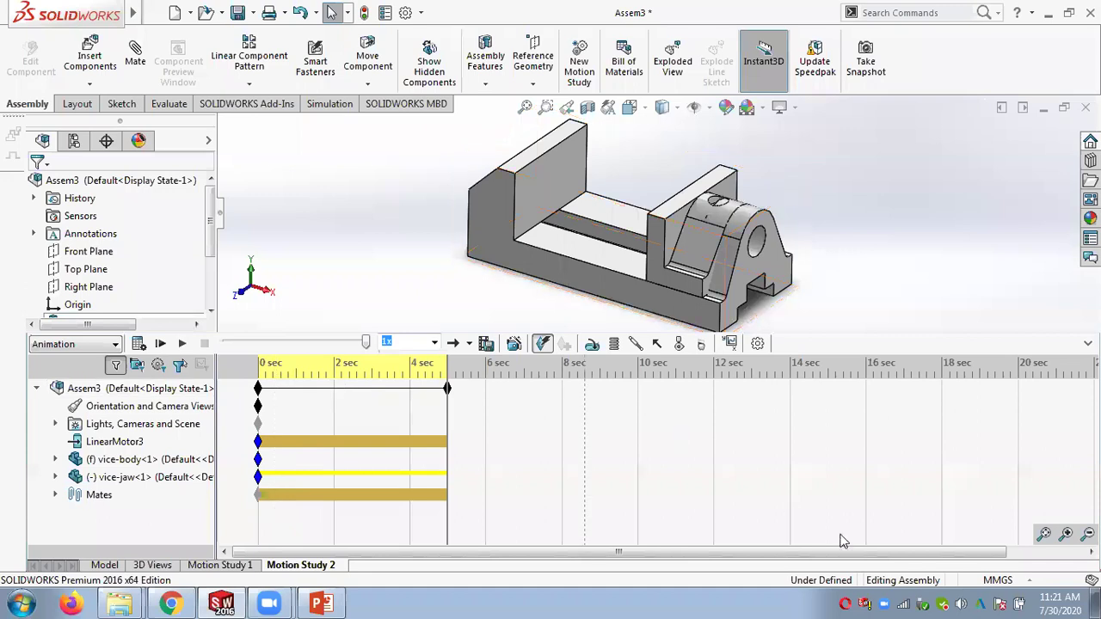
left_click(963, 604)
left_click(968, 465)
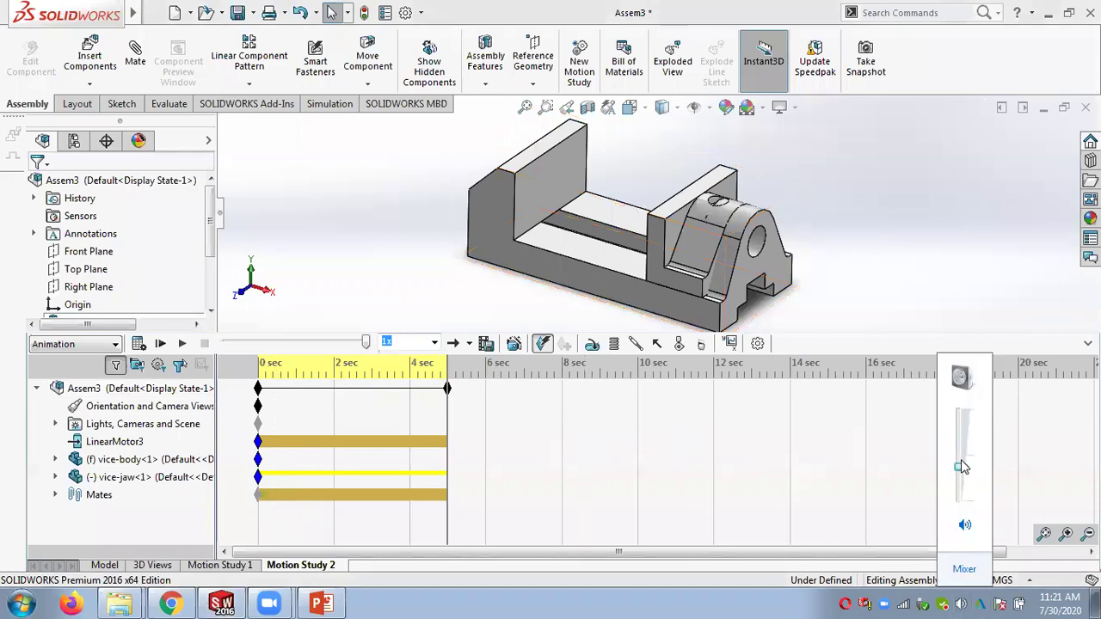
left_click(371, 243)
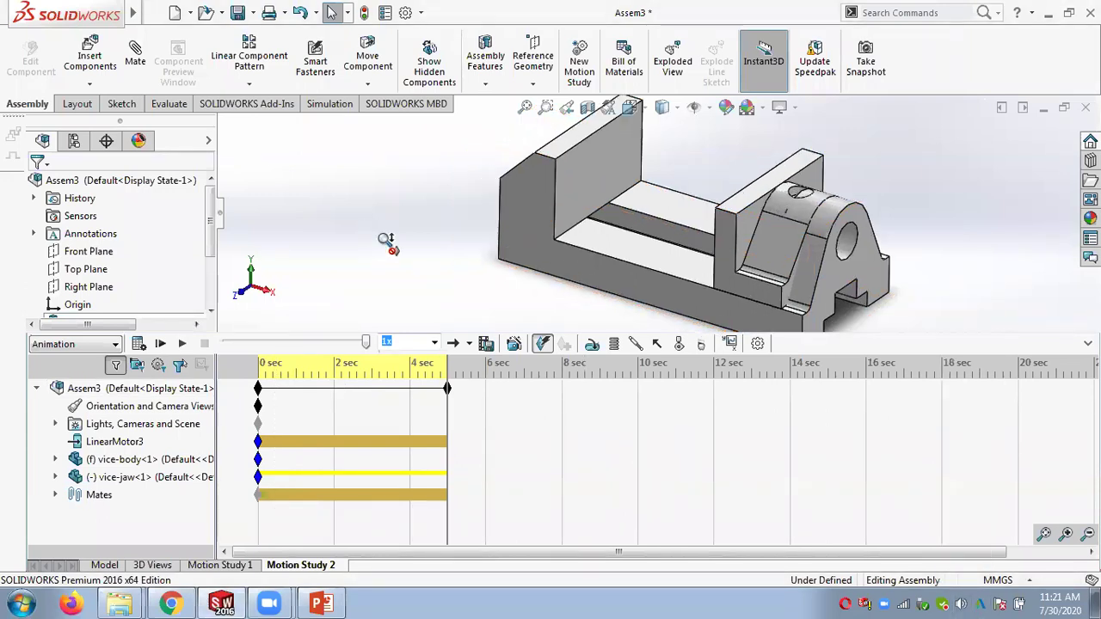
middle_click_drag(467, 252, 536, 270, "ctrl")
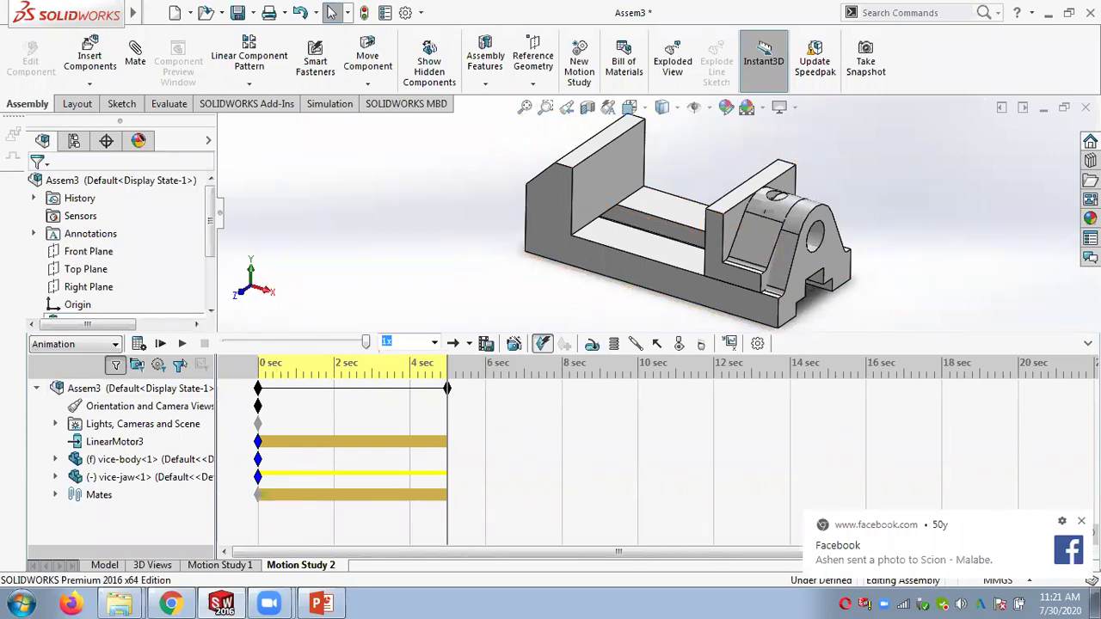
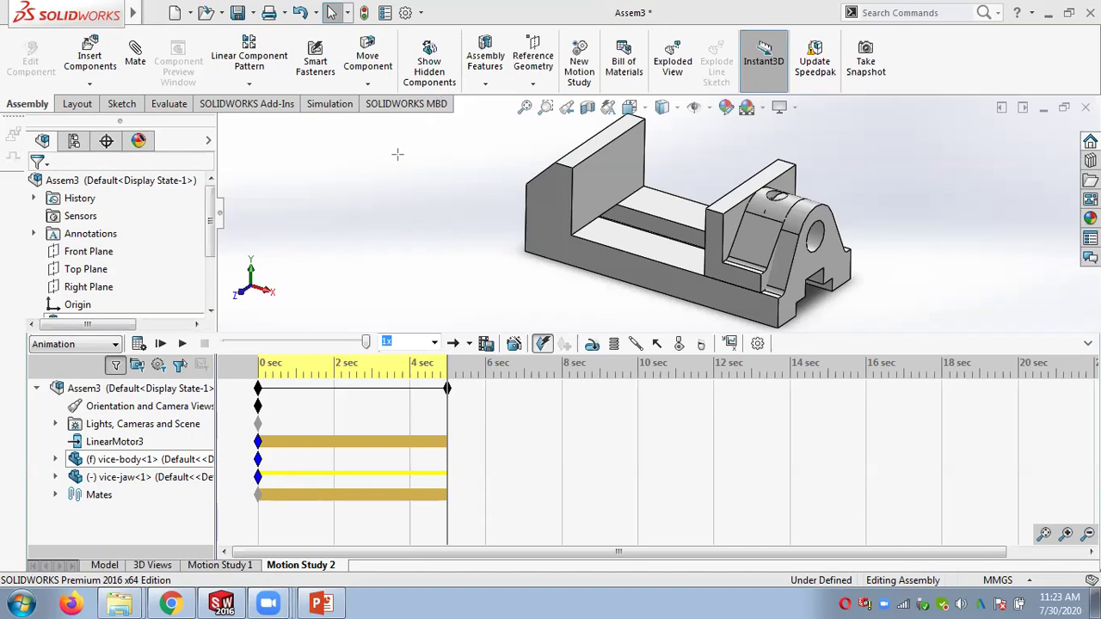
Step: Exit Motion Study 2 and return to the Assem3 vice model view
left_click_drag(397, 154, 481, 230)
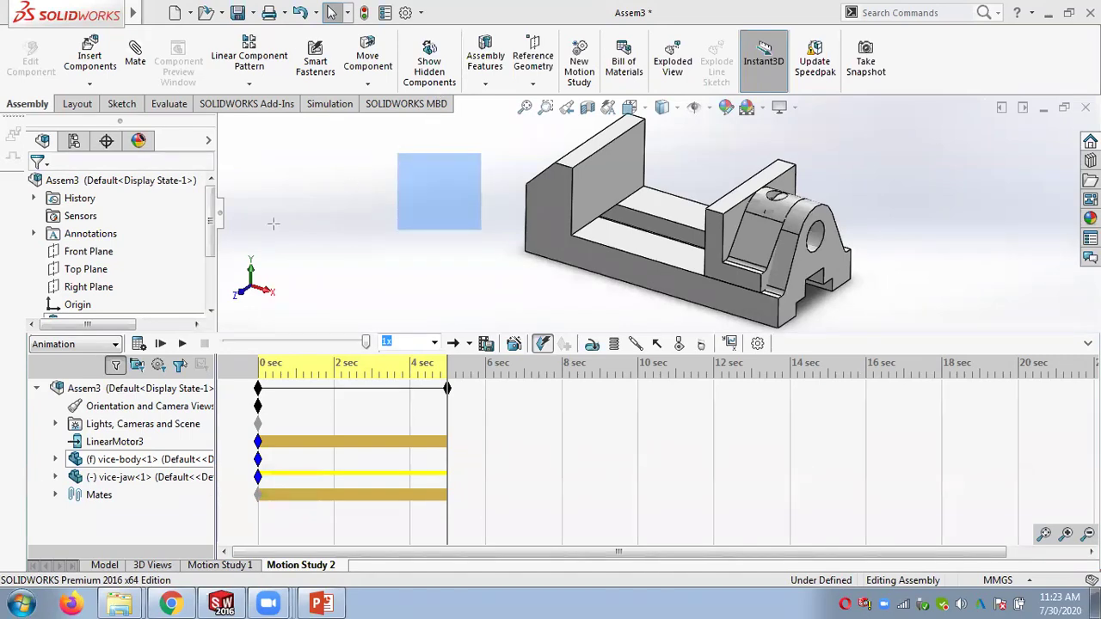
left_click_drag(273, 225, 352, 183)
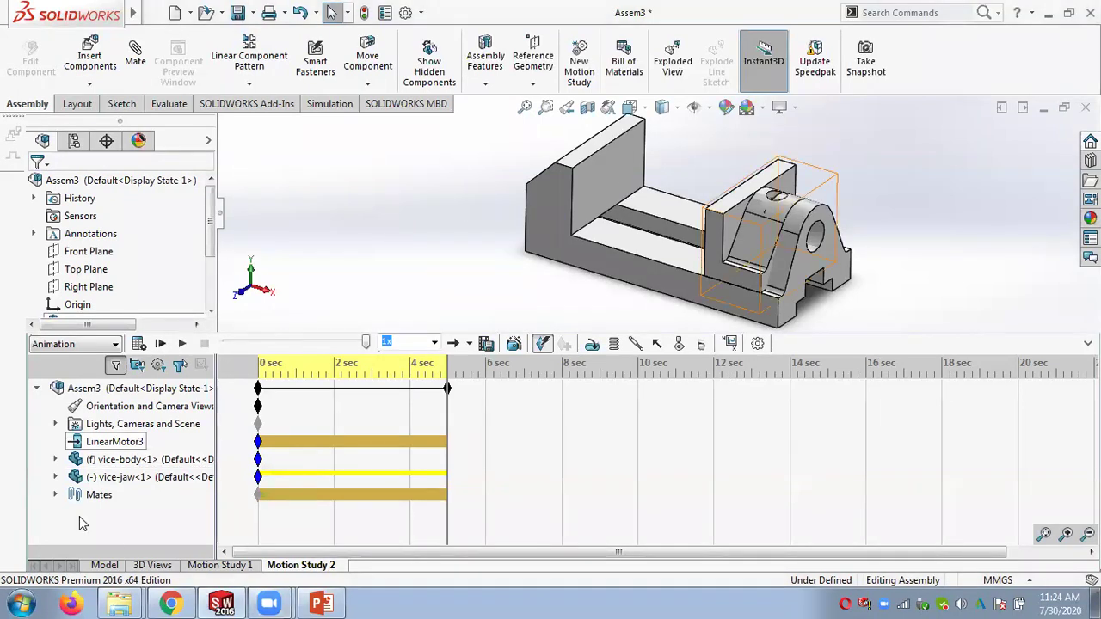
left_click(105, 565)
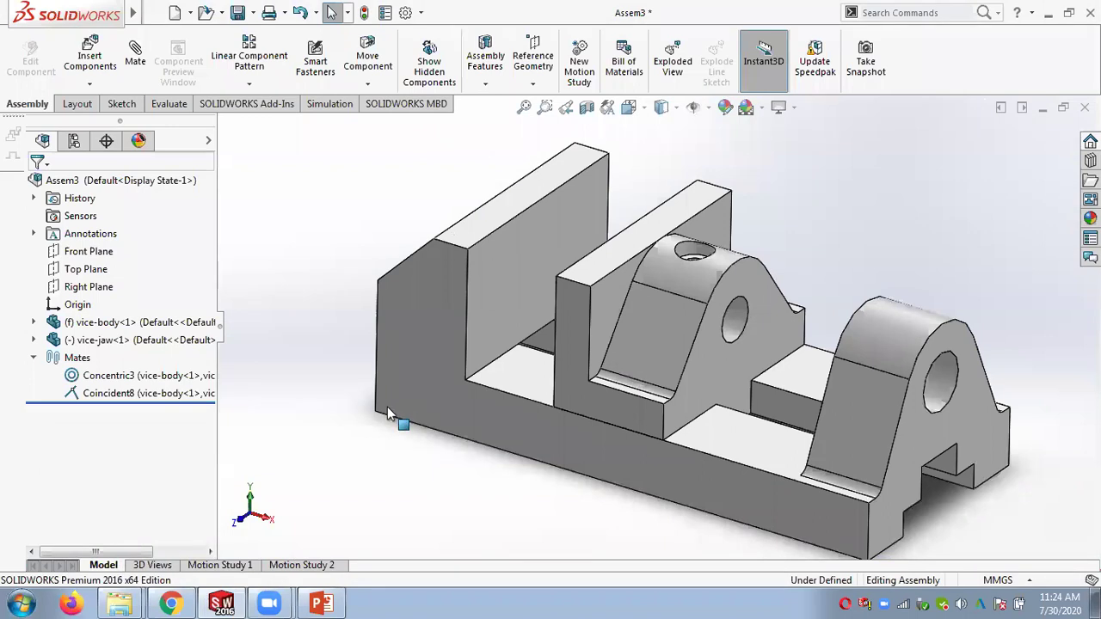
Step: Drag the vice jaw to confirm it still slides, then bring up the Chapter 12 slides
key("f")
scroll(742, 405, "down", 3)
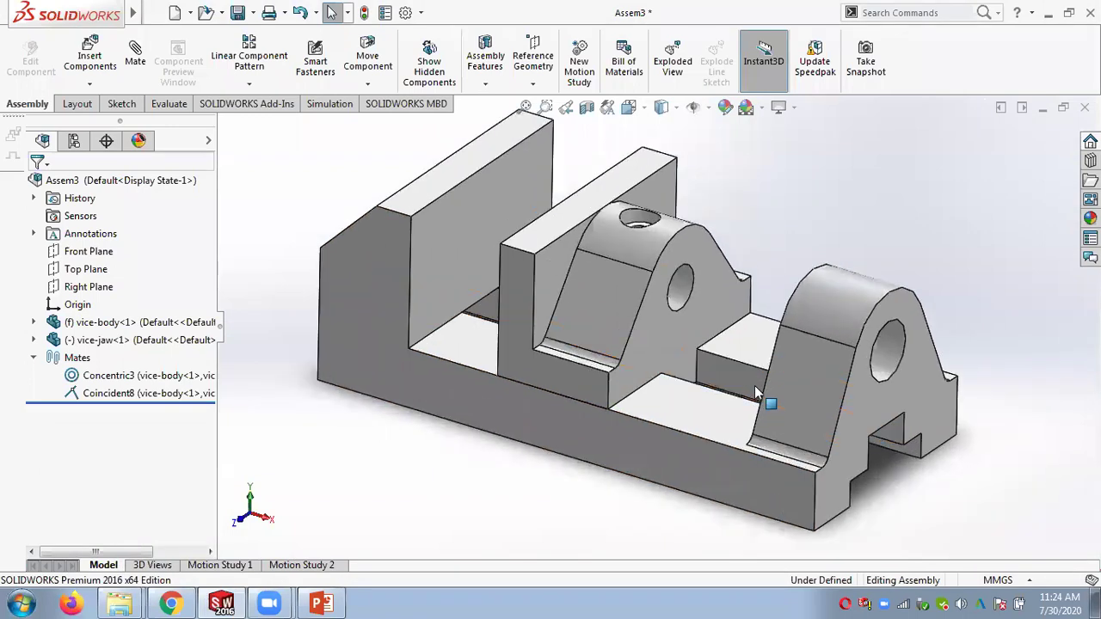
left_click(592, 394)
mouse_move(592, 394)
left_mouse_down()
mouse_move(487, 370)
mouse_move(585, 374)
left_mouse_up()
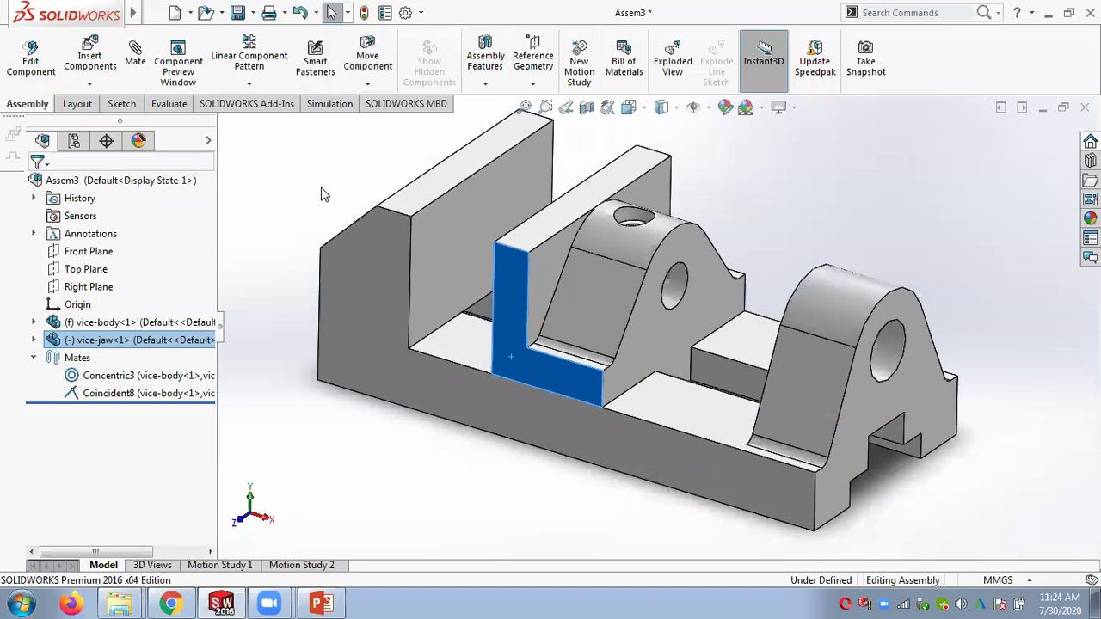
key("Escape")
left_click(323, 603)
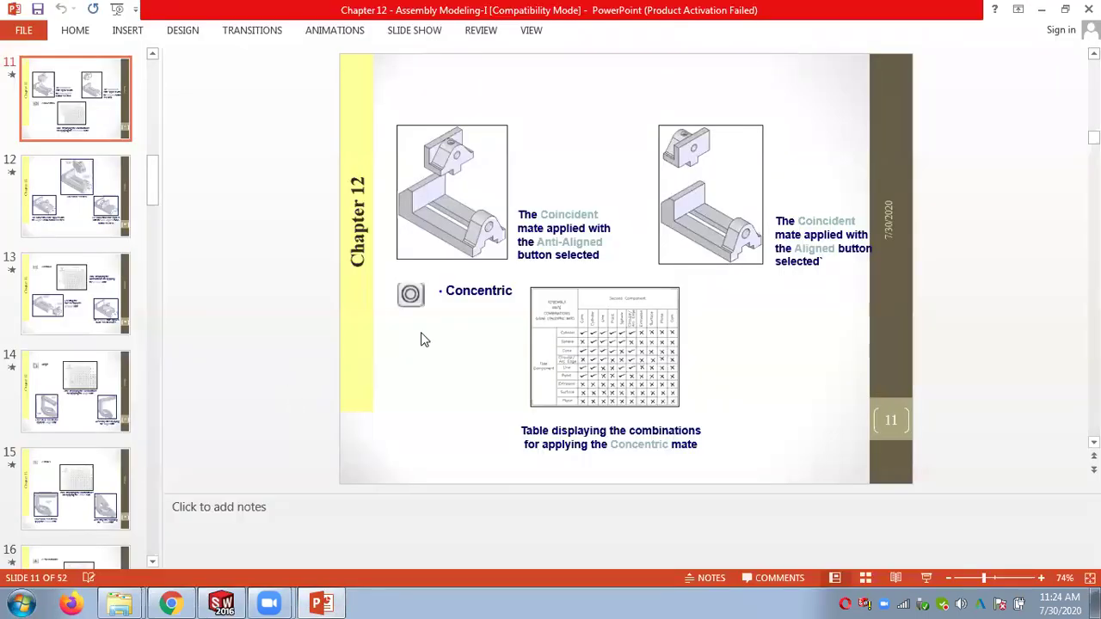
Step: Page through slides 10–13 to the Distance mate slide, then return to SOLIDWORKS
scroll(446, 297, "up", 1)
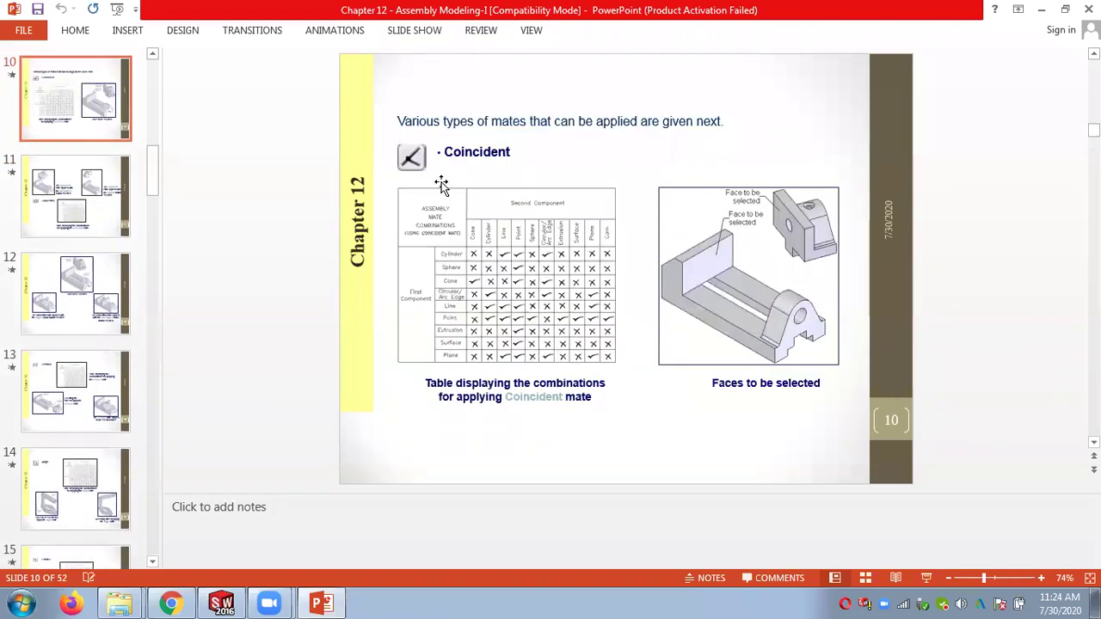
scroll(443, 185, "down", 1)
scroll(171, 235, "down", 1)
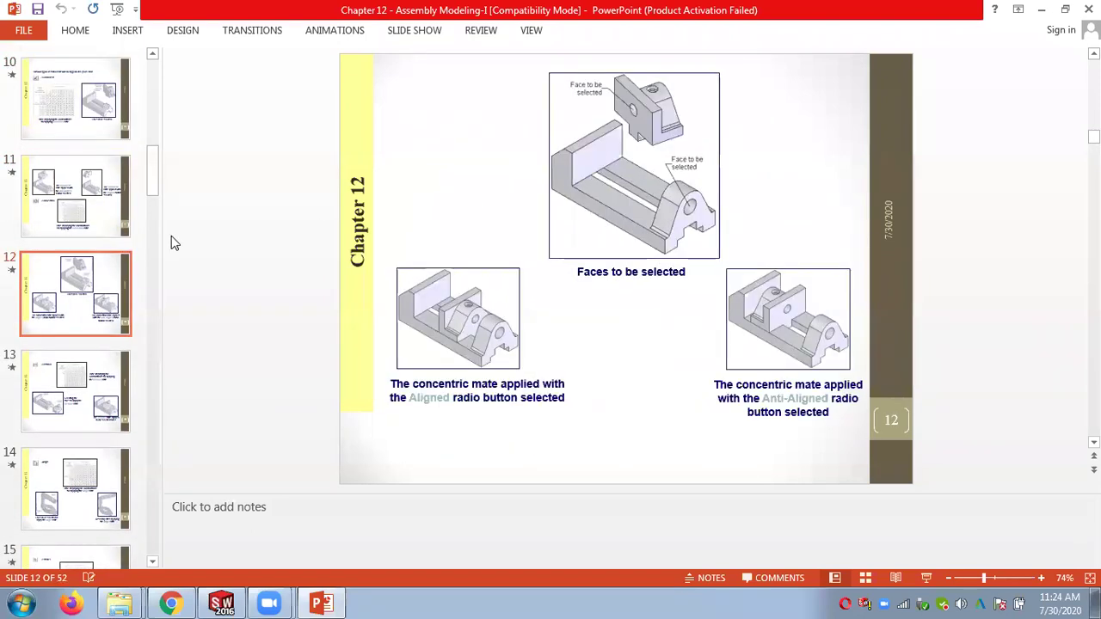
scroll(175, 240, "down", 1)
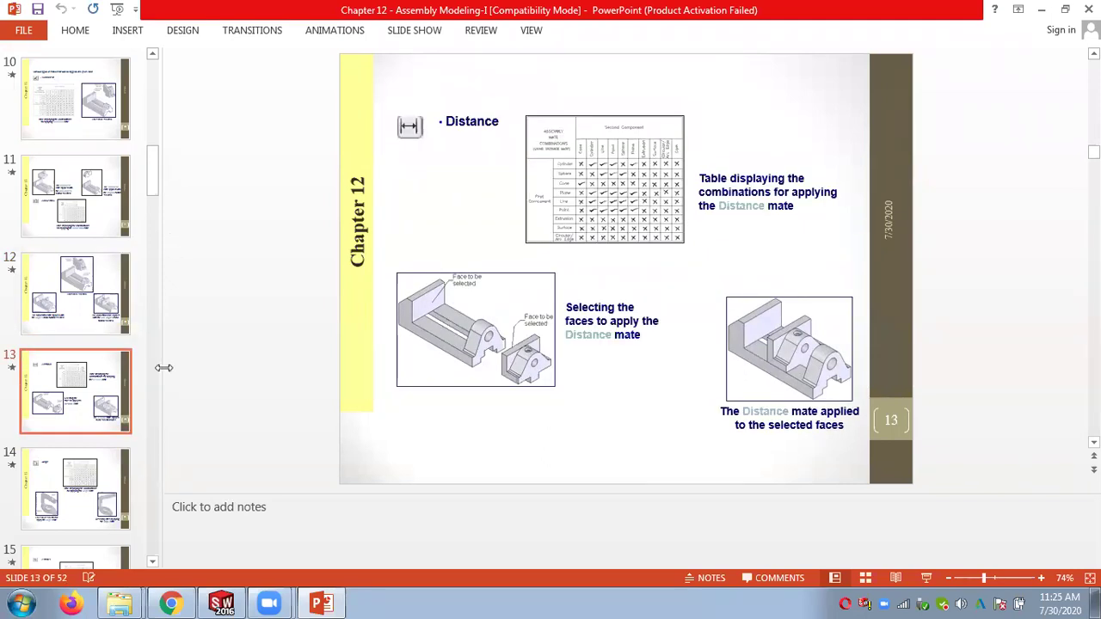
left_click(222, 602)
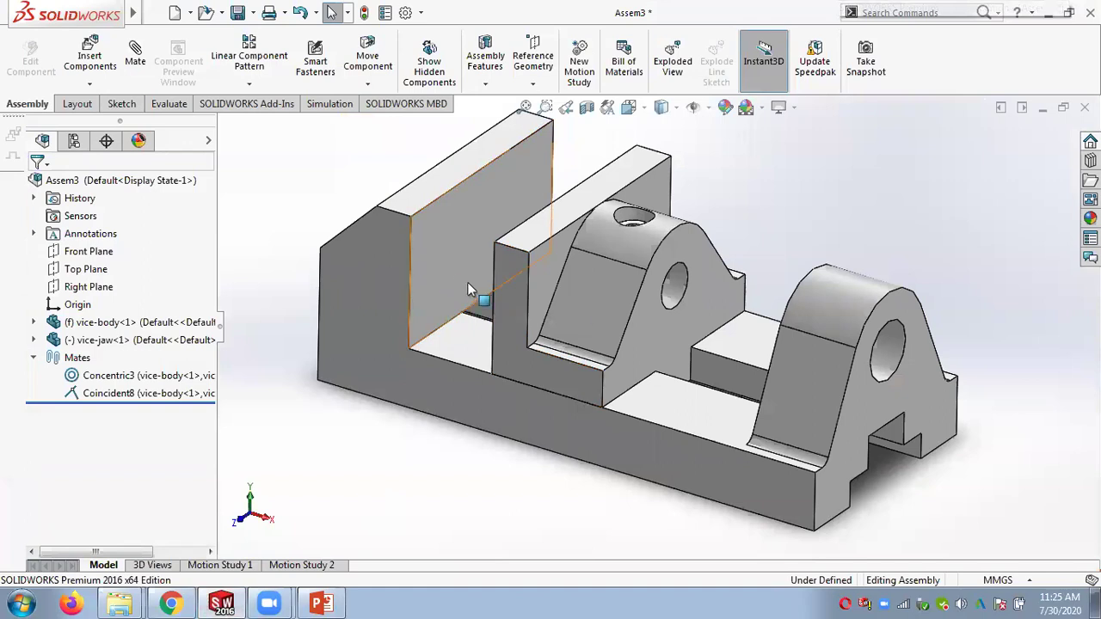
Step: Drag the vice jaw back and forth to check it still moves freely
left_click(505, 298)
left_click_drag(364, 262, 413, 270)
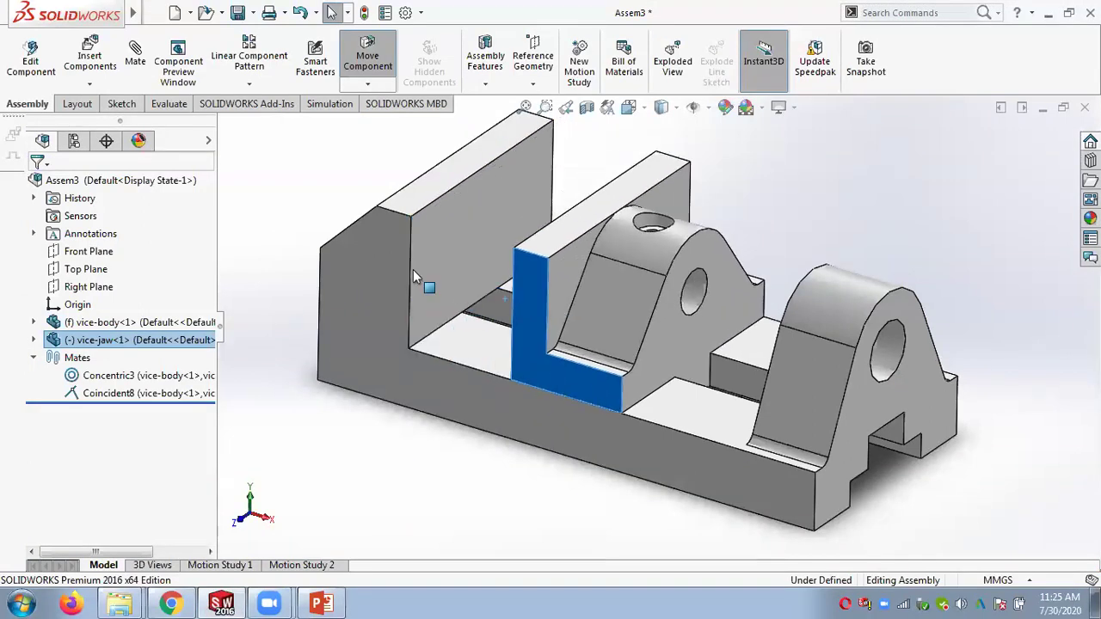
left_click(359, 164)
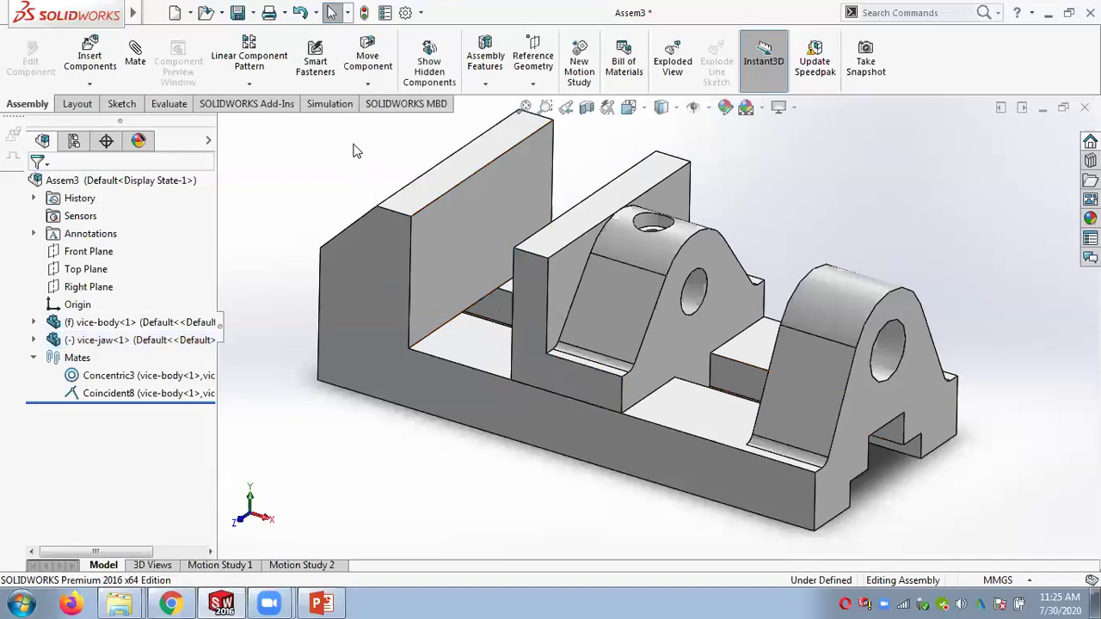
Step: Mate the body's inner face to the jaw face with a 20 mm Distance mate
left_click(137, 58)
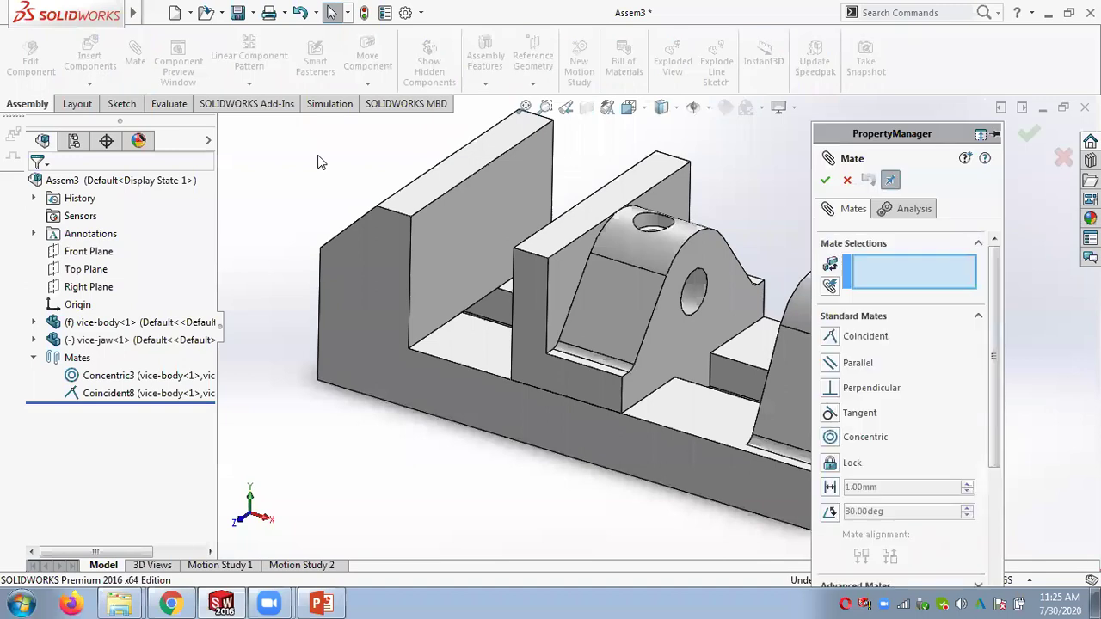
left_click(454, 240)
middle_click_drag(385, 210, 614, 289)
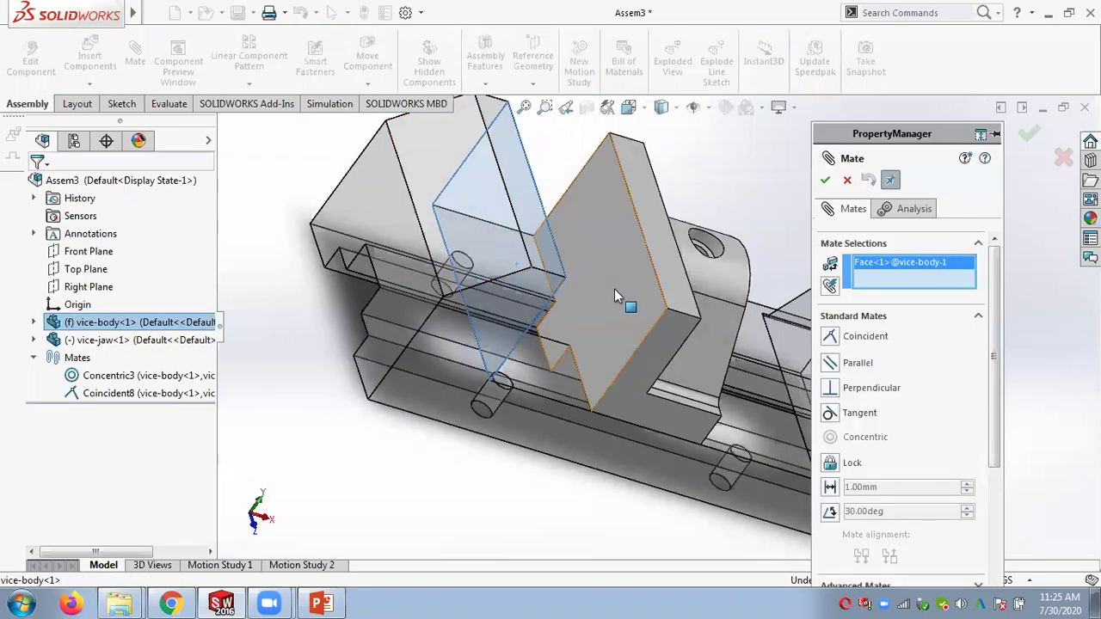
left_click(614, 290)
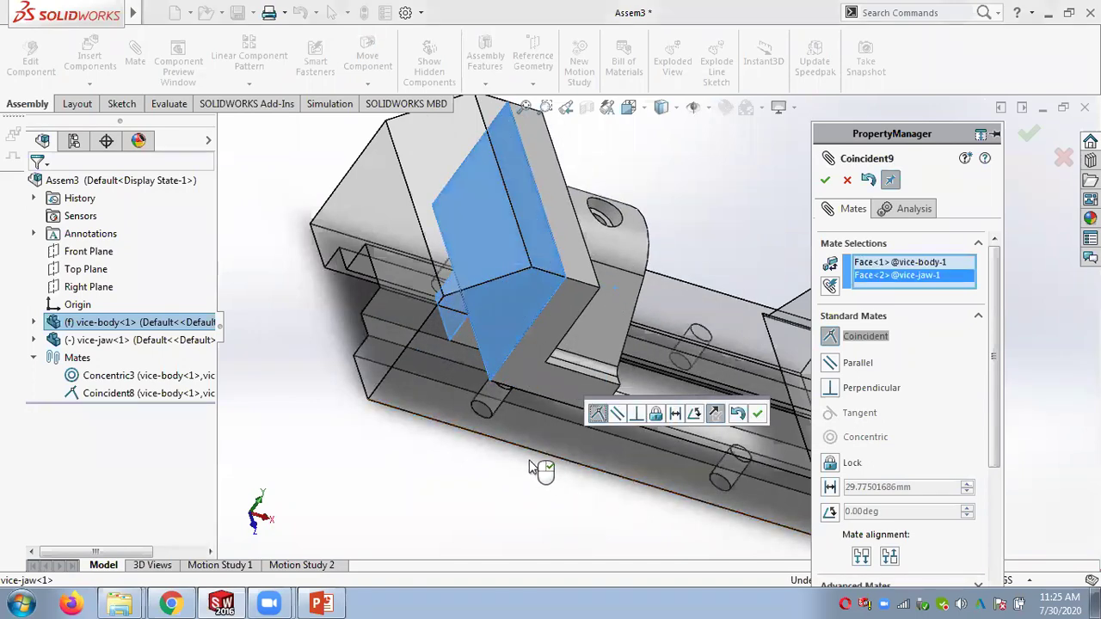
middle_click_drag(511, 455, 498, 410)
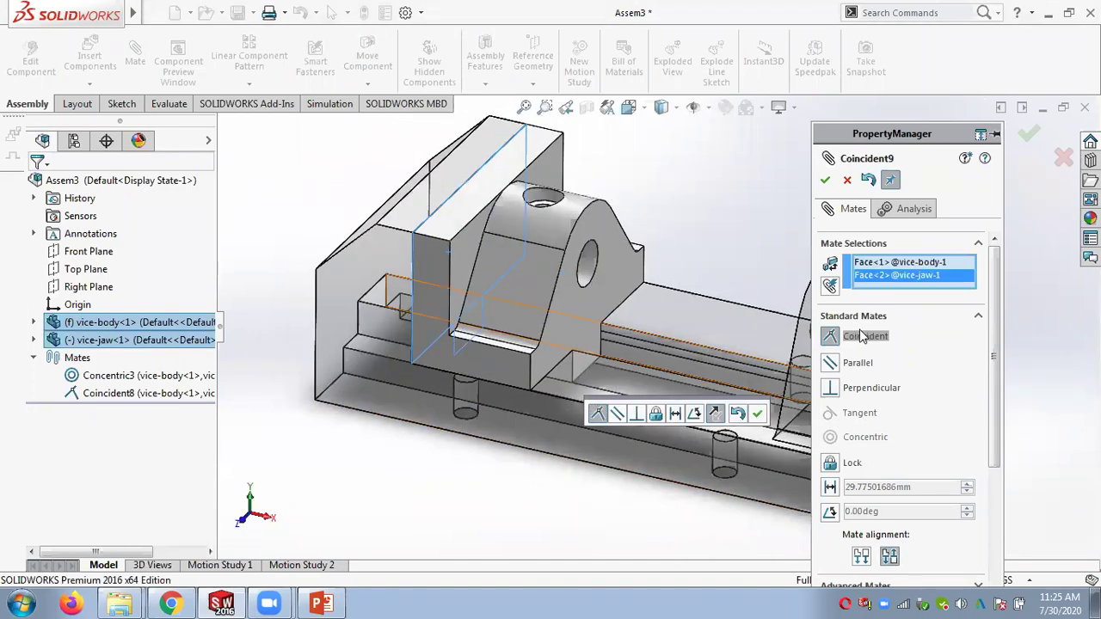
left_click(676, 414)
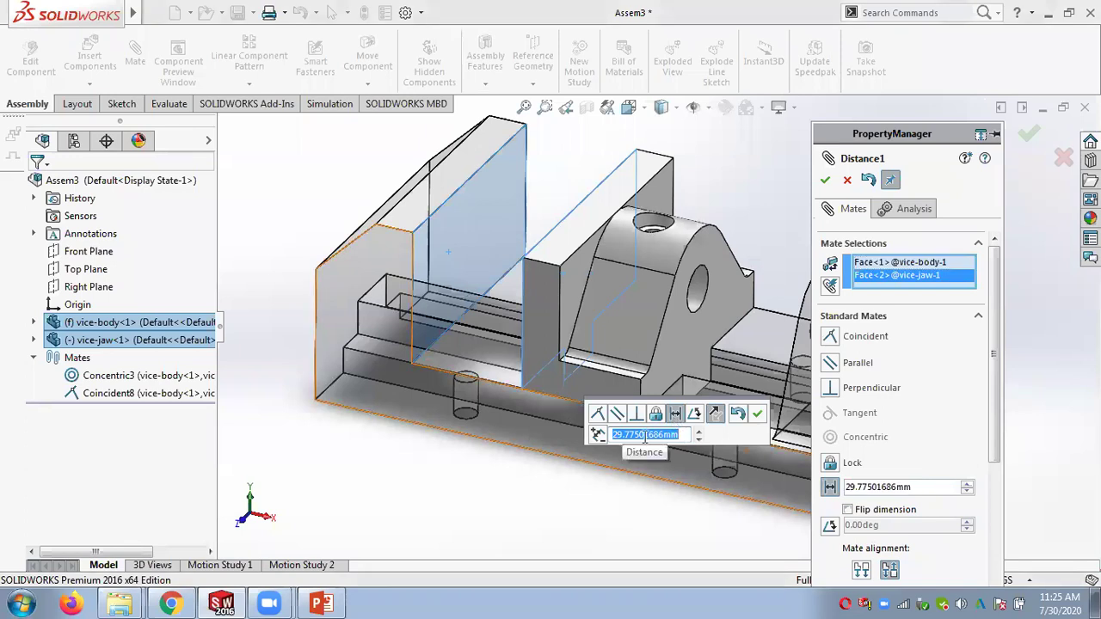
type("20")
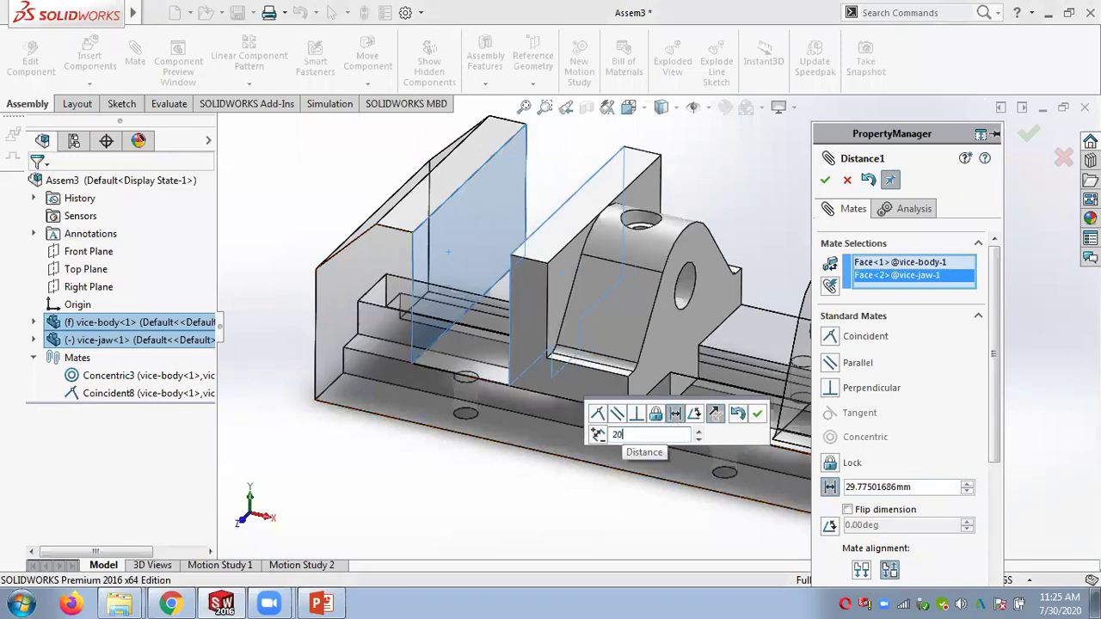
key("Return")
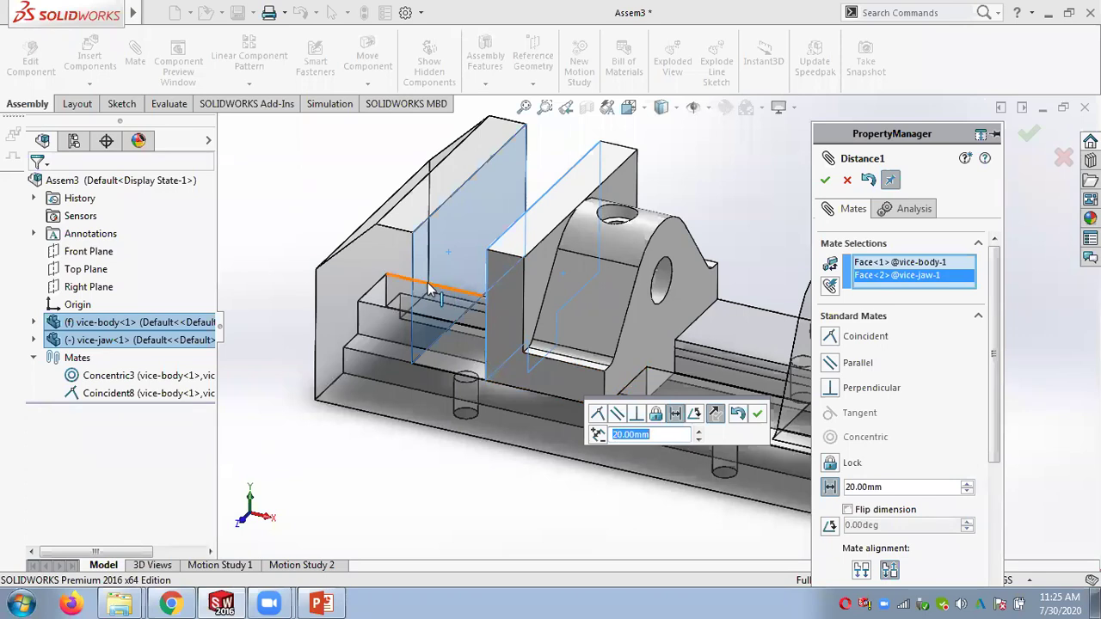
left_click(757, 414)
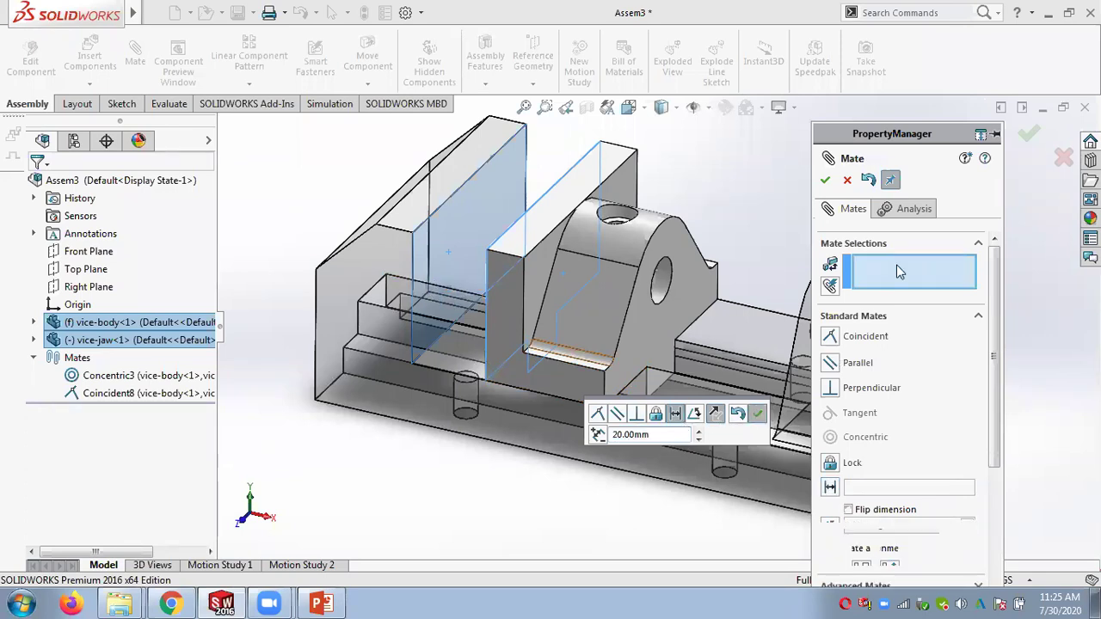
left_click(825, 180)
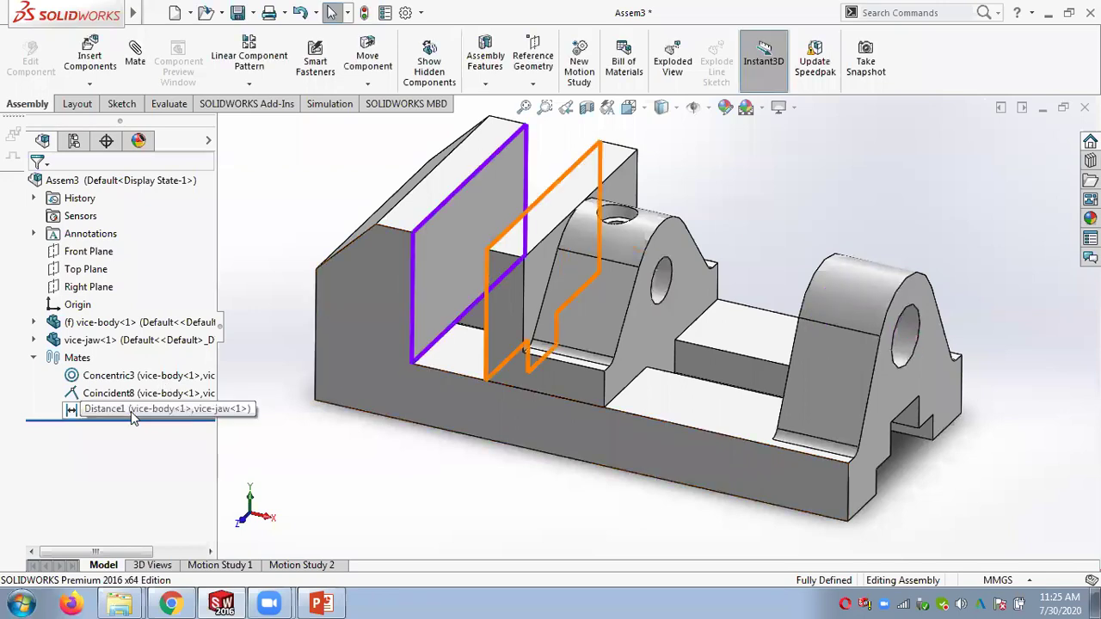
Step: Inspect the Distance1 mate's 20 mm gap and the vice jaw's faces
left_click(131, 411)
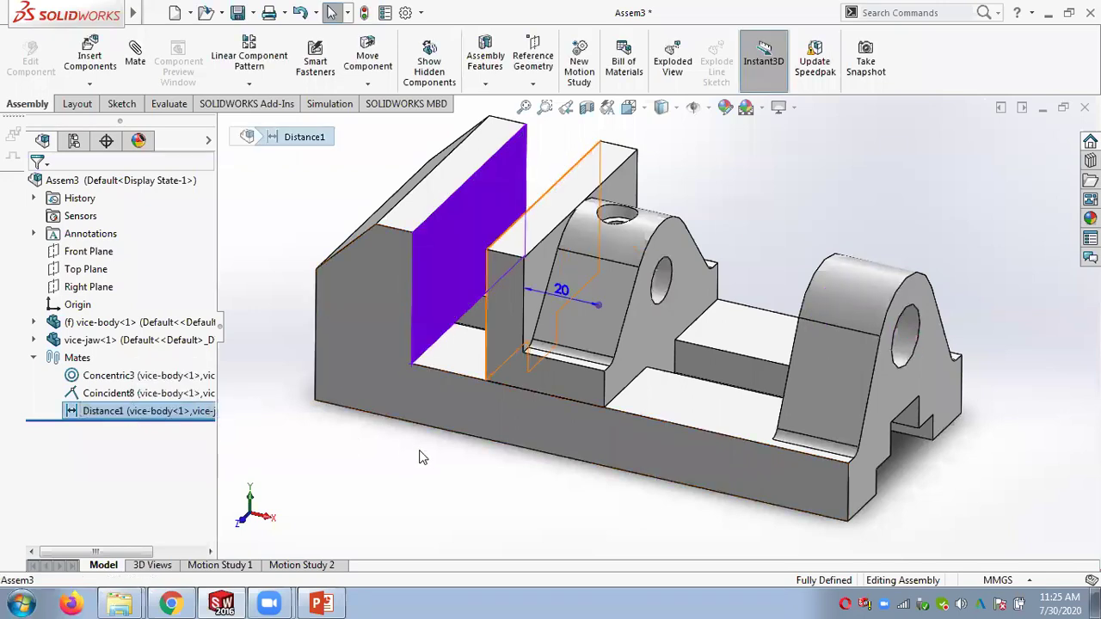
middle_click_drag(434, 452, 449, 428)
middle_click_drag(414, 448, 418, 462)
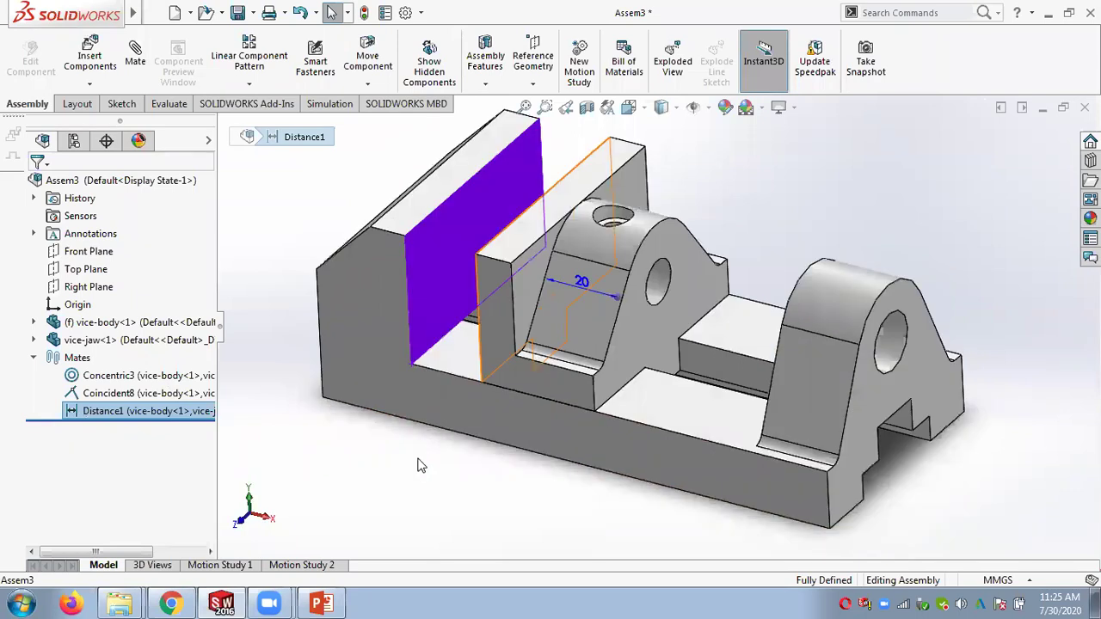
left_click(422, 464)
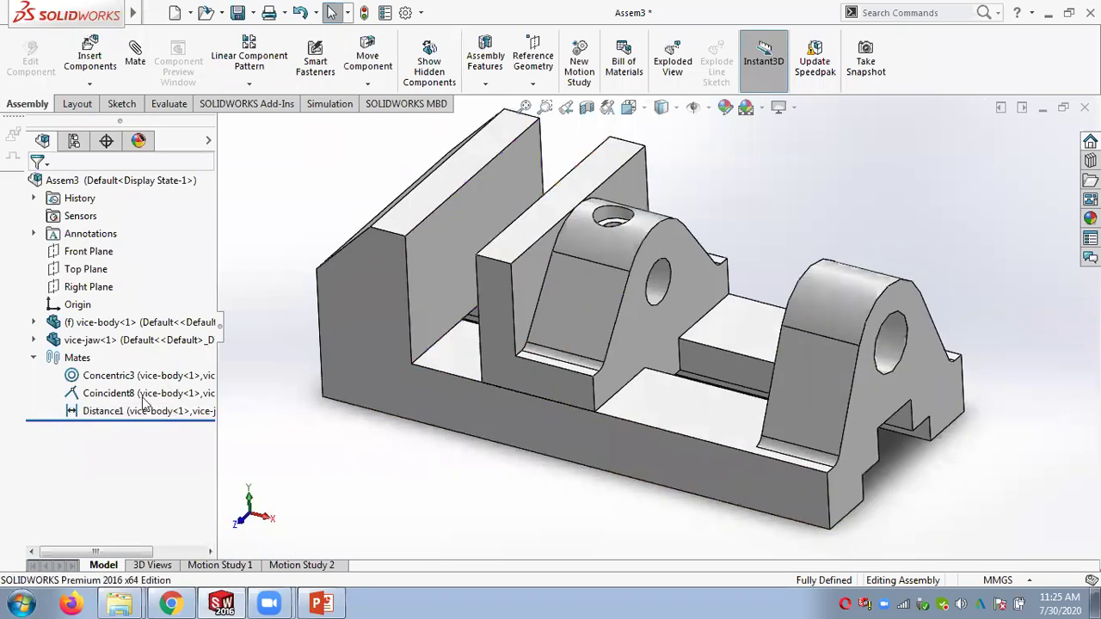
left_click(498, 355)
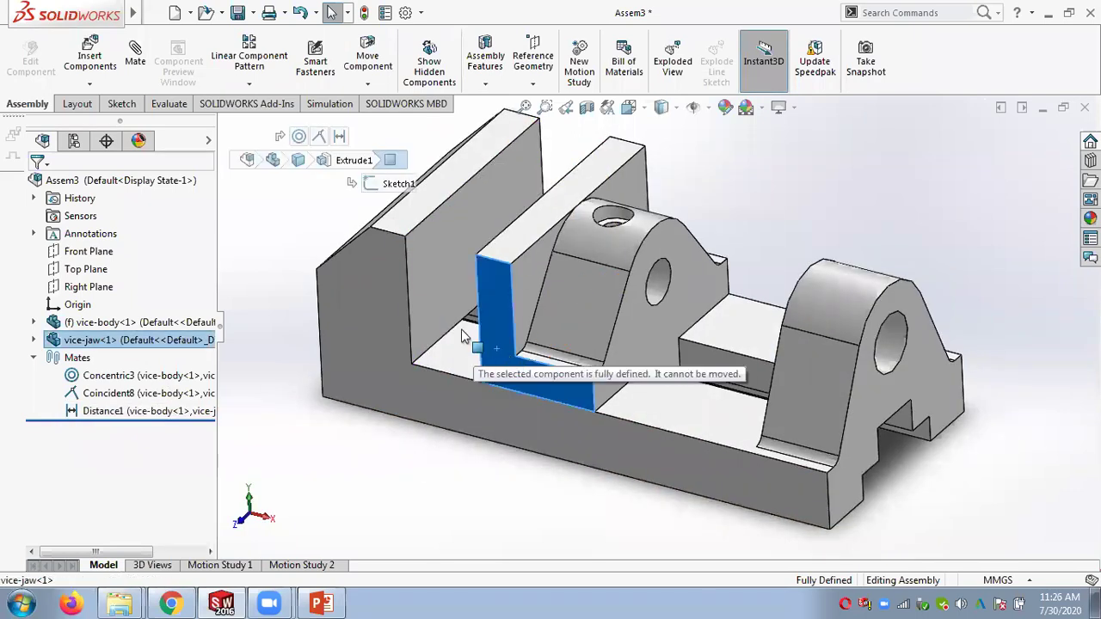
left_click(76, 342)
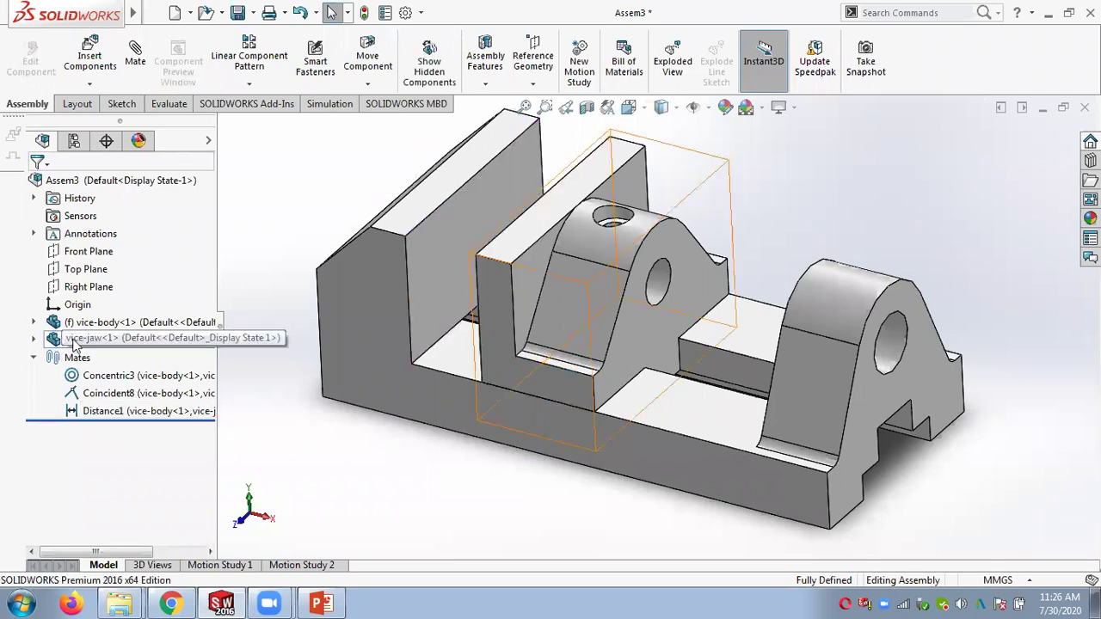
left_click(71, 342)
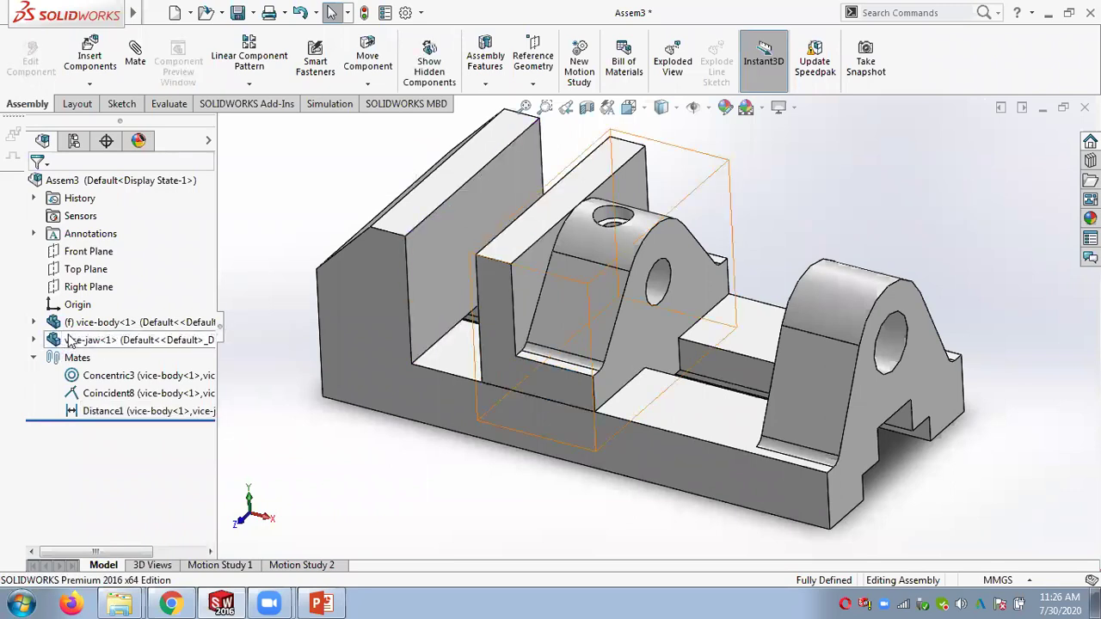
left_click(495, 327)
left_click(517, 478)
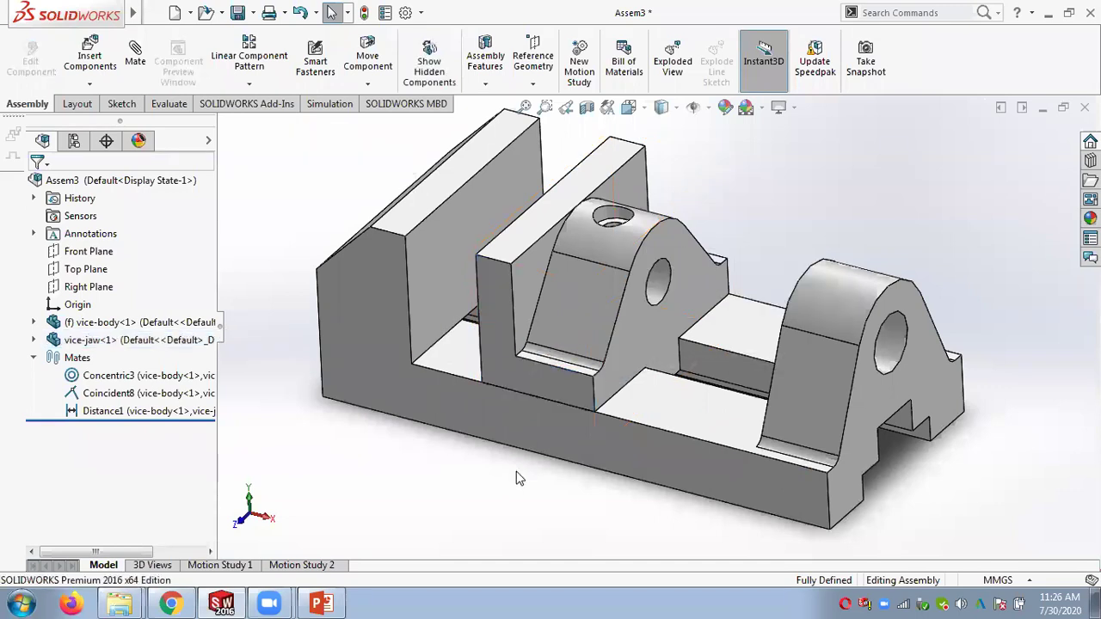
Step: Delete the Distance1 mate, confirm the jaw slides freely, and start a new mate
right_click(105, 410)
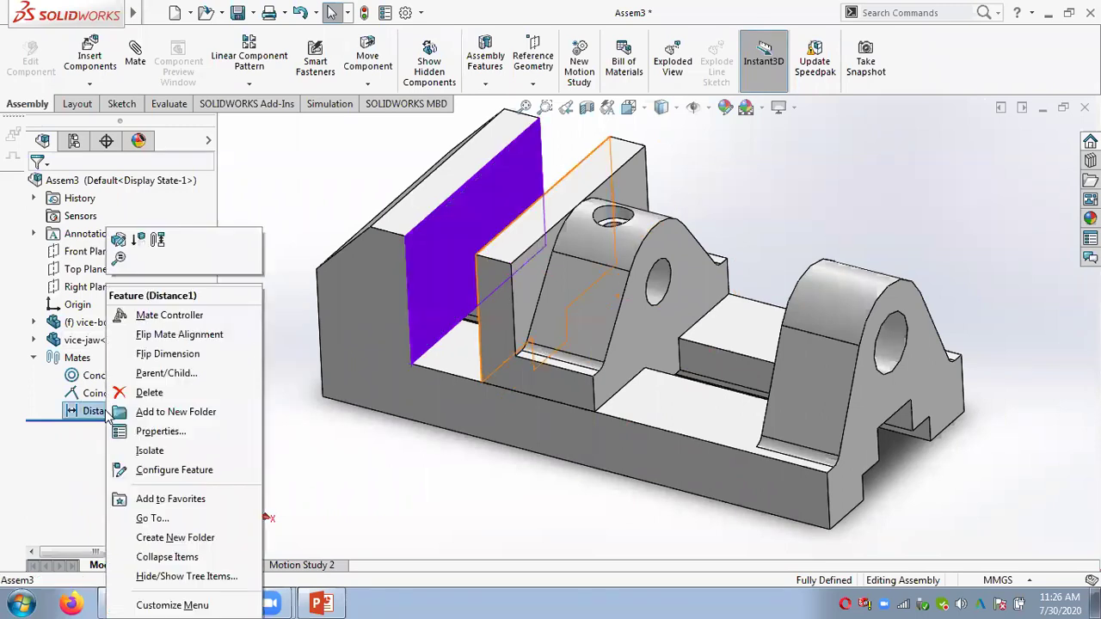
left_click(150, 393)
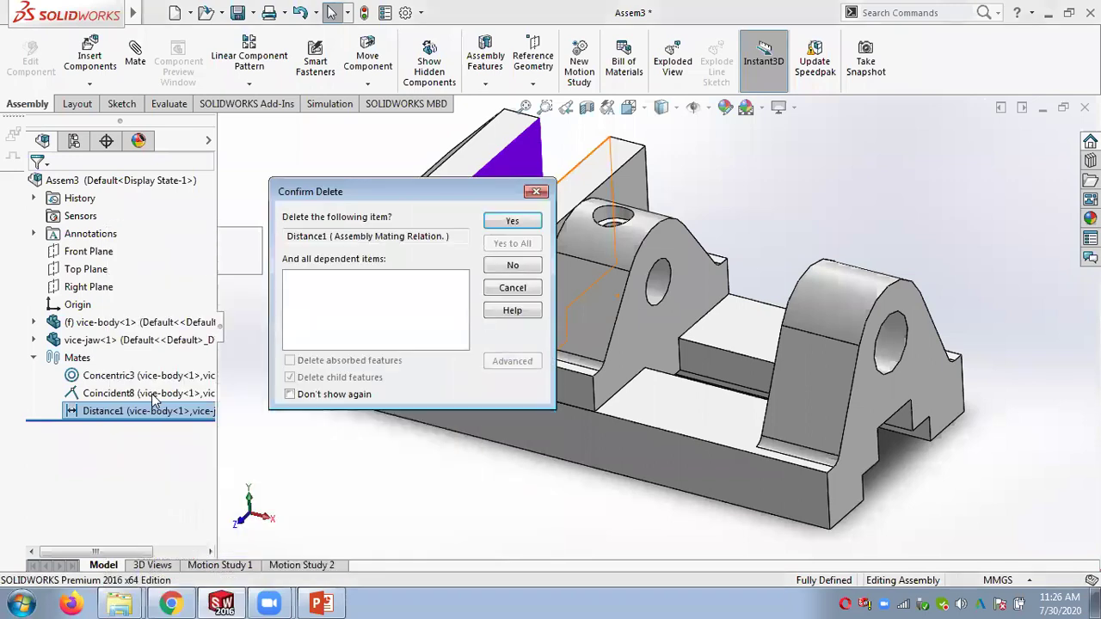
left_click(525, 226)
left_click(499, 327)
left_click_drag(592, 361, 618, 370)
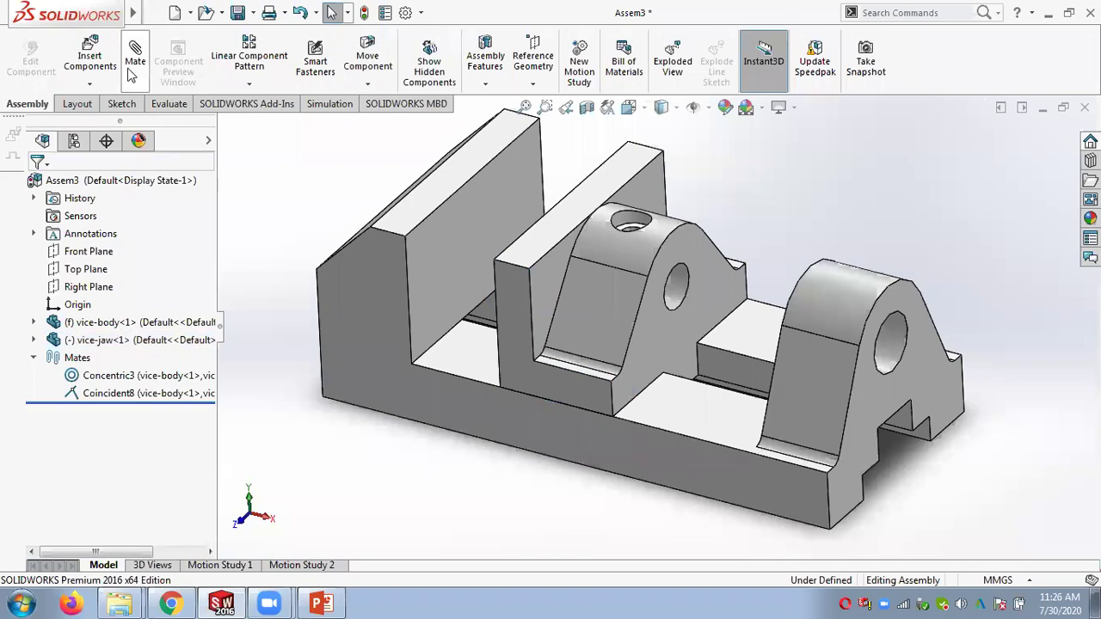
left_click(130, 72)
Step: Join the body's inner face and the jaw face with a 20 mm Distance2 mate
left_click(429, 246)
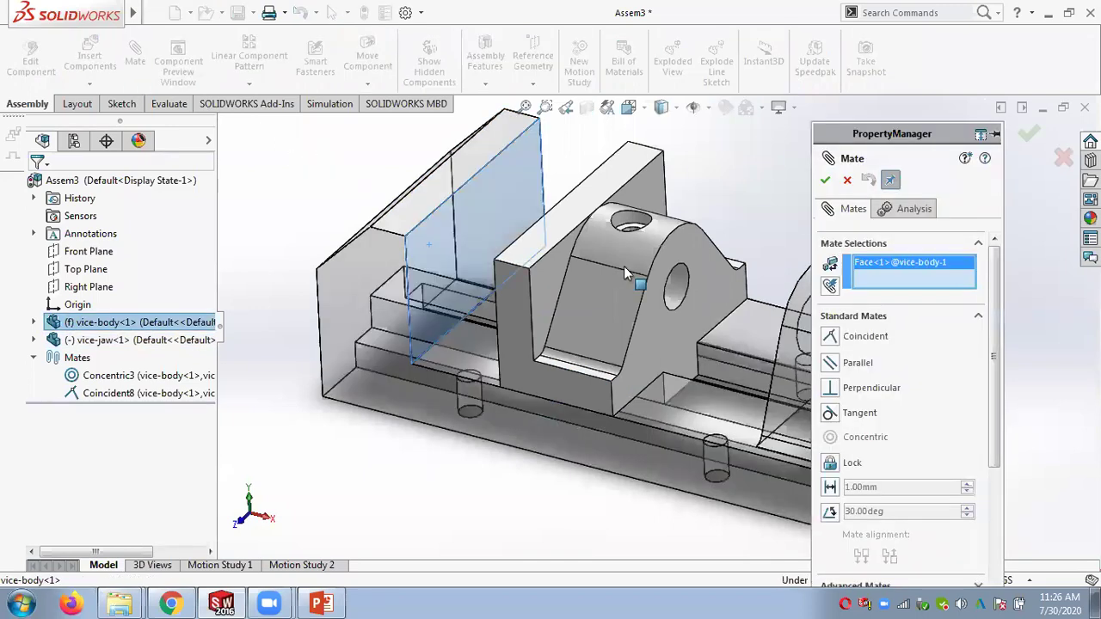
left_click(626, 269)
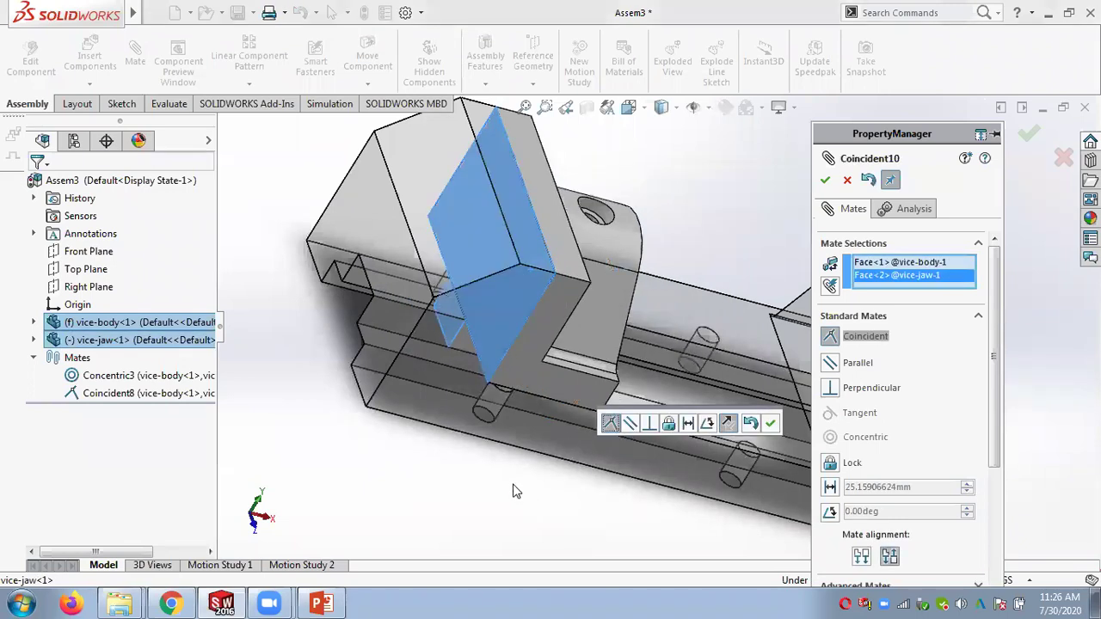
left_click(688, 424)
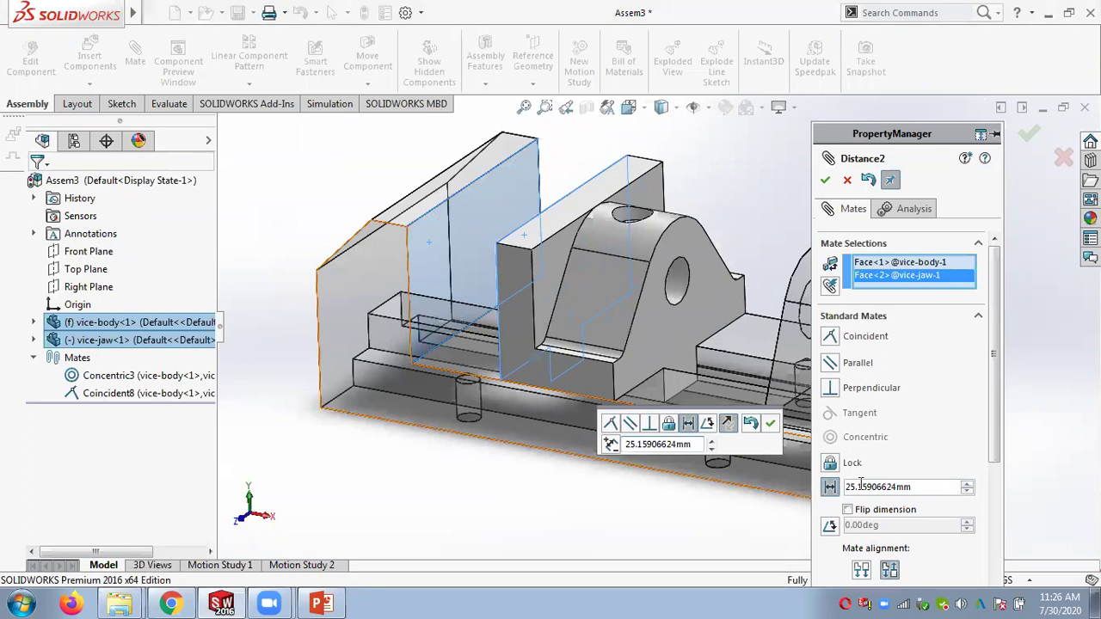
left_click_drag(927, 488, 830, 484)
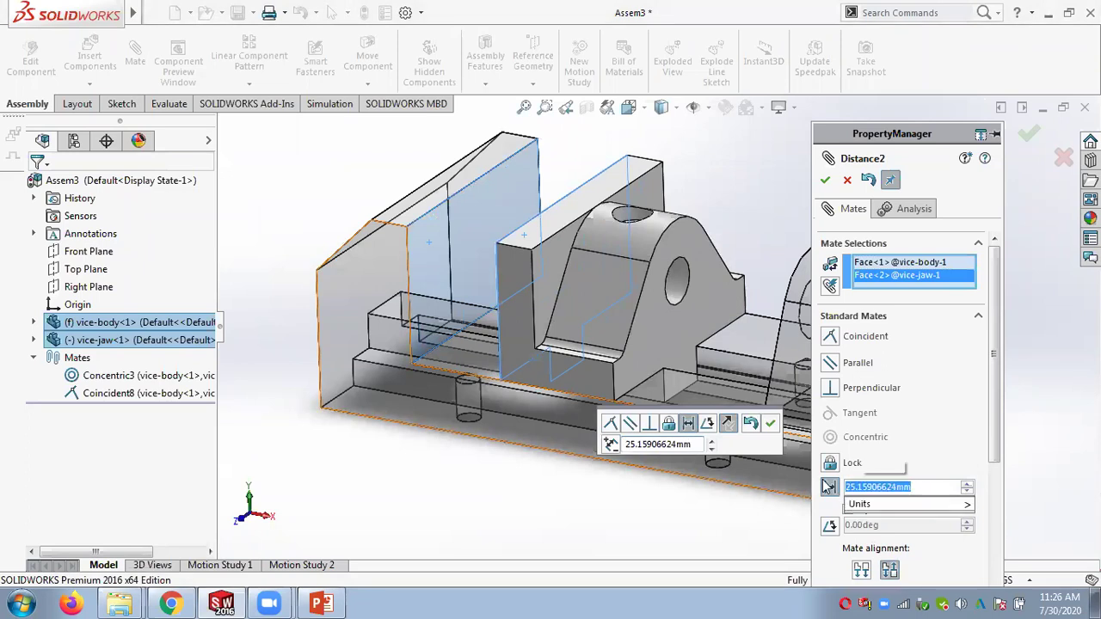
type("20")
key("Return")
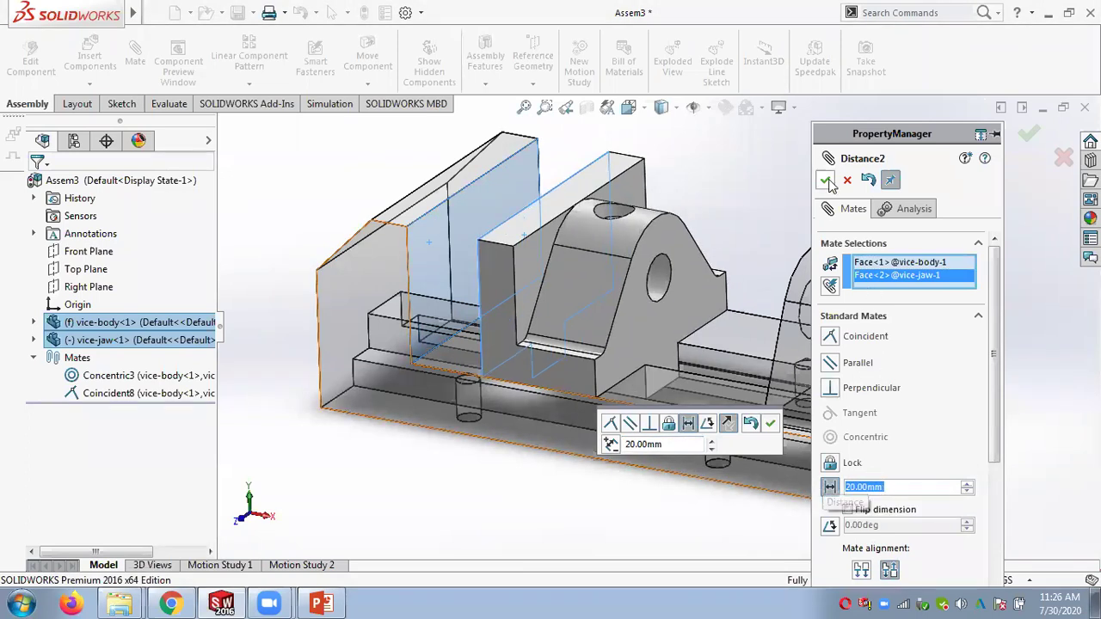
left_click(826, 181)
left_click(825, 179)
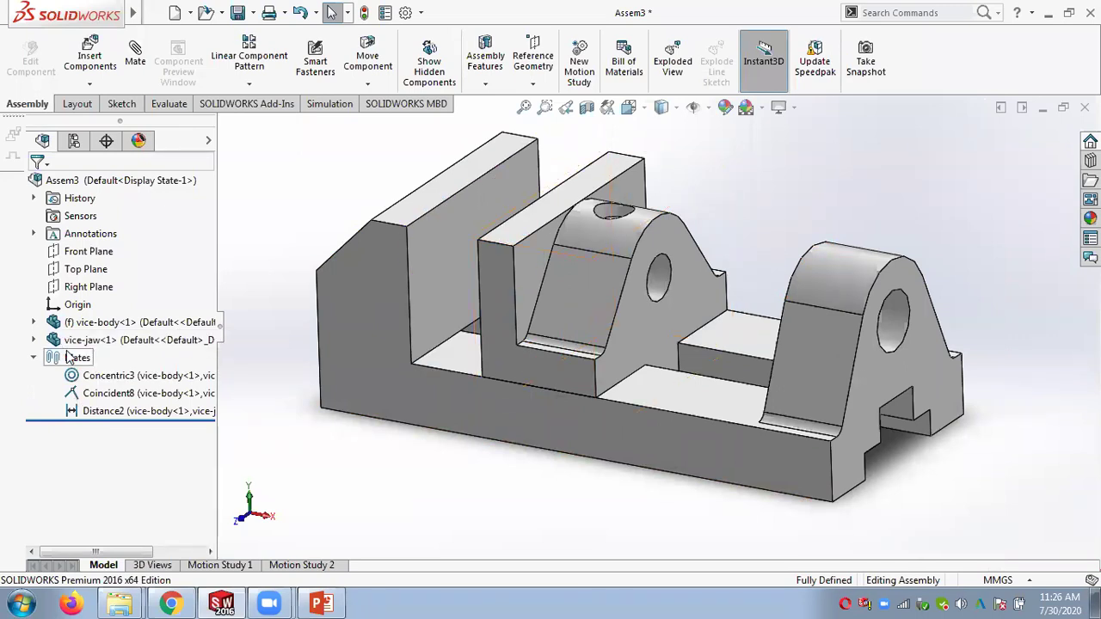
Step: Orbit the fully defined vice, then switch to the Distance mate slide in PowerPoint
mouse_move(389, 494)
middle_mouse_down()
mouse_move(414, 460)
mouse_move(376, 491)
middle_mouse_up()
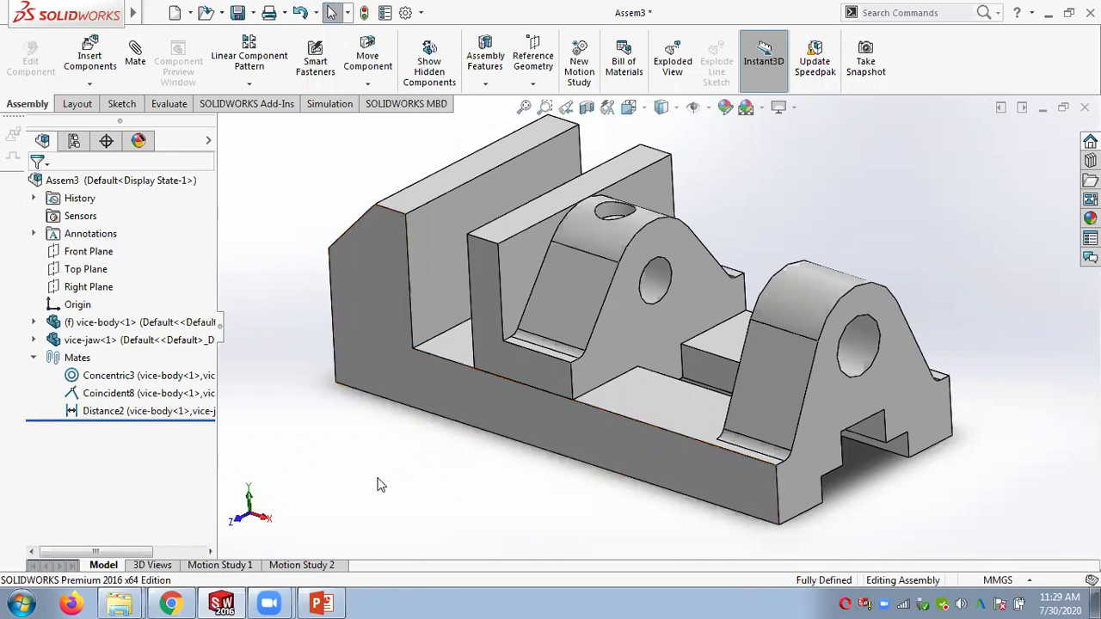
left_click(336, 603)
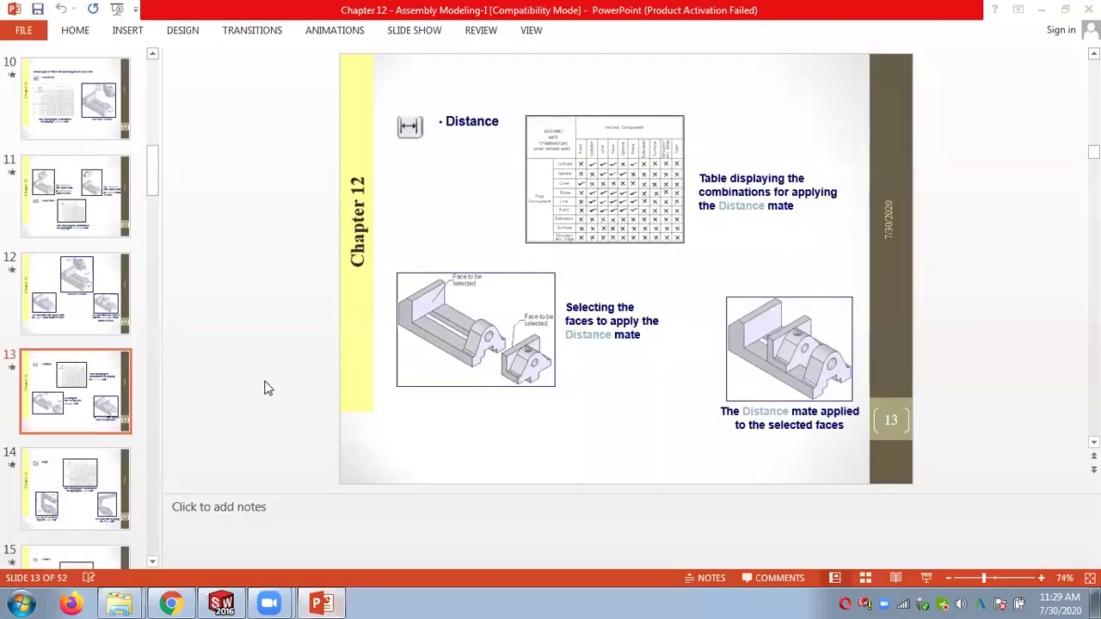
Step: Advance to slide 14 on the Angle mate, then return to the vice assembly
scroll(269, 388, "down", 1)
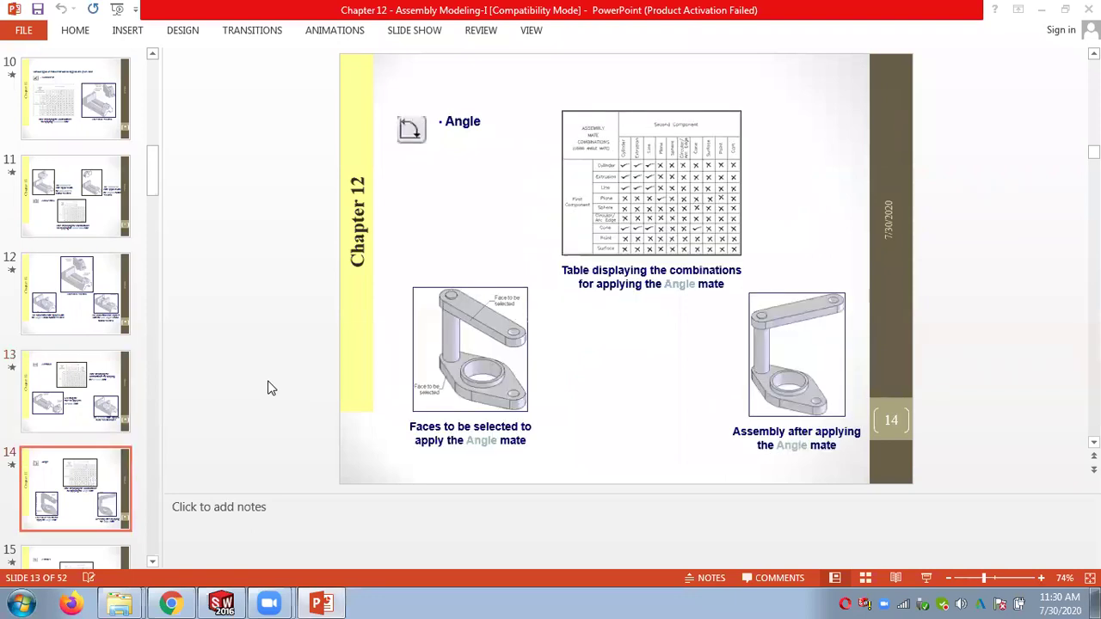
left_click(239, 603)
middle_click_drag(289, 403, 311, 427)
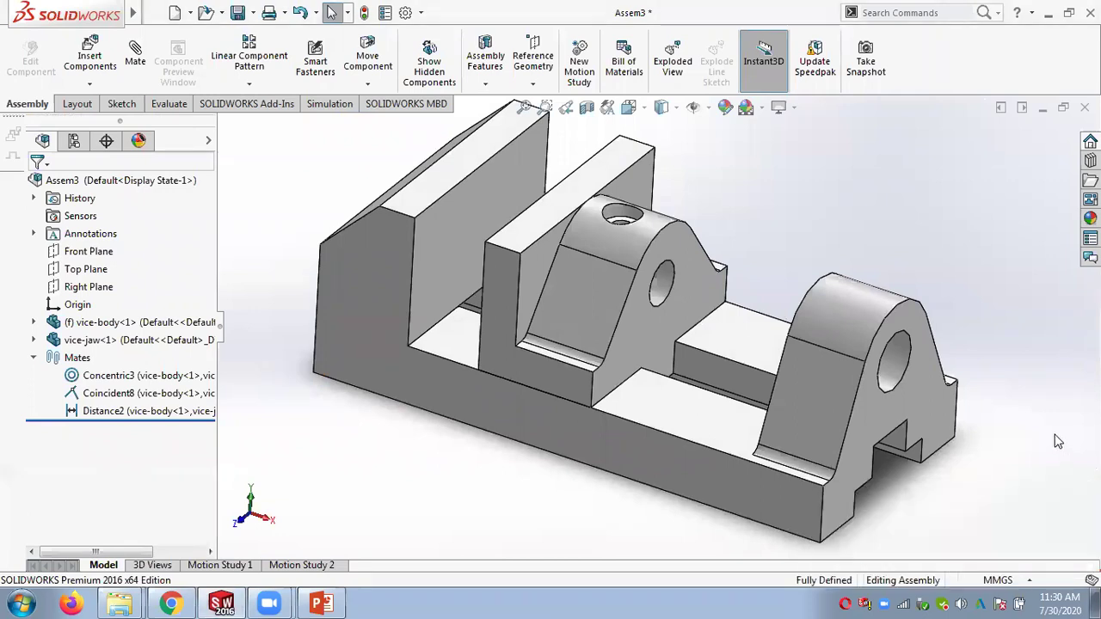
scroll(663, 414, "up", 2)
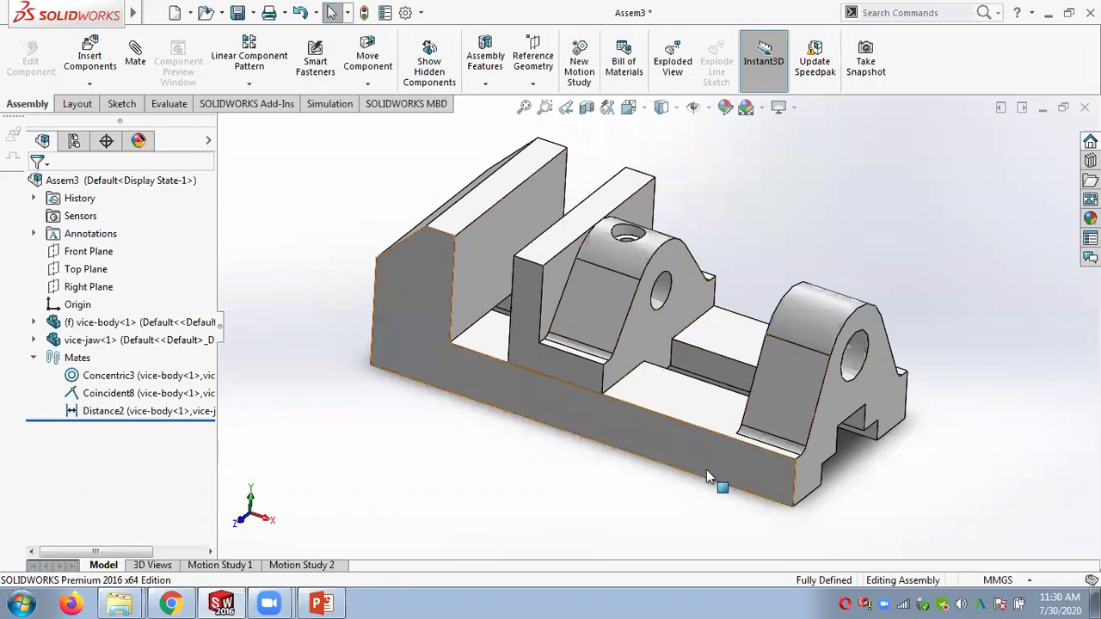
left_click(110, 325)
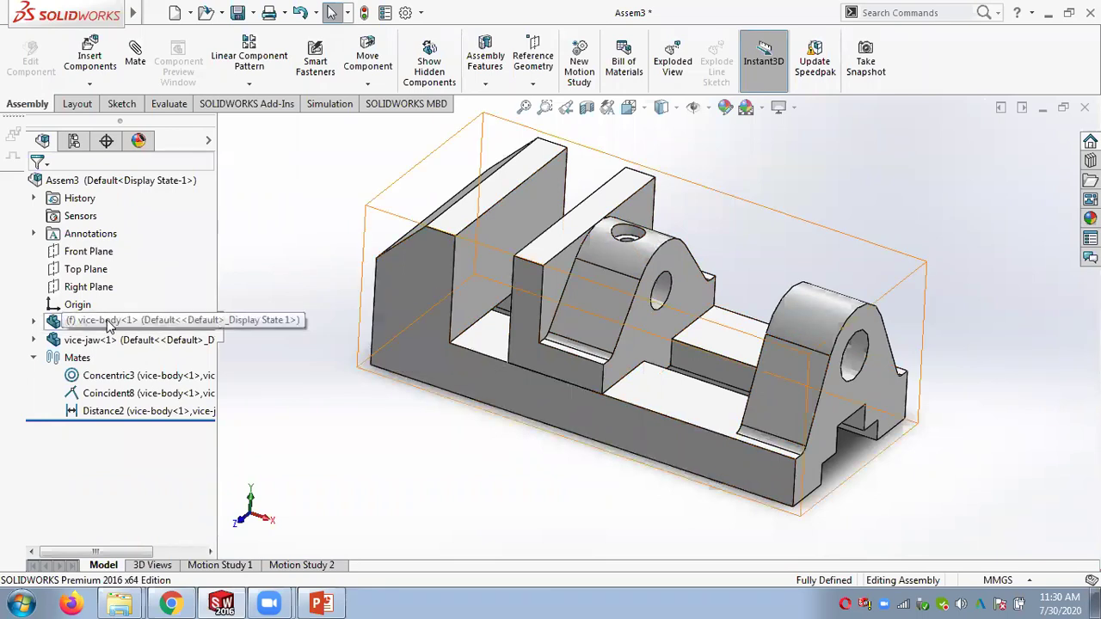
Step: Delete vice-body<1> together with its three dependent mates, leaving only vice-jaw
right_click(107, 325)
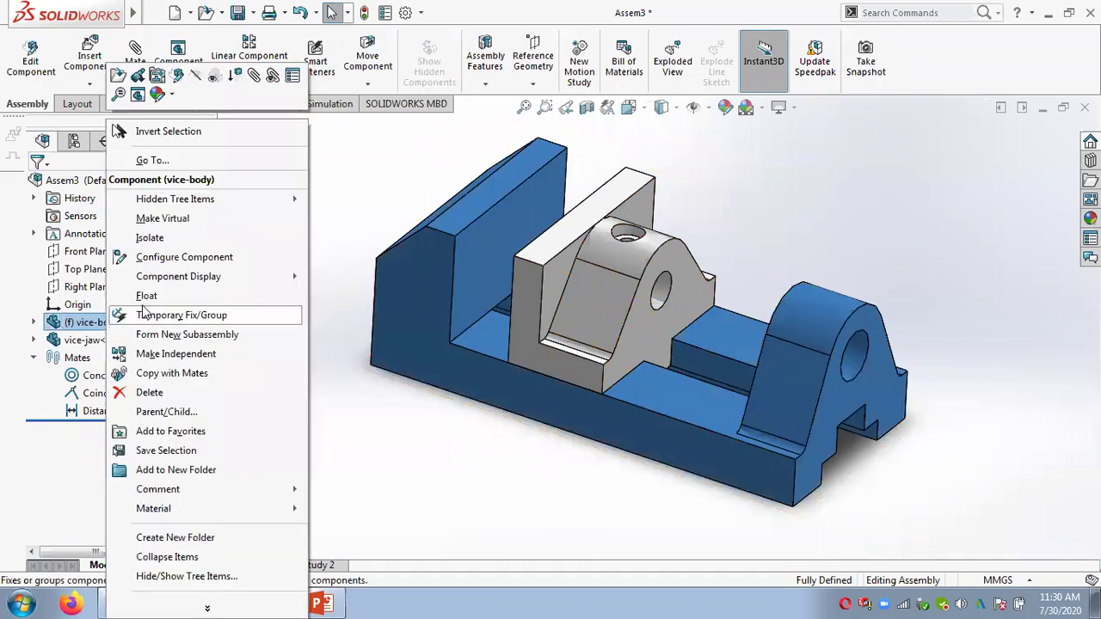
left_click(148, 392)
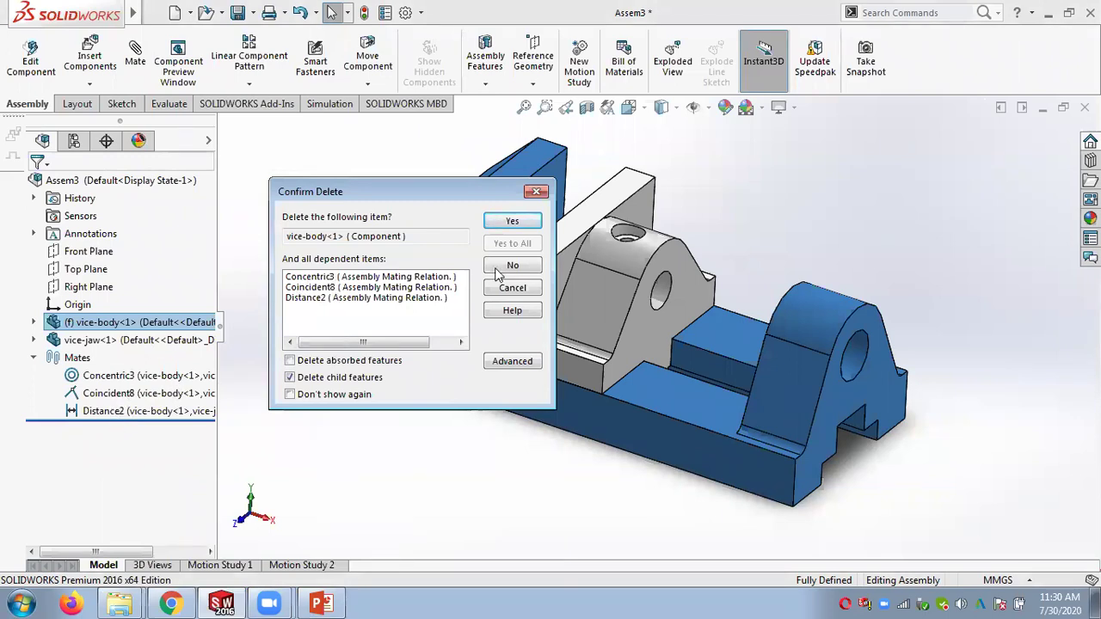
left_click(511, 224)
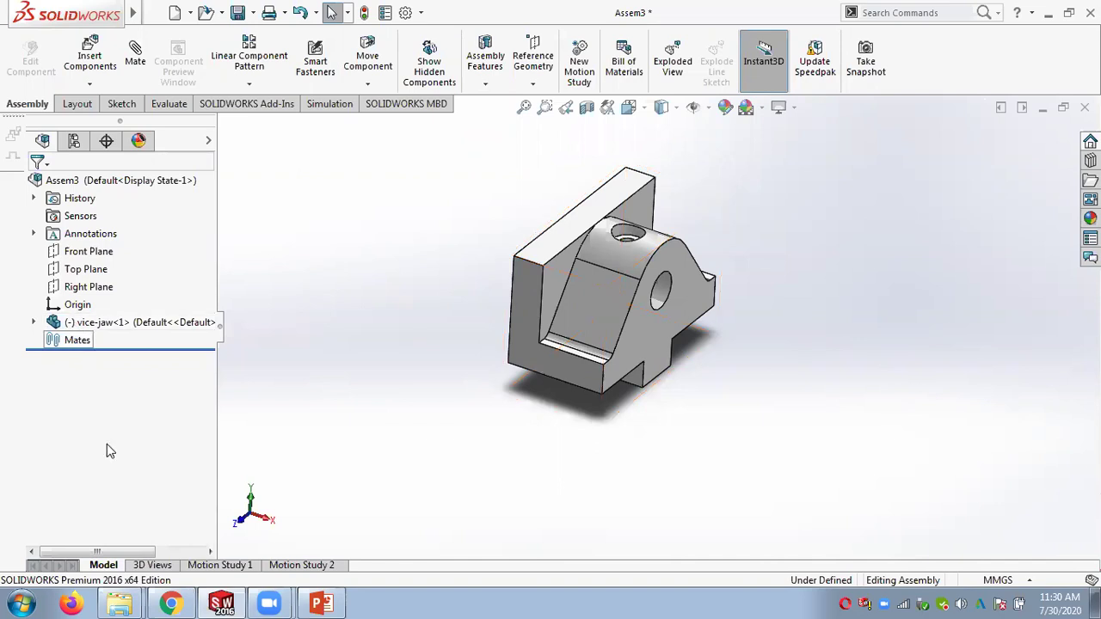
Step: Undo the deletion, restoring vice-body as a fixed component and Assem3 fully defined
middle_click_drag(550, 357, 743, 408)
key("ctrl+7")
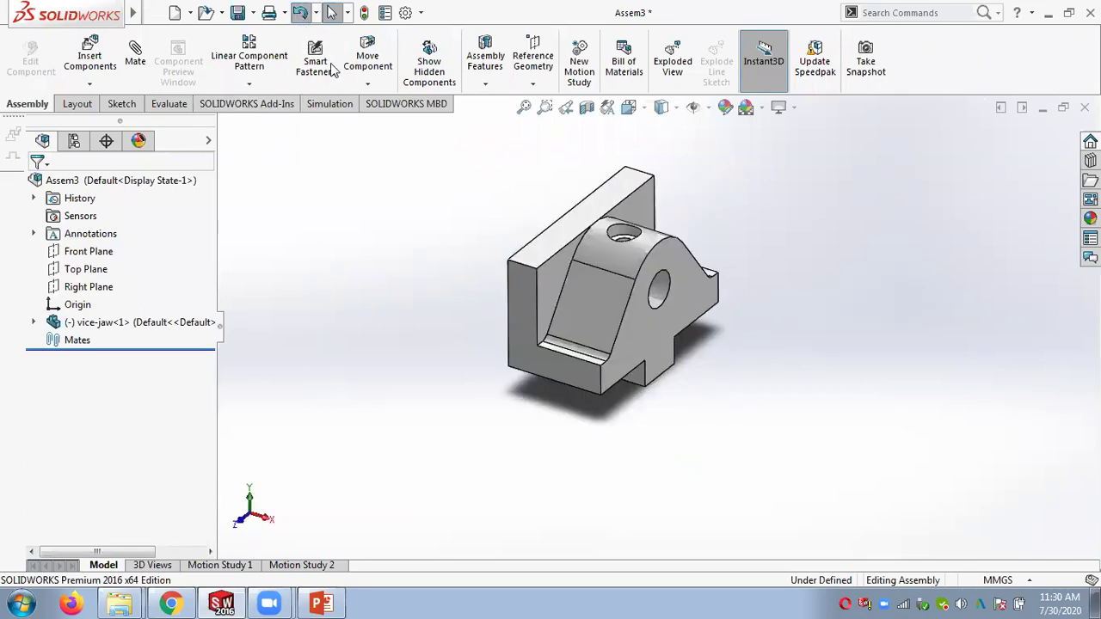
left_click(300, 12)
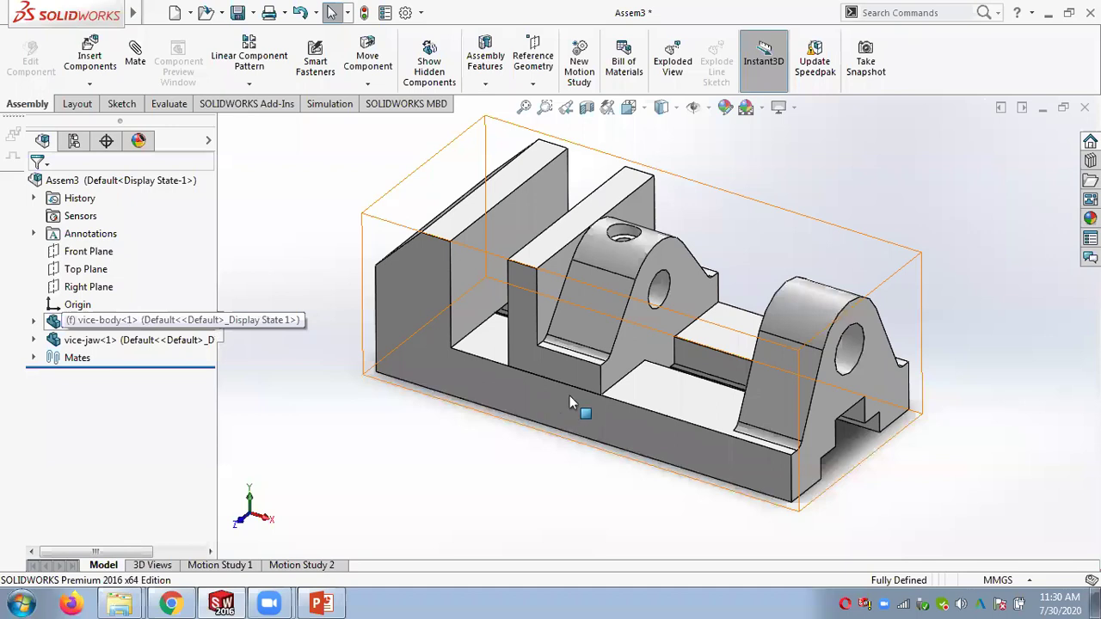
scroll(568, 396, "up", 2)
scroll(567, 396, "up", 1)
scroll(570, 238, "down", 2)
scroll(560, 239, "up", 2)
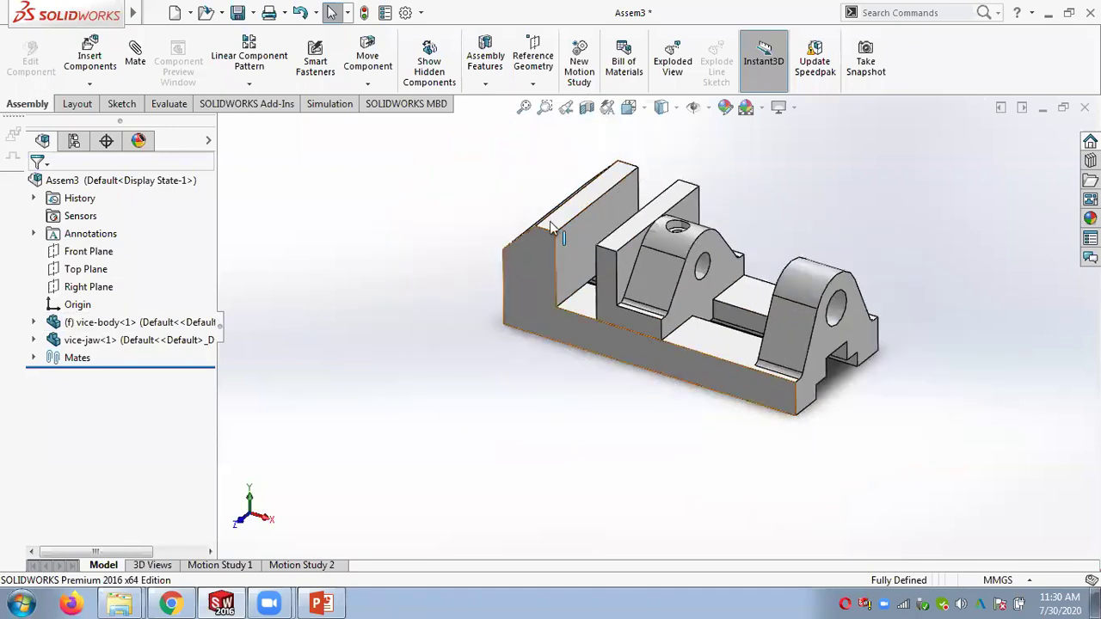
scroll(676, 180, "up", 1)
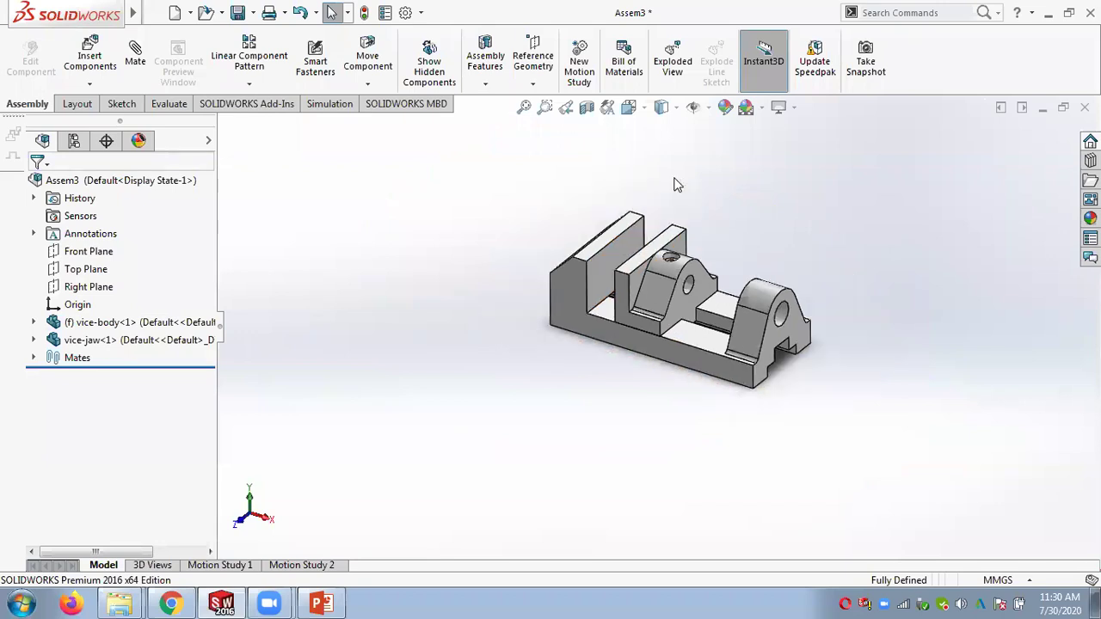
scroll(674, 256, "down", 2)
scroll(673, 255, "down", 1)
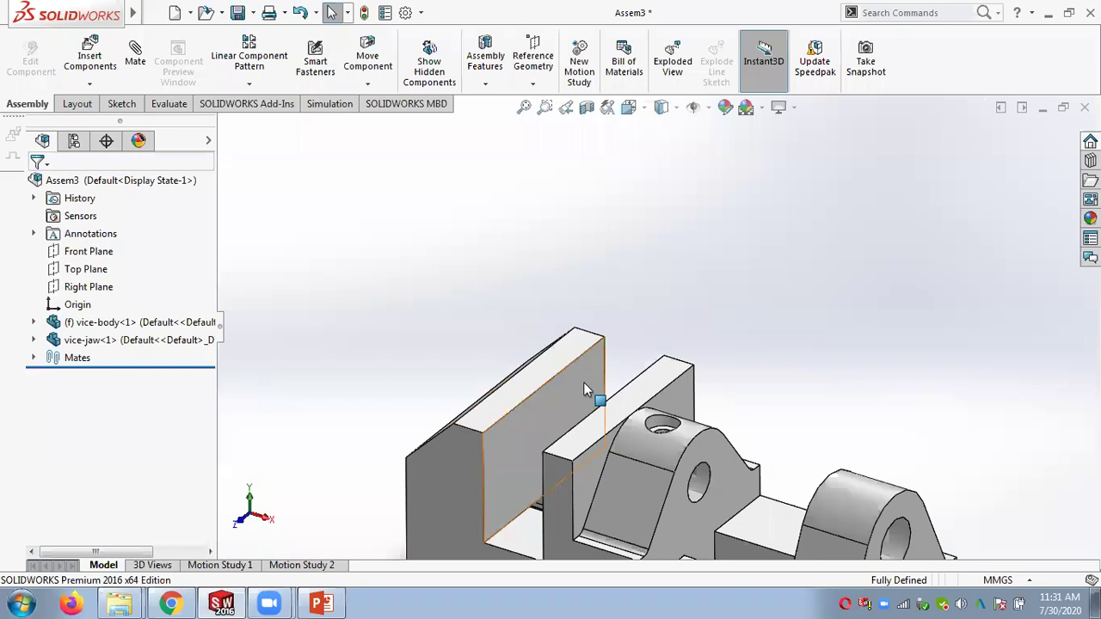
scroll(585, 387, "up", 1)
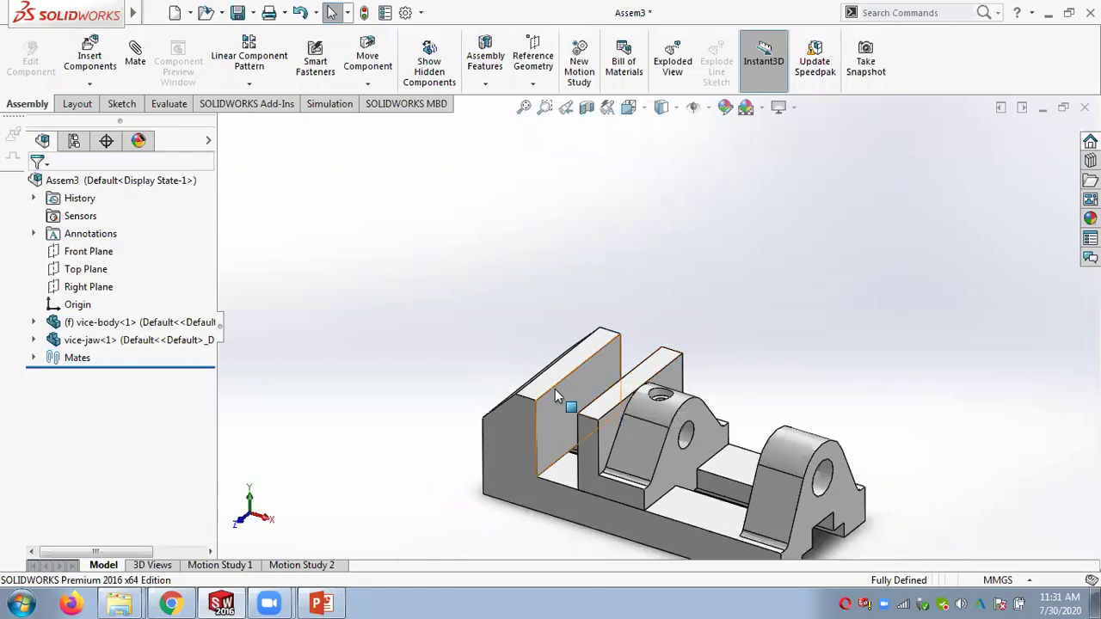
middle_click_drag(694, 388, 712, 422)
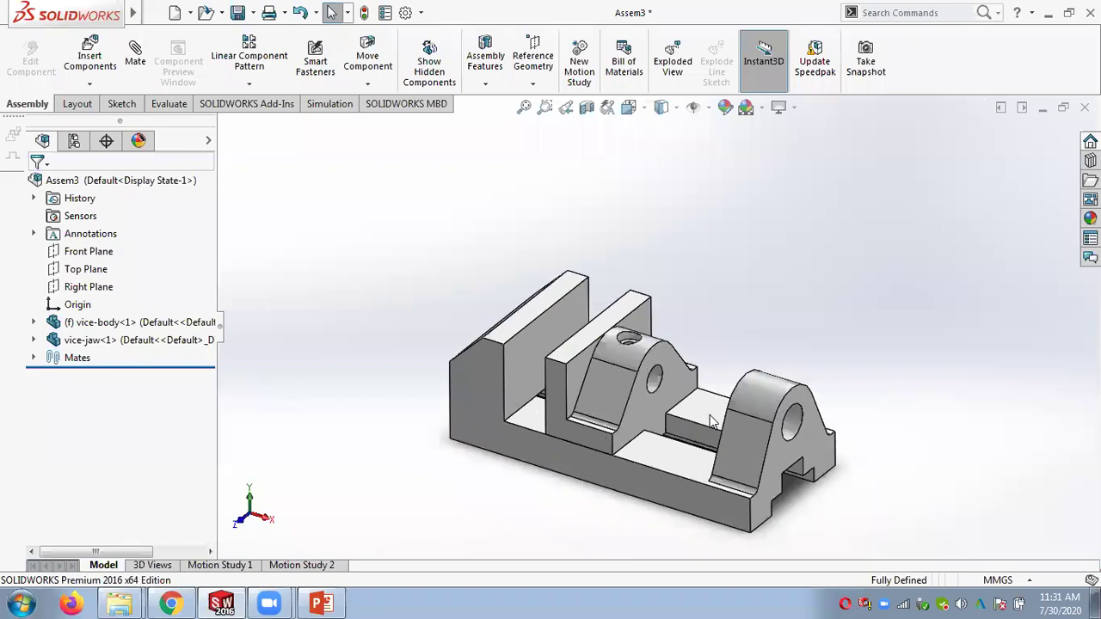
Step: Expand the Mates folder to show Concentric3, Coincident8 and Distance2 restored
left_click(33, 357)
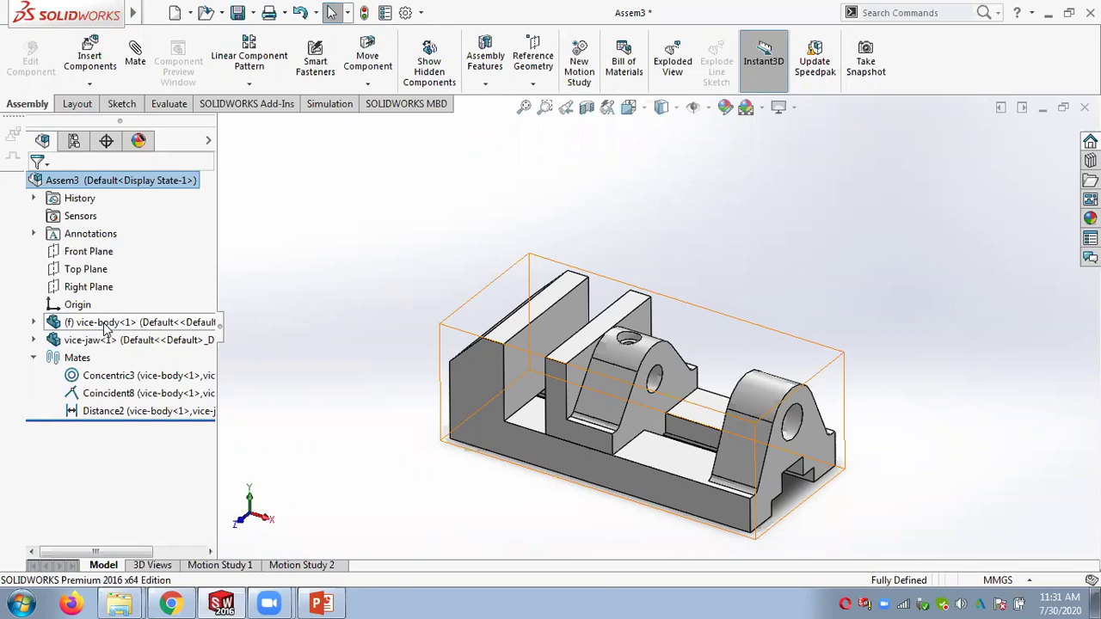
Step: Discard the changes to Assem3 and create a new Assembly document from File > New
key("ctrl+s")
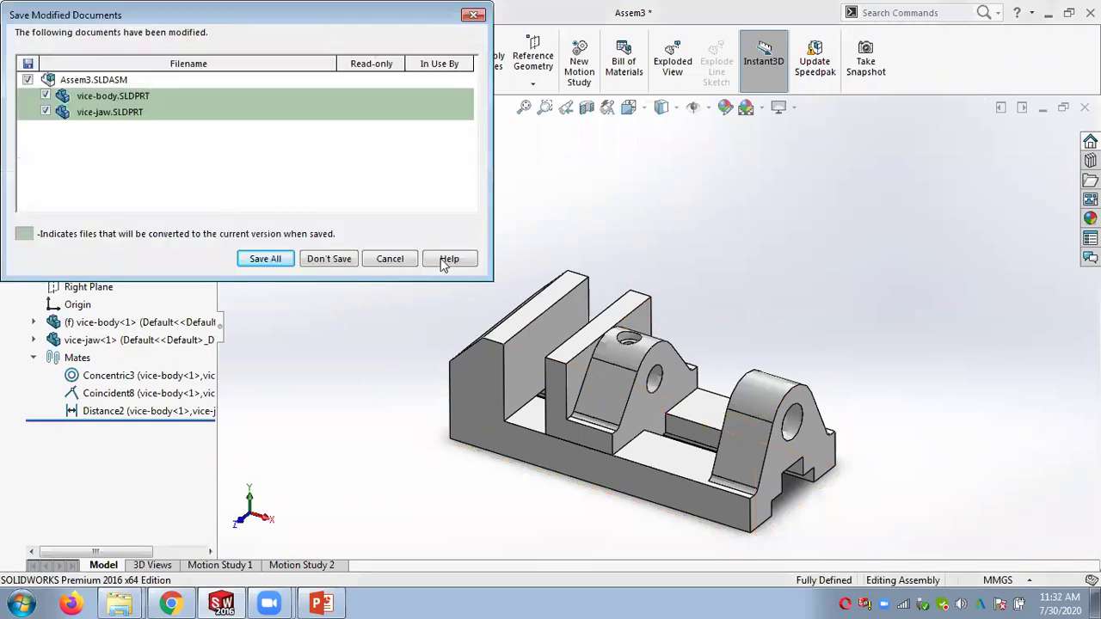
left_click(318, 262)
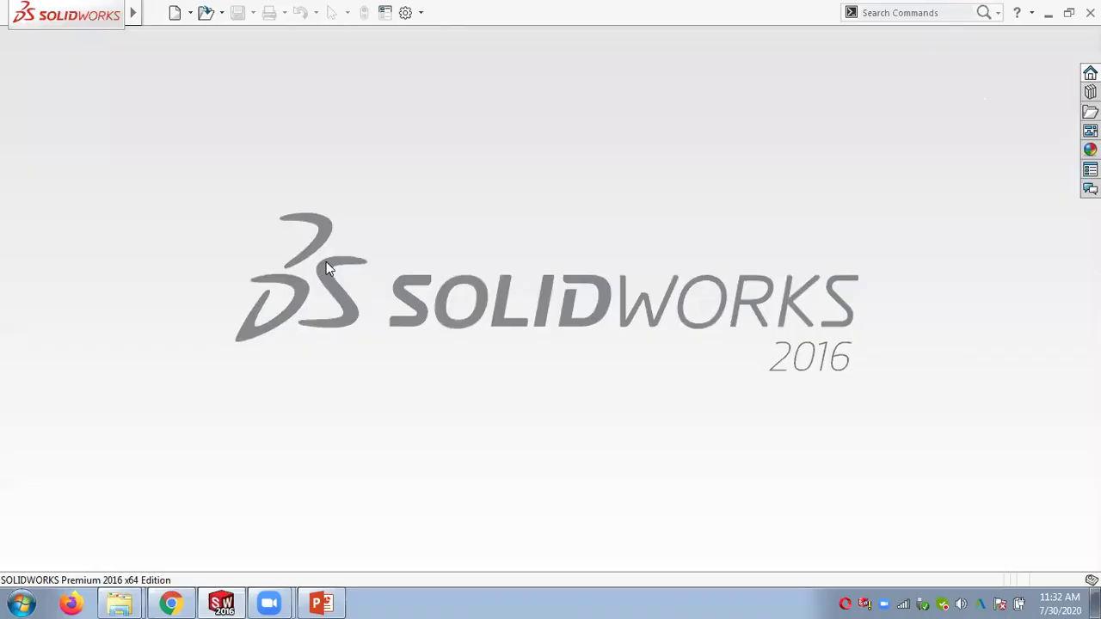
left_click(190, 12)
left_click(196, 34)
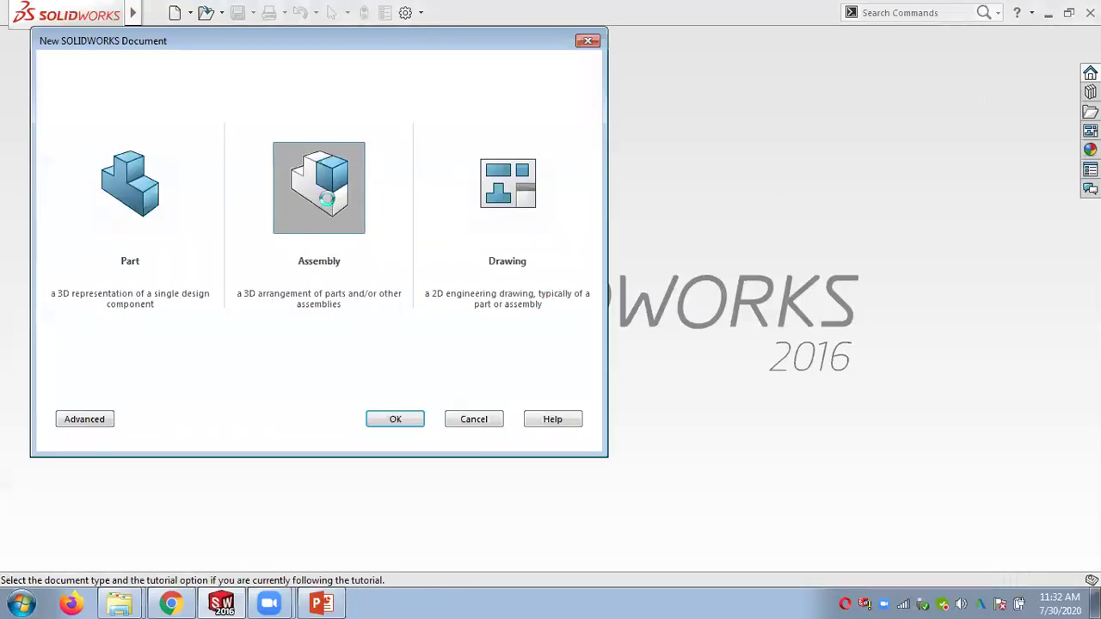
double_click(327, 200)
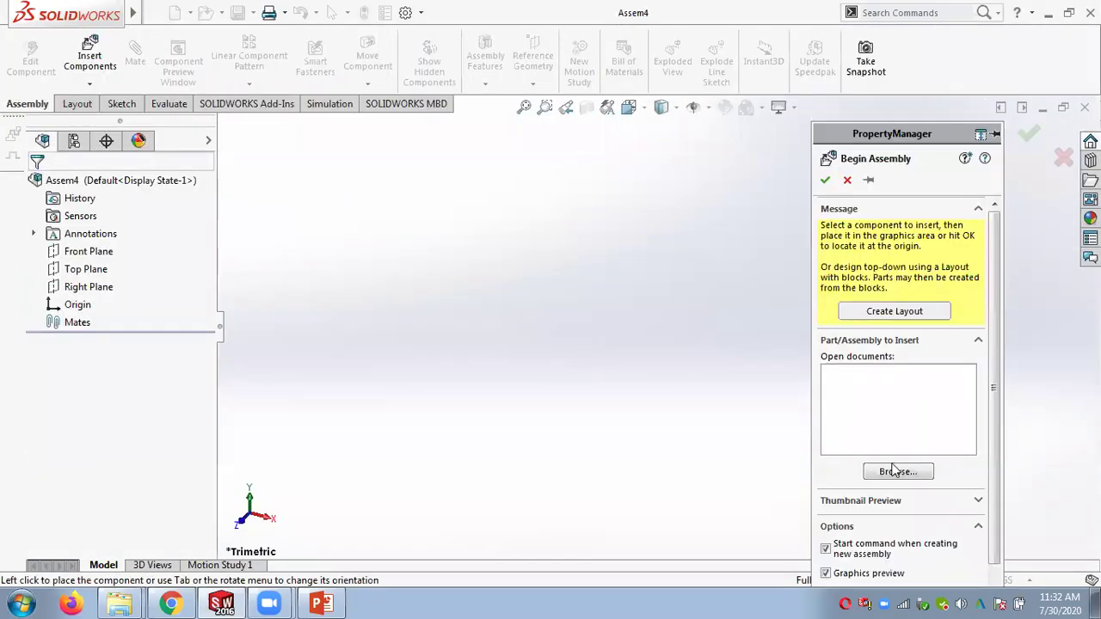
Step: Browse to the vice-body part and place it as Assem4's first component
left_click(893, 469)
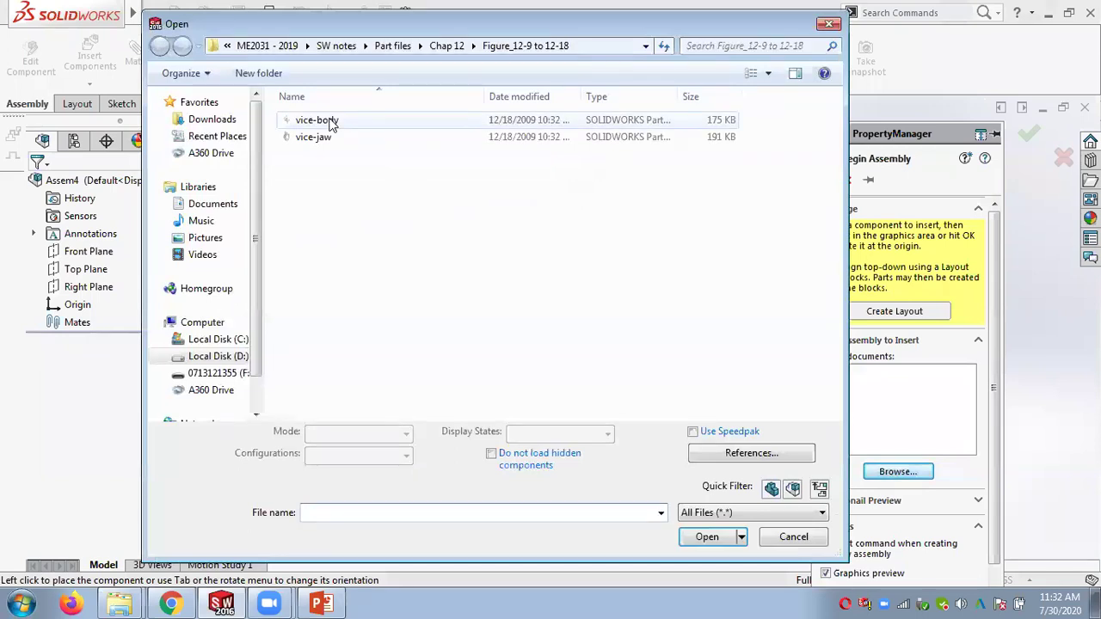
double_click(330, 121)
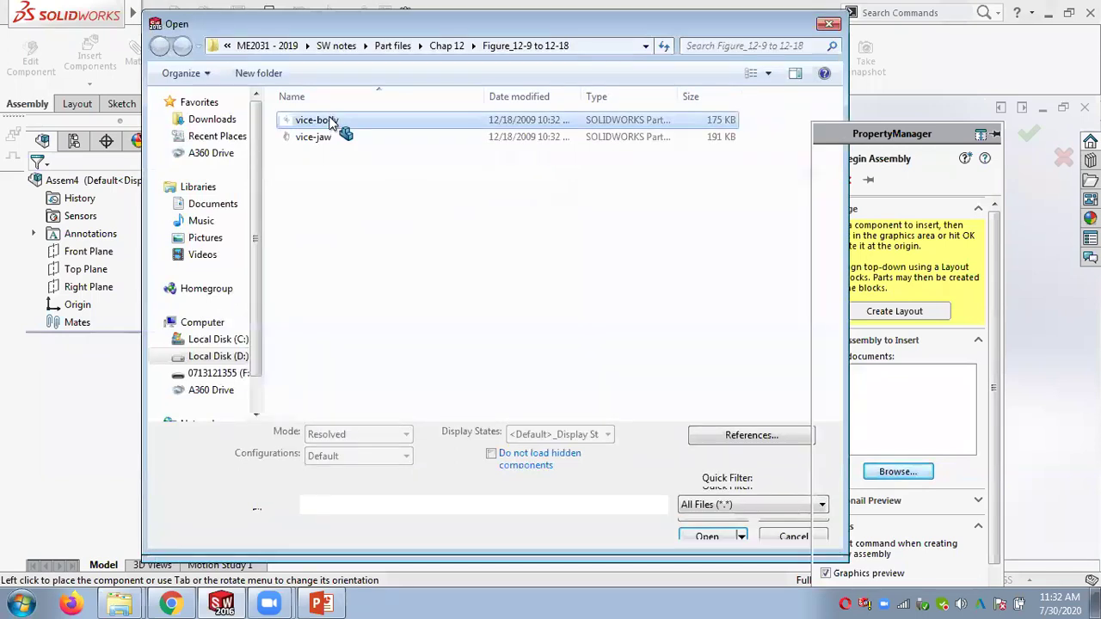
left_click(594, 317)
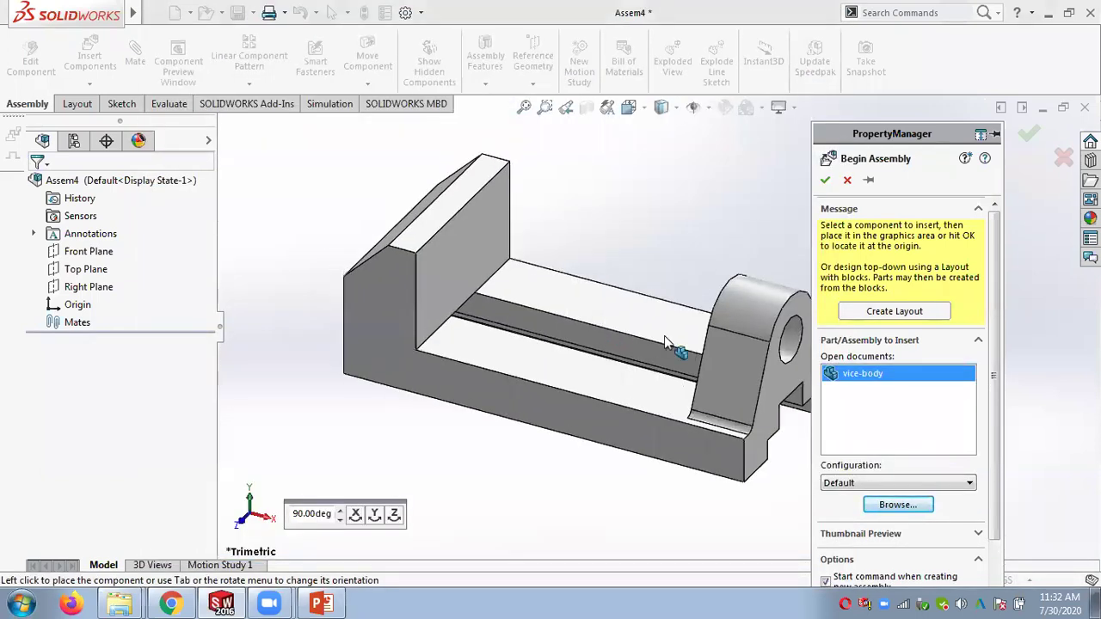
left_click(826, 181)
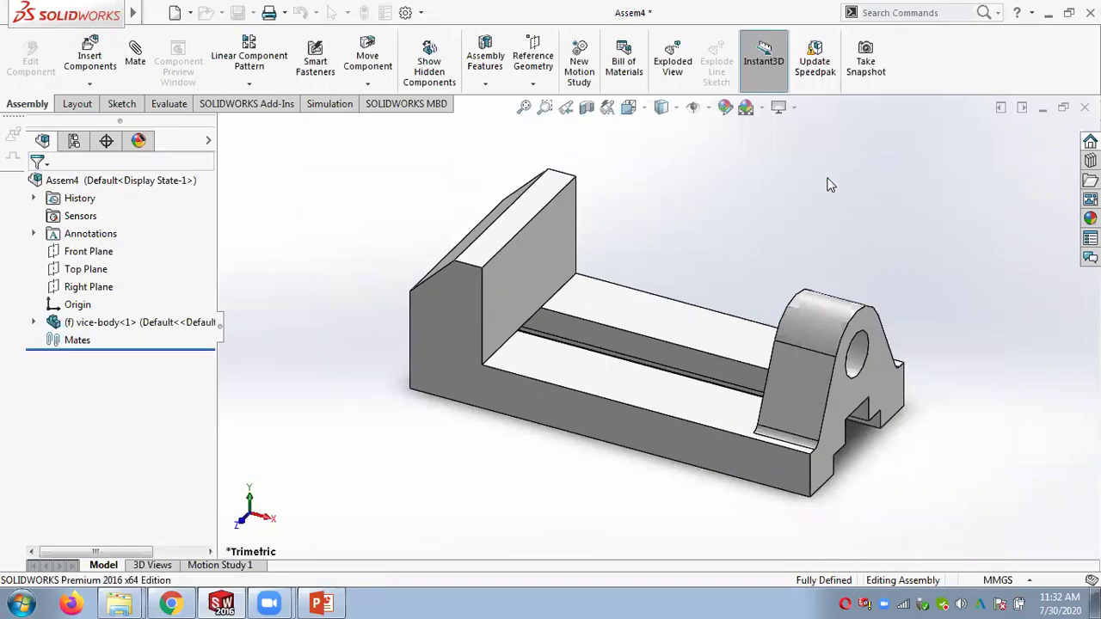
scroll(864, 396, "down", 2)
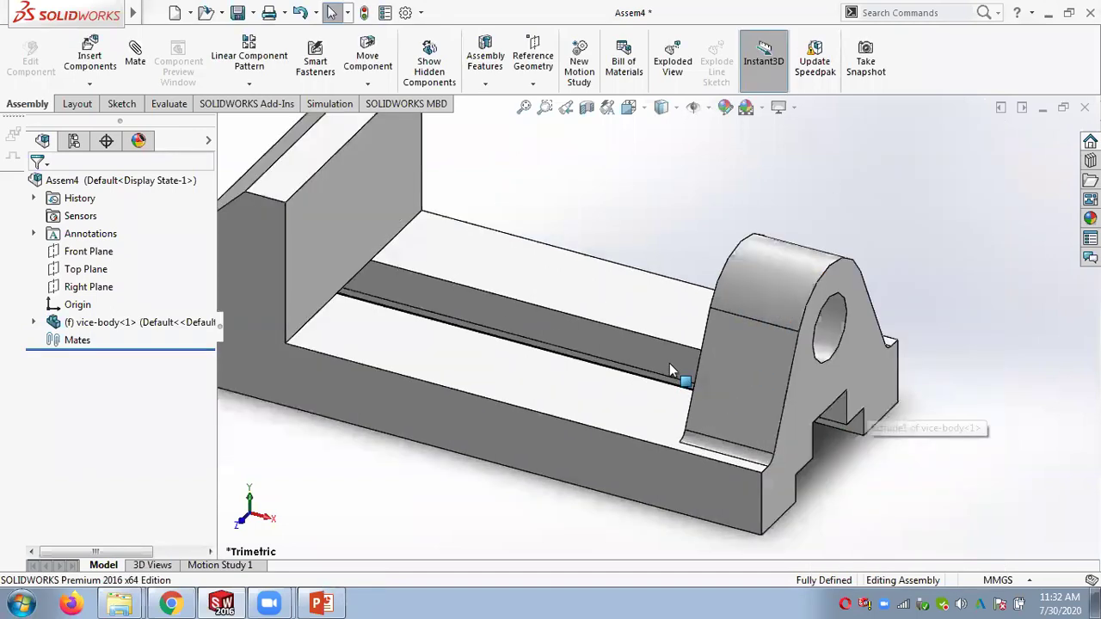
scroll(669, 363, "up", 2)
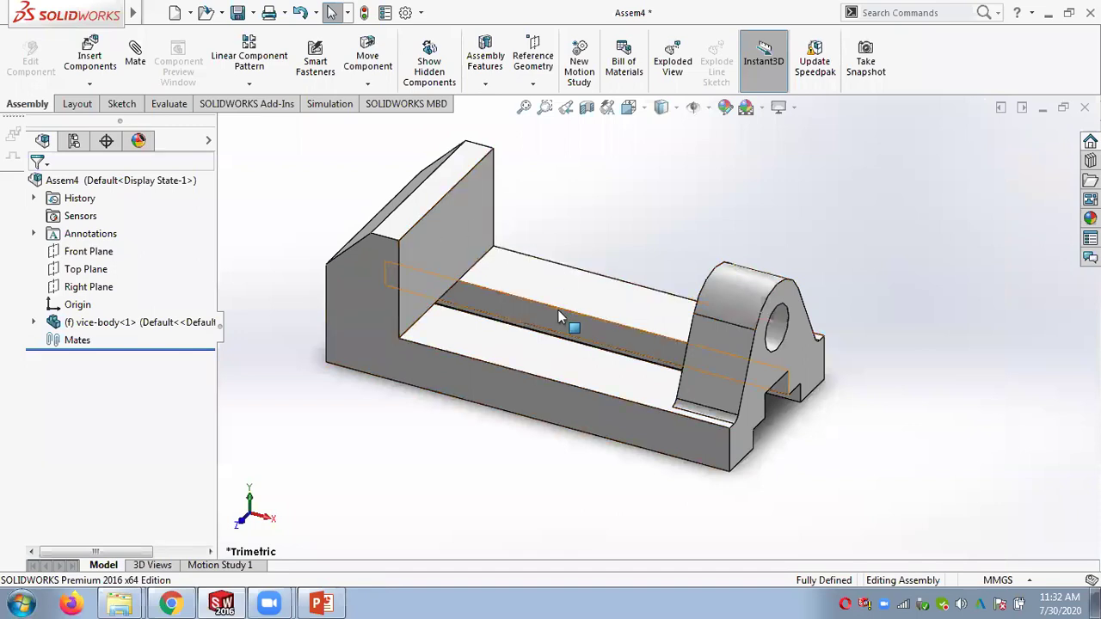
left_click(87, 251)
left_click(85, 289)
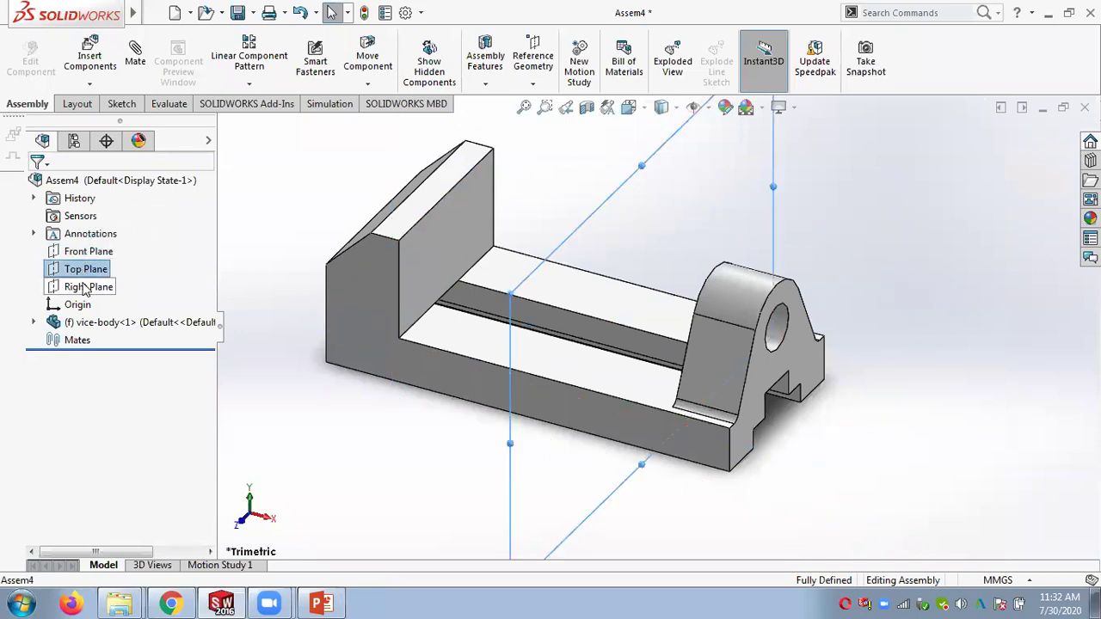
left_click(306, 406)
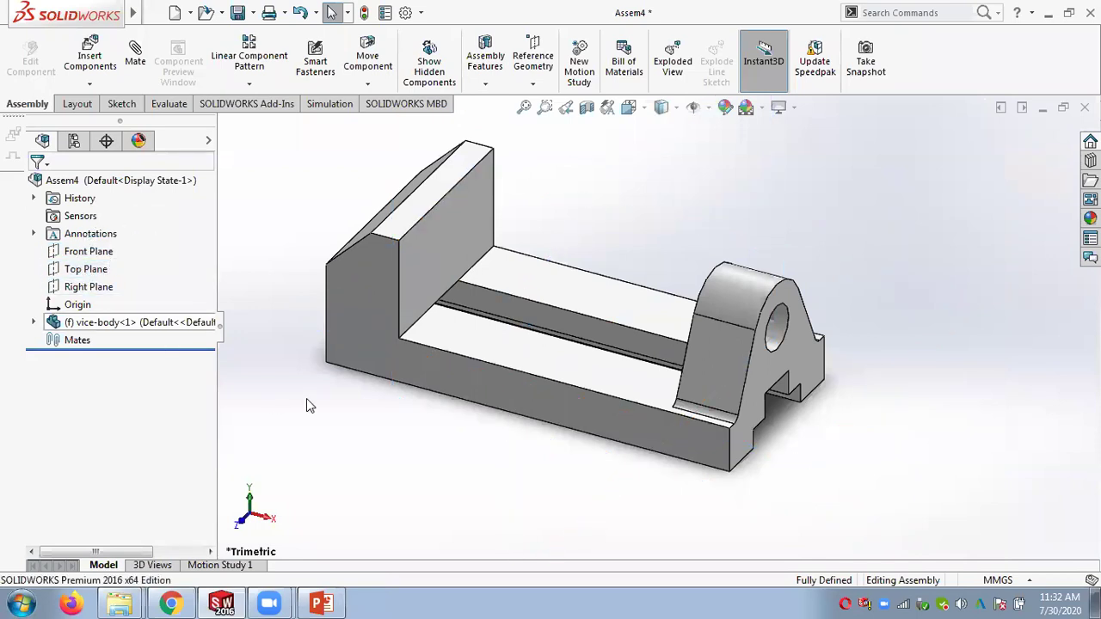
left_click(82, 251)
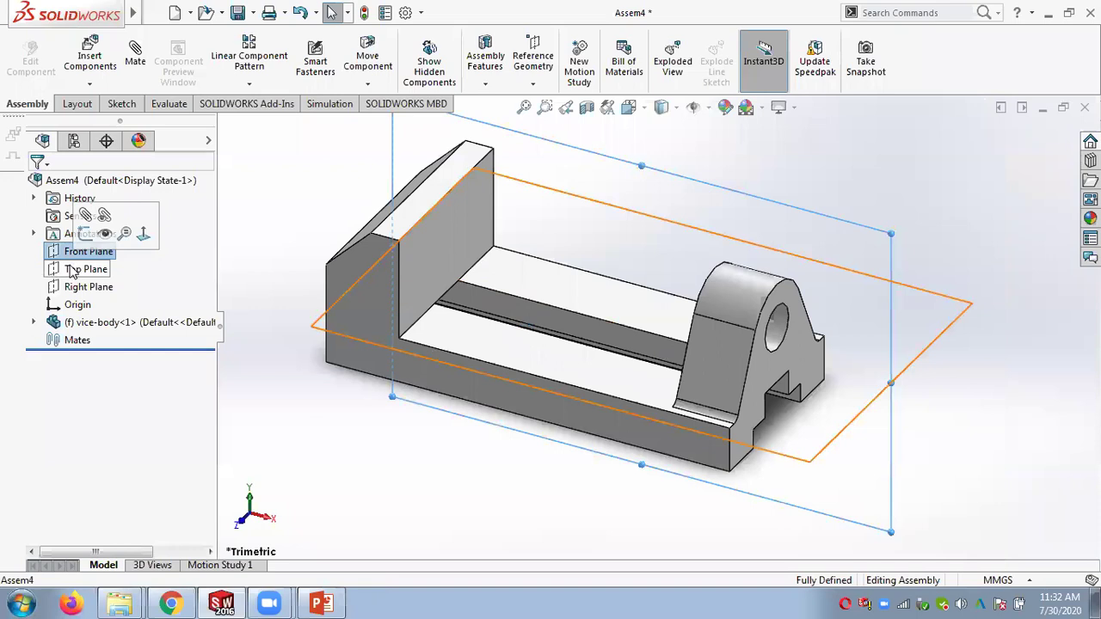
left_click(69, 289, "shift")
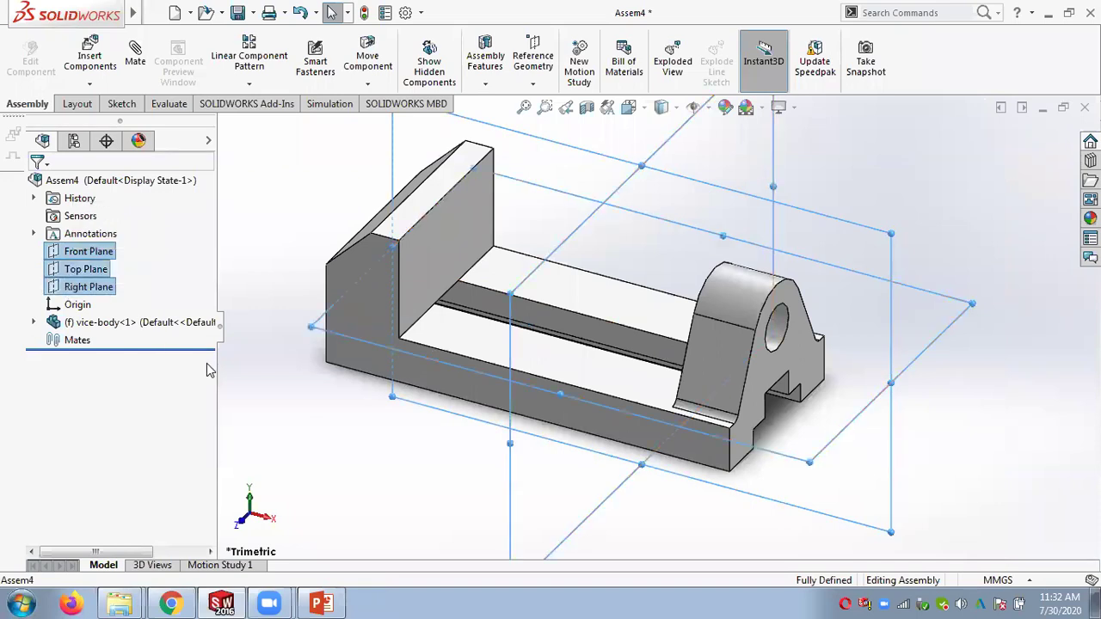
right_click(96, 293)
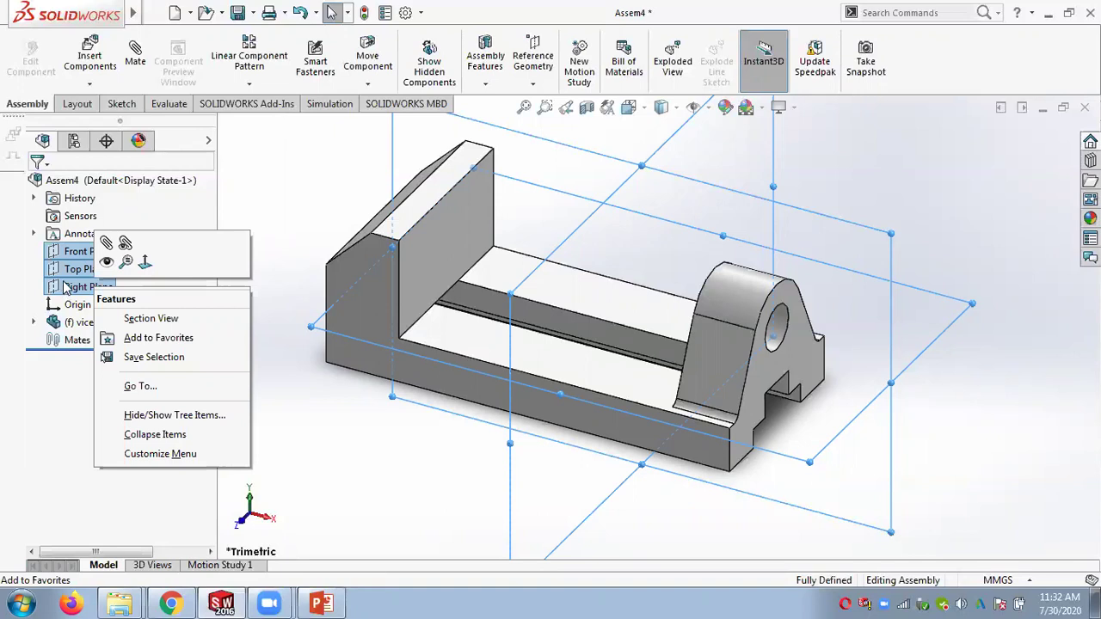
left_click(301, 234)
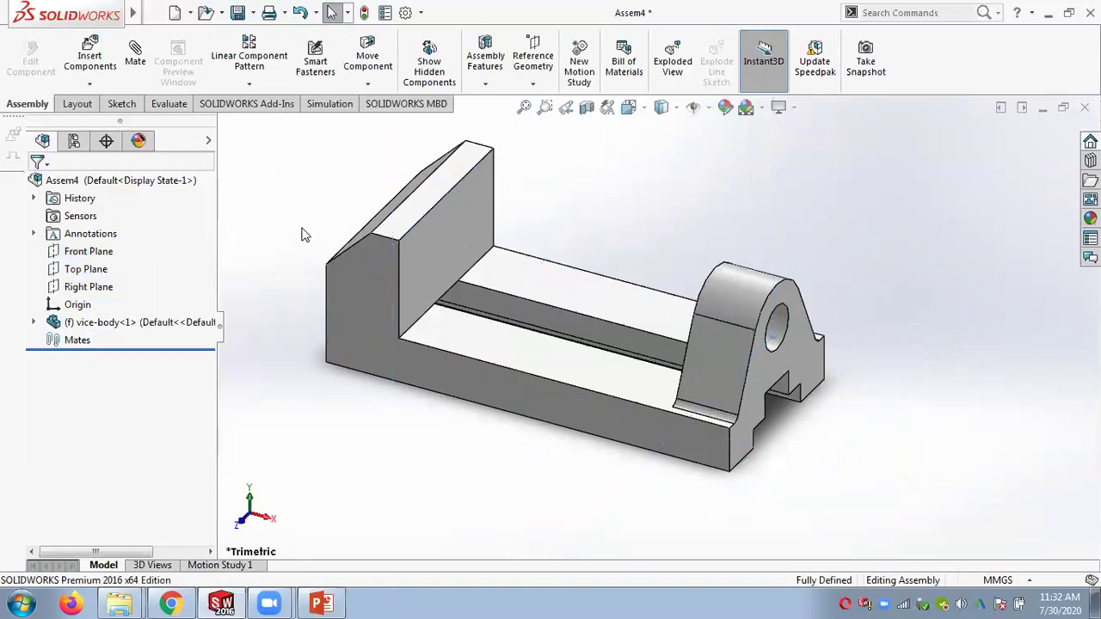
Step: Switch vice-body to Float, back to Fix, then to Float again
left_click(86, 323)
right_click(86, 322)
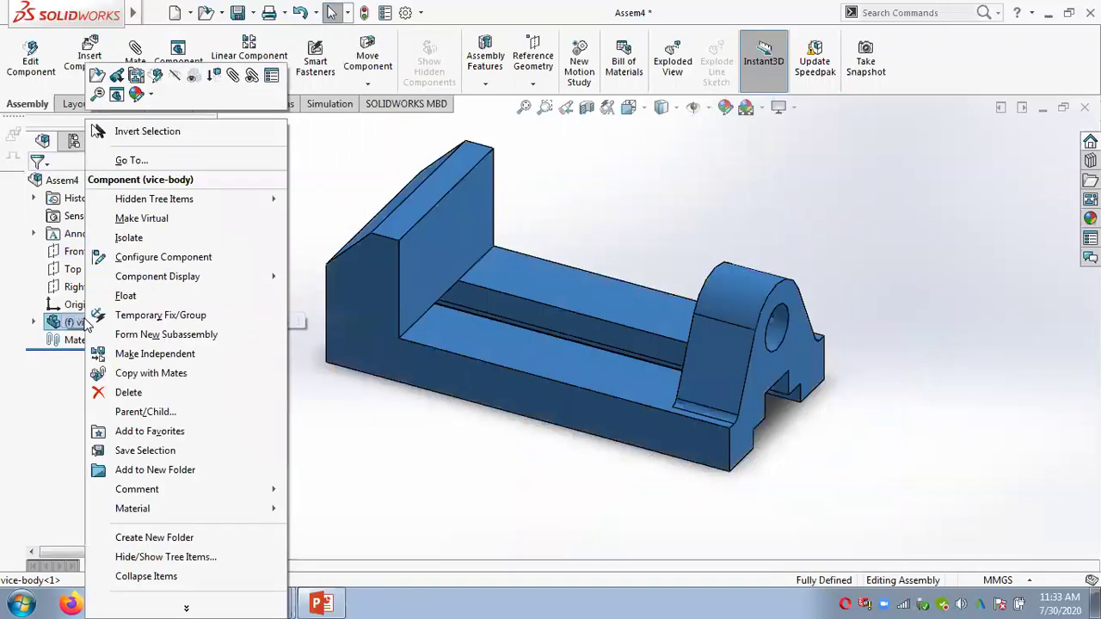
left_click(126, 296)
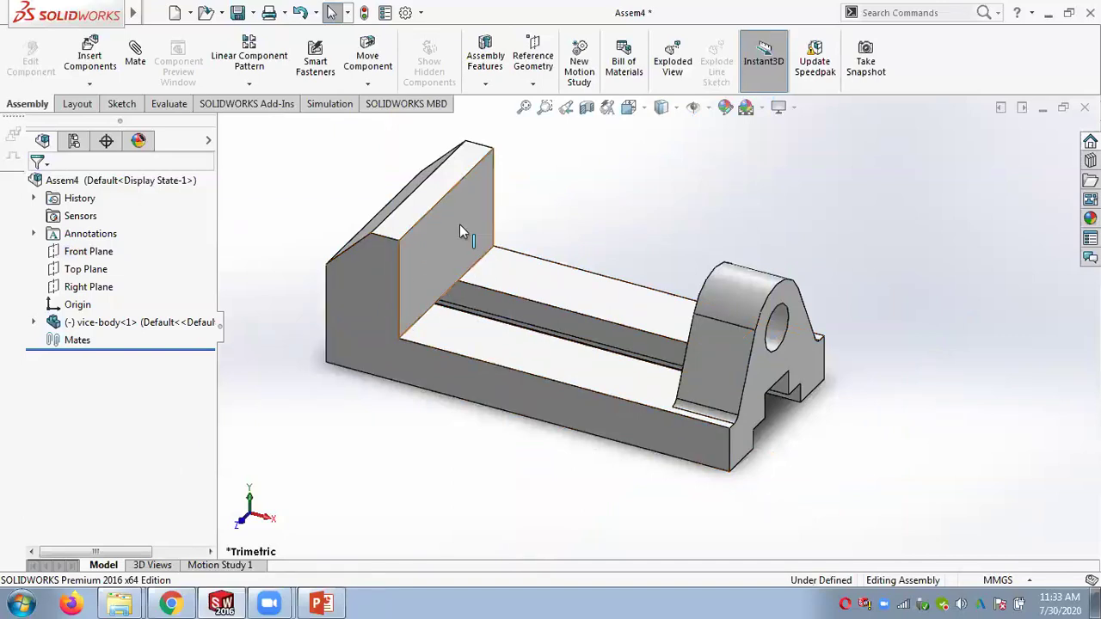
left_click(90, 327)
right_click(84, 329)
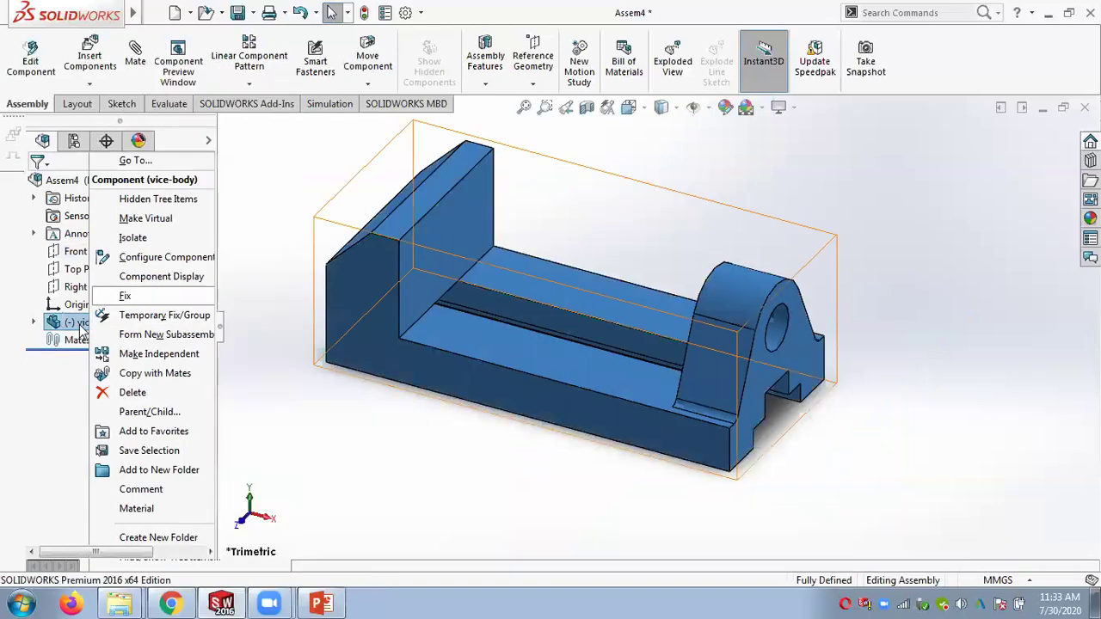
left_click(125, 296)
left_click(82, 323)
right_click(86, 324)
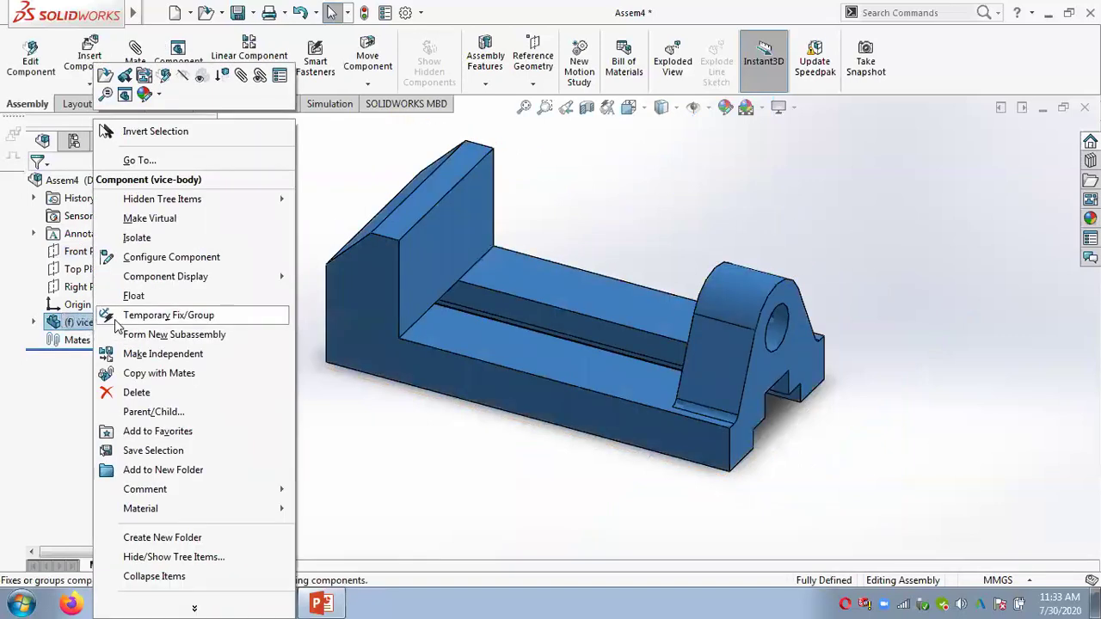
left_click(136, 296)
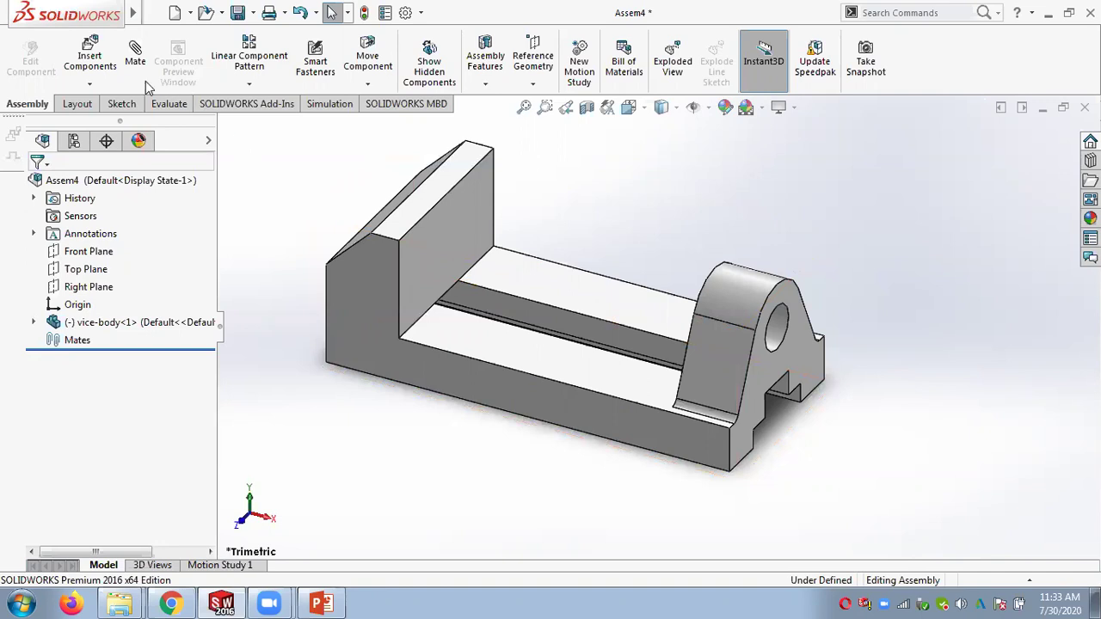
Step: Mate the assembly's Front Plane coincident with vice-body's Front plane
left_click(136, 58)
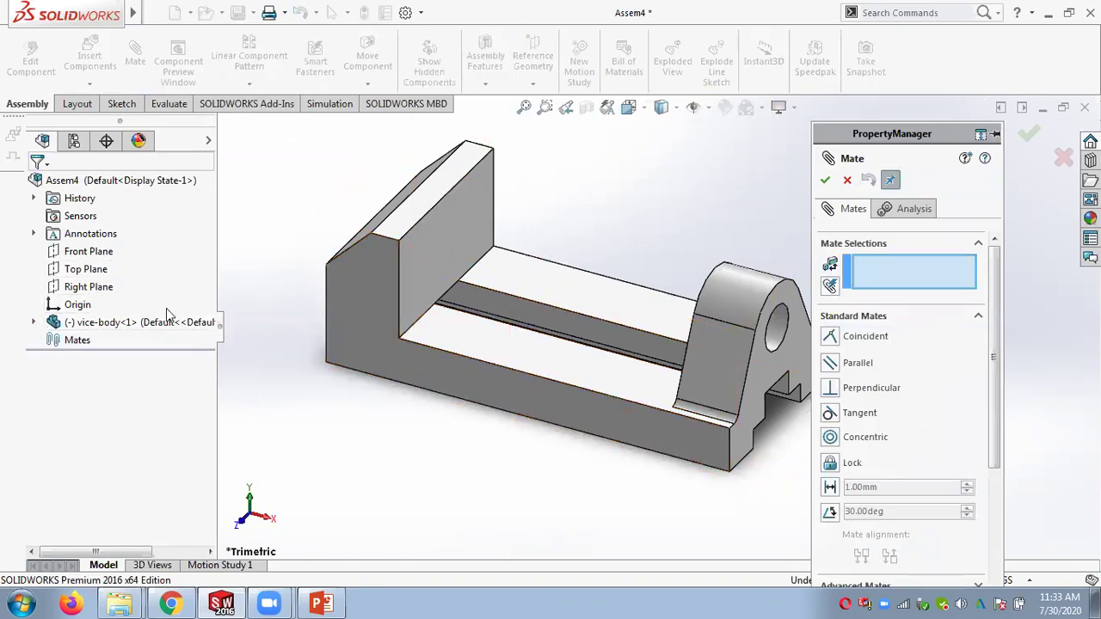
left_click(86, 252)
mouse_move(426, 379)
middle_mouse_down()
mouse_move(464, 364)
mouse_move(394, 360)
mouse_move(418, 362)
middle_mouse_up()
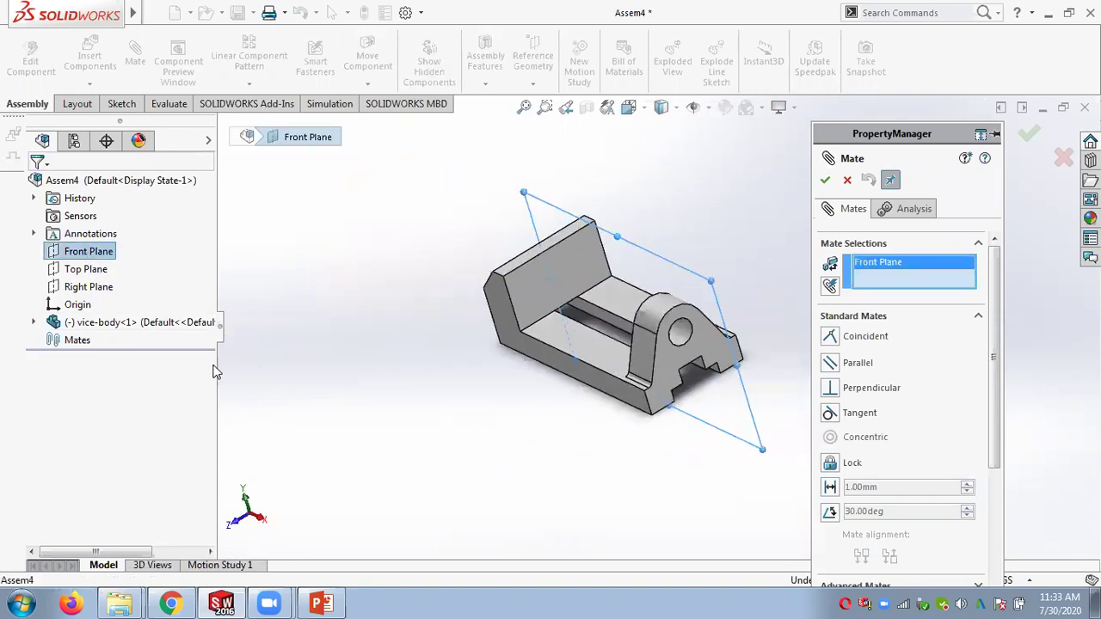
left_click(33, 323)
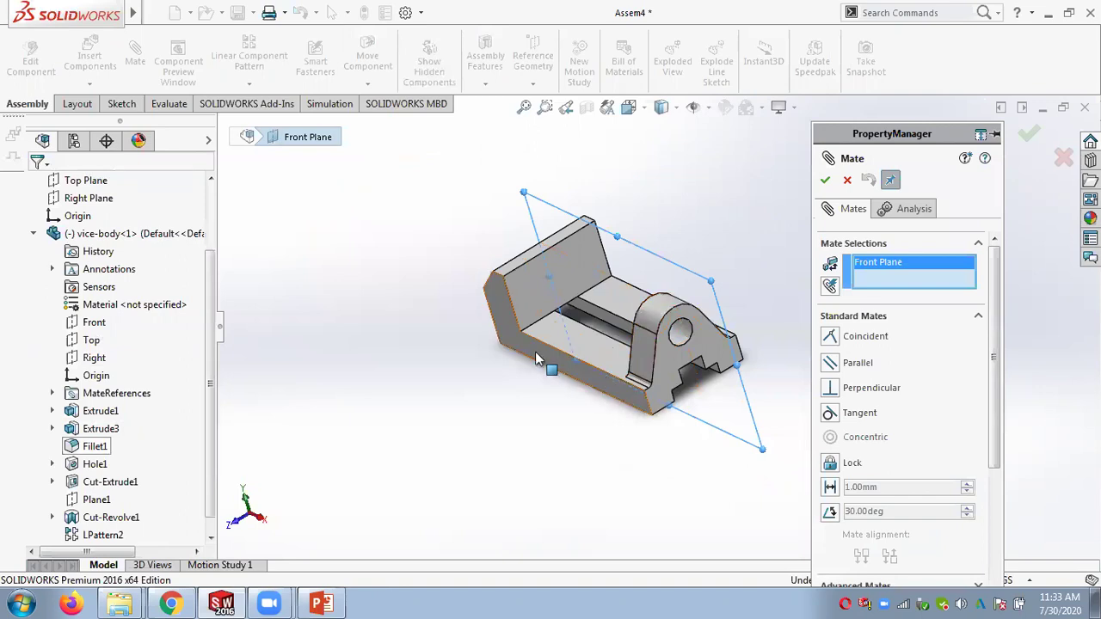
left_click(96, 323)
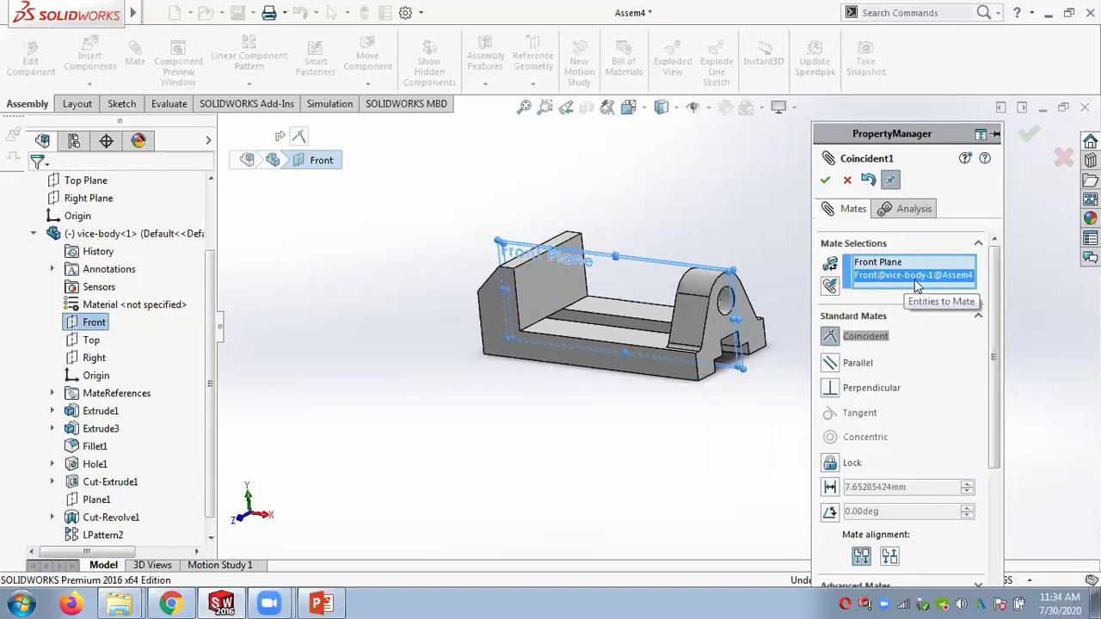
left_click(825, 180)
Step: Mate the assembly's Top Plane coincident with vice-body's Top plane
right_click_drag(679, 283, 628, 295)
middle_click_drag(628, 295, 613, 298)
left_click_drag(209, 311, 211, 236)
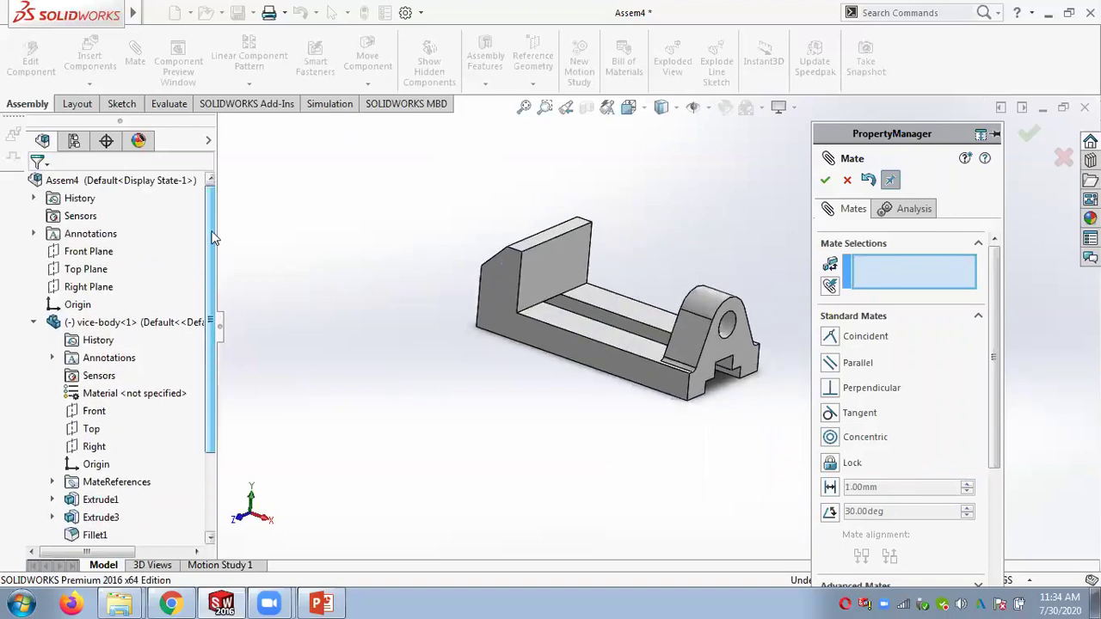
left_click(93, 270)
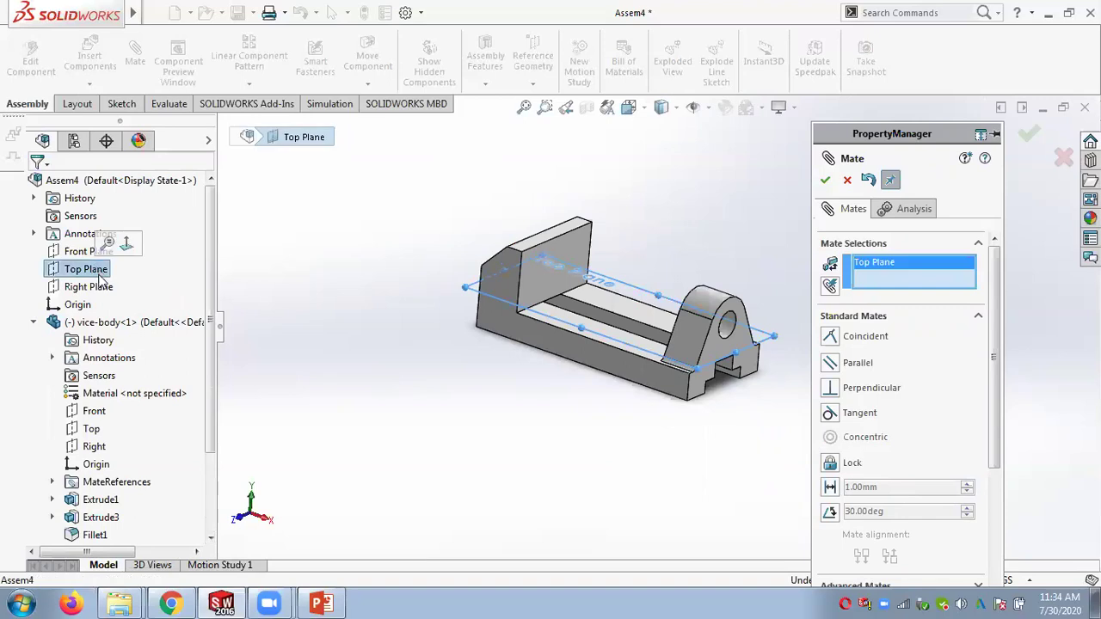
left_click(93, 429)
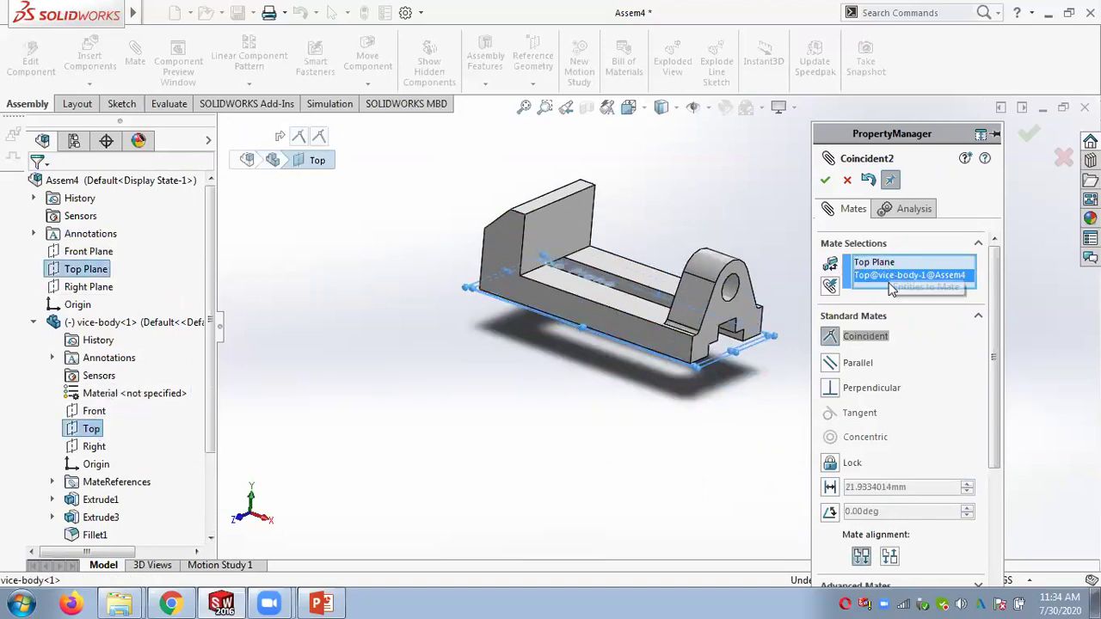
left_click(826, 181)
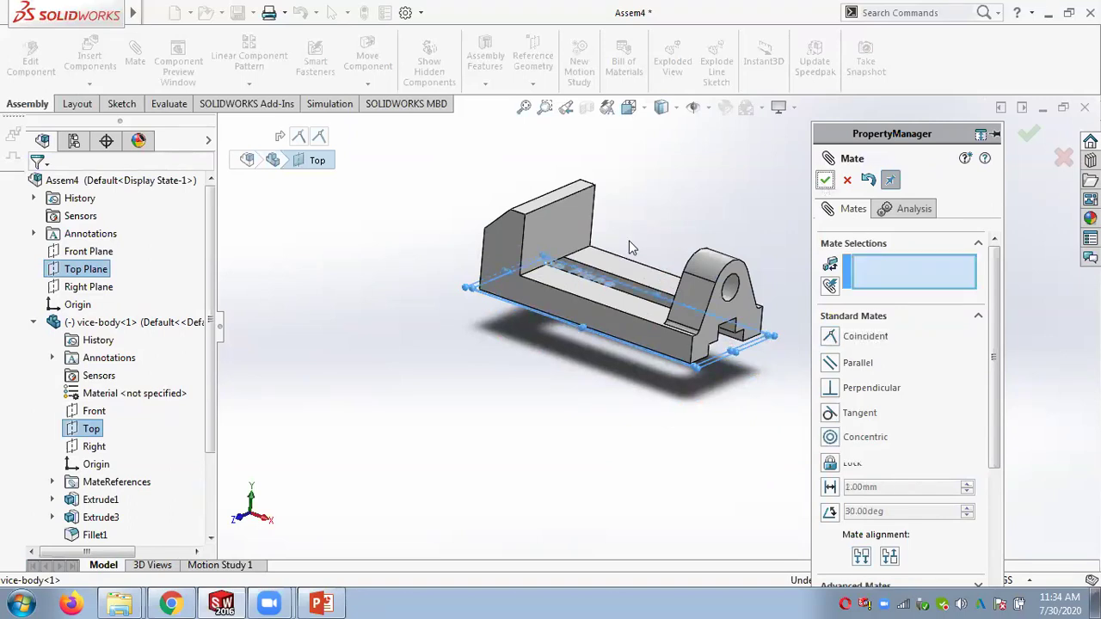
Step: Mate the assembly's Right Plane coincident with vice-body's Right plane and close the Mate panel
left_click(105, 289)
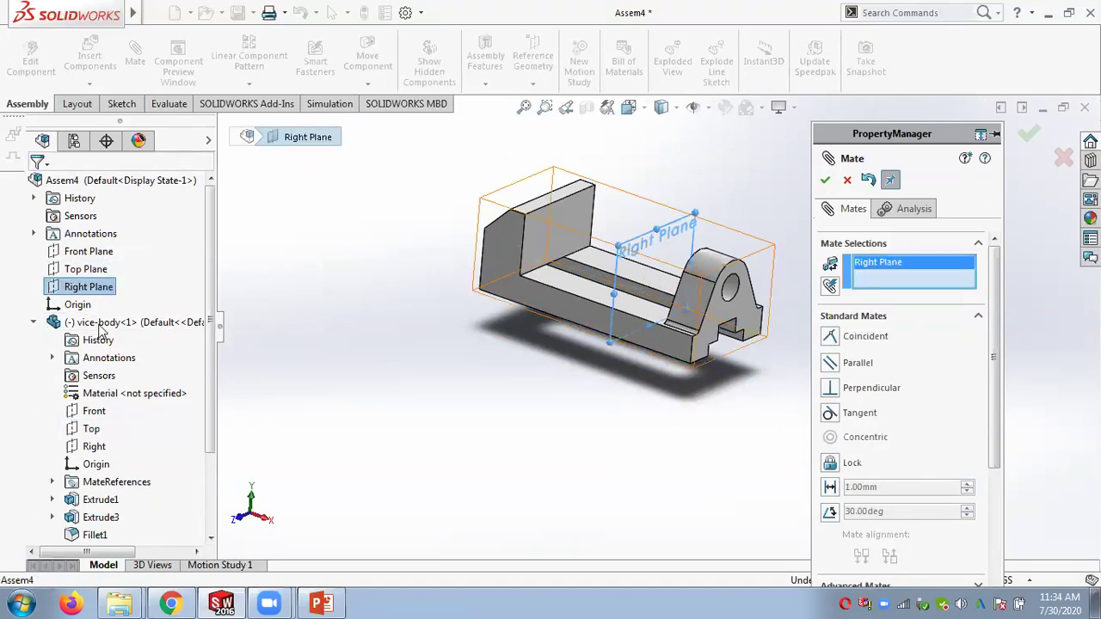
left_click(94, 448)
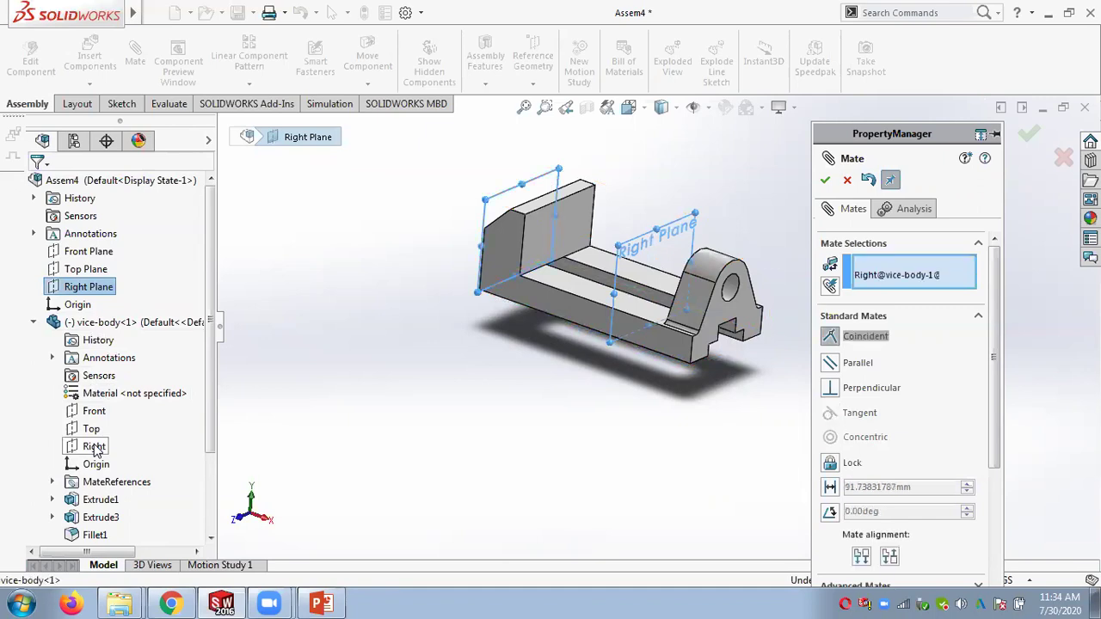
left_click(825, 181)
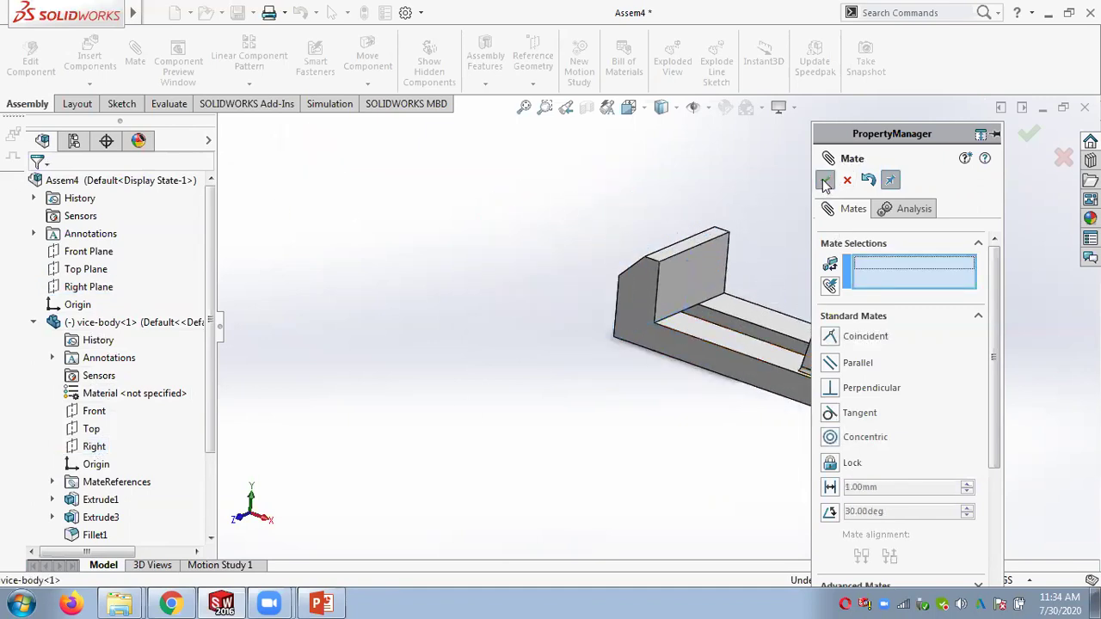
left_click(825, 181)
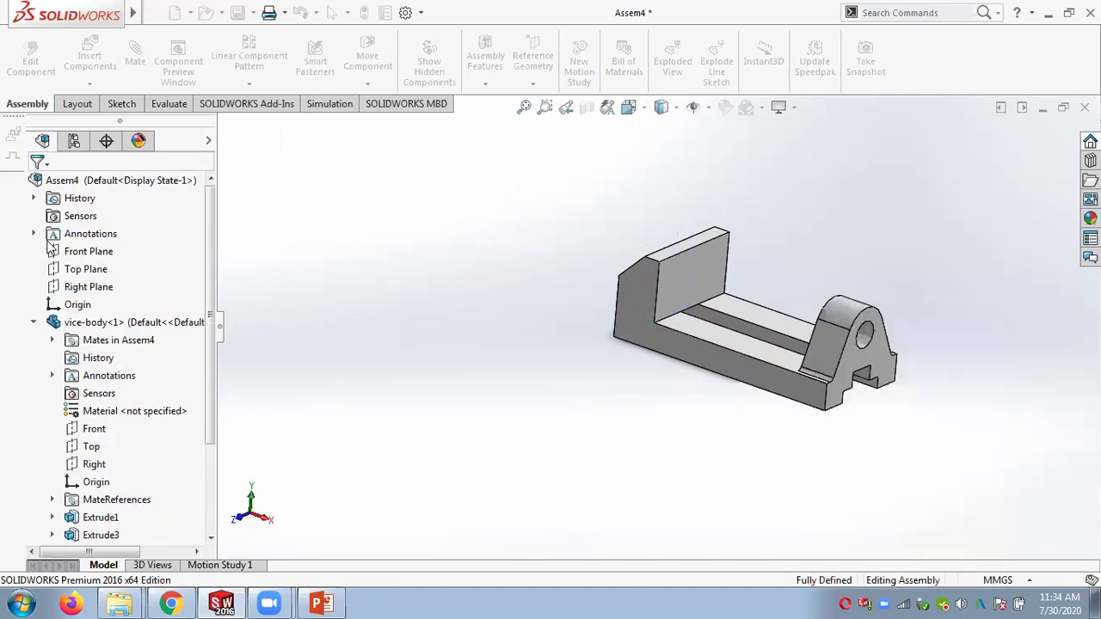
Step: Review the coincident mates and vice-body planes in the tree, then open the Insert Components dropdown
left_click(34, 341)
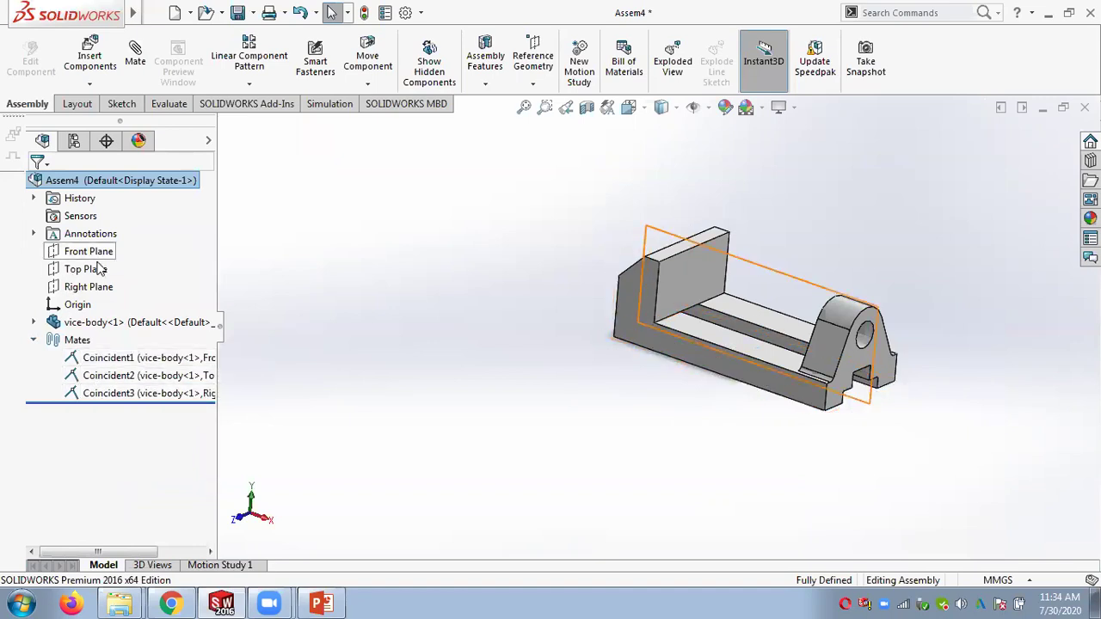
left_click(34, 323)
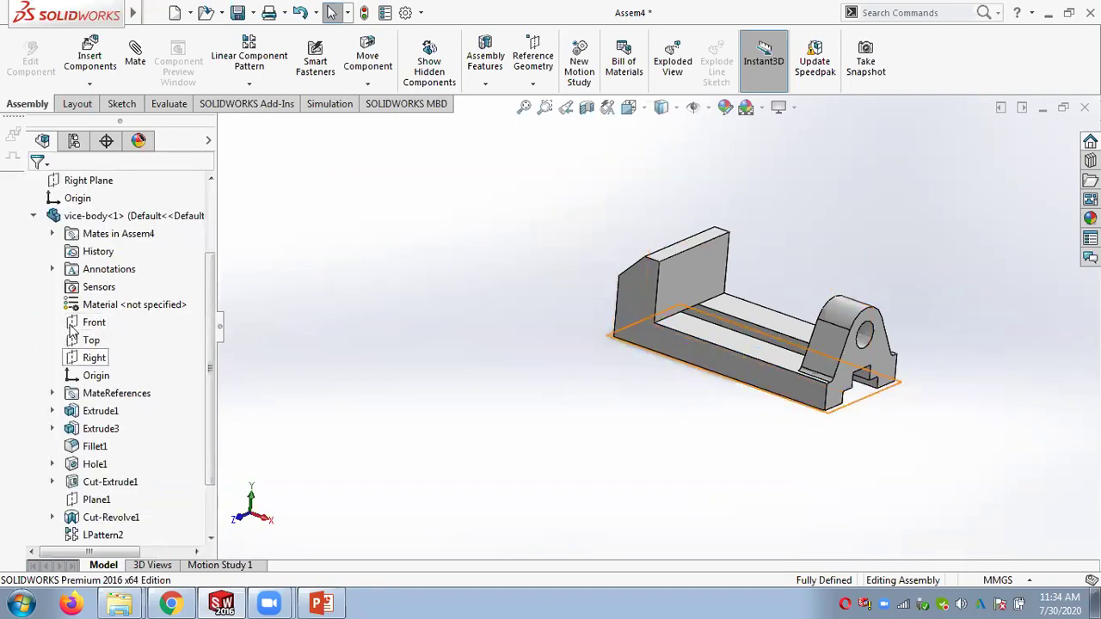
left_click(34, 216)
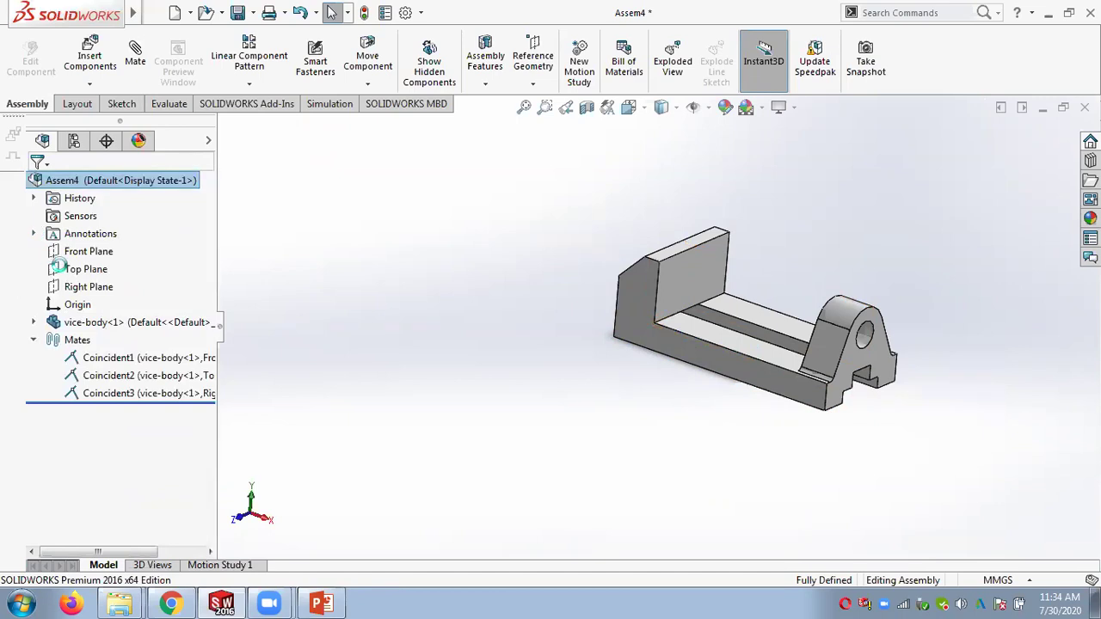
right_click(89, 278)
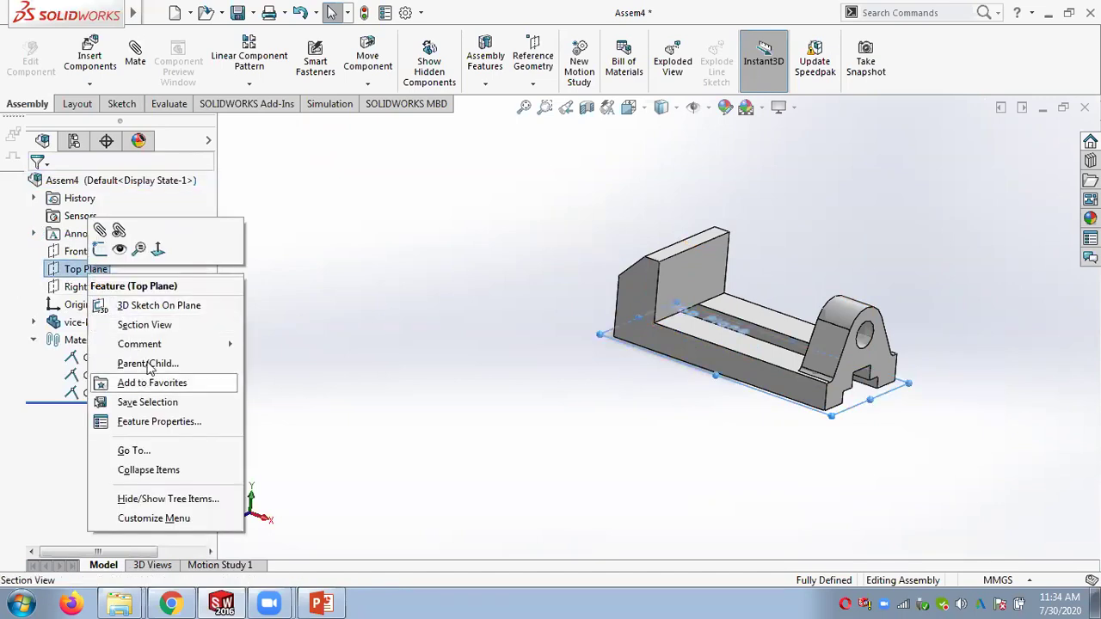
left_click(427, 367)
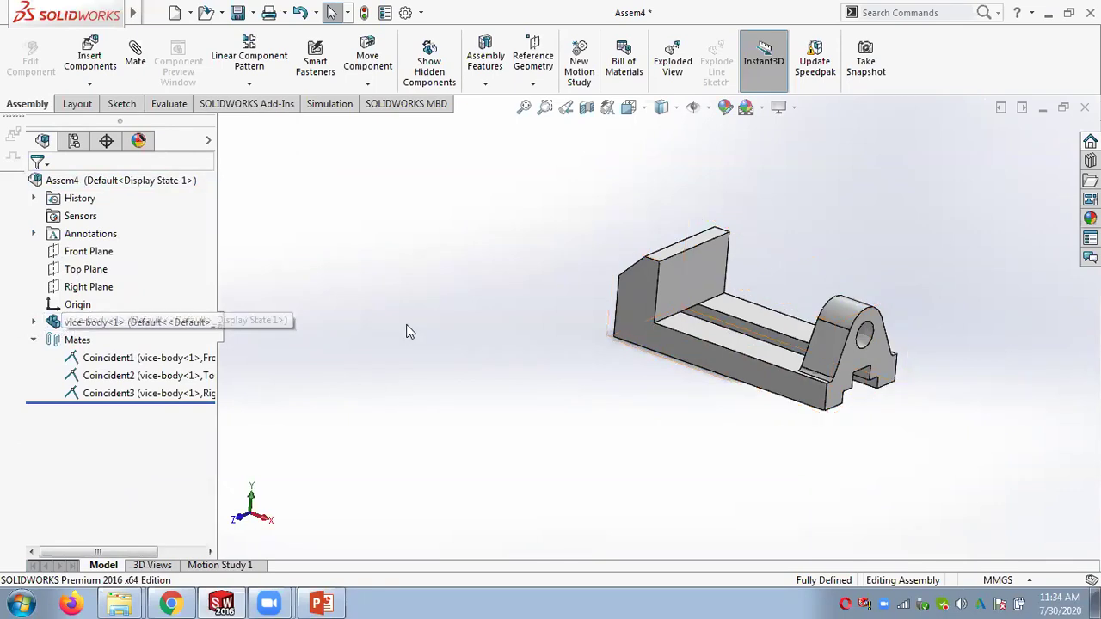
middle_click_drag(503, 319, 815, 313)
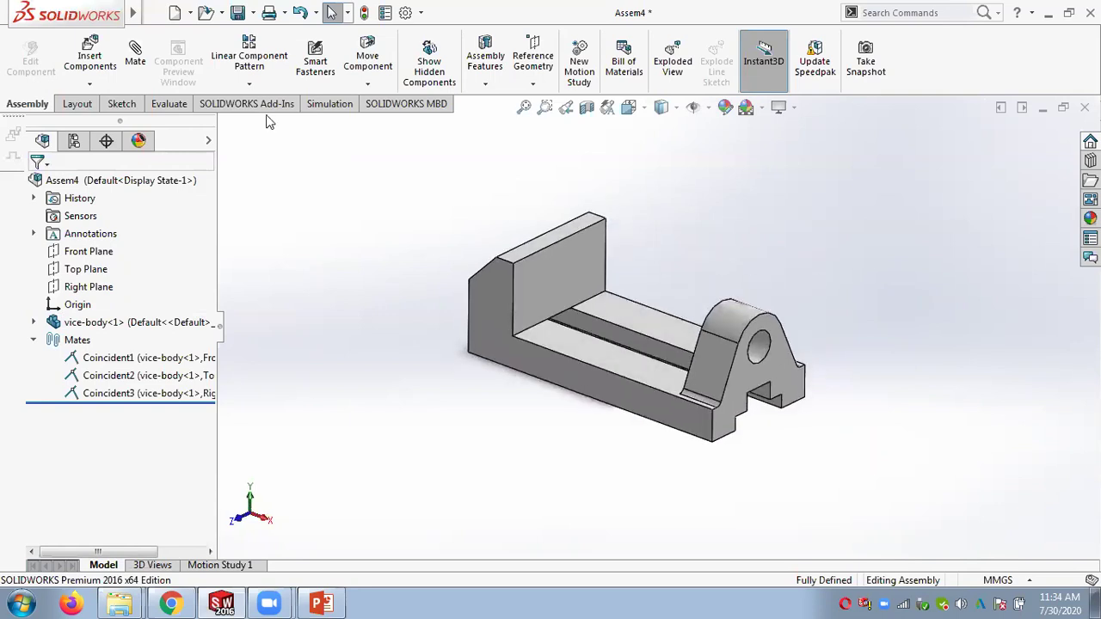
left_click(91, 84)
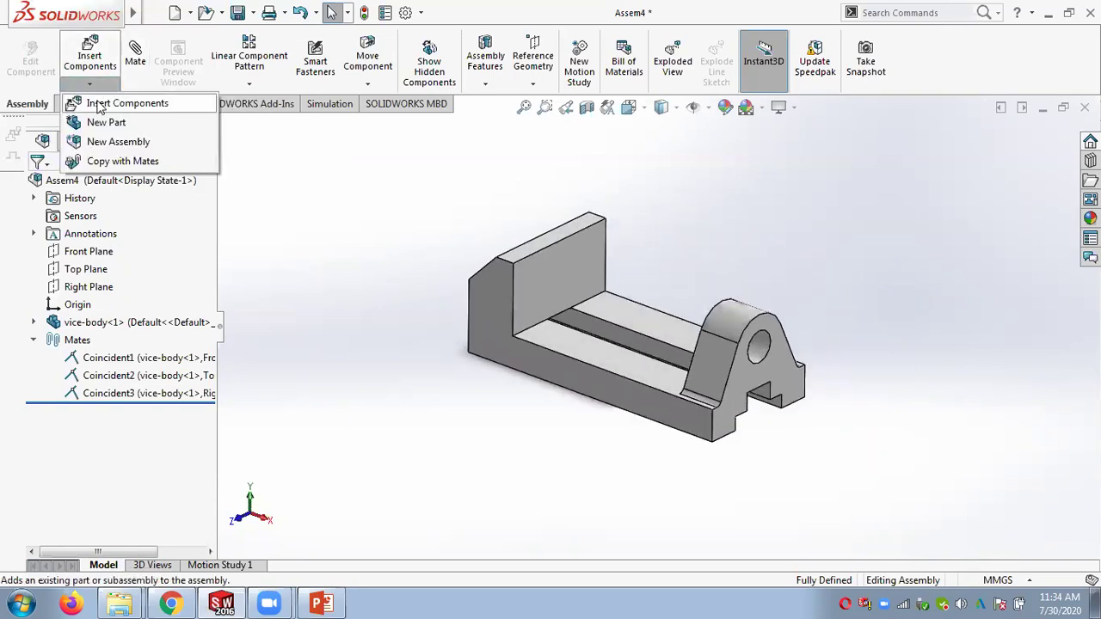
Step: Insert the vice-jaw part through Insert Components > Browse and place it in Assem4
left_click(100, 105)
left_click(895, 458)
left_click(306, 138)
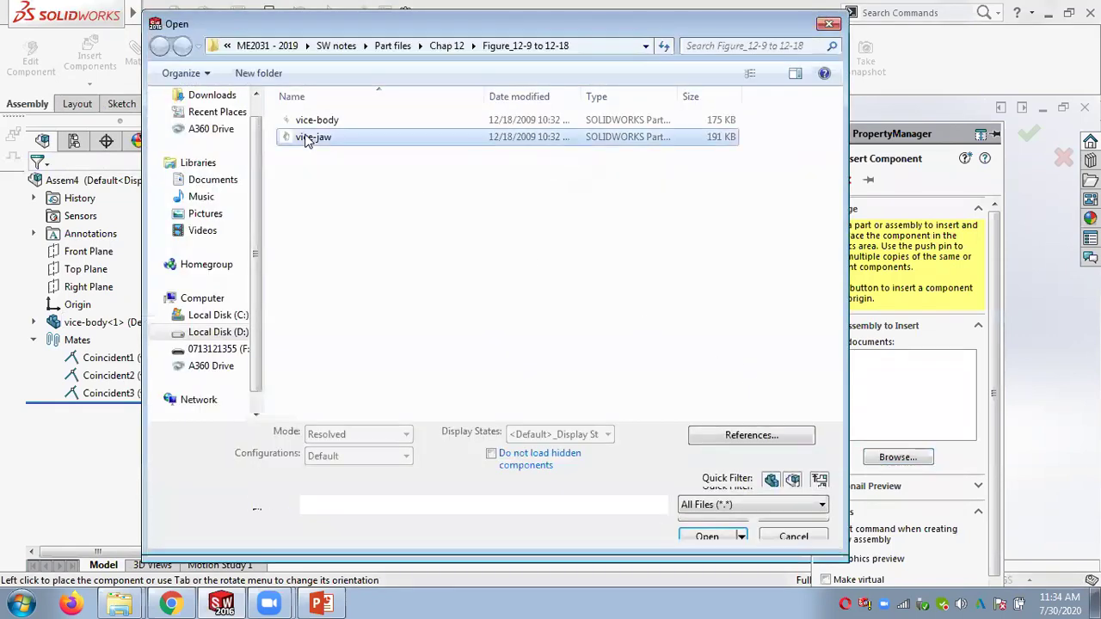
double_click(307, 140)
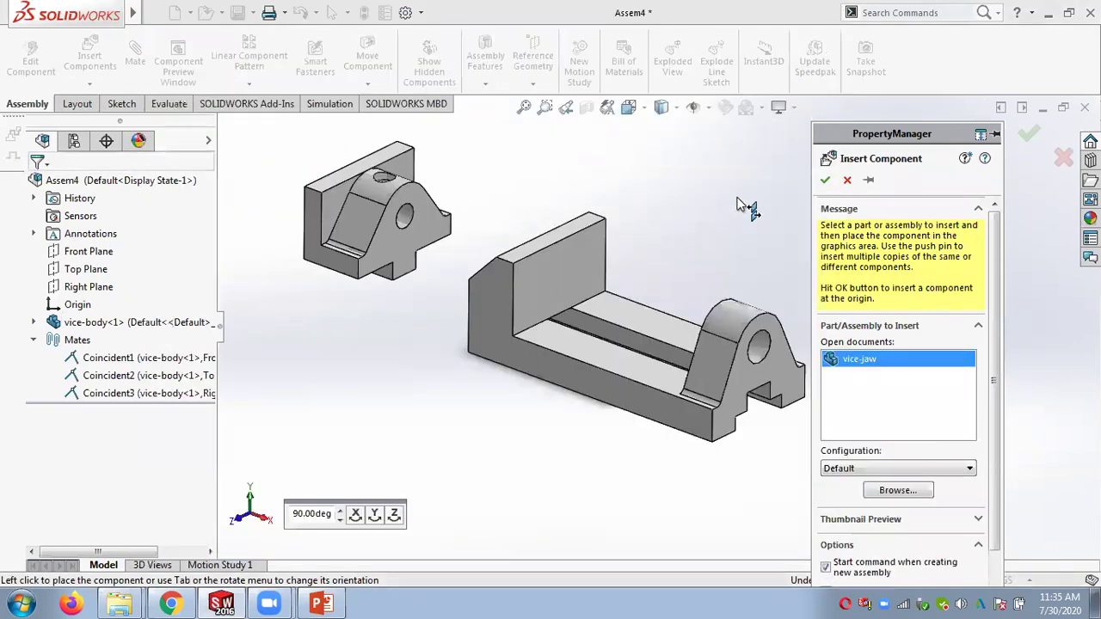
left_click(825, 181)
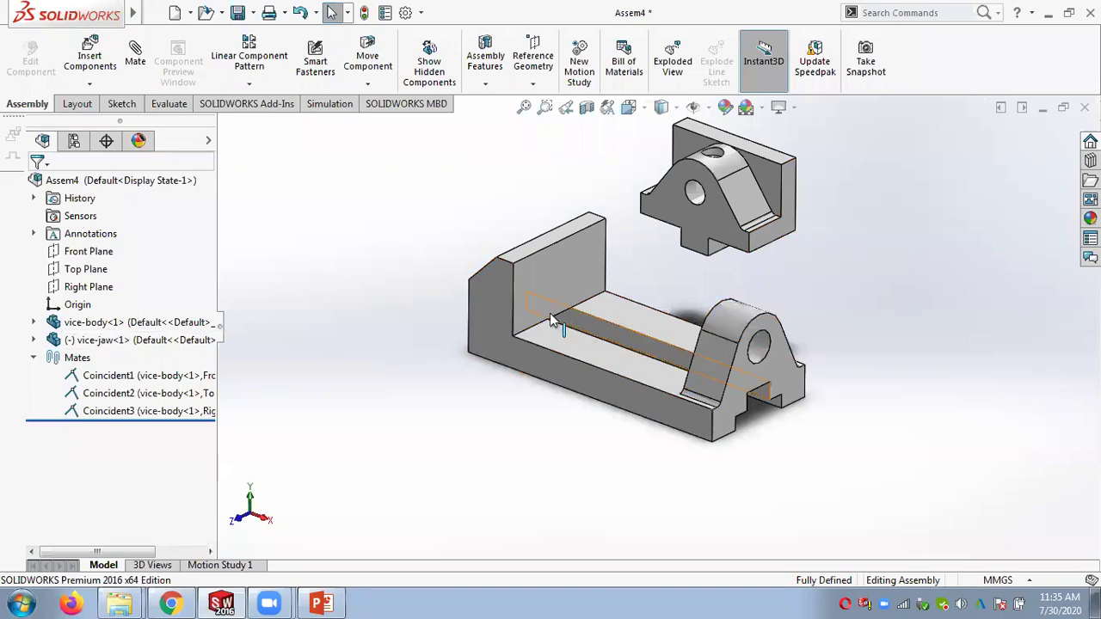
Step: Select Assem4's Front Plane and vice-jaw's Right plane and start a mate
middle_click_drag(801, 377, 806, 307)
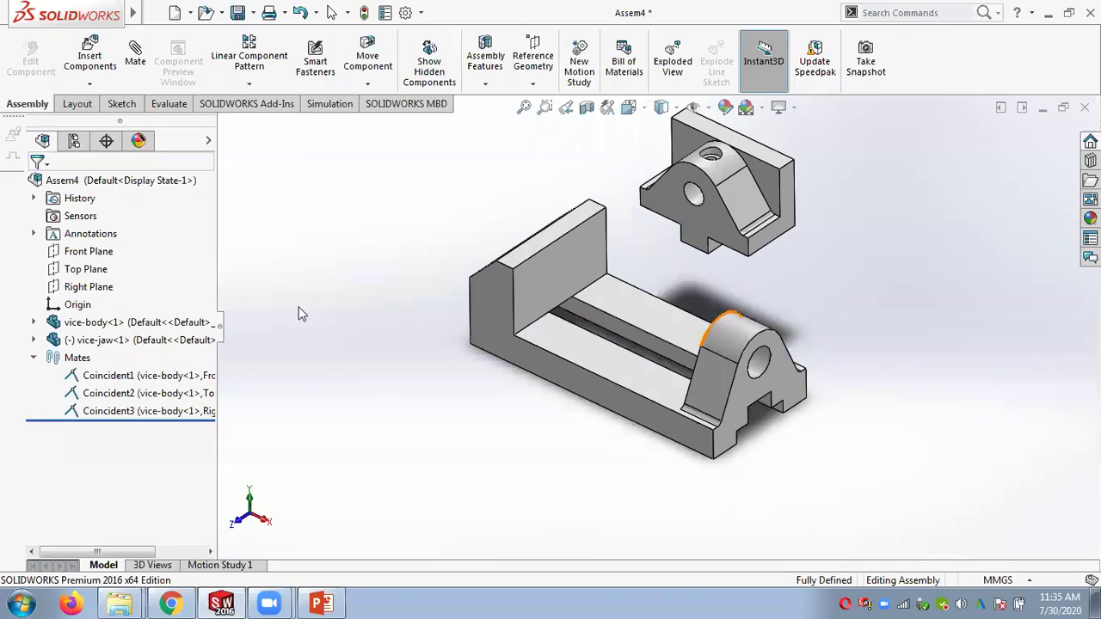
left_click(34, 340)
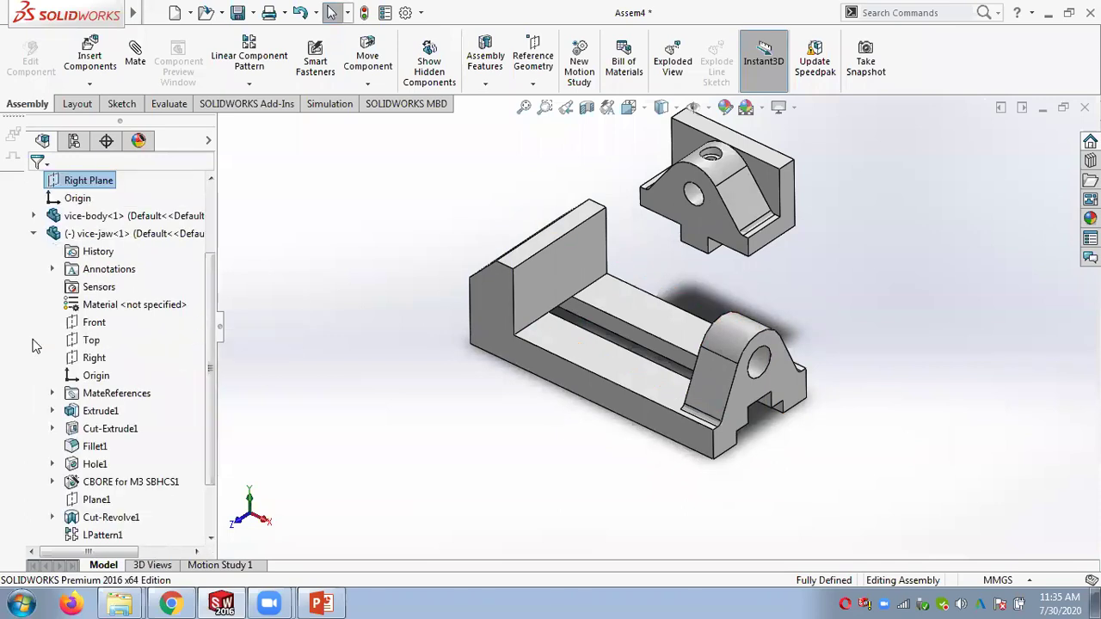
scroll(200, 336, "up", 3)
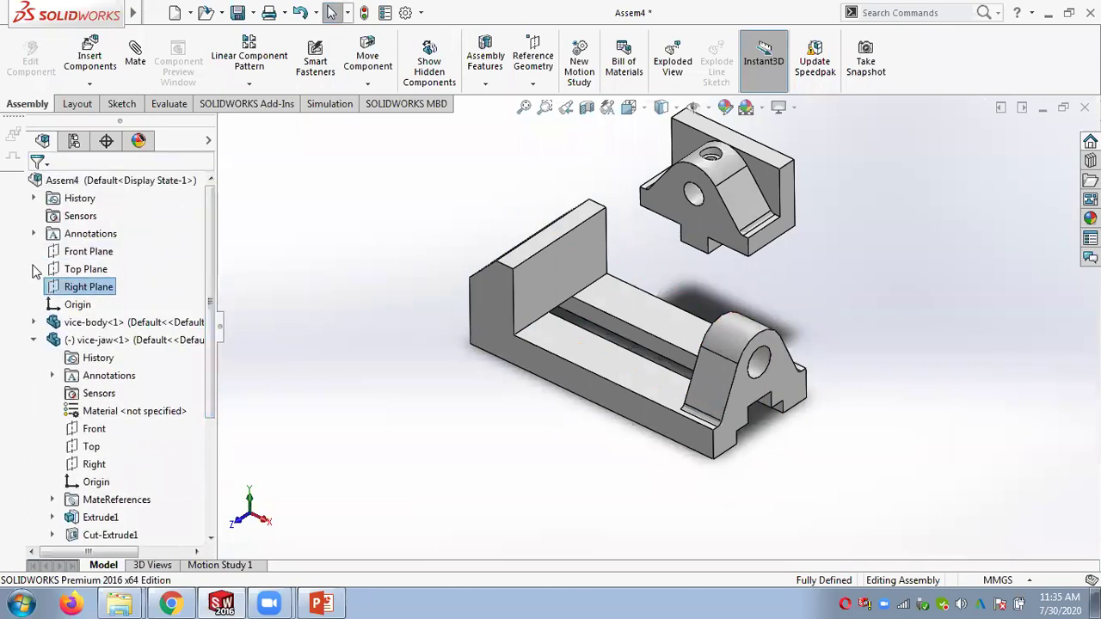
left_click(87, 251)
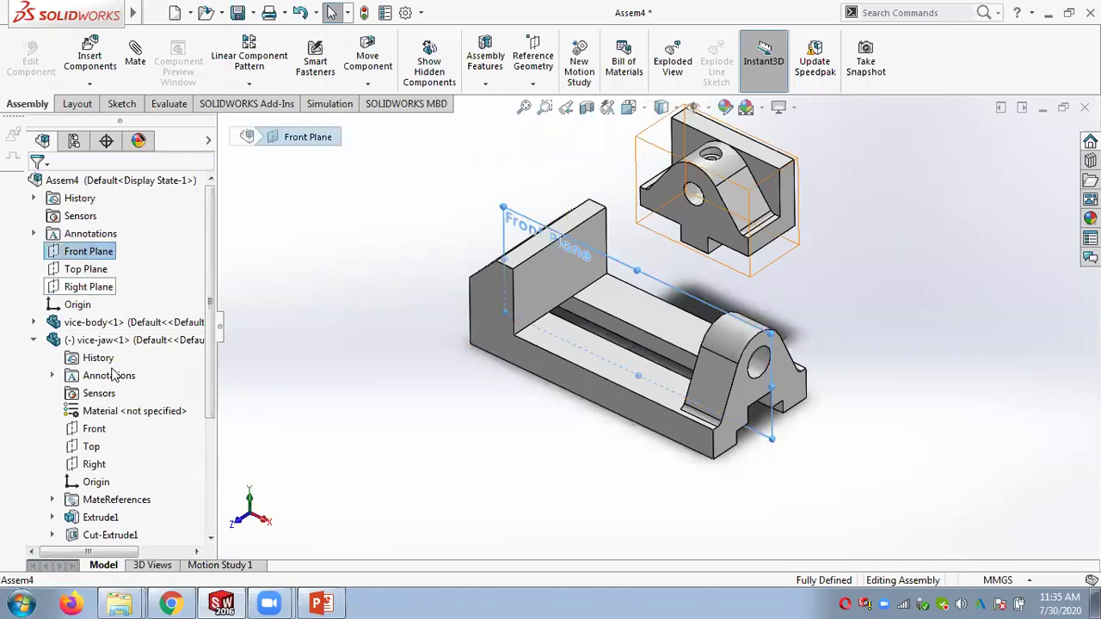
left_click(95, 465)
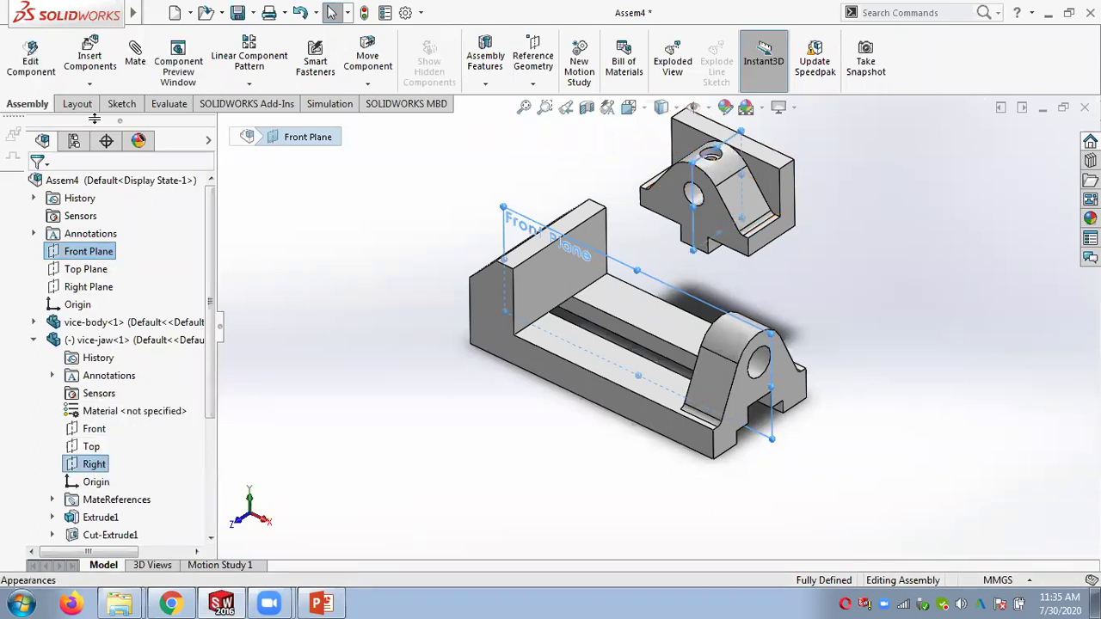
left_click(134, 62)
Step: Flip the mate alignment to the opposite side and accept Coincident4
middle_click_drag(506, 225, 563, 281)
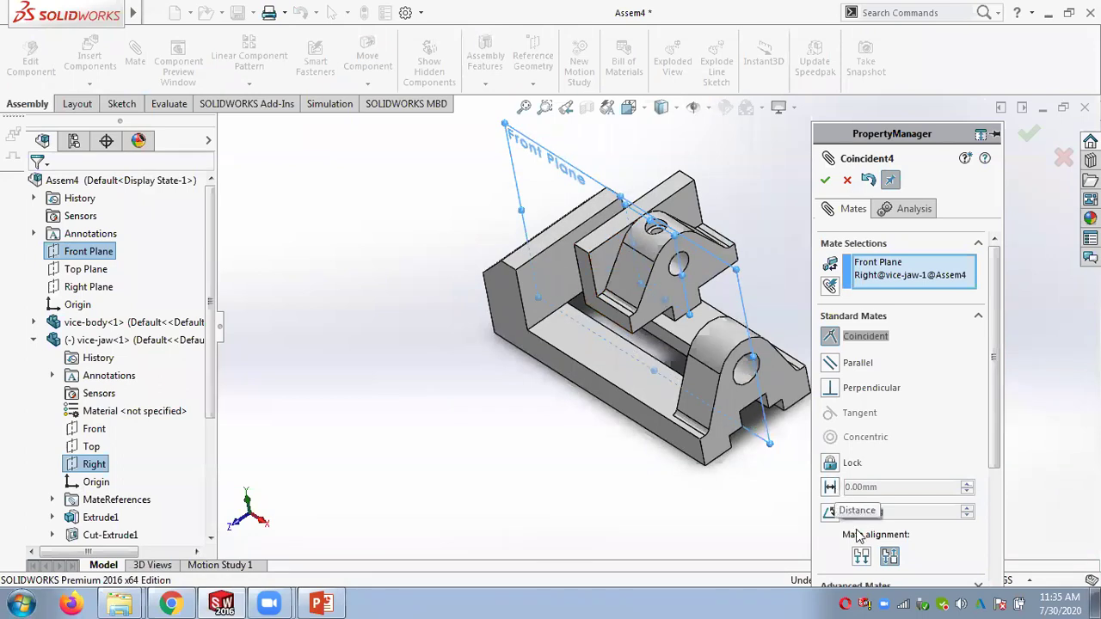
left_click(863, 558)
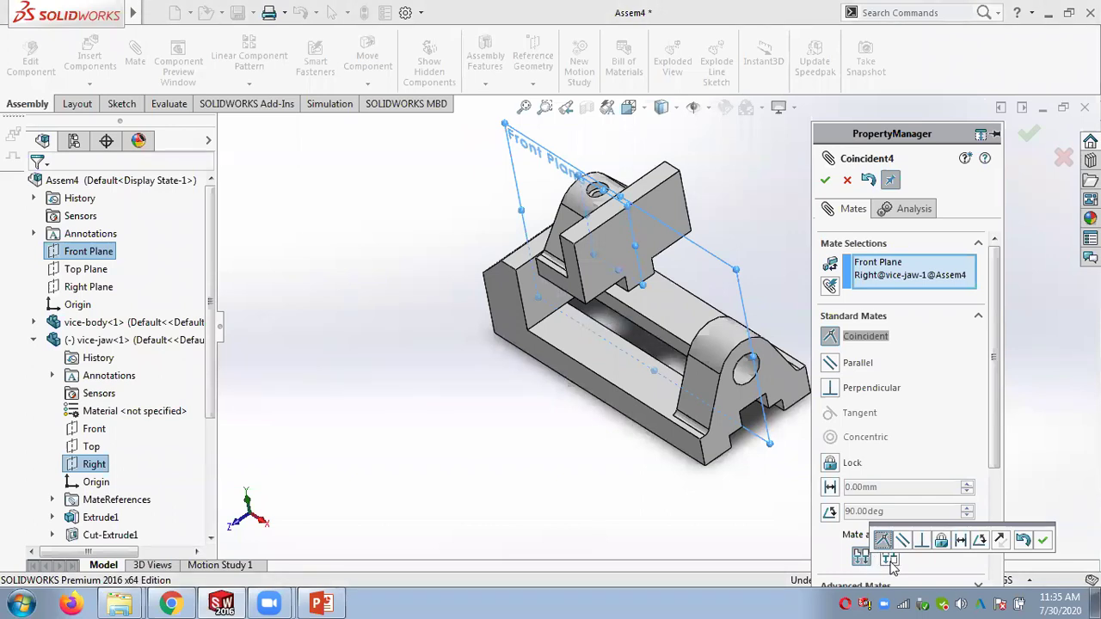
left_click(890, 558)
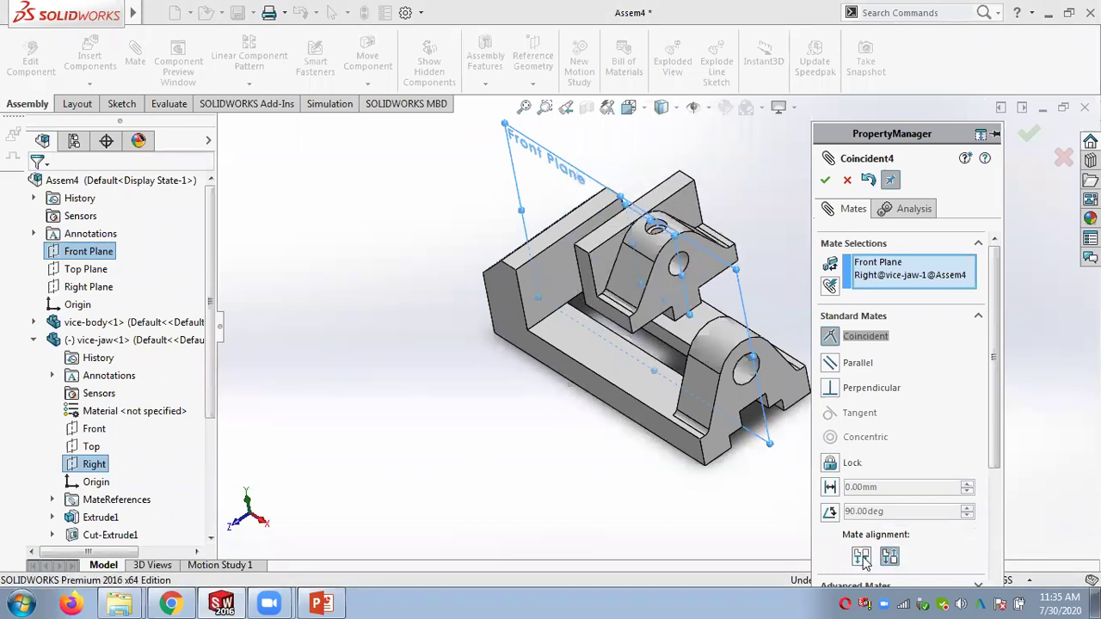
left_click(863, 557)
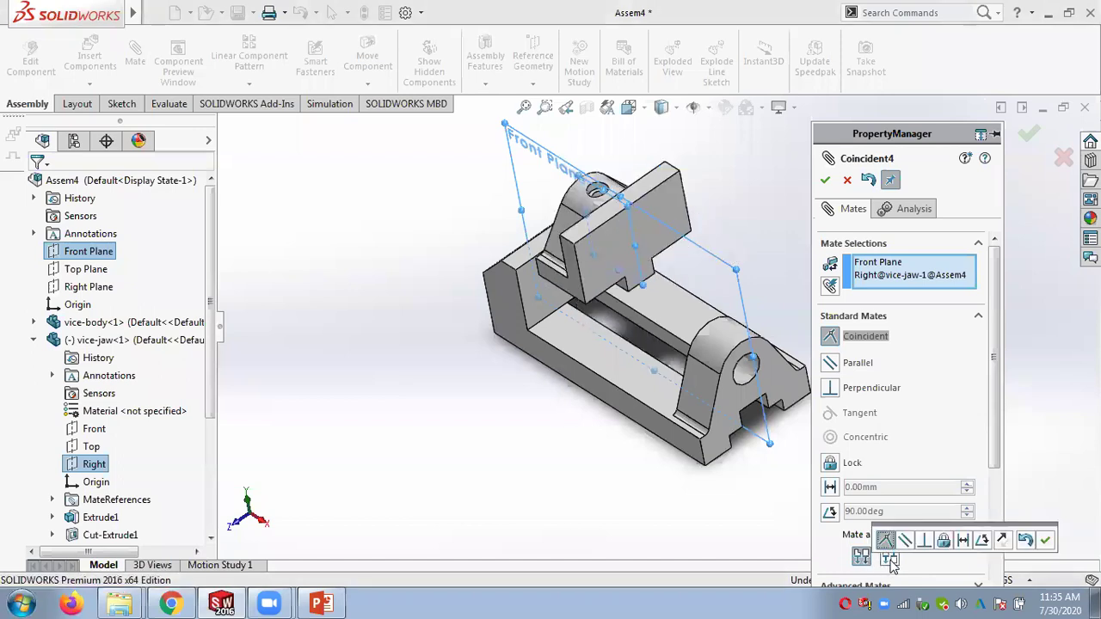
left_click(891, 559)
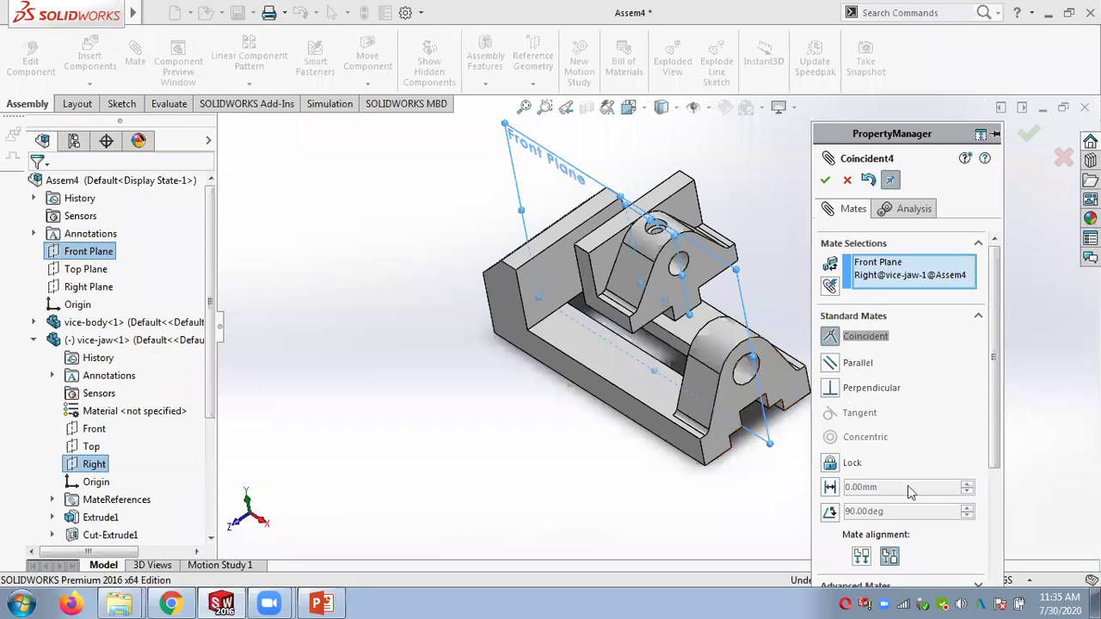
left_click(825, 180)
middle_click_drag(625, 389, 658, 370)
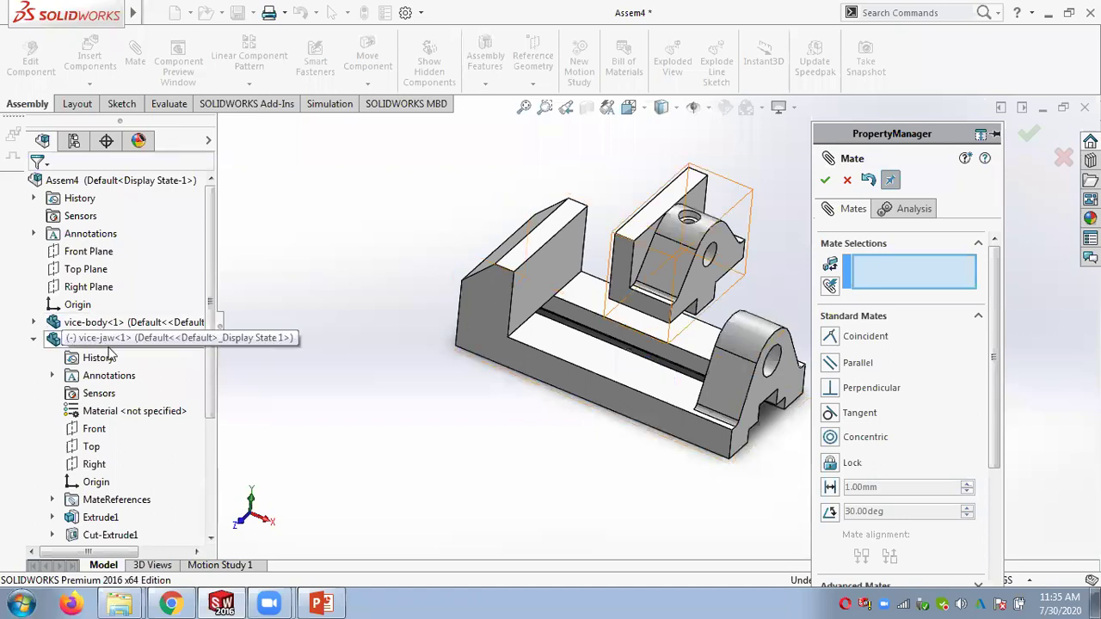
Step: Pick Top Plane and vice-jaw's Top plane and apply a 50 mm distance mate
left_click(87, 269)
mouse_move(354, 290)
middle_mouse_down()
mouse_move(369, 246)
mouse_move(361, 275)
middle_mouse_up()
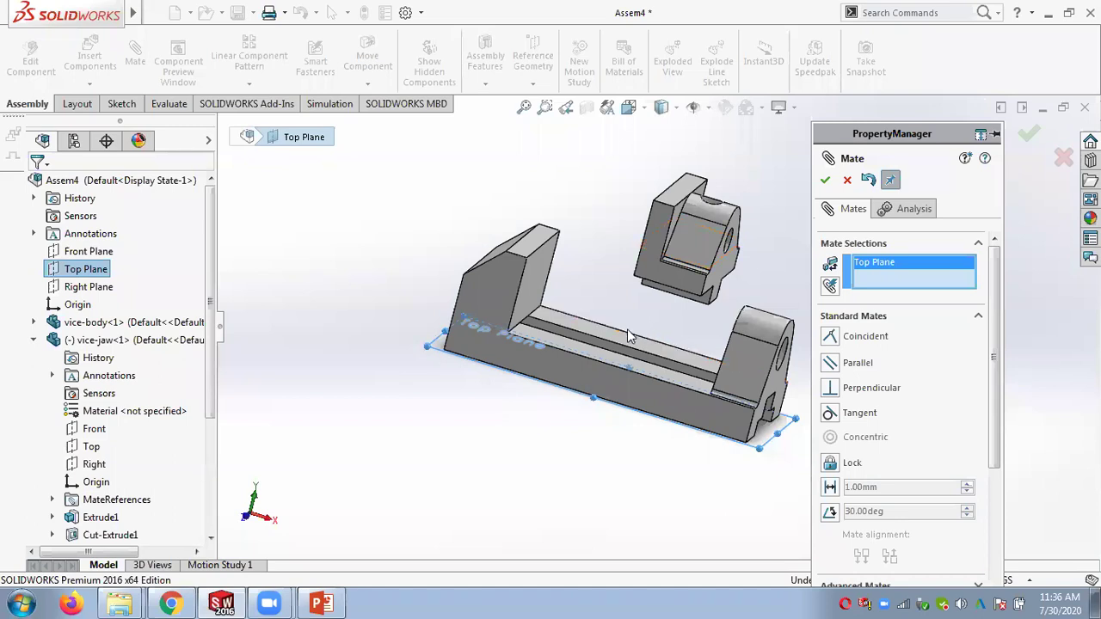
left_click(92, 448)
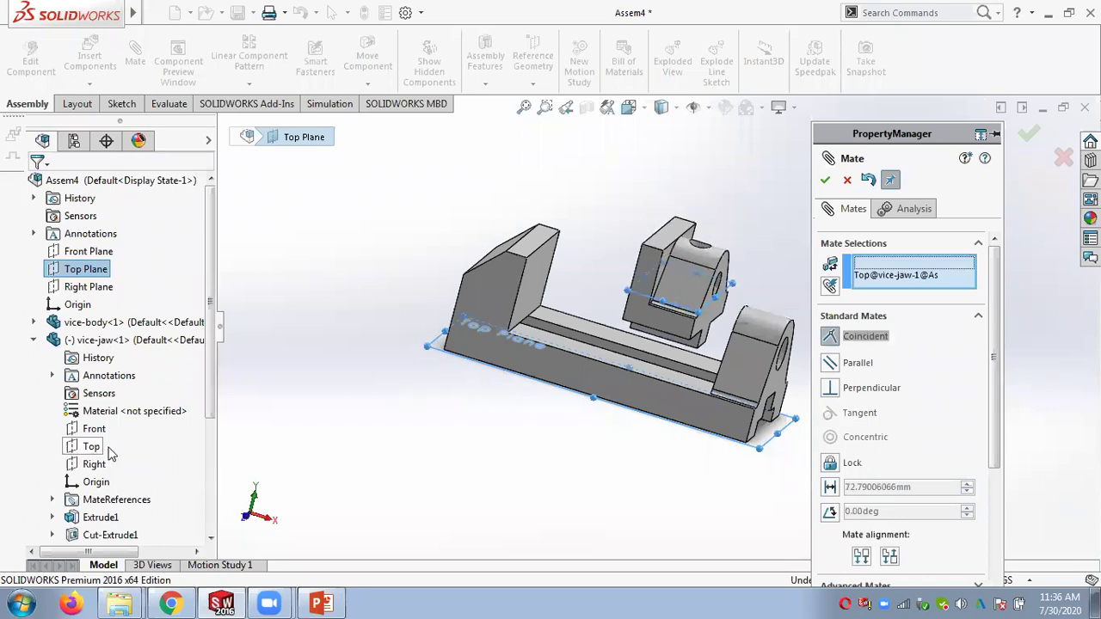
middle_click_drag(516, 413, 518, 411)
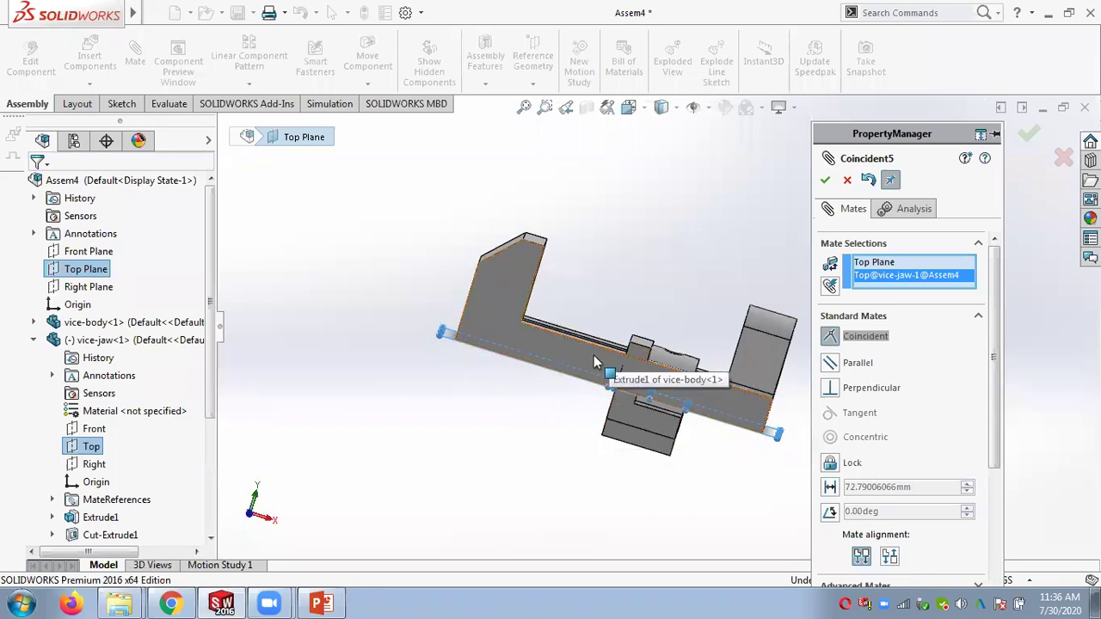
scroll(955, 421, "down", 3)
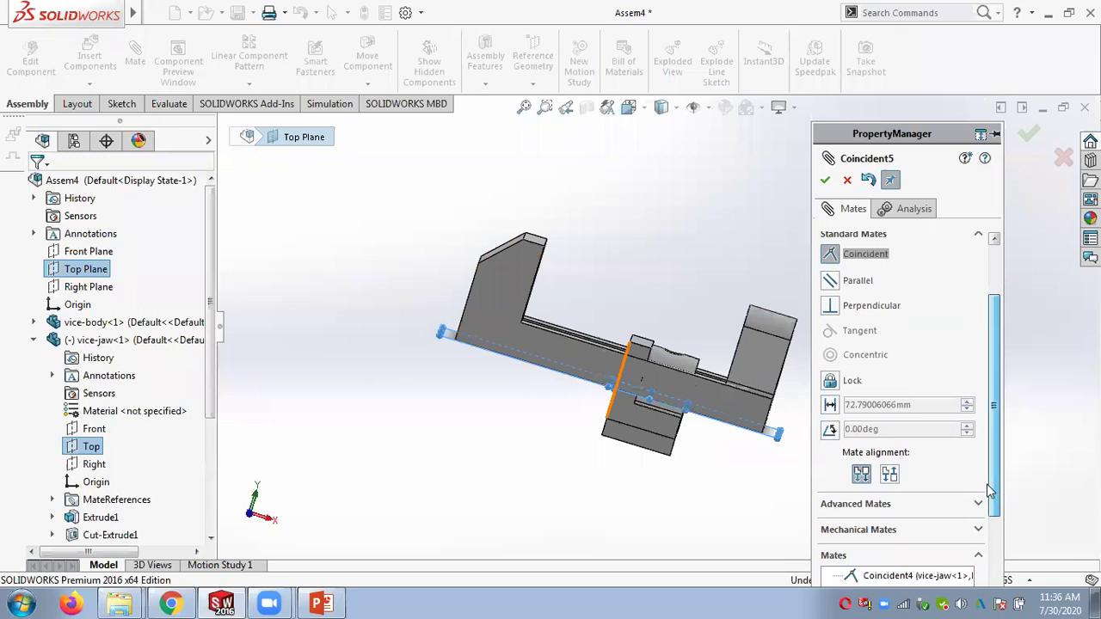
left_click(830, 407)
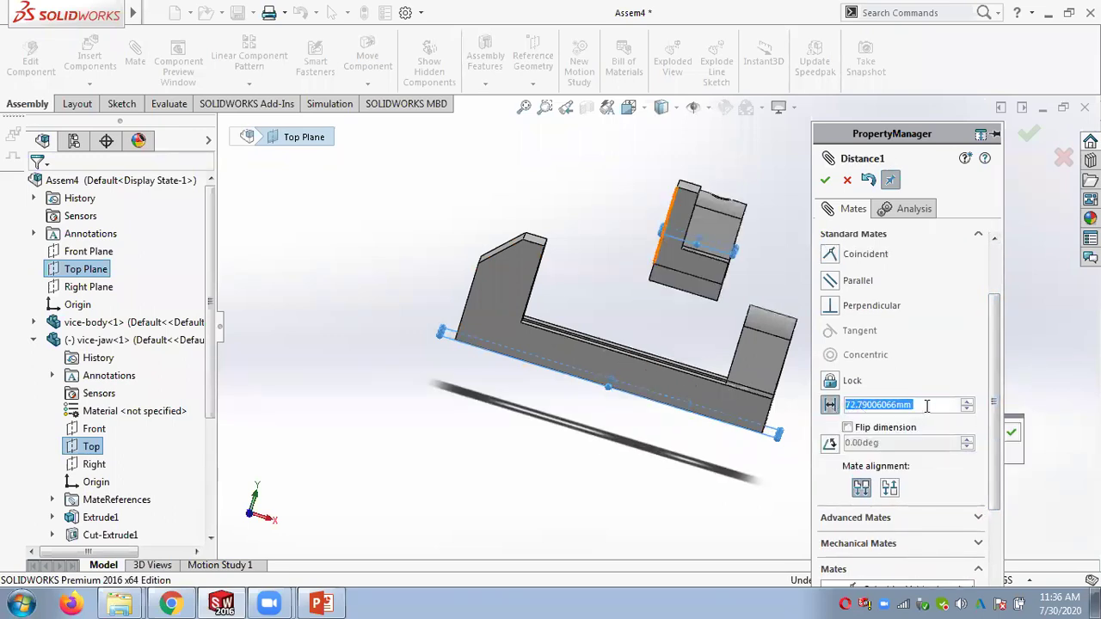
type("50")
key("Return")
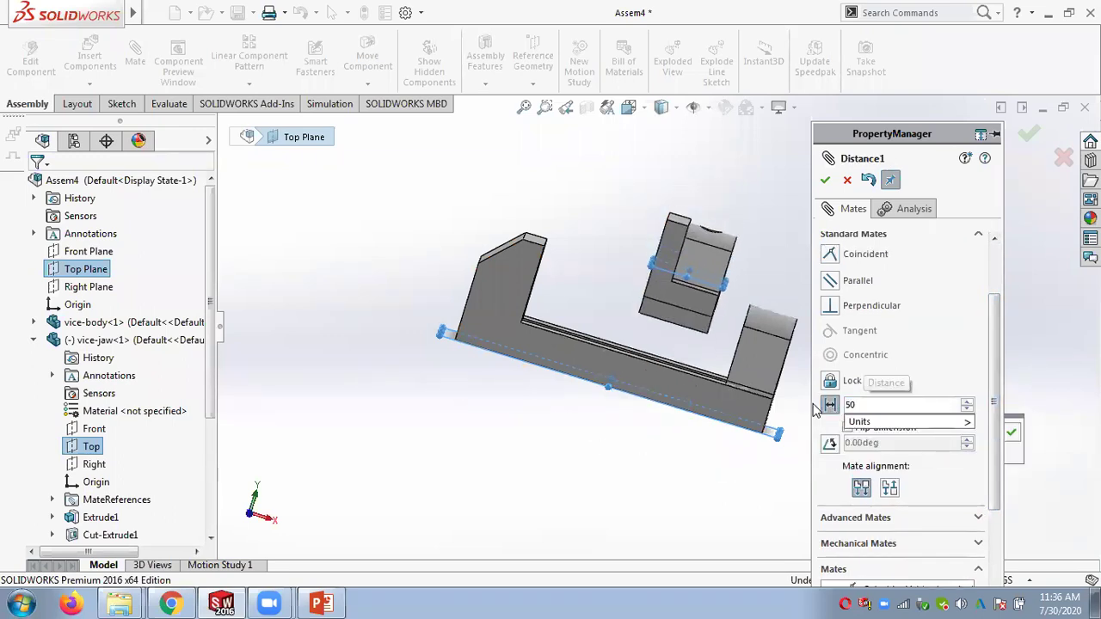
middle_click_drag(600, 292, 673, 324)
middle_click_drag(588, 271, 584, 297)
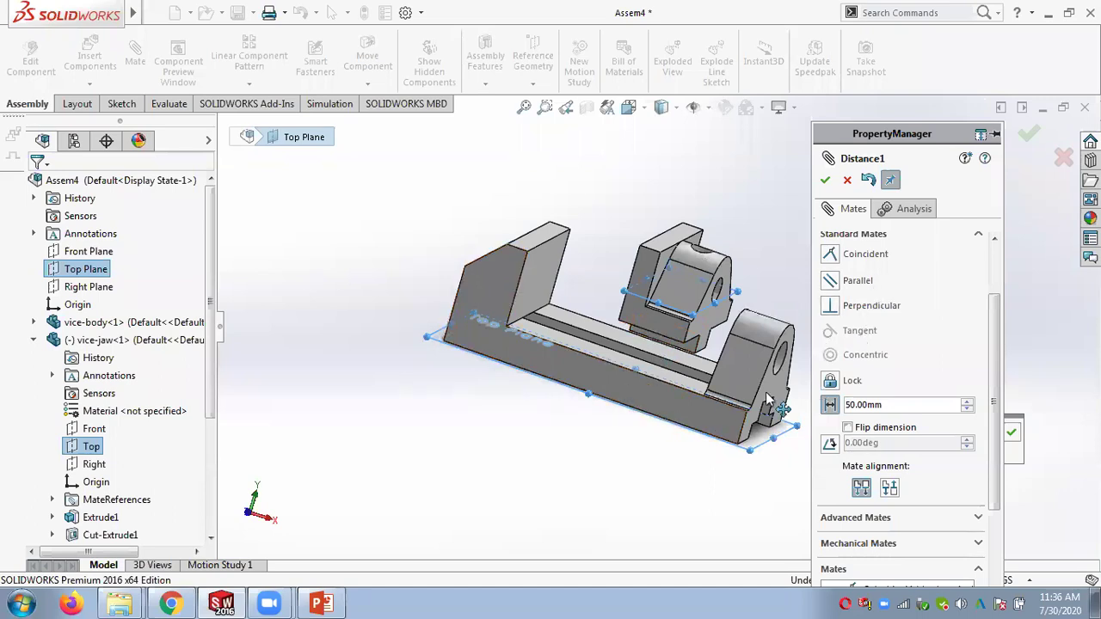
Step: Change the distance value from 50 to 30 mm
left_click(900, 406)
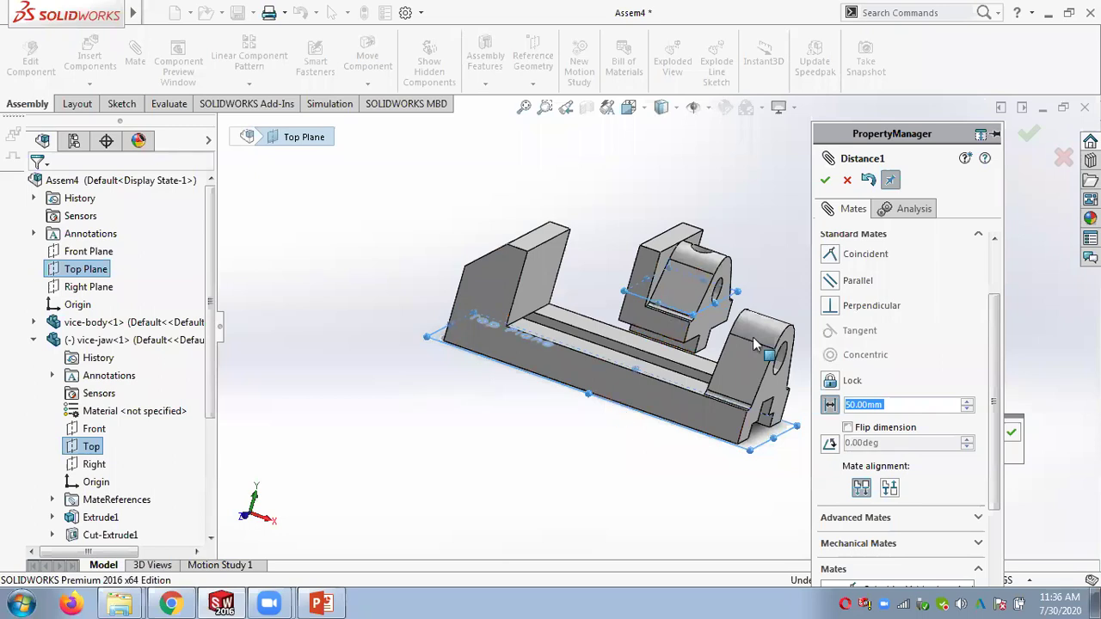
left_click(902, 406)
key("BackSpace")
key("BackSpace")
key("BackSpace")
key("BackSpace")
key("BackSpace")
key("BackSpace")
key("BackSpace")
type("30")
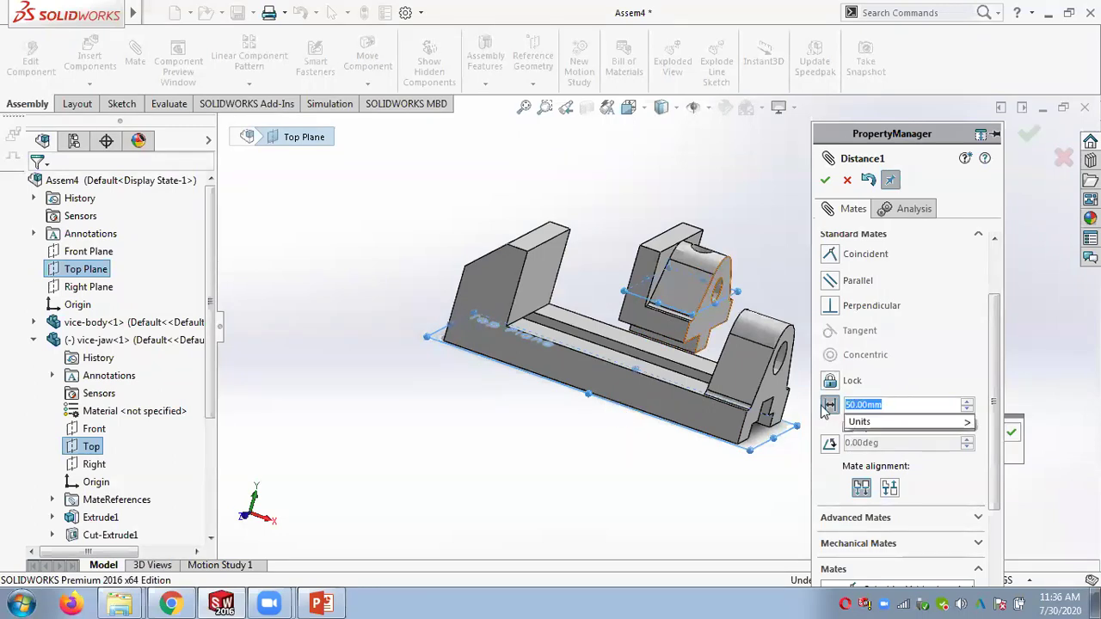
key("Return")
Step: Orbit, zoom and fit the vice to check the jaw's 30 mm offset
middle_click_drag(605, 311, 624, 283)
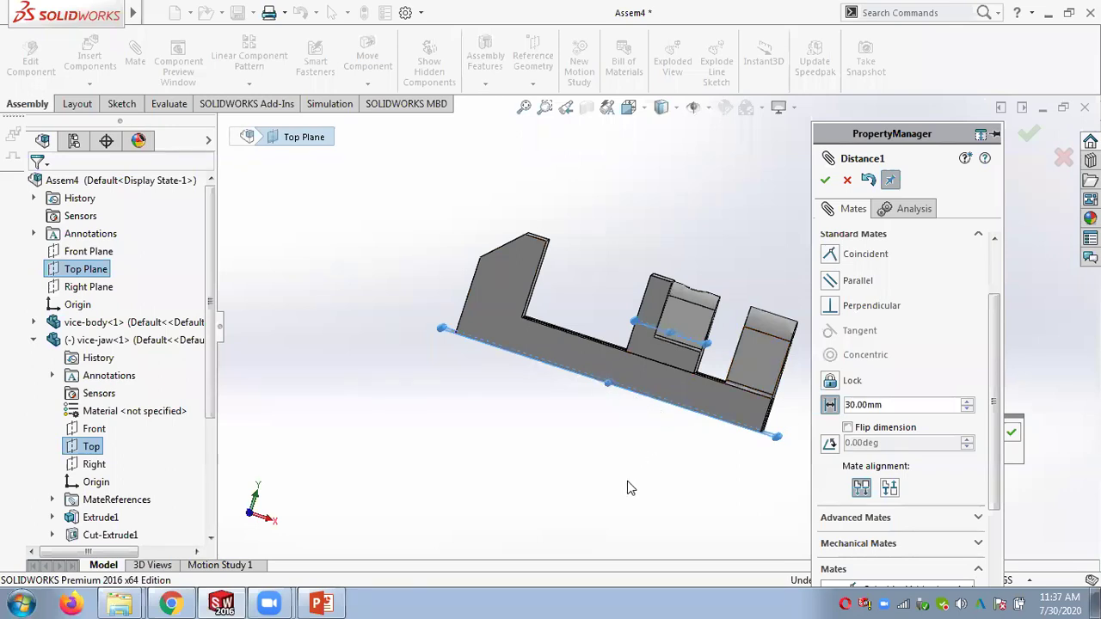
middle_click_drag(602, 488, 592, 507)
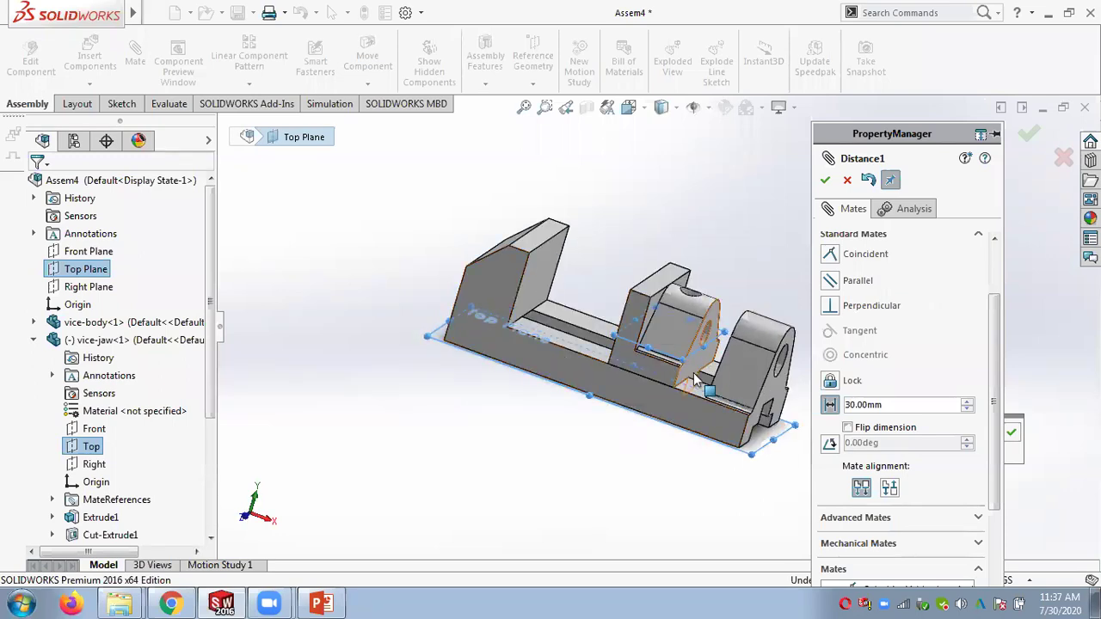
scroll(673, 392, "down", 3)
scroll(674, 392, "down", 2)
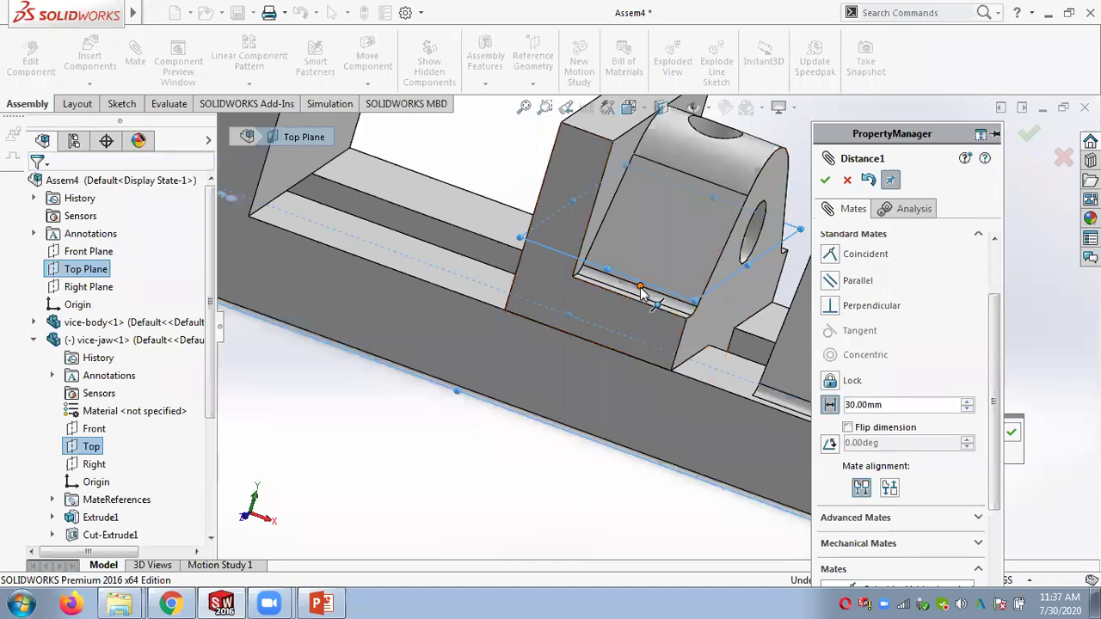
key("Up")
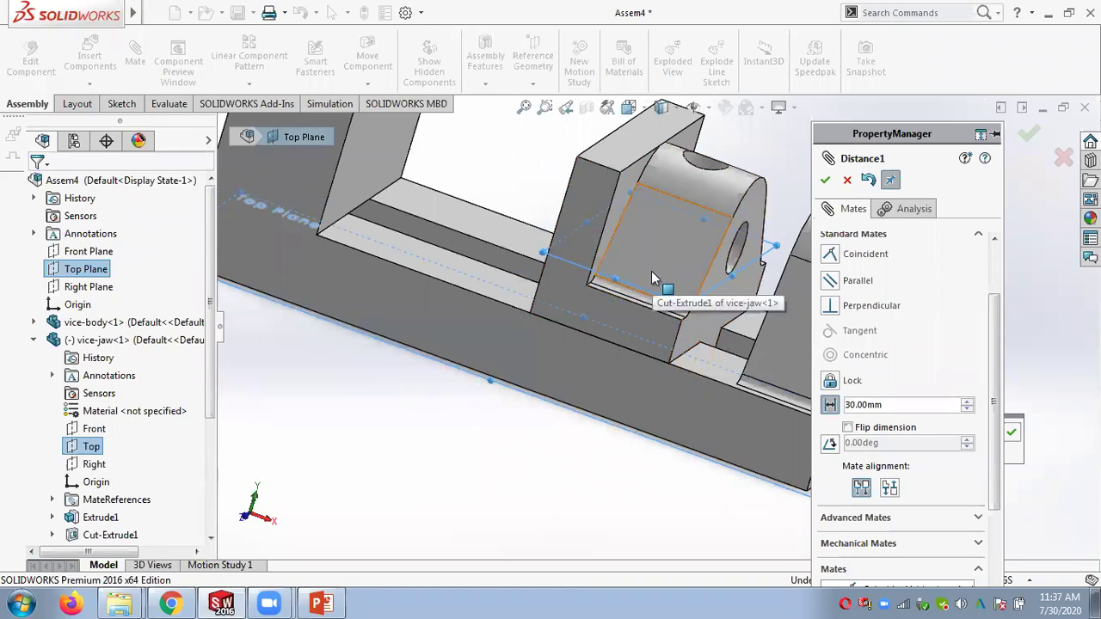
key("f")
middle_click_drag(584, 296, 628, 368)
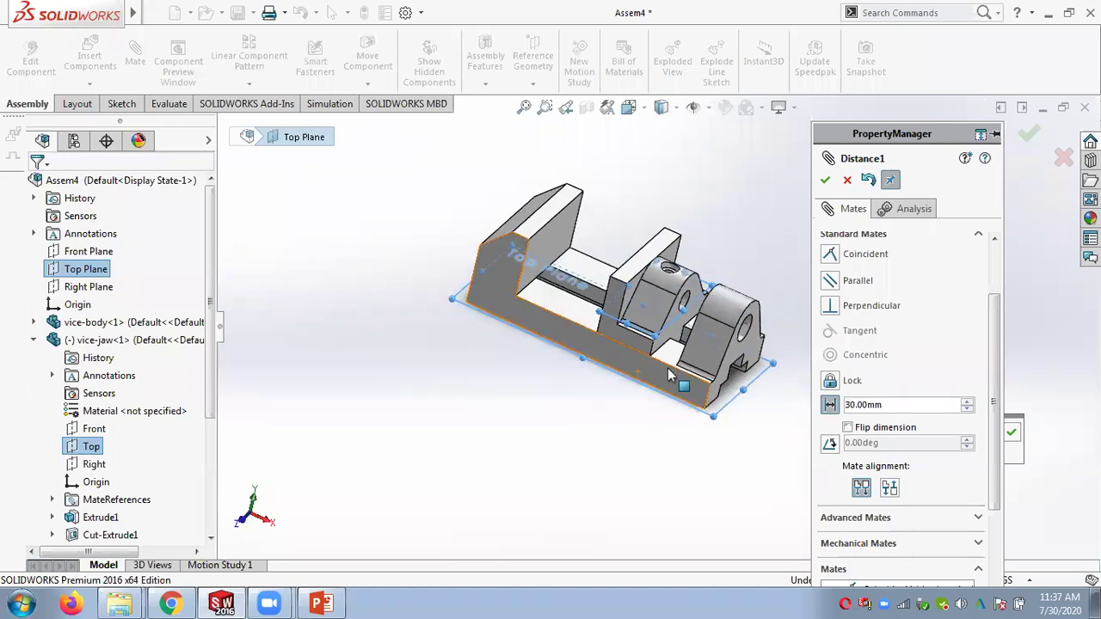
scroll(668, 368, "down", 5)
mouse_move(612, 331)
middle_mouse_down()
mouse_move(607, 307)
mouse_move(598, 330)
middle_mouse_up()
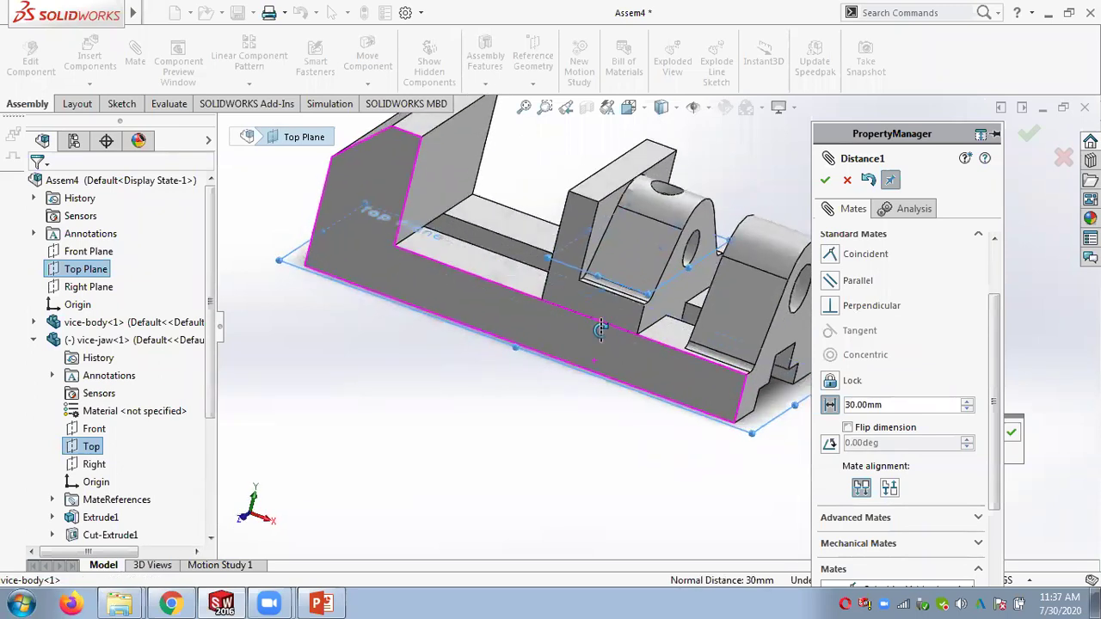
scroll(598, 331, "up", 2)
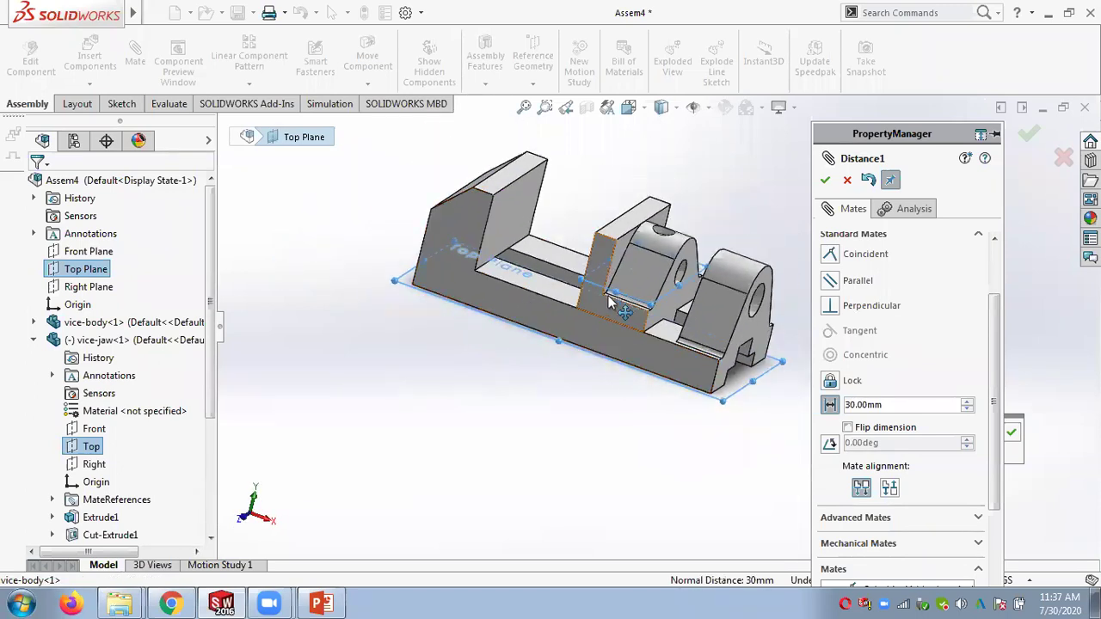
Step: Accept the 30 mm Distance1 mate and drag the vice-jaw to test its movement
left_click(825, 179)
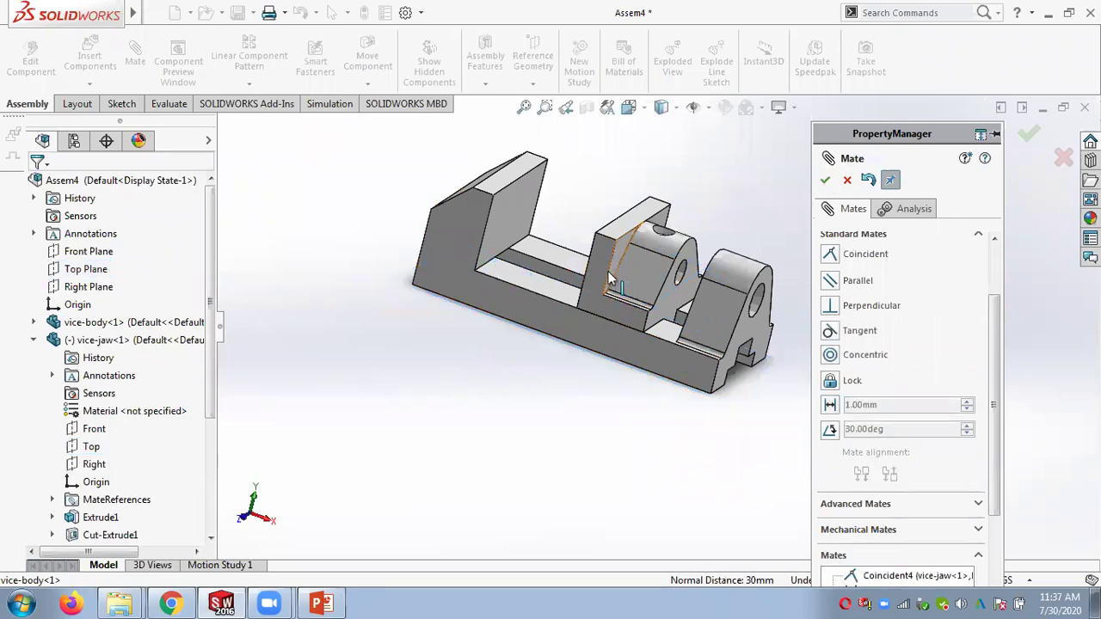
left_click_drag(557, 263, 504, 265)
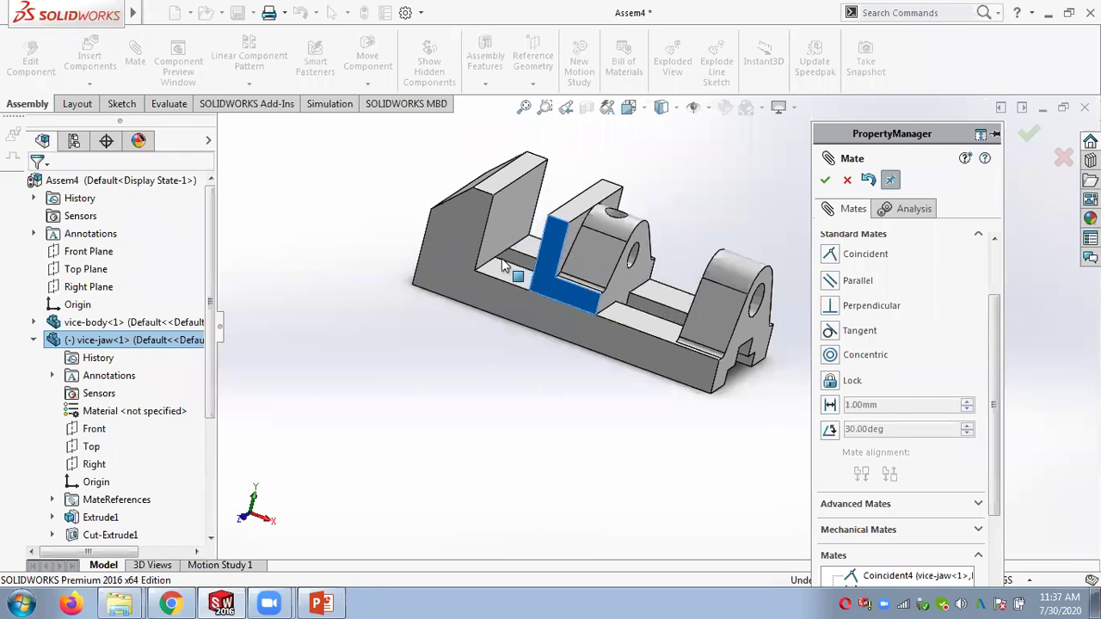
left_click(32, 341)
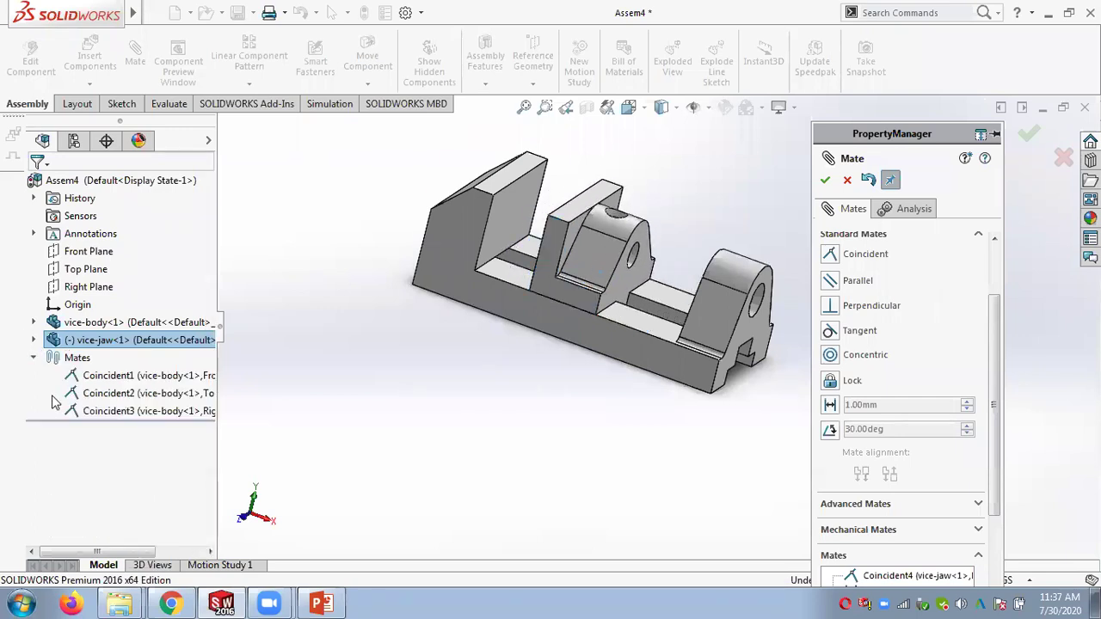
Step: Start editing Coincident3 with a vice-jaw face, then cancel the edit
left_click(105, 411)
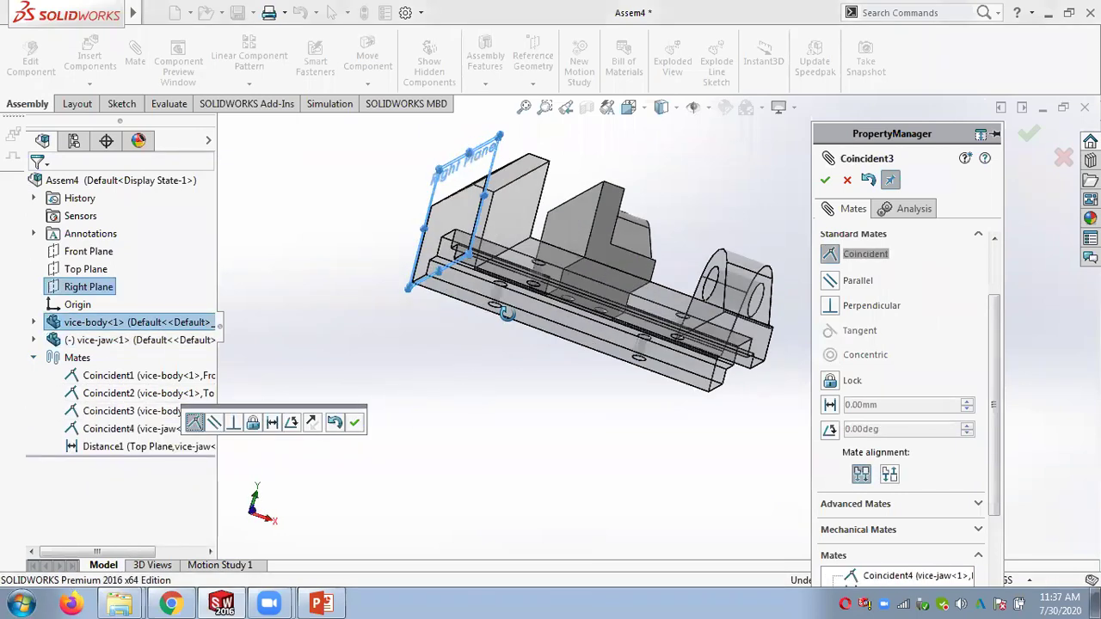
middle_click_drag(469, 392, 453, 389)
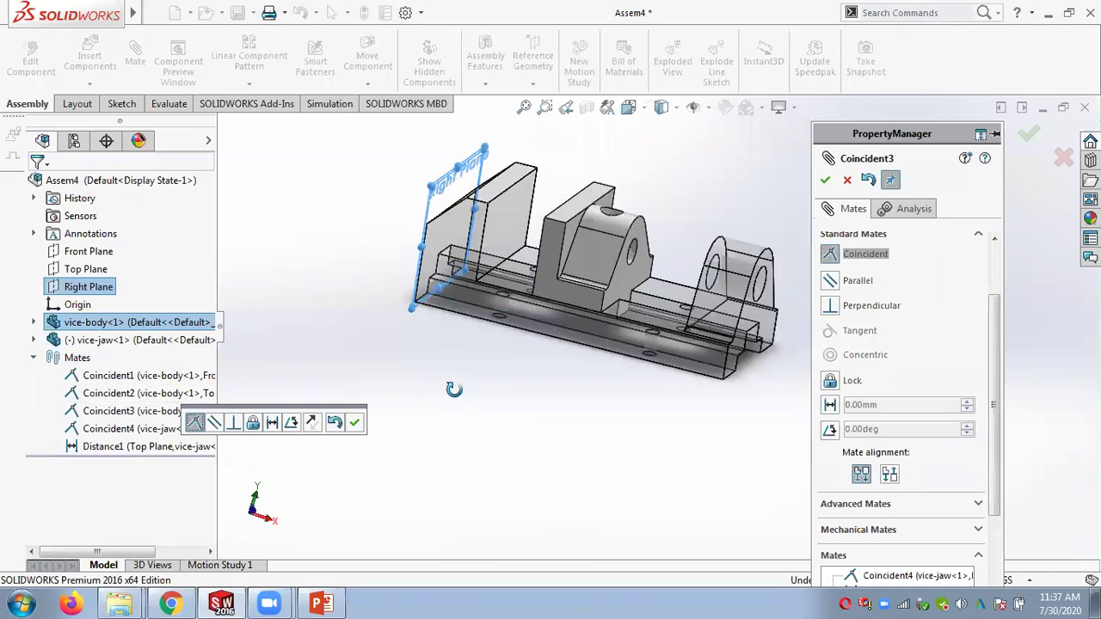
left_click(540, 272)
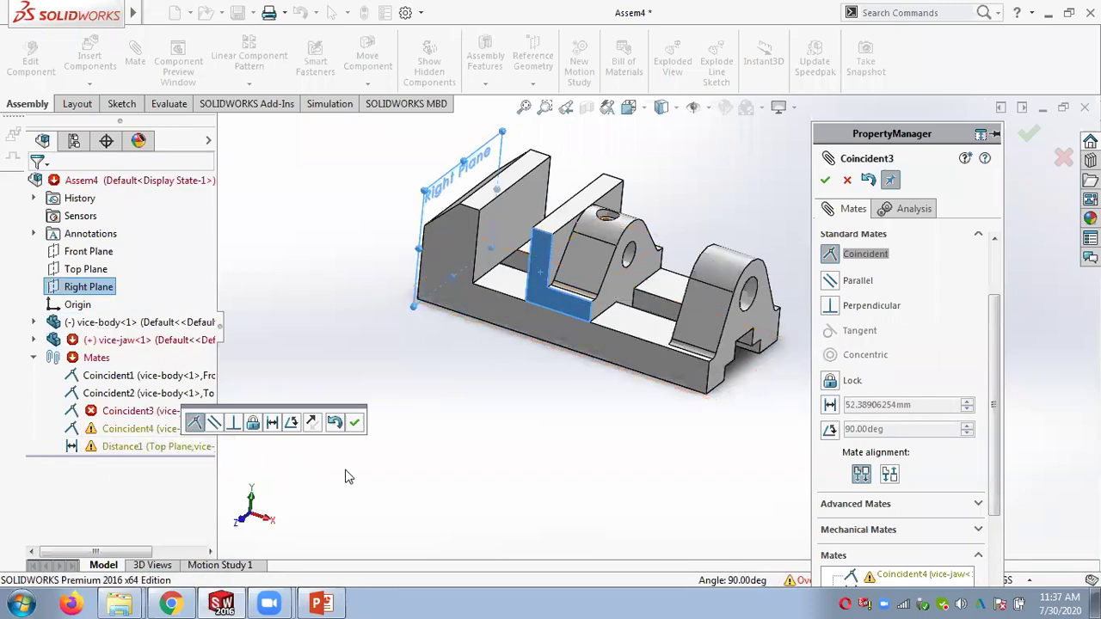
key("Escape")
key("Escape")
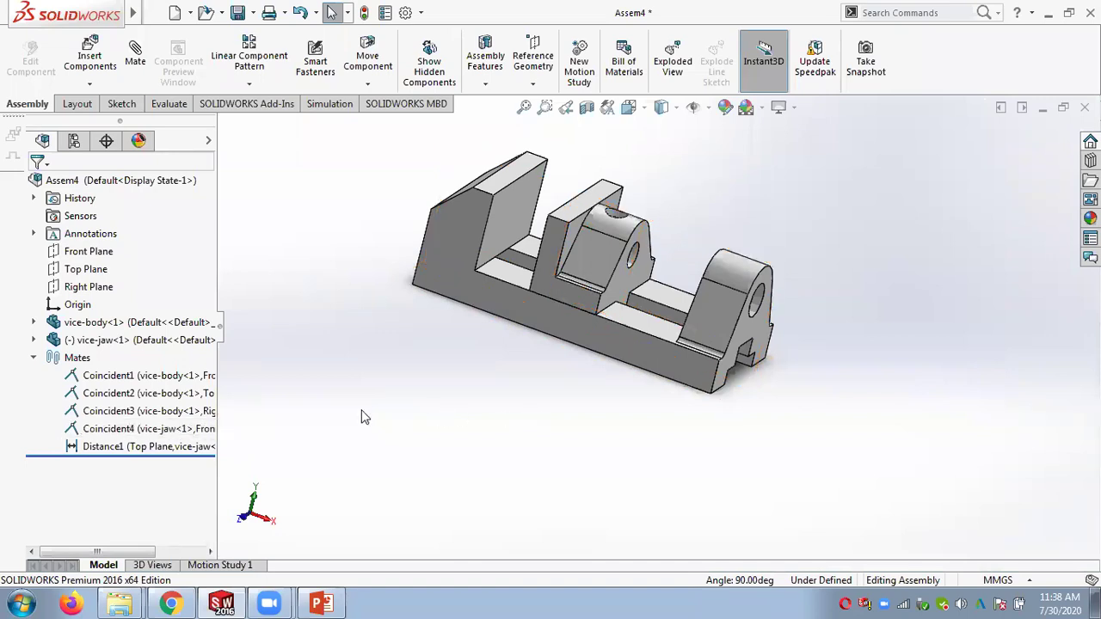
Step: Slide the vice-jaw along the vice-body and orbit the vise to a new angle
left_click(564, 274)
left_click_drag(538, 275, 508, 275)
left_click(508, 275)
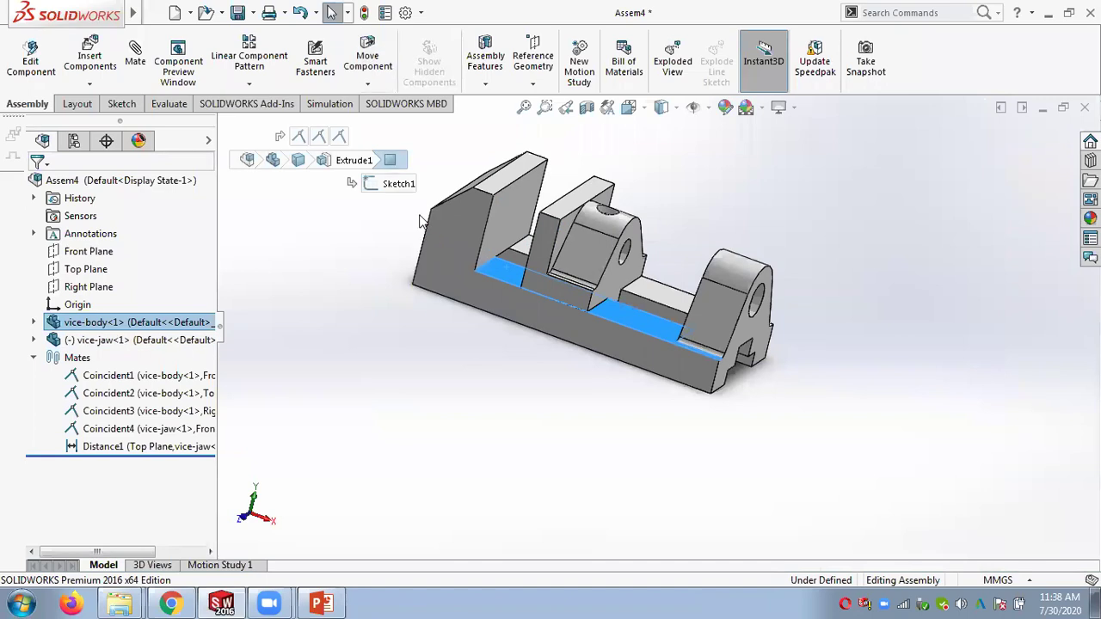
mouse_move(454, 430)
middle_mouse_down()
mouse_move(493, 378)
mouse_move(462, 416)
middle_mouse_up()
Step: Delete the vice-body component together with its three coincident mates
left_click(92, 327)
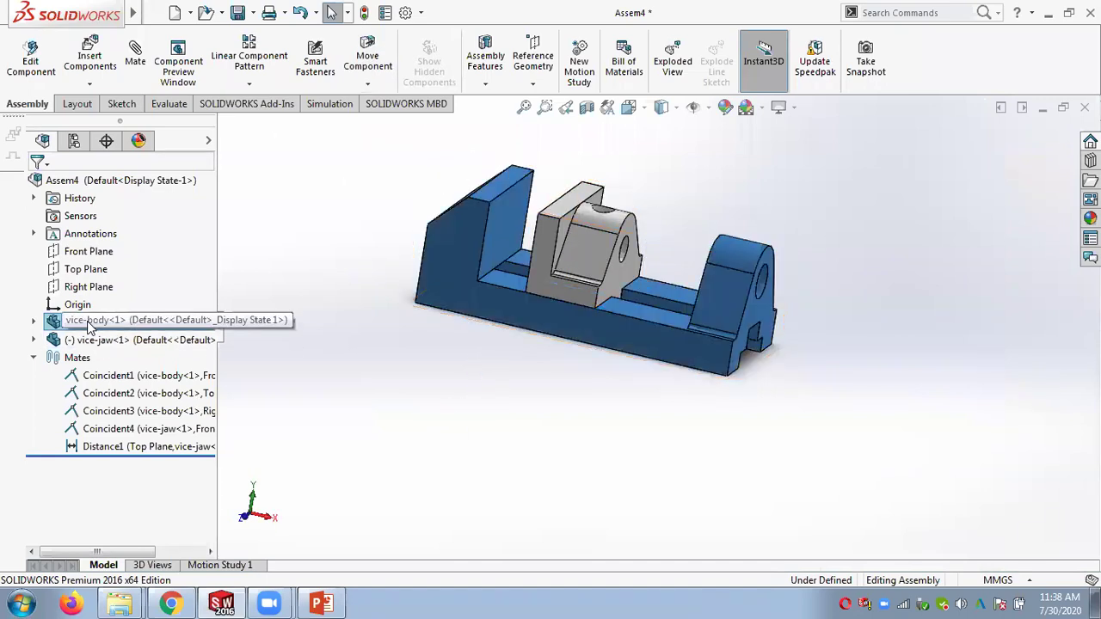
right_click(92, 327)
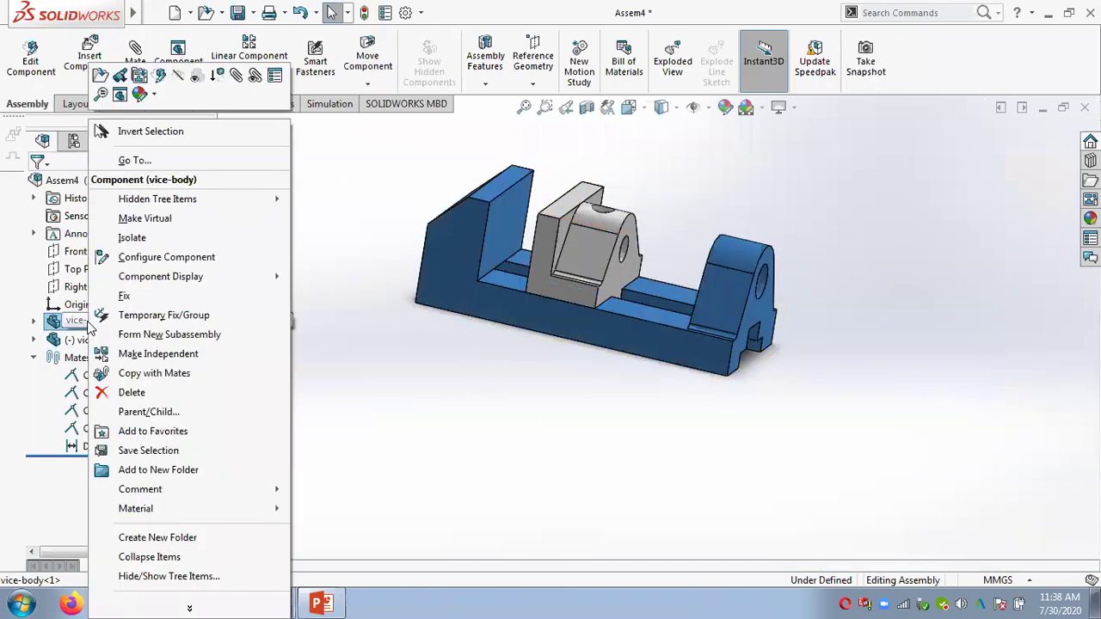
left_click(145, 393)
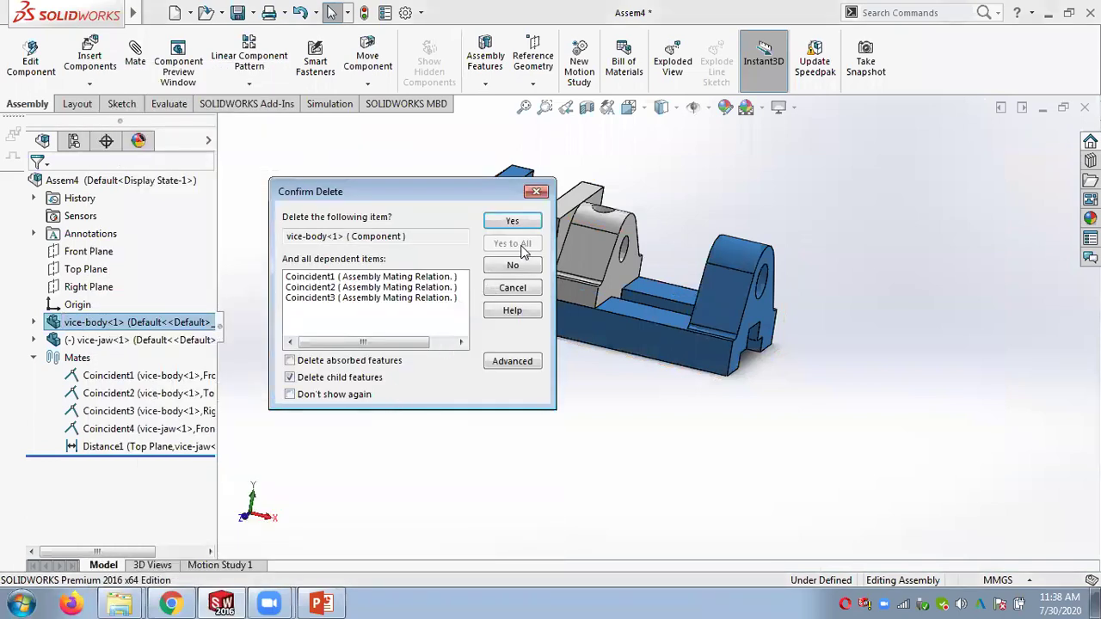
left_click(512, 222)
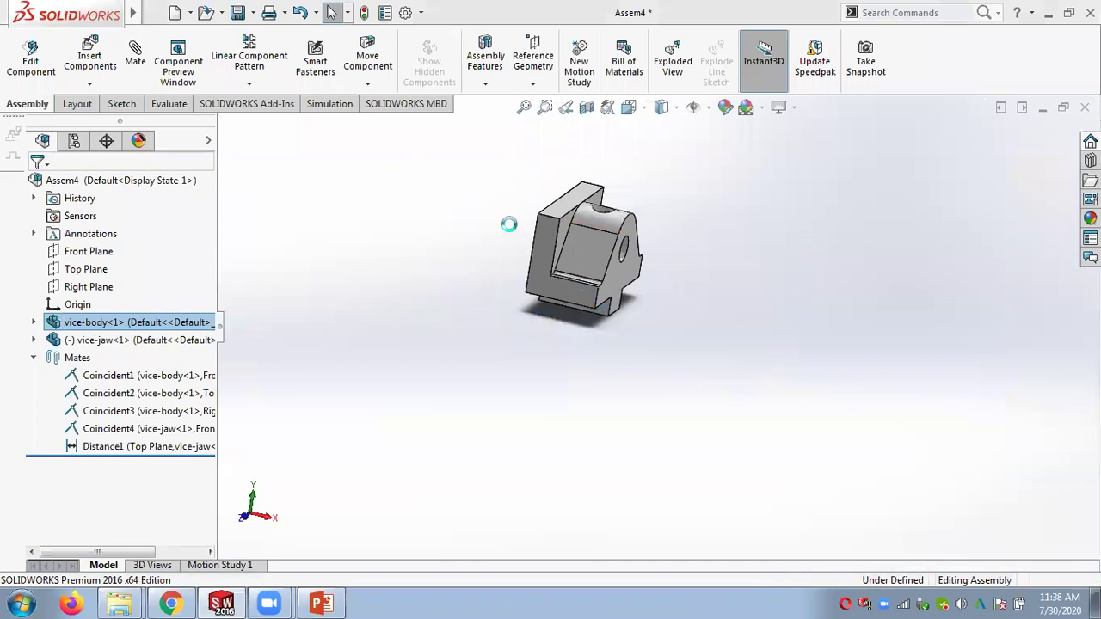
Step: Drag the now-free vice-jaw back and forth to test its movement
left_click(542, 275)
mouse_move(600, 302)
left_mouse_down()
mouse_move(411, 263)
mouse_move(599, 302)
left_mouse_up()
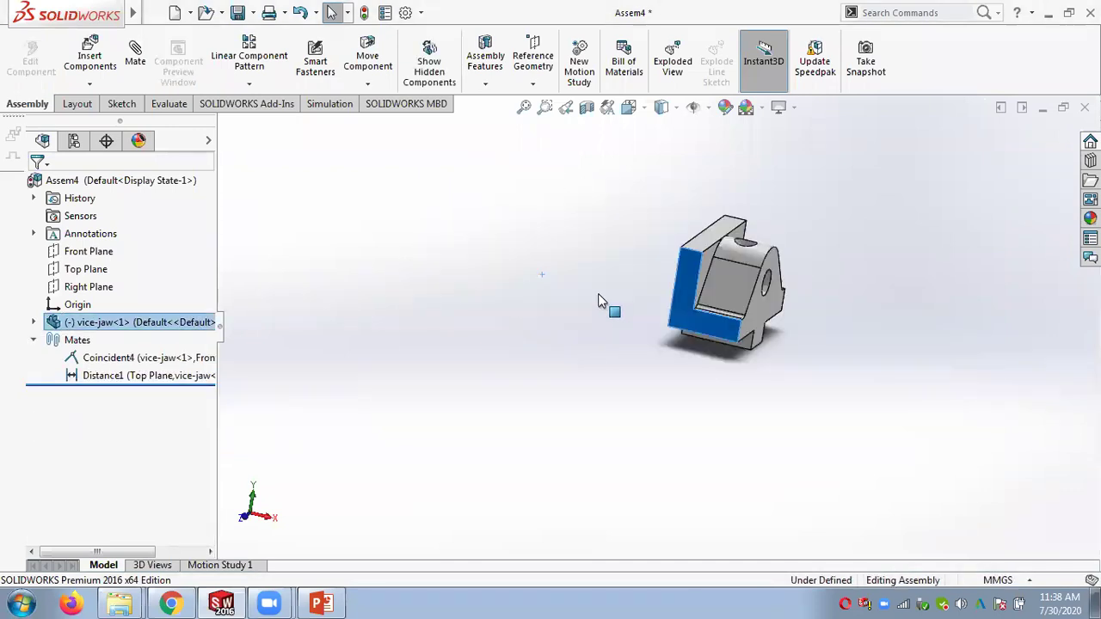
left_click_drag(557, 241, 513, 330)
Step: Drag the vice-jaw, then undo three times to restore vice-body and its mates
left_click(511, 331)
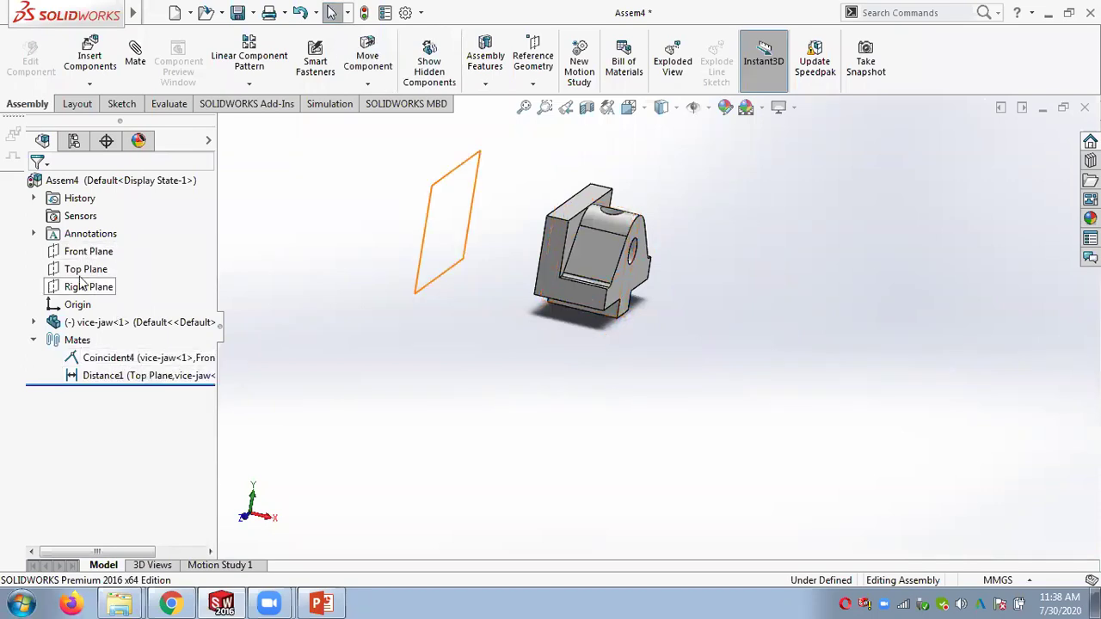
left_click_drag(545, 281, 622, 289)
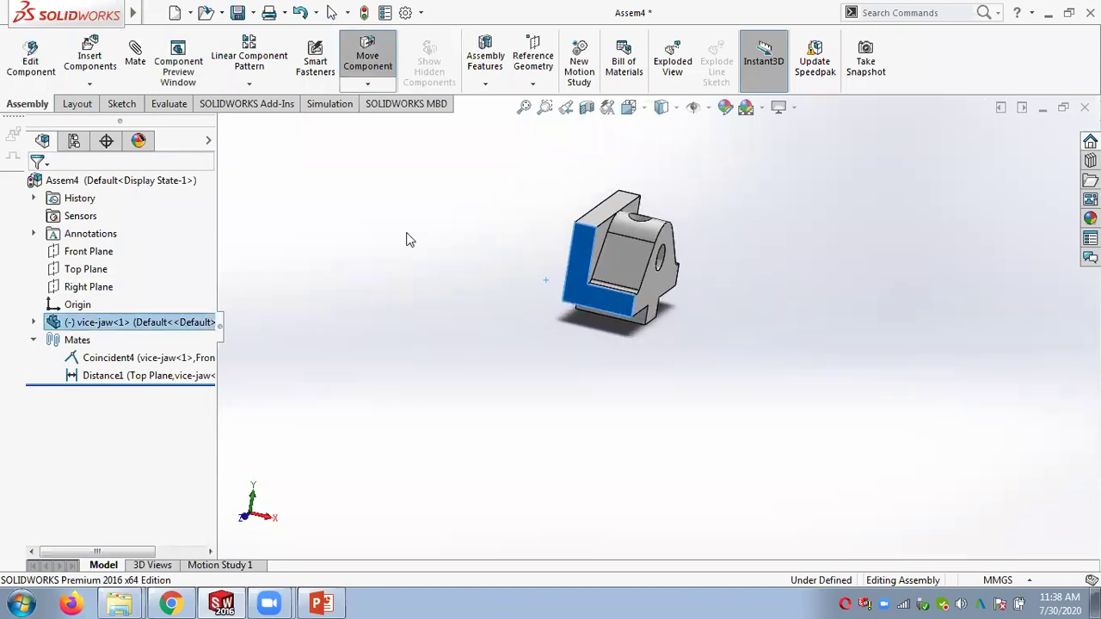
left_click(300, 12)
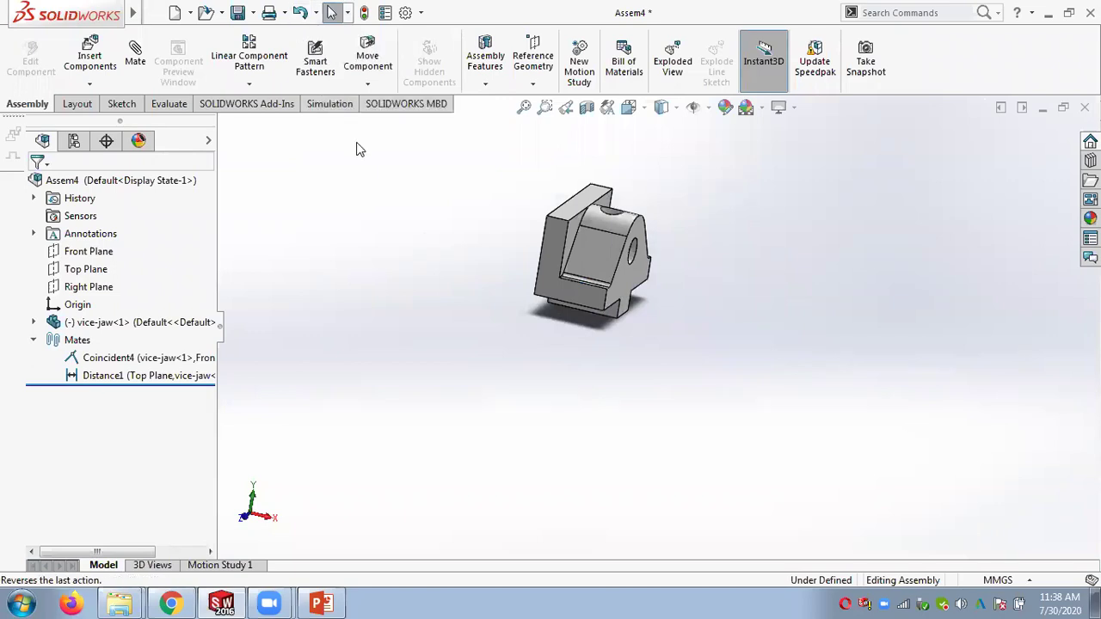
left_click(300, 12)
left_click(301, 12)
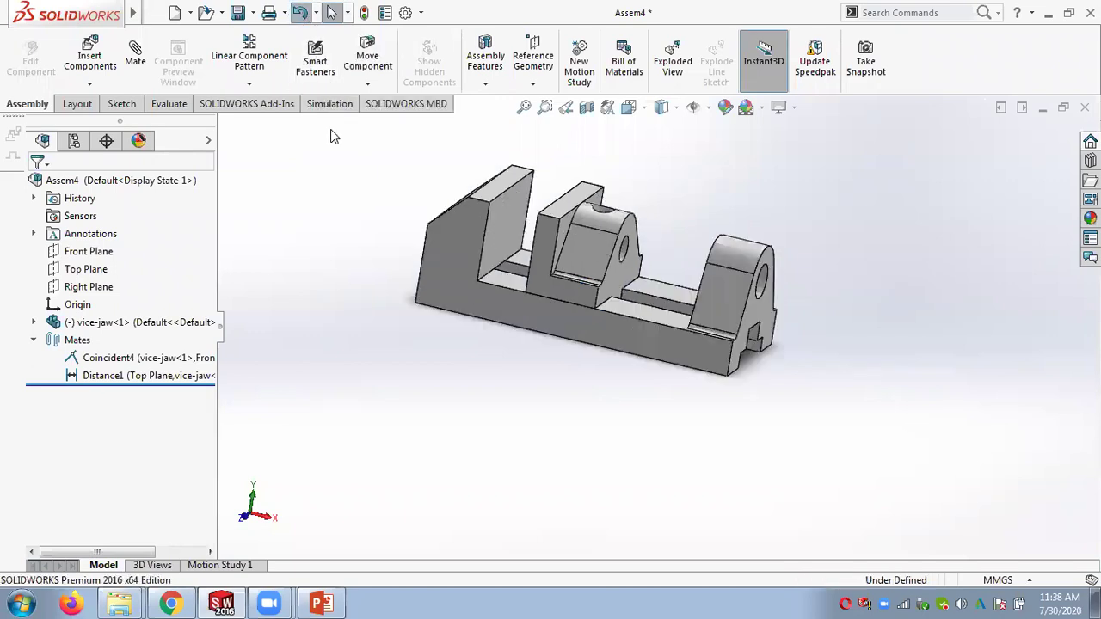
Step: Suppress vice-body, drag the jaw, then set vice-body back to resolved
left_click_drag(548, 282, 688, 314)
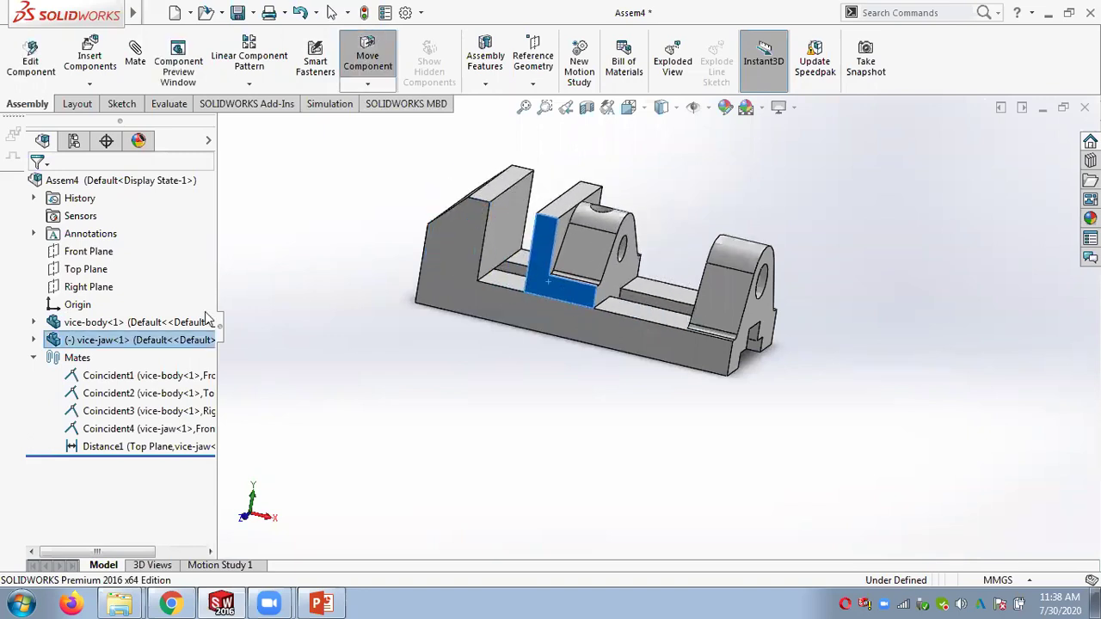
left_click(152, 323)
right_click(151, 322)
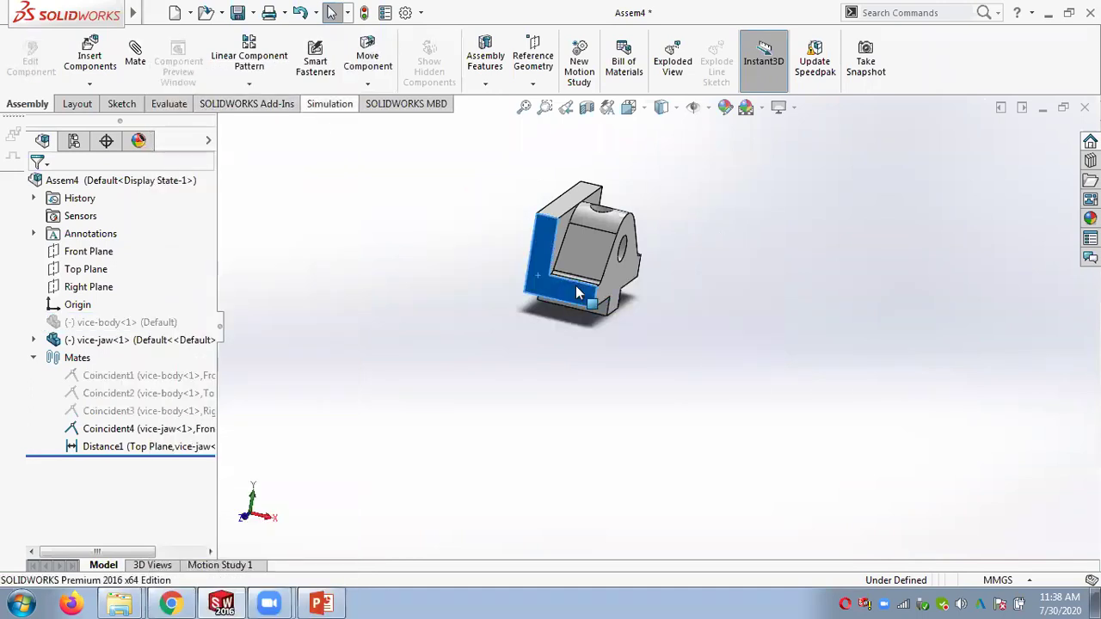
left_click_drag(599, 305, 524, 284)
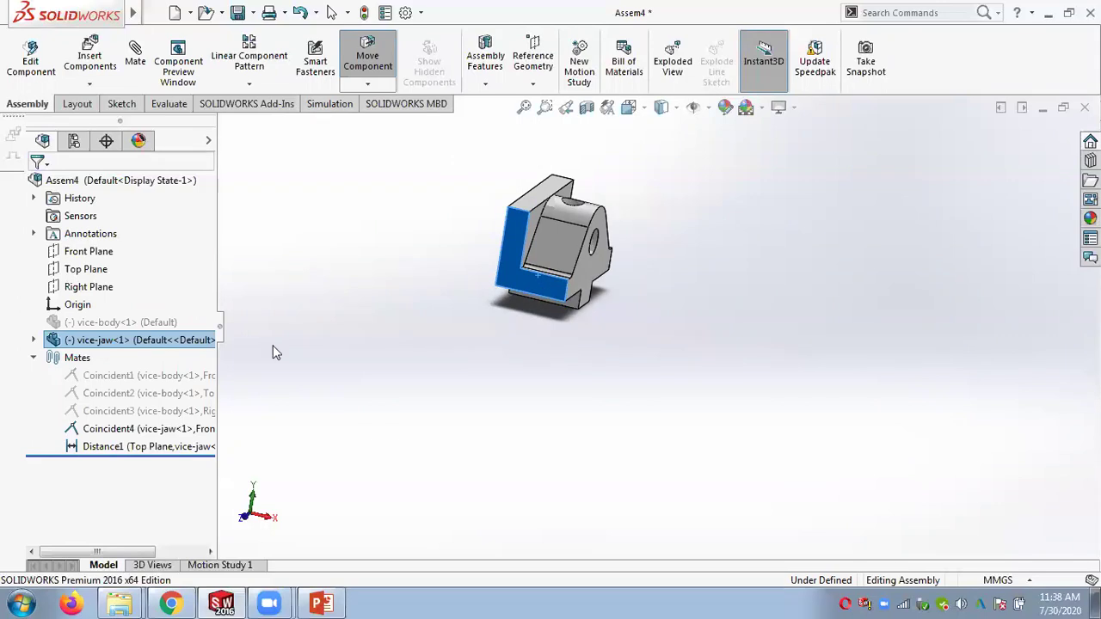
right_click(144, 323)
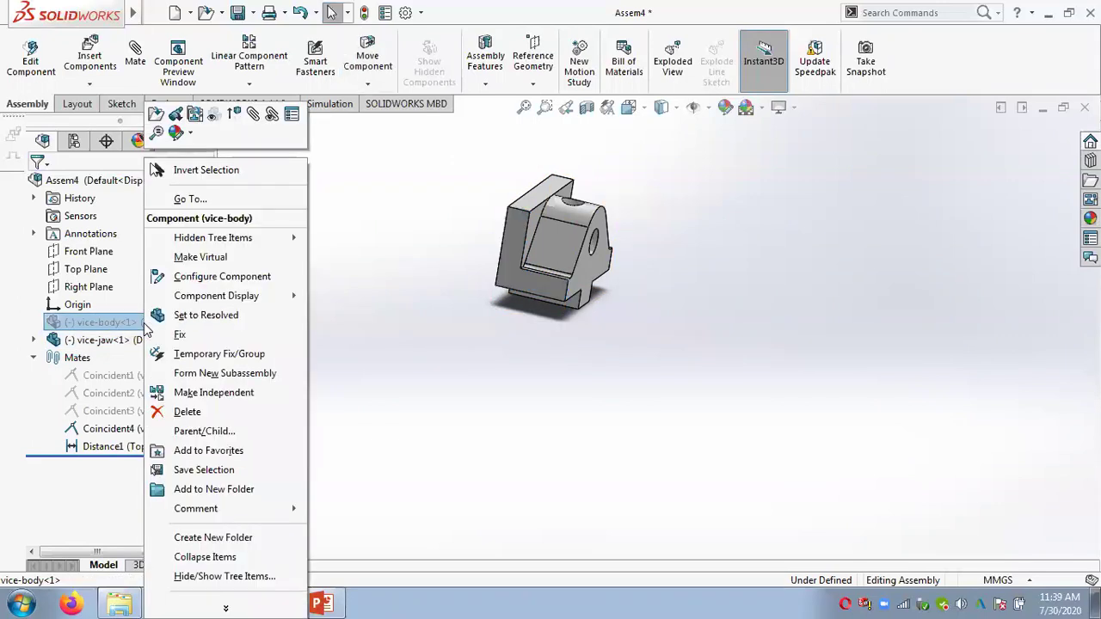
left_click(233, 114)
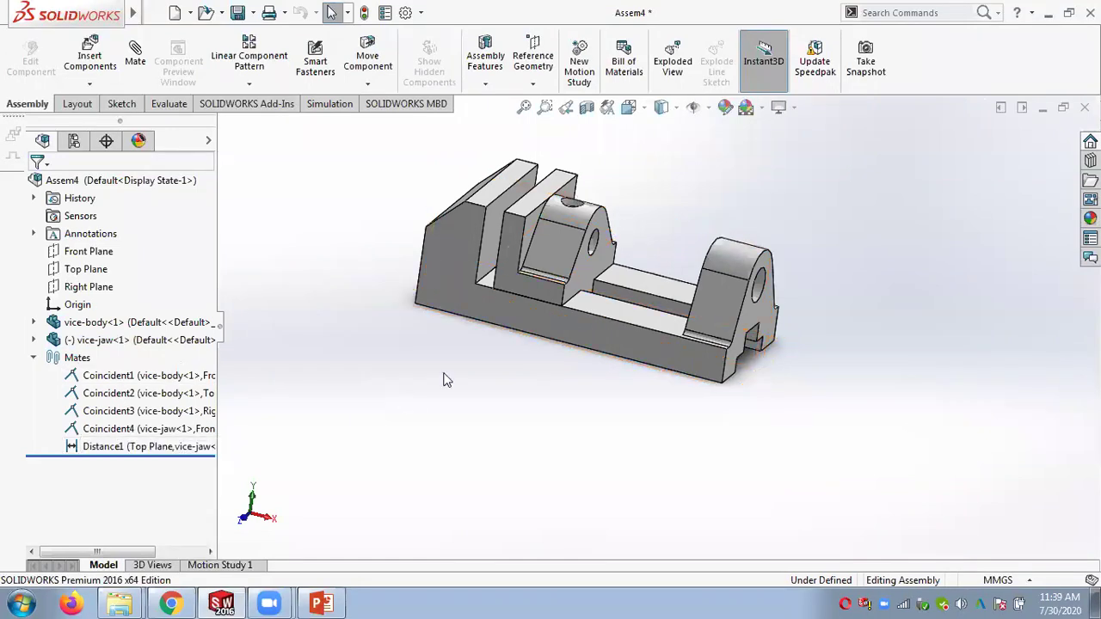
Step: Slide the vice-jaw left and right along the slot and reset the view
scroll(501, 334, "down", 2)
left_click_drag(489, 246, 467, 243)
left_click_drag(474, 243, 531, 389)
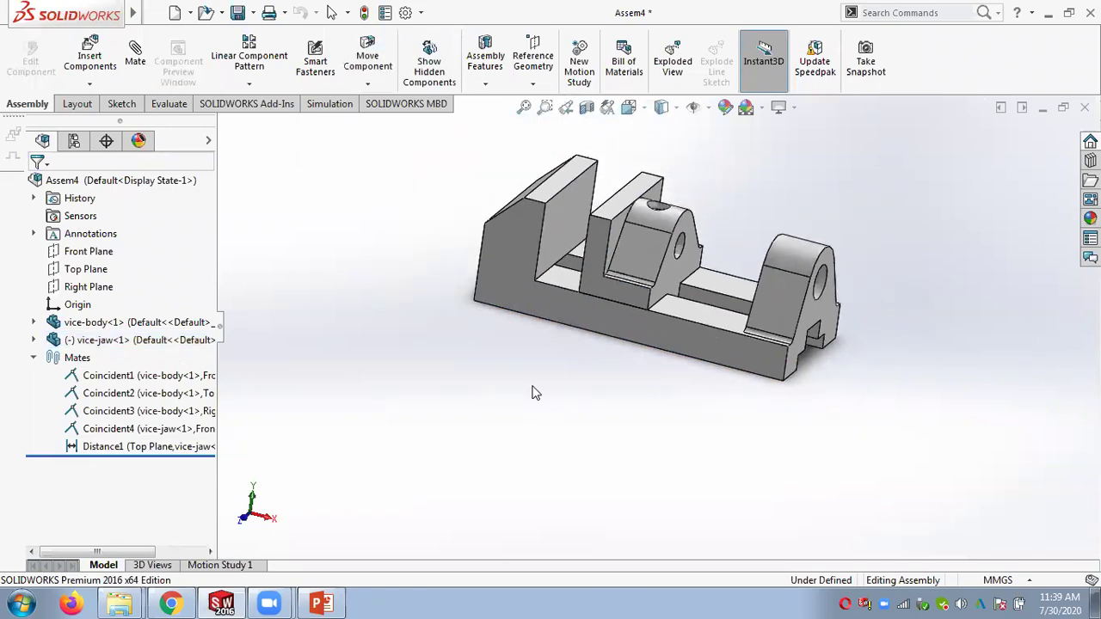
key("ctrl+7")
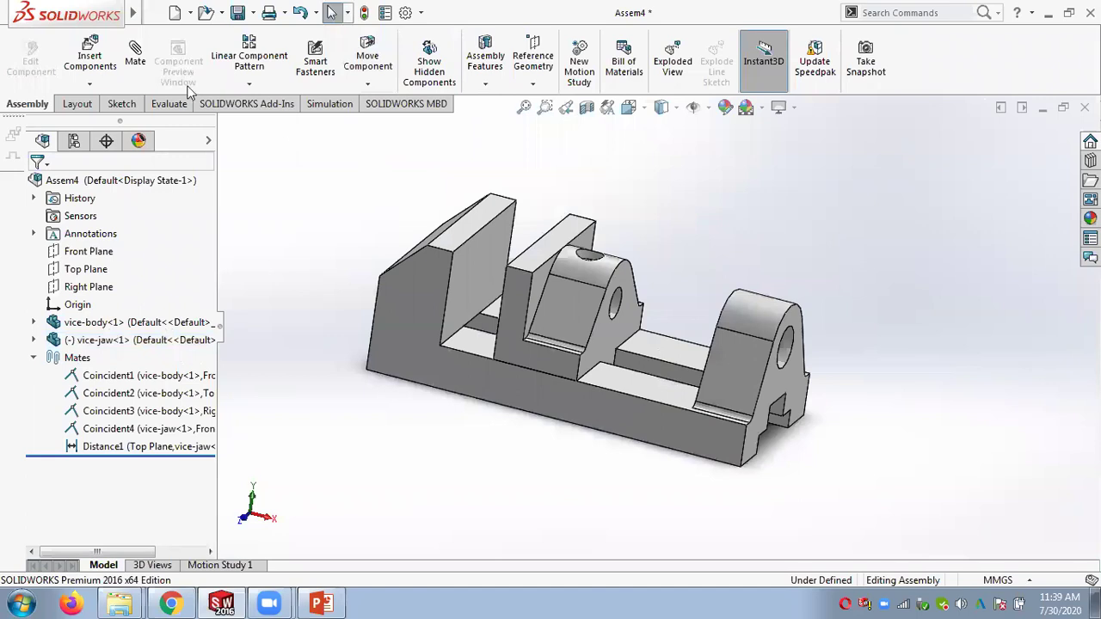
Step: Add a 1.00 mm Distance mate between Assem4's Right Plane and vice-jaw's Front plane
left_click(135, 56)
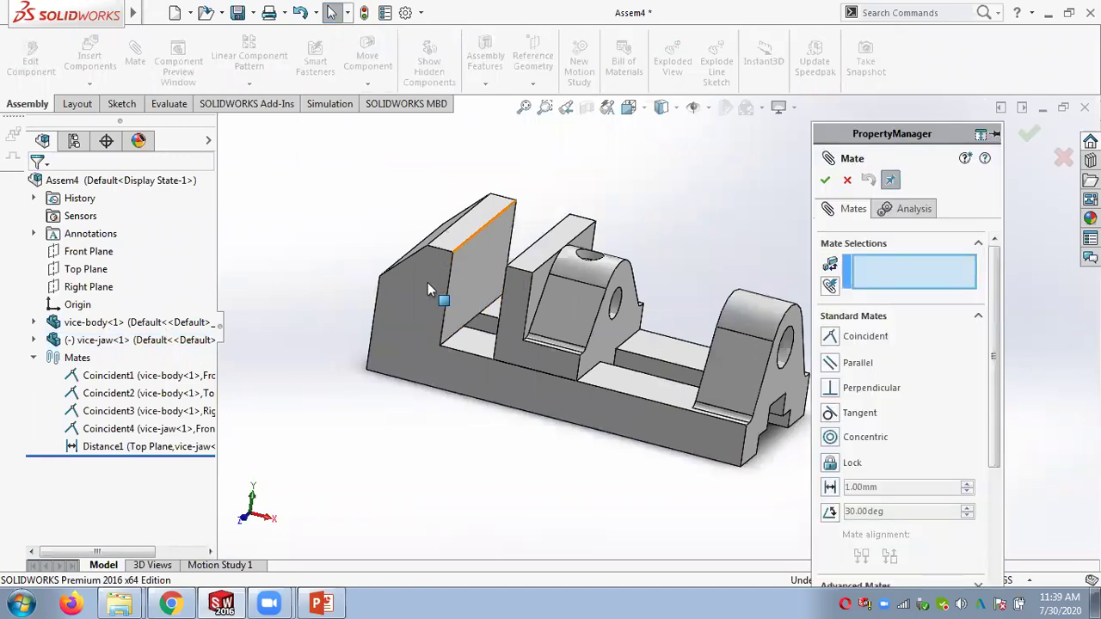
left_click(90, 286)
middle_click_drag(310, 221, 370, 226)
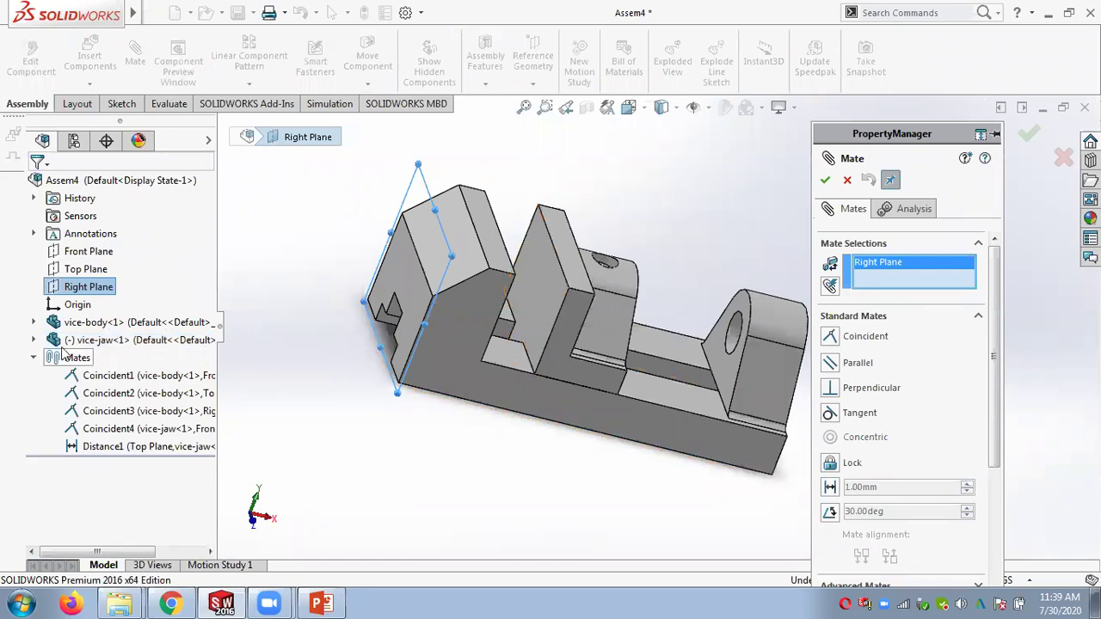
left_click(35, 342)
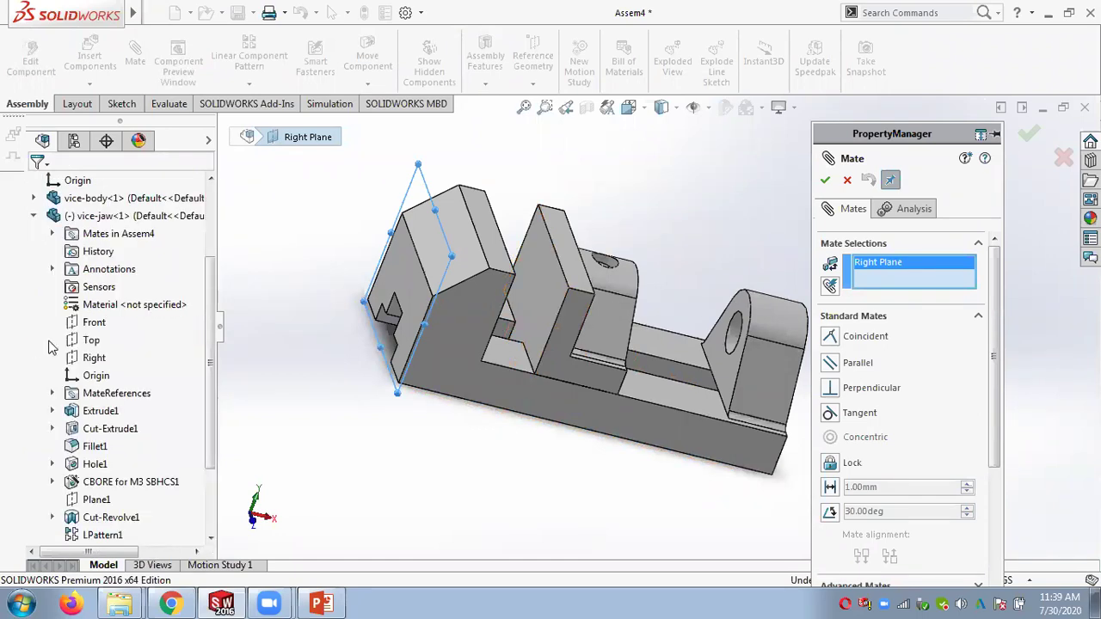
left_click(98, 323)
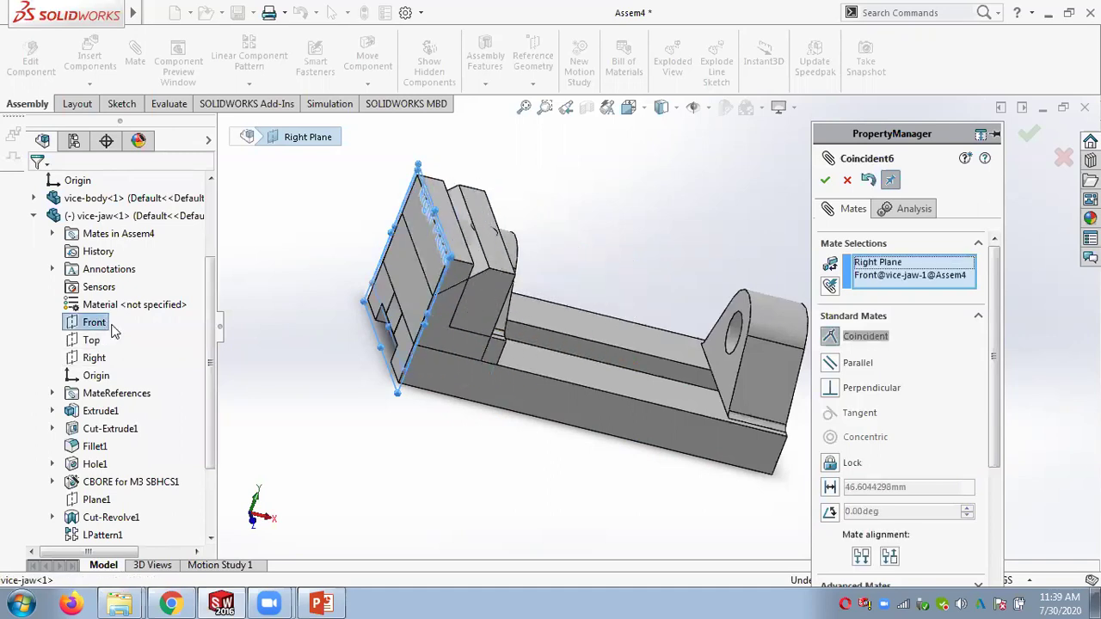
middle_click_drag(416, 427, 443, 382)
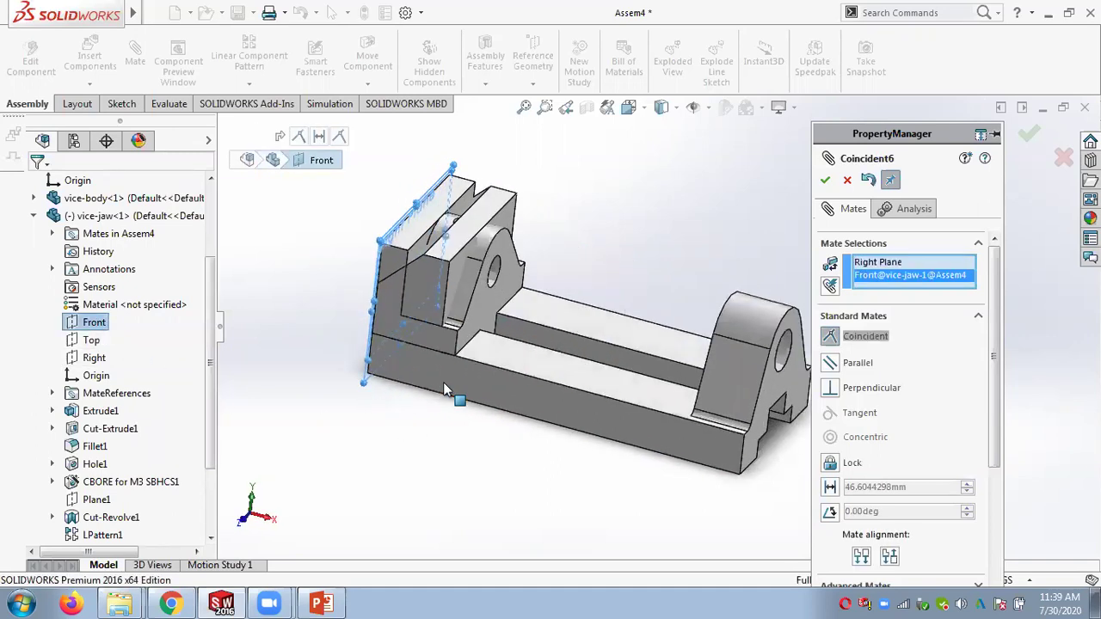
scroll(443, 382, "down", 3)
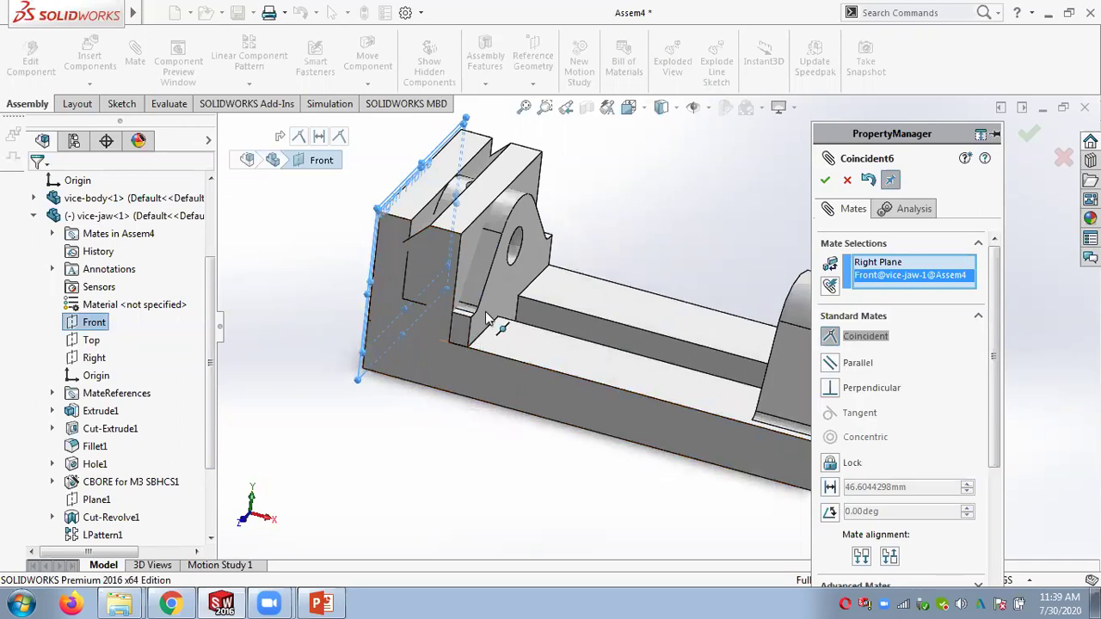
left_click(831, 487)
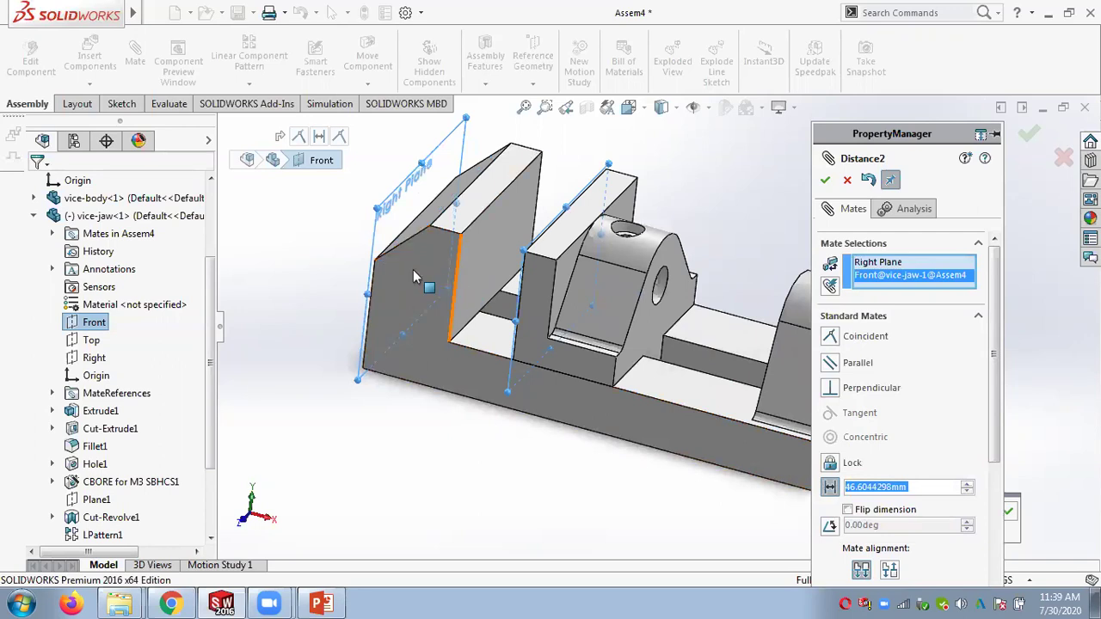
left_click(826, 180)
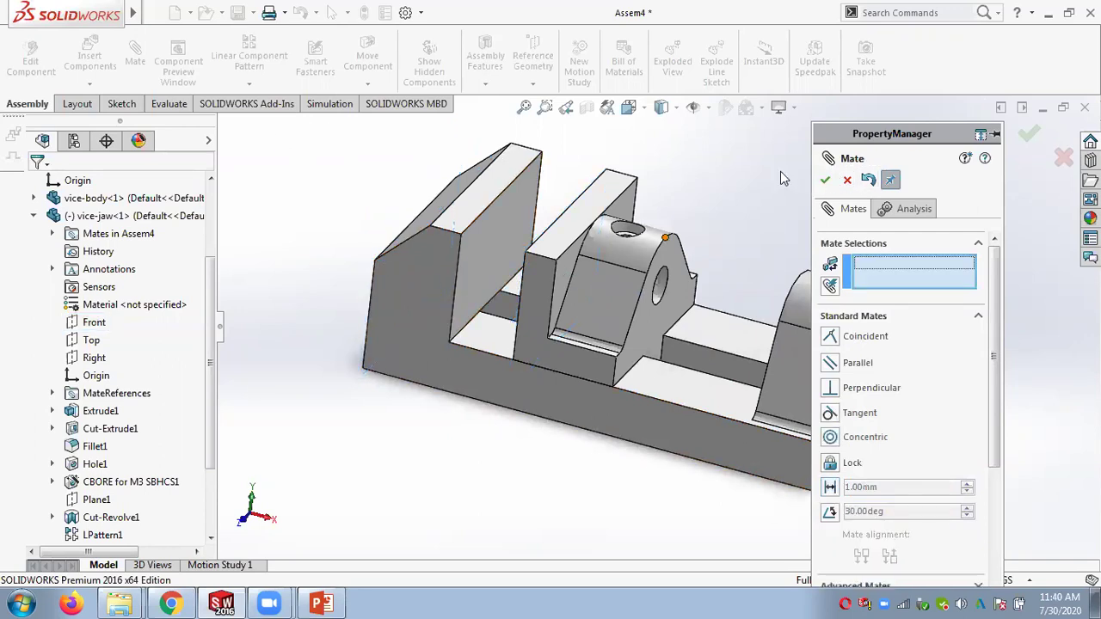
left_click(825, 180)
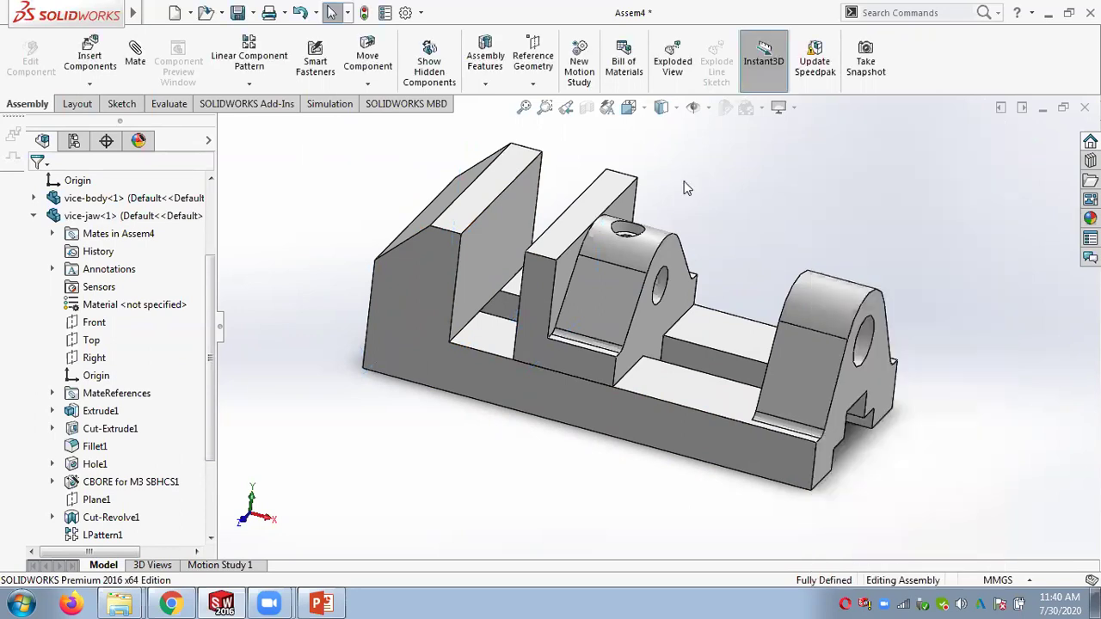
Step: Measure the 26 mm gap between the vice-body's two parallel vertical edges
left_click(168, 104)
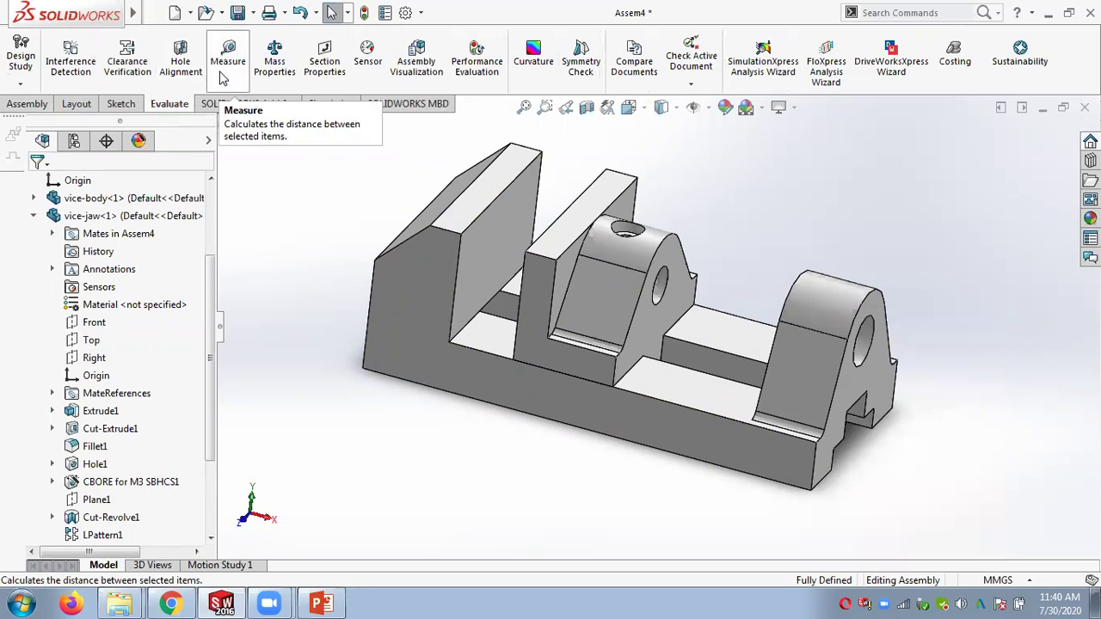
left_click(224, 77)
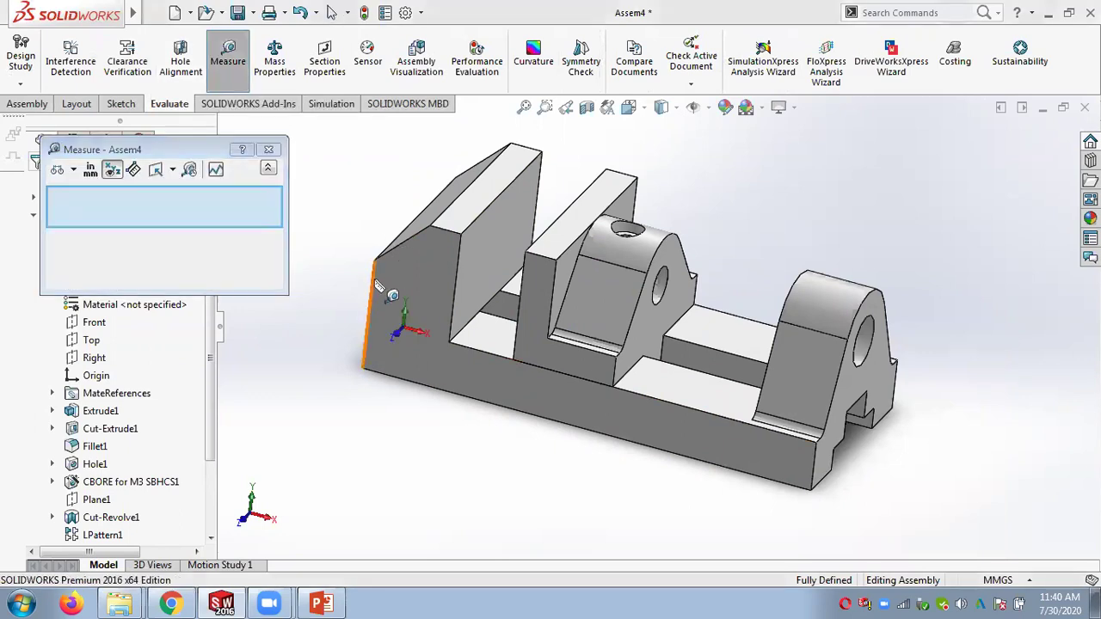
left_click(372, 316)
left_click(458, 315)
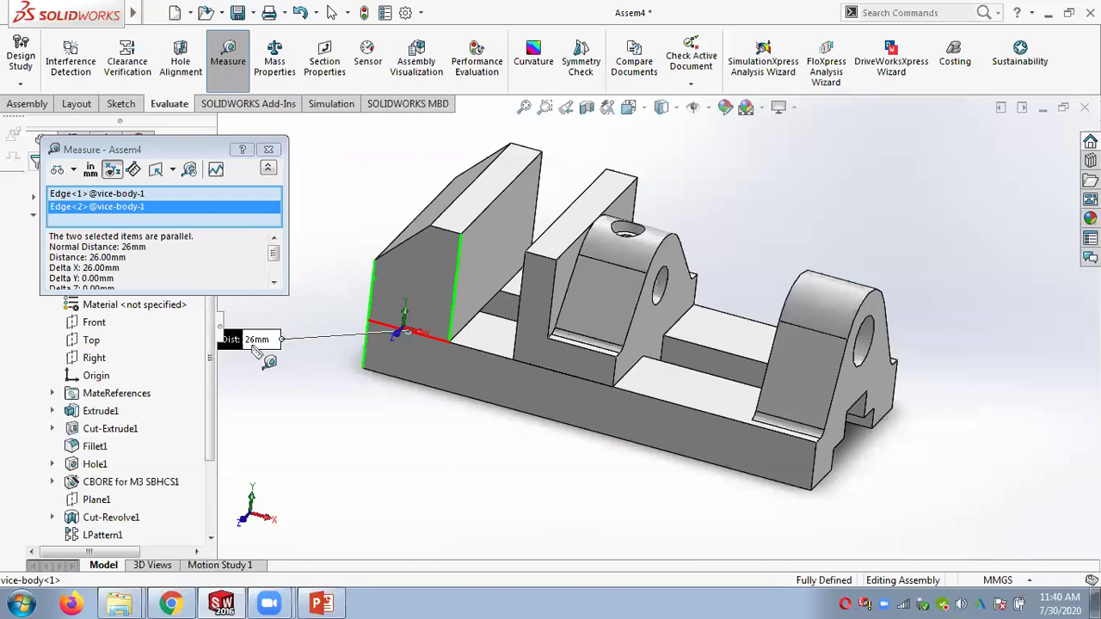
left_click(268, 150)
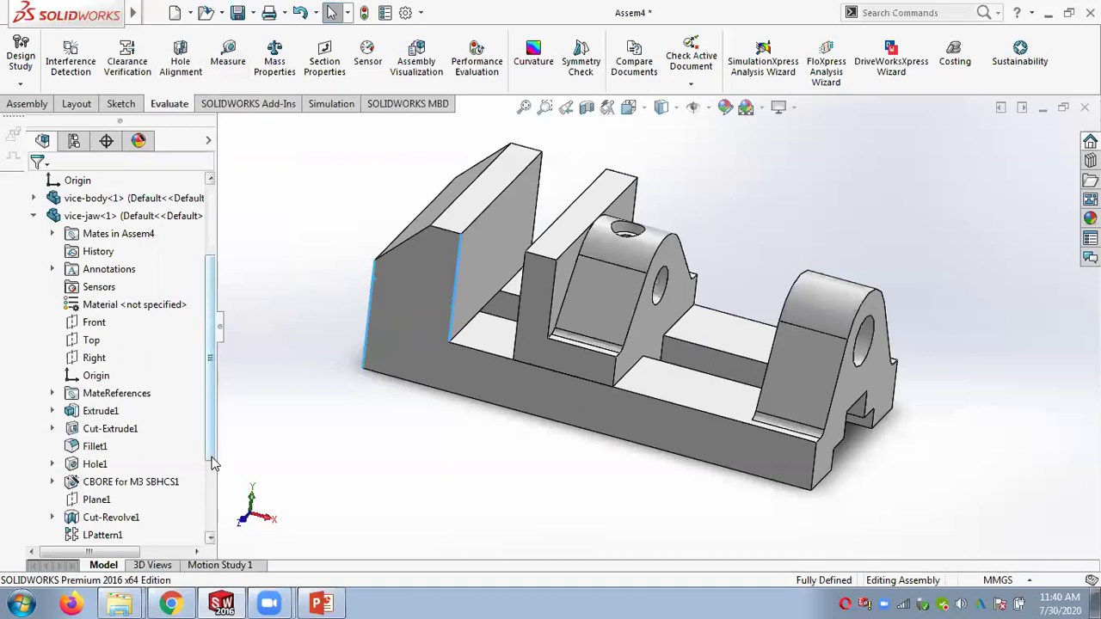
Step: Edit the Distance2 mate to 26 mm
left_click_drag(211, 462, 204, 529)
right_click(142, 535)
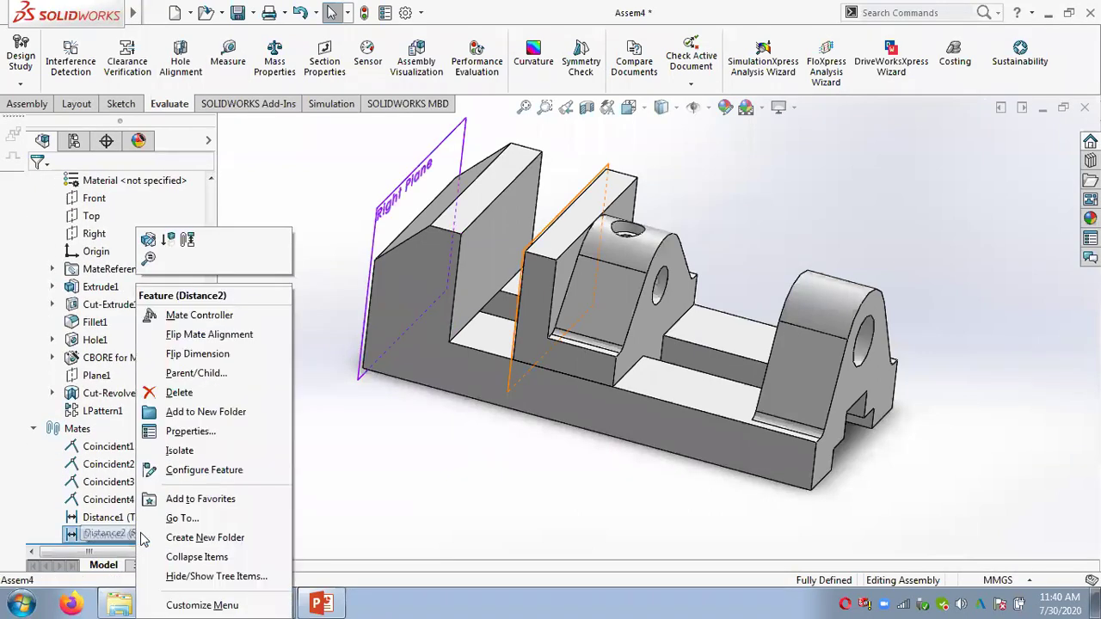
left_click(373, 293)
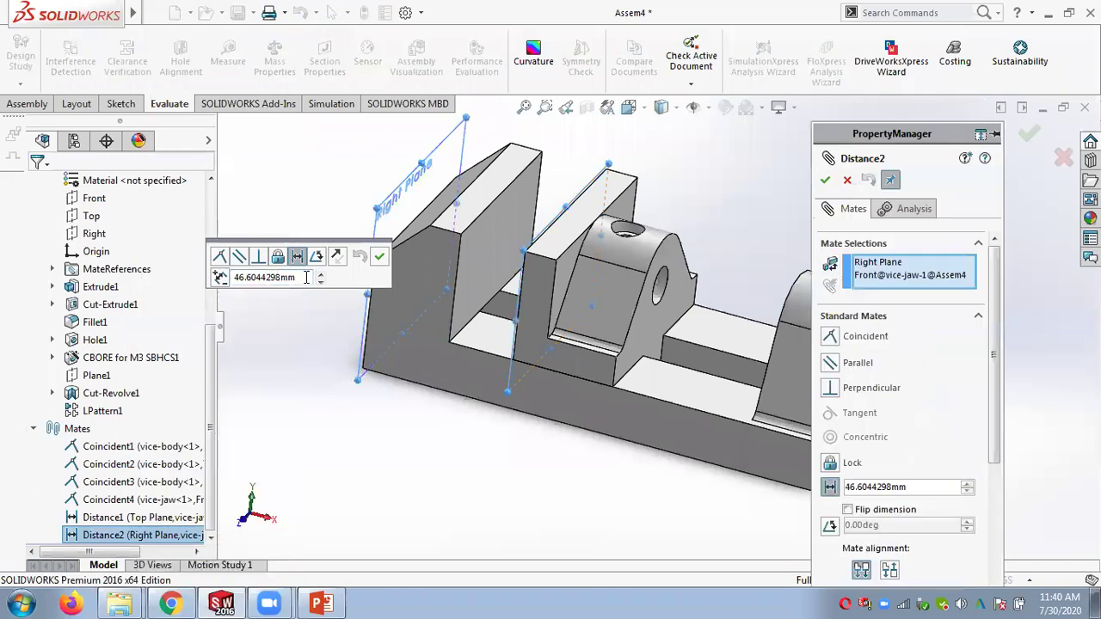
left_click_drag(305, 277, 206, 280)
type("26")
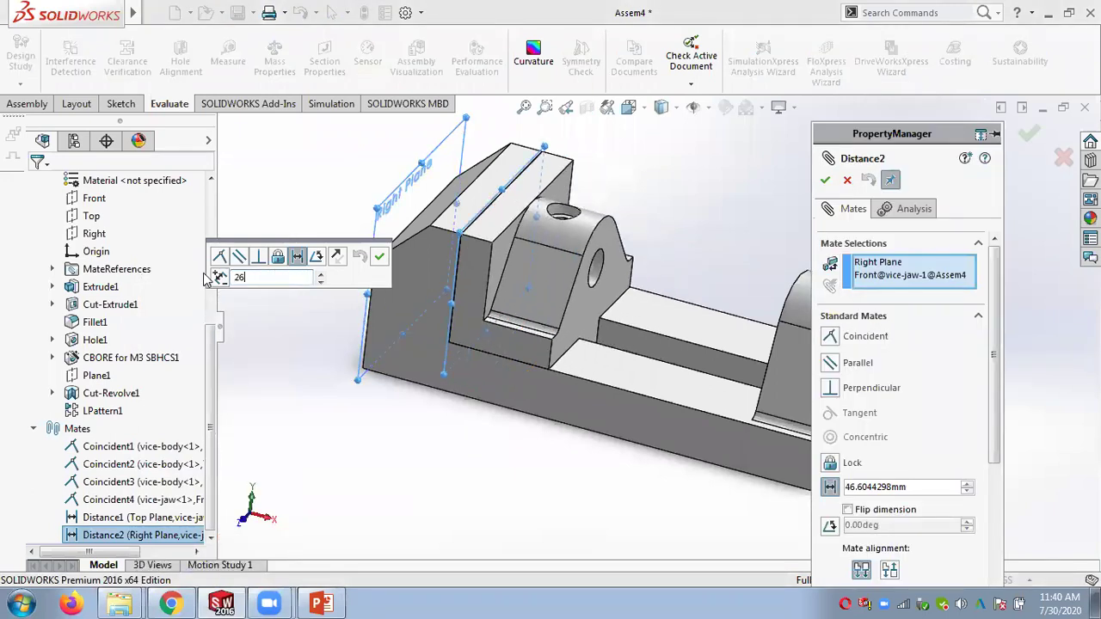
key("Return")
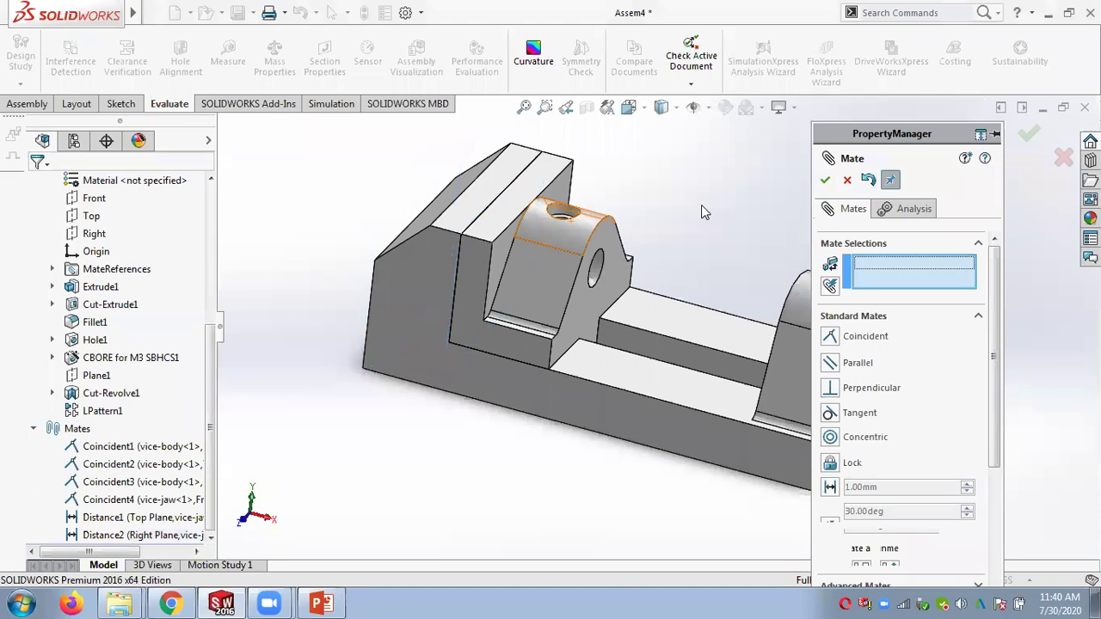
left_click(825, 180)
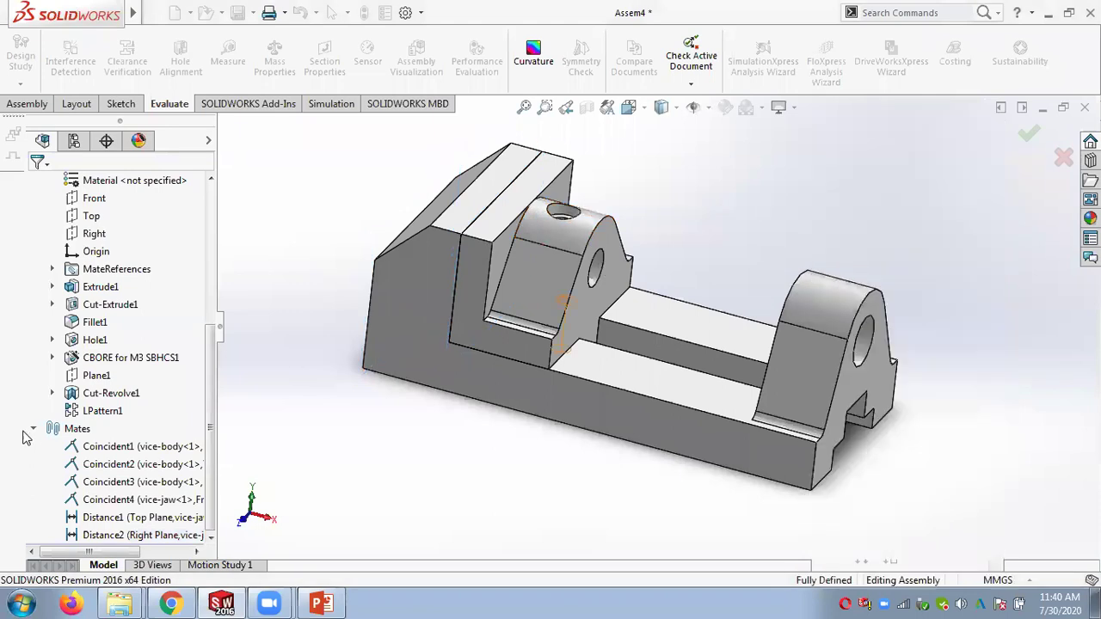
Step: Hide vice-body and orbit to inspect the vice-jaw on its own
left_click(32, 428)
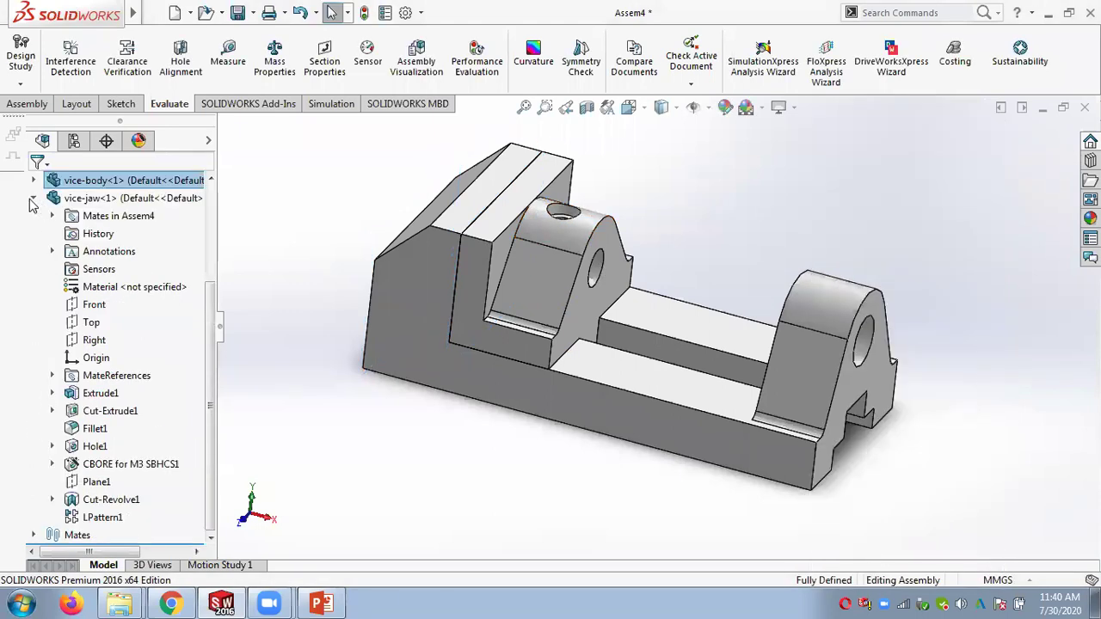
left_click(32, 198)
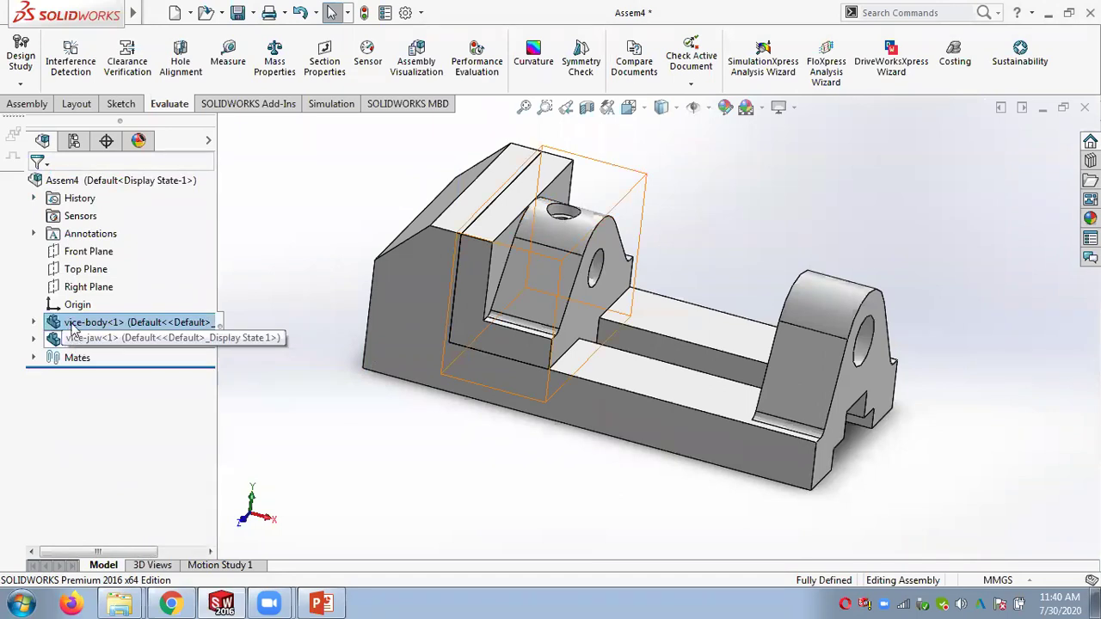
left_click(512, 344)
left_click(88, 324)
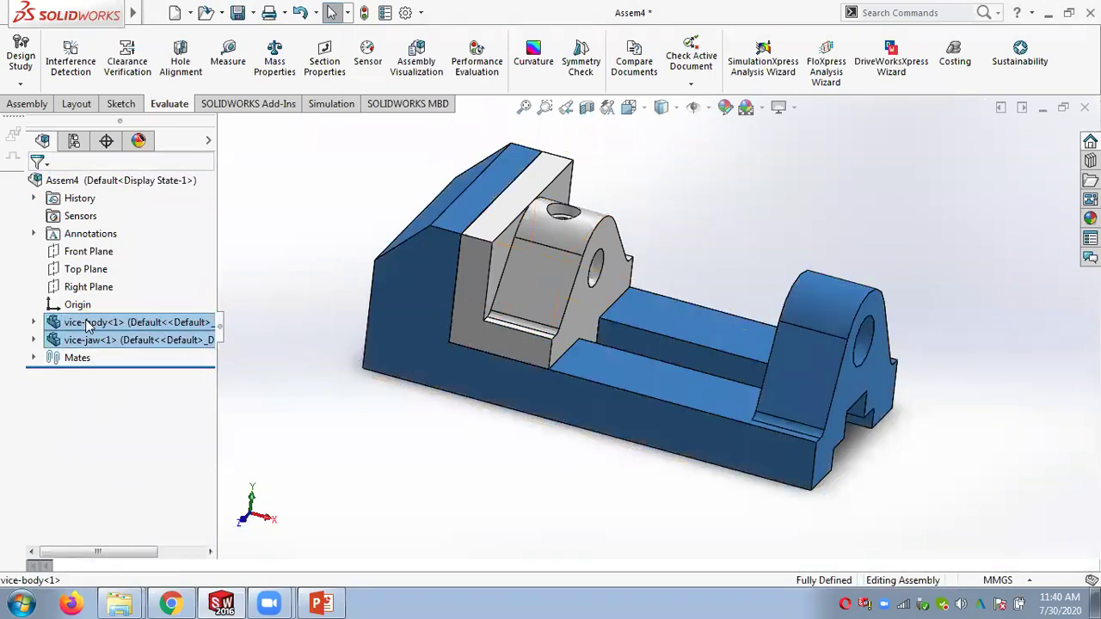
right_click(88, 324)
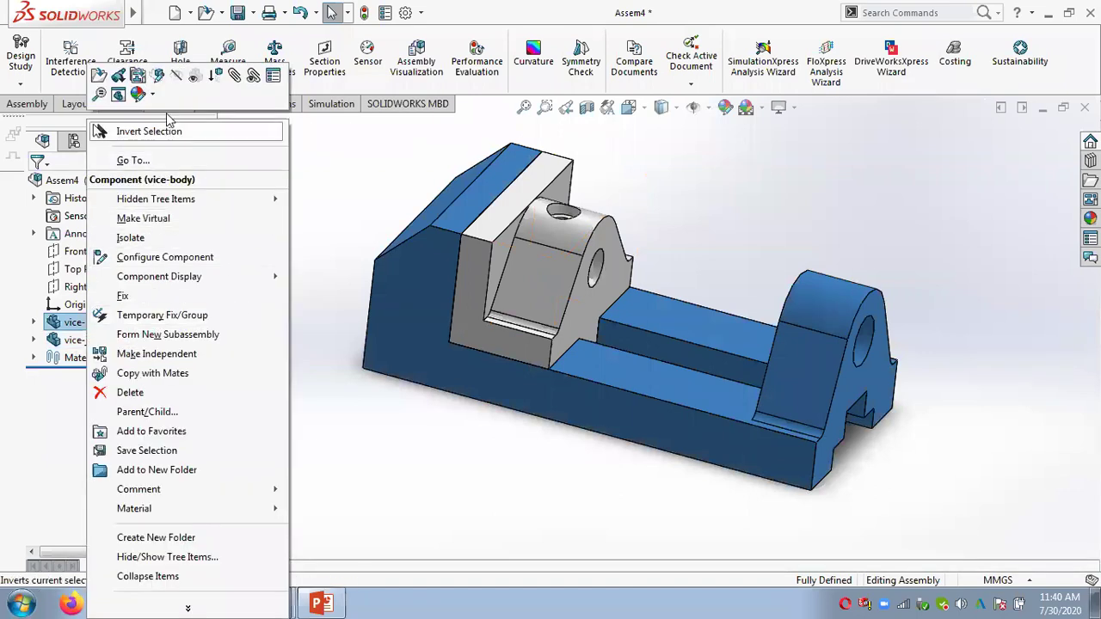
left_click(159, 77)
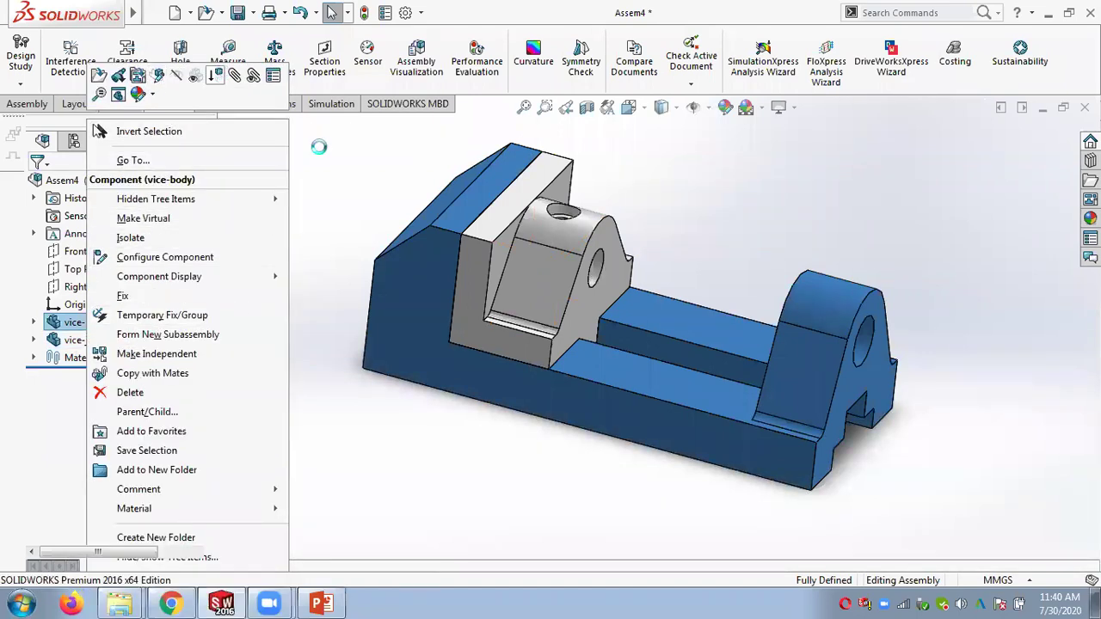
left_click(526, 337)
mouse_move(494, 250)
middle_mouse_down()
mouse_move(327, 209)
mouse_move(582, 334)
mouse_move(362, 352)
middle_mouse_up()
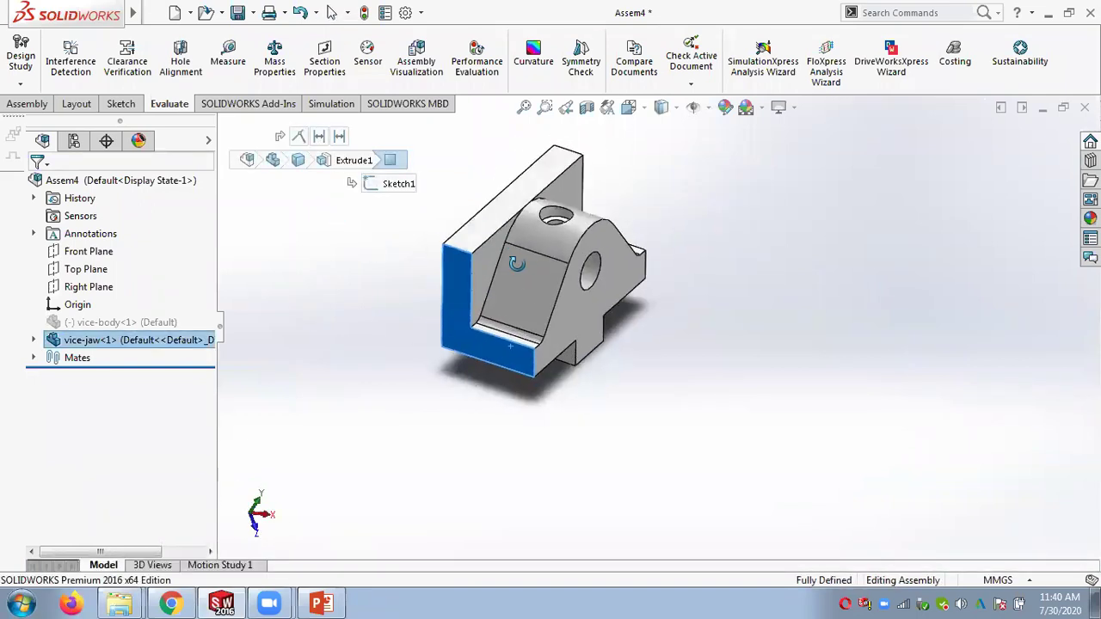
Step: Show vice-body again and orbit and zoom the assembly to a new angle
right_click(93, 324)
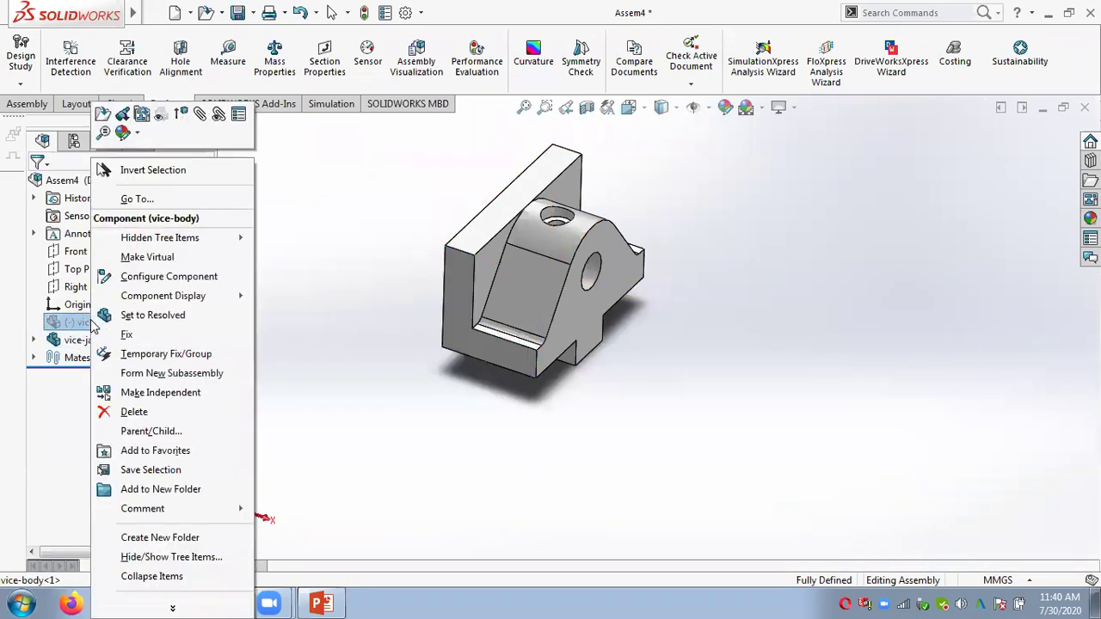
left_click(162, 117)
middle_click_drag(412, 379, 331, 339)
middle_click_drag(404, 265, 389, 262)
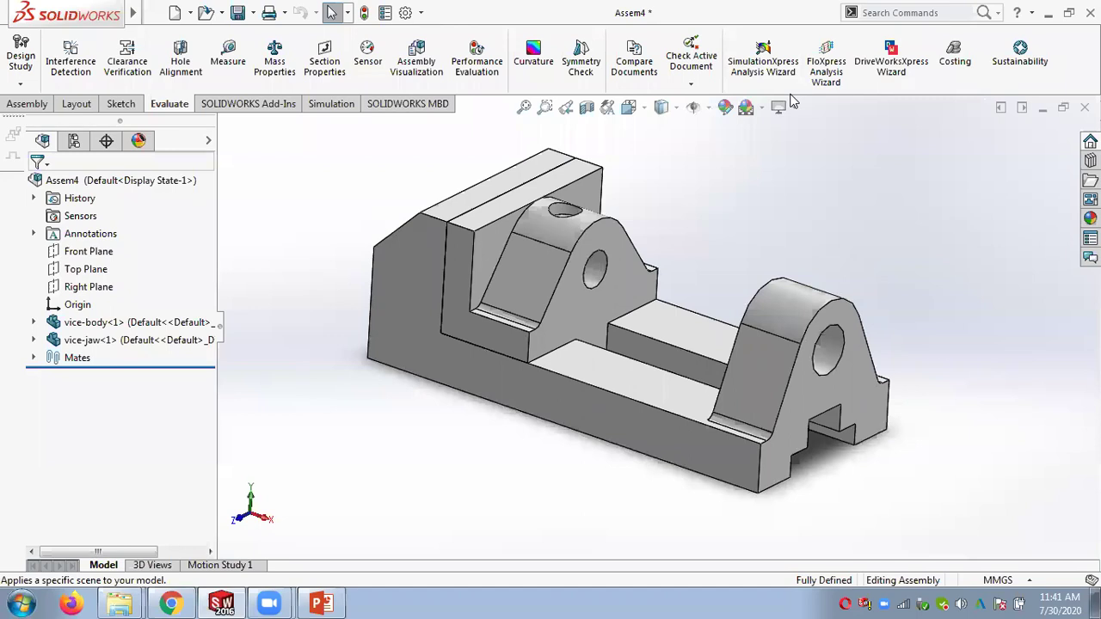
mouse_move(379, 200)
middle_mouse_down()
mouse_move(401, 179)
mouse_move(381, 216)
middle_mouse_up()
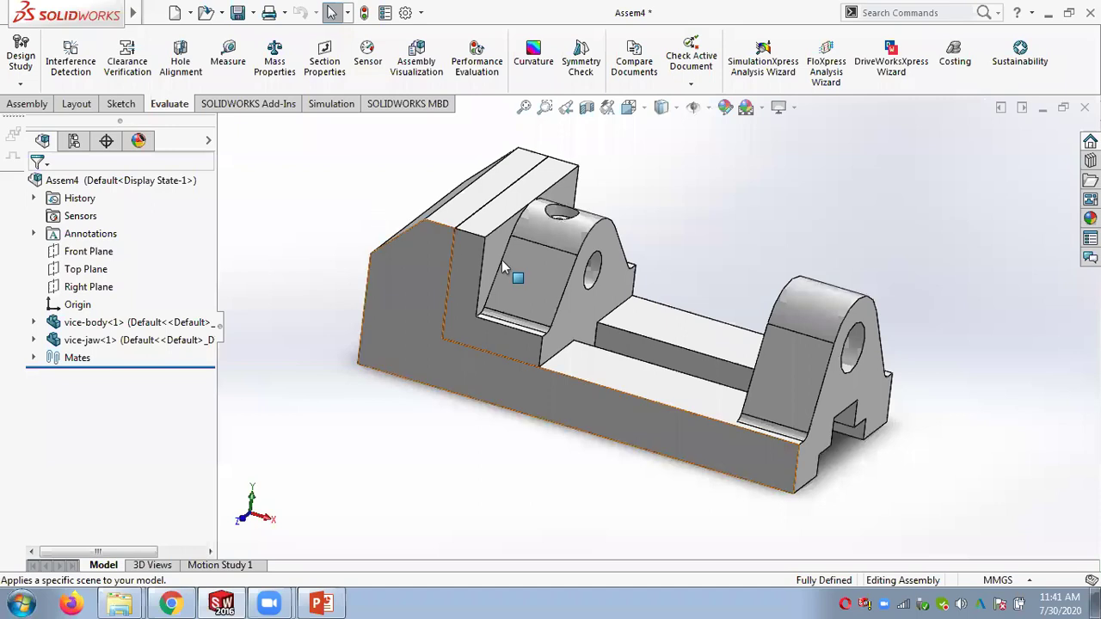
scroll(645, 294, "down", 2)
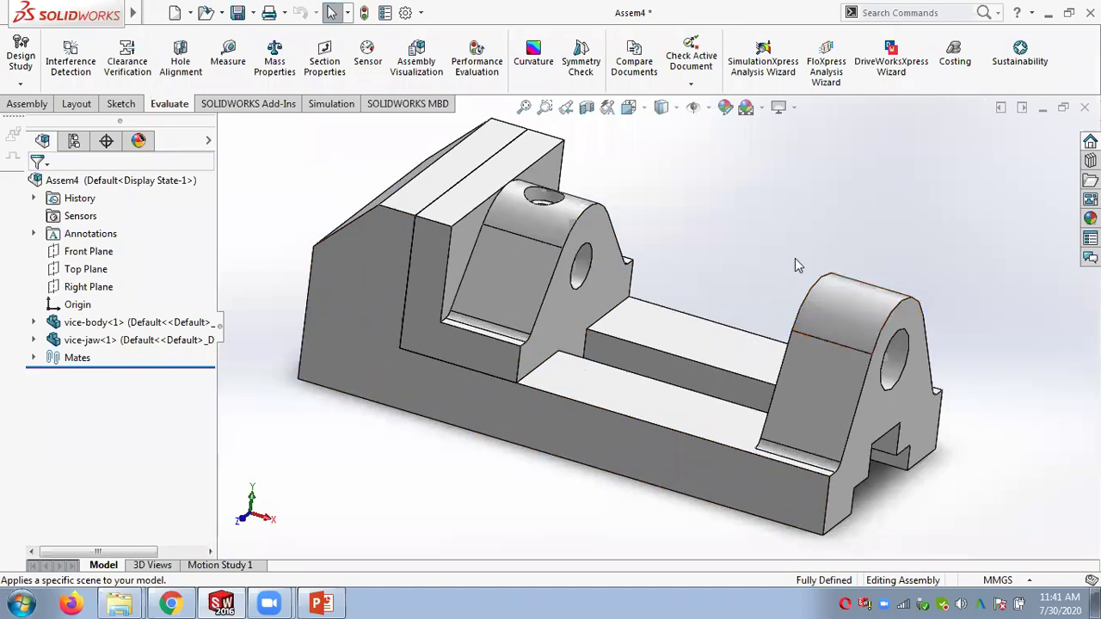
Step: Expand the Mates folder to list the assembly's coincident and distance mates
left_click(34, 358)
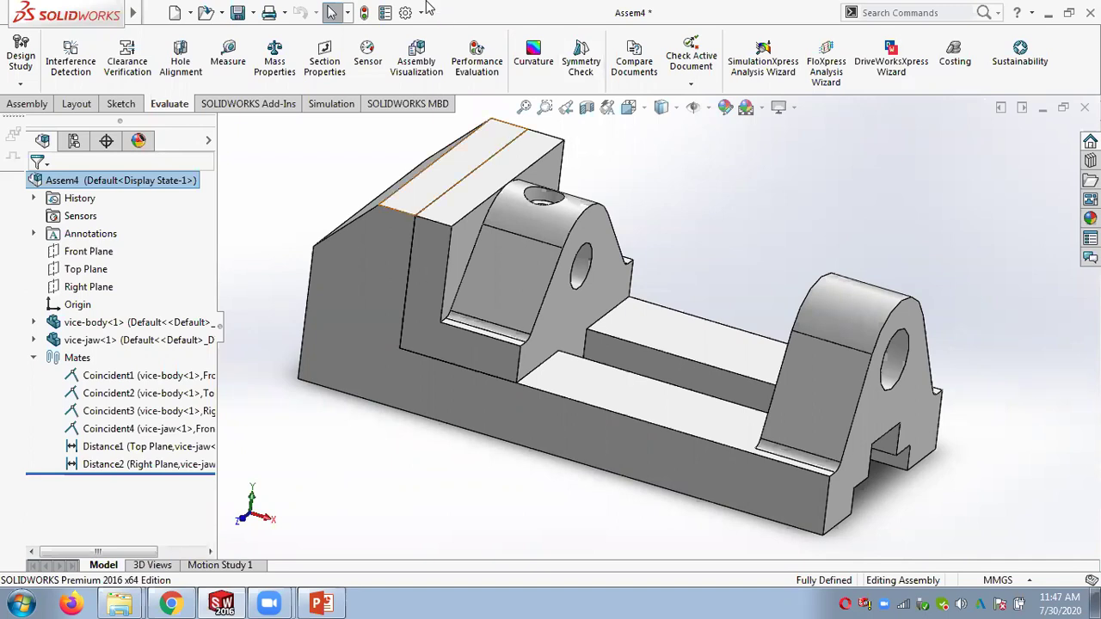
Step: Review the Angle mate slide in PowerPoint, then close Assem4 without saving
middle_click_drag(637, 215, 704, 225)
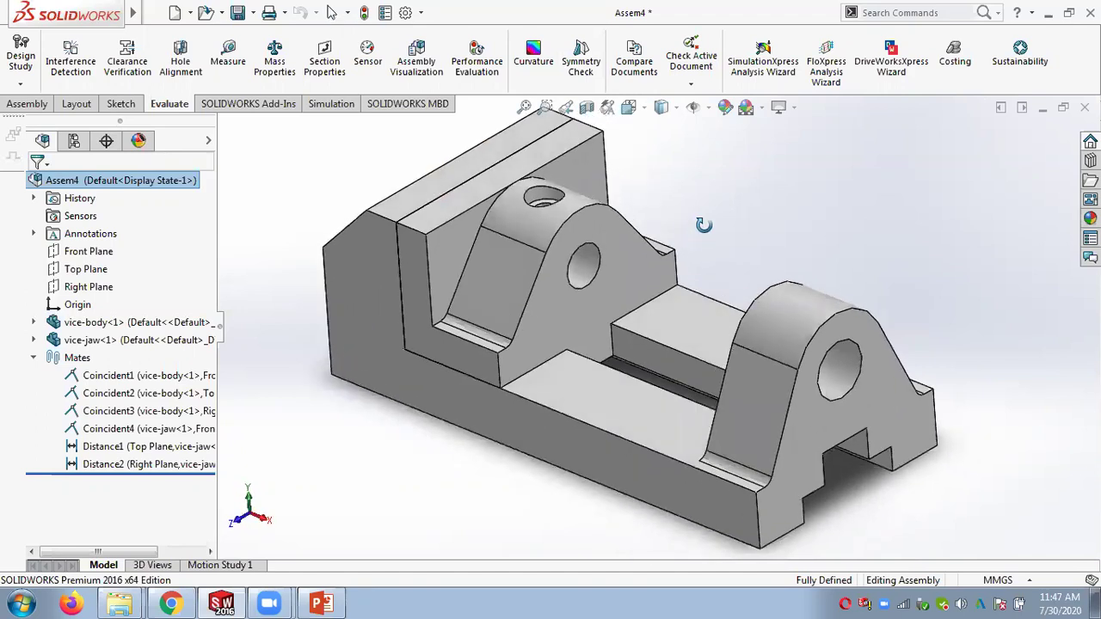
left_click(321, 603)
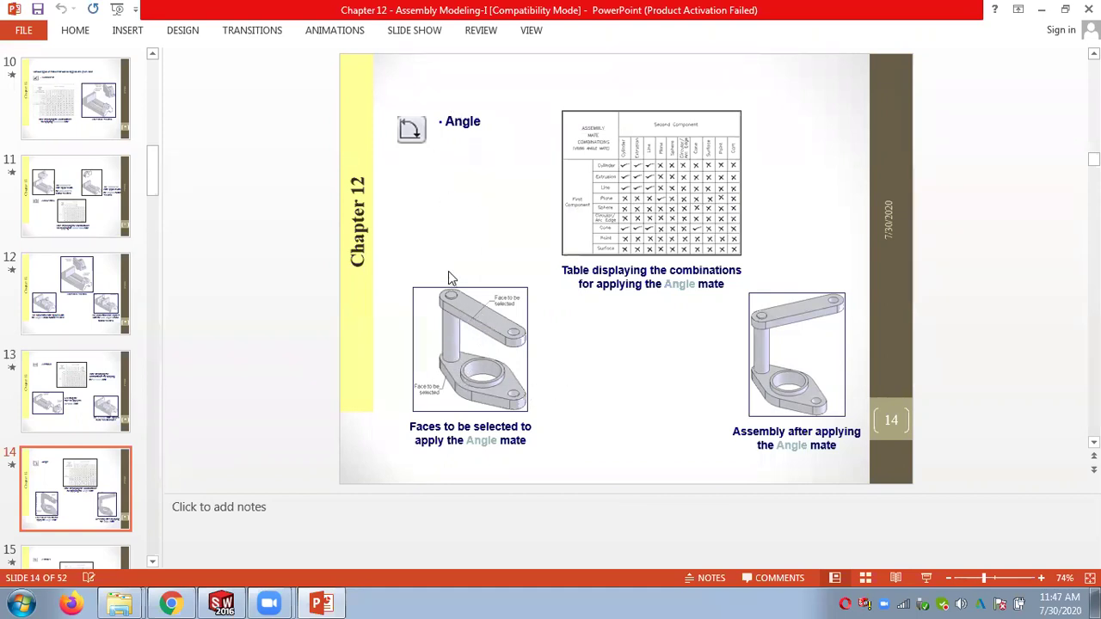
left_click(222, 604)
left_click(1085, 107)
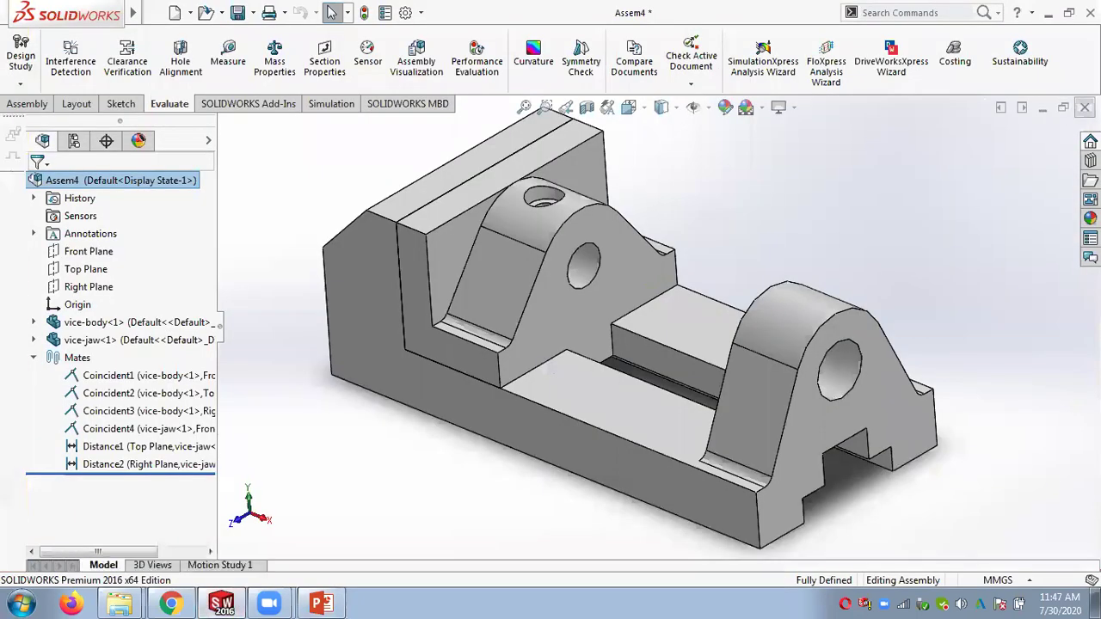
left_click(328, 259)
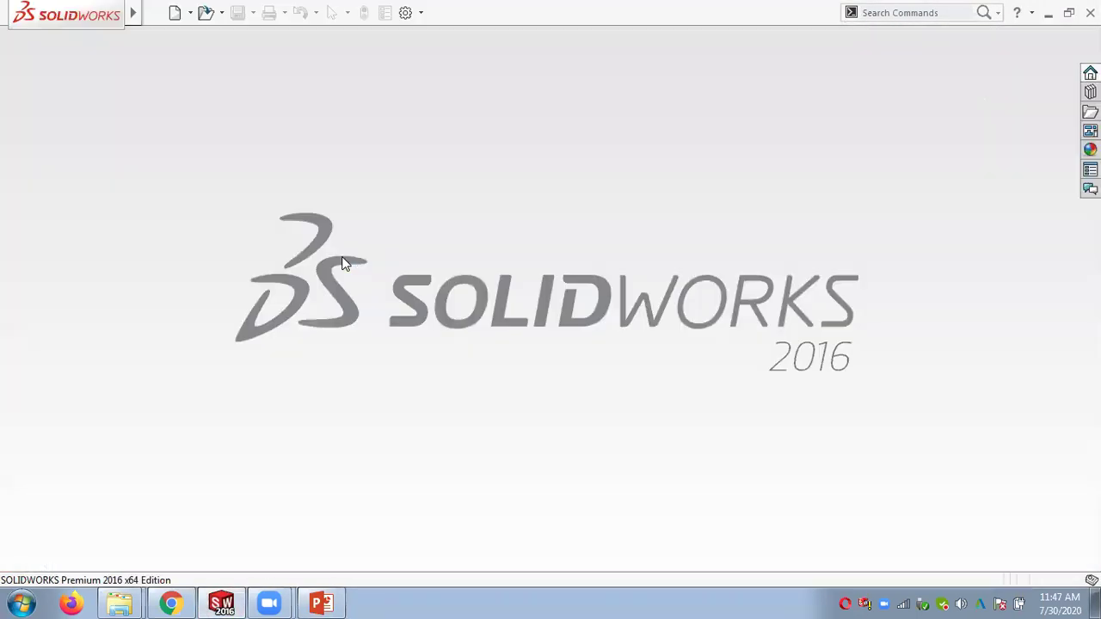
Step: Start a new assembly and place the base part from the Figure_12-20 to 12-24 folder at the origin
left_click(191, 18)
left_click(200, 33)
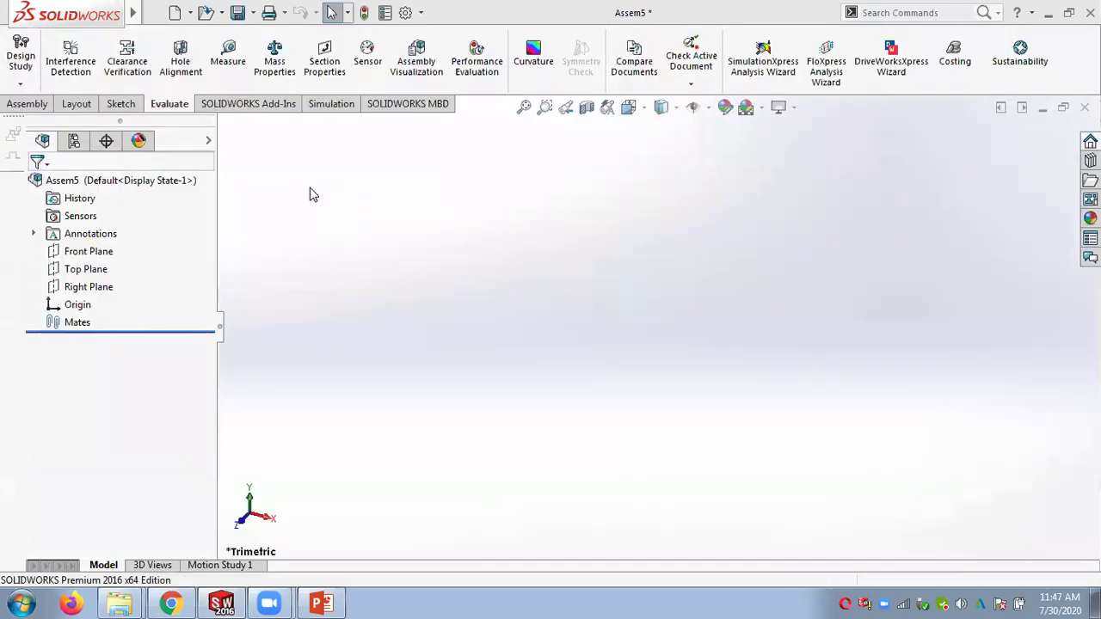
left_click(897, 471)
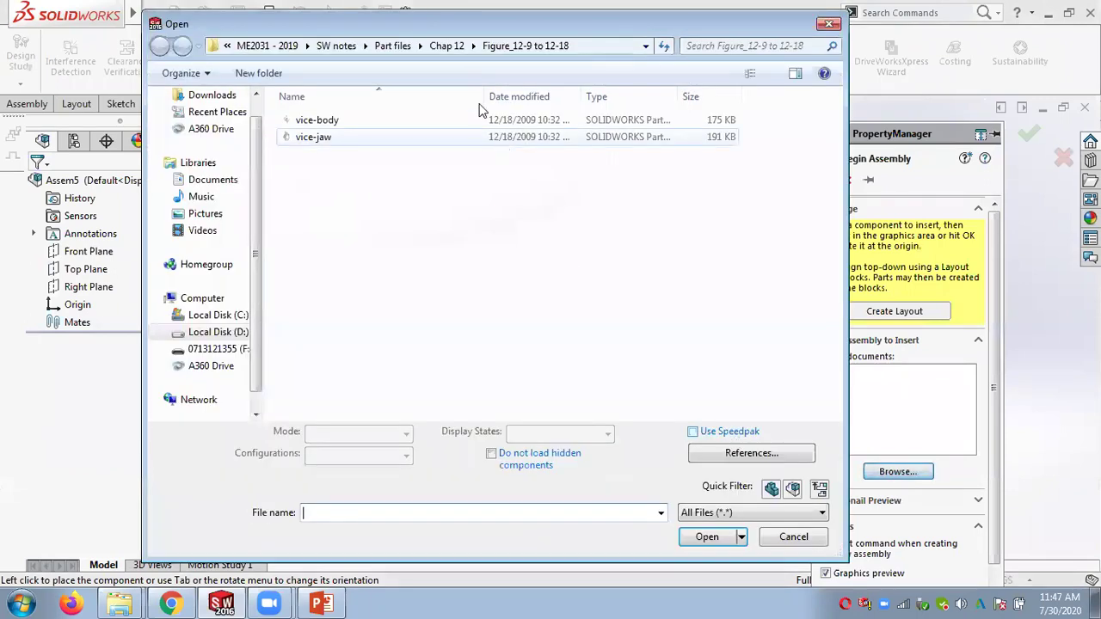
left_click(447, 46)
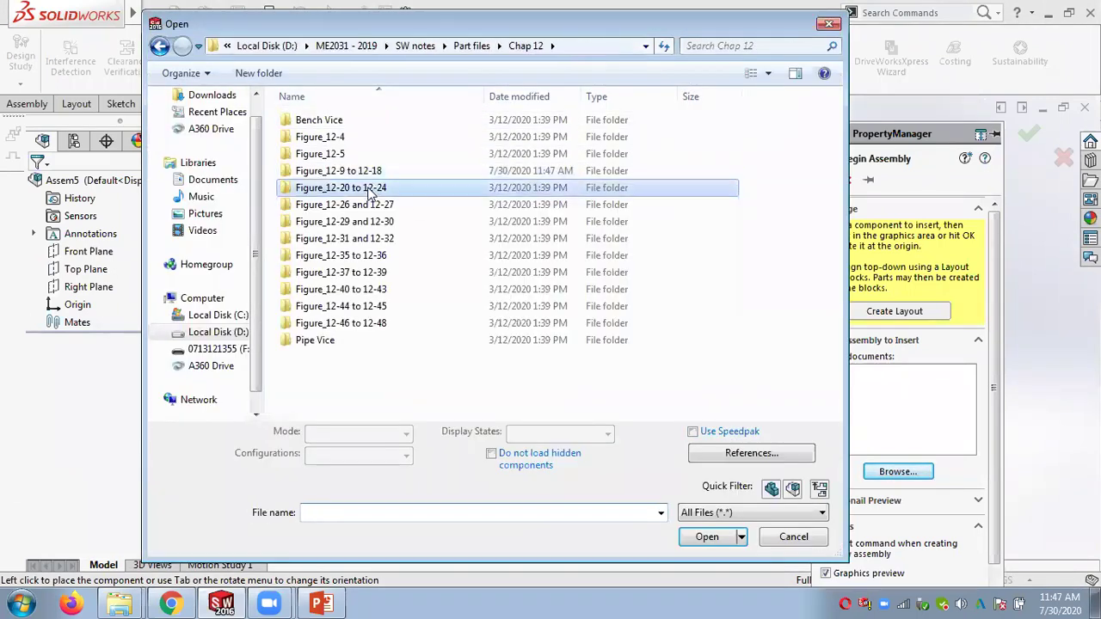
double_click(369, 190)
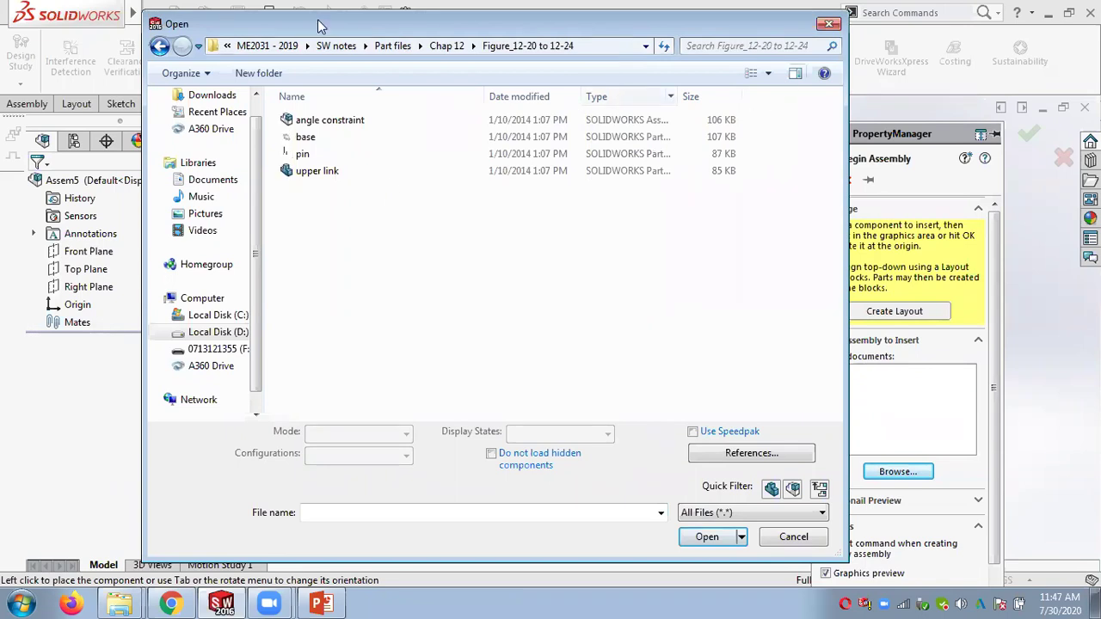
left_click(738, 93)
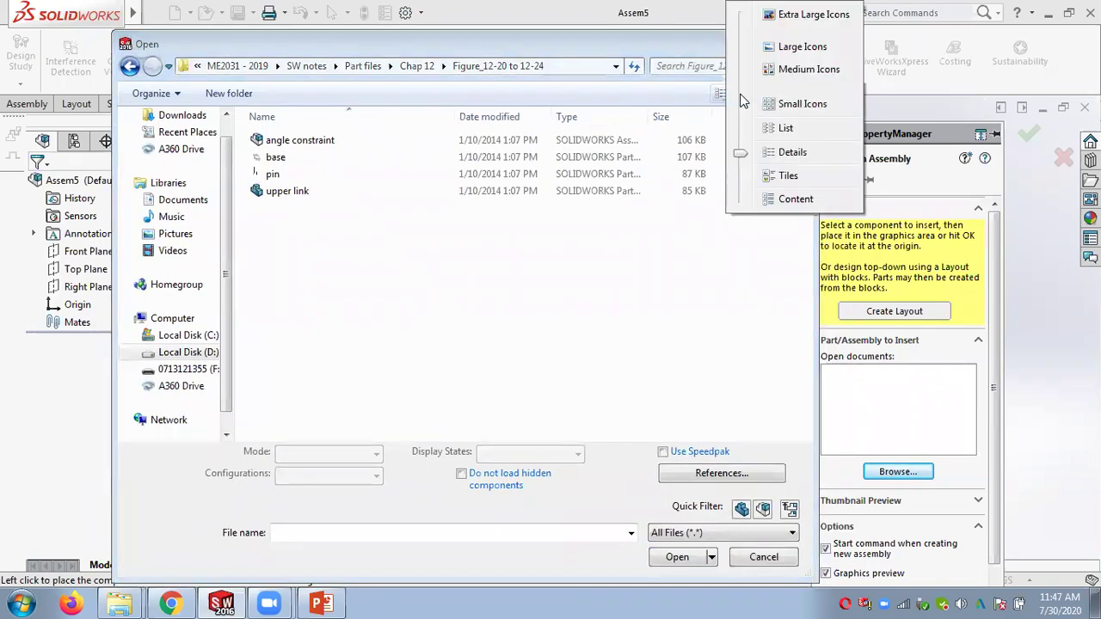
left_click(784, 52)
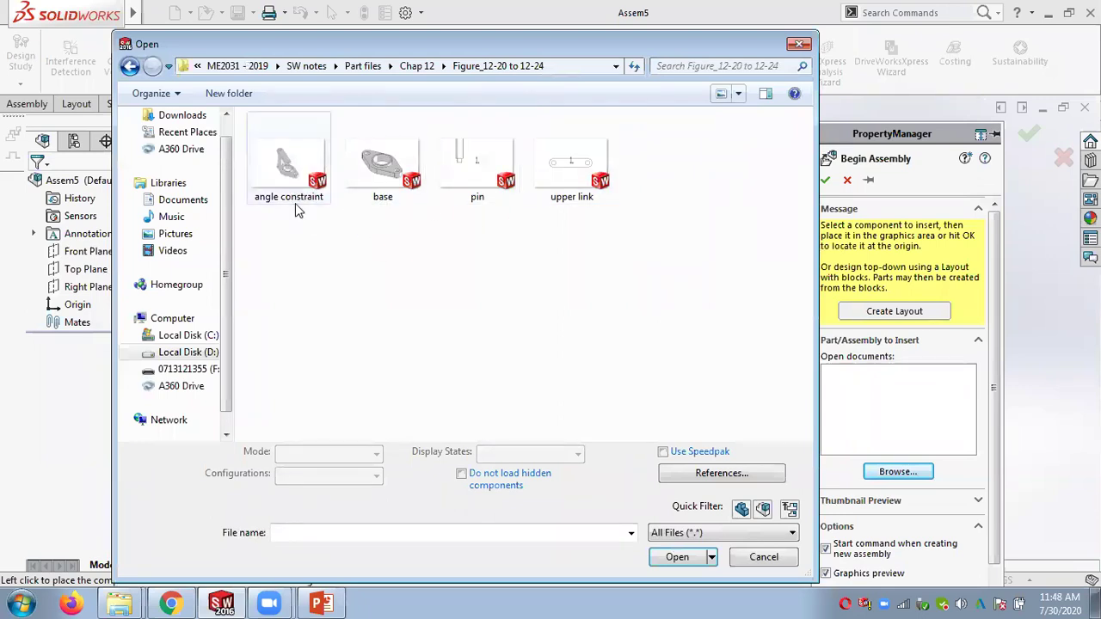
left_click(394, 178)
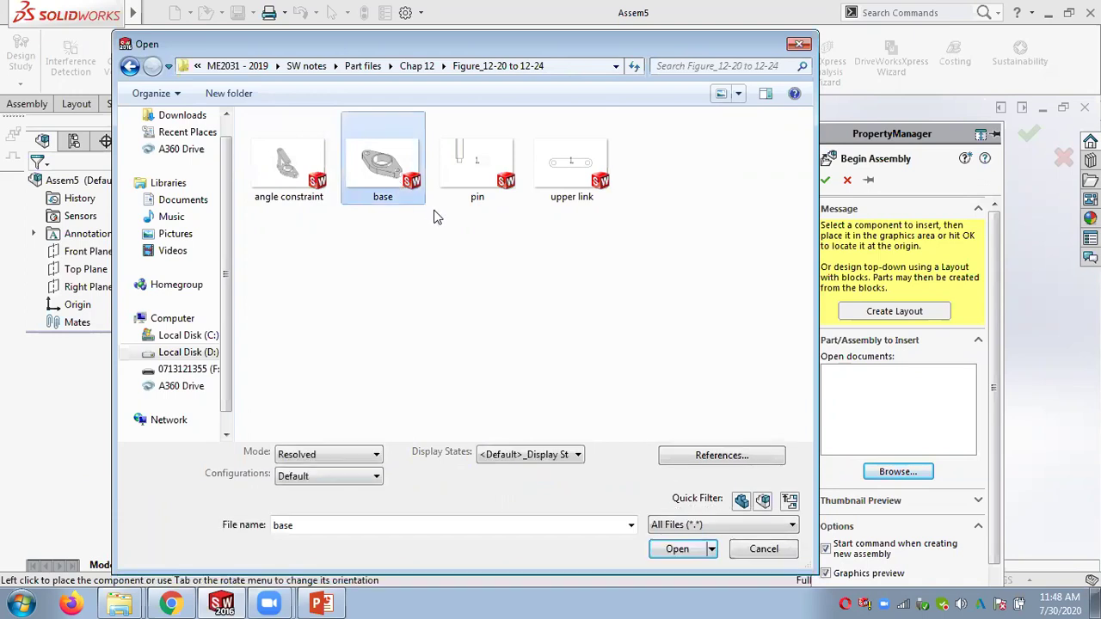
left_click(678, 551)
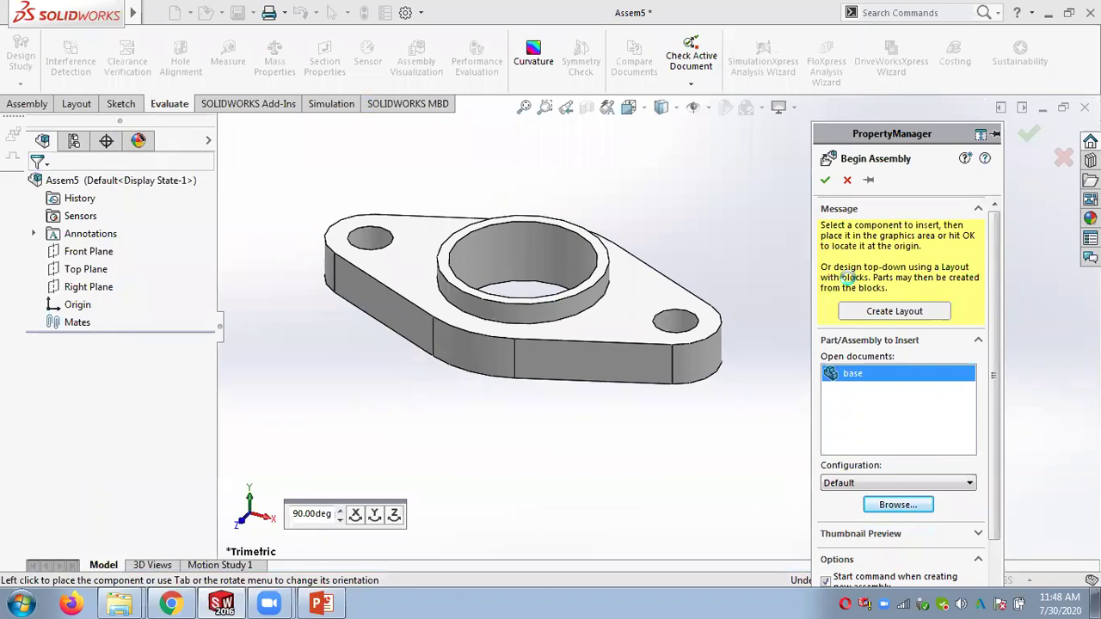
left_click(825, 180)
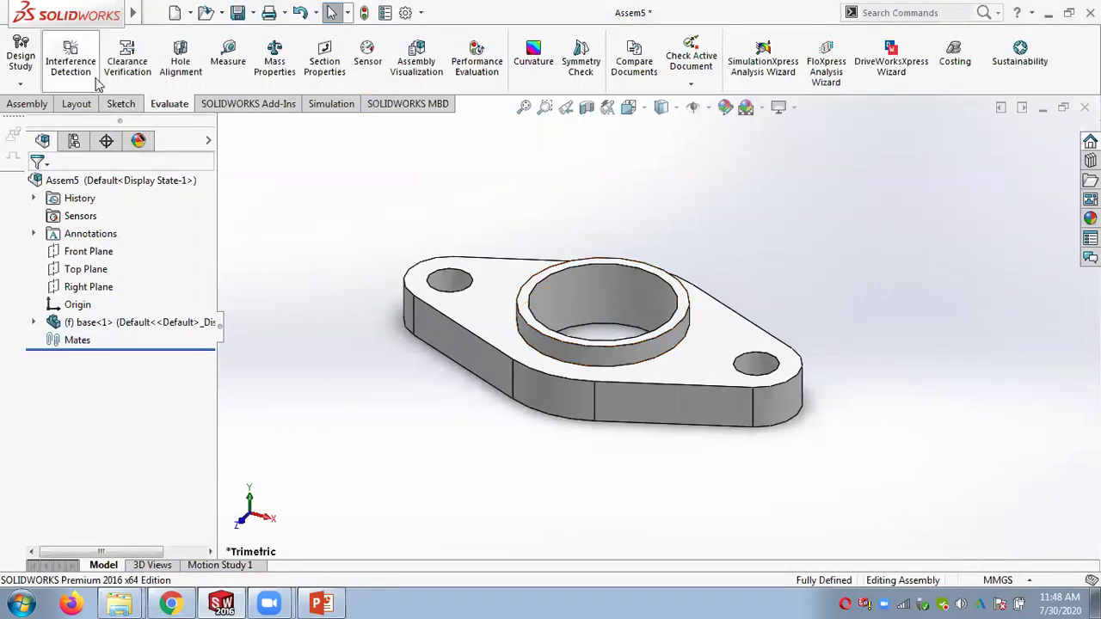
Step: Dismiss the Insert Components options, then bring up the Figure_12-9 to 12-18 folder and Chrome
left_click(28, 104)
left_click(89, 83)
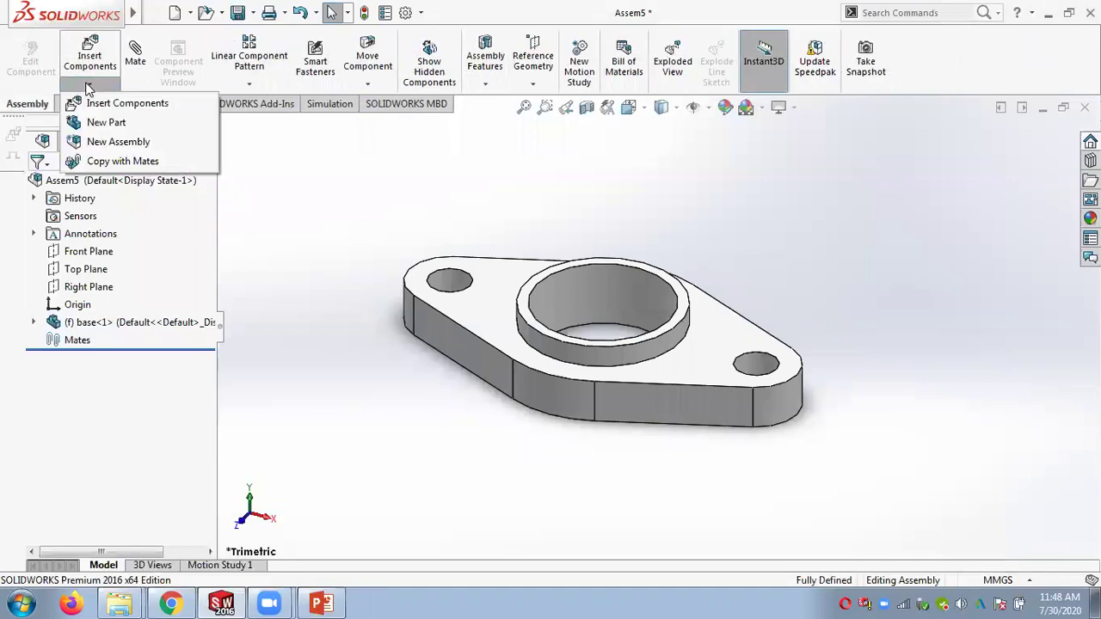
left_click(329, 152)
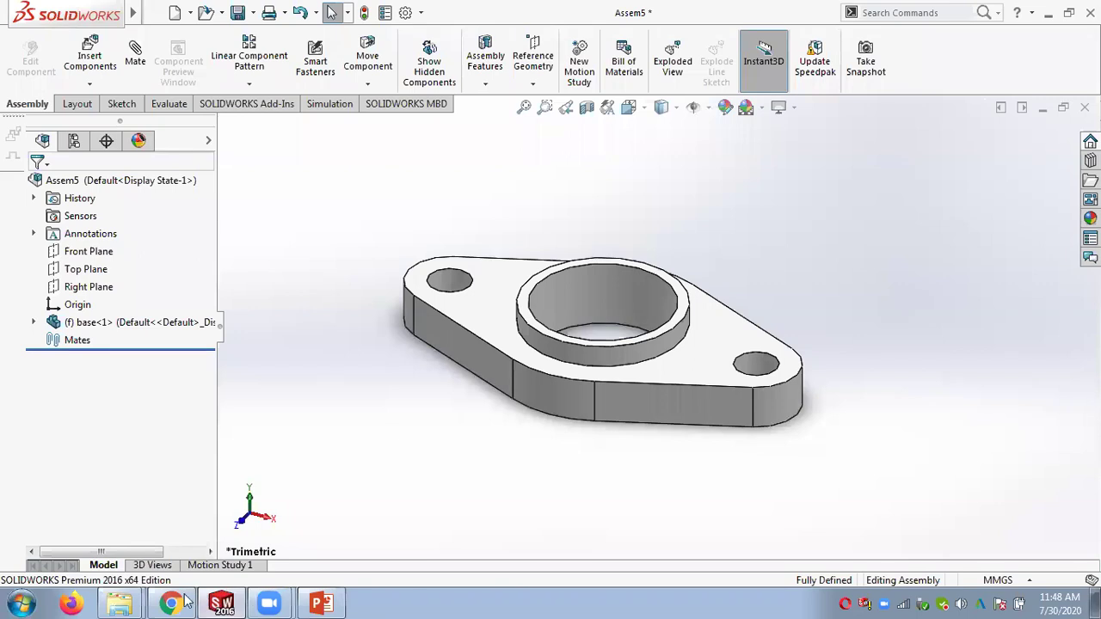
left_click(125, 602)
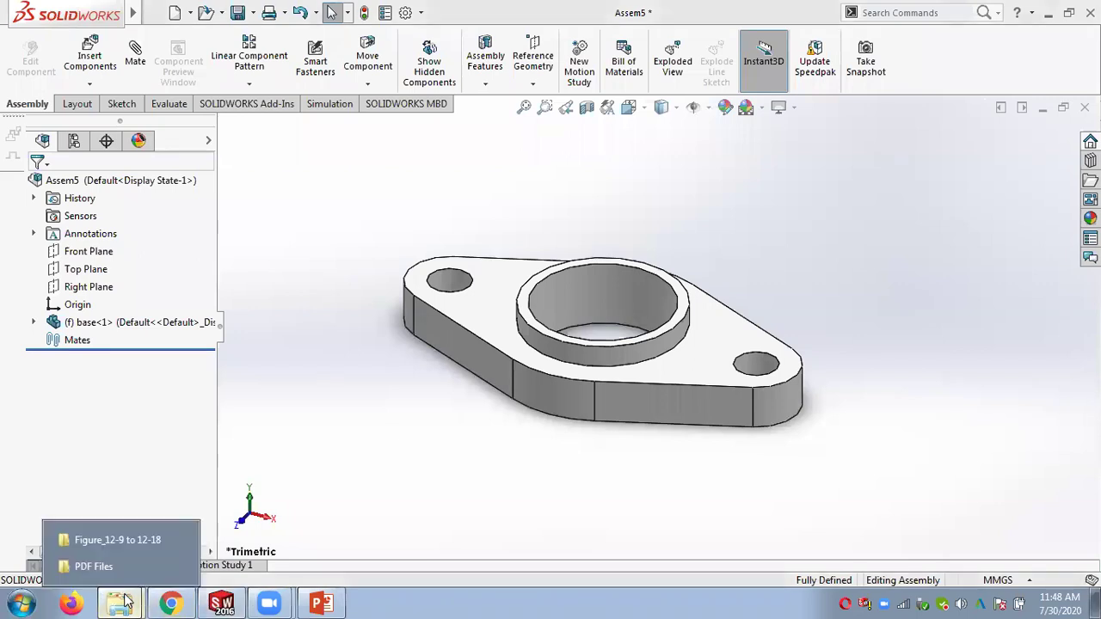
left_click(133, 541)
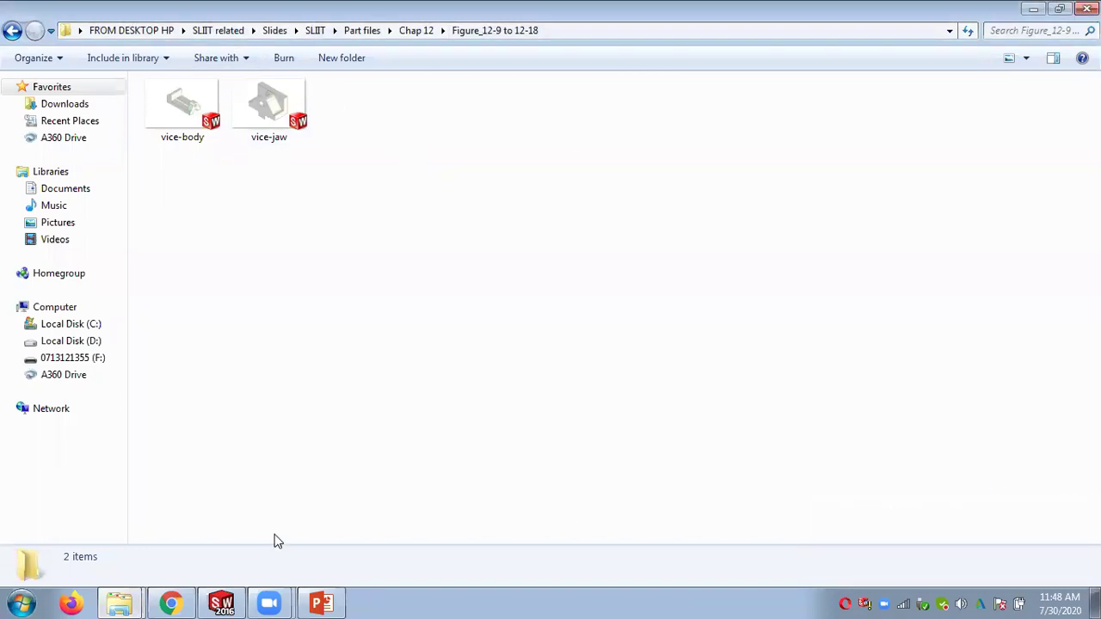
left_click(177, 602)
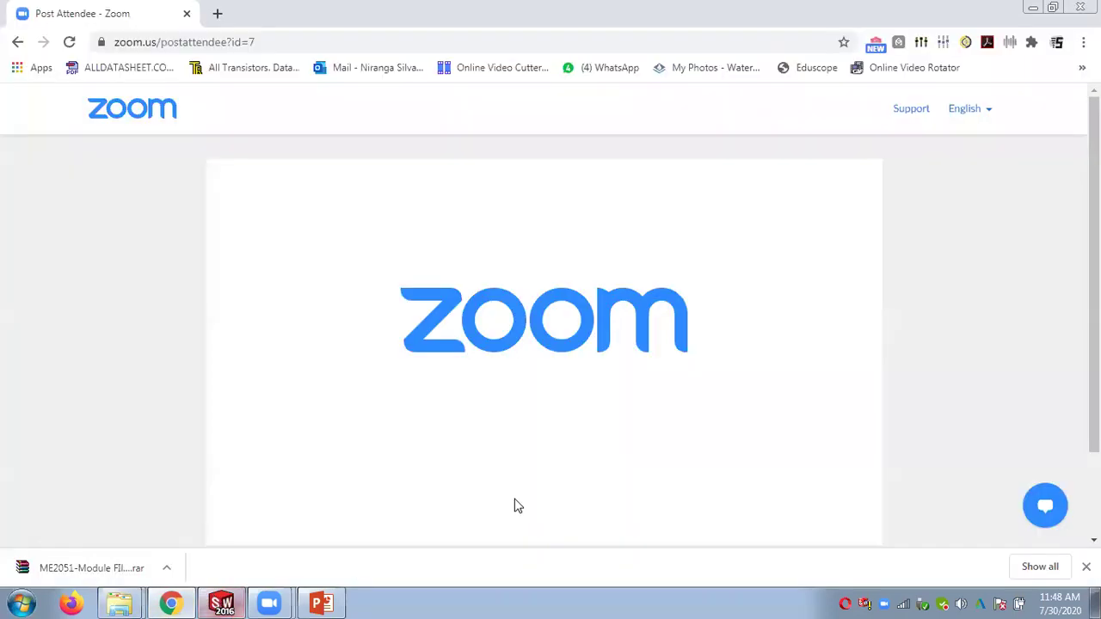
Step: Switch from Chrome back to the SOLIDWORKS window showing Assem5
left_click(223, 603)
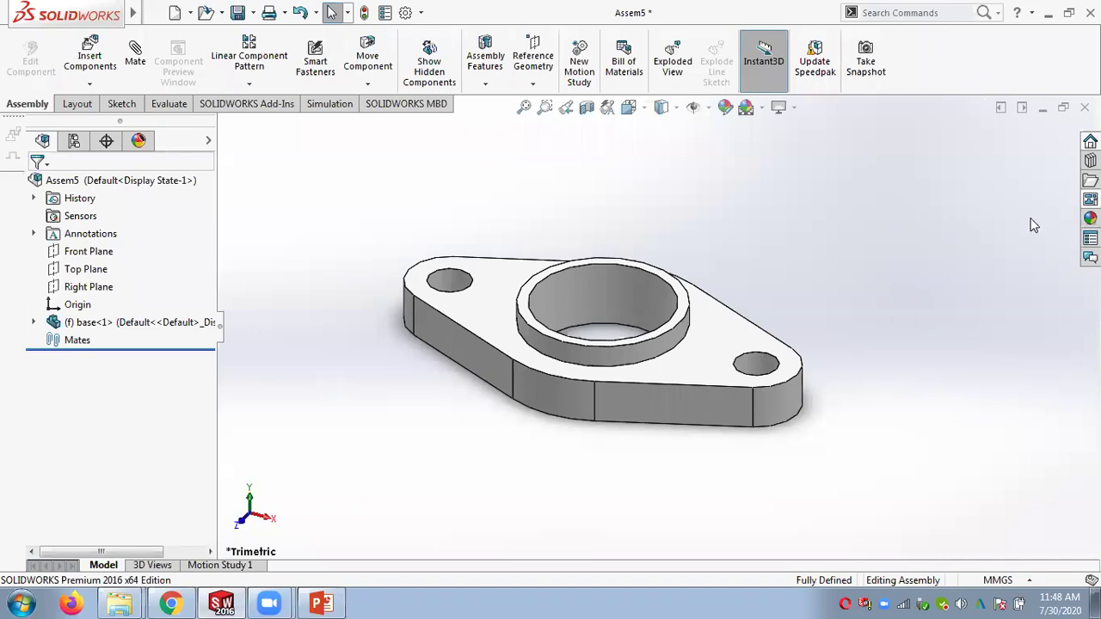
Step: Browse the File Explorer pane to Desktop > SLIIT related > Part files > Chap 12 > Figure_12-20 to 12-24
left_click(1090, 180)
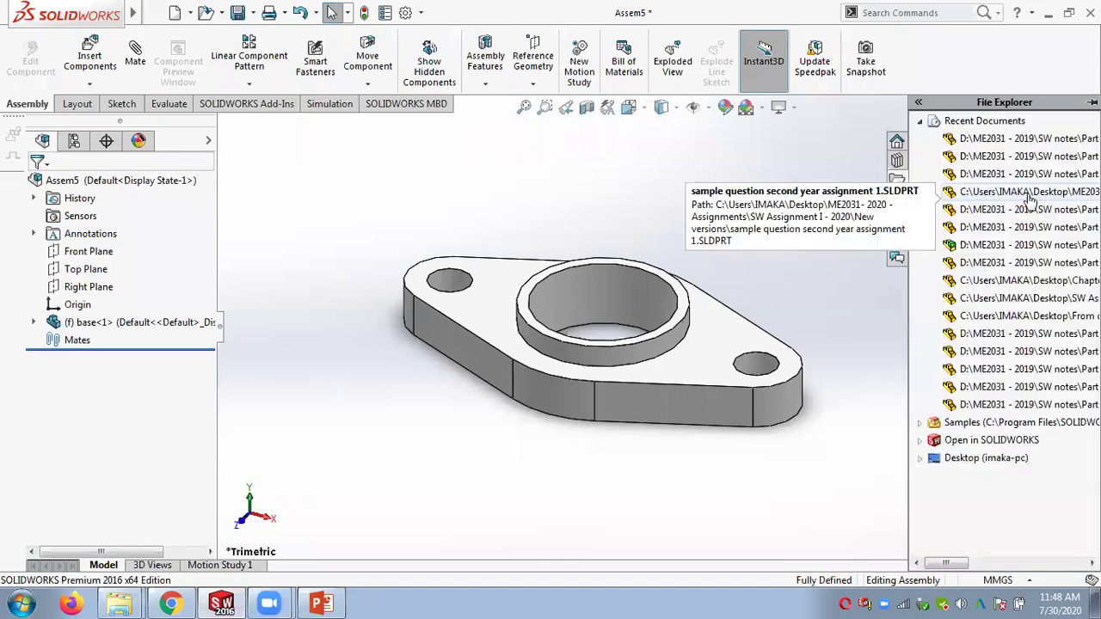
left_click(921, 460)
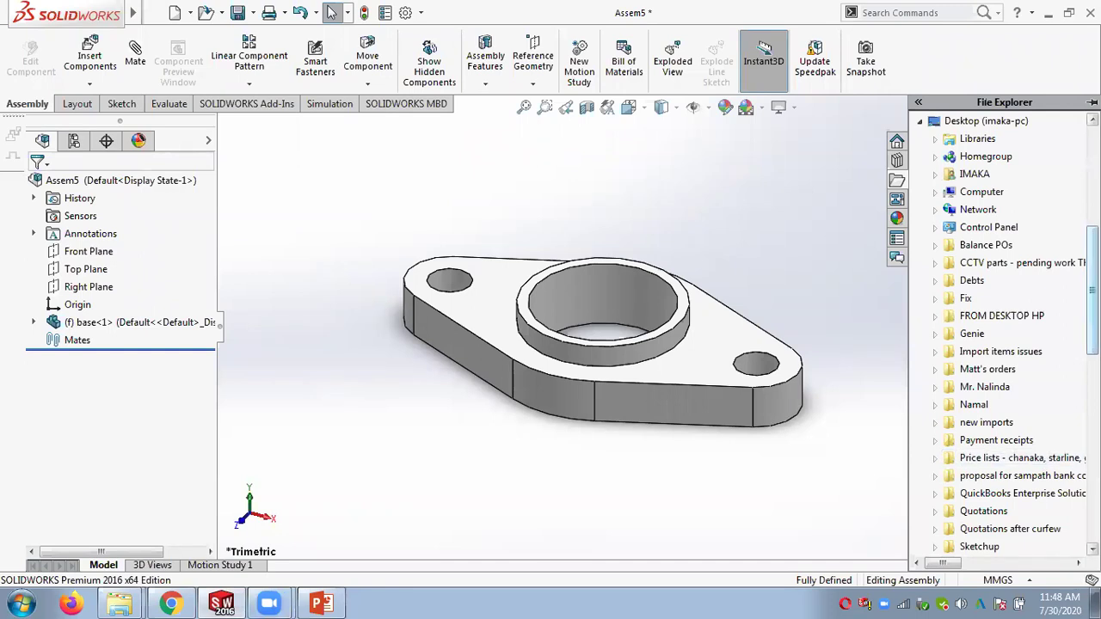
scroll(942, 236, "down", 3)
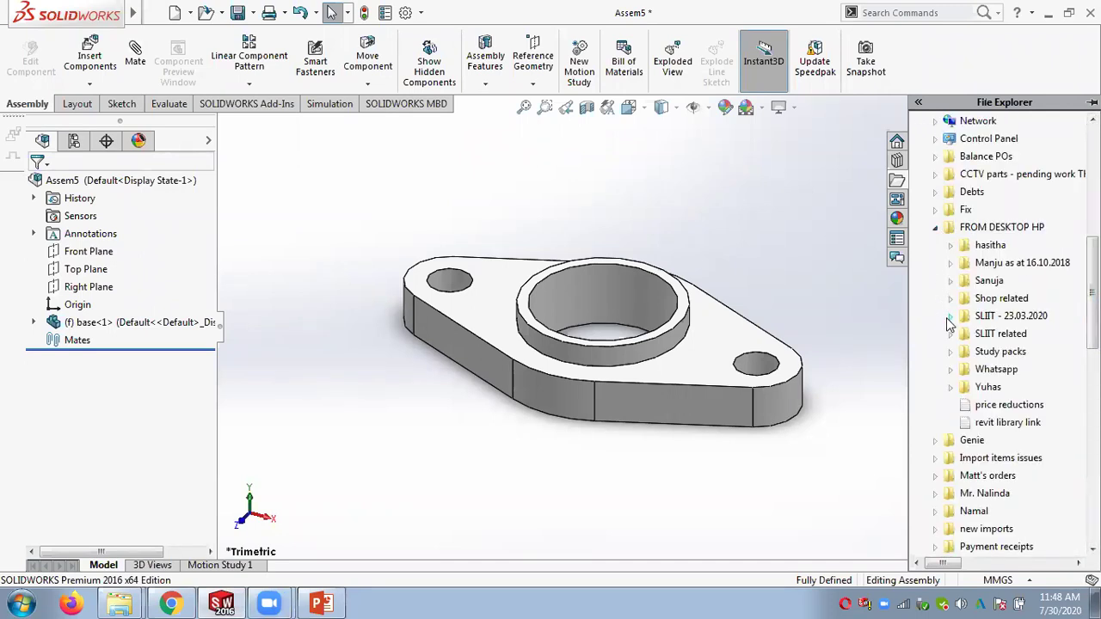
left_click(951, 334)
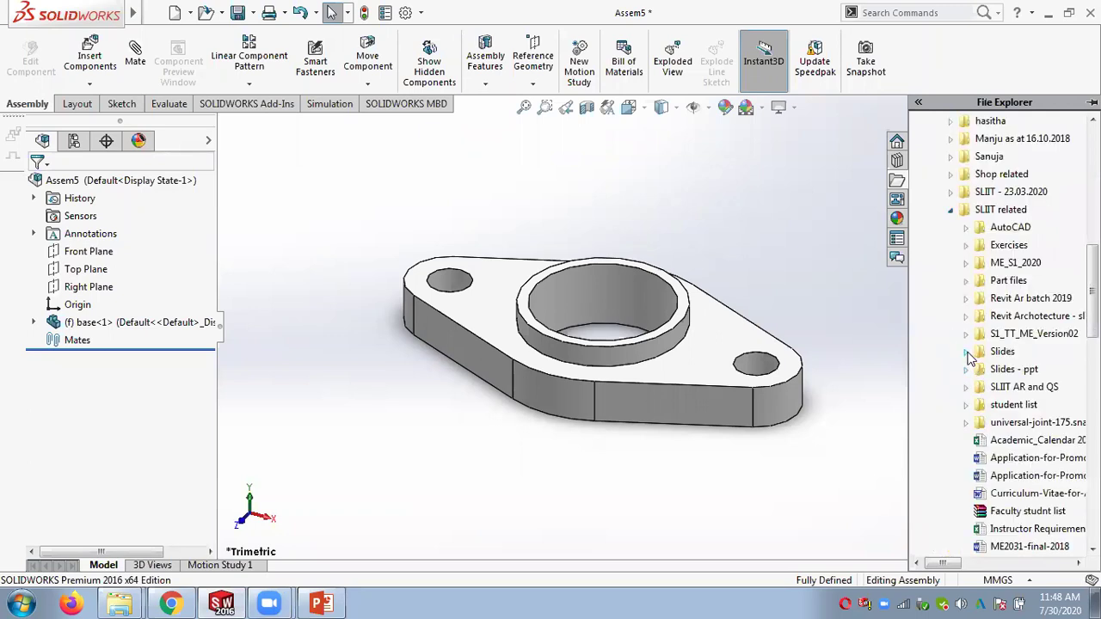
left_click(967, 353)
left_click(982, 376)
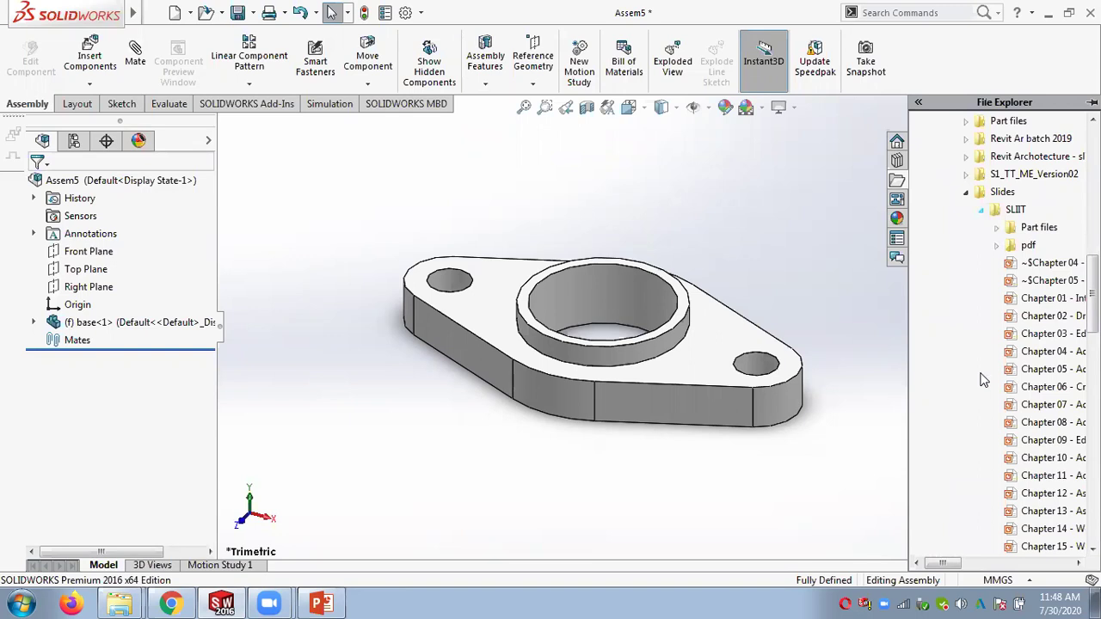
left_click(997, 227)
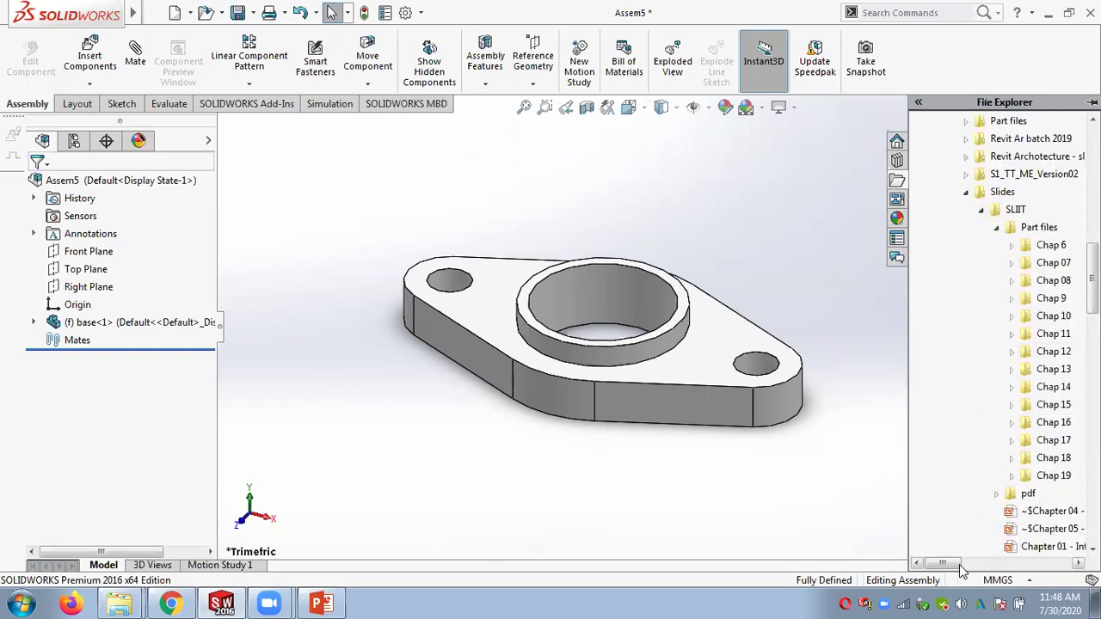
left_click_drag(944, 563, 952, 564)
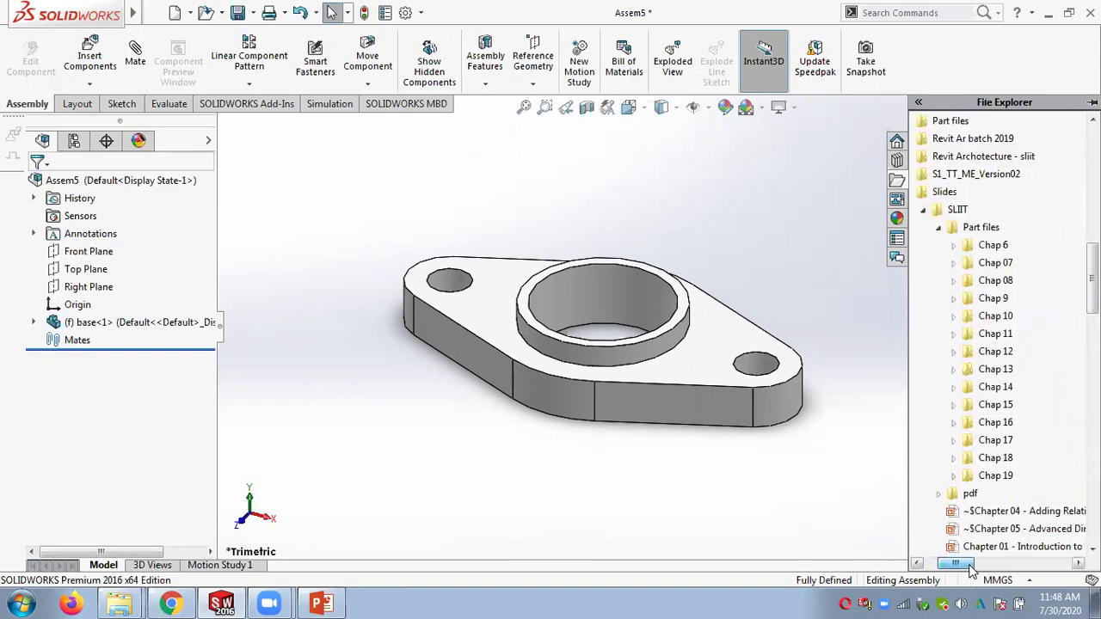
left_click(975, 355)
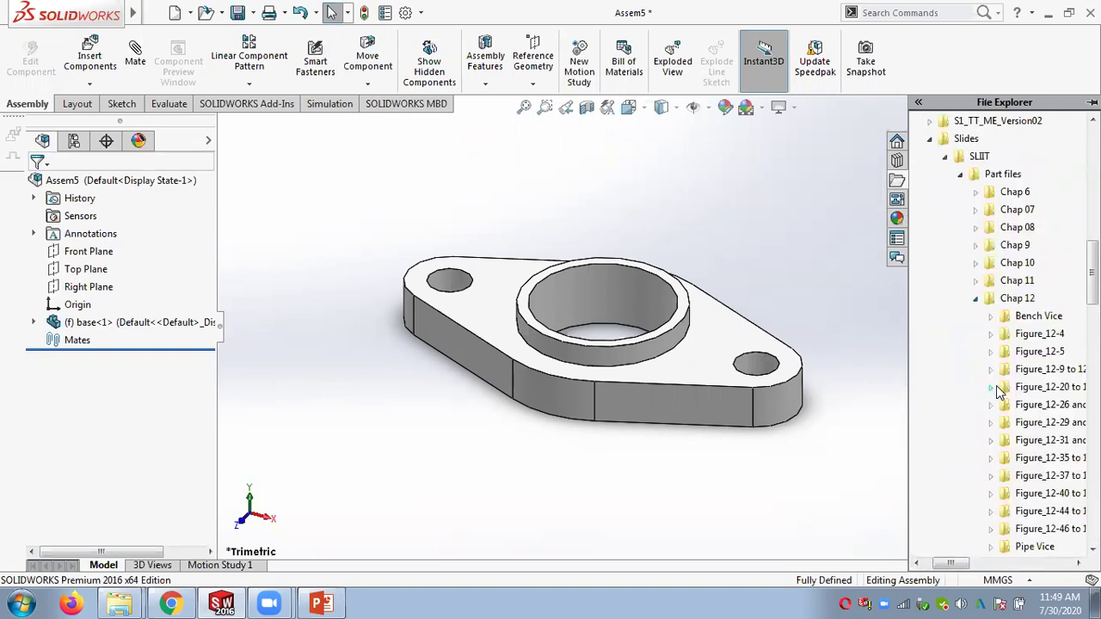
left_click(991, 387)
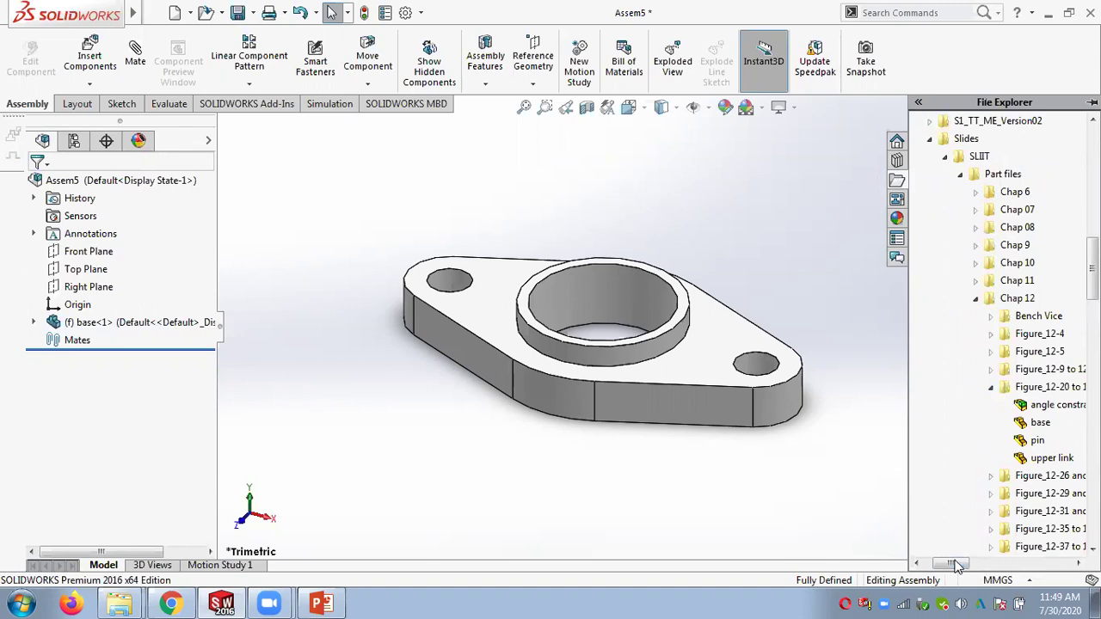
Step: Zoom the view out and place the pin part beside the base in Assem5
left_click_drag(957, 564, 971, 565)
scroll(1028, 379, "down", 2)
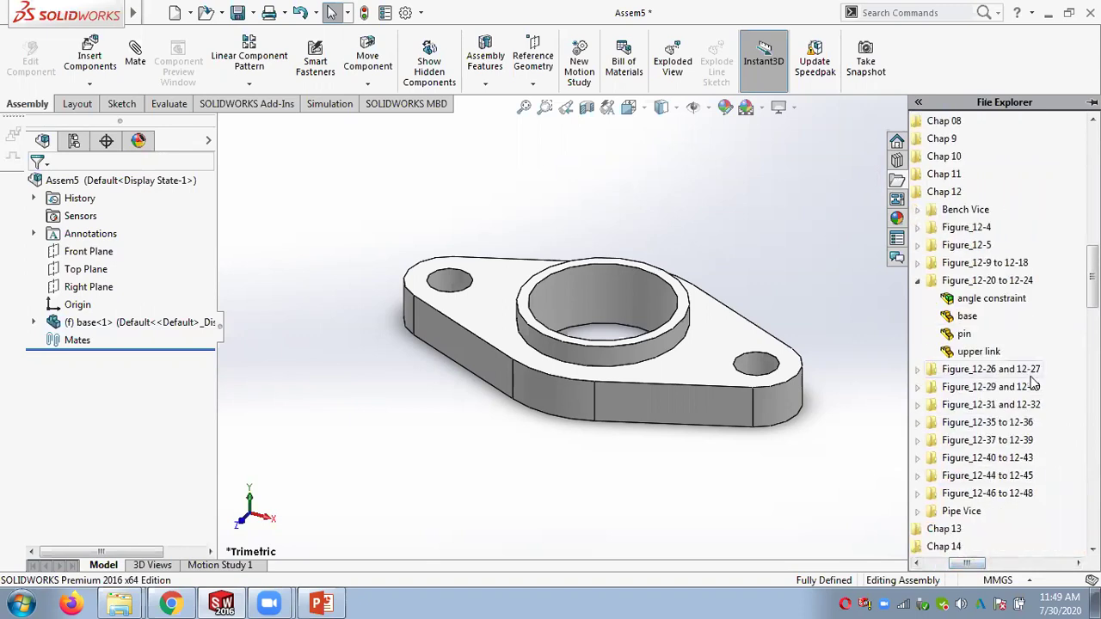
mouse_move(976, 301)
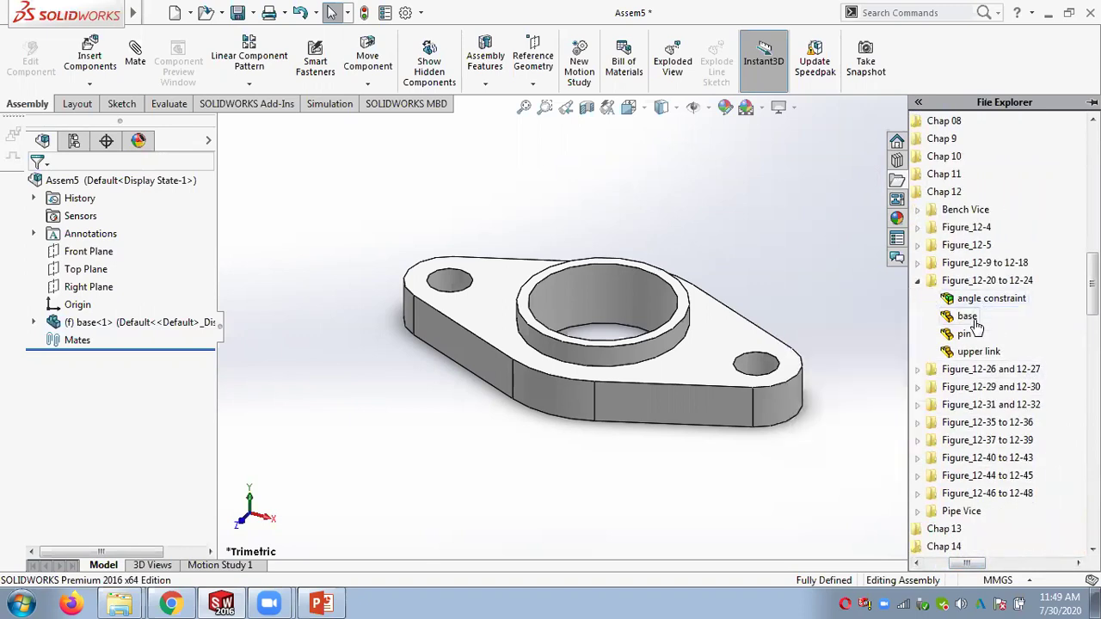
mouse_move(968, 342)
key("f")
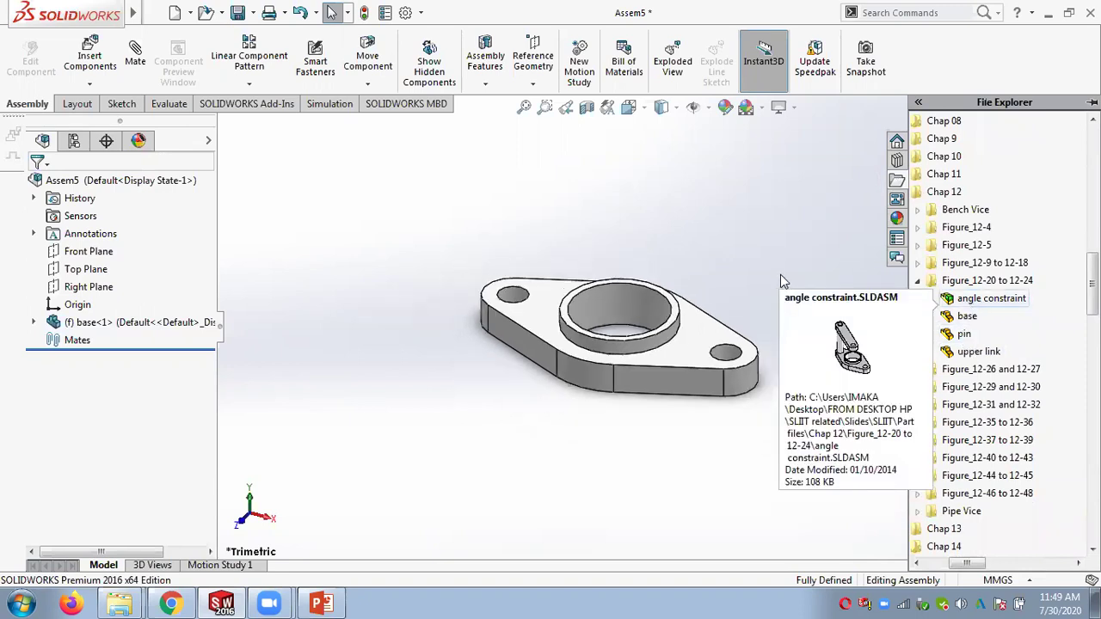
left_click_drag(965, 333, 779, 221)
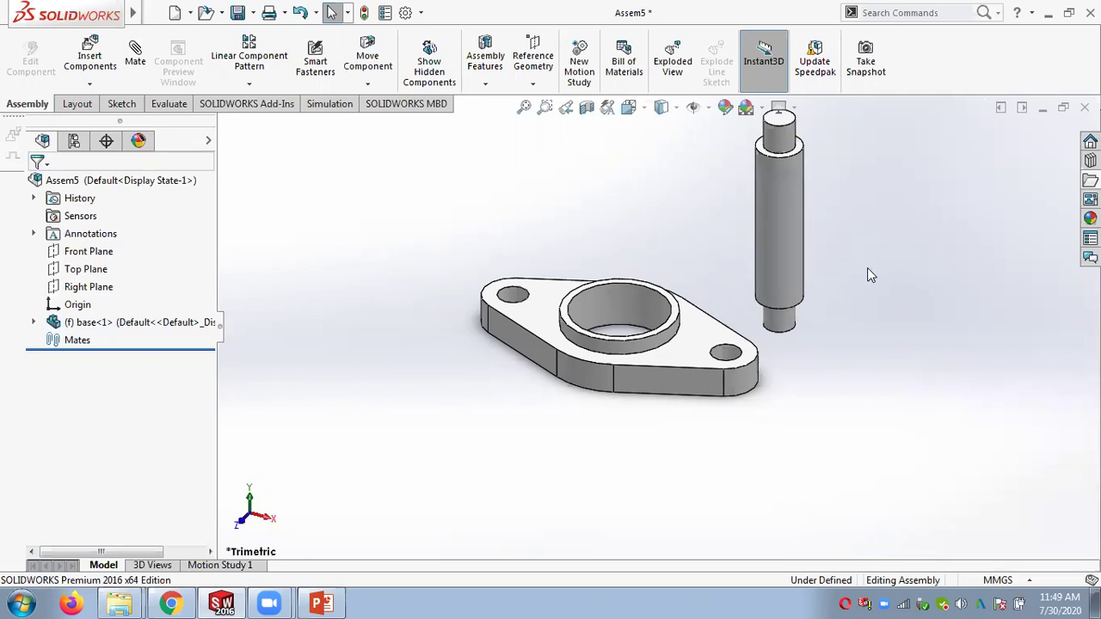
left_click(110, 86)
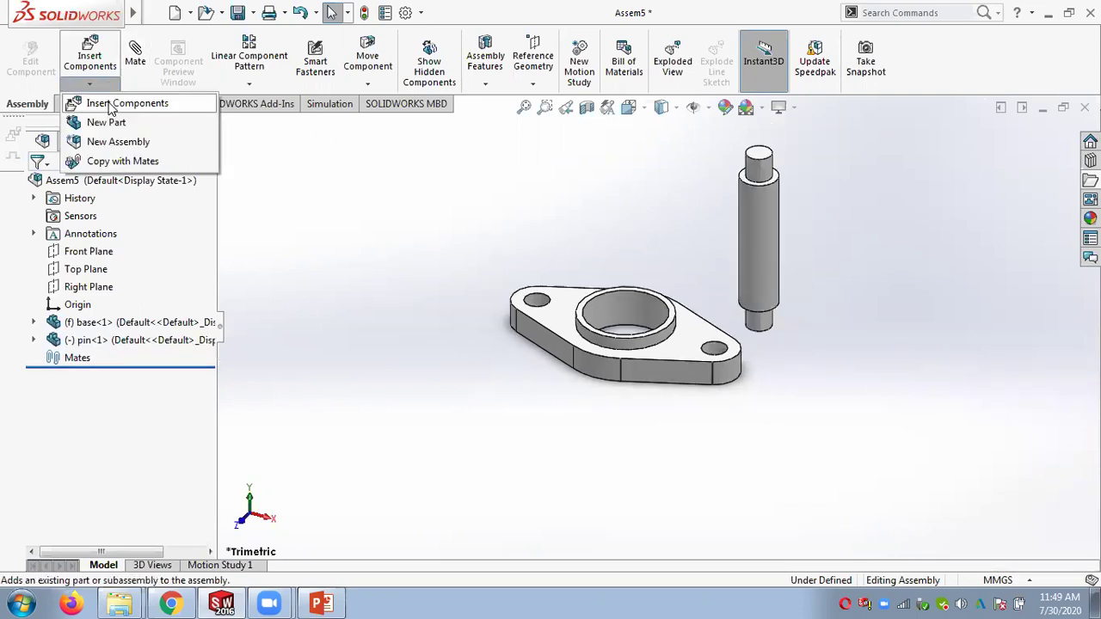
left_click(121, 103)
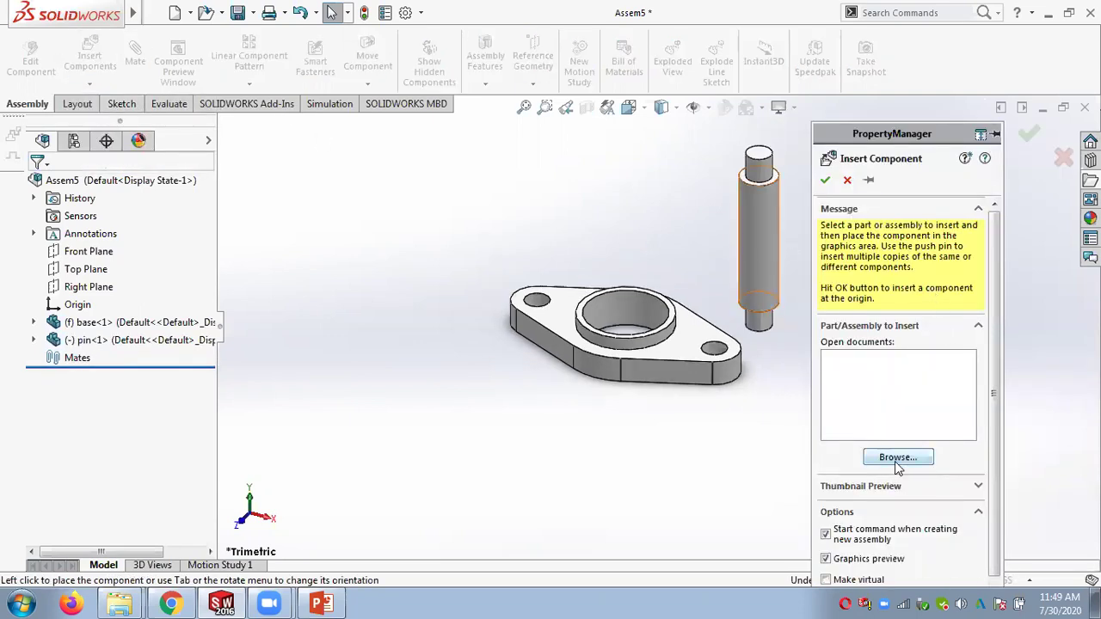
left_click(851, 181)
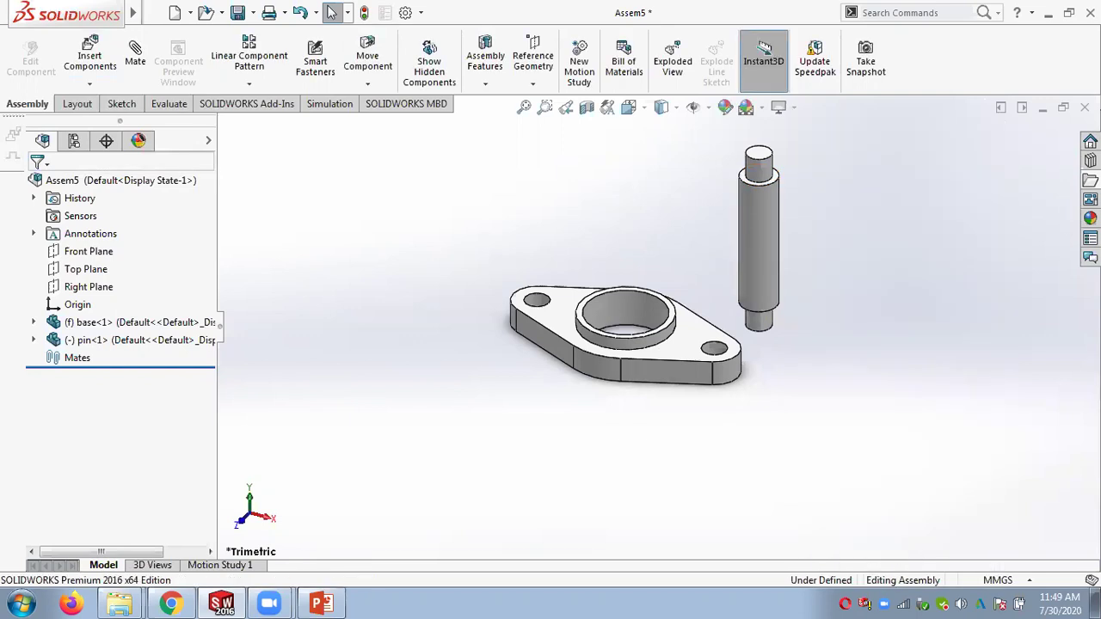
left_click(1090, 180)
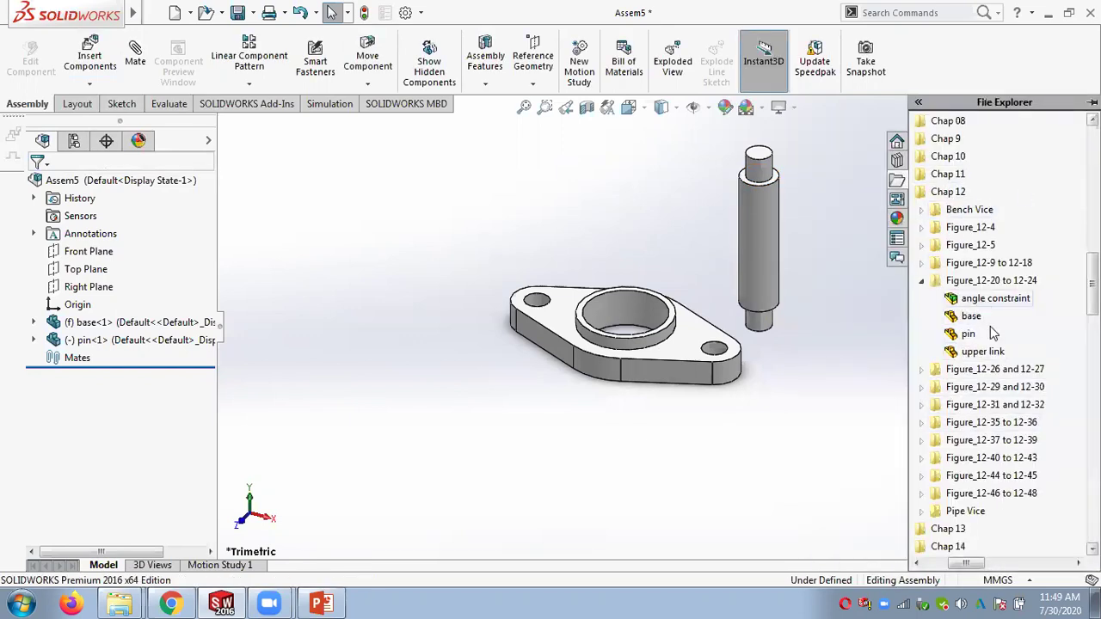
mouse_move(976, 308)
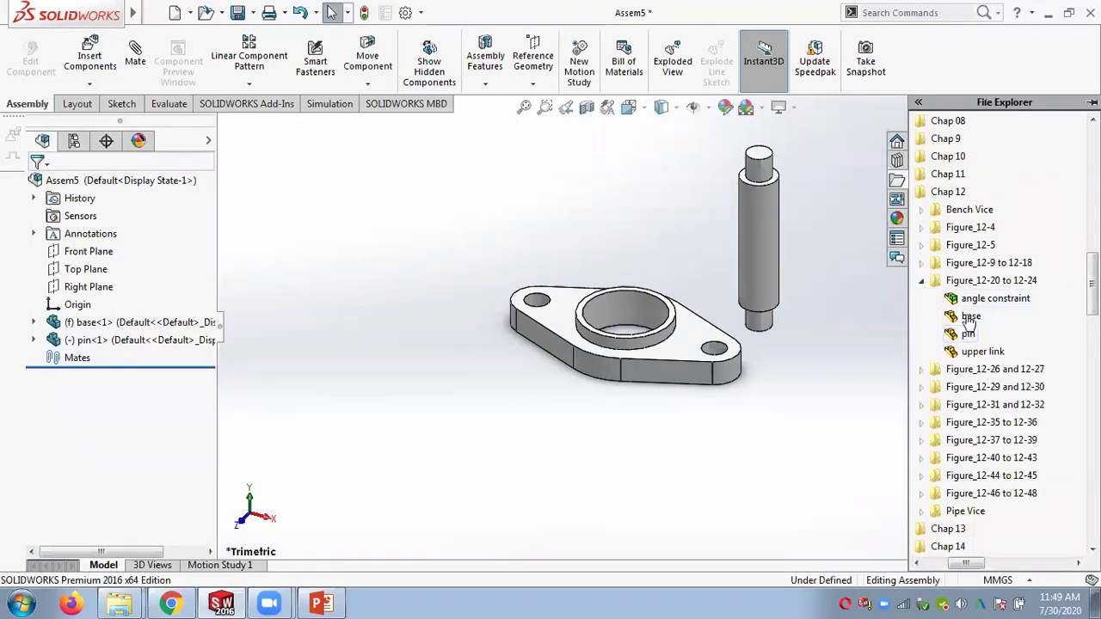
left_click_drag(763, 249, 916, 351)
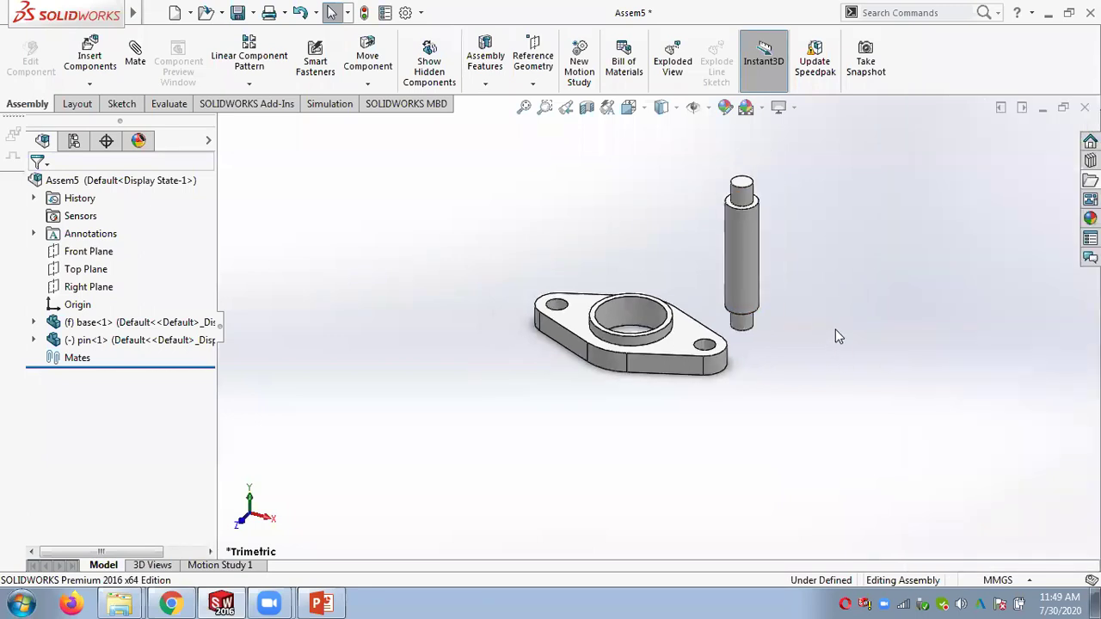
scroll(807, 336, "down", 3)
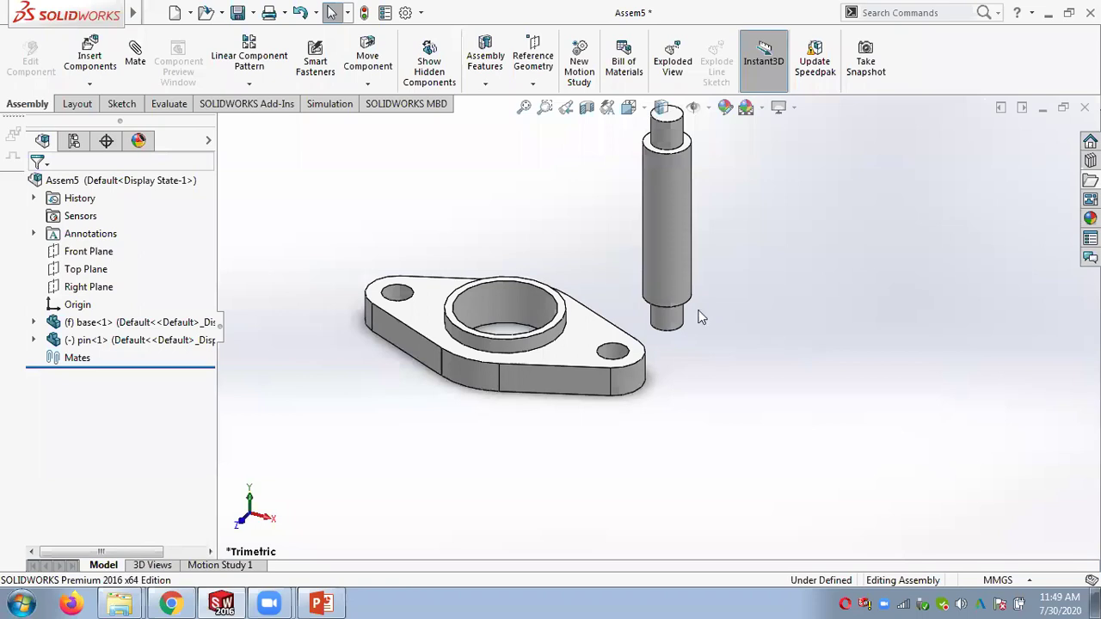
Step: Mate the pin's lower cylinder concentric with the base's small hole
left_click(89, 85)
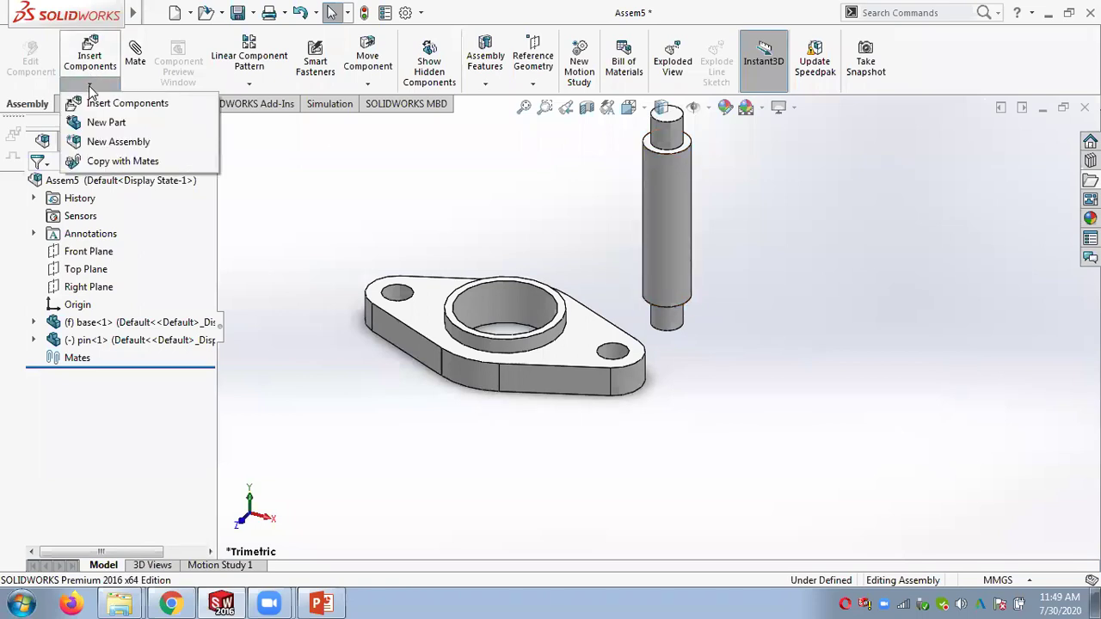
left_click(97, 102)
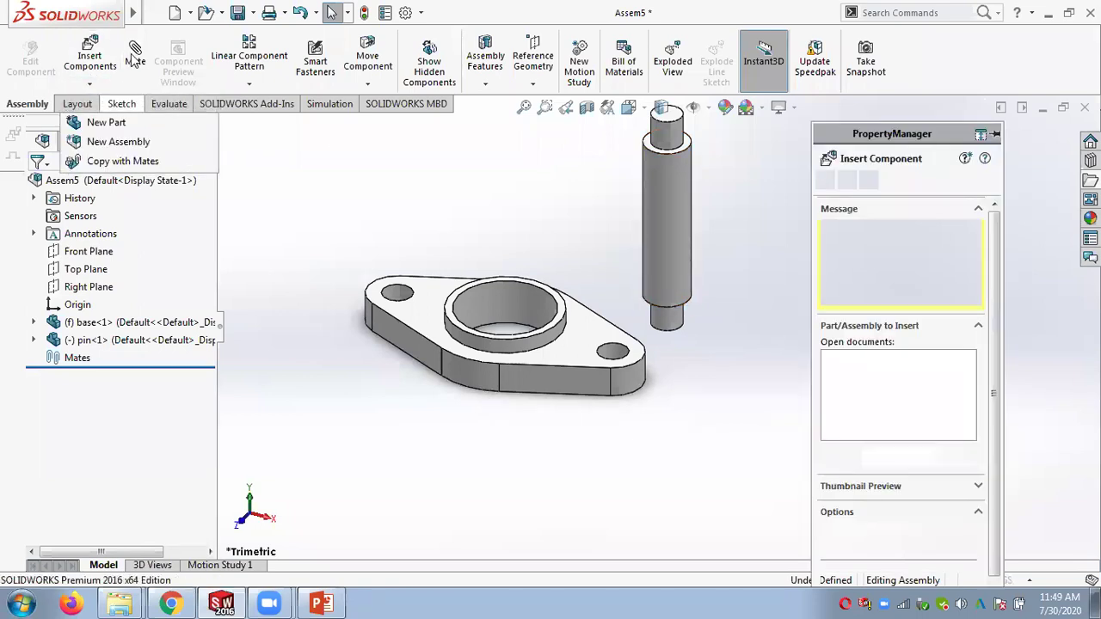
left_click(846, 179)
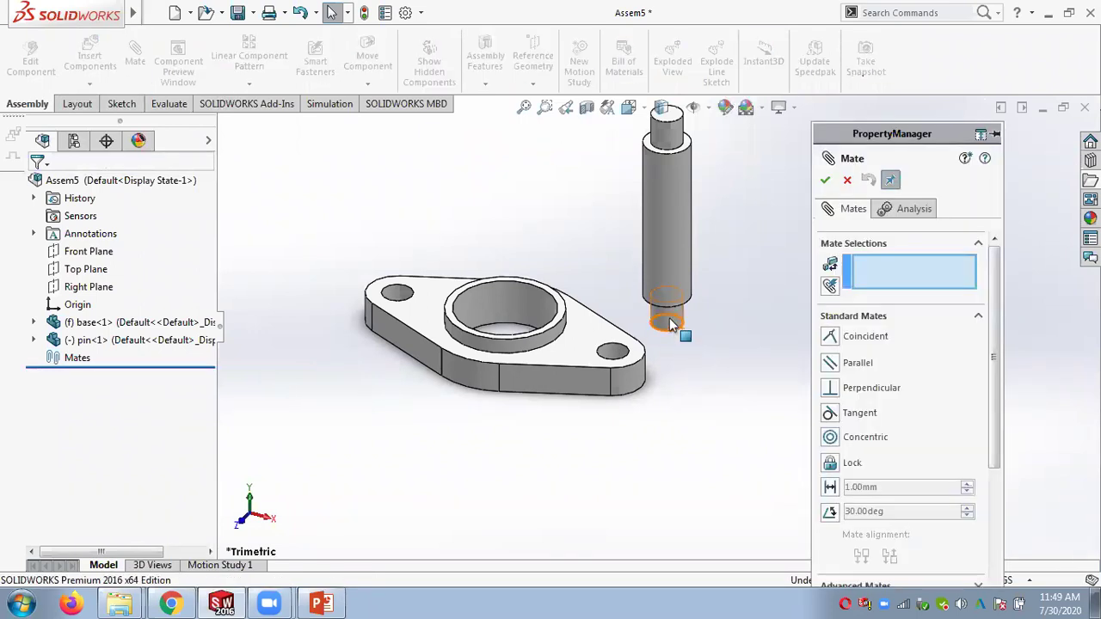
left_click(669, 320)
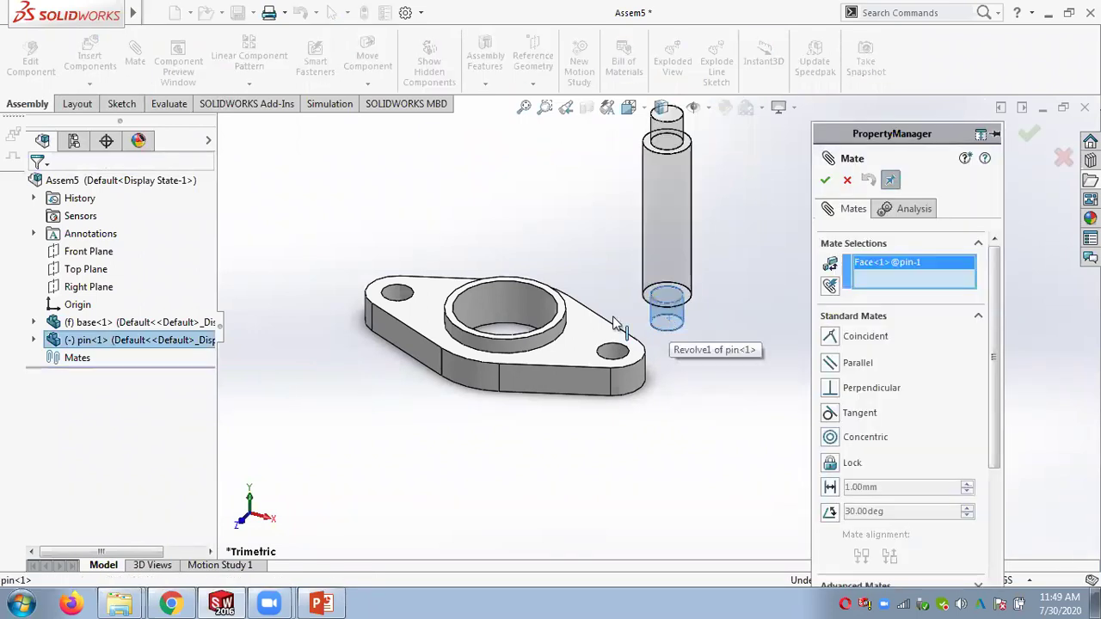
left_click(395, 295)
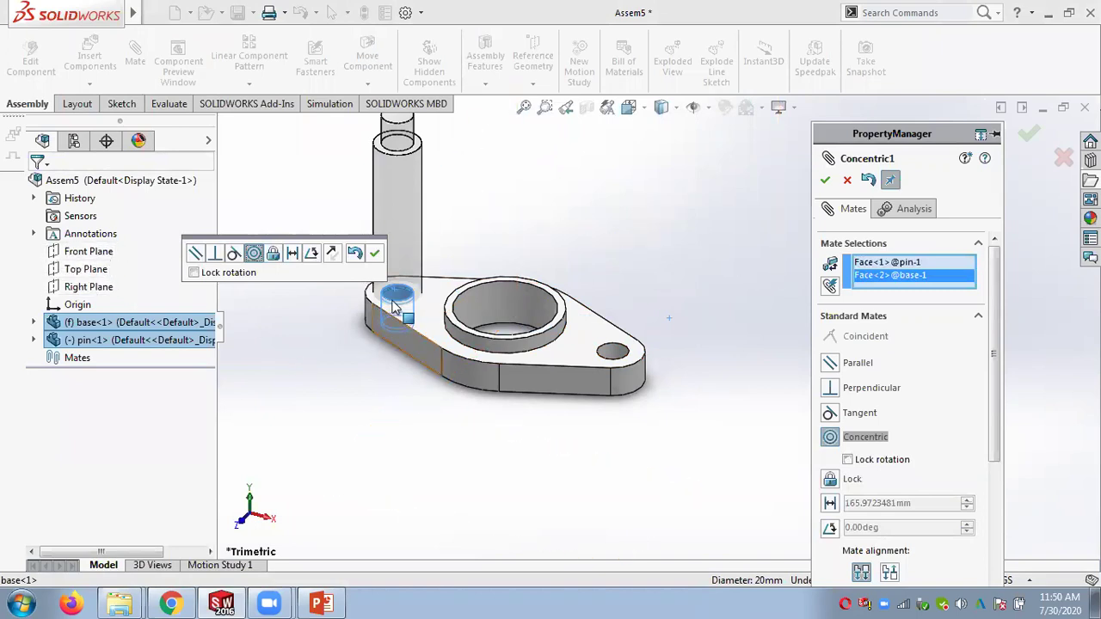
left_click(375, 253)
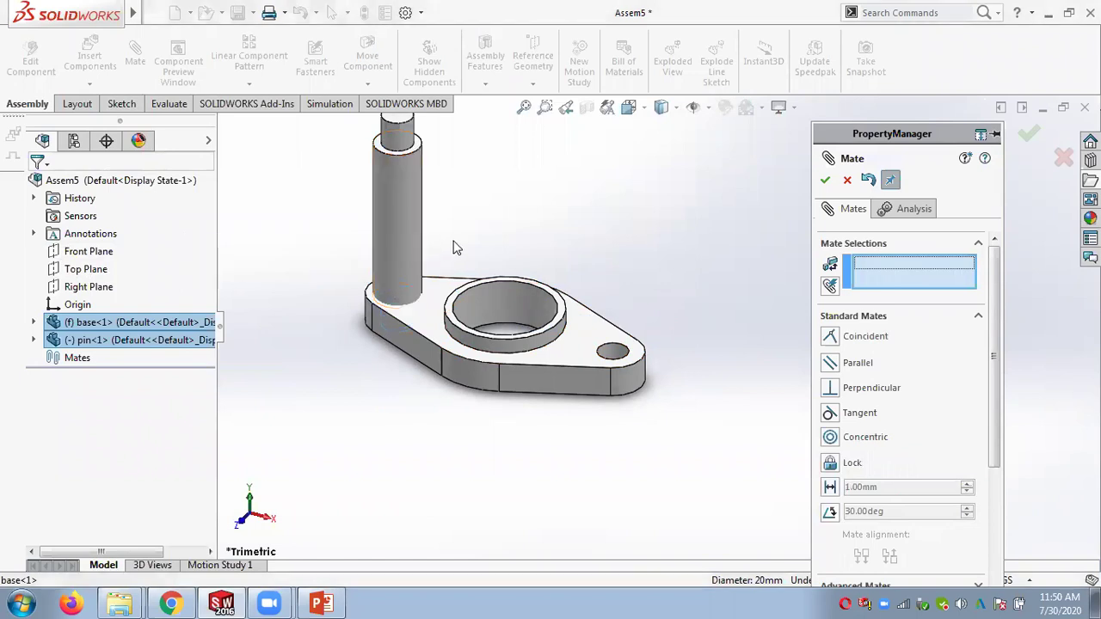
key("f")
Step: Add a coincident mate seating the pin's shoulder face flush on the base's top face
left_click_drag(482, 223, 491, 153)
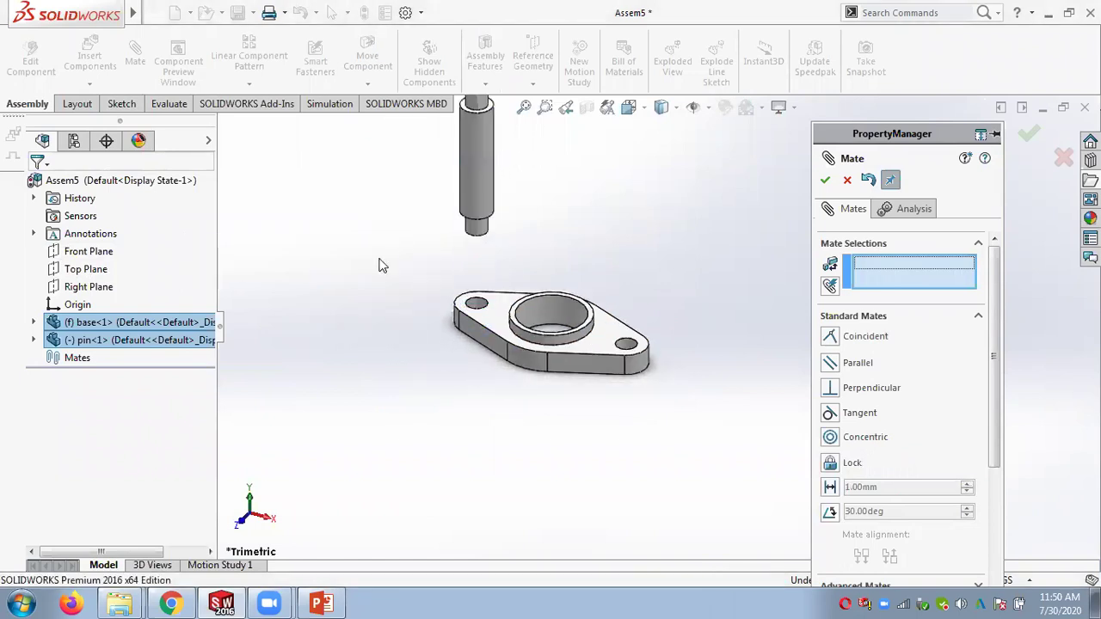
middle_click_drag(396, 307, 391, 379)
scroll(450, 214, "down", 5)
left_click(525, 222)
left_click(652, 368)
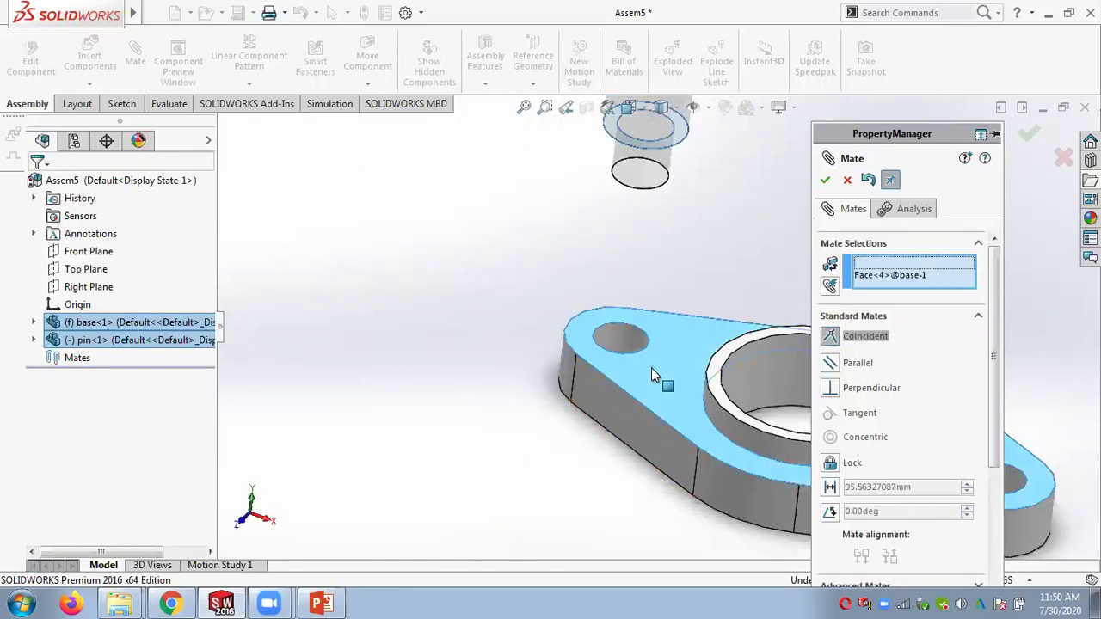
left_click(833, 394)
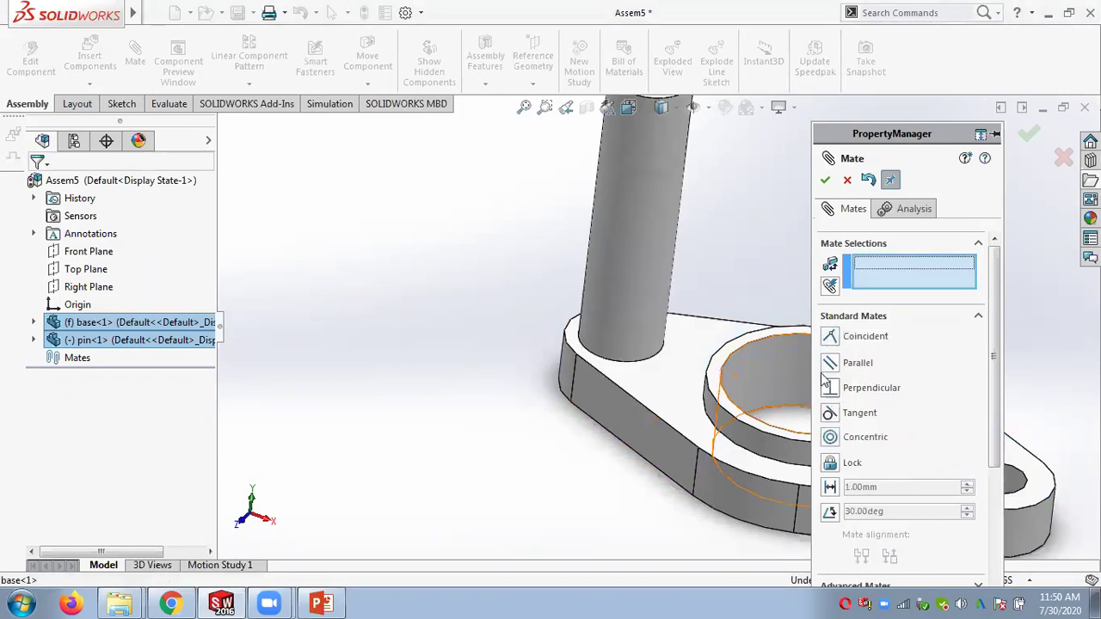
key("Escape")
mouse_move(722, 253)
middle_mouse_down()
mouse_move(719, 233)
mouse_move(737, 248)
middle_mouse_up()
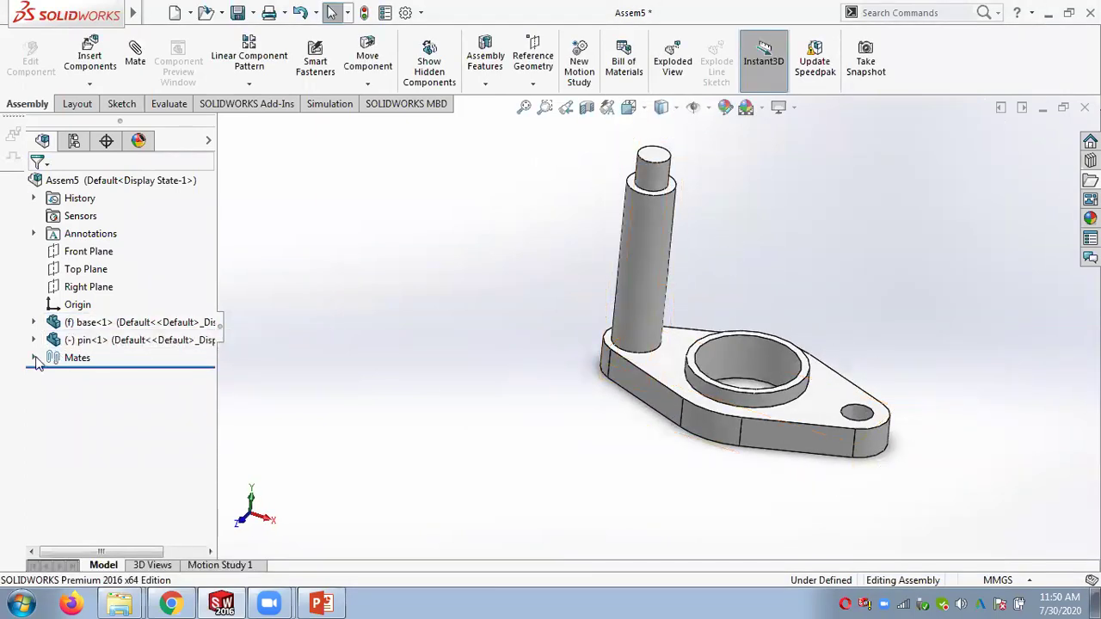
Step: Expand the Mates folder to show Concentric1 and Coincident1, and check the pin's 20mm top edge
left_click(34, 358)
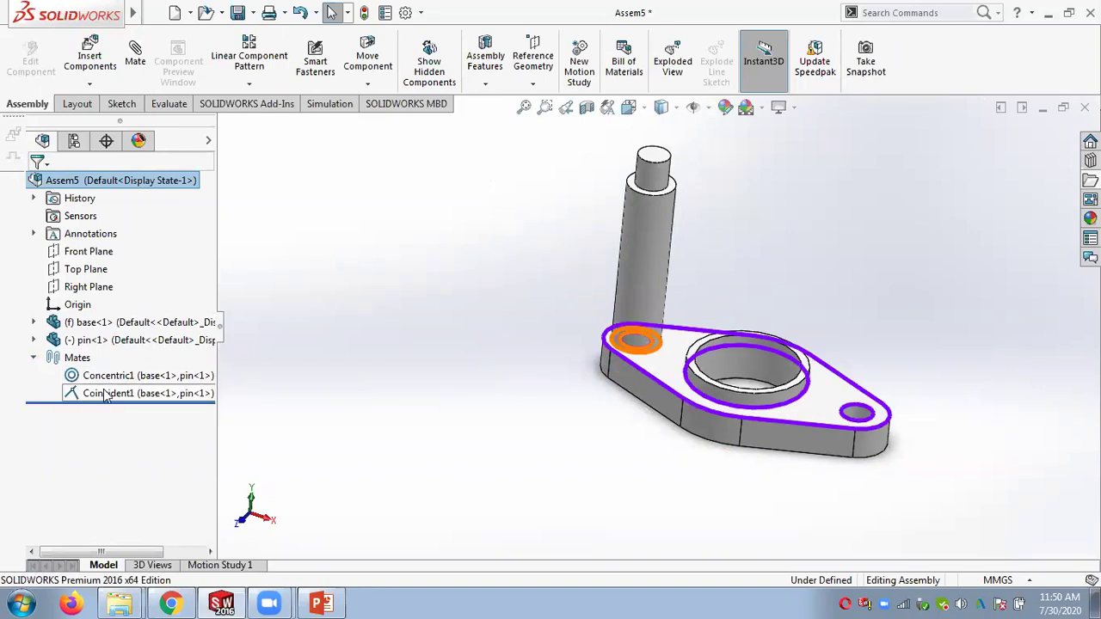
scroll(666, 172, "down", 3)
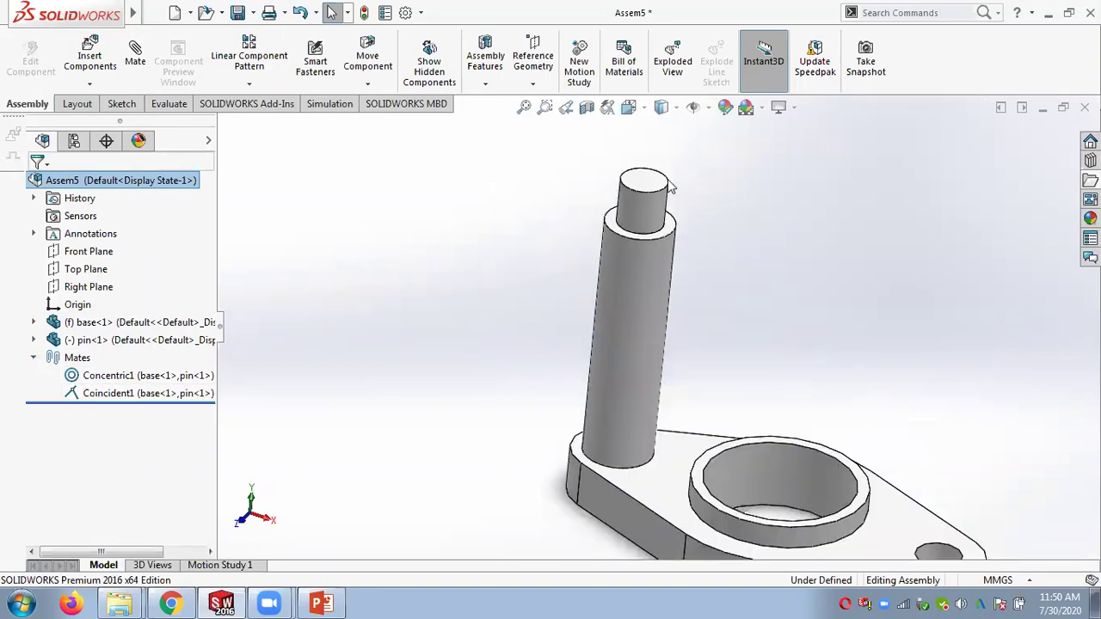
left_click(624, 195)
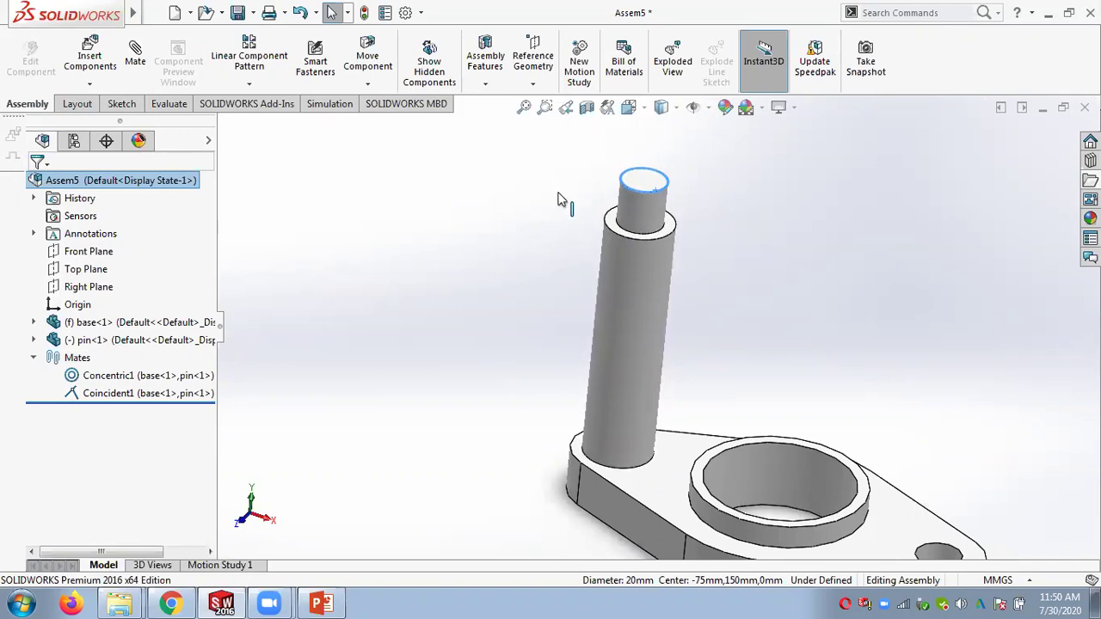
left_click(519, 183)
key("f")
middle_click_drag(814, 324, 827, 328)
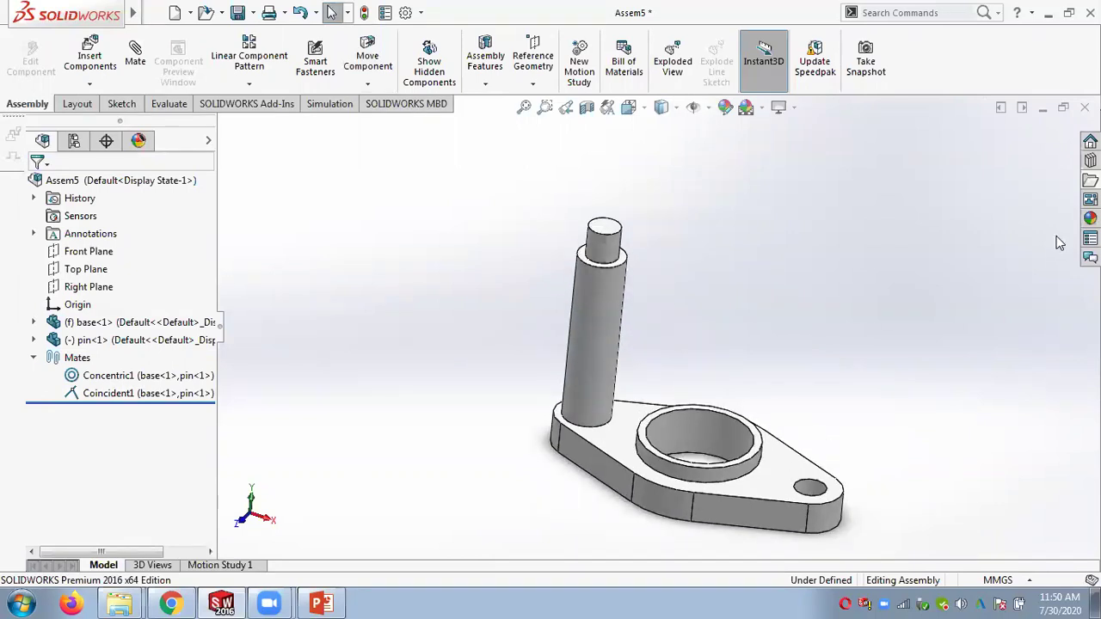
left_click(609, 241)
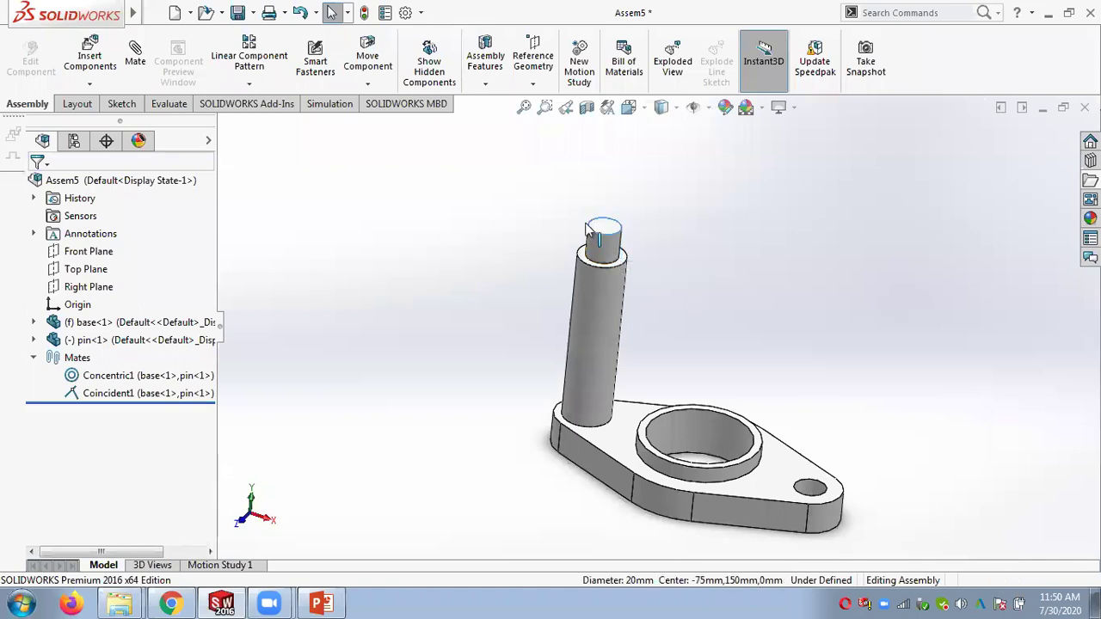
left_click(511, 235)
scroll(651, 375, "down", 2)
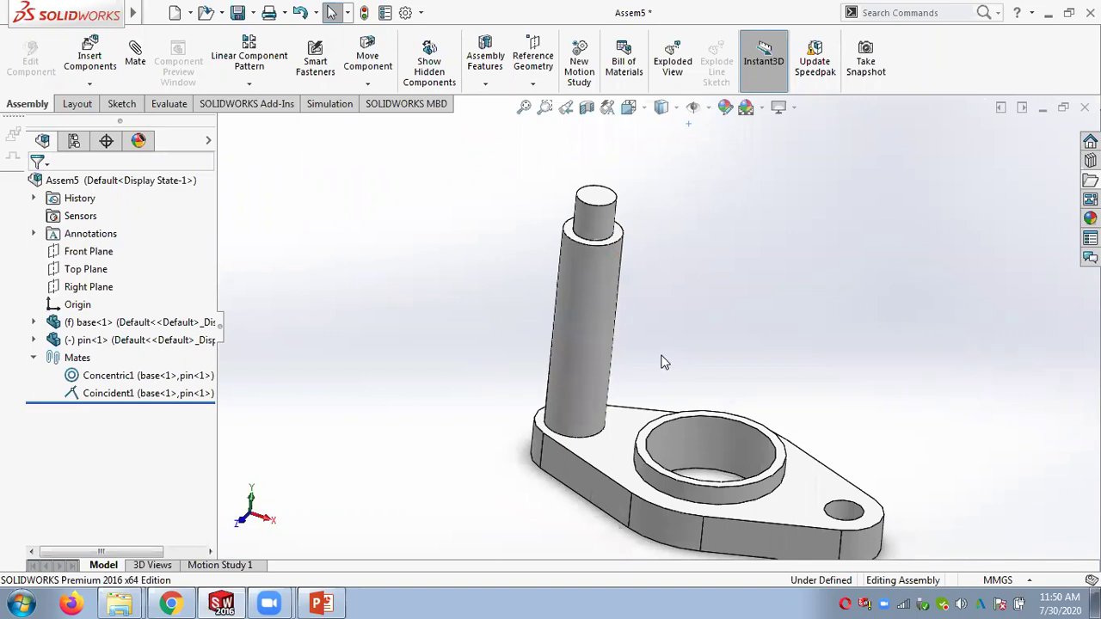
Step: Make pin<1>'s Front plane coincident with base<1>'s Front plane as Coincident2
left_click(136, 82)
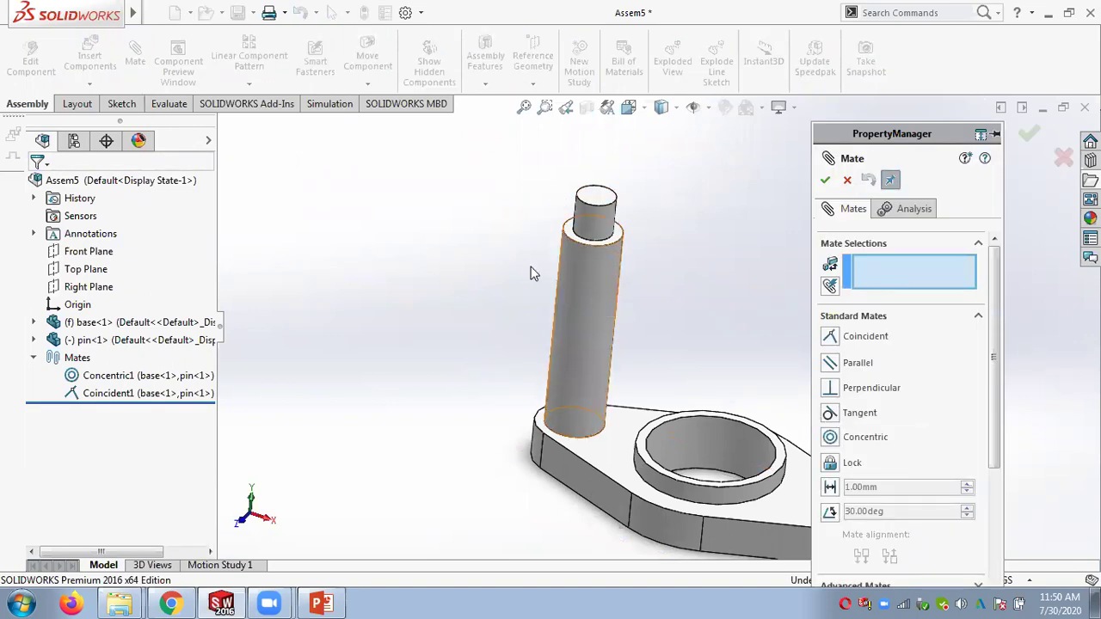
left_click(33, 340)
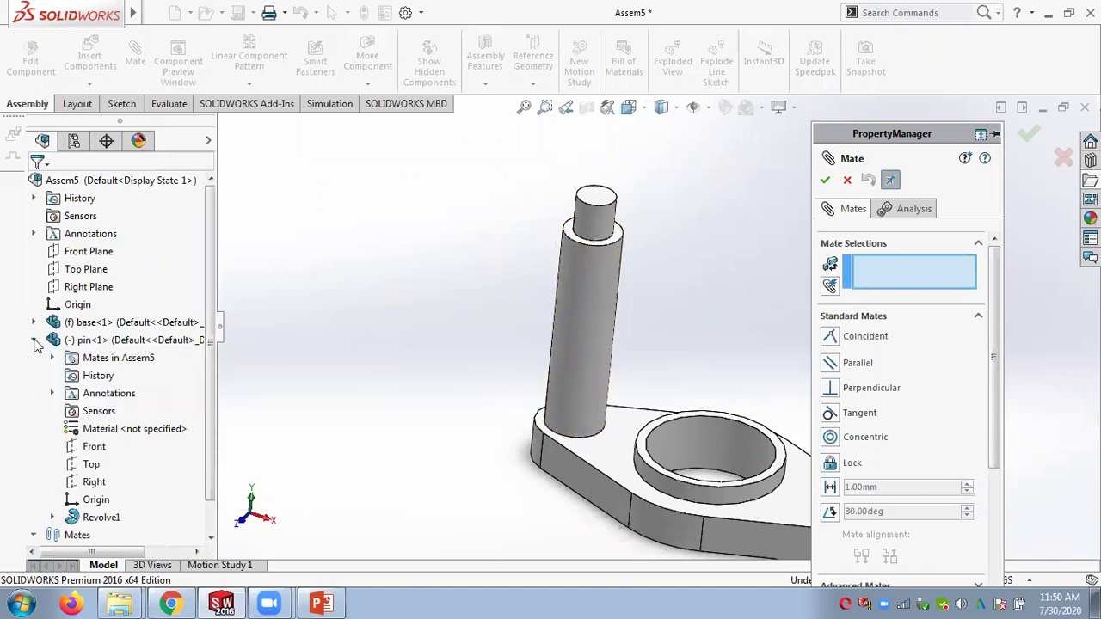
left_click(95, 447)
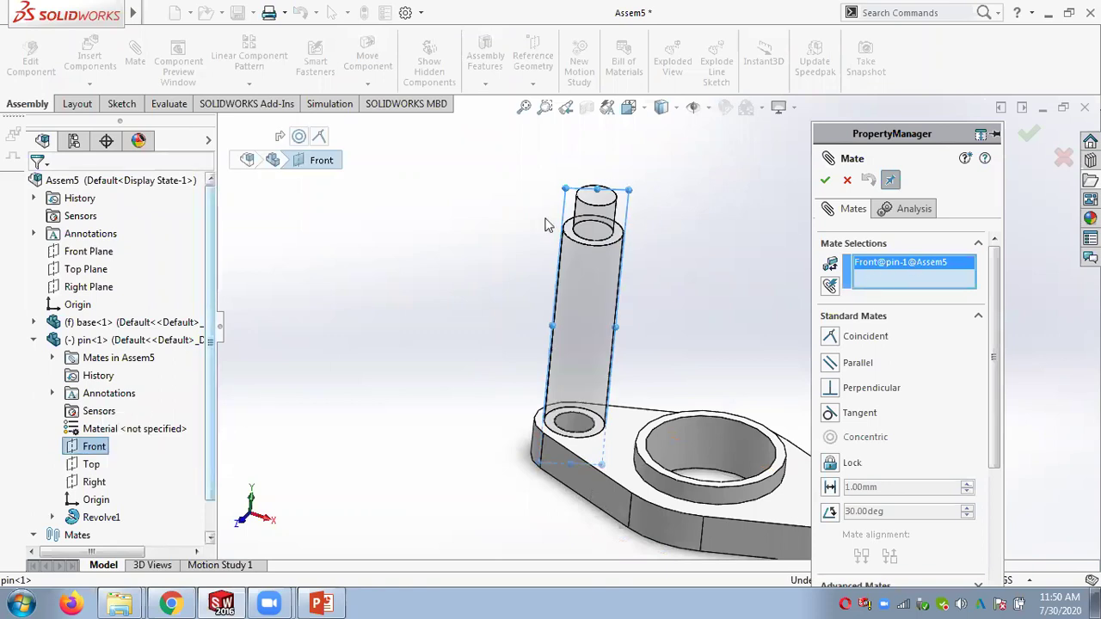
left_click(33, 322)
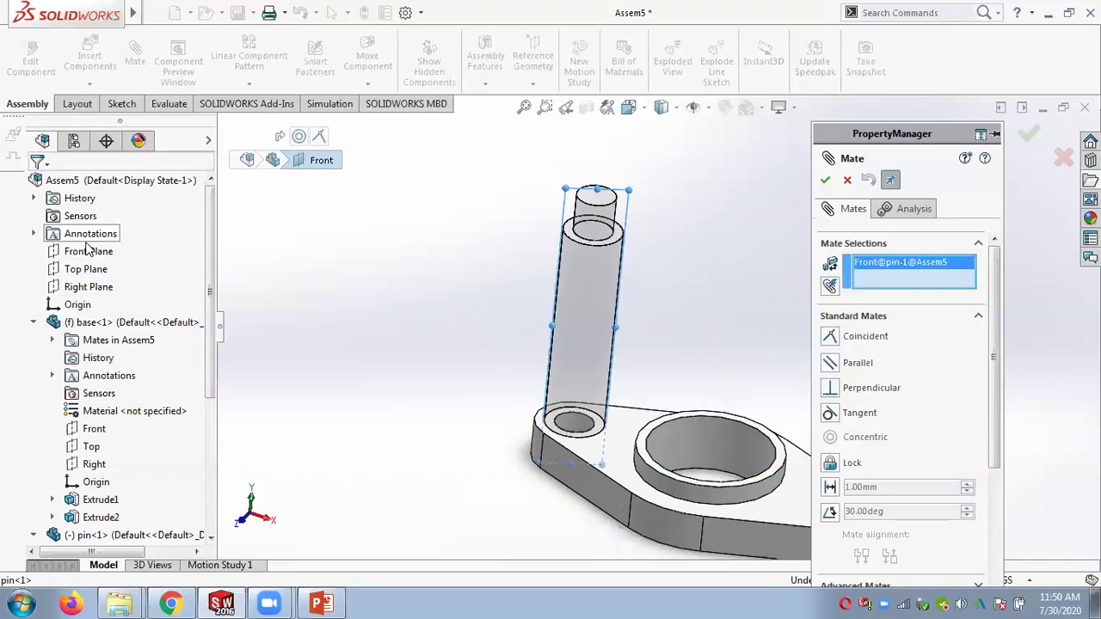
left_click(93, 430)
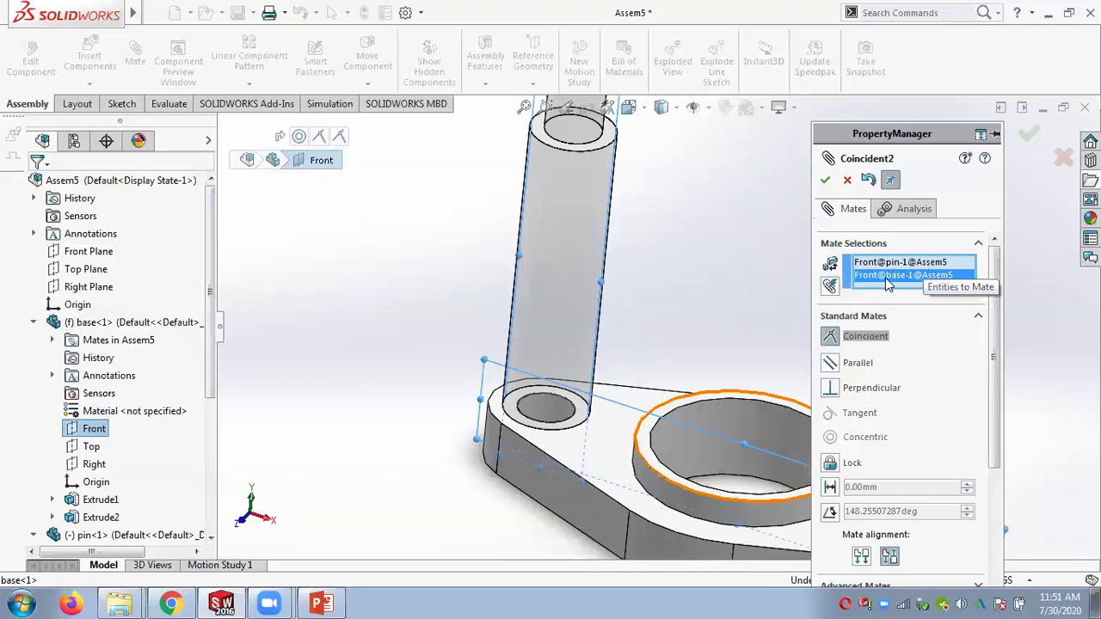
middle_click_drag(651, 320, 740, 285)
scroll(742, 312, "down", 2)
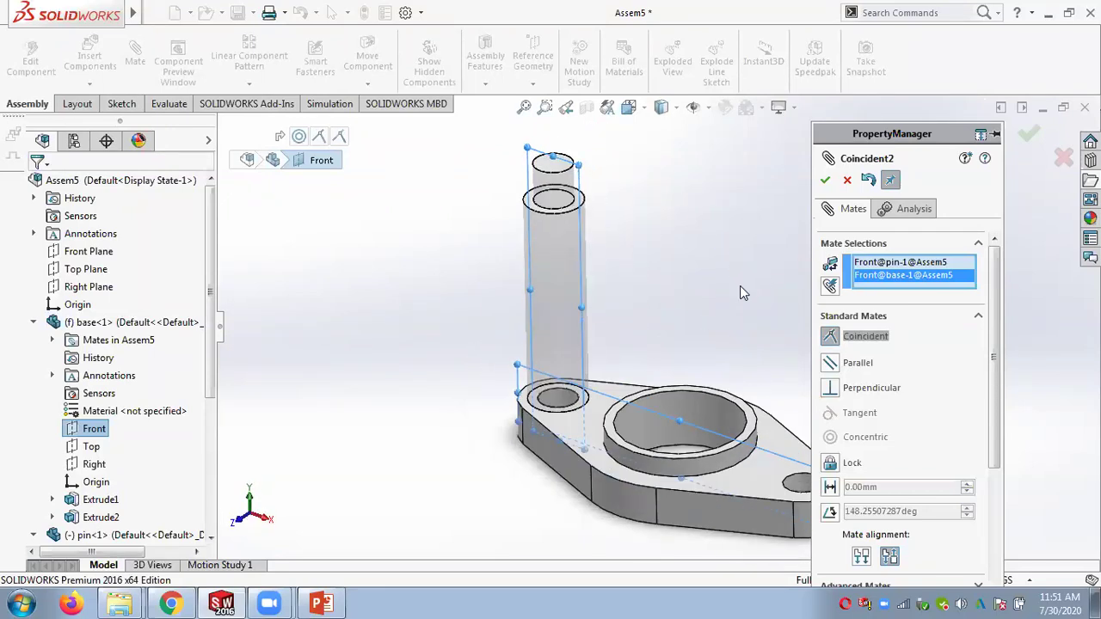
left_click(825, 180)
left_click(34, 322)
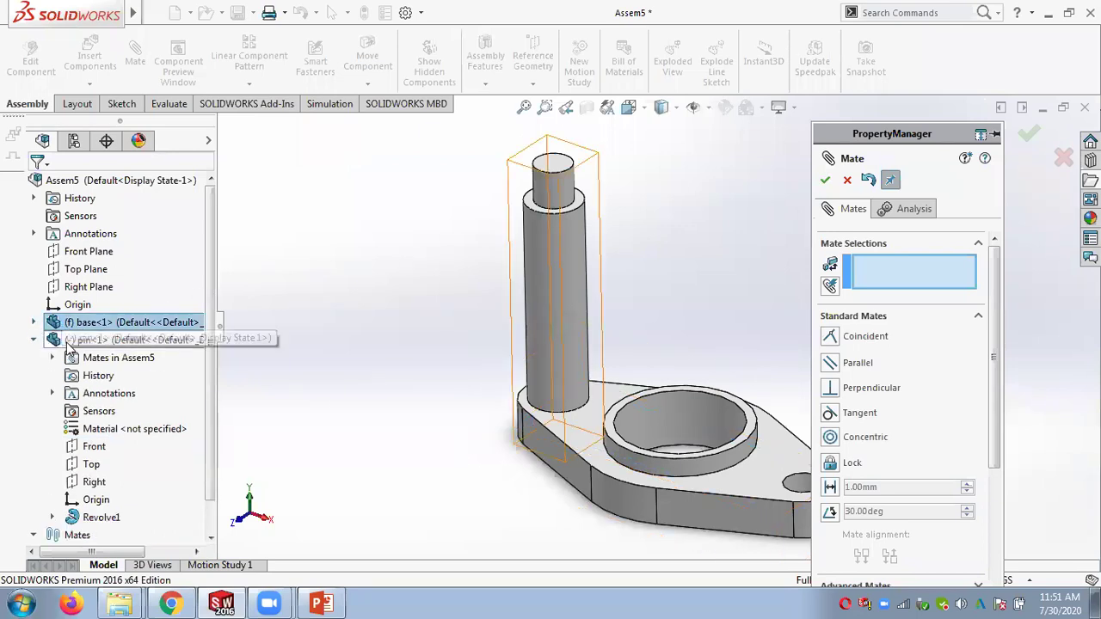
left_click(34, 340)
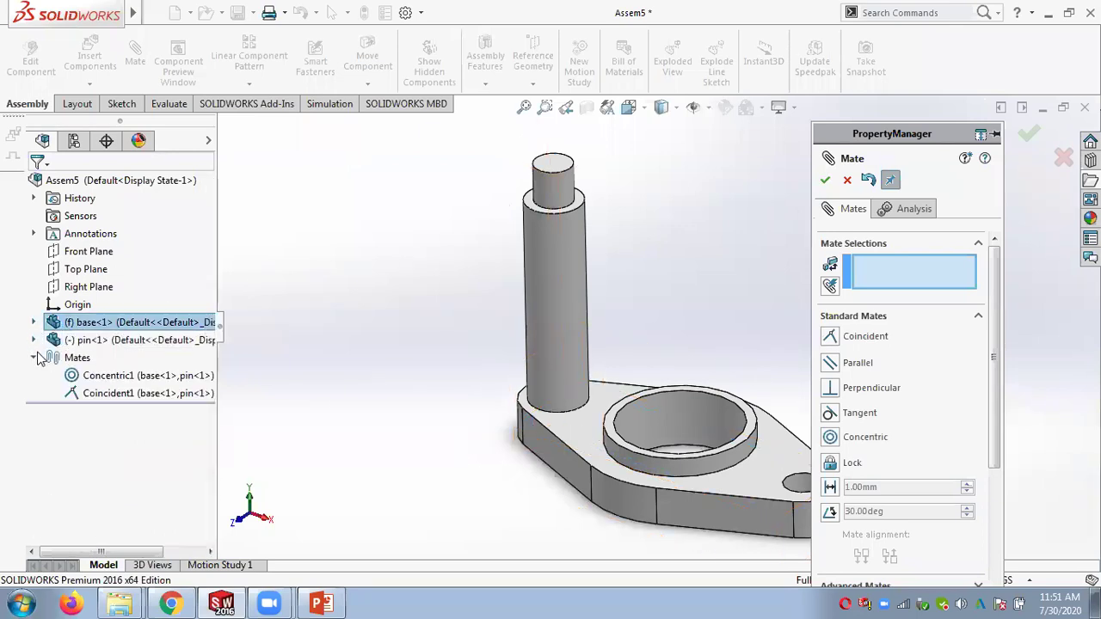
left_click(825, 180)
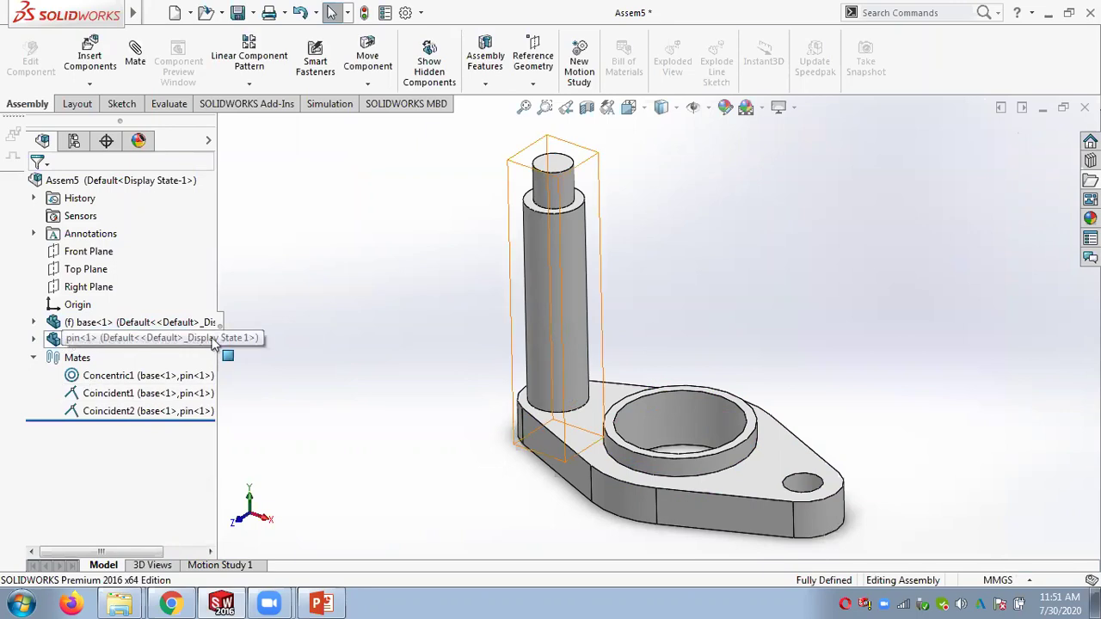
Step: Check the pin's top edge, then insert the upper link part into the assembly
mouse_move(455, 302)
middle_mouse_down()
mouse_move(474, 285)
mouse_move(465, 305)
middle_mouse_up()
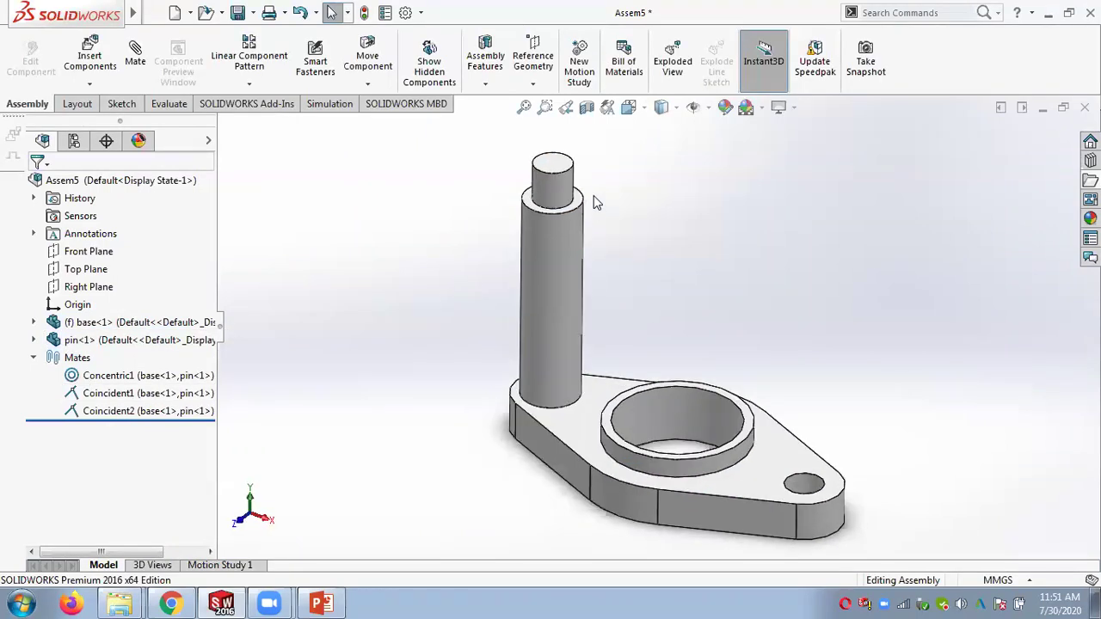
left_click(564, 159)
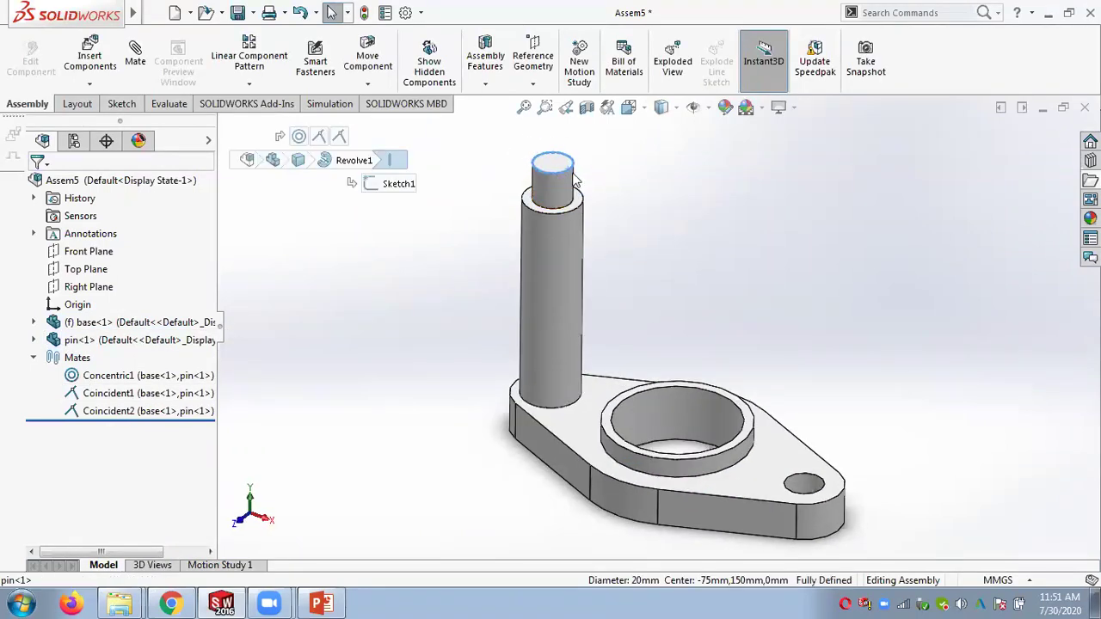
left_click(465, 275)
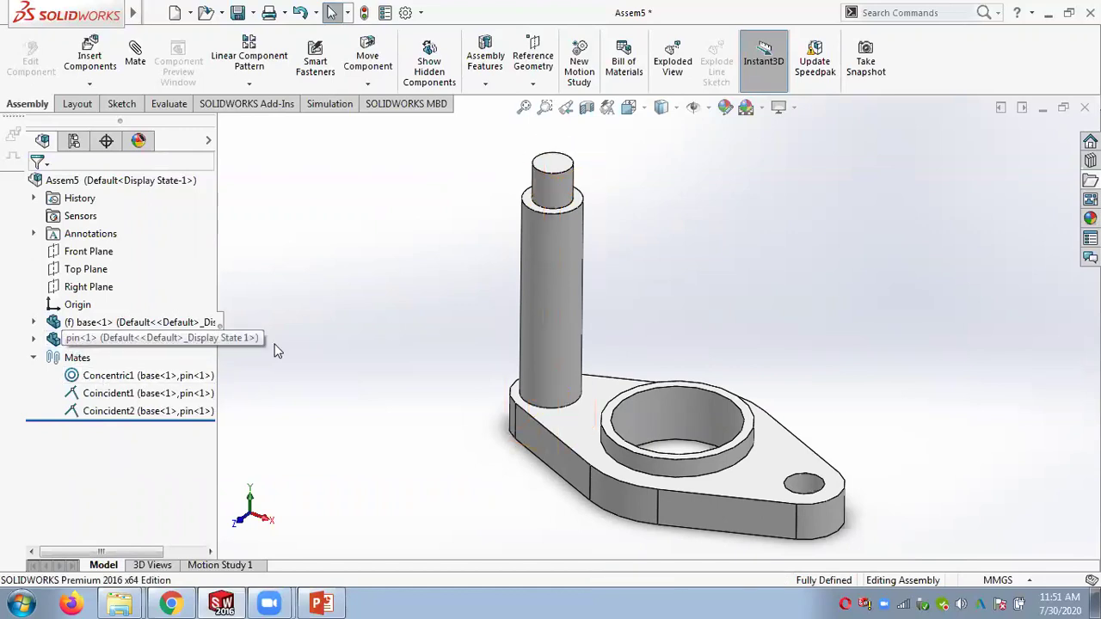
scroll(654, 335, "up", 2)
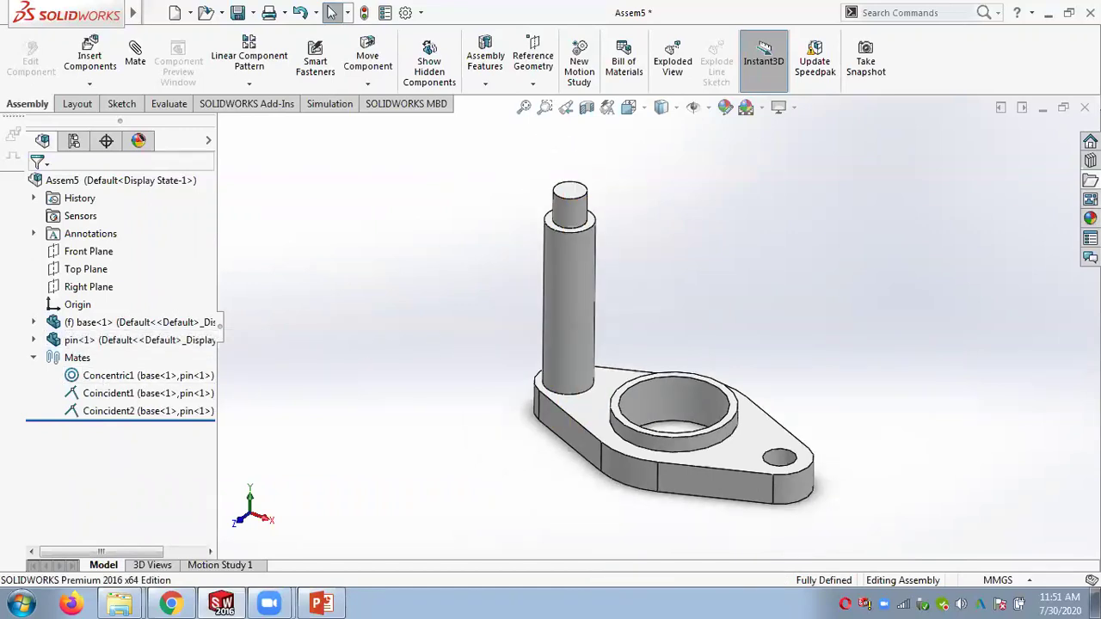
left_click(1090, 180)
left_click_drag(953, 352, 804, 298)
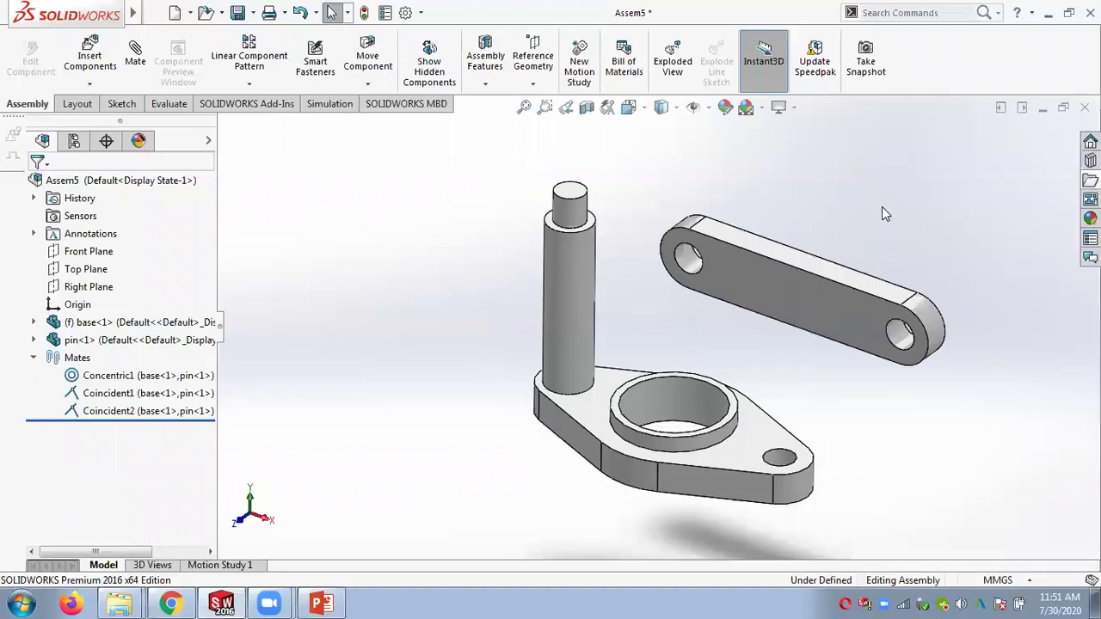
scroll(887, 214, "down", 2)
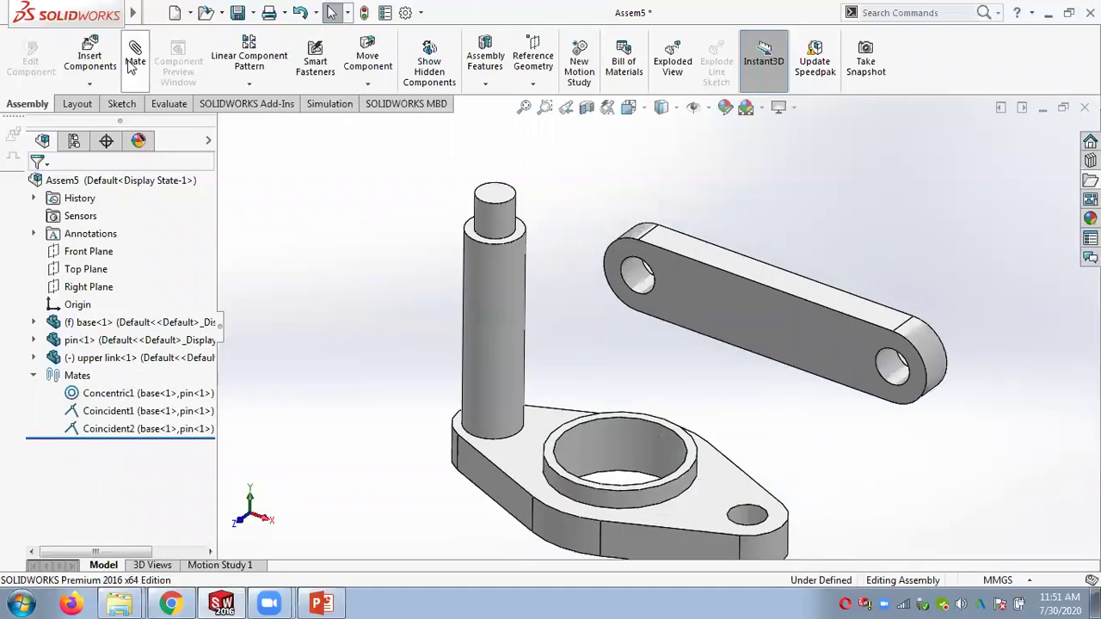
Step: Add Concentric2 (link hole to pin cylinder) and Coincident3 (link top to pin top) mates
left_click(647, 277)
left_click(497, 225)
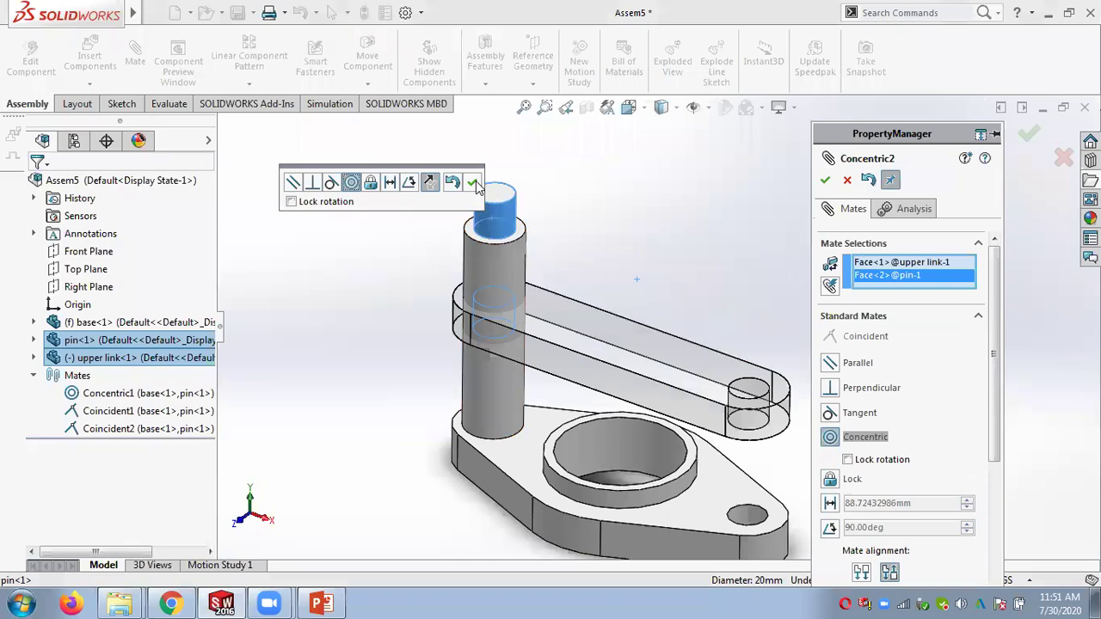
left_click(473, 183)
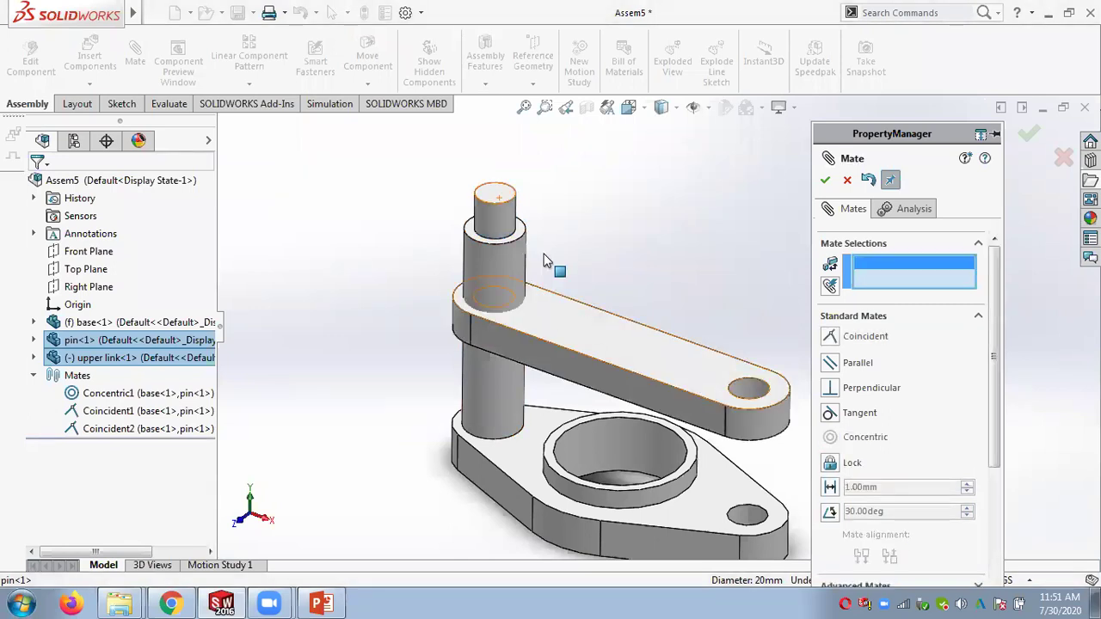
left_click(534, 297)
left_click(492, 199)
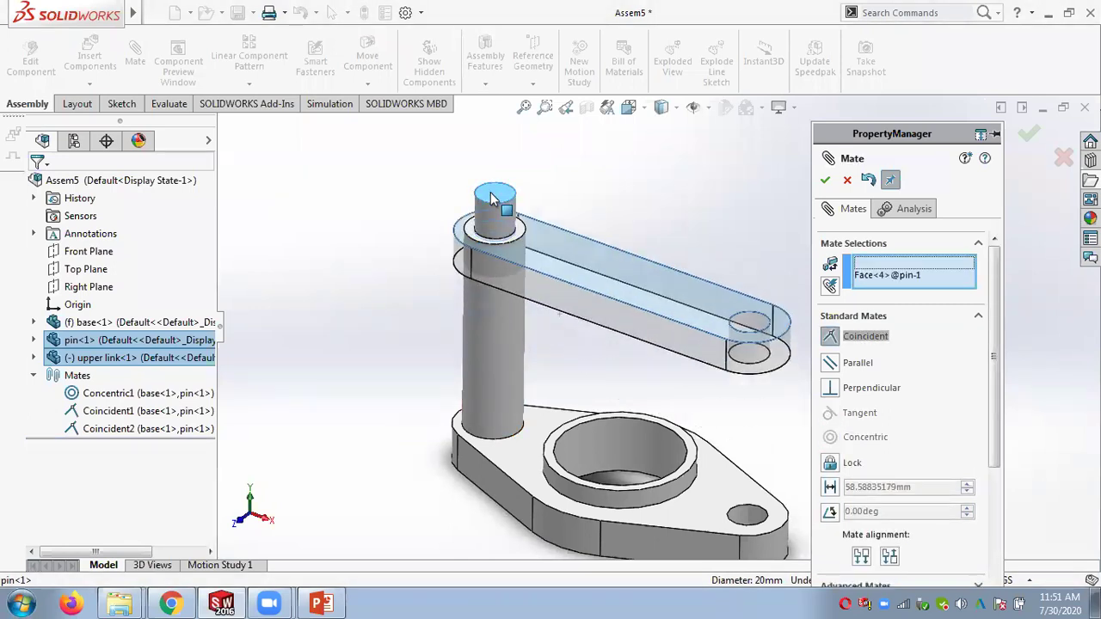
left_click(474, 157)
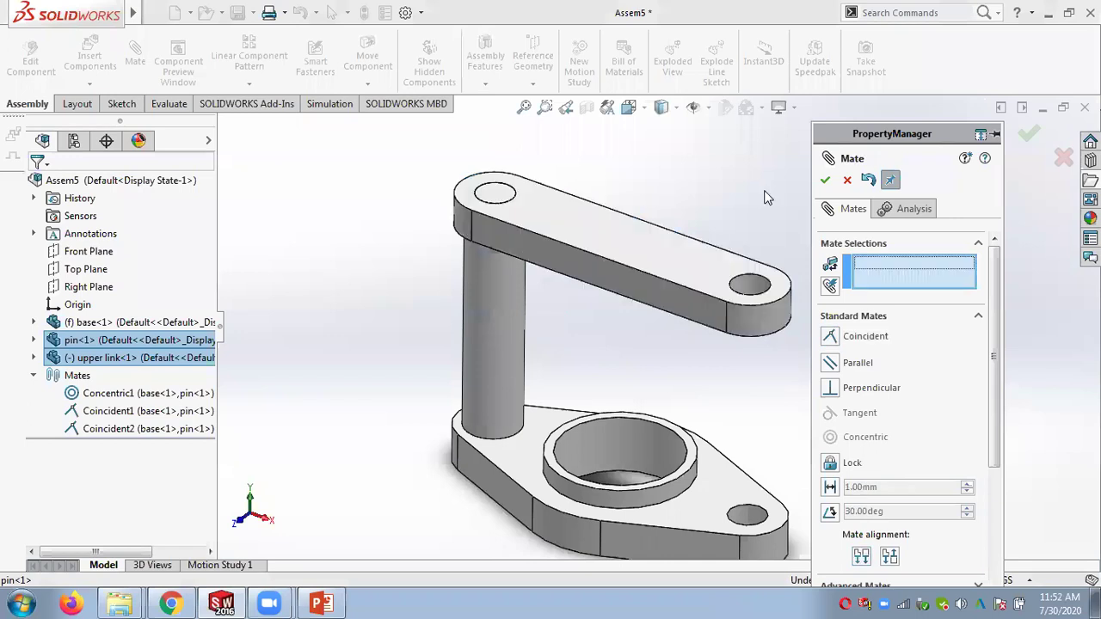
left_click(827, 181)
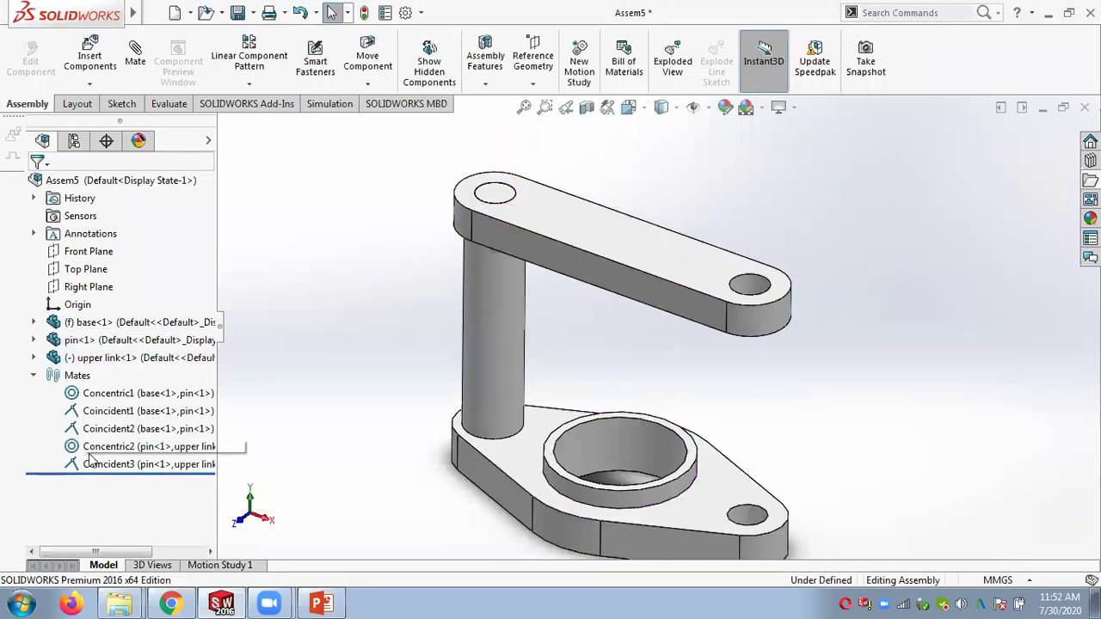
Step: Swing the upper link around the pin, then suppress the Coincident2 base–pin mate
left_click(652, 282)
left_click_drag(652, 303, 659, 352)
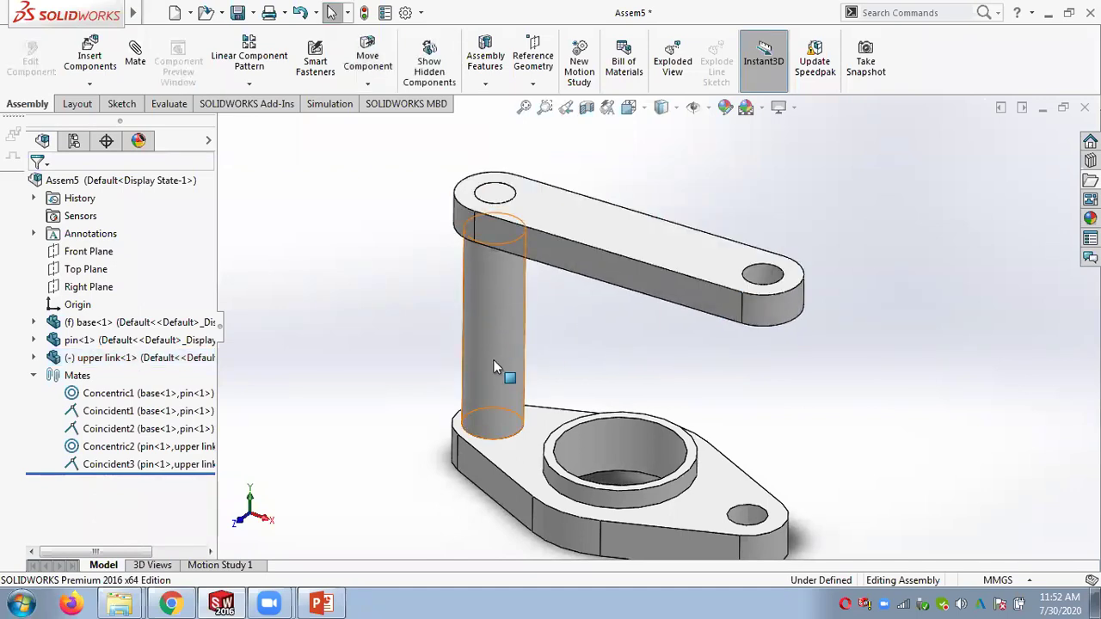
left_click_drag(701, 271, 677, 254)
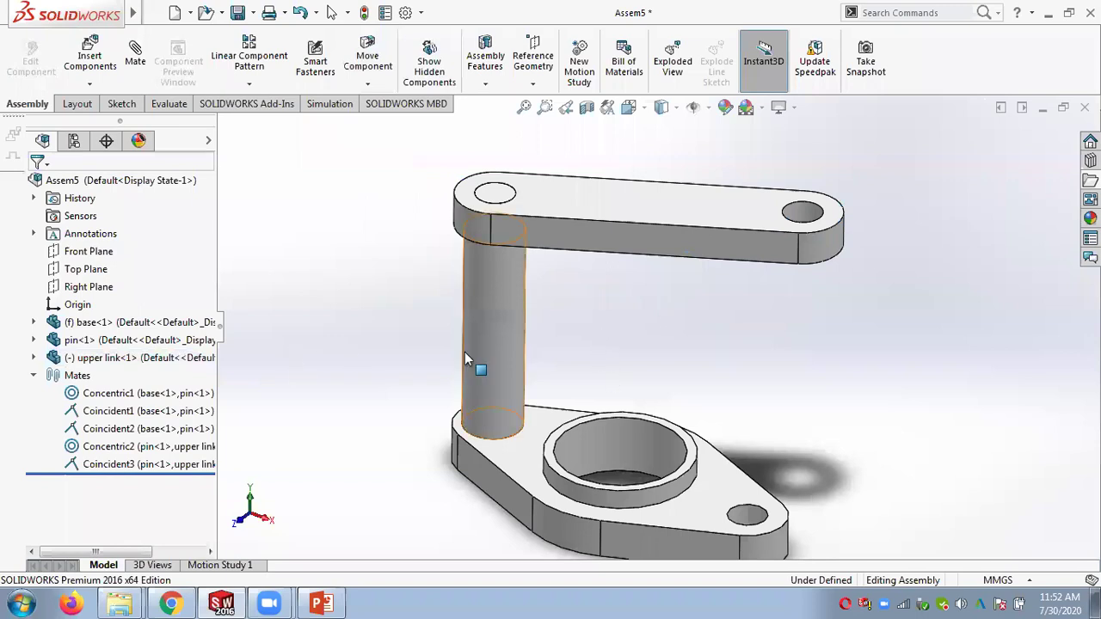
left_click(112, 431)
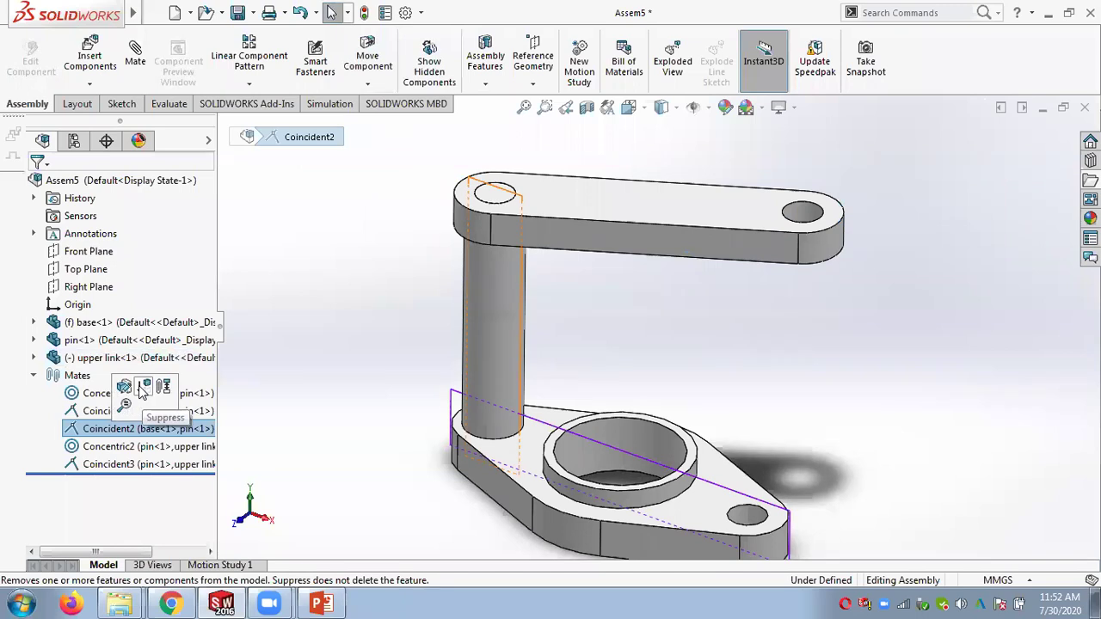
left_click(142, 389)
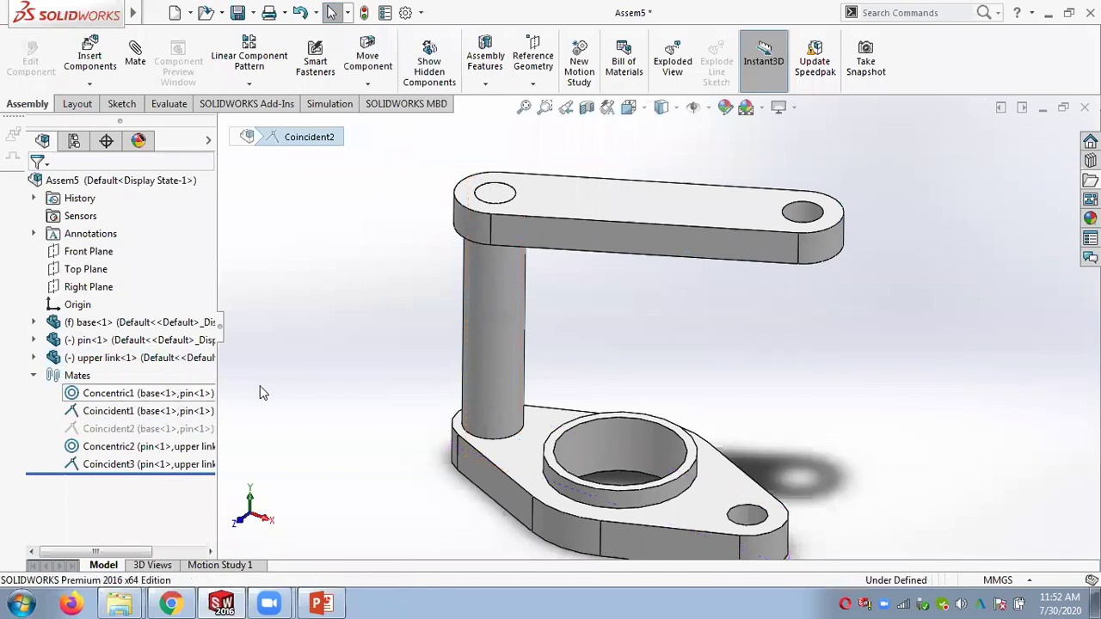
left_click(516, 442)
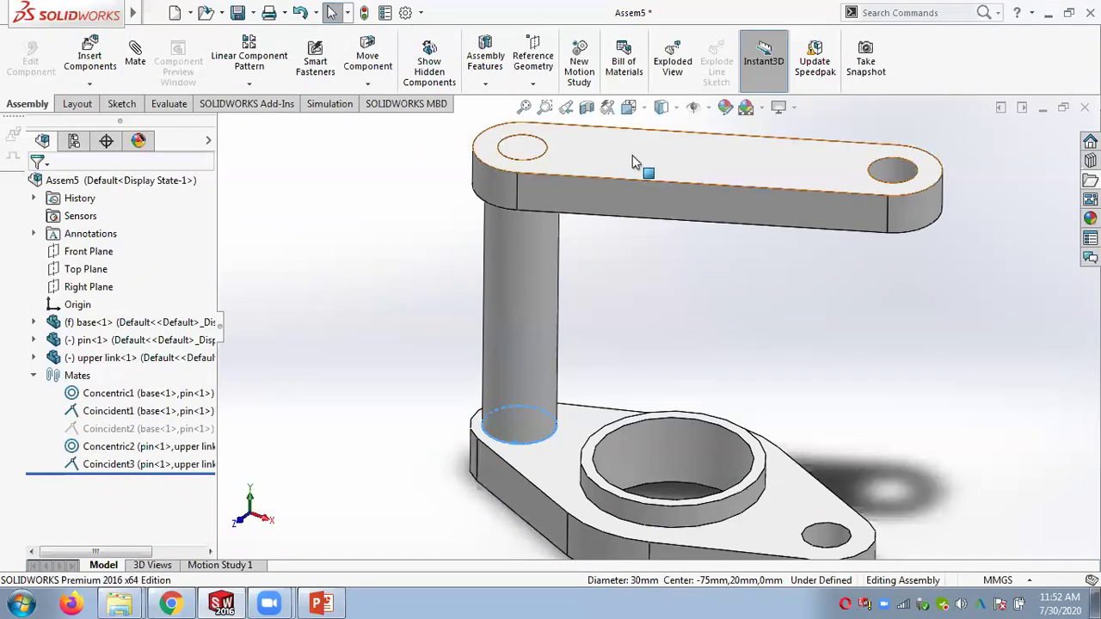
Step: Swing the upper link around the pin to confirm it rotates freely, then start a new mate
left_click_drag(650, 156, 642, 223)
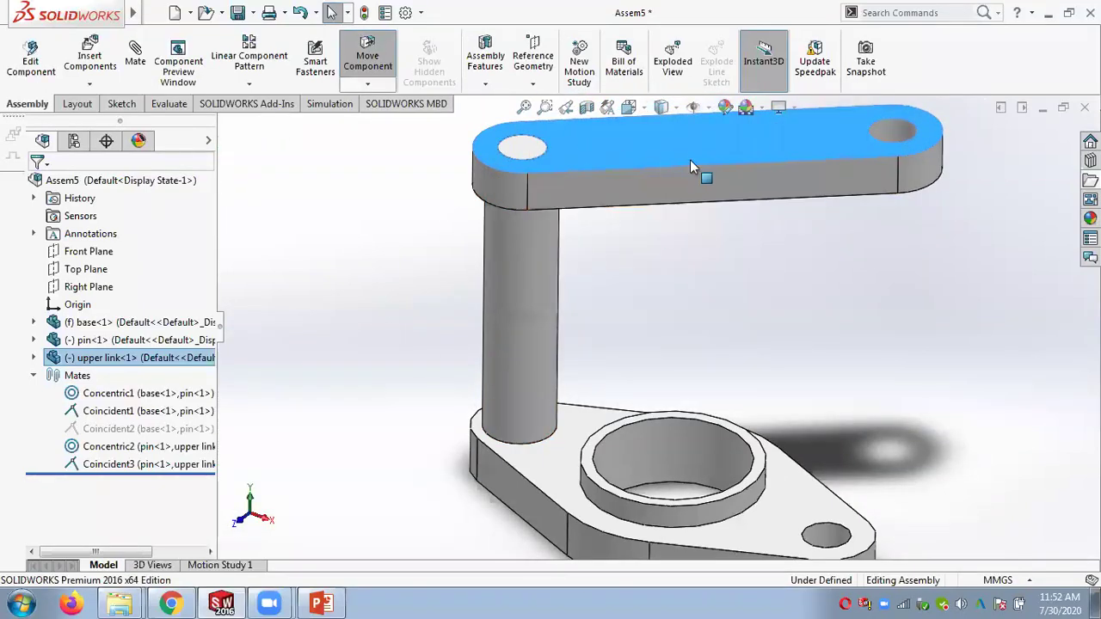
left_click_drag(599, 261, 622, 183)
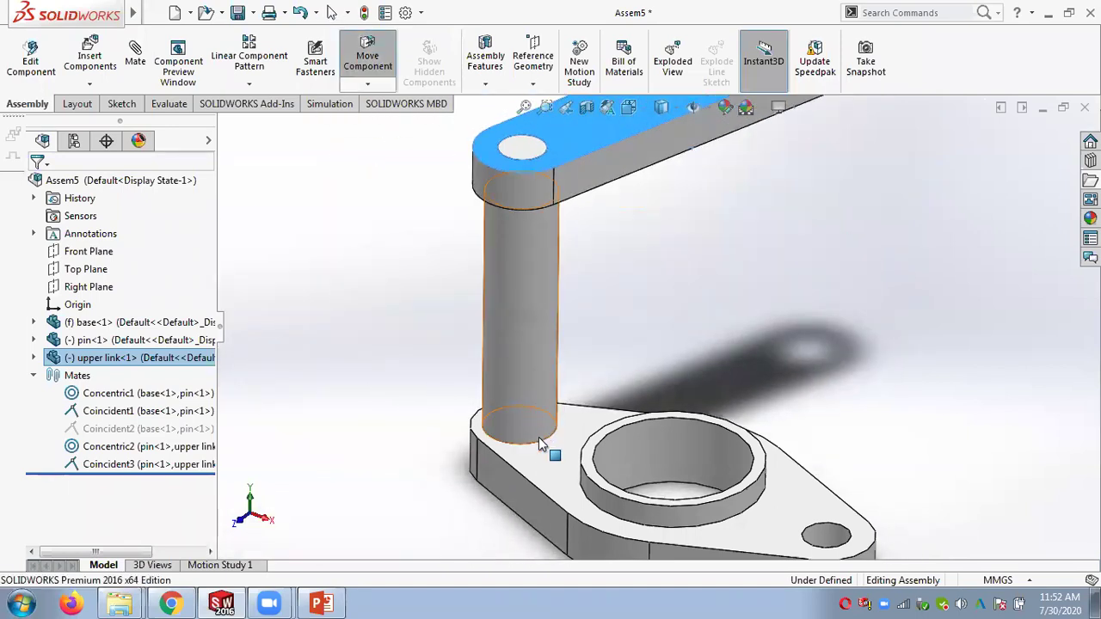
key("Escape")
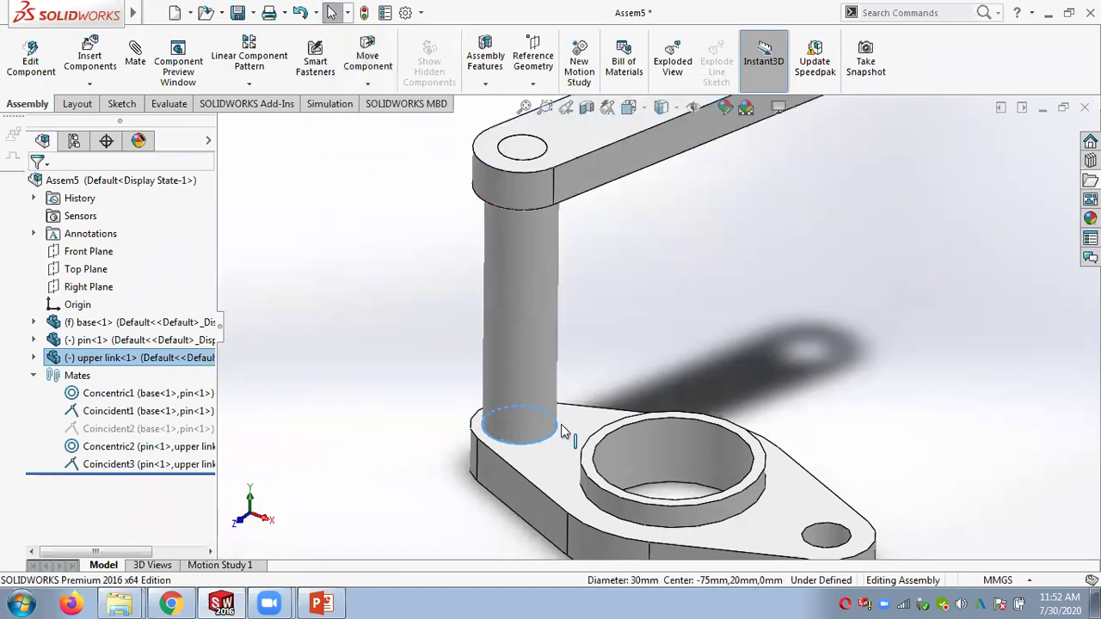
key("Return")
key("Escape")
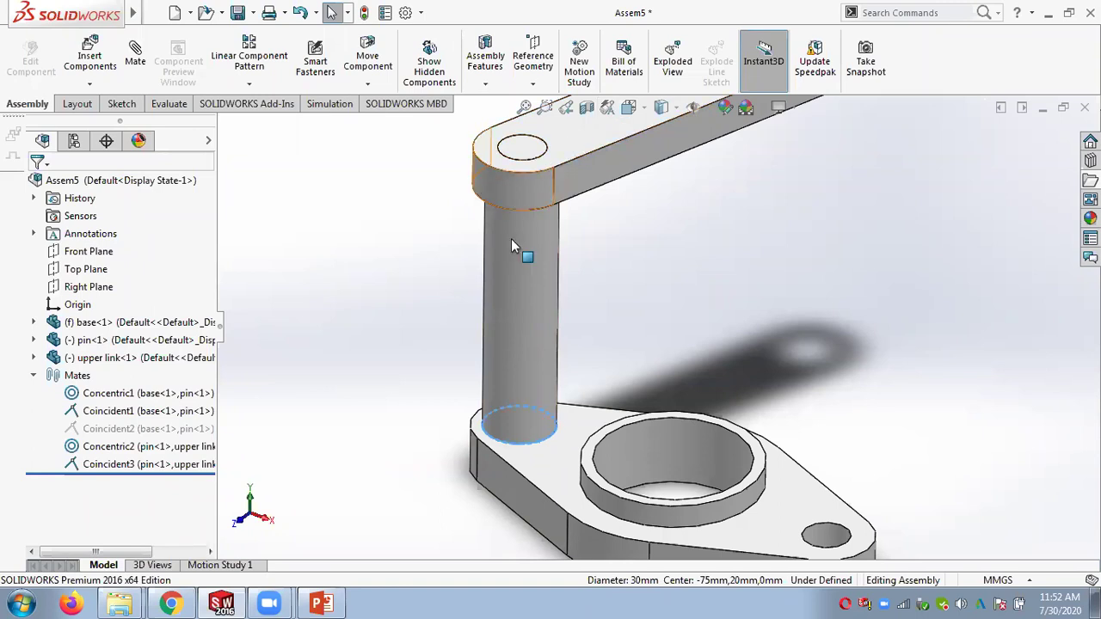
left_click_drag(723, 159, 512, 159)
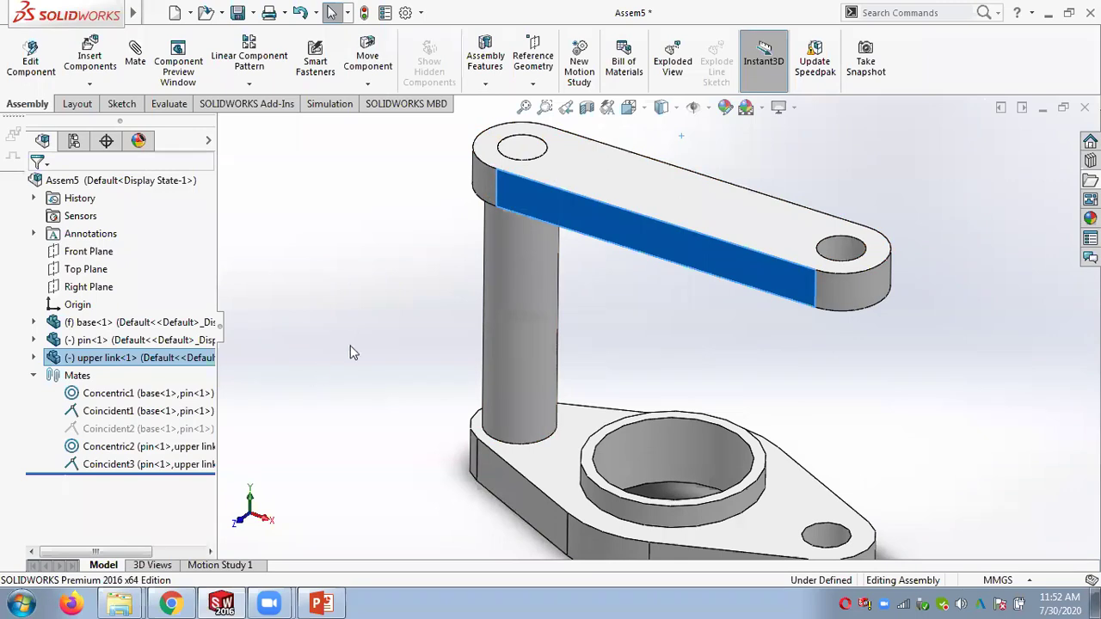
left_click(488, 301)
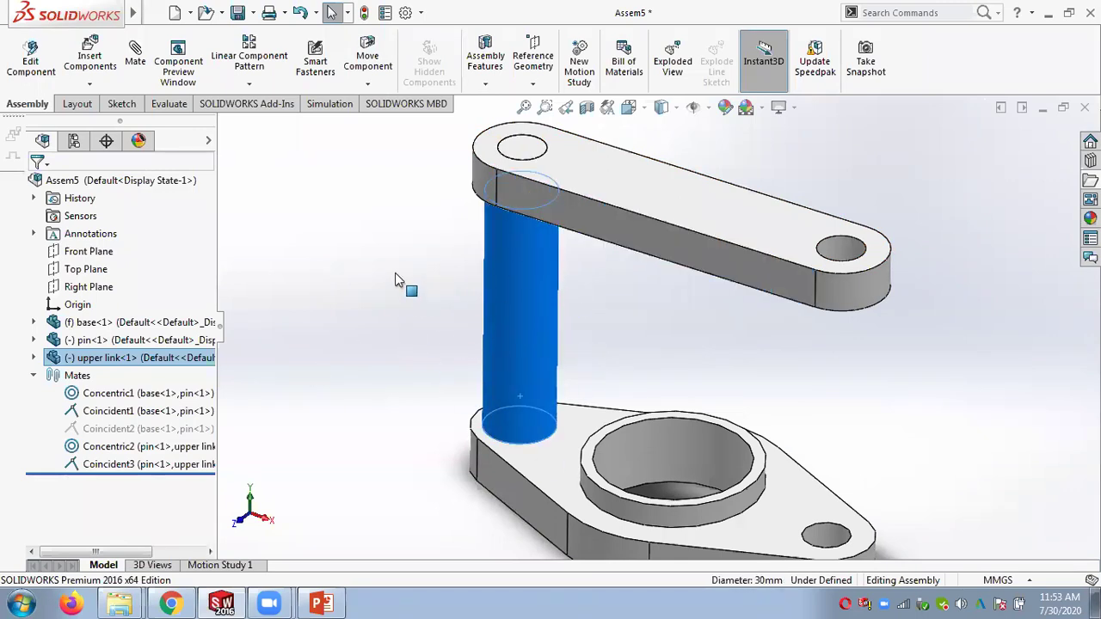
left_click(327, 317)
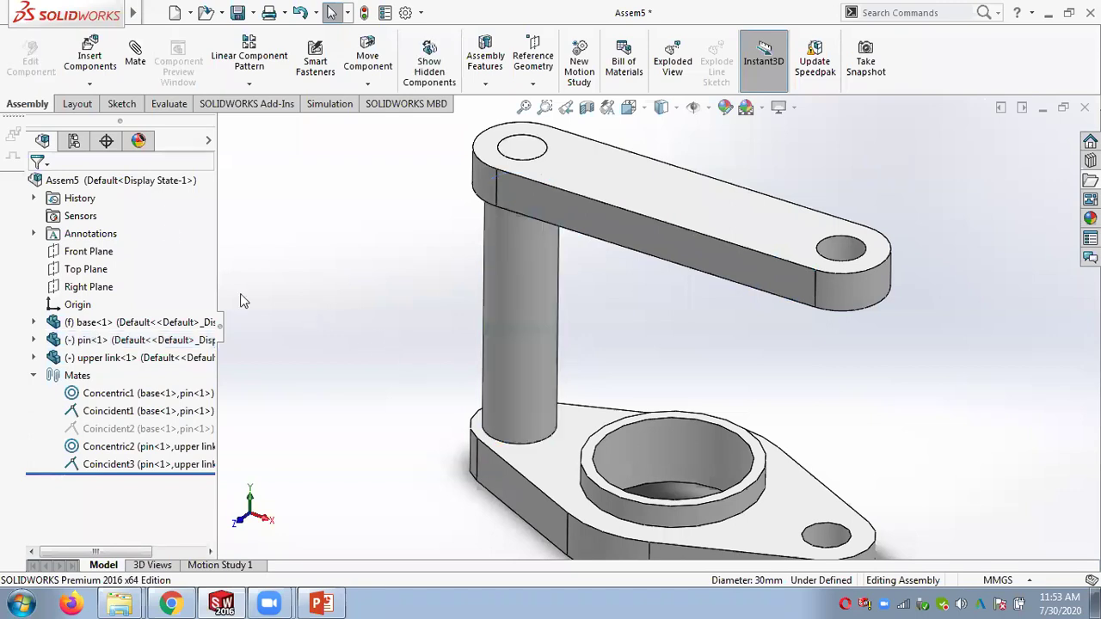
left_click(135, 53)
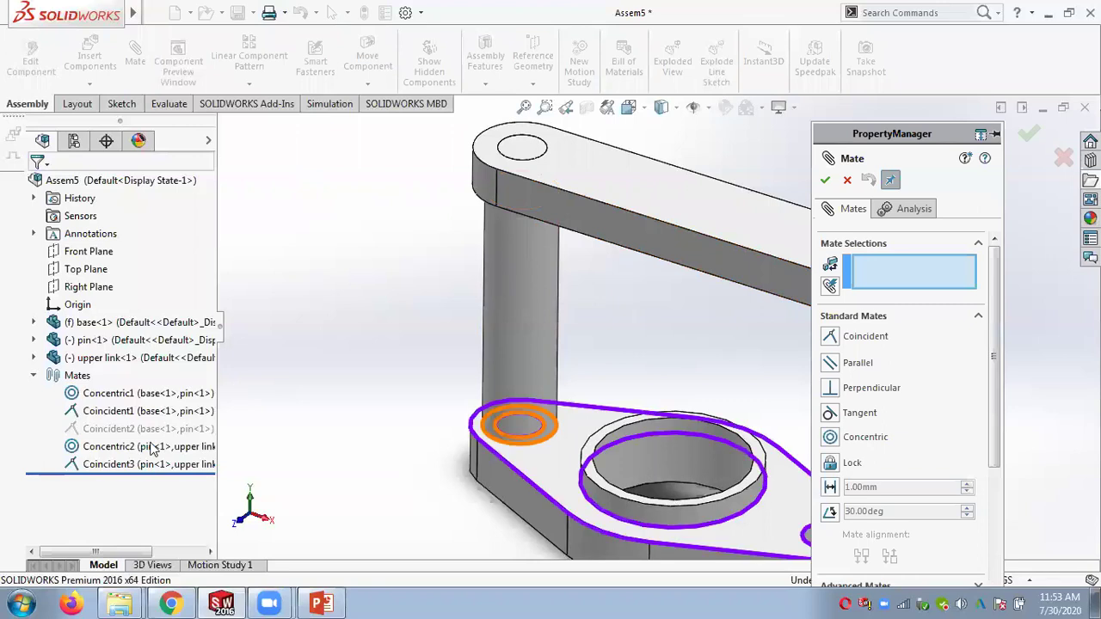
Step: Make the upper link's Top plane parallel to the pin's Right plane as Parallel1
left_click(33, 358)
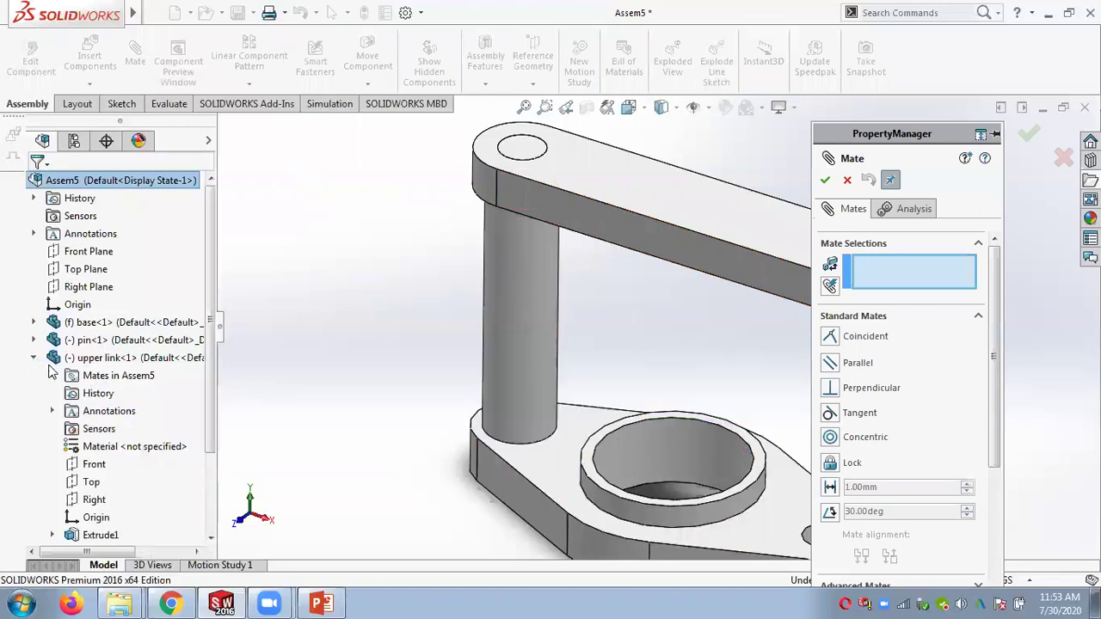
left_click(93, 482)
left_click(34, 340)
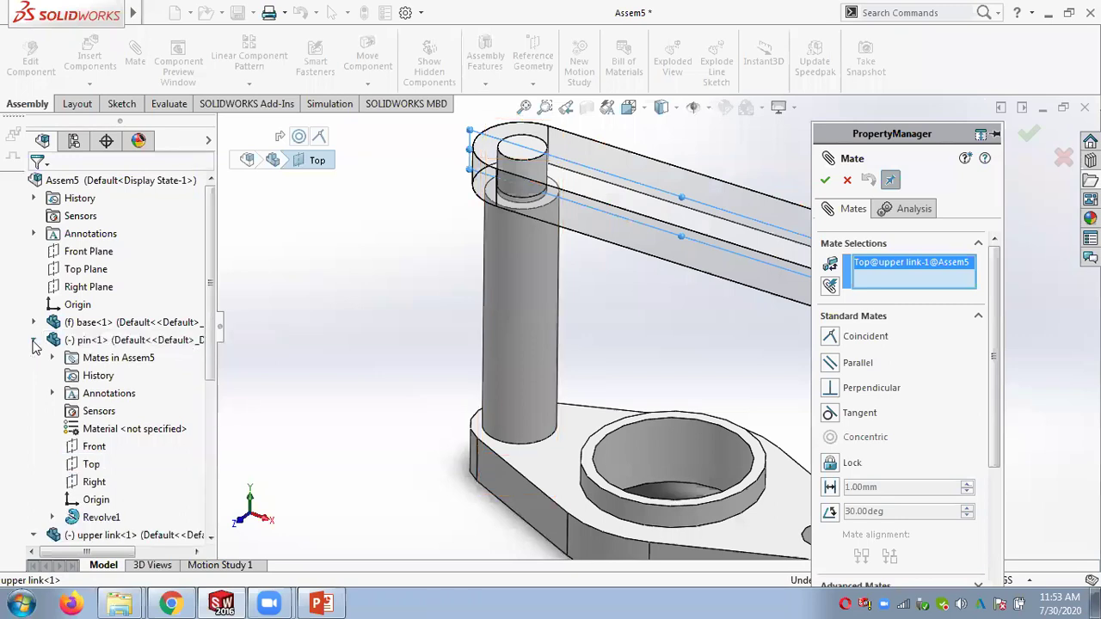
left_click(94, 484)
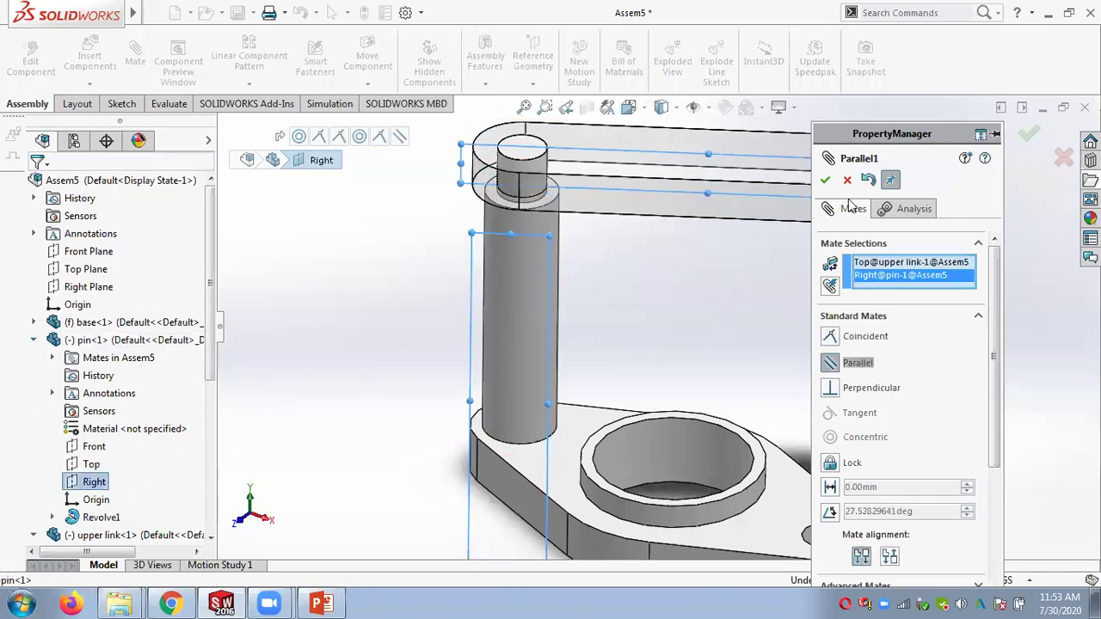
left_click(826, 183)
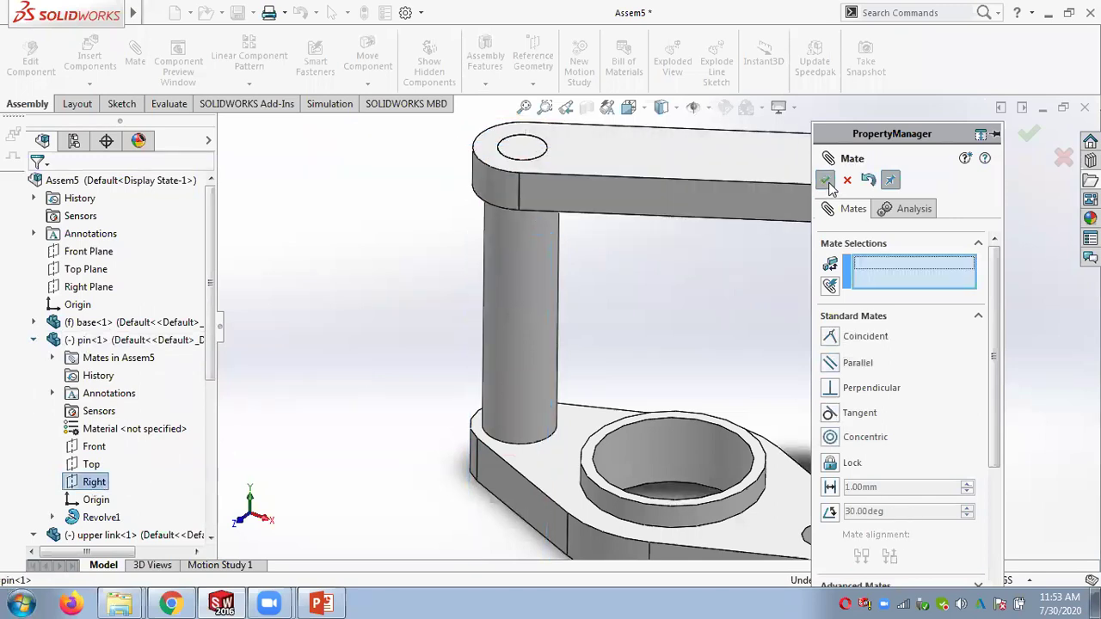
left_click(826, 183)
Step: Drag the pin and swing the upper link through several angles, then collapse both tree entries
mouse_move(507, 435)
left_mouse_down()
mouse_move(473, 387)
mouse_move(551, 369)
mouse_move(499, 425)
mouse_move(510, 358)
mouse_move(509, 422)
mouse_move(479, 349)
mouse_move(498, 438)
mouse_move(555, 350)
mouse_move(385, 319)
mouse_move(494, 385)
mouse_move(637, 323)
mouse_move(551, 310)
mouse_move(449, 357)
mouse_move(515, 400)
mouse_move(599, 377)
mouse_move(544, 295)
mouse_move(462, 356)
mouse_move(628, 422)
mouse_move(541, 250)
mouse_move(418, 376)
mouse_move(519, 422)
mouse_move(492, 432)
left_mouse_up()
left_click(409, 327)
key("z")
key("z")
left_click_drag(740, 205, 679, 279)
left_click_drag(768, 169, 499, 319)
left_click_drag(539, 370, 445, 309)
left_click(35, 340)
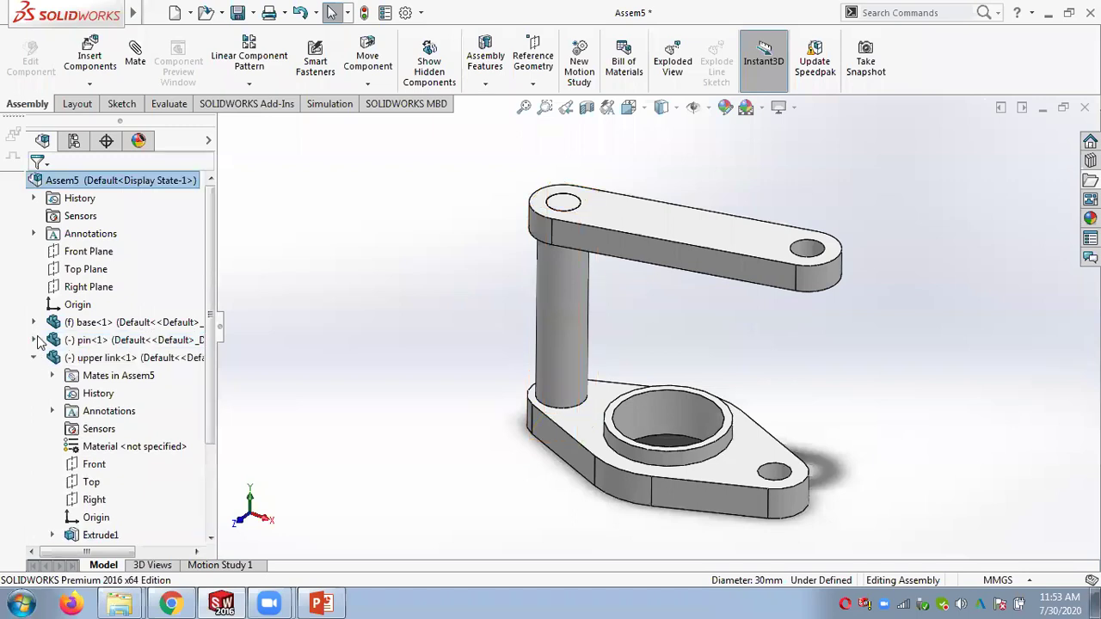
left_click(35, 358)
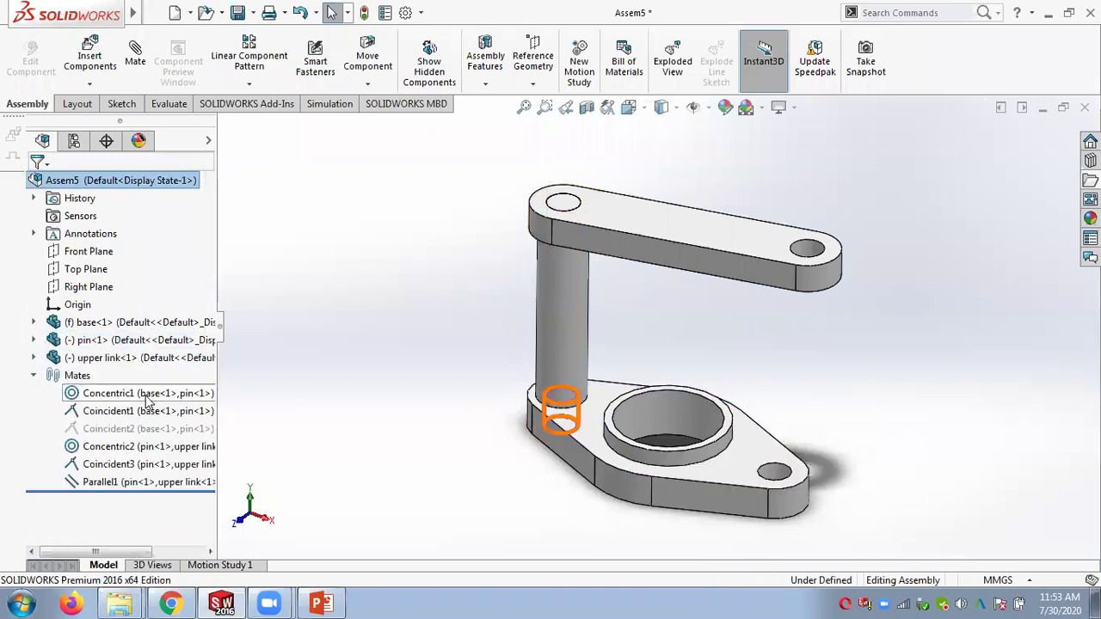
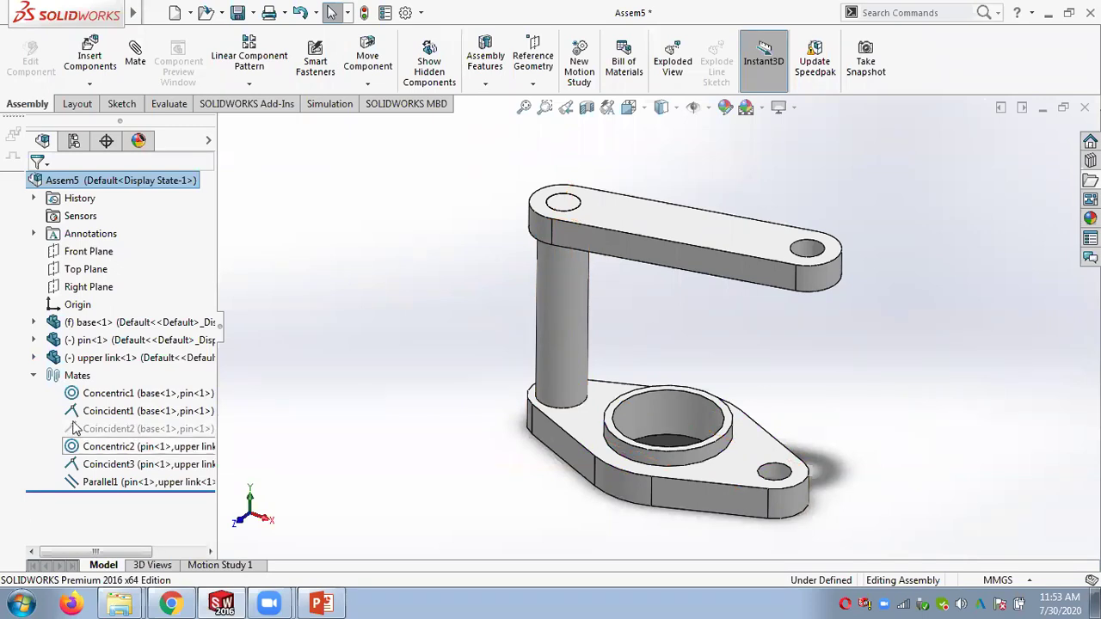
Step: Check the Parallel1 mate's faces and swing the upper link around the pin to point right
left_click(115, 481)
middle_click_drag(439, 419, 577, 419)
left_click(560, 344)
scroll(534, 332, "down", 3)
left_click_drag(609, 363, 563, 369)
left_click(459, 322)
middle_click_drag(627, 339, 652, 348)
scroll(654, 346, "down", 2)
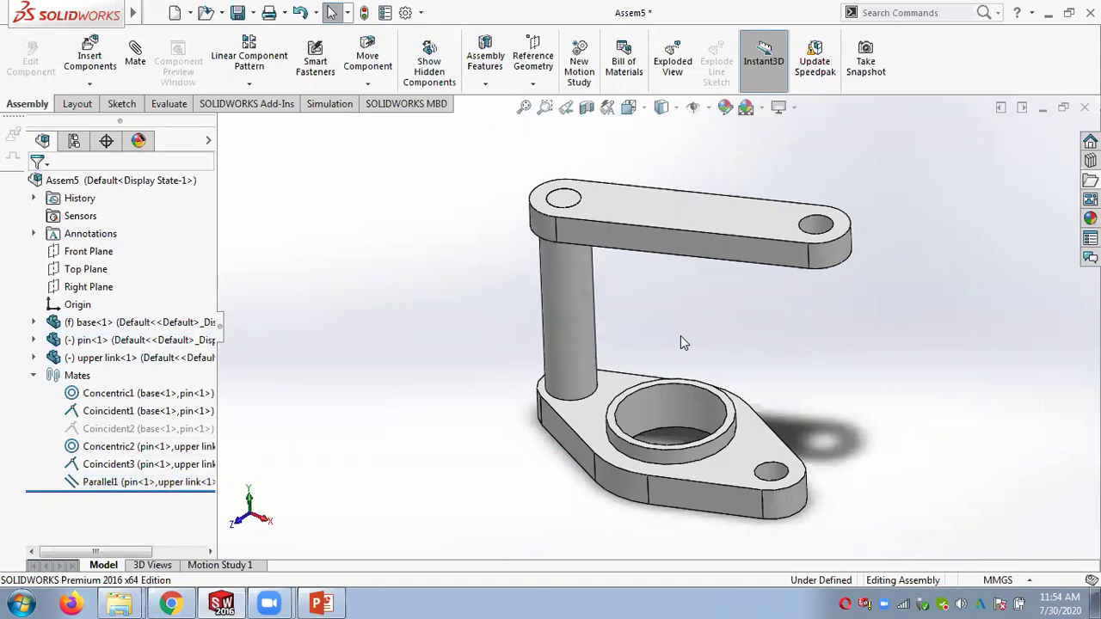
left_click_drag(568, 356, 589, 382)
Step: Quit the background Skype application from the Windows system tray
middle_click_drag(449, 290, 461, 261)
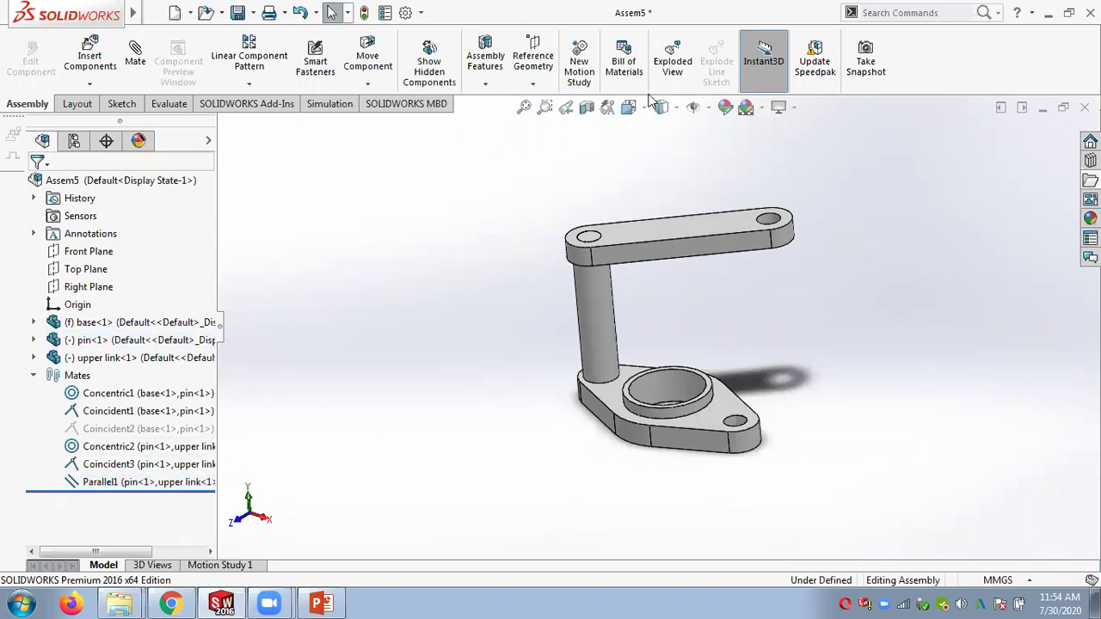
middle_click_drag(612, 181, 618, 208)
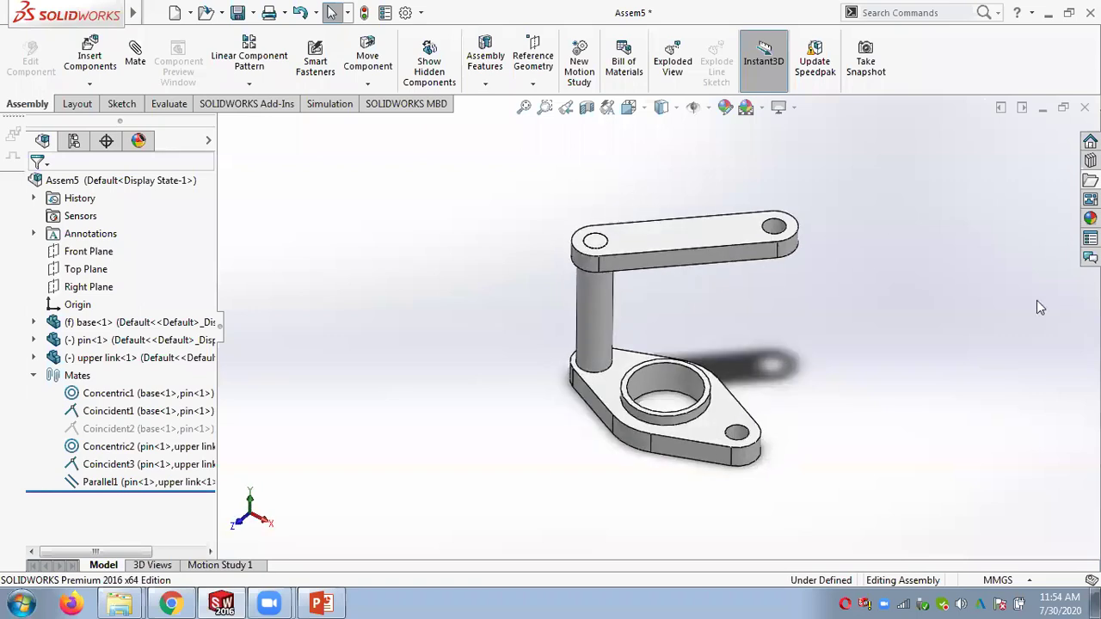
right_click(946, 604)
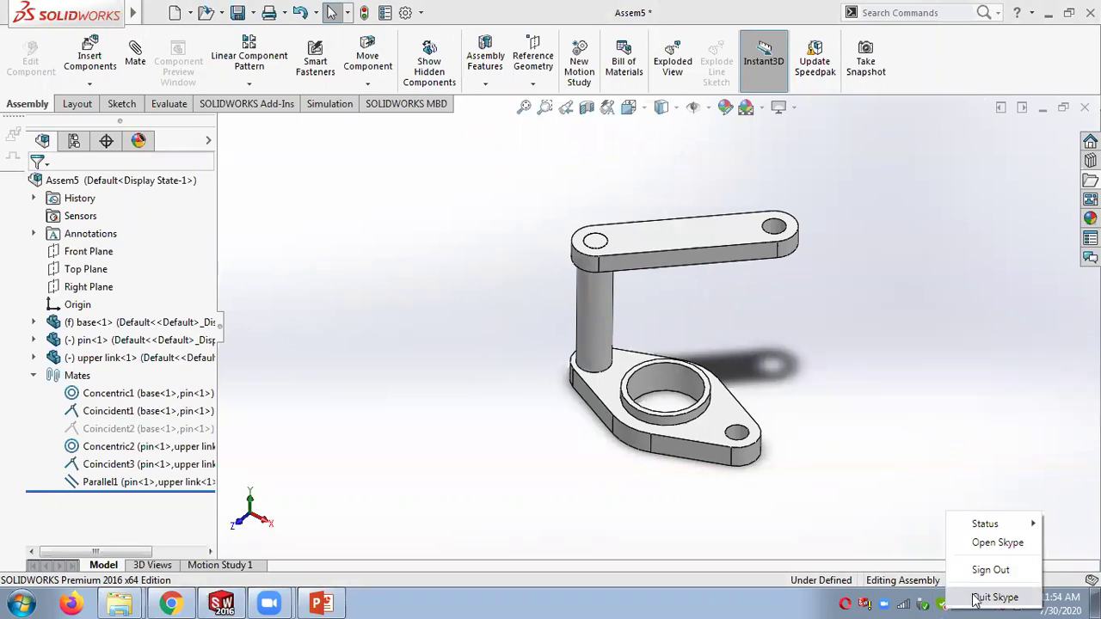
left_click(981, 597)
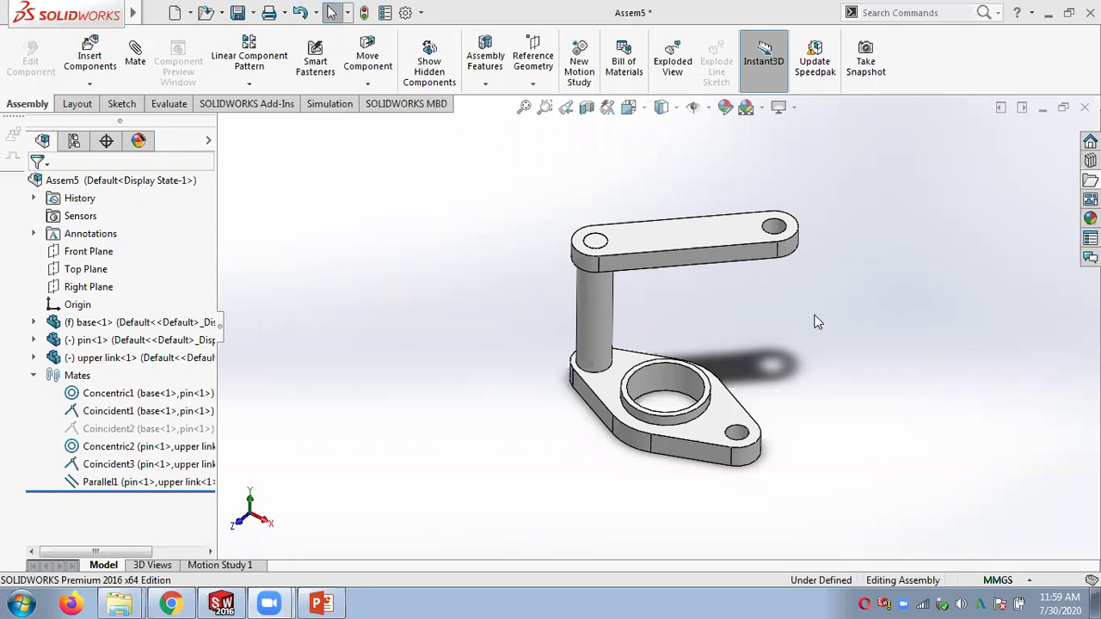
middle_click_drag(815, 310, 746, 281)
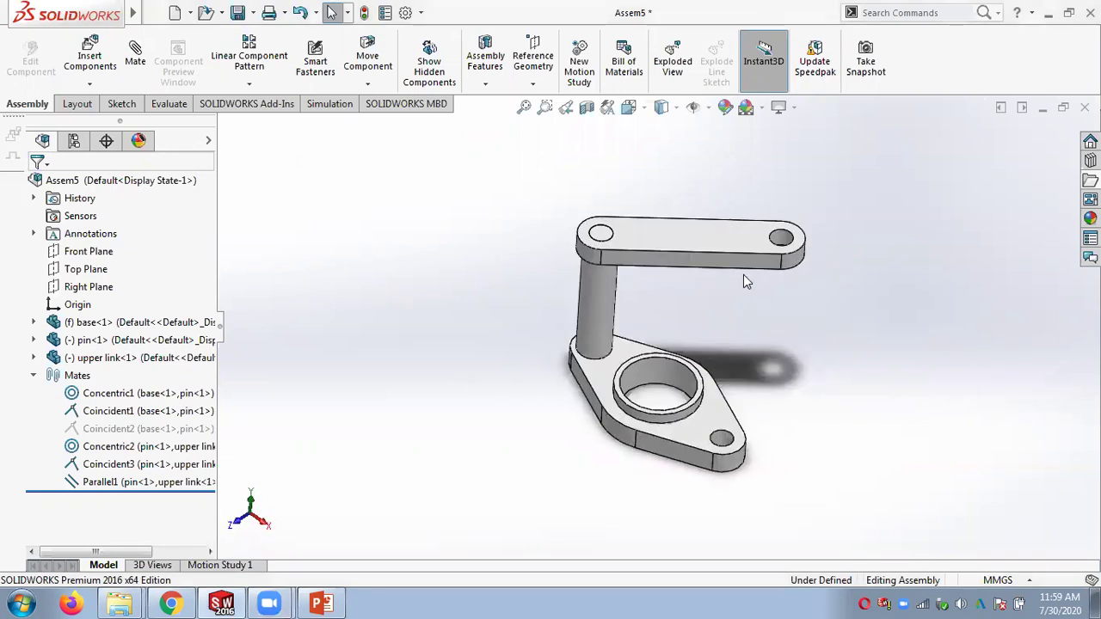
scroll(745, 279, "down", 2)
left_click(118, 483)
right_click(119, 484)
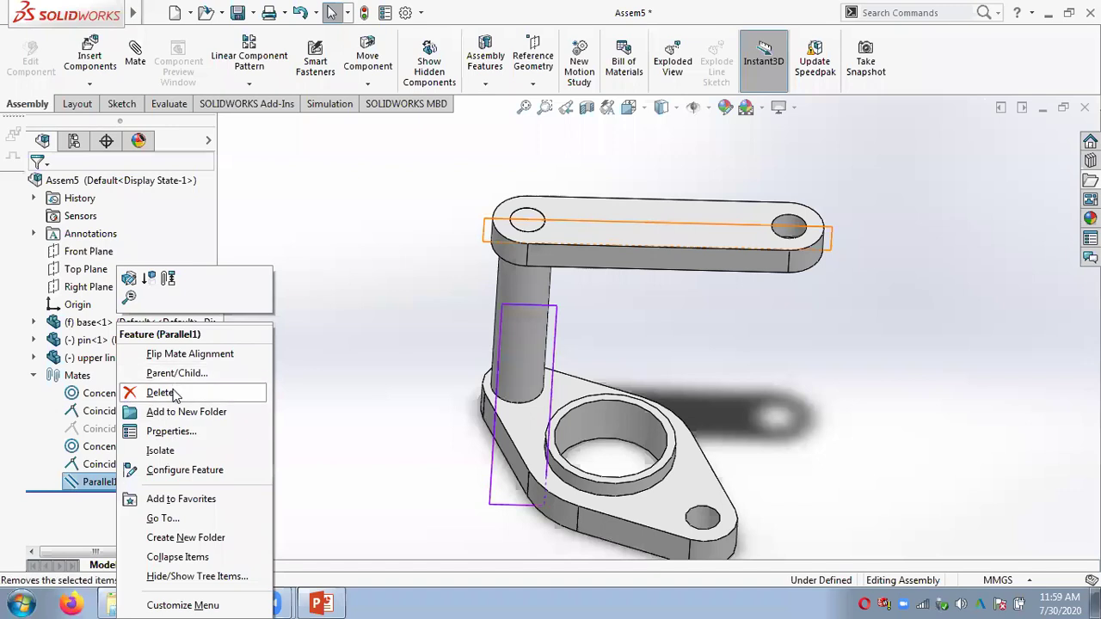
left_click(148, 278)
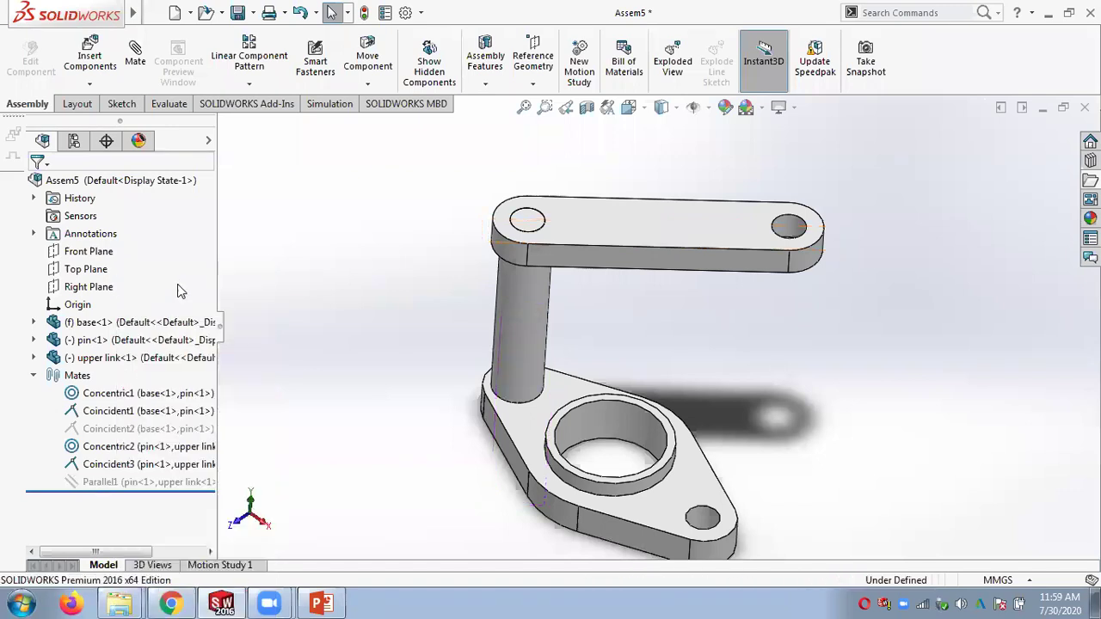
left_click_drag(601, 272, 625, 267)
left_click(521, 342)
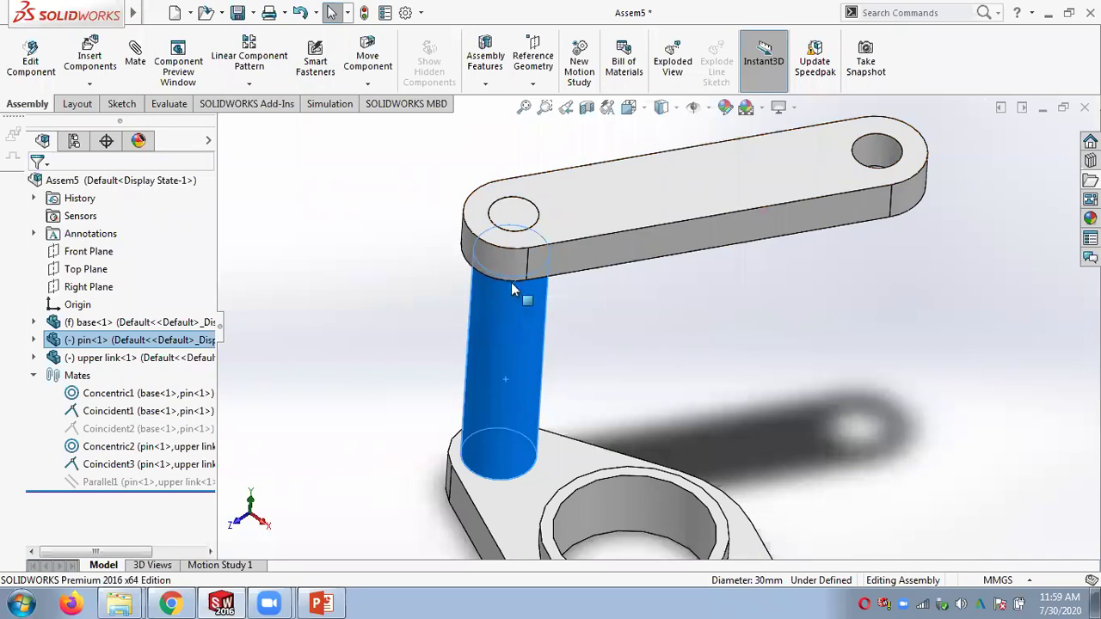
right_click(117, 483)
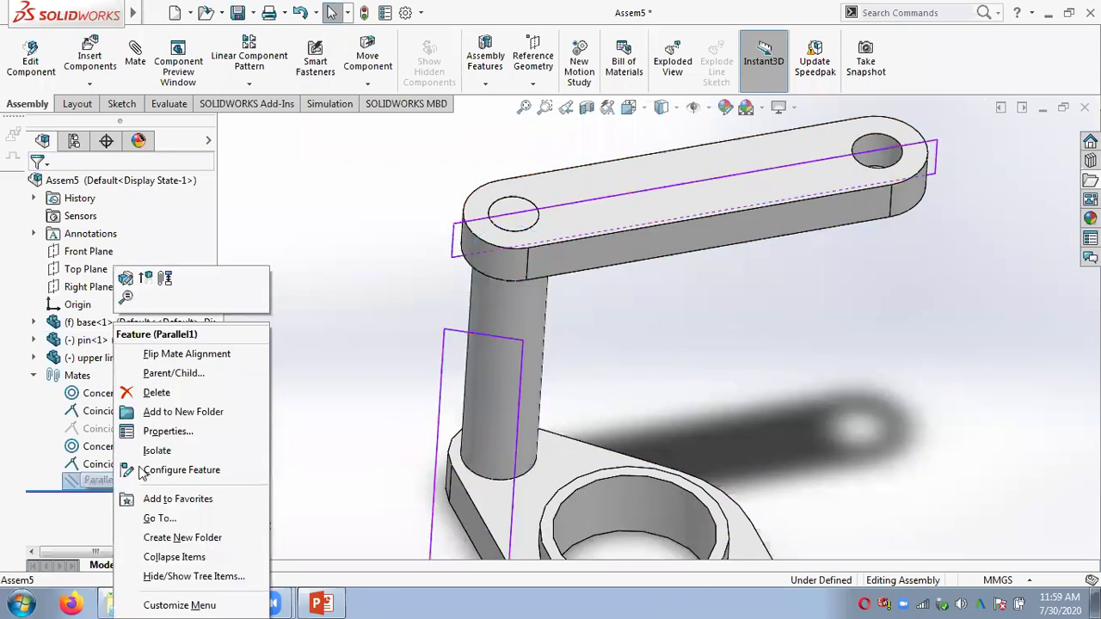
left_click(146, 278)
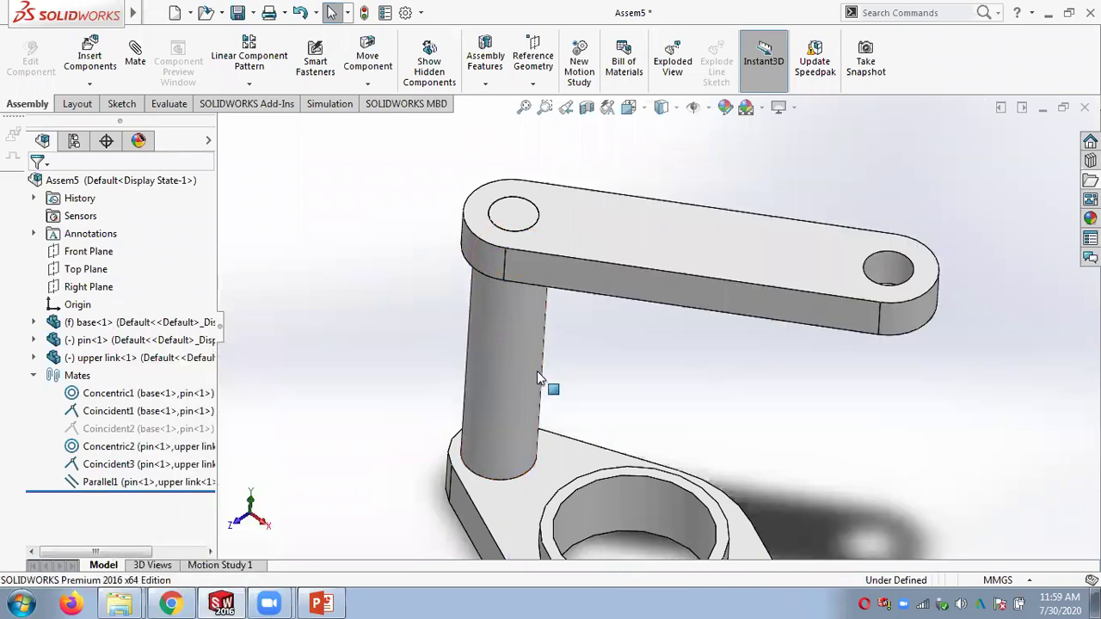
left_click(503, 370)
left_click_drag(486, 251, 402, 341)
left_click_drag(542, 393, 450, 337)
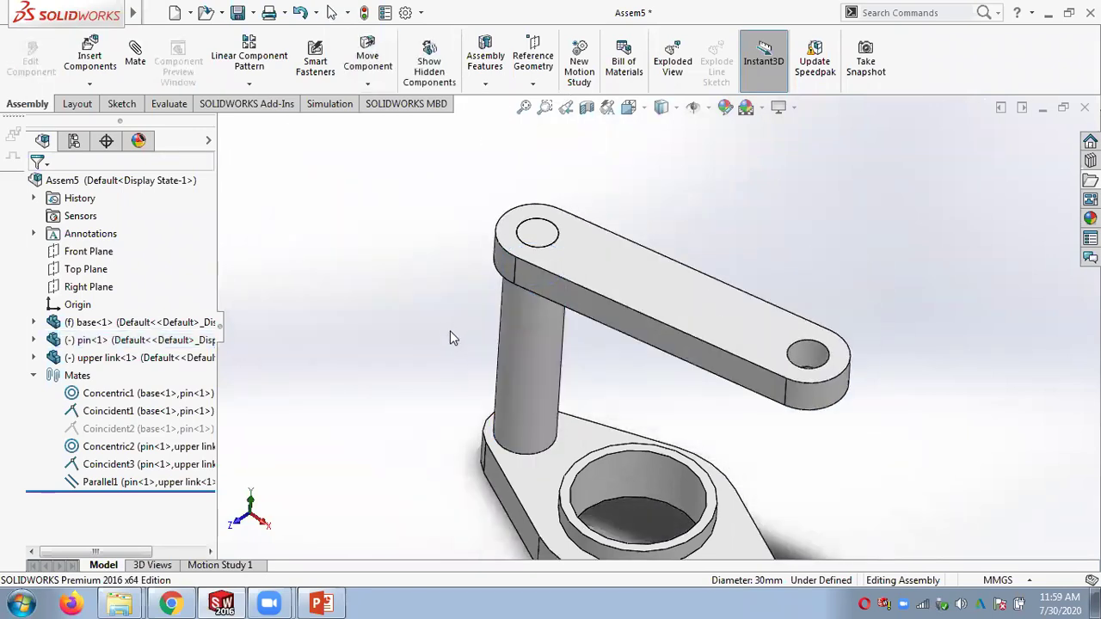
left_click_drag(666, 286, 480, 365)
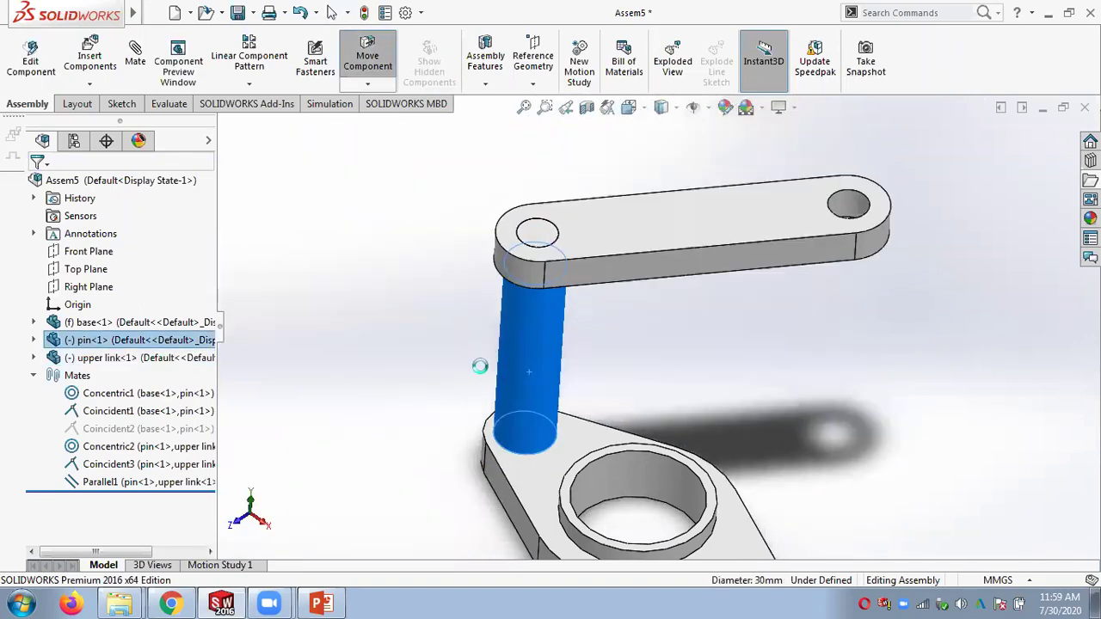
left_click(443, 307)
key("f")
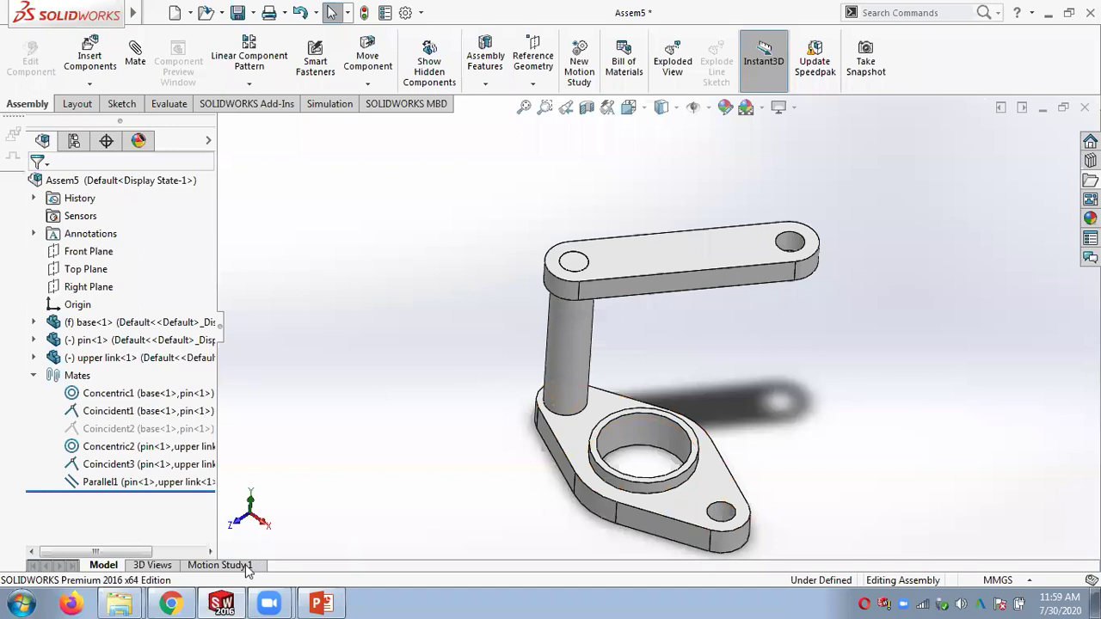
Step: In Motion Study 1, start a rotary motor using the pin face for component and direction
left_click(245, 570)
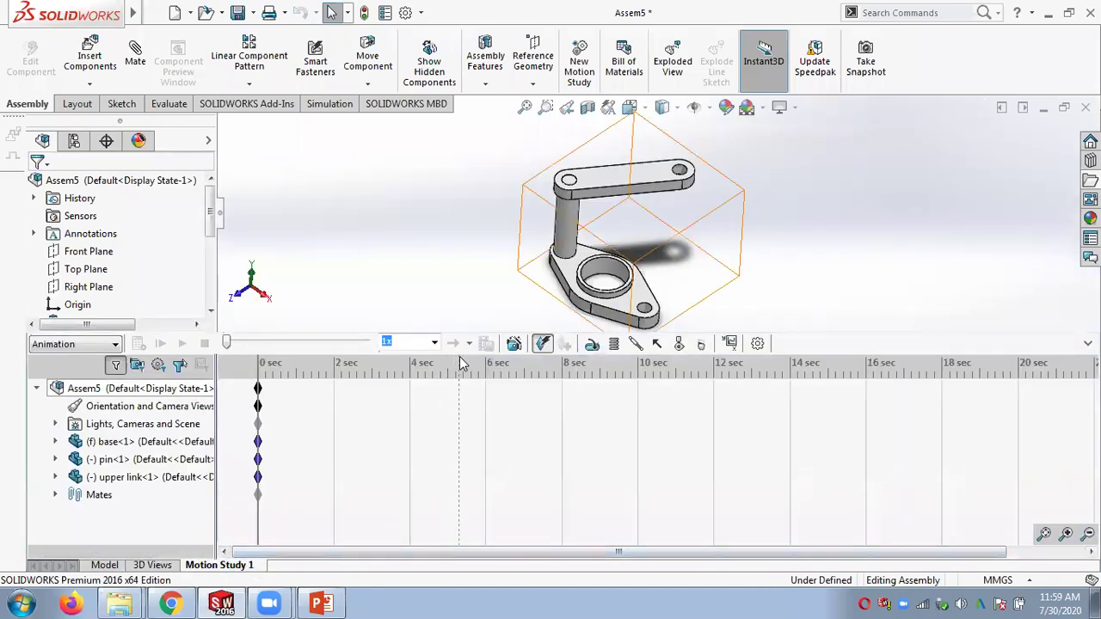
left_click(593, 346)
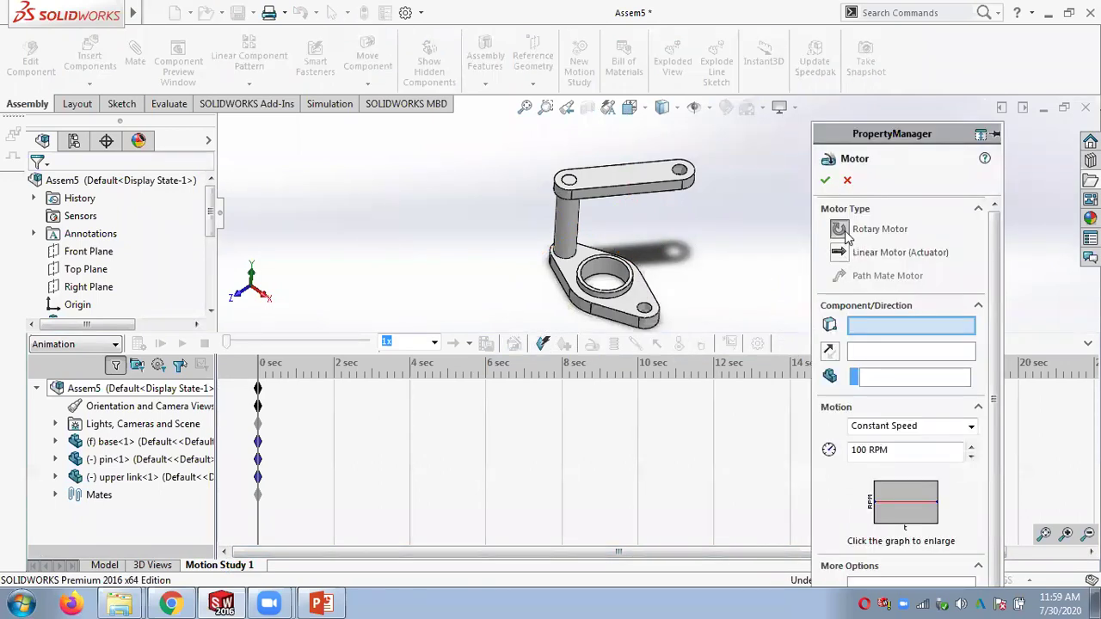
scroll(649, 229, "up", 3)
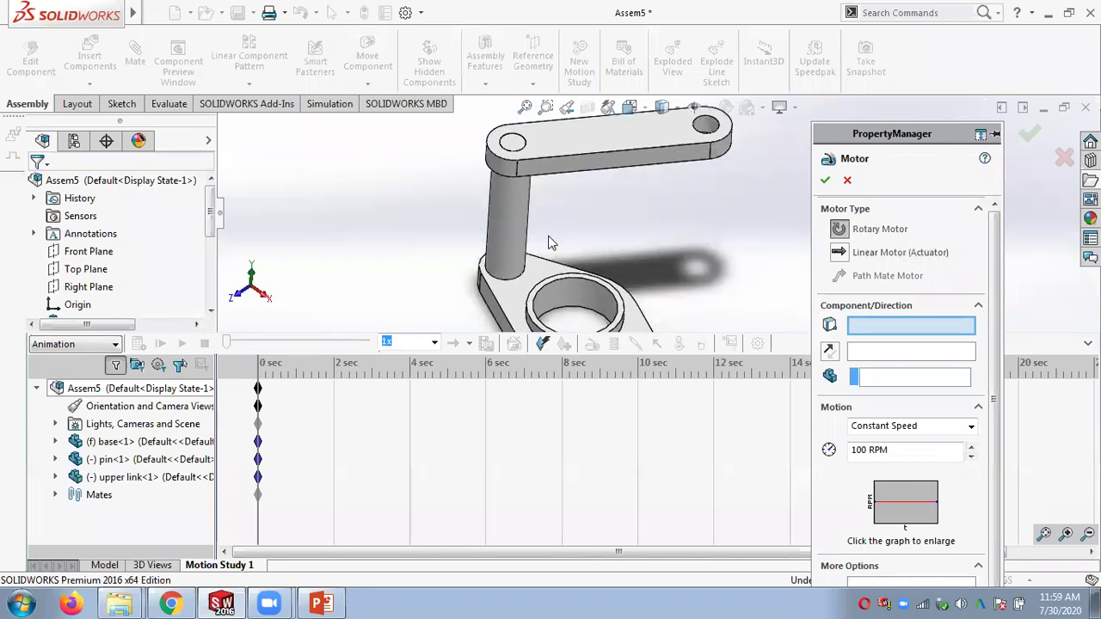
left_click(513, 239)
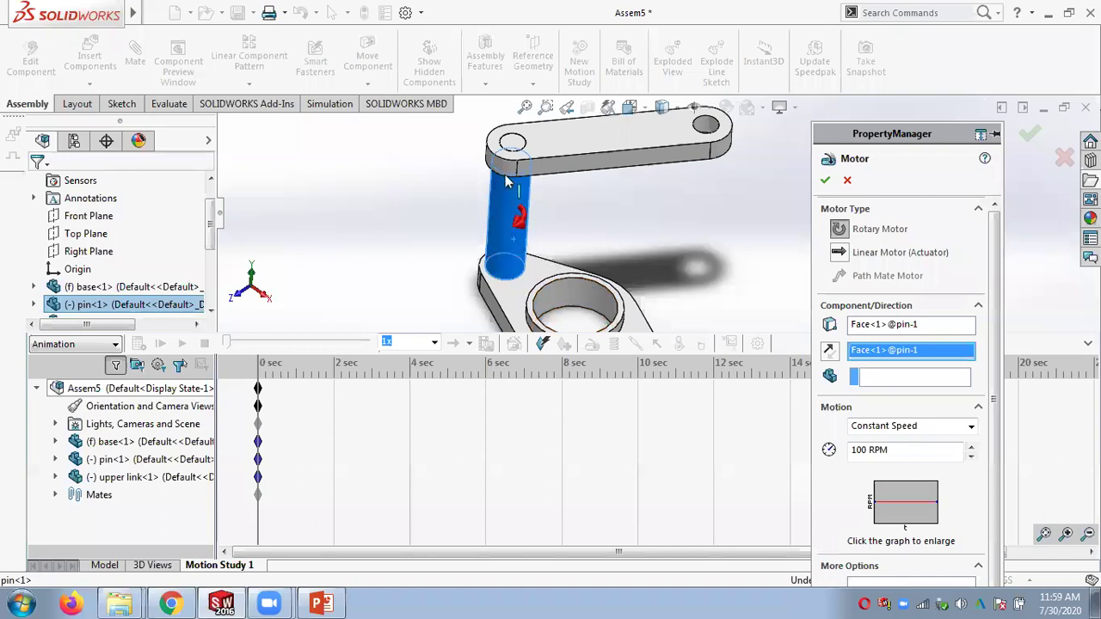
Step: Reverse the motor's direction, keep Constant Speed at 100 RPM and confirm the motor
left_click(831, 353)
left_click(831, 354)
scroll(897, 430, "down", 1)
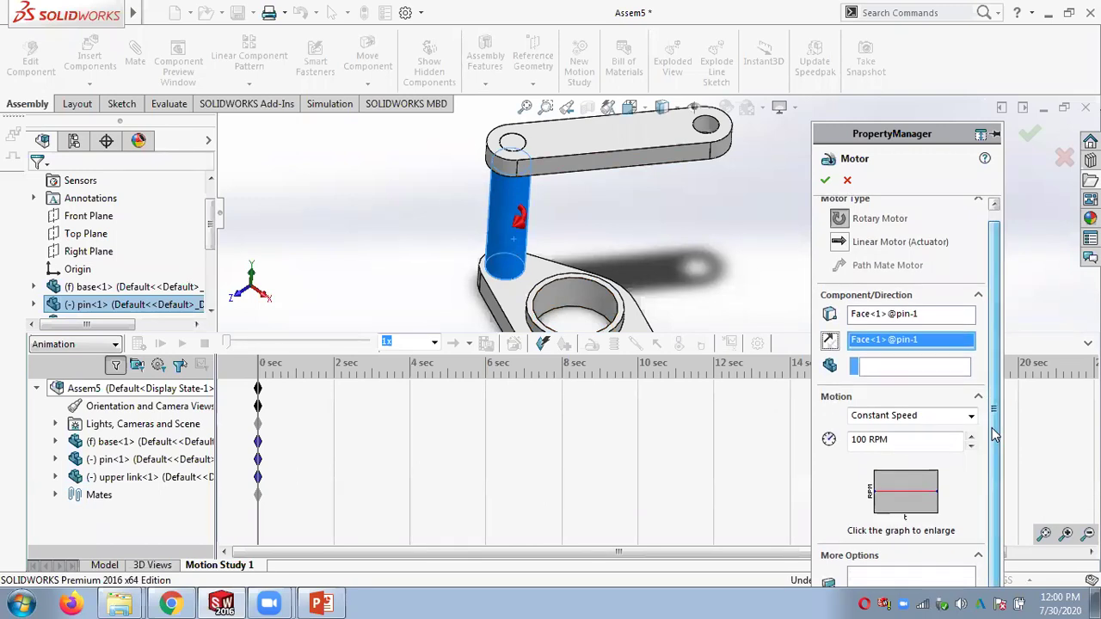
left_click(897, 447)
left_click(938, 417)
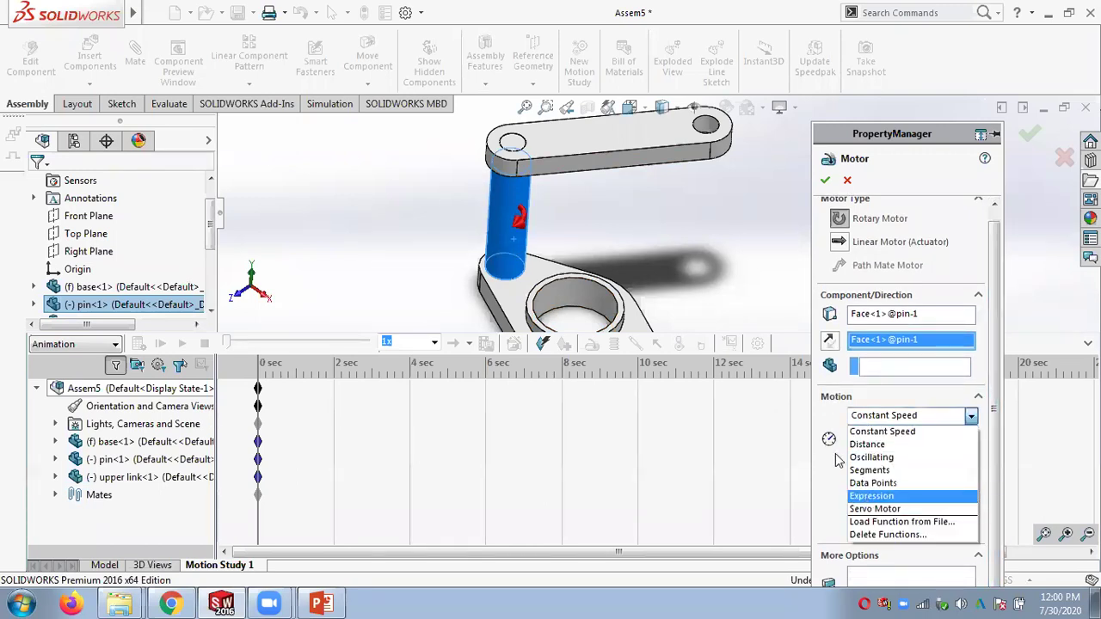
left_click(829, 491)
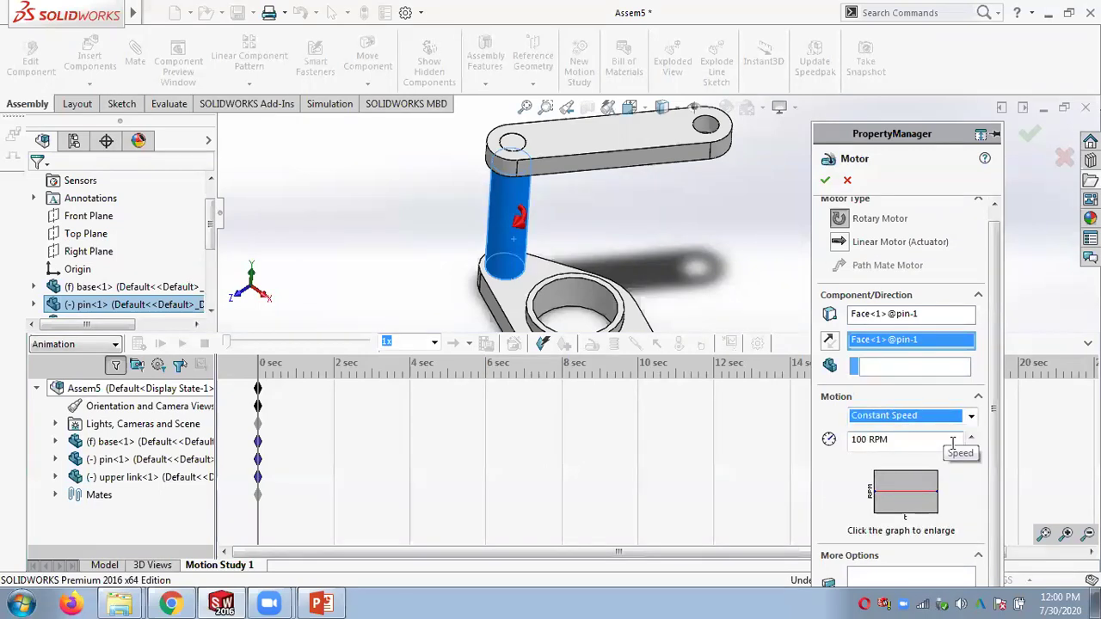
left_click(825, 180)
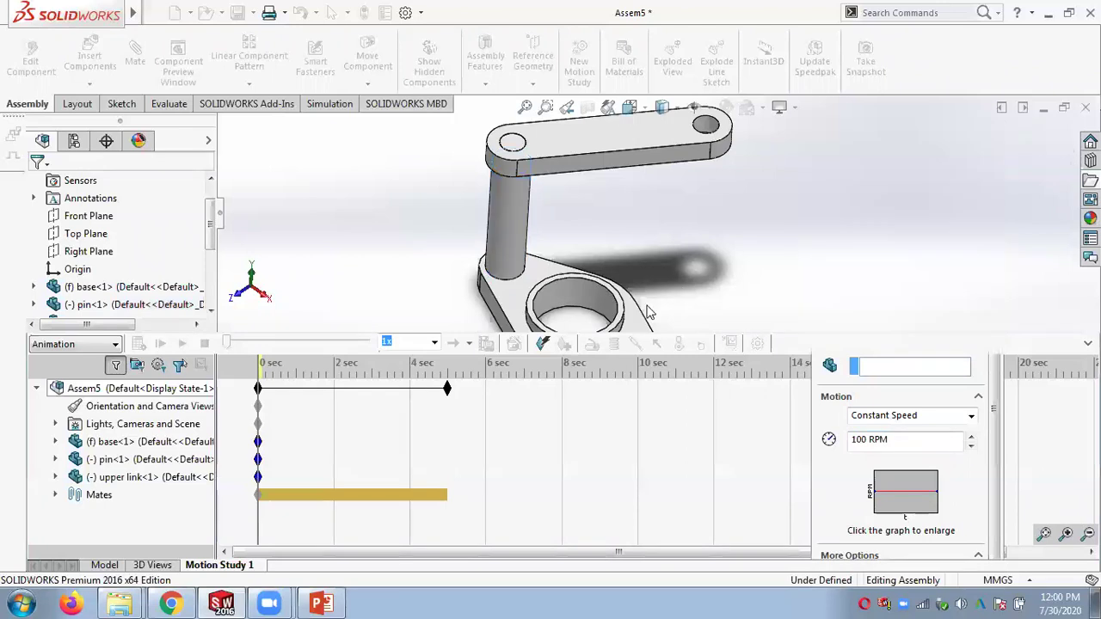
Step: Play Motion Study 1 and replay it from the start to watch the link swing
left_click(182, 343)
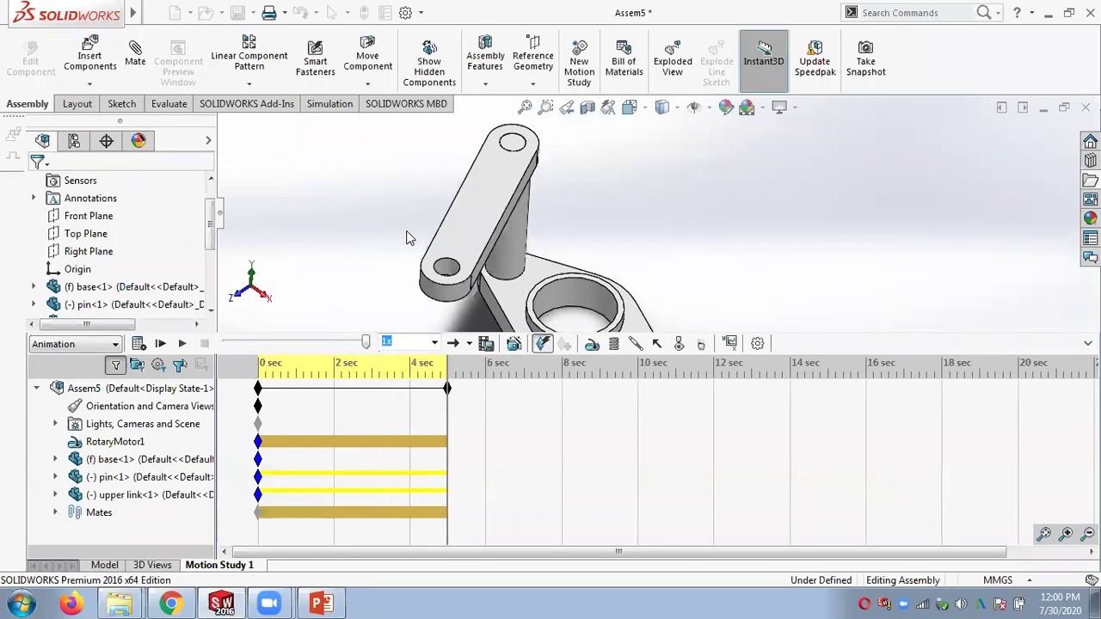
left_click(182, 343)
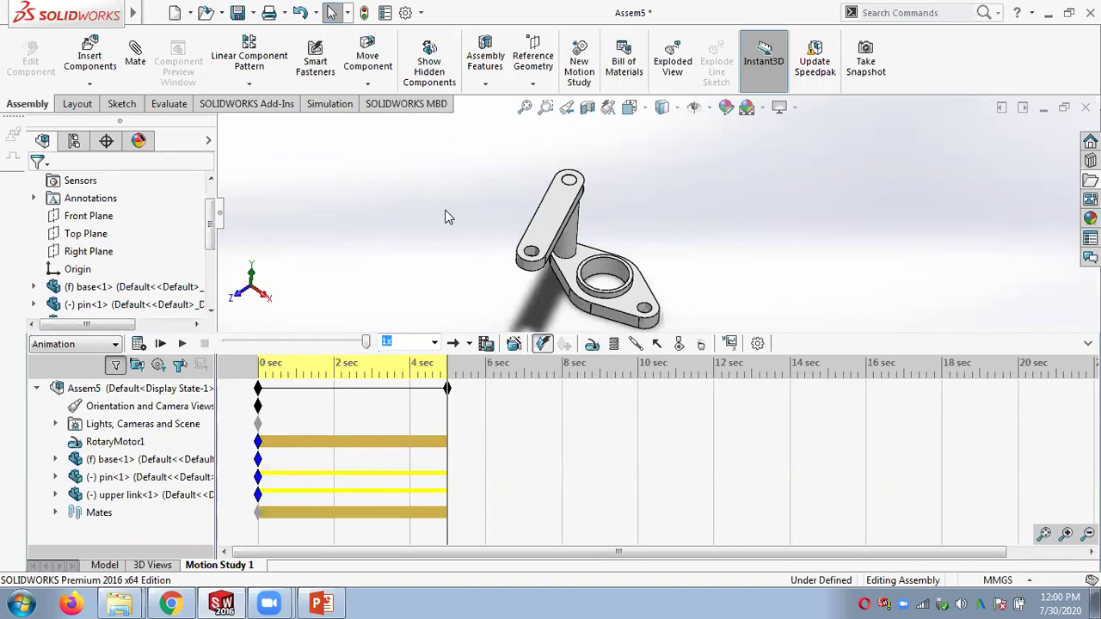
Step: Edit RotaryMotor1 and select its 100 RPM speed value for revision
right_click(108, 444)
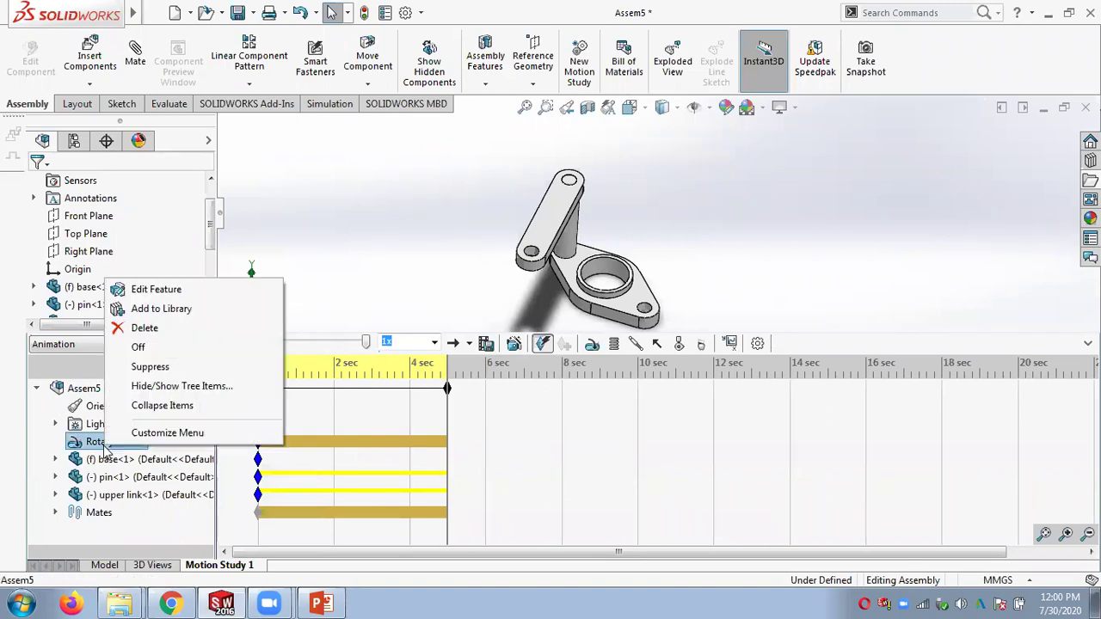
left_click(156, 290)
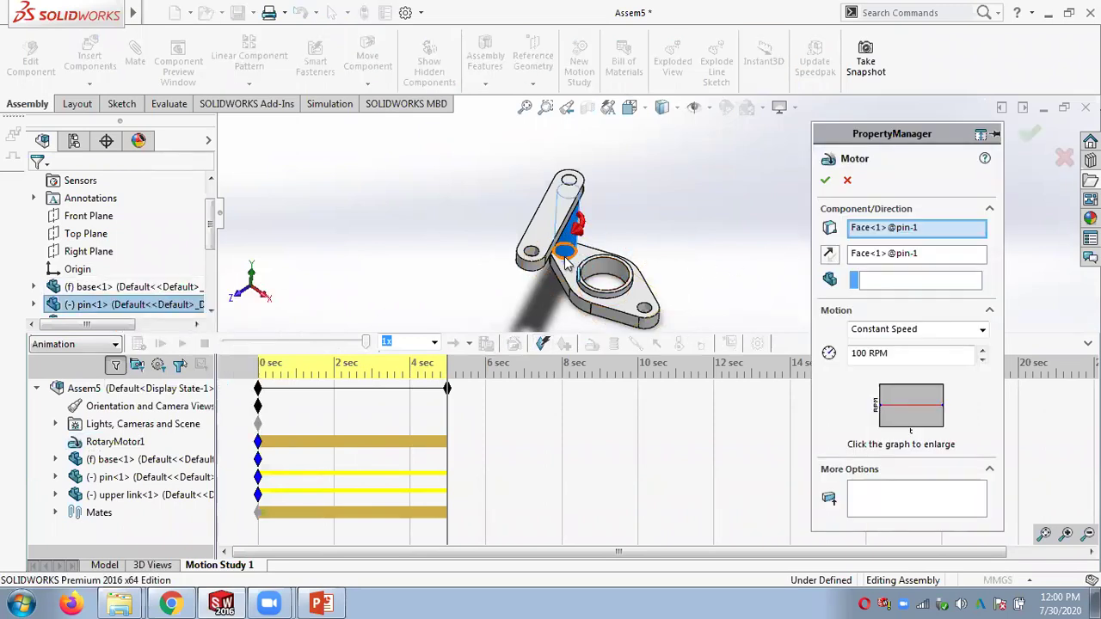
left_click(886, 254)
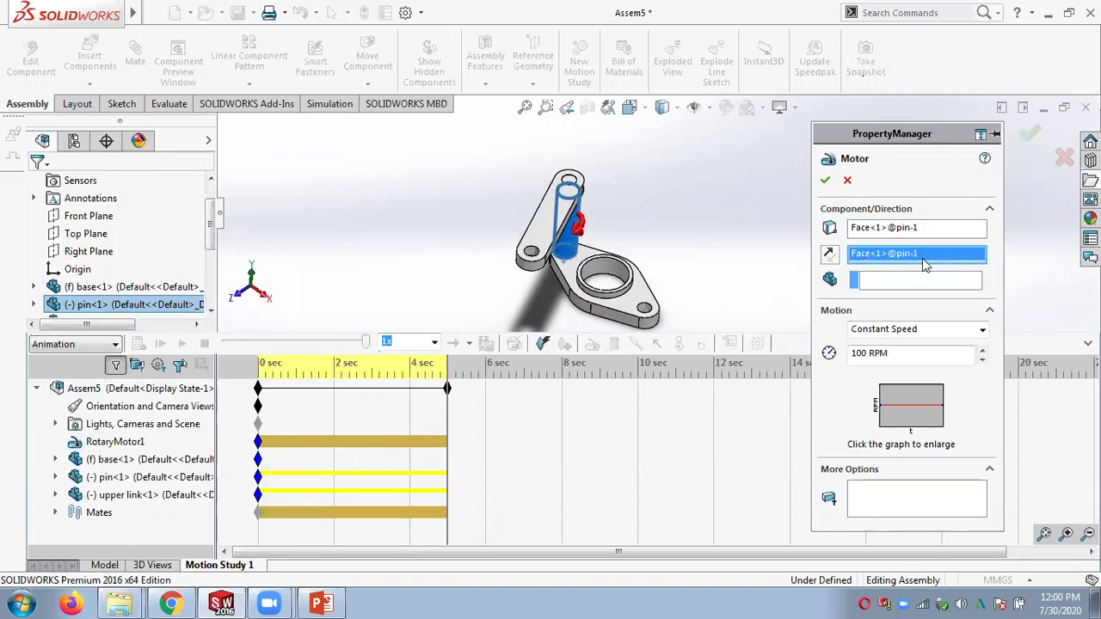
left_click_drag(897, 353, 854, 354)
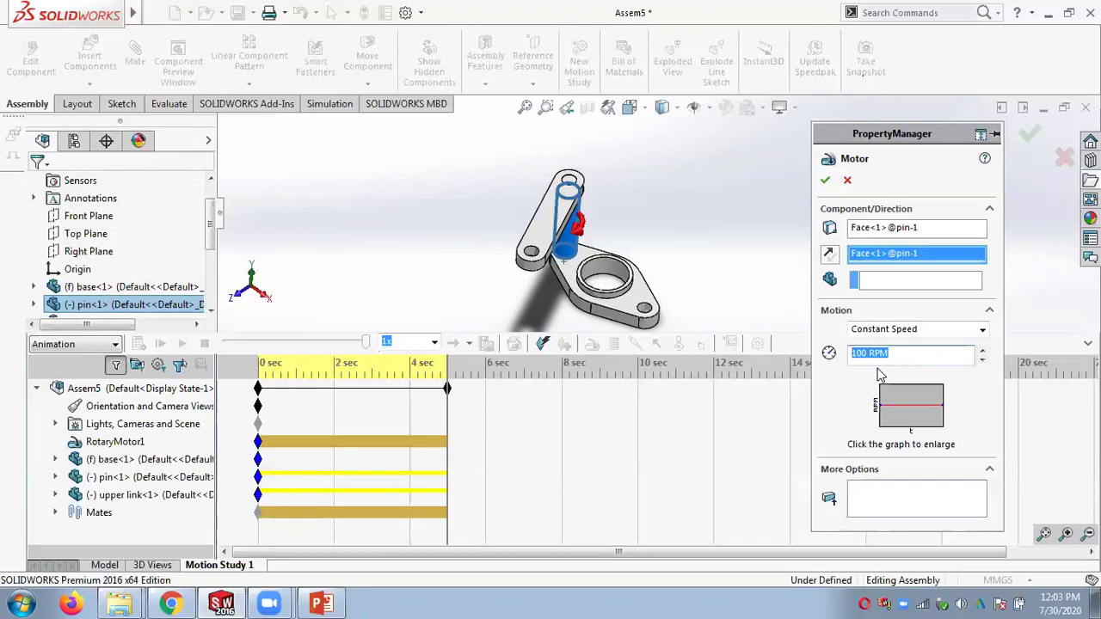
Step: Close the motor settings, return to the Model tree and delete the Parallel1 mate
left_click(825, 180)
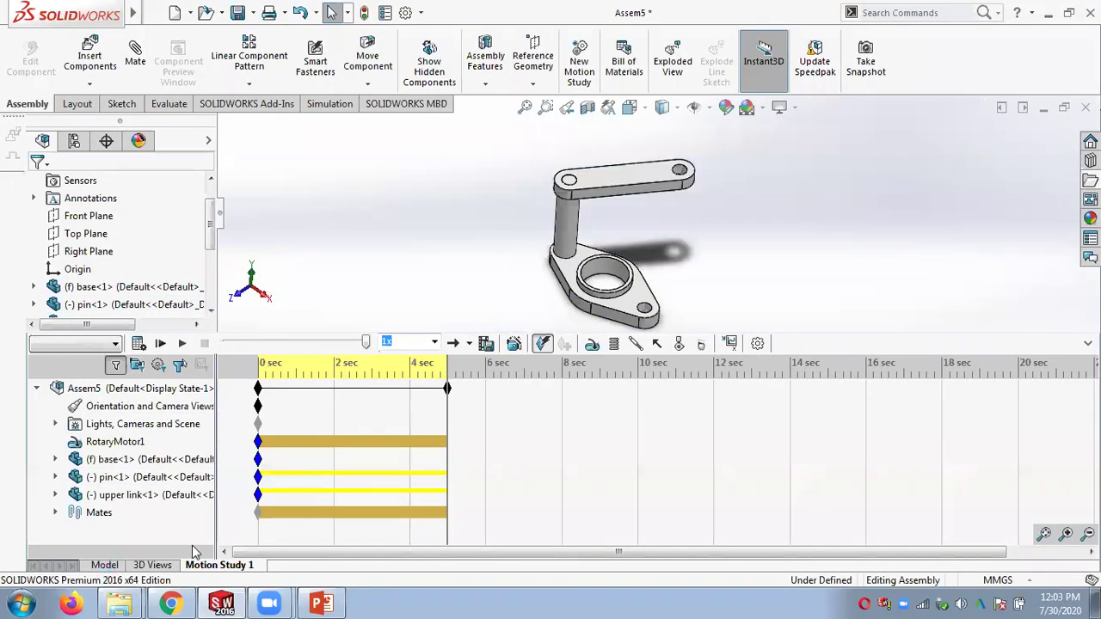
left_click(104, 564)
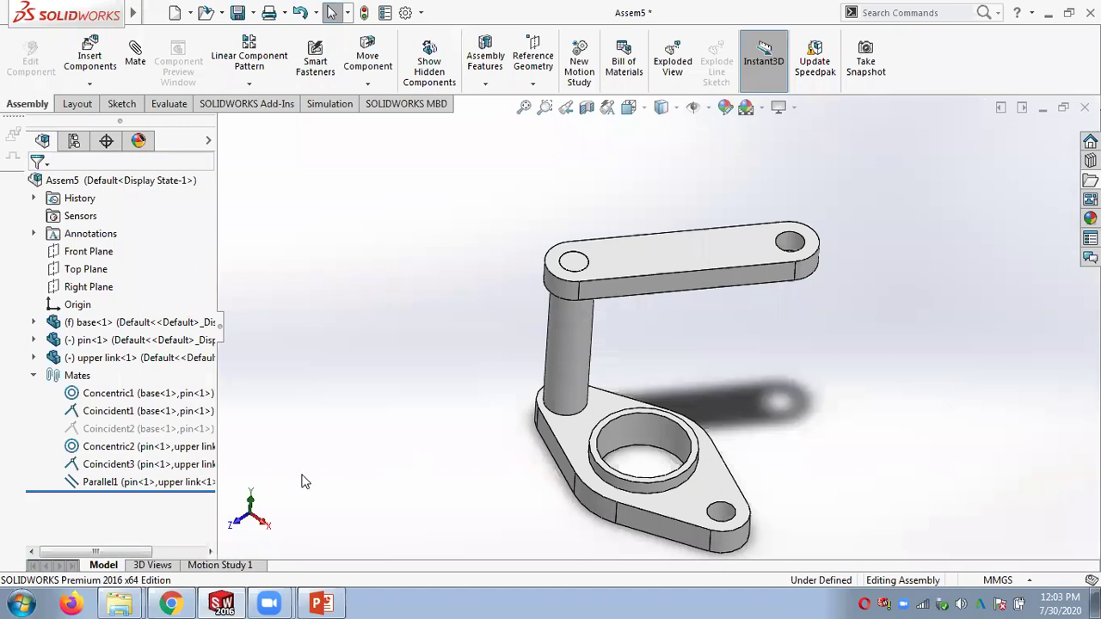
left_click(118, 483)
middle_click_drag(461, 363, 430, 411)
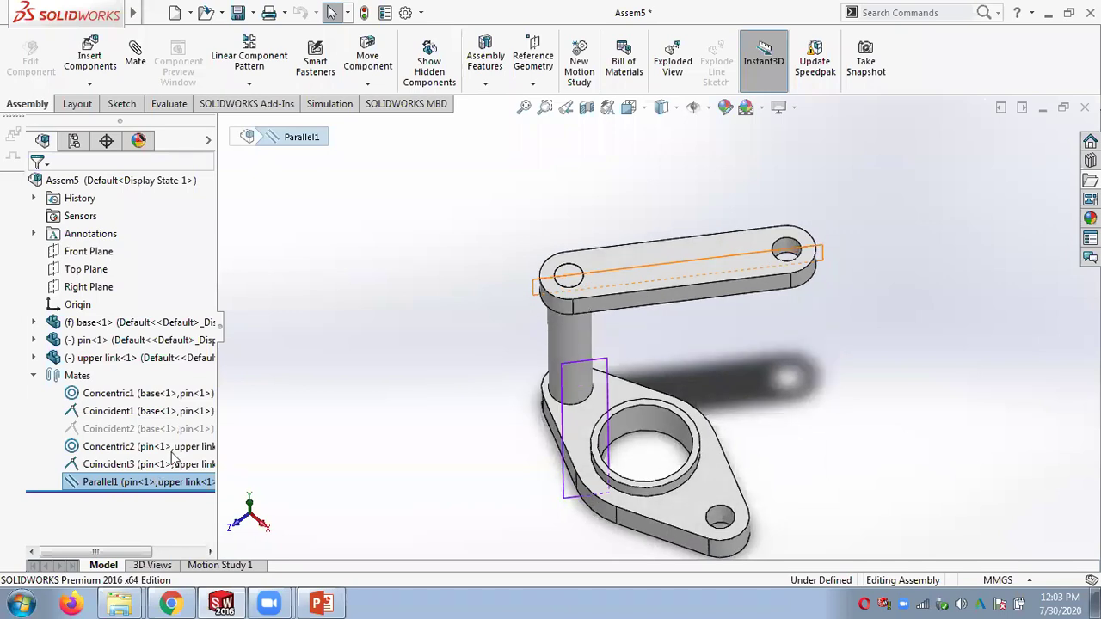
right_click(109, 483)
left_click(150, 392)
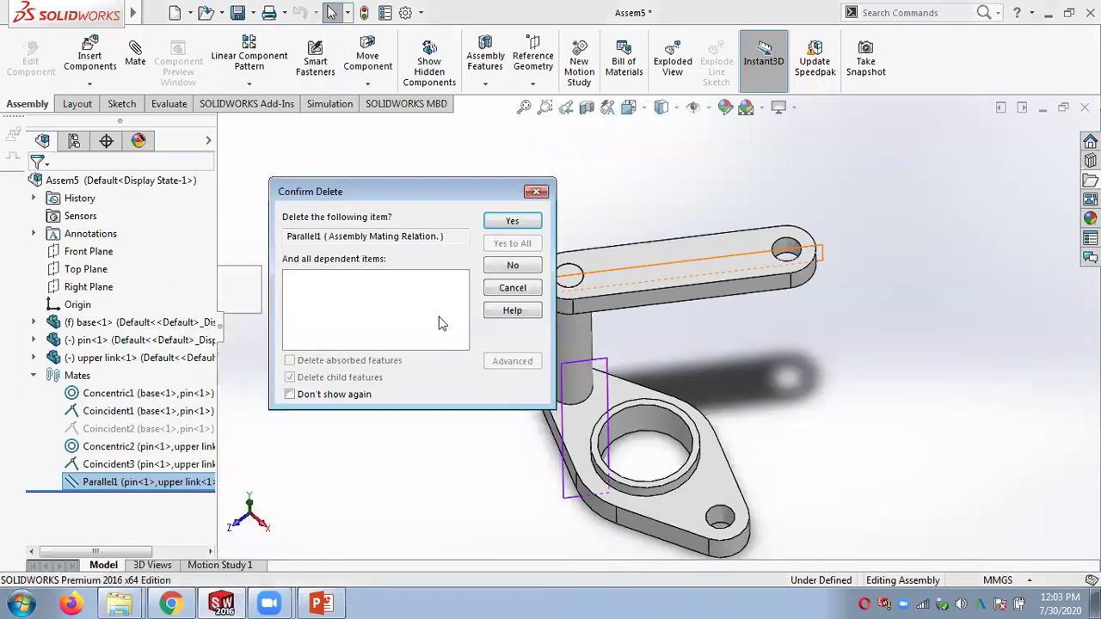
left_click(520, 228)
Step: Drag the upper link around the pin to test its free rotation, then undo
left_click(575, 358)
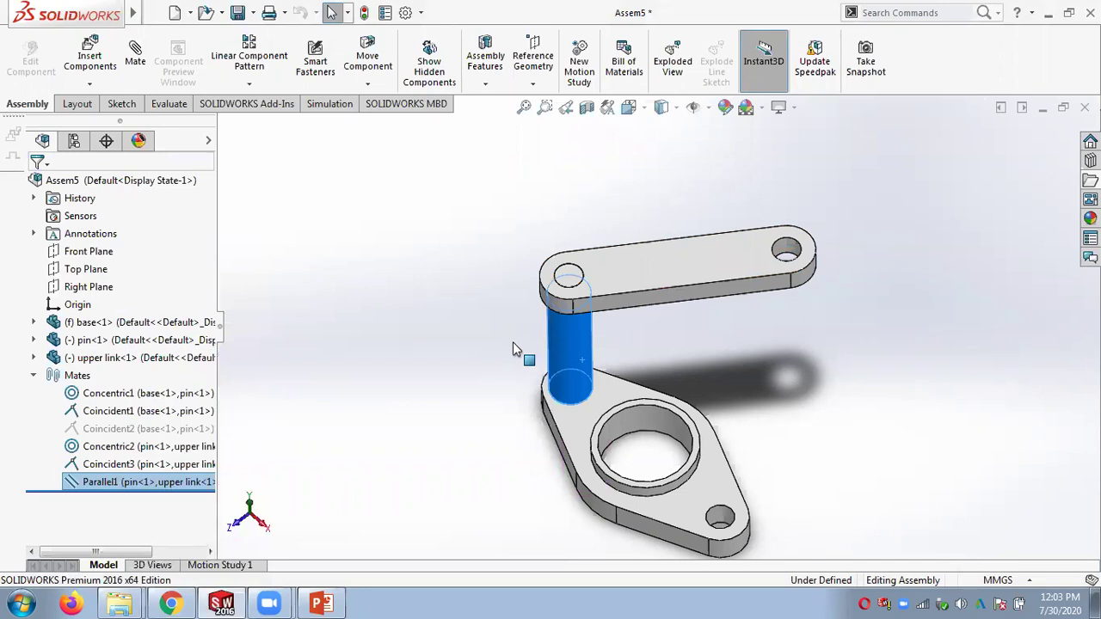
mouse_move(645, 258)
left_mouse_down()
mouse_move(508, 364)
mouse_move(662, 265)
left_mouse_up()
key("ctrl+z")
scroll(695, 329, "down", 2)
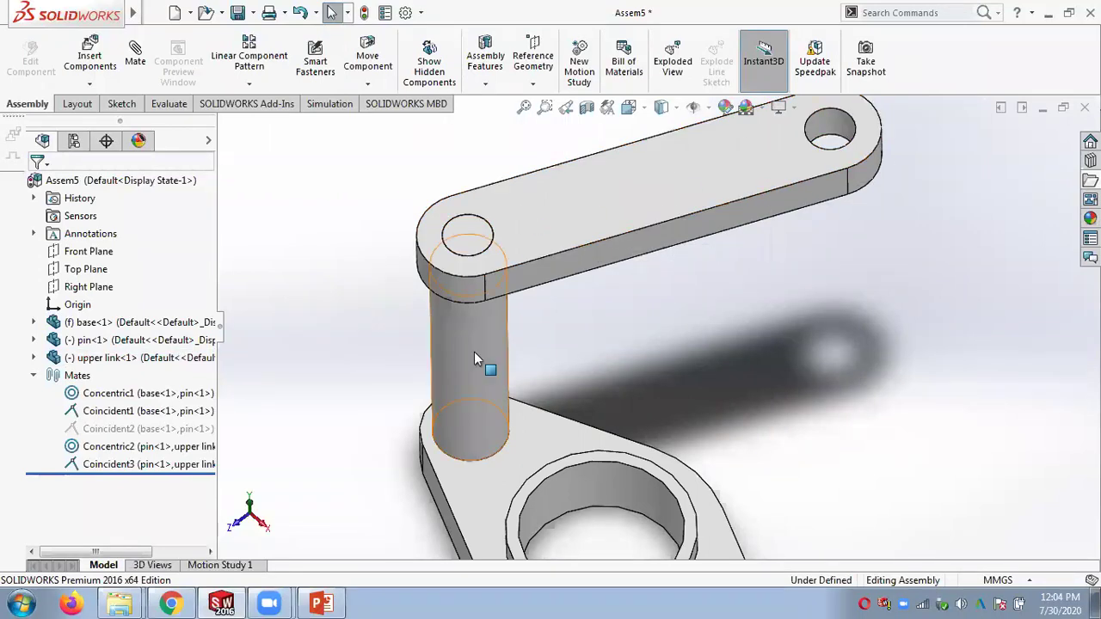
Step: Add Coincident5 between the upper link's Top plane and the pin's Front plane
left_click(135, 54)
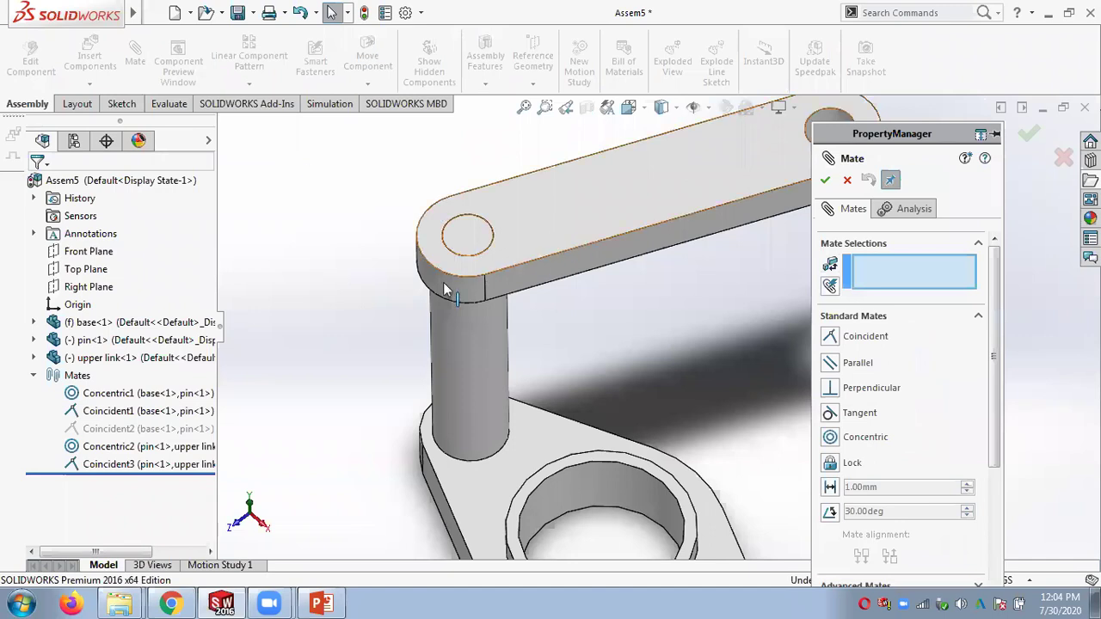
left_click(35, 357)
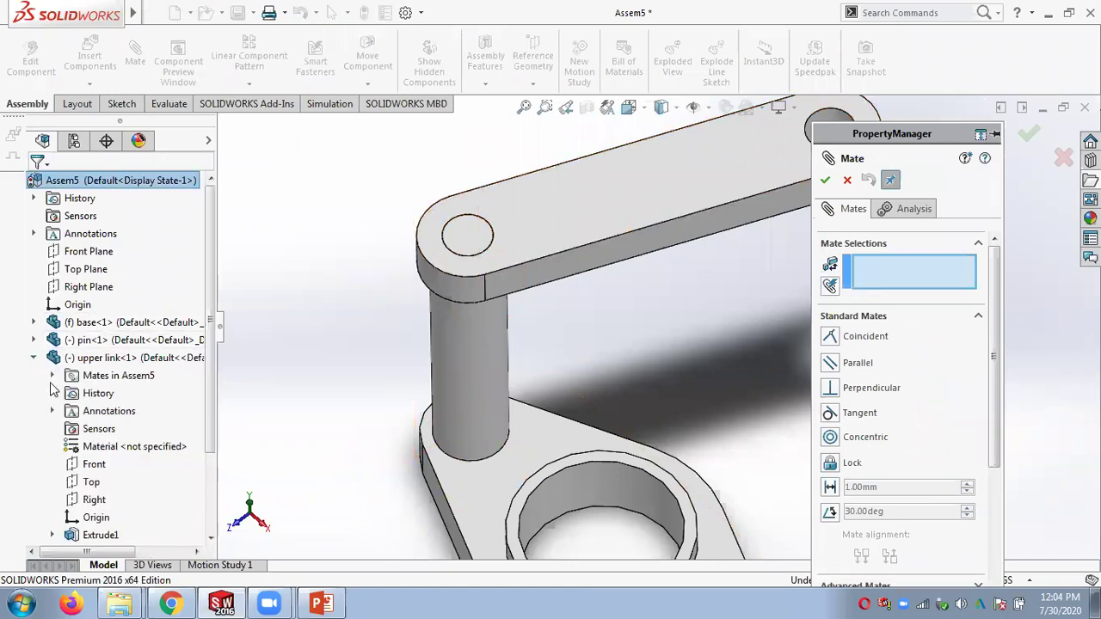
left_click(90, 483)
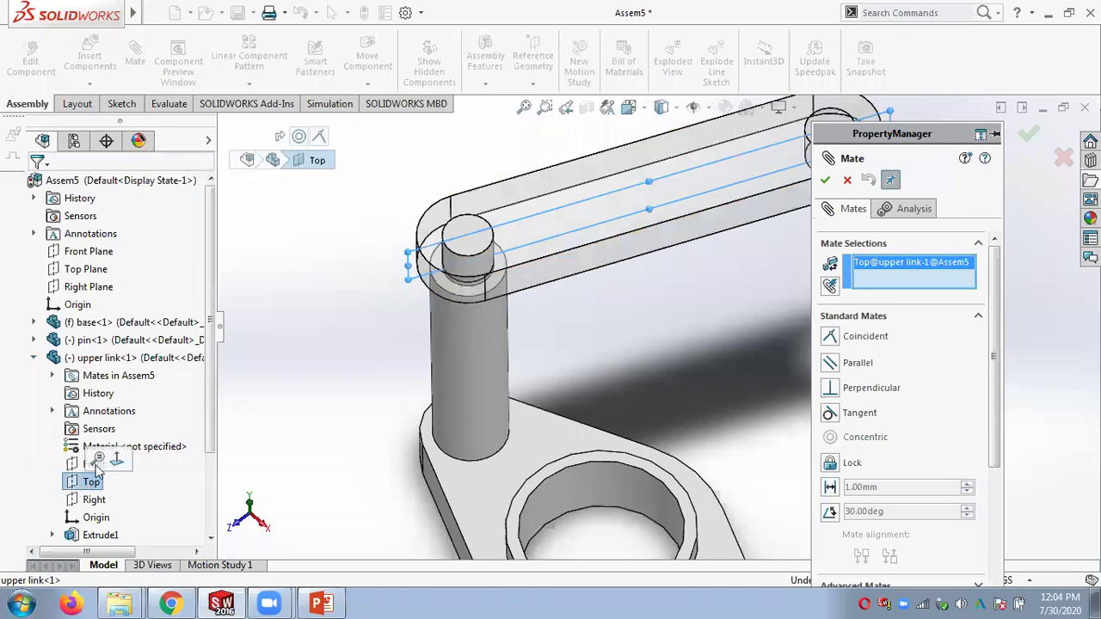
left_click(35, 341)
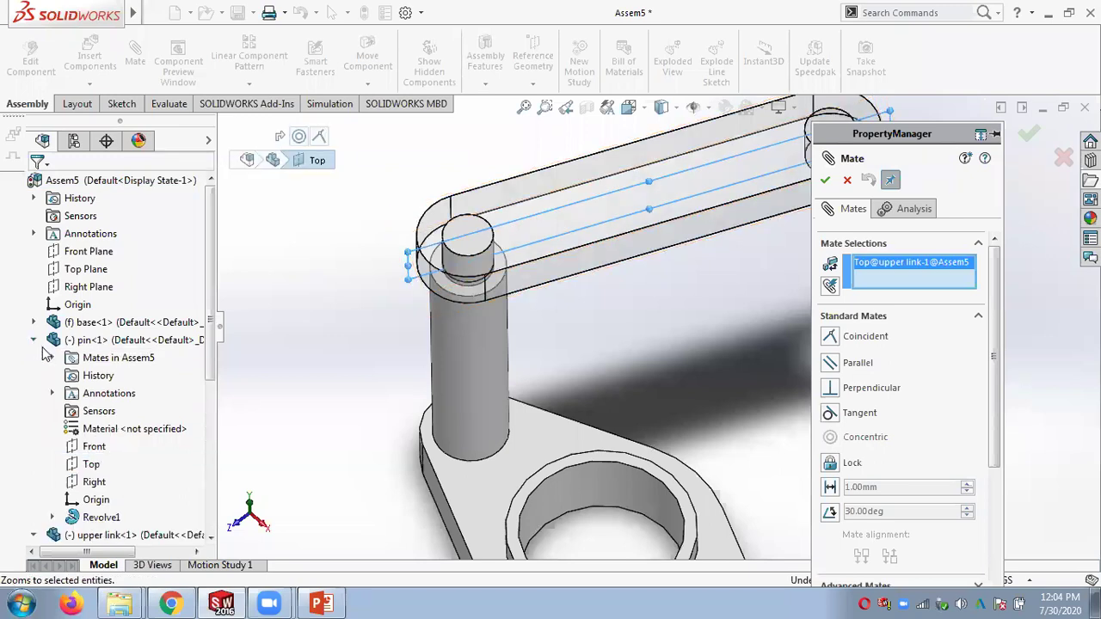
left_click(95, 448)
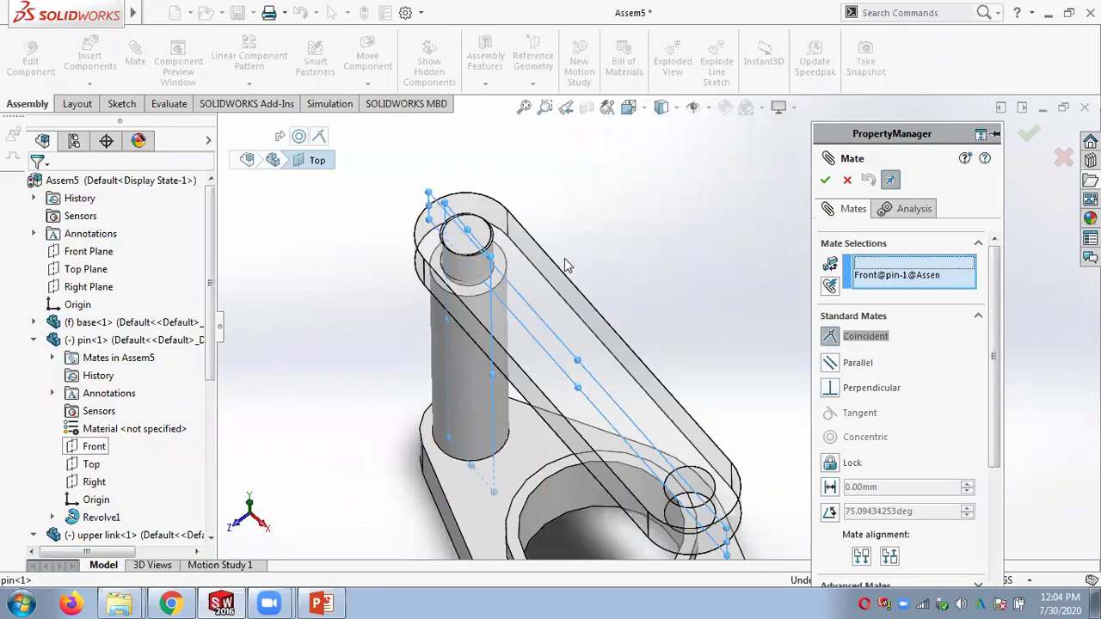
scroll(614, 364, "down", 3)
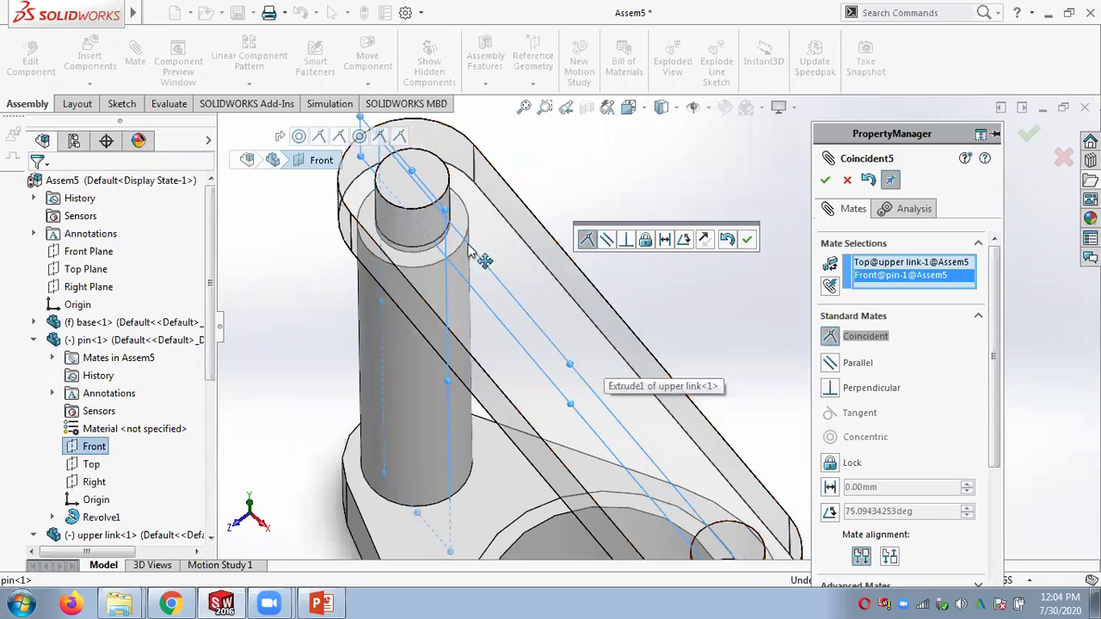
scroll(494, 344, "up", 2)
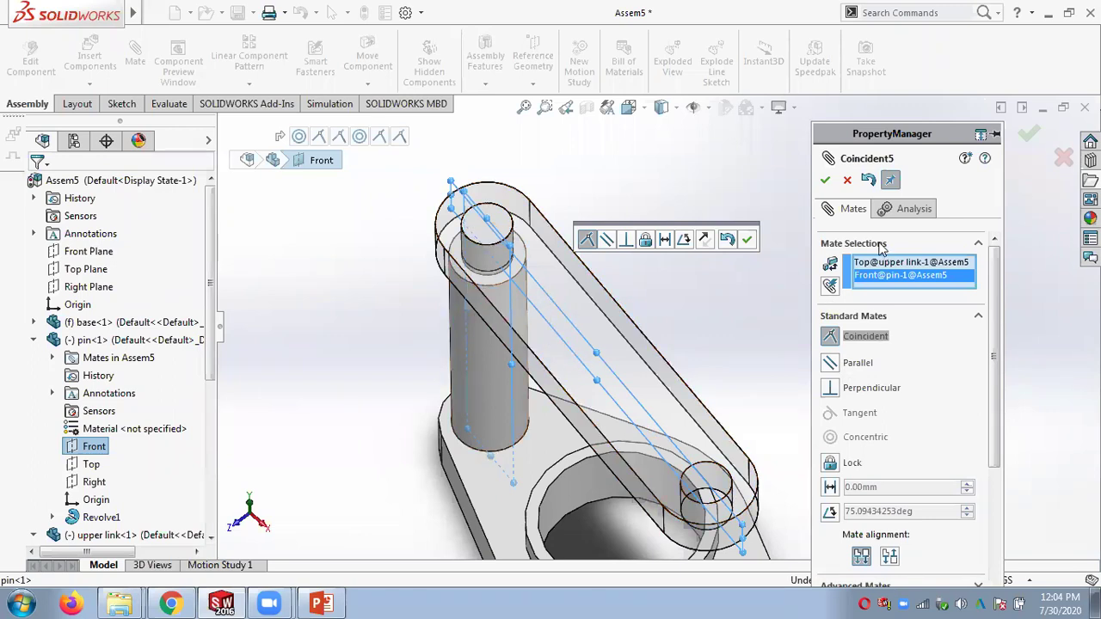
left_click(825, 180)
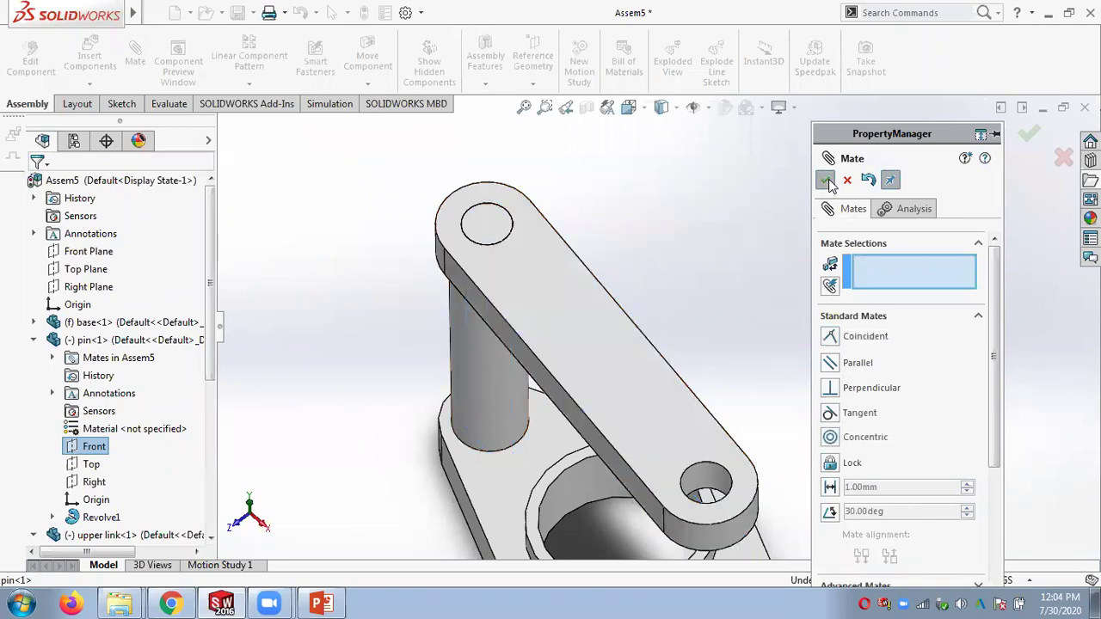
left_click(826, 181)
Step: Test the upper link's motion about the pin, leaving it pointing down-left
middle_click_drag(708, 273, 533, 456)
left_click(495, 465)
mouse_move(510, 466)
left_mouse_down()
mouse_move(456, 410)
mouse_move(495, 474)
left_mouse_up()
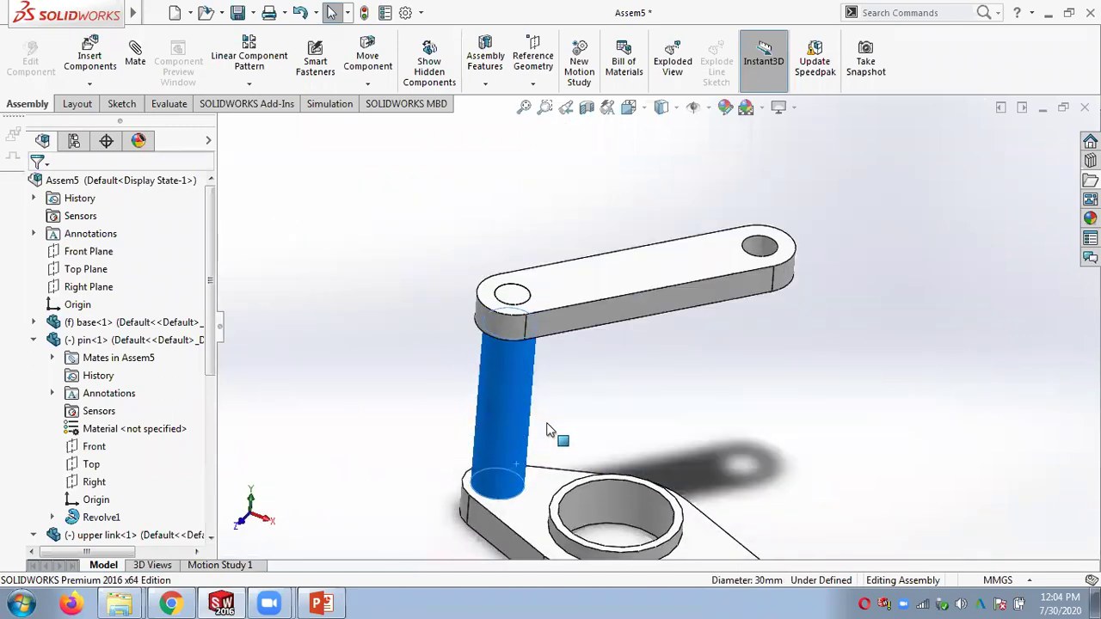
left_click_drag(647, 279, 669, 369)
left_click(675, 379)
scroll(675, 381, "up", 5)
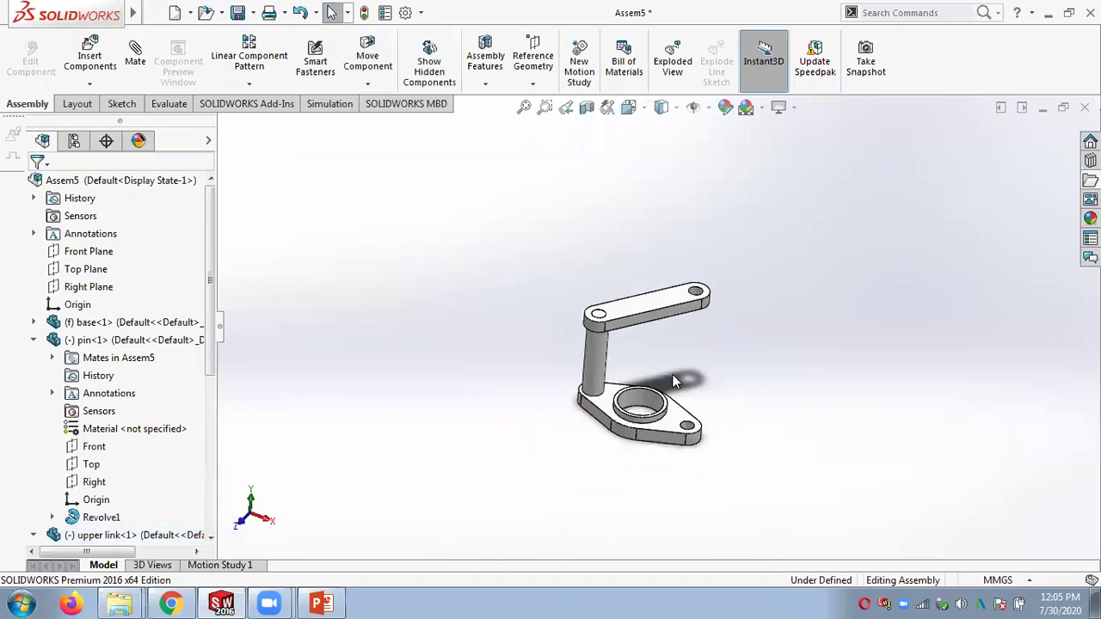
scroll(780, 398, "down", 3)
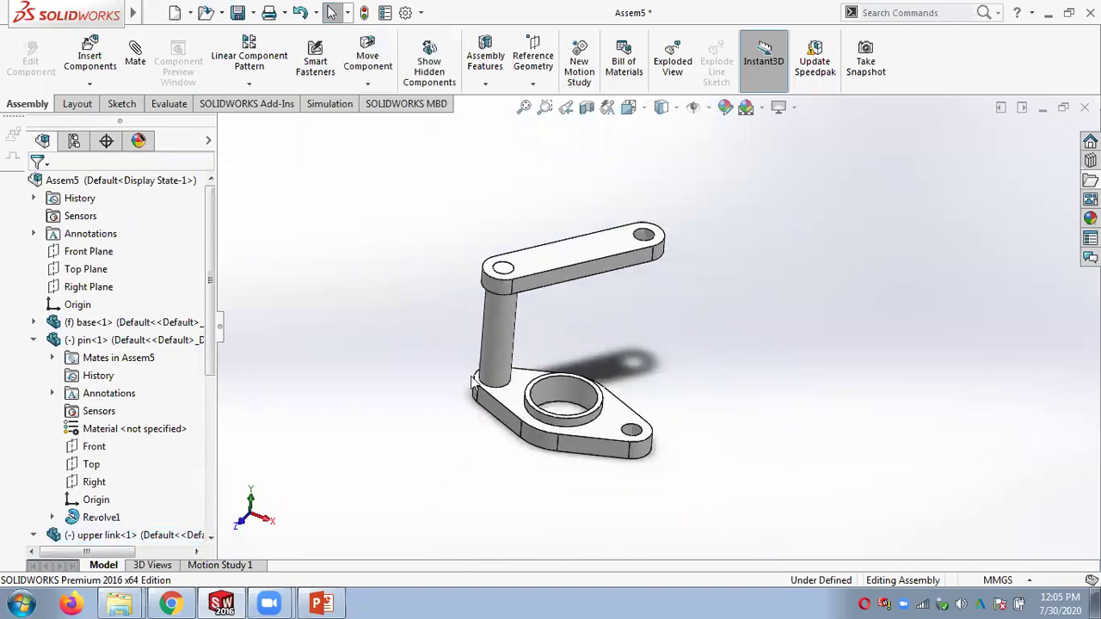
Step: Collapse the pin and upper link feature lists in the tree
left_click(33, 340)
left_click(33, 359)
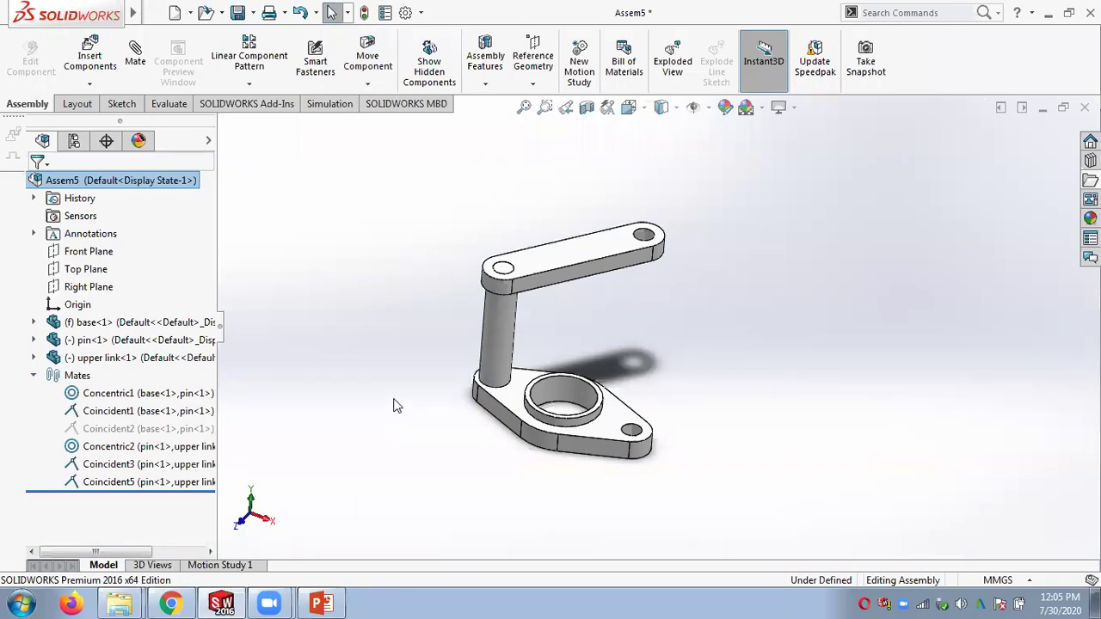
middle_click_drag(385, 349, 361, 370)
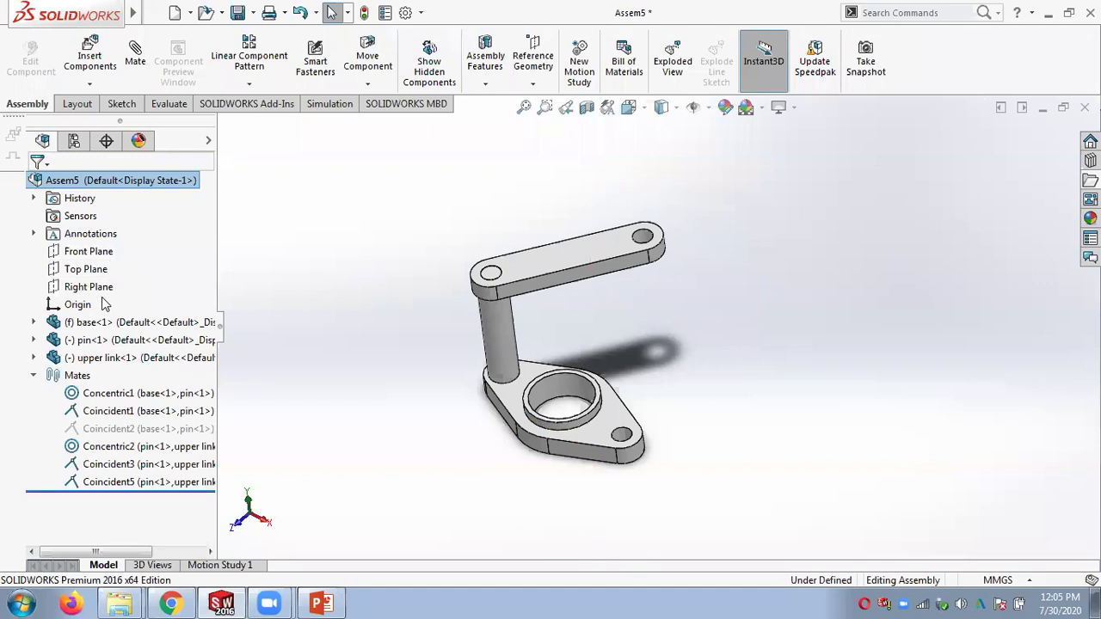
scroll(486, 391, "down", 5)
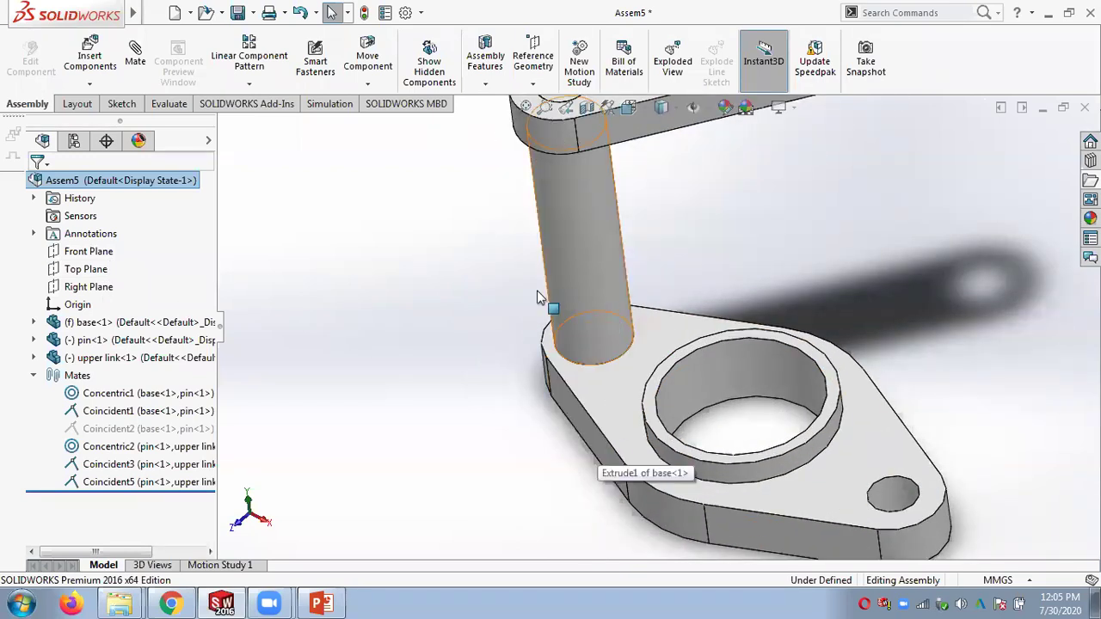
scroll(607, 288, "up", 2)
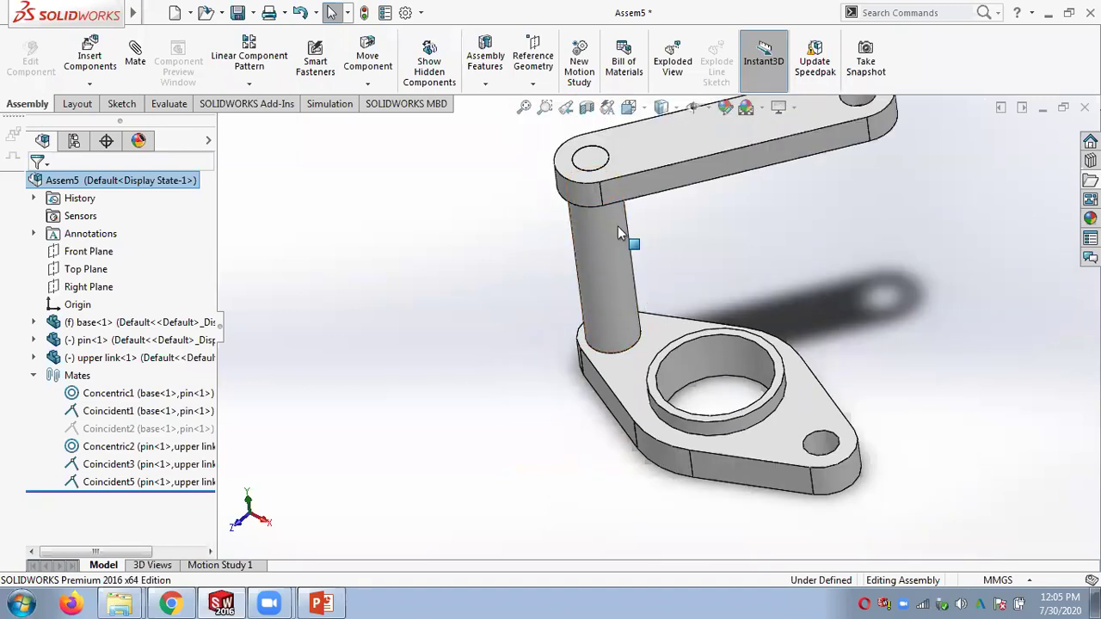
scroll(581, 279, "down", 3)
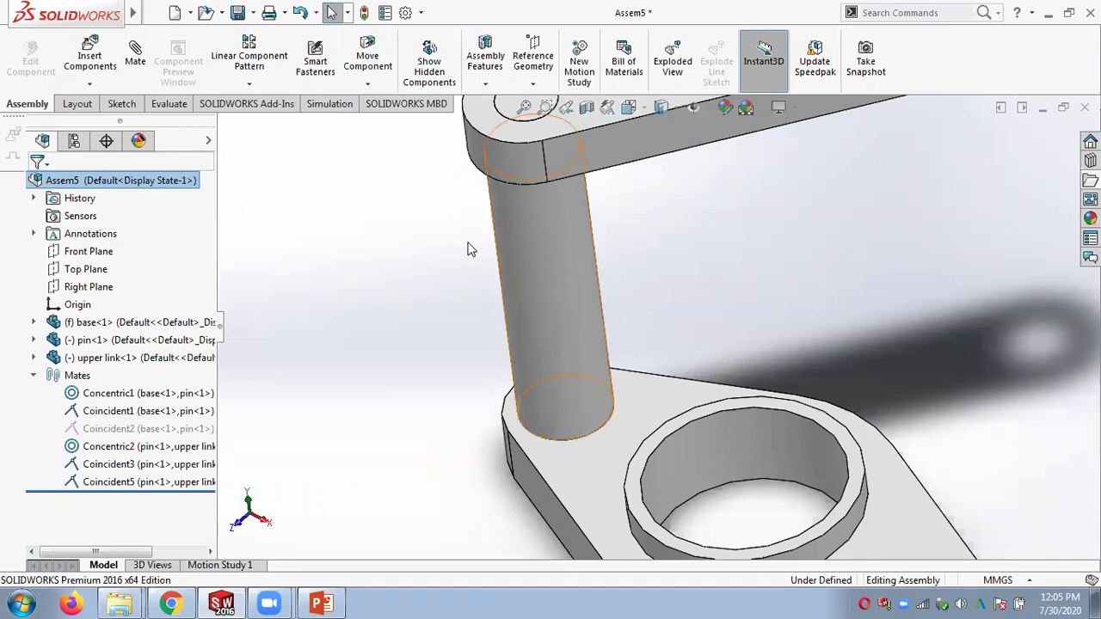
scroll(689, 421, "up", 4)
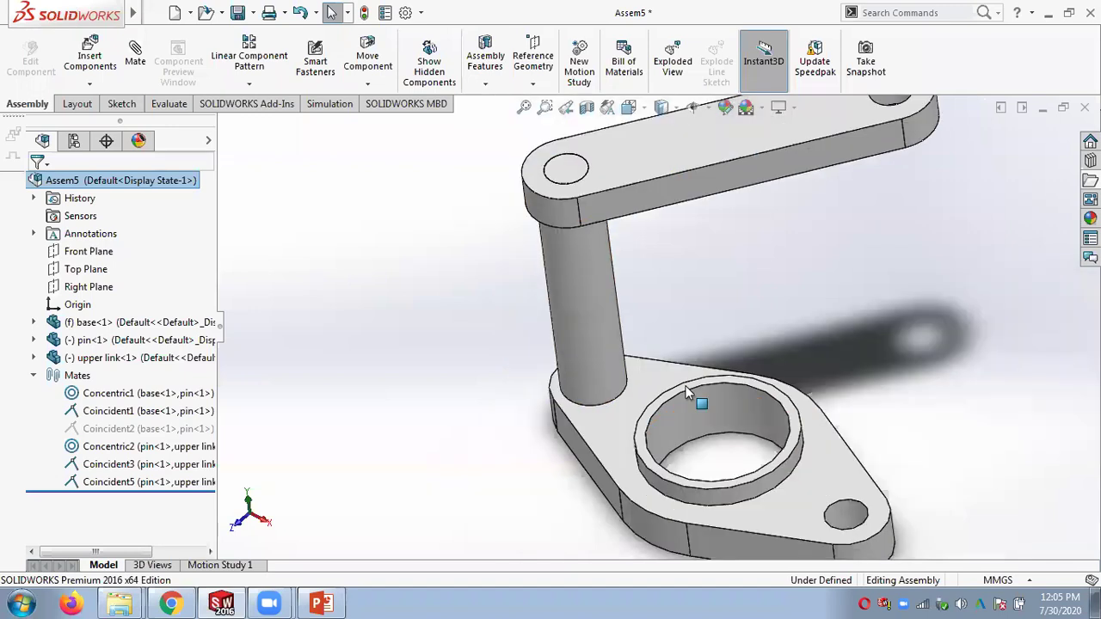
scroll(779, 307, "down", 5)
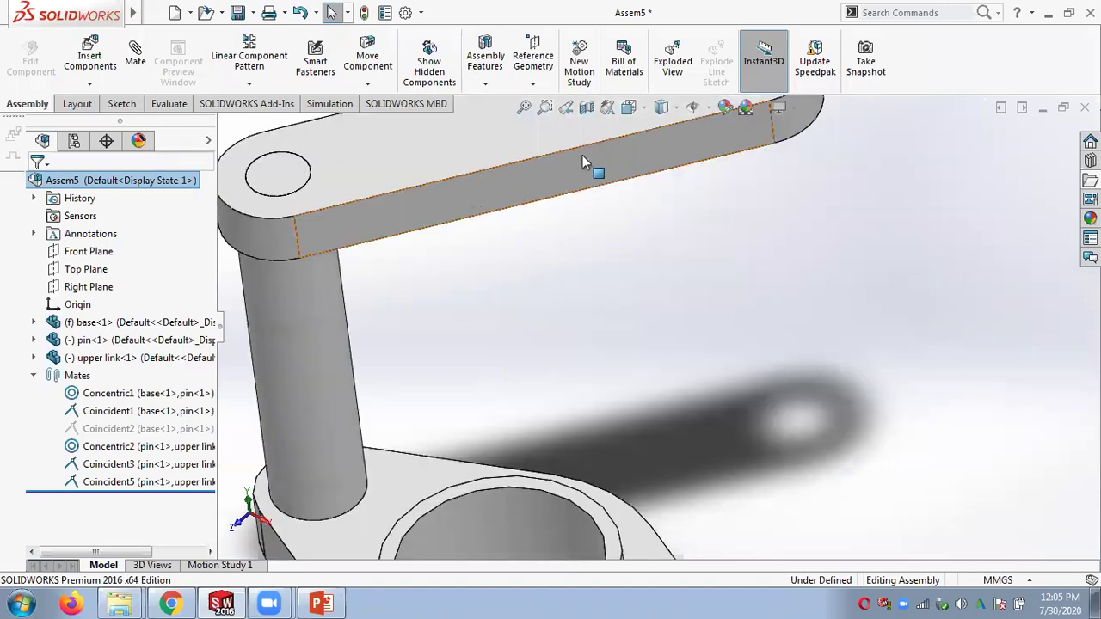
scroll(577, 239, "up", 4)
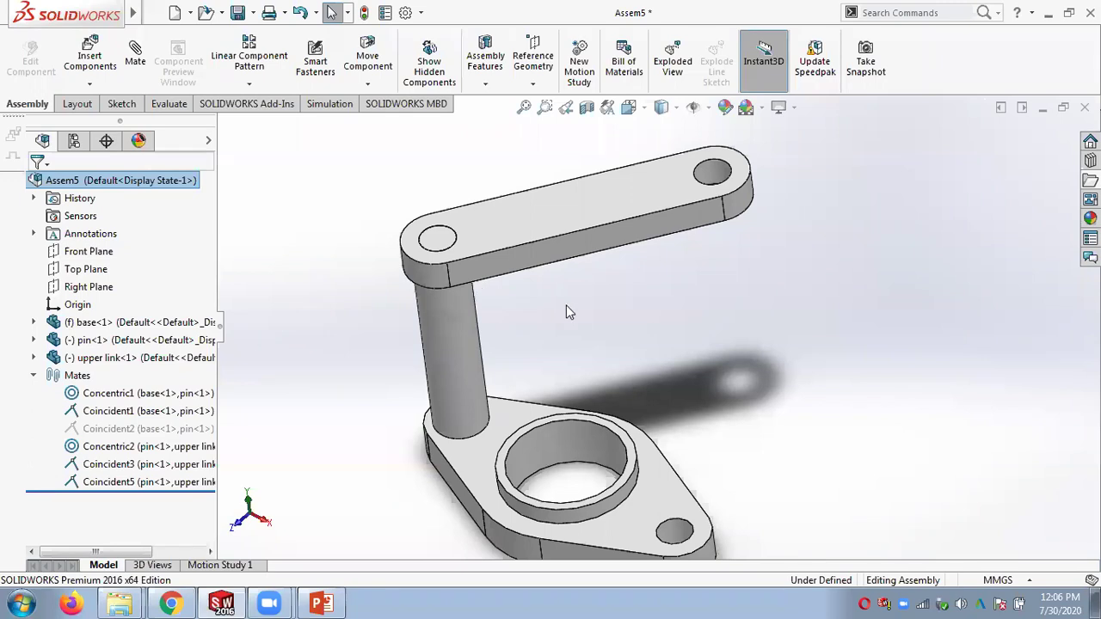
scroll(639, 342, "up", 2)
middle_click_drag(639, 342, 541, 312)
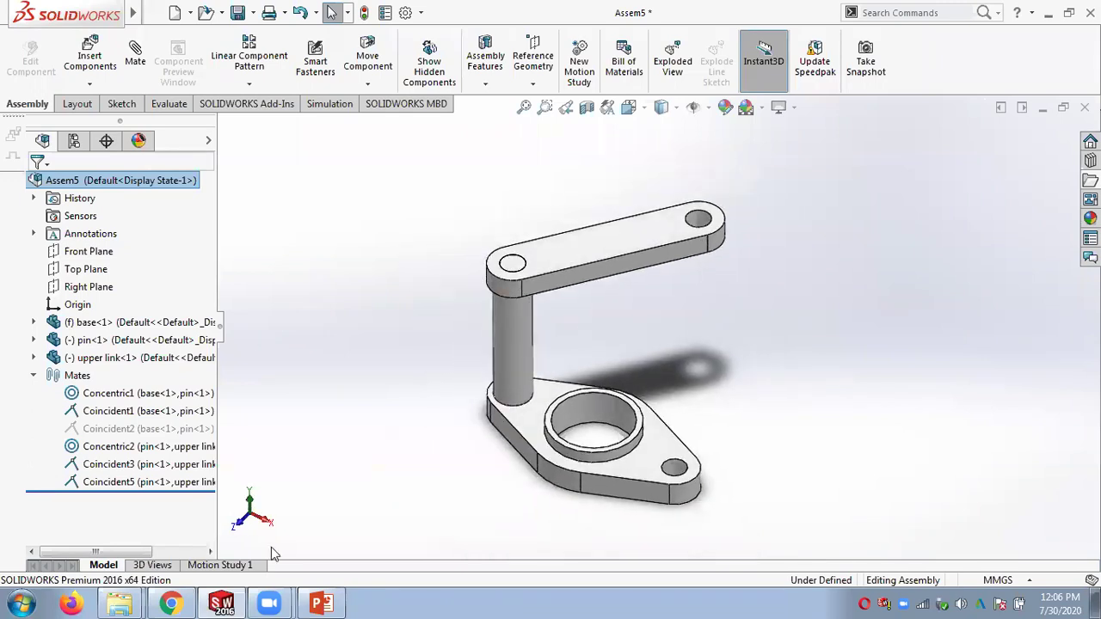
left_click(320, 603)
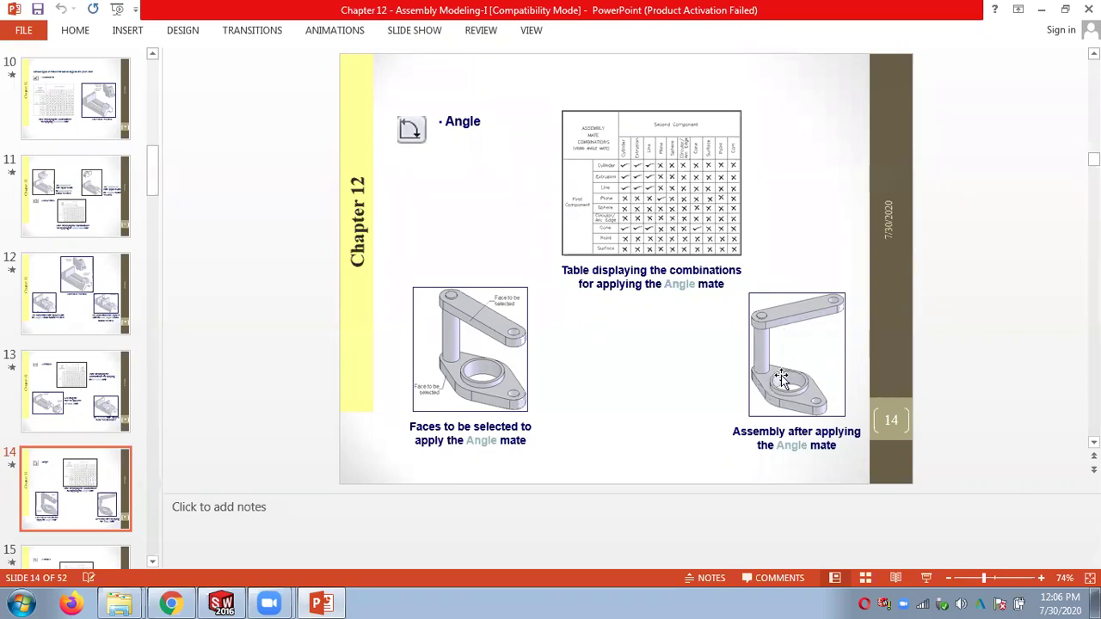
Step: Fit the assembly in view and select the upper link's long side face and the base's side face for a new mate
left_click(225, 604)
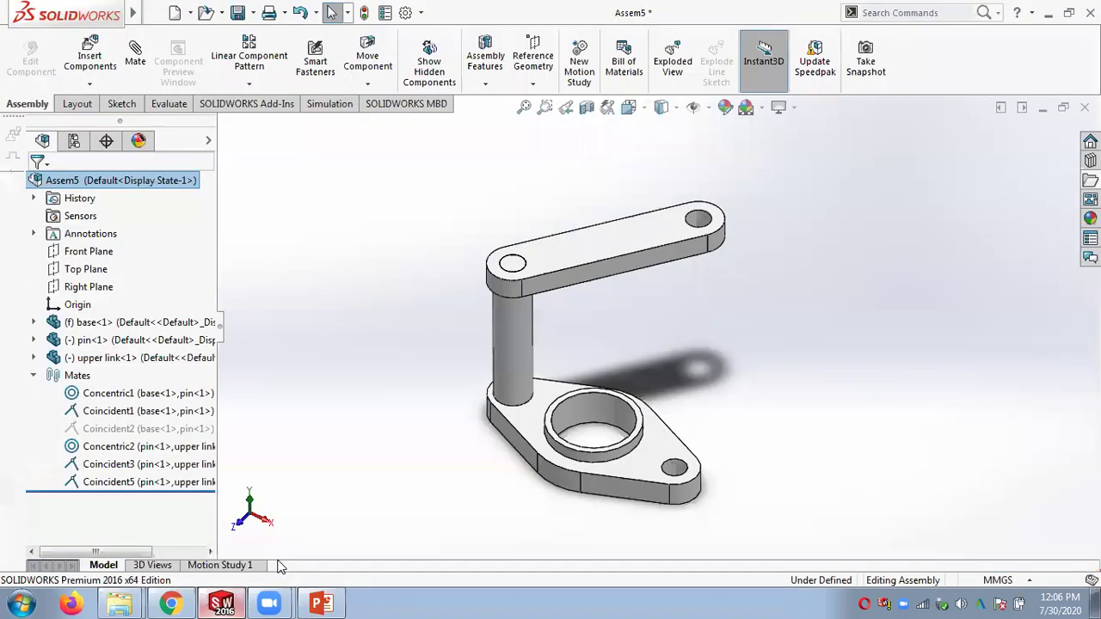
scroll(558, 457, "down", 2)
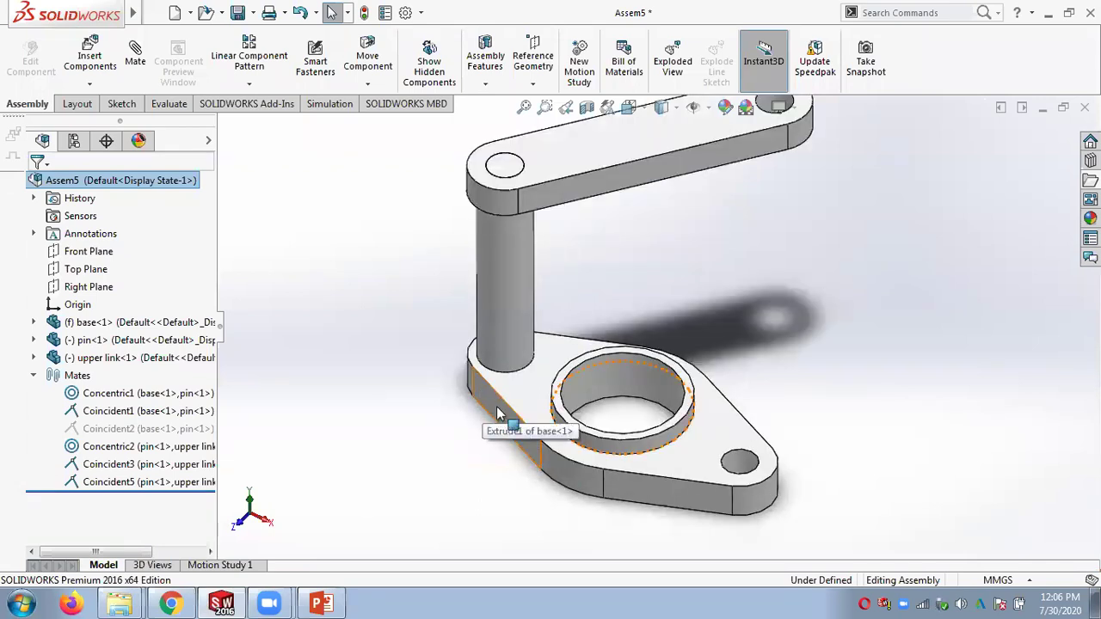
key("f")
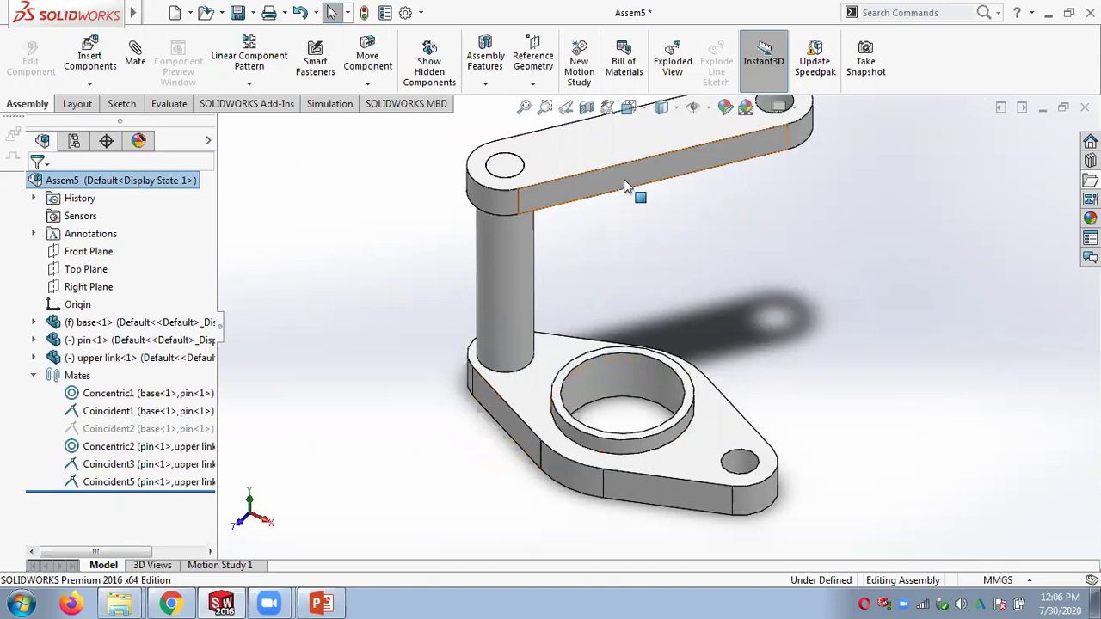
scroll(866, 332, "up", 3)
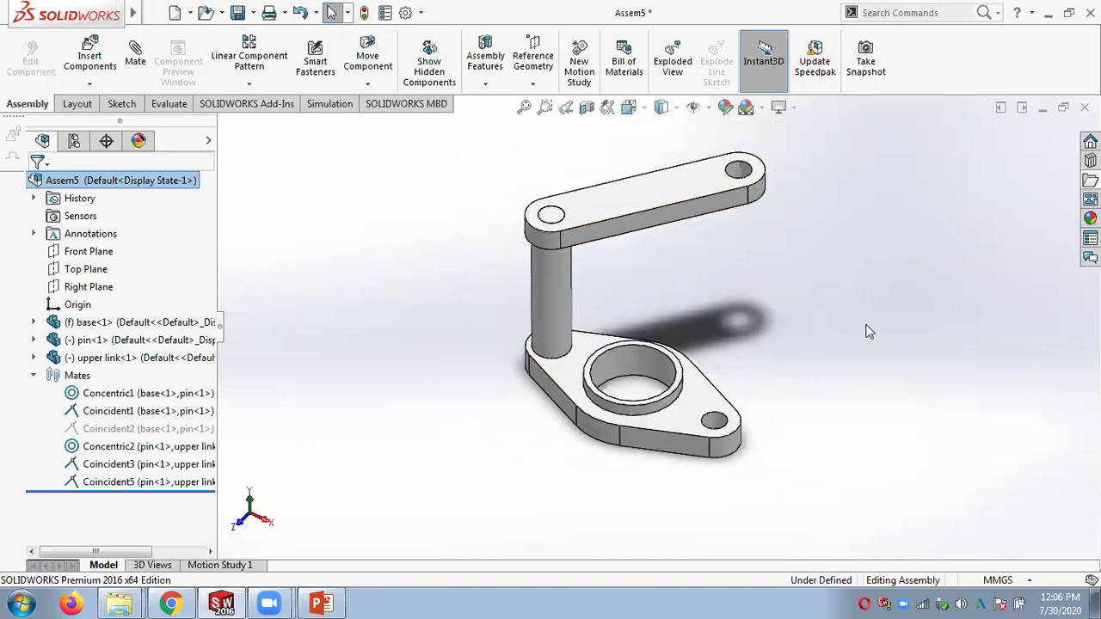
middle_click_drag(866, 328, 863, 297)
scroll(863, 297, "down", 2)
left_click(138, 69)
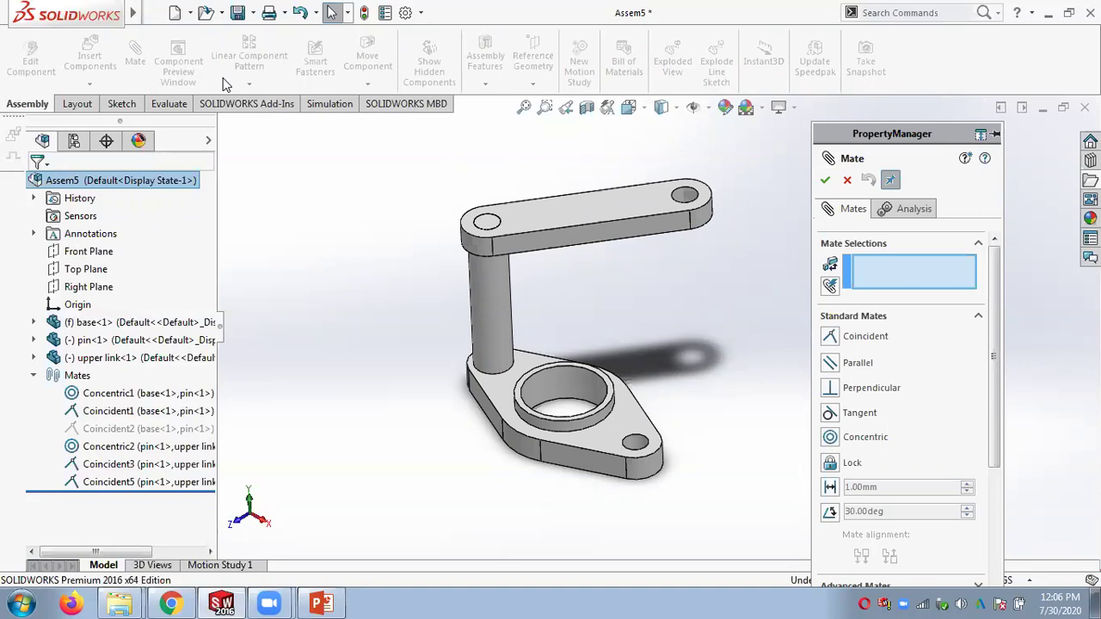
left_click(586, 235)
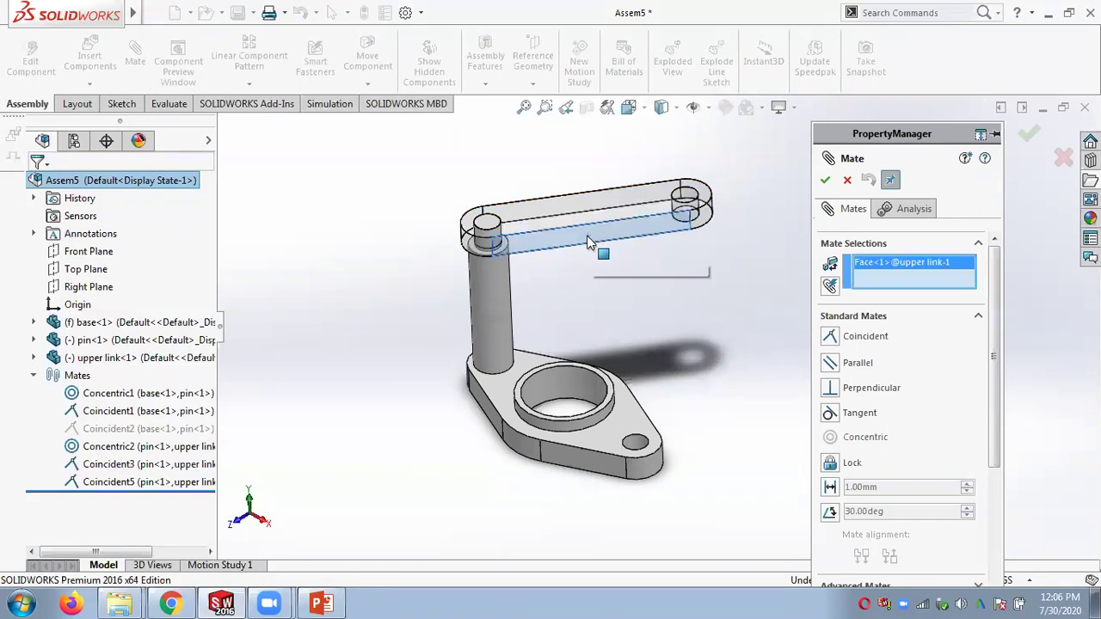
left_click(490, 411)
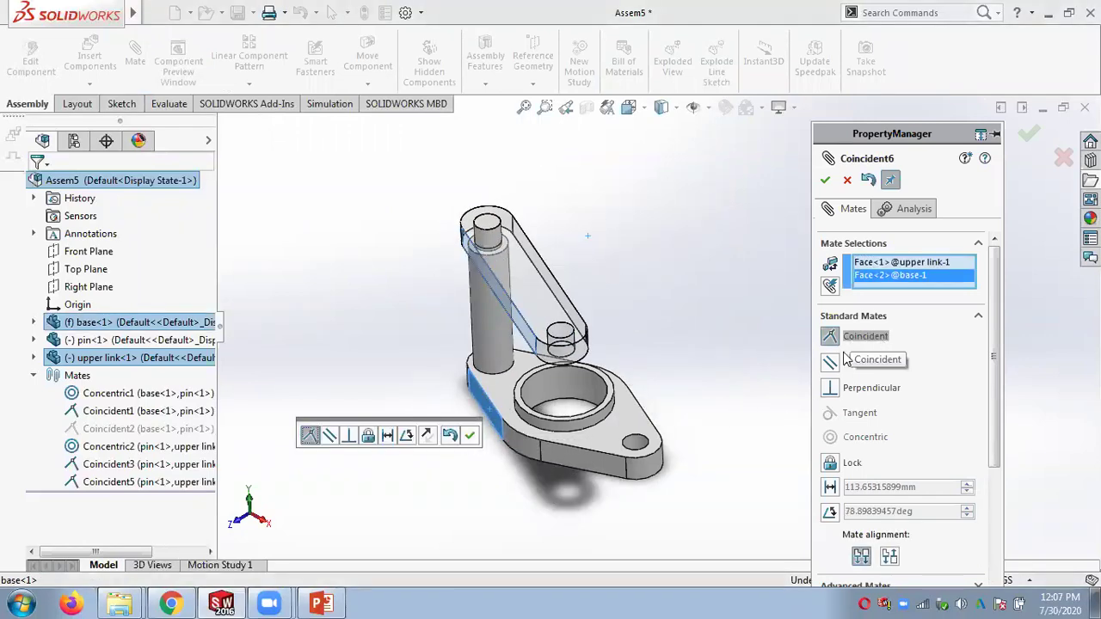
Step: Make it a 45° Angle mate, flip the dimension and back, and accept as Angle1
left_click(407, 436)
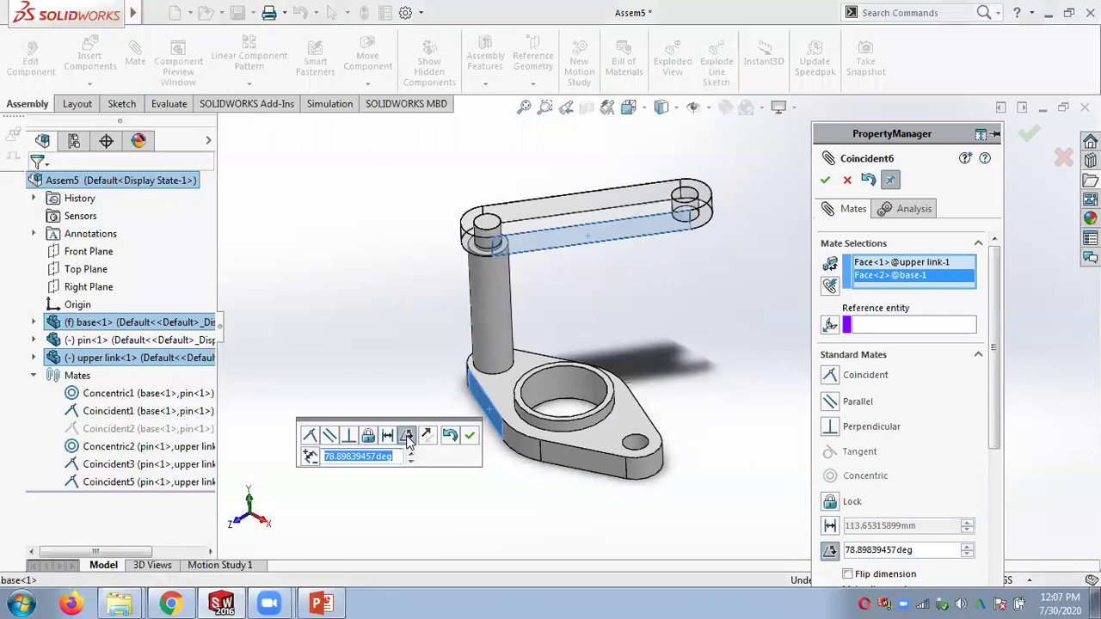
left_click(931, 549)
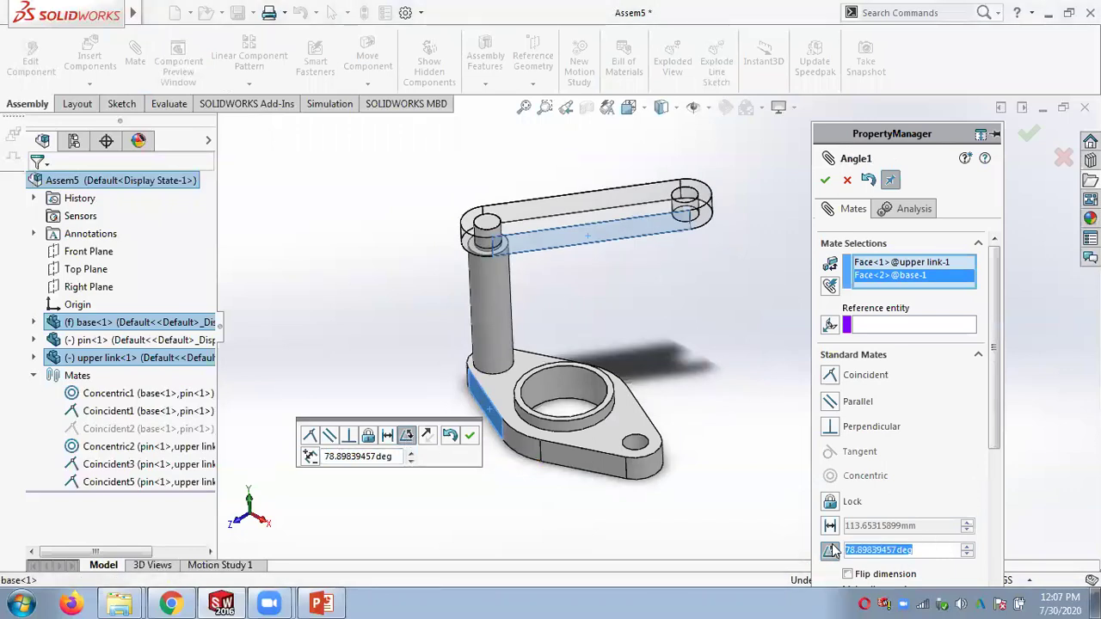
type("45")
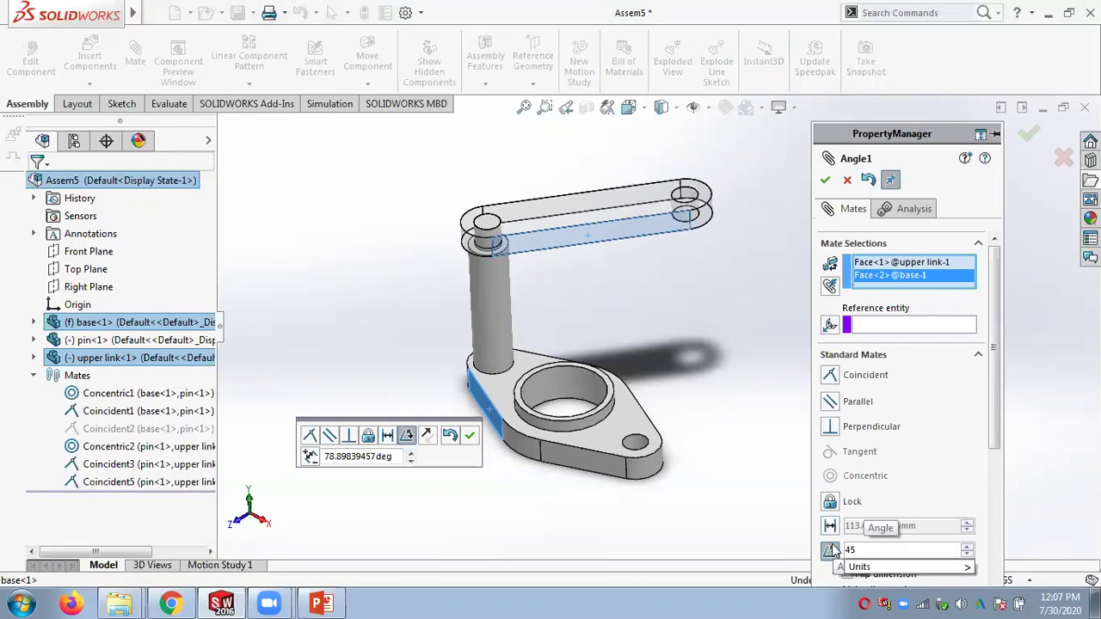
key("Return")
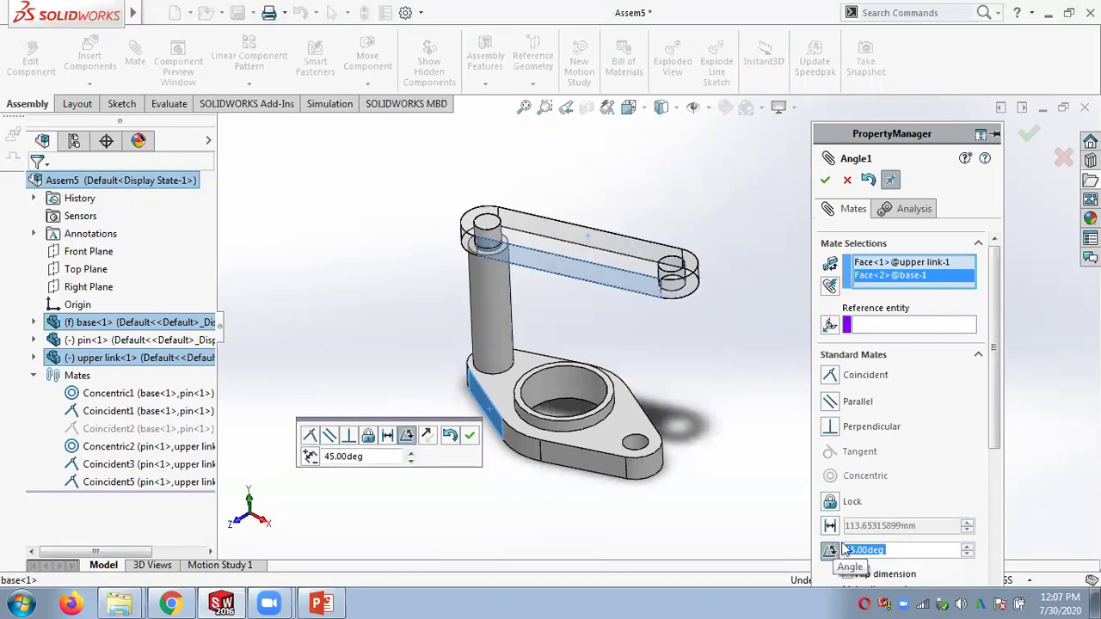
middle_click_drag(482, 379, 569, 430)
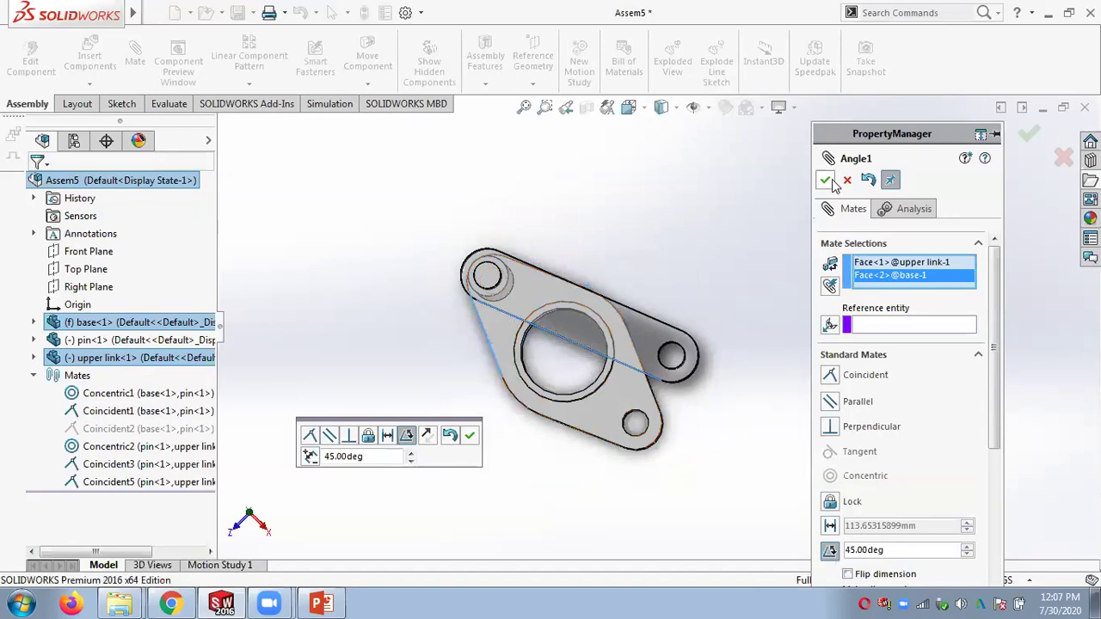
left_click(849, 575)
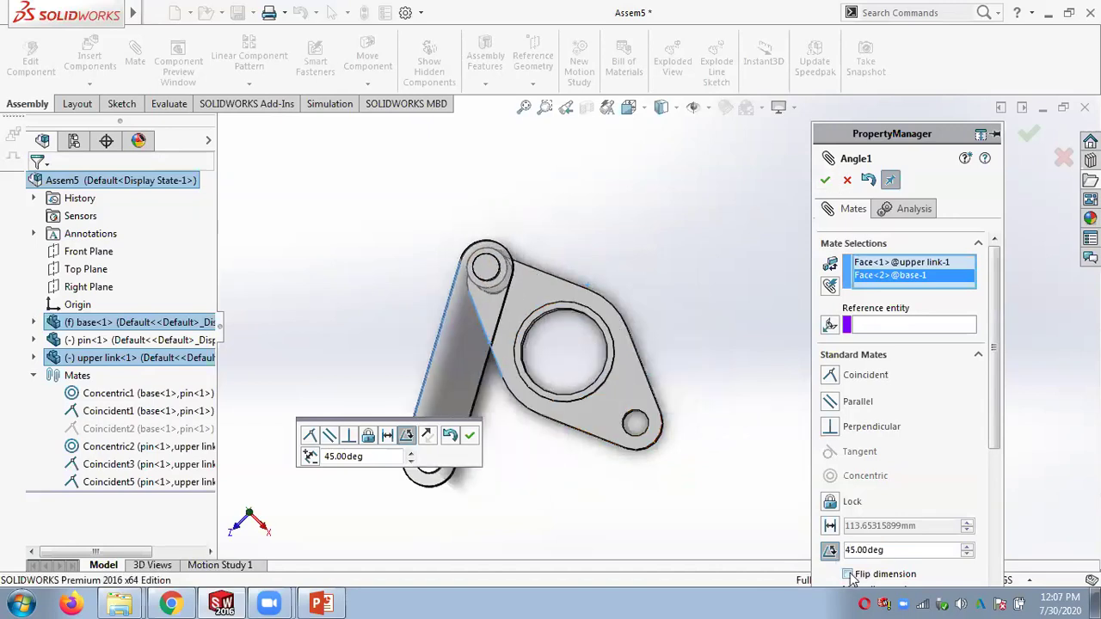
left_click(849, 575)
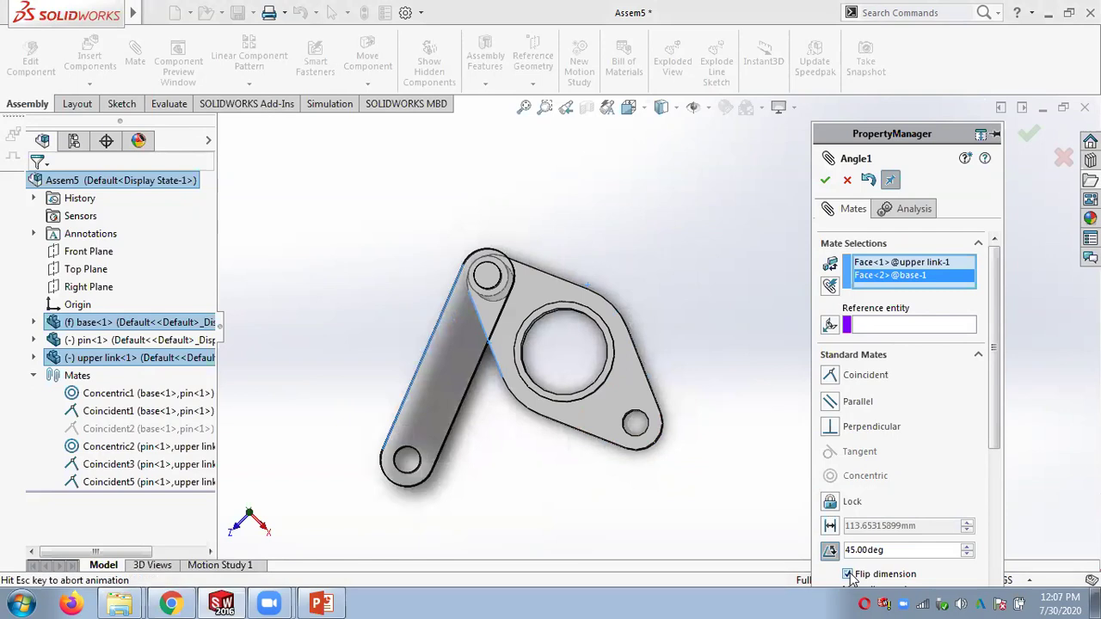
scroll(994, 434, "down", 4)
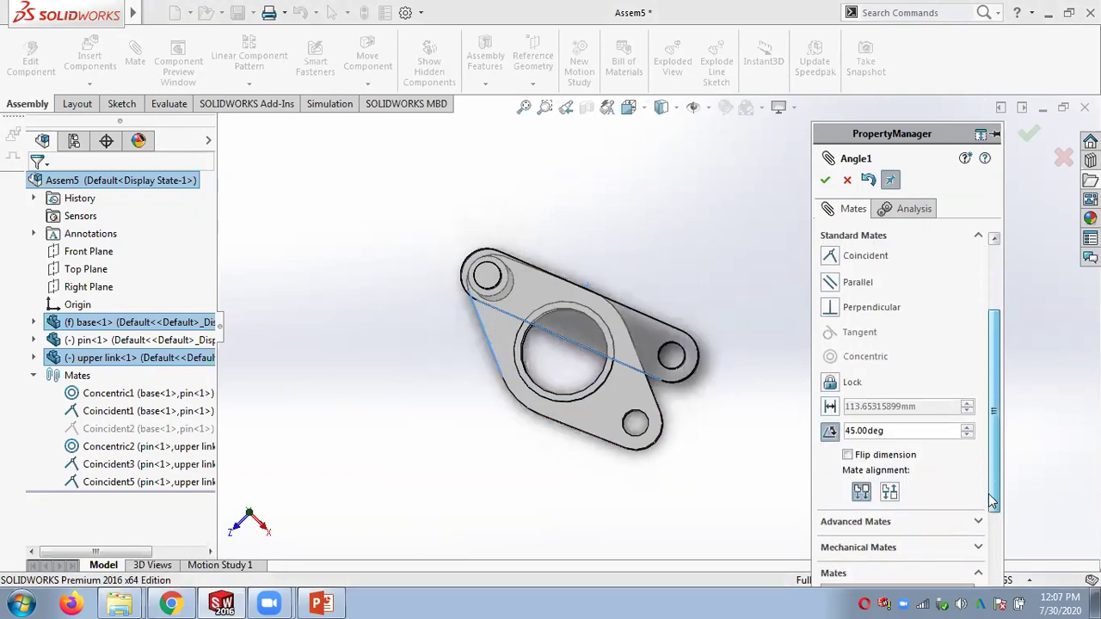
left_click(825, 180)
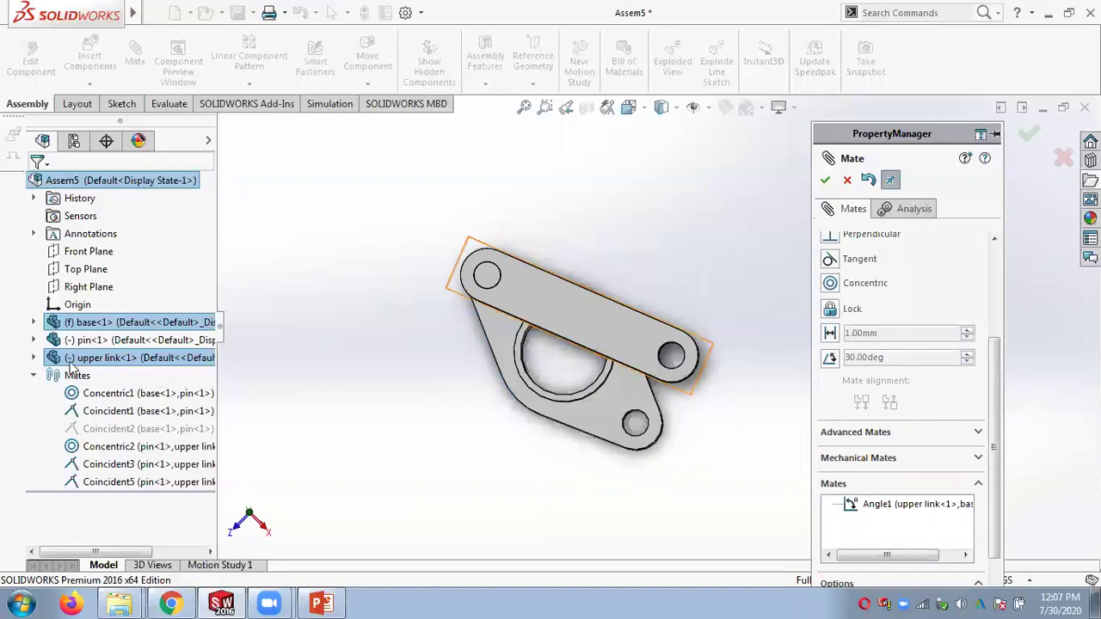
left_click(825, 179)
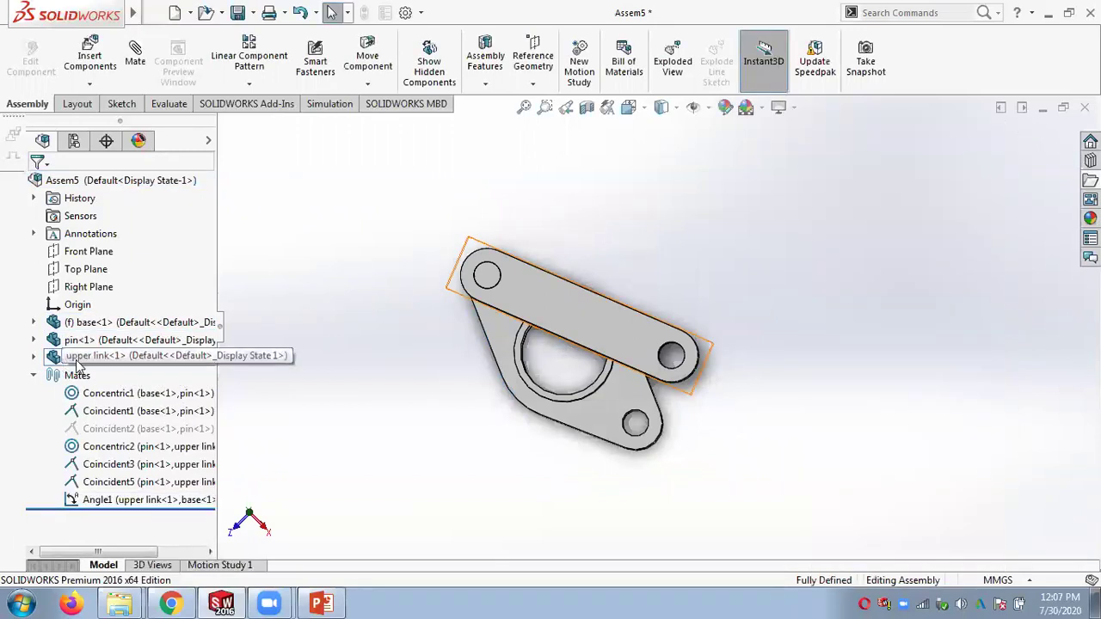
Step: Try dragging the upper link and pin to confirm they no longer move
left_click(35, 376)
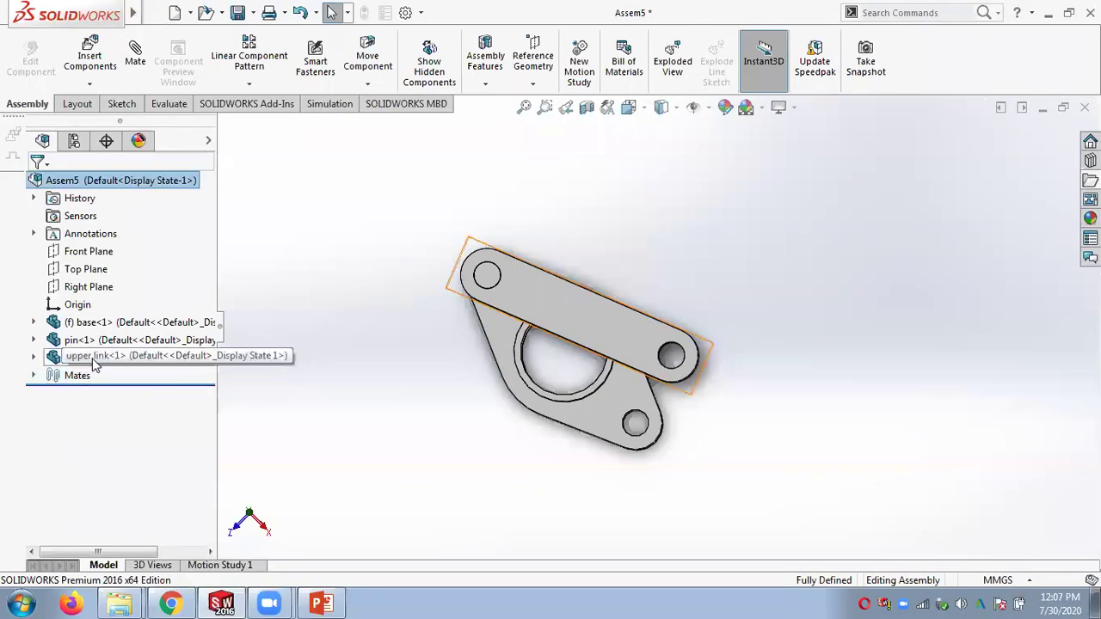
middle_click_drag(471, 405, 629, 255)
left_click_drag(629, 255, 431, 225)
left_click_drag(503, 307, 817, 249)
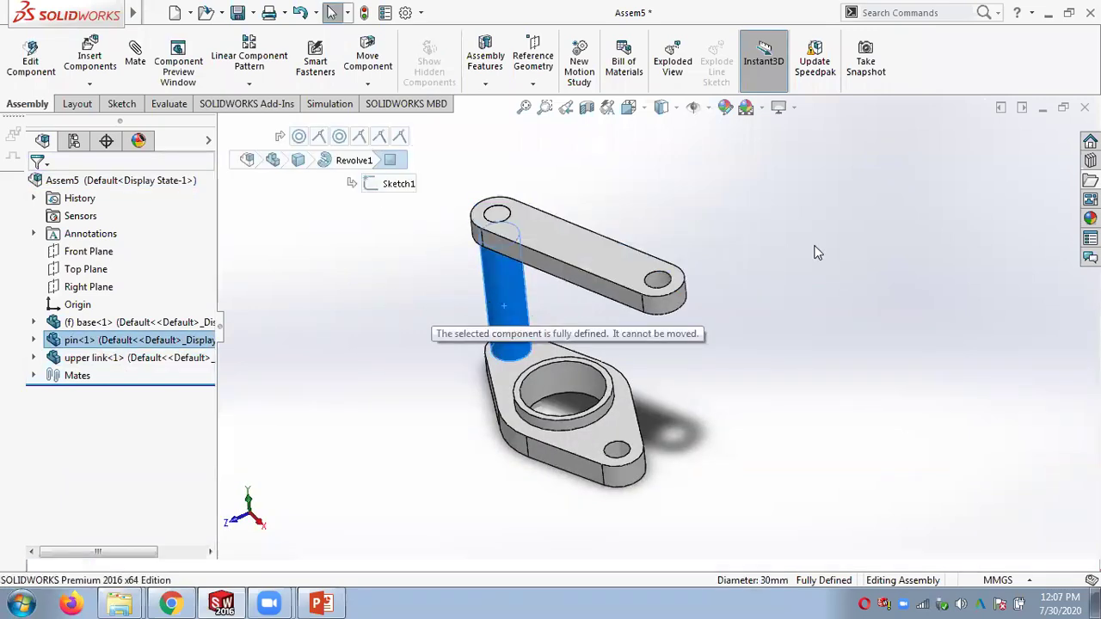
left_click(793, 298)
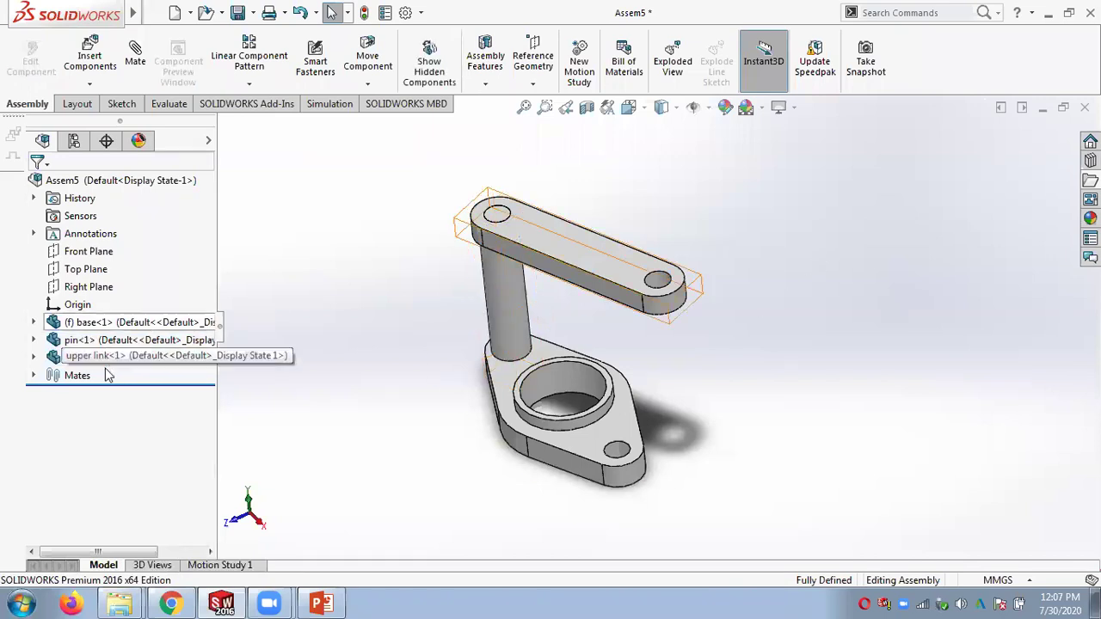
middle_click_drag(700, 405, 722, 292)
Step: Open Angle1's mate settings for editing, then cancel without changes
left_click(34, 376)
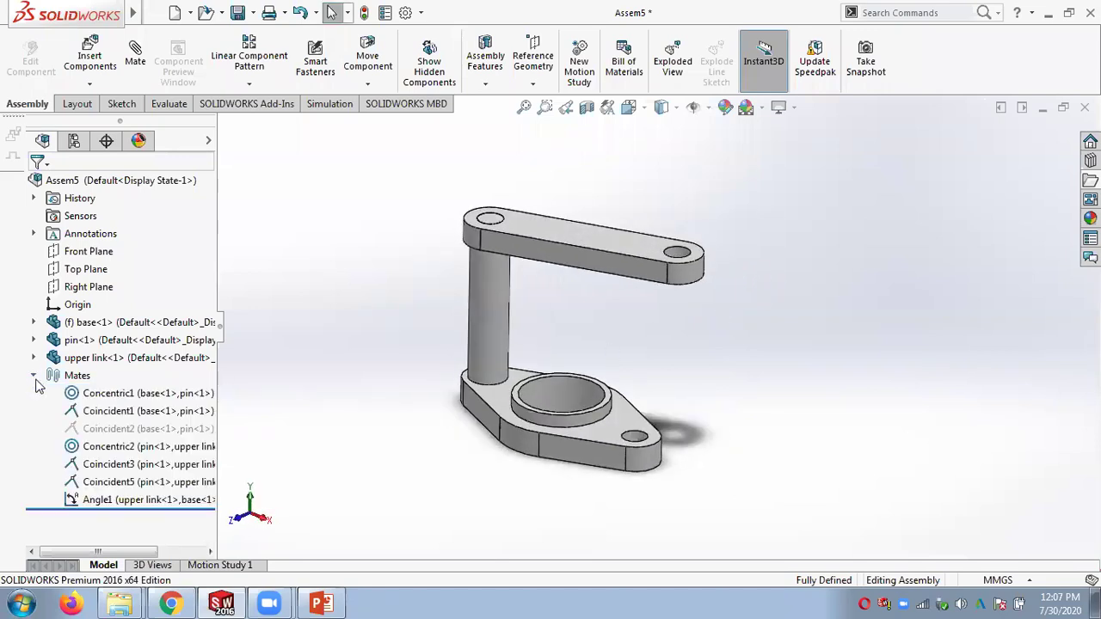
right_click(125, 508)
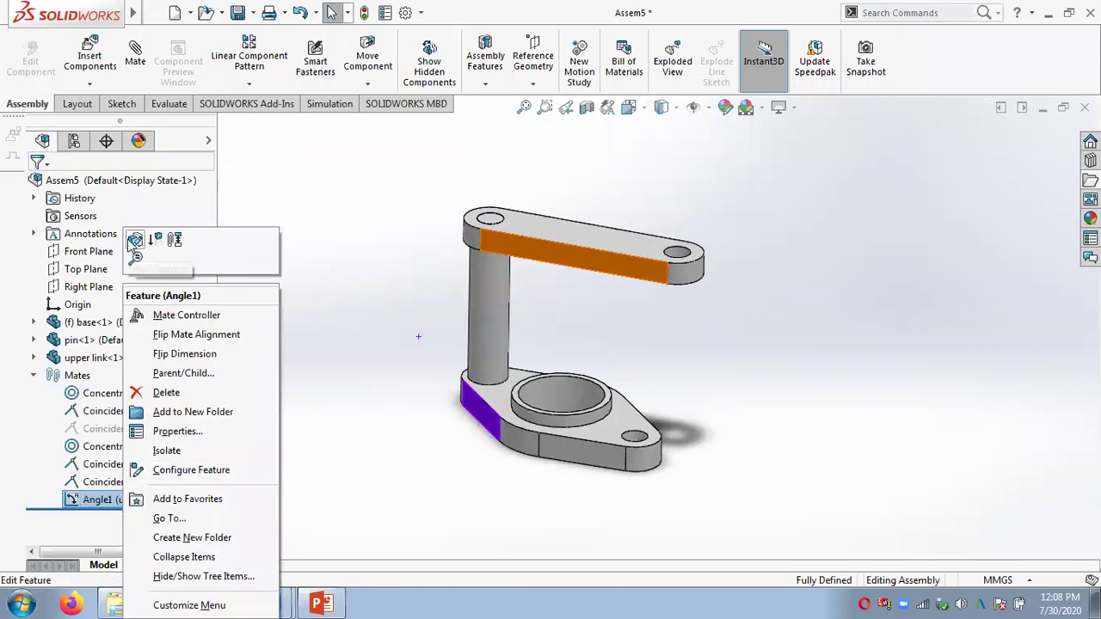
left_click(338, 291)
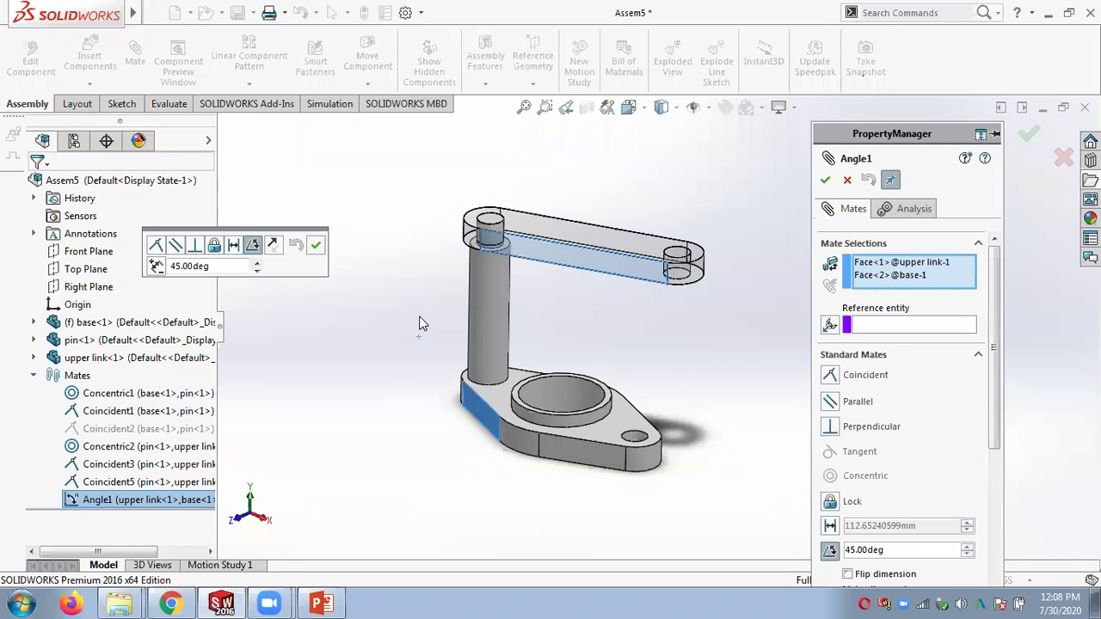
left_click(847, 179)
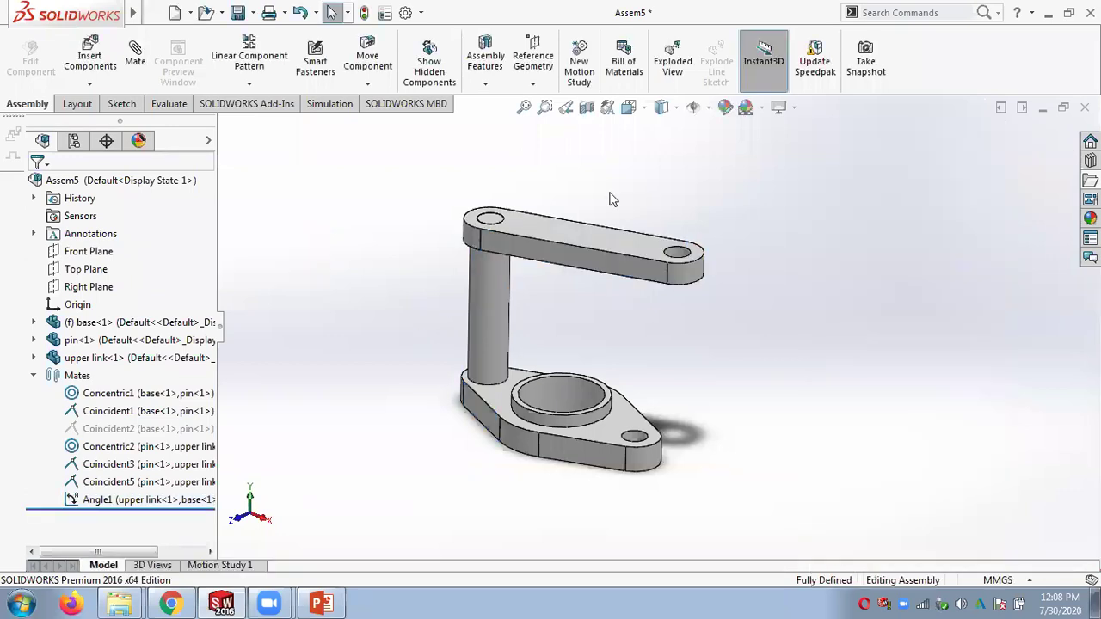
Step: Delete the Angle1 mate and swing the upper link to a new position
right_click(92, 503)
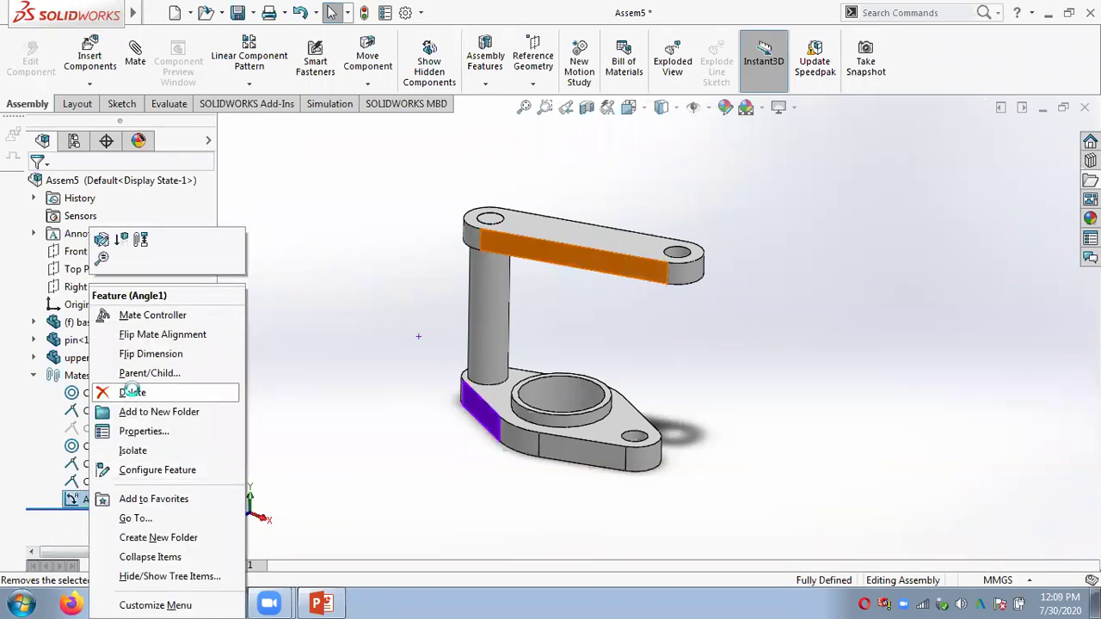
left_click(133, 391)
left_click(512, 221)
middle_click_drag(663, 204, 670, 252)
left_click_drag(669, 252, 630, 160)
left_click(739, 277)
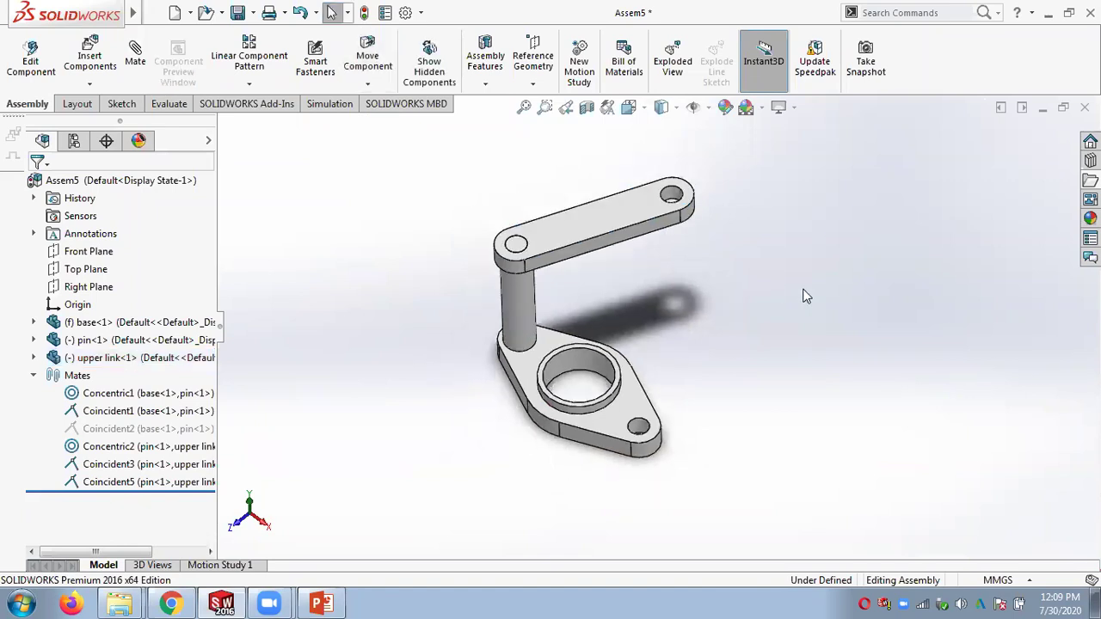
Step: Start a new mate on the upper link's long side face and the base's side face
left_click(148, 65)
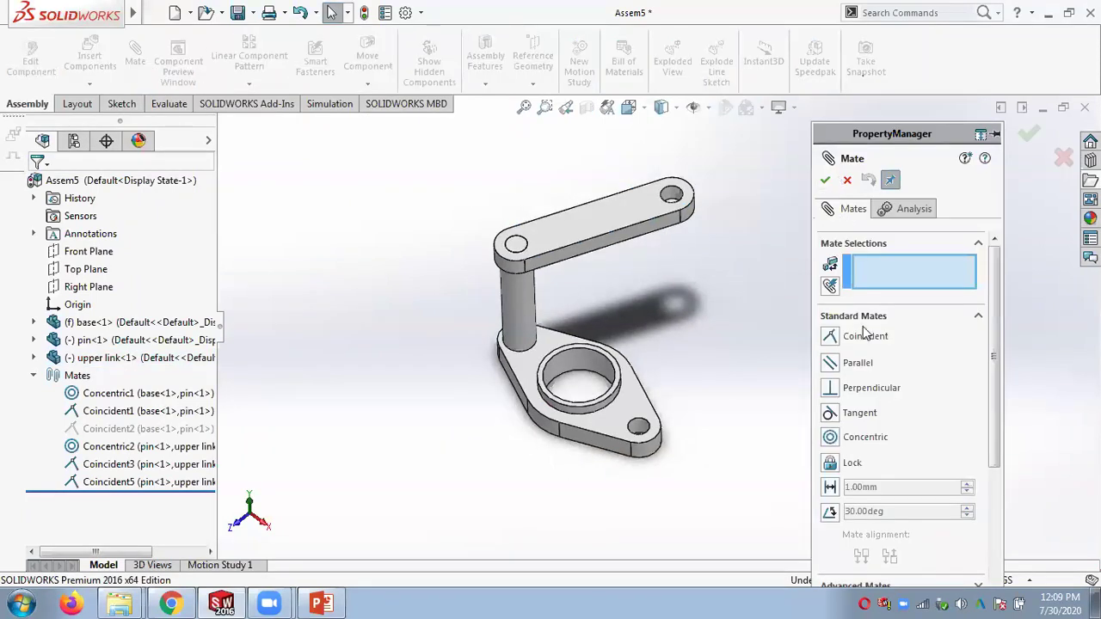
left_click(581, 258)
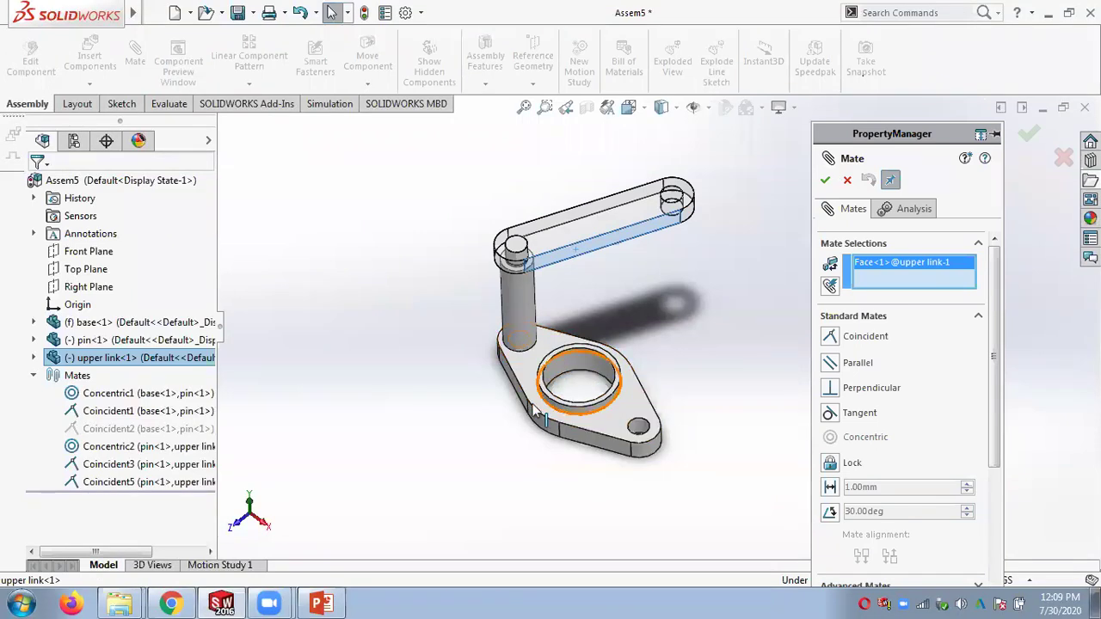
scroll(535, 391, "down", 2)
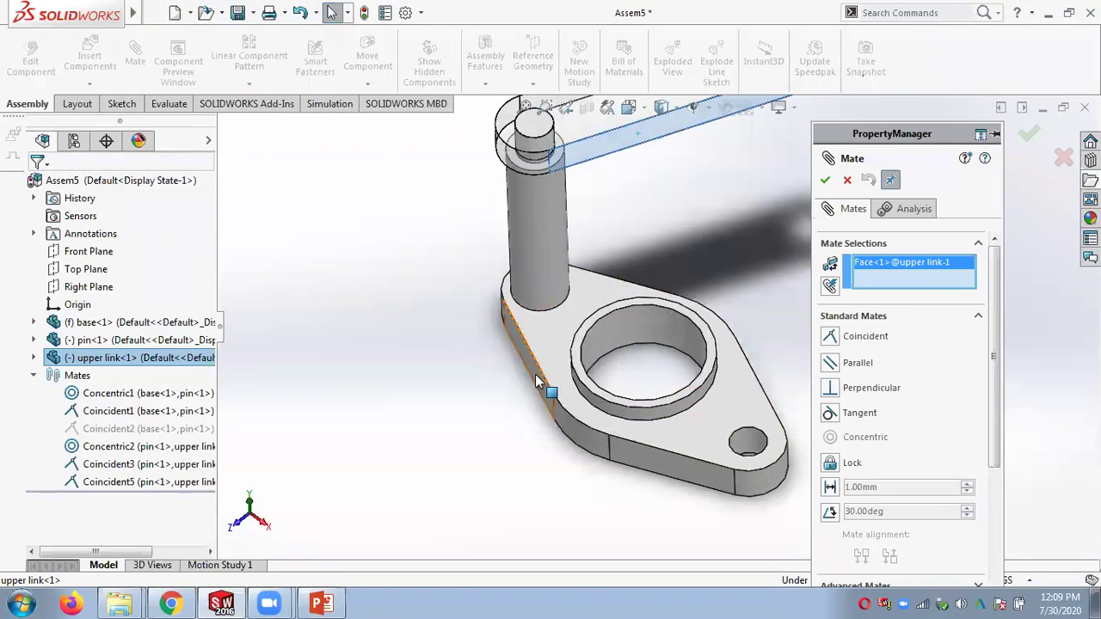
left_click(536, 379)
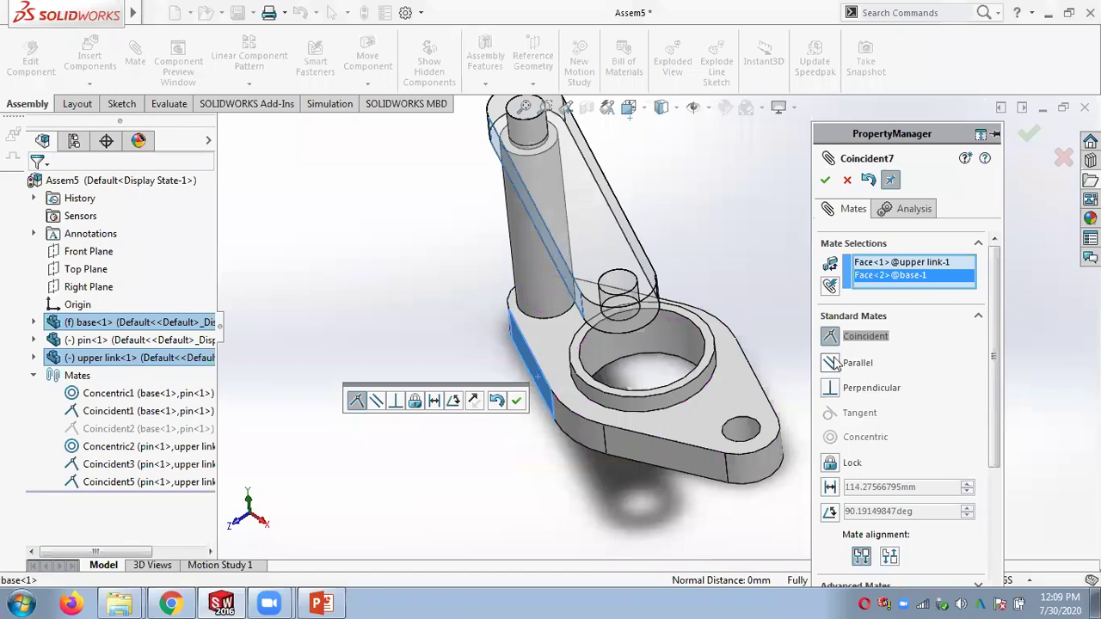
Step: Make it a 45° angle mate, test Flip dimension, and accept Angle2
left_click(830, 512)
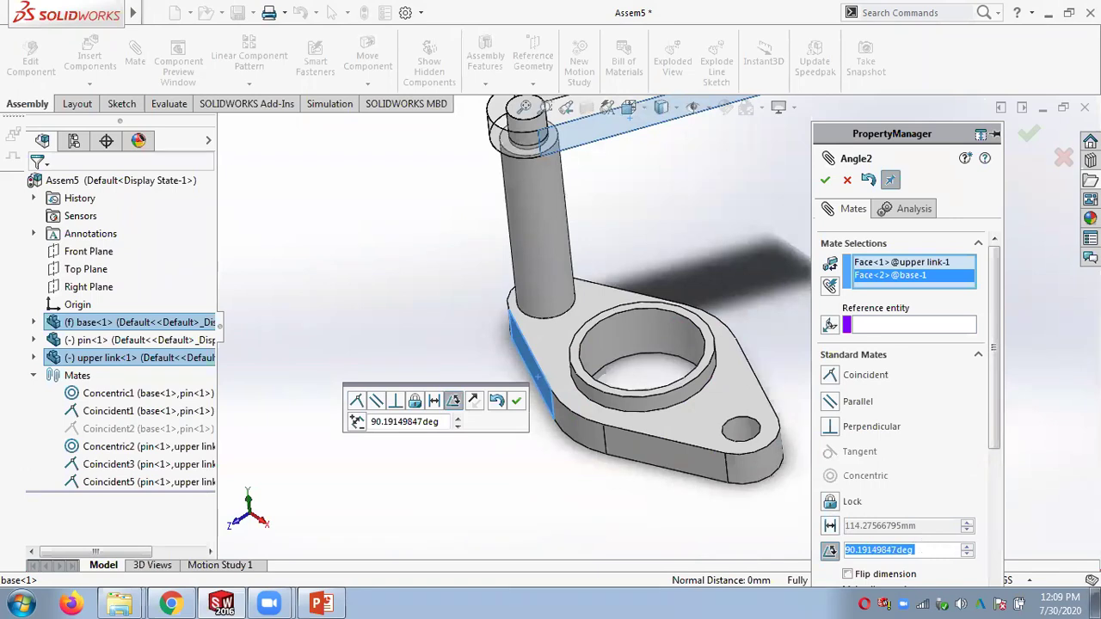
type("45")
key("Return")
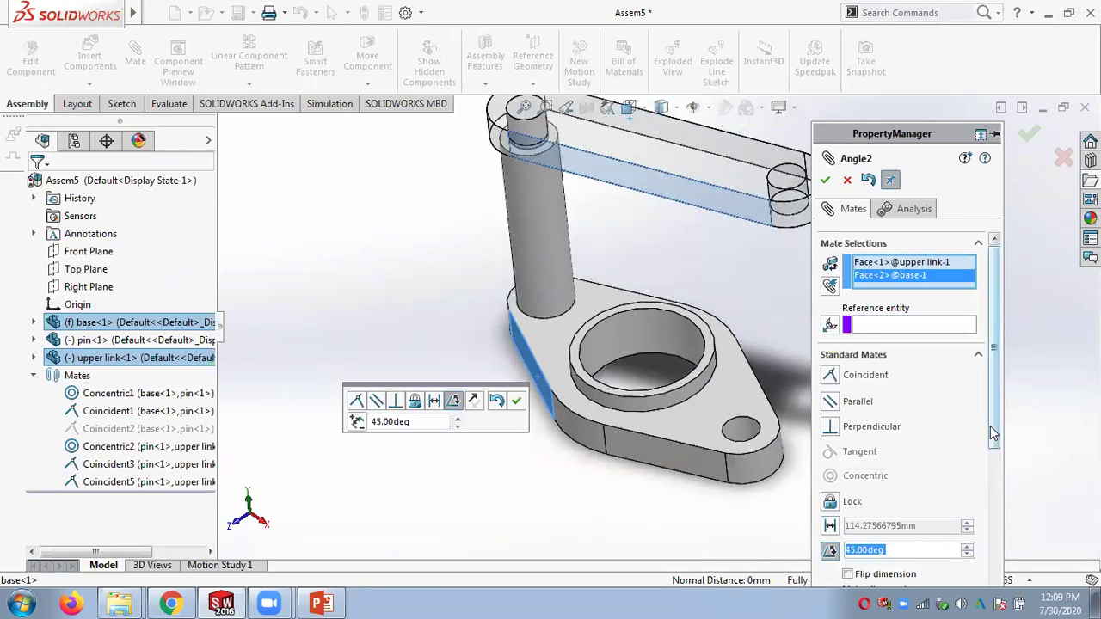
scroll(990, 426, "down", 4)
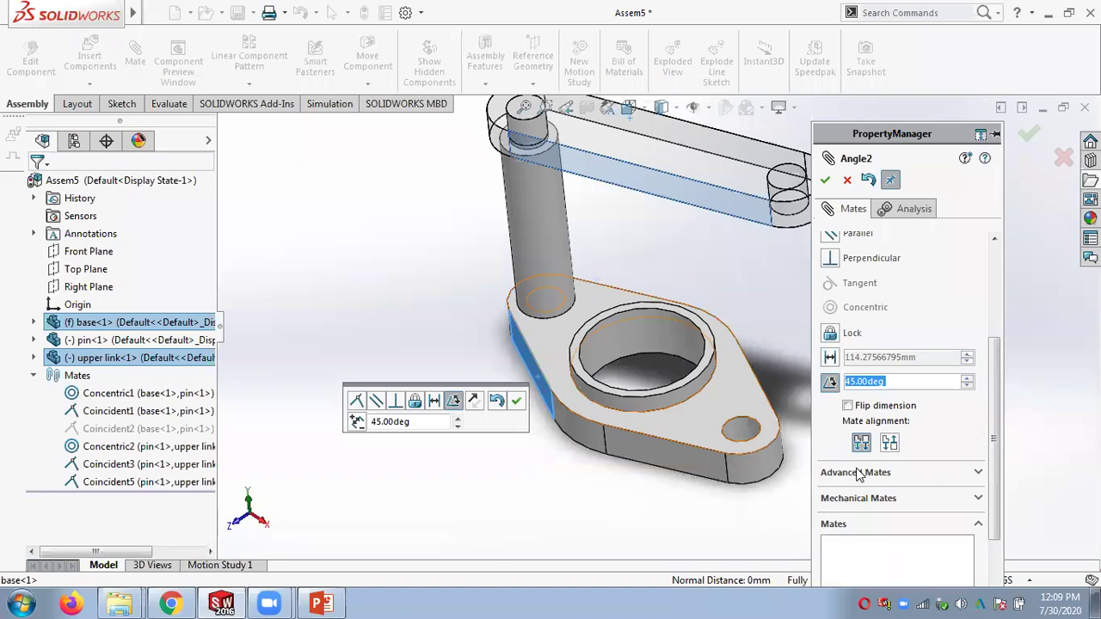
left_click(848, 406)
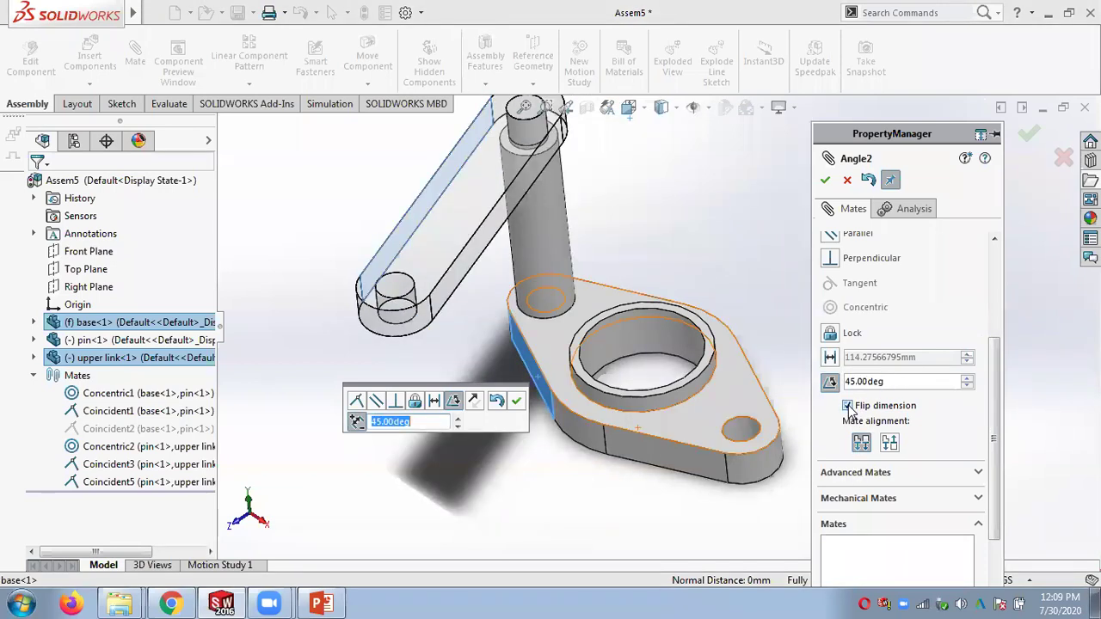
left_click(848, 406)
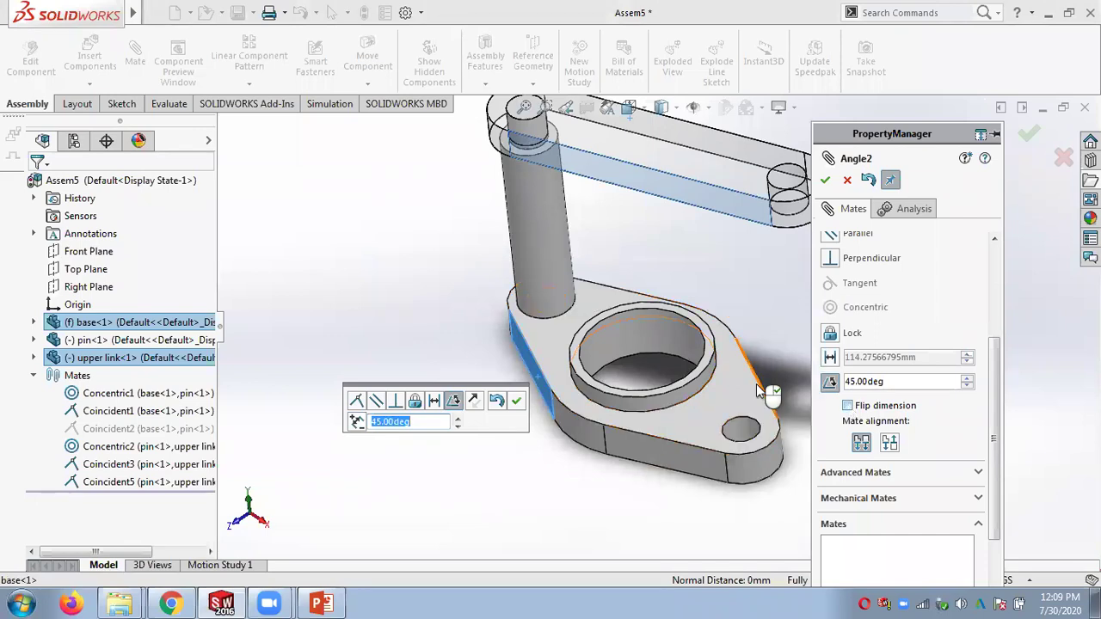
left_click(825, 179)
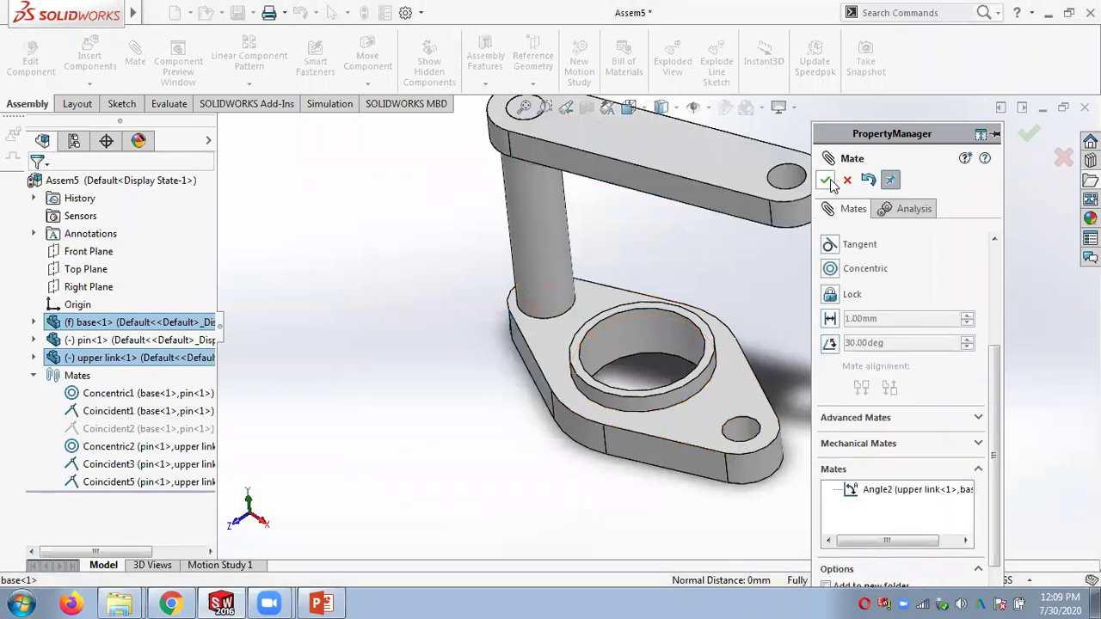
key("Escape")
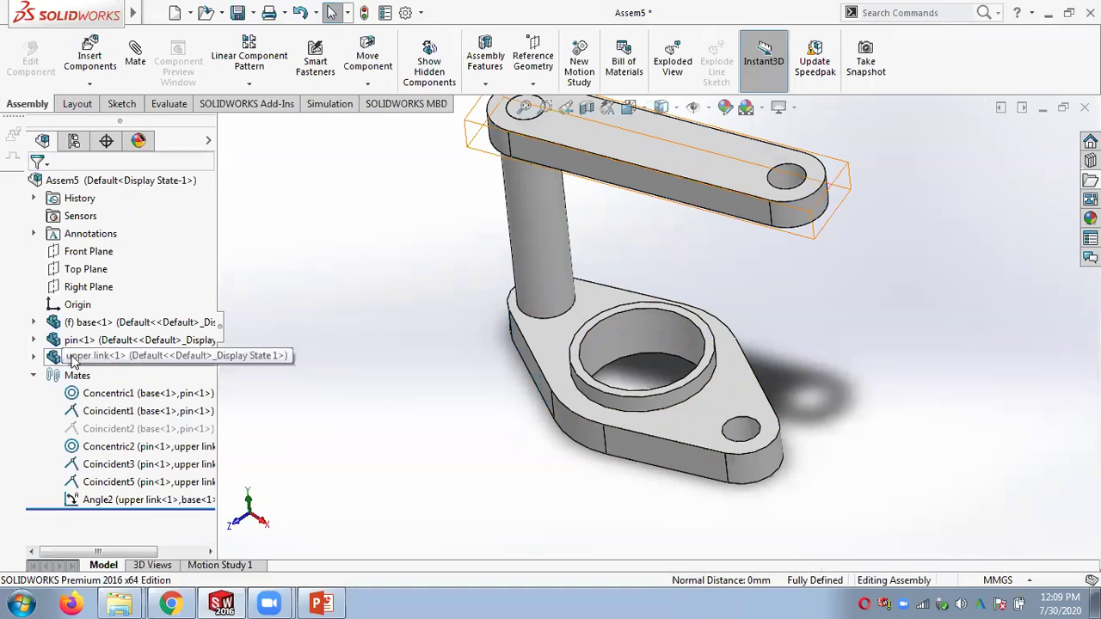
scroll(447, 402, "up", 1)
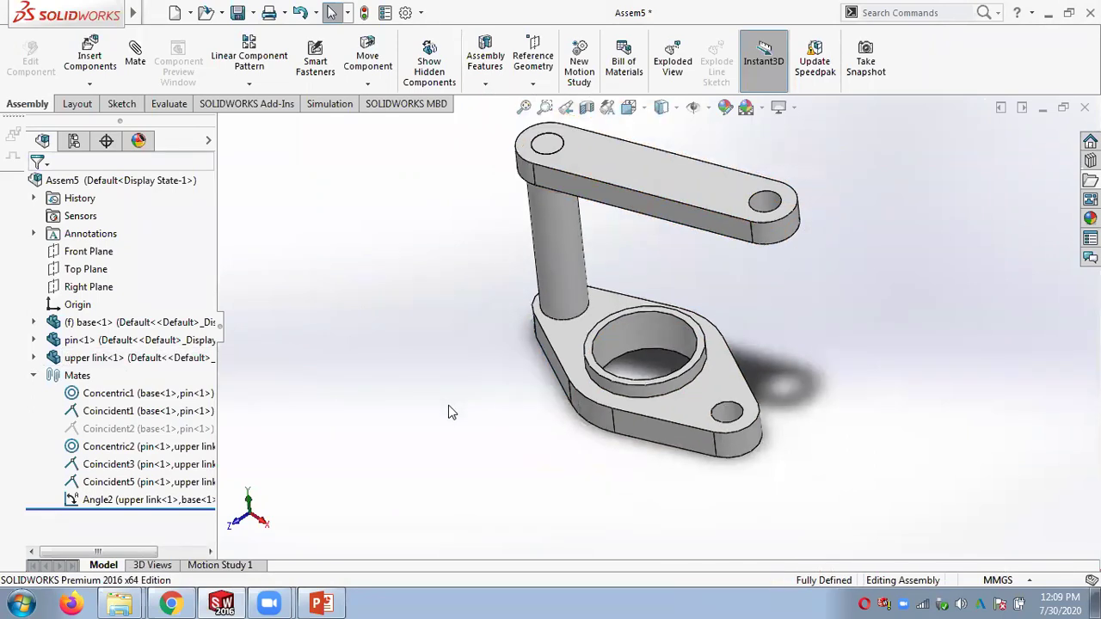
Step: Update Motion Study 1's start to the new positions, play it, and test-drag the pin
left_click(241, 566)
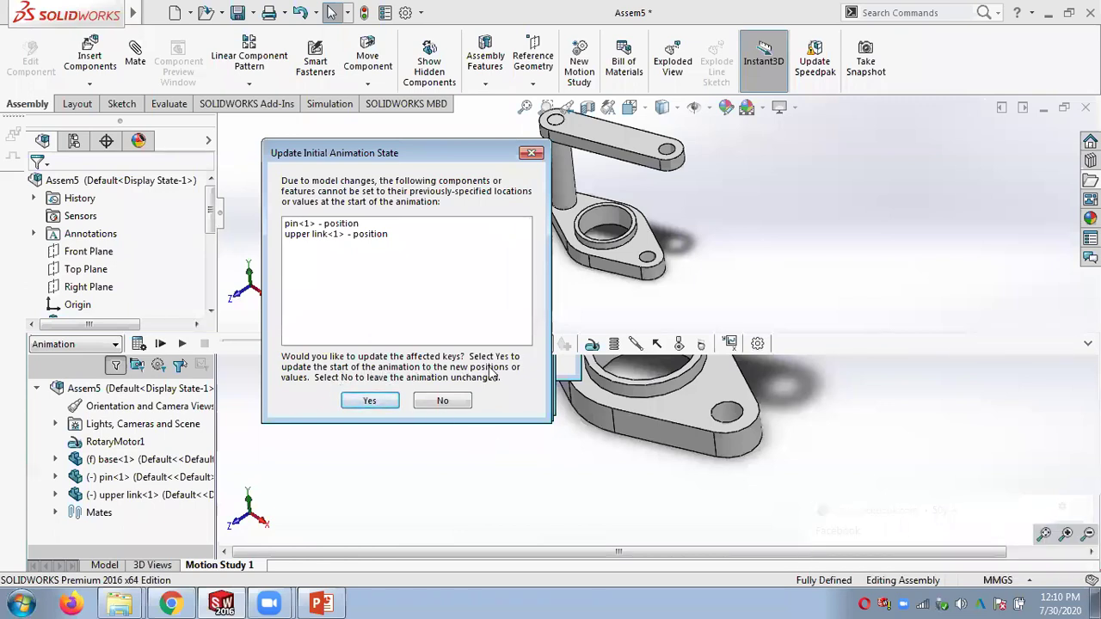
left_click(361, 403)
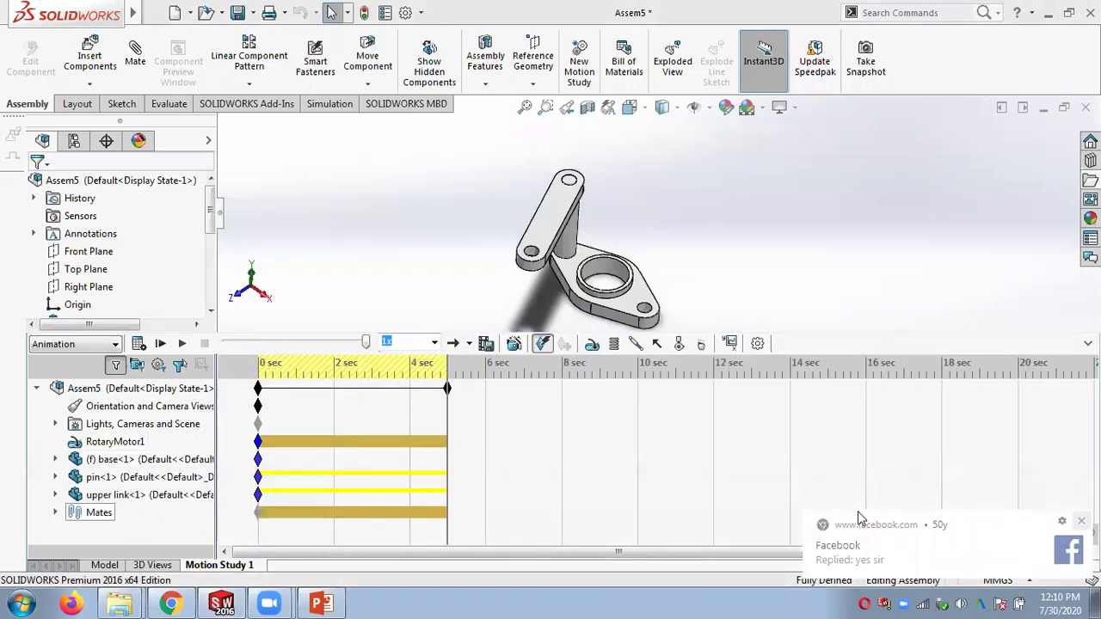
left_click(181, 343)
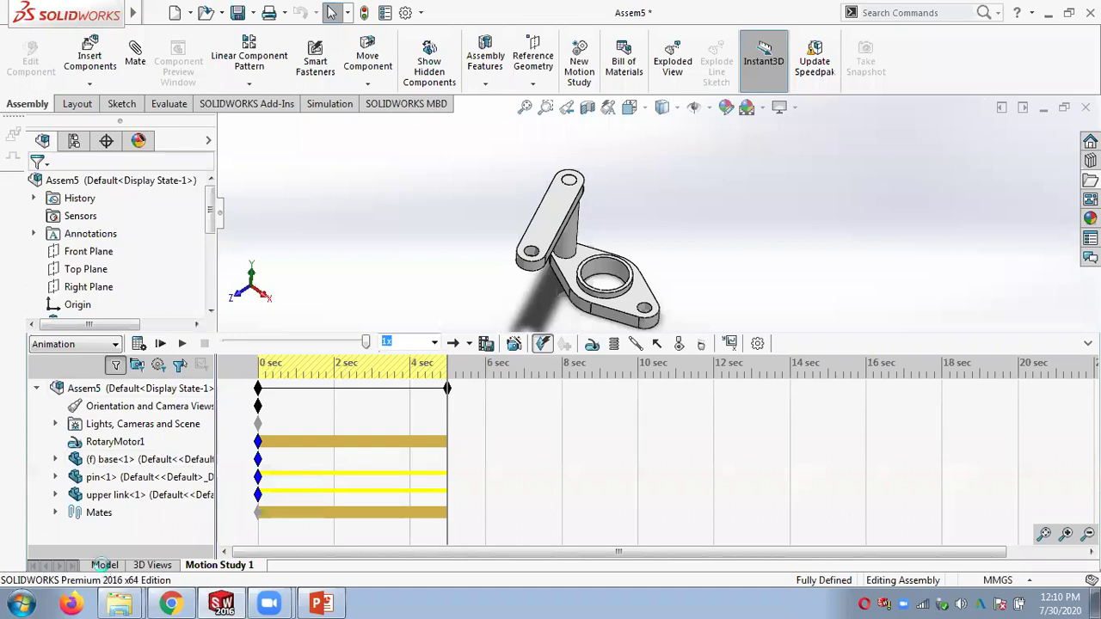
left_click(104, 565)
left_click_drag(571, 266, 684, 254)
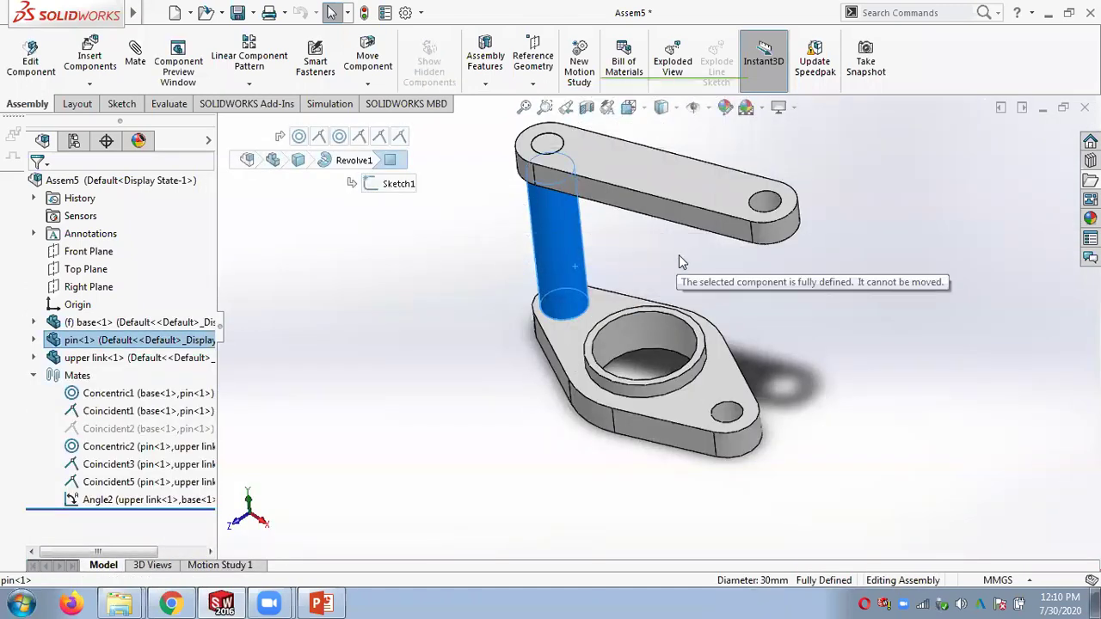
Step: Replay and stop the animation, test-drag the upper link, then return to PowerPoint
left_click(218, 566)
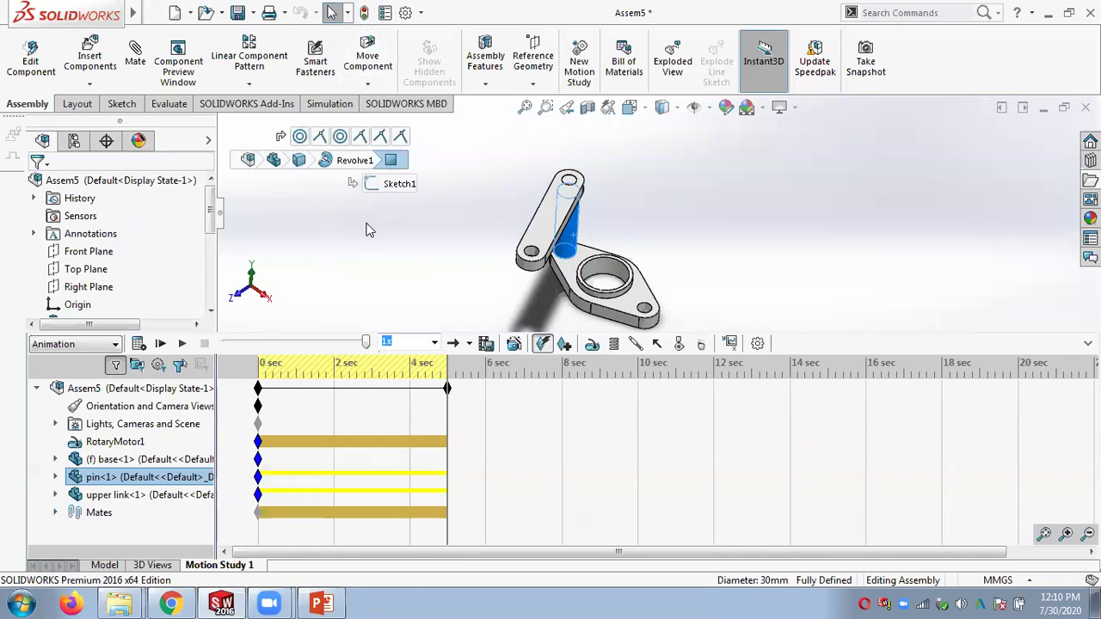
left_click(183, 344)
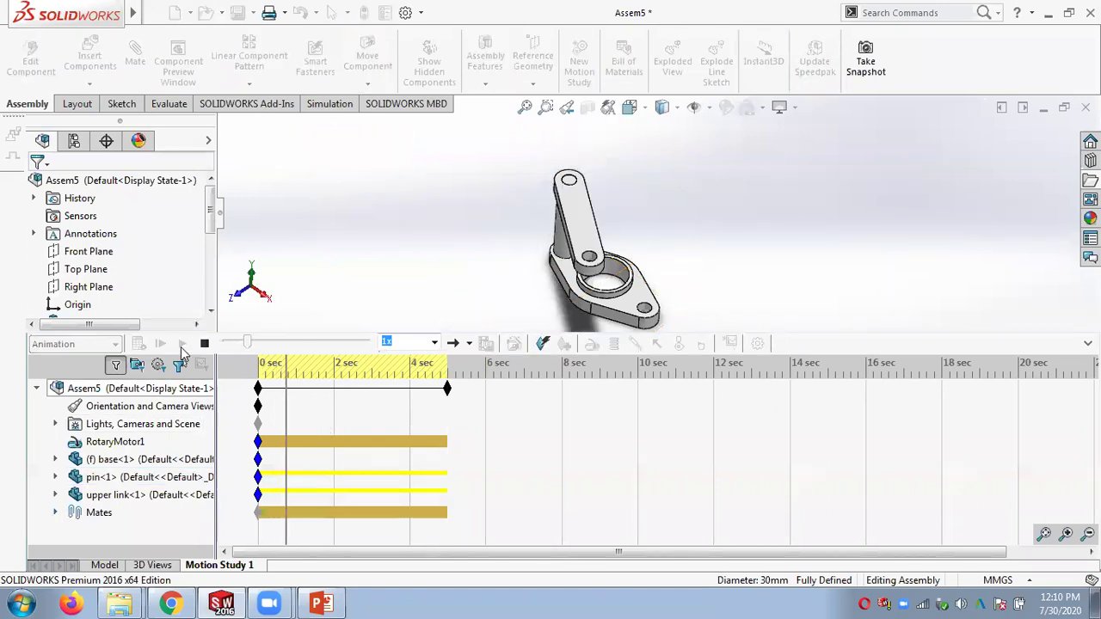
left_click(205, 345)
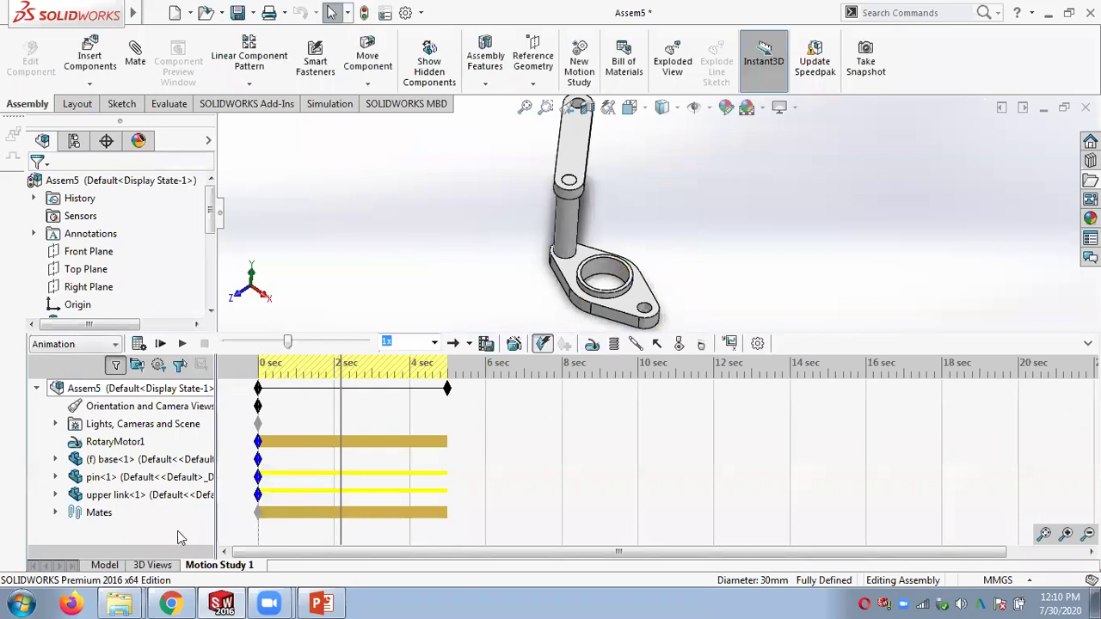
left_click(104, 565)
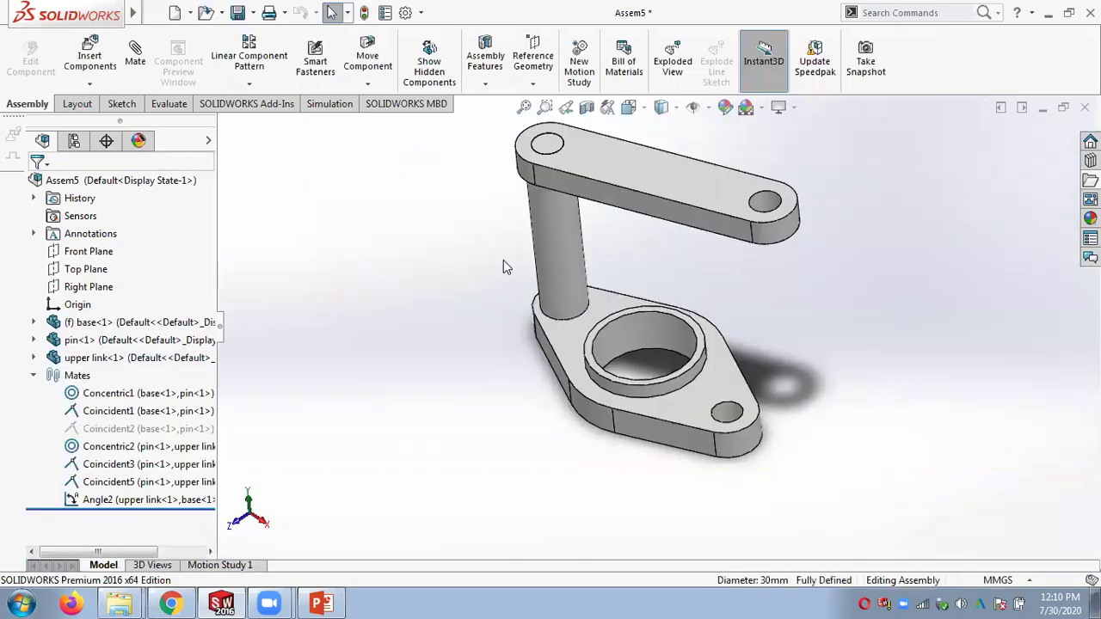
left_click_drag(689, 226, 441, 145)
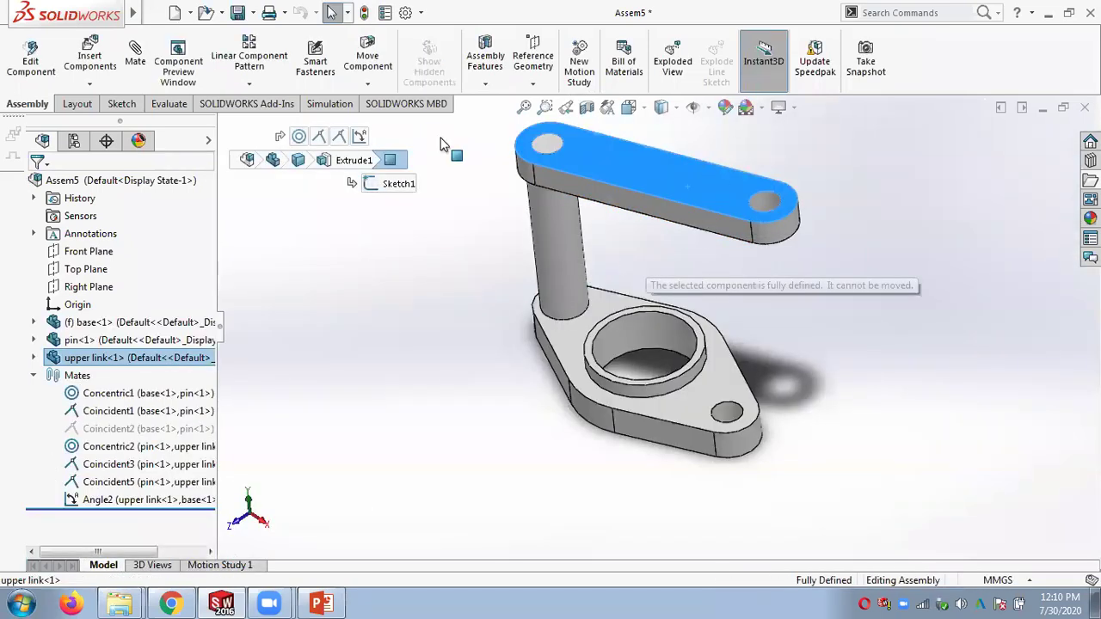
left_click(883, 261)
middle_click_drag(882, 260, 880, 387)
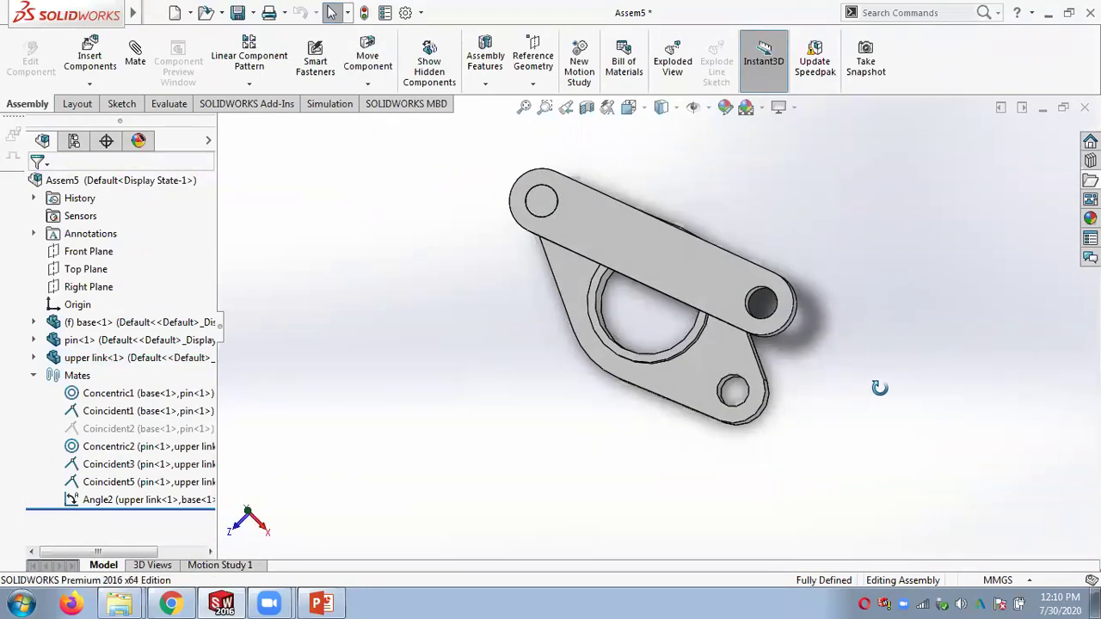
left_click(321, 603)
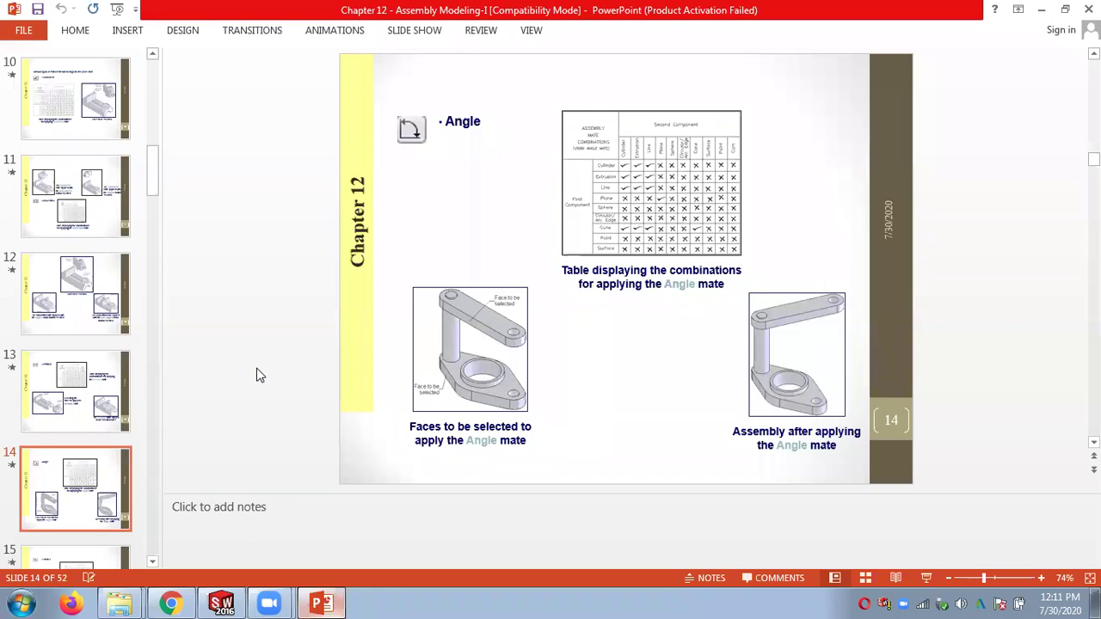
Step: Scroll through slides 15 and 16 on Parallel and Perpendicular mates, then return to SOLIDWORKS
scroll(265, 374, "down", 1)
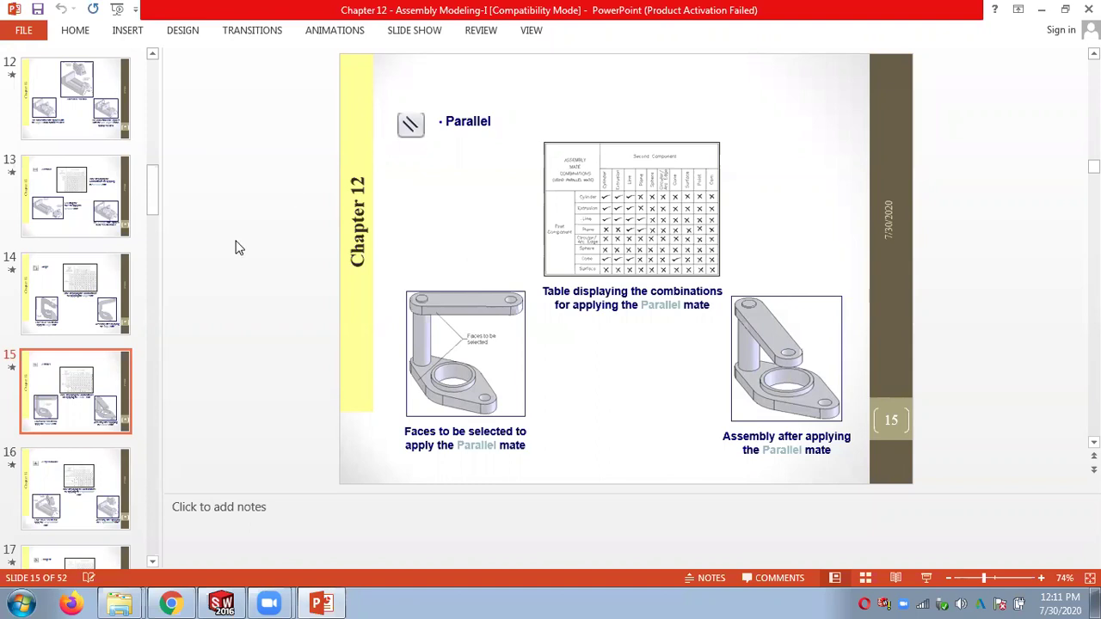
scroll(252, 234, "down", 1)
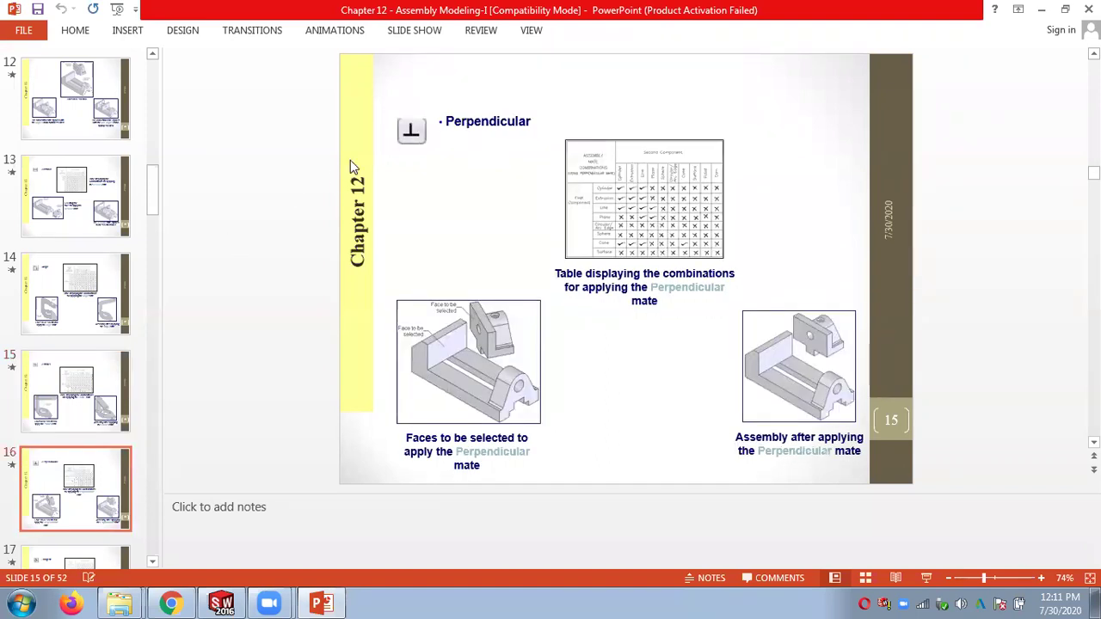
left_click(221, 603)
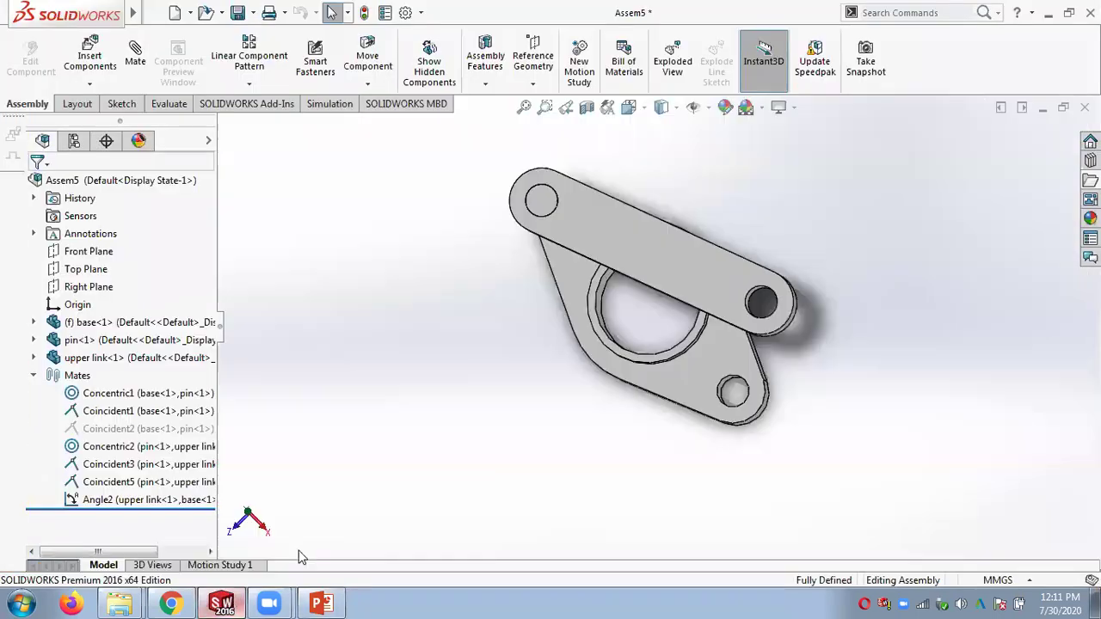
Step: Delete the Angle2 mate and orbit back to an angled view
left_click(125, 503)
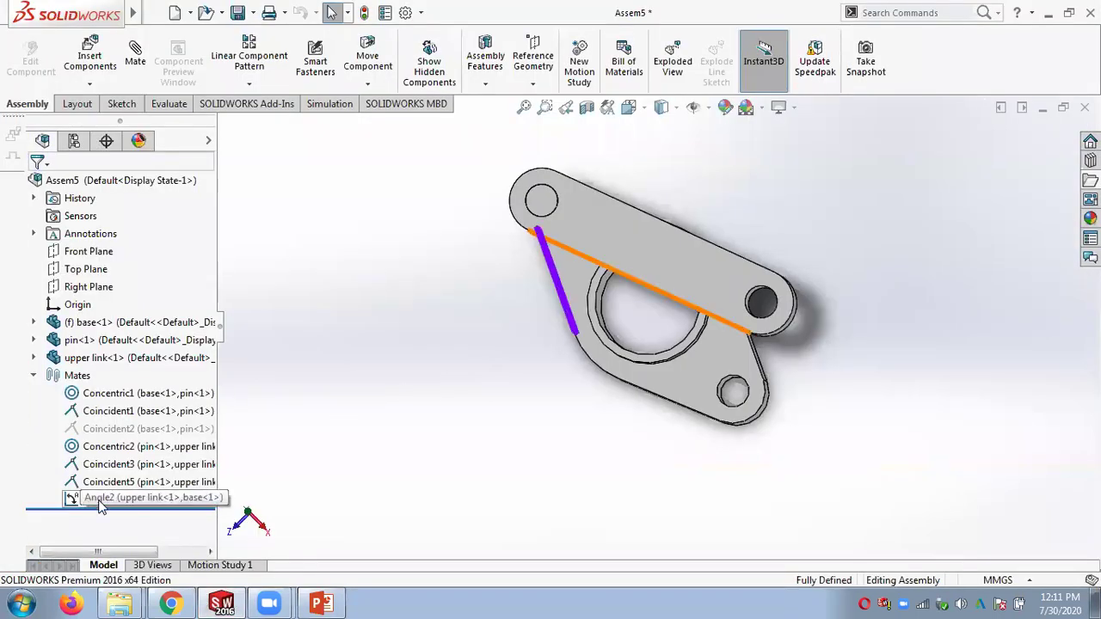
right_click(94, 501)
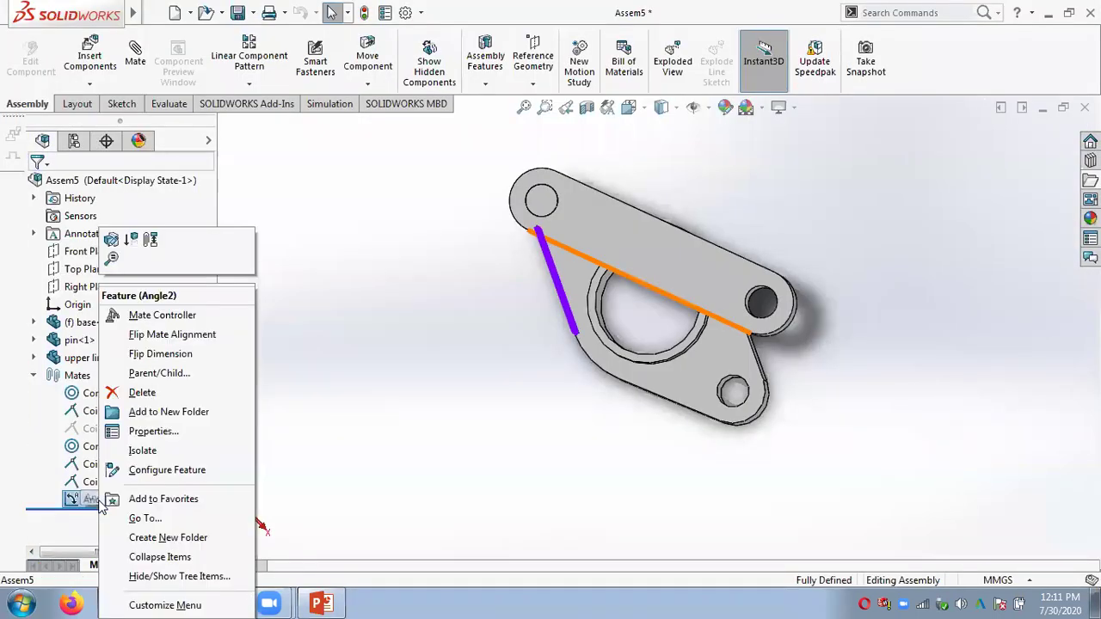
left_click(144, 393)
left_click(521, 221)
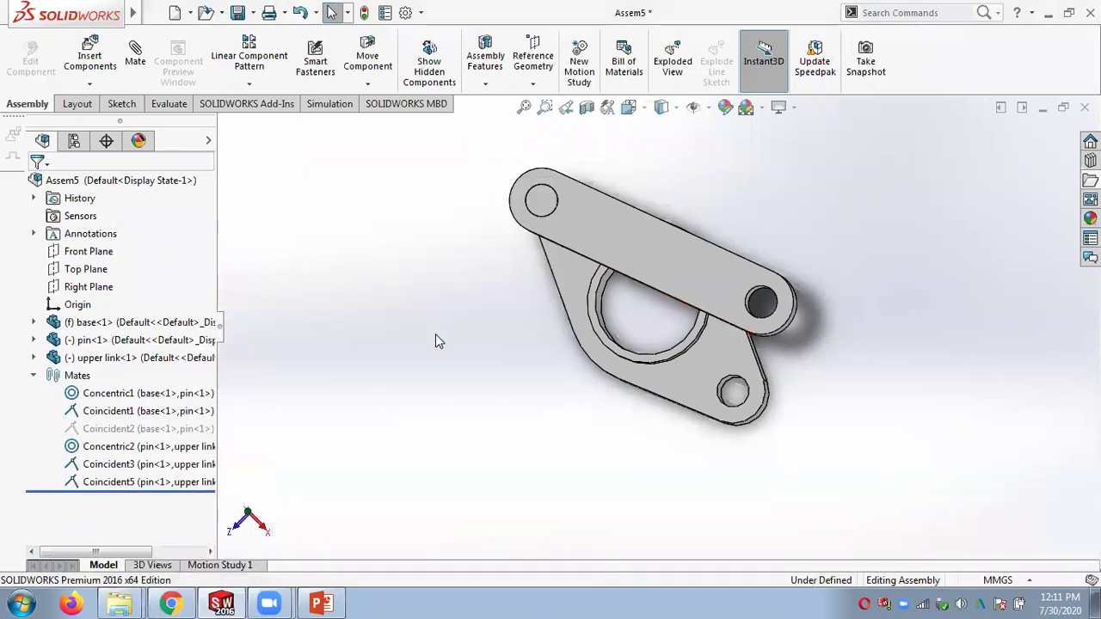
middle_click_drag(426, 330, 432, 236)
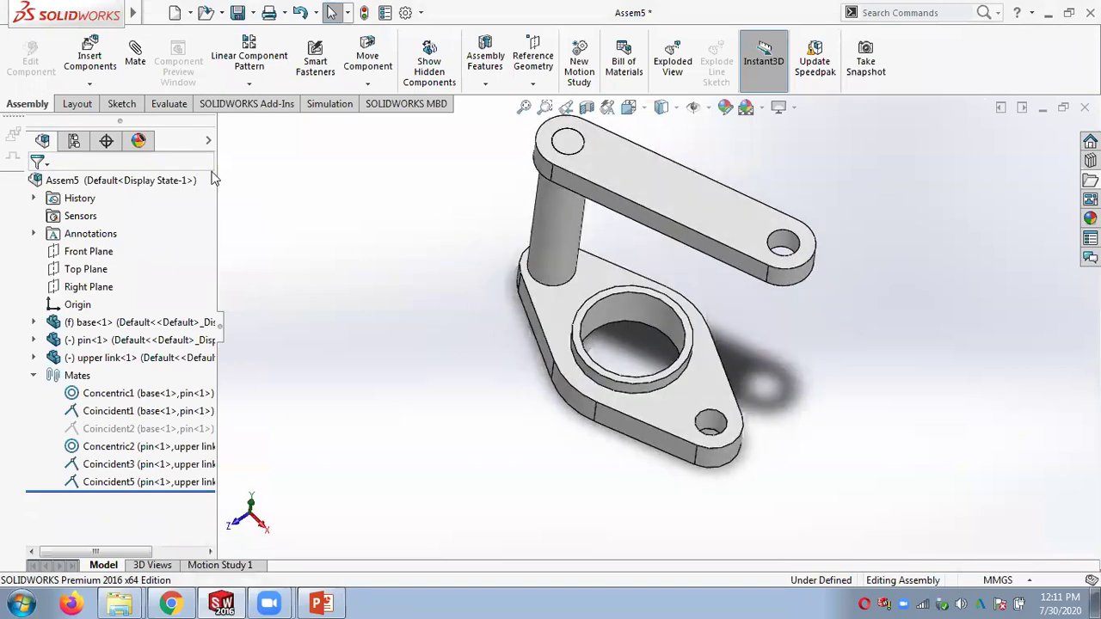
Step: Try a perpendicular, then parallel mate between the link and base side faces, and cancel it
left_click(135, 53)
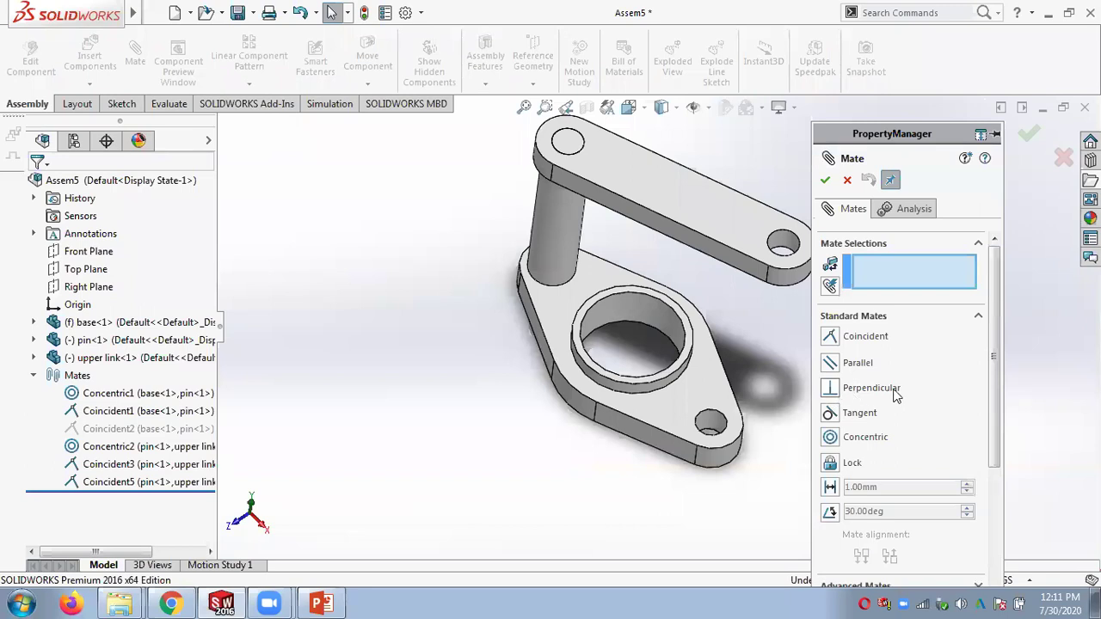
left_click(829, 391)
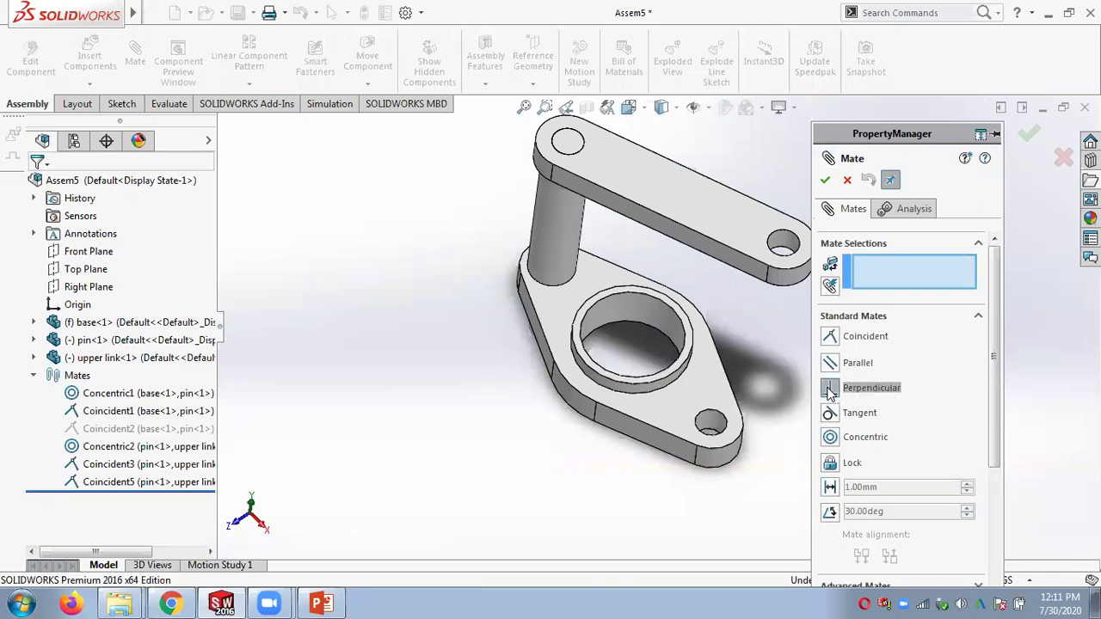
left_click(637, 215)
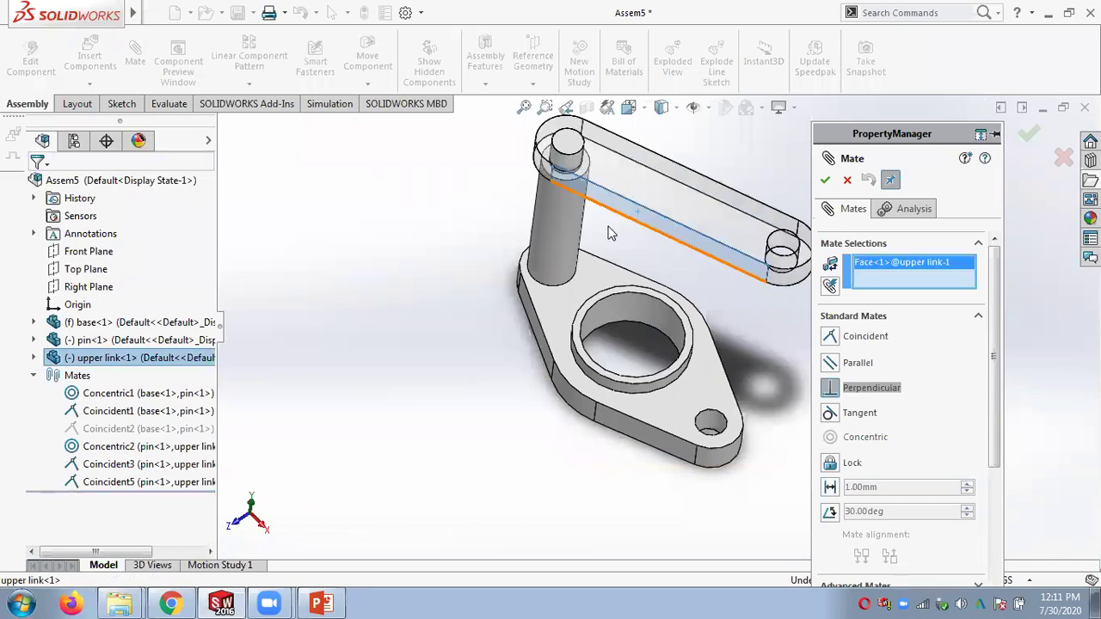
left_click(542, 345)
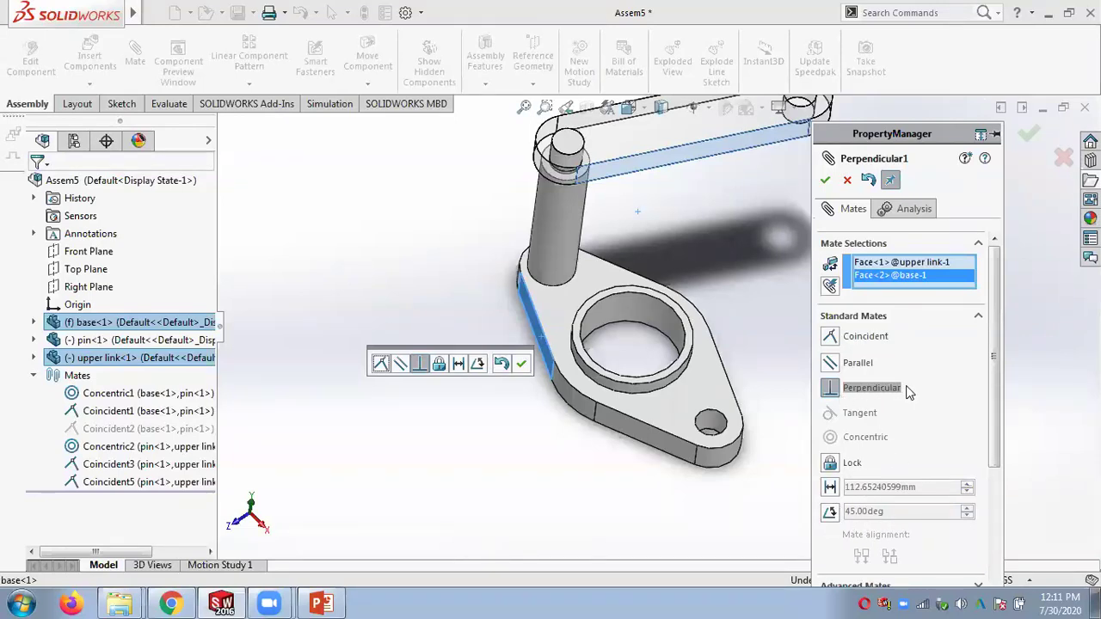
left_click(831, 363)
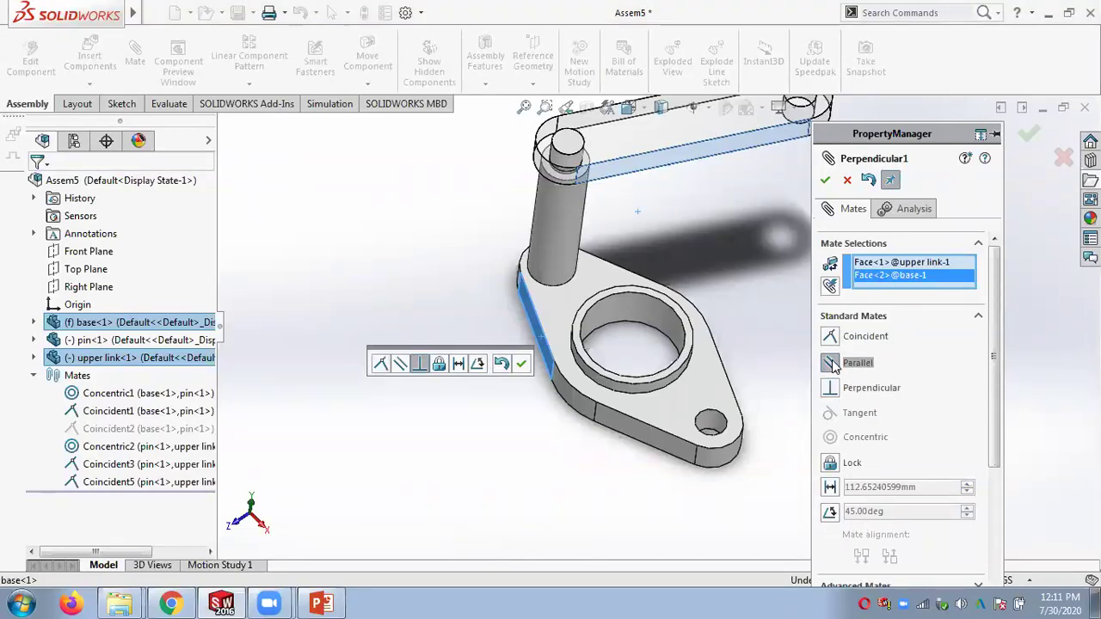
middle_click_drag(679, 255, 688, 135)
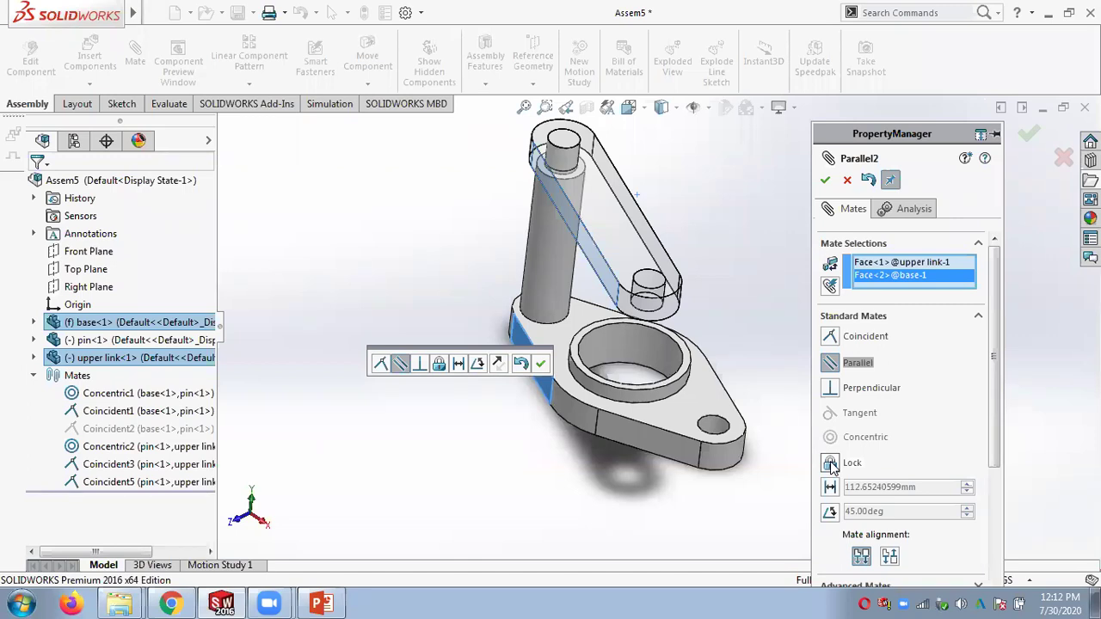
left_click(848, 182)
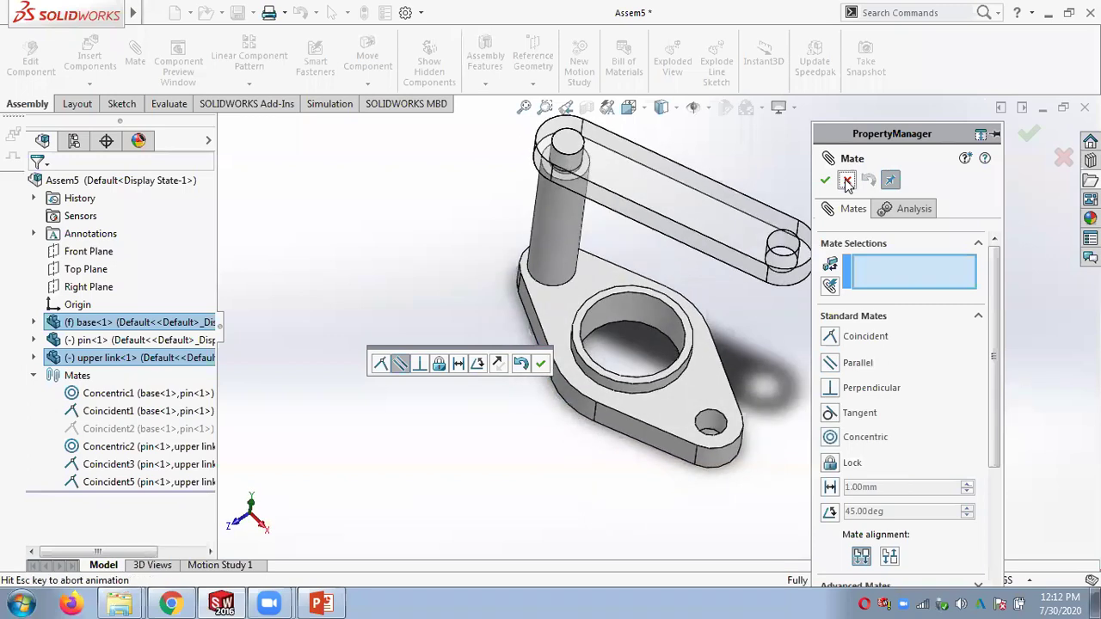
left_click(848, 183)
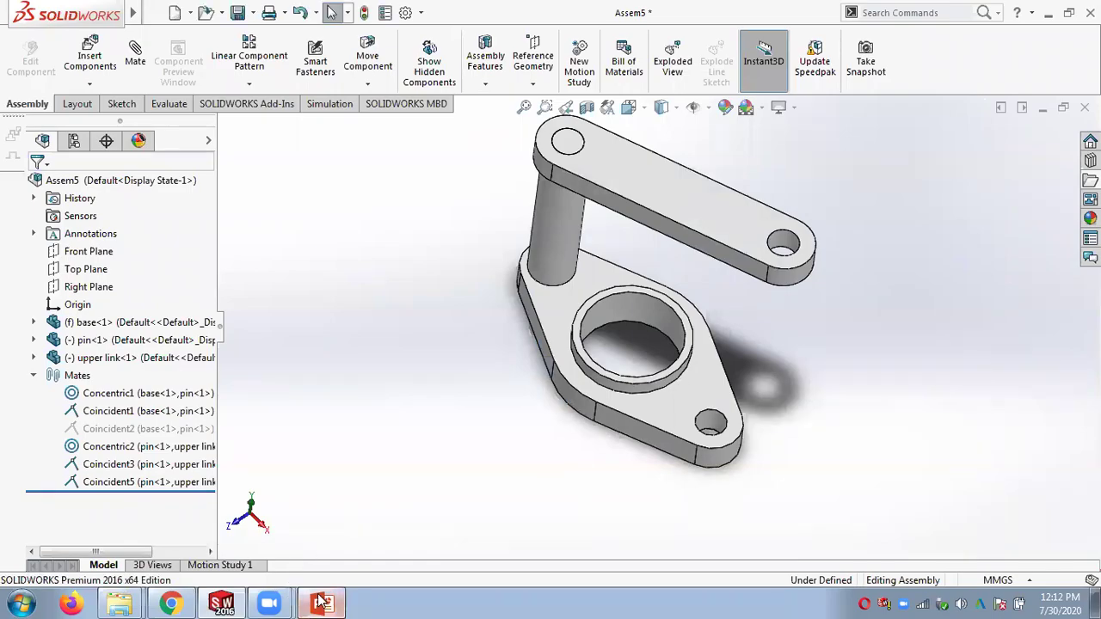
Step: Advance PowerPoint to slide 17 on the Tangent mate, then return to SOLIDWORKS
left_click(320, 604)
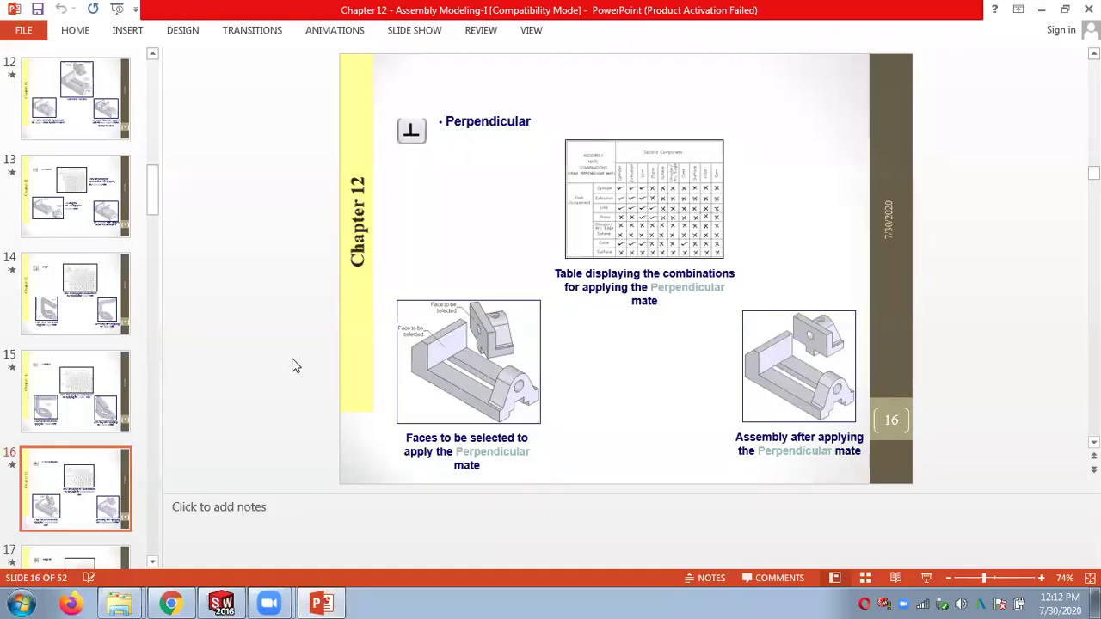
scroll(293, 367, "down", 1)
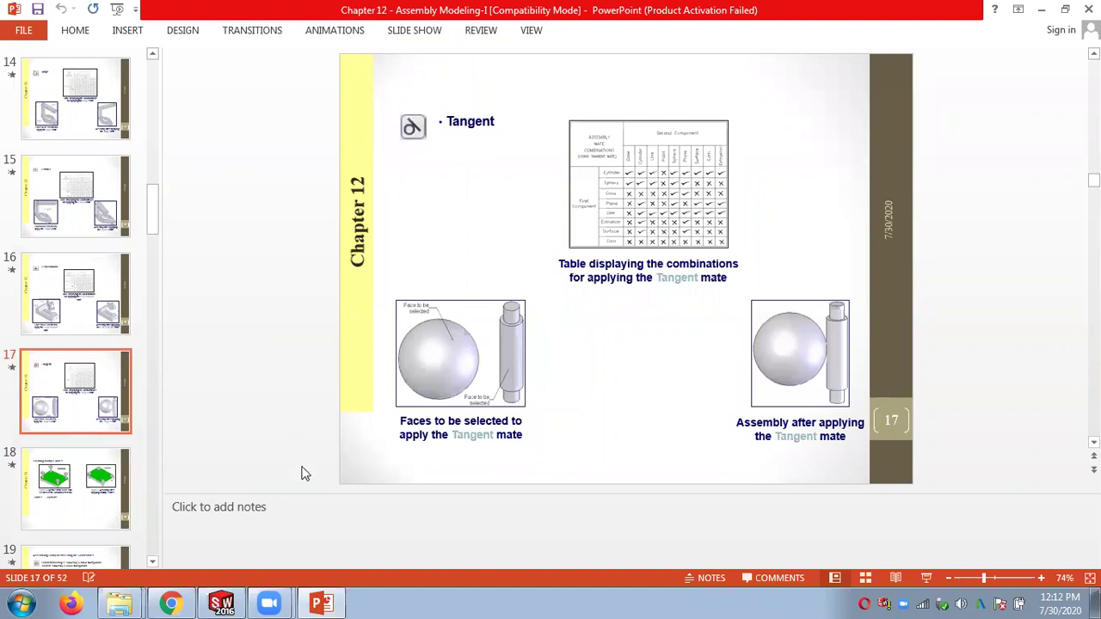
mouse_move(230, 602)
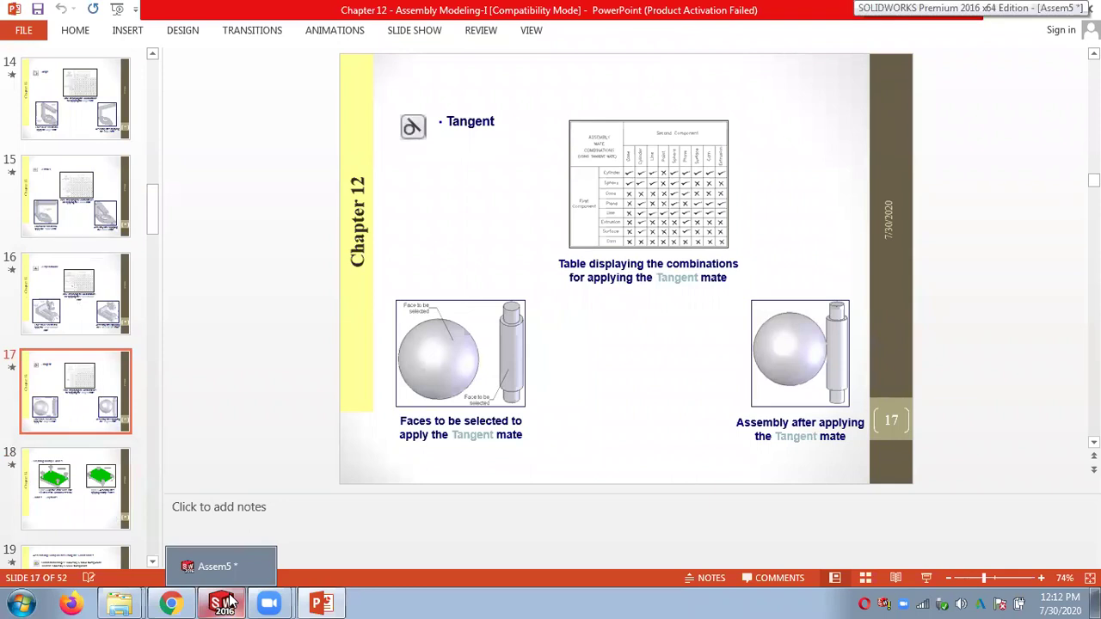
left_click(228, 603)
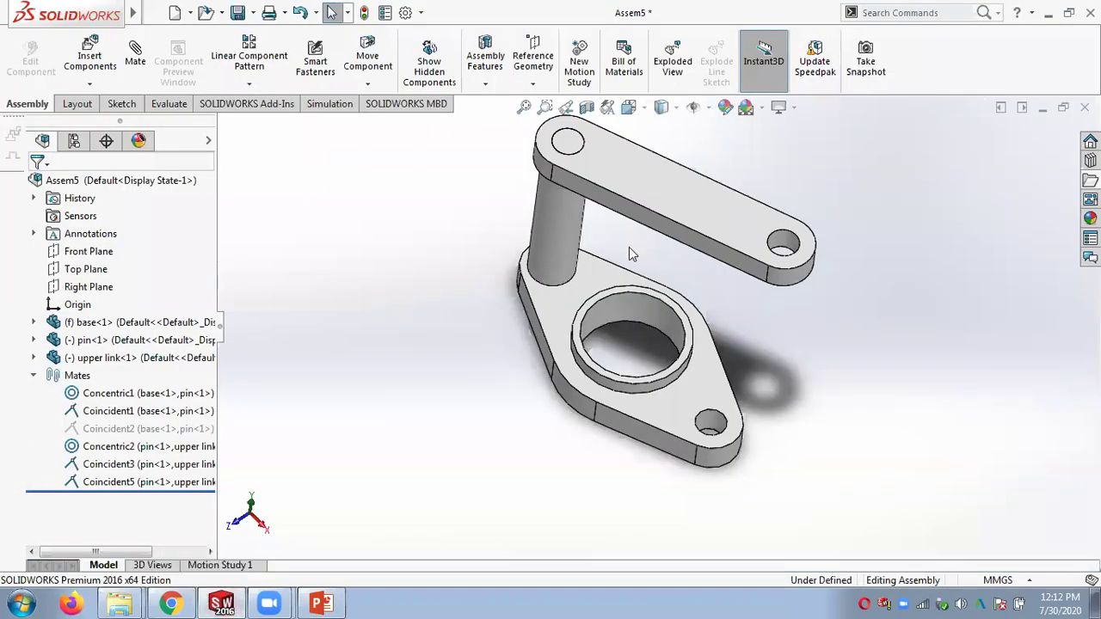
Step: Close Assem5 without saving and create a new empty assembly, cancelling Begin Assembly
left_click(1085, 106)
left_click(331, 260)
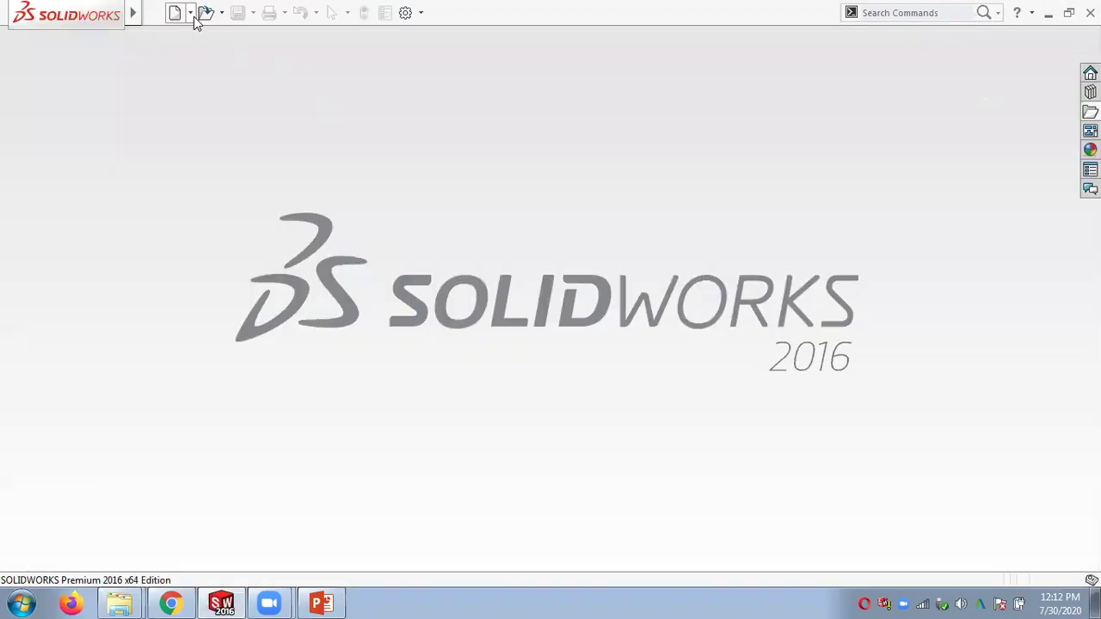
left_click(192, 14)
left_click(193, 35)
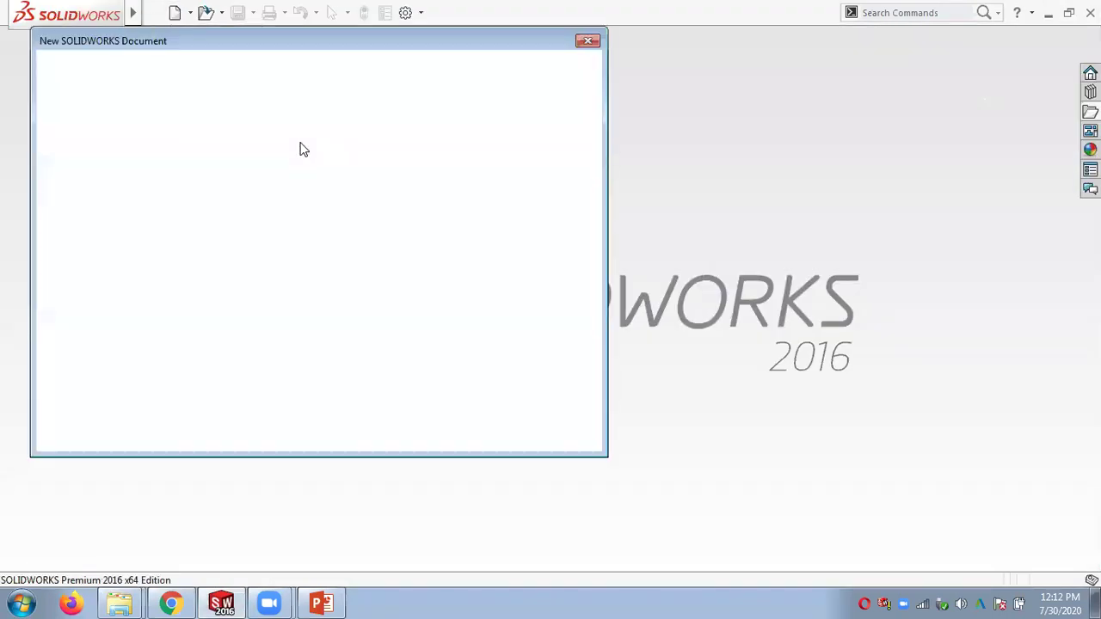
double_click(308, 176)
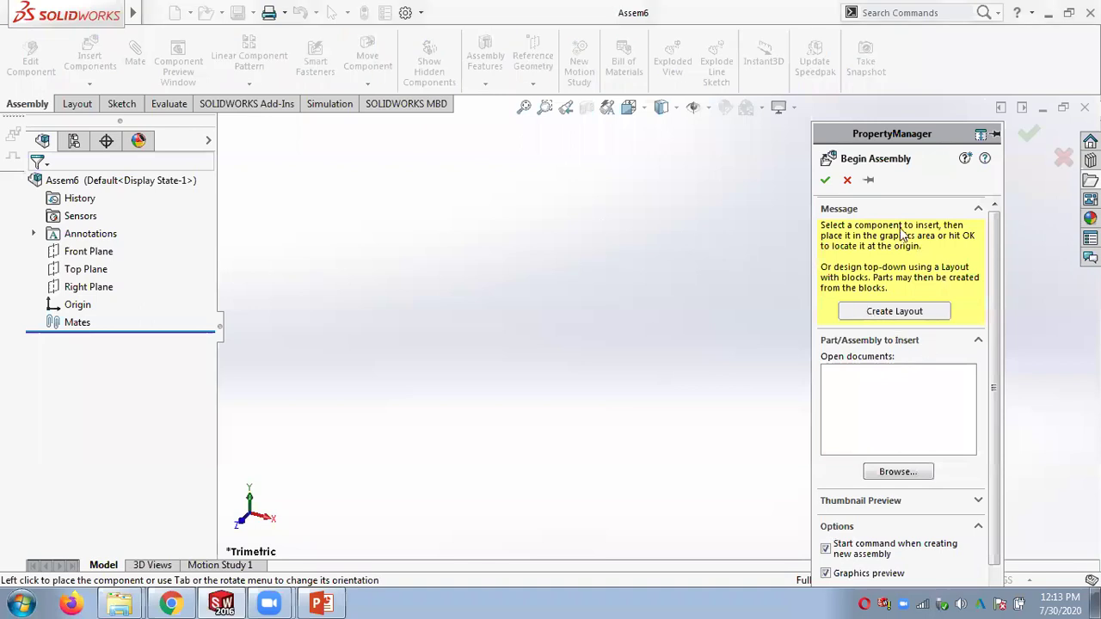
left_click(847, 180)
Step: Browse the File Explorer task pane to the Figure_12-29 and 12-30 folder
left_click(1091, 180)
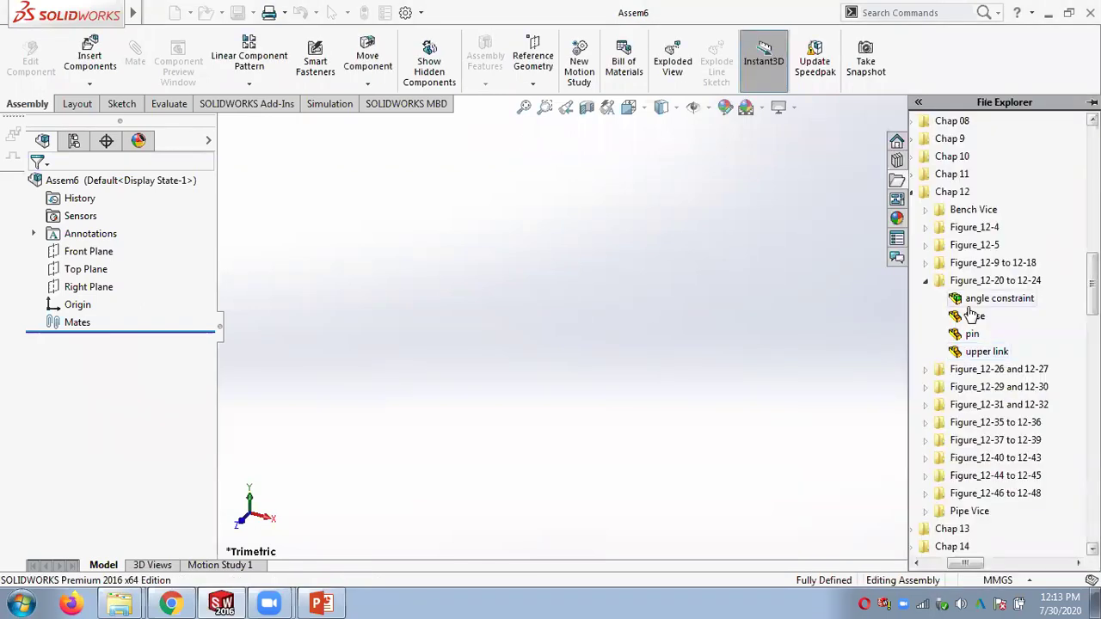
left_click(926, 281)
left_click(926, 299)
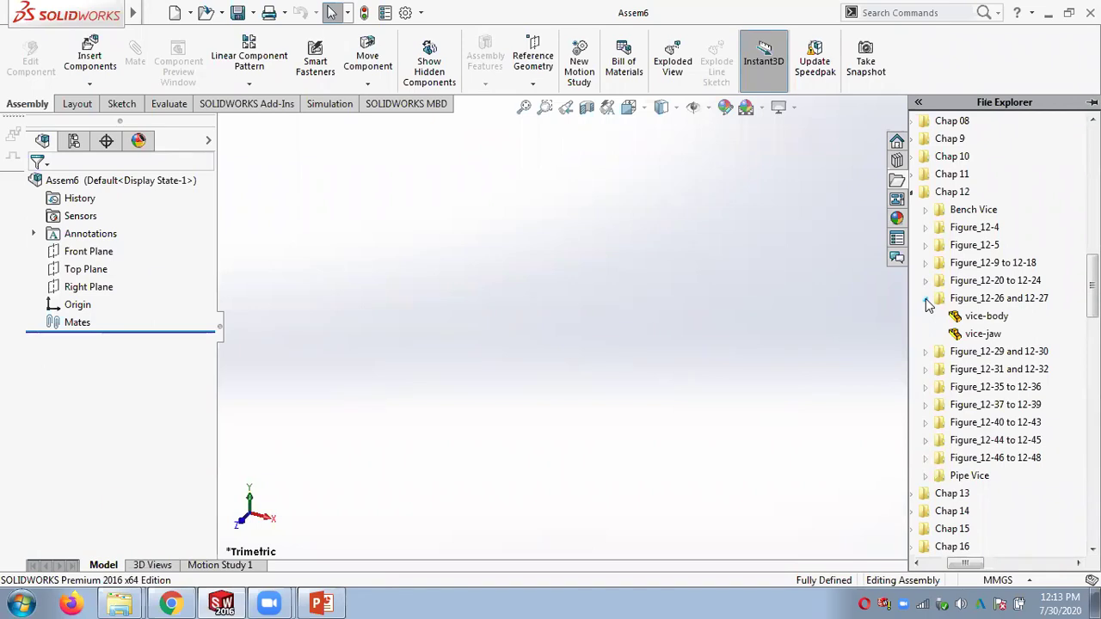
left_click(927, 301)
left_click(926, 316)
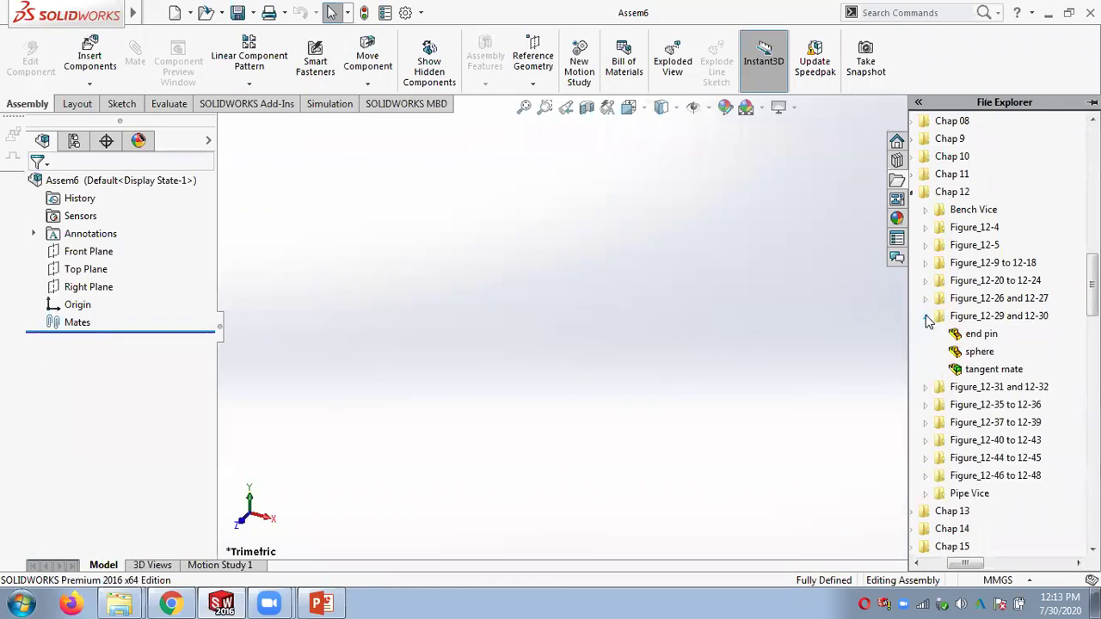
mouse_move(971, 354)
left_click(319, 602)
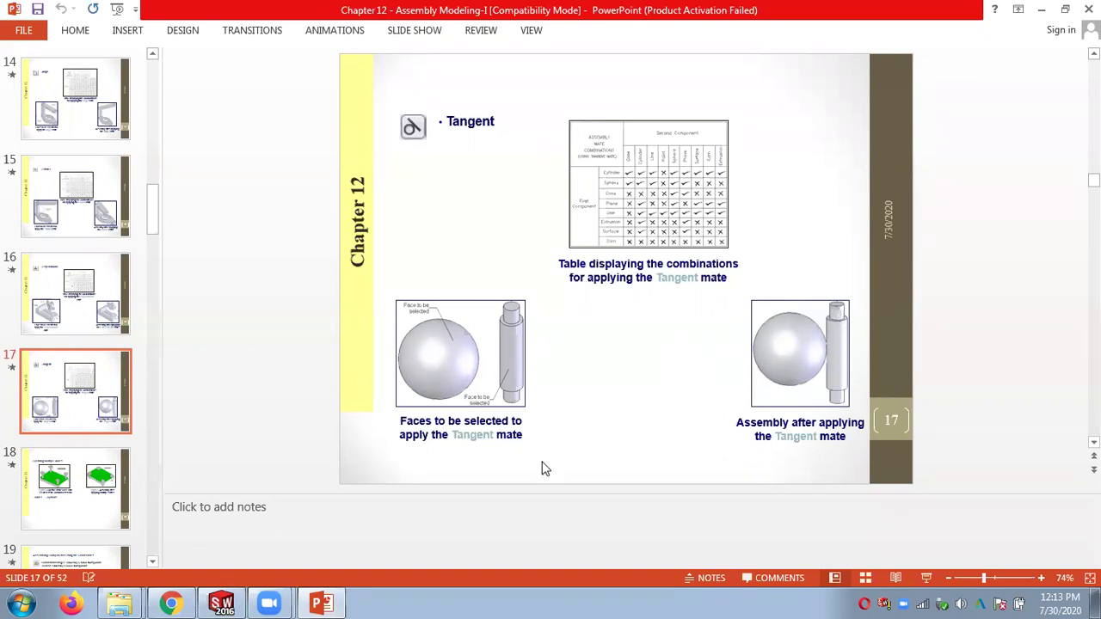
left_click(222, 602)
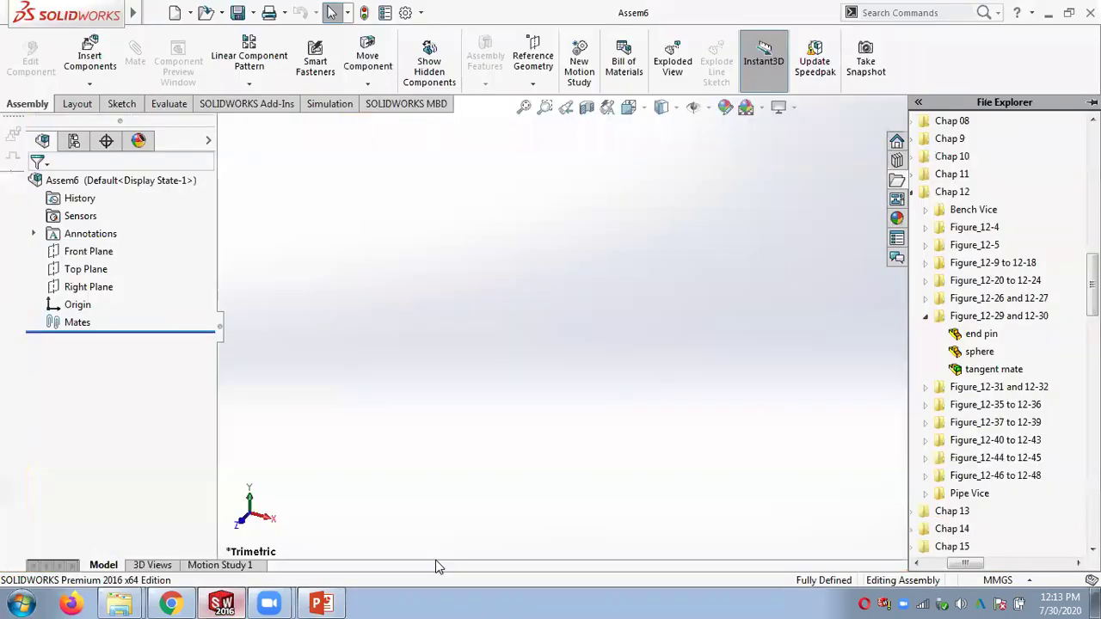
Step: Insert the sphere part and inspect the Sketch1 arc under its Revolve1 feature
mouse_move(981, 359)
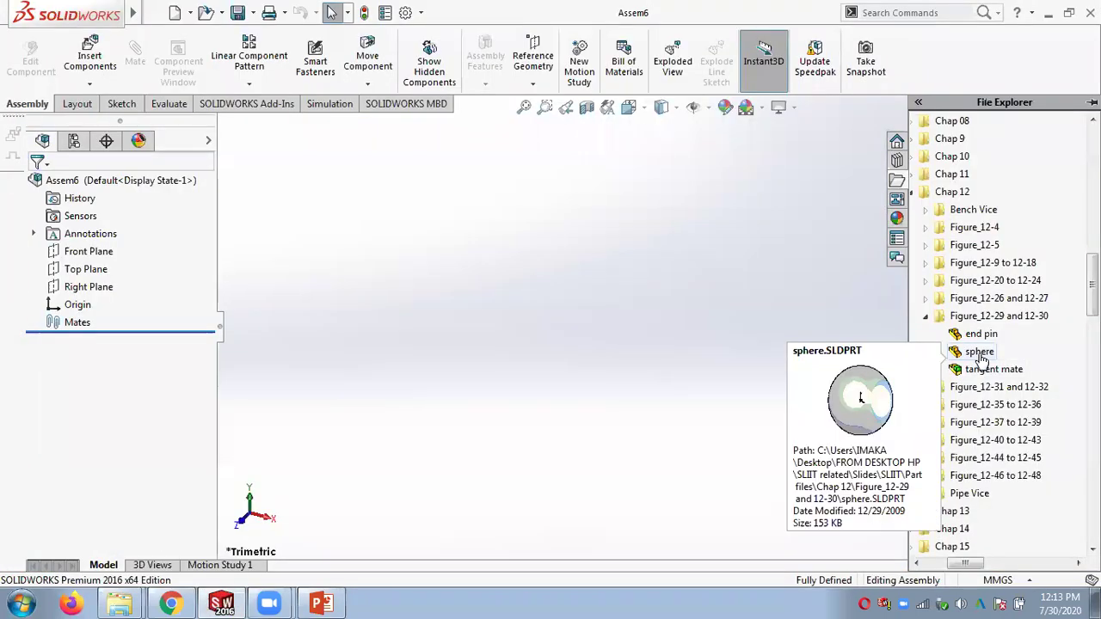
left_click_drag(979, 354, 452, 340)
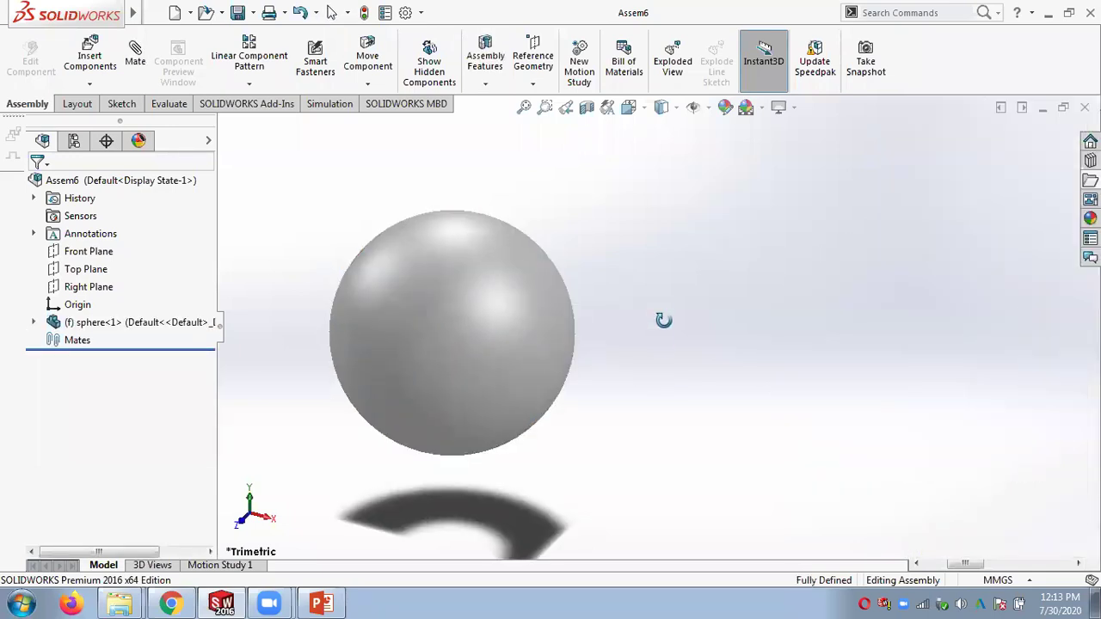
left_click(34, 323)
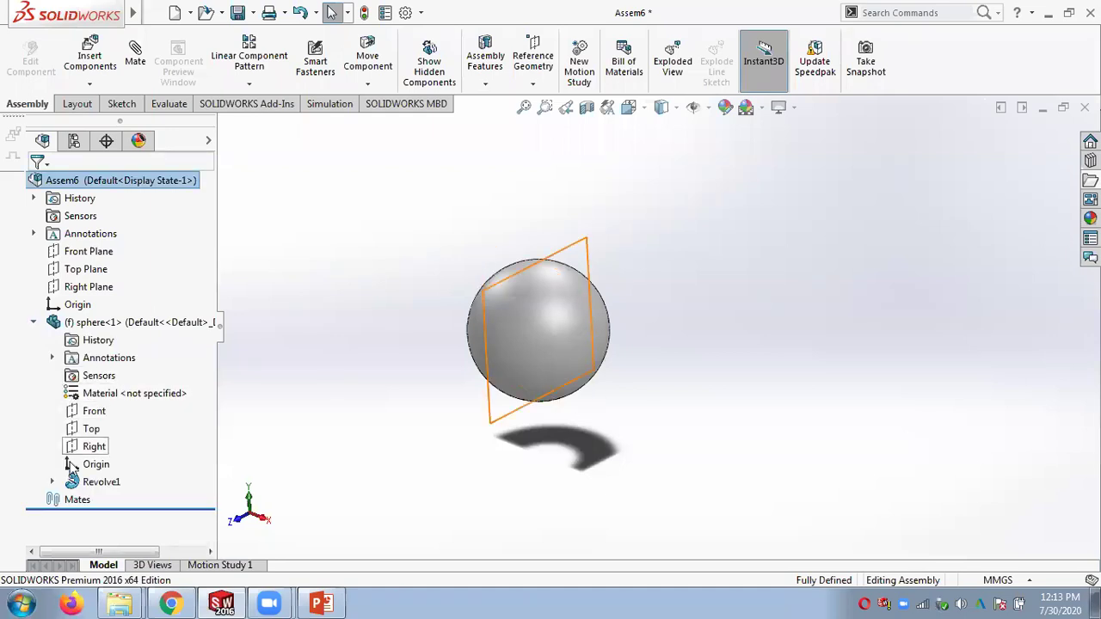
left_click(51, 481)
left_click(114, 500)
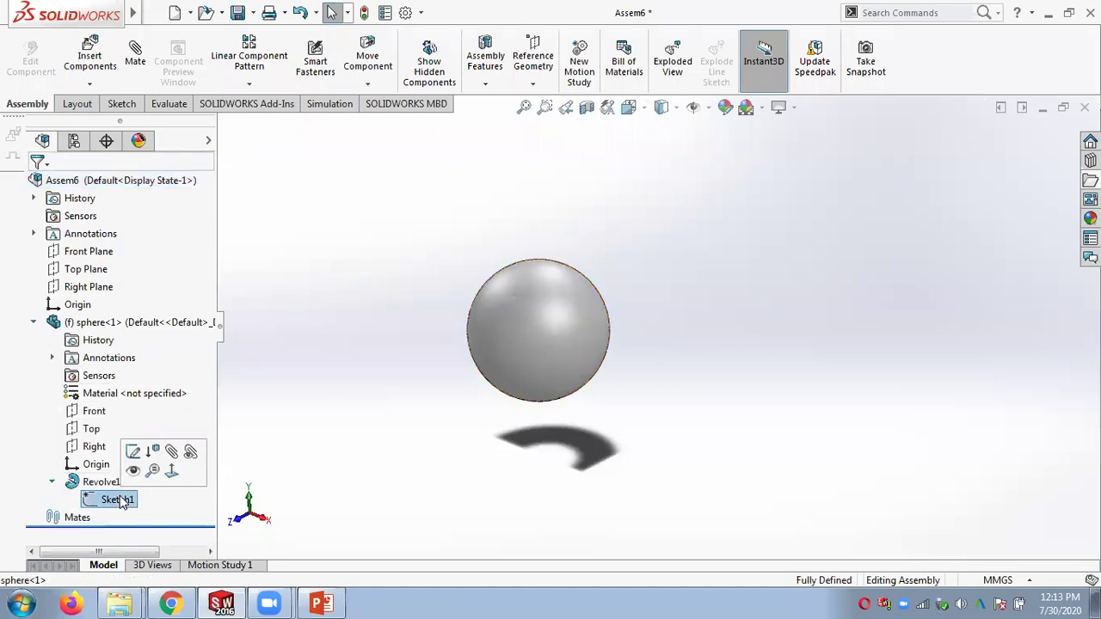
mouse_move(438, 426)
middle_mouse_down()
mouse_move(452, 364)
mouse_move(511, 277)
middle_mouse_up()
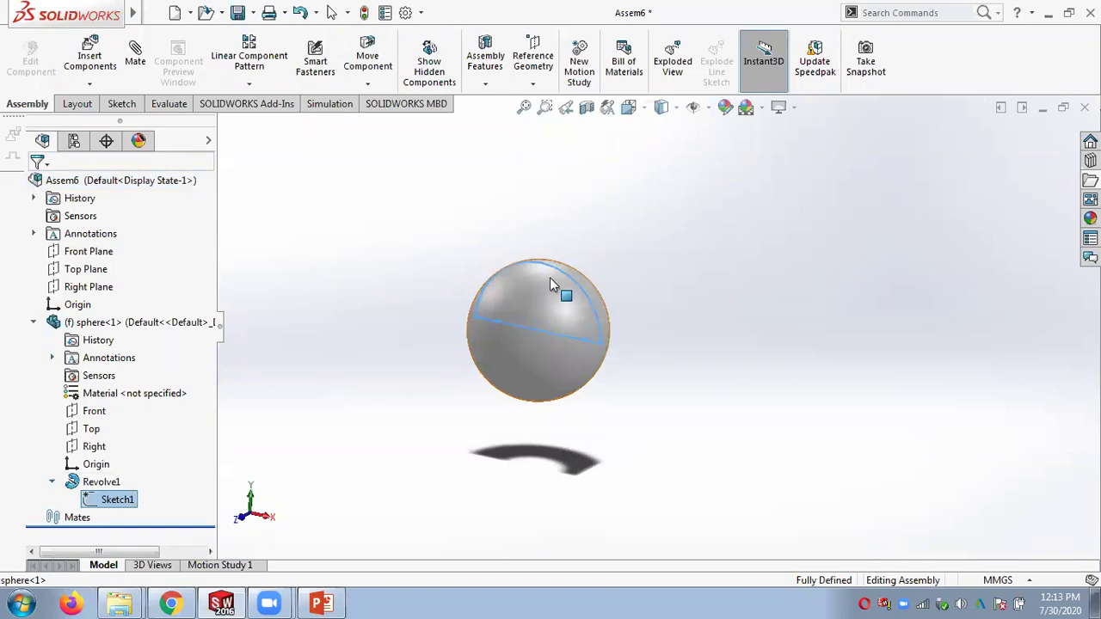
left_click(51, 481)
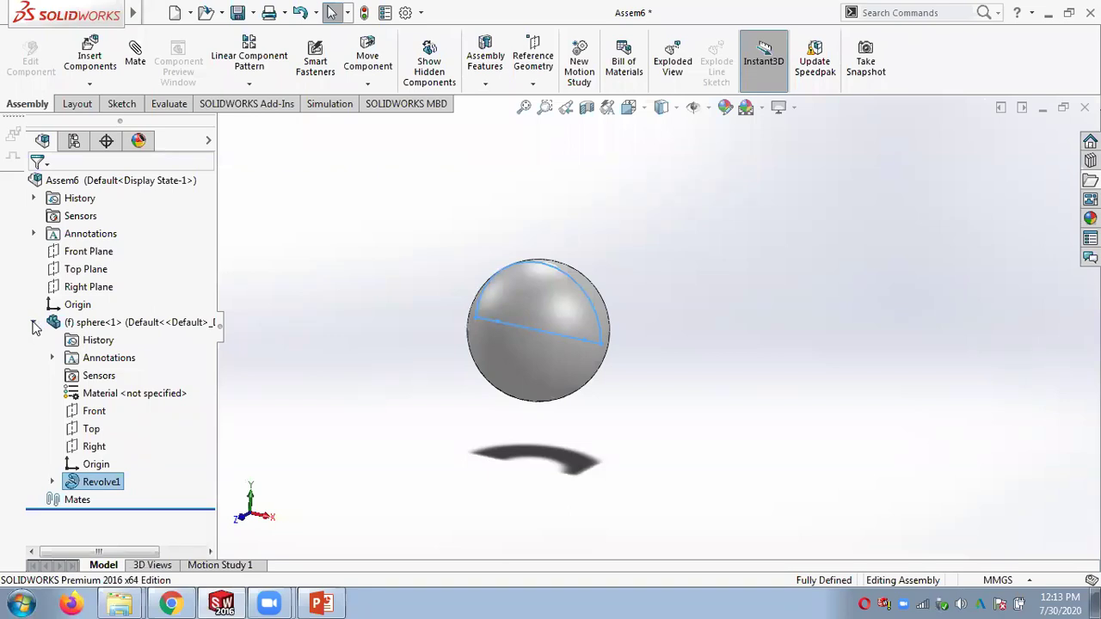
left_click(35, 324)
Step: Insert the end pin part beside the sphere
left_click(360, 330)
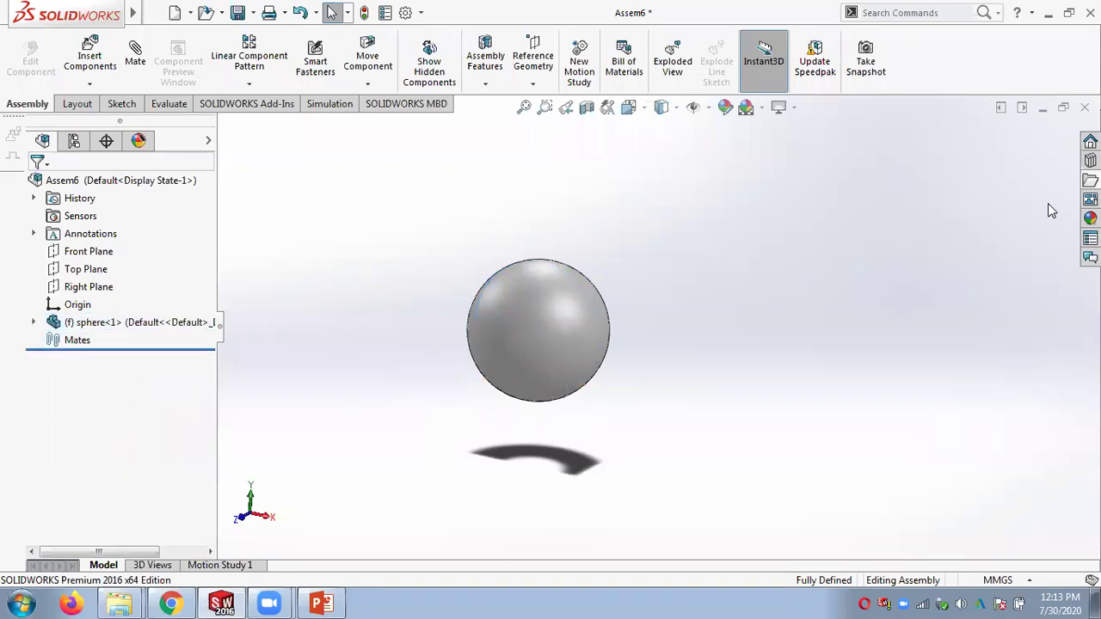
left_click(1090, 180)
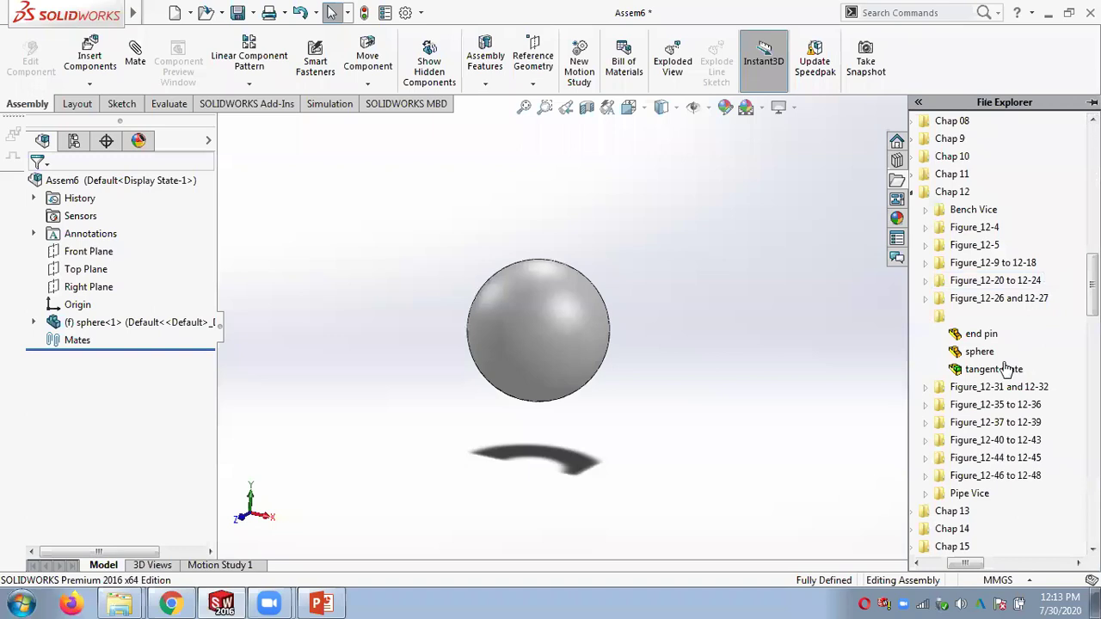
left_click_drag(973, 341, 711, 341)
middle_click_drag(799, 351, 835, 260)
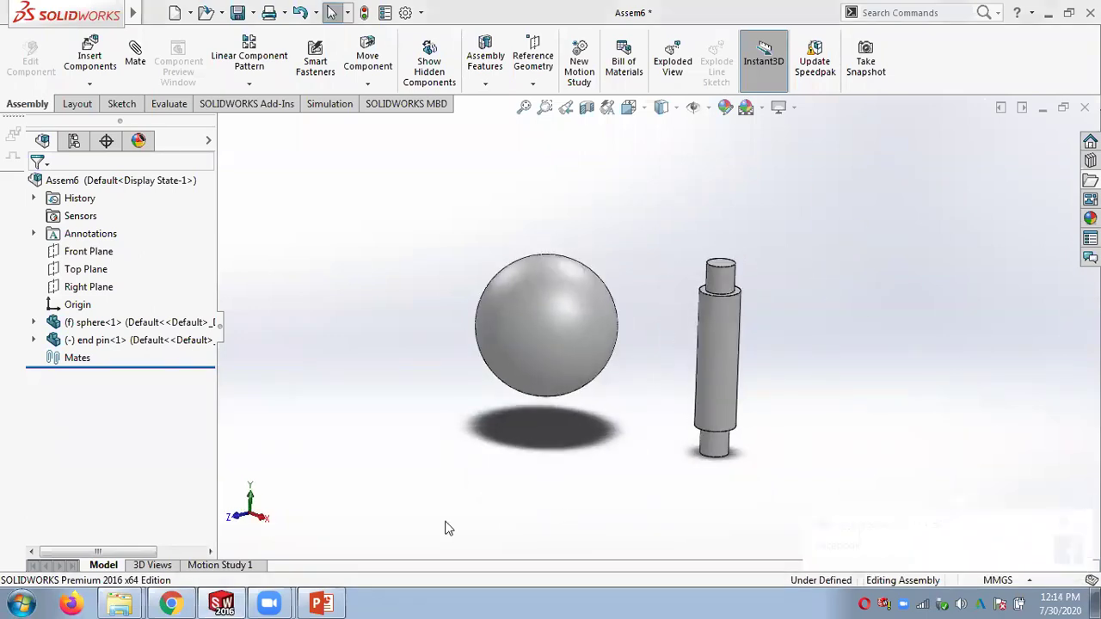
left_click(172, 604)
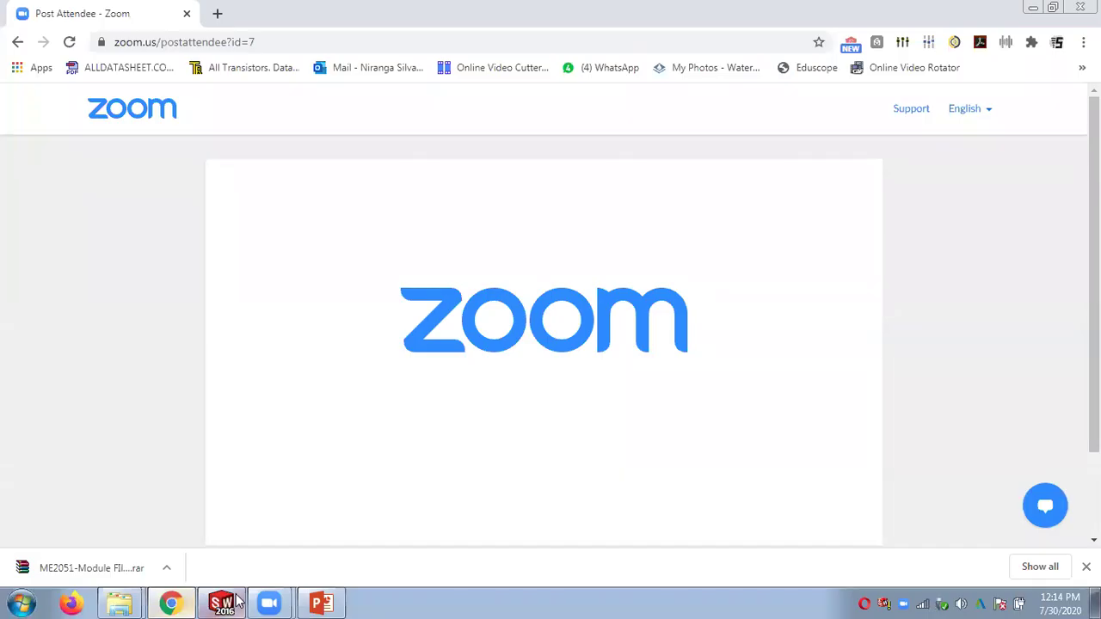
left_click(320, 604)
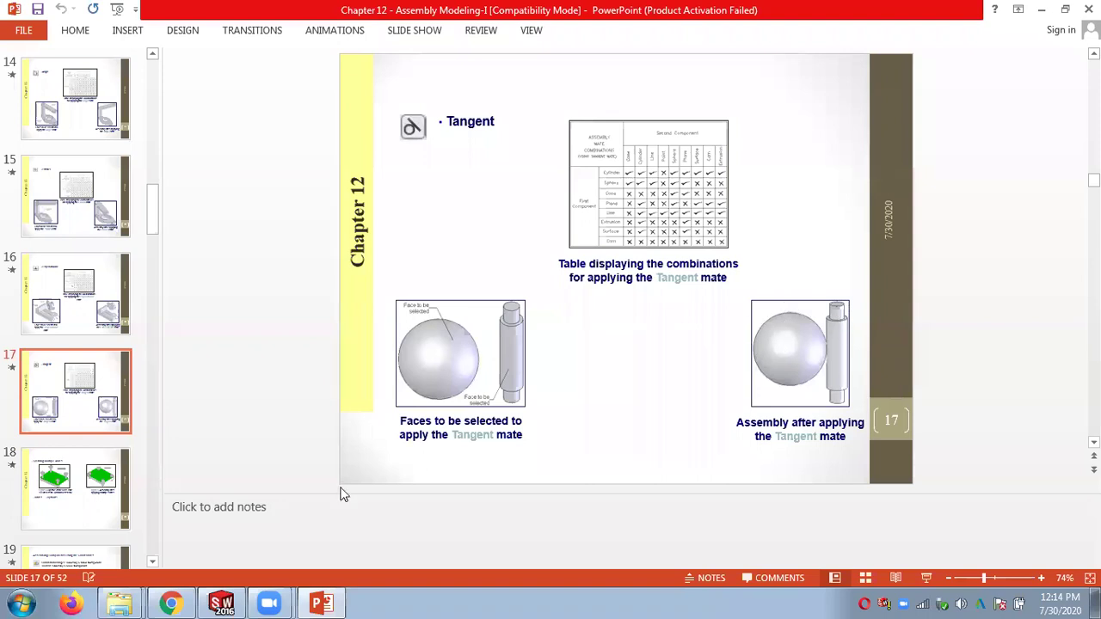
left_click(222, 603)
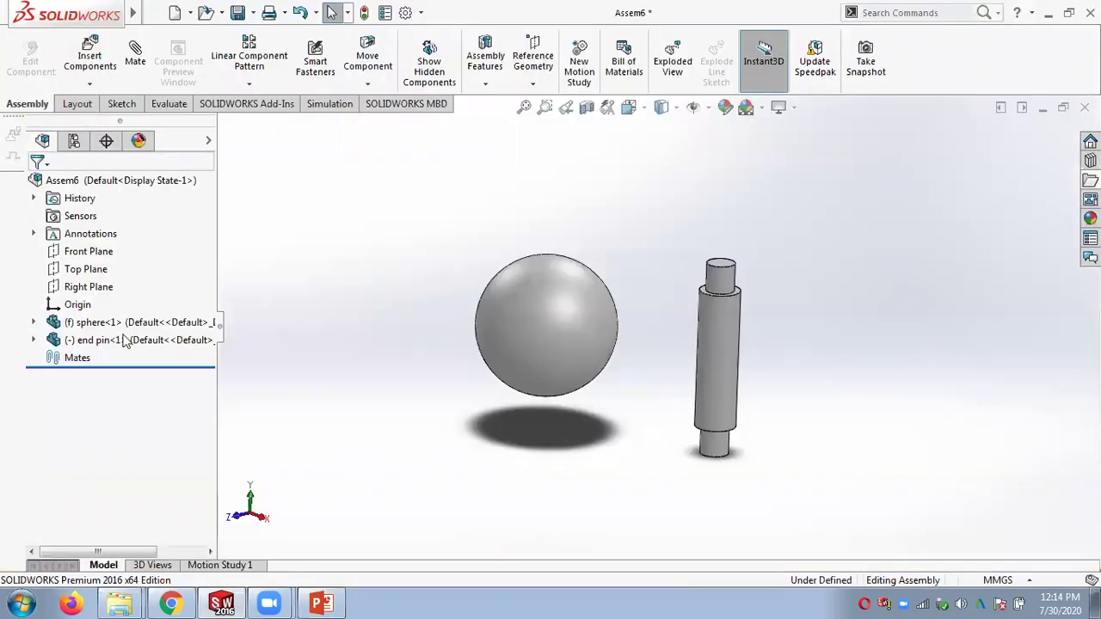
Step: Mate the sphere's Top plane coincident with the end pin's Top plane as Coincident1
left_click(33, 324)
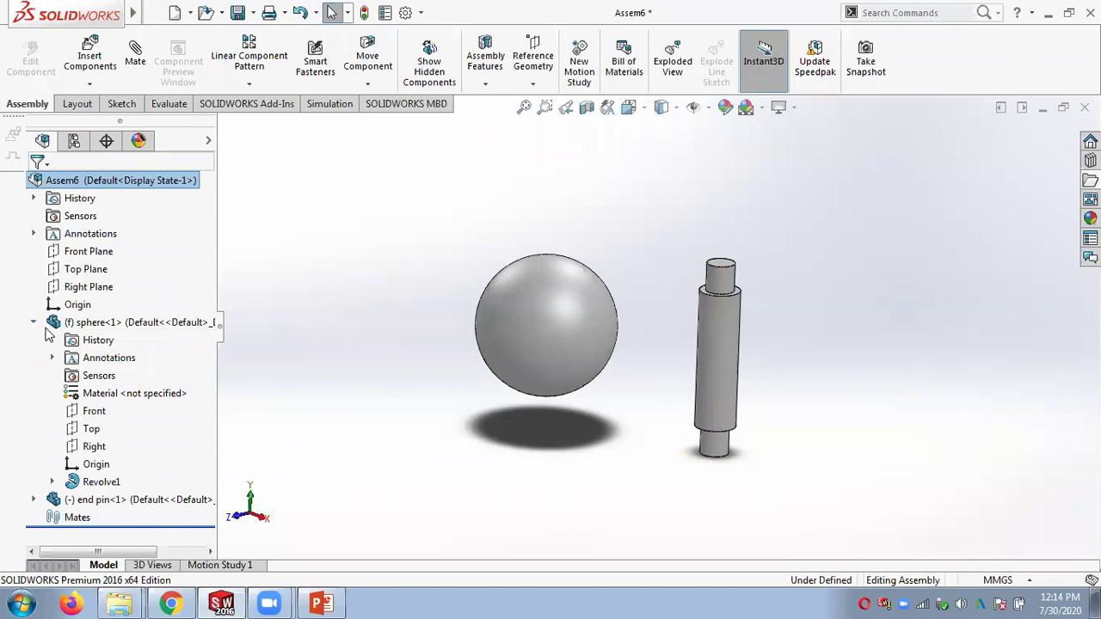
left_click(90, 429)
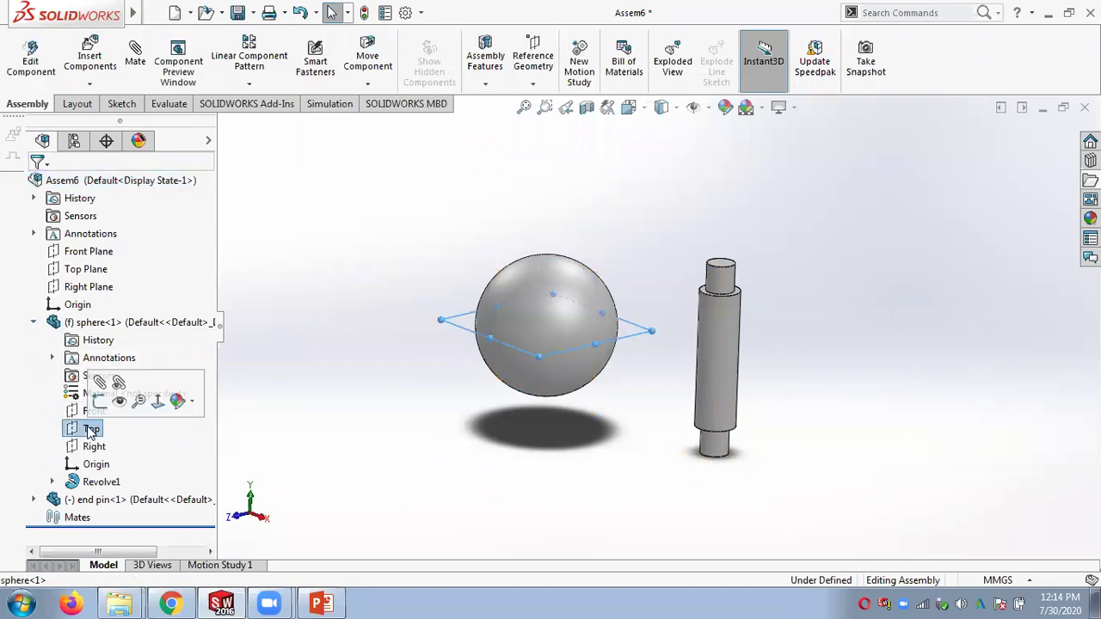
left_click(33, 500)
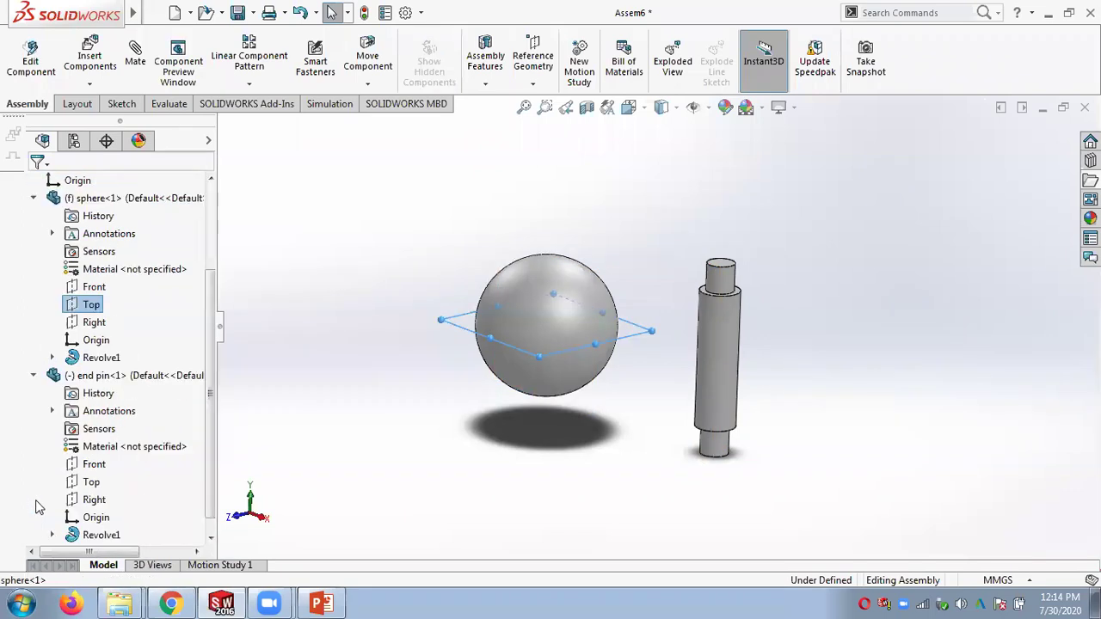
left_click(93, 484, "ctrl")
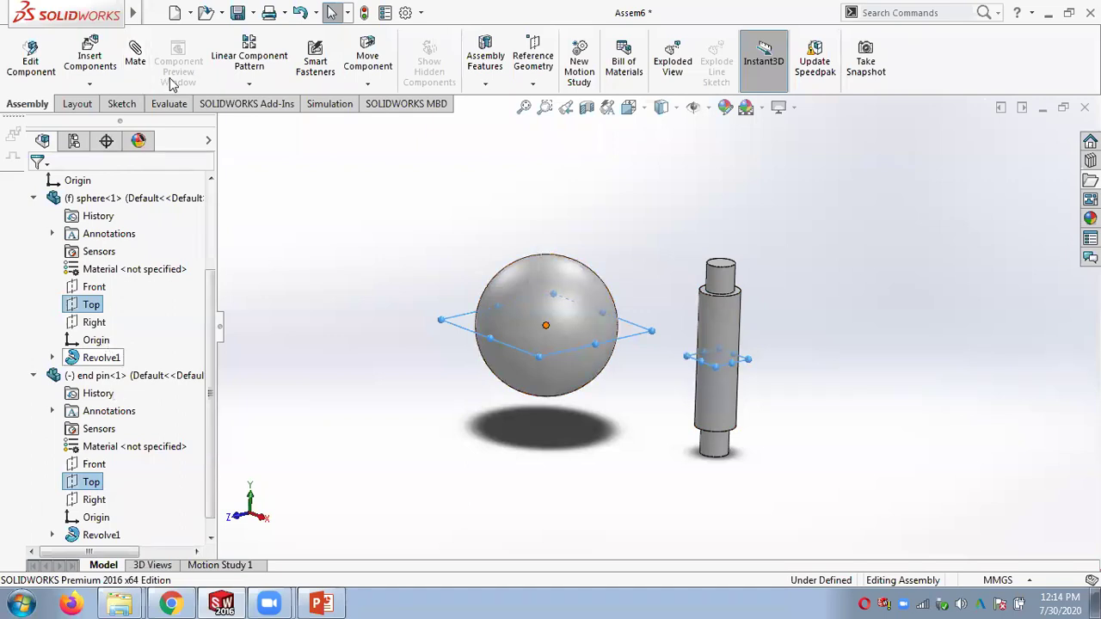
left_click(138, 62)
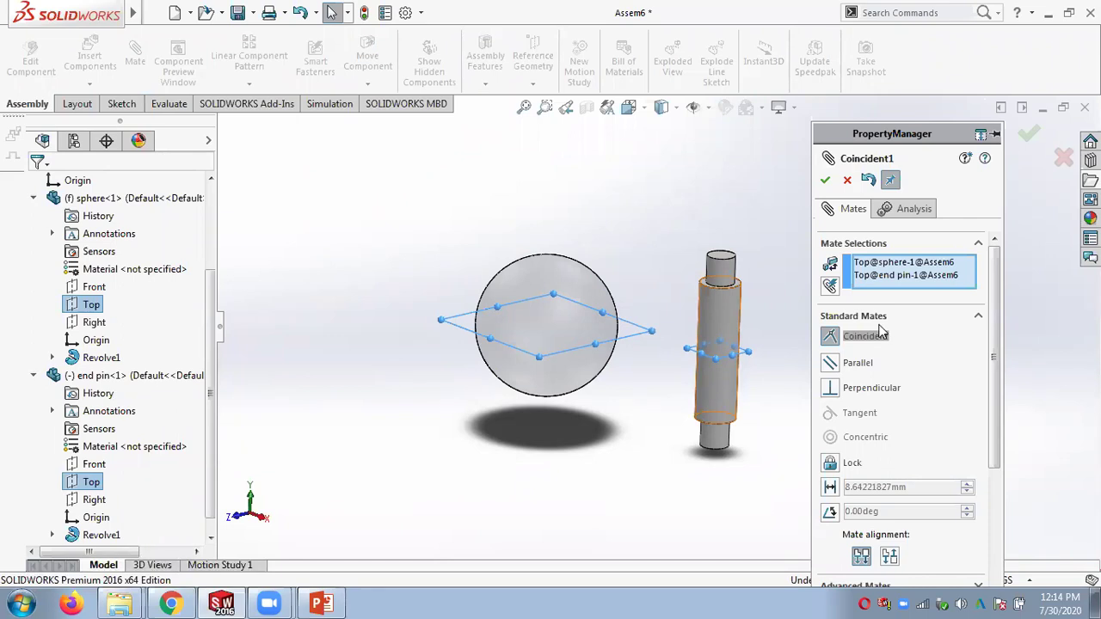
left_click(825, 181)
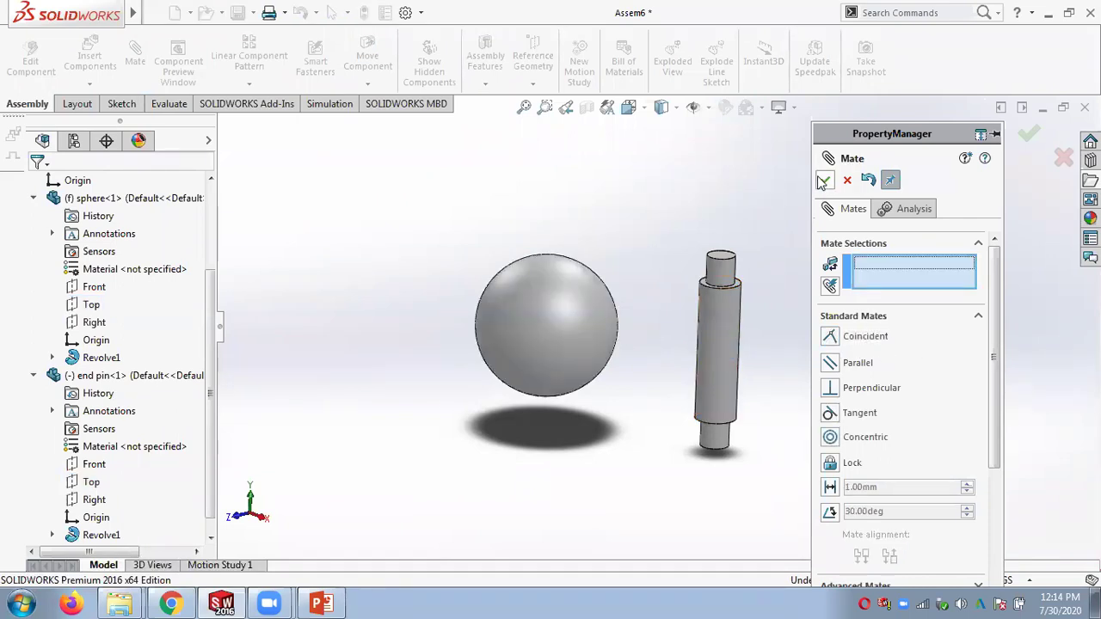
Step: Close the Mate manager and move the end pin behind the sphere
left_click(823, 182)
left_click_drag(723, 367, 541, 462)
left_click(610, 423)
scroll(612, 420, "up", 2)
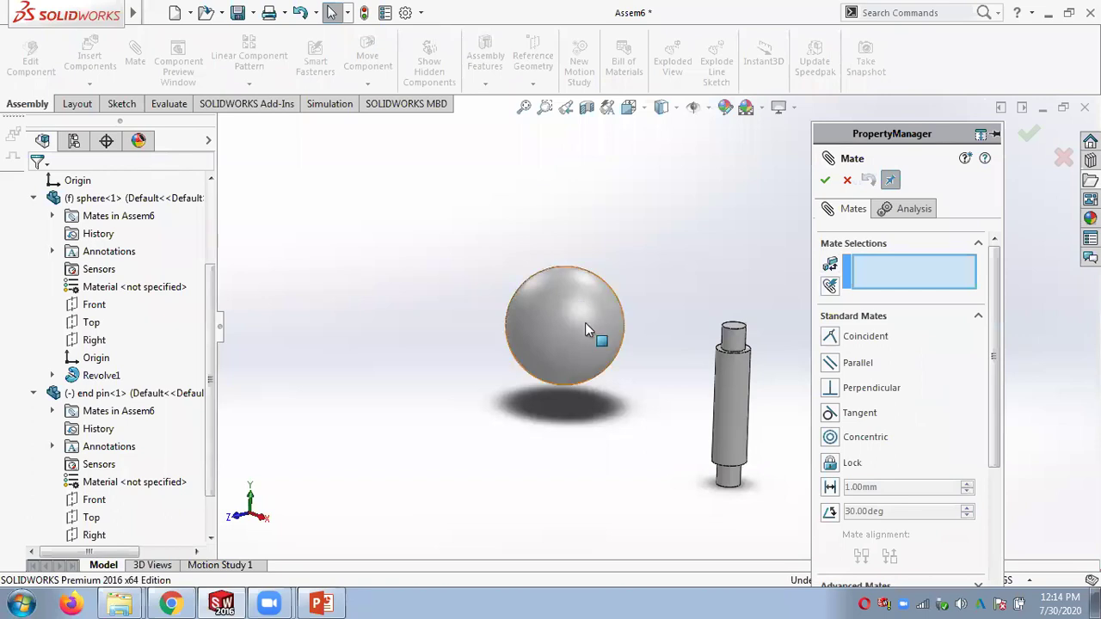
Step: Add a Tangent1 mate between the sphere surface and the pin's cylindrical face
left_click(585, 325)
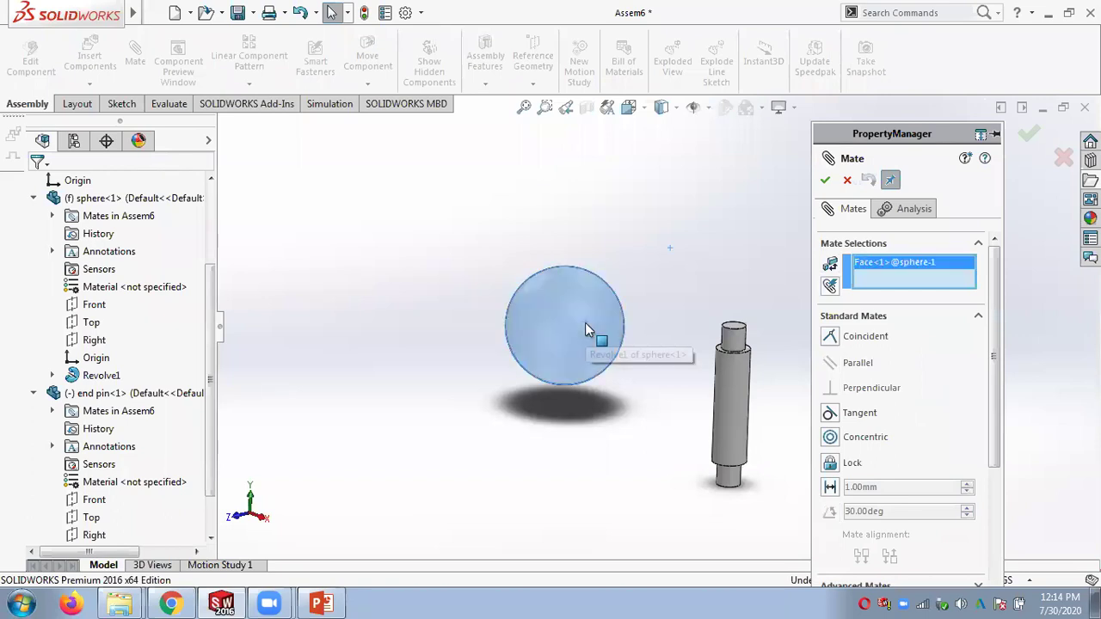
left_click(717, 402)
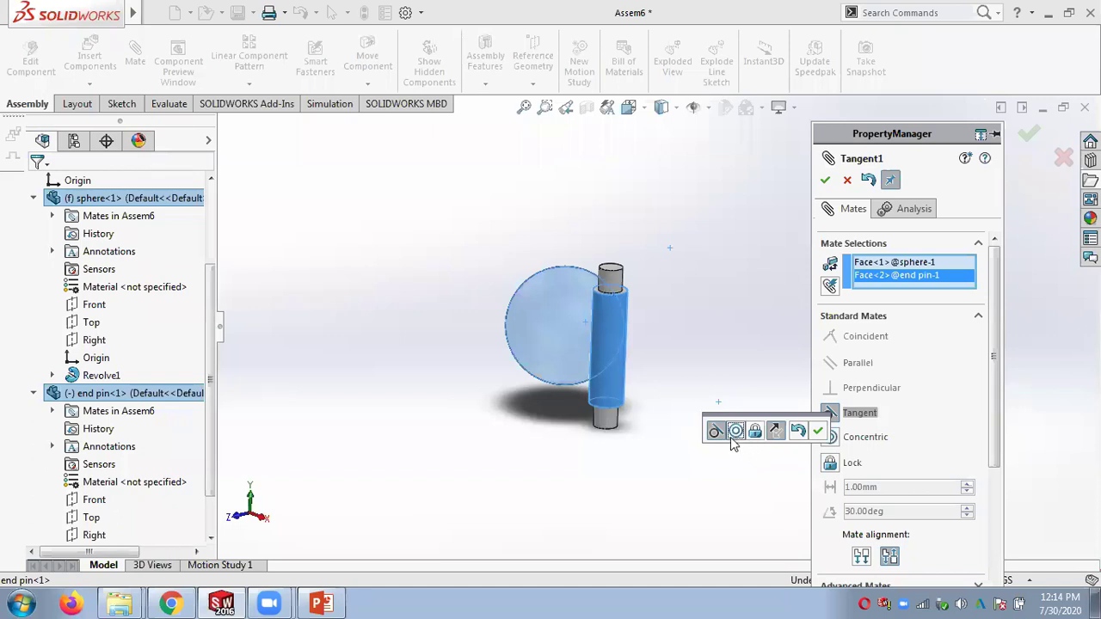
left_click(825, 179)
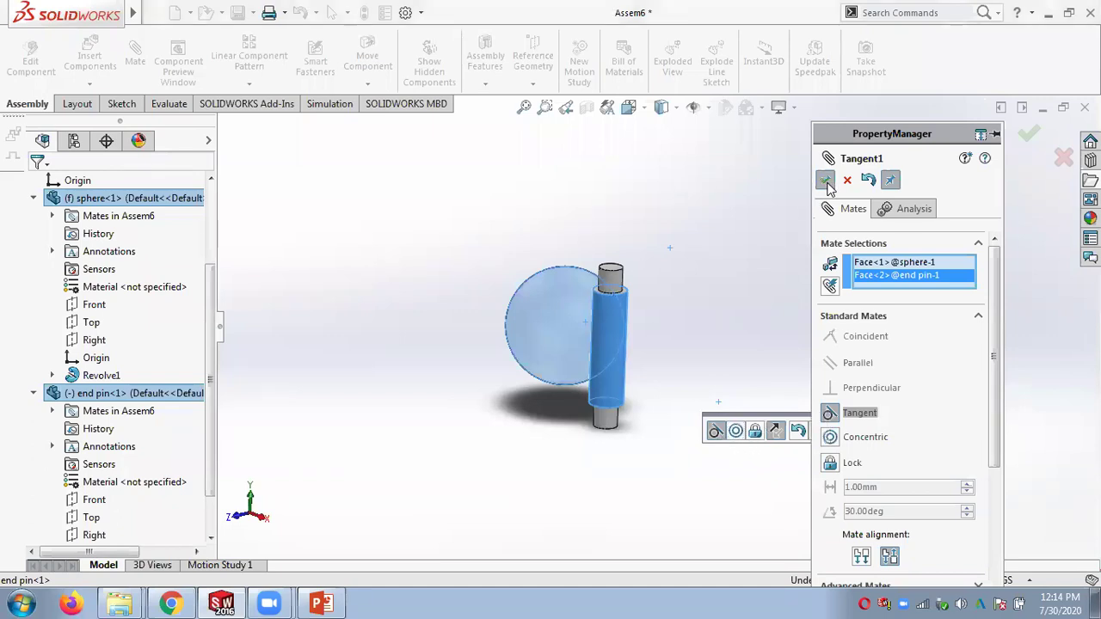
left_click(825, 180)
left_click_drag(622, 376, 631, 404)
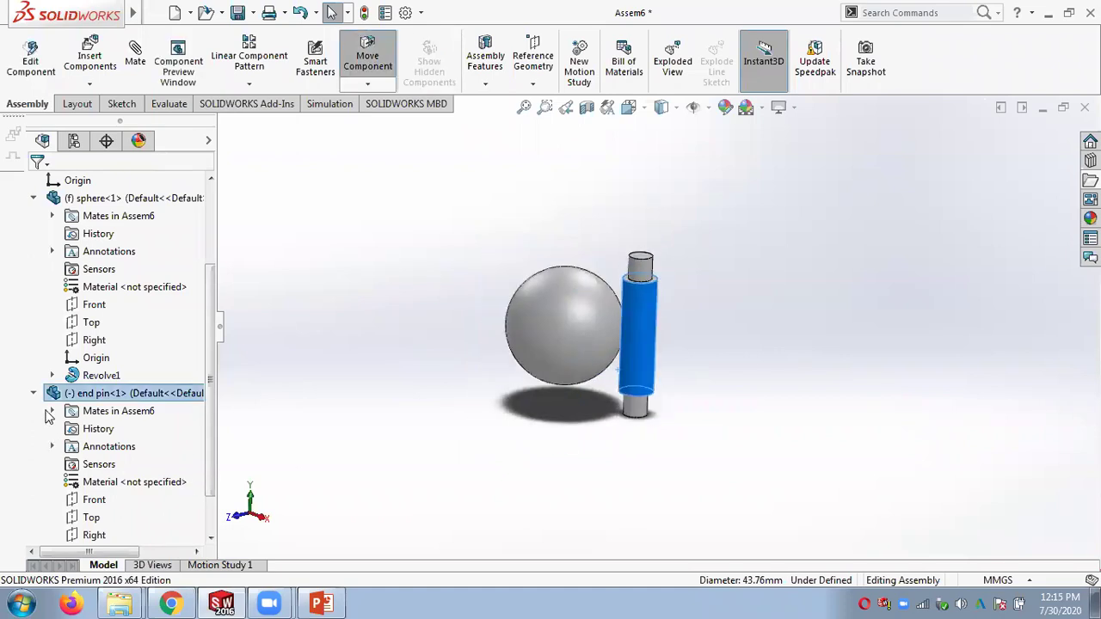
left_click(34, 395)
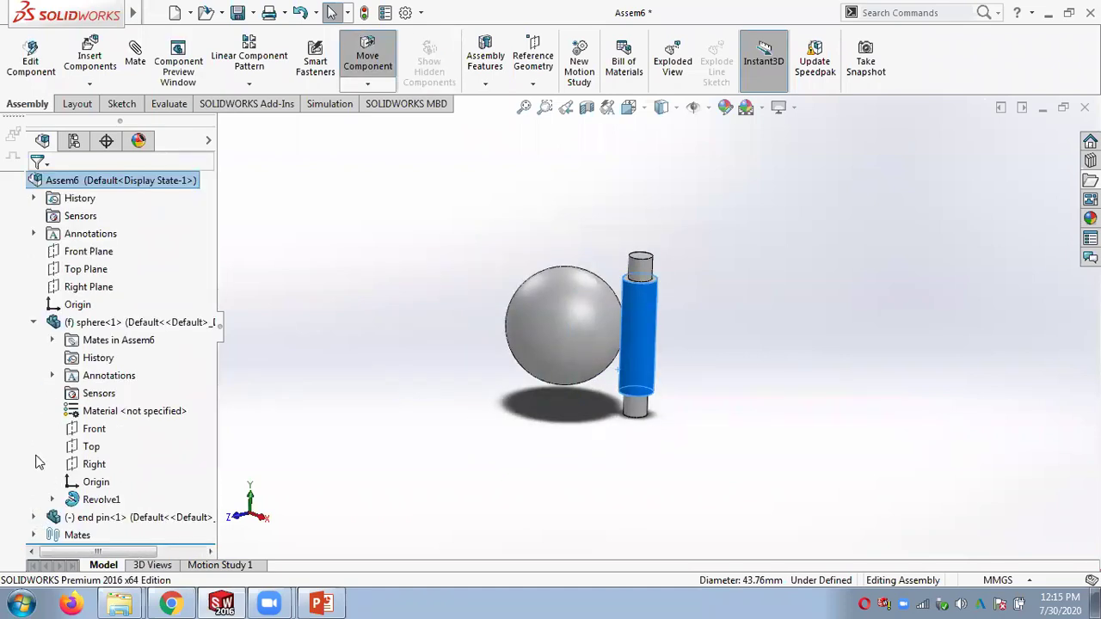
left_click(33, 322)
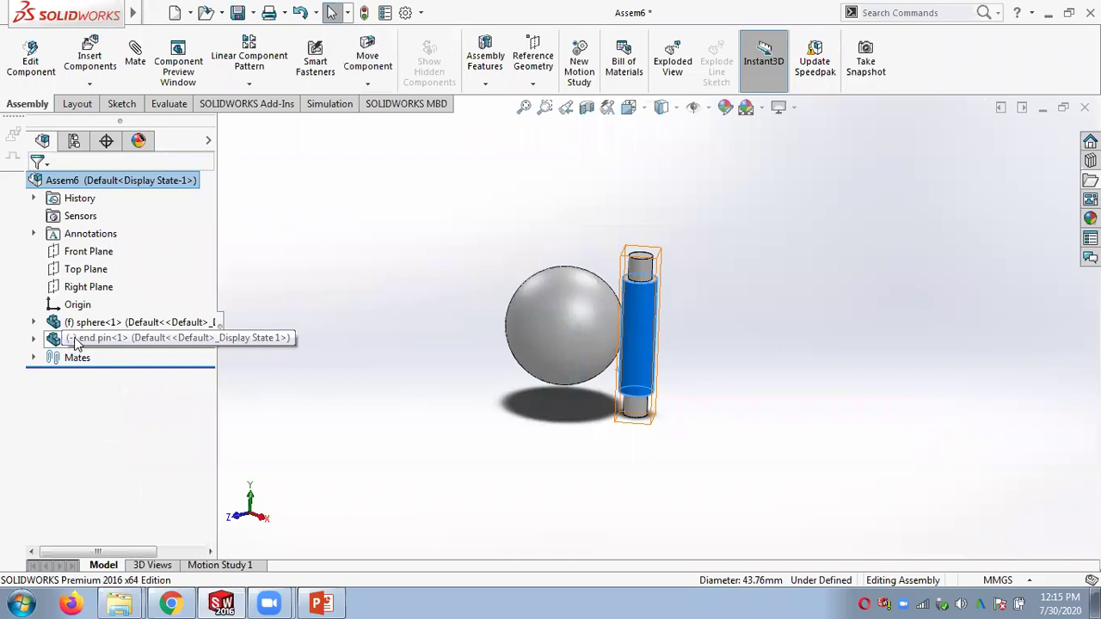
Step: Show the Mates folder and drag the end pin around the sphere's side
left_click(210, 321)
mouse_move(645, 370)
left_mouse_down()
mouse_move(388, 366)
mouse_move(627, 267)
mouse_move(499, 442)
mouse_move(413, 253)
mouse_move(570, 258)
mouse_move(725, 356)
mouse_move(610, 410)
mouse_move(669, 327)
mouse_move(715, 346)
mouse_move(680, 353)
left_mouse_up()
left_click(33, 357)
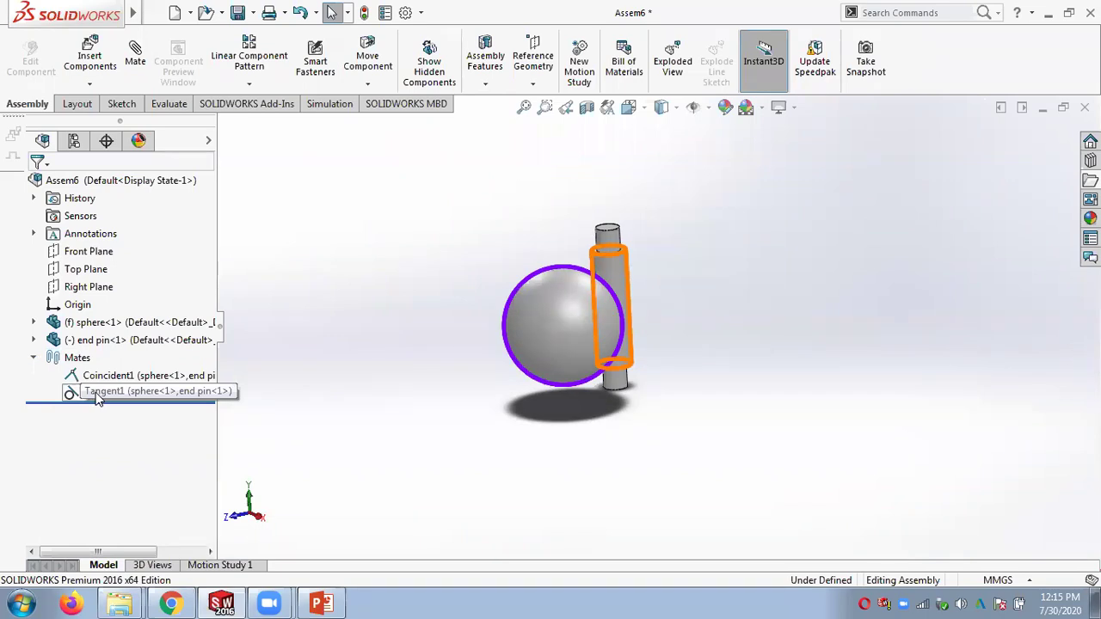
left_click_drag(635, 344, 305, 361)
left_click(363, 338)
right_click_drag(472, 301, 594, 284)
Step: Zoom into the contact point, swing the pin to the sphere's front, then return to PowerPoint
scroll(607, 326, "down", 5)
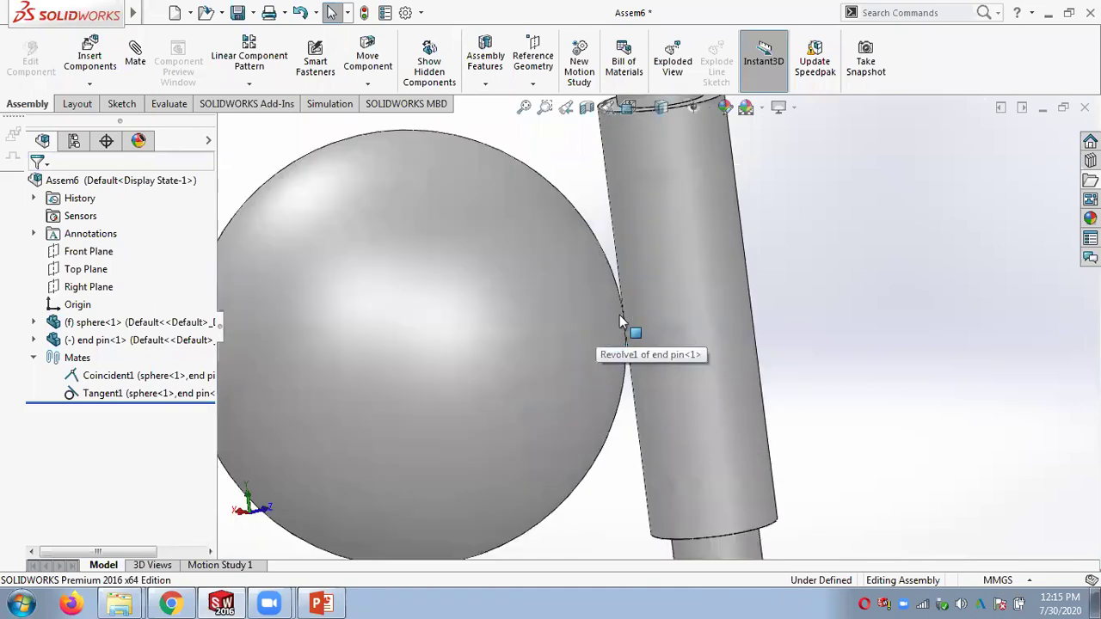
scroll(632, 323, "down", 3)
scroll(611, 323, "down", 3)
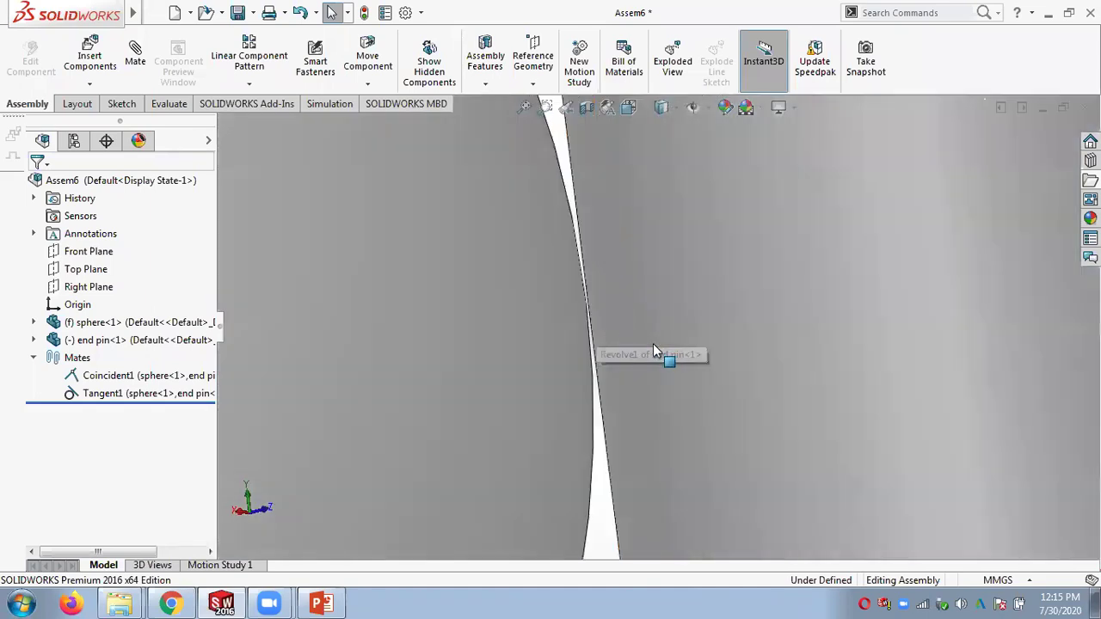
left_click(637, 344)
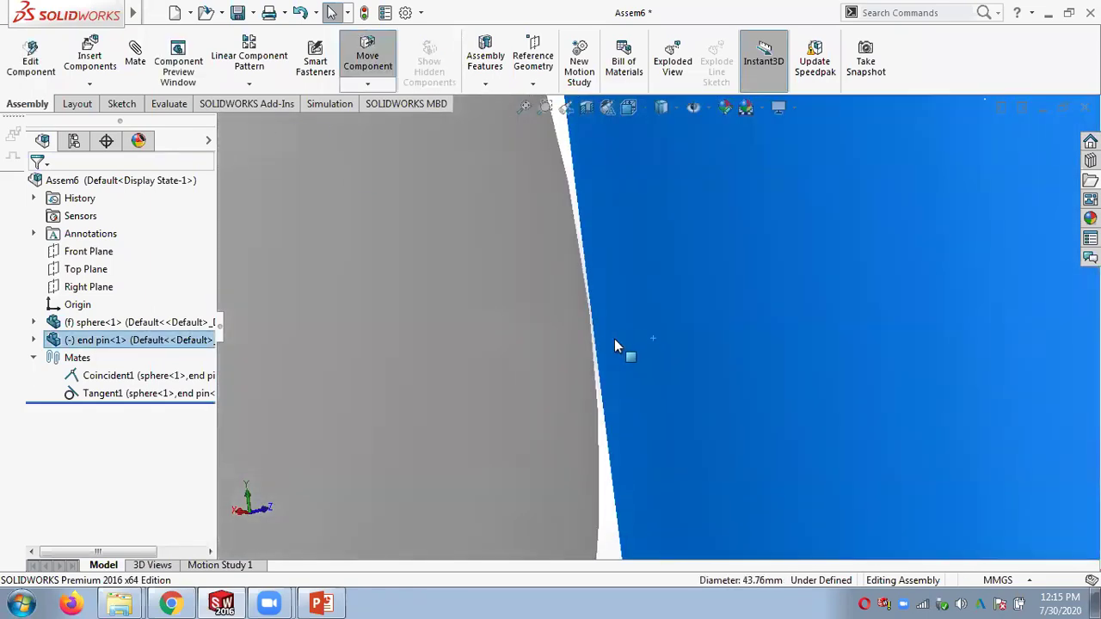
scroll(635, 334, "up", 5)
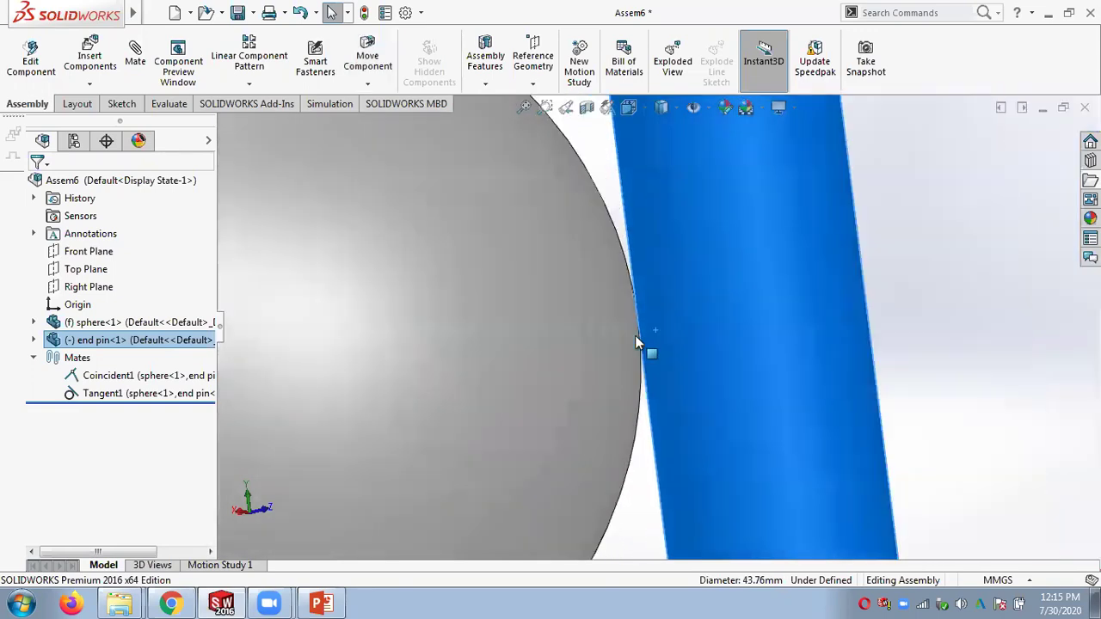
scroll(641, 342, "up", 3)
left_click_drag(601, 394, 448, 398)
scroll(758, 335, "up", 3)
middle_click_drag(759, 336, 770, 380)
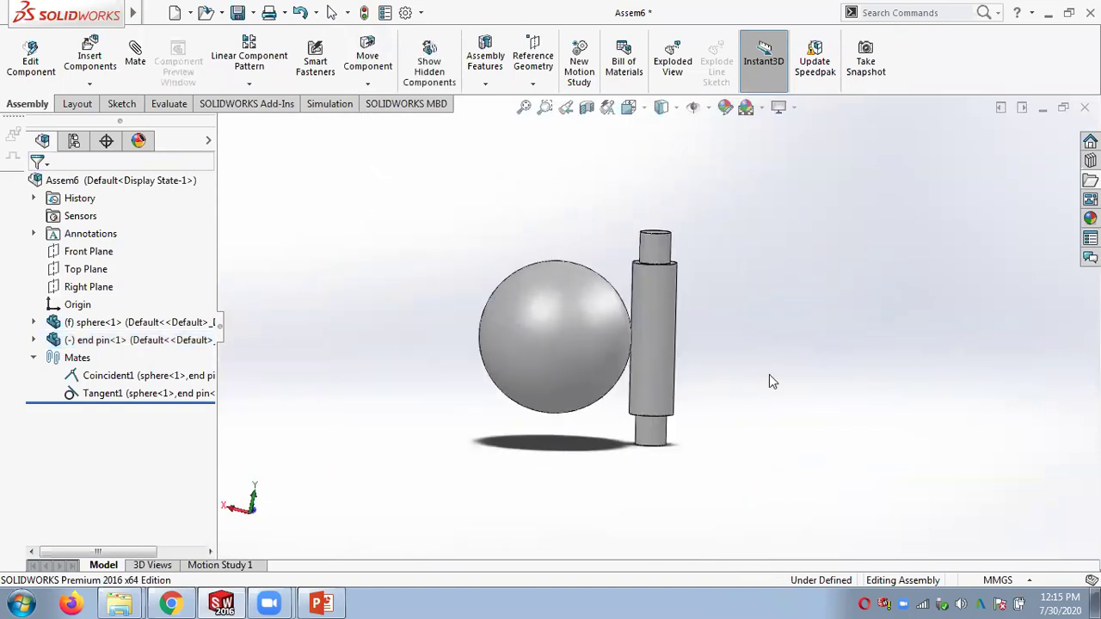
left_click(321, 604)
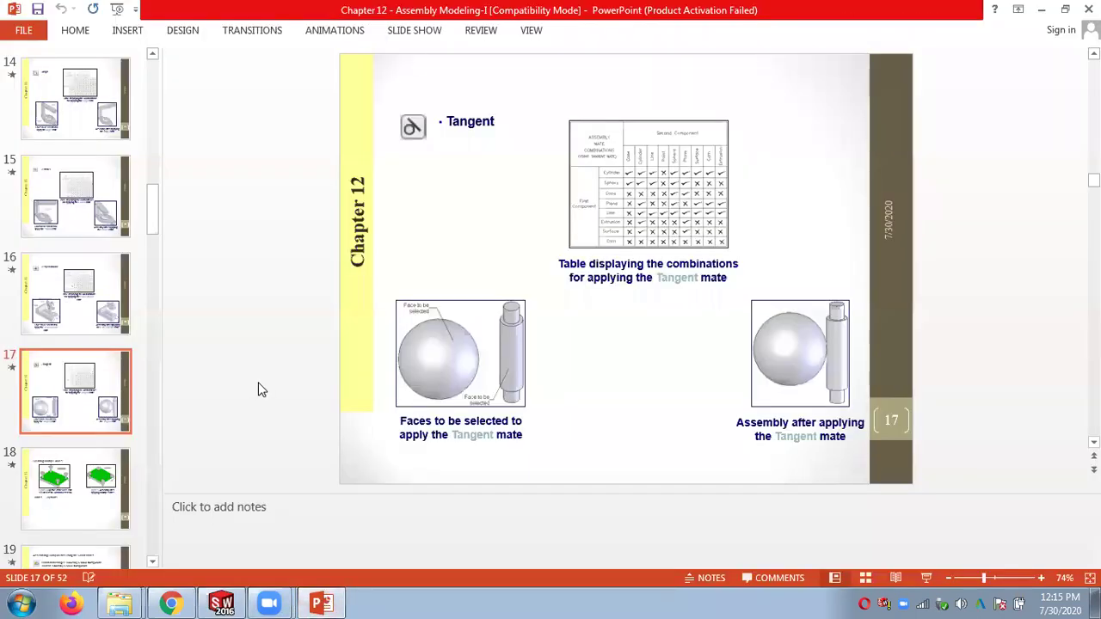
Step: Page from the Tangent slide through the Feature-Based and Pattern-Based Mates slides
scroll(258, 390, "down", 1)
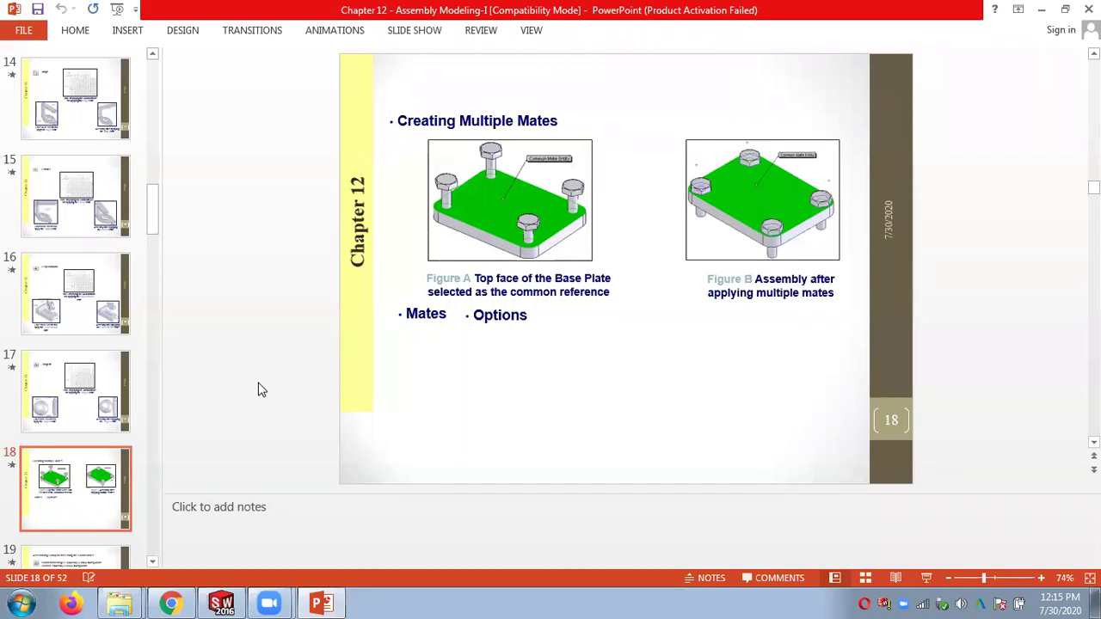
scroll(258, 390, "down", 1)
scroll(262, 390, "down", 3)
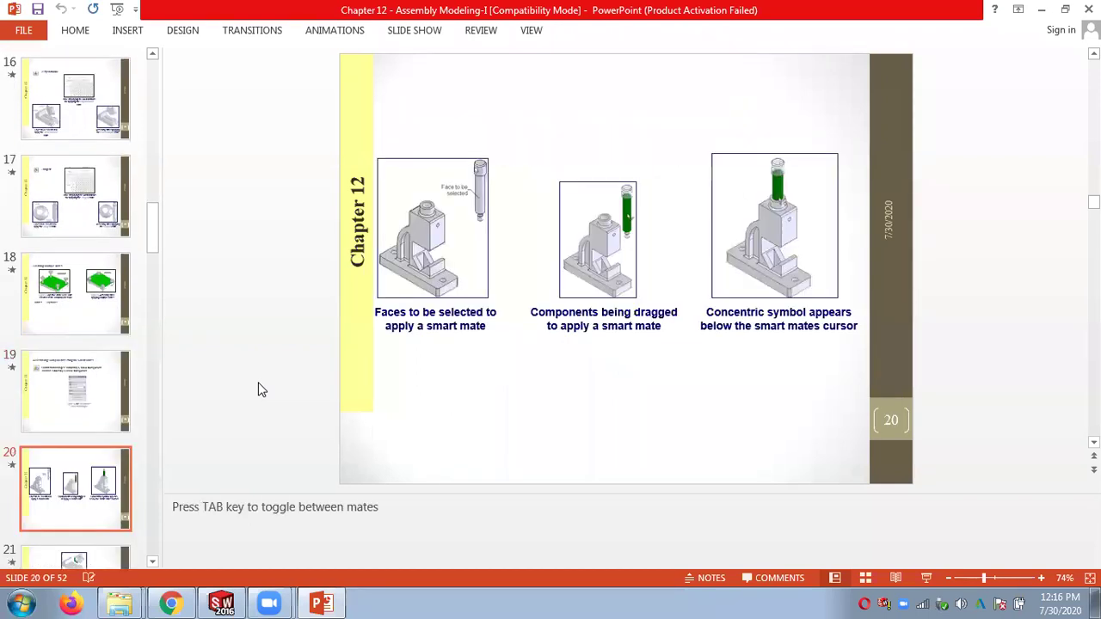
scroll(261, 390, "down", 1)
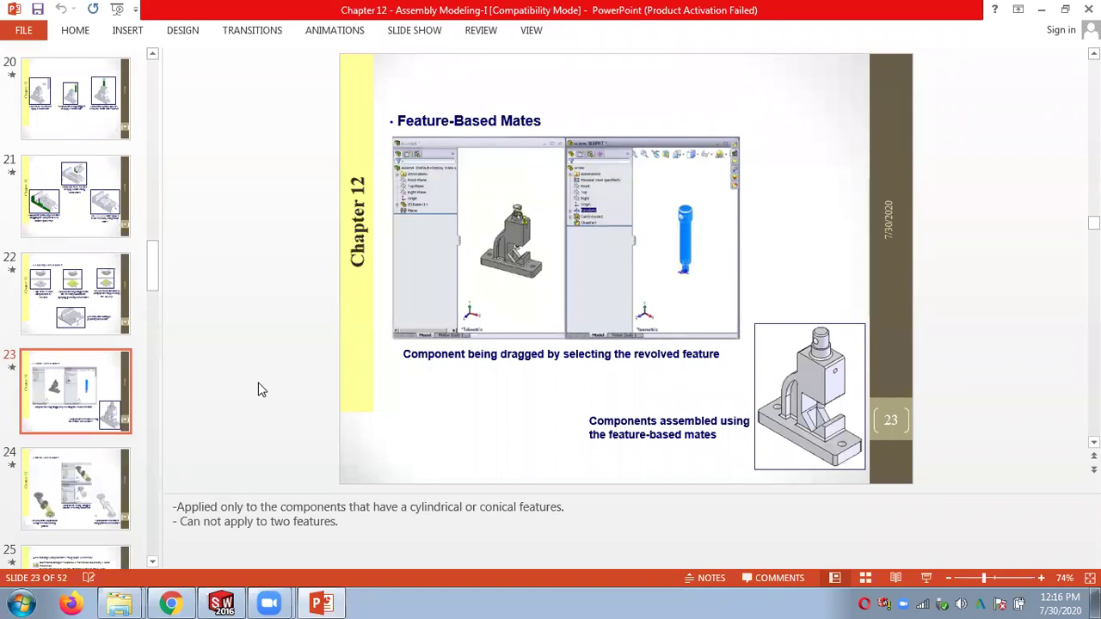
key("Down")
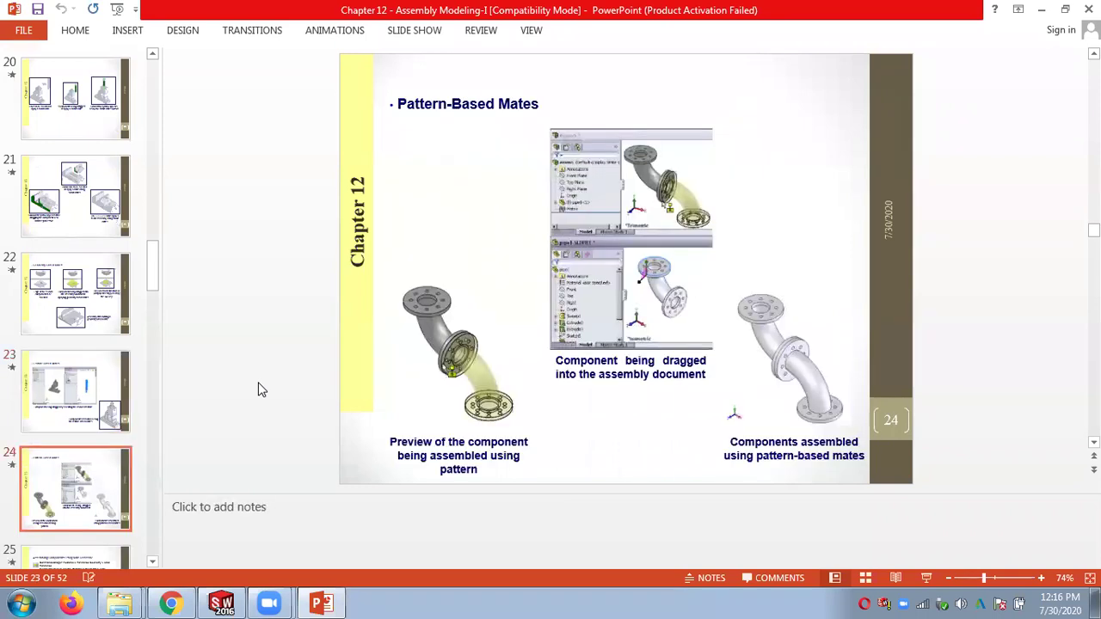
key("Down")
key("Down")
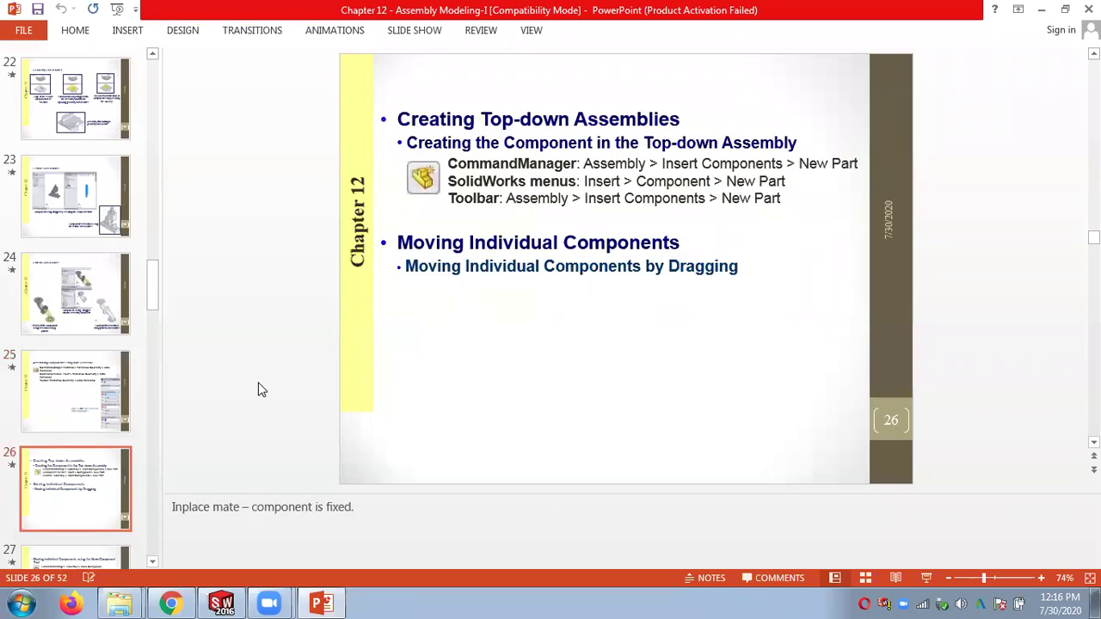
key("Down")
key("Down")
key("Down")
key("Down")
key("Down")
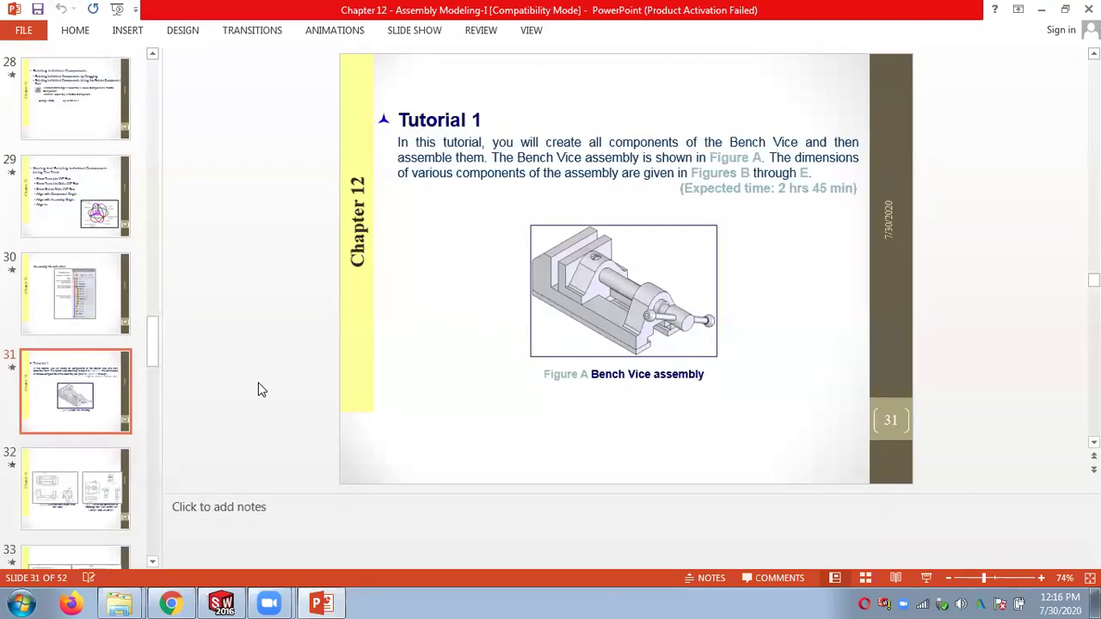
Step: Zoom the slide to 100% and begin scrolling through the Bench Vice tutorial slides
left_click(1041, 578)
left_click(1042, 578)
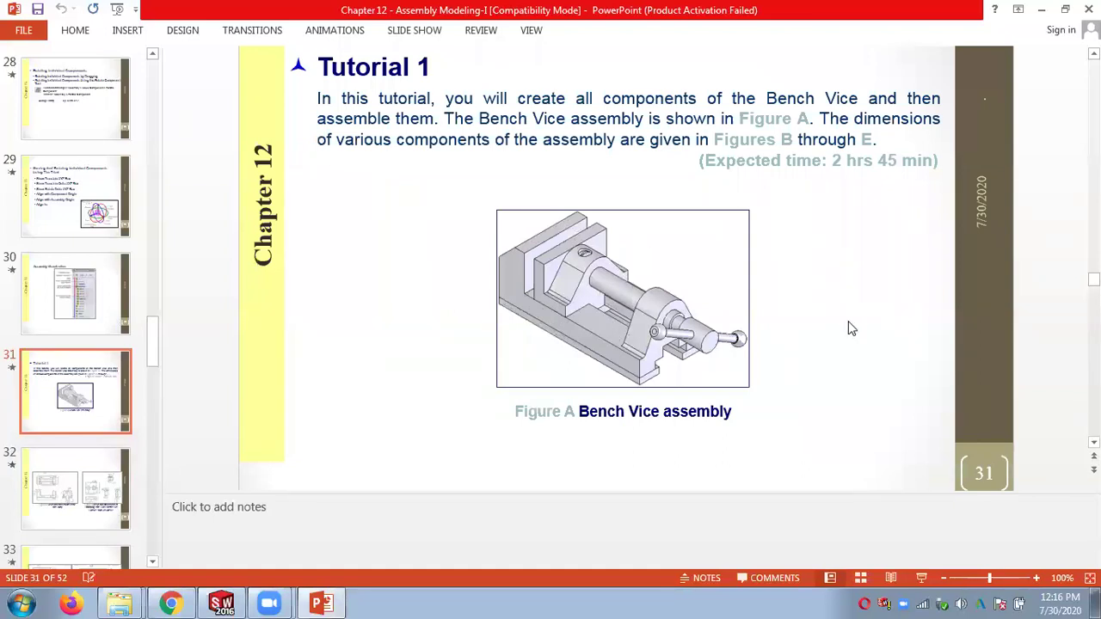
scroll(848, 327, "down", 1)
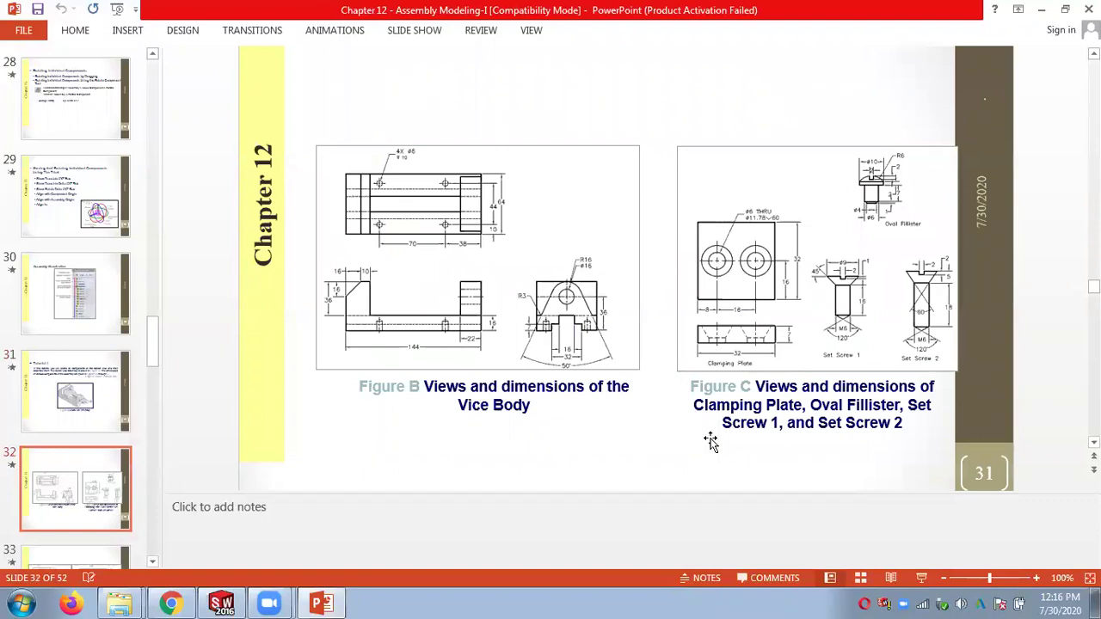
scroll(686, 453, "down", 1)
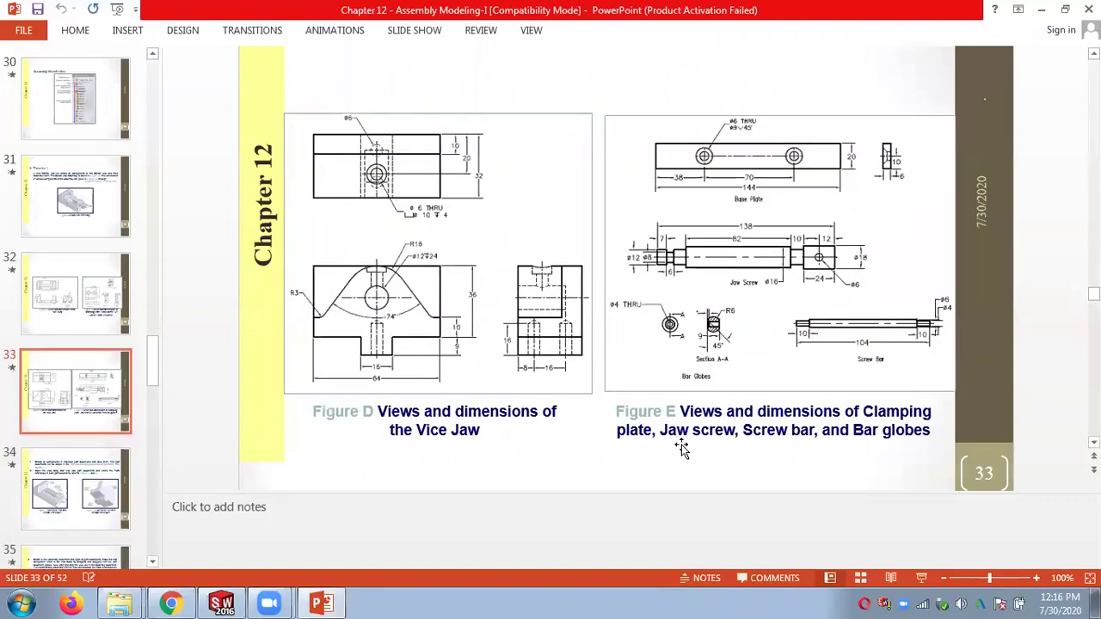
scroll(679, 444, "down", 1)
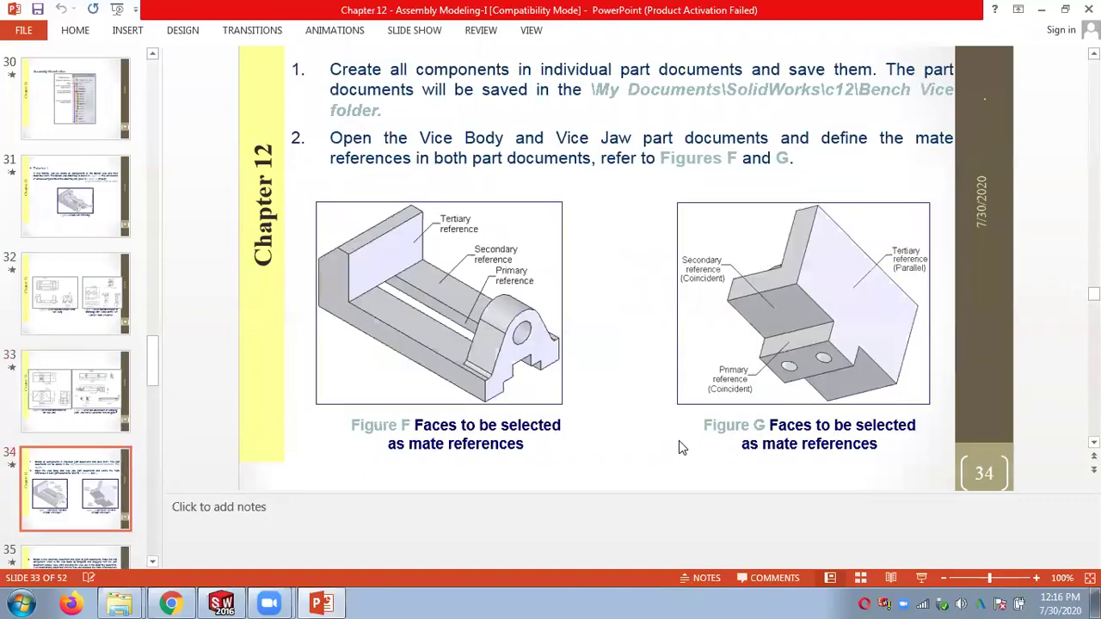
scroll(676, 442, "down", 1)
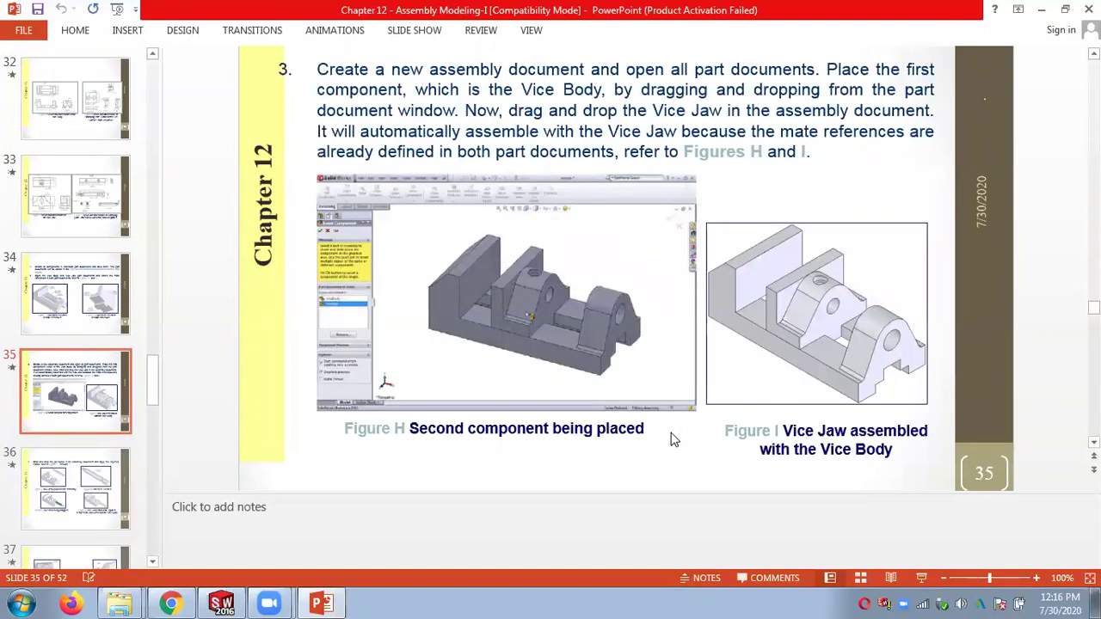
Step: Scroll on to slide 40, then bring SOLIDWORKS's Assem6 back to the front
scroll(674, 440, "down", 1)
scroll(672, 434, "down", 1)
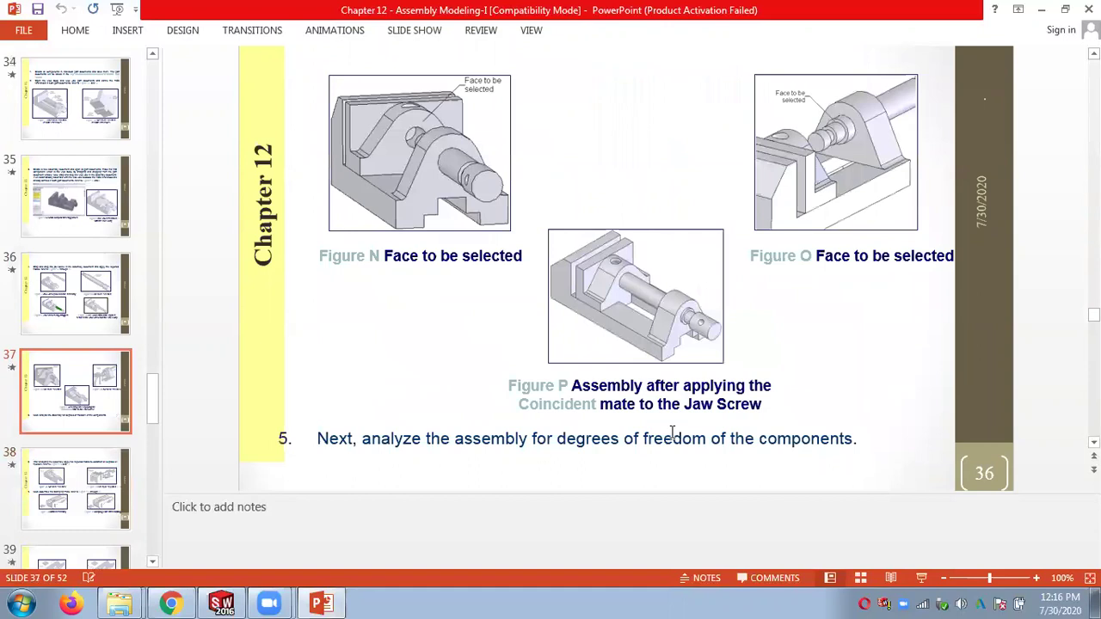
scroll(672, 434, "down", 1)
scroll(673, 438, "down", 1)
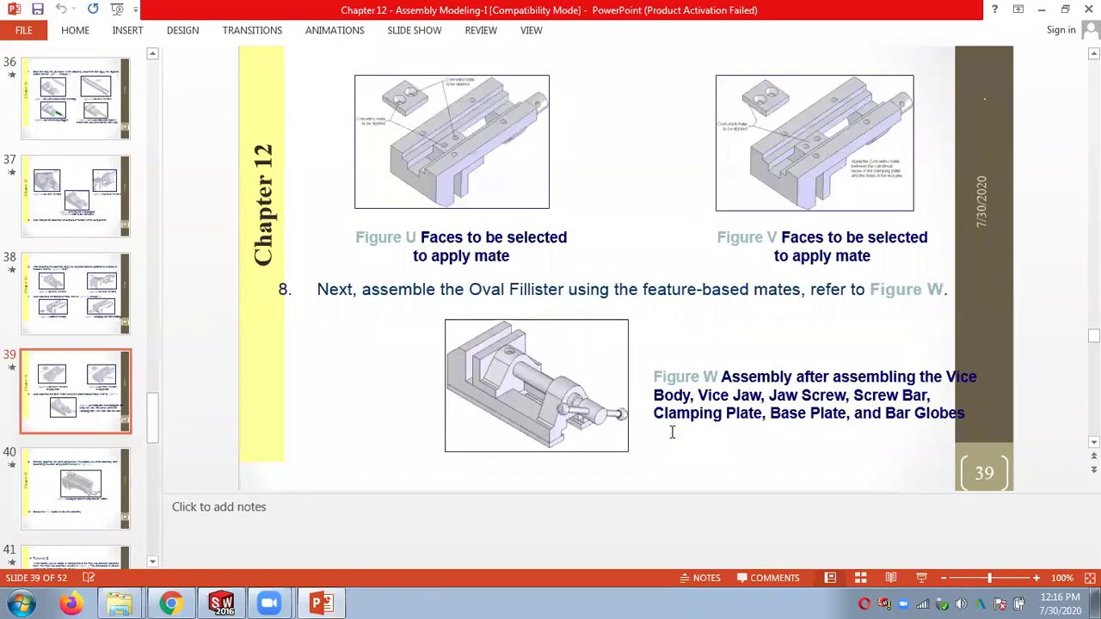
scroll(671, 435, "down", 1)
left_click(219, 604)
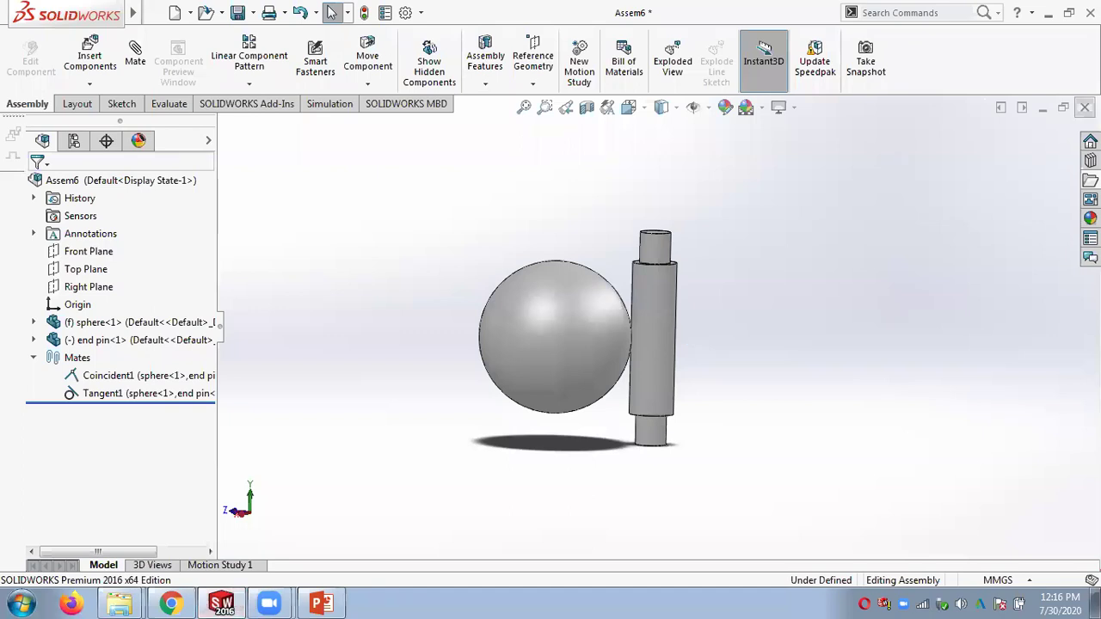
Step: Close Assem6 without saving and create a new Assembly document, Assem7
left_click(1085, 107)
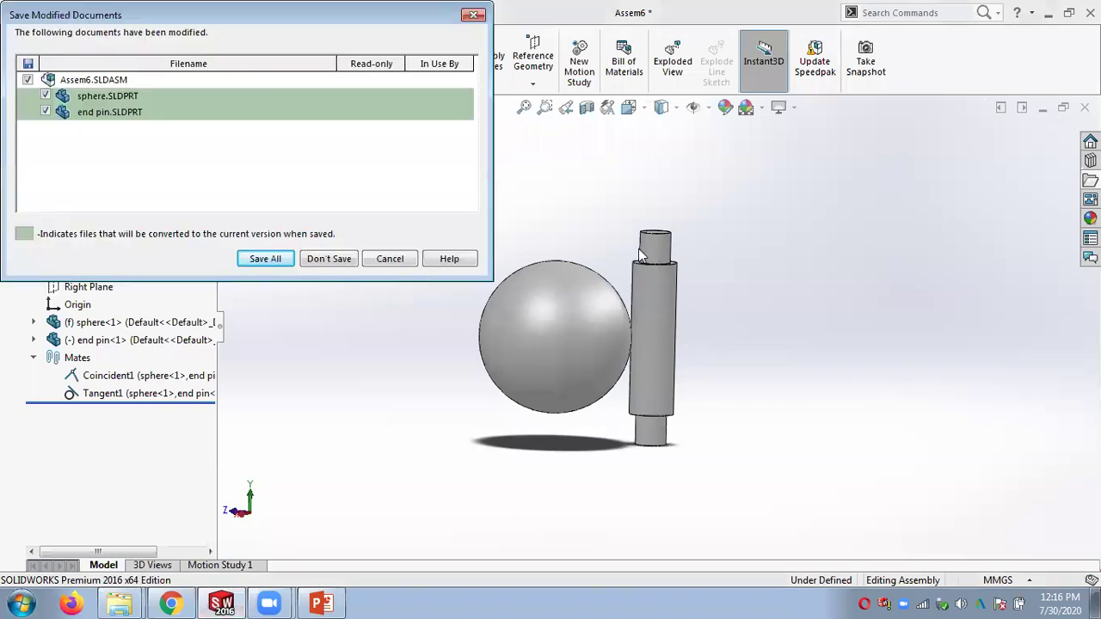
left_click(327, 259)
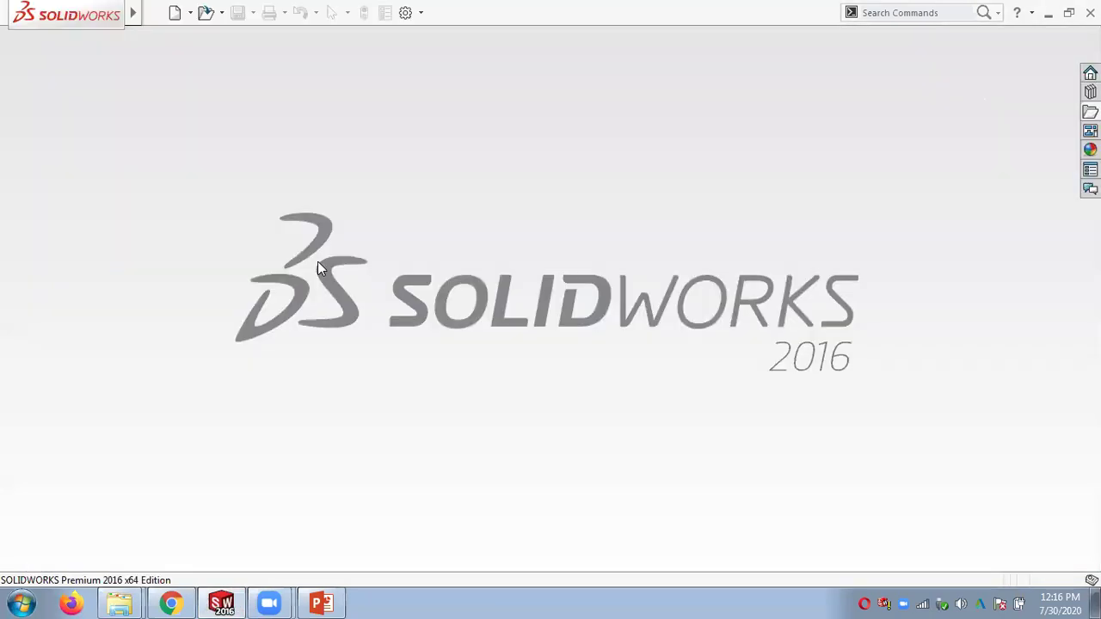
left_click(190, 13)
left_click(191, 31)
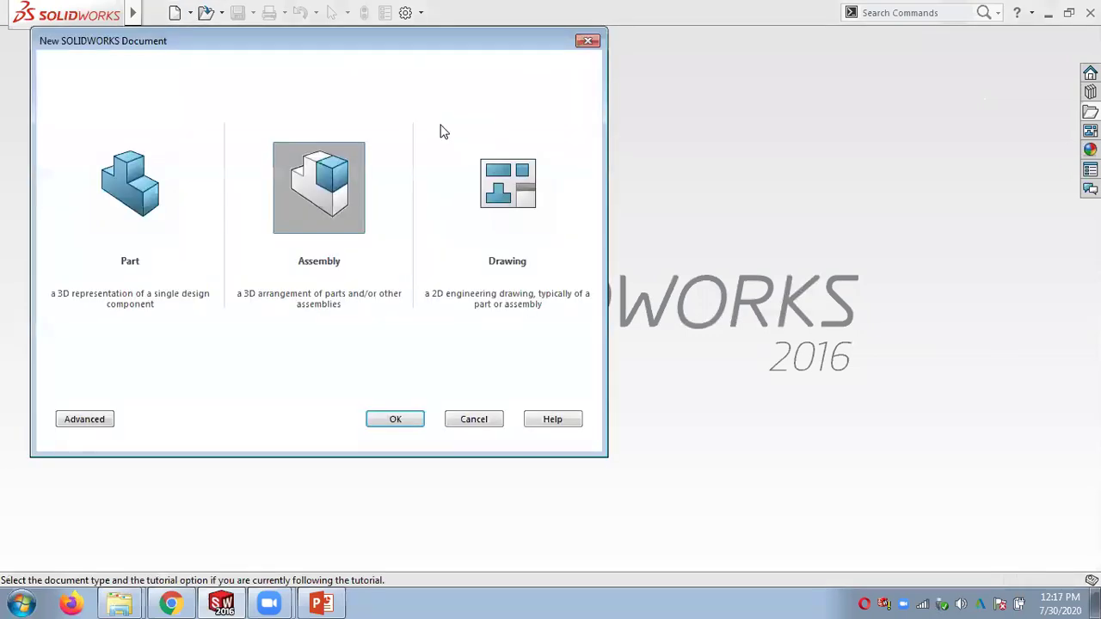
double_click(352, 179)
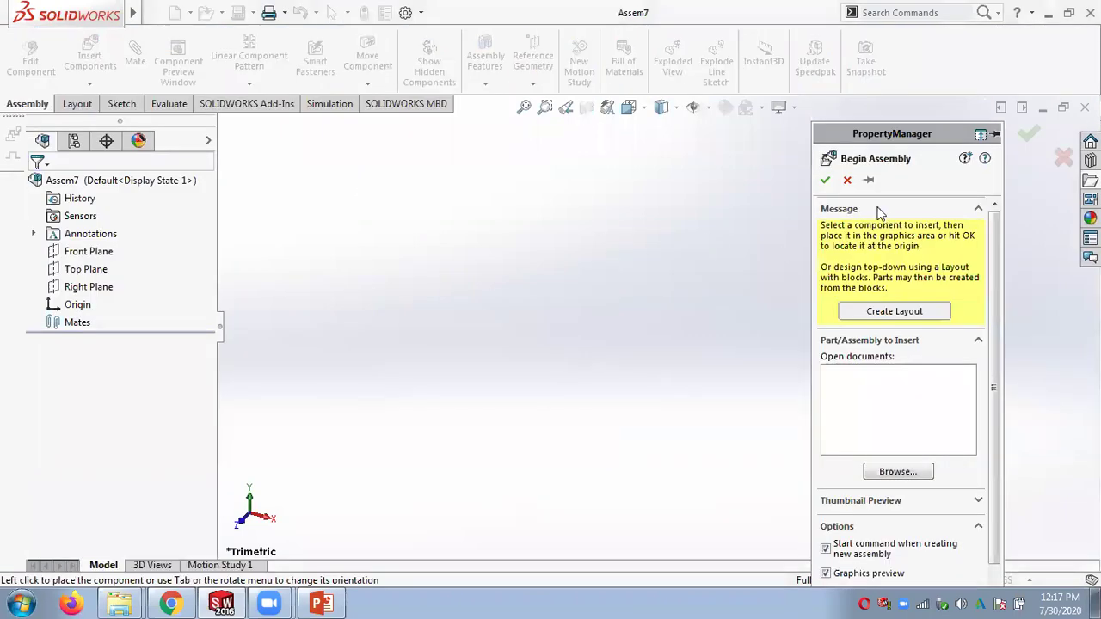
Step: Cancel Begin Assembly and drag Vice Body from Chap 12 > Bench Vice into Assem7 as a fixed component
left_click(848, 180)
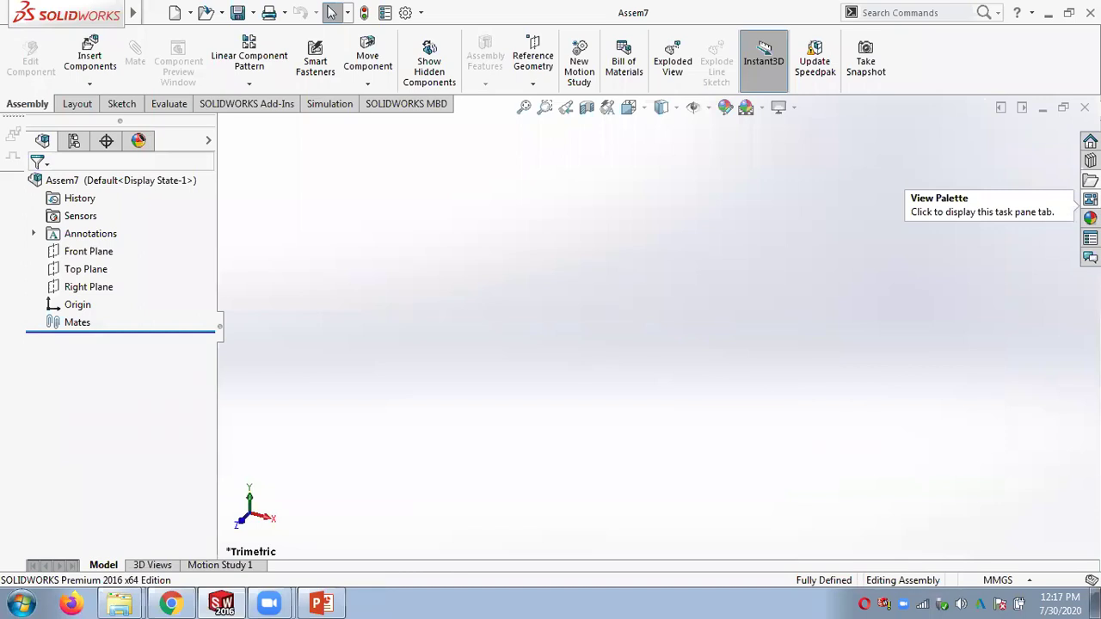
left_click(1090, 180)
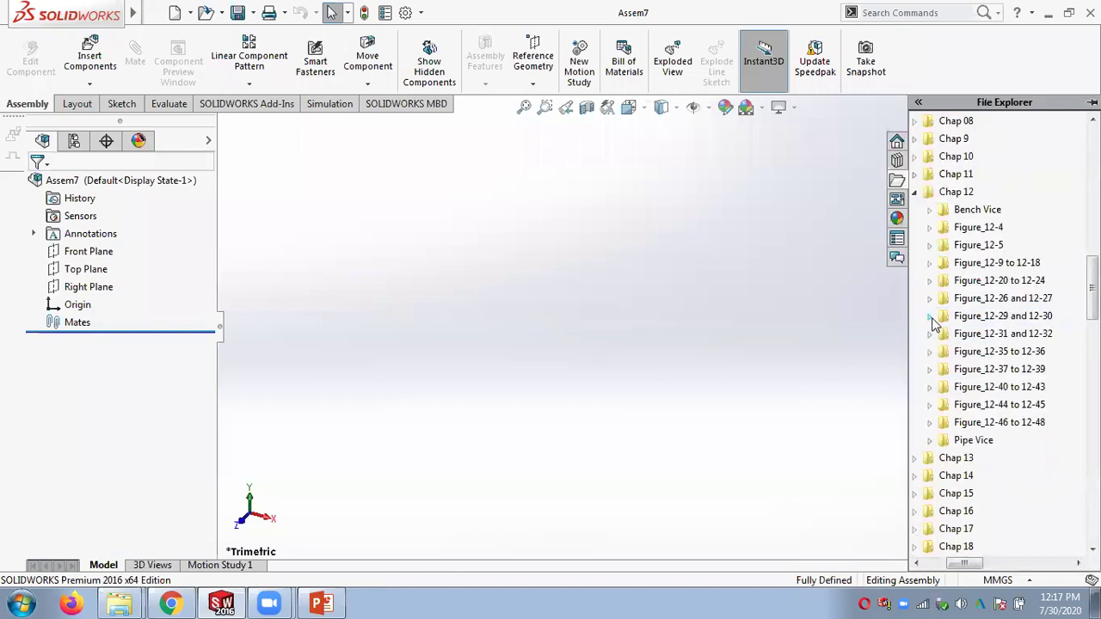
left_click(930, 212)
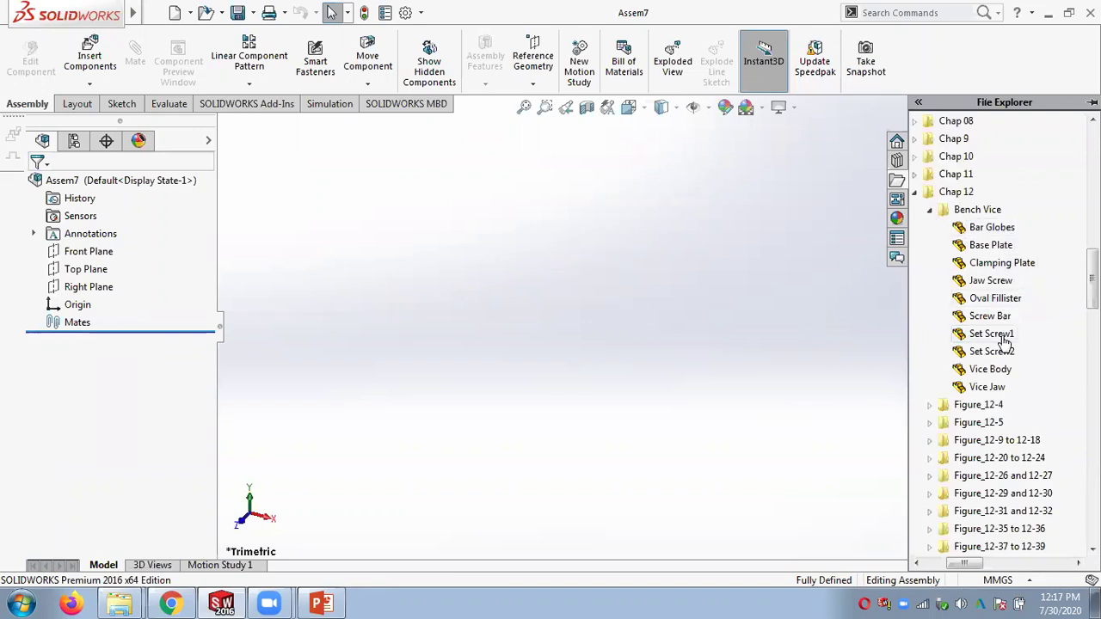
mouse_move(1002, 373)
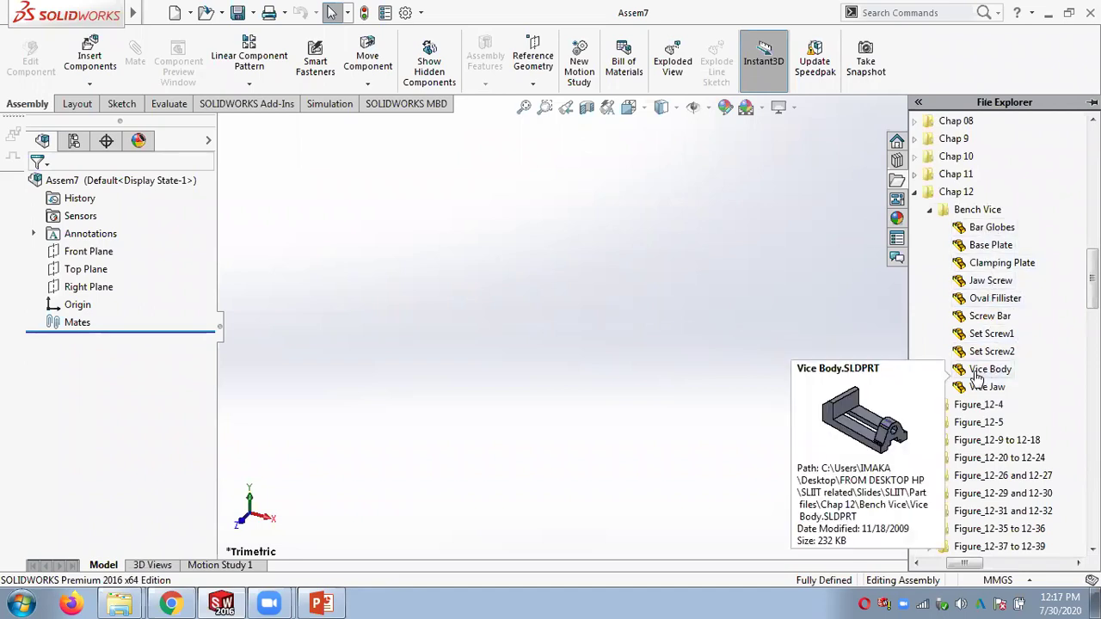
left_click_drag(985, 376, 587, 337)
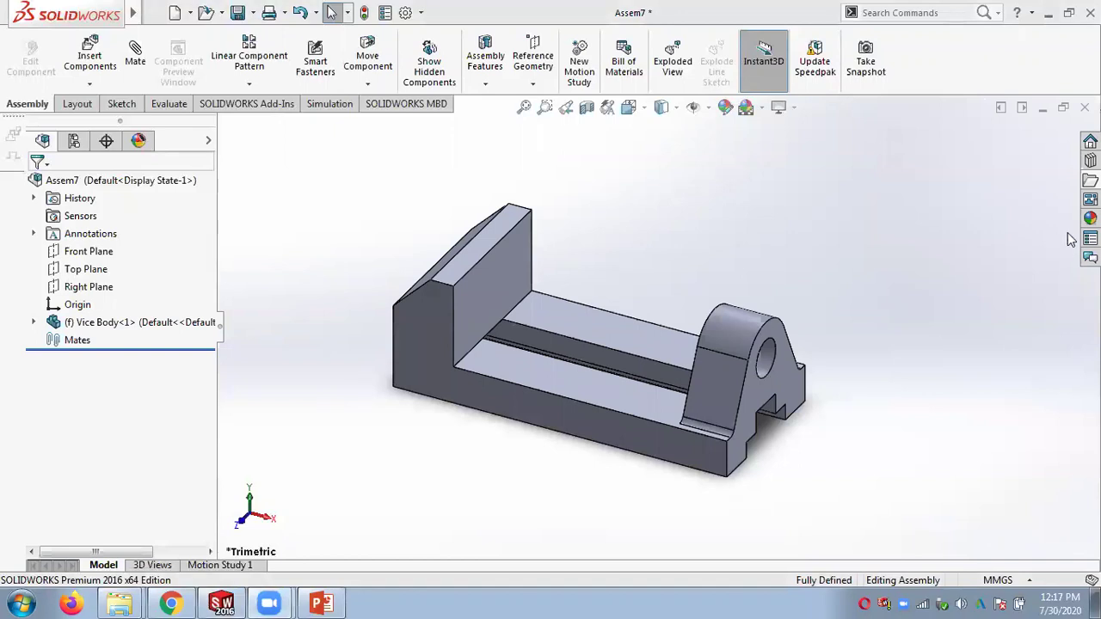
left_click(1091, 180)
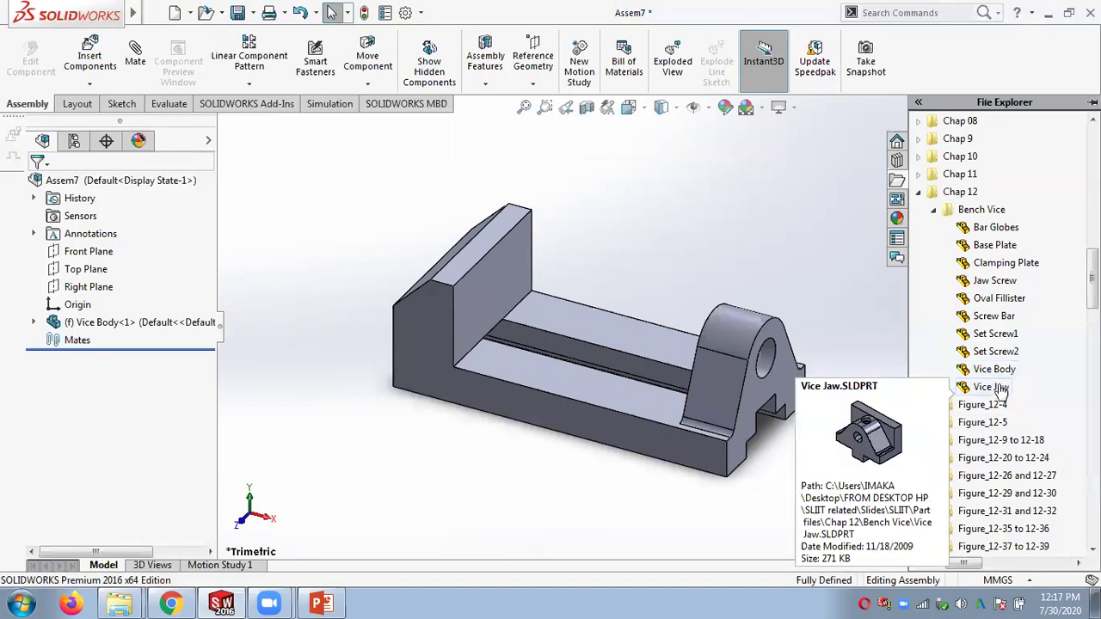
Step: Drag Vice Jaw from the Bench Vice folder into Assem7, floating above the Vice Body
left_click_drag(1001, 391, 756, 260)
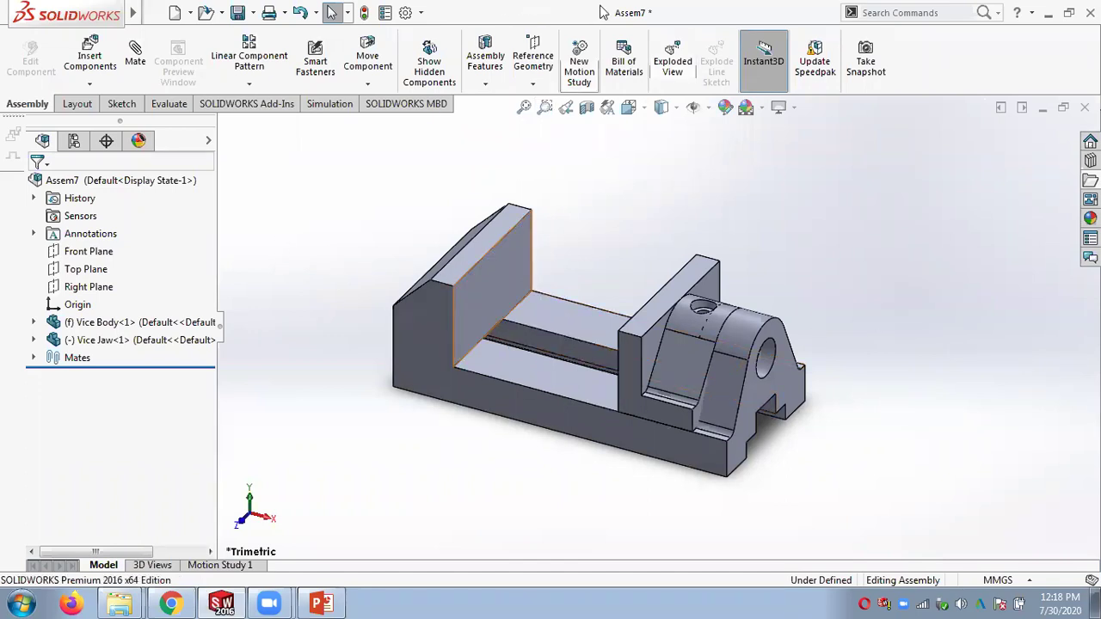
Step: Return PowerPoint to slide 31, Tutorial 1, and snap it to the right half of the screen
left_click(314, 593)
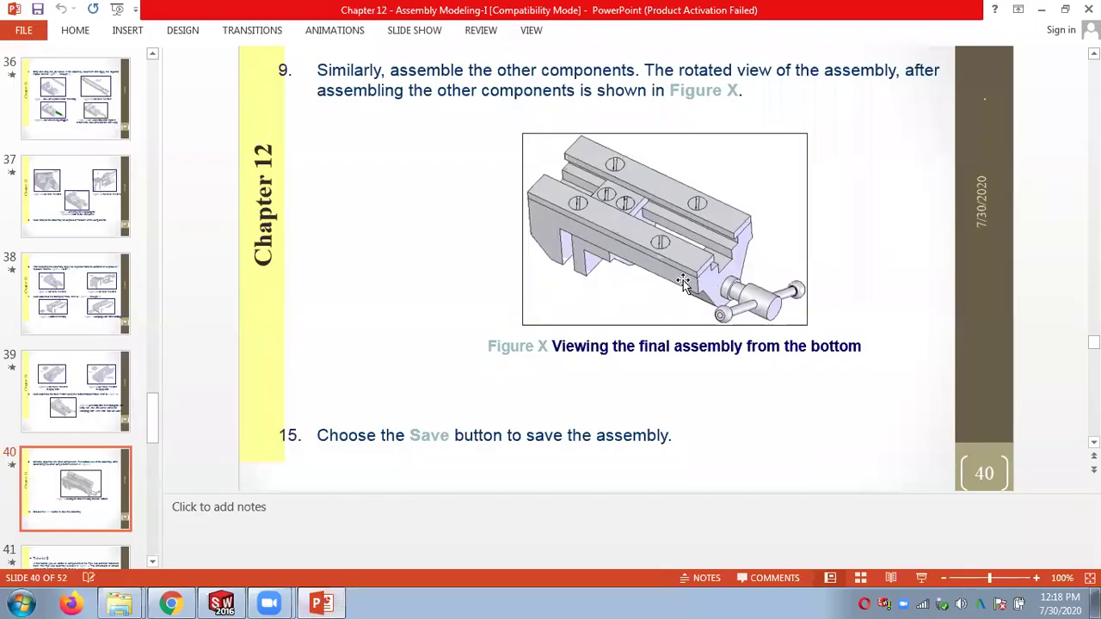
scroll(1034, 291, "up", 5)
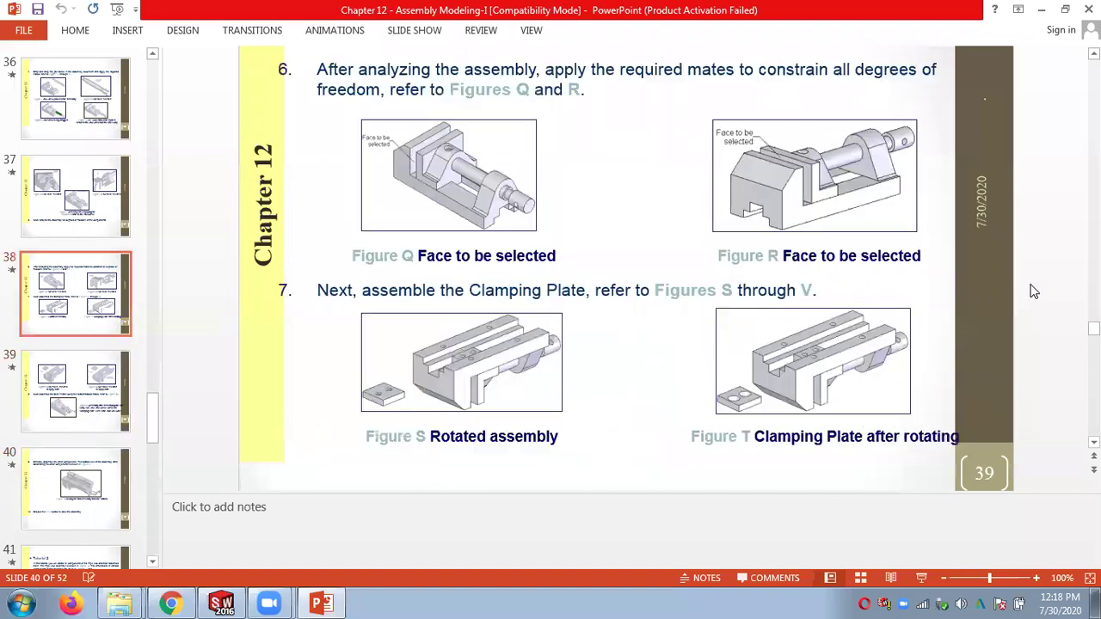
scroll(1034, 292, "up", 10)
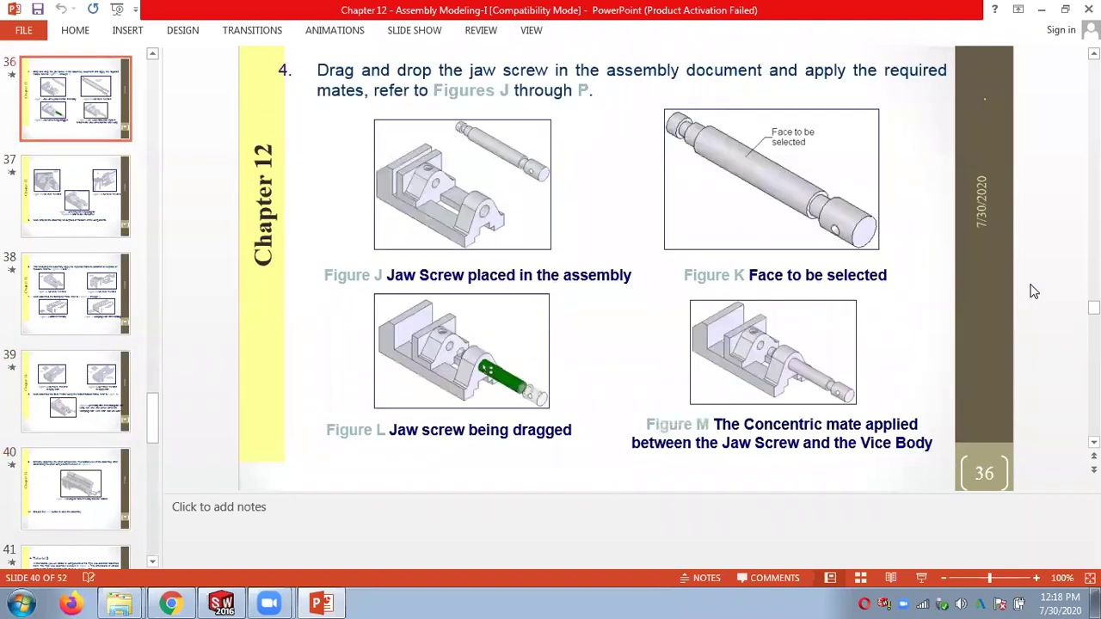
scroll(1034, 291, "up", 3)
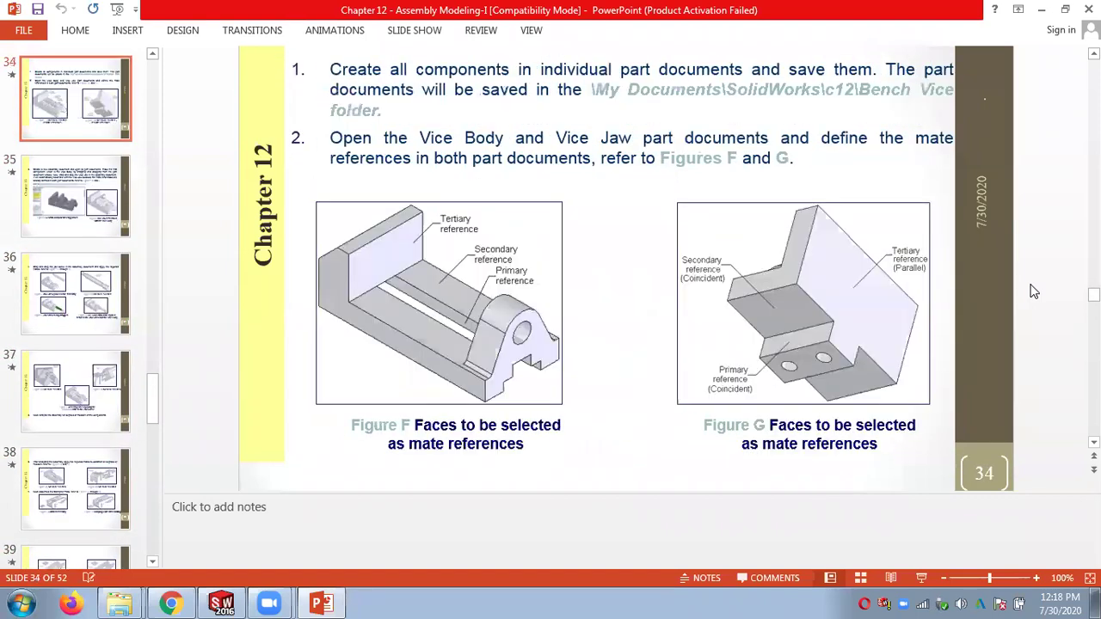
scroll(1034, 292, "up", 9)
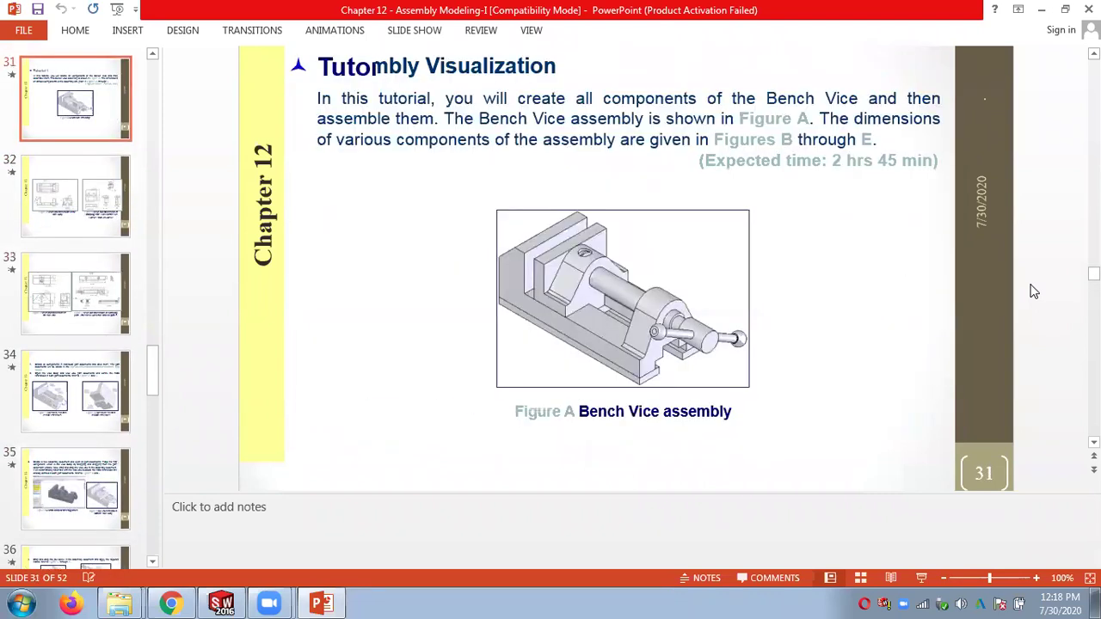
scroll(1035, 292, "up", 1)
scroll(610, 339, "down", 1)
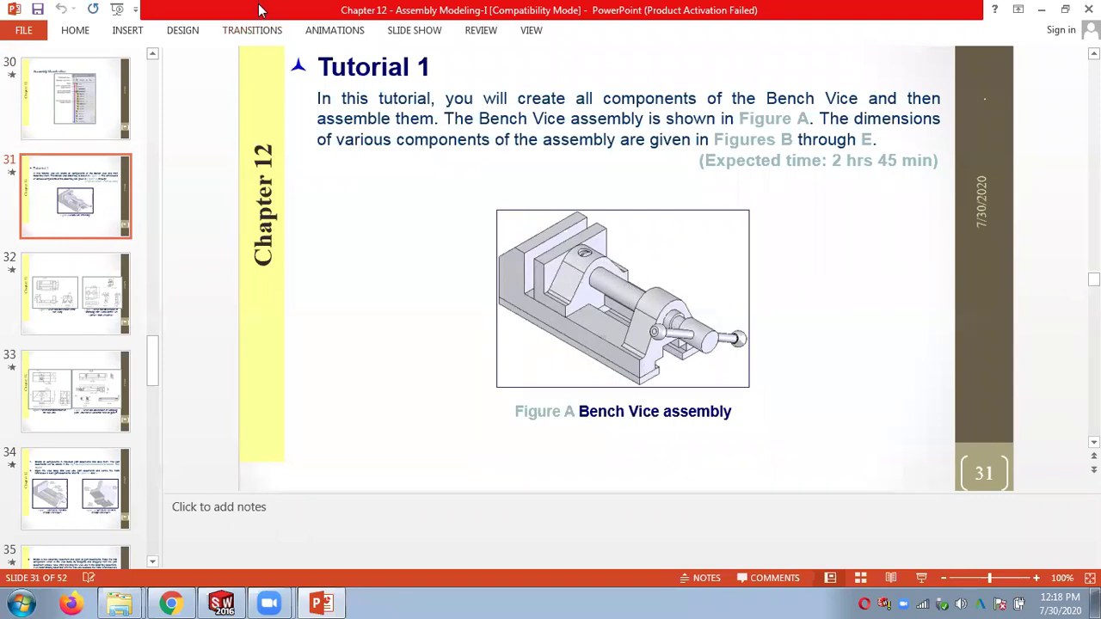
key("super+Right")
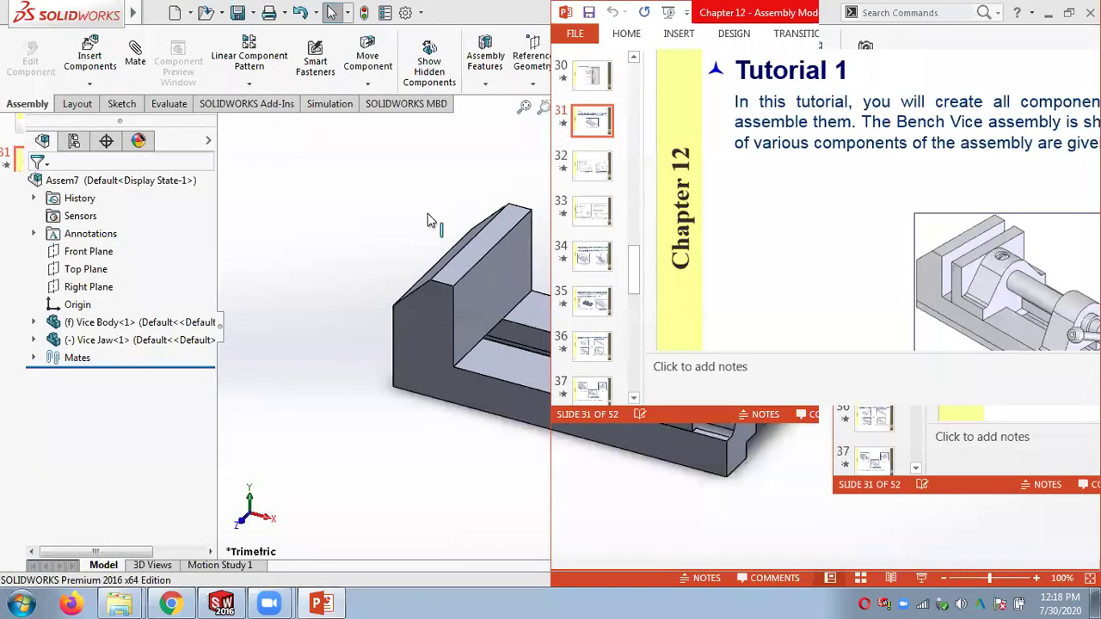
left_click(386, 201)
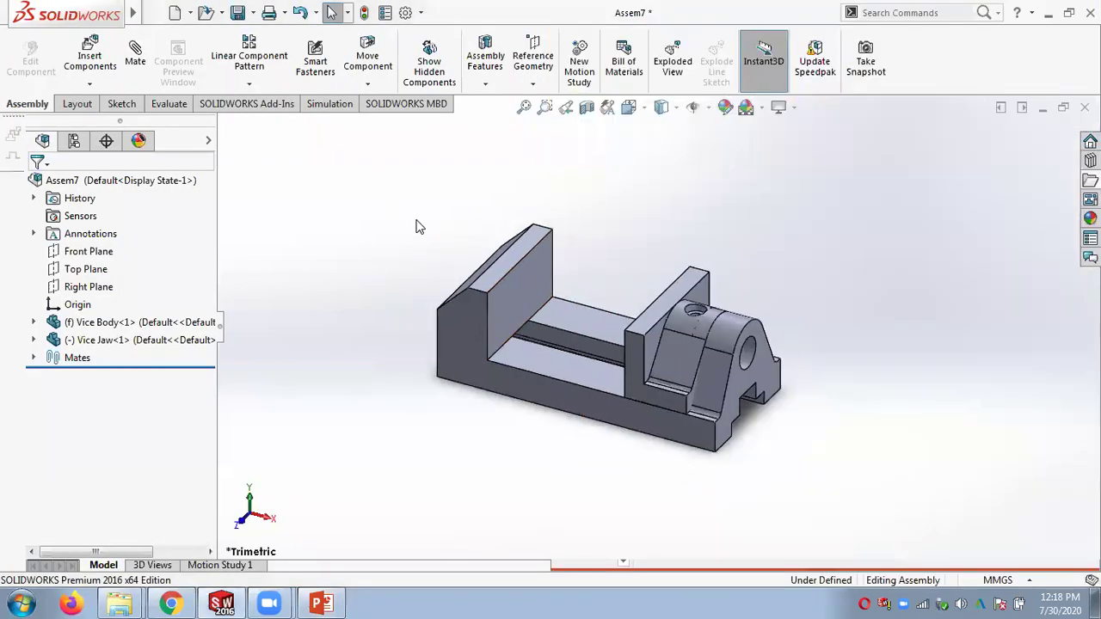
double_click(508, 14)
double_click(507, 14)
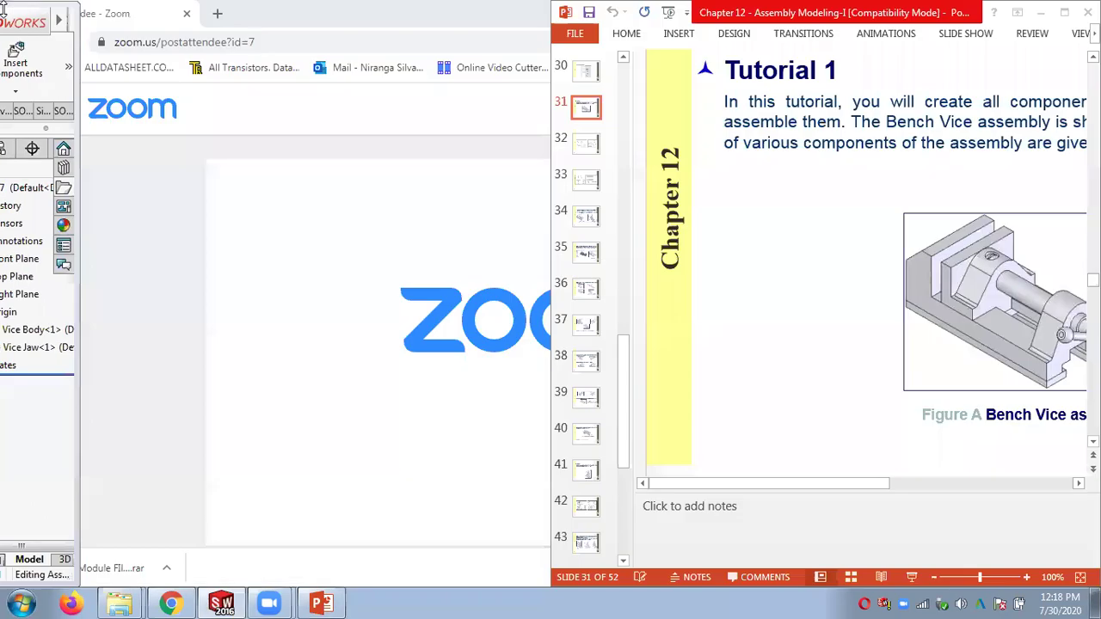
left_click_drag(35, 12, 4, 19)
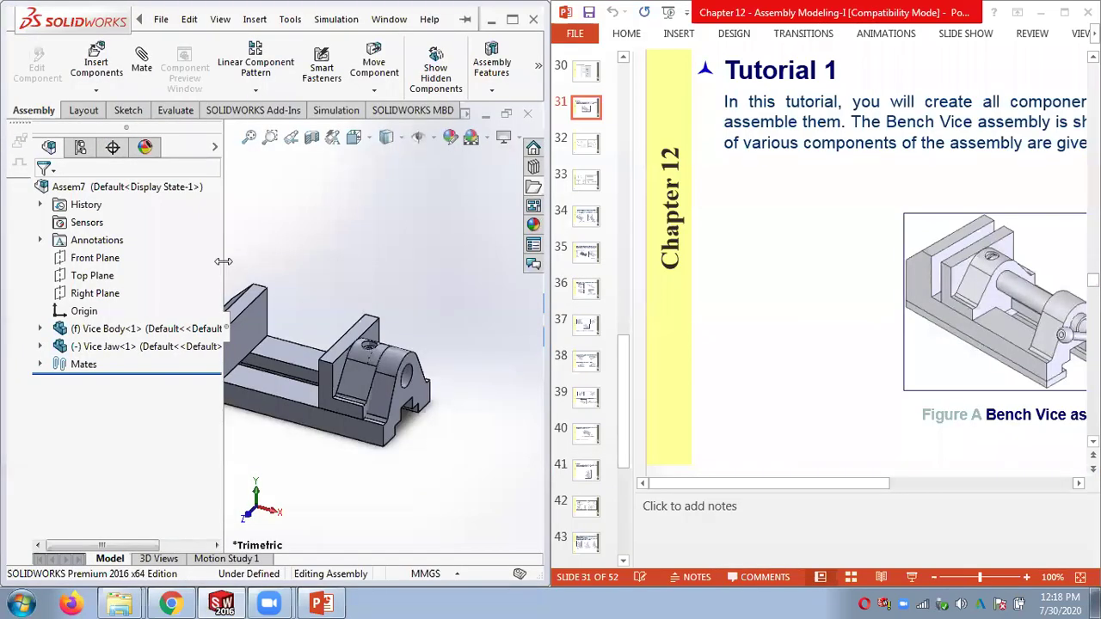
left_click_drag(223, 260, 126, 260)
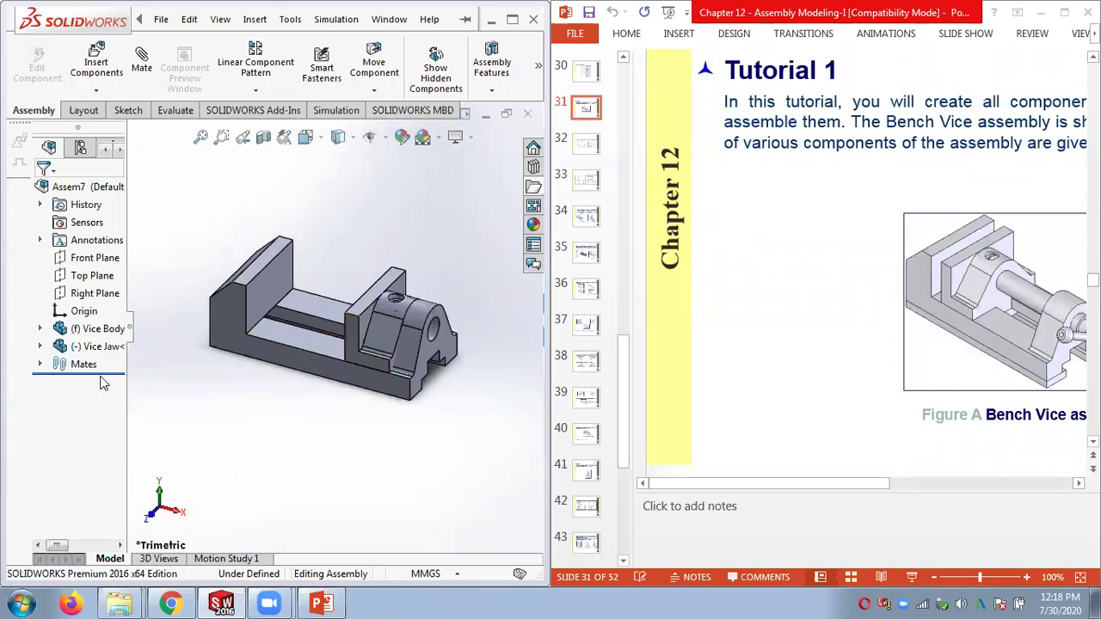
left_click(40, 364)
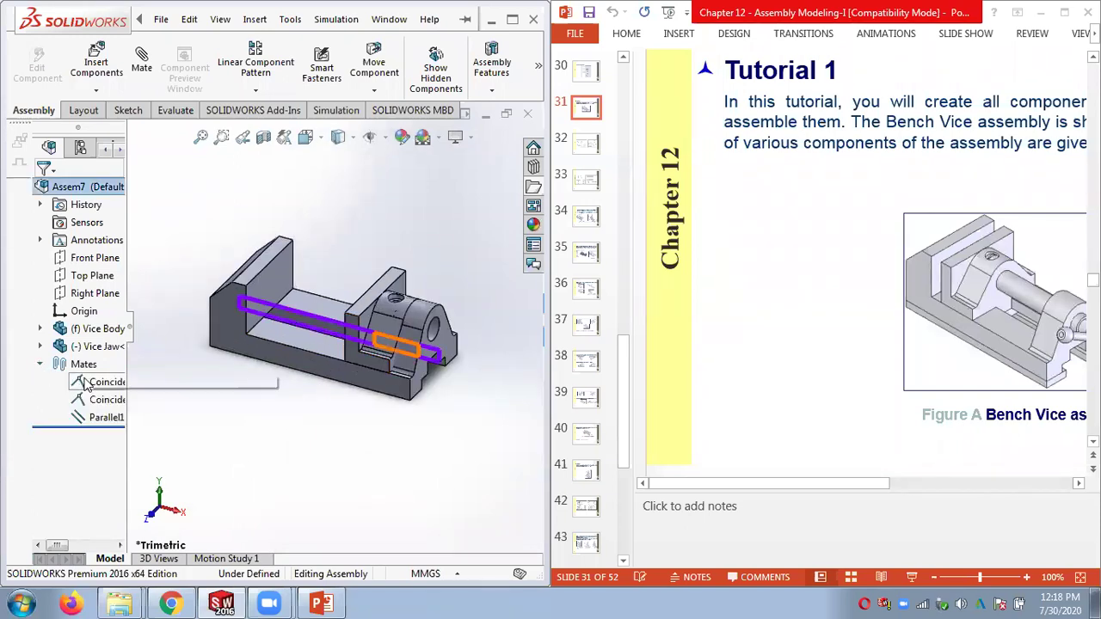
left_click(86, 384)
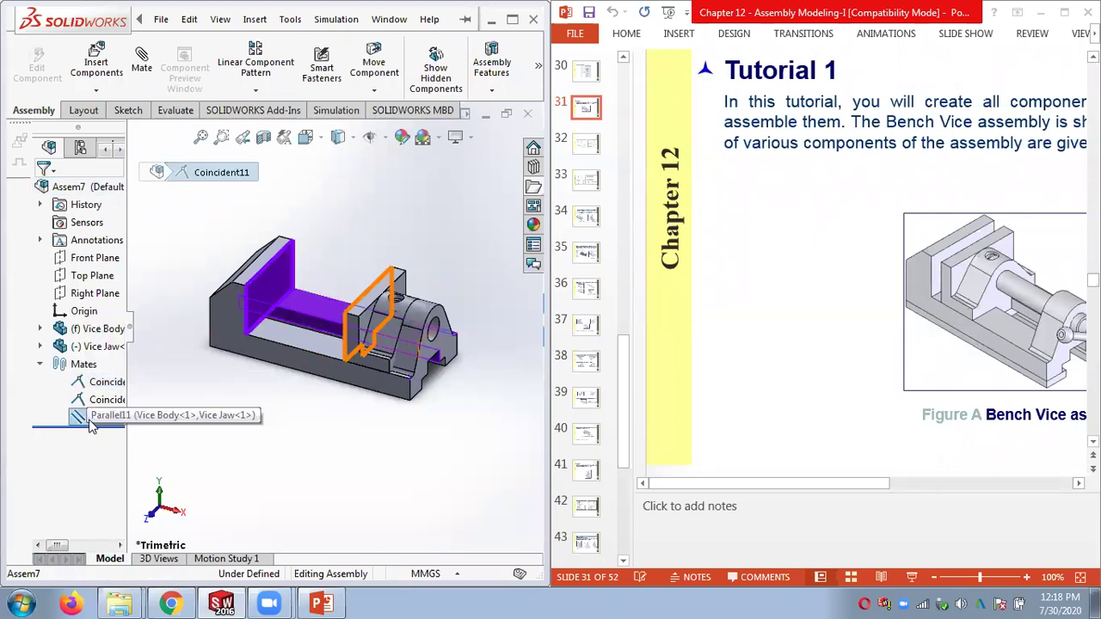
right_click(126, 414)
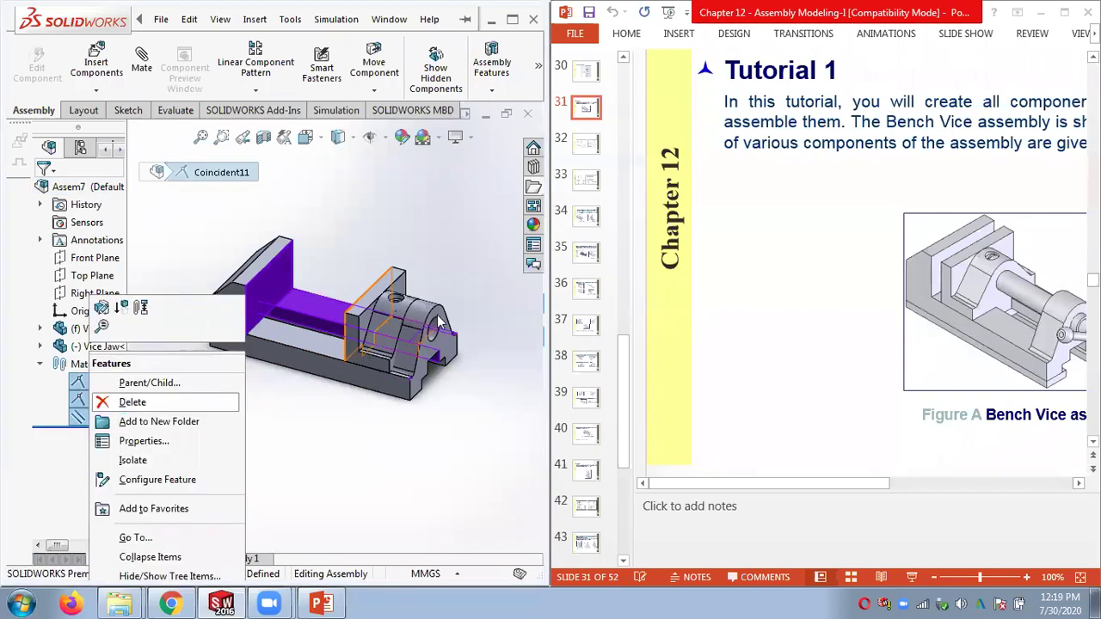
left_click(132, 402)
left_click(513, 244)
left_click_drag(400, 382, 448, 262)
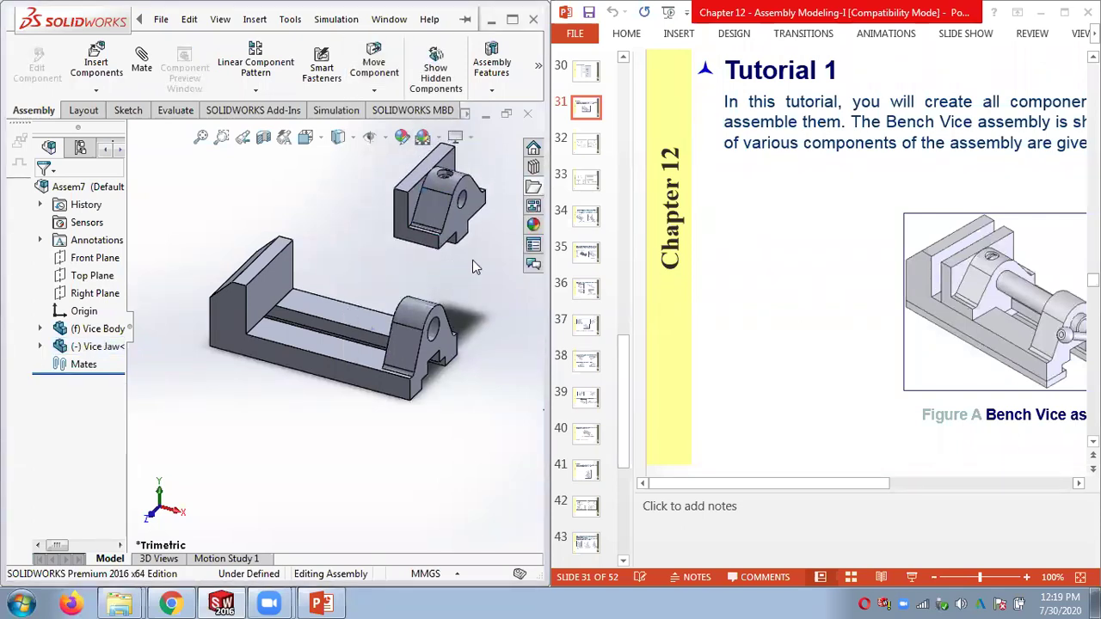
Step: Zoom out on the Vice Body and Vice Jaw and scroll the slide right to Figure A
key("z")
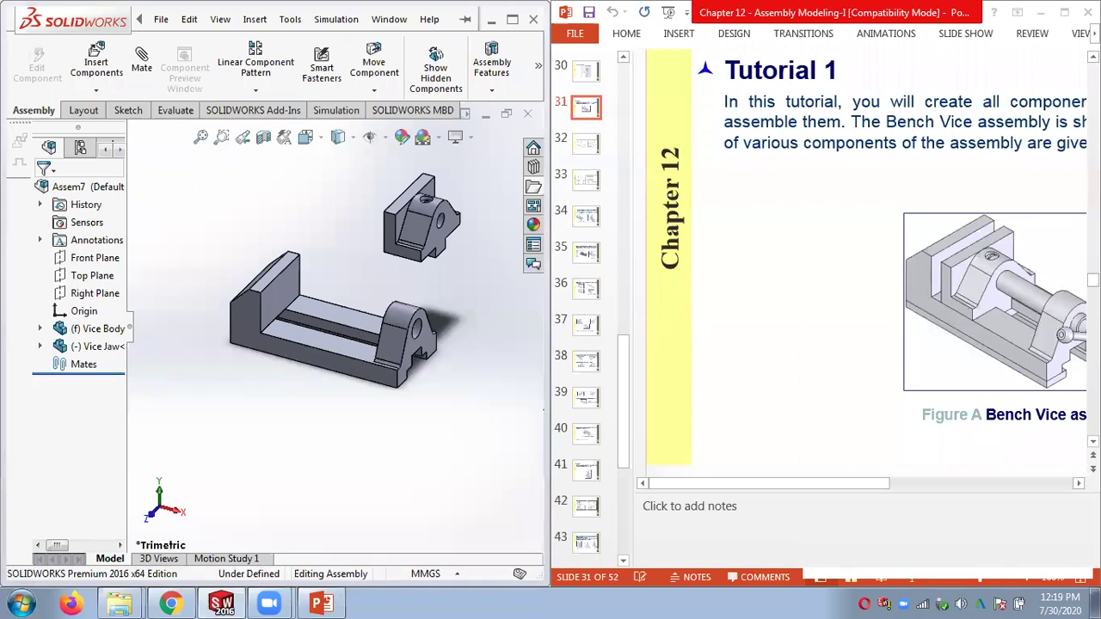
scroll(860, 258, "right", 3)
scroll(964, 379, "right", 2)
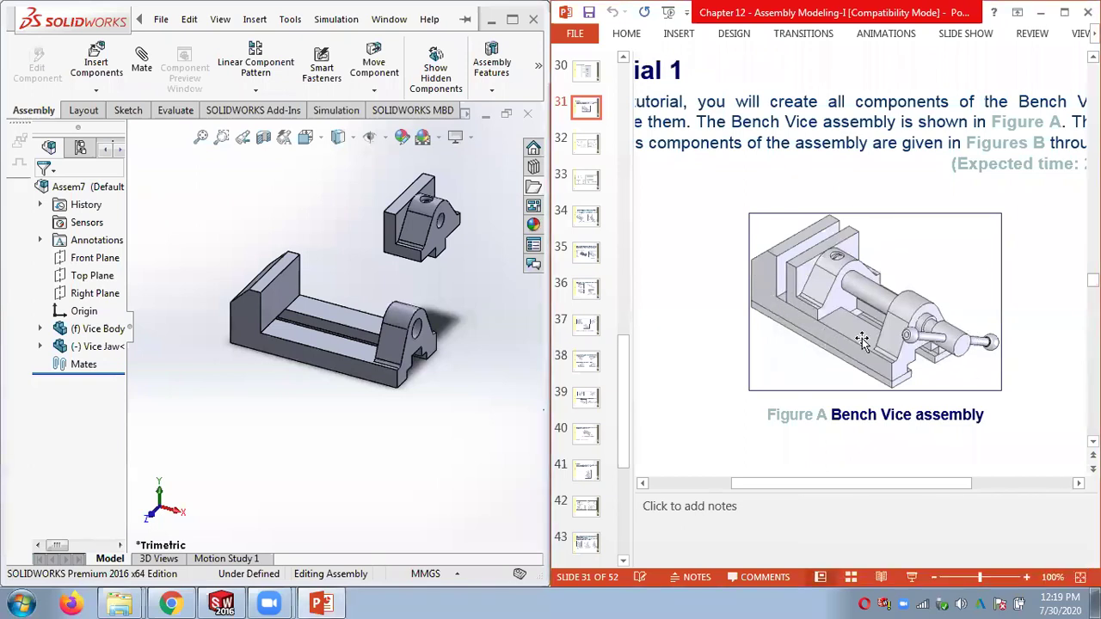
left_click(322, 219)
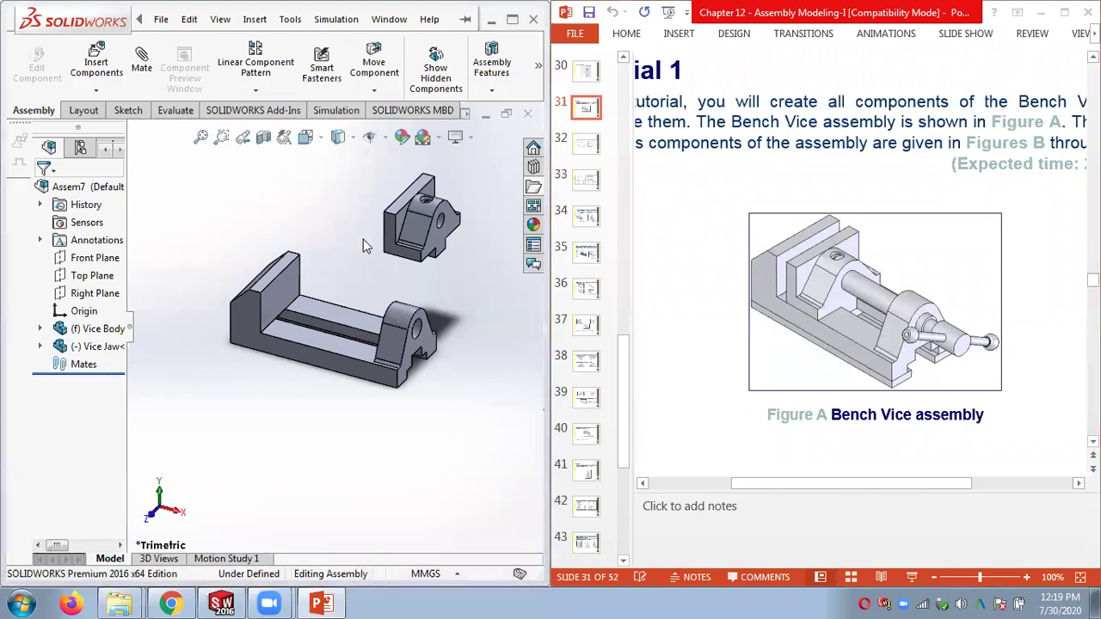
middle_click_drag(342, 254, 333, 245)
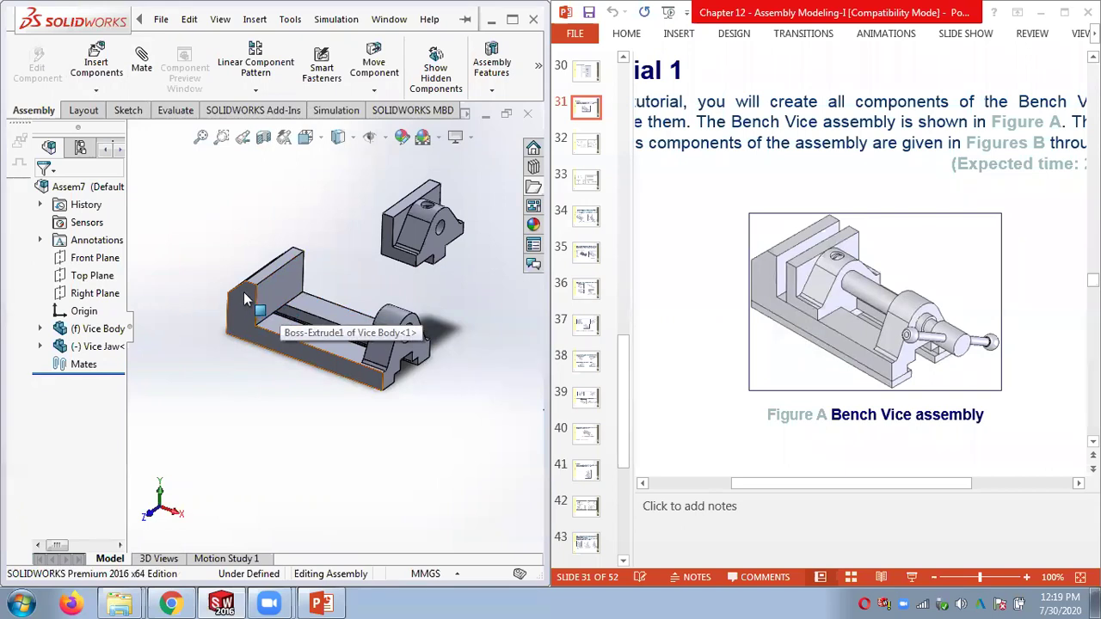
Step: Mate the Vice Body slot's bottom face coincident with the Vice Jaw's underside face
left_click(143, 70)
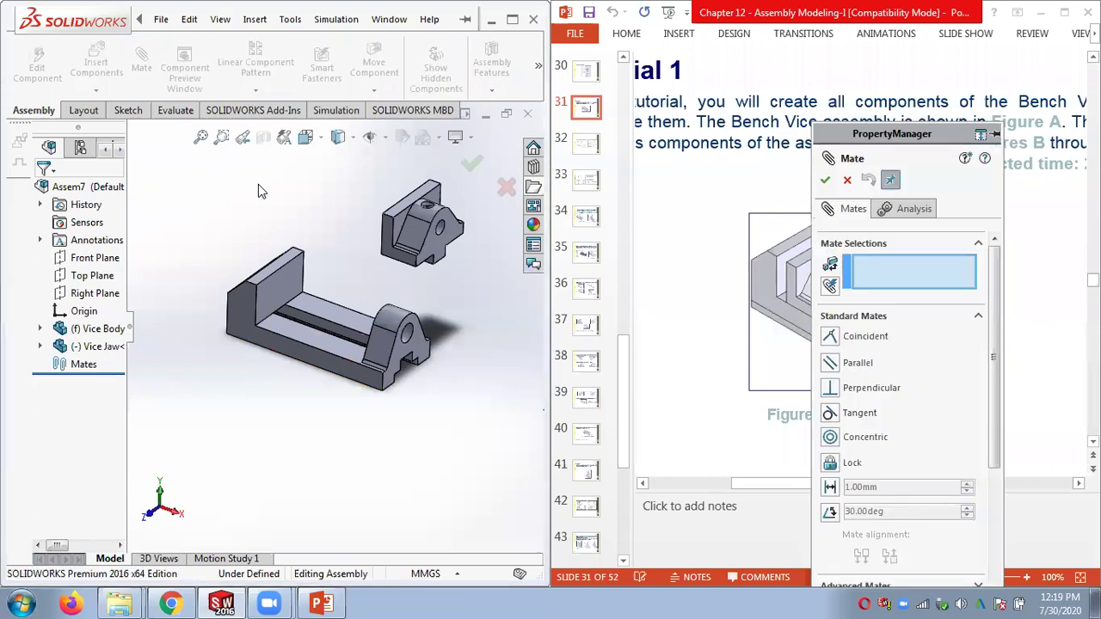
left_click(282, 321)
middle_click_drag(301, 194, 361, 250)
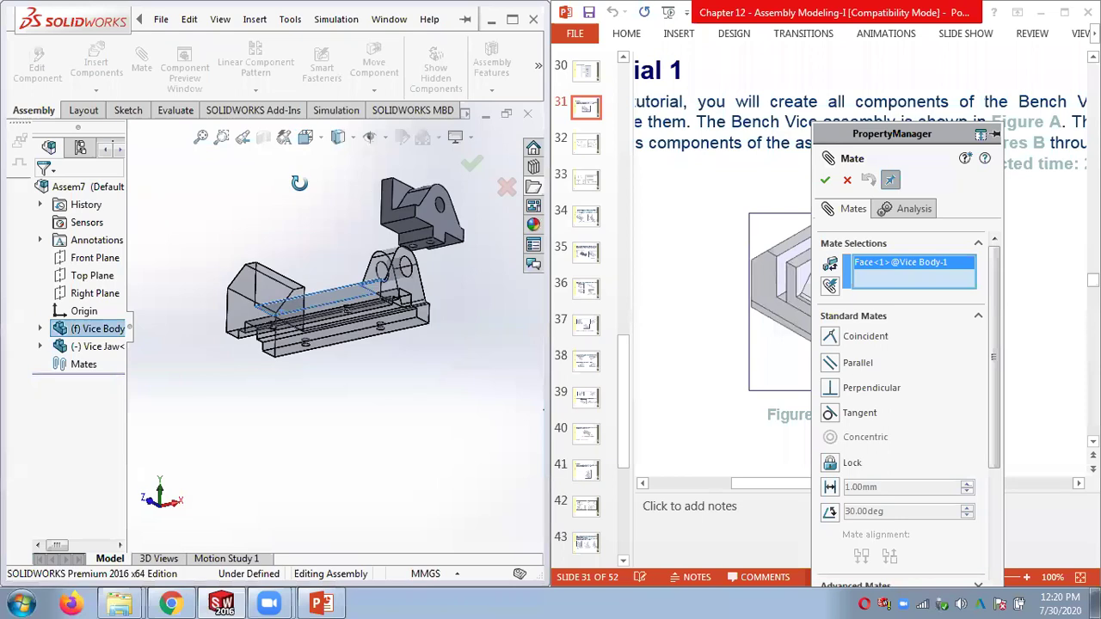
left_click(399, 245)
right_click(398, 197)
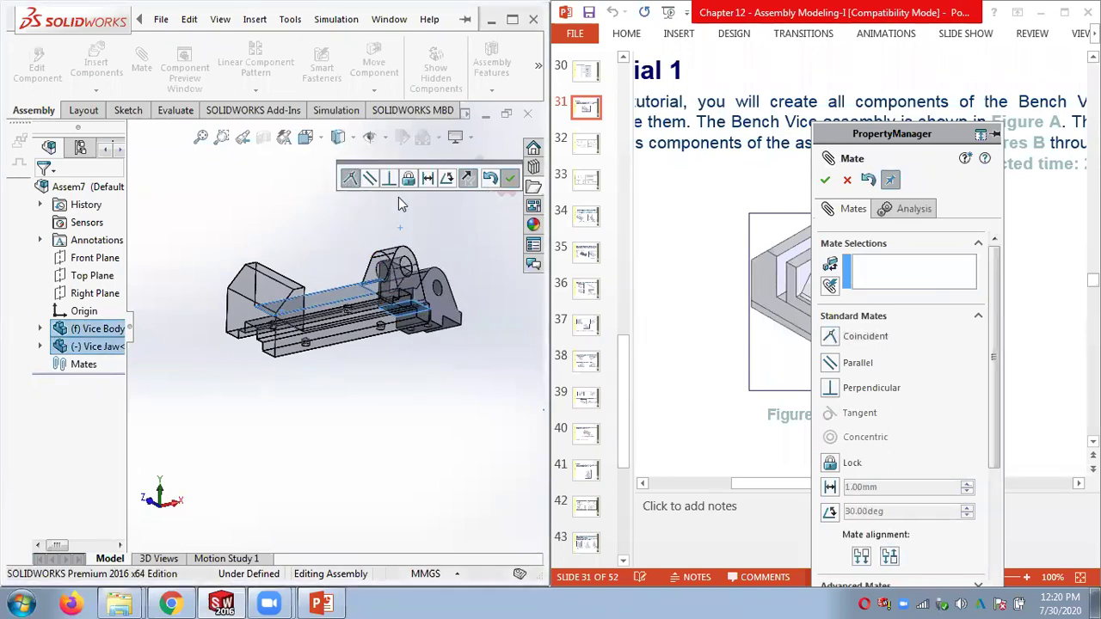
Step: Add a second coincident mate between jaw and body side faces, then slide the jaw to mid-body
middle_click_drag(307, 198, 299, 287)
left_click(311, 345)
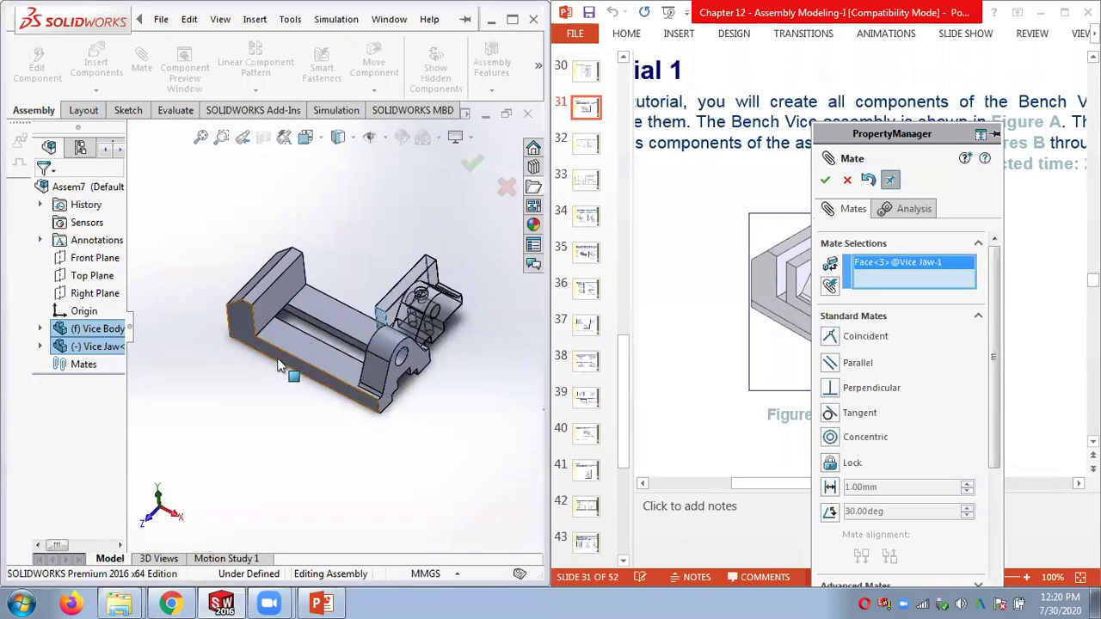
left_click(278, 362)
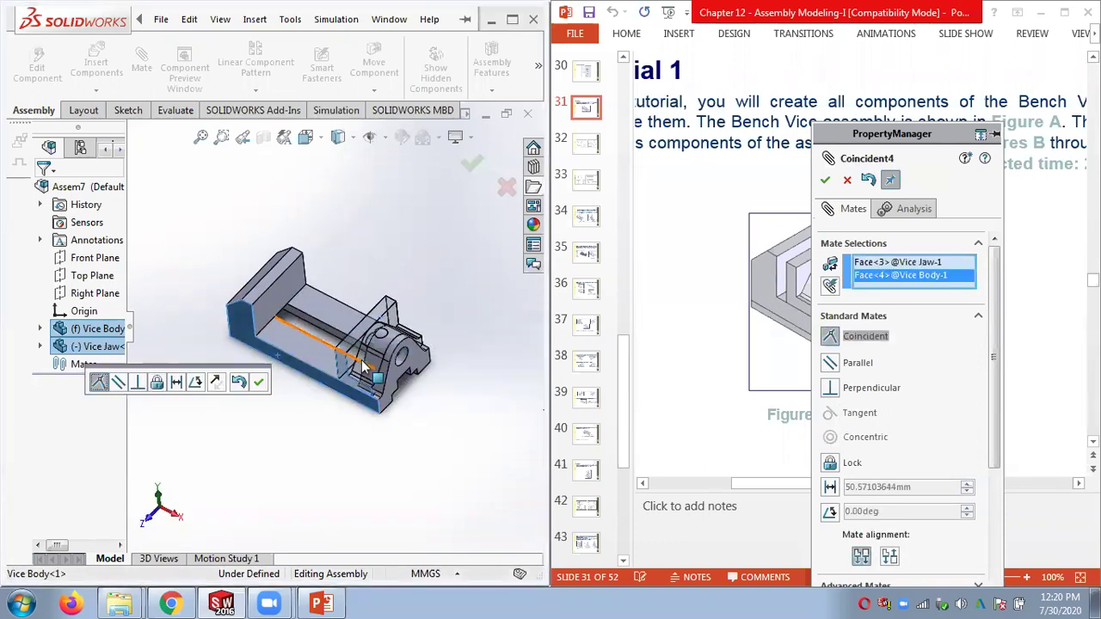
left_click(258, 382)
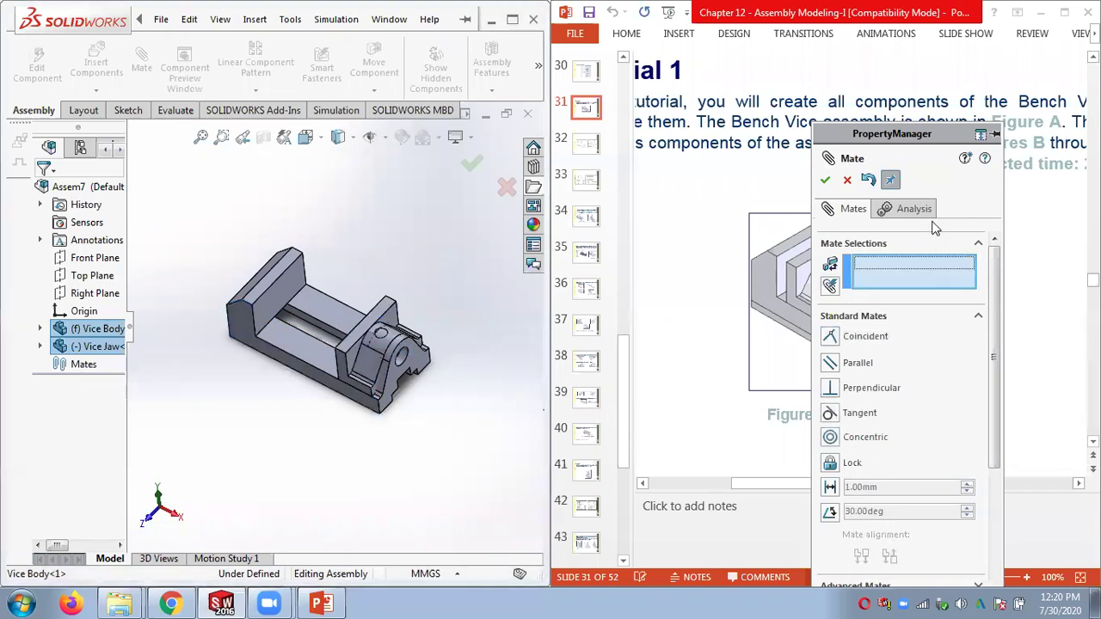
left_click(826, 179)
middle_click_drag(416, 409, 414, 404)
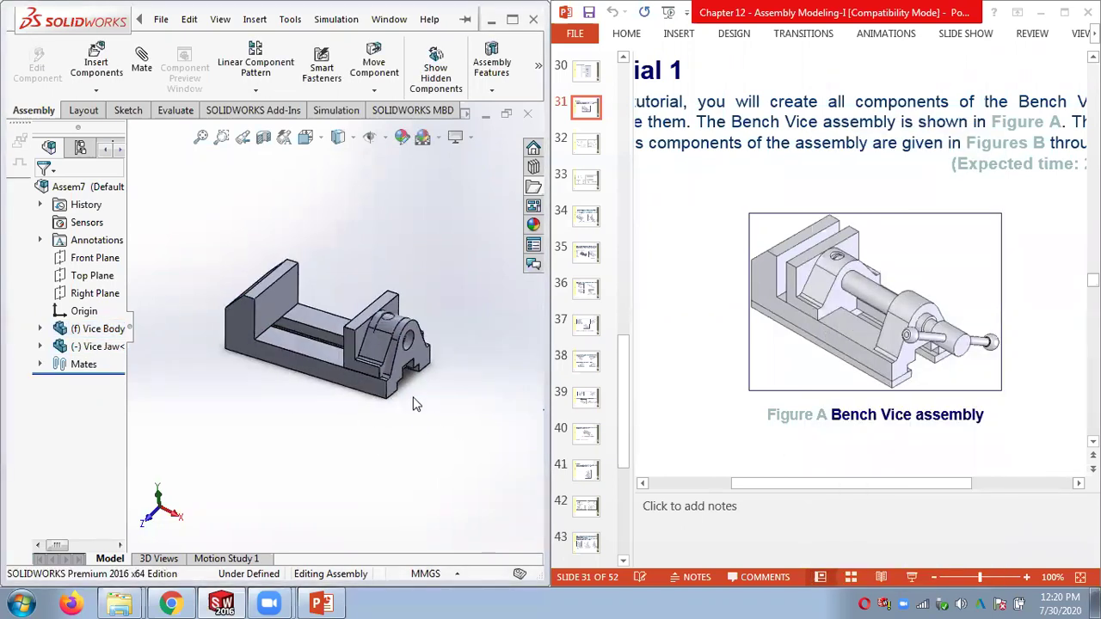
left_click_drag(277, 340, 292, 362)
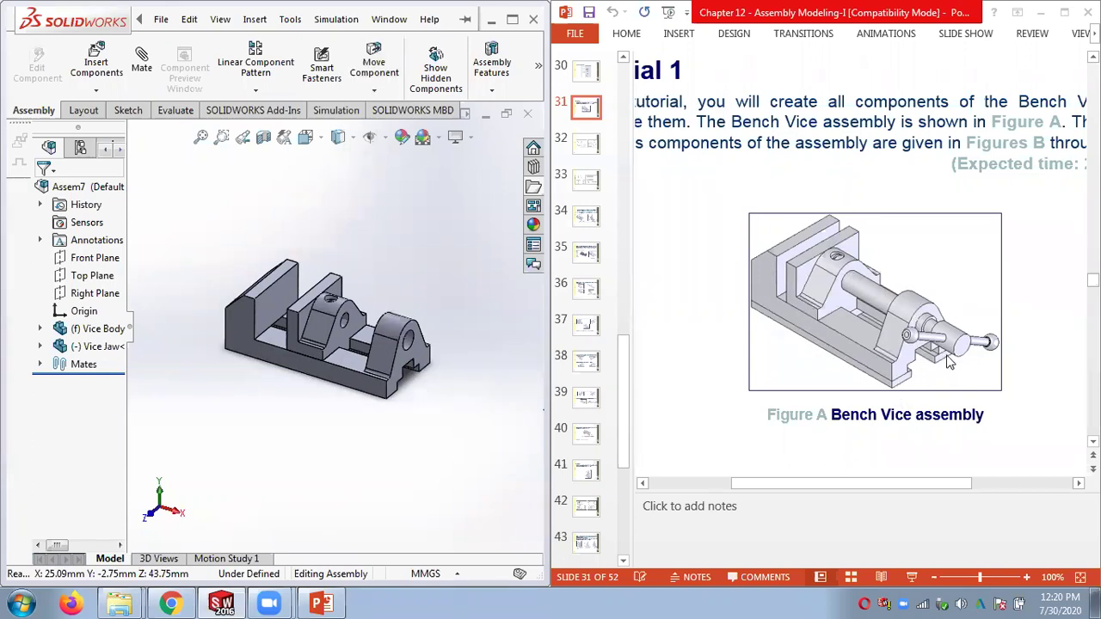
middle_click_drag(393, 385, 395, 425)
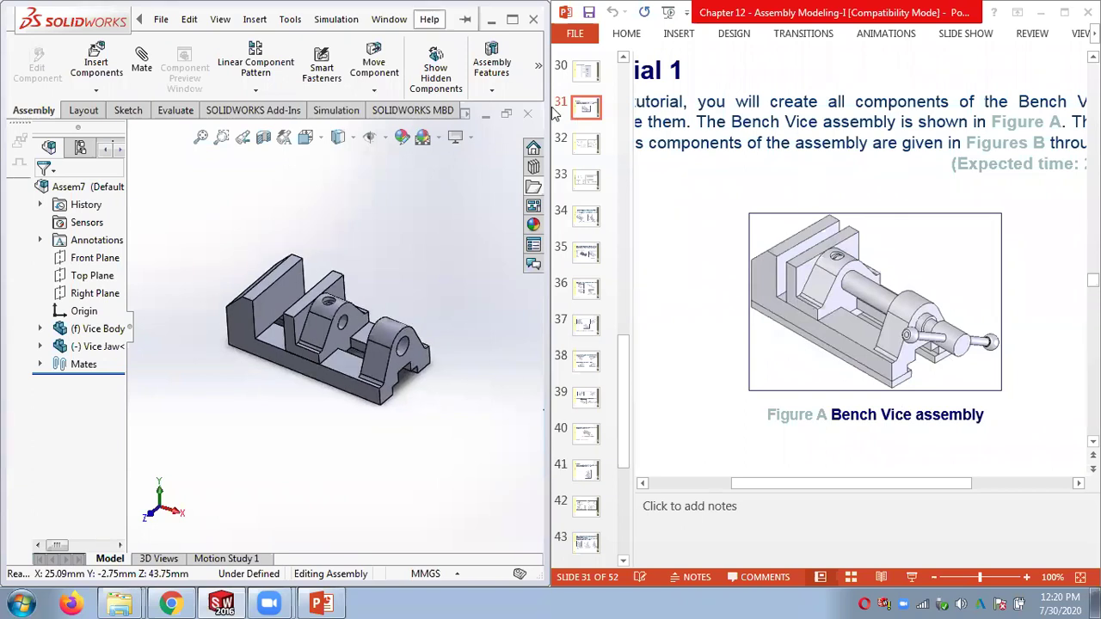
Step: Drag Jaw Screw from the Bench Vice folder into Assem7 above the vice
left_click(430, 19)
left_click(290, 19)
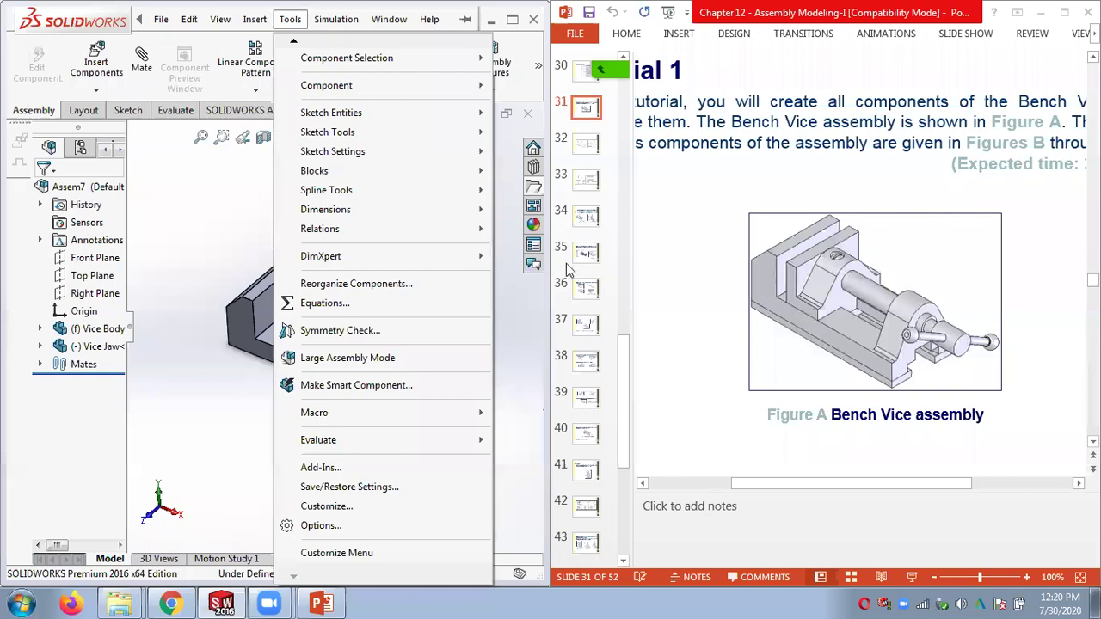
left_click(533, 191)
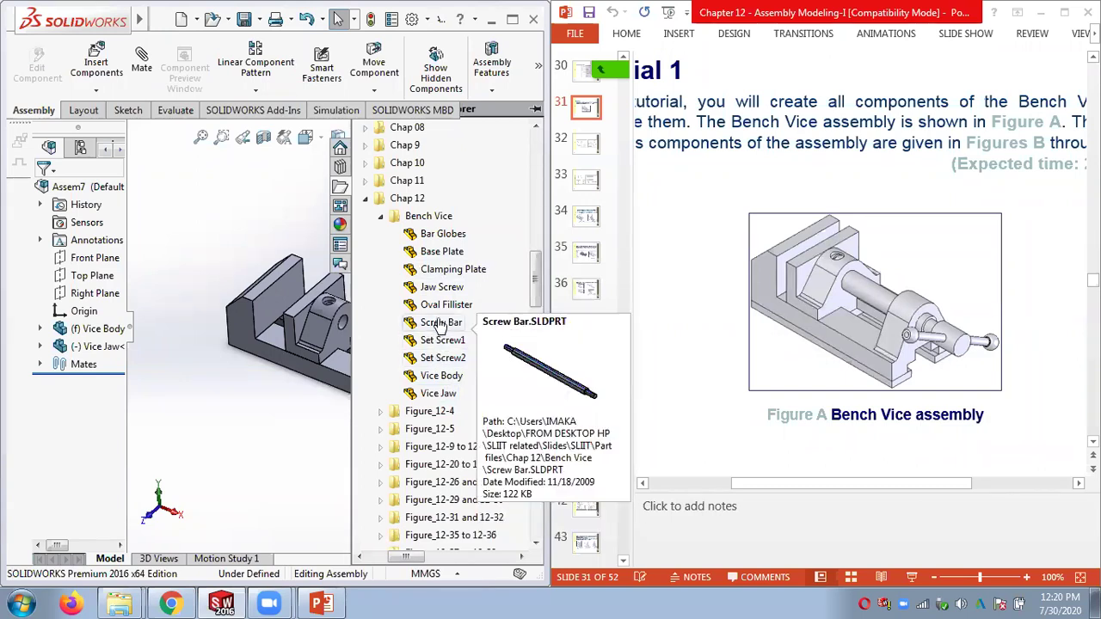
mouse_move(440, 291)
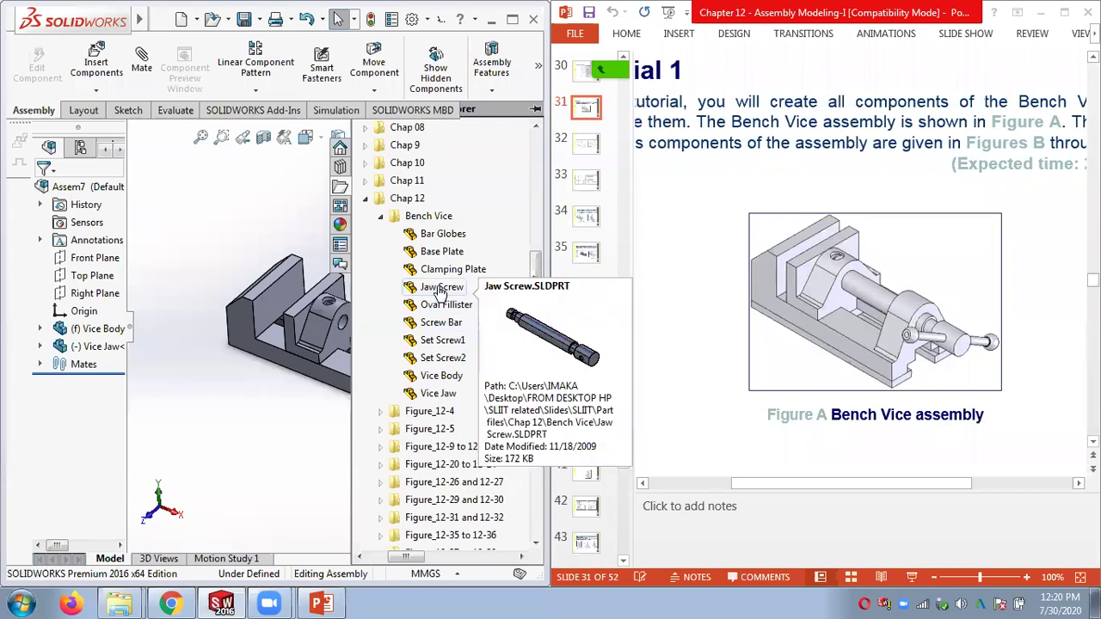
left_click_drag(440, 292, 308, 221)
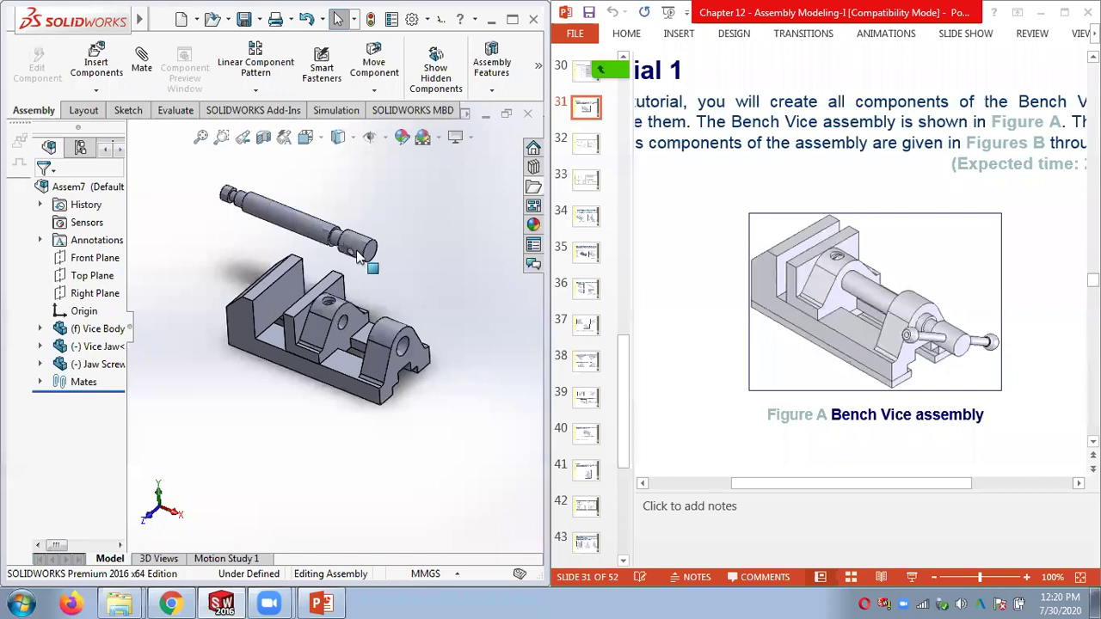
Step: Rotate the Vice Jaw to a new orientation and return the view to isometric
scroll(379, 241, "down", 2)
middle_click_drag(379, 287, 339, 310)
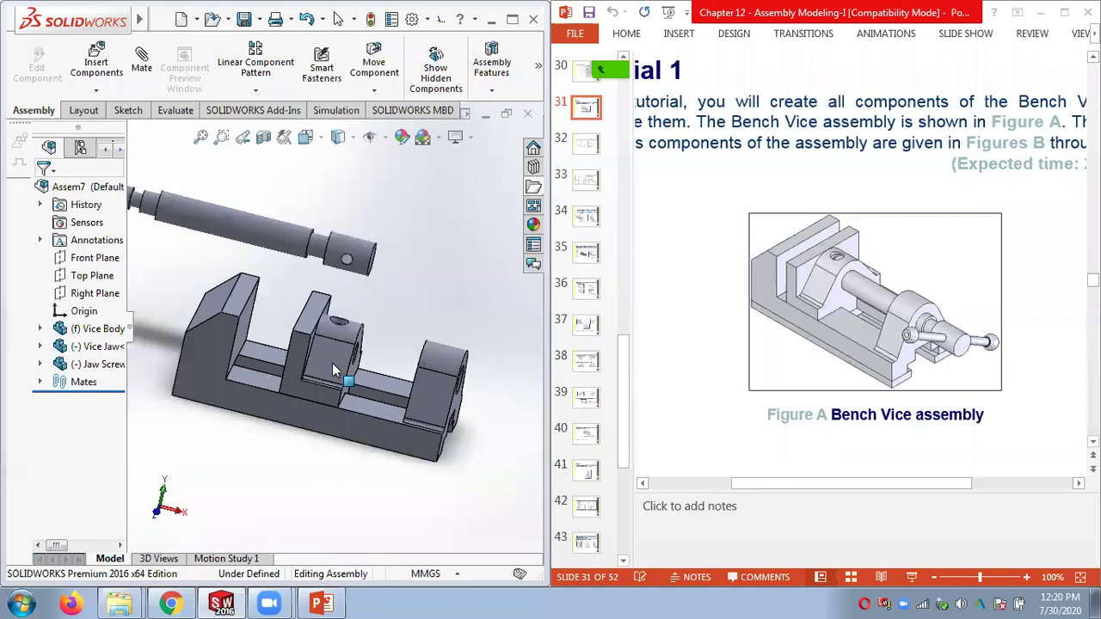
middle_click_drag(334, 368, 319, 316)
middle_click_drag(284, 350, 247, 336)
right_click_drag(247, 336, 215, 334)
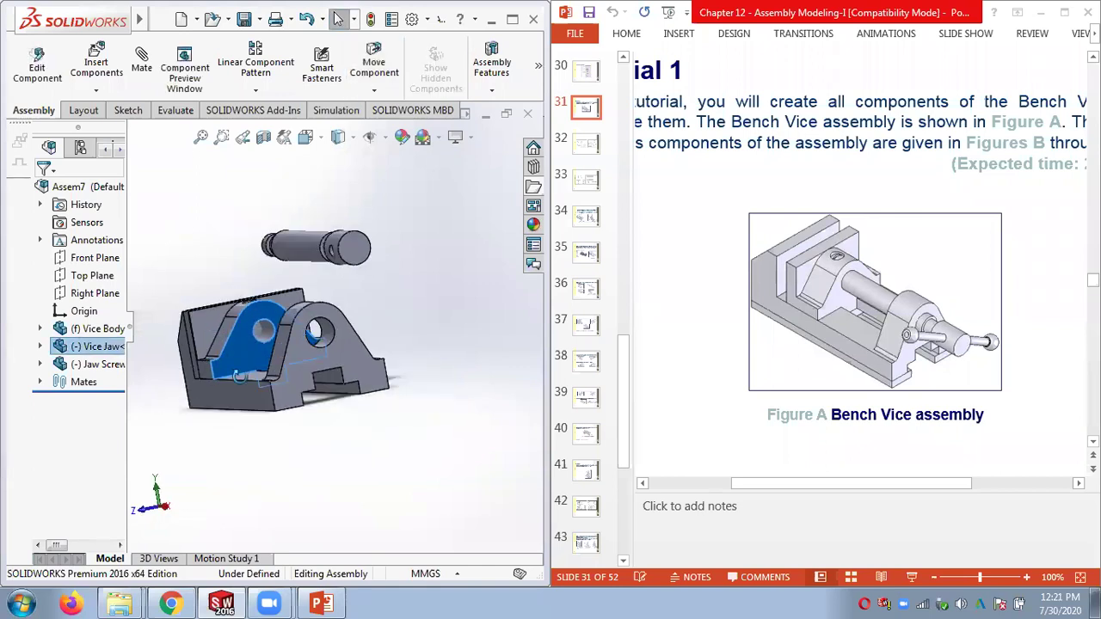
key("ctrl+7")
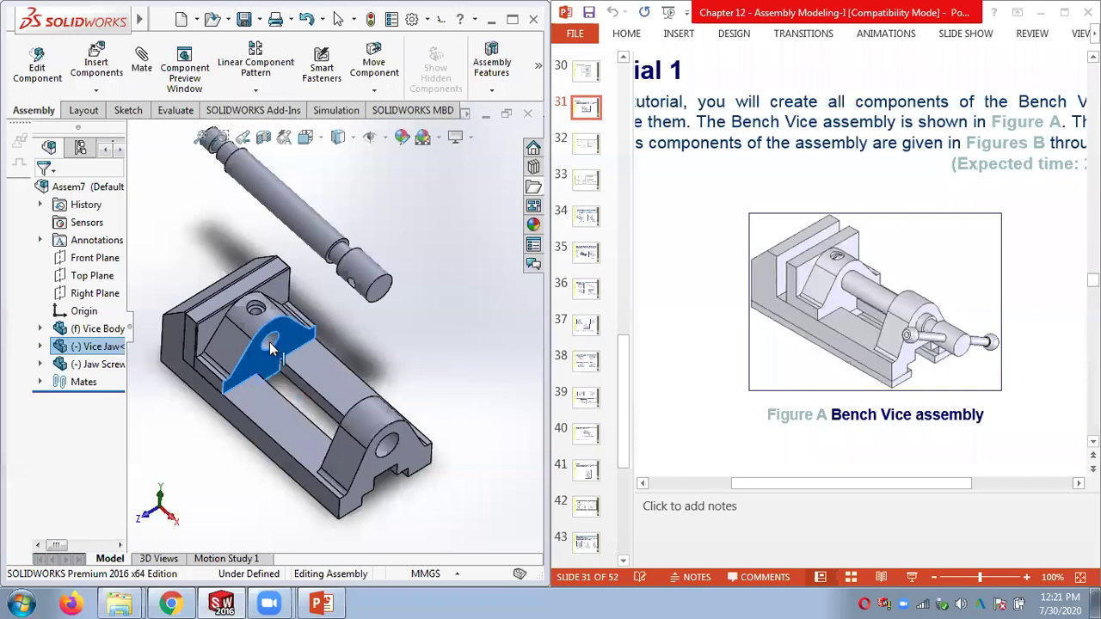
middle_click_drag(246, 305, 228, 231)
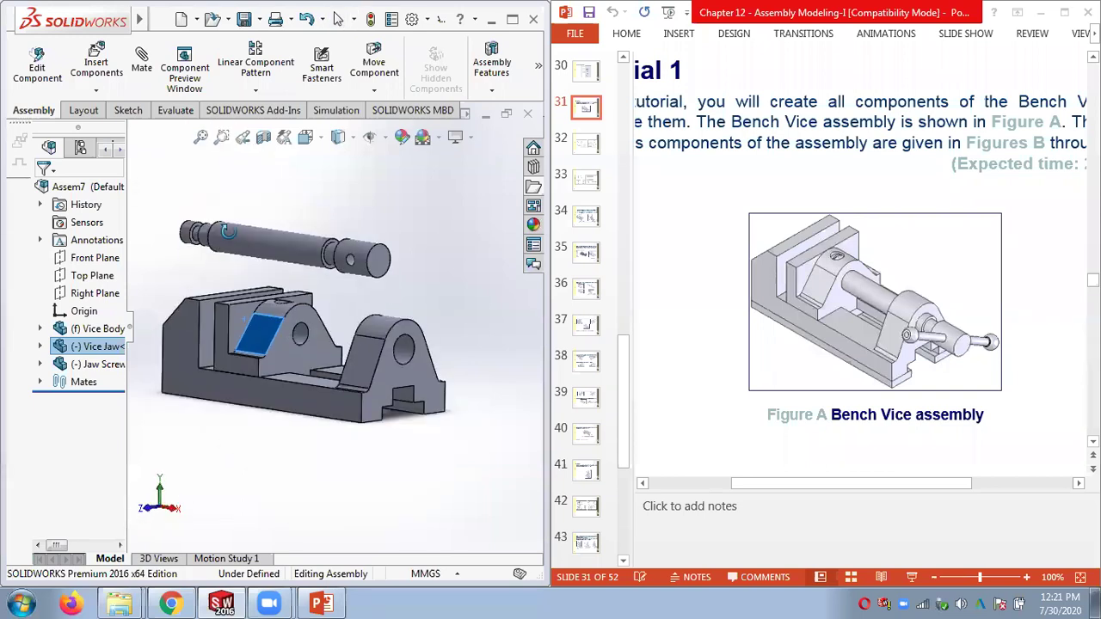
Step: Start a mate with the selected Vice Jaw face and move the PropertyManager off the slide text
left_click(143, 65)
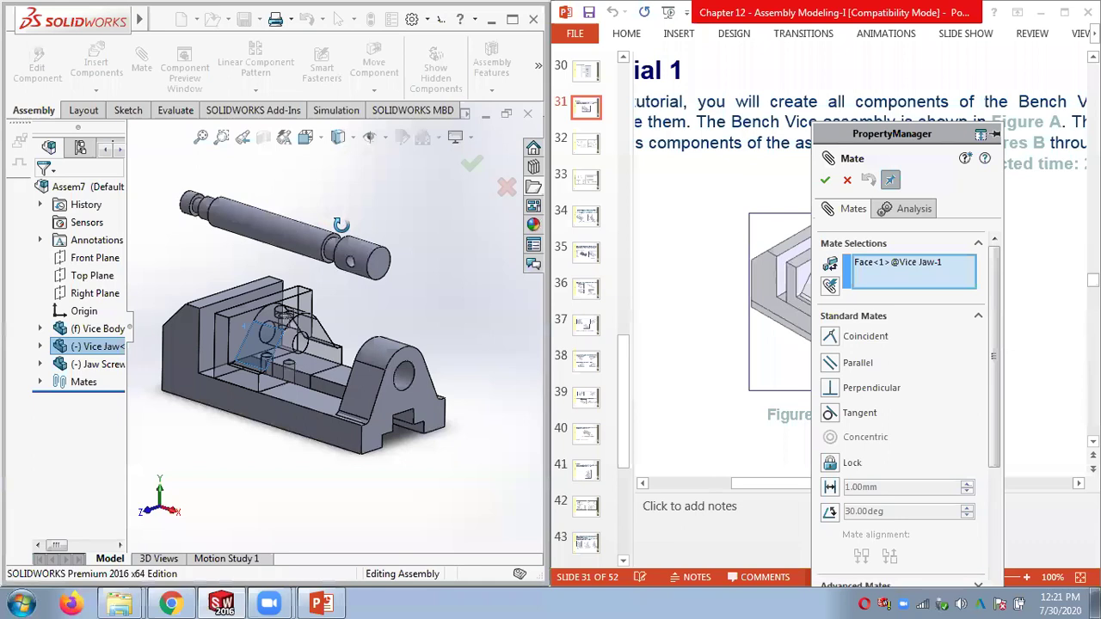
middle_click_drag(340, 224, 342, 230)
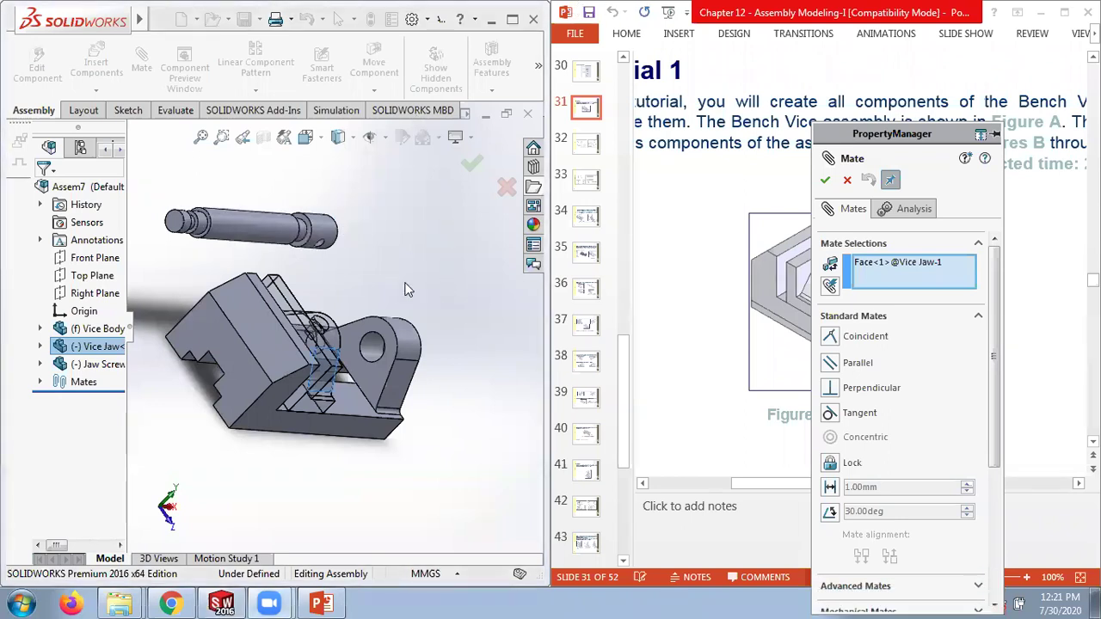
middle_click_drag(237, 280, 203, 242)
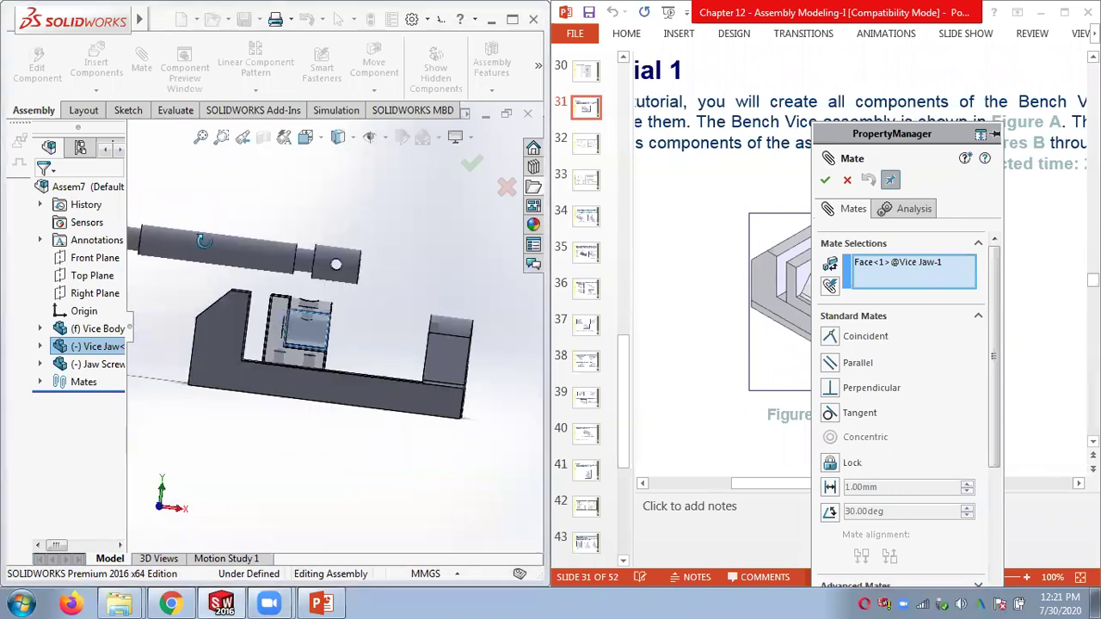
key("ctrl+7")
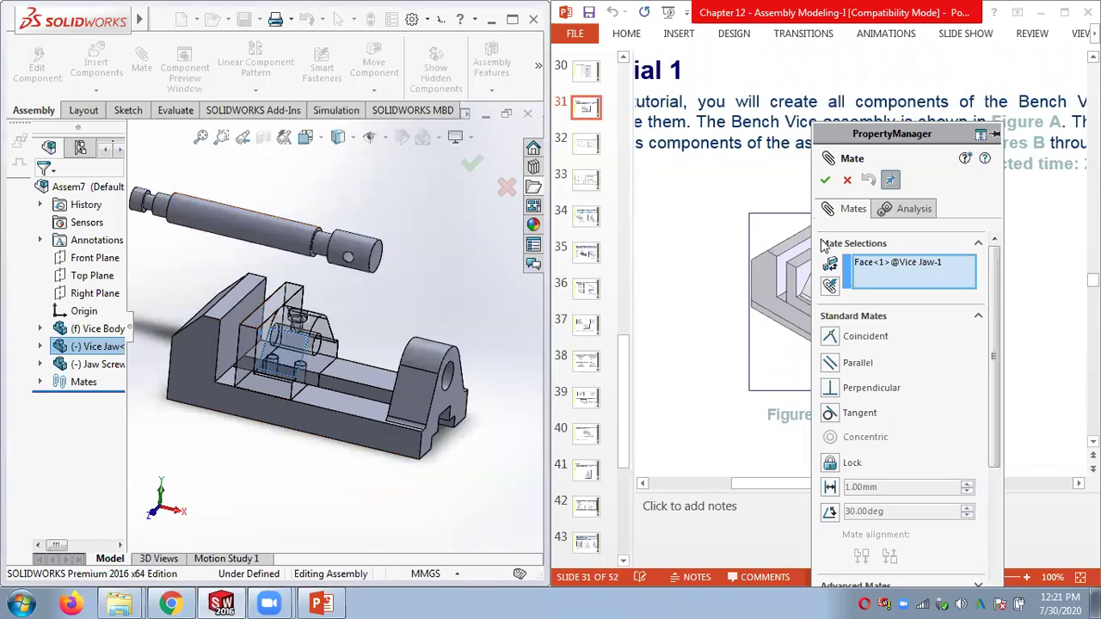
left_click_drag(843, 142, 564, 140)
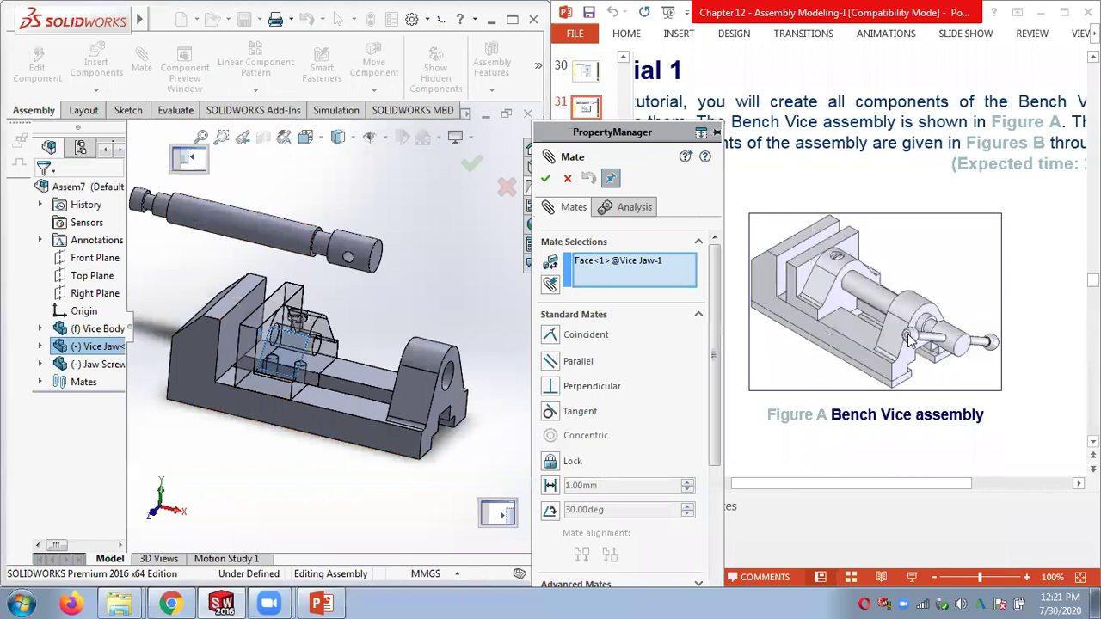
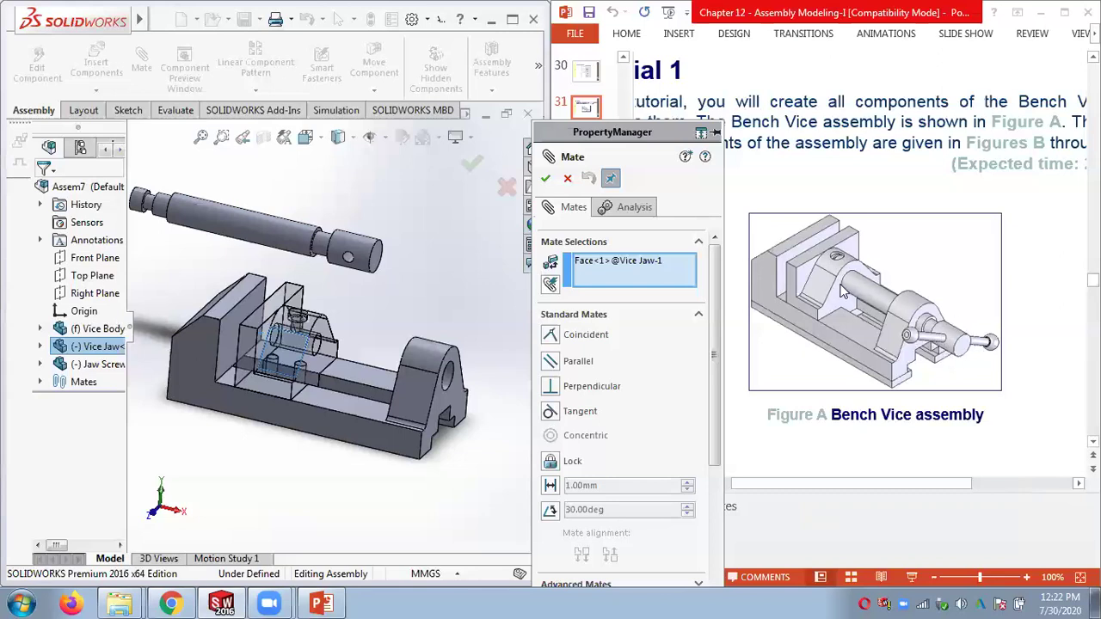
Step: Remove the wrongly picked jaw face from the mate selections
middle_click_drag(408, 297, 389, 293)
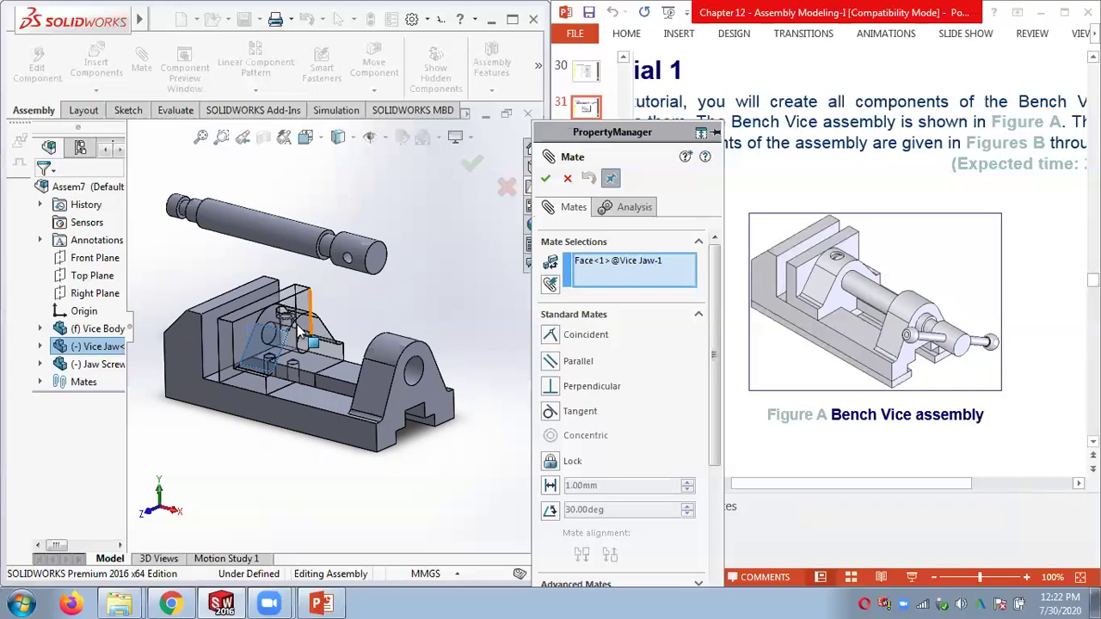
middle_click_drag(214, 275, 293, 278)
right_click(613, 267)
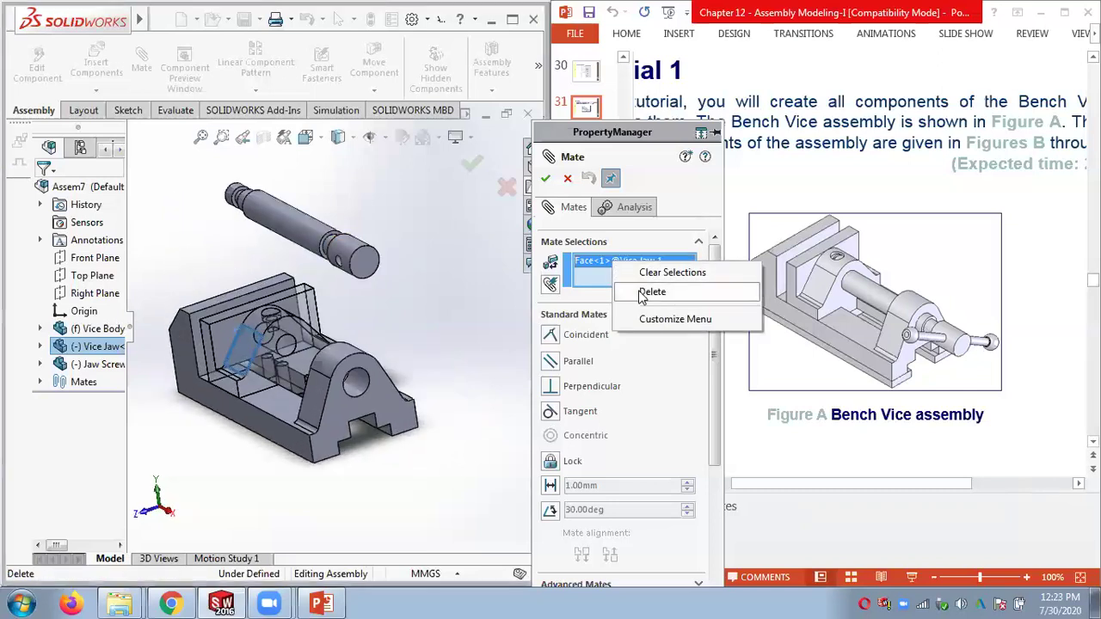
left_click(645, 293)
Step: Mate the Vice Jaw face coincident with the Jaw Screw end face
middle_click_drag(232, 255, 246, 284)
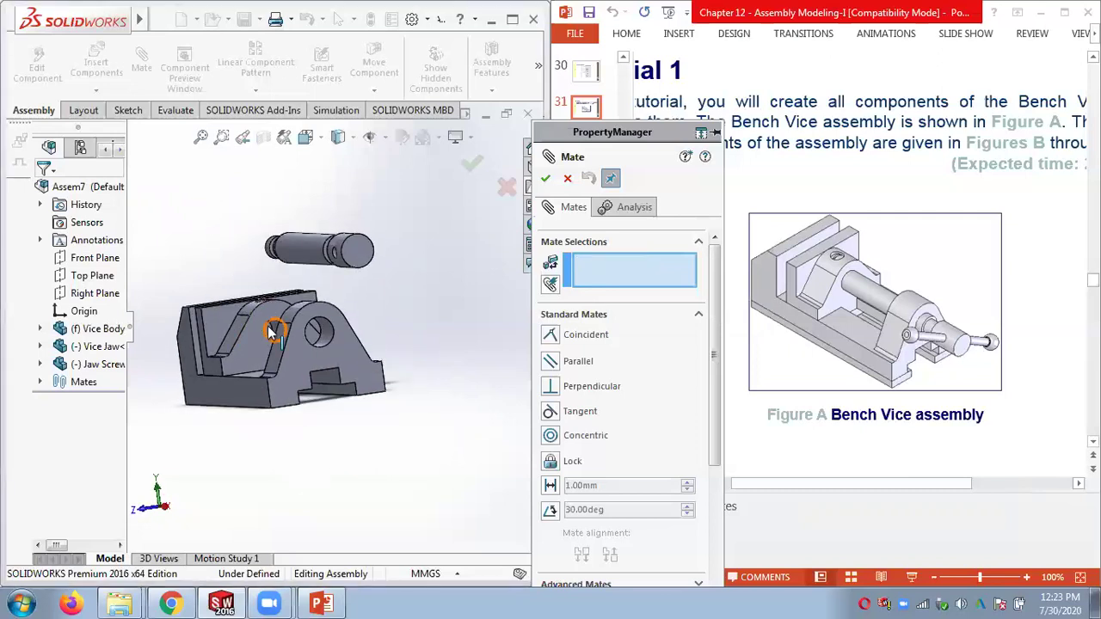
scroll(277, 342, "down", 5)
left_click(289, 329)
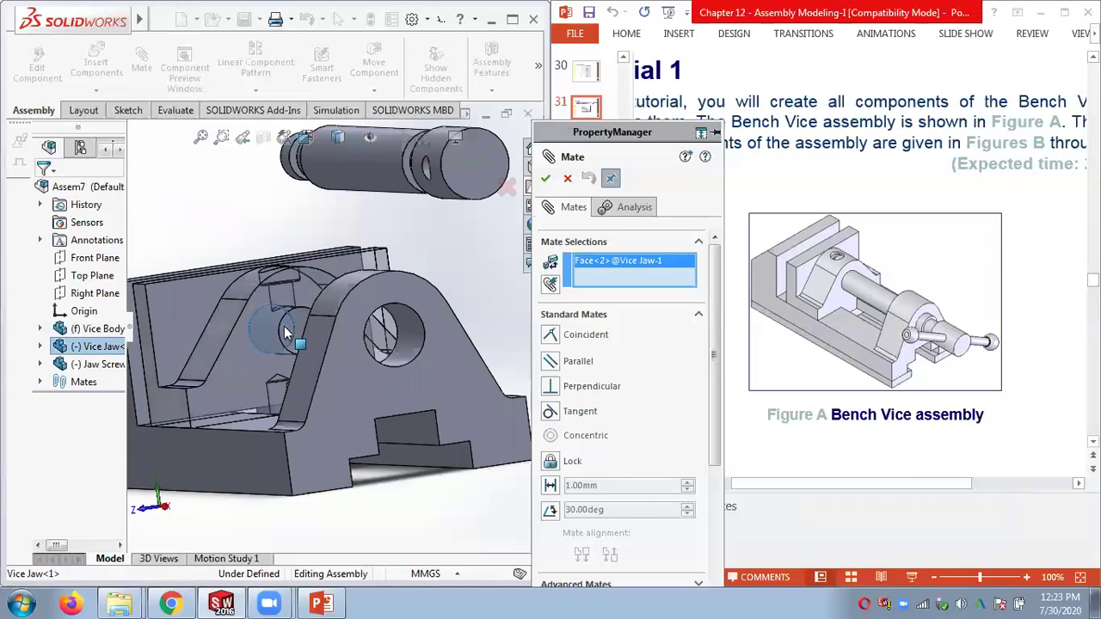
middle_click_drag(289, 330, 234, 213)
scroll(266, 244, "up", 5)
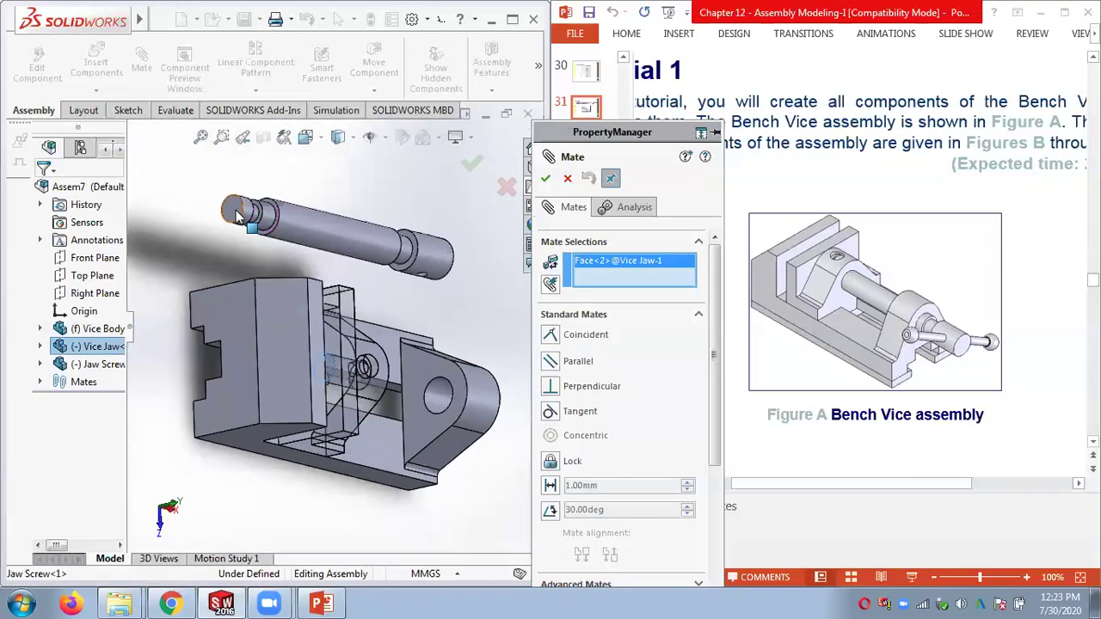
left_click(234, 213)
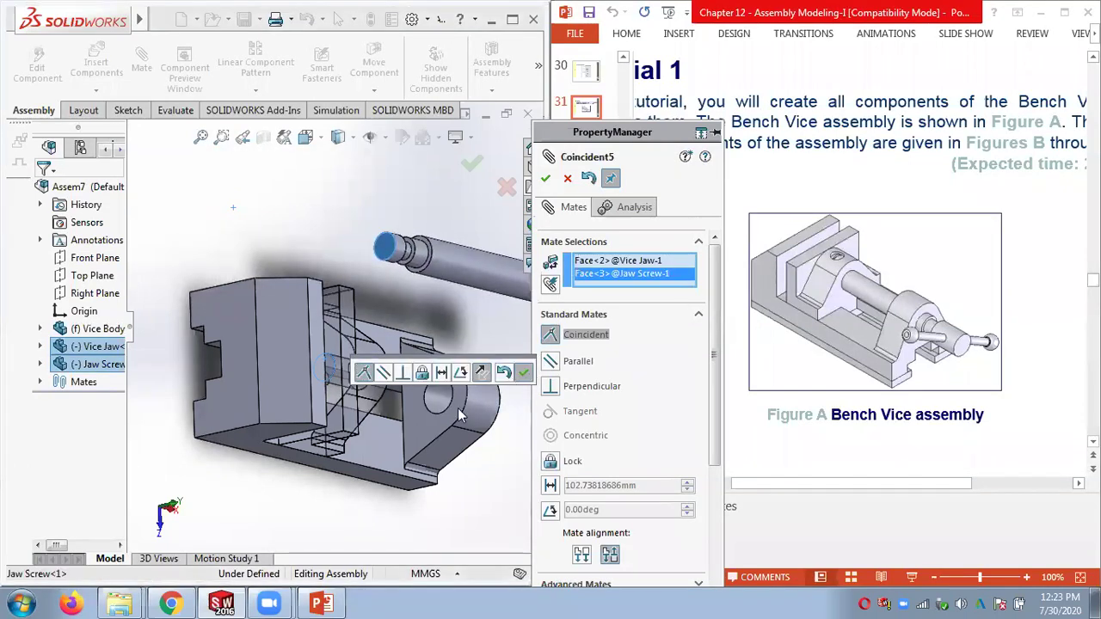
left_click(523, 372)
mouse_move(379, 422)
middle_mouse_down()
mouse_move(306, 318)
mouse_move(392, 421)
middle_mouse_up()
Step: Apply a Concentric mate between the Vice Jaw hole and the Jaw Screw's cylindrical face
left_click(392, 422)
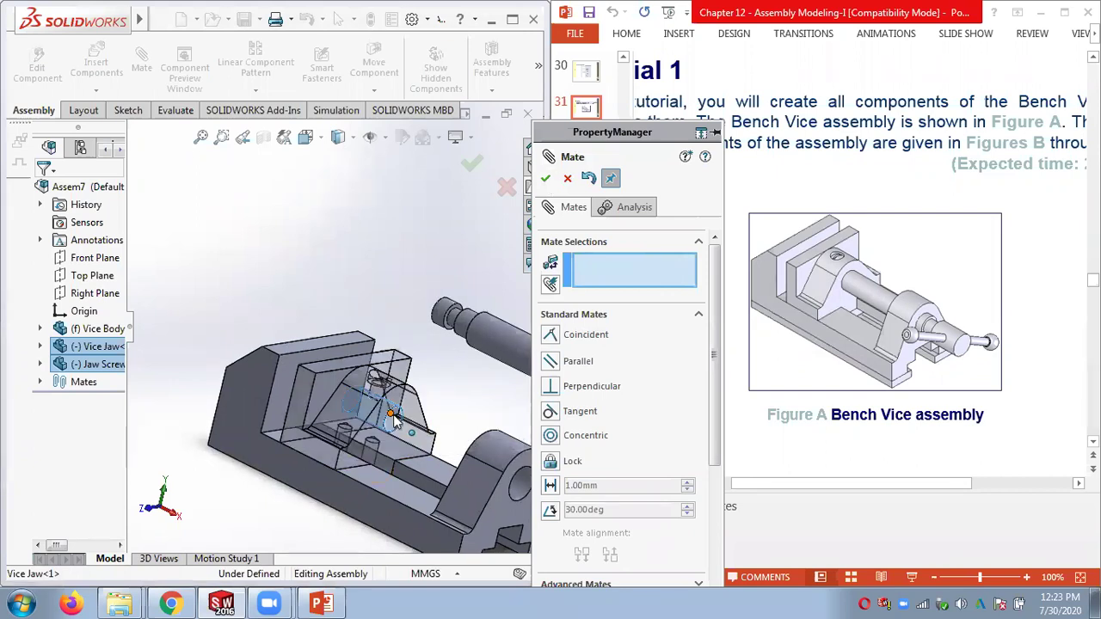
left_click(440, 320)
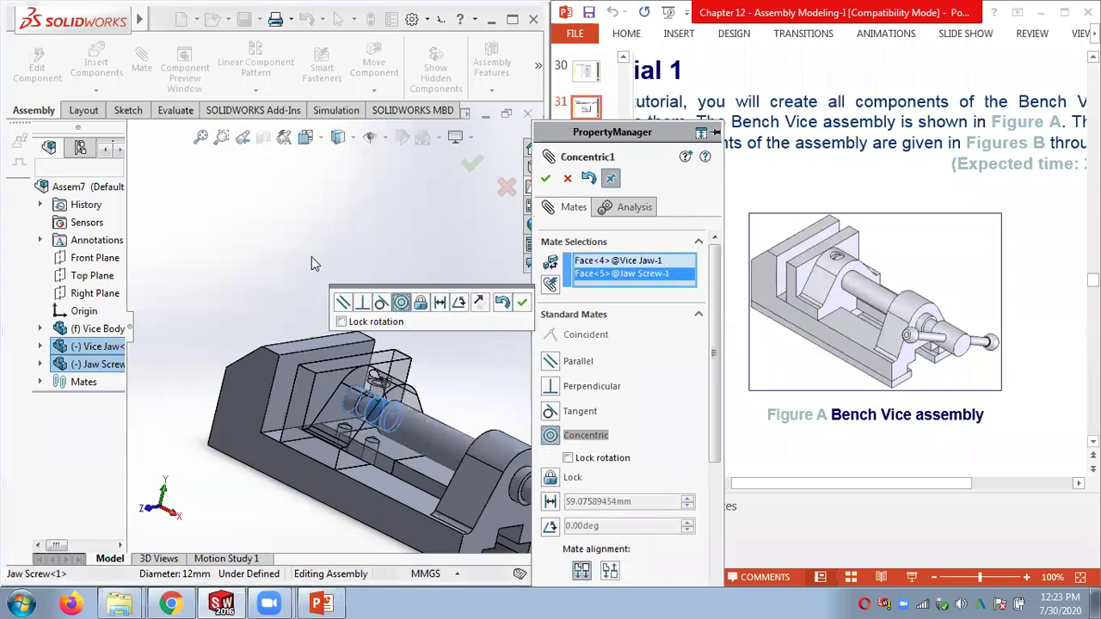
mouse_move(348, 246)
middle_mouse_down()
mouse_move(356, 242)
mouse_move(337, 266)
mouse_move(340, 246)
mouse_move(356, 248)
middle_mouse_up()
scroll(447, 419, "down", 3)
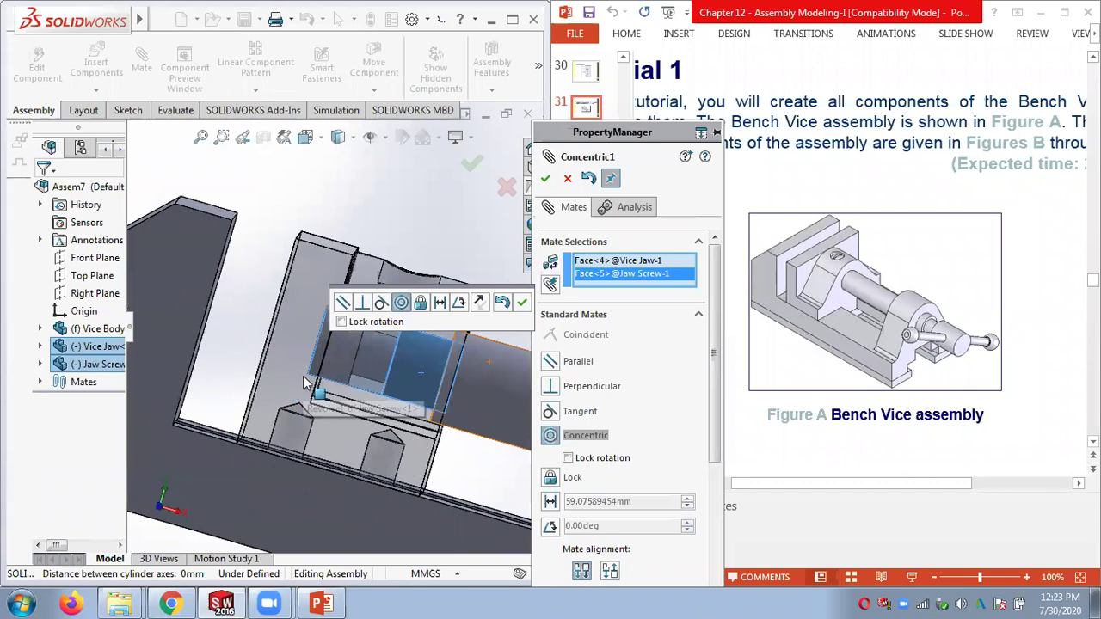
middle_click_drag(418, 406, 411, 413)
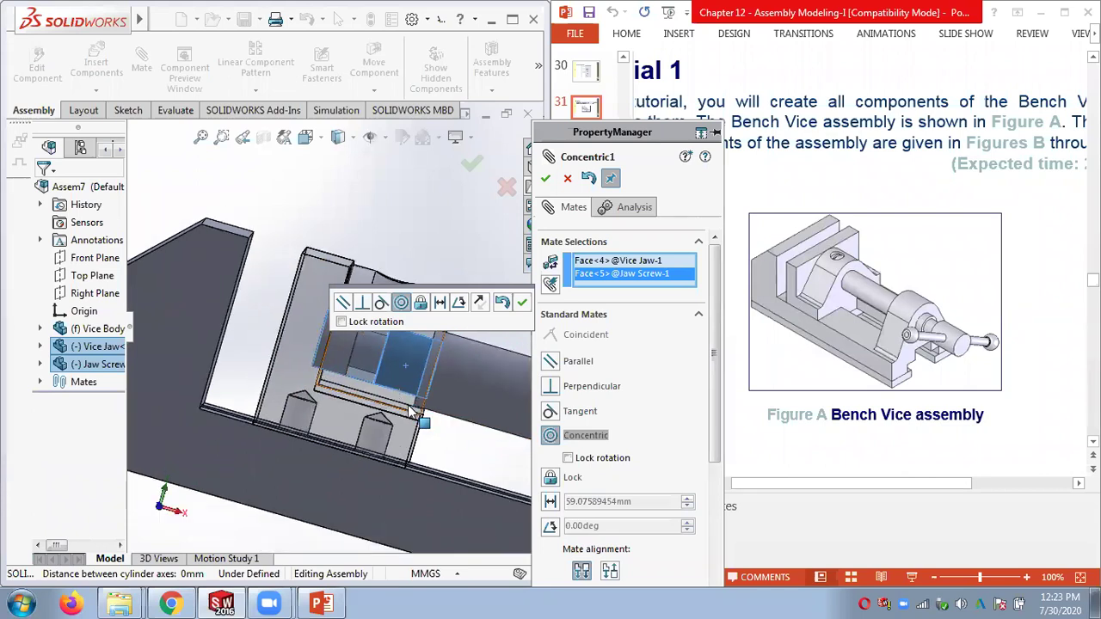
scroll(411, 413, "up", 5)
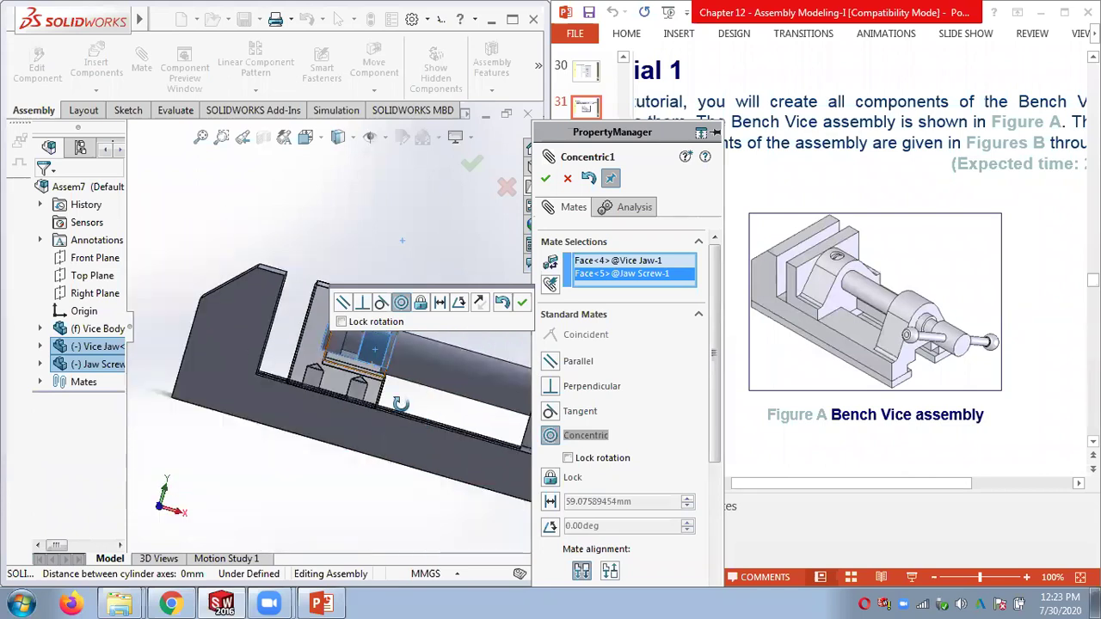
left_click(522, 304)
middle_click_drag(439, 331, 444, 239)
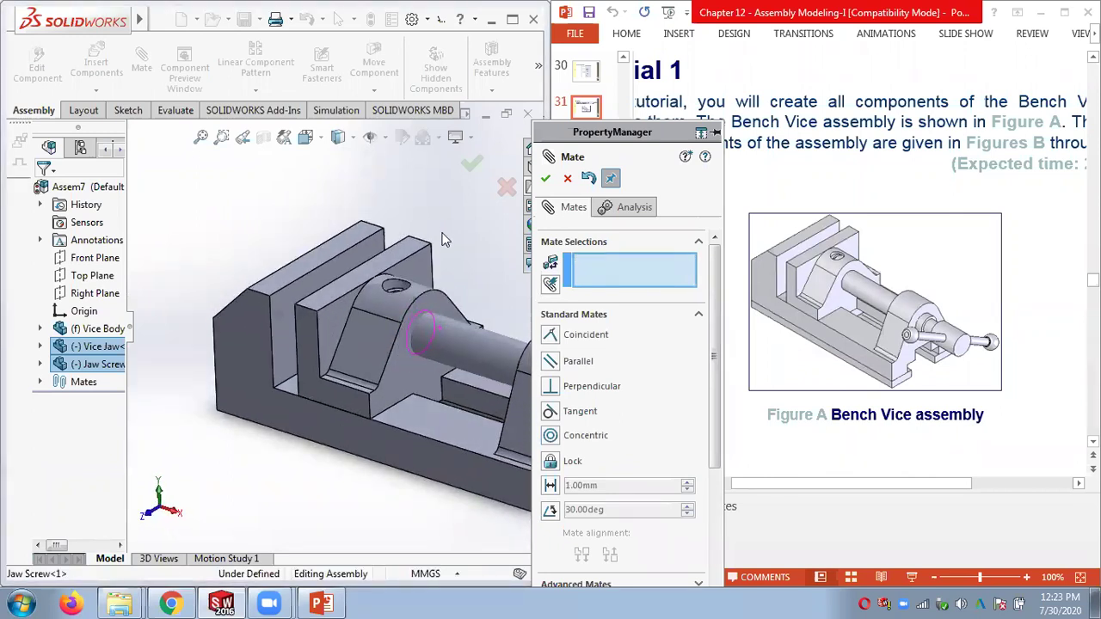
Step: Expand the Mates folder, check the third Coincident mate, and close the Mate PropertyManager
scroll(508, 325, "down", 3)
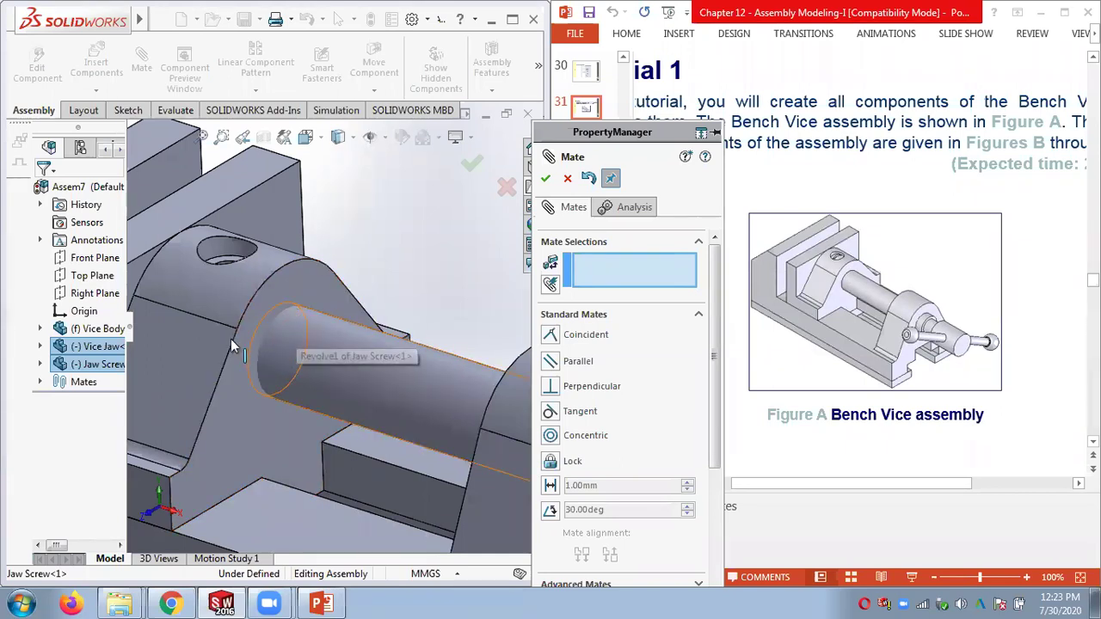
scroll(439, 247, "up", 3)
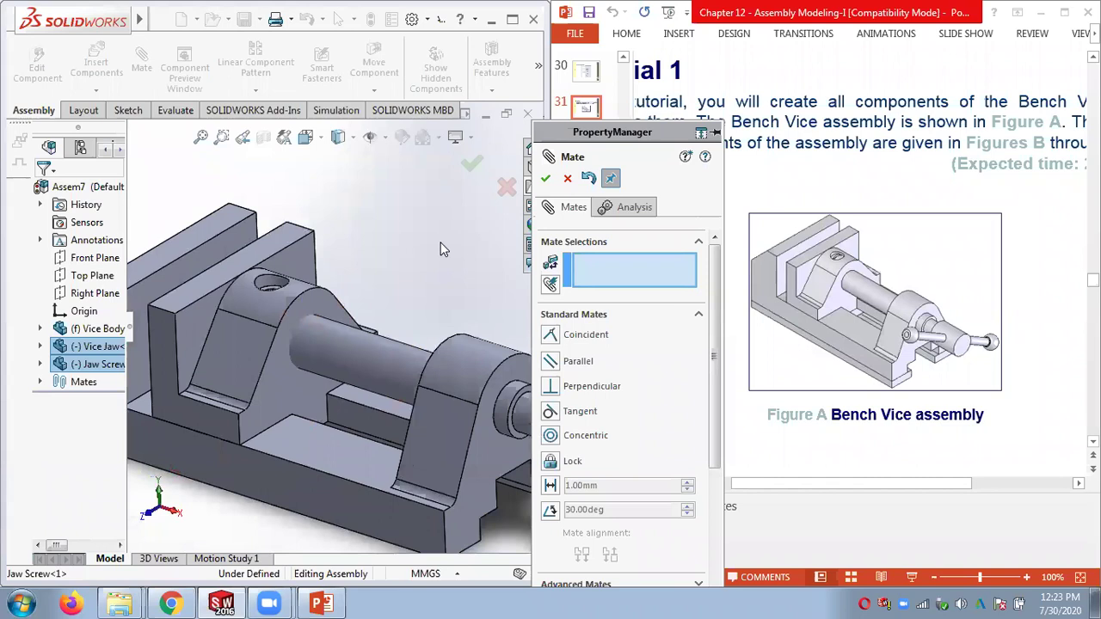
left_click(40, 381)
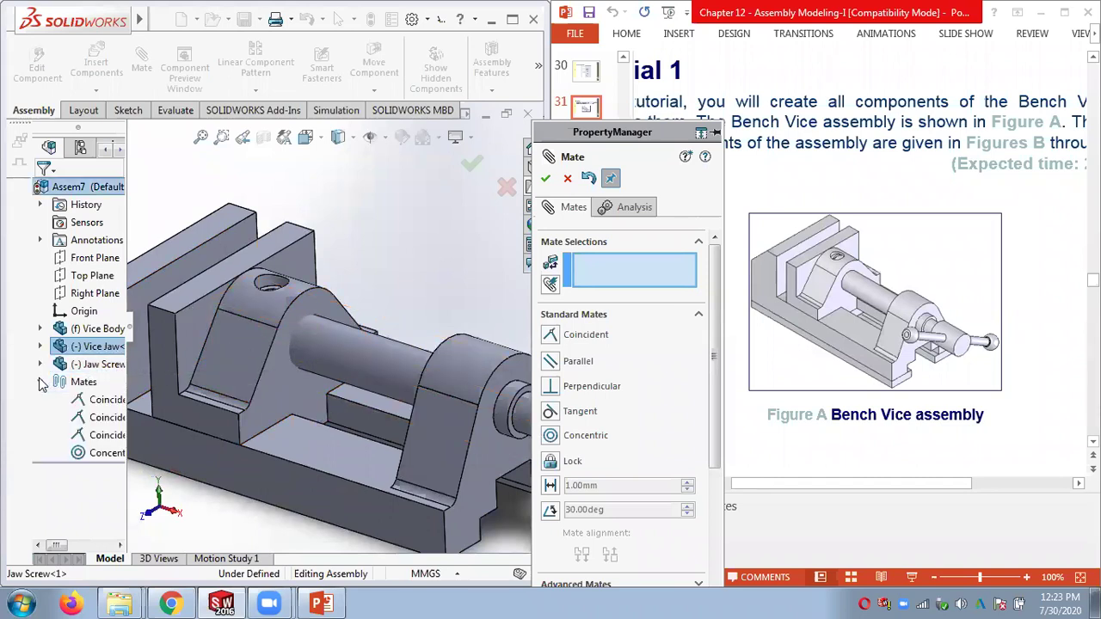
right_click(100, 435)
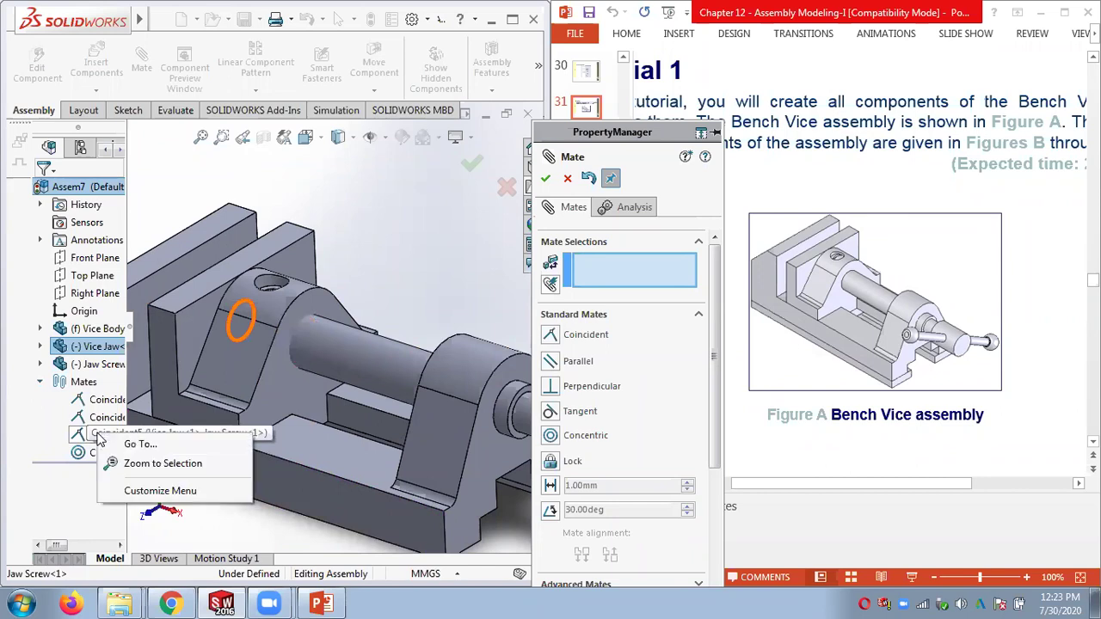
left_click(548, 185)
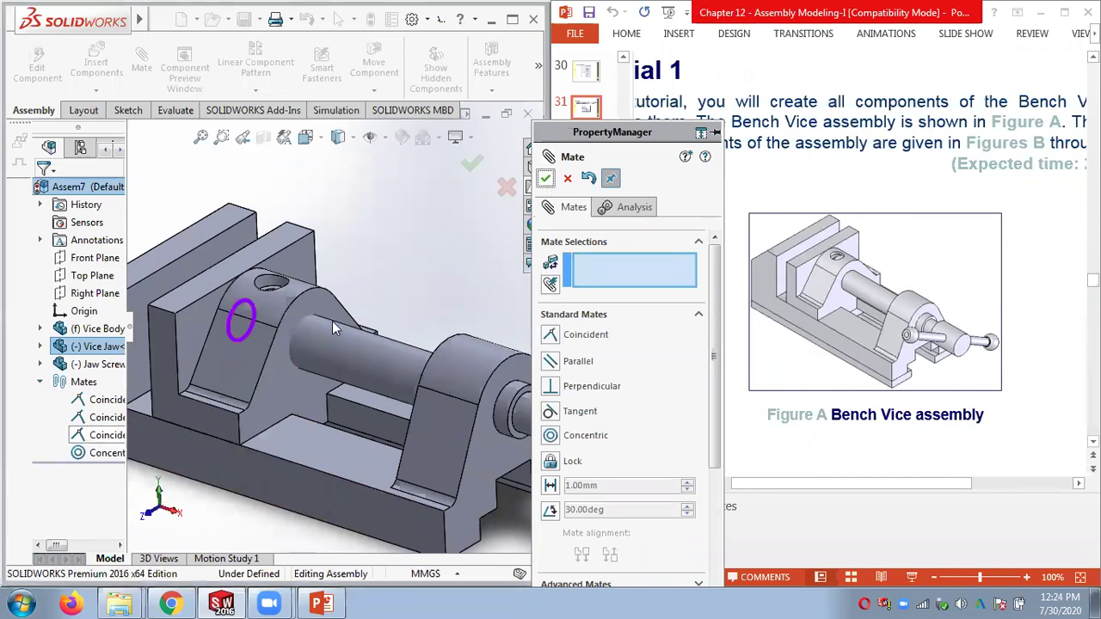
right_click(84, 438)
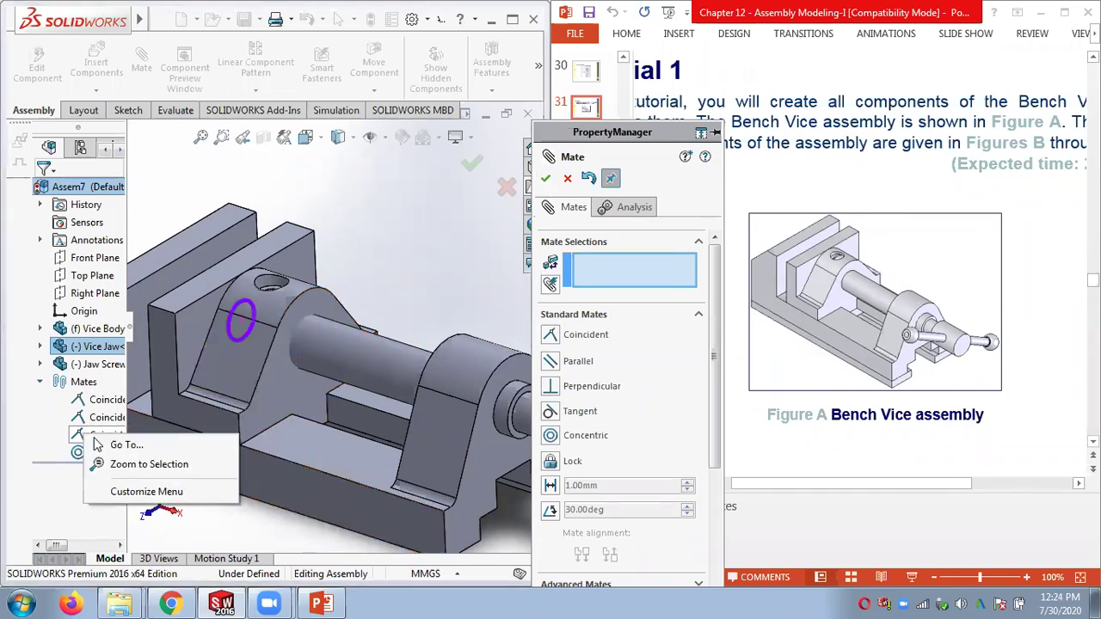
left_click(545, 180)
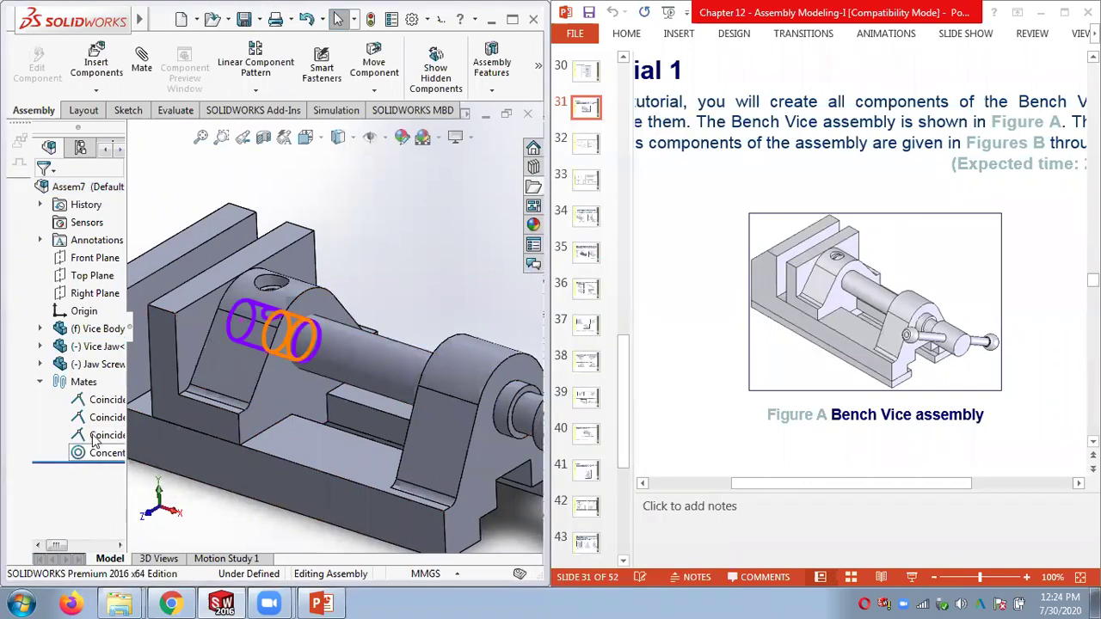
Step: Inspect which Vice Jaw and Jaw Screw faces the Coincident5 mate joins
right_click(125, 291)
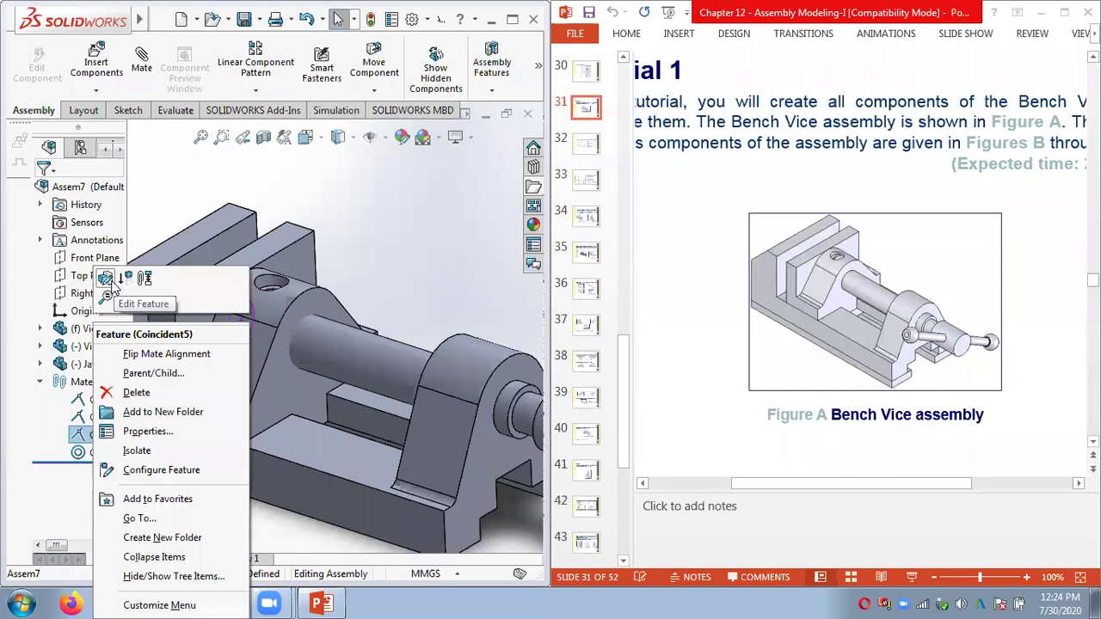
left_click(106, 280)
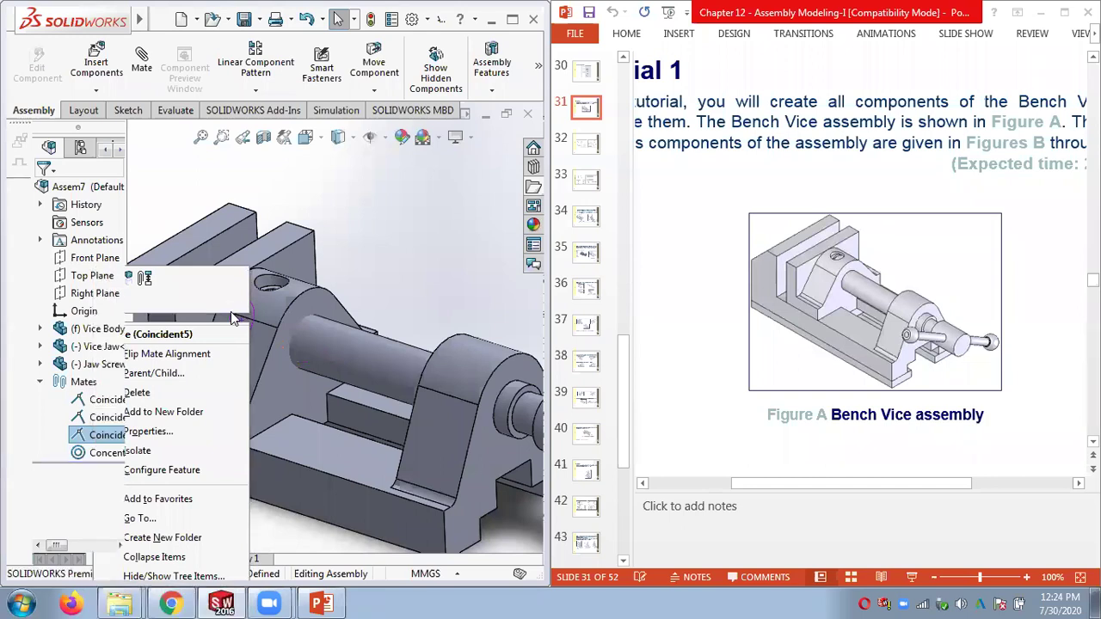
middle_click_drag(317, 407, 426, 274)
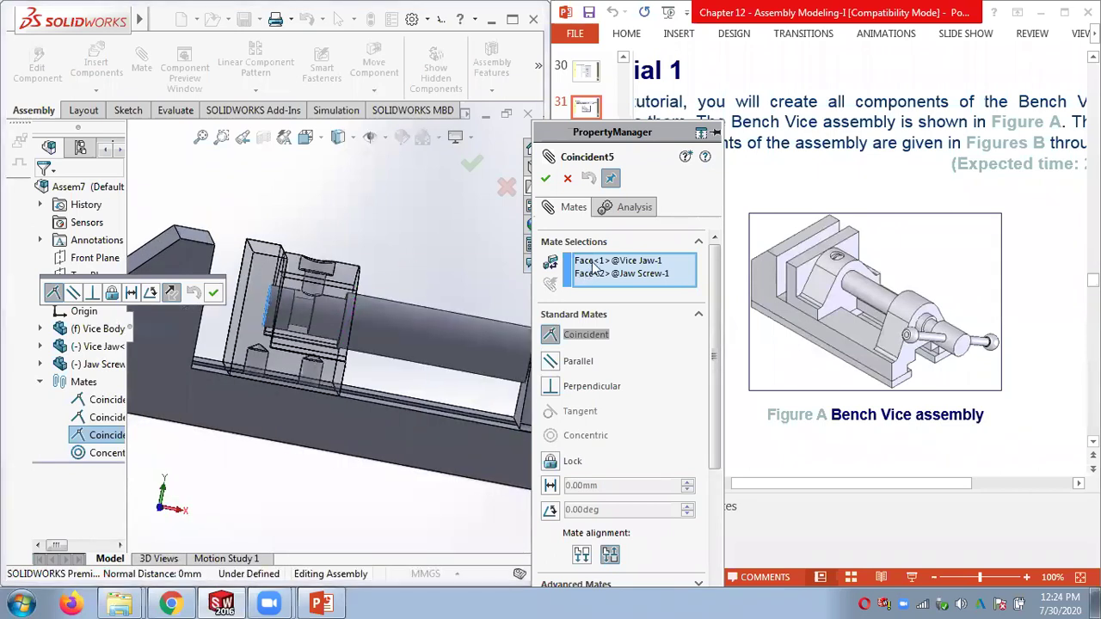
left_click(590, 266)
left_click(590, 274)
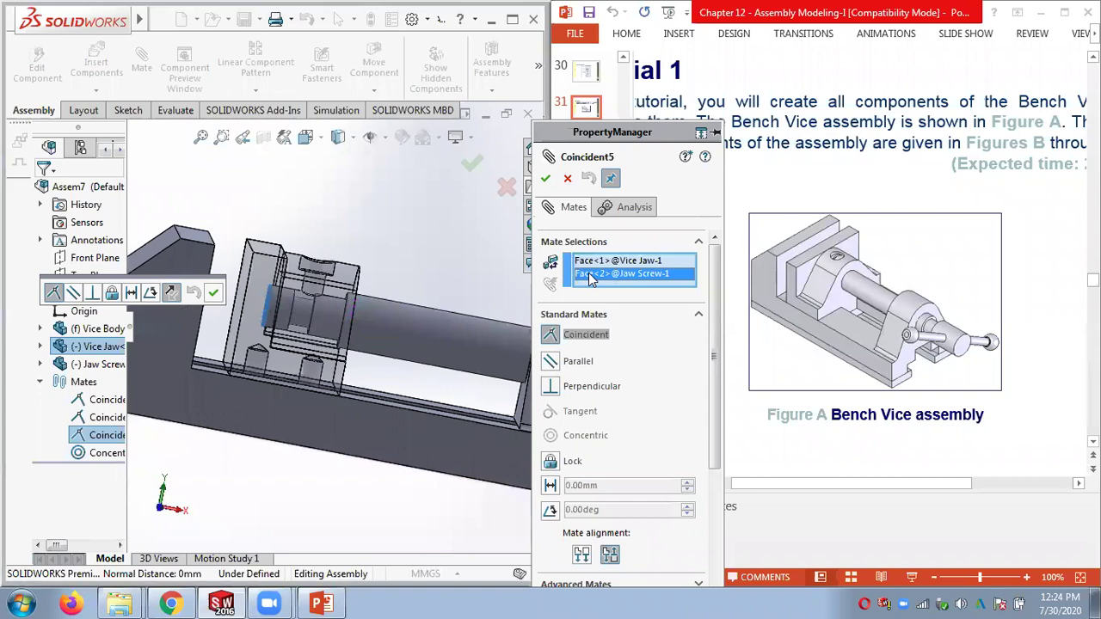
left_click(593, 263)
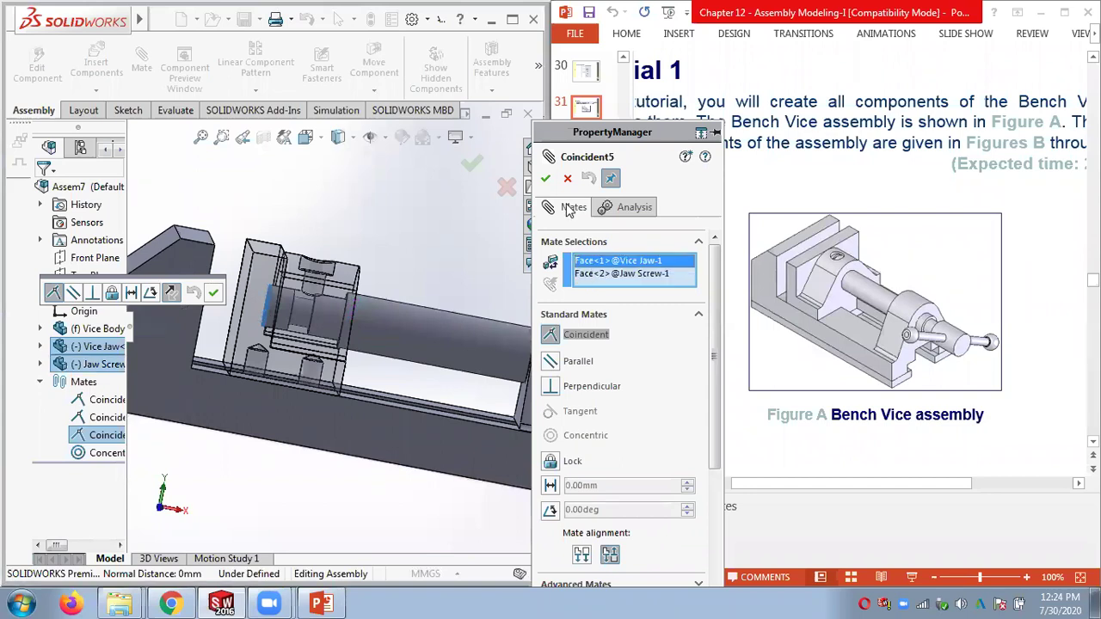
key("Escape")
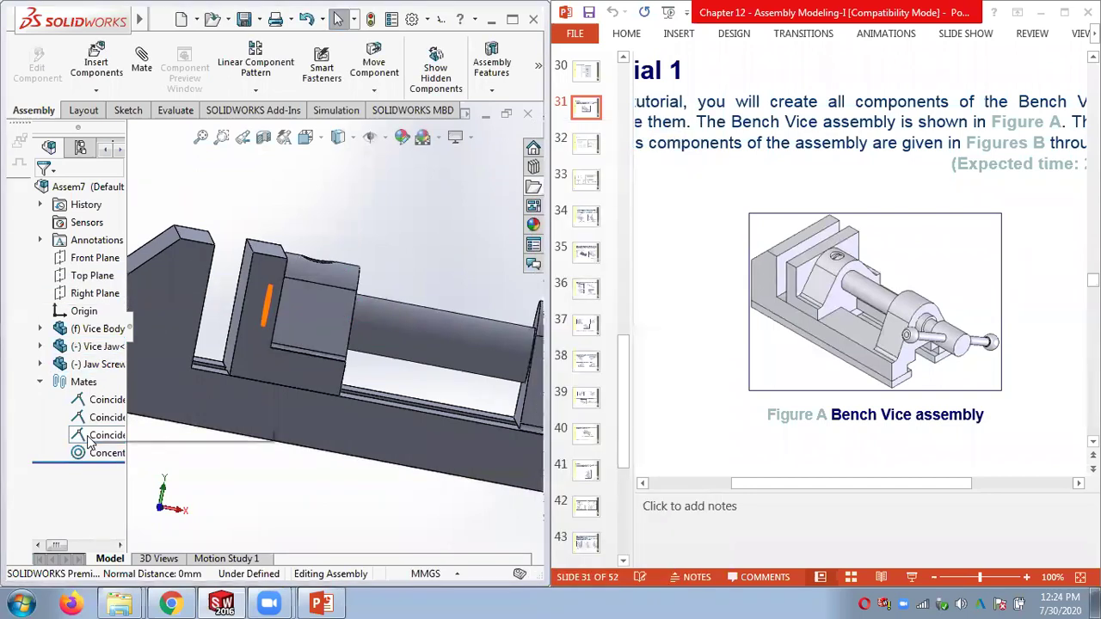
Step: Delete Coincident5 and drag the freed Jaw Screw along its axis
right_click(95, 435)
left_click(129, 388)
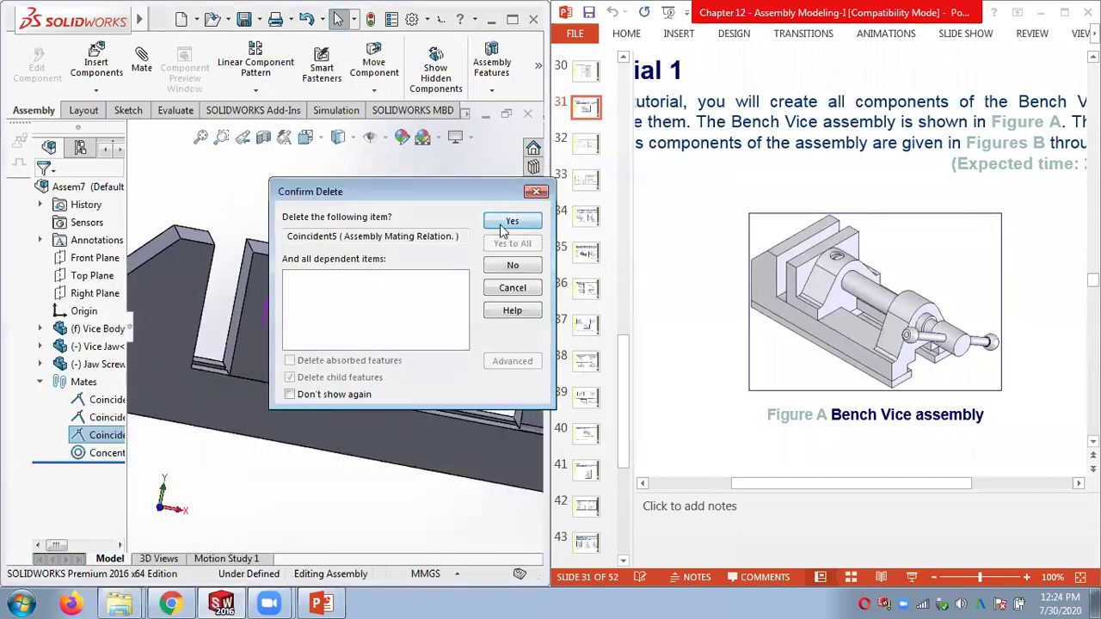
left_click(509, 222)
left_click_drag(393, 337, 400, 255)
middle_click_drag(418, 241, 446, 260)
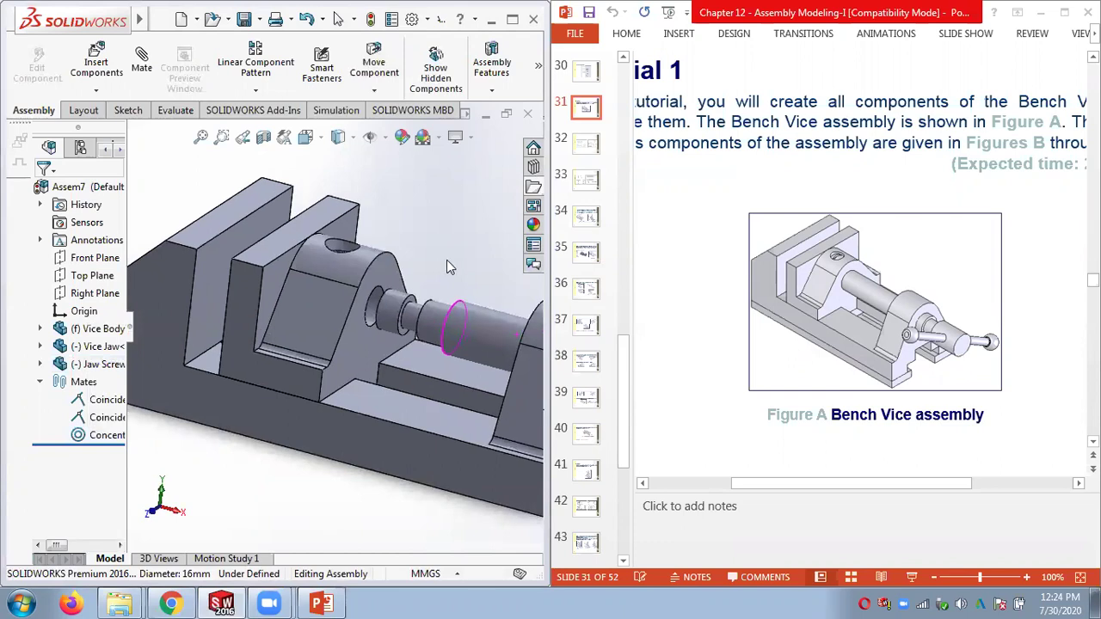
Step: Mate a Vice Jaw face coincident with the Jaw Screw shoulder face
scroll(447, 260, "down", 2)
scroll(493, 327, "down", 2)
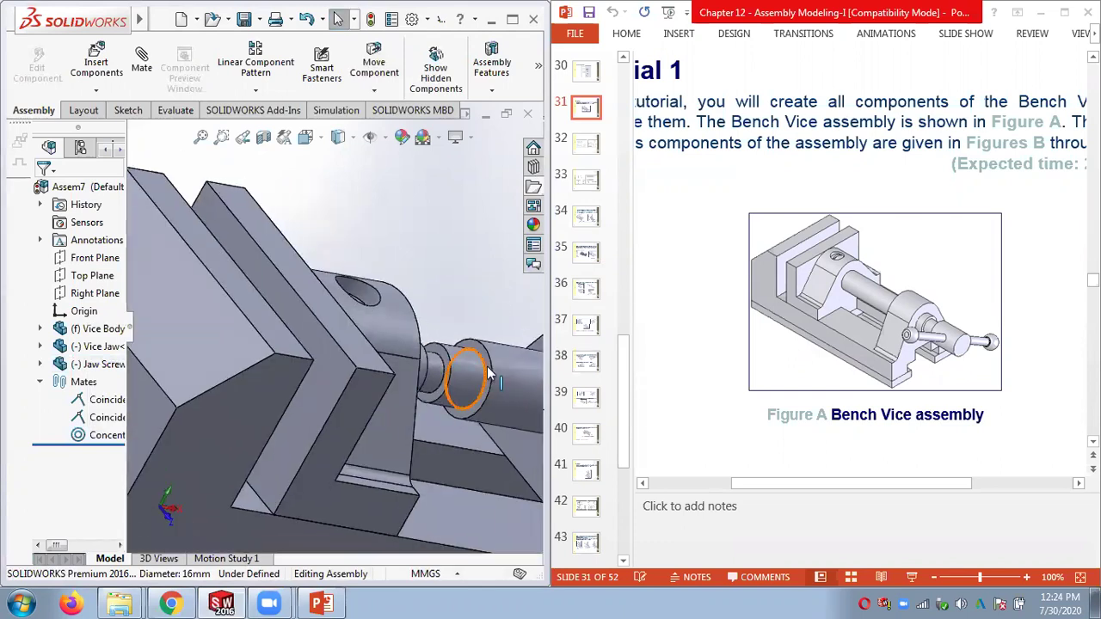
middle_click_drag(469, 371, 388, 327)
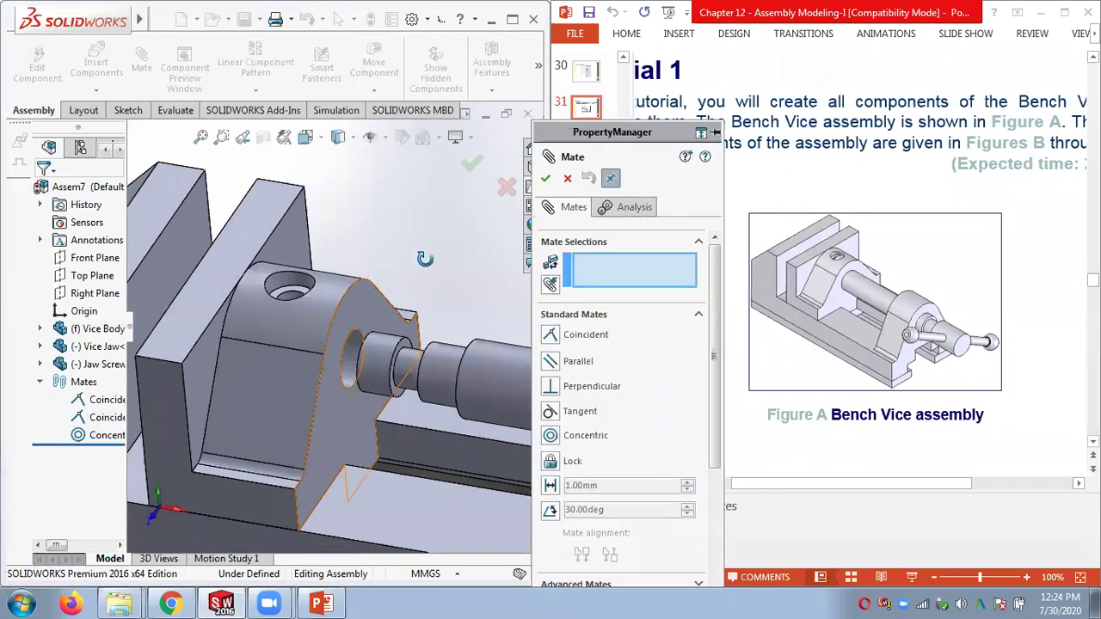
left_click(411, 327)
scroll(439, 344, "down", 4)
left_click(450, 384)
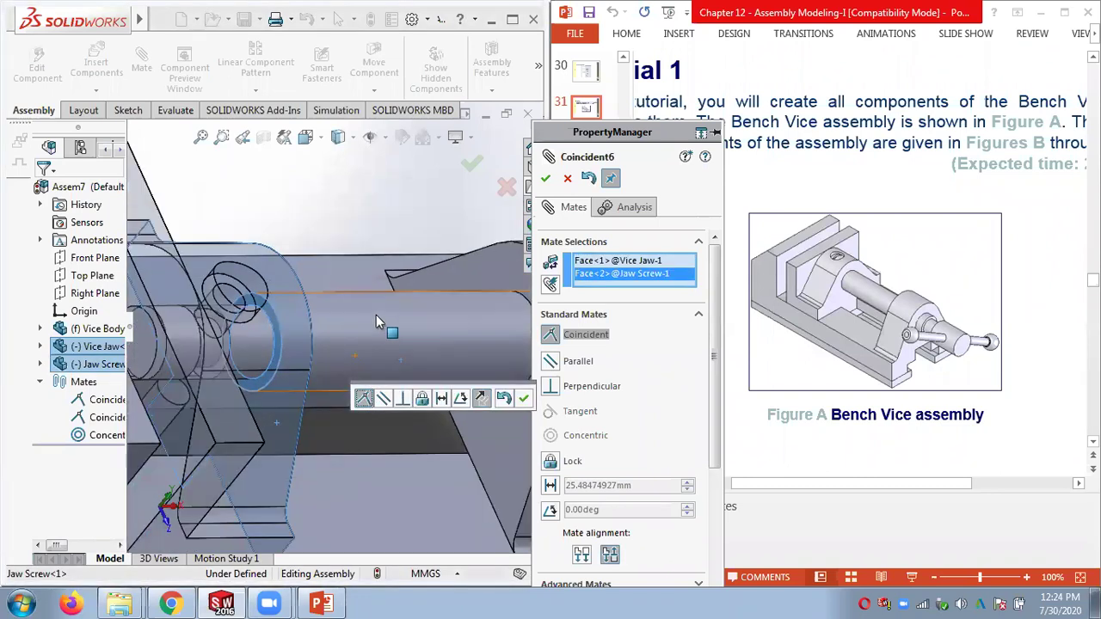
scroll(376, 315, "up", 5)
Step: Drag the vice jaw and Jaw Screw to test the new mate
middle_click_drag(361, 292, 267, 316)
scroll(269, 342, "down", 2)
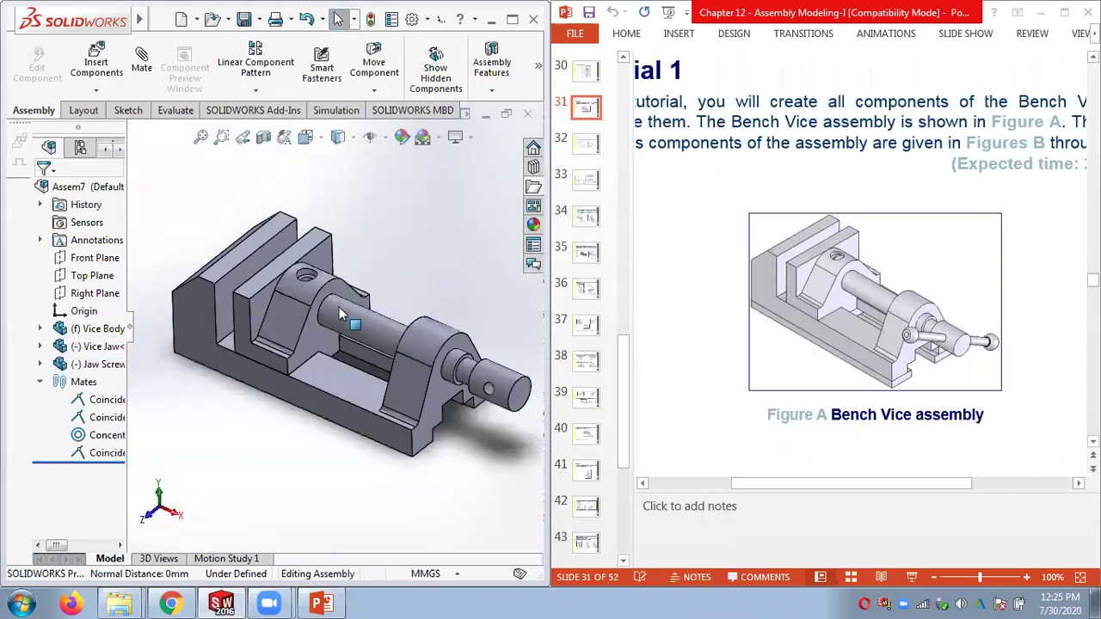
scroll(274, 315, "down", 3)
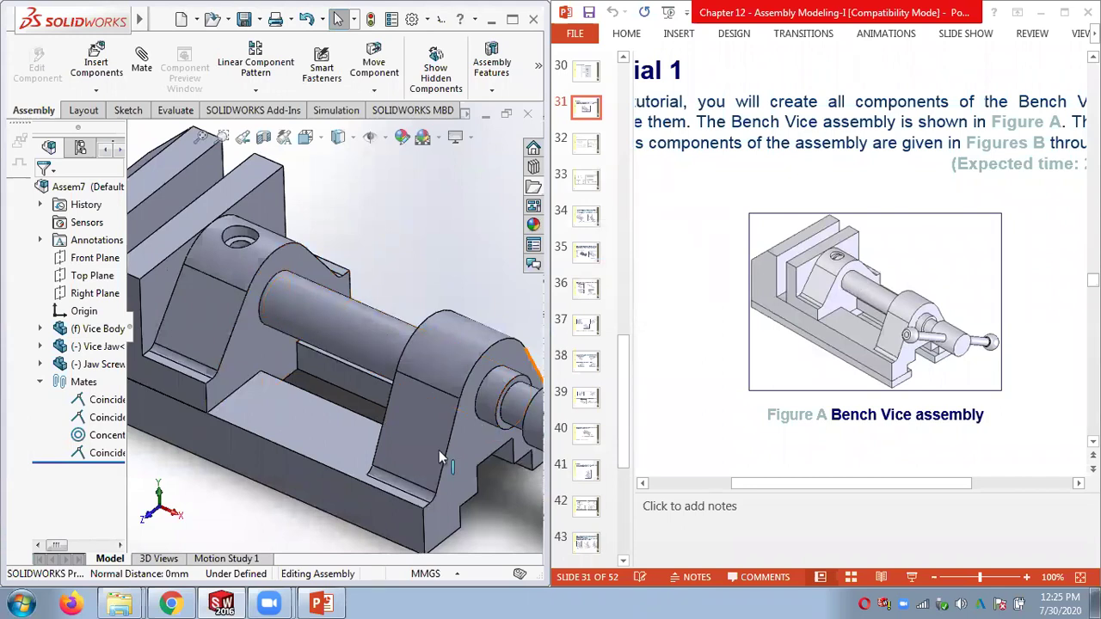
scroll(258, 405, "up", 2)
left_click_drag(231, 373, 342, 423)
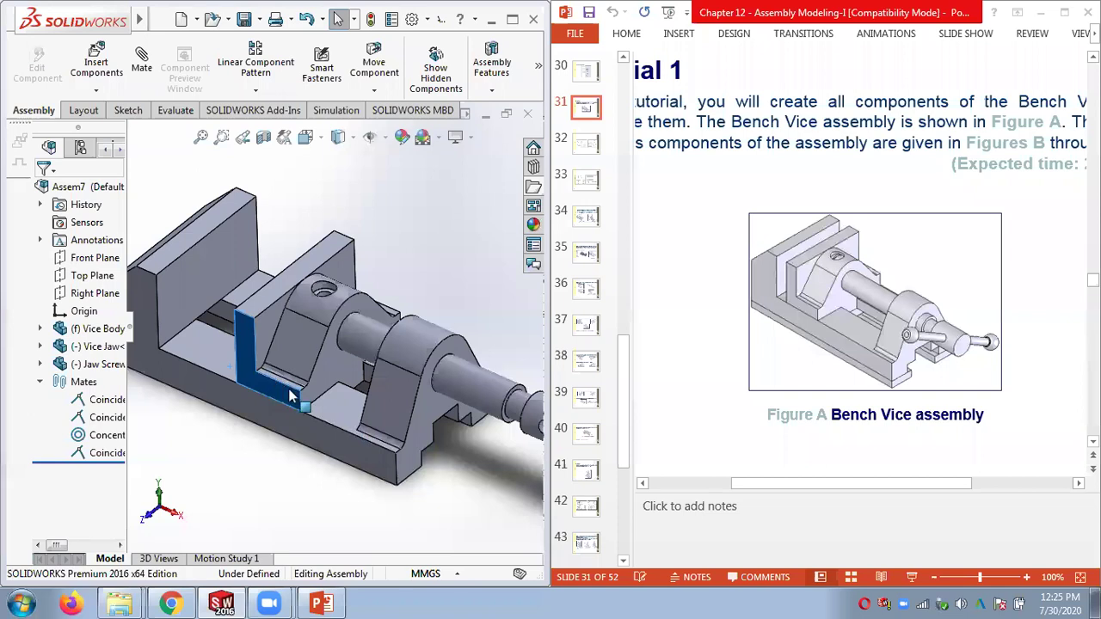
left_click_drag(486, 400, 497, 432)
Step: Drag the Jaw Screw to confirm the jaw follows, inspect Coincident6, and zoom to fit
scroll(448, 407, "down", 2)
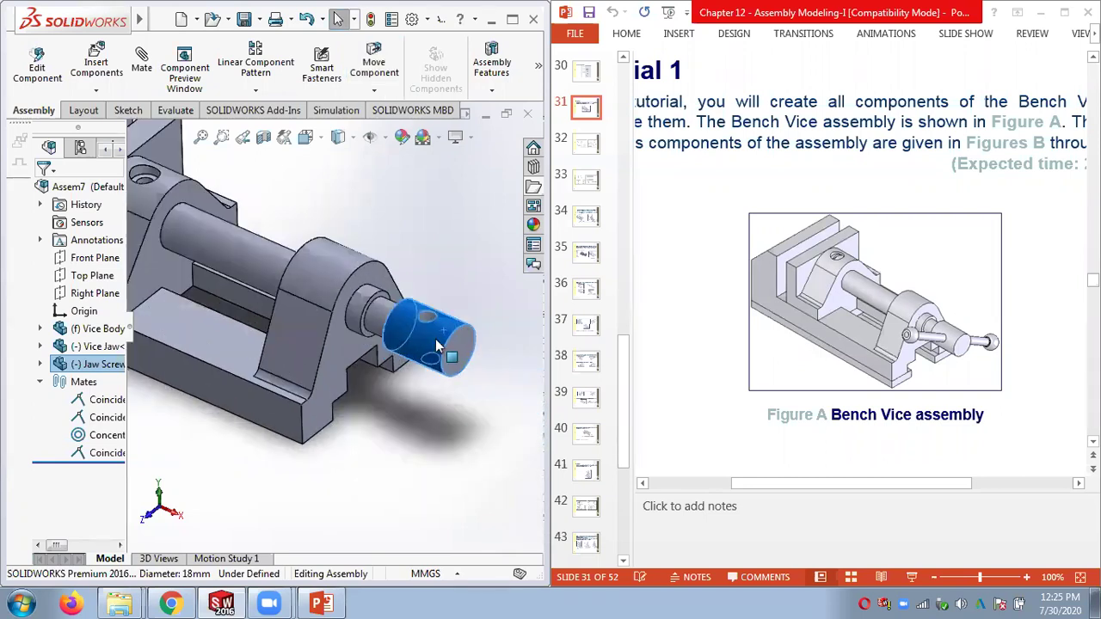
left_click_drag(468, 344, 245, 324)
scroll(258, 370, "up", 5)
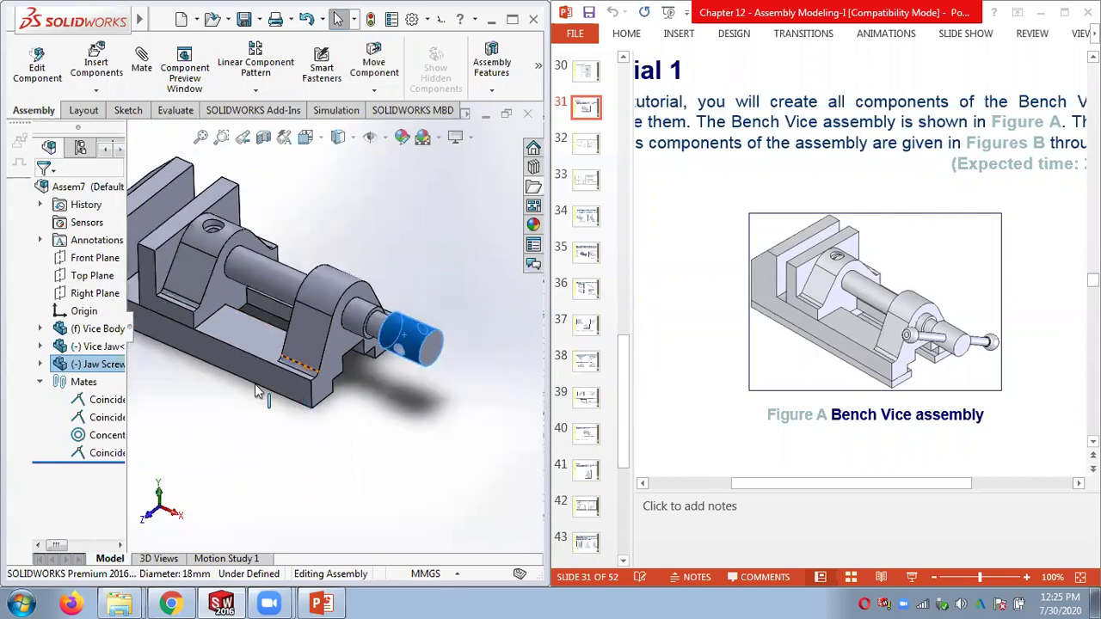
scroll(327, 342, "down", 4)
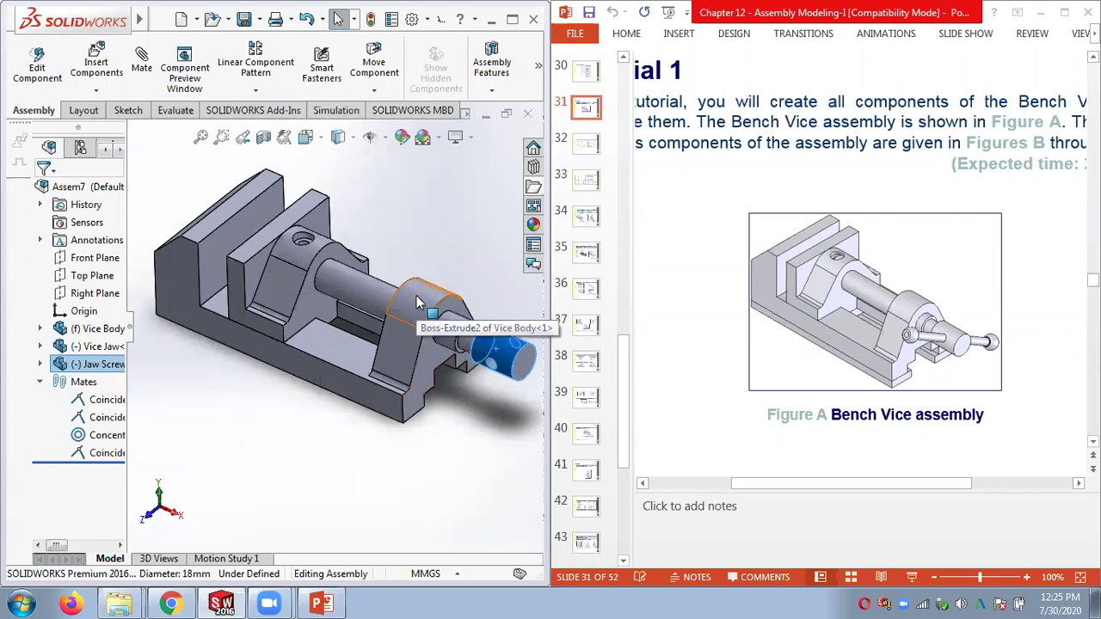
left_click(336, 468)
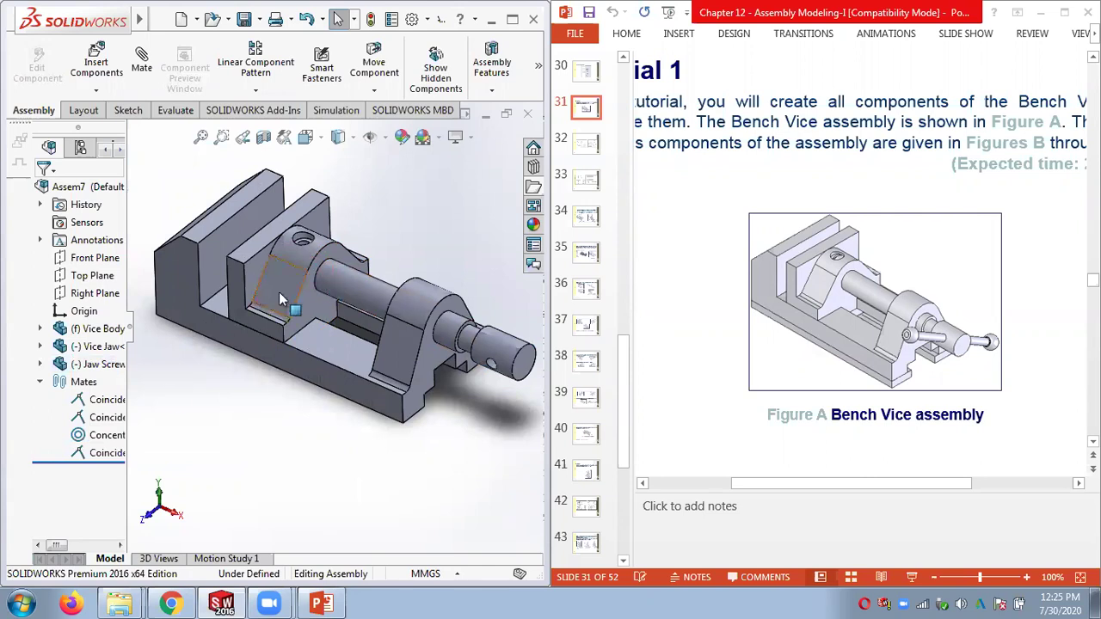
left_click(105, 454)
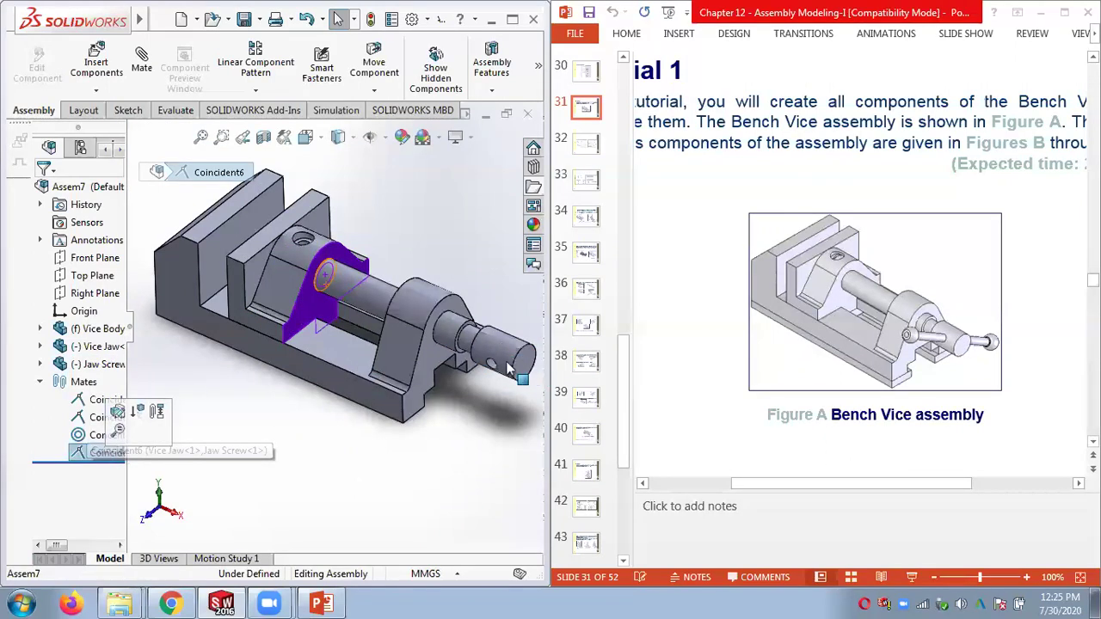
mouse_move(529, 336)
left_mouse_down()
mouse_move(474, 382)
mouse_move(521, 326)
mouse_move(477, 378)
mouse_move(519, 334)
mouse_move(532, 344)
left_mouse_up()
key("Escape")
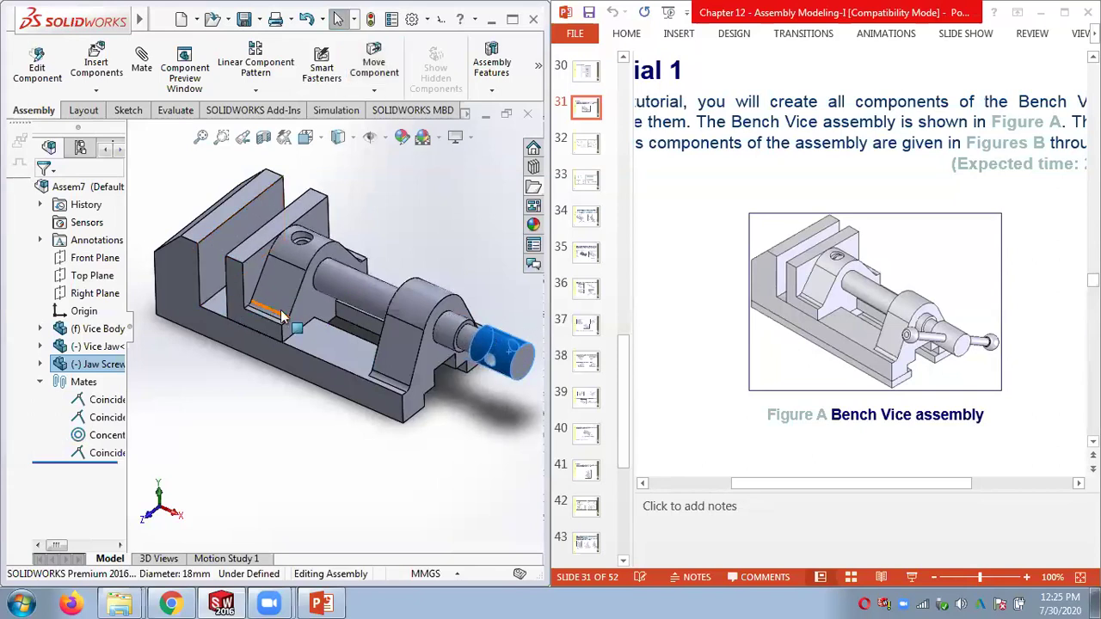
left_click(477, 417)
key("f")
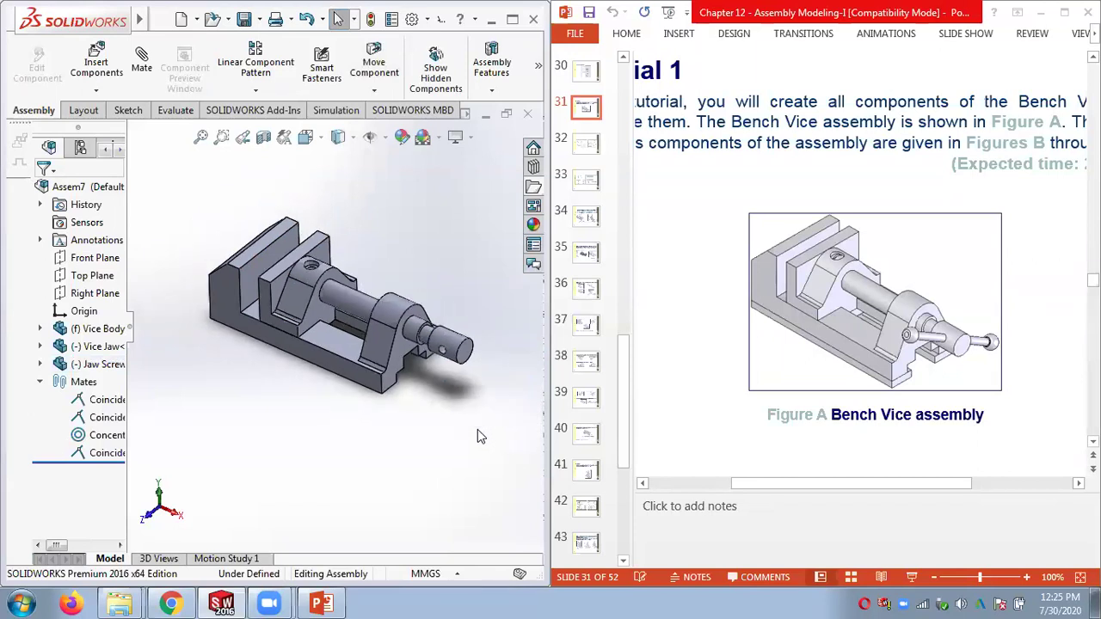
Step: Save the assembly with its modified parts, then start Save As and rebuild
left_click(245, 20)
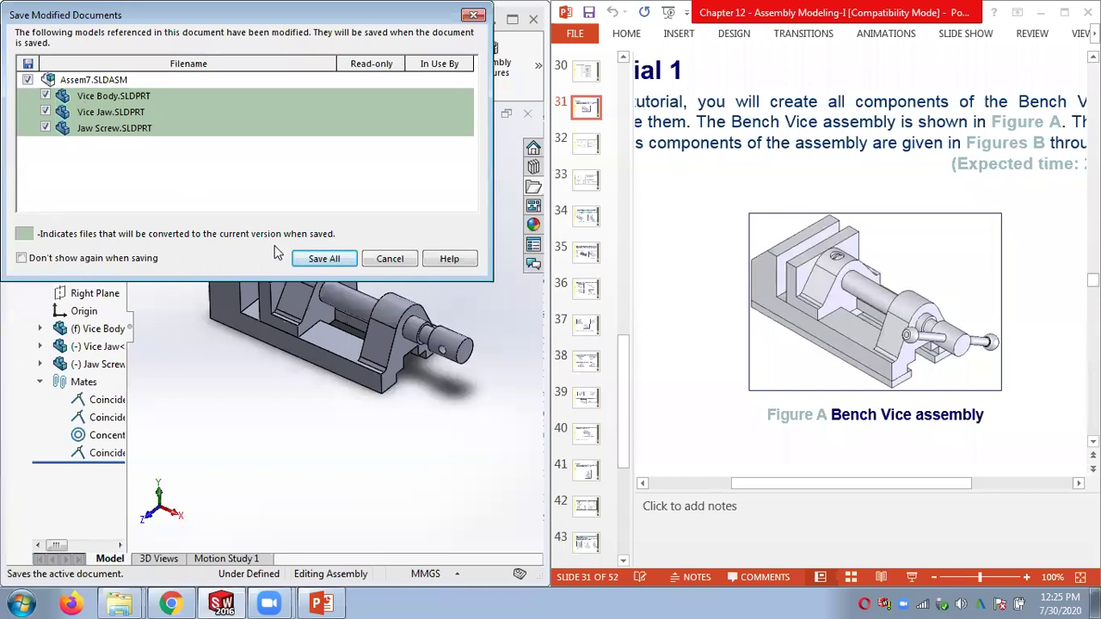
left_click(311, 260)
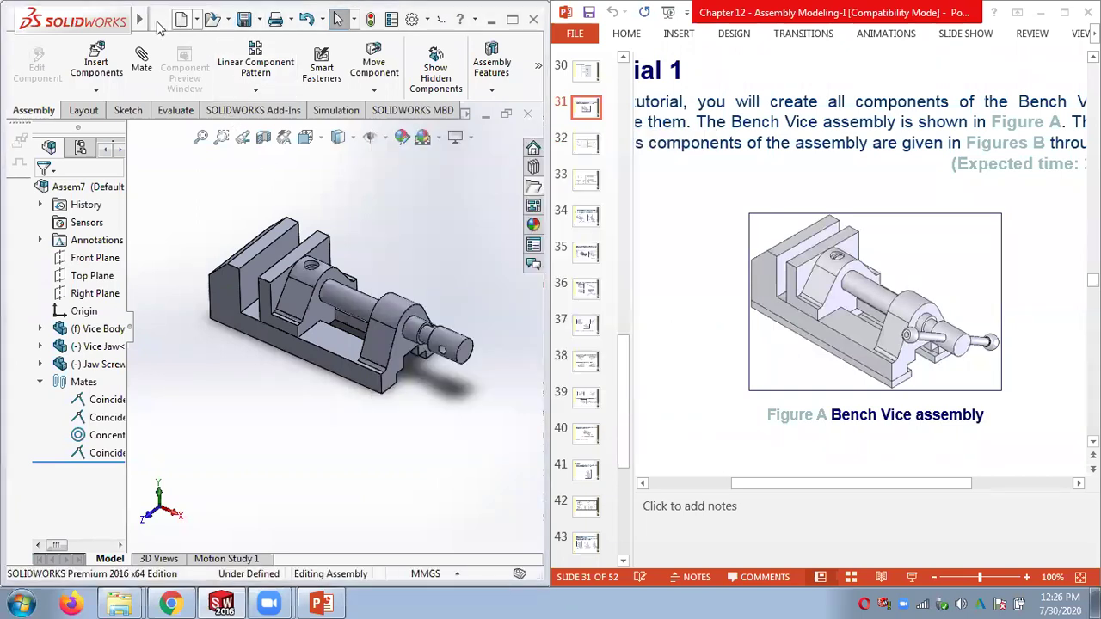
left_click(161, 19)
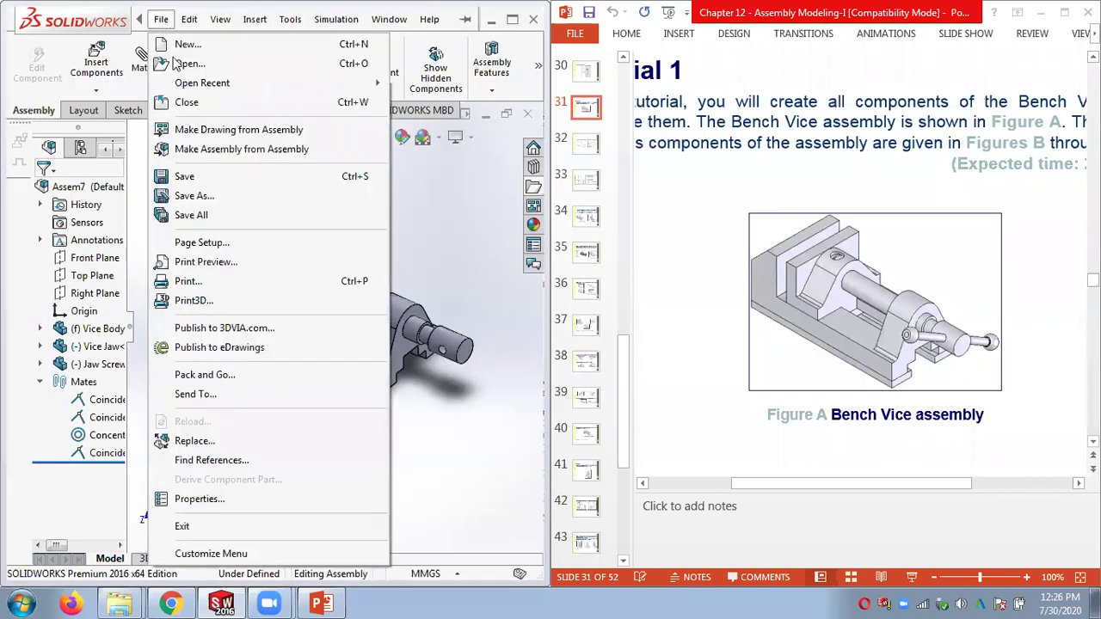
left_click(229, 194)
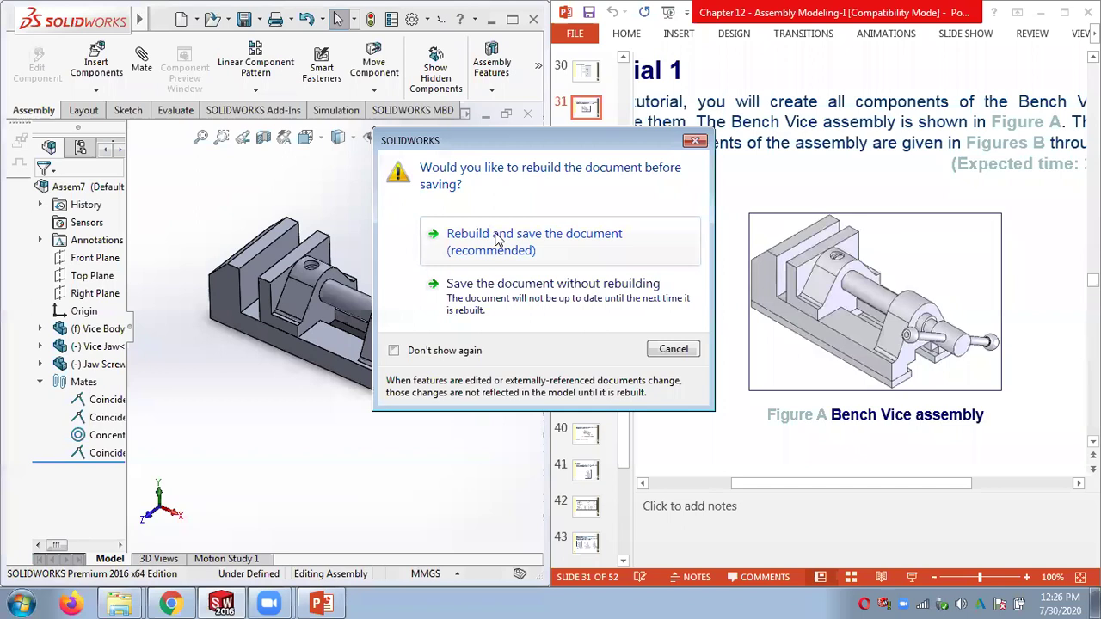
left_click(496, 238)
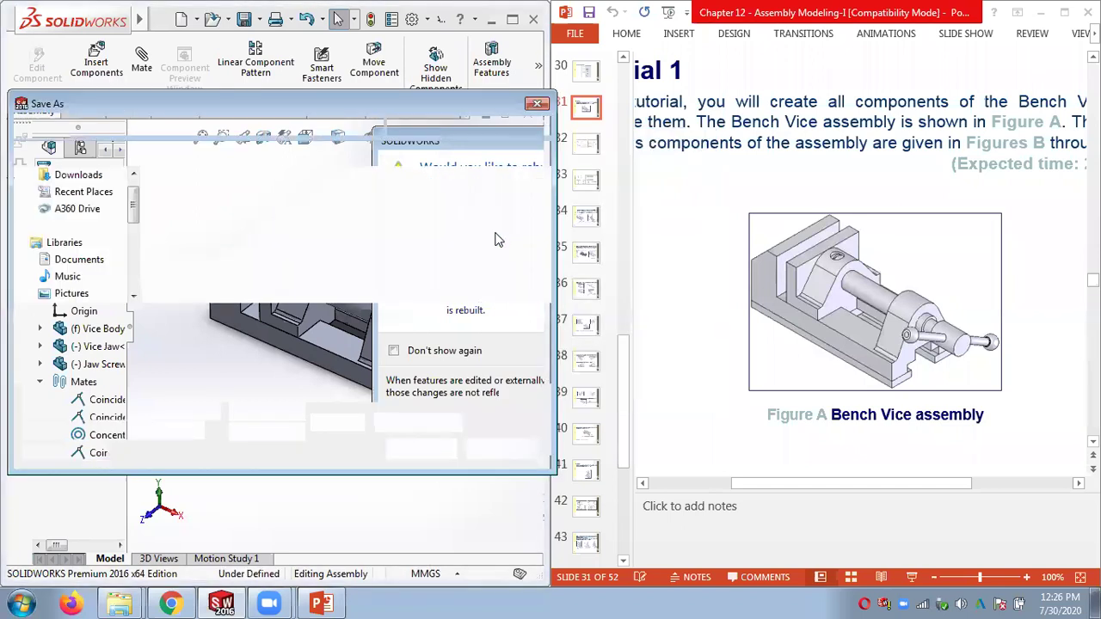
Step: Save it as 30.07.2020 in Chap 12\Bench Vice, converting the older part files
left_click(178, 127)
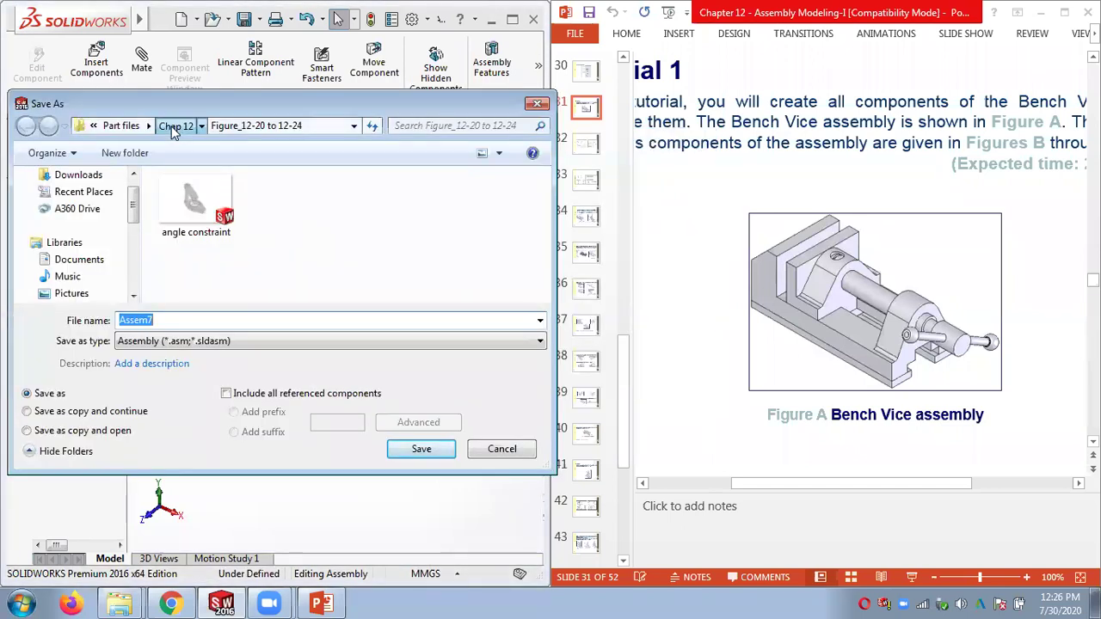
left_click(165, 129)
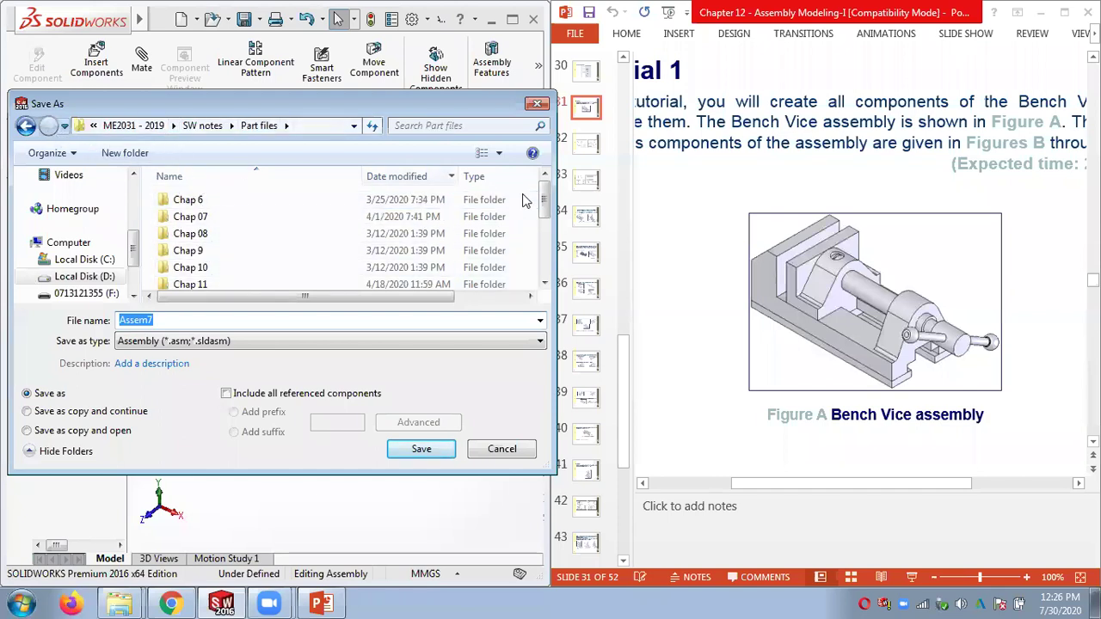
scroll(207, 225, "down", 2)
left_click(207, 226)
double_click(206, 226)
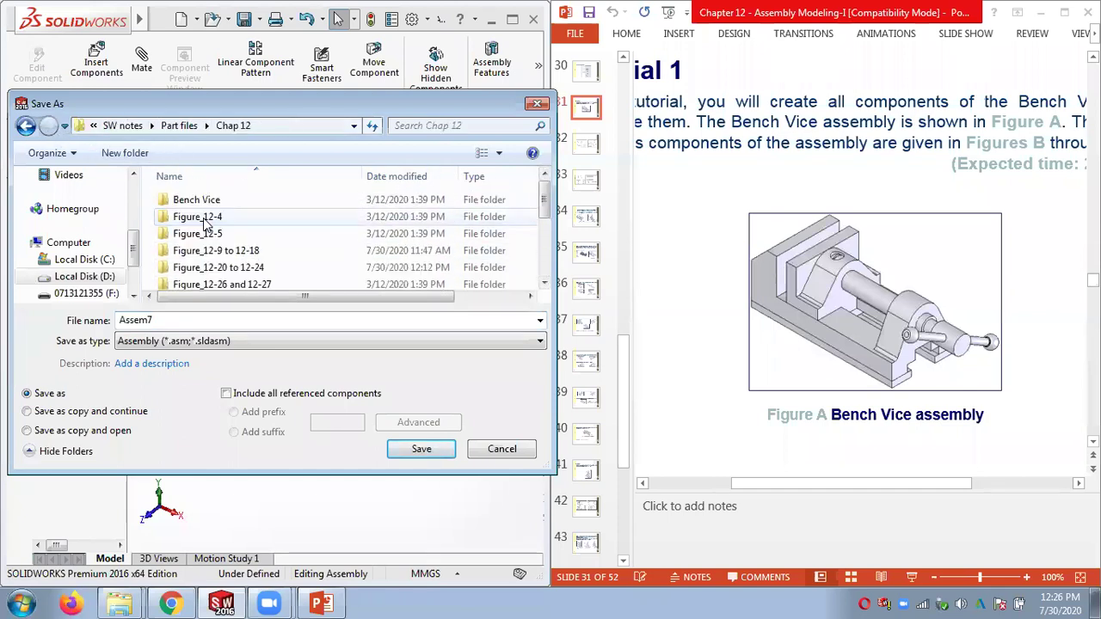
double_click(207, 201)
double_click(179, 316)
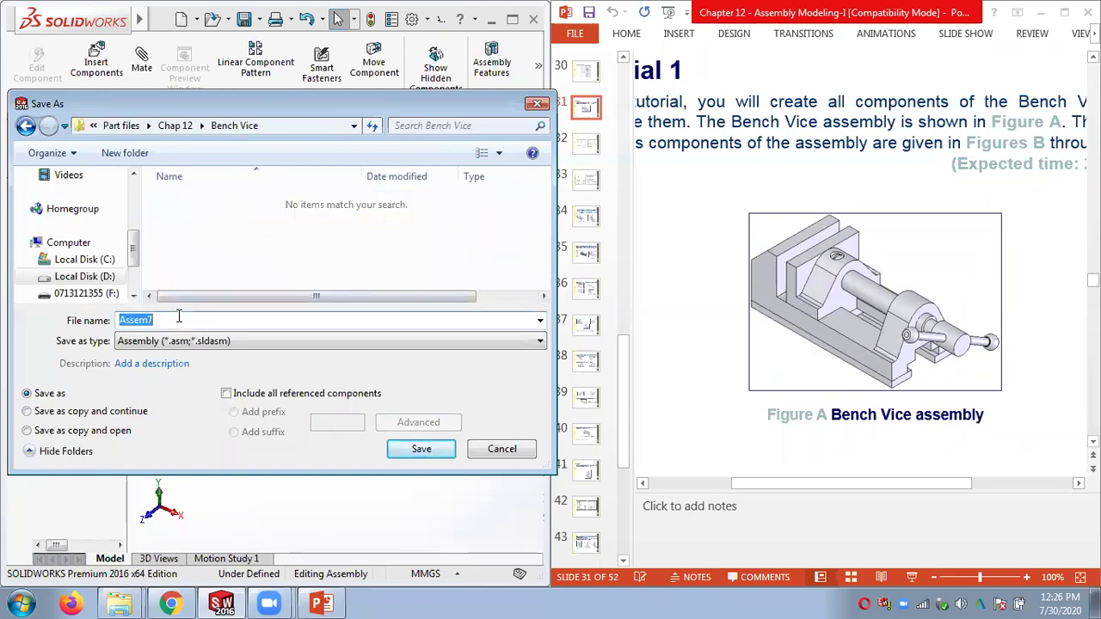
type("30.07.2020")
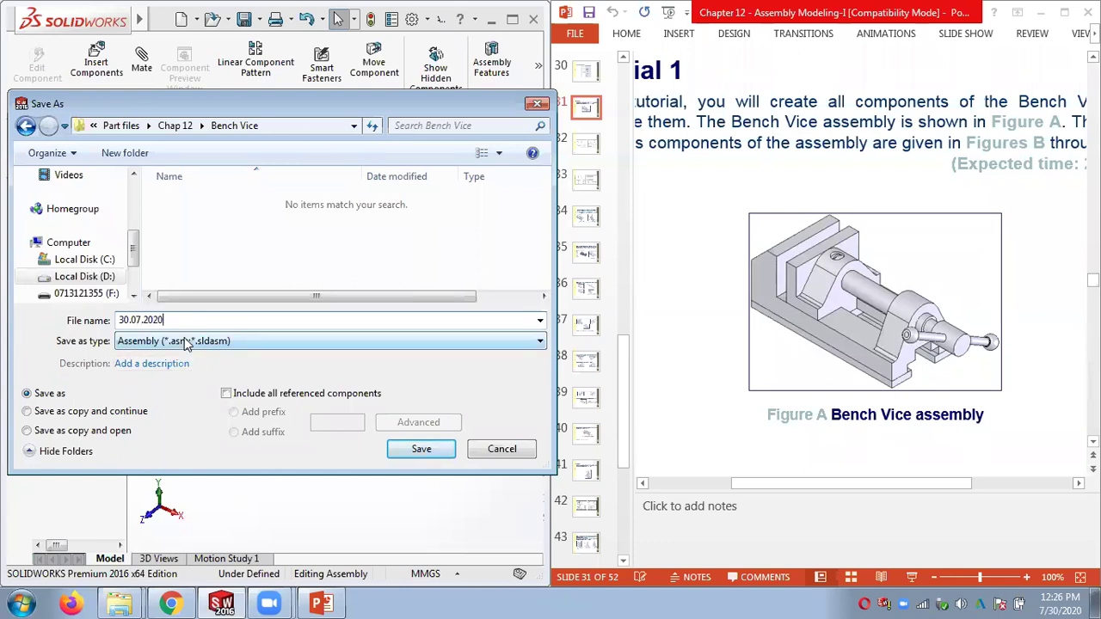
left_click(419, 450)
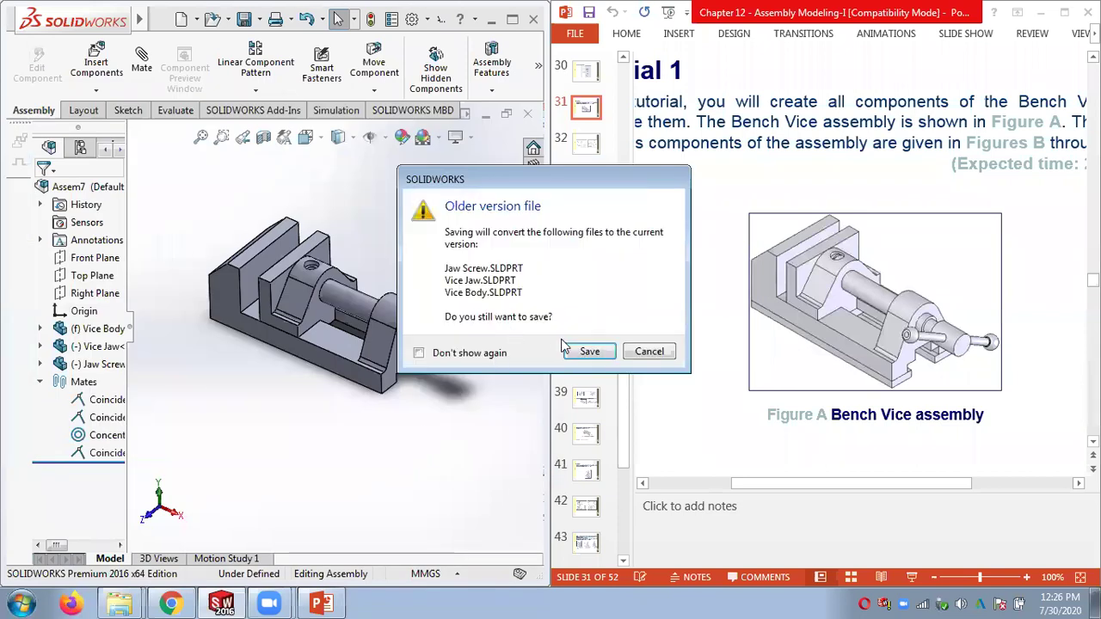
left_click(577, 354)
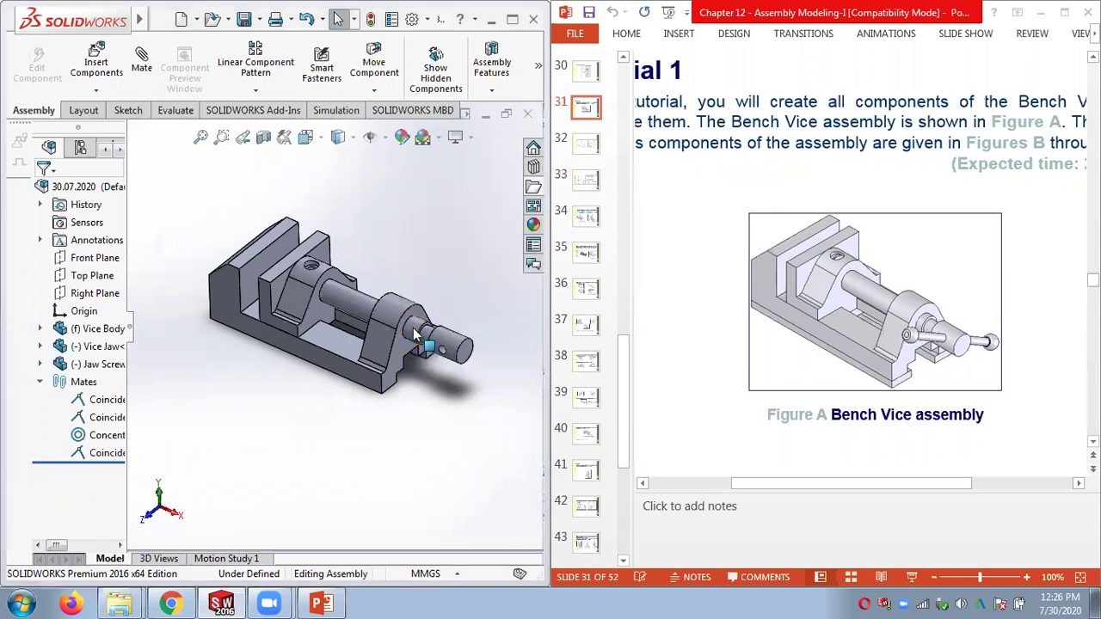
mouse_move(119, 604)
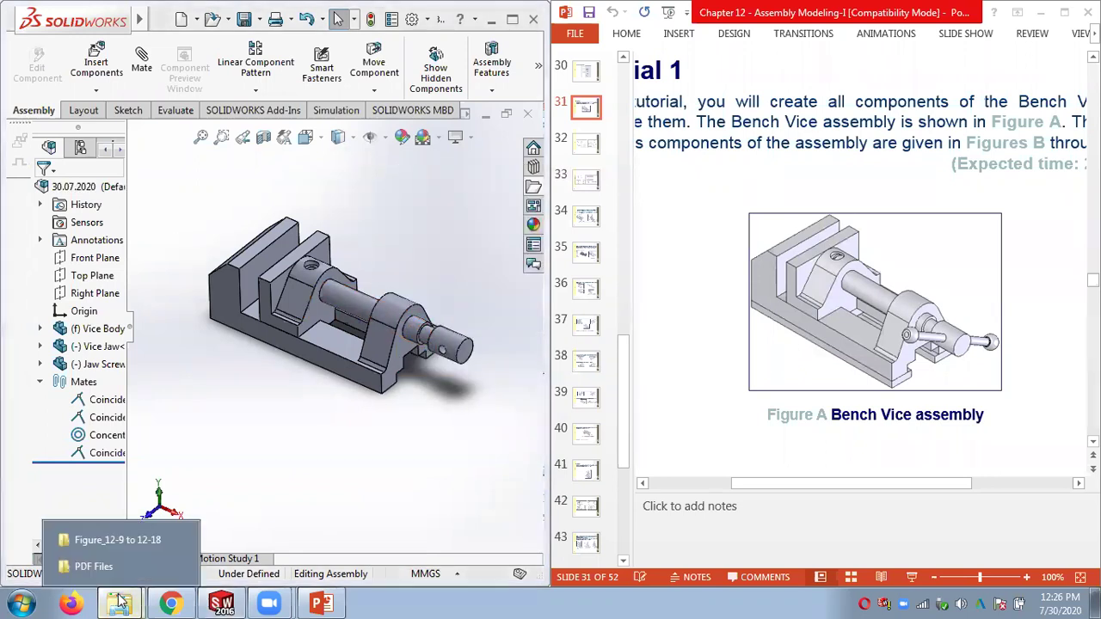
Step: In Explorer, open and refresh Chap 12\Bench Vice, go back to Chap 12, return to SOLIDWORKS
left_click(103, 543)
key("BackSpace")
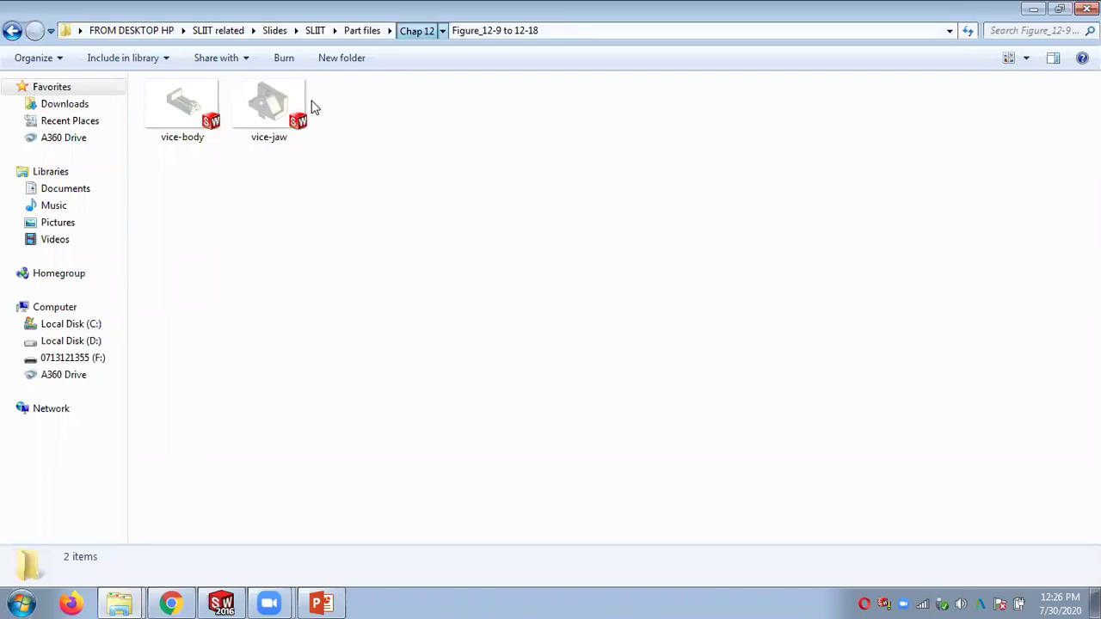
double_click(170, 114)
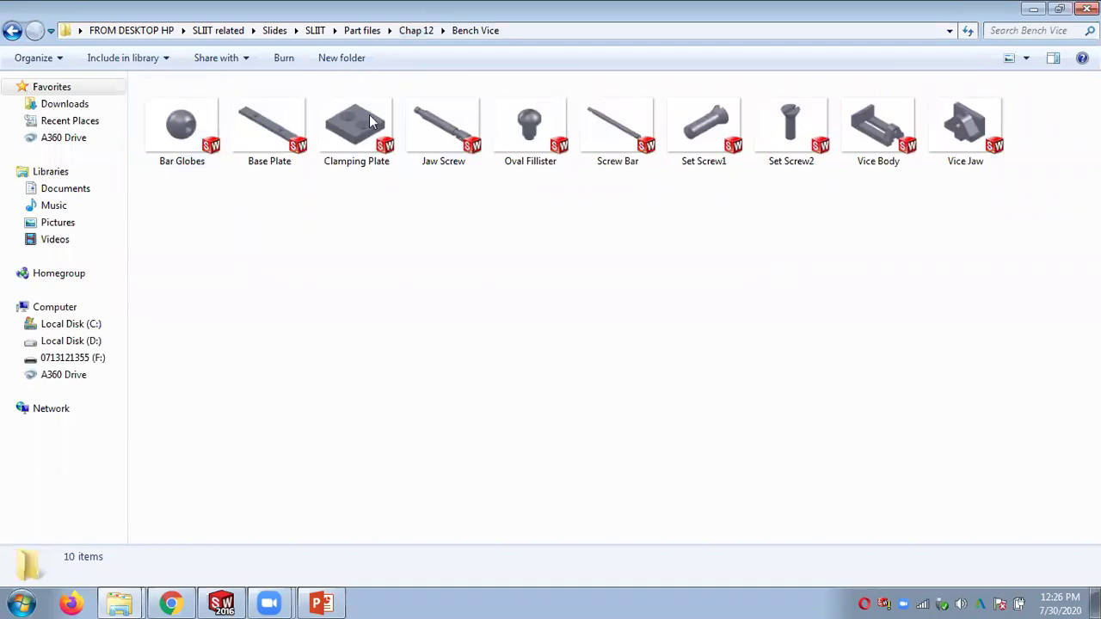
right_click(408, 208)
left_click(439, 267)
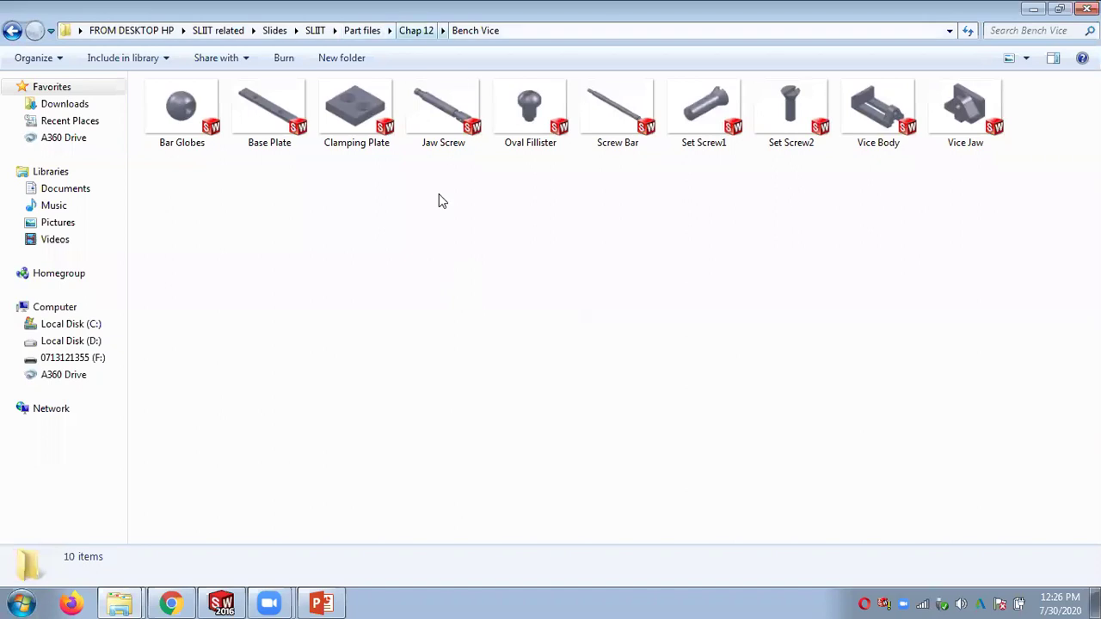
key("BackSpace")
left_click(372, 189)
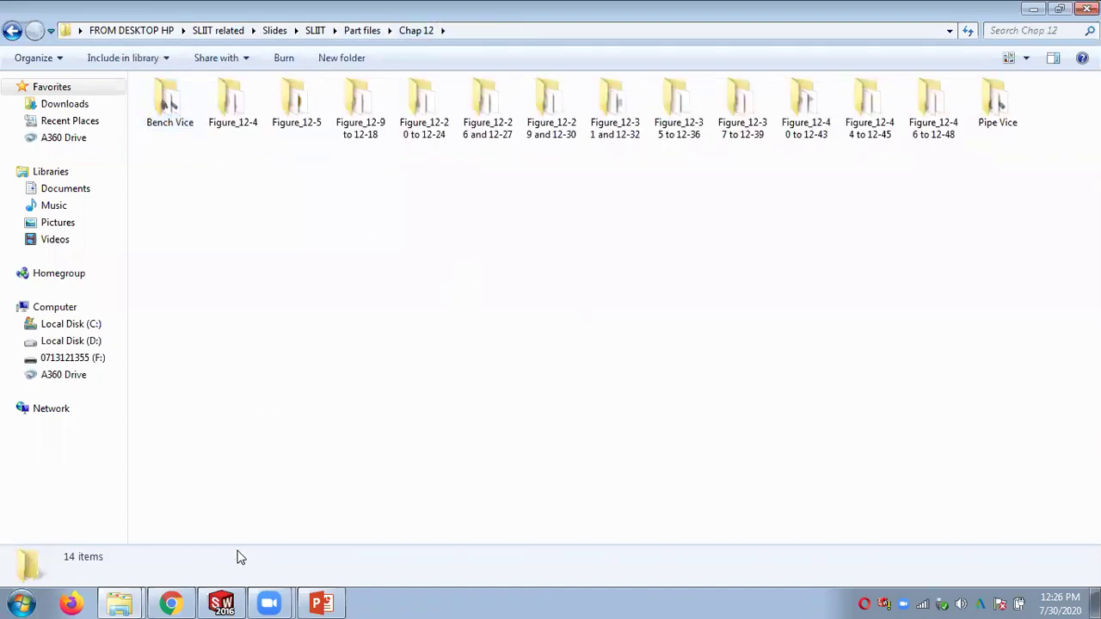
left_click(223, 602)
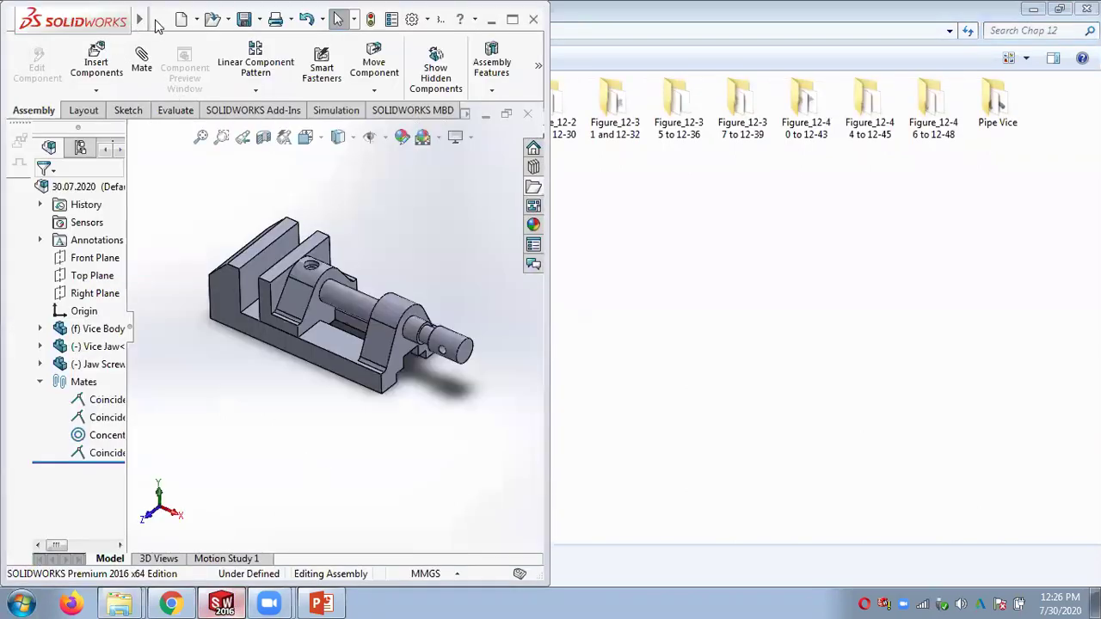
Step: Start Save As, view the save folder path, and check the Explorer folder window
left_click(159, 22)
left_click(217, 195)
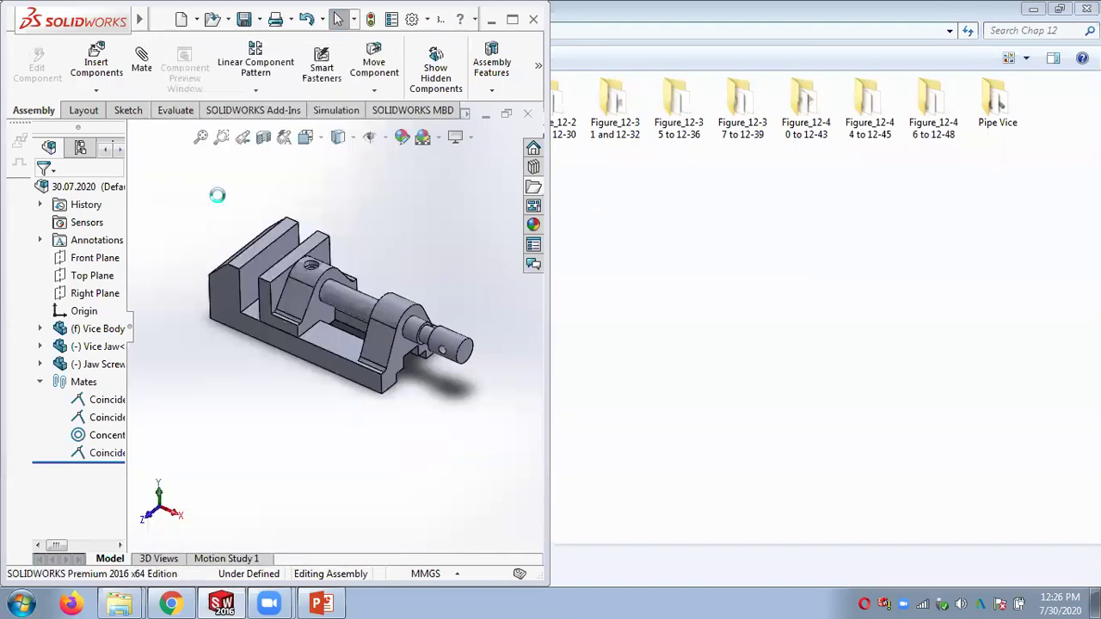
left_click(355, 126)
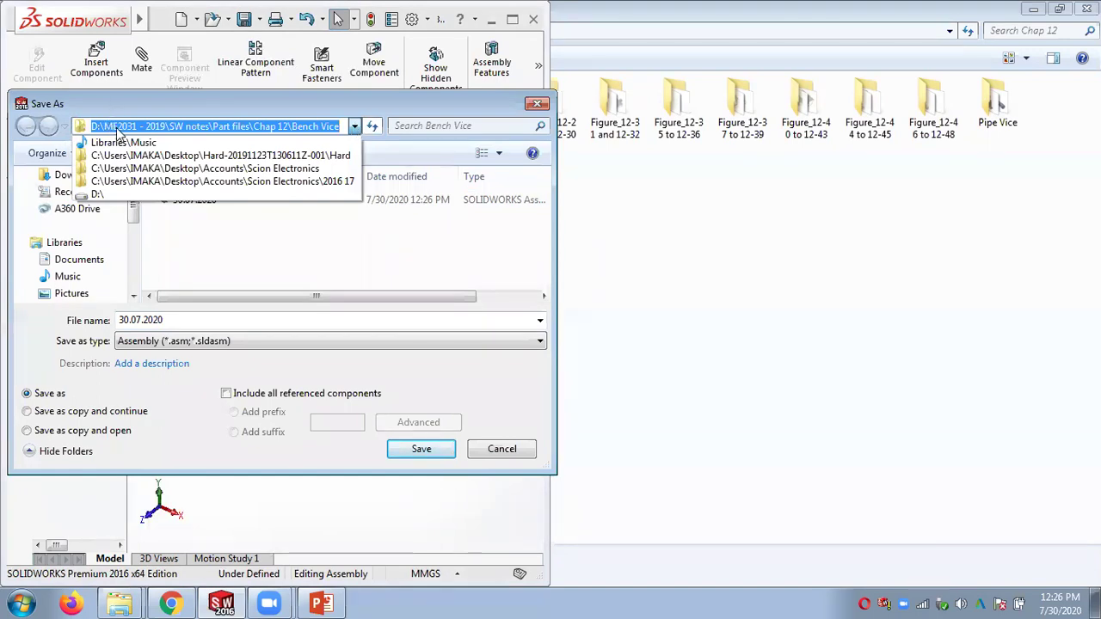
left_click(148, 564)
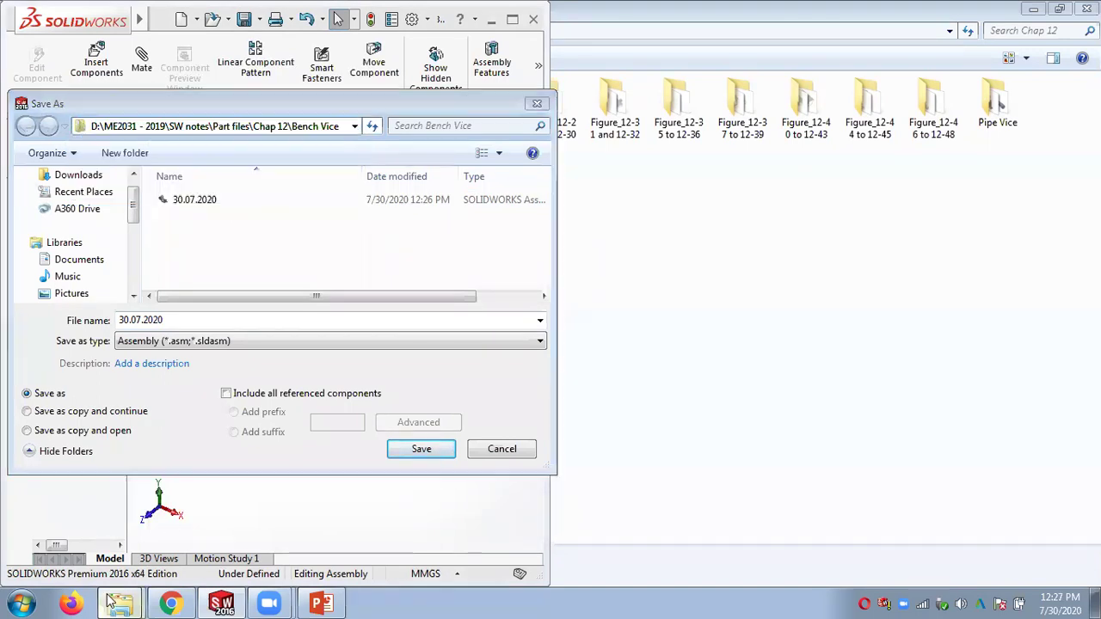
mouse_move(120, 602)
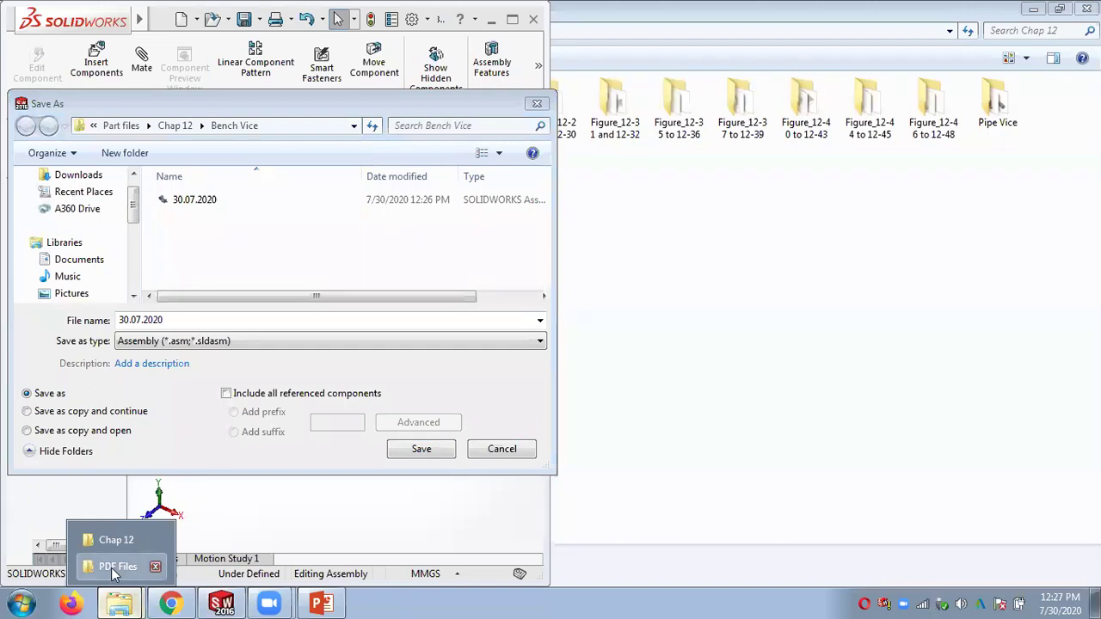
left_click(111, 567)
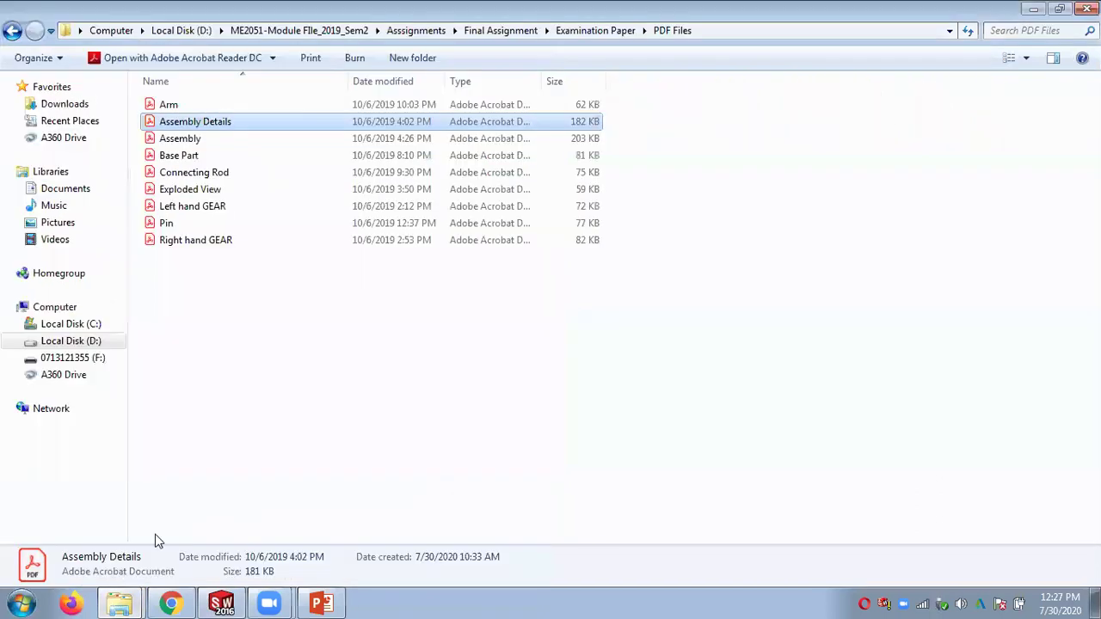
left_click(343, 32)
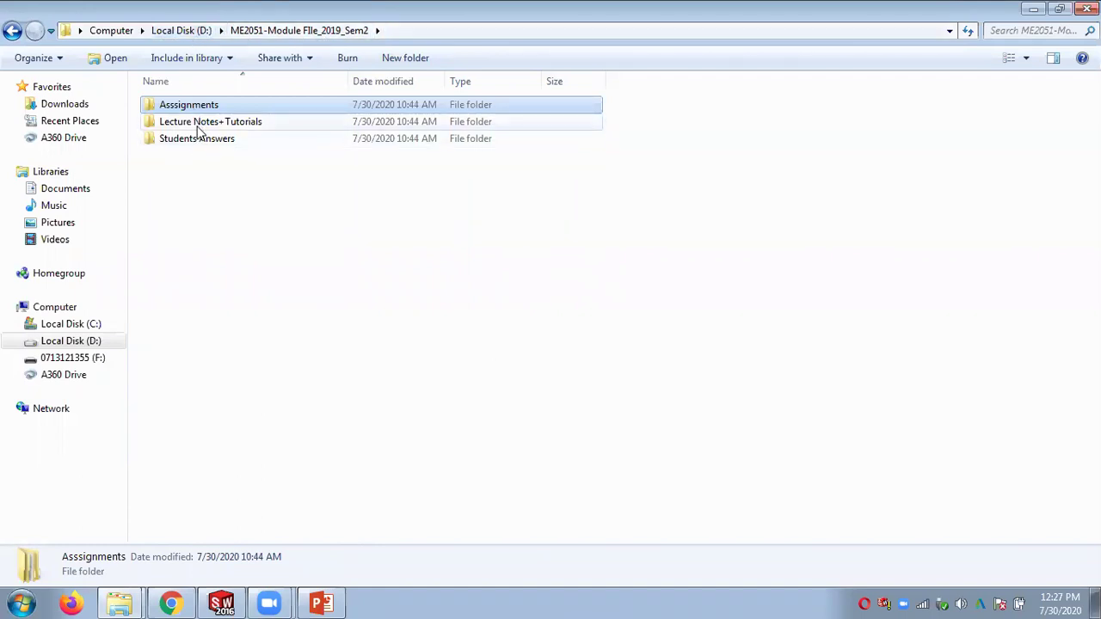
left_click(227, 602)
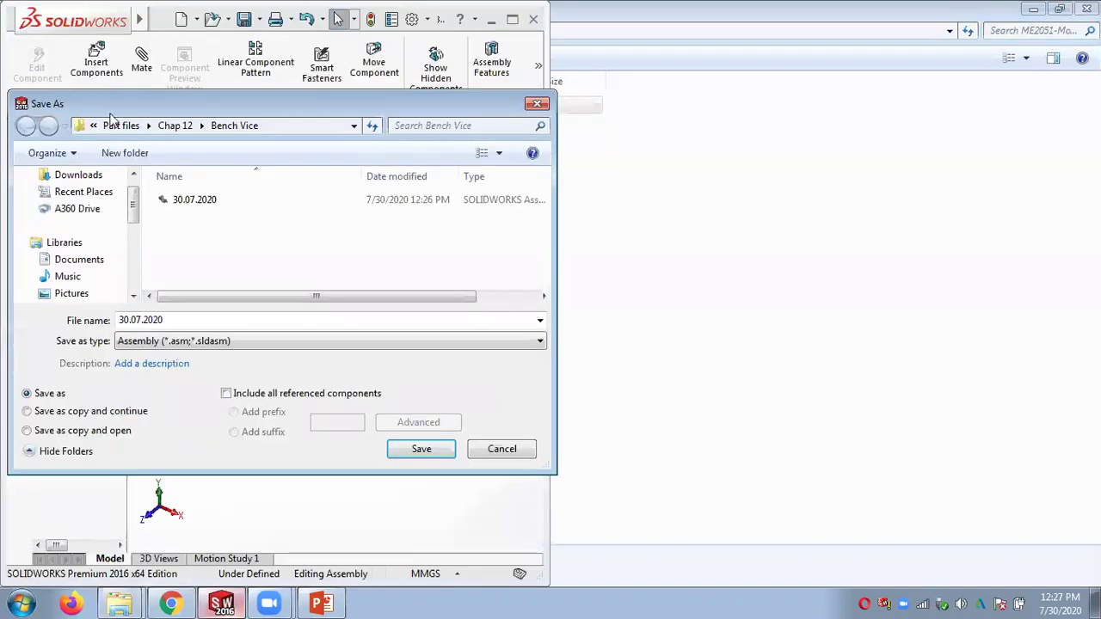
Step: In Explorer, browse Lecture Notes+Tutorials\Part Files\Chap 12\Bench Vice, then go back up
left_click(355, 126)
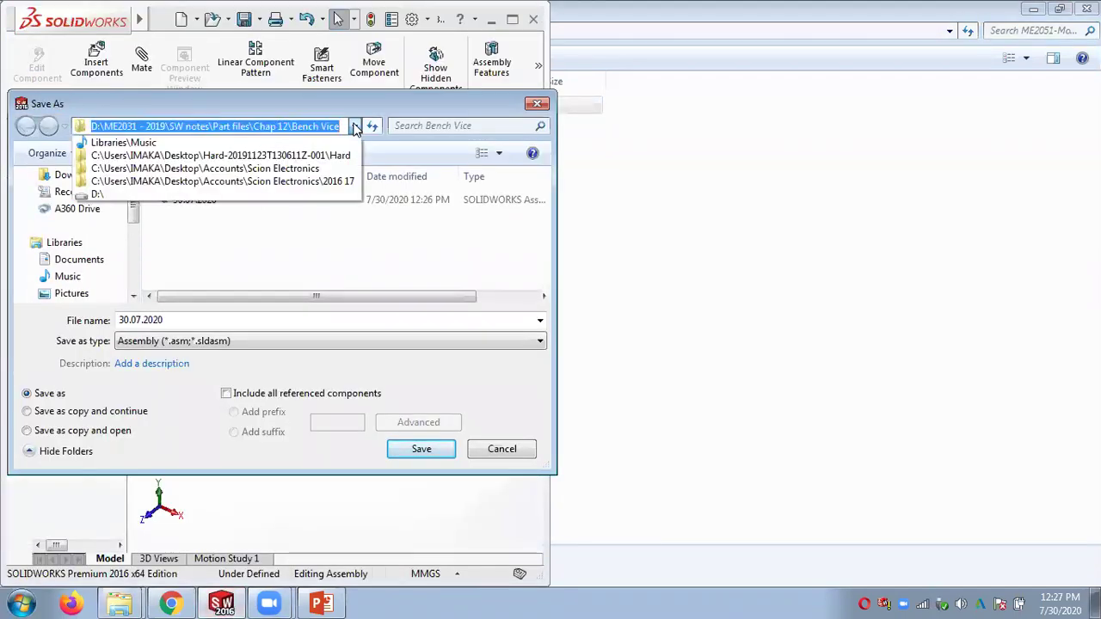
left_click(648, 184)
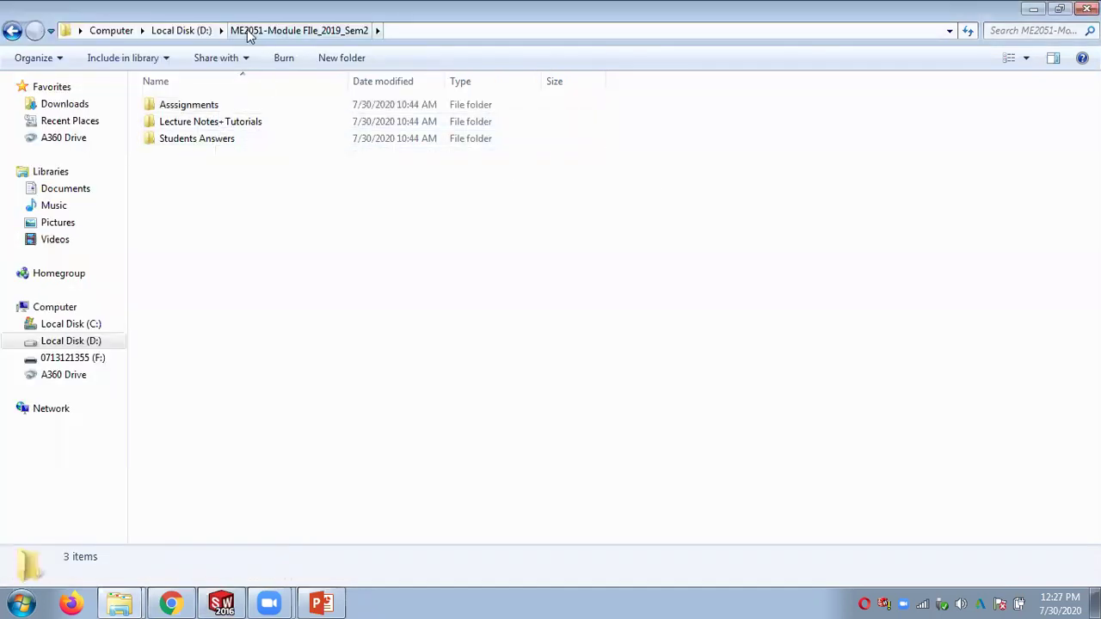
double_click(193, 123)
double_click(194, 112)
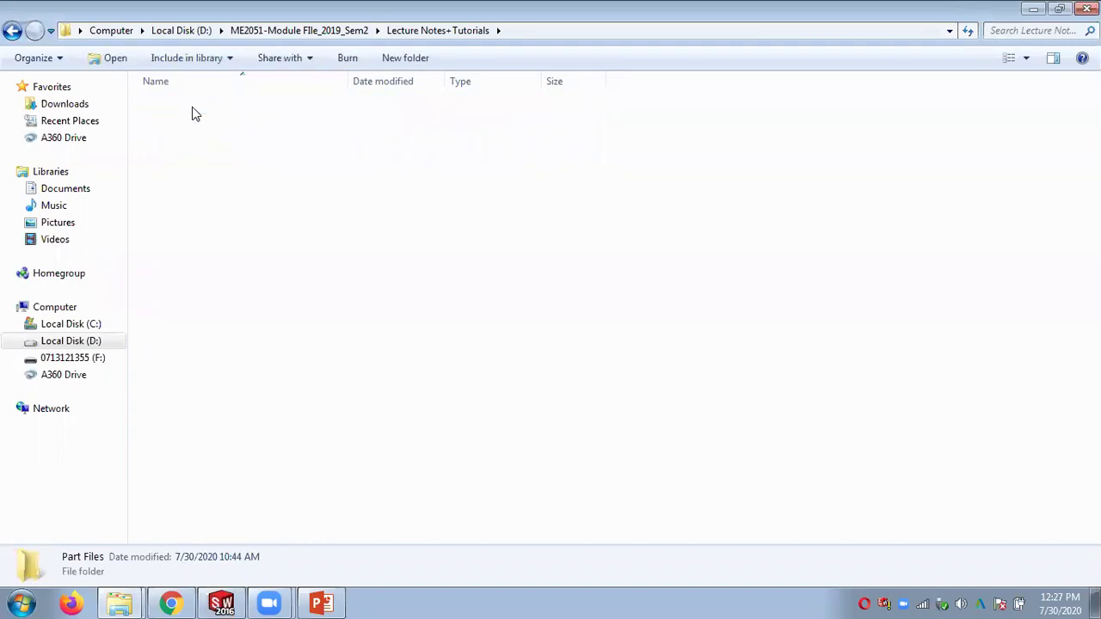
double_click(194, 176)
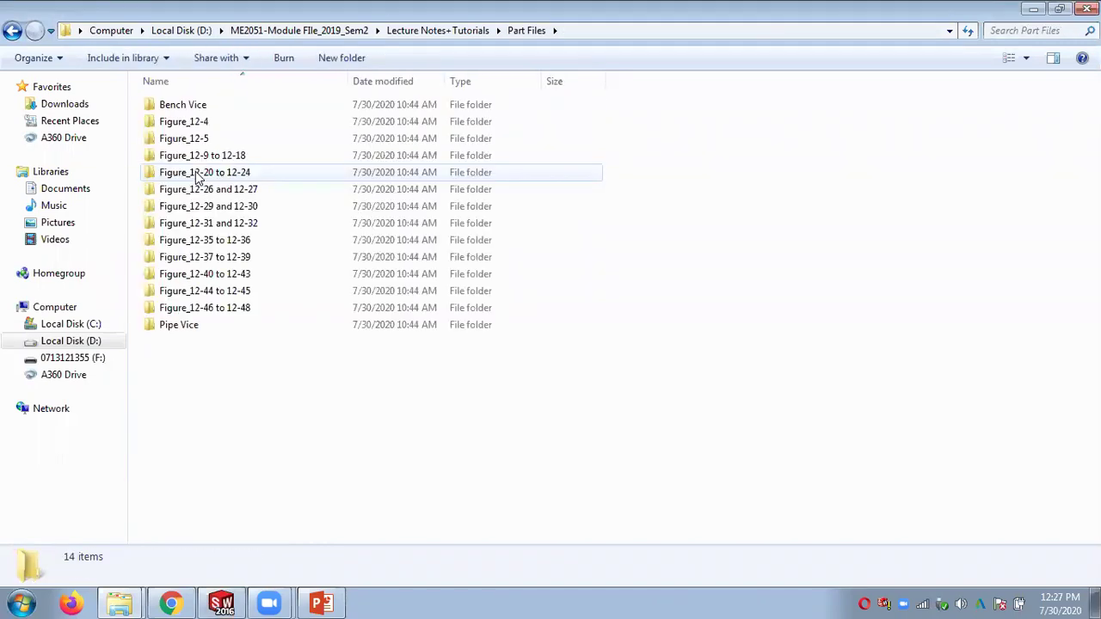
double_click(185, 106)
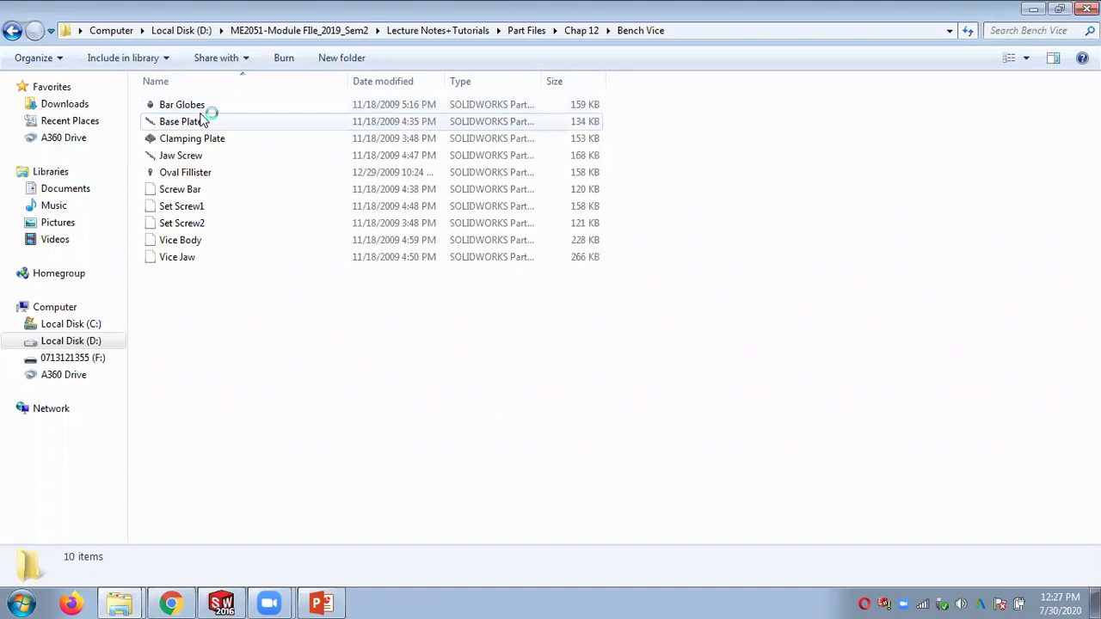
left_click(291, 31)
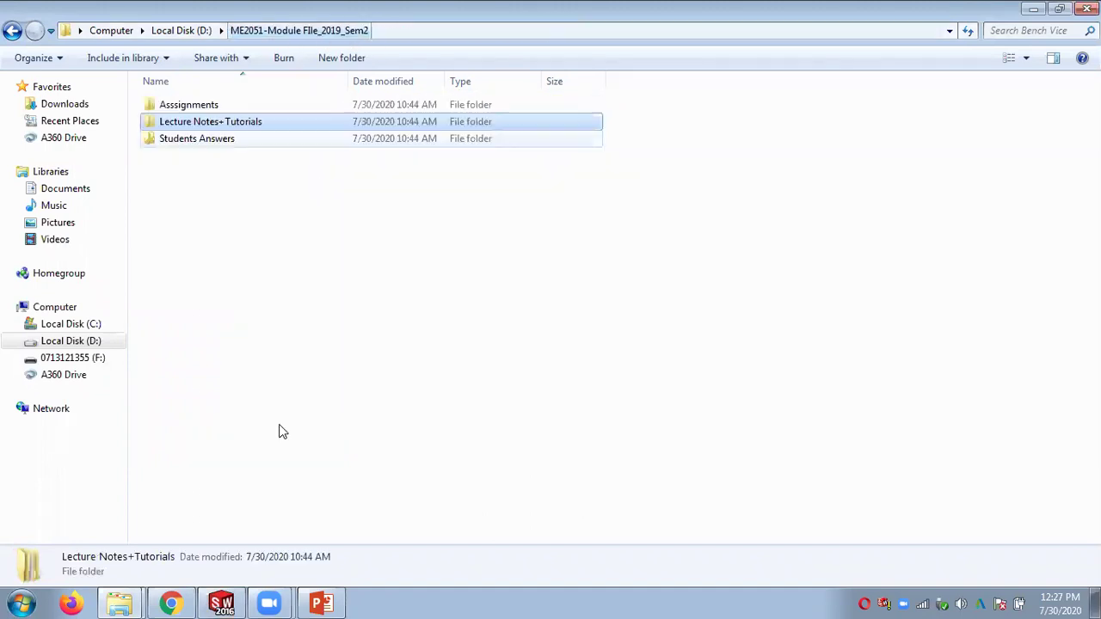
left_click(221, 604)
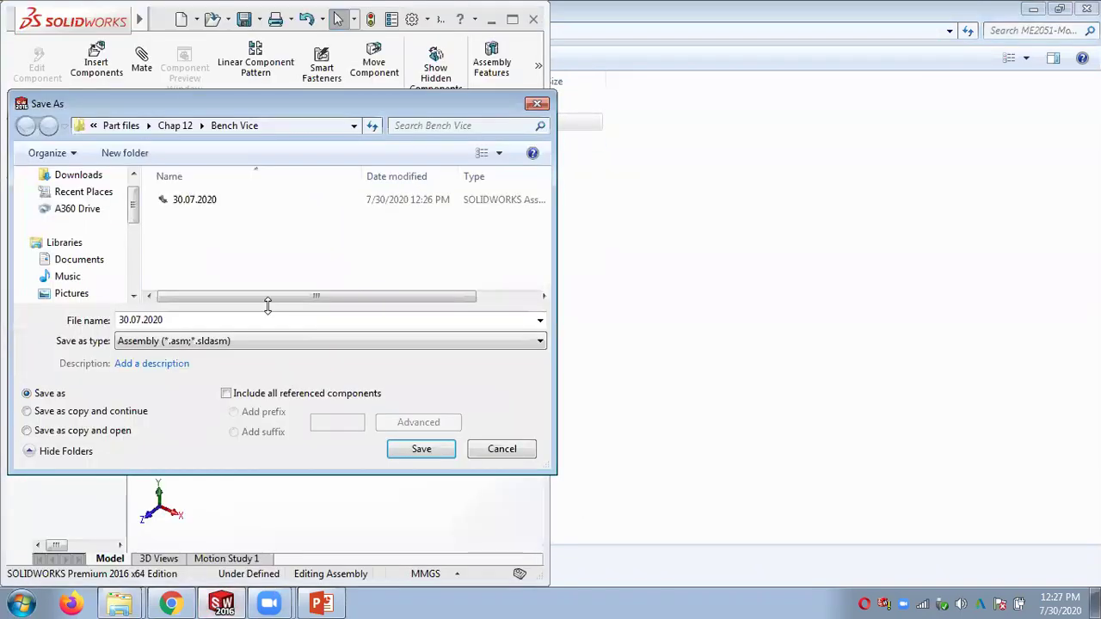
Step: Point the Save As dialog at the Bench Vice folder holding 30.07.2020
right_click(196, 201)
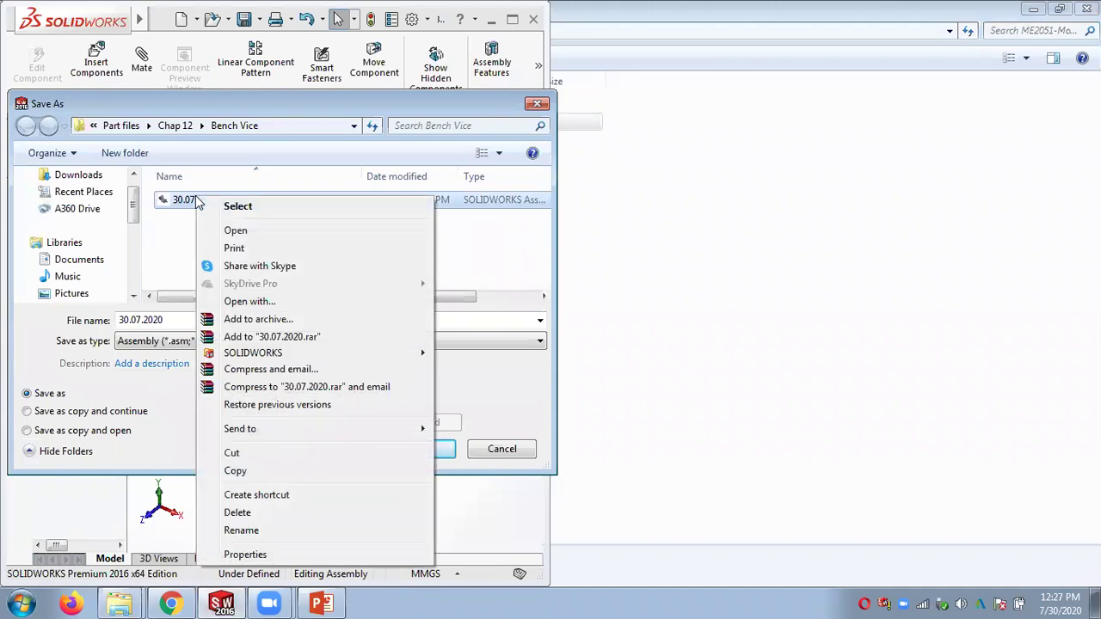
left_click(168, 234)
left_click(177, 127)
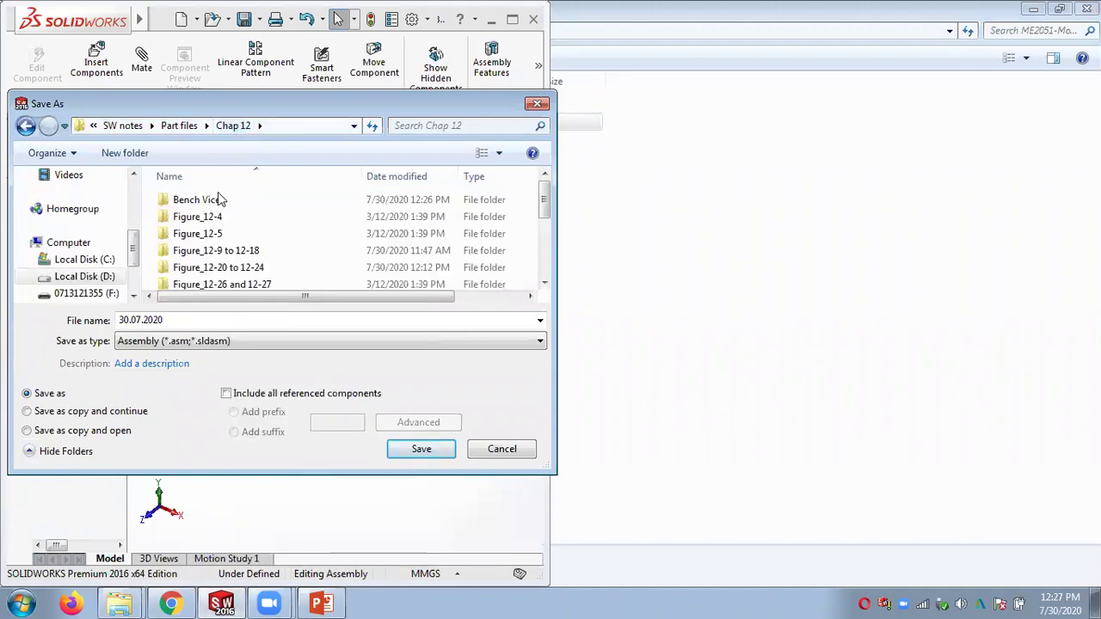
double_click(200, 200)
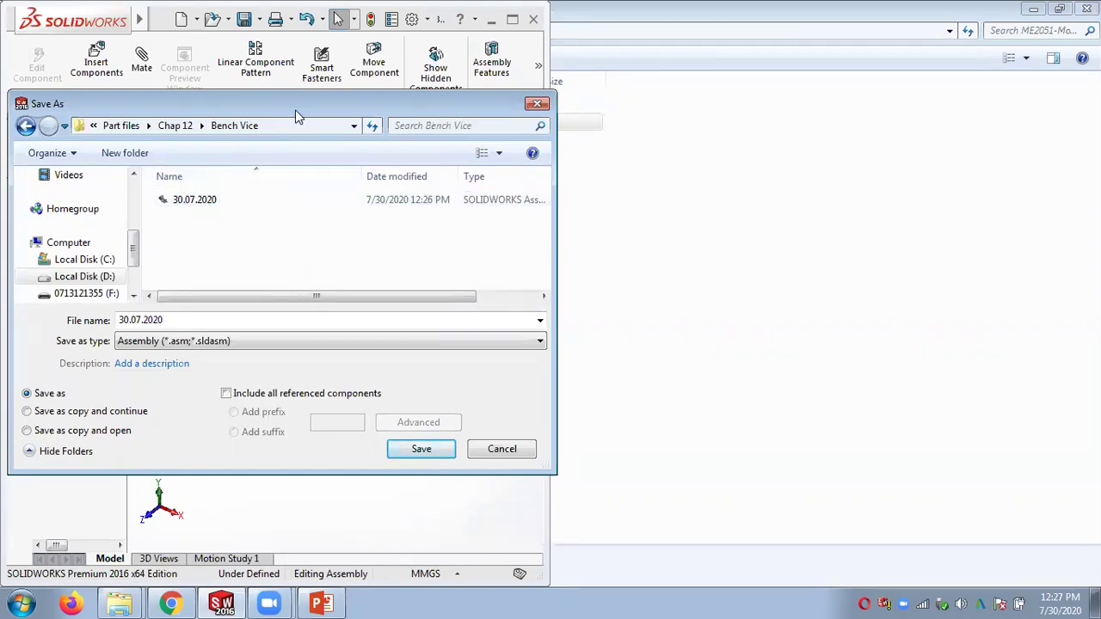
left_click_drag(301, 112, 597, 112)
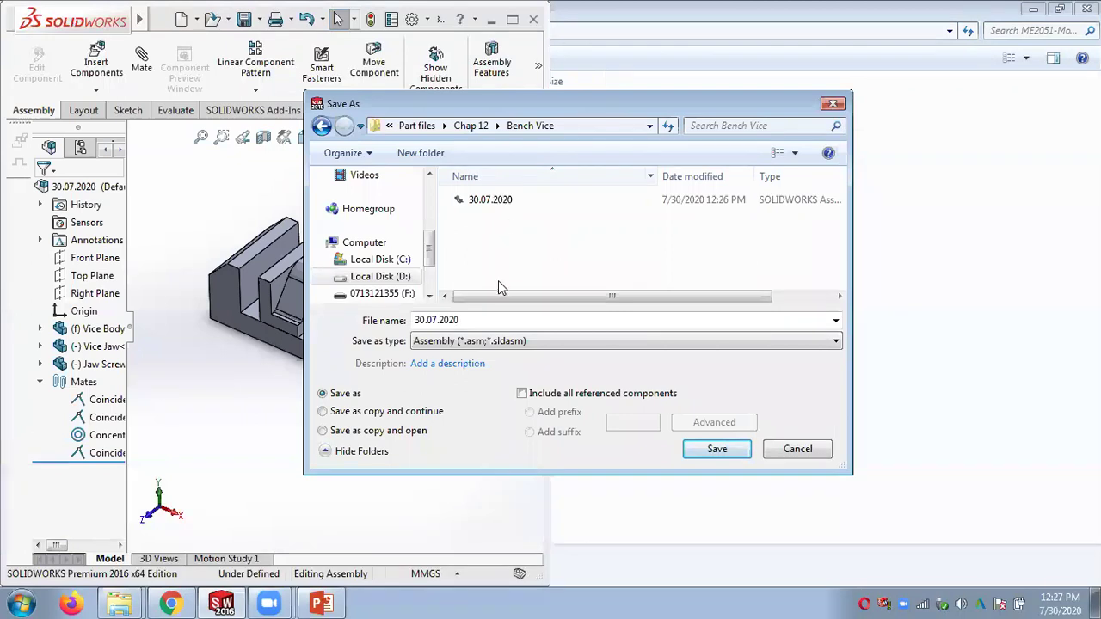
left_click(650, 126)
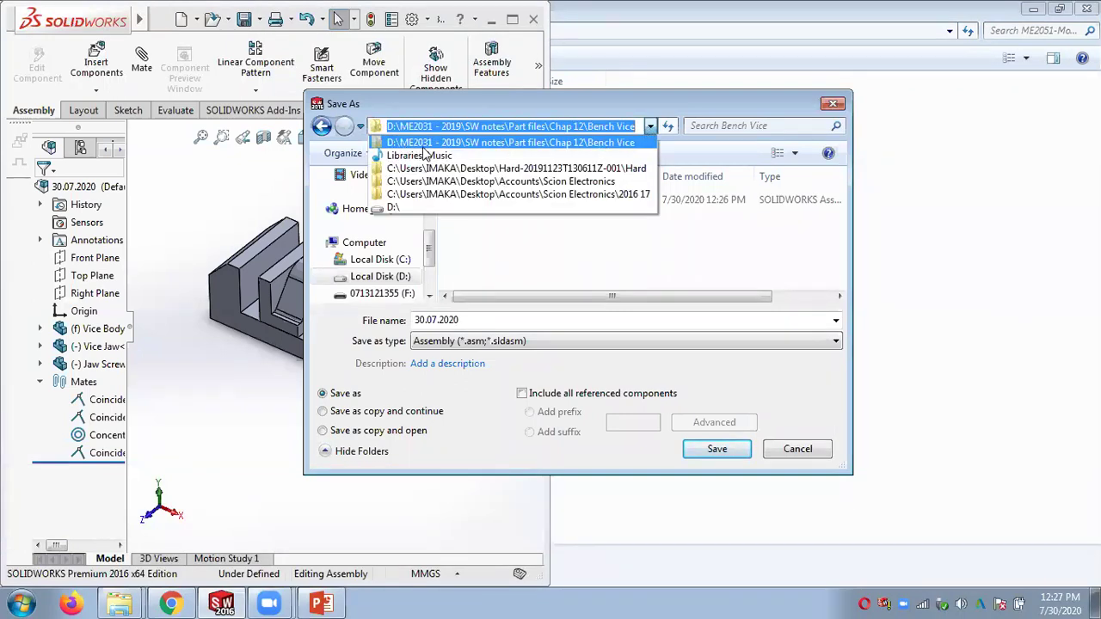
left_click(20, 604)
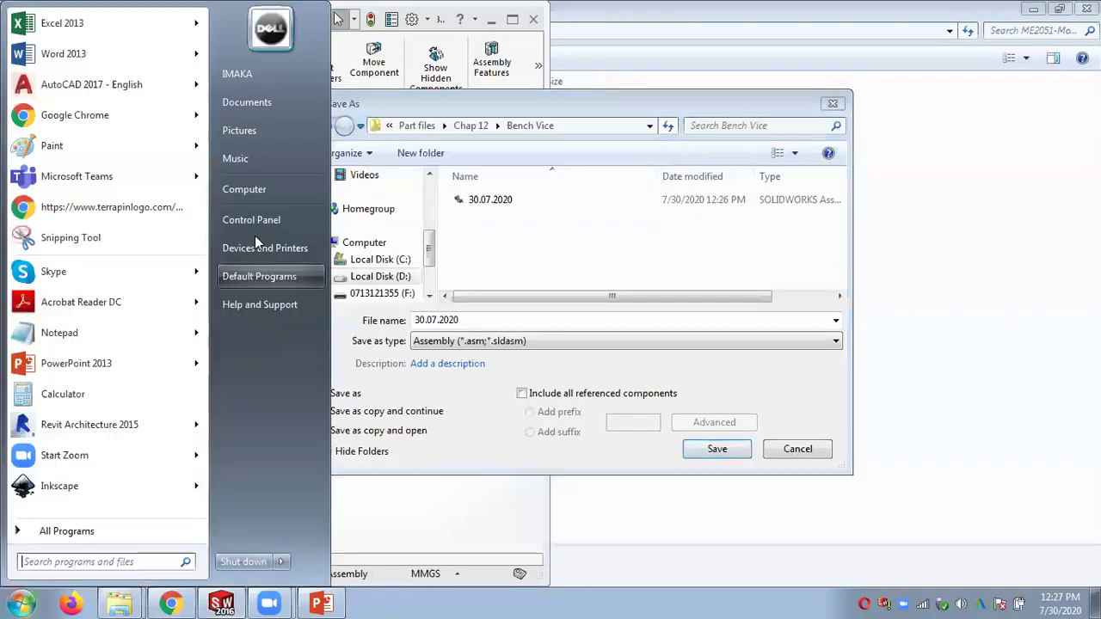
Step: Browse from Computer to the D:\ME2031 - 2019\SW notes folder
left_click(263, 189)
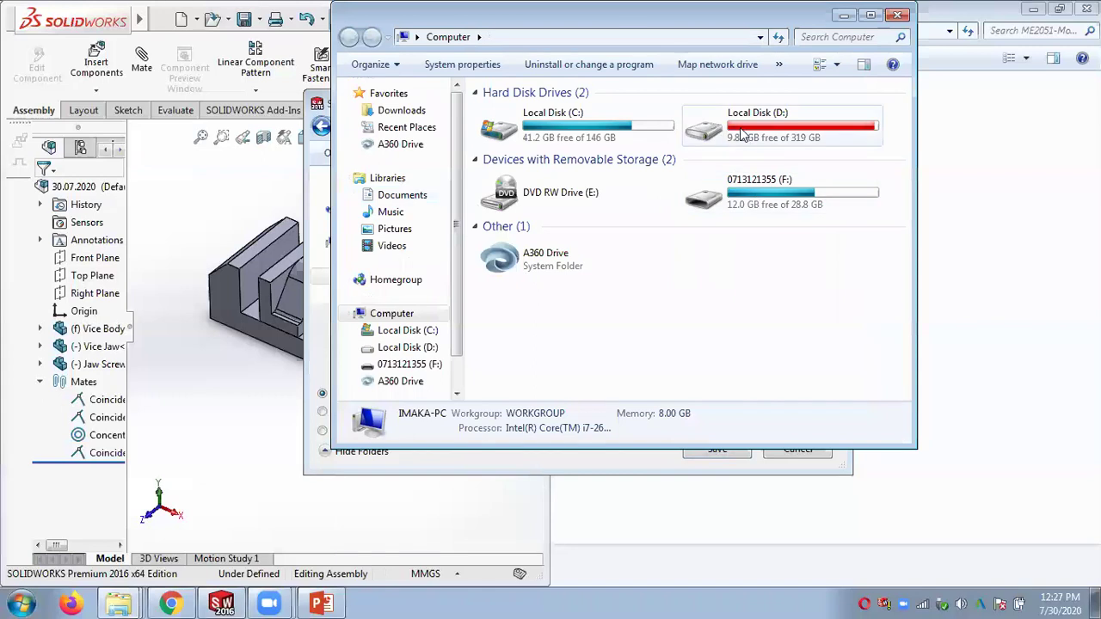
double_click(719, 138)
scroll(672, 288, "down", 4)
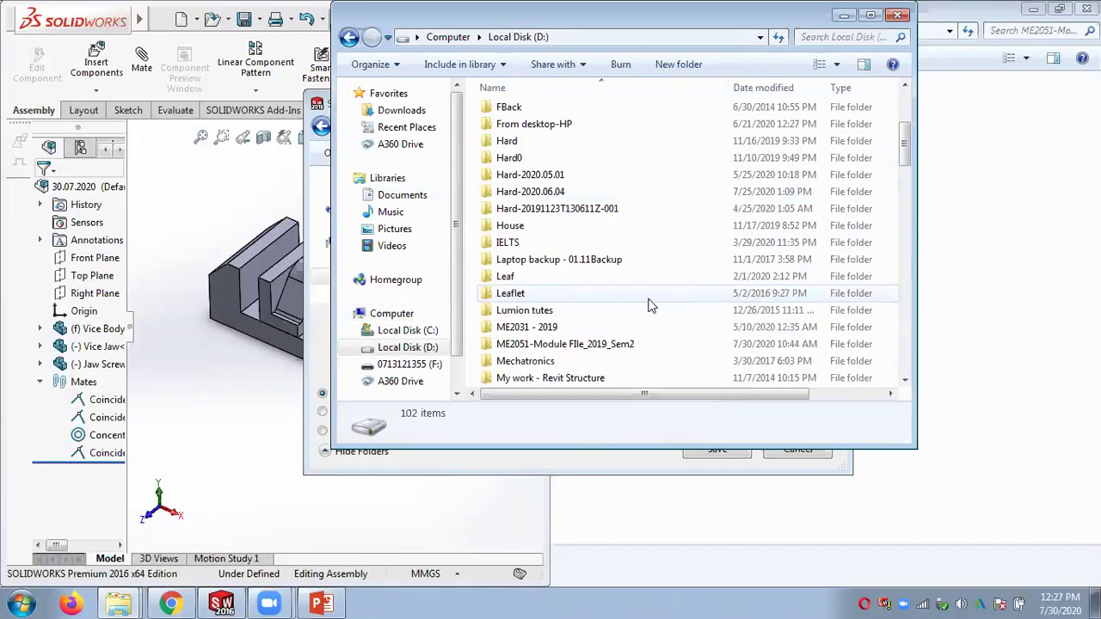
double_click(566, 327)
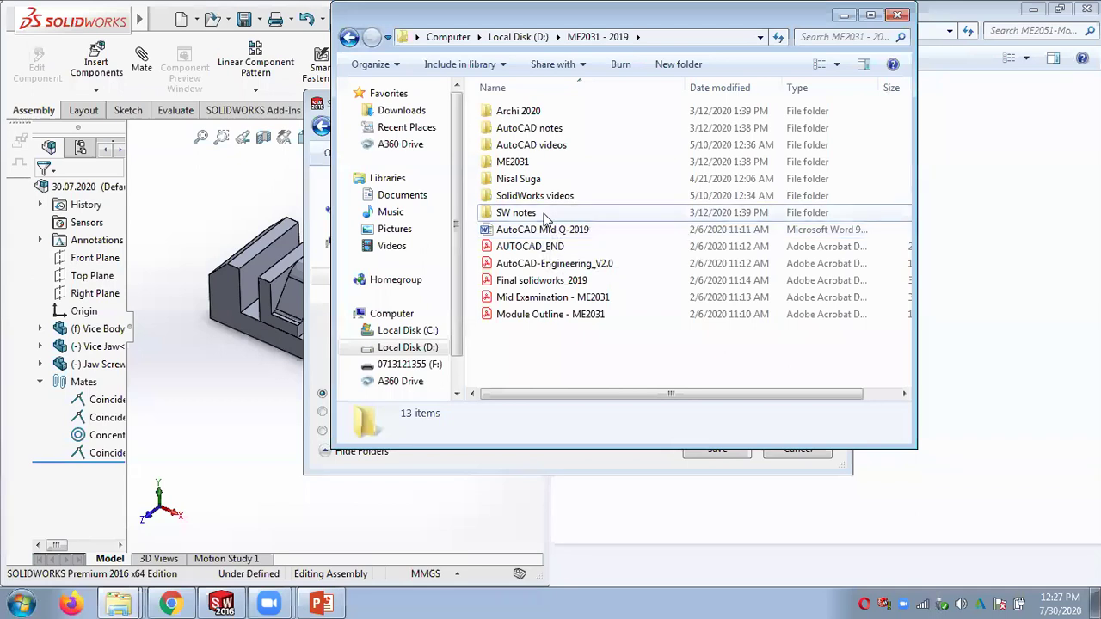
double_click(544, 216)
Step: Open Part files\Chap 12\Bench Vice, select 30.07.2020, and cancel the Save As dialog
left_click(531, 114)
double_click(531, 116)
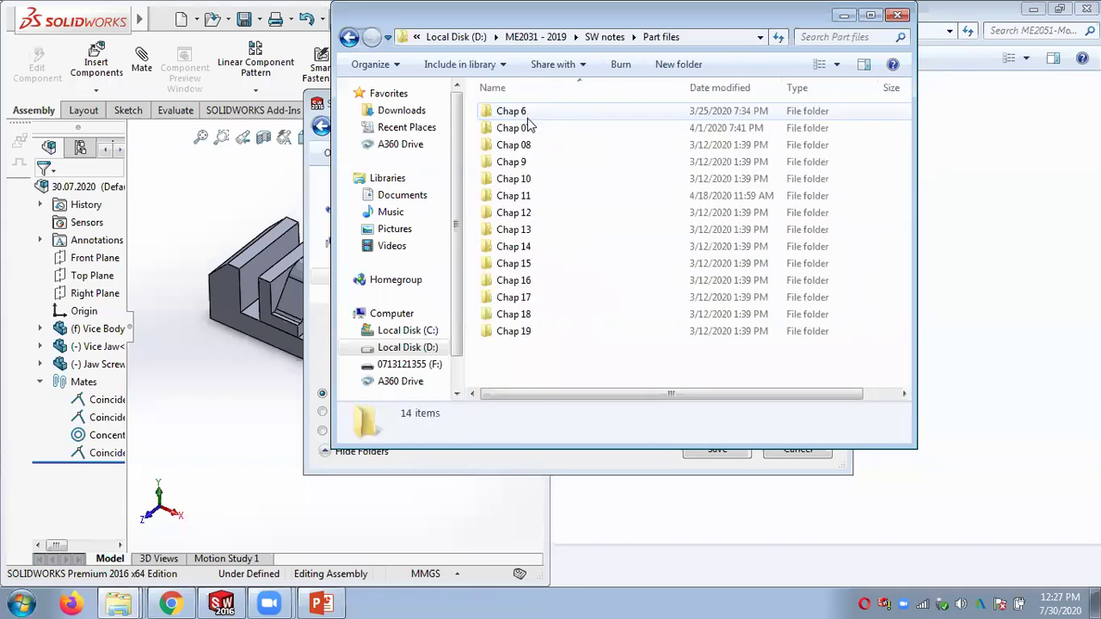
double_click(530, 212)
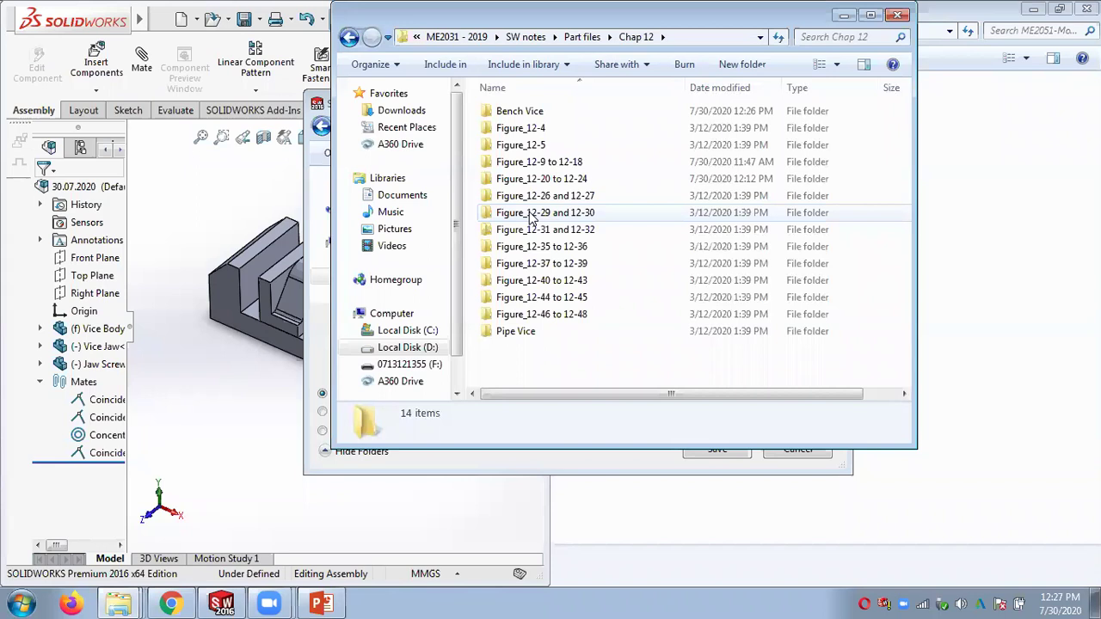
double_click(542, 114)
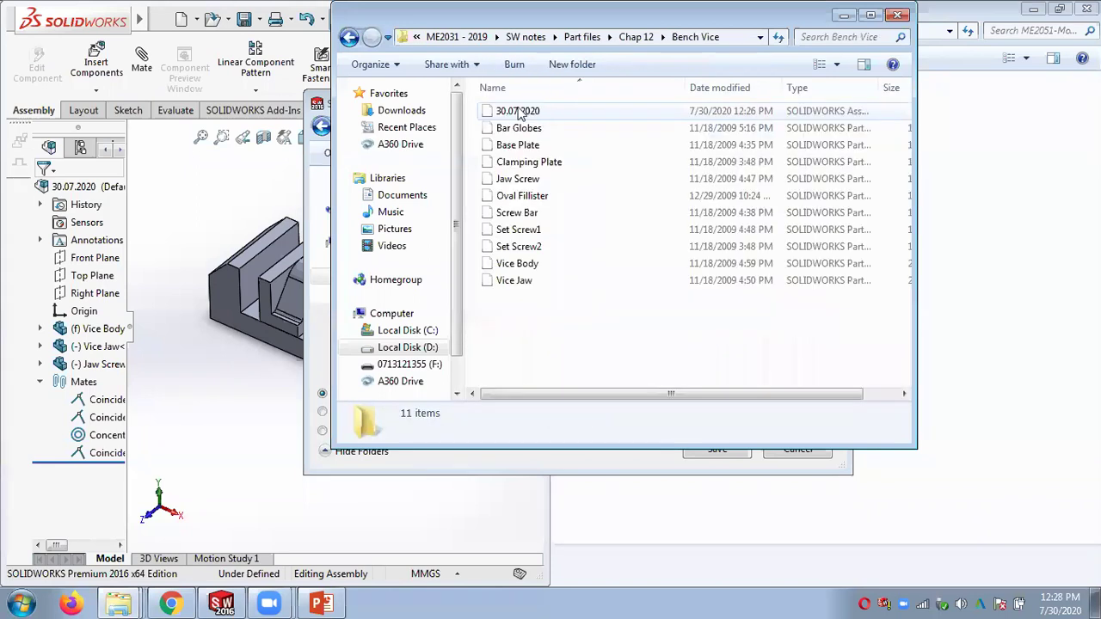
left_click(519, 112)
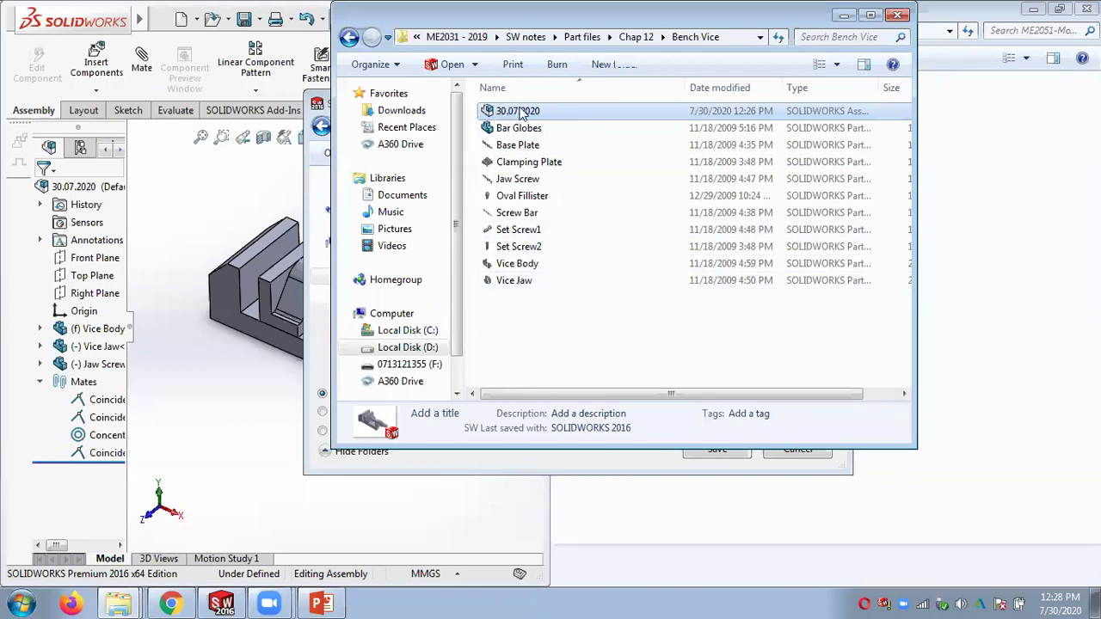
left_click(226, 186)
left_click(798, 450)
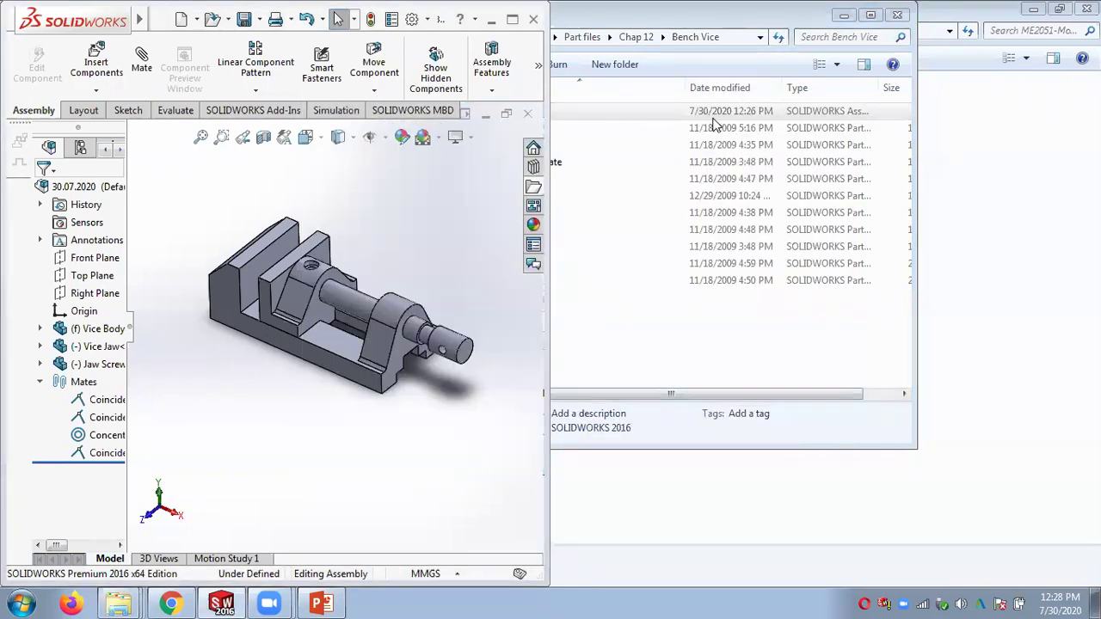
Step: Bring the PowerPoint tutorial forward and zoom the slide view out to 70%
left_click(338, 601)
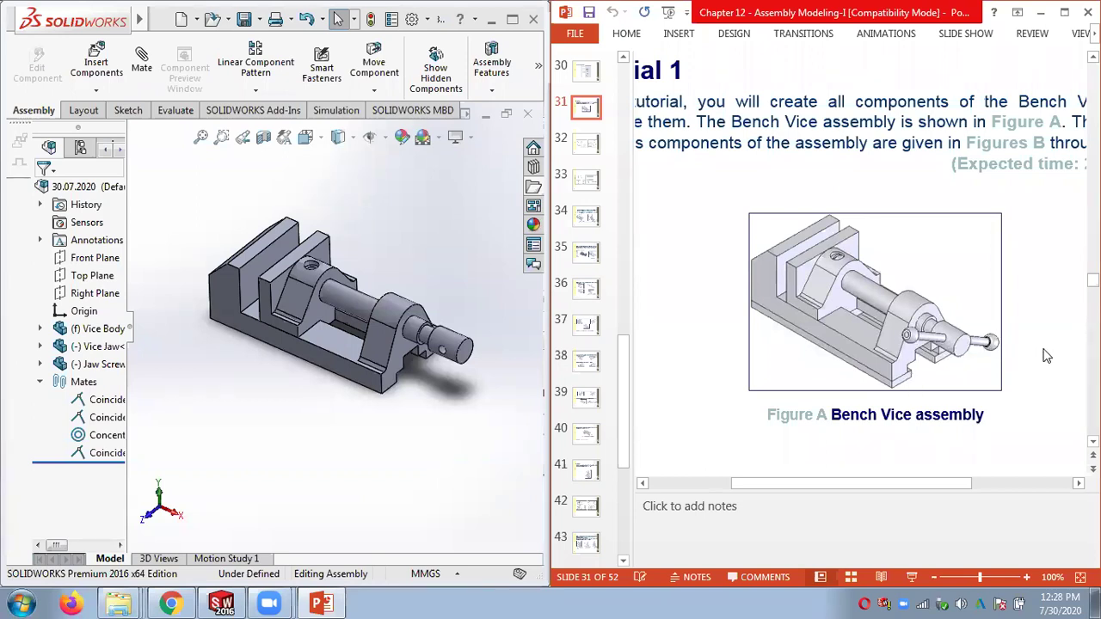
scroll(1047, 355, "down", 2)
scroll(1039, 348, "down", 1)
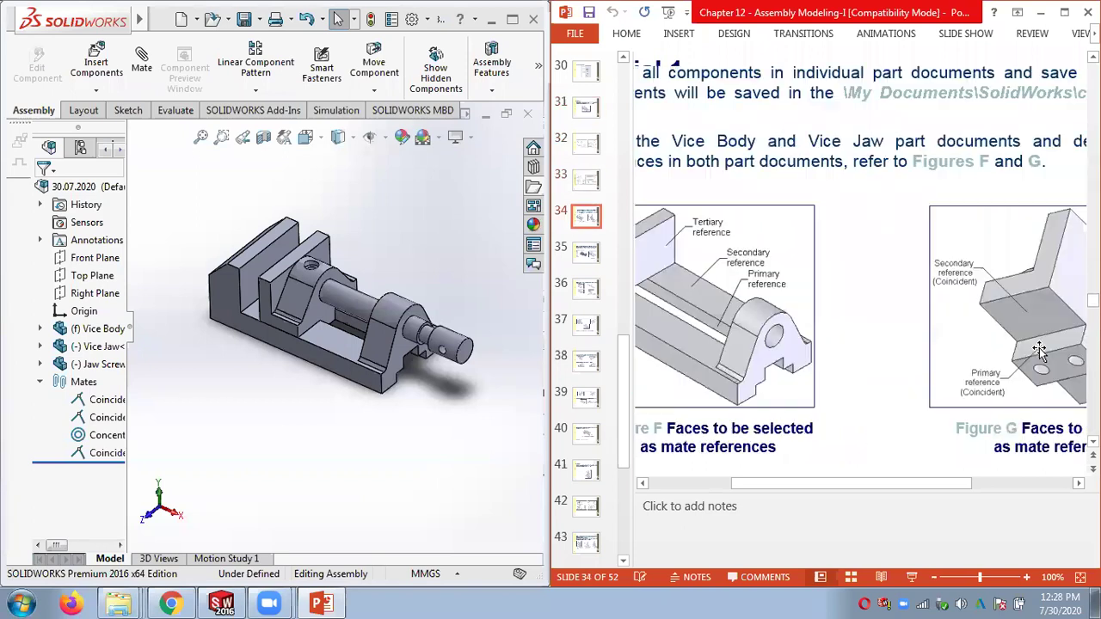
left_click(939, 577)
left_click(939, 577)
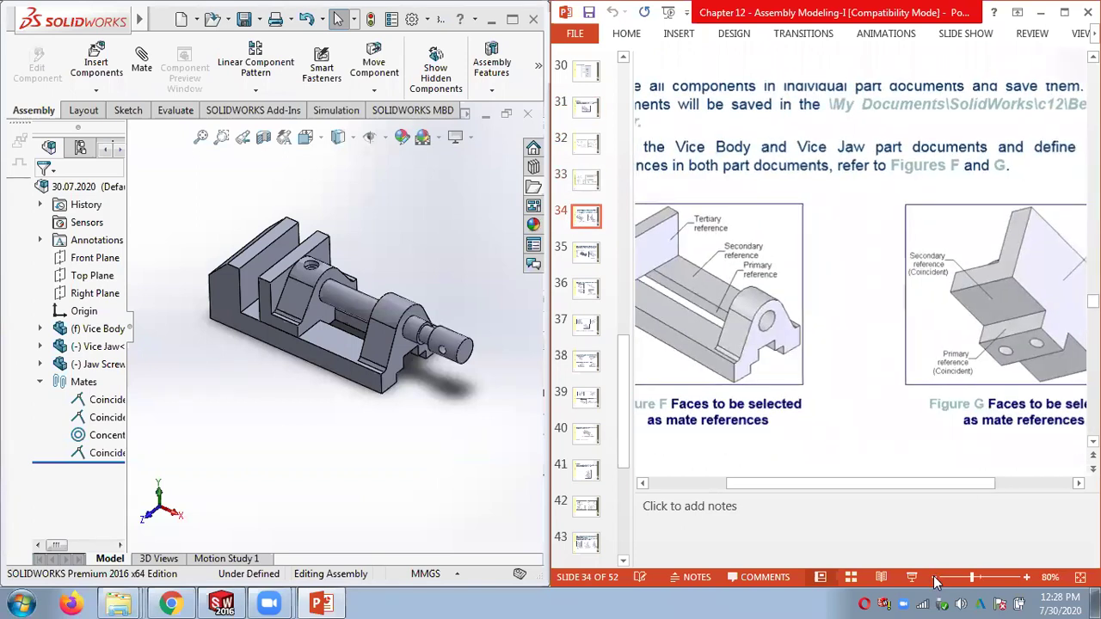
Step: Scroll on to slide 40, showing the bottom view of the final vice assembly
scroll(871, 436, "down", 2)
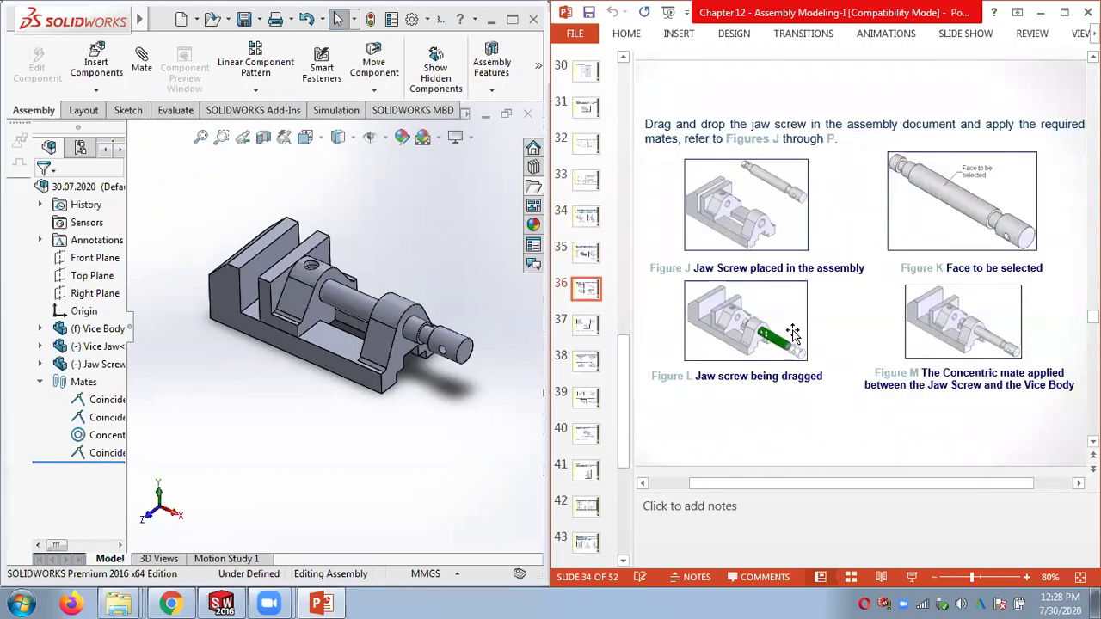
scroll(925, 230, "down", 1)
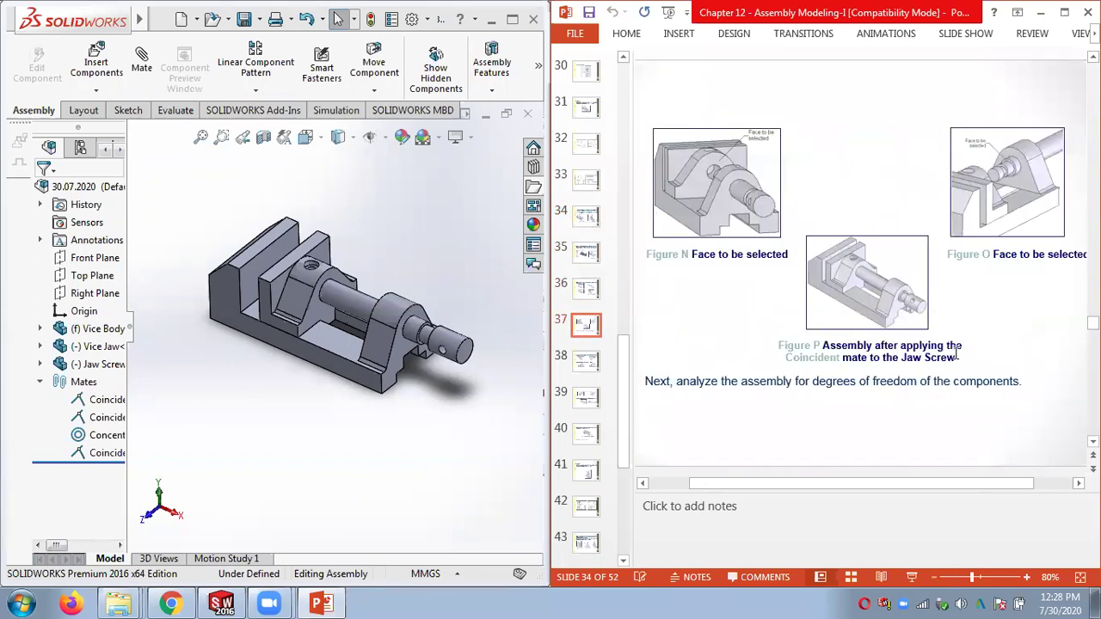
scroll(989, 181, "down", 1)
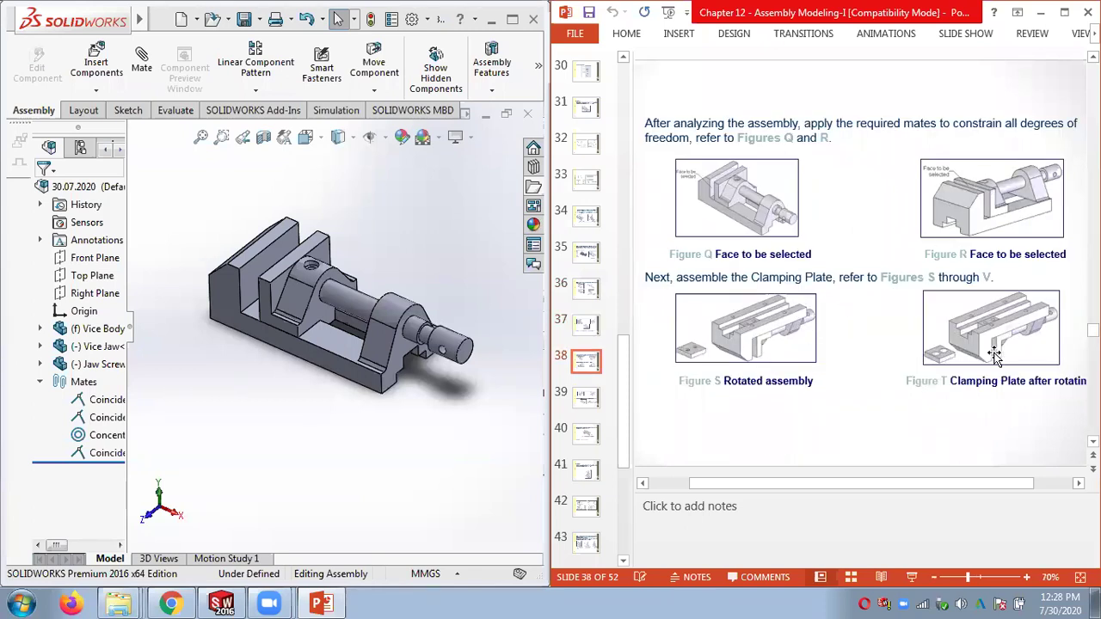
scroll(997, 357, "down", 1)
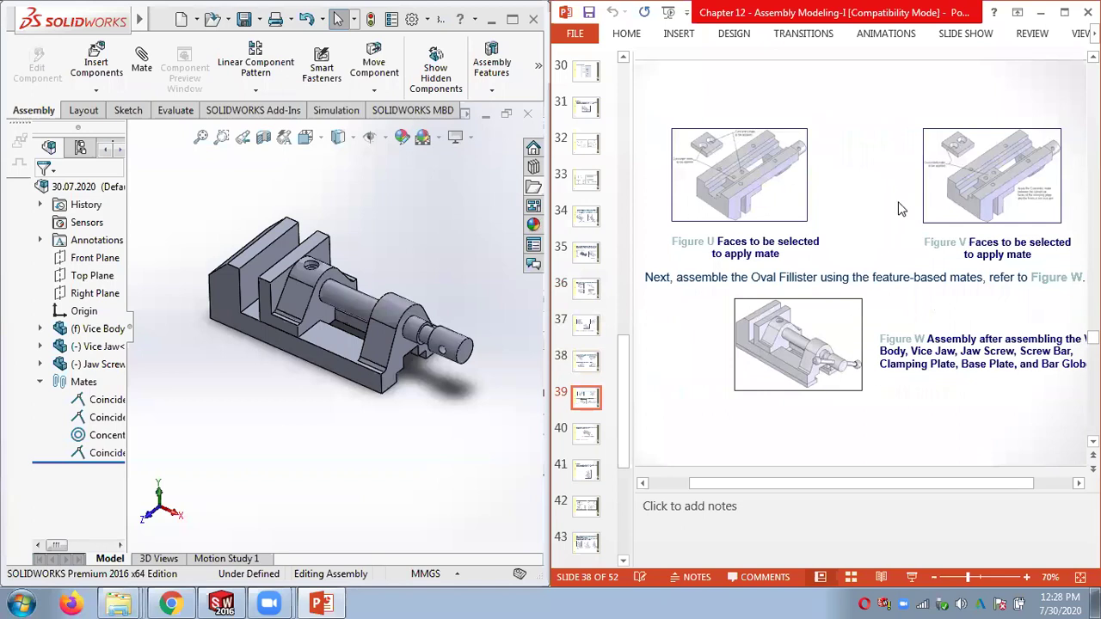
scroll(828, 340, "down", 1)
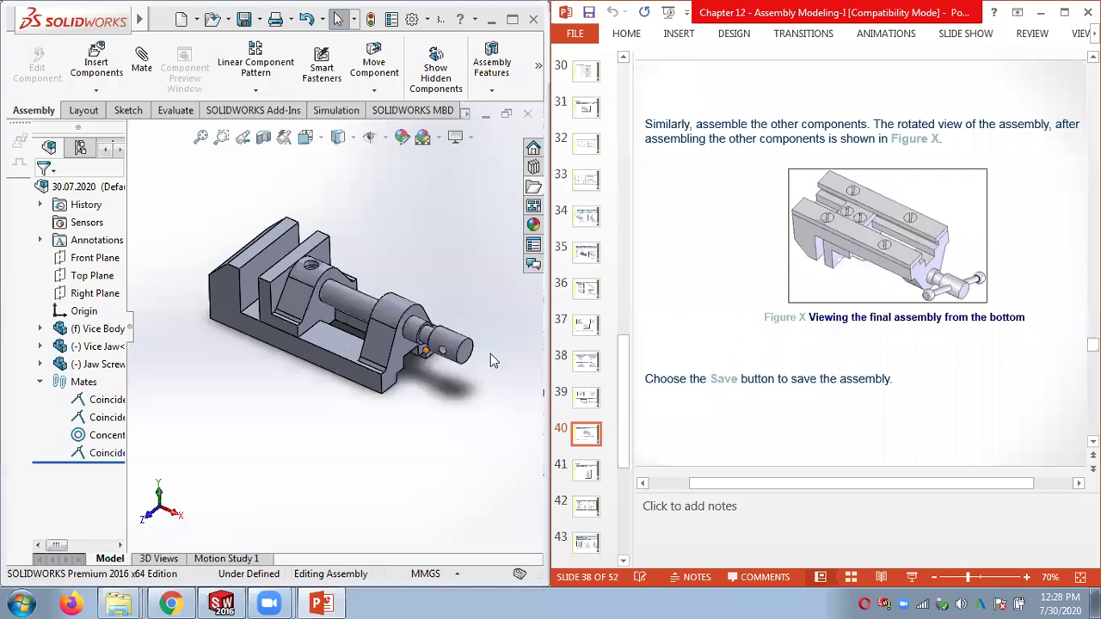
left_click(138, 85)
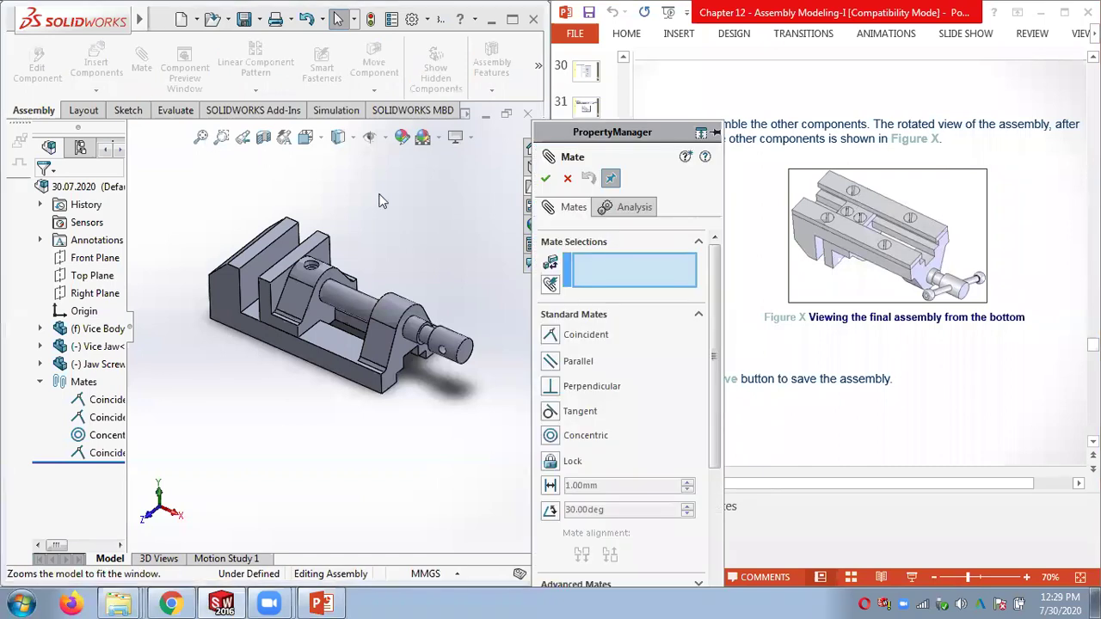
left_click_drag(712, 342, 712, 506)
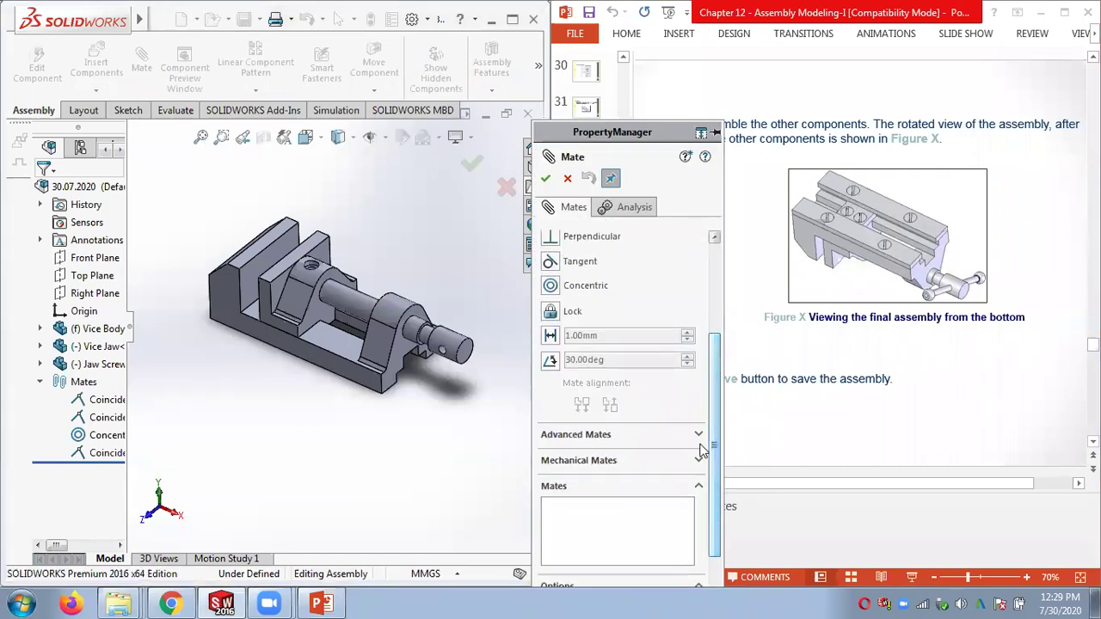
left_click(614, 465)
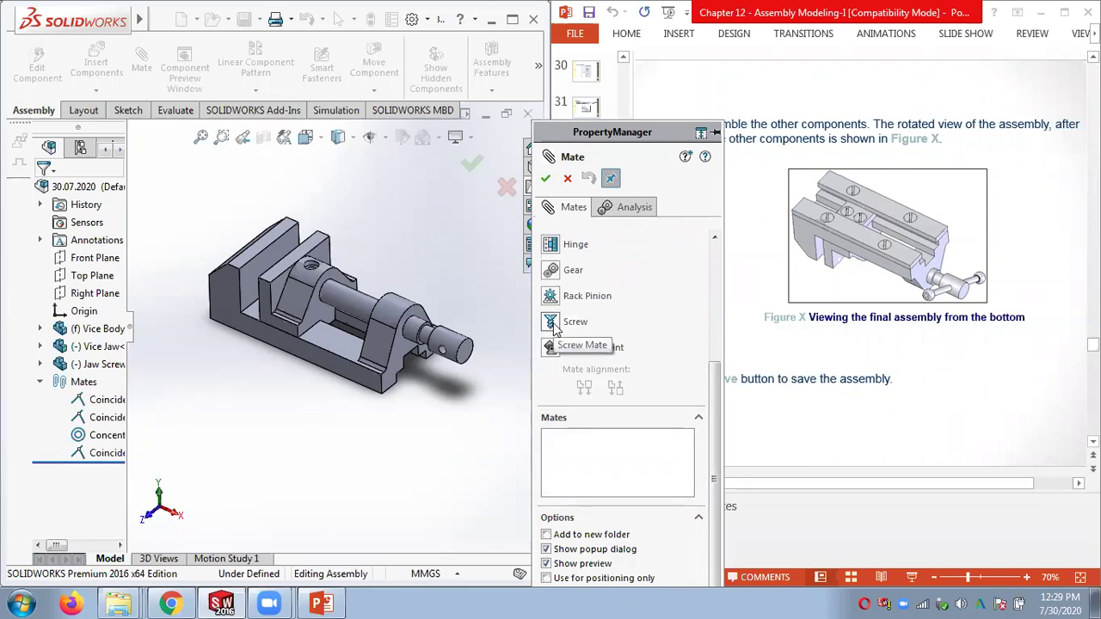
left_click_drag(715, 379, 593, 329)
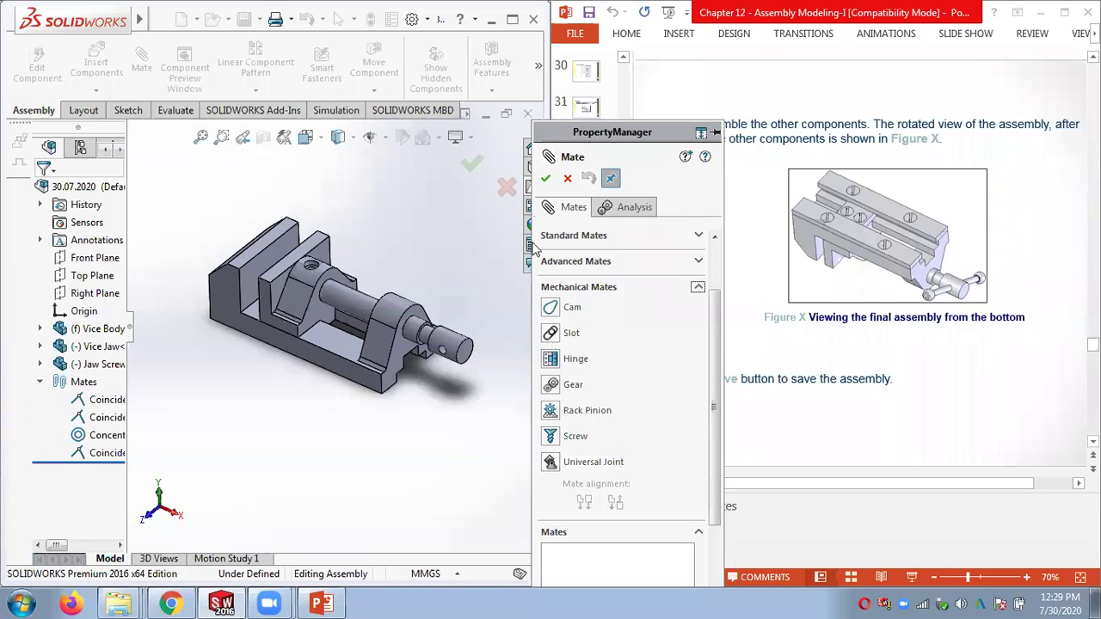
left_click(569, 179)
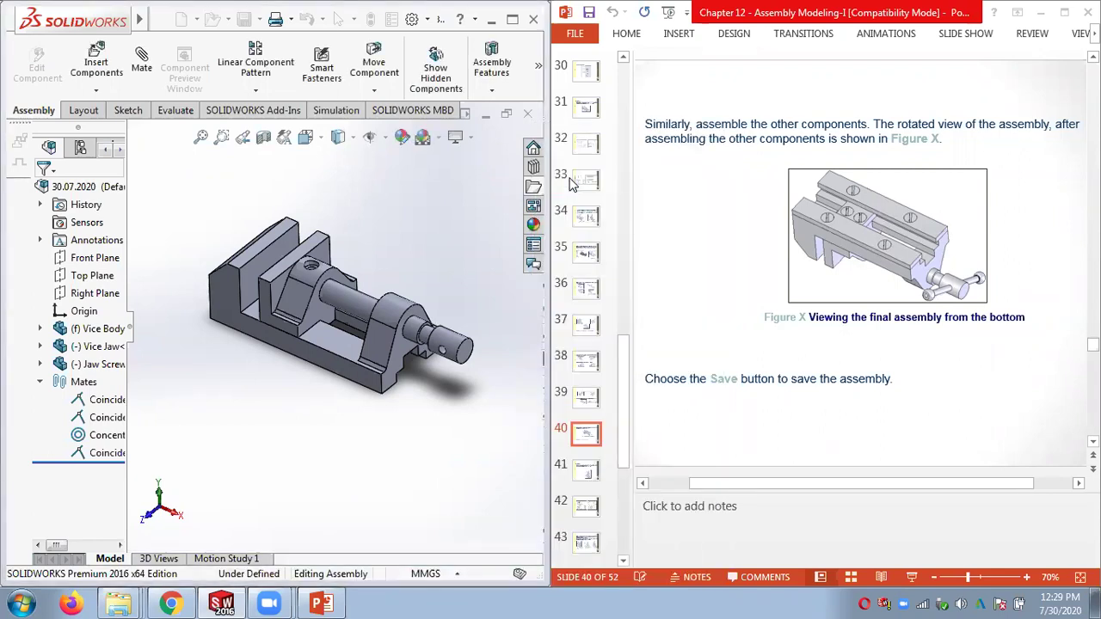